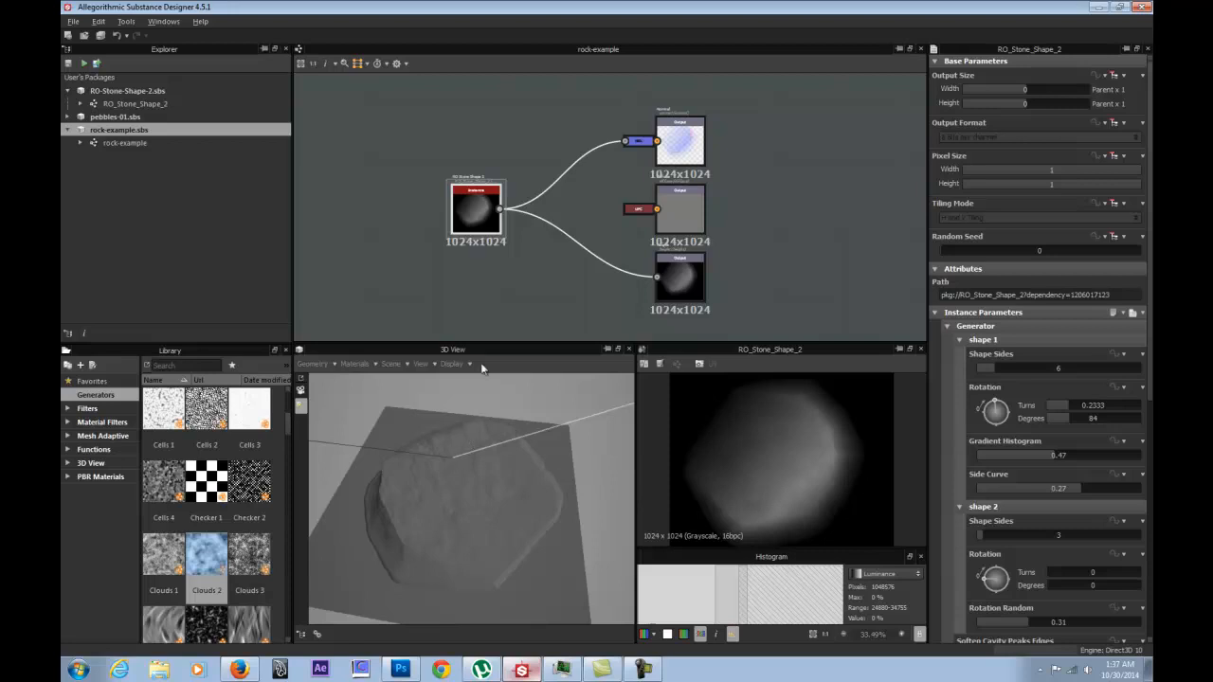
Examine the RO Stone Shape 2 node in the graph and the rock it produces in the 3D view.
click(476, 277)
scroll(484, 201, up, 2)
scroll(485, 195, up, 1)
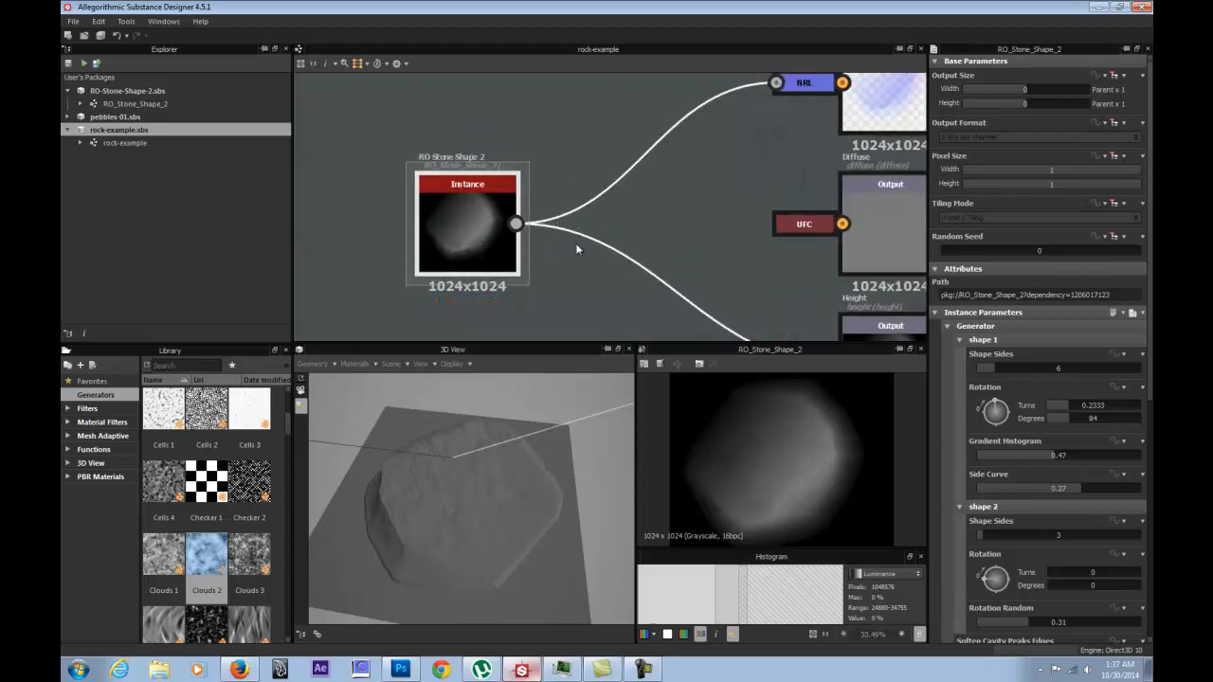
scroll(617, 246, down, 1)
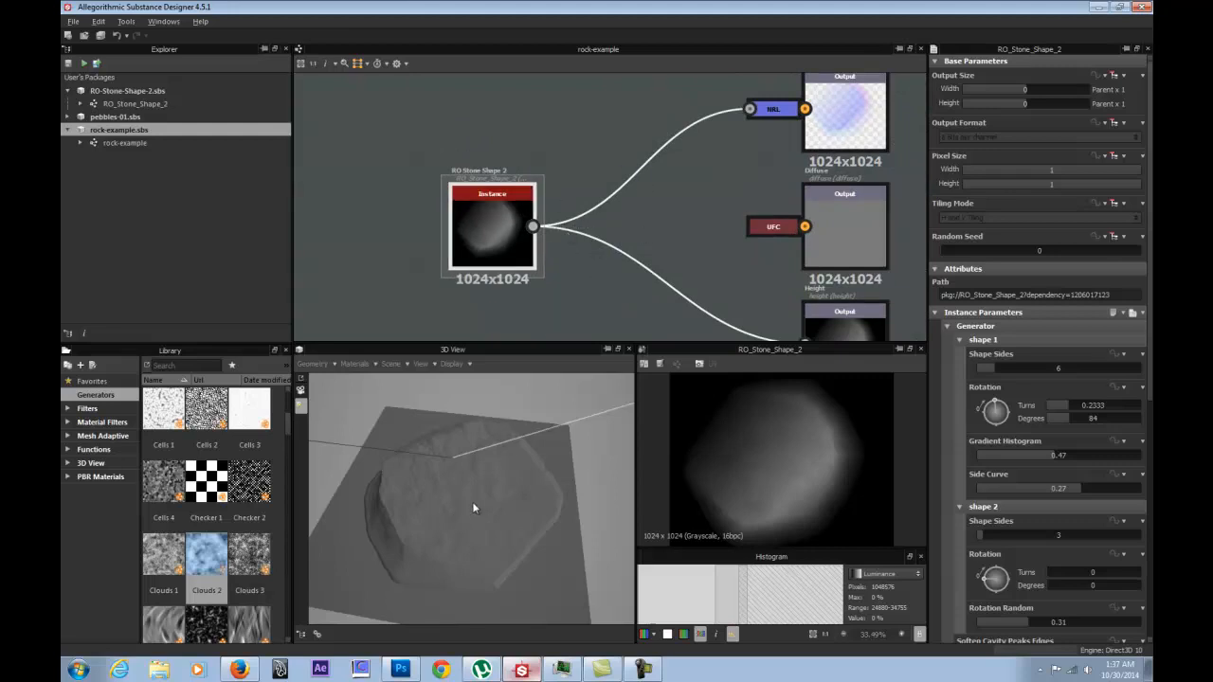
drag(527, 488, 370, 390)
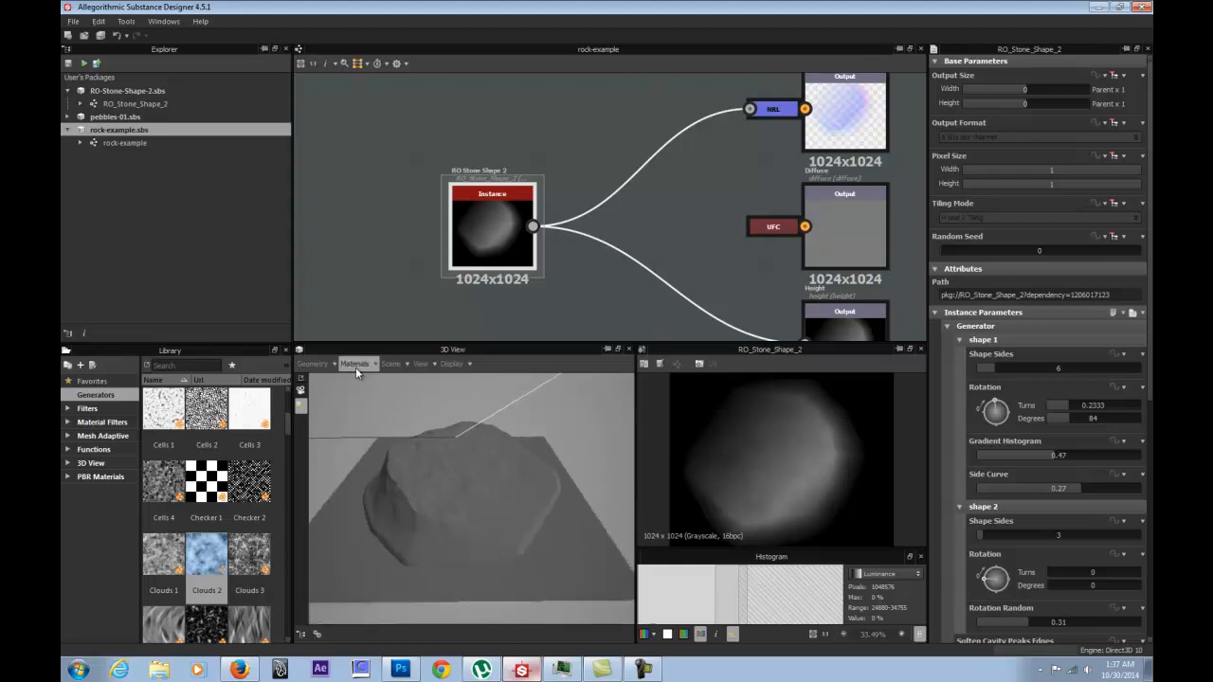
Open the 3D view's Default material properties for editing and set its shader to the Tessellation mode of tessellation_parallax.
click(356, 367)
mouse_move(377, 384)
click(431, 383)
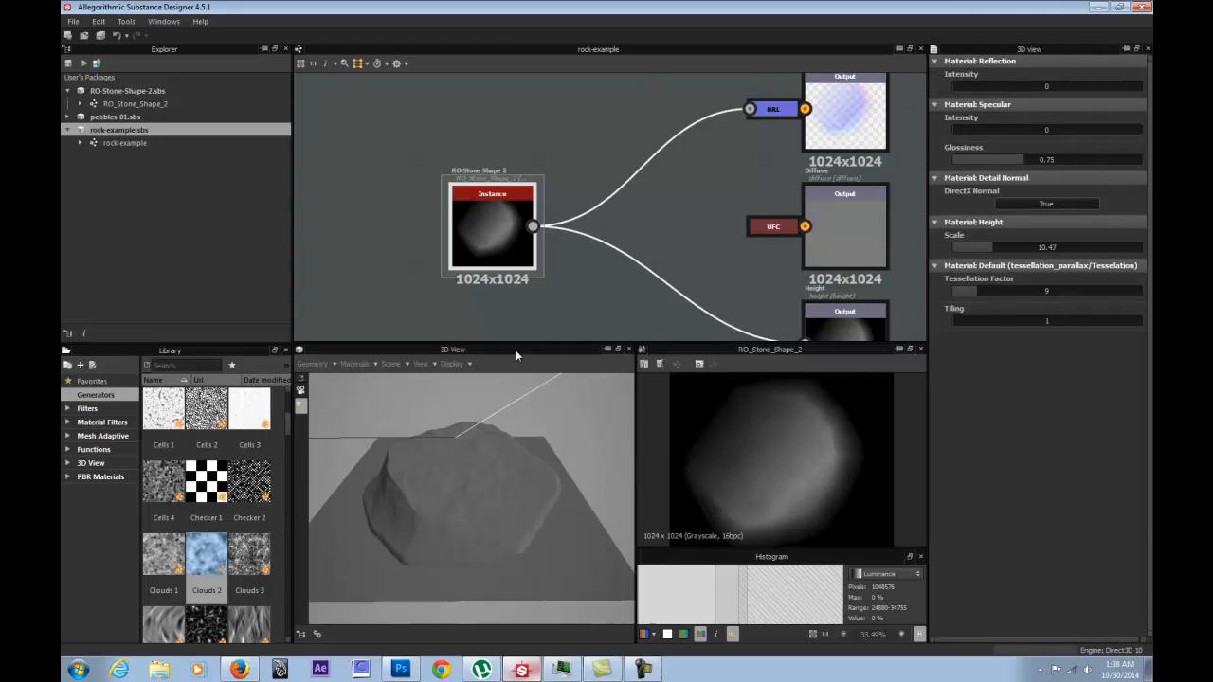
click(356, 364)
mouse_move(371, 380)
mouse_move(442, 417)
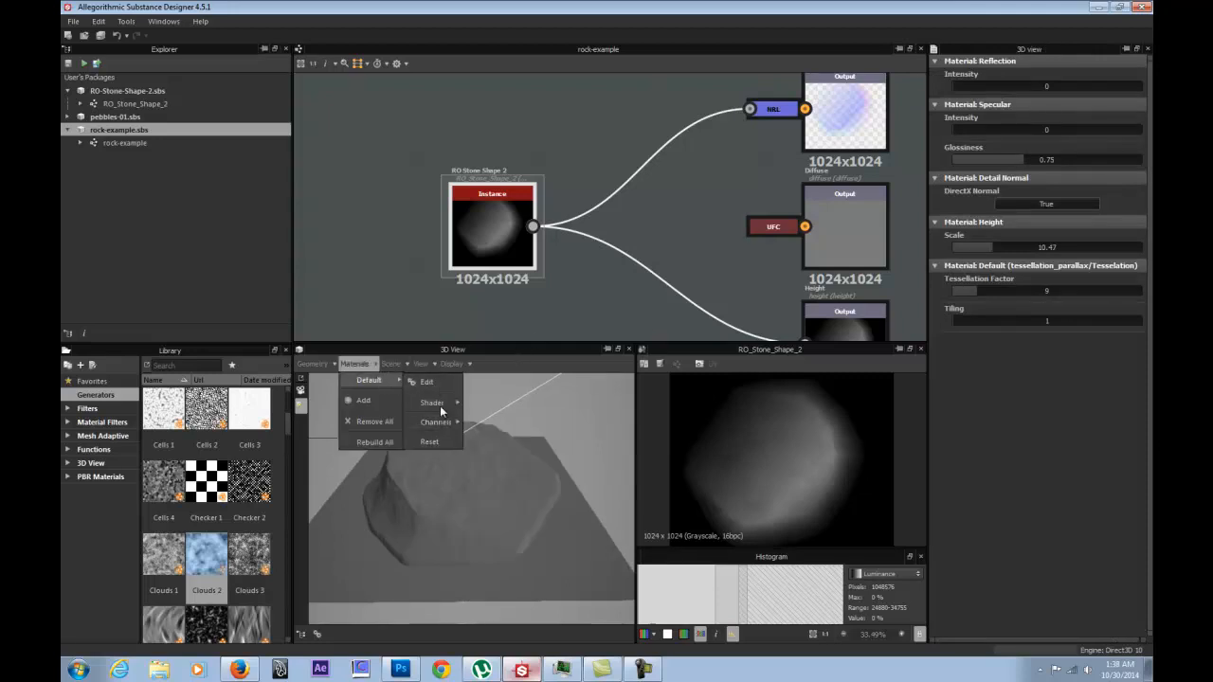
mouse_move(526, 503)
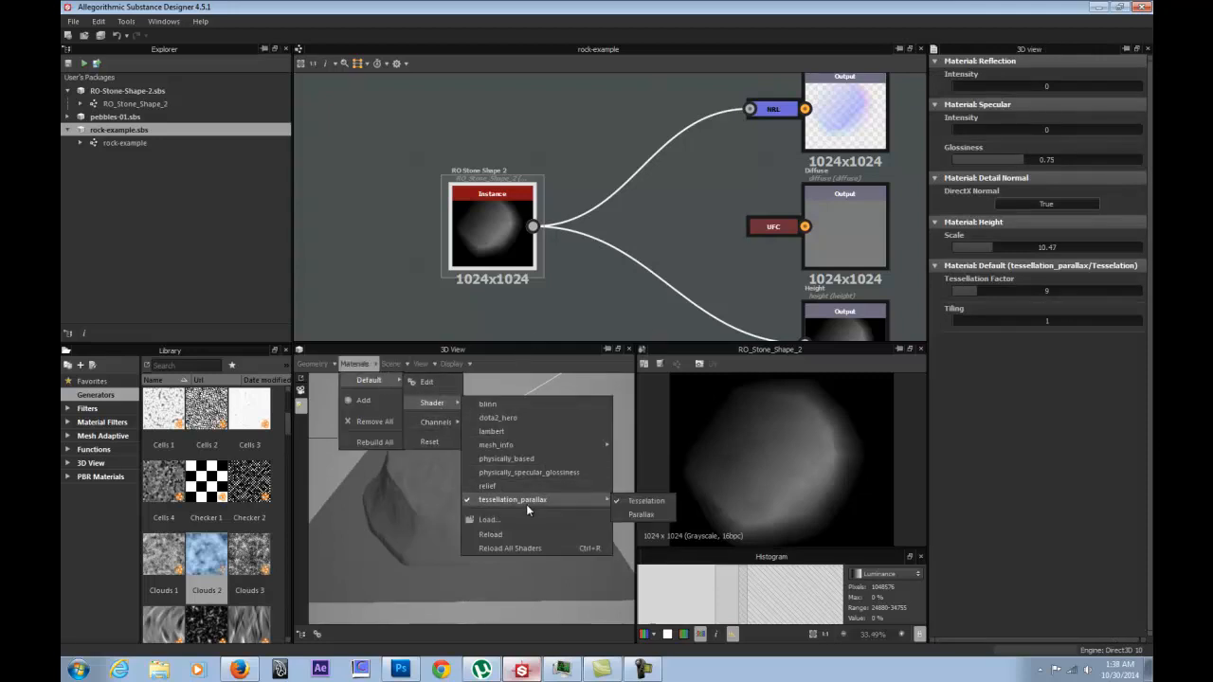
click(661, 502)
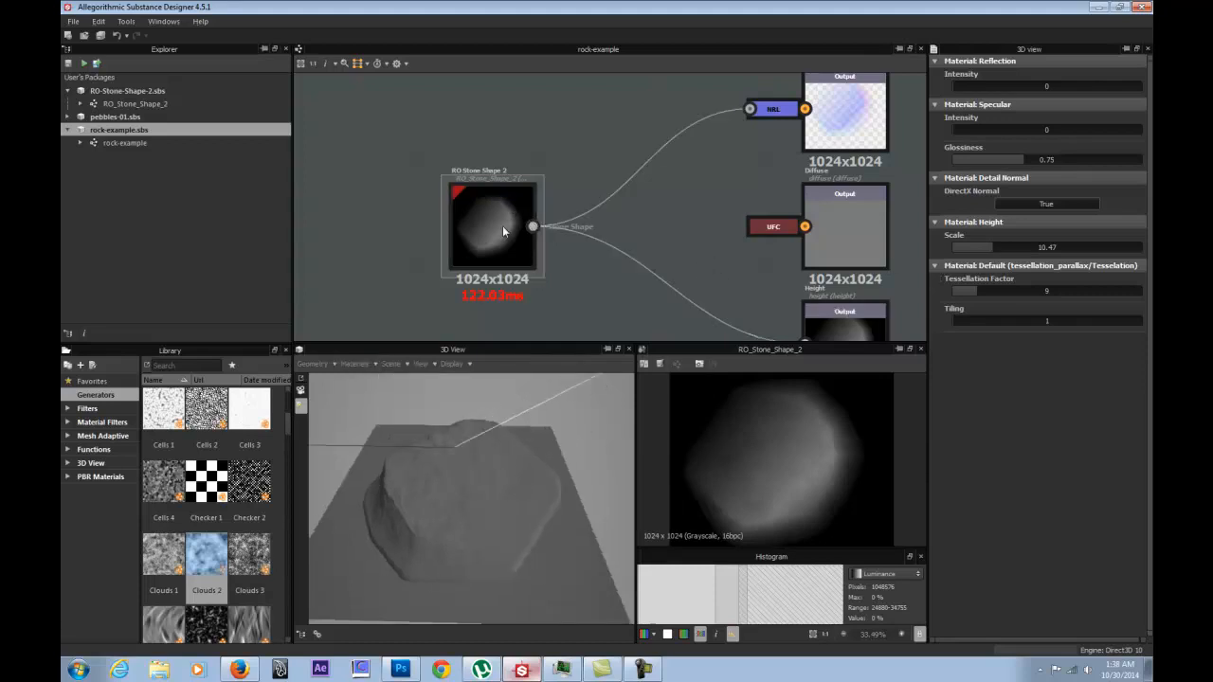
Inspect the properties of the diffuse and height output nodes and the RO Stone Shape 2 instance's parameters.
scroll(632, 216, down, 1)
middle_drag(677, 217, 553, 194)
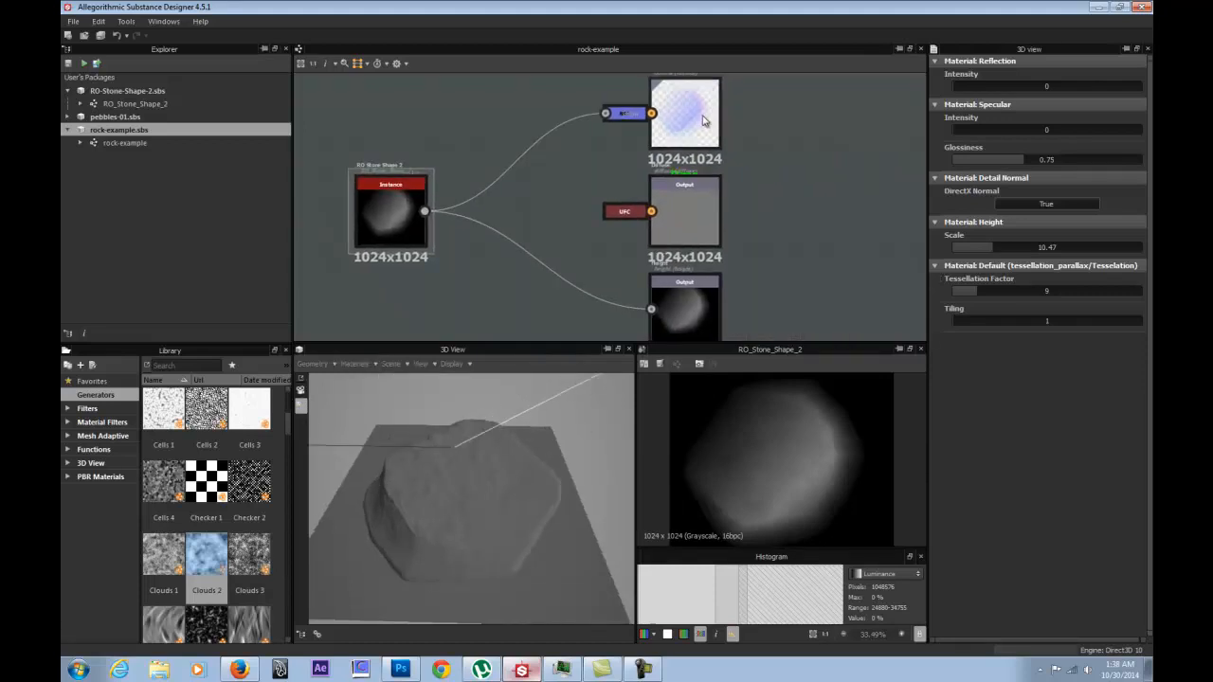
click(698, 239)
click(701, 326)
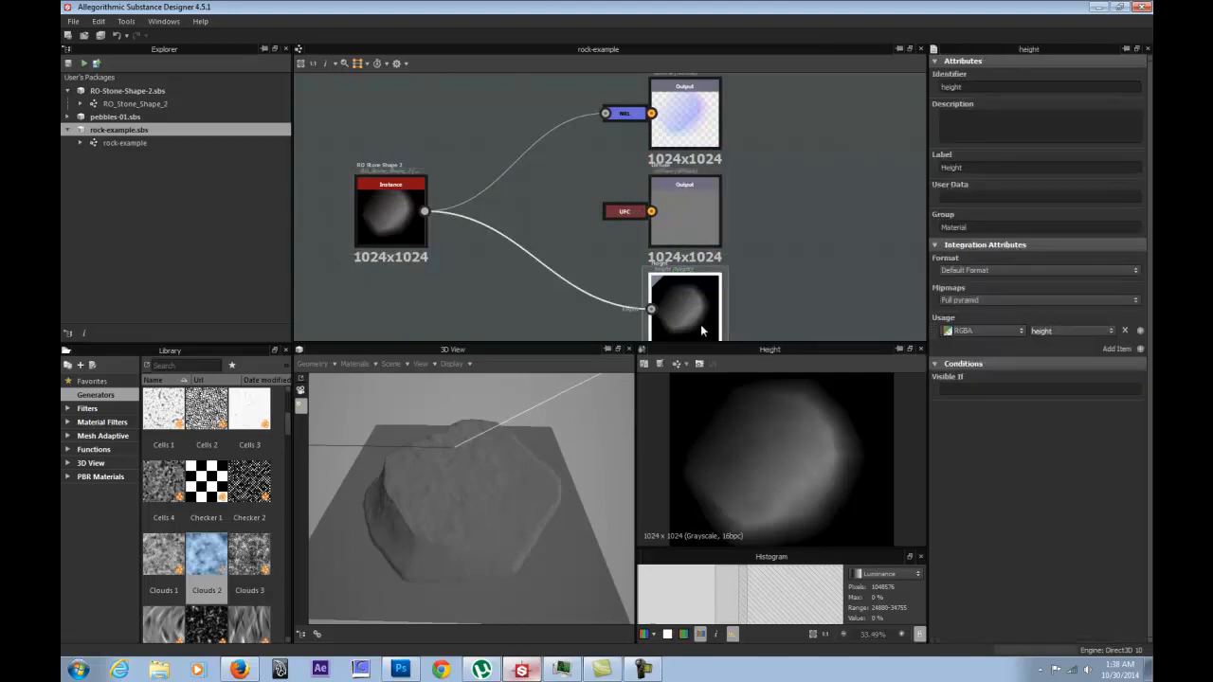
double_click(388, 213)
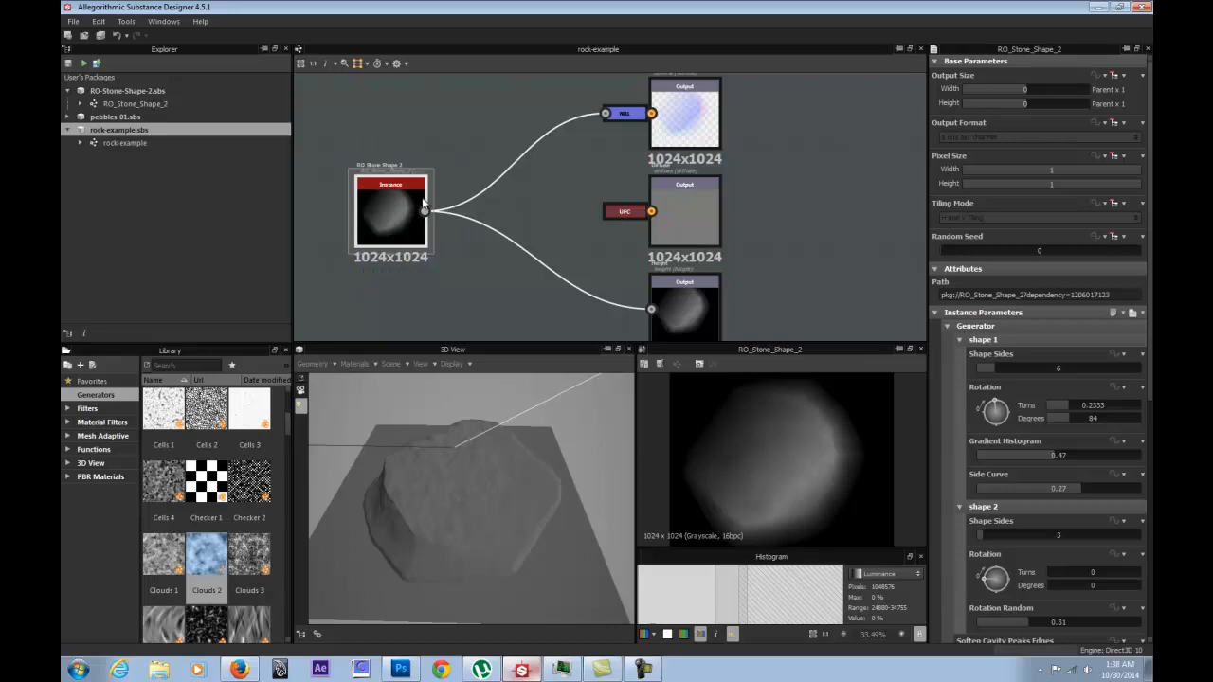
middle_drag(377, 216, 413, 229)
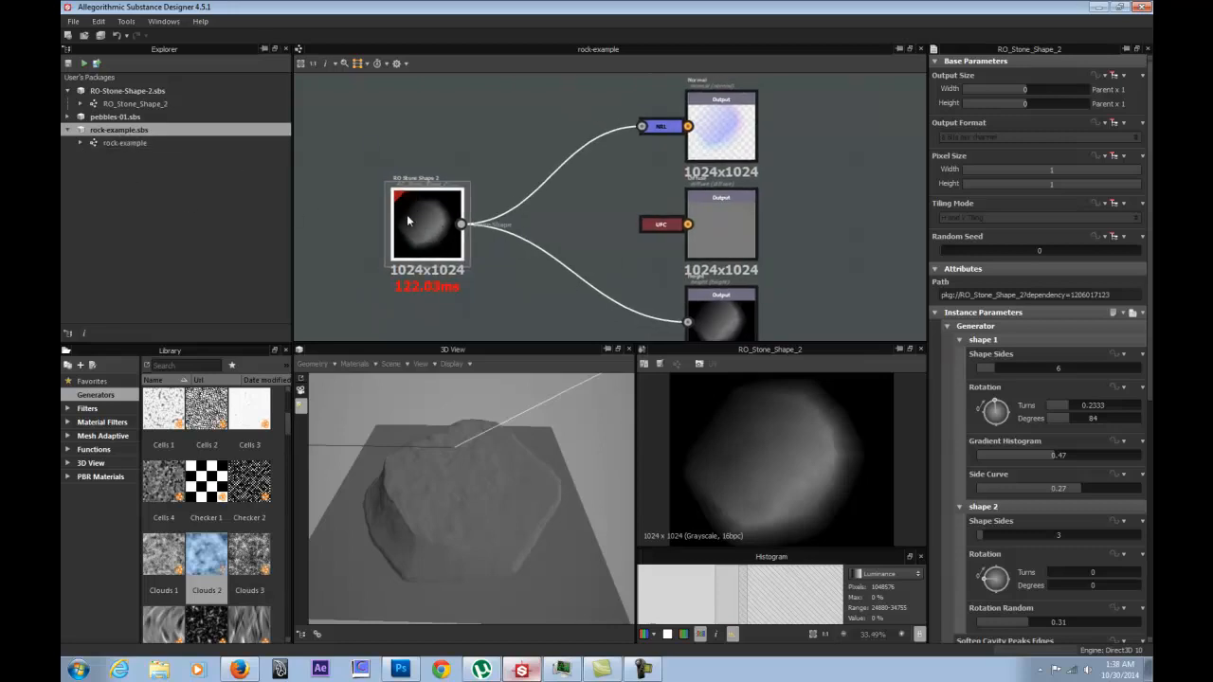
click(344, 112)
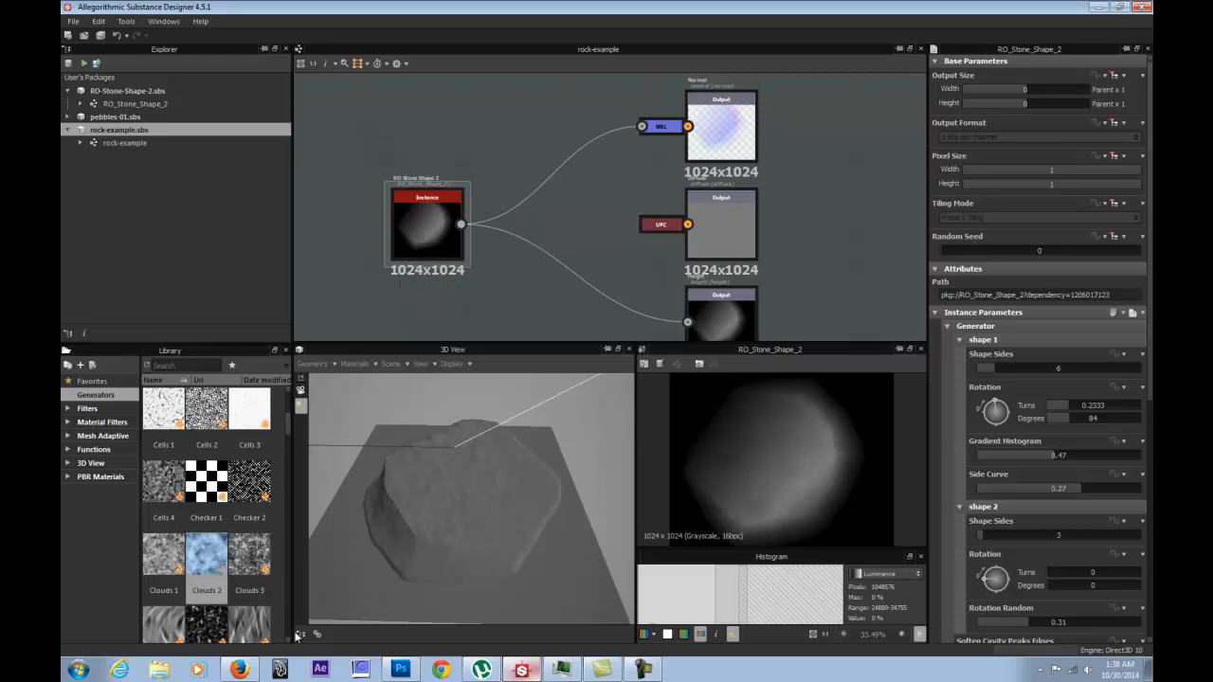
Switch to Firefox and examine the screerock reference texture together with its color and normal maps.
click(242, 669)
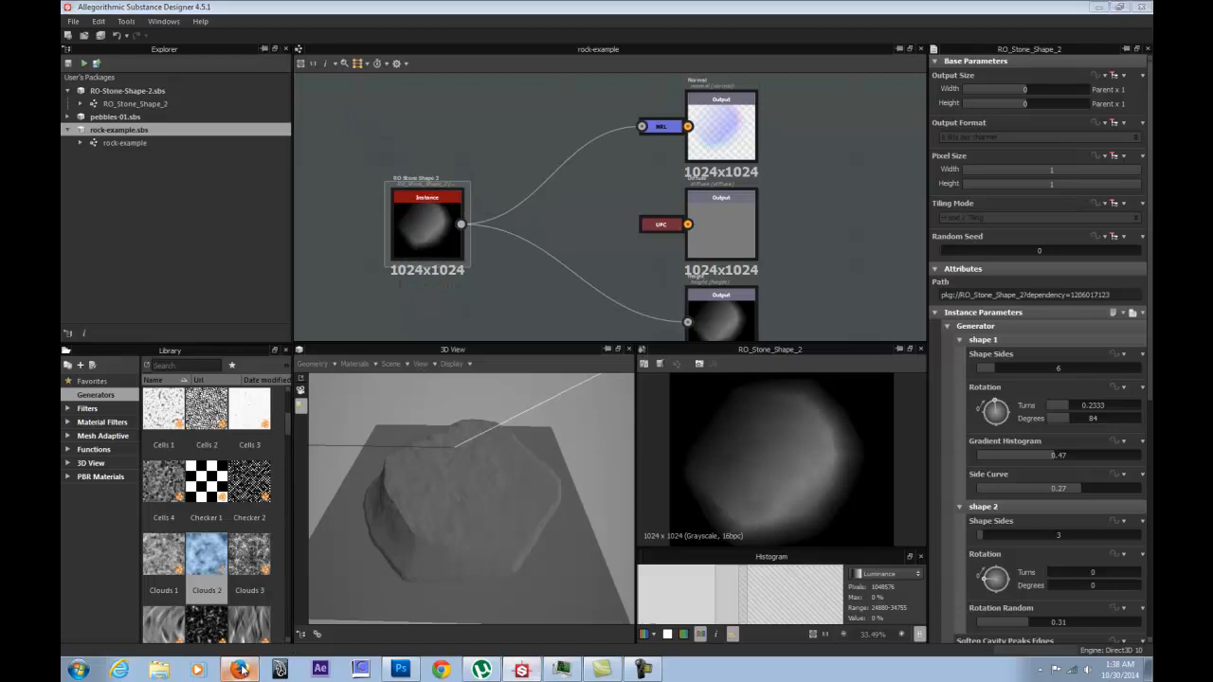
scroll(173, 414, up, 3)
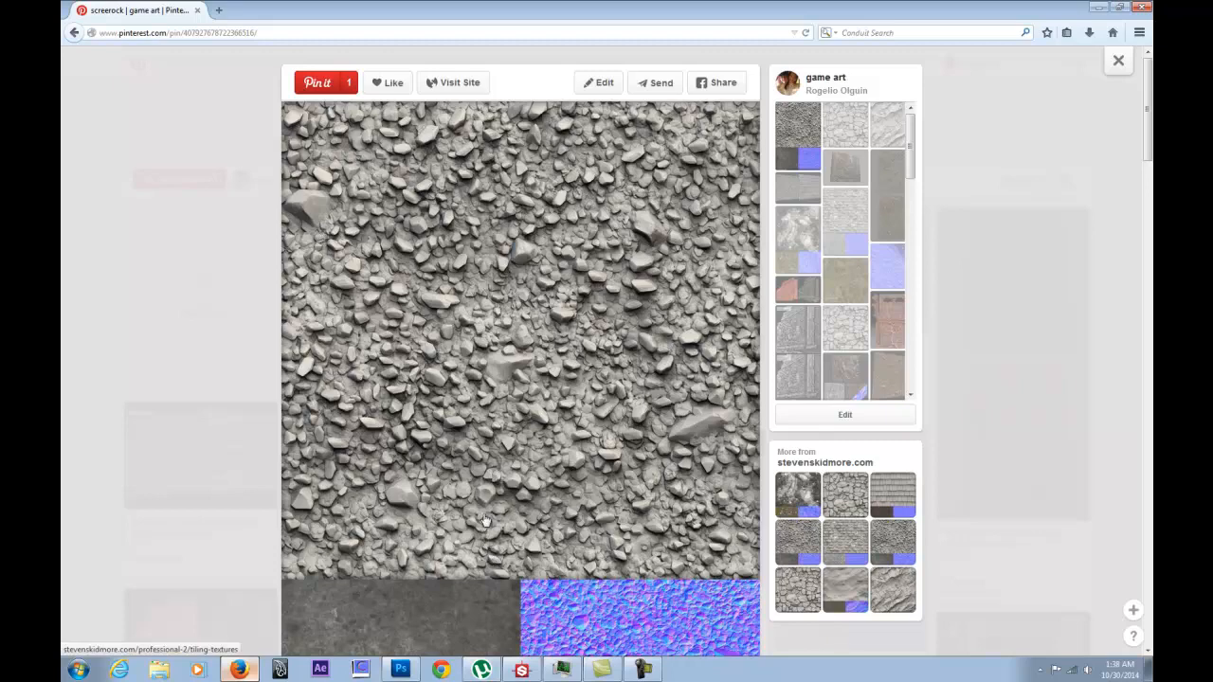
scroll(486, 514, down, 3)
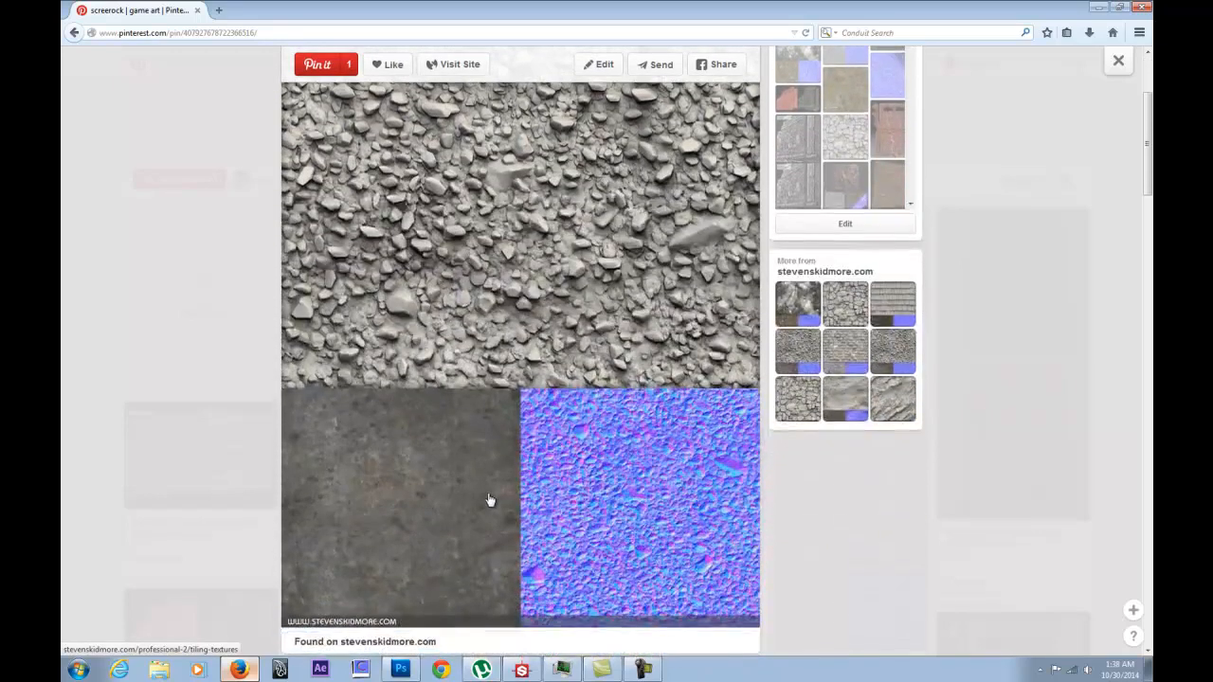
scroll(490, 500, up, 1)
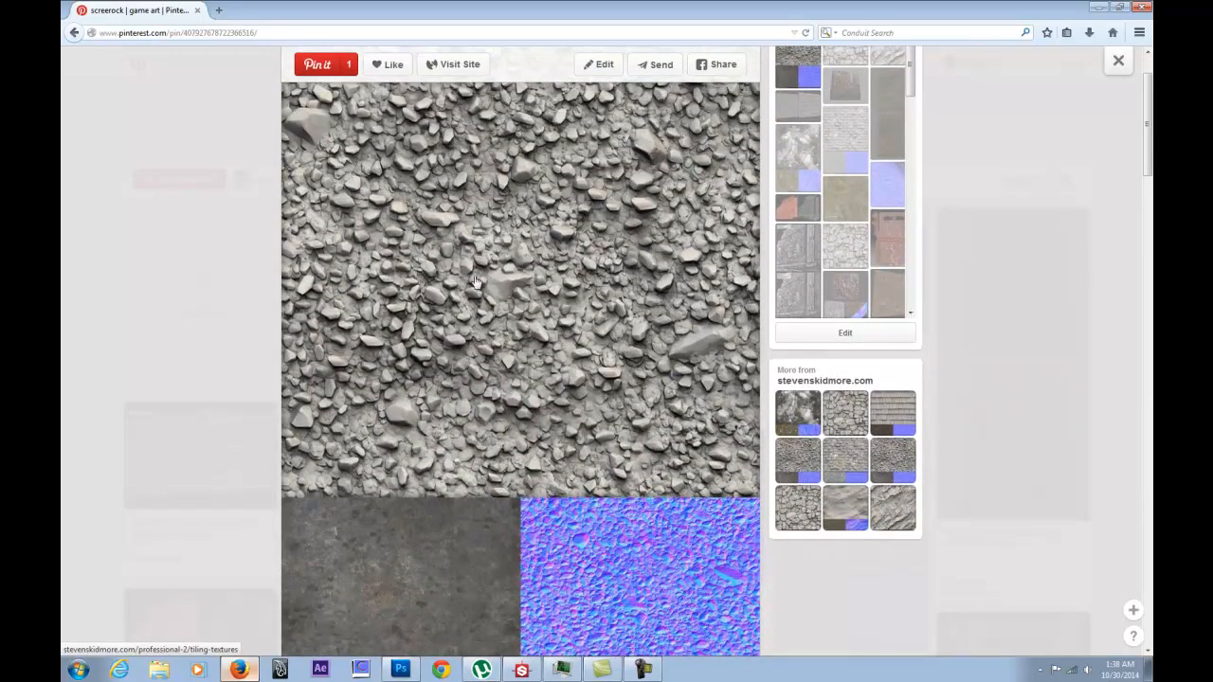
scroll(462, 313, up, 1)
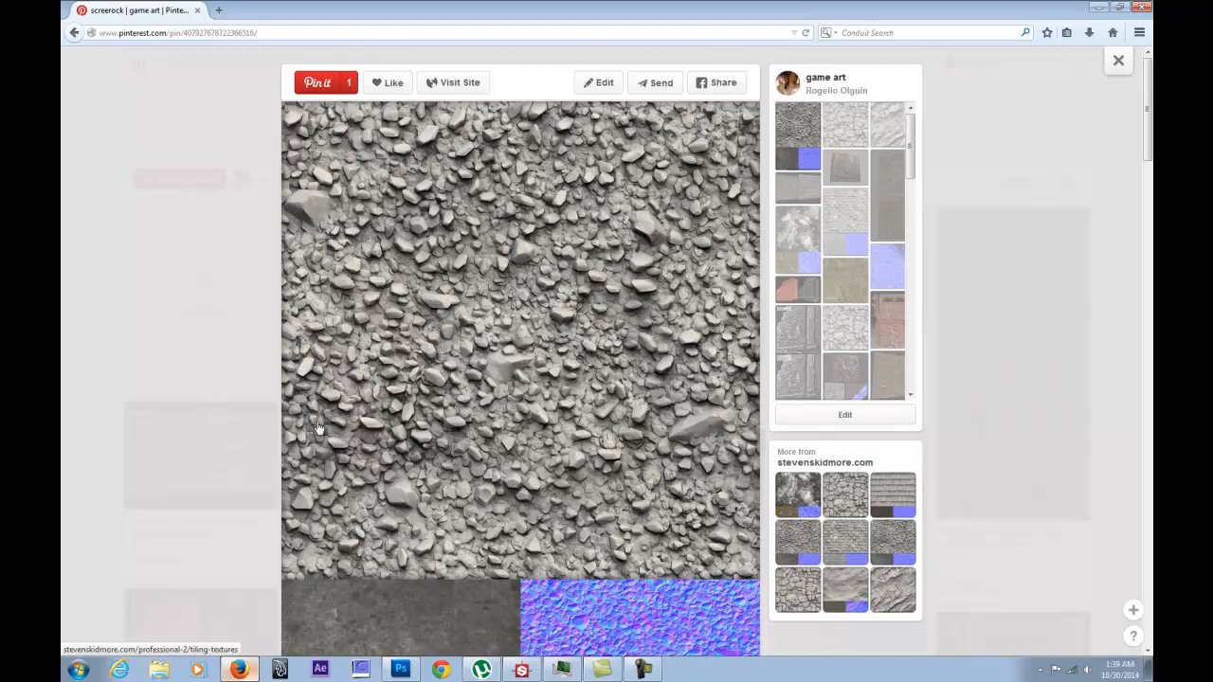
Go back to the game art board and view the DISHONORED assets ground texture pin, closing it when done.
click(181, 122)
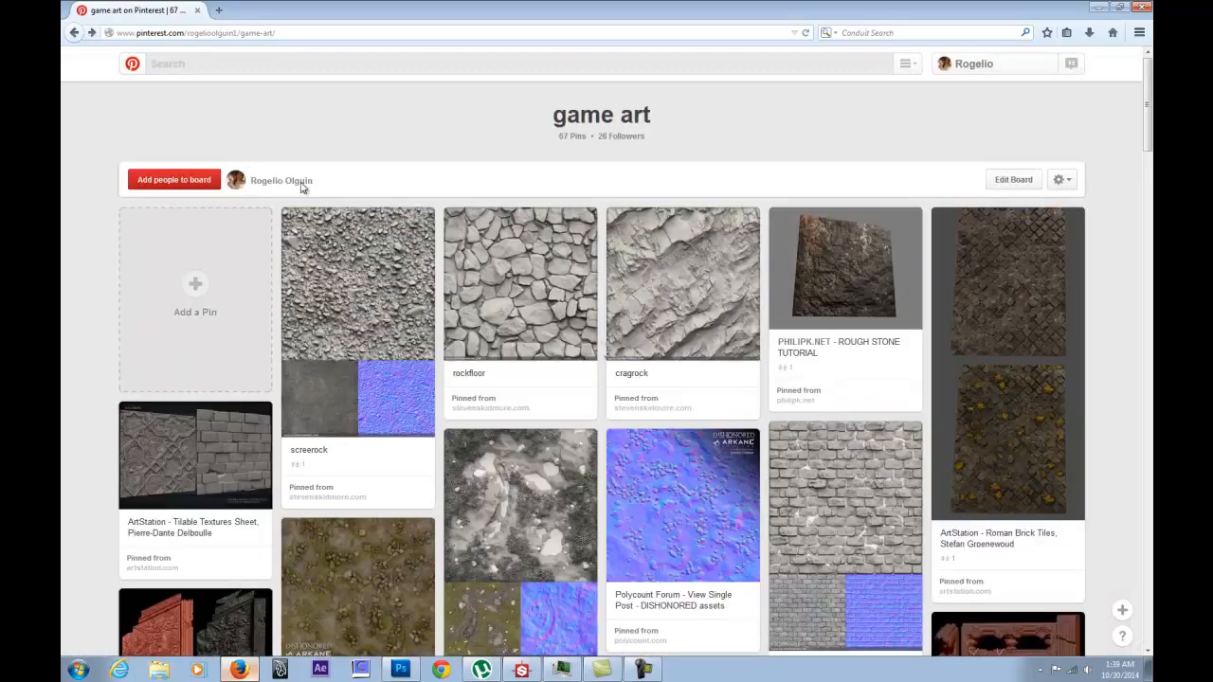
scroll(664, 474, down, 3)
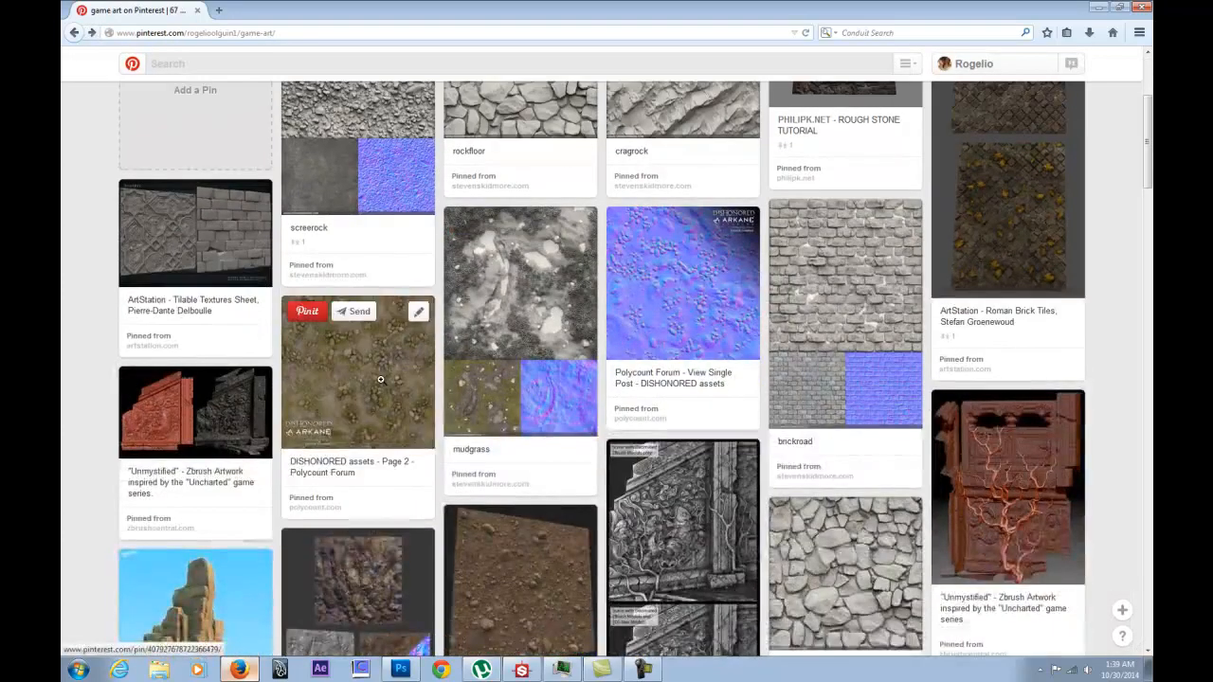
scroll(380, 379, up, 1)
click(381, 417)
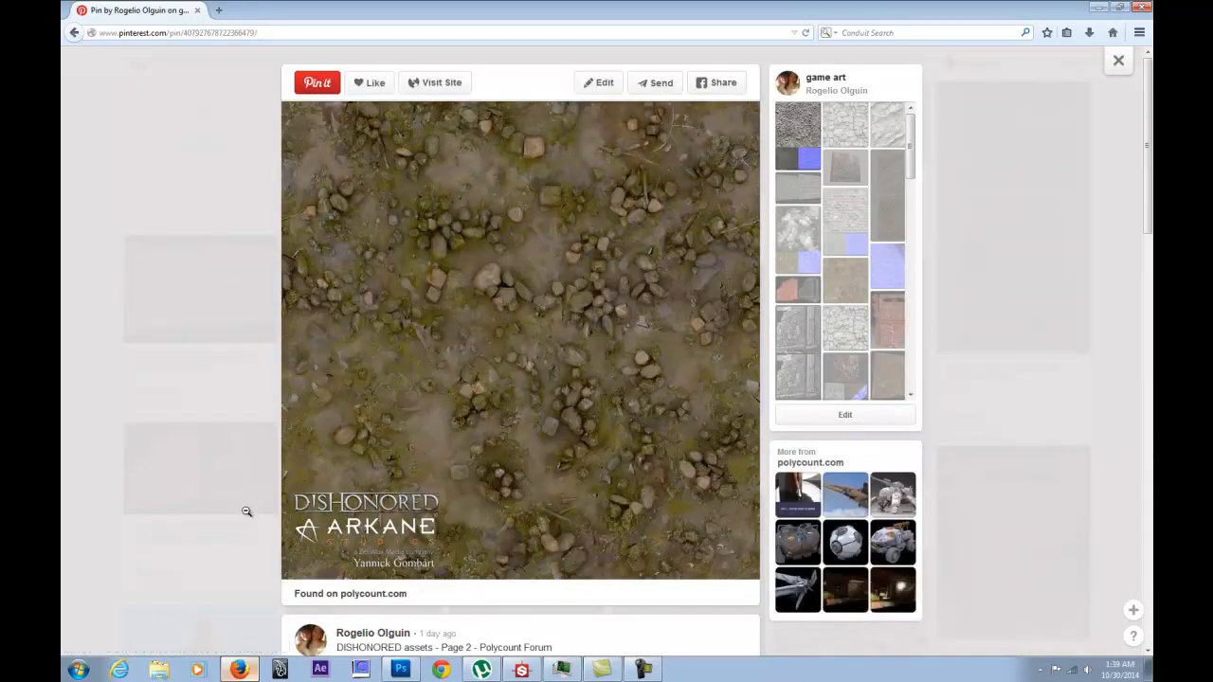
scroll(166, 190, down, 1)
click(164, 166)
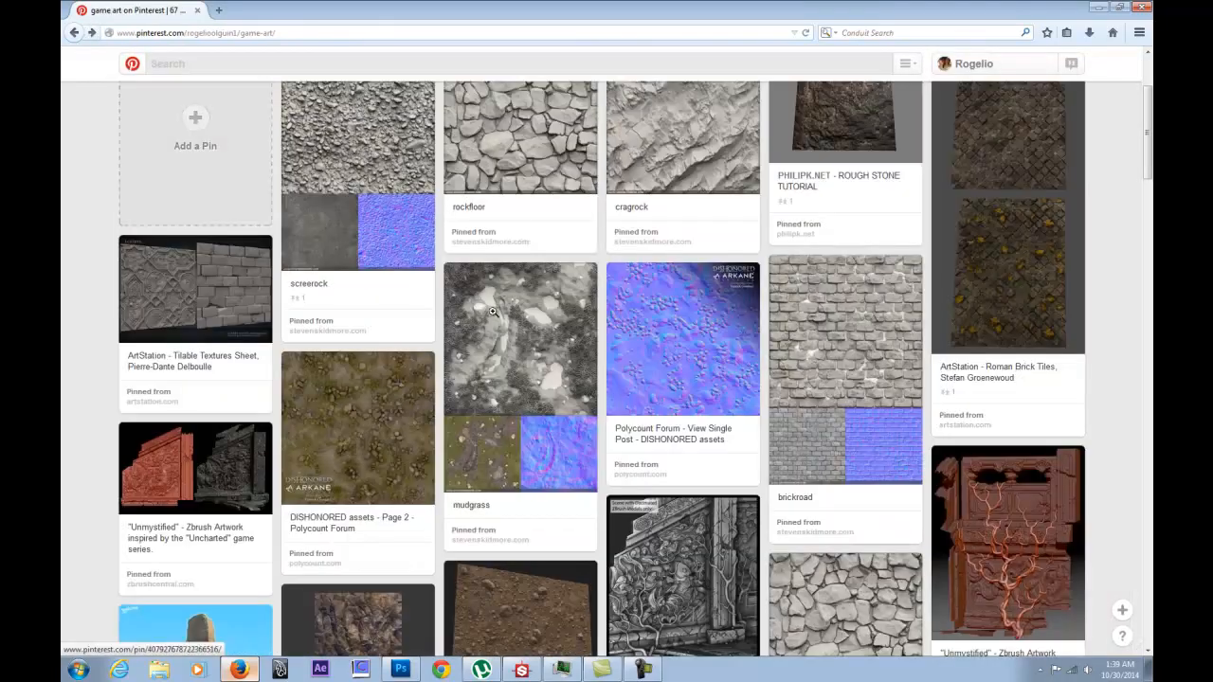
Browse further down the game art board for more rock and ground texture references.
scroll(814, 402, down, 5)
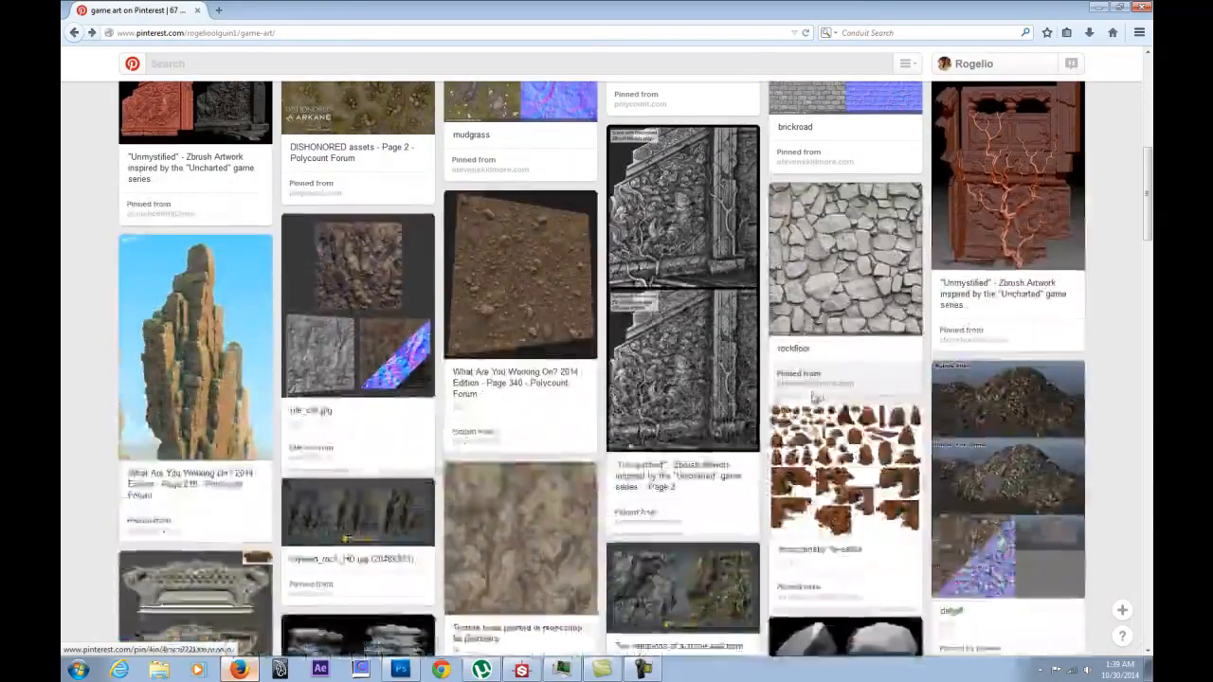
scroll(408, 370, down, 4)
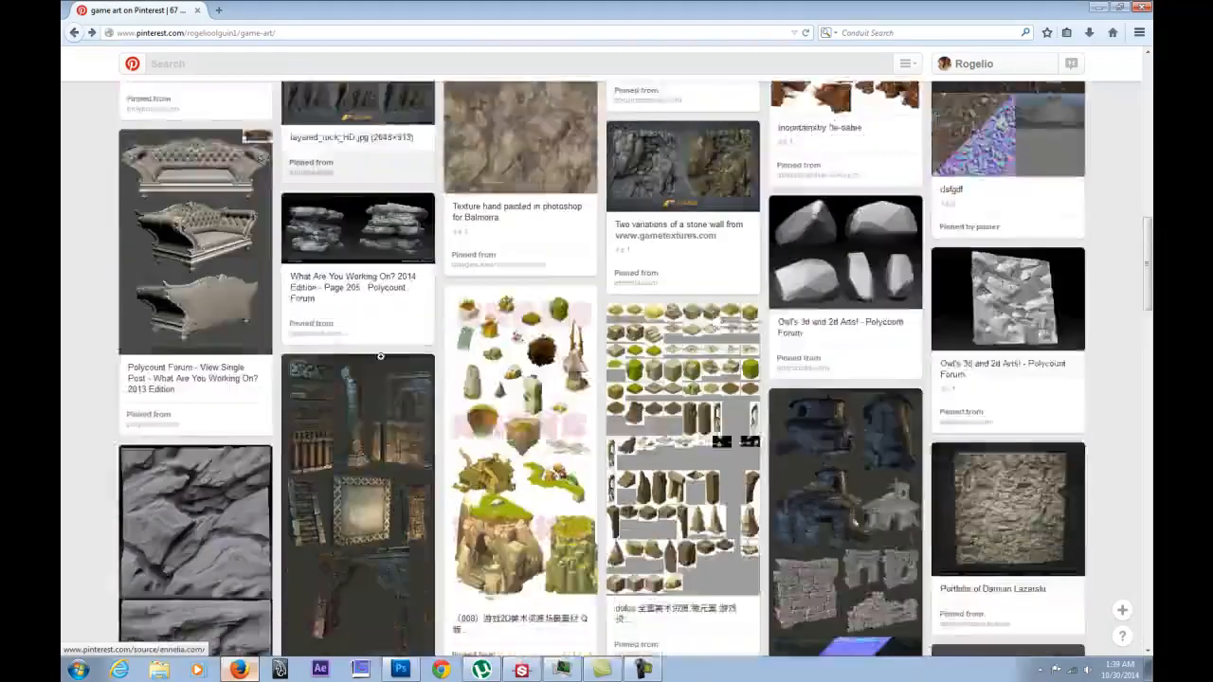
scroll(509, 368, up, 4)
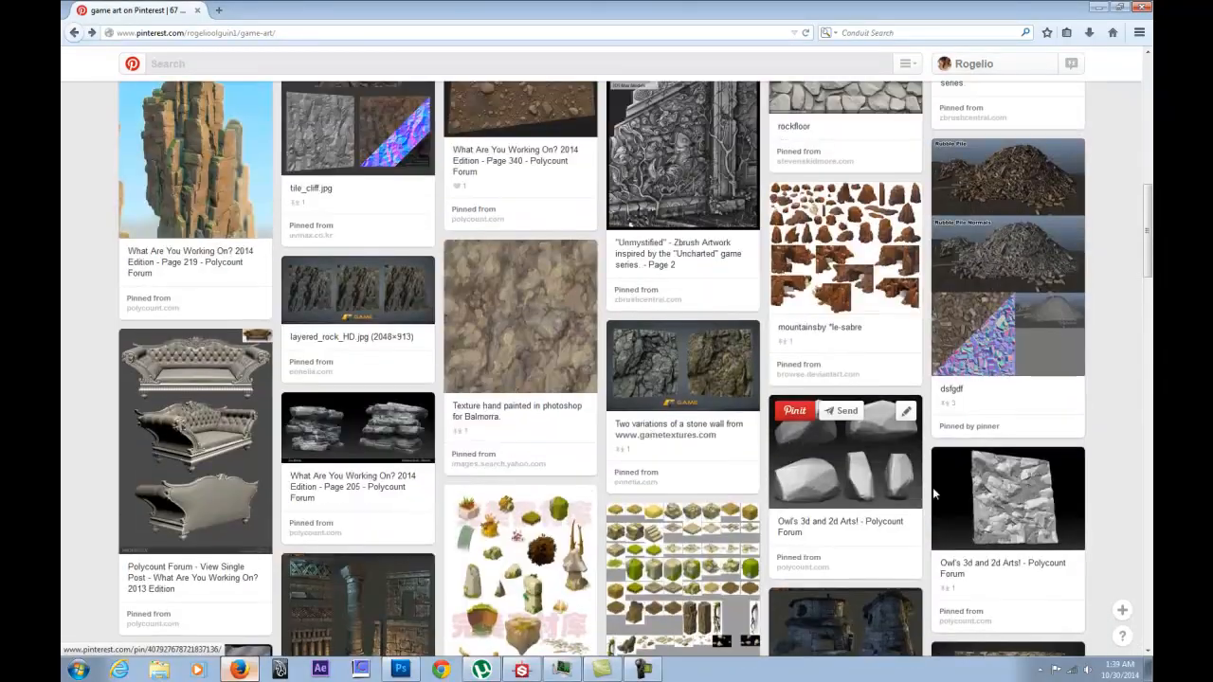
scroll(1007, 512, down, 3)
scroll(1006, 512, down, 10)
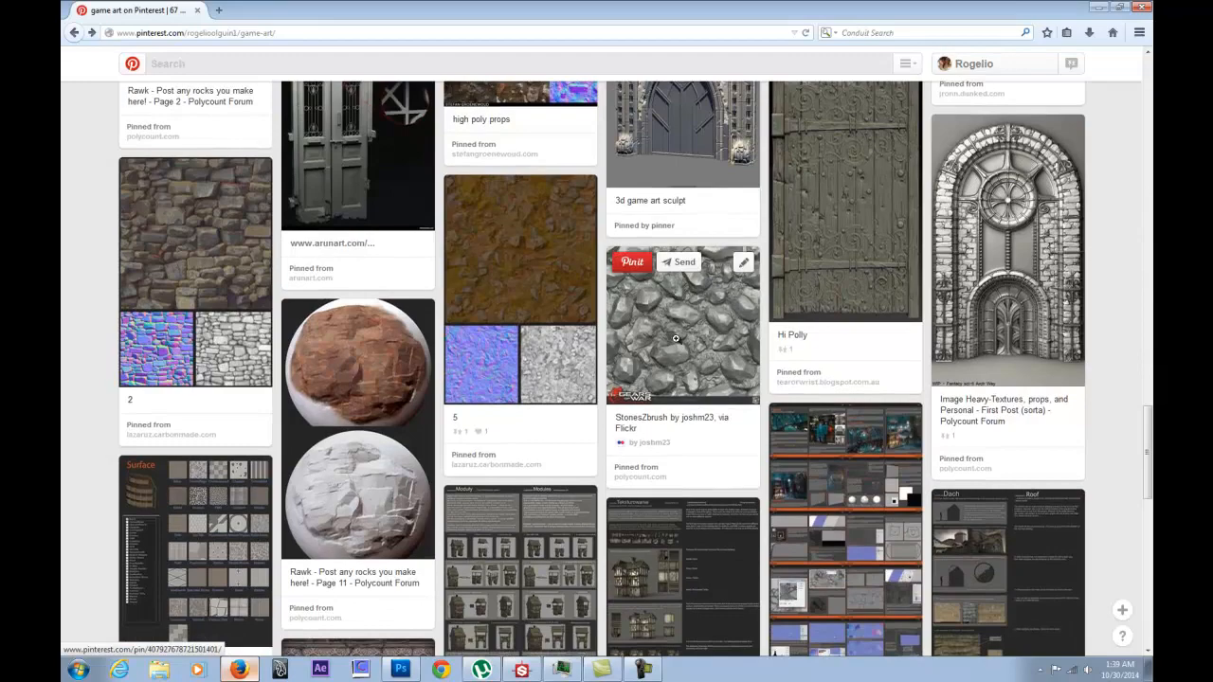
Open the pin of brown ground with embedded stones, examine its texture, normal and grayscale maps, and close it.
click(554, 282)
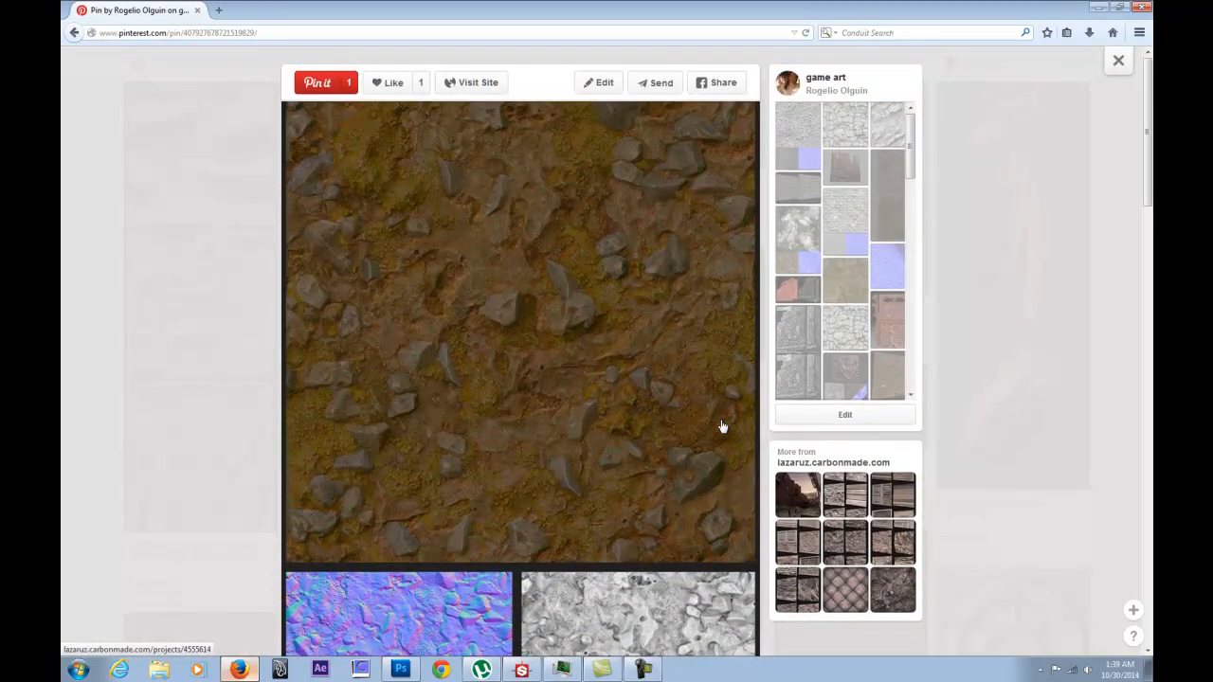
scroll(722, 427, down, 5)
scroll(722, 426, up, 3)
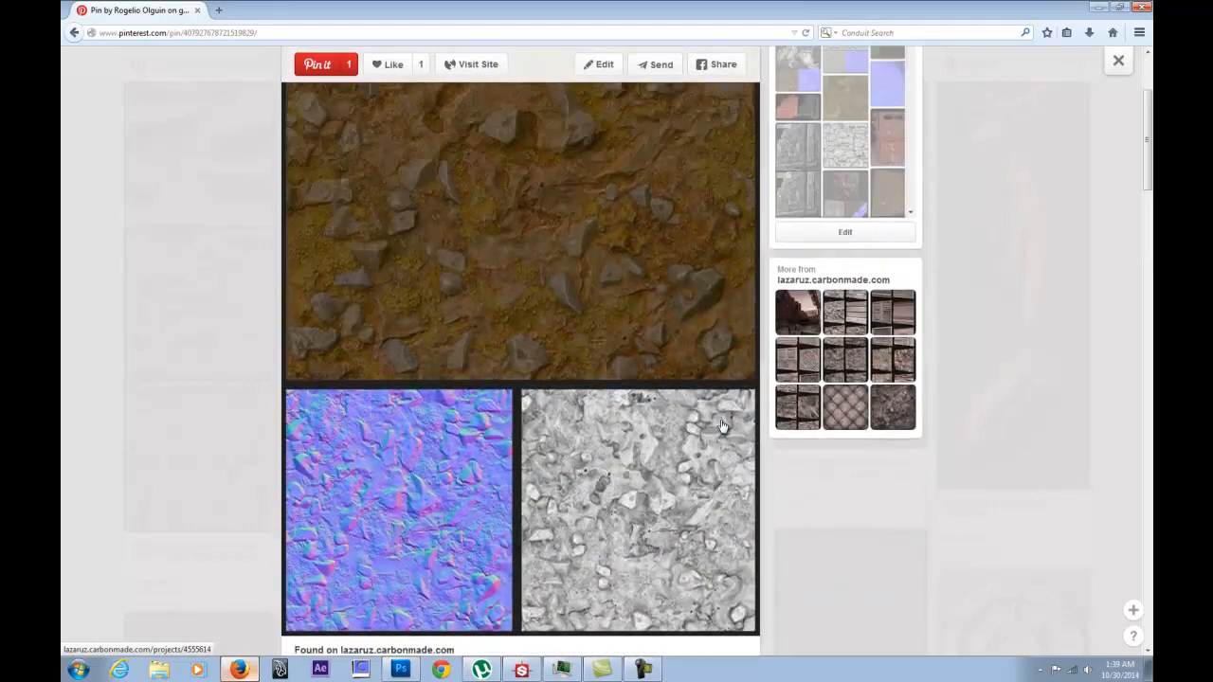
scroll(722, 427, up, 2)
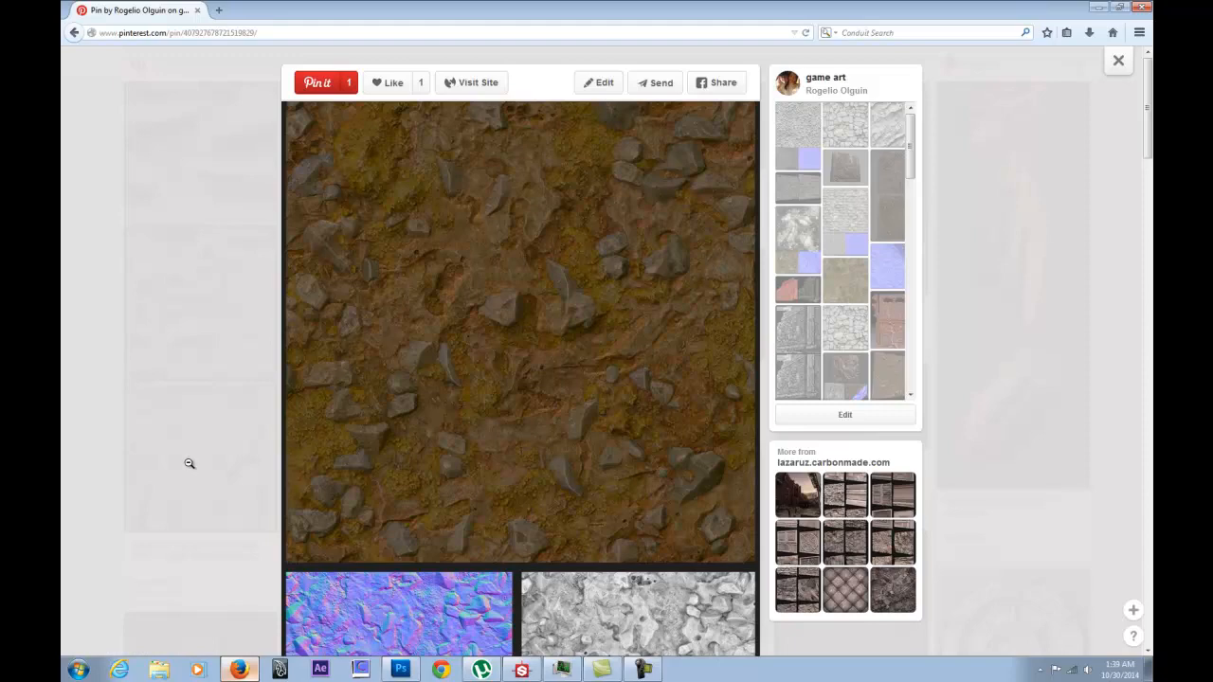
scroll(189, 463, down, 4)
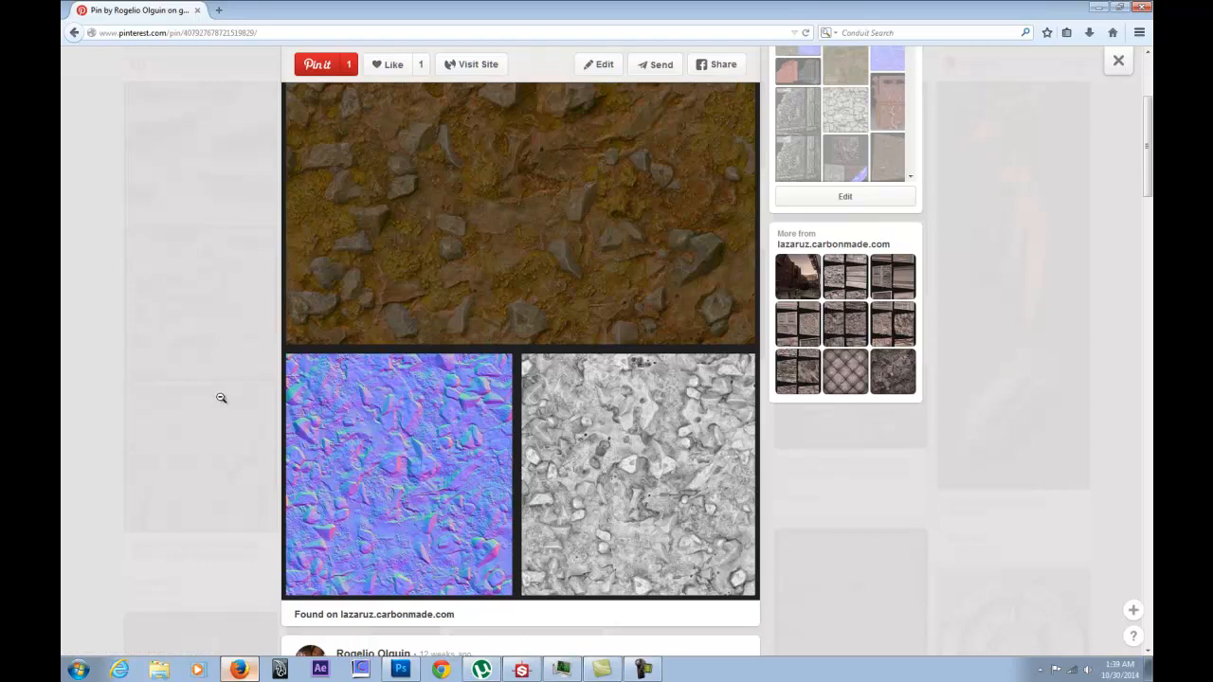
scroll(220, 398, up, 2)
scroll(208, 360, up, 2)
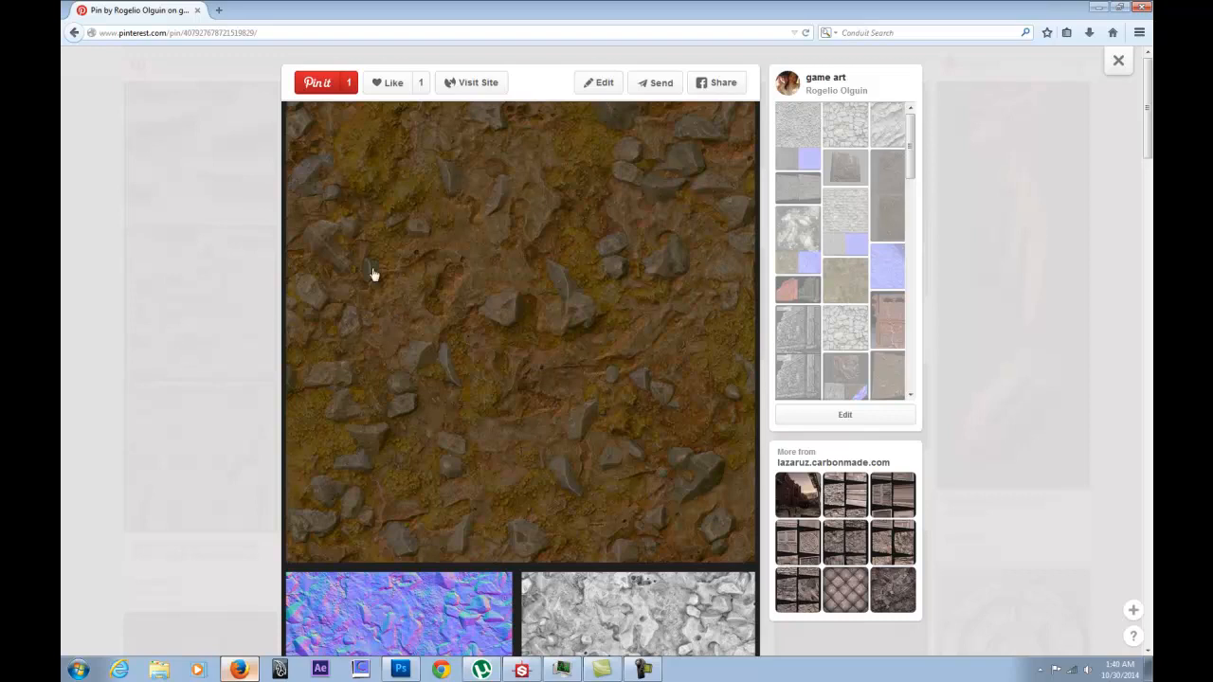
click(204, 357)
Look through the other rock and stone pins above and below the StonesZbrush image on the board.
scroll(744, 438, down, 5)
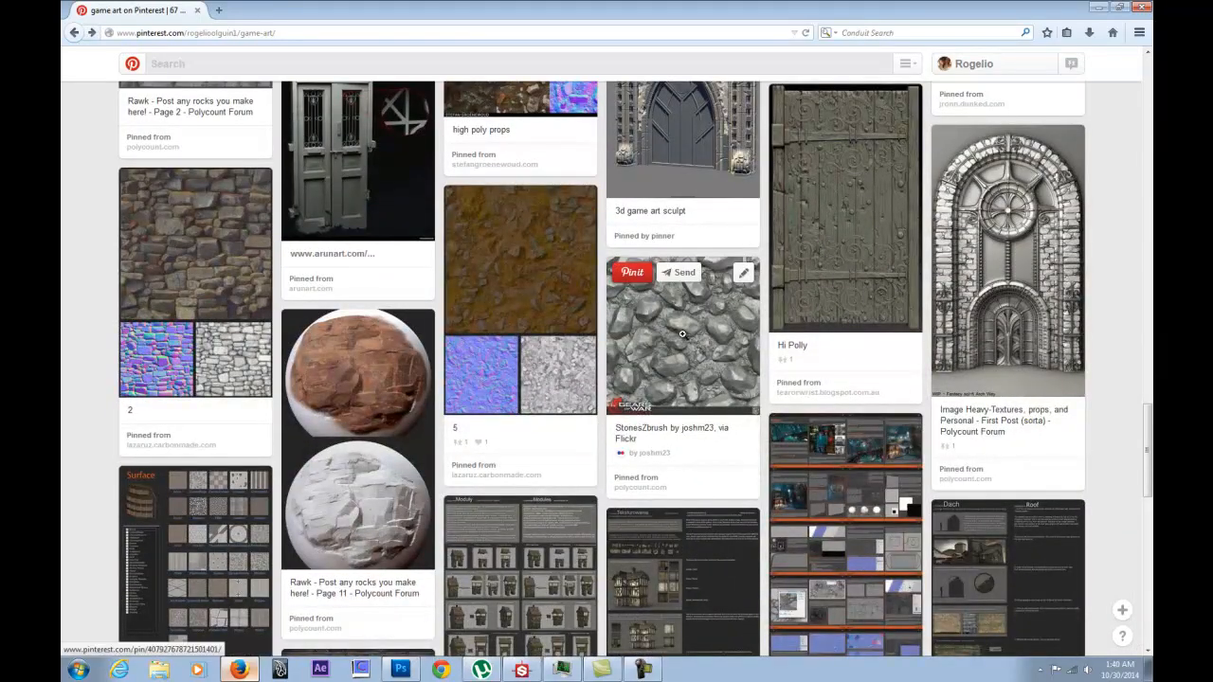
scroll(678, 398, down, 2)
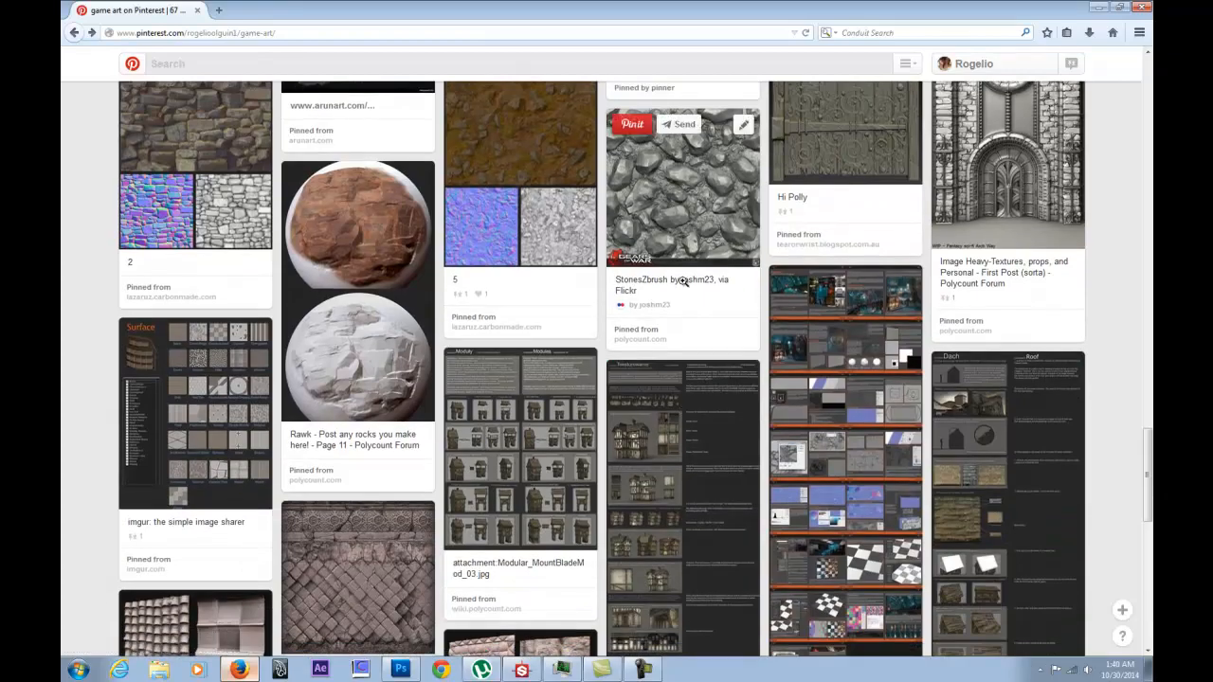
scroll(742, 367, down, 2)
scroll(701, 398, up, 6)
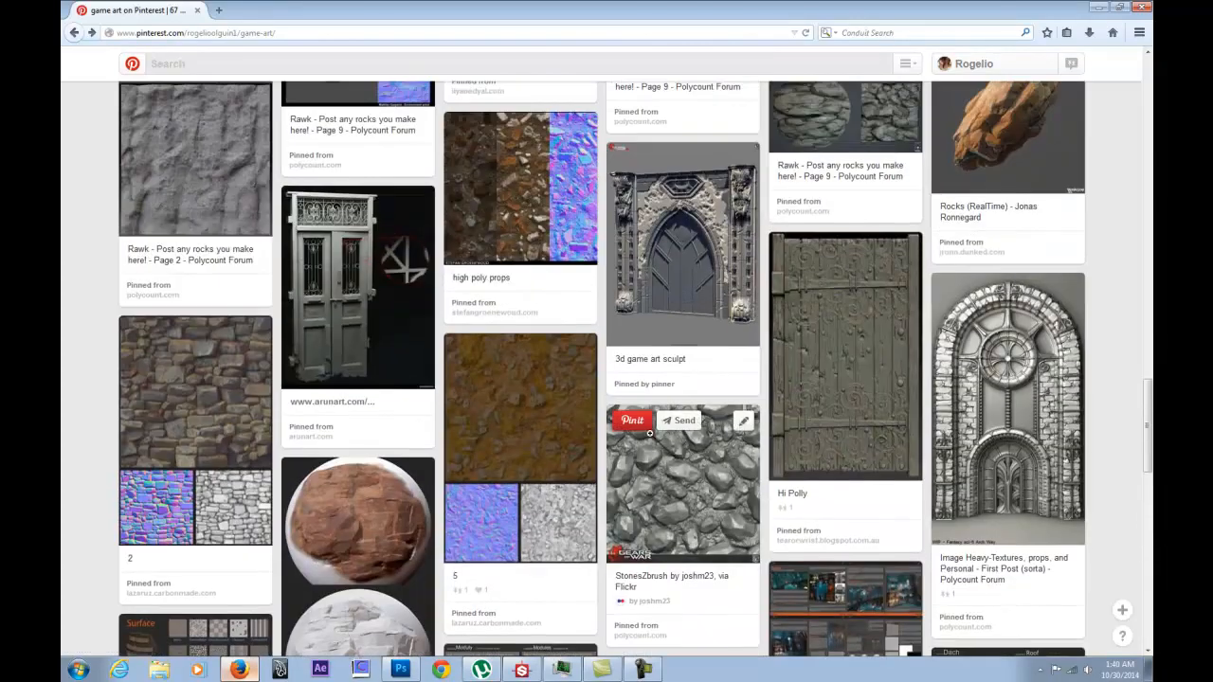
scroll(637, 438, up, 3)
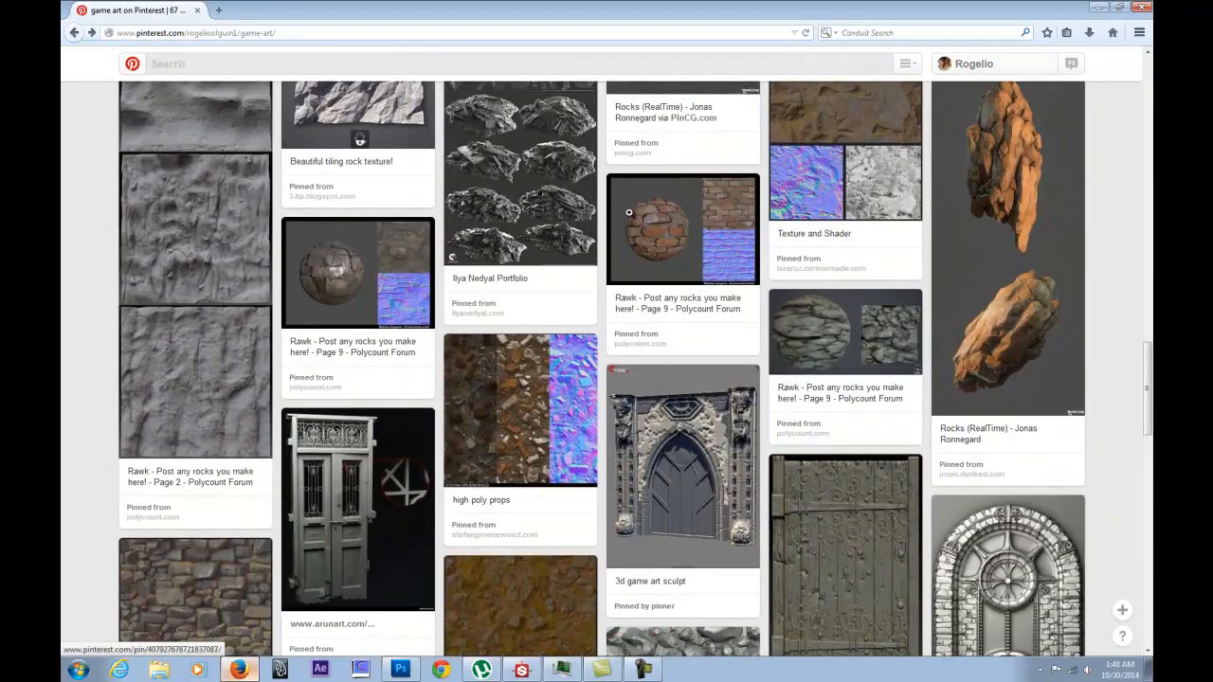
scroll(670, 296, up, 6)
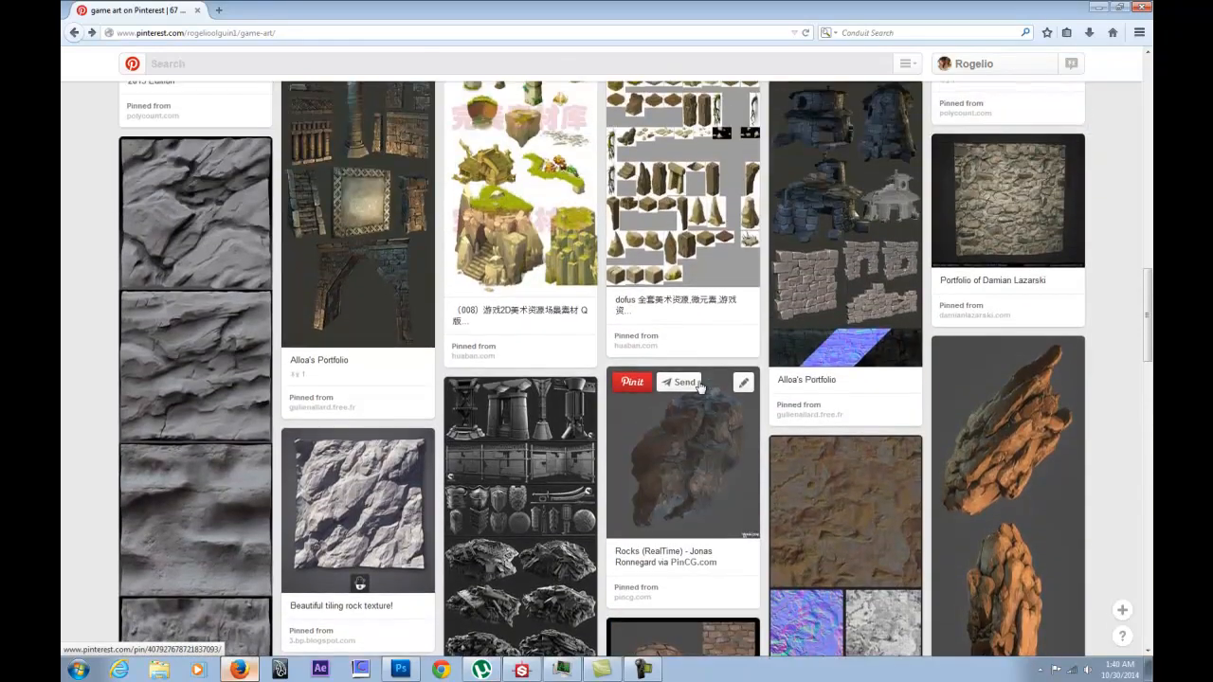
Go back up the game art board, open the pin of brown ground with scattered stones, examine it and close it.
scroll(700, 388, up, 8)
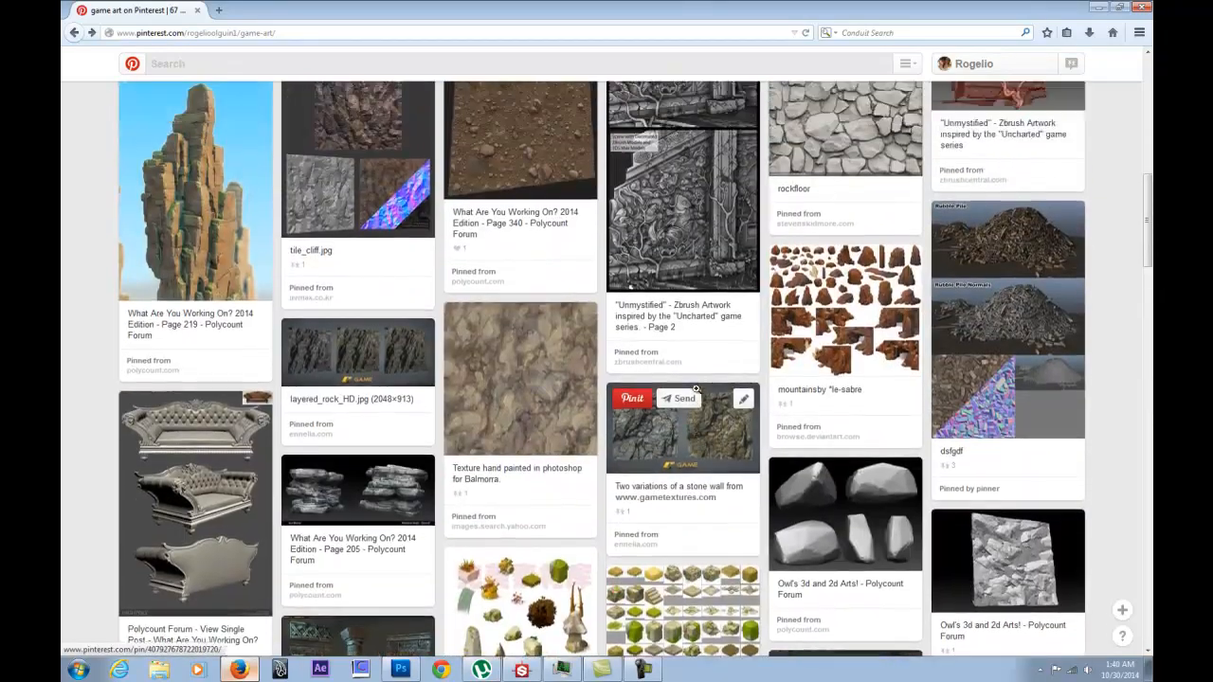
scroll(695, 395, up, 2)
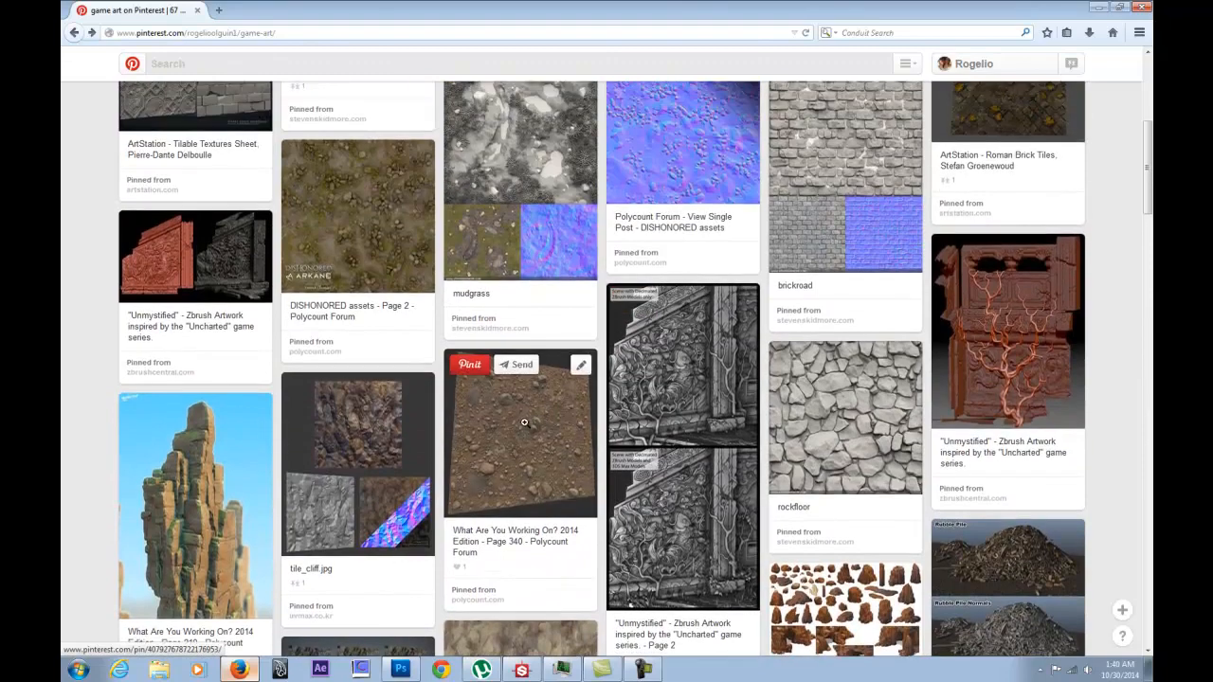
click(515, 435)
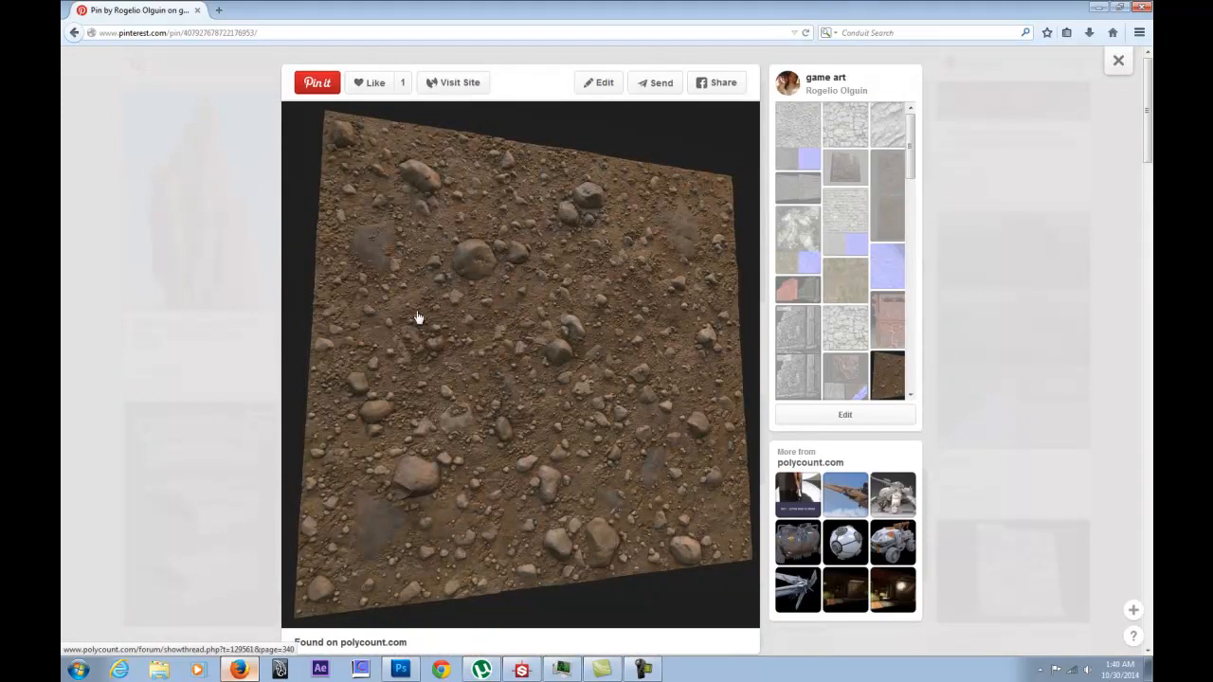
click(158, 227)
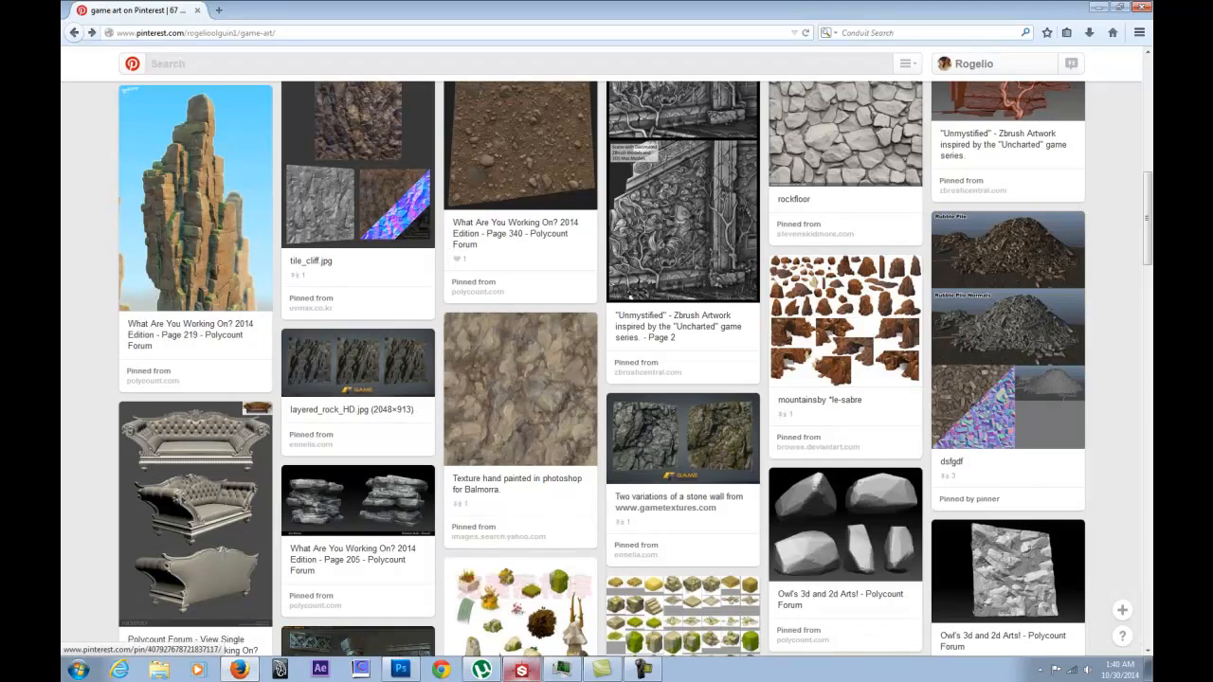
Switch to Substance Designer, select the RO Stone Shape 2 node and widen the area showing its parameters.
click(521, 670)
click(423, 225)
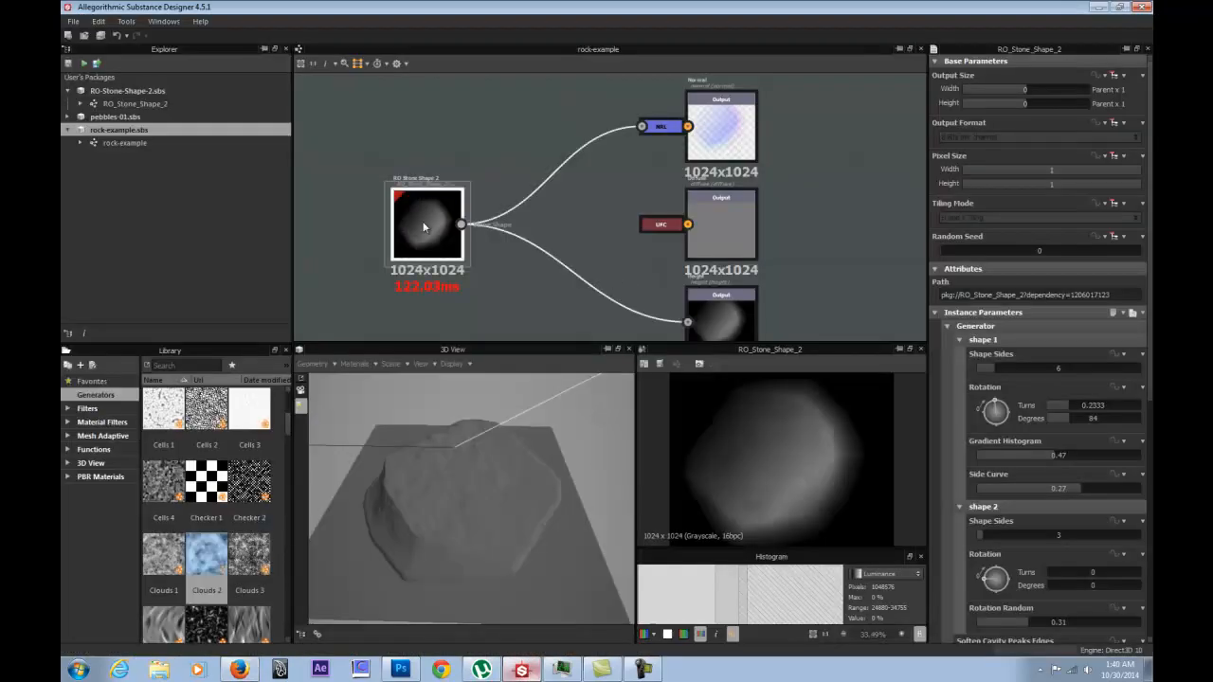
drag(509, 493, 540, 484)
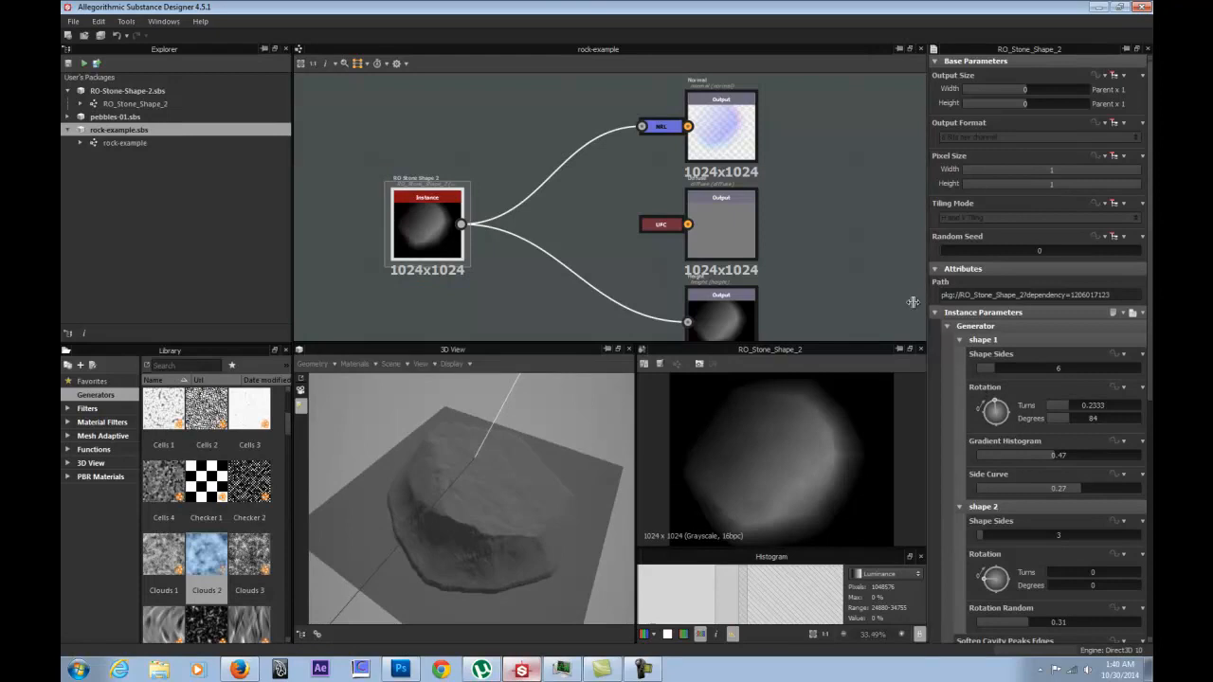
drag(925, 309, 863, 309)
scroll(985, 455, down, 2)
scroll(985, 455, up, 2)
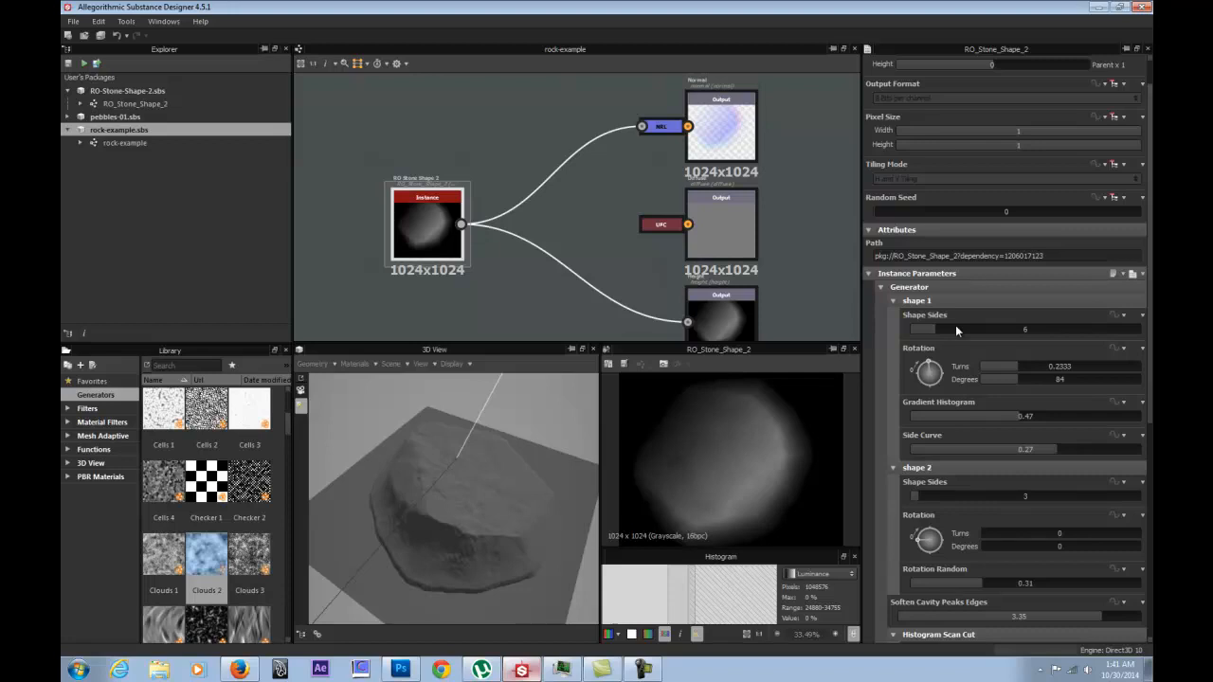
Set shape 1 to 5 sides, a rotation of about 375 degrees and a Gradient Histogram of 0.5.
drag(954, 327, 929, 349)
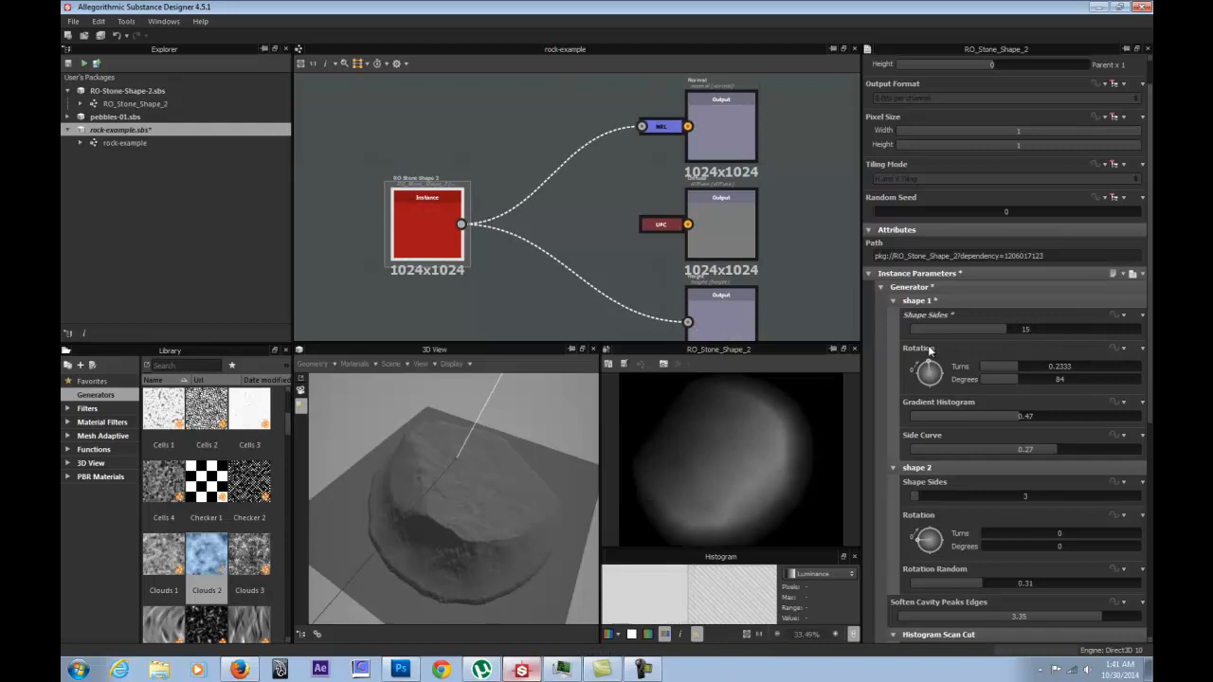
drag(937, 371, 853, 362)
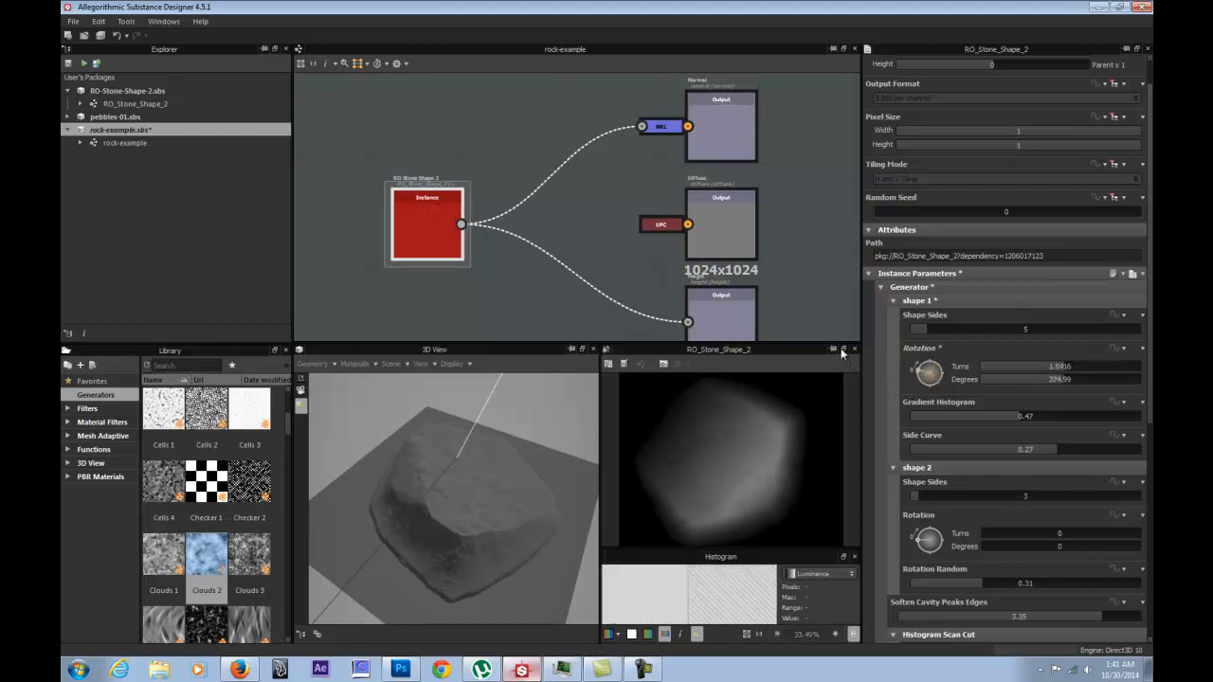
drag(1033, 414, 1057, 414)
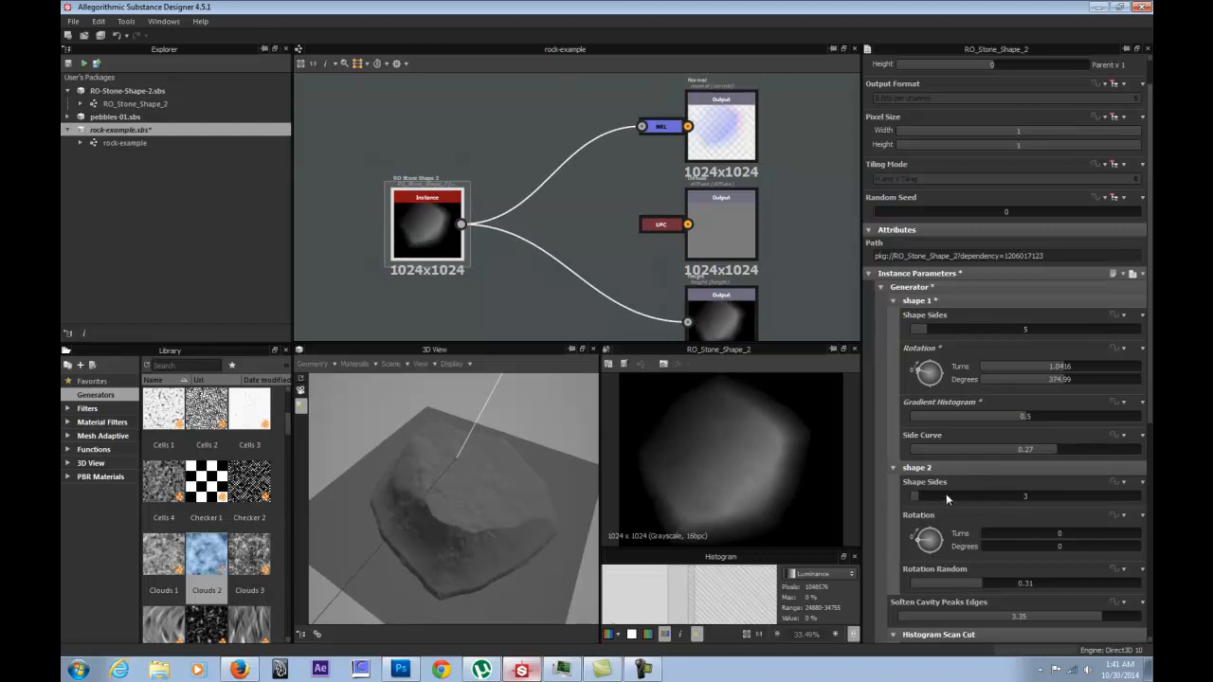
Set shape 2 to 23 sides with a rotation of 225 degrees, and inspect the rock from several angles in 3D.
drag(947, 495, 991, 496)
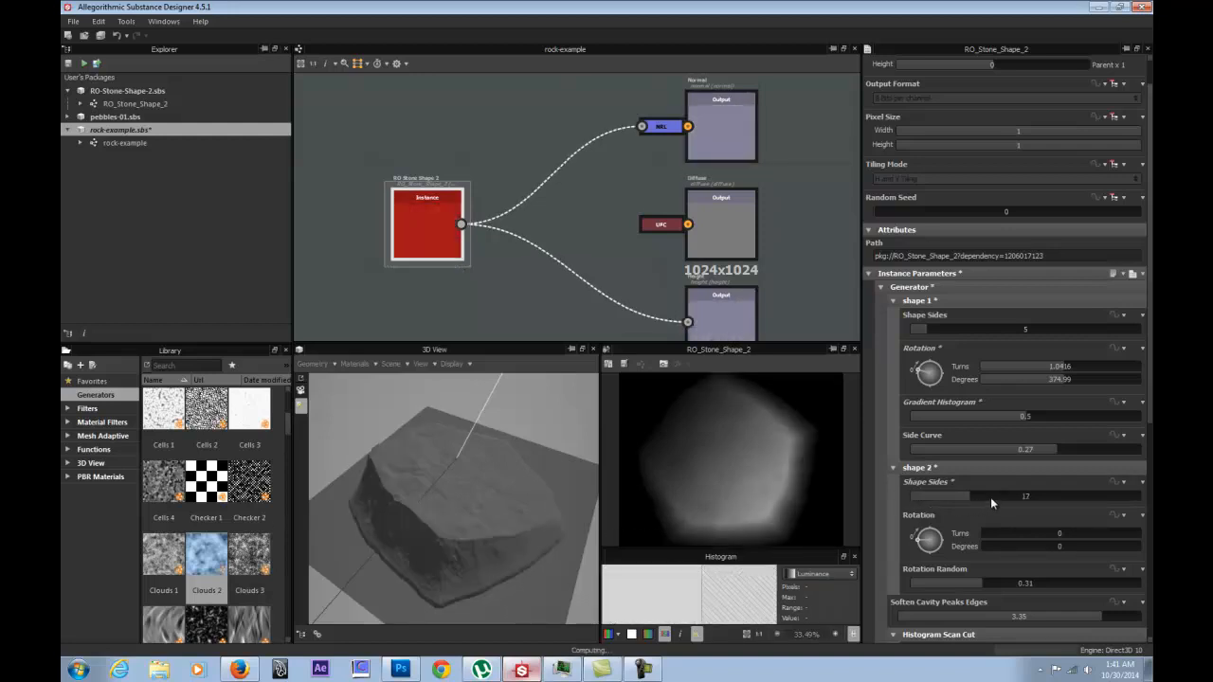
drag(930, 540, 937, 548)
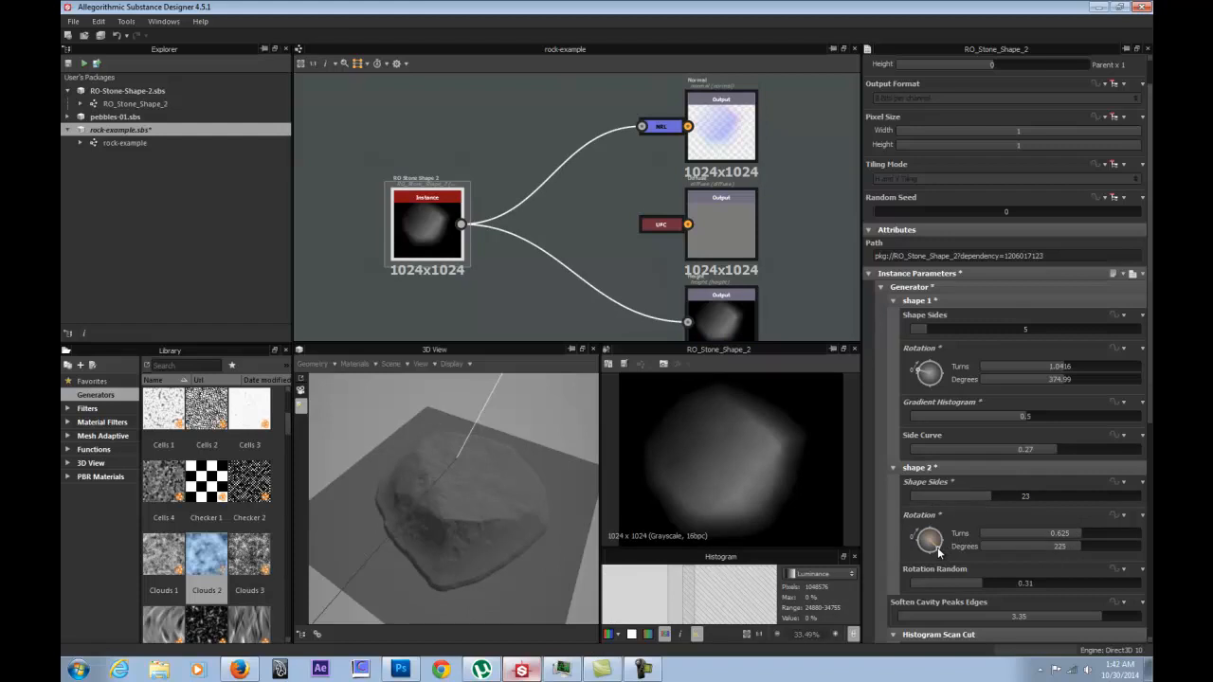
drag(481, 486, 457, 512)
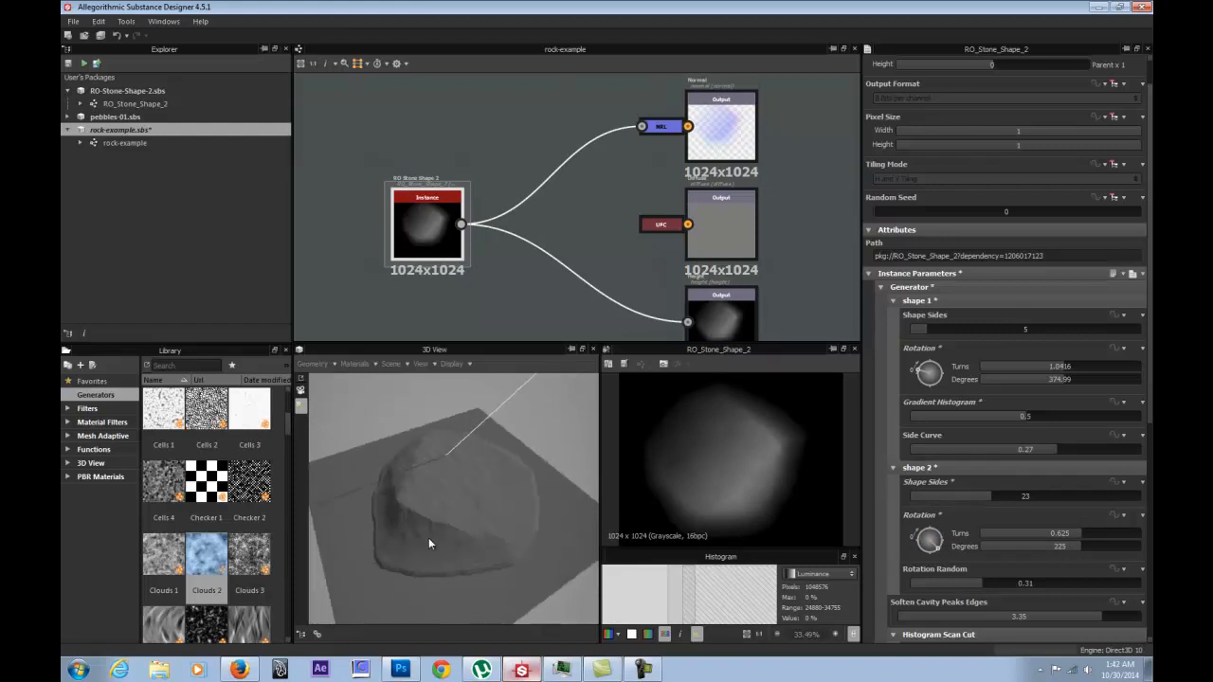
drag(472, 488, 571, 479)
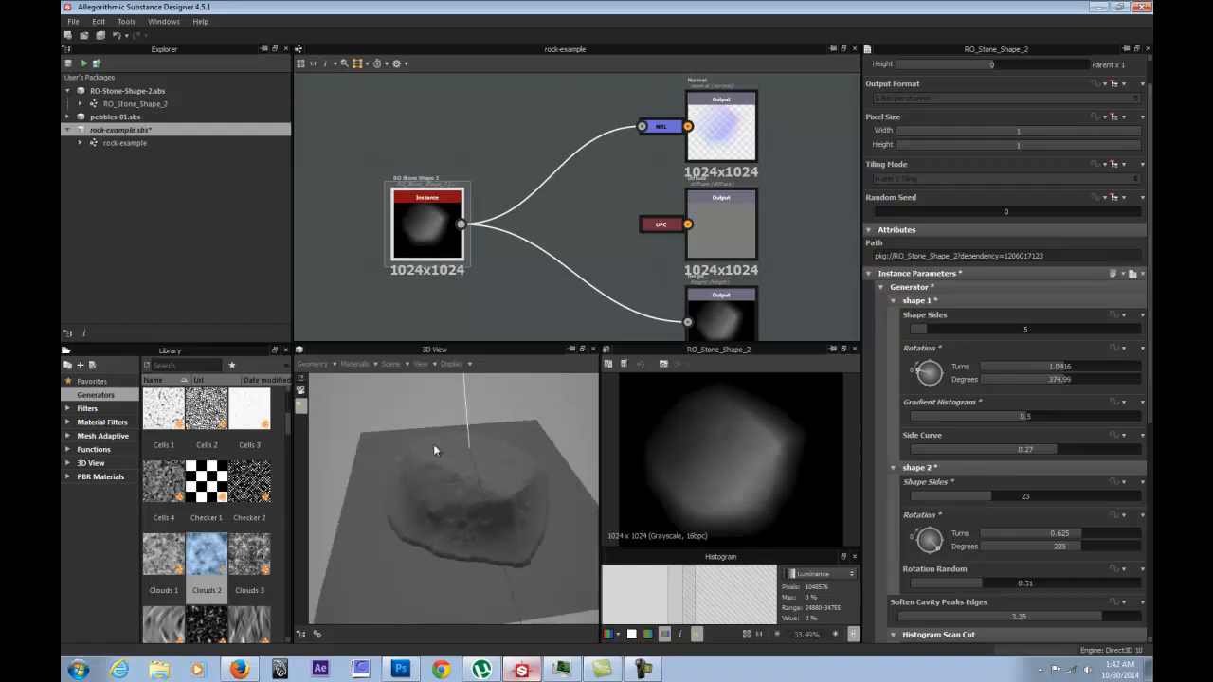
drag(520, 467, 450, 439)
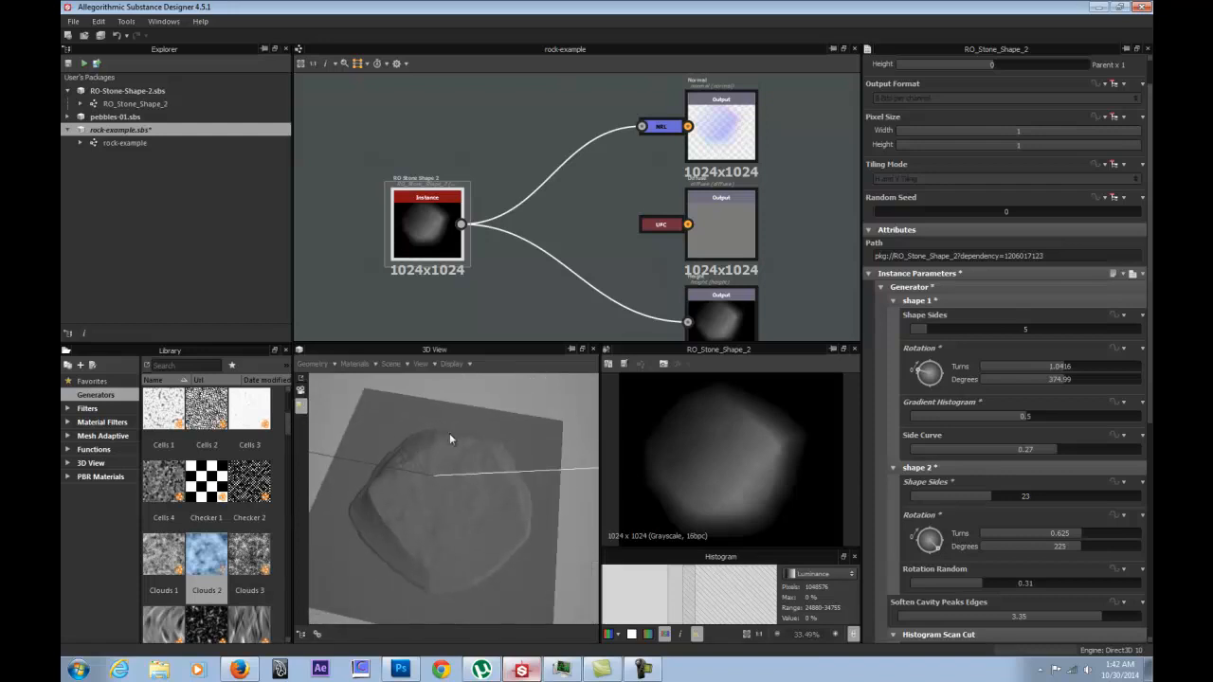
drag(422, 503, 527, 455)
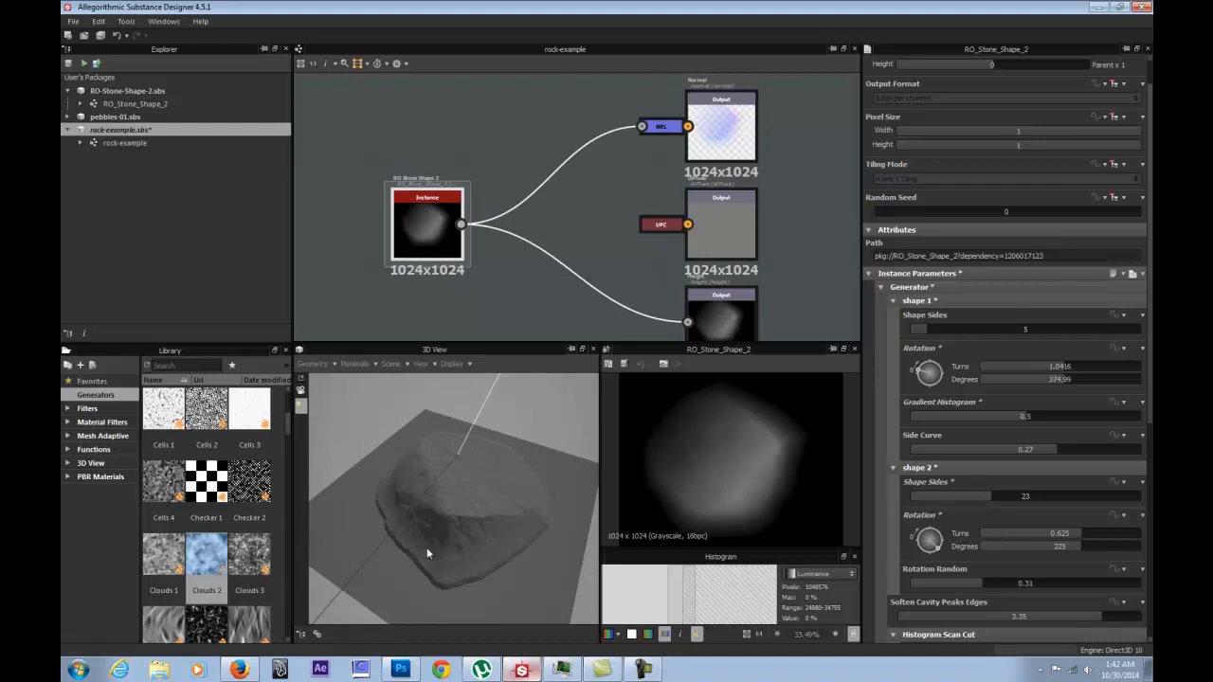
drag(506, 495, 445, 496)
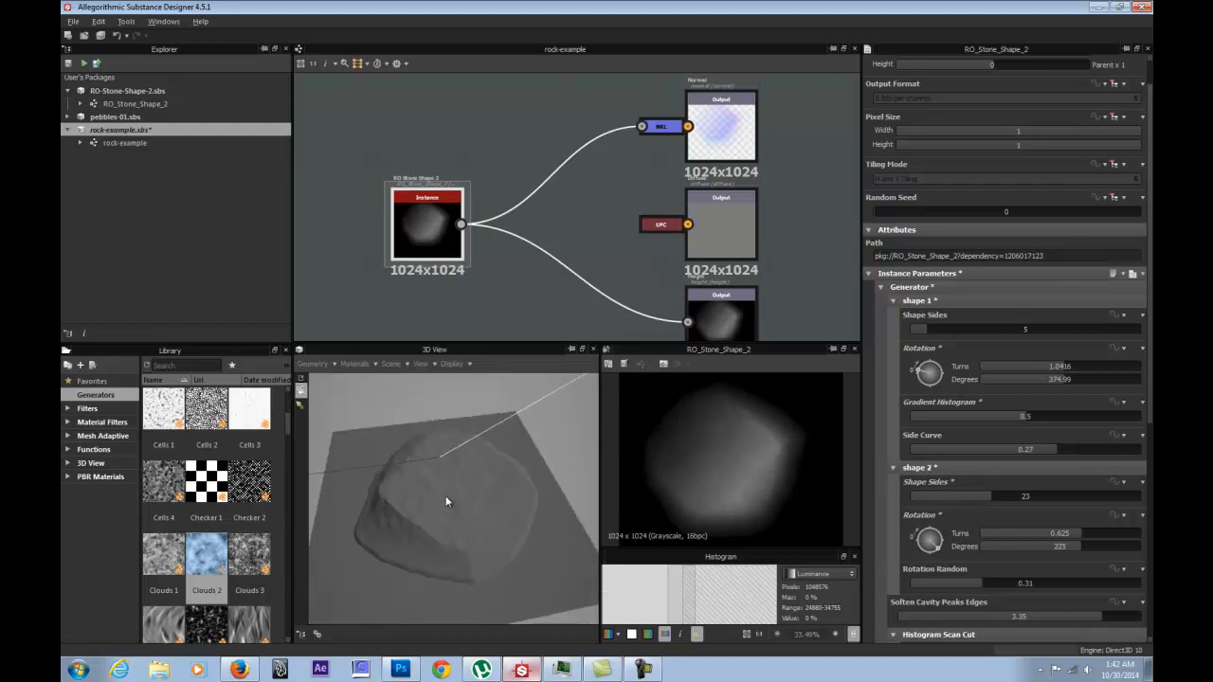
Try a Histogram Scan Cut position of 0.65 and check the rock's profile in the 3D preview.
scroll(883, 496, down, 6)
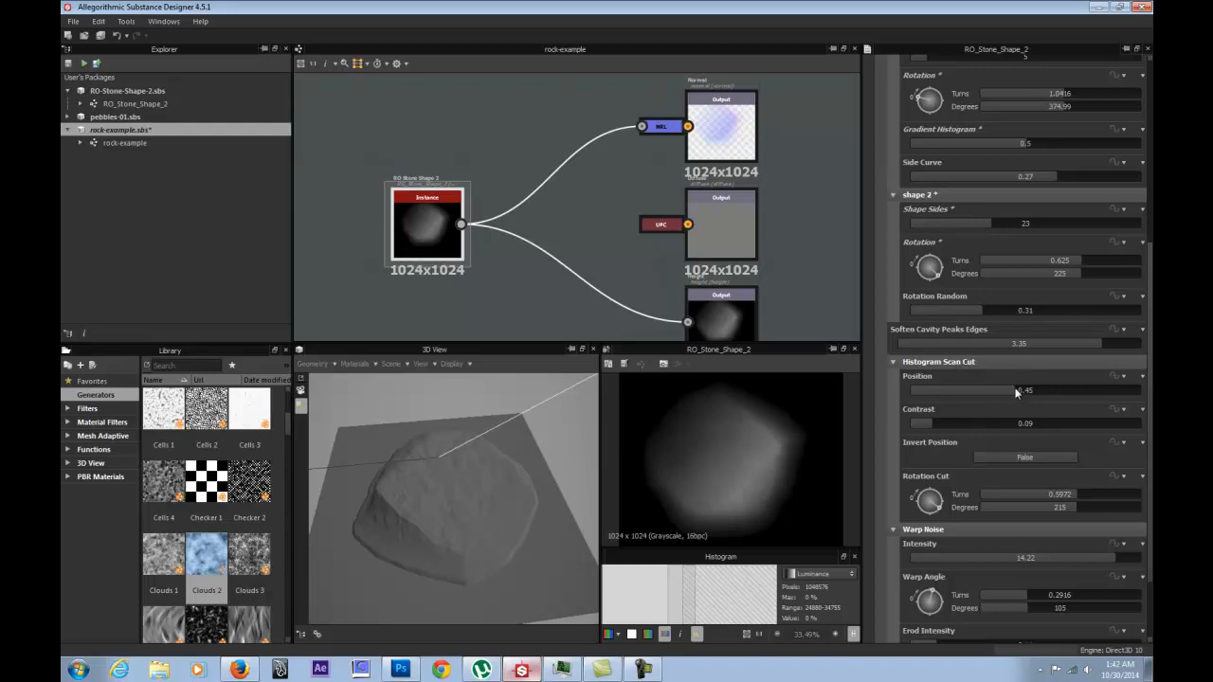
drag(1015, 390, 1057, 390)
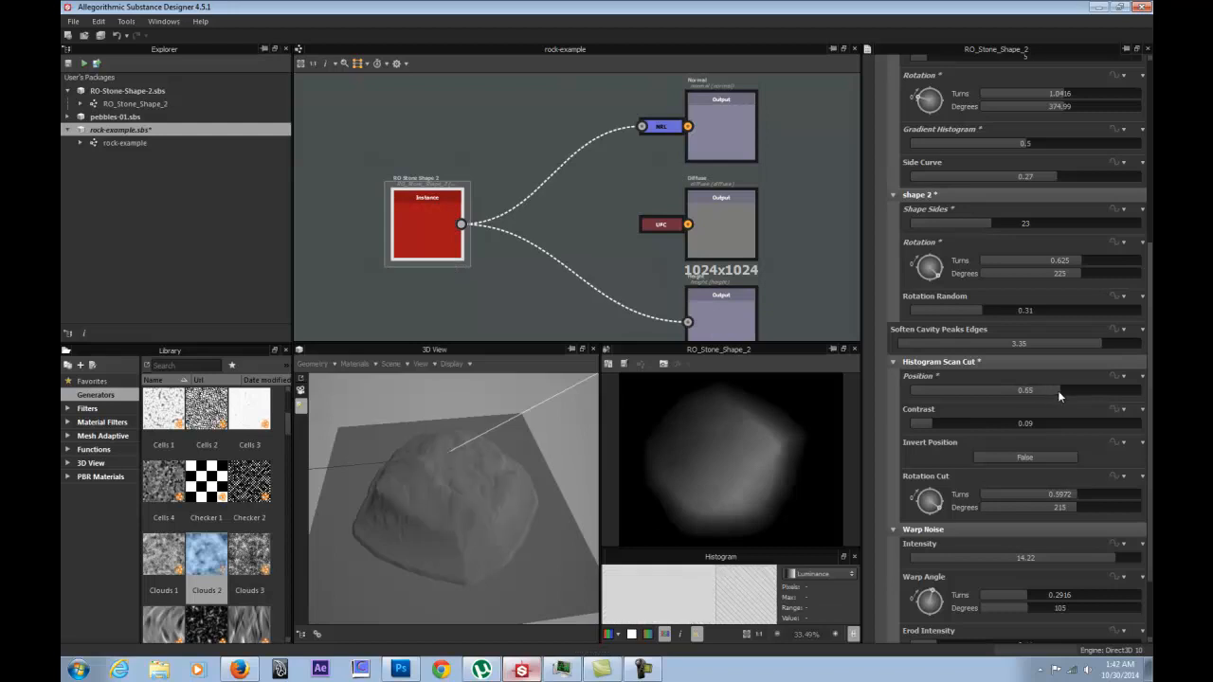
drag(505, 483, 550, 420)
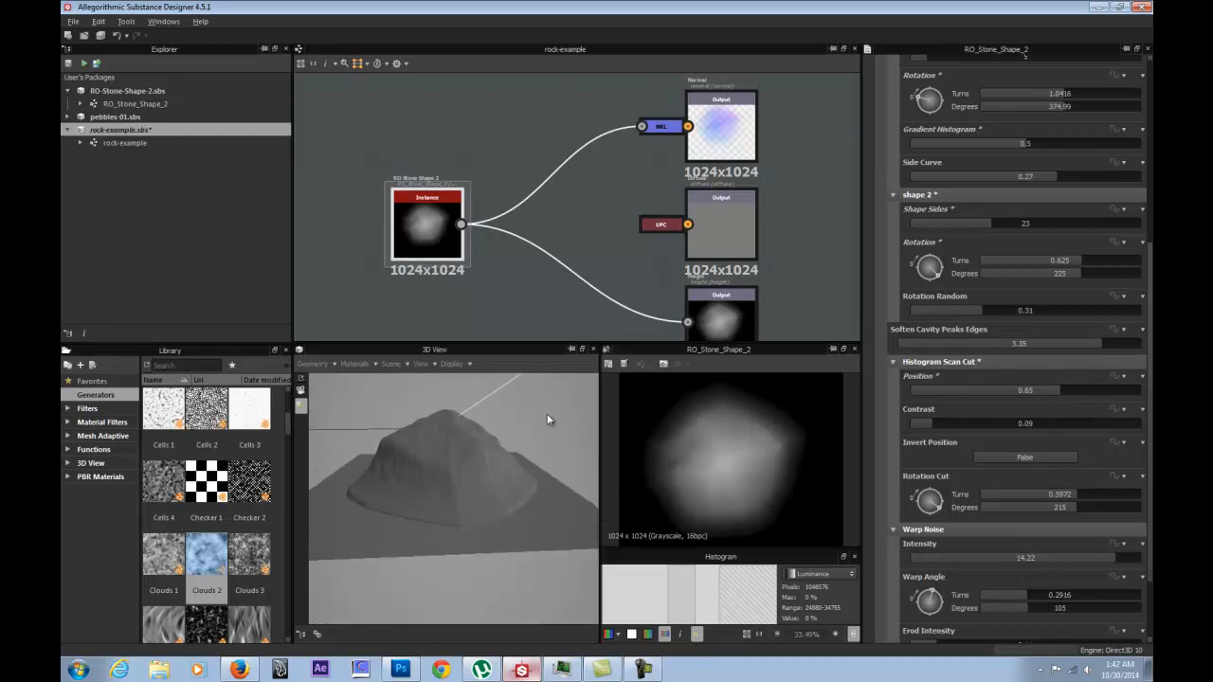
drag(468, 449, 495, 488)
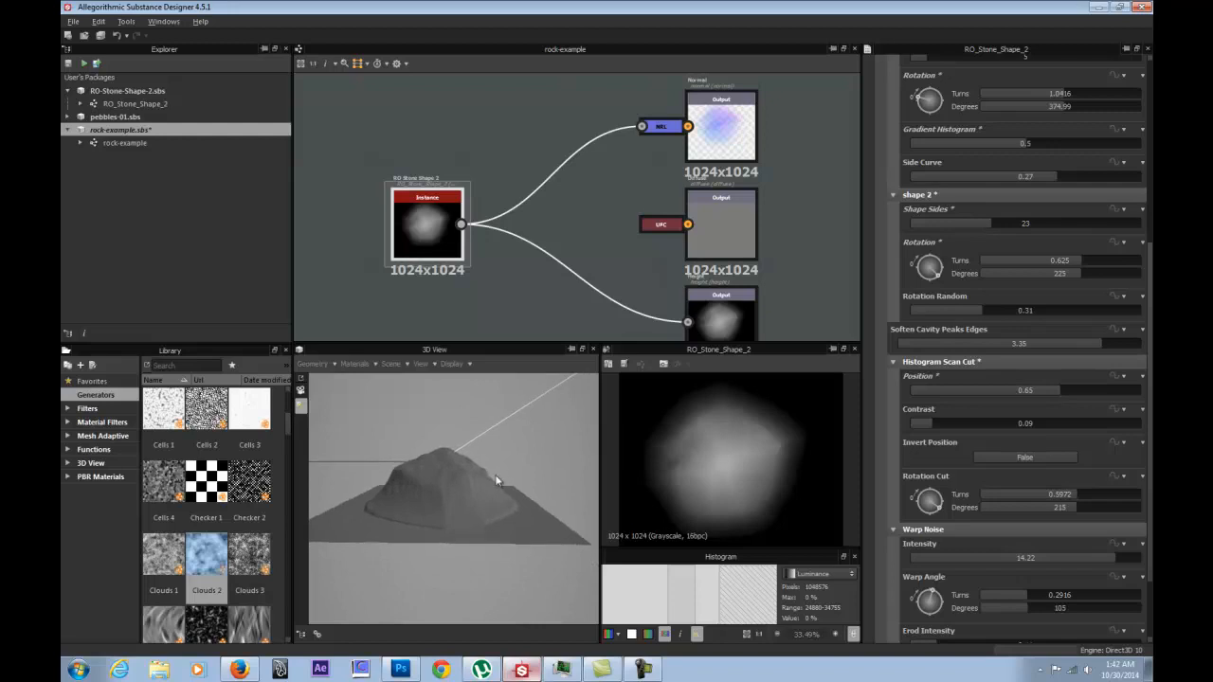
Set the Histogram Scan Cut position to 0.44 and its contrast to 0.3, checking the cut in the 3D preview.
click(1007, 387)
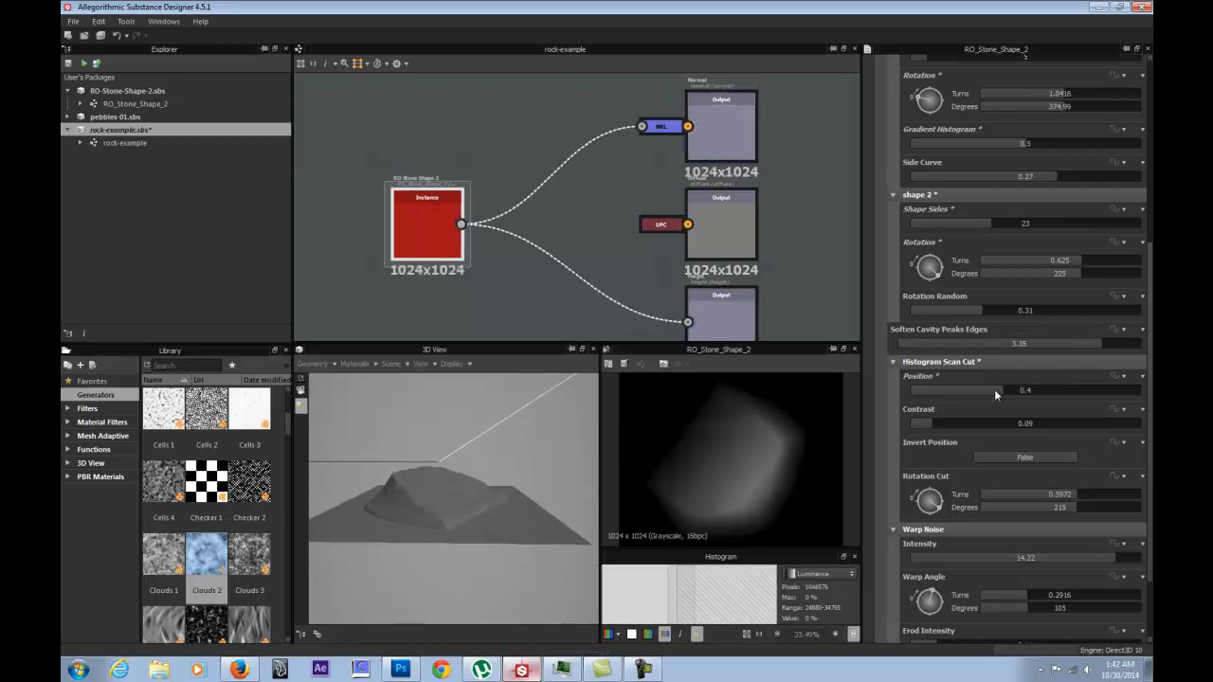
click(1013, 391)
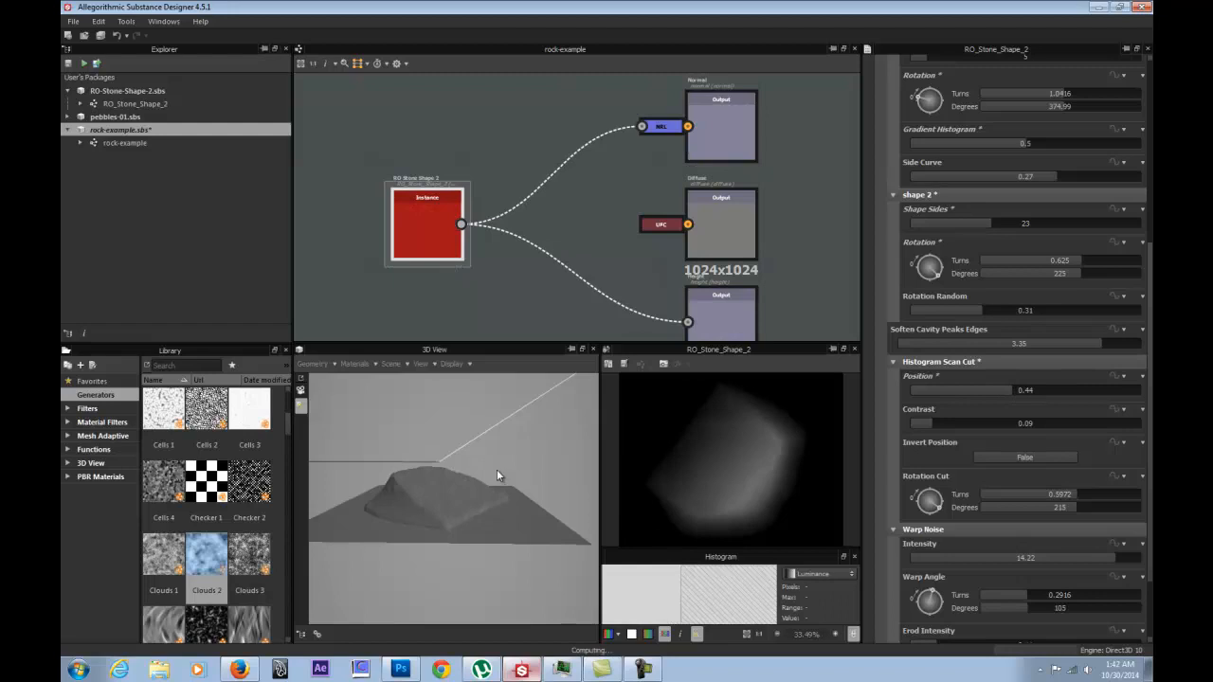
drag(532, 466, 496, 446)
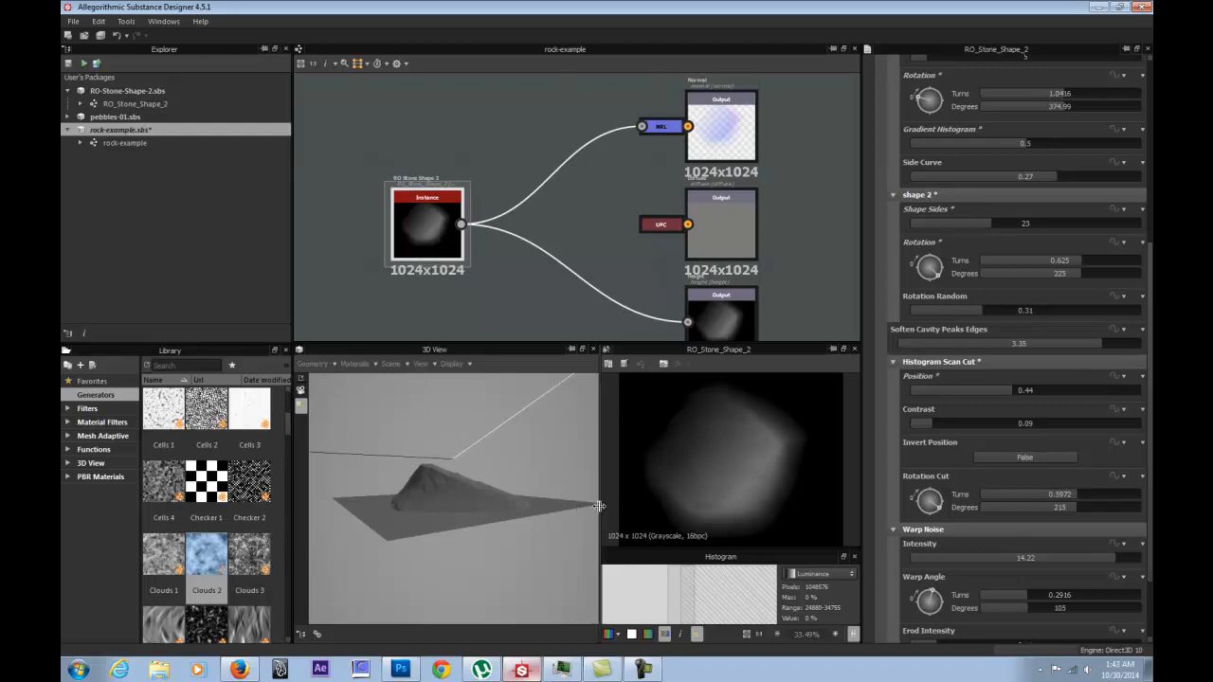
drag(499, 477, 539, 434)
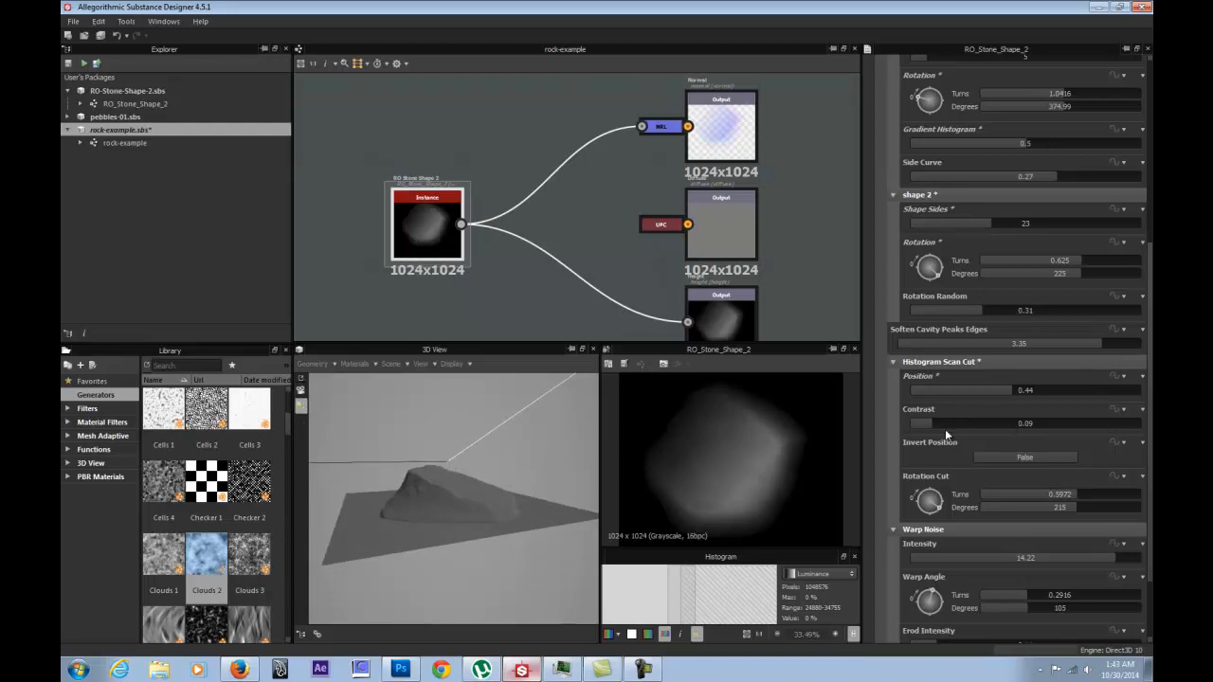
mouse_move(972, 420)
mouse_down()
mouse_move(996, 423)
mouse_move(960, 429)
mouse_move(980, 426)
mouse_up()
drag(466, 508, 458, 573)
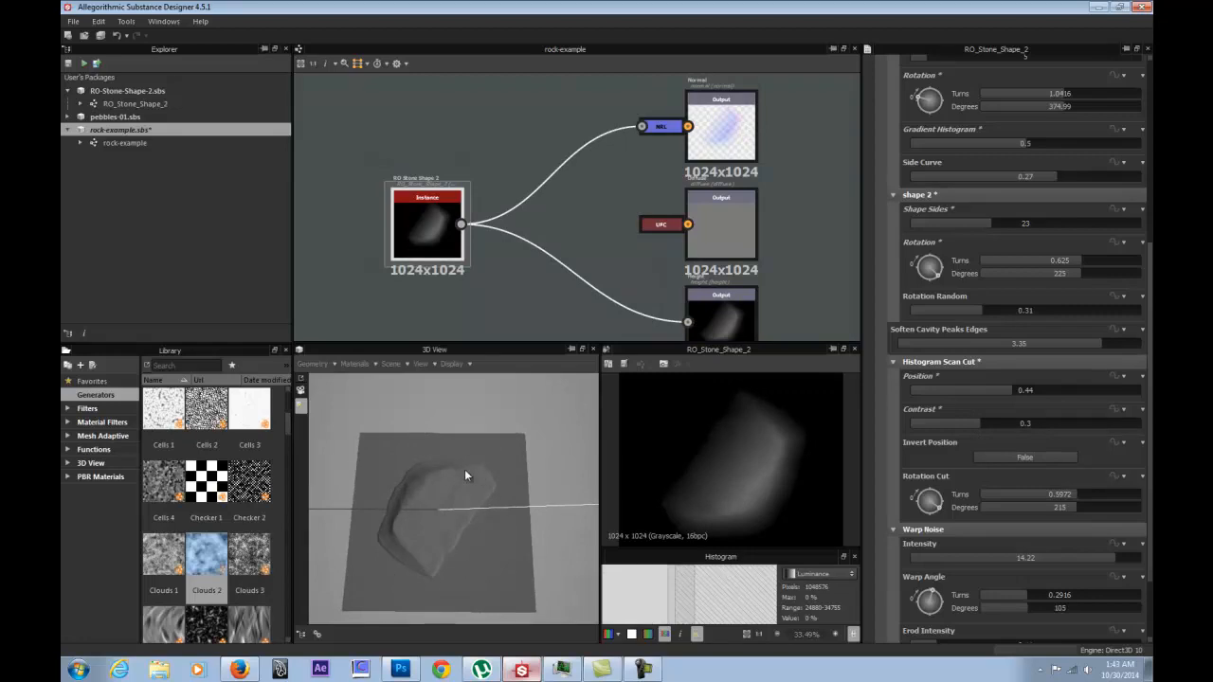
Switch to the Pinterest game art board in Firefox, open the screerock pin to study its small stones, and close it.
click(239, 669)
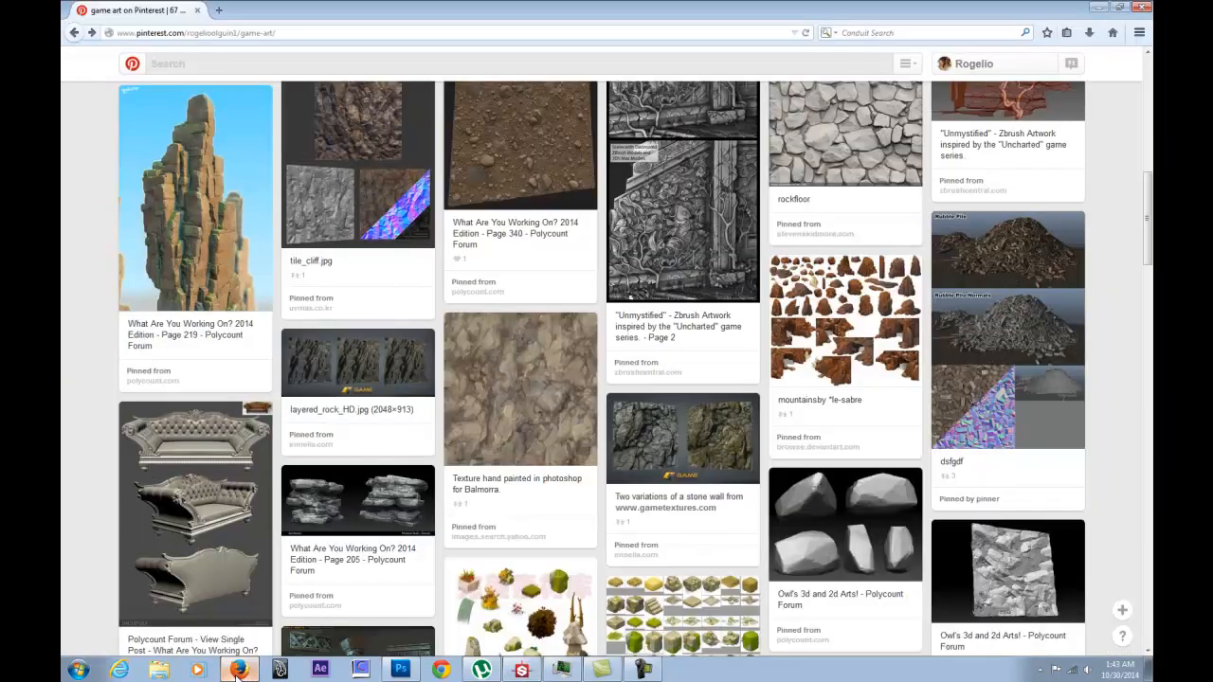
scroll(473, 331, up, 4)
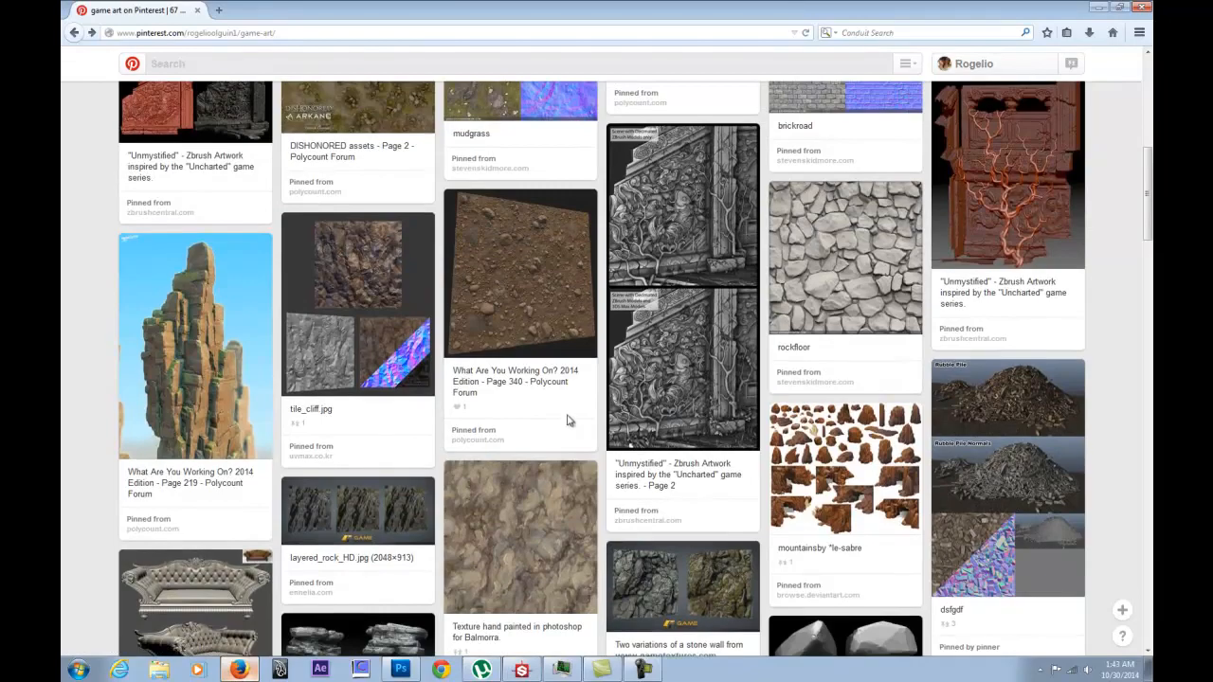
scroll(573, 427, up, 4)
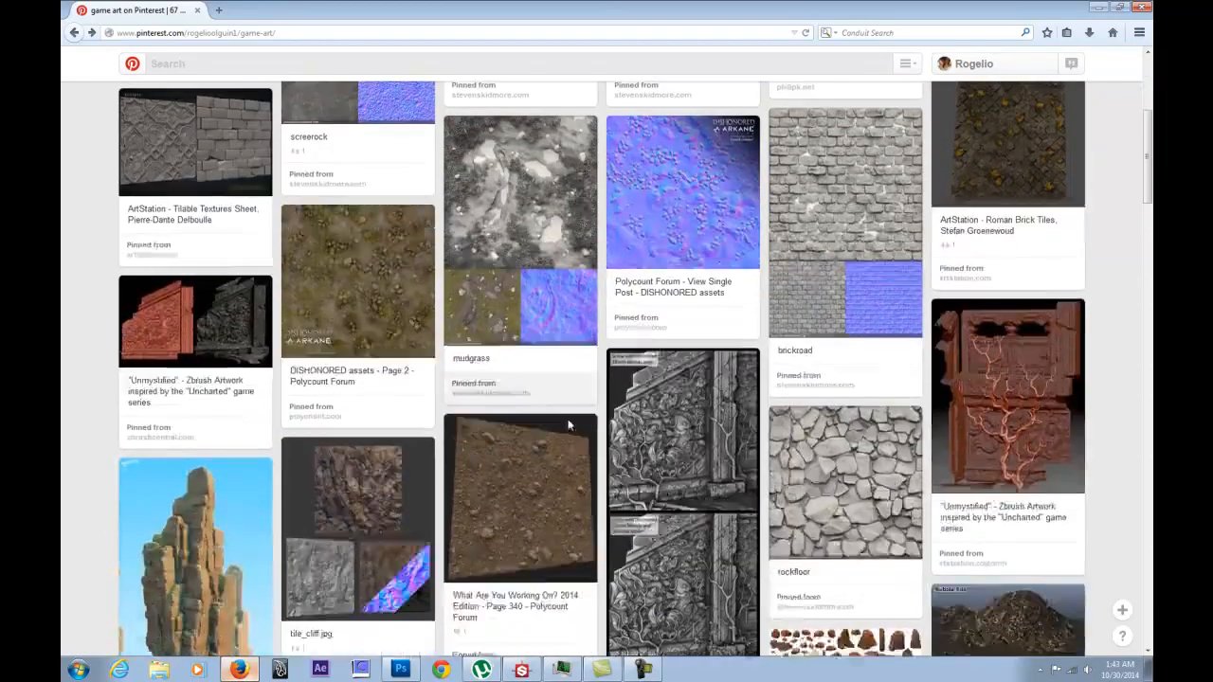
scroll(569, 422, up, 4)
click(372, 311)
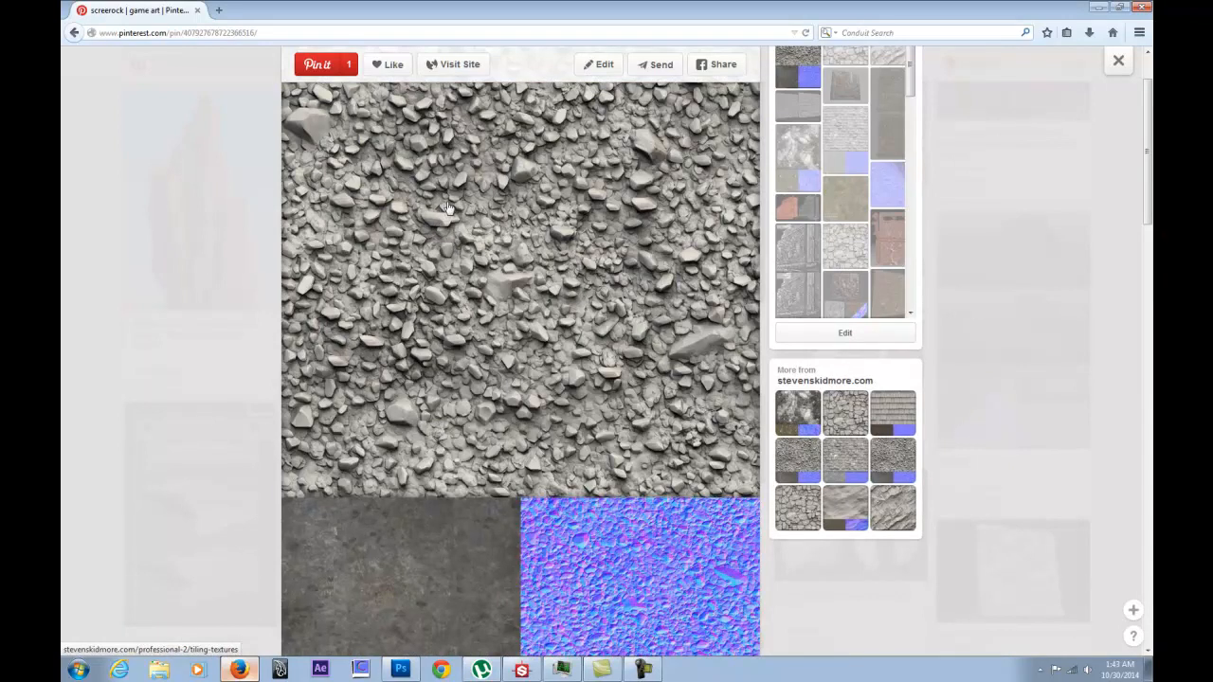
click(213, 378)
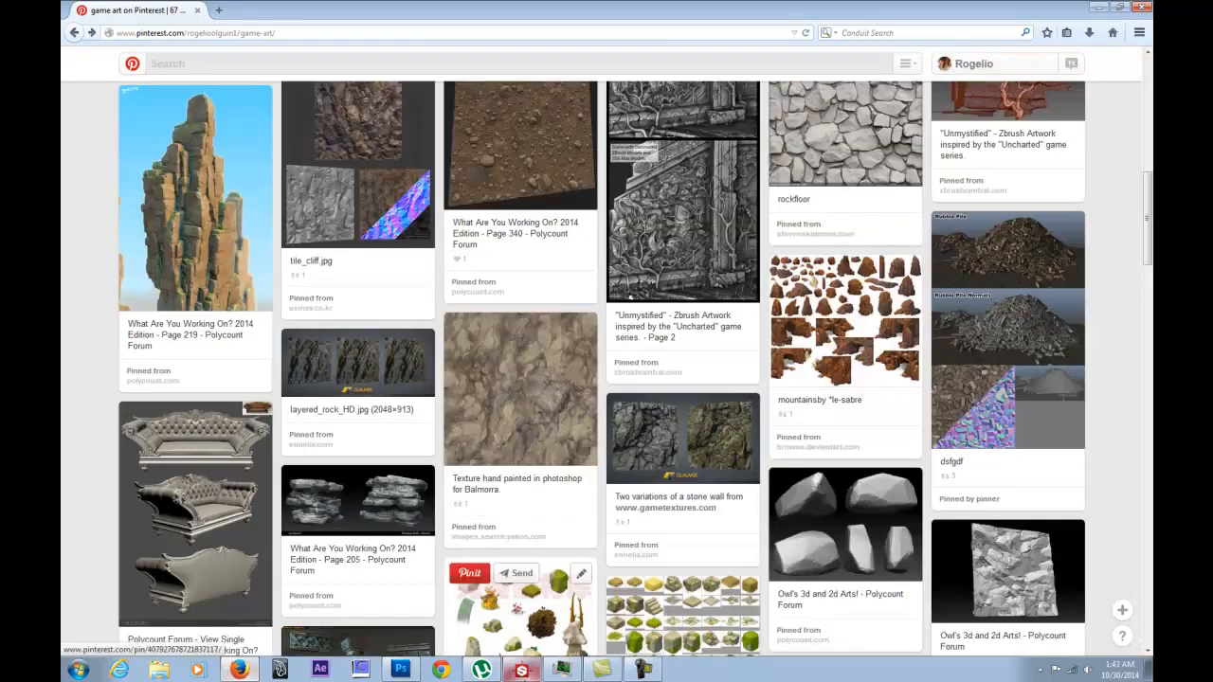
Return to Substance Designer and set the stone's Warp Noise angle to about 305 degrees, checking the rock in 3D.
click(518, 673)
drag(435, 512, 466, 432)
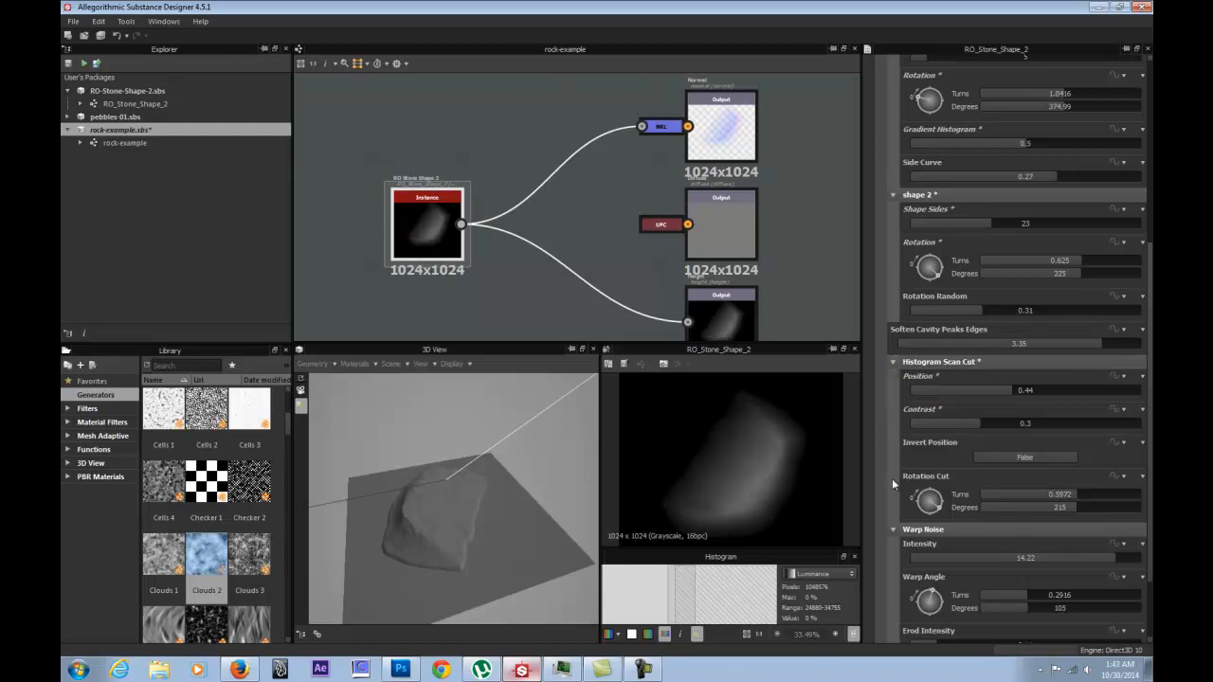
scroll(887, 478, down, 2)
scroll(889, 466, down, 1)
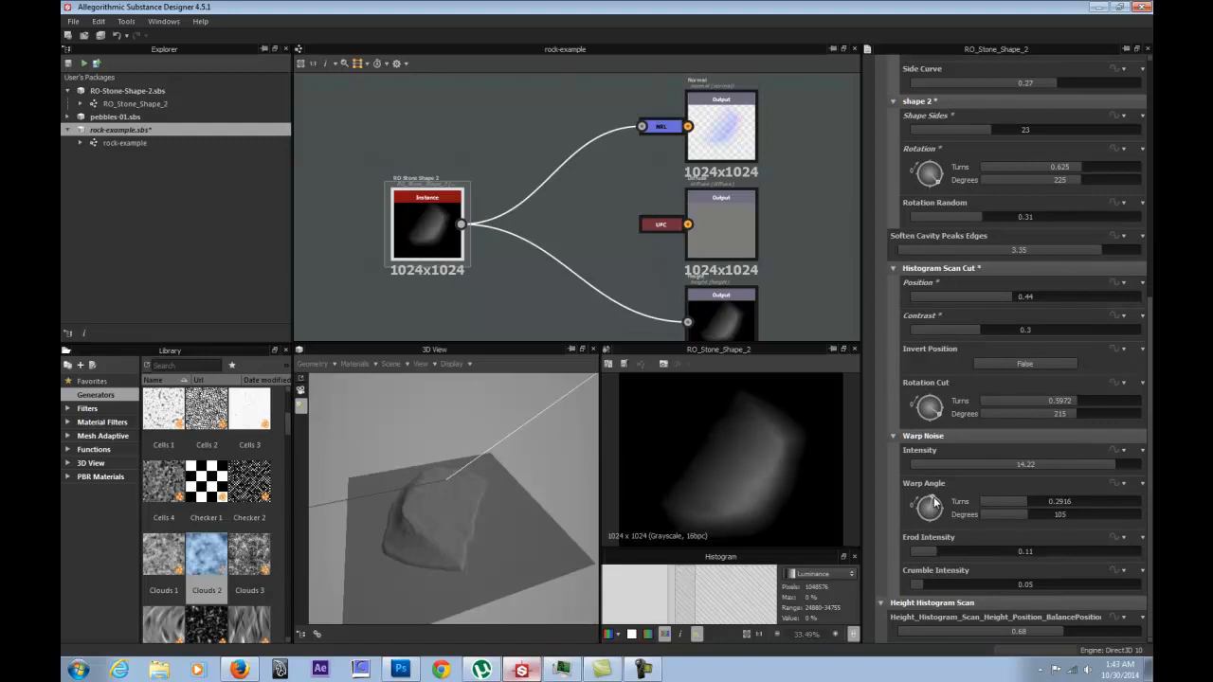
drag(935, 504, 916, 527)
drag(482, 479, 460, 530)
Deselect the stone node and collapse the rock-example.sbs package in the package list.
click(534, 276)
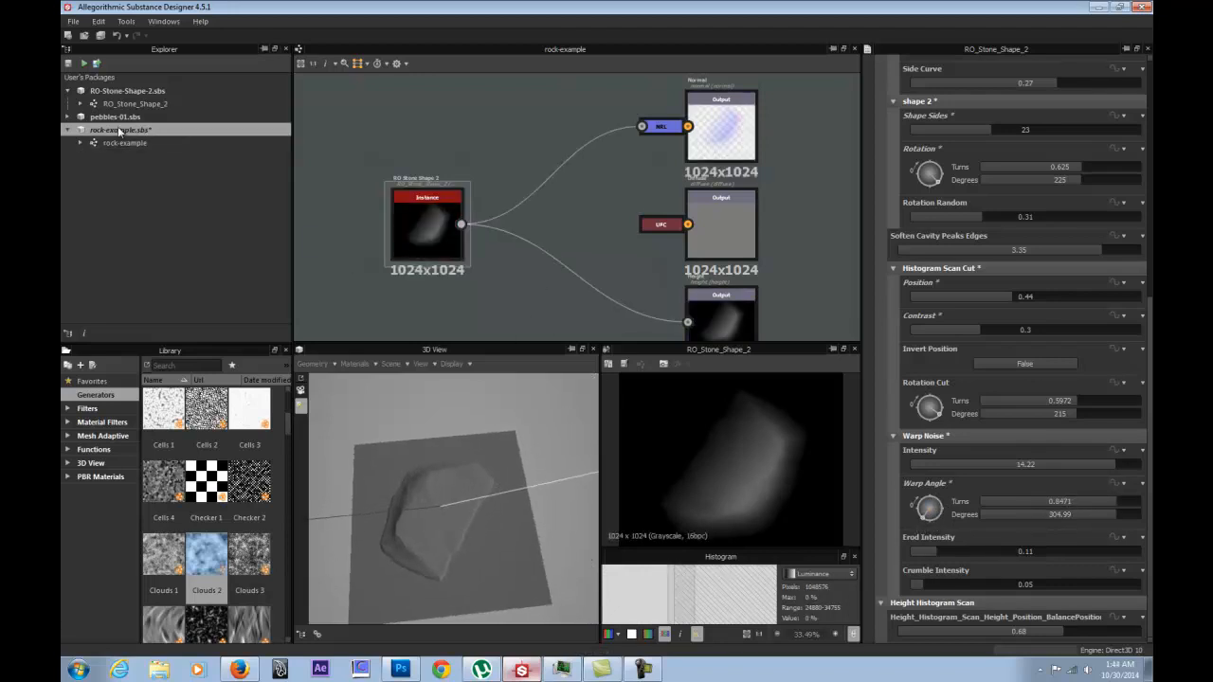
click(67, 130)
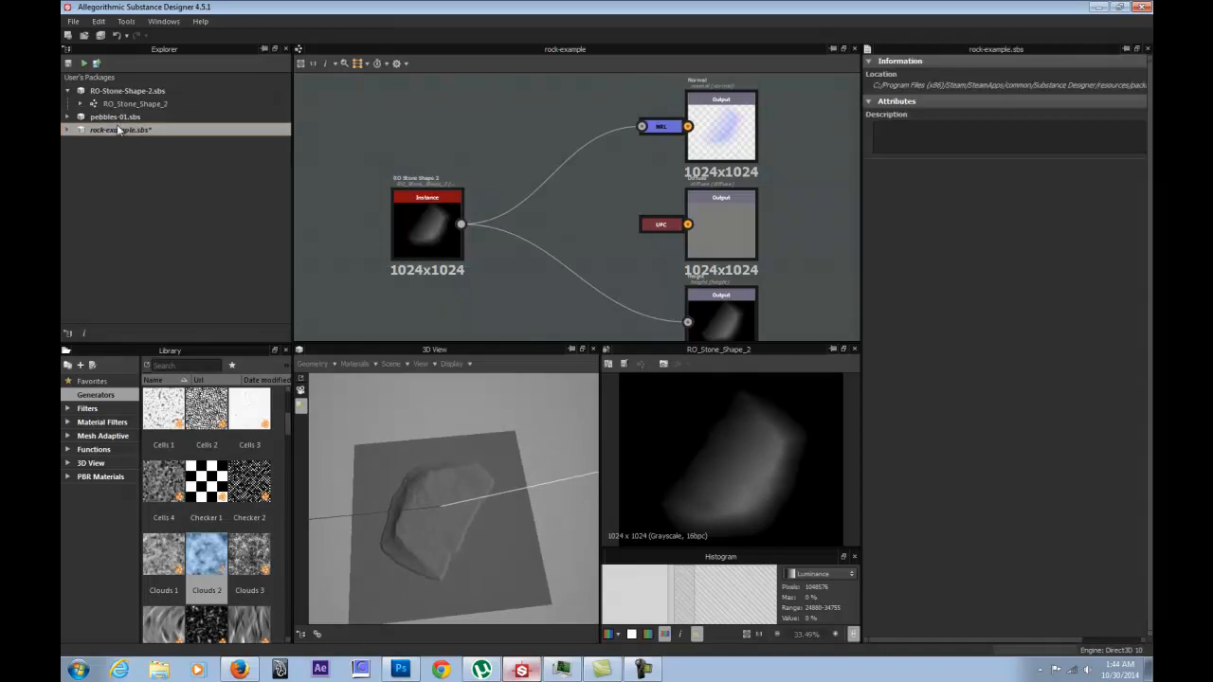
Expand the pebbles-01.sbs package and open its pebbles-01 graph.
click(67, 115)
click(66, 116)
double_click(120, 131)
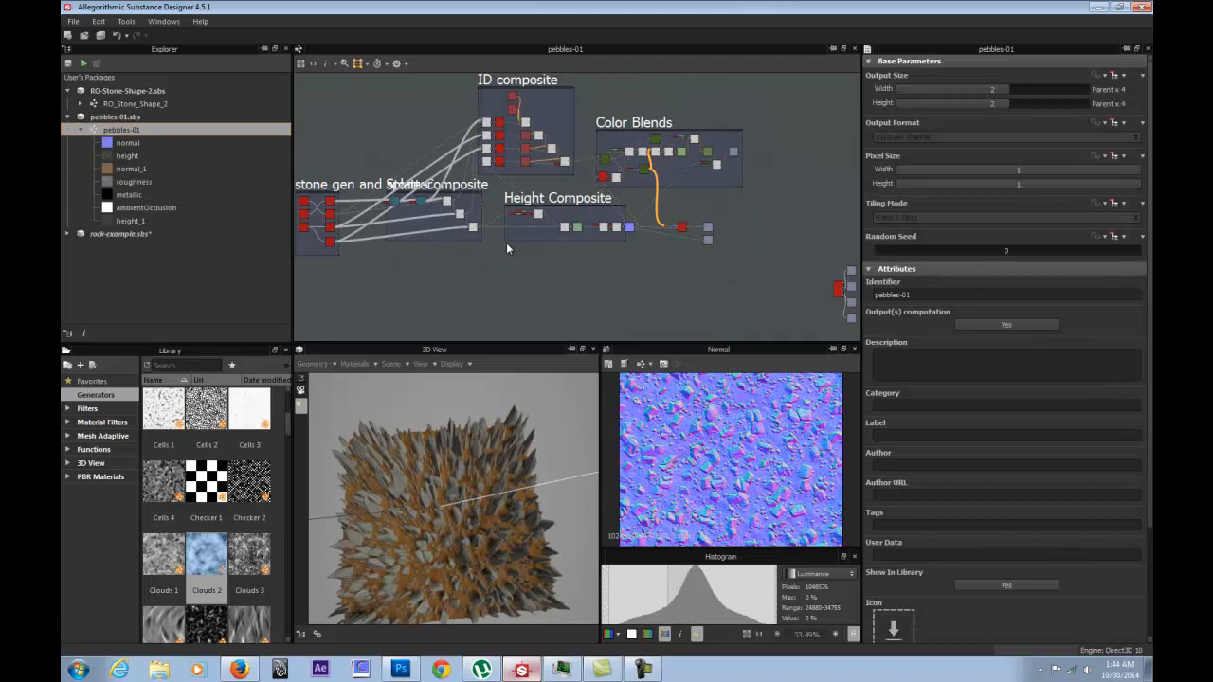
Switch the 3D preview's Default material to the physically_based shader.
click(352, 366)
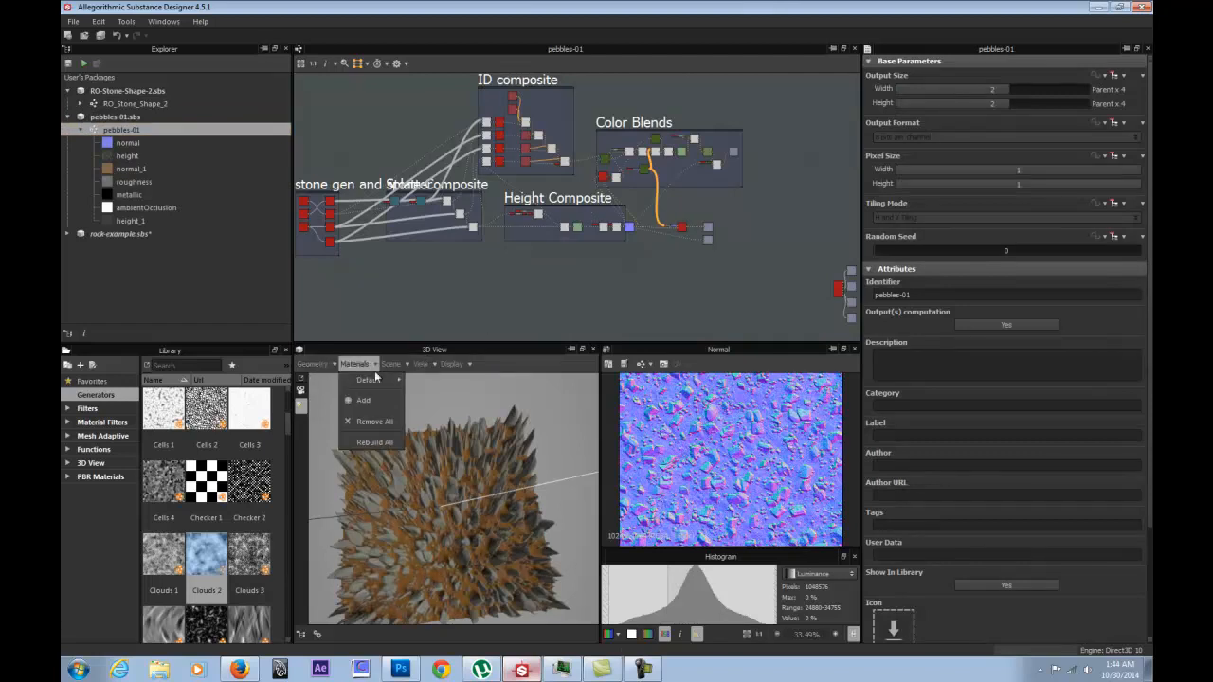
mouse_move(381, 382)
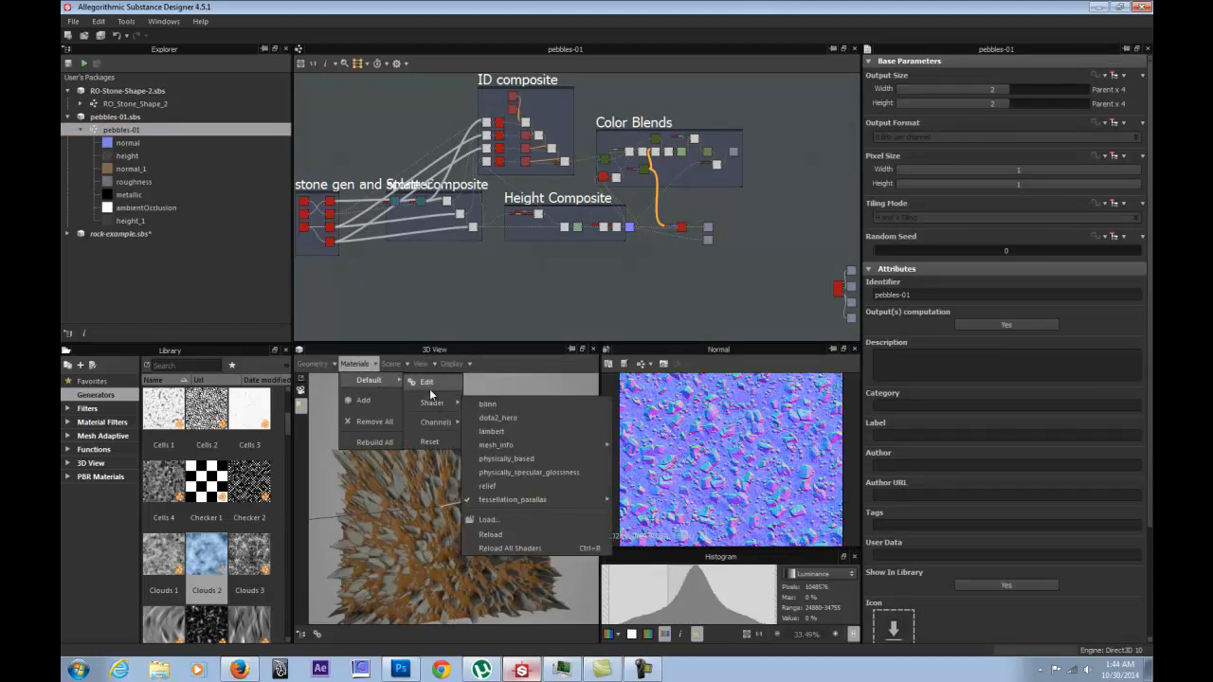
mouse_move(432, 430)
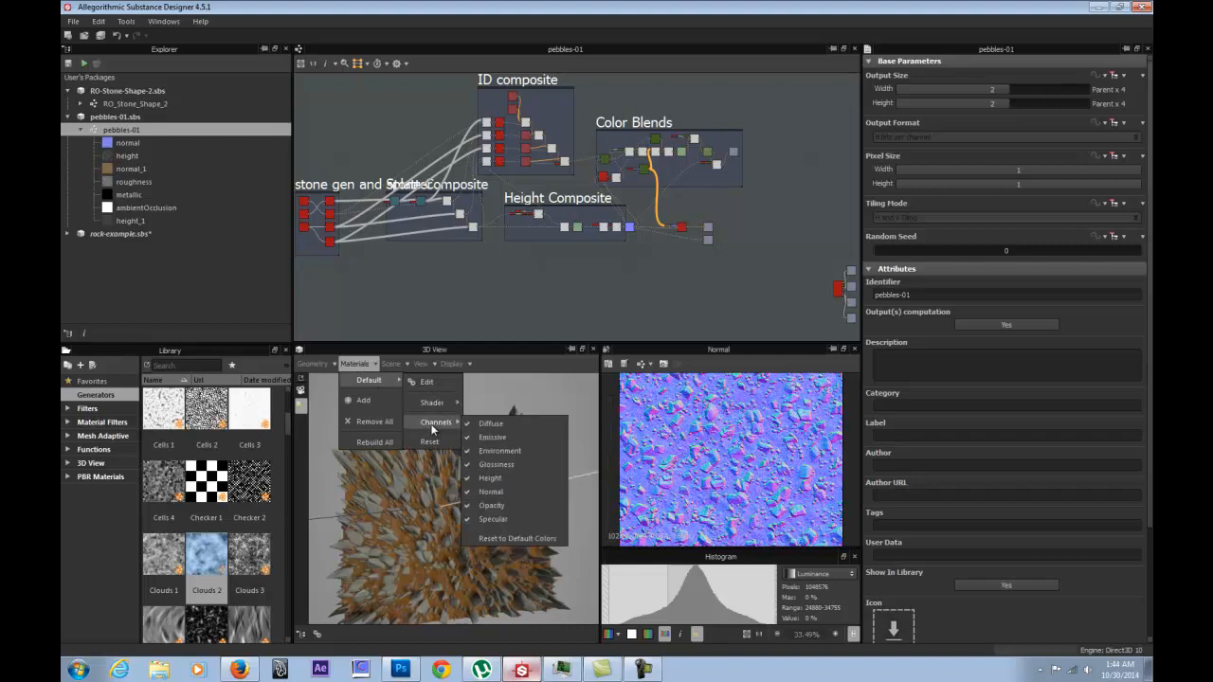
mouse_move(432, 403)
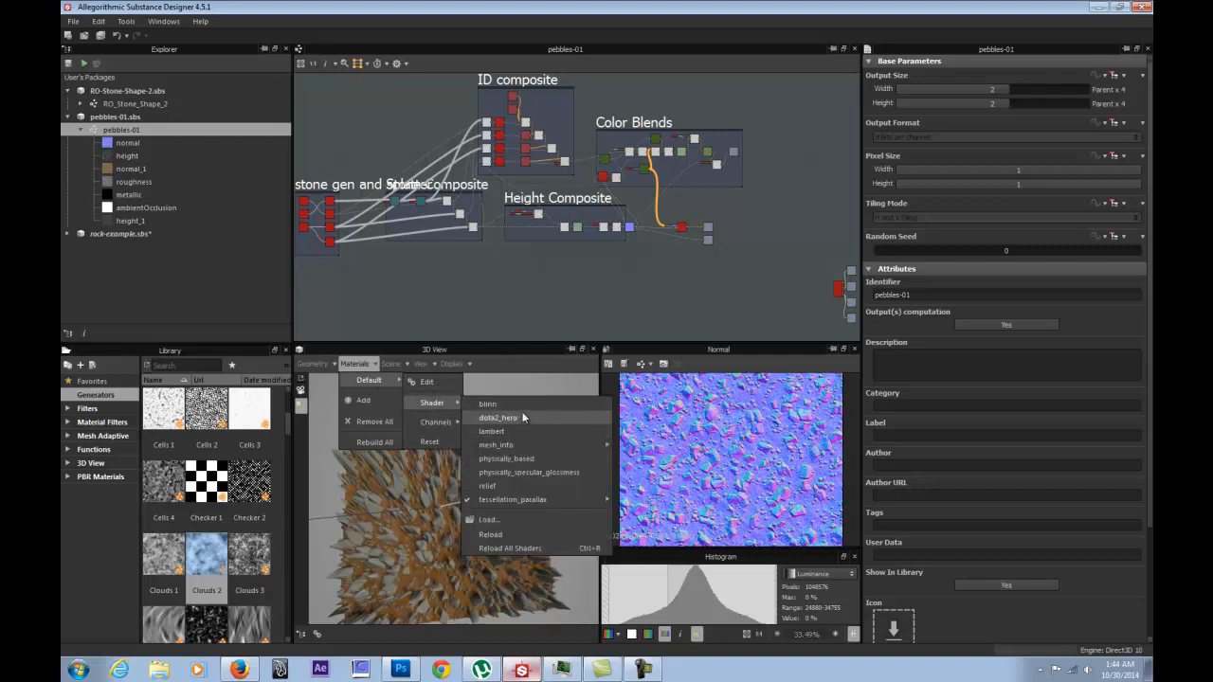
click(512, 459)
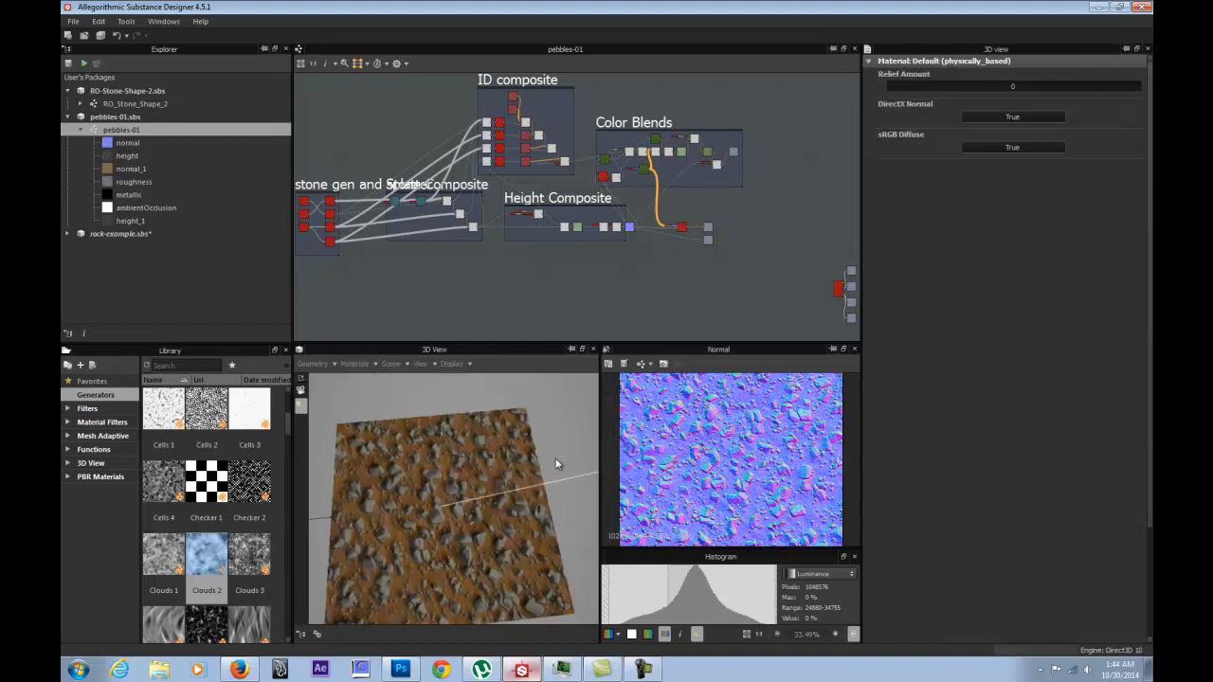
Inspect the pebble ground up close in 3D and set the material's DirectX Normal option to False.
drag(388, 461, 340, 499)
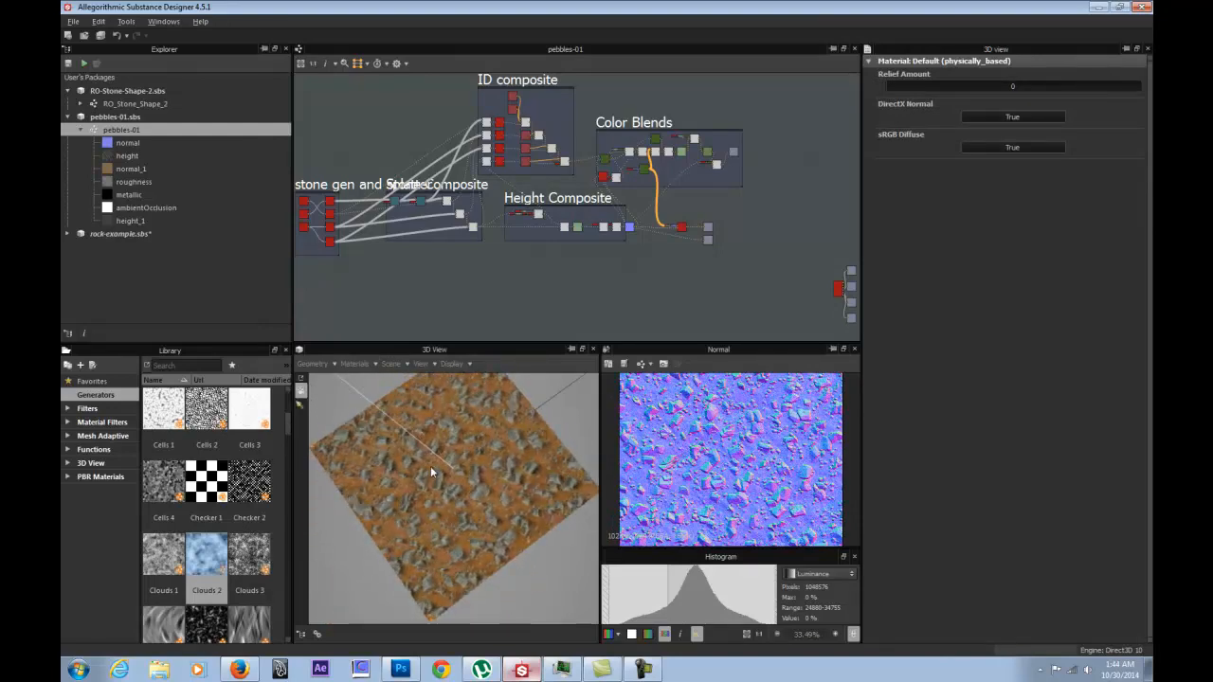
drag(430, 467, 421, 465)
right_drag(421, 466, 311, 237)
drag(423, 438, 413, 482)
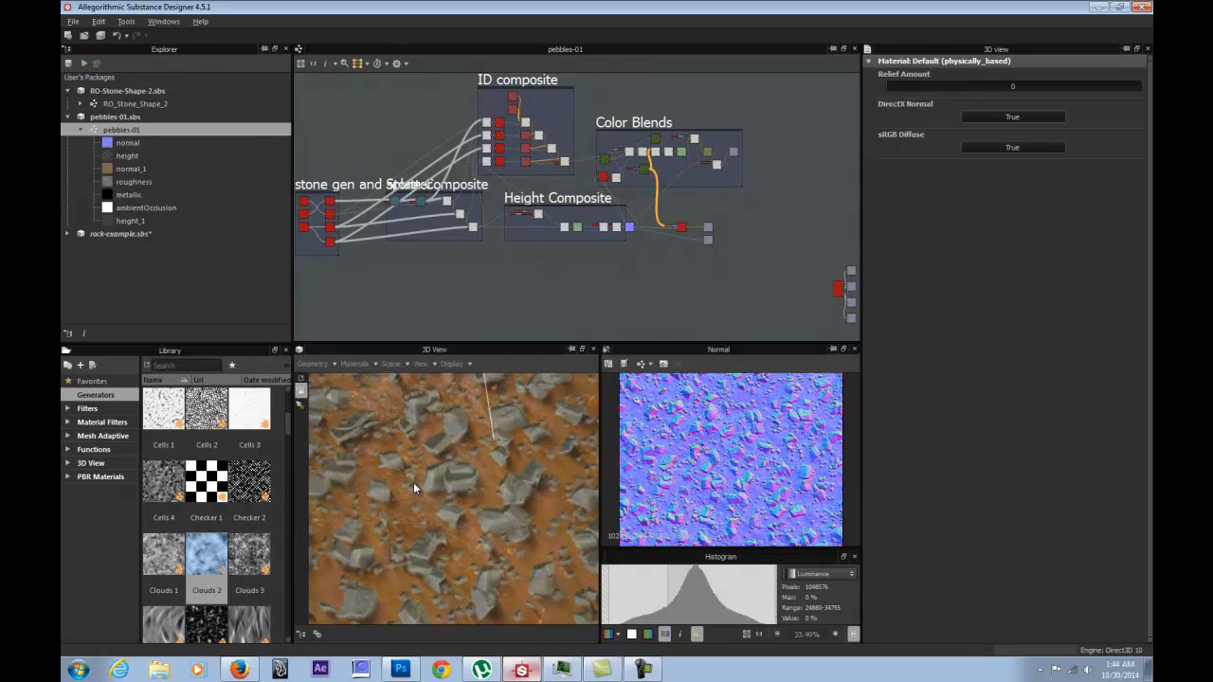
middle_drag(487, 425, 460, 453)
key(ctrl+shift)
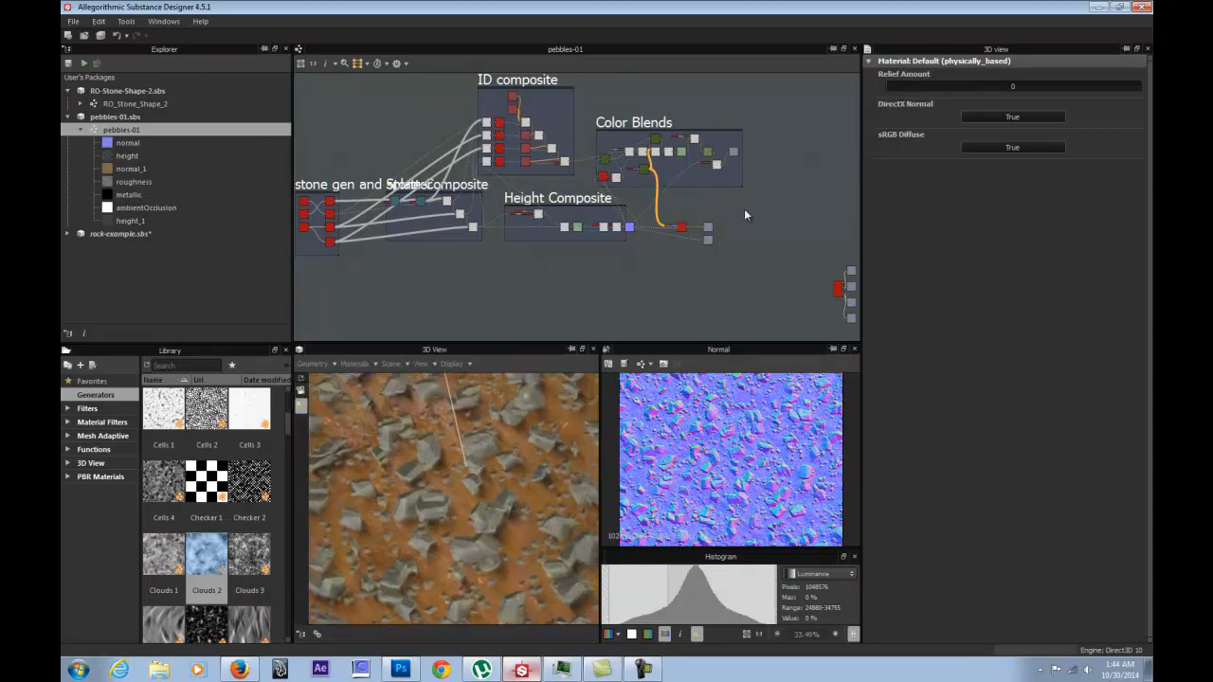
click(1001, 114)
Enlarge the 3D preview in height and width, and examine the stones from a lower angle under changed lighting.
right_drag(497, 412, 528, 566)
drag(503, 341, 517, 155)
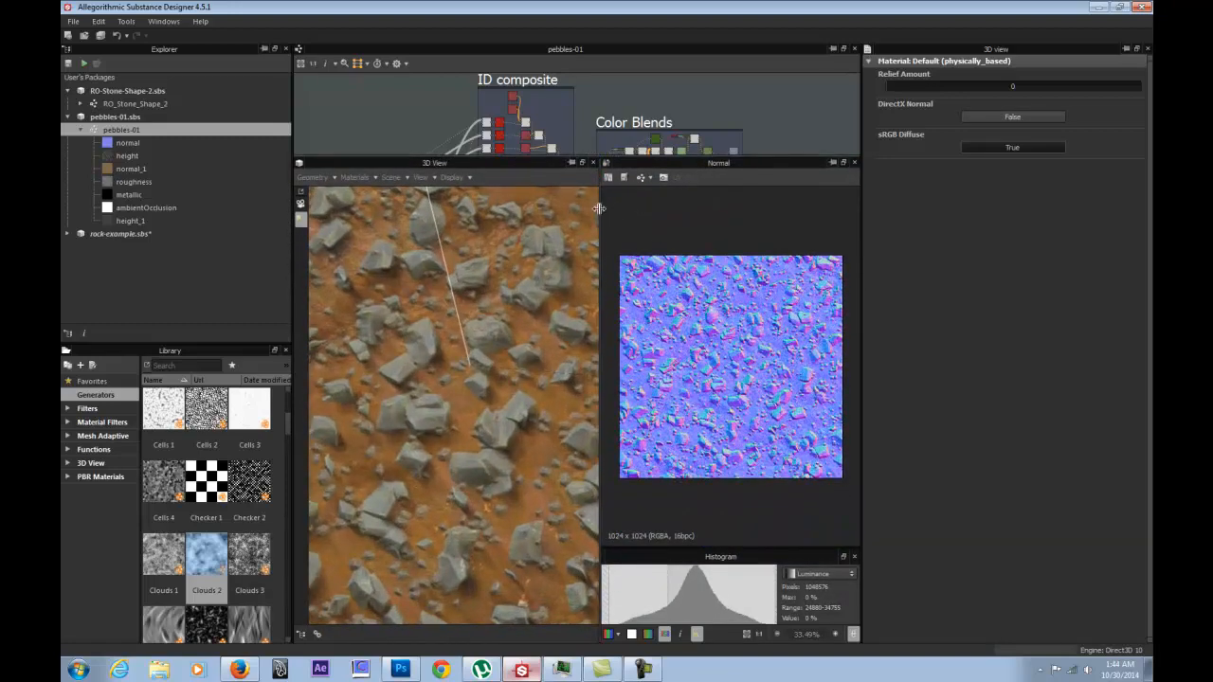
drag(603, 213, 634, 208)
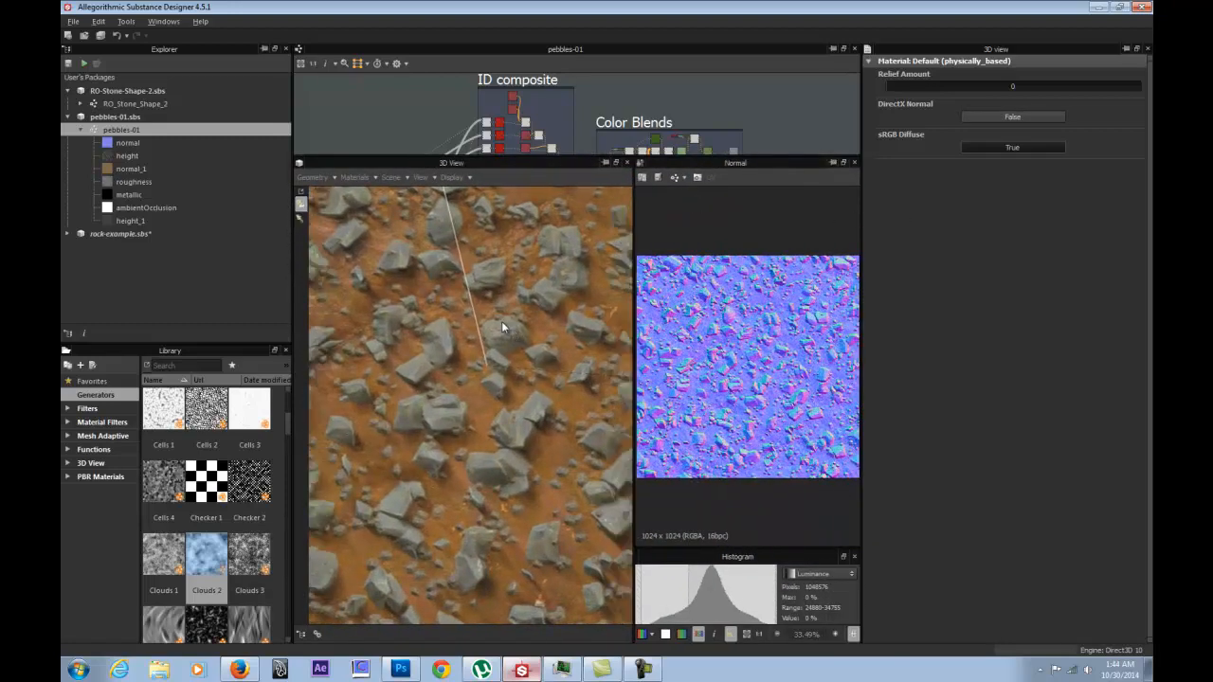
right_drag(501, 324, 601, 593)
mouse_move(521, 524)
mouse_down()
mouse_move(484, 435)
mouse_move(469, 439)
mouse_move(469, 391)
mouse_move(516, 322)
mouse_move(533, 335)
mouse_move(517, 322)
mouse_move(514, 343)
mouse_move(462, 347)
mouse_move(559, 372)
mouse_move(431, 351)
mouse_move(540, 365)
mouse_move(474, 347)
mouse_move(483, 360)
mouse_move(480, 287)
mouse_move(477, 369)
mouse_move(468, 315)
mouse_move(427, 303)
mouse_move(385, 339)
mouse_move(456, 420)
mouse_move(411, 289)
mouse_up()
Widen the 2D view temporarily to examine the pebbles normal map at 100% zoom, and restore the split with the 3D preview.
scroll(752, 379, up, 3)
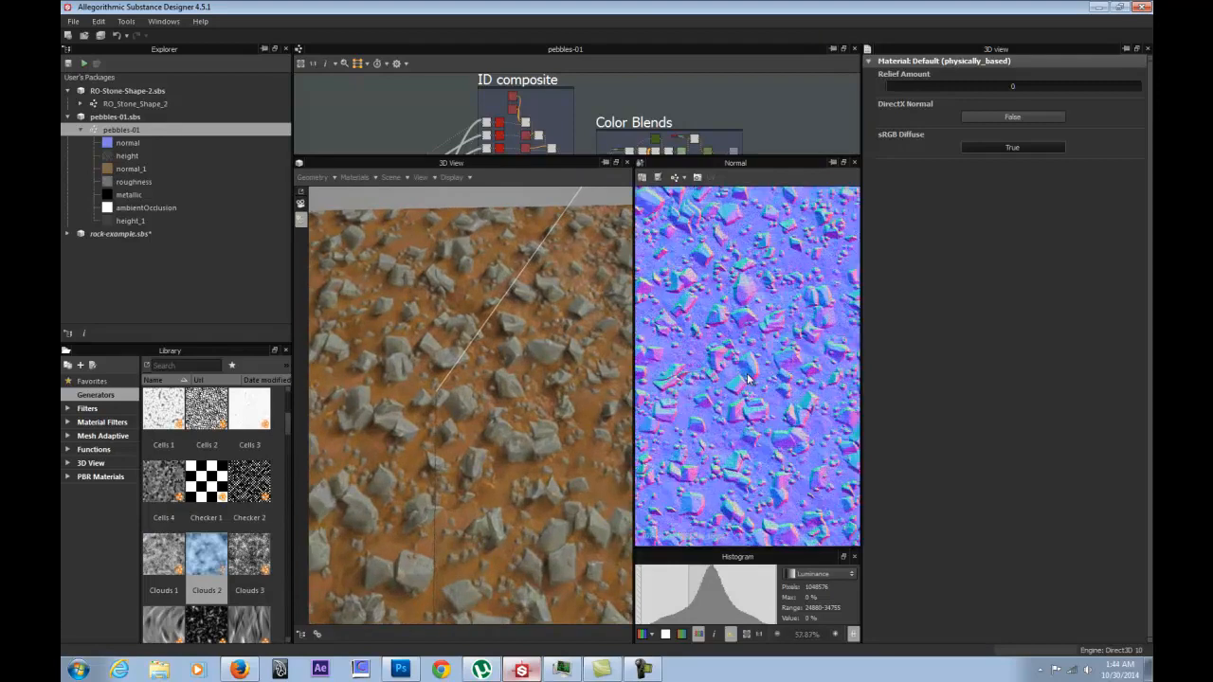
drag(637, 311, 367, 322)
scroll(555, 339, up, 2)
middle_drag(580, 347, 509, 462)
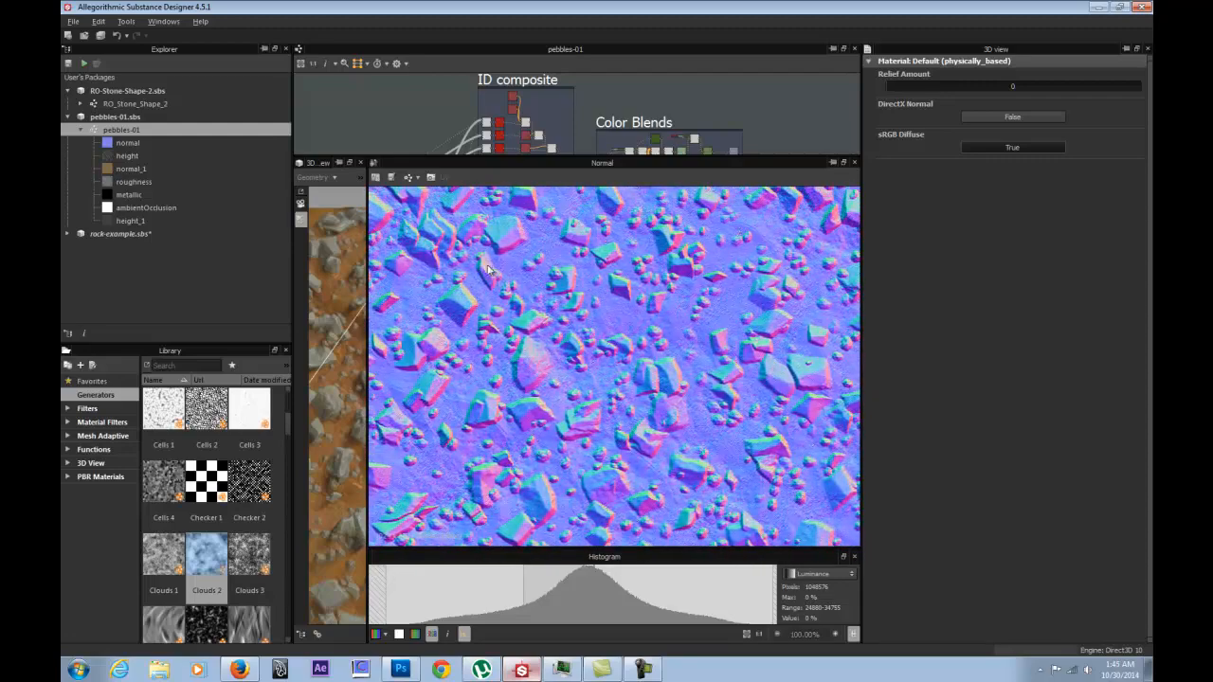
middle_drag(628, 398, 612, 267)
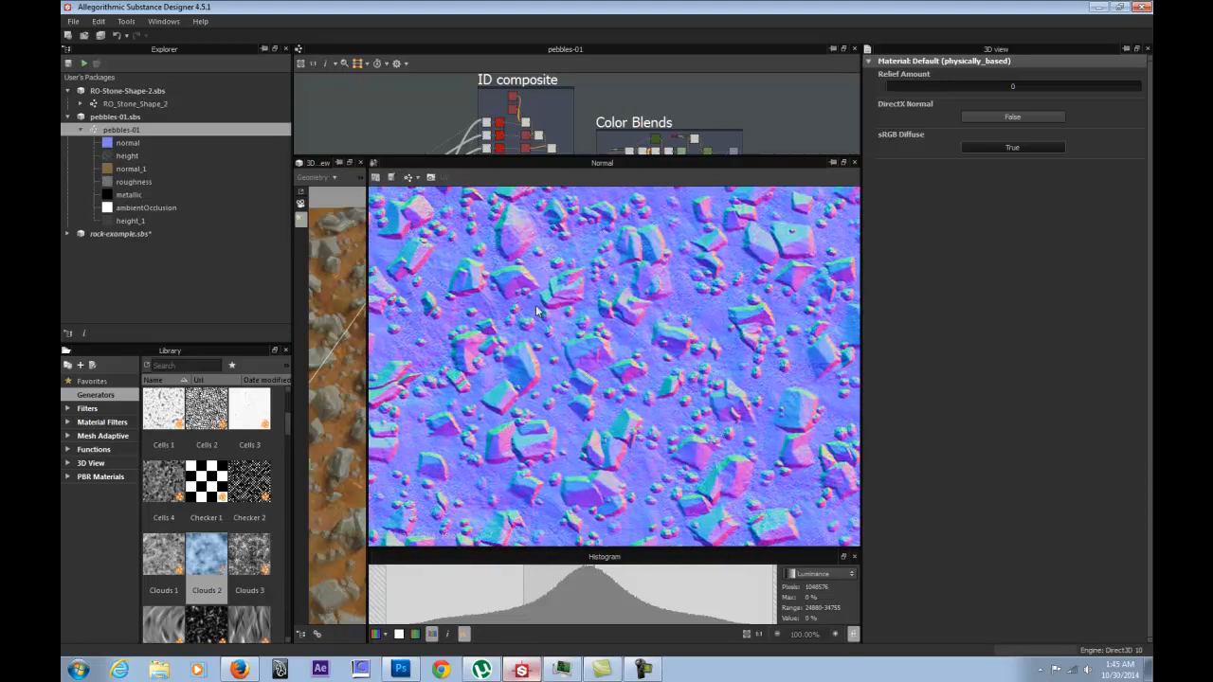
middle_drag(486, 434, 615, 372)
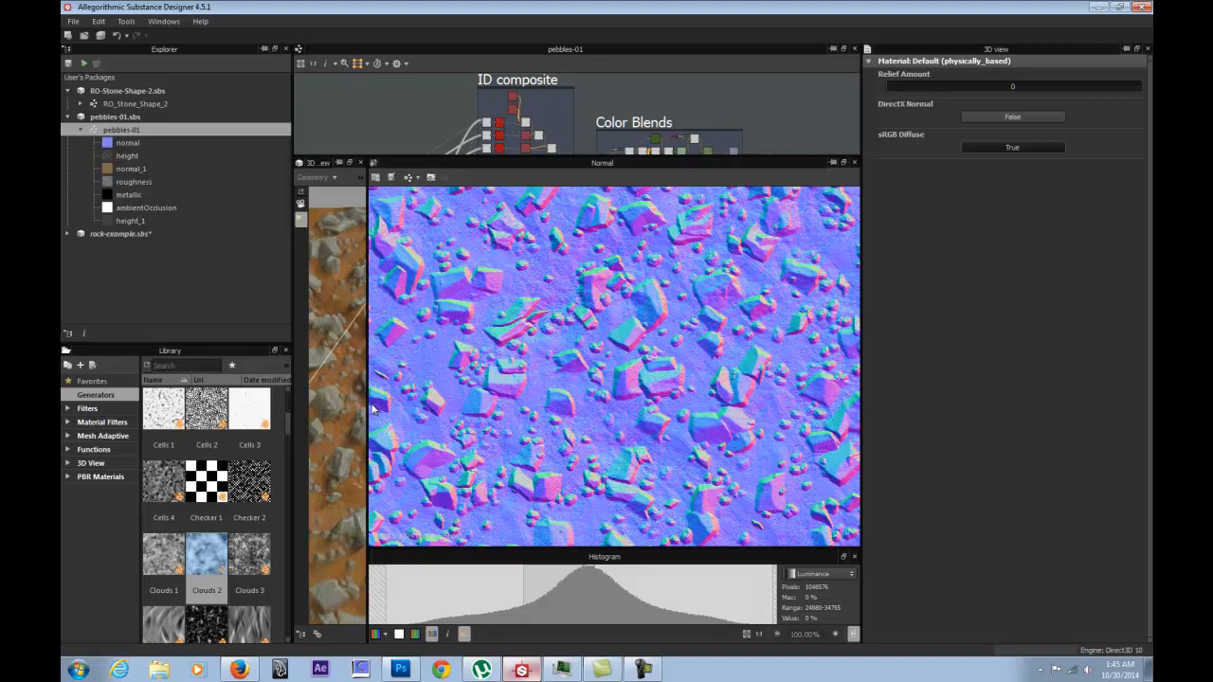
drag(367, 392, 634, 396)
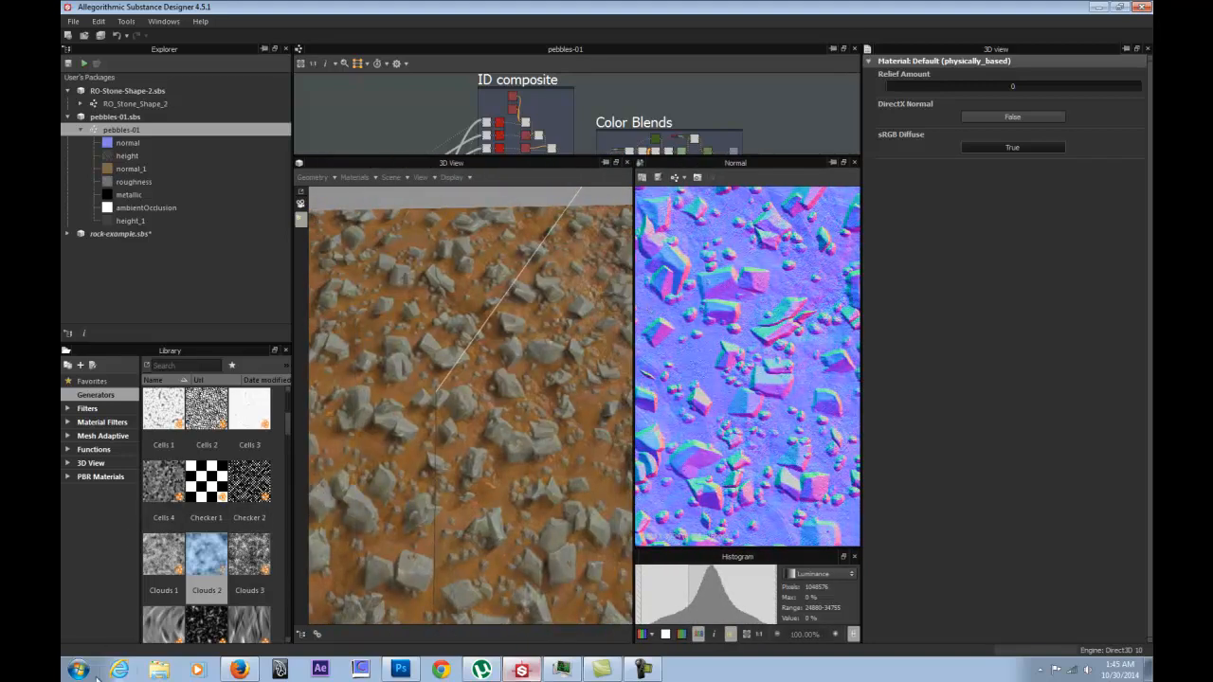
Open the "hr a day" folder in Windows Explorer, bring its window onto the visible screen and maximize it.
key(super)
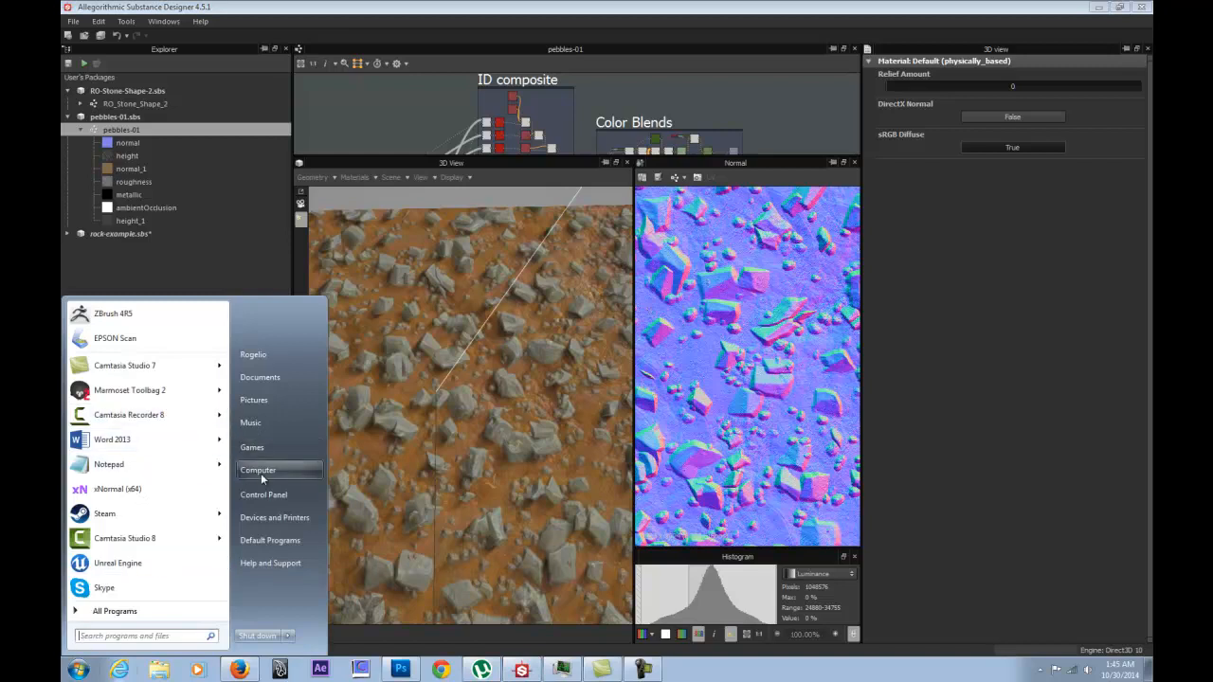
click(370, 384)
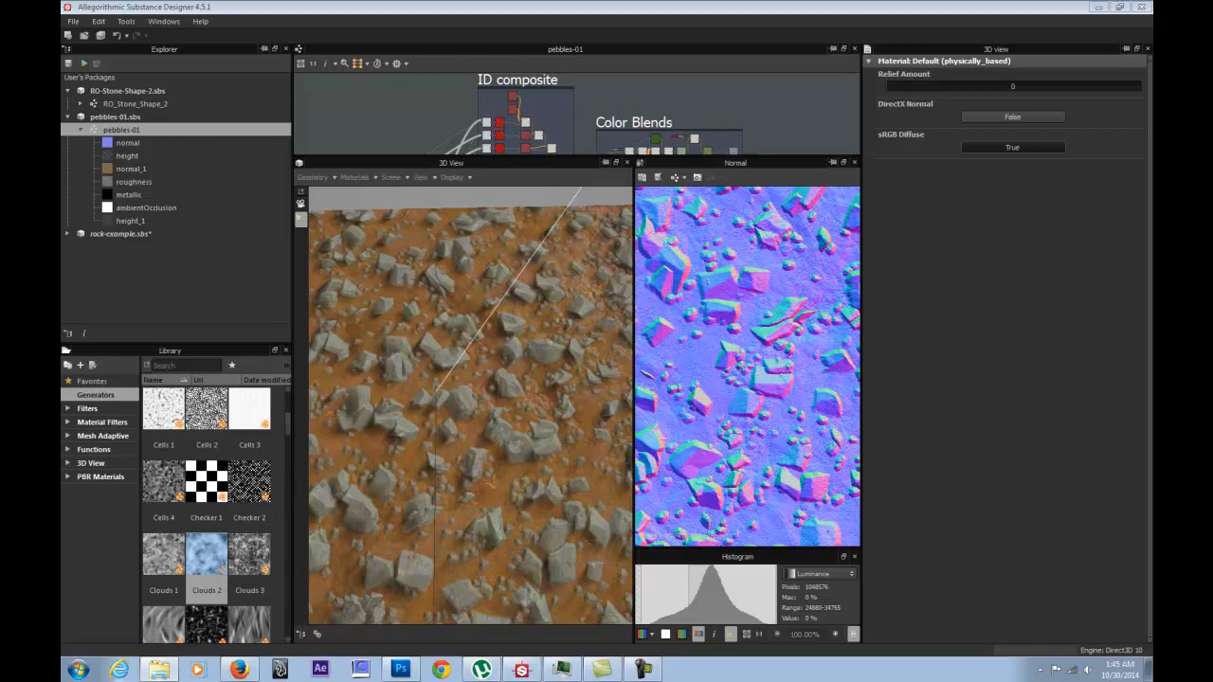
drag(60, 111, 61, 83)
scroll(72, 351, down, 3)
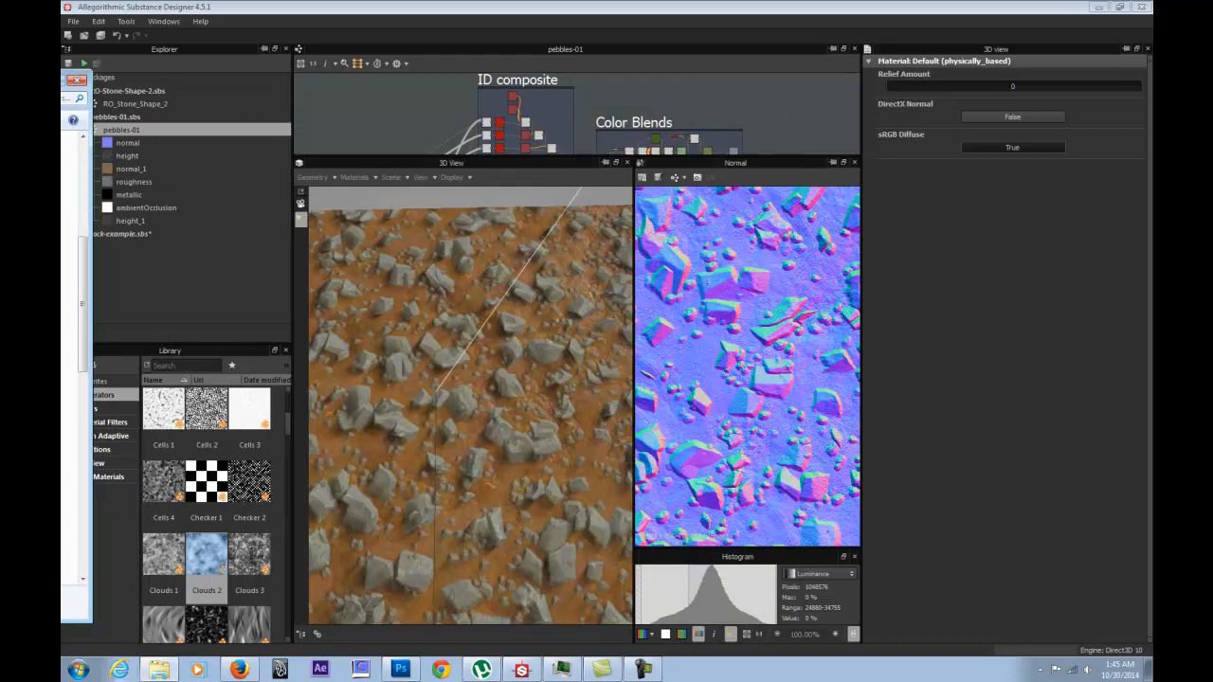
scroll(76, 284, up, 2)
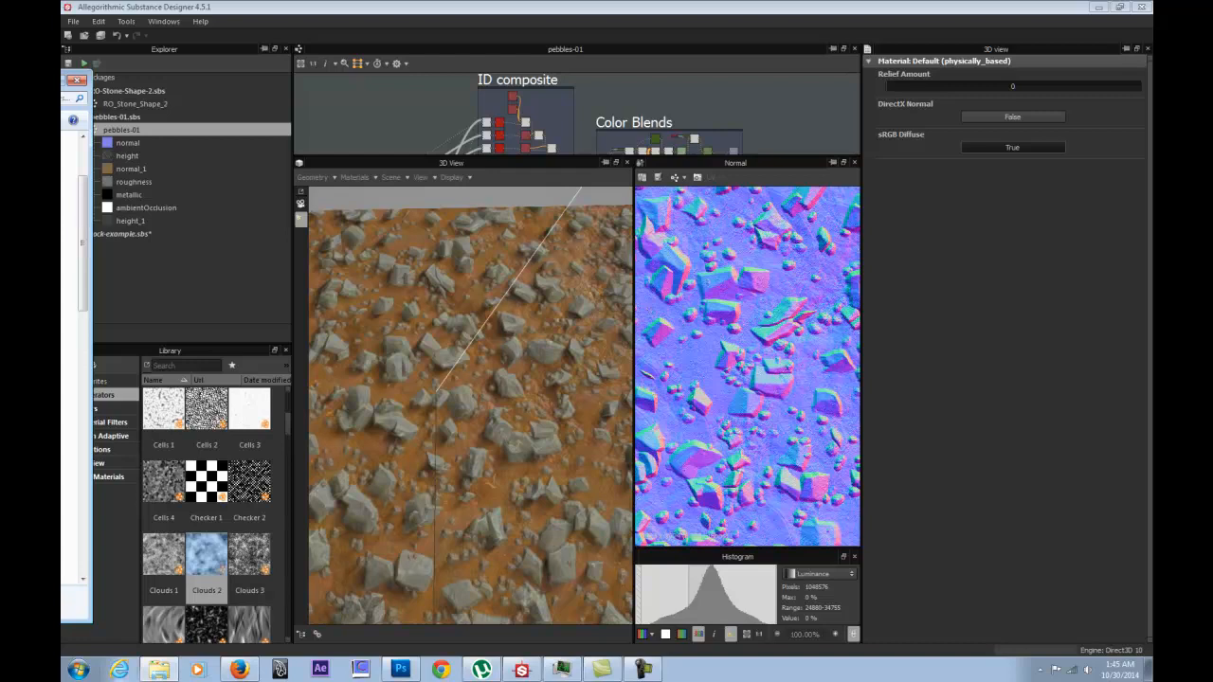
scroll(76, 284, up, 4)
scroll(76, 285, down, 3)
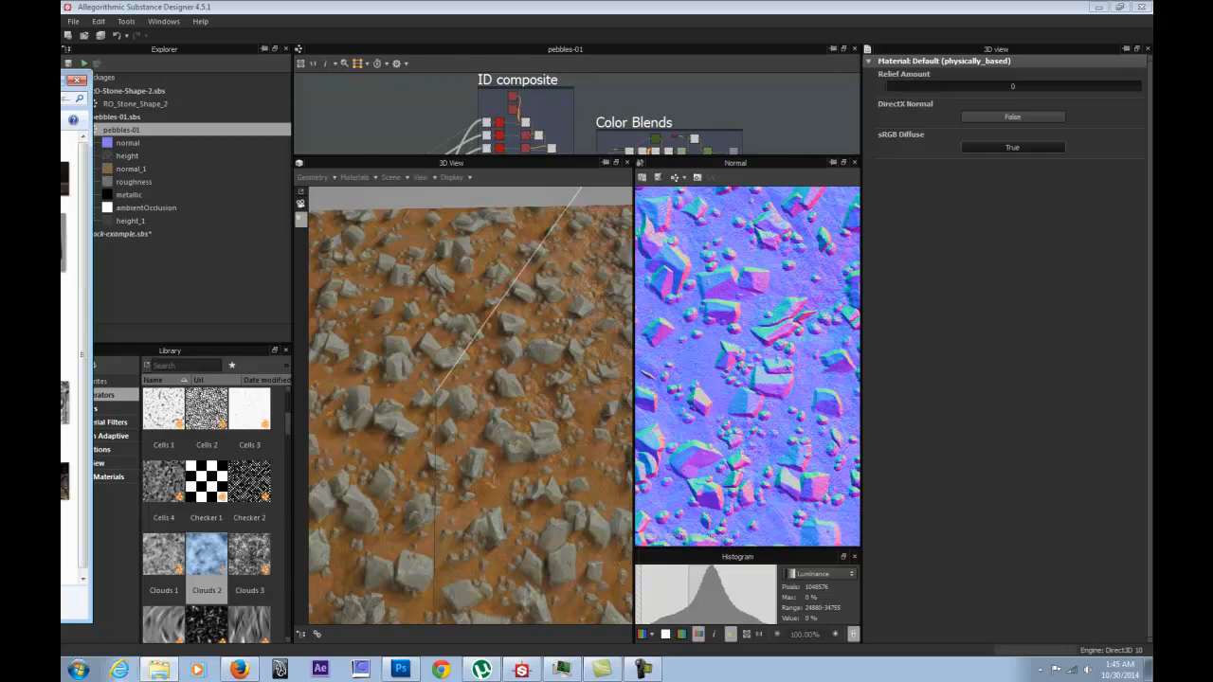
drag(61, 80, 519, 62)
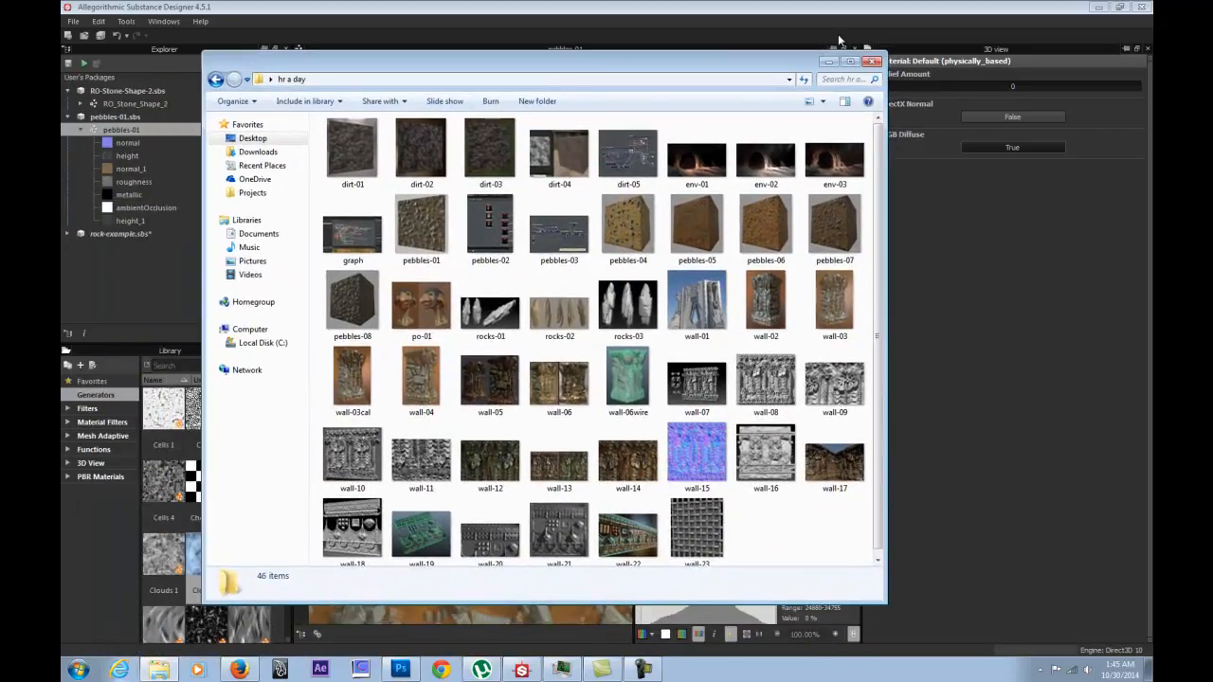
click(850, 63)
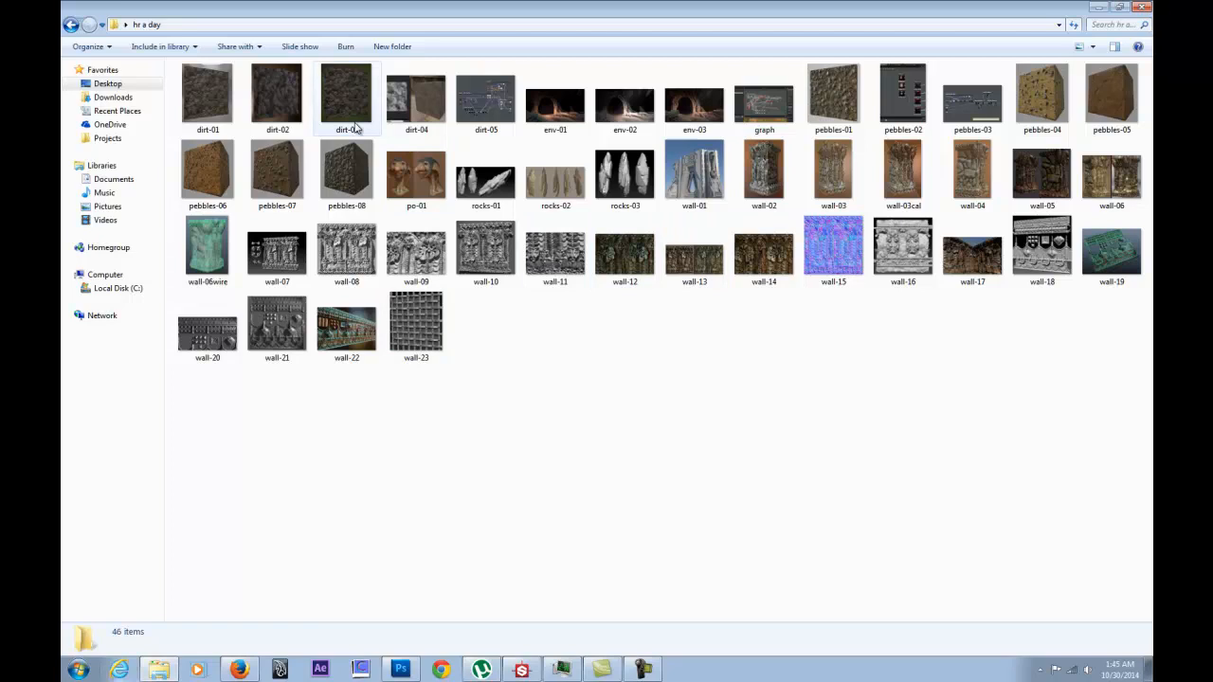
Open the pebbles-01 image in Windows Photo Viewer and move the viewer fully onto the visible screen.
click(908, 178)
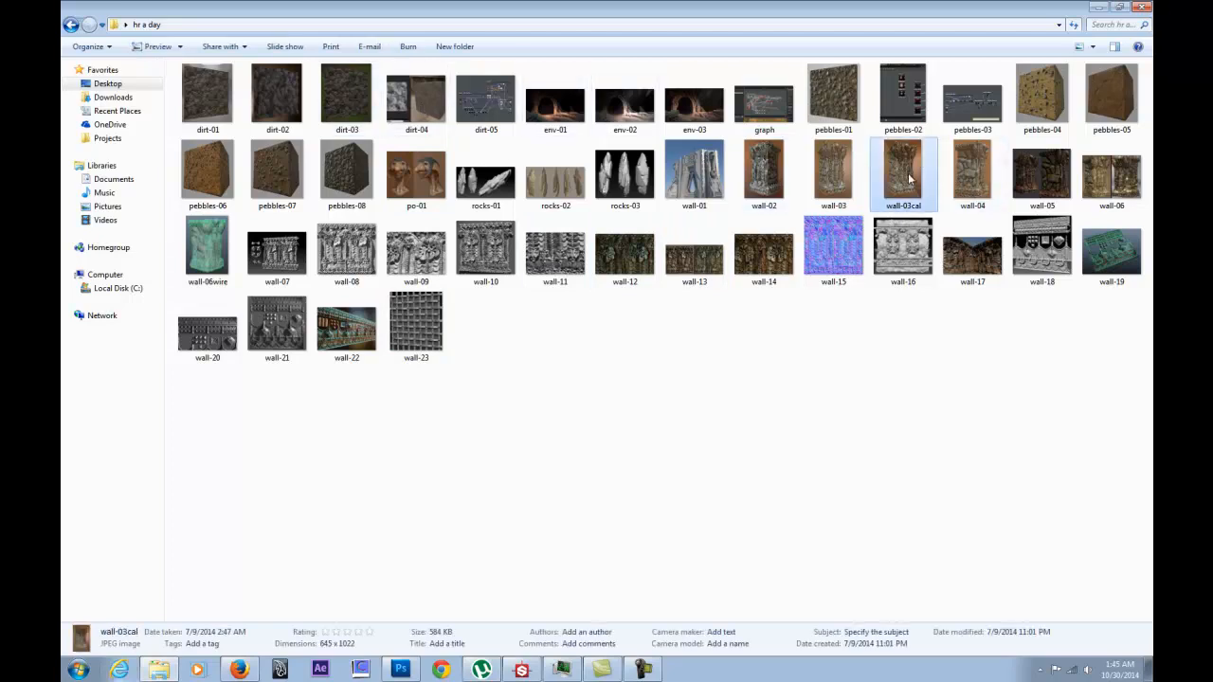
click(1047, 102)
click(973, 100)
click(1042, 94)
double_click(824, 90)
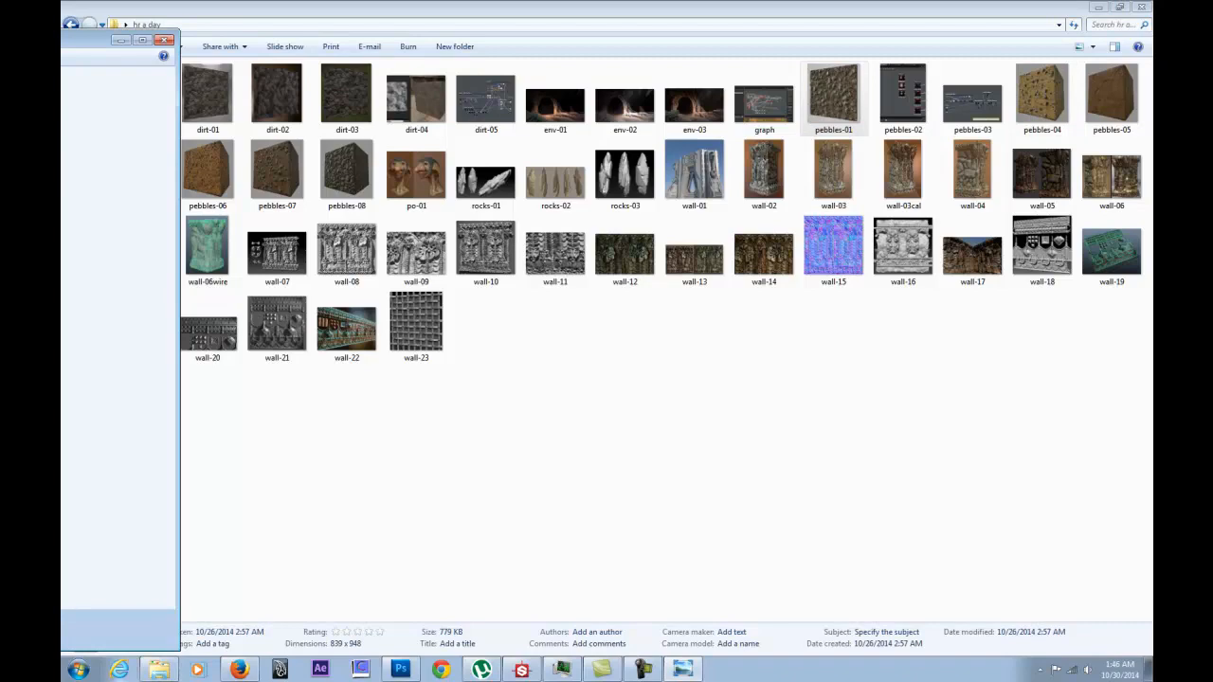
drag(63, 40, 561, 38)
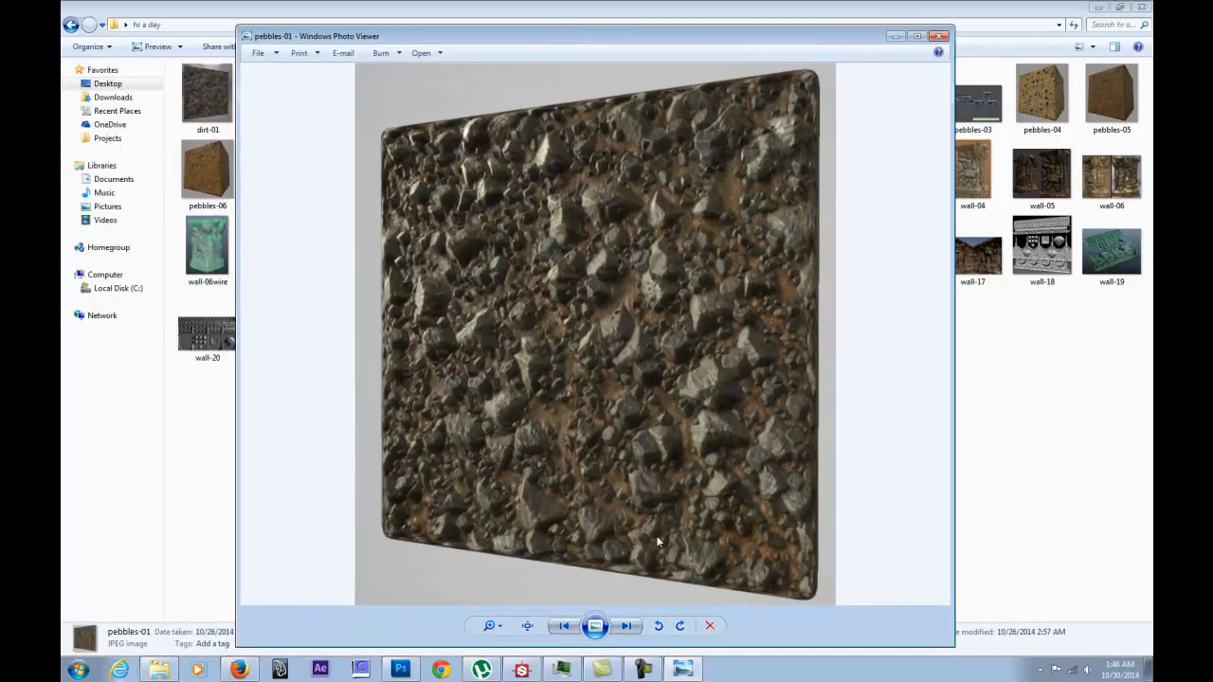
Browse the folder's pebble images through pebbles-08 and on to po-01, comparing the stone shapes and ground variations.
click(629, 626)
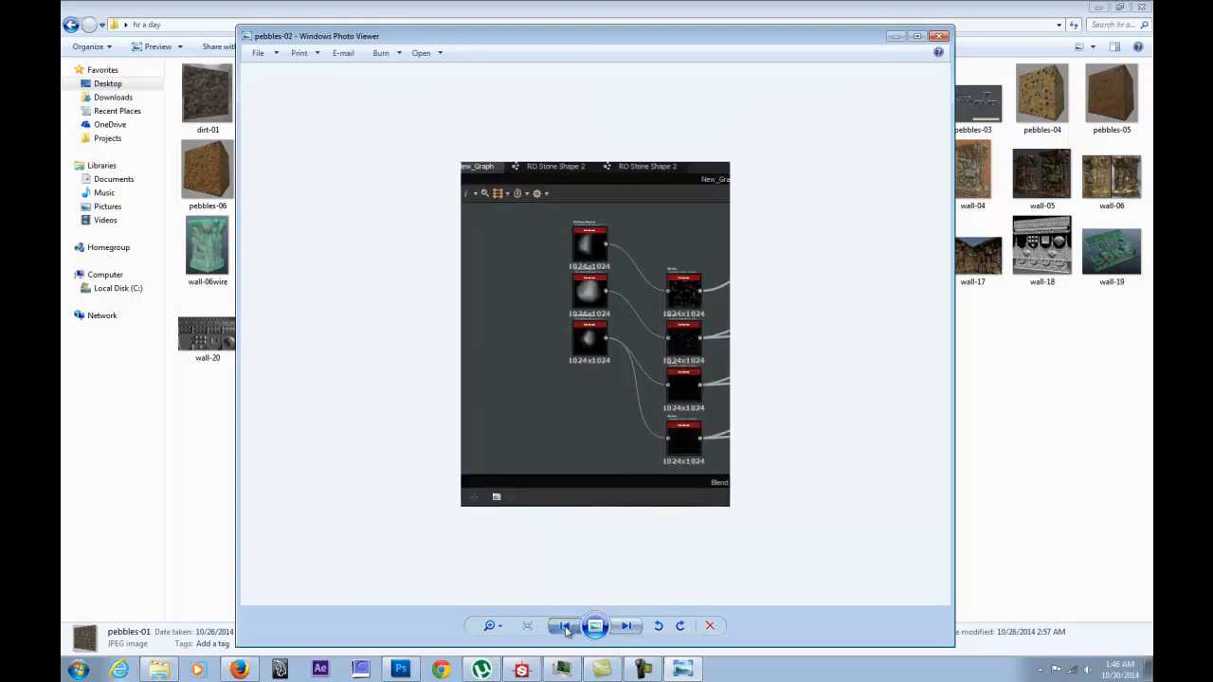
click(564, 628)
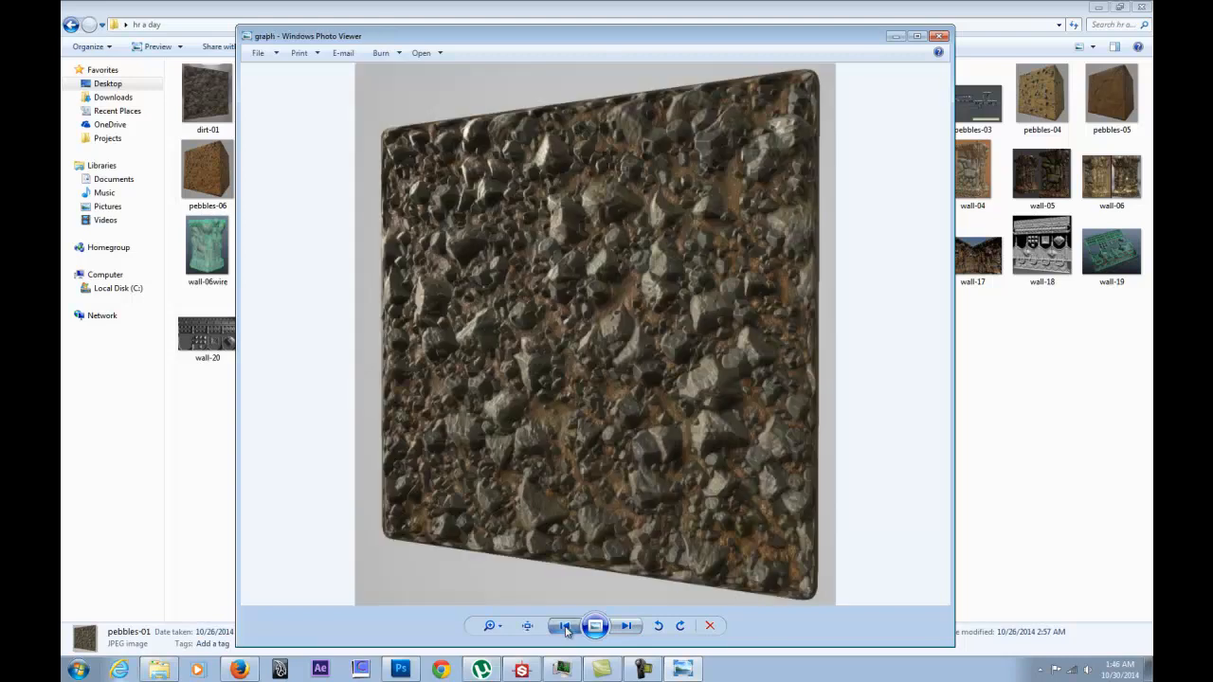
click(565, 627)
click(628, 626)
click(628, 627)
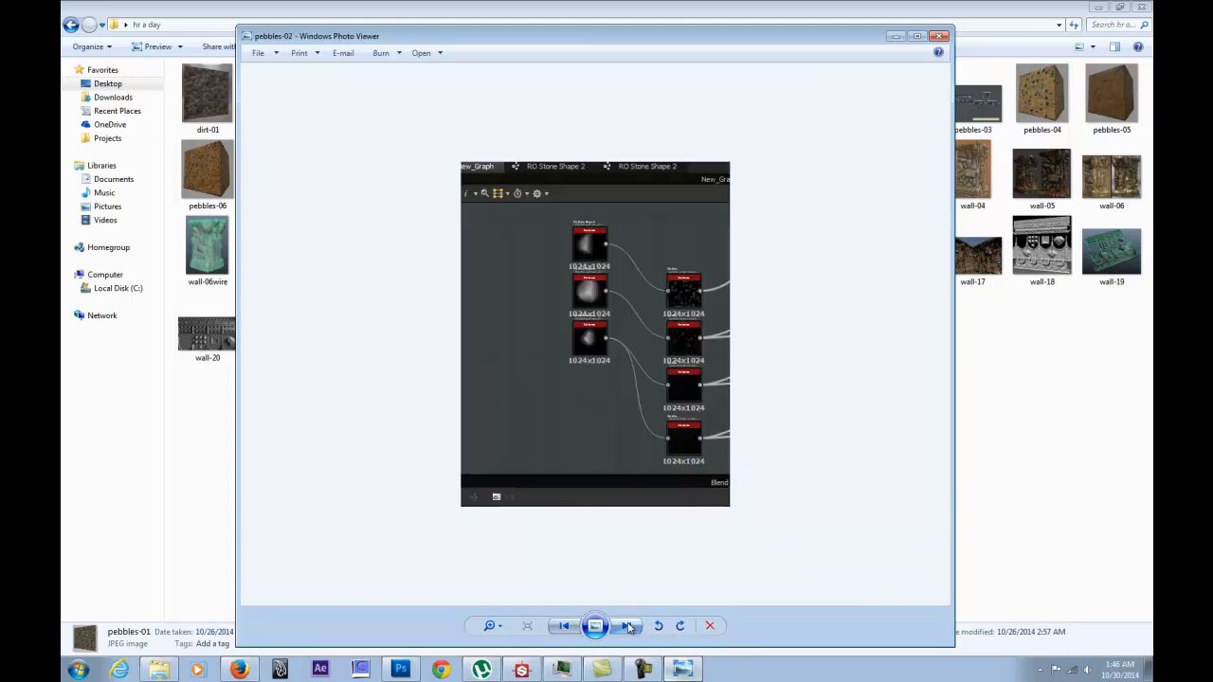
click(628, 627)
click(628, 626)
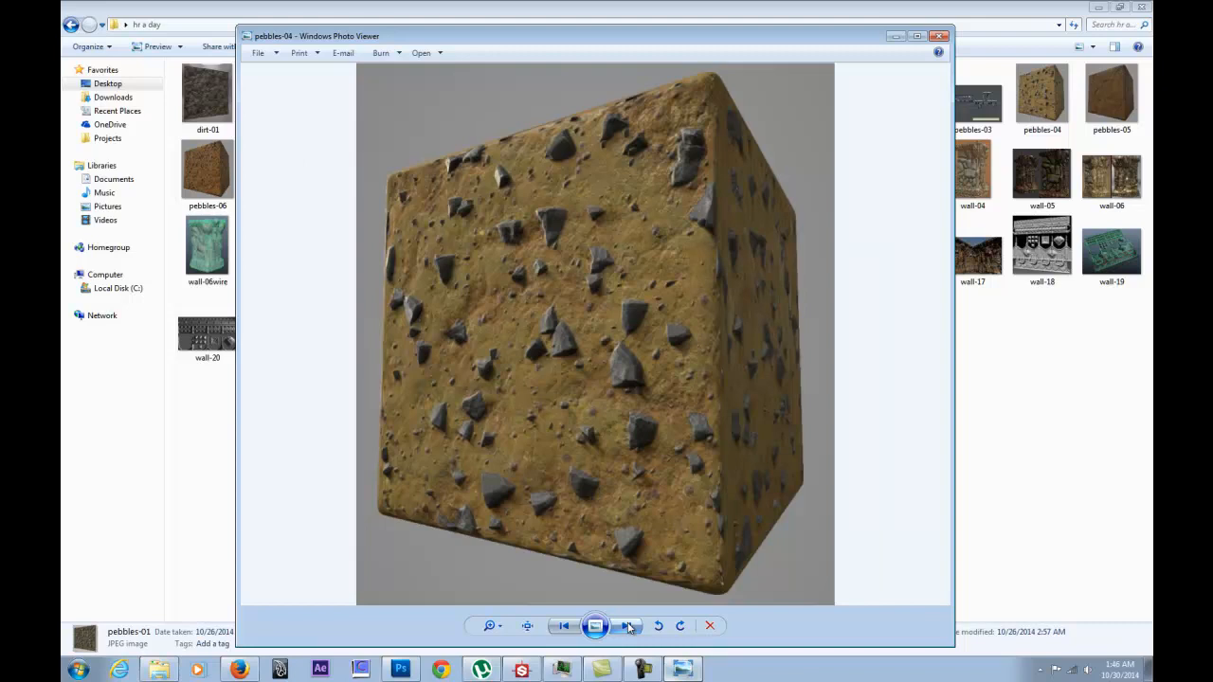
click(628, 626)
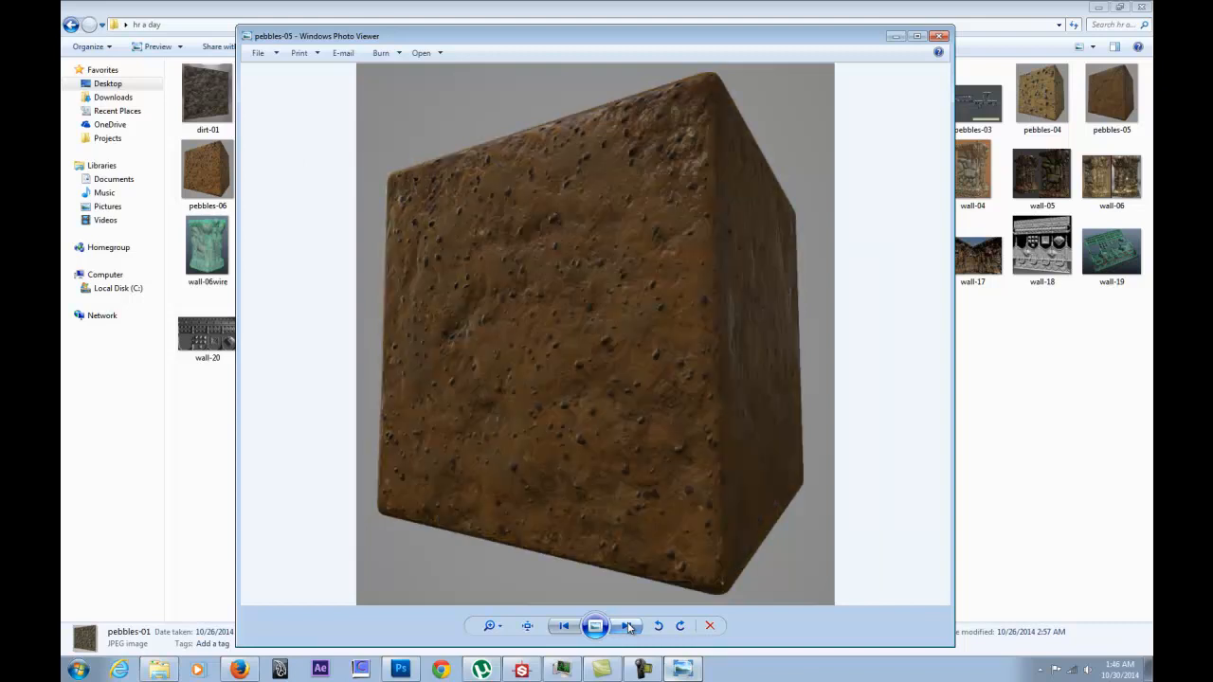
click(627, 626)
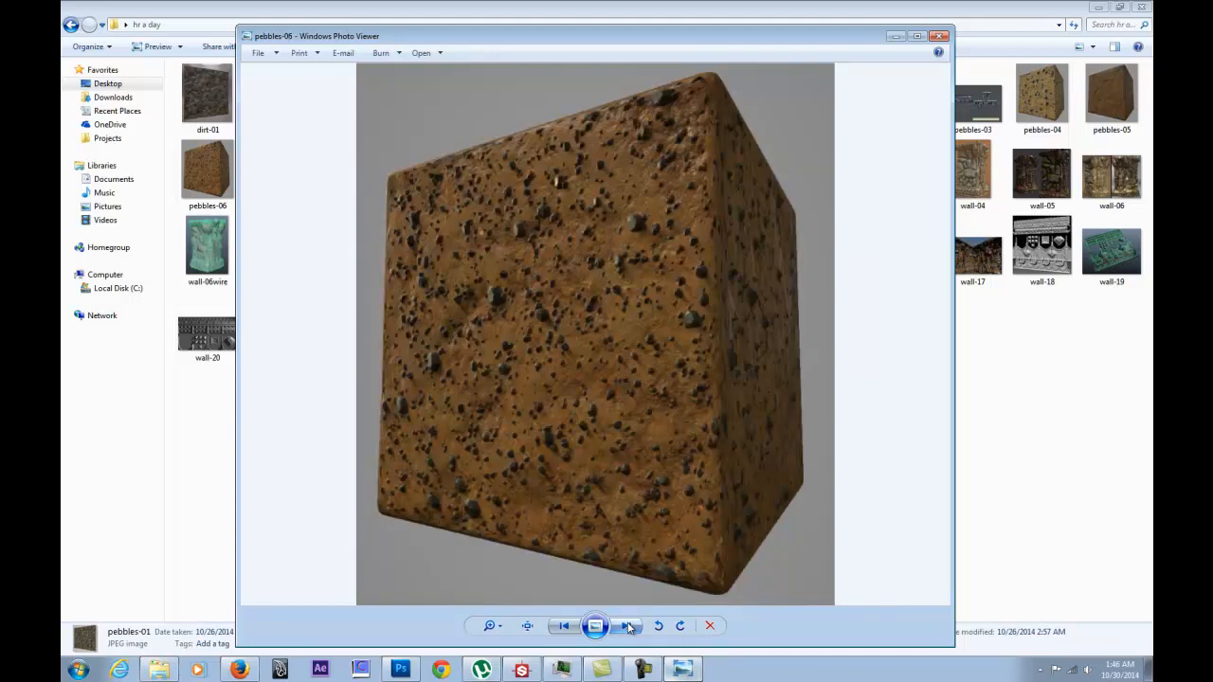
click(627, 627)
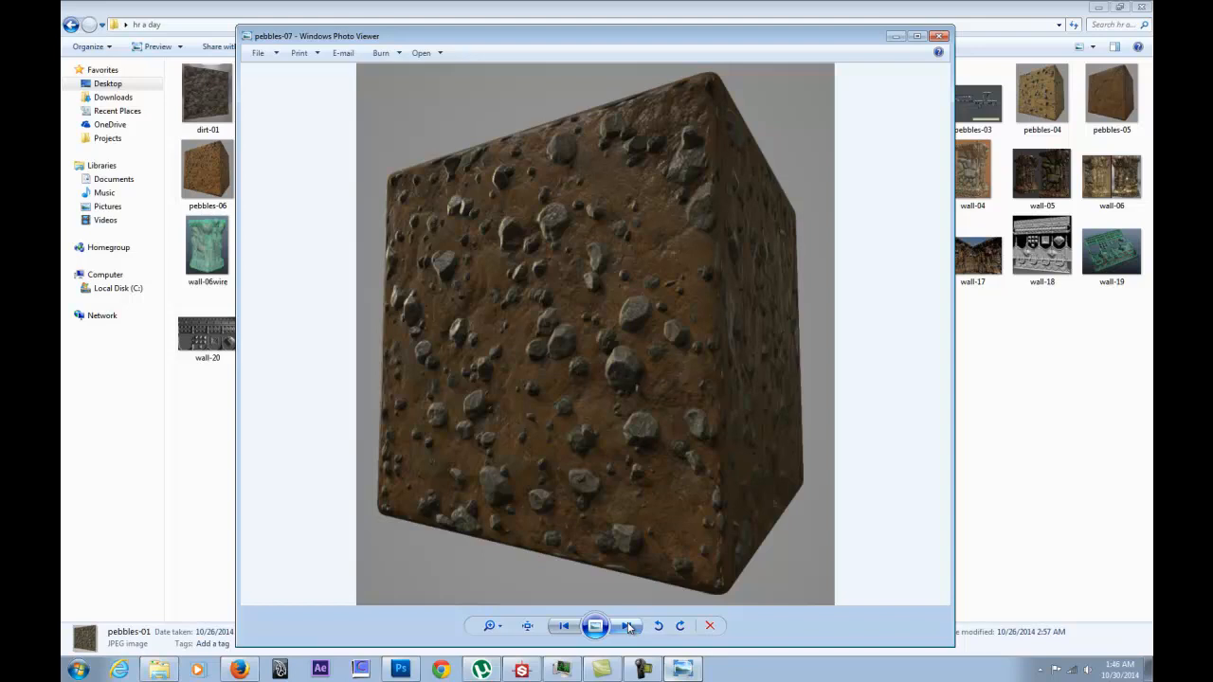
click(629, 627)
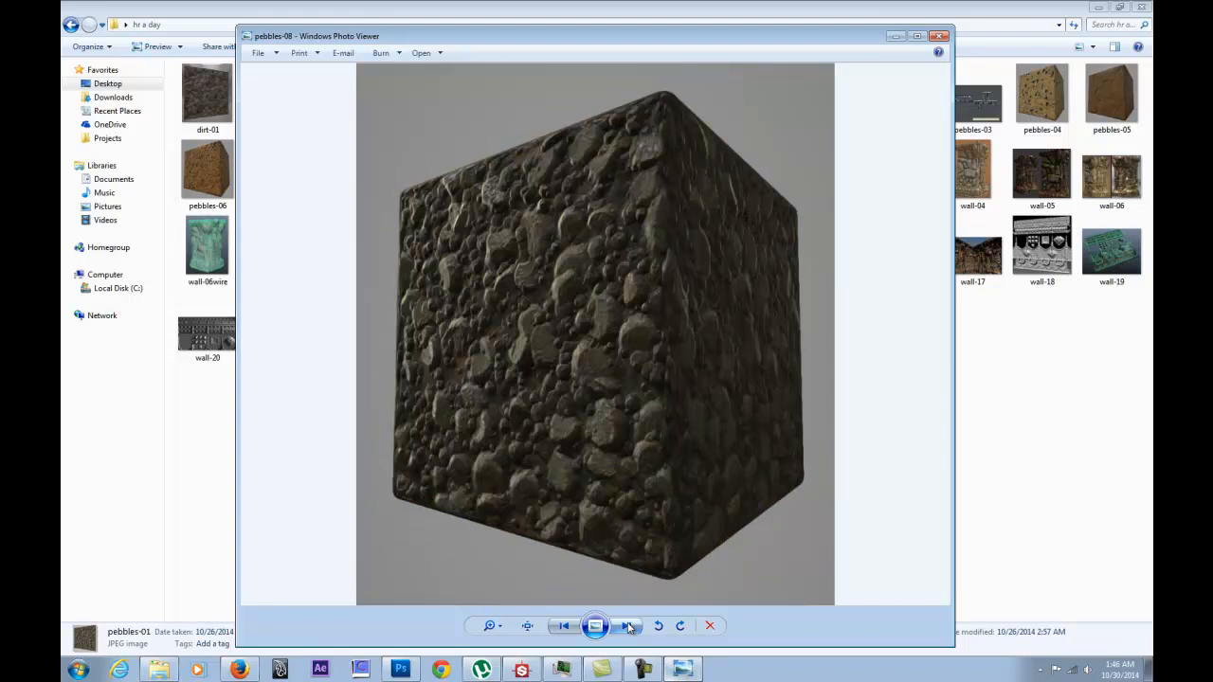
click(630, 627)
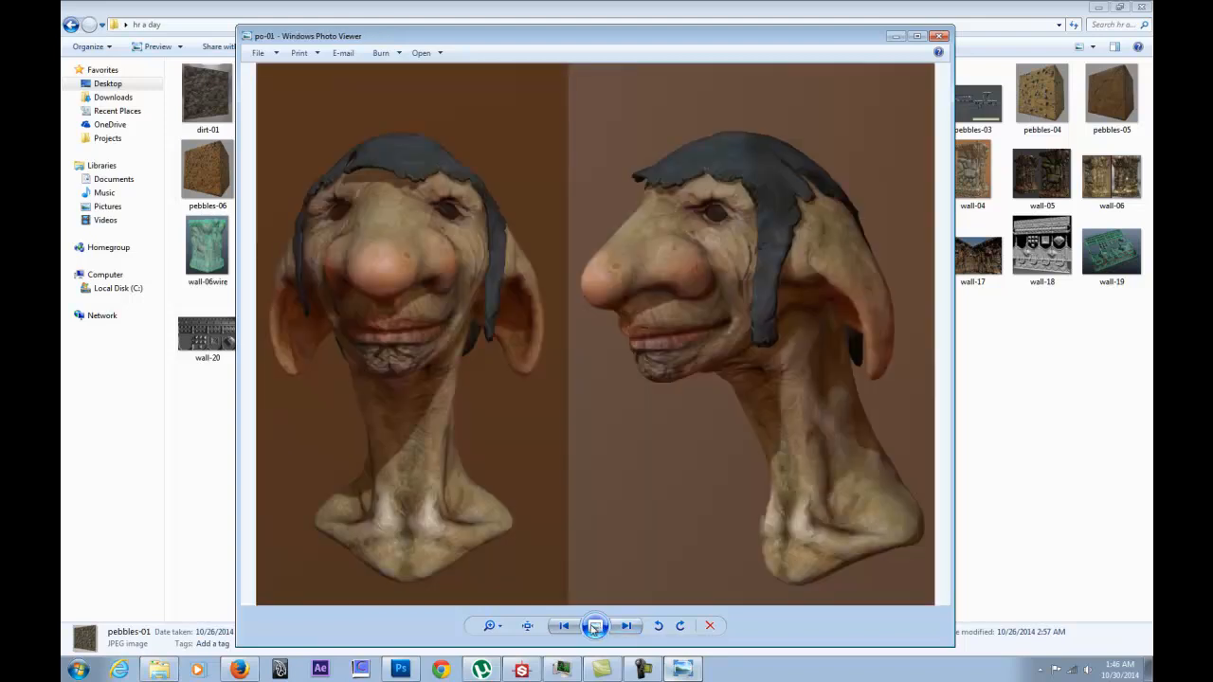
Close po-01, view the images dirt-01 through dirt-03 in Windows Photo Viewer, and close the viewer.
click(941, 36)
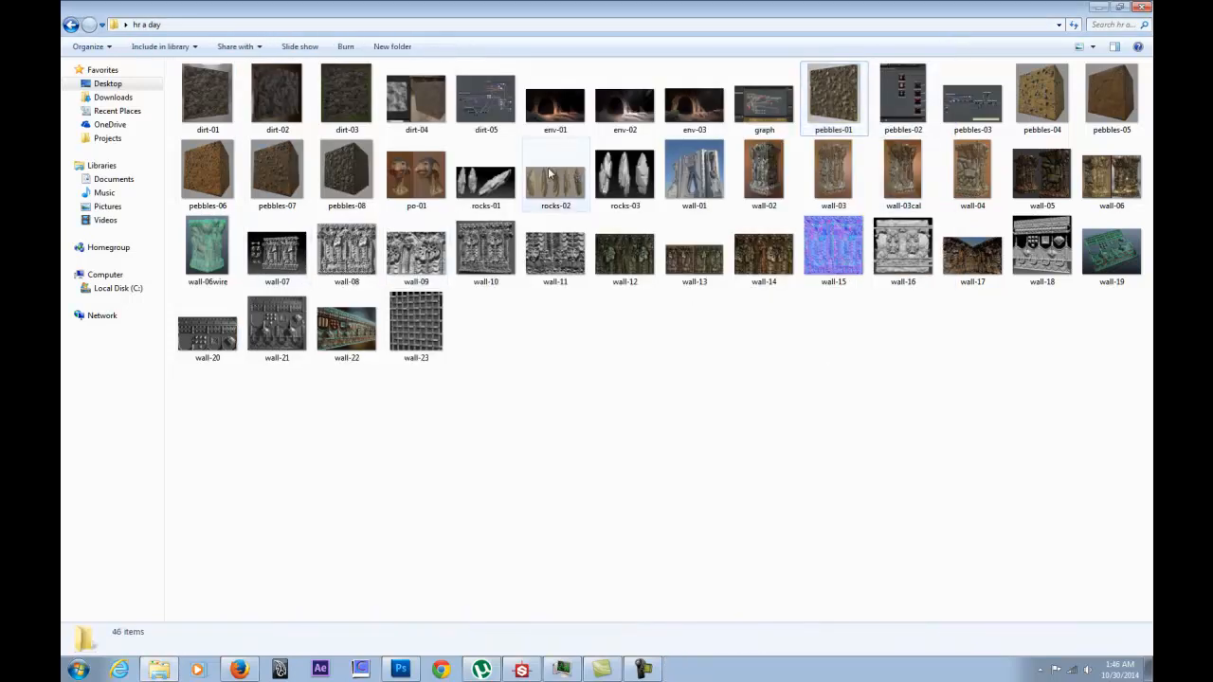
click(345, 92)
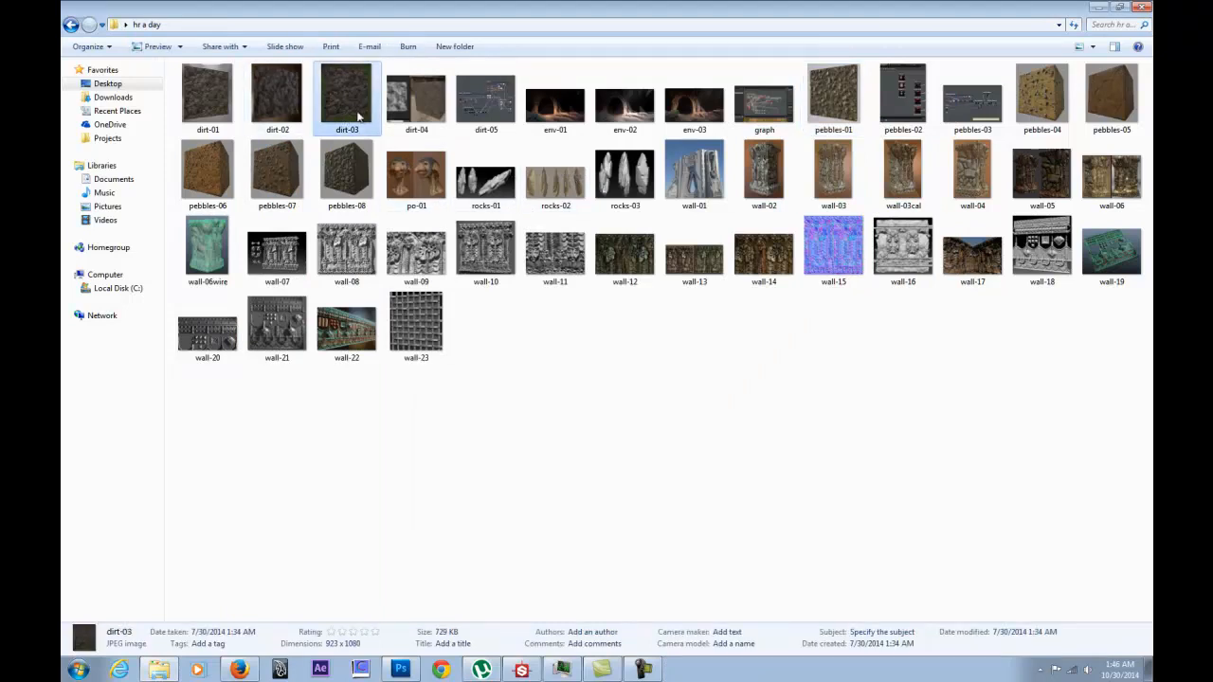
click(213, 97)
double_click(213, 97)
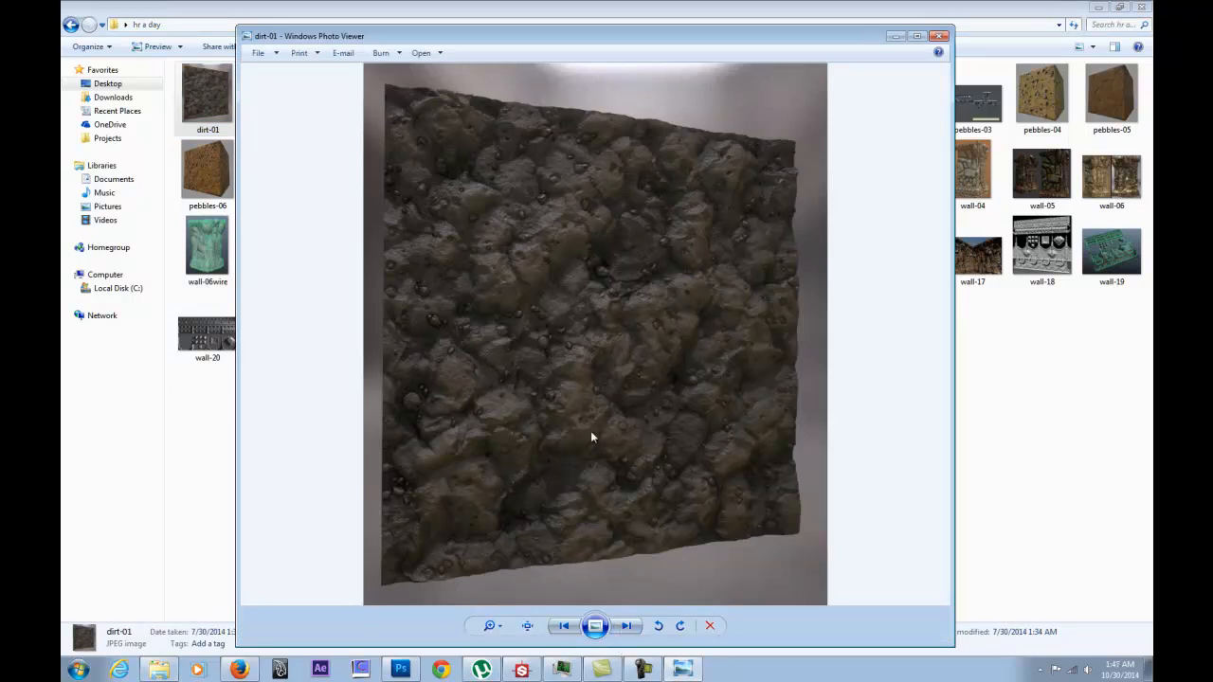
click(633, 626)
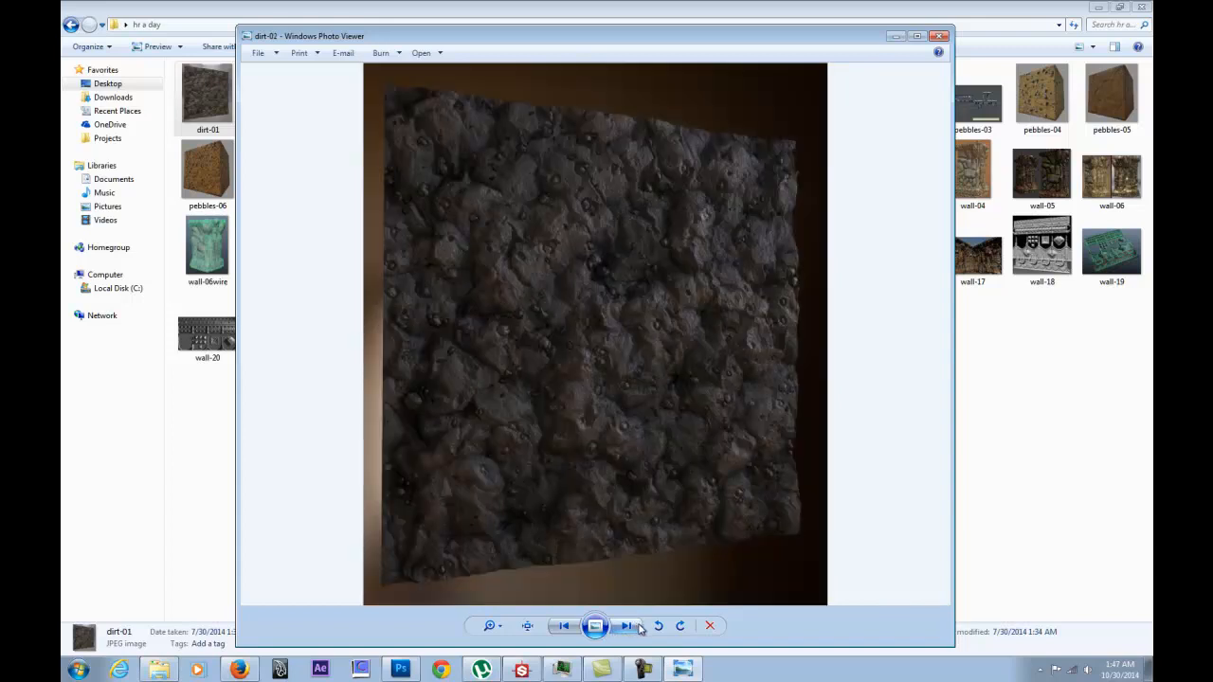
click(638, 626)
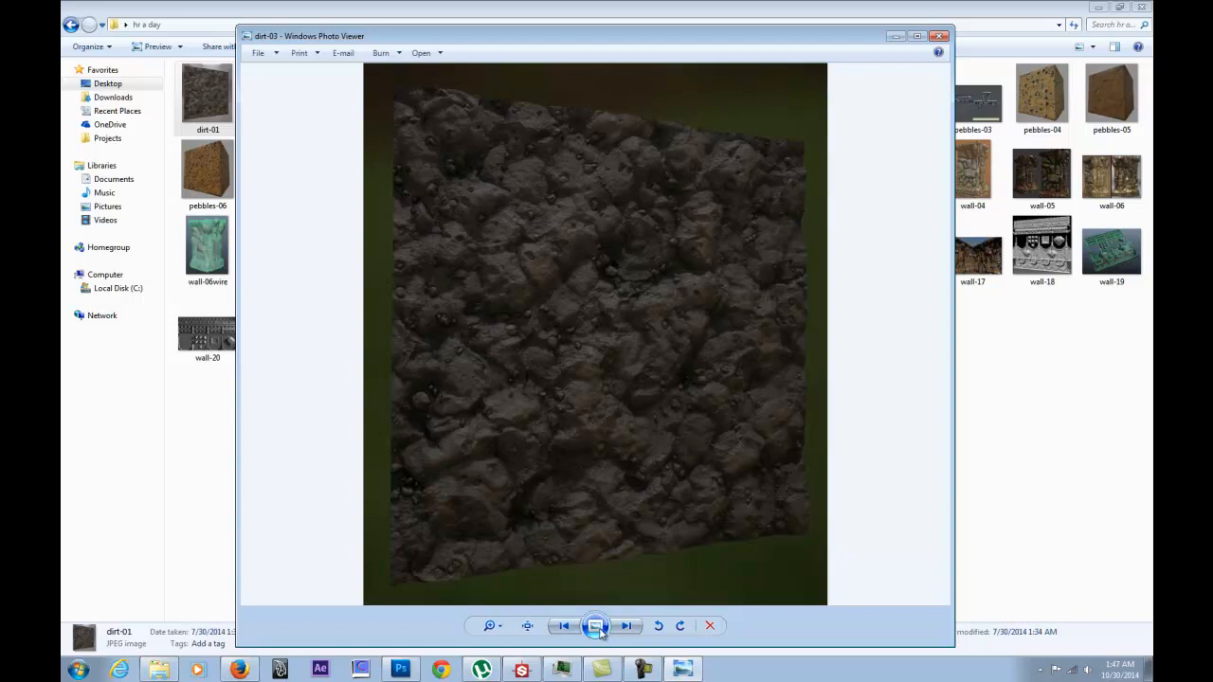
click(939, 36)
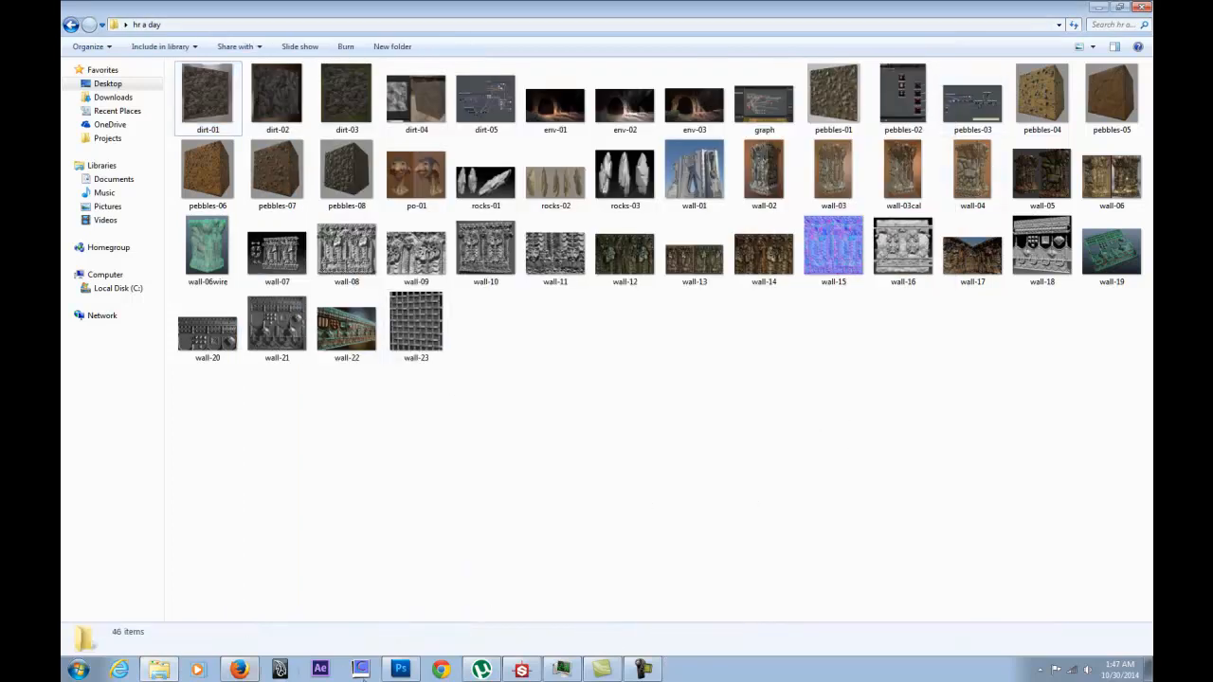
Switch to Substance Designer and enlarge the graph area to show the pebbles-01 node network.
click(521, 670)
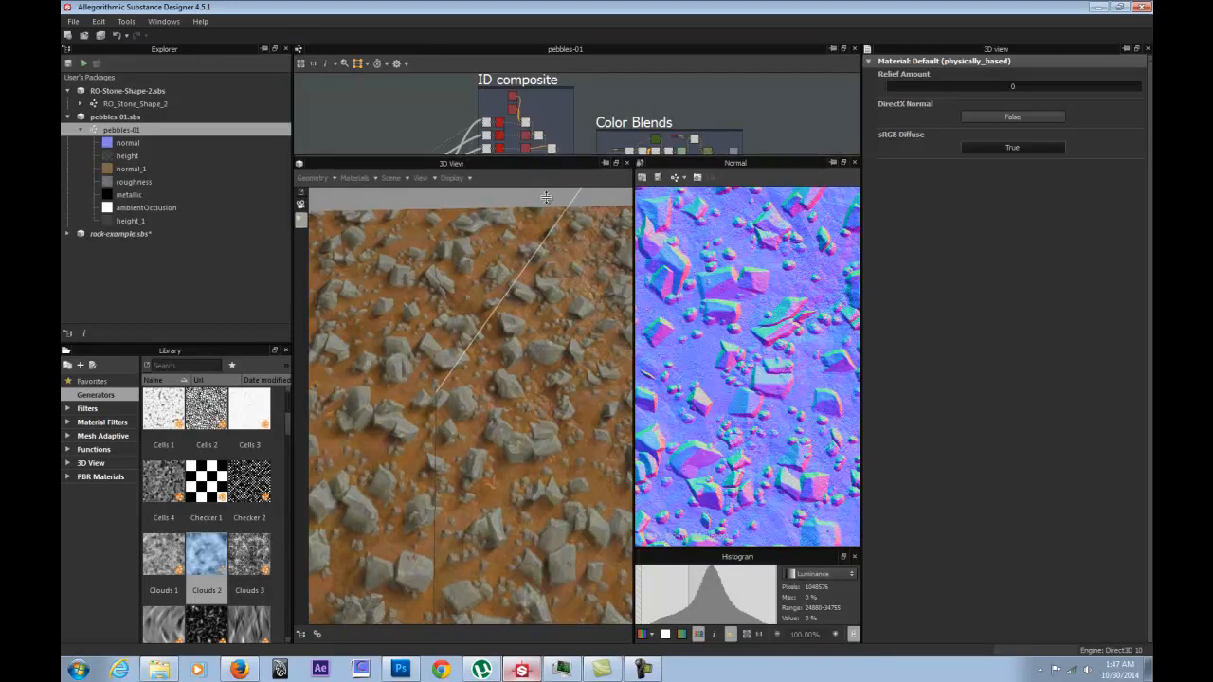
drag(547, 157, 540, 369)
drag(536, 470, 538, 435)
middle_drag(332, 298, 399, 336)
scroll(524, 315, up, 1)
middle_drag(555, 290, 531, 319)
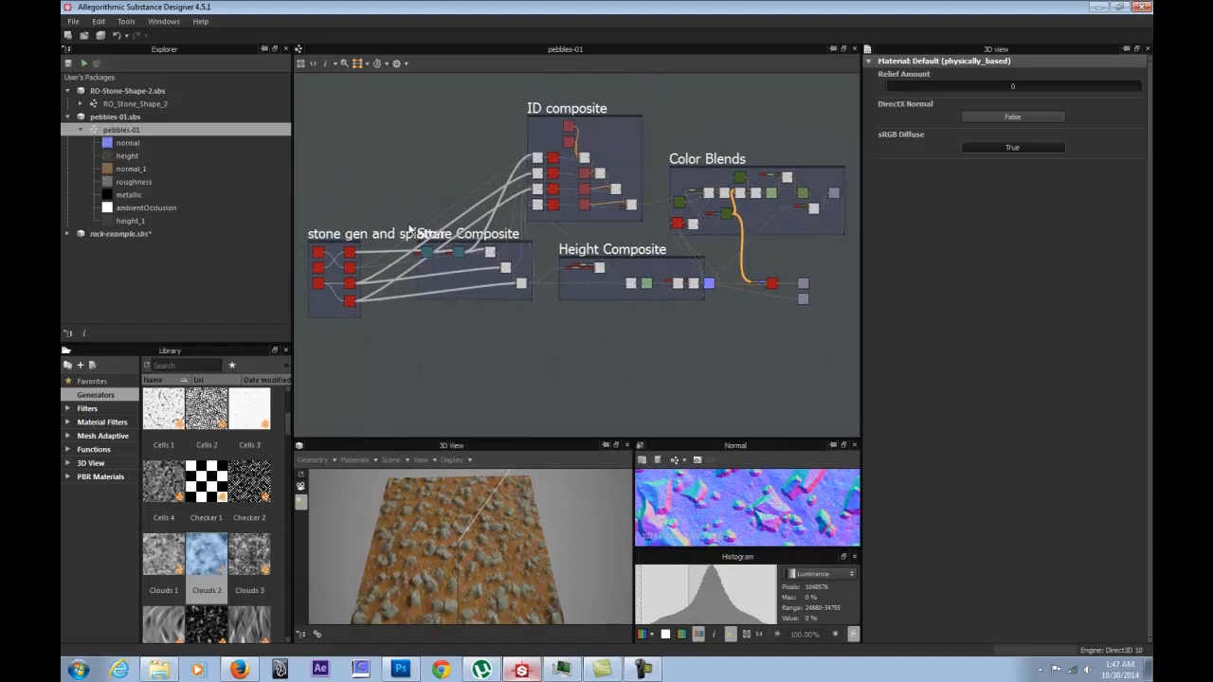
Display the output and parameters of the first RO Stone Shape 2 instance in the stone gen and splatter frame.
scroll(407, 225, up, 2)
middle_drag(402, 238, 568, 202)
scroll(451, 223, up, 3)
middle_drag(431, 259, 397, 227)
scroll(397, 227, up, 2)
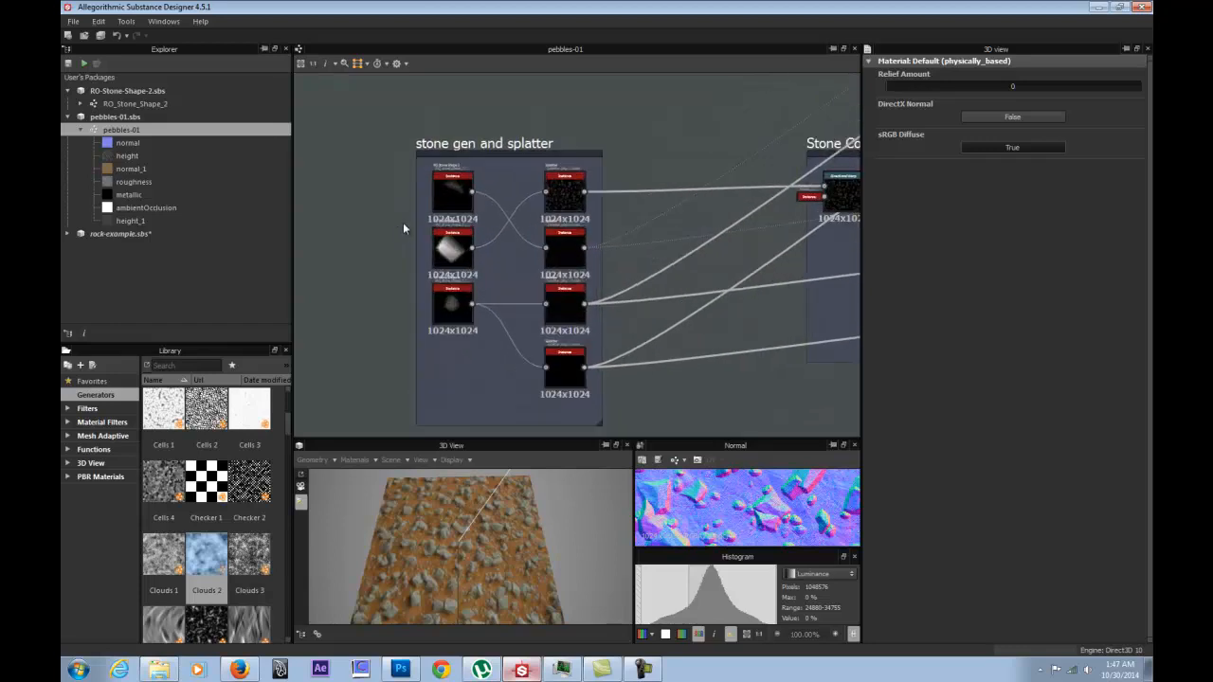
double_click(441, 195)
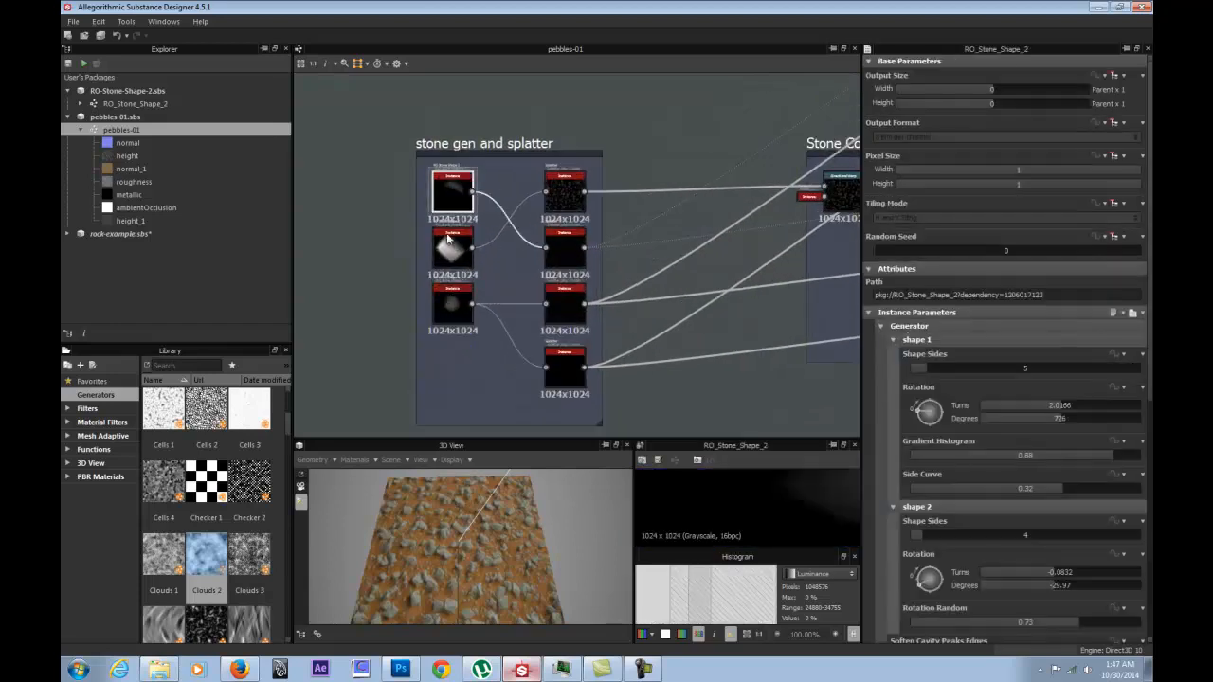
scroll(449, 228, up, 2)
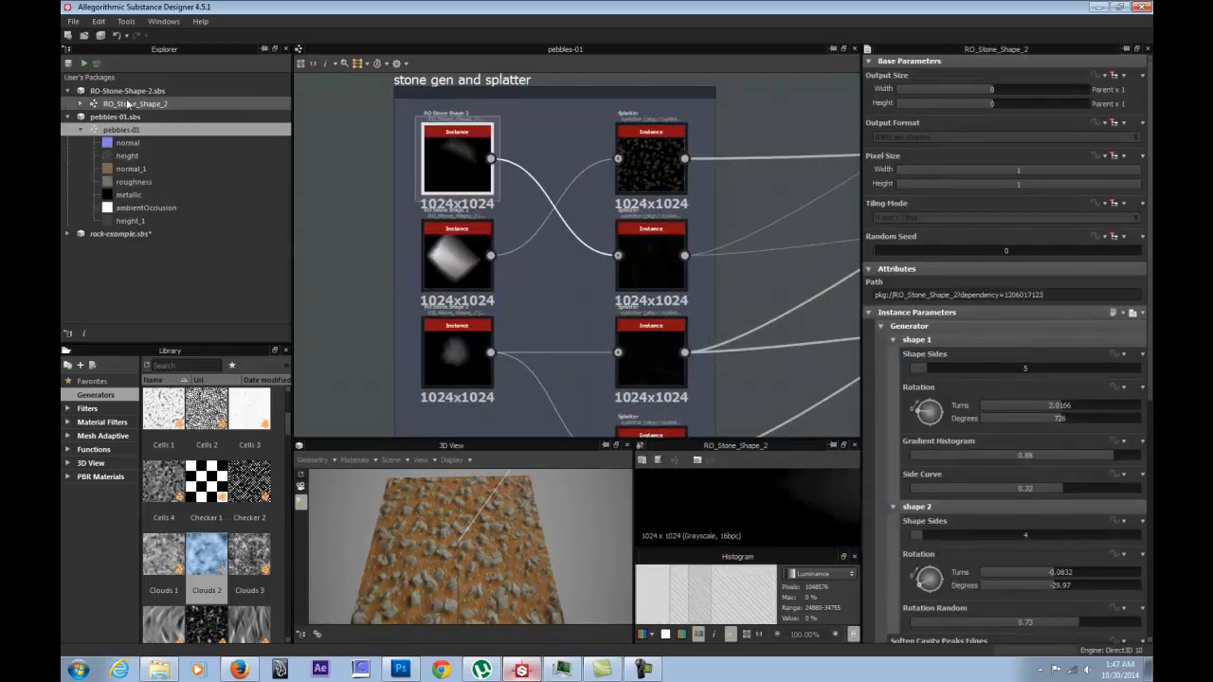
Add a new RO_Stone_Shape_2 instance beside the stone gen and splatter frame and compare it with the existing stone instances.
mouse_move(335, 173)
mouse_down()
mouse_move(362, 180)
mouse_move(339, 182)
mouse_up()
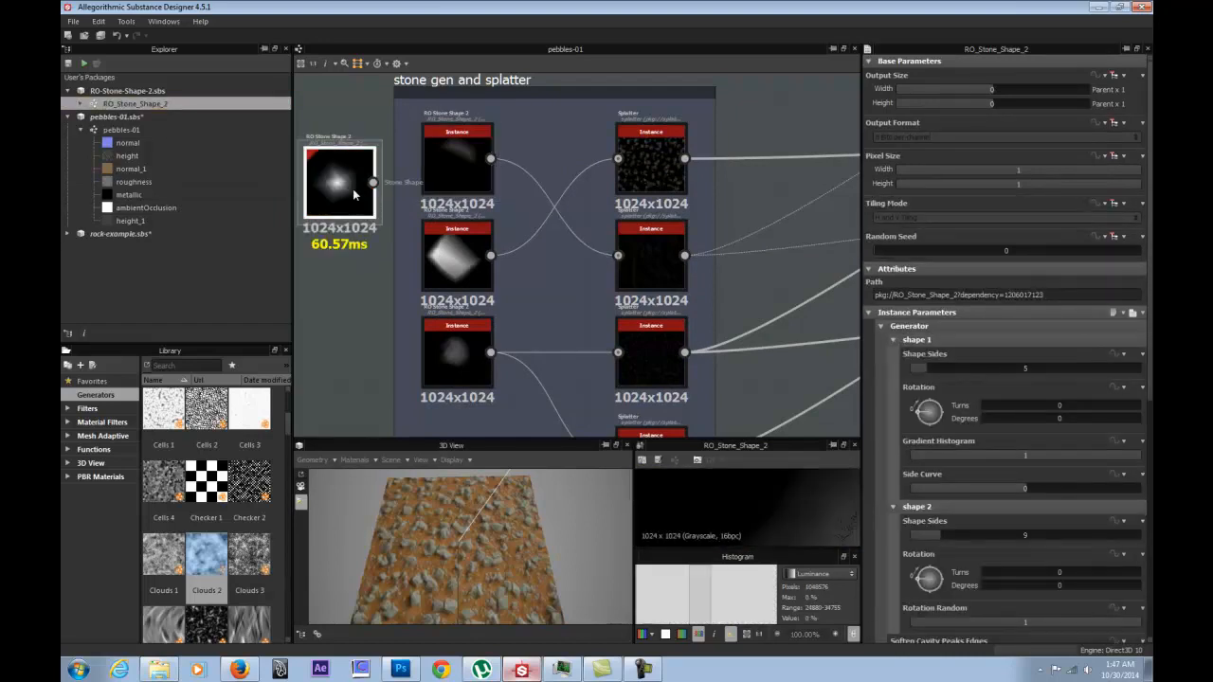
click(465, 256)
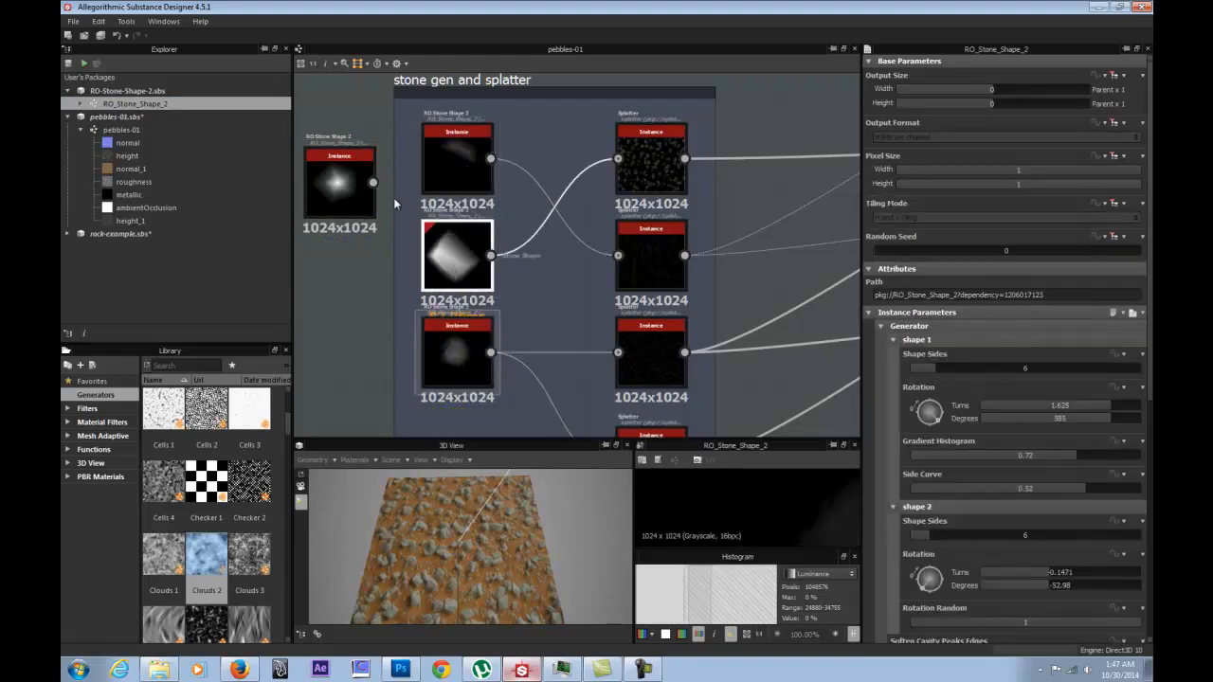
double_click(336, 180)
double_click(456, 163)
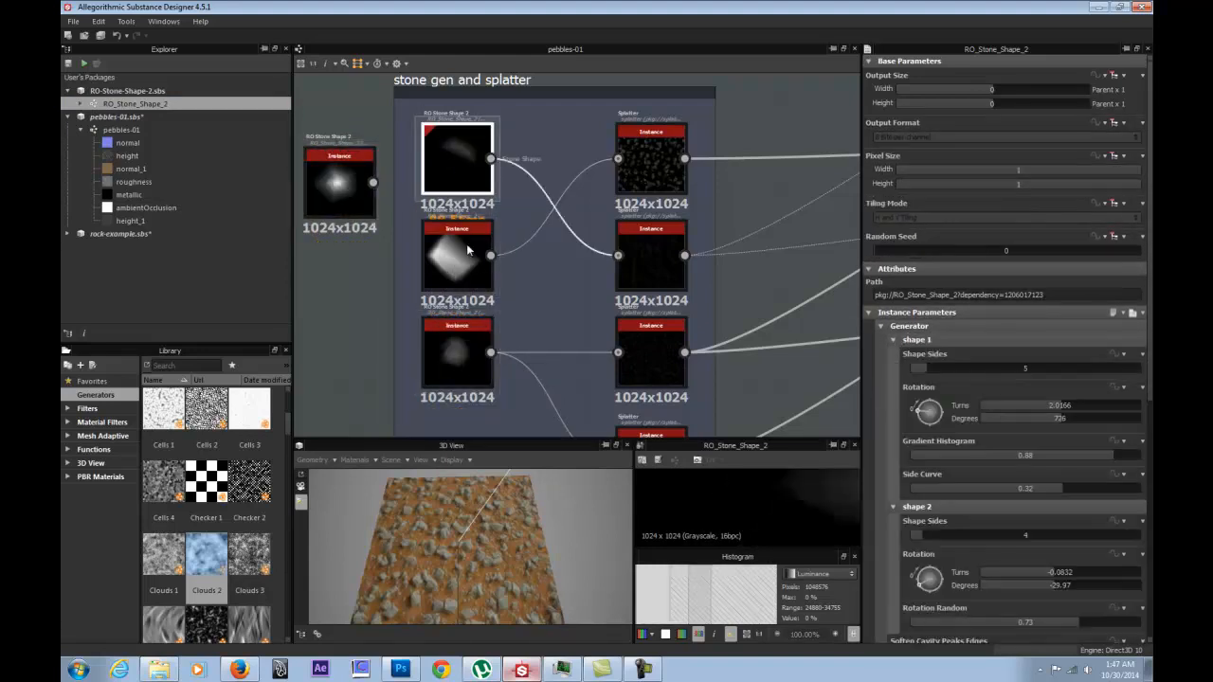
click(466, 265)
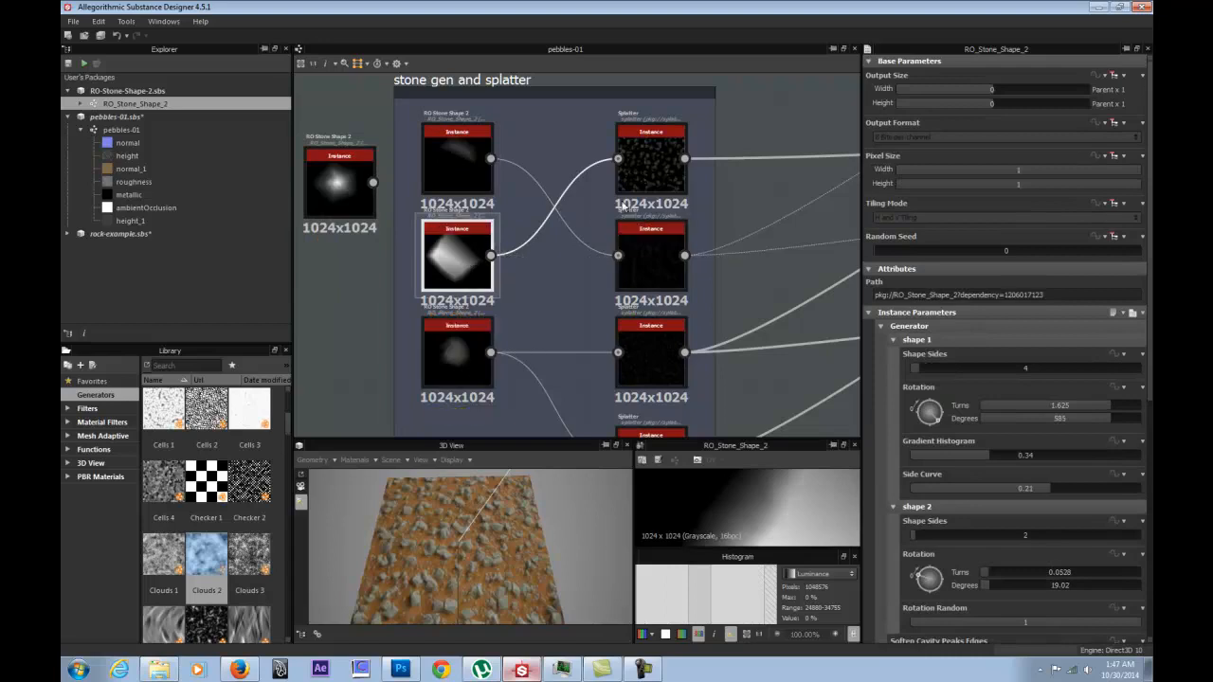
Display the first Splatter node's output and enlarge the 2D view to examine the scattered stones.
double_click(649, 148)
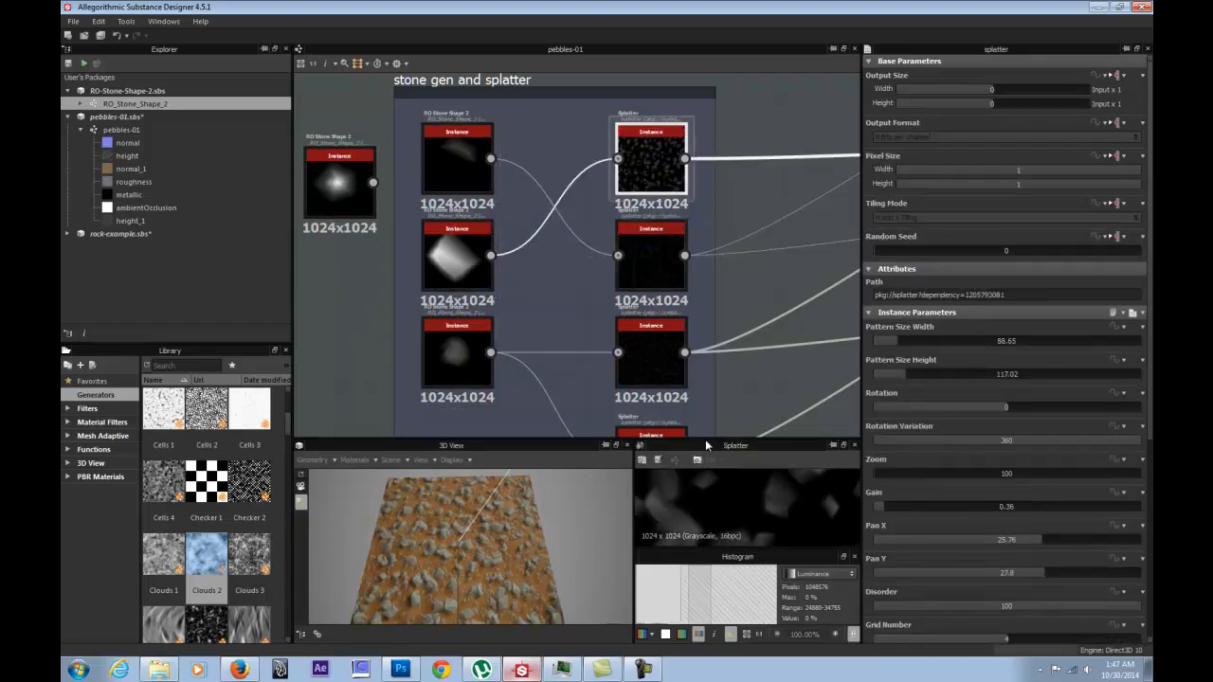
drag(705, 438, 682, 232)
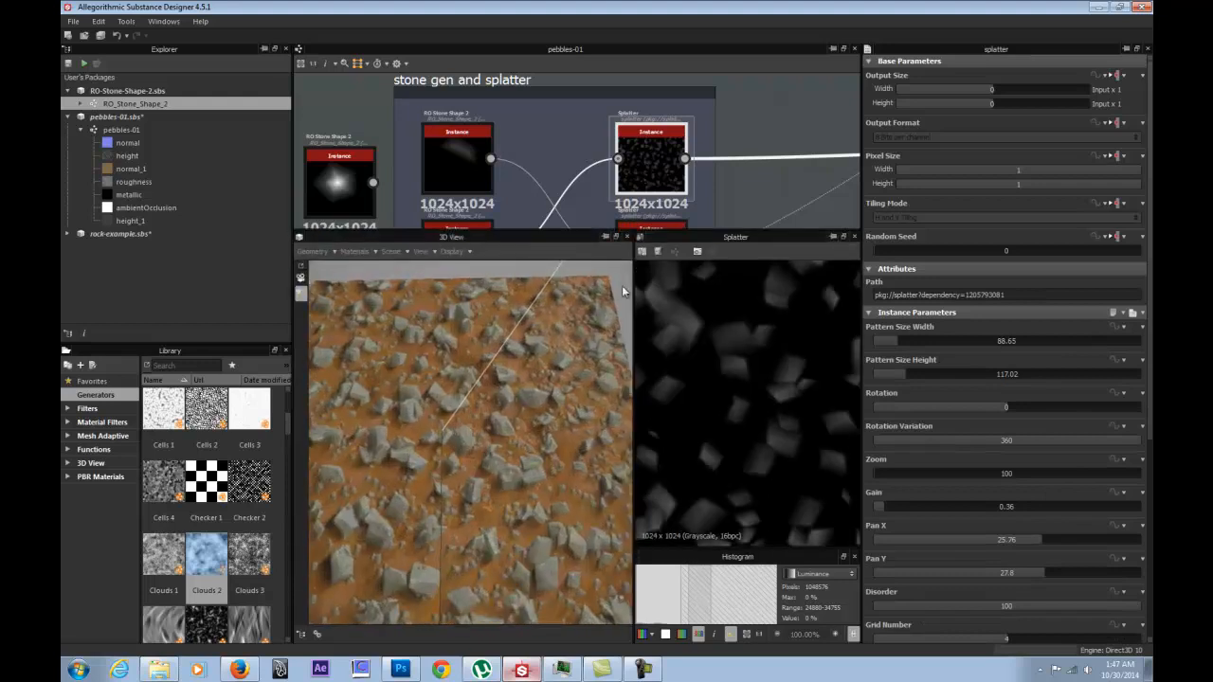
drag(632, 289, 390, 311)
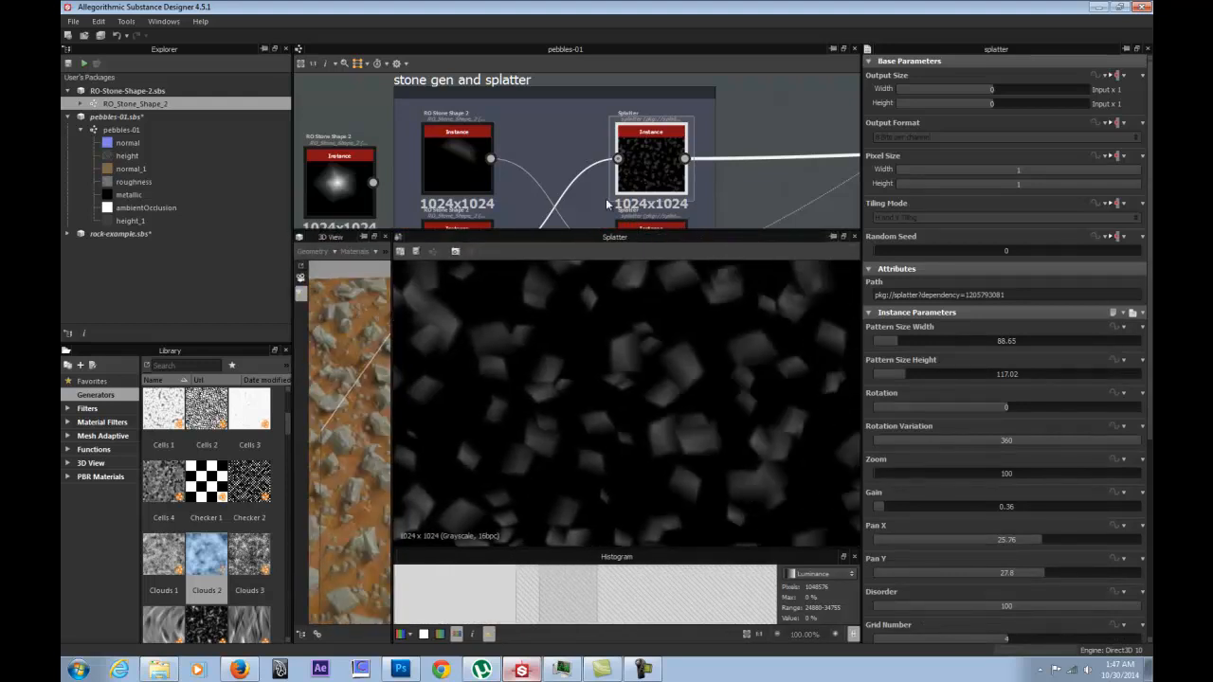
drag(611, 229, 620, 331)
Compare the outputs and pattern settings of the remaining Splatter nodes with those of the first one.
middle_drag(701, 231, 629, 123)
click(577, 149)
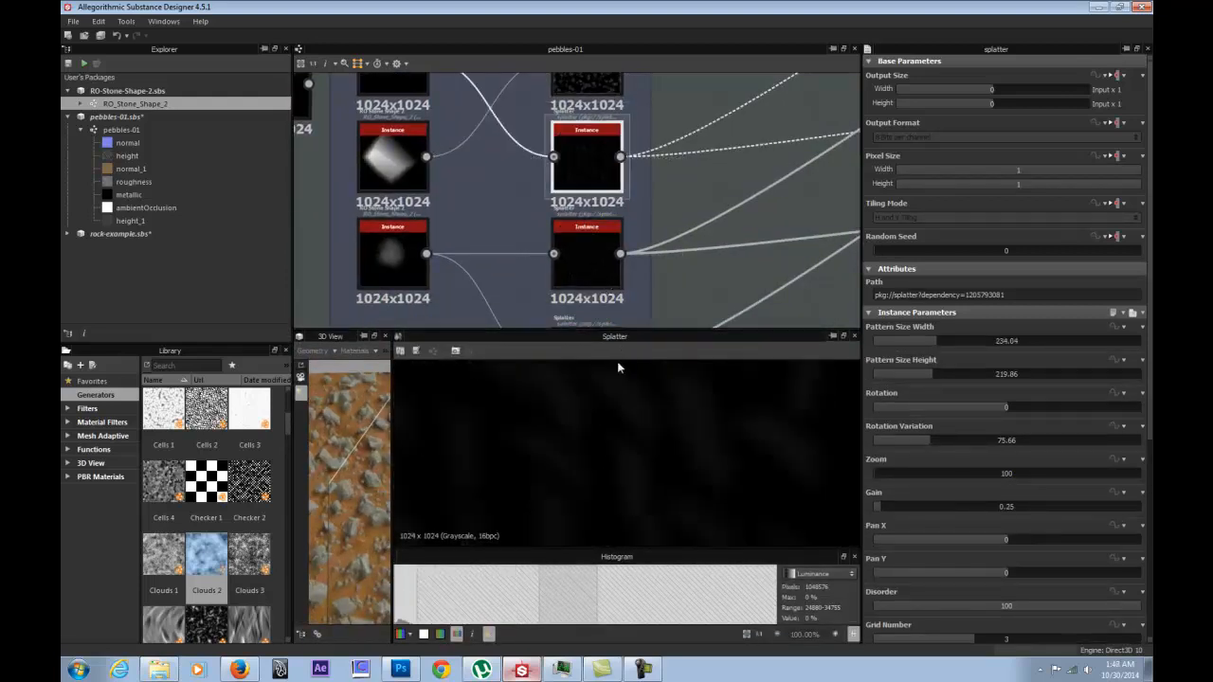
middle_drag(571, 131, 562, 183)
click(564, 109)
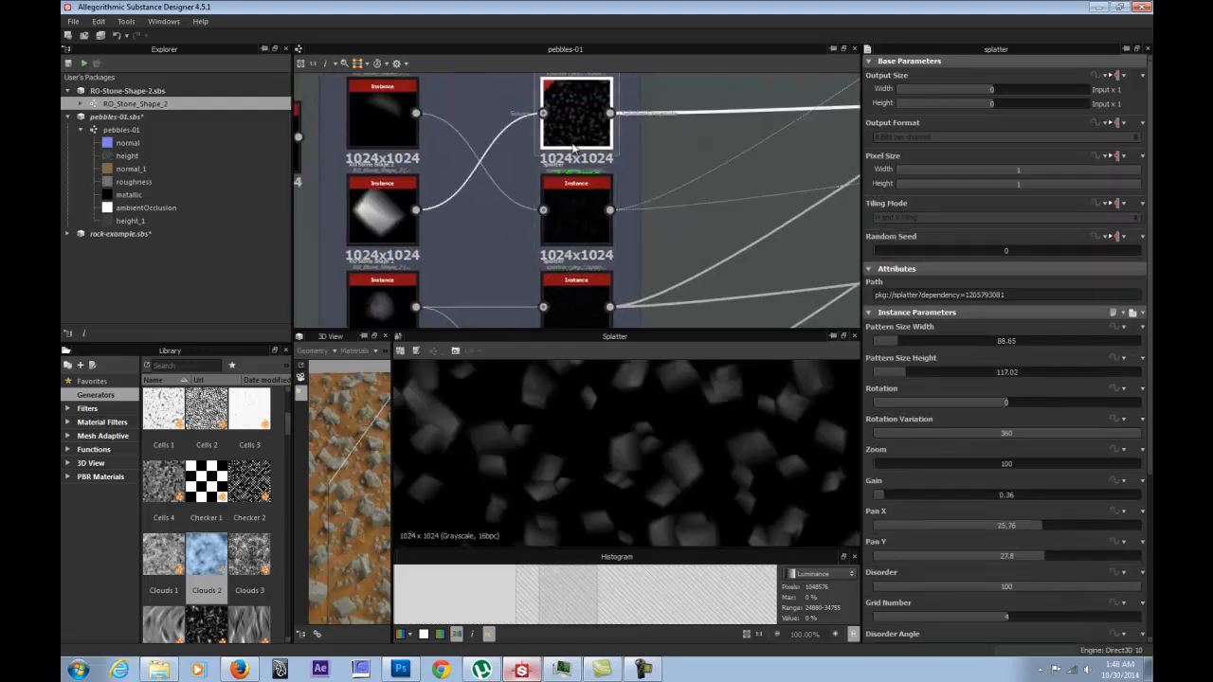
click(585, 301)
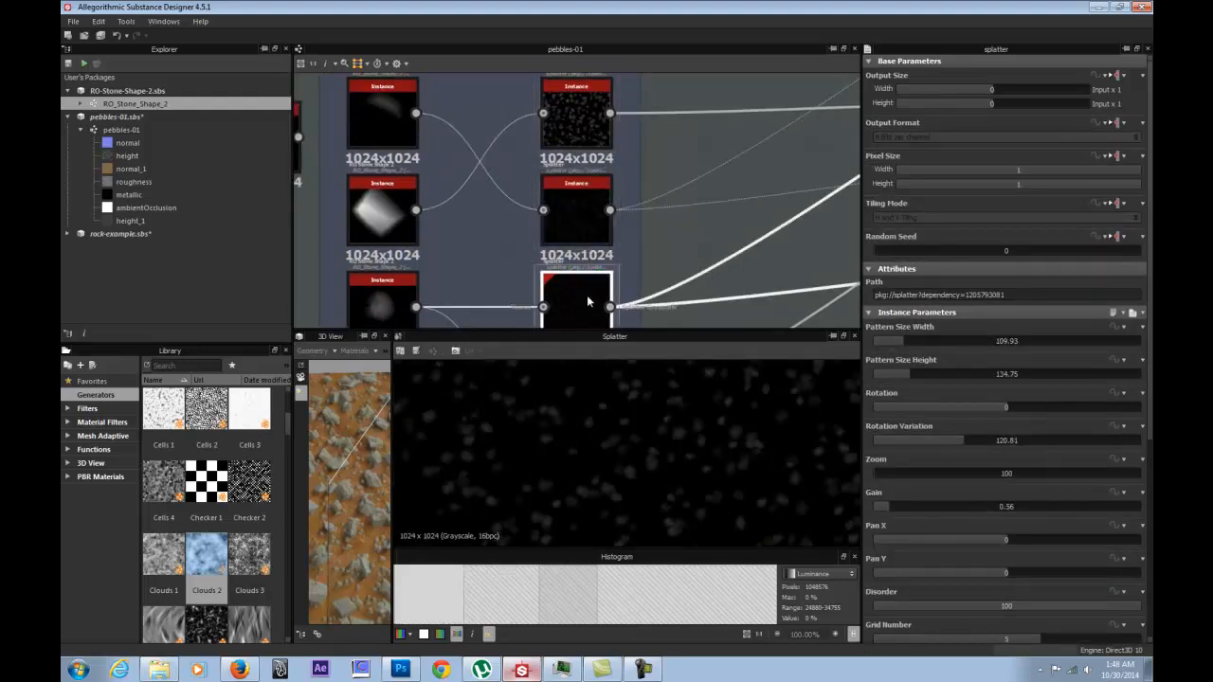
scroll(587, 301, down, 2)
middle_drag(649, 300, 520, 164)
scroll(534, 221, down, 1)
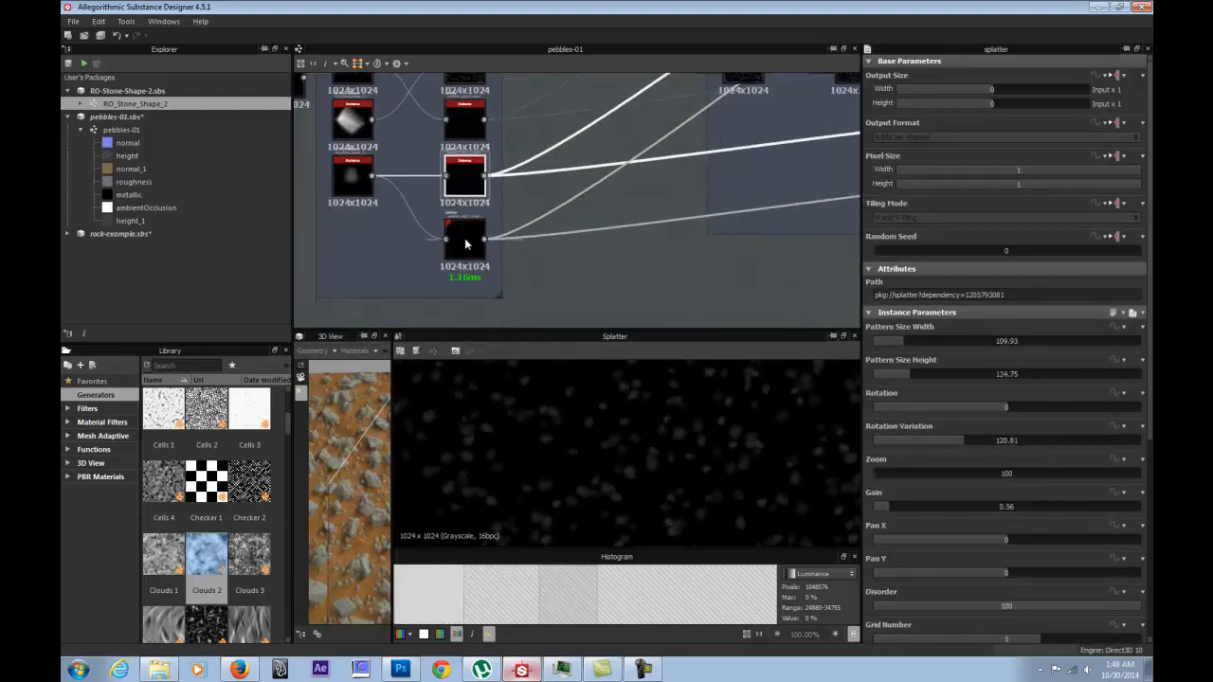
click(464, 243)
middle_drag(556, 212, 557, 290)
scroll(687, 444, up, 3)
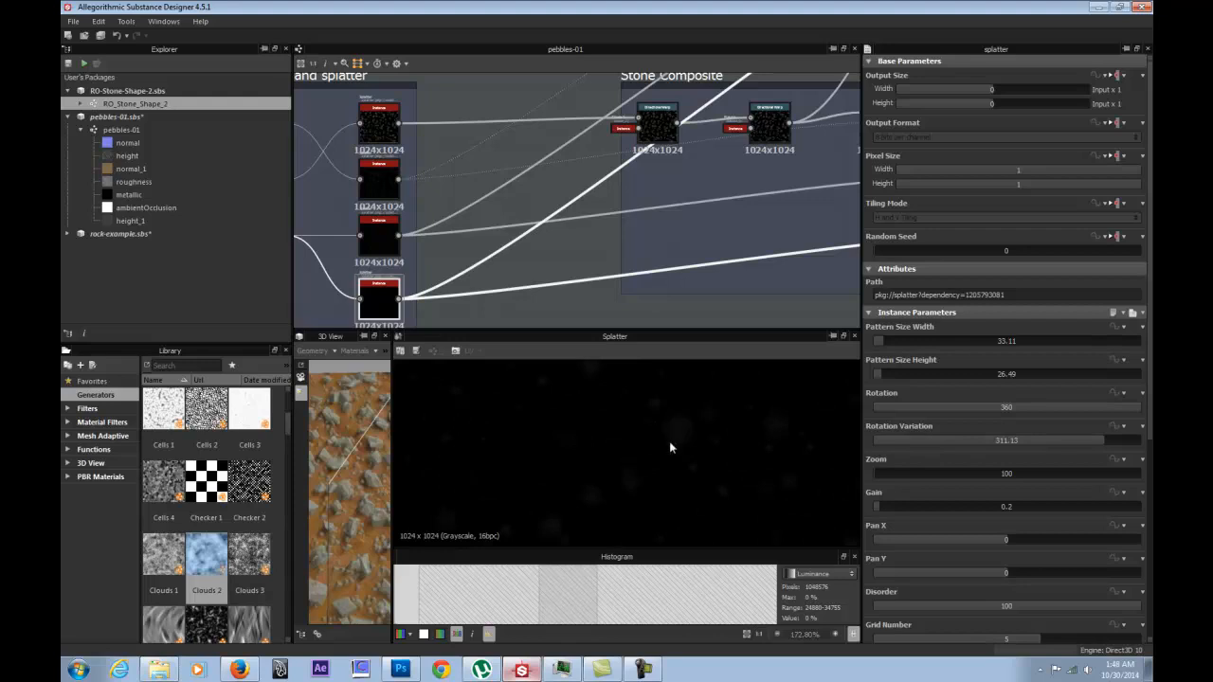
Display the last Blend node of the Stone Composite frame to examine the combined stone layers.
middle_drag(626, 141, 502, 238)
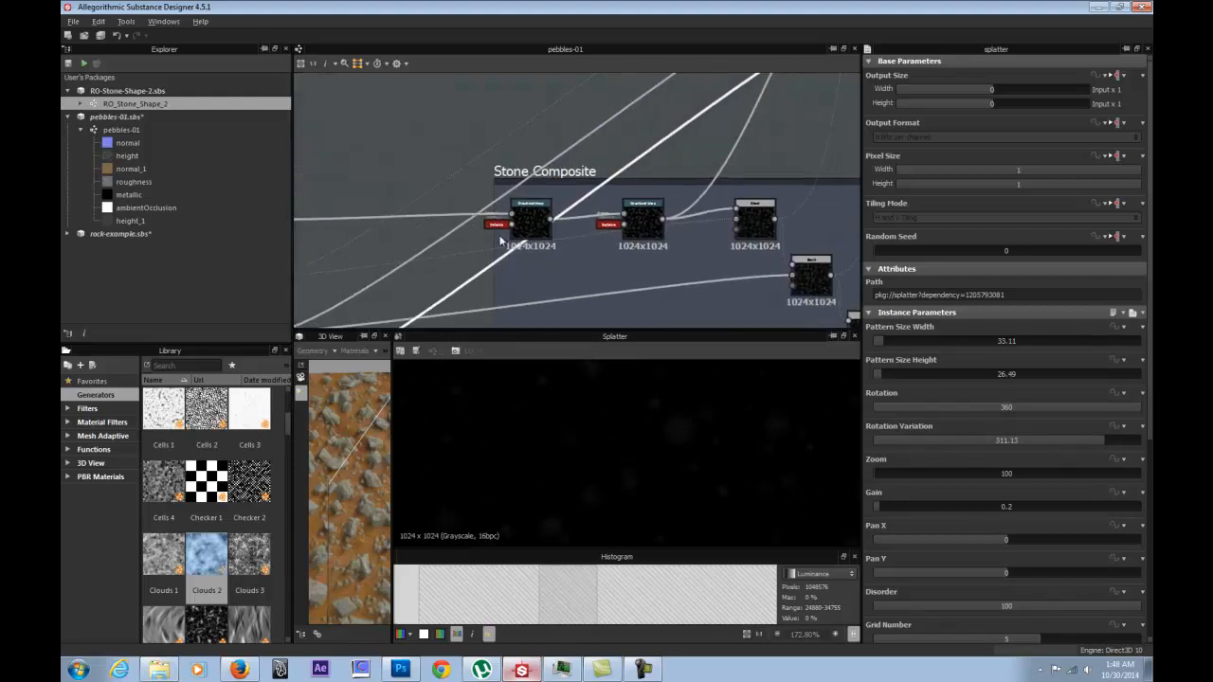
scroll(503, 238, down, 2)
middle_drag(602, 166, 403, 273)
middle_drag(530, 249, 655, 84)
scroll(584, 195, up, 4)
double_click(745, 277)
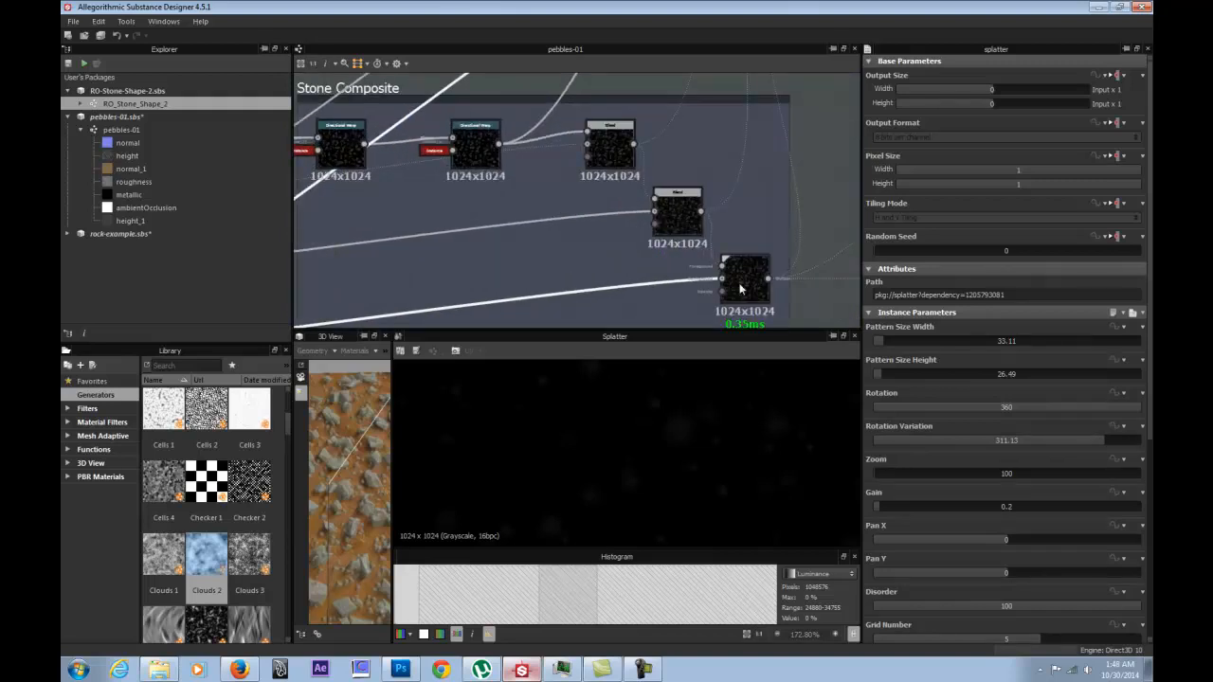
scroll(651, 480, up, 2)
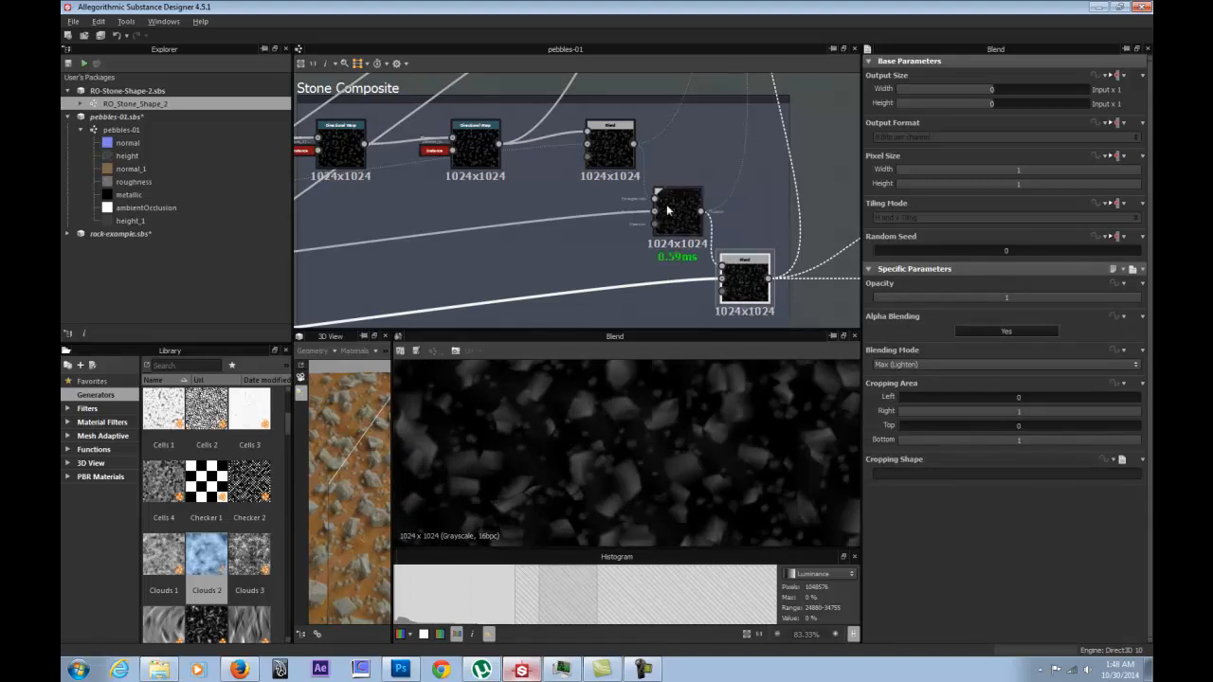
Inspect the Stone Composite chain in order, from the two Directional Warp nodes through the Blend nodes.
middle_drag(380, 171, 625, 244)
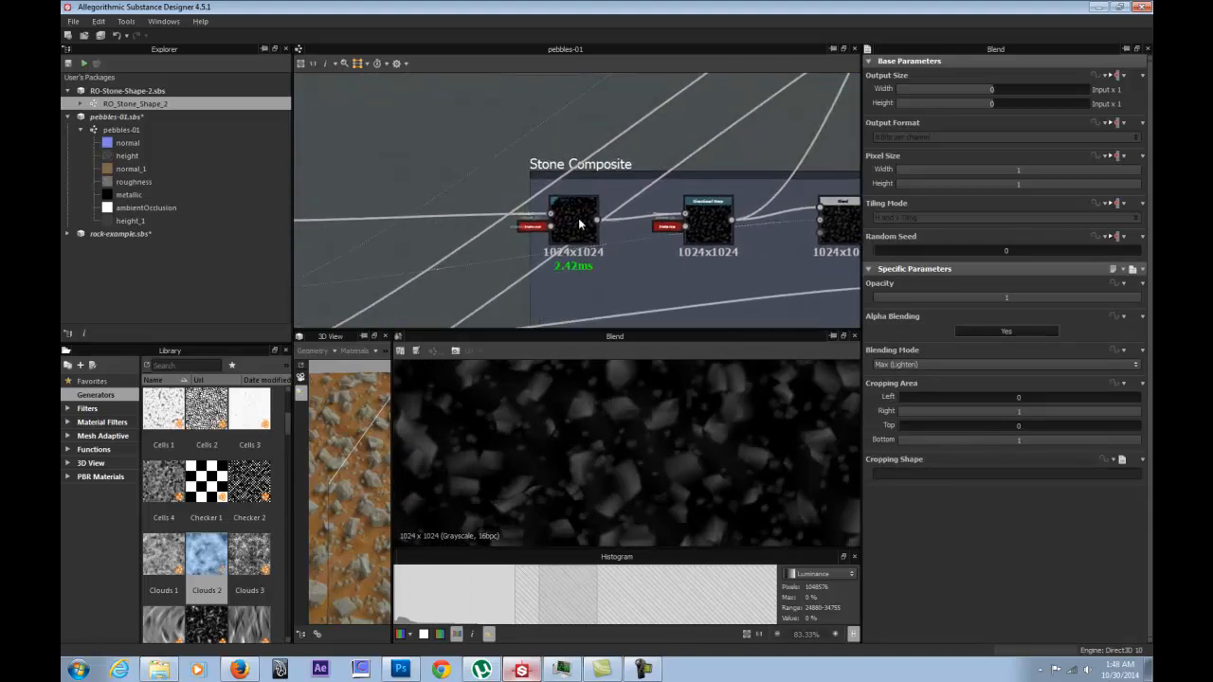
click(573, 221)
click(706, 223)
middle_drag(703, 259, 435, 179)
click(647, 216)
click(709, 275)
Inspect the Height Composite frame's successive blend and levels outputs, ending with the Normal node generated from the height.
middle_drag(853, 261, 534, 186)
scroll(628, 205, down, 3)
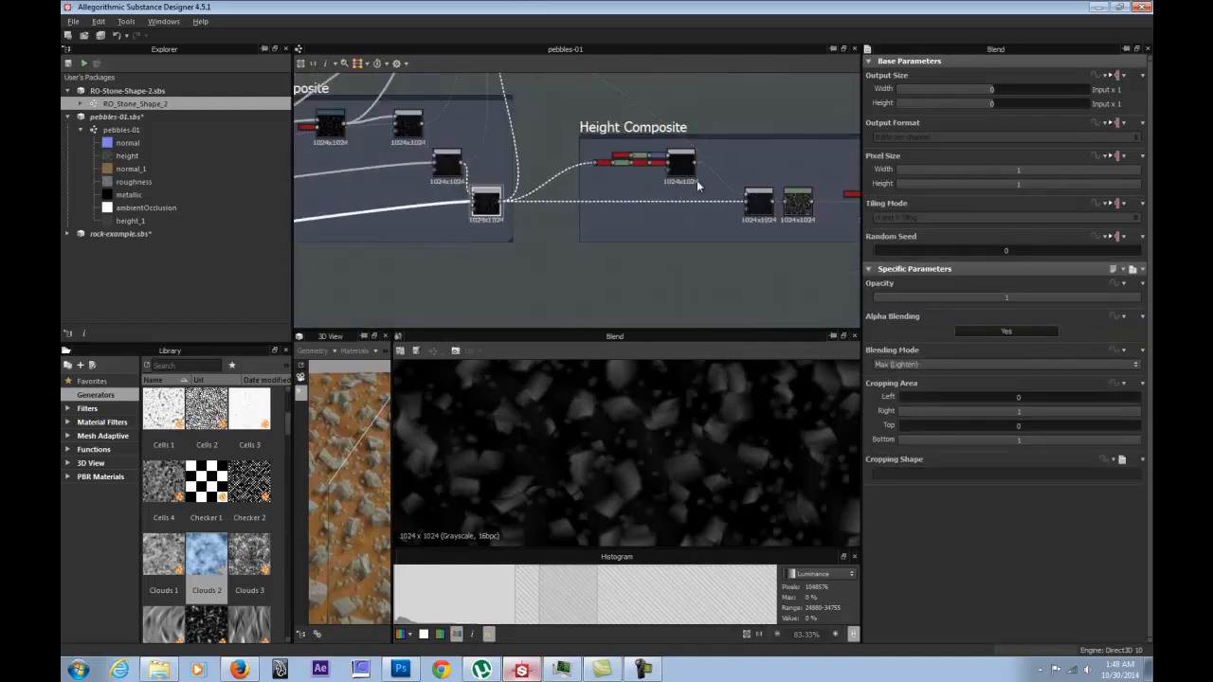
middle_drag(696, 181, 551, 218)
click(536, 203)
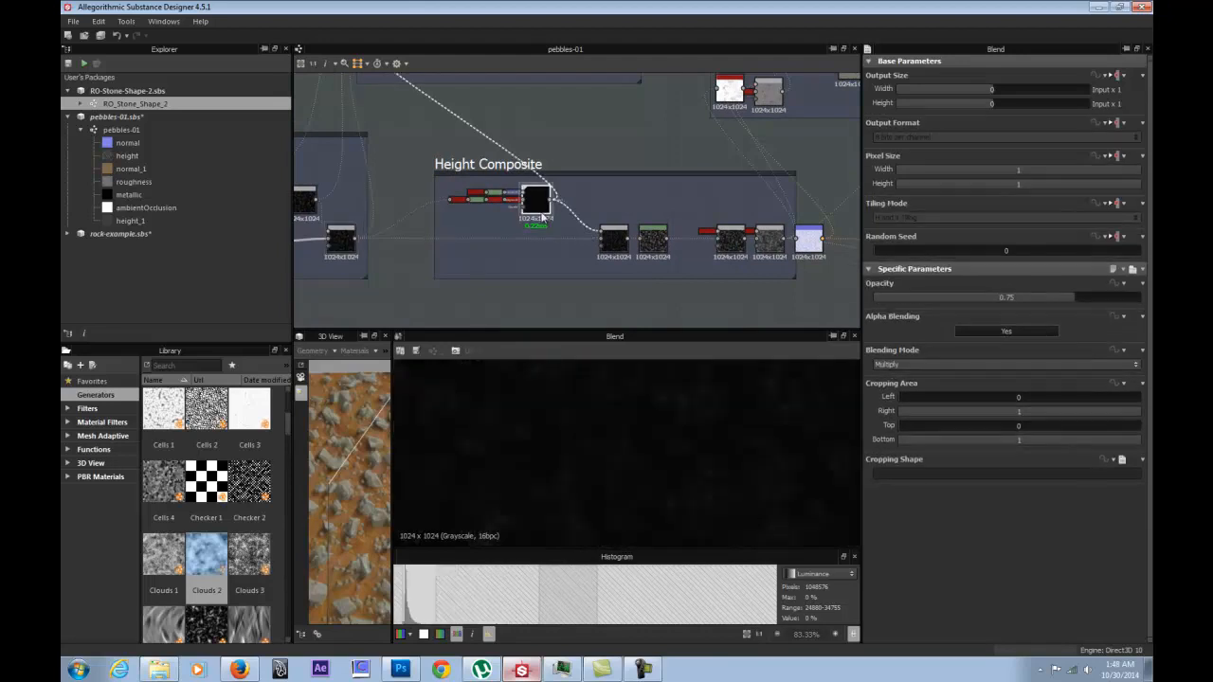
click(653, 239)
middle_drag(697, 225, 536, 218)
click(571, 239)
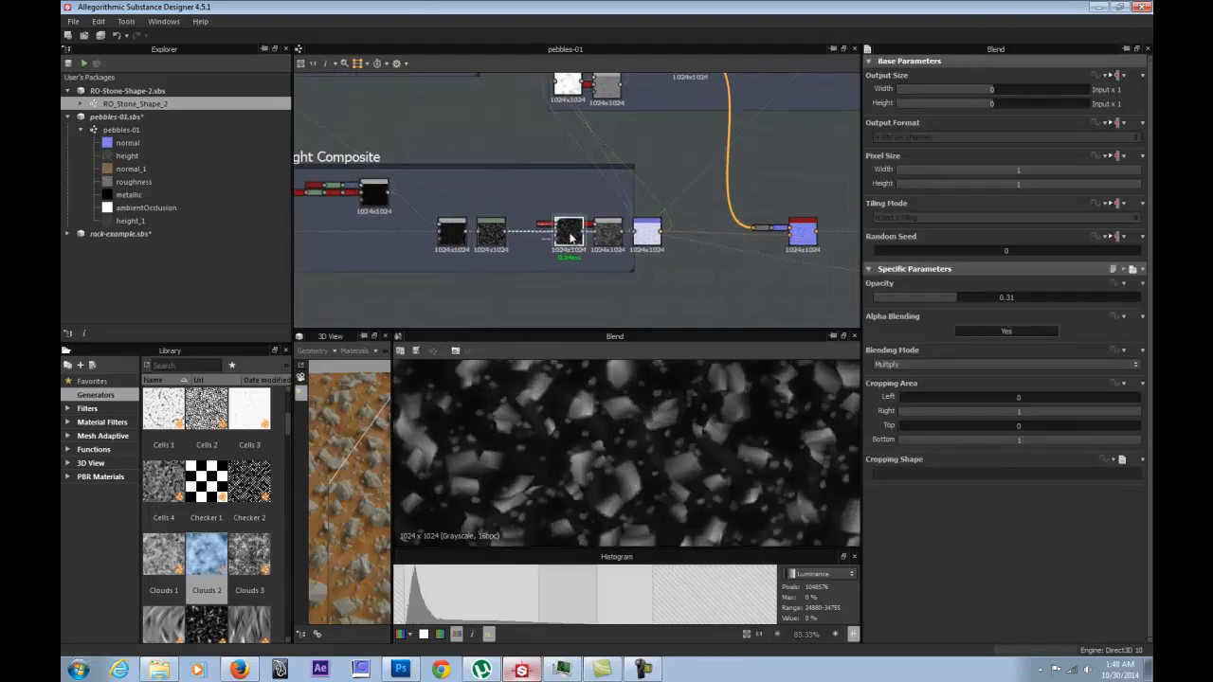
click(493, 231)
click(573, 234)
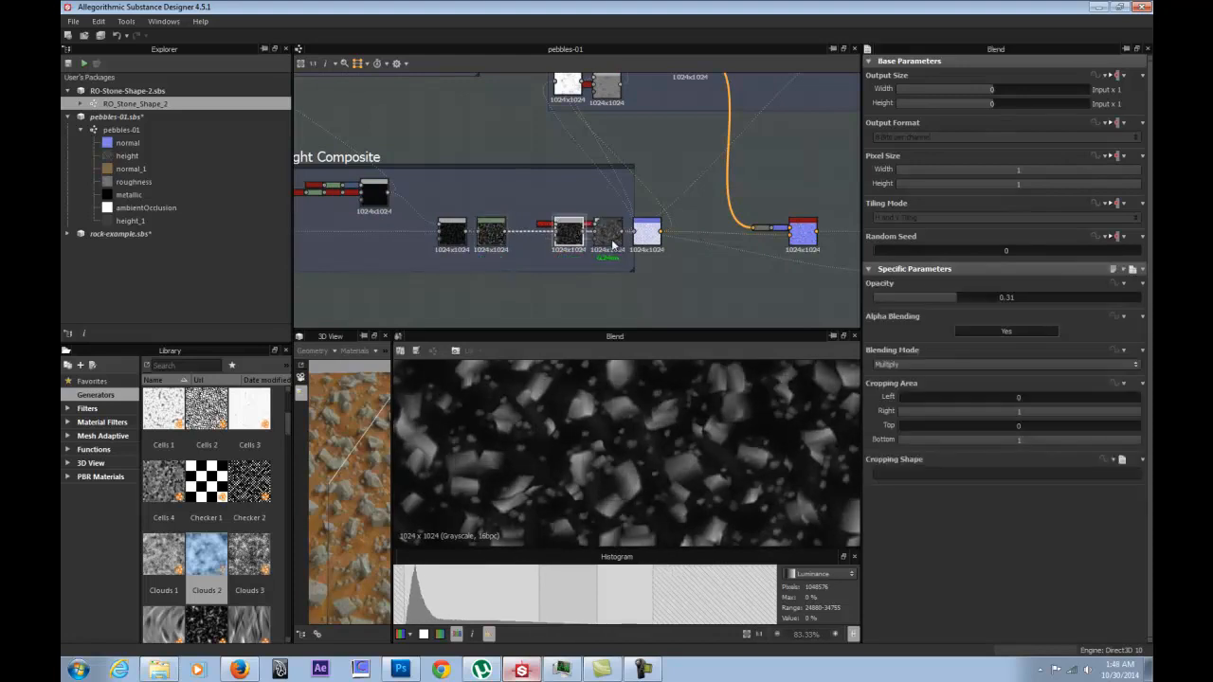
click(607, 239)
click(647, 233)
Examine the first two Histogram Scan masks in the ID composite frame.
middle_drag(725, 138, 486, 146)
scroll(486, 146, down, 5)
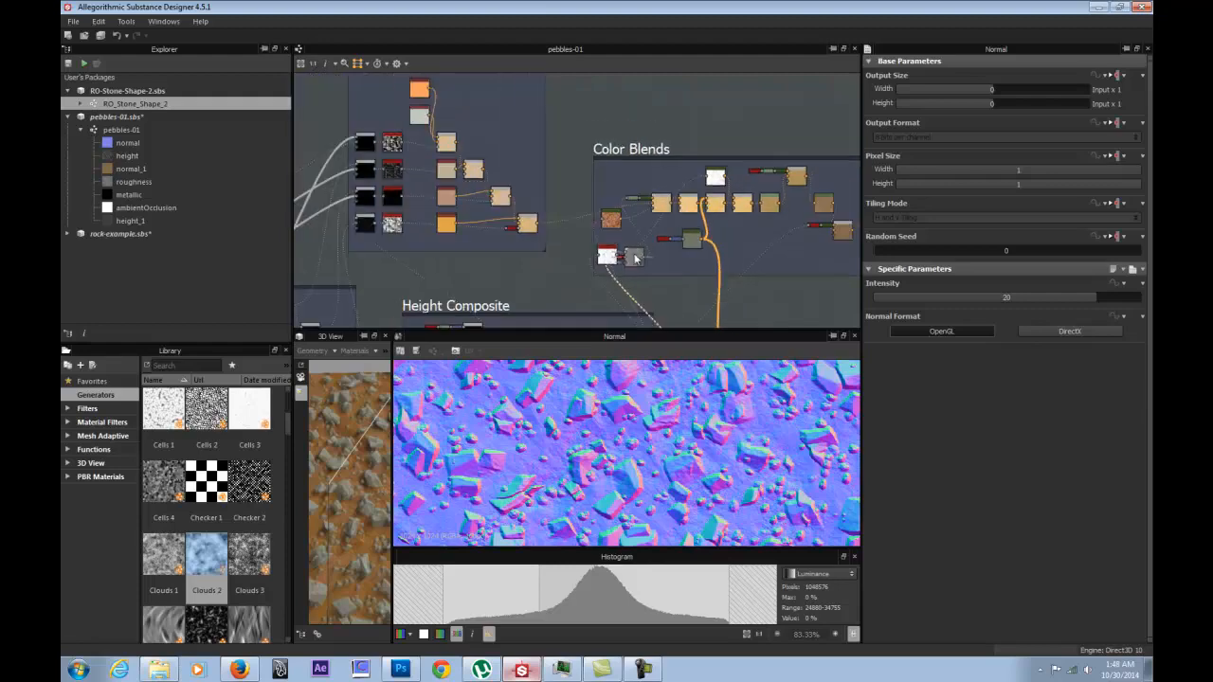
middle_drag(445, 112, 597, 153)
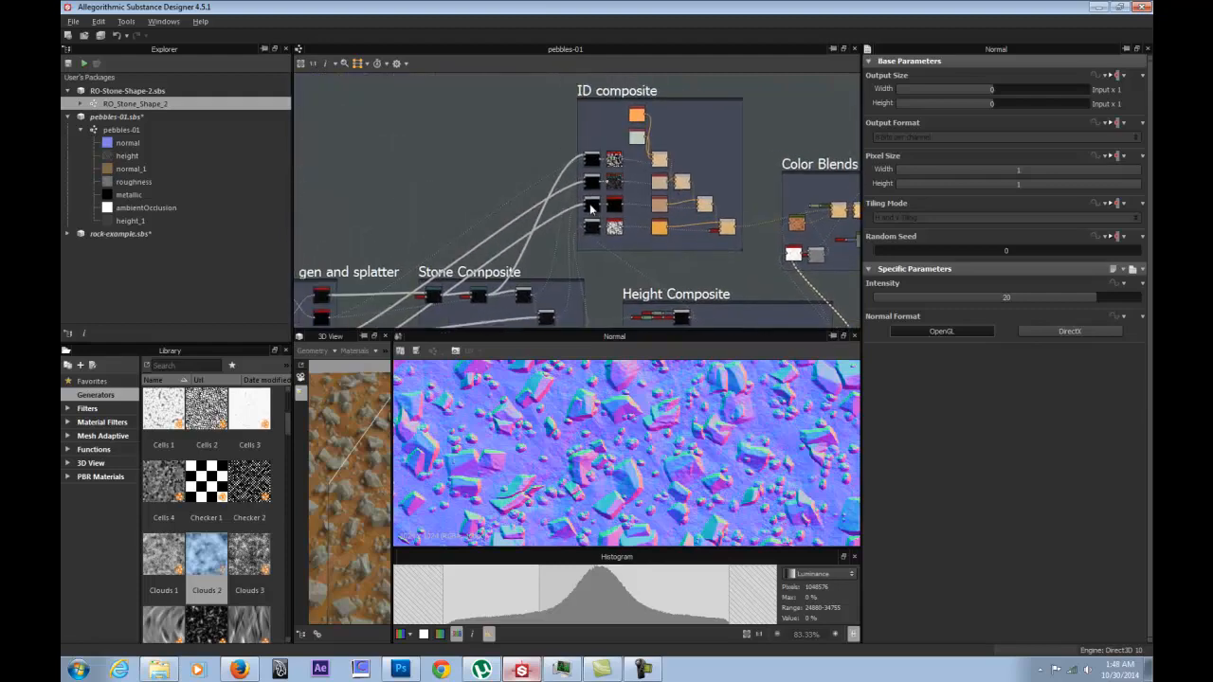
scroll(603, 187, up, 4)
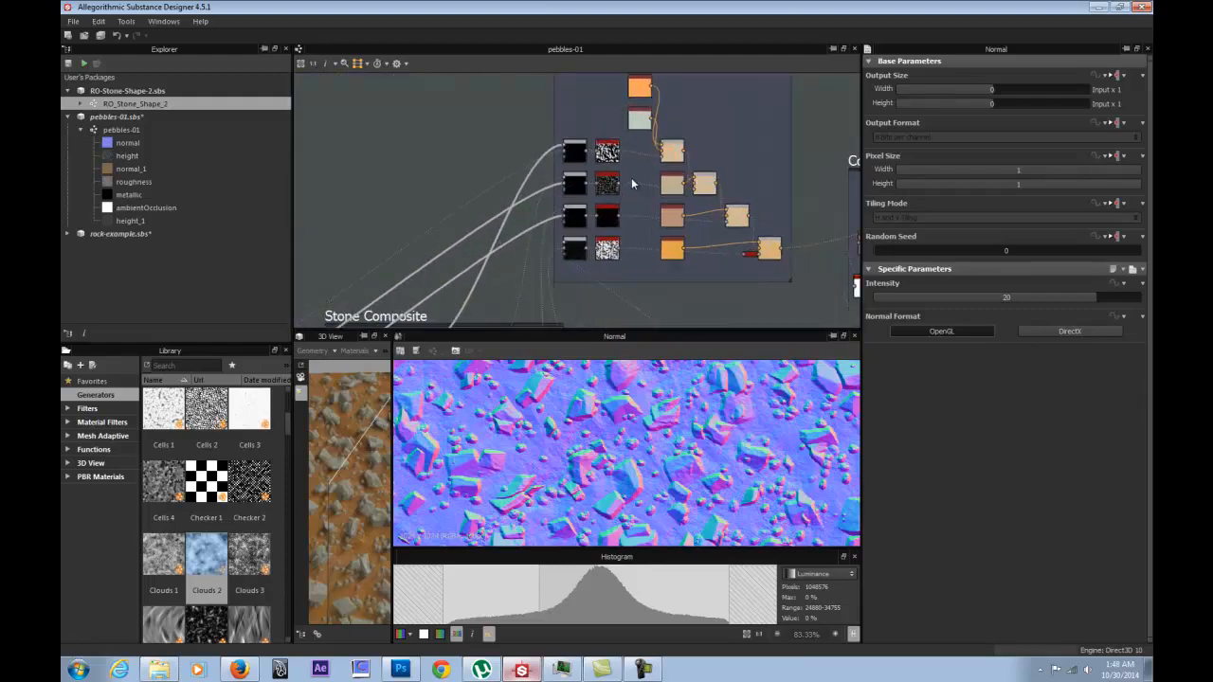
click(599, 176)
click(599, 188)
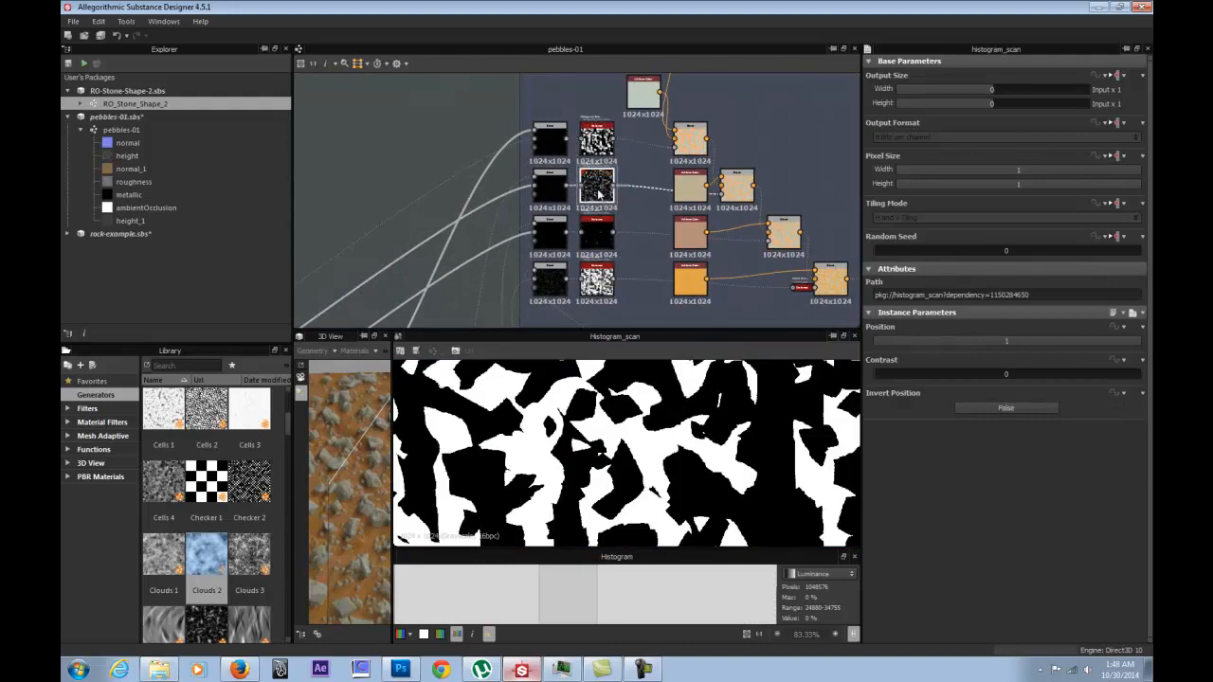
Examine the last two Histogram Scan masks and the chain of Blend nodes that build up the ID colors.
click(605, 232)
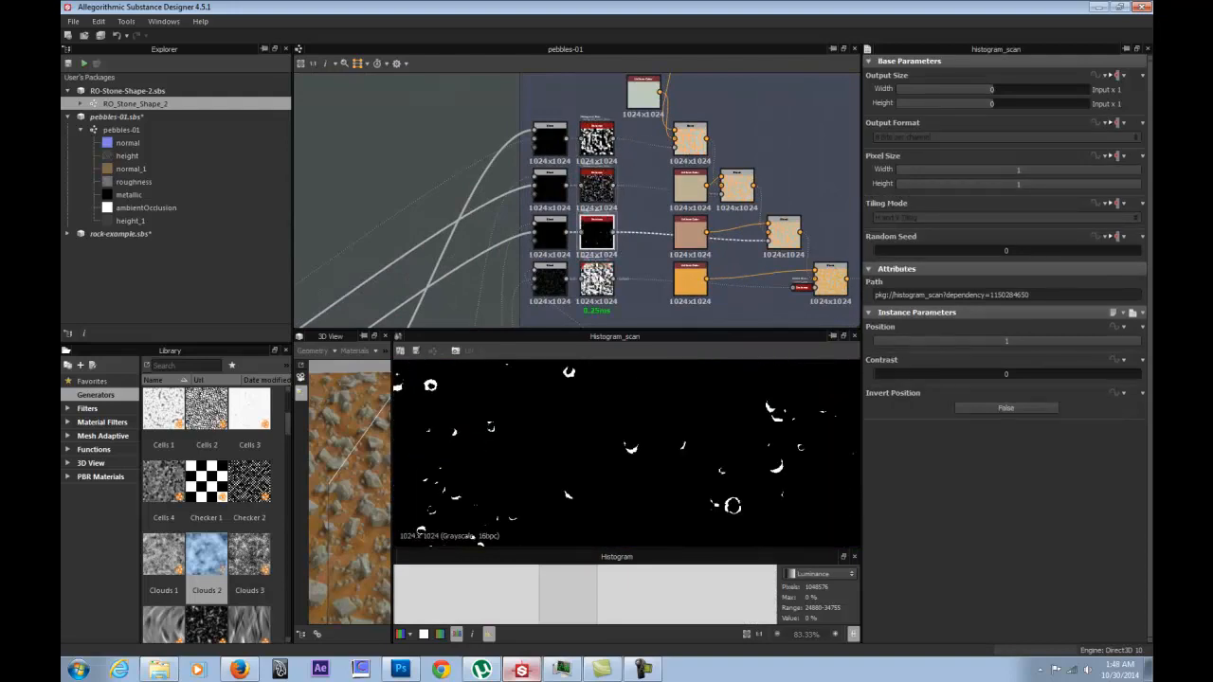
click(599, 280)
middle_drag(655, 255, 528, 268)
click(559, 157)
click(611, 199)
click(660, 248)
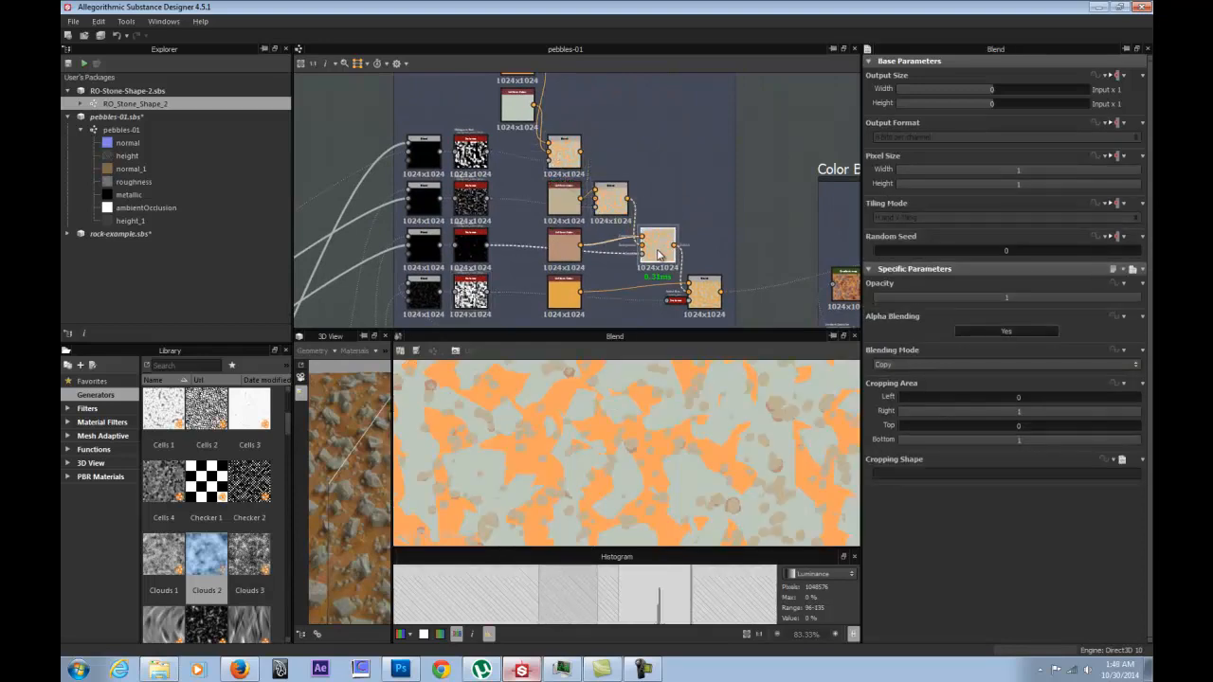
click(704, 290)
Inspect the start of the Color Blends frame: the Gradient Map, the Ambient Occlusion node, its neighboring Blend and the first color Blend.
middle_drag(704, 232, 578, 212)
click(617, 232)
middle_drag(626, 270, 420, 251)
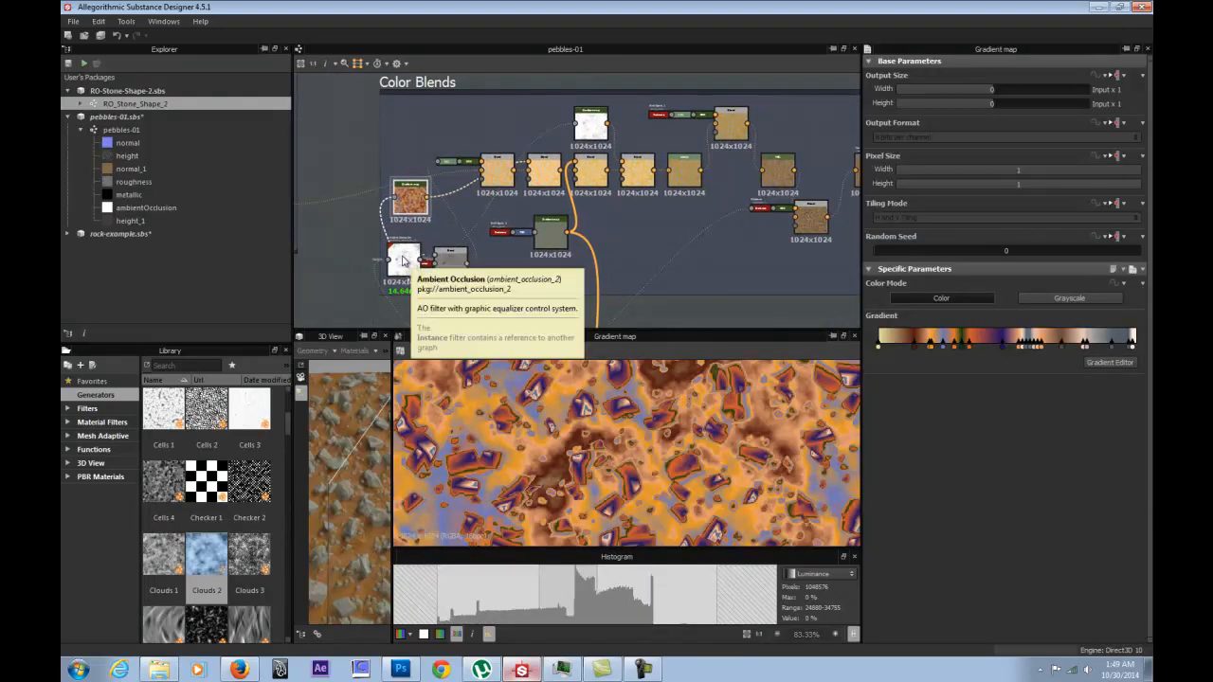
click(403, 261)
click(453, 270)
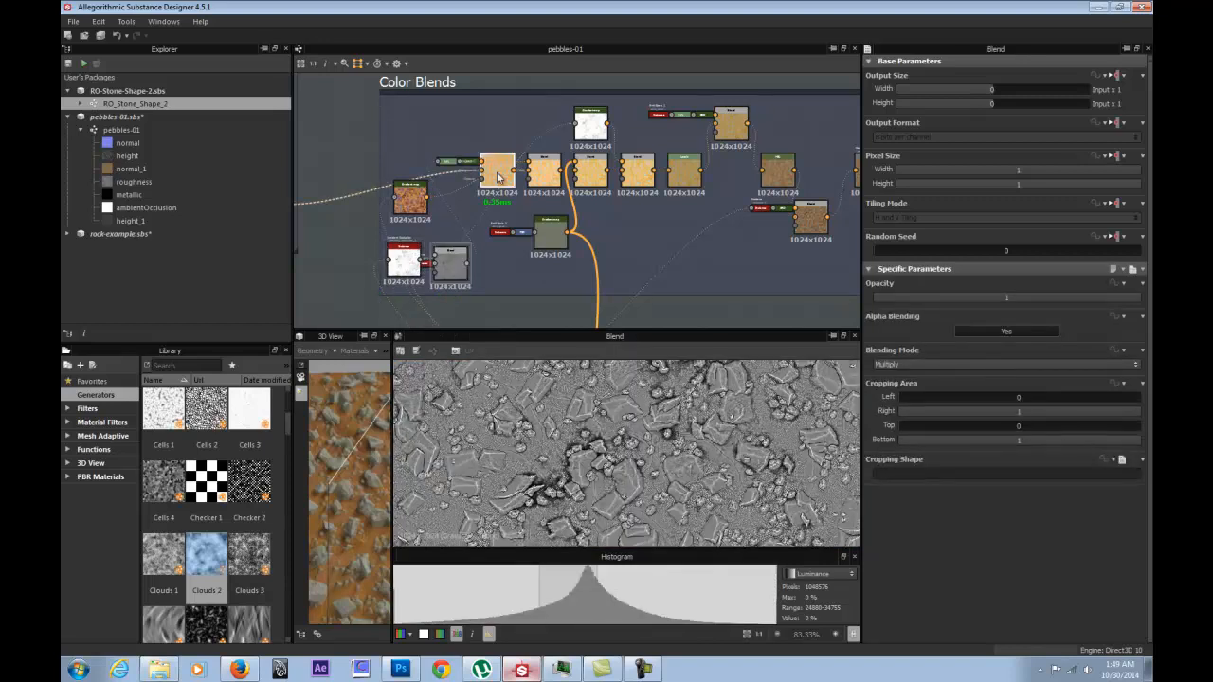
click(498, 177)
click(403, 259)
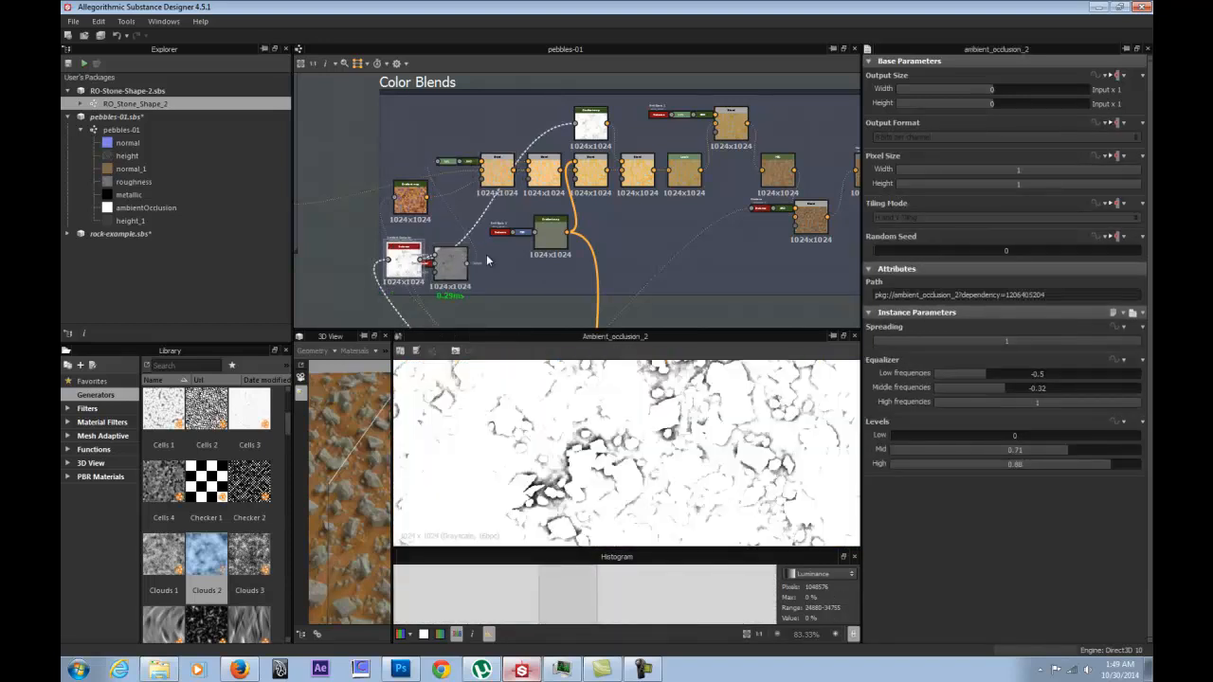
Step through the rest of the Color Blends chain, comparing the HSL node with the final Multiply Blend and the normal_1 output.
click(592, 174)
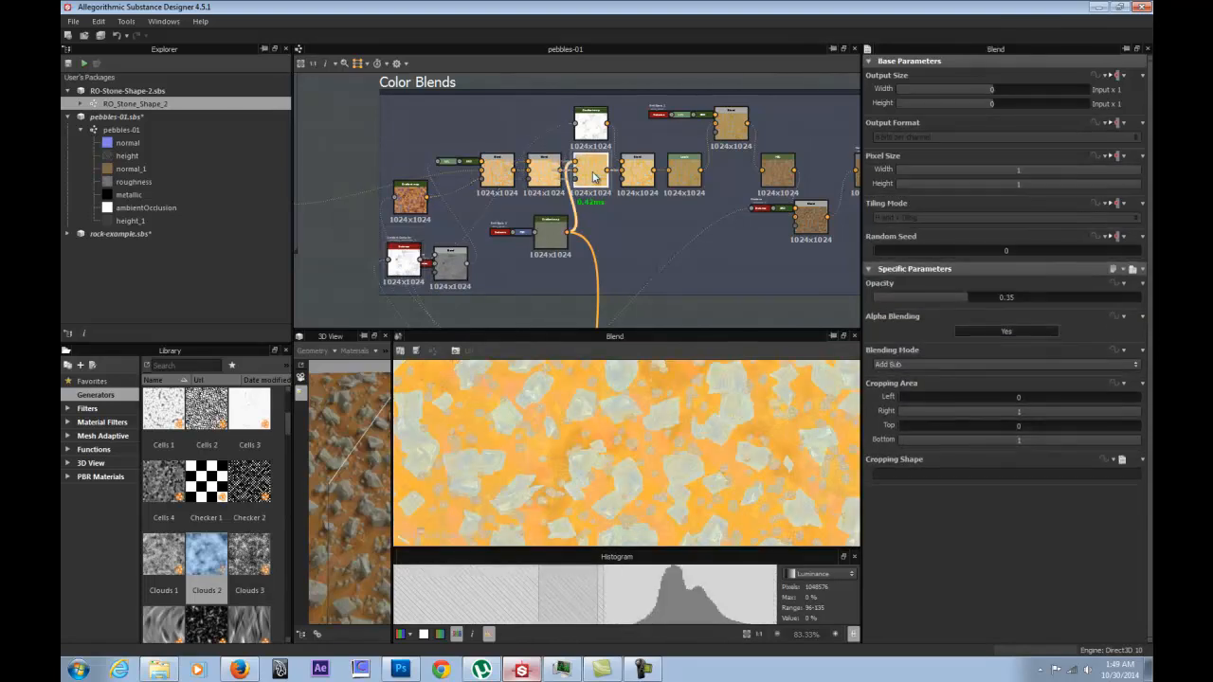
click(637, 174)
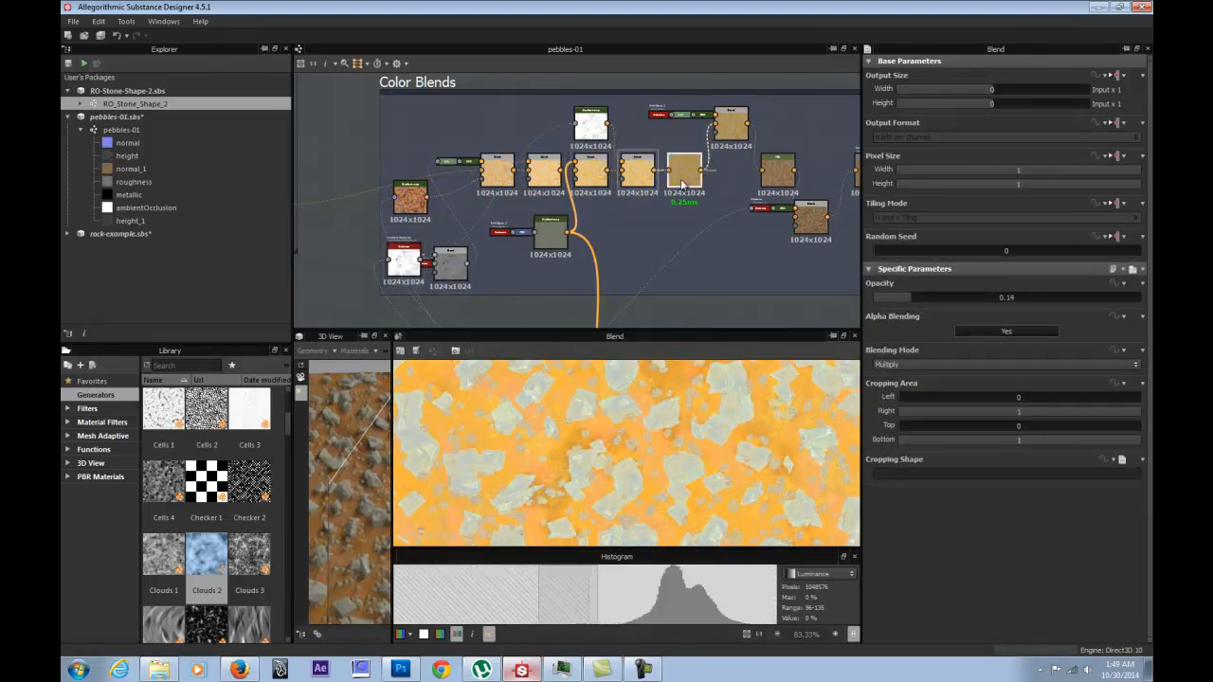
click(682, 176)
middle_drag(680, 210, 485, 210)
click(616, 218)
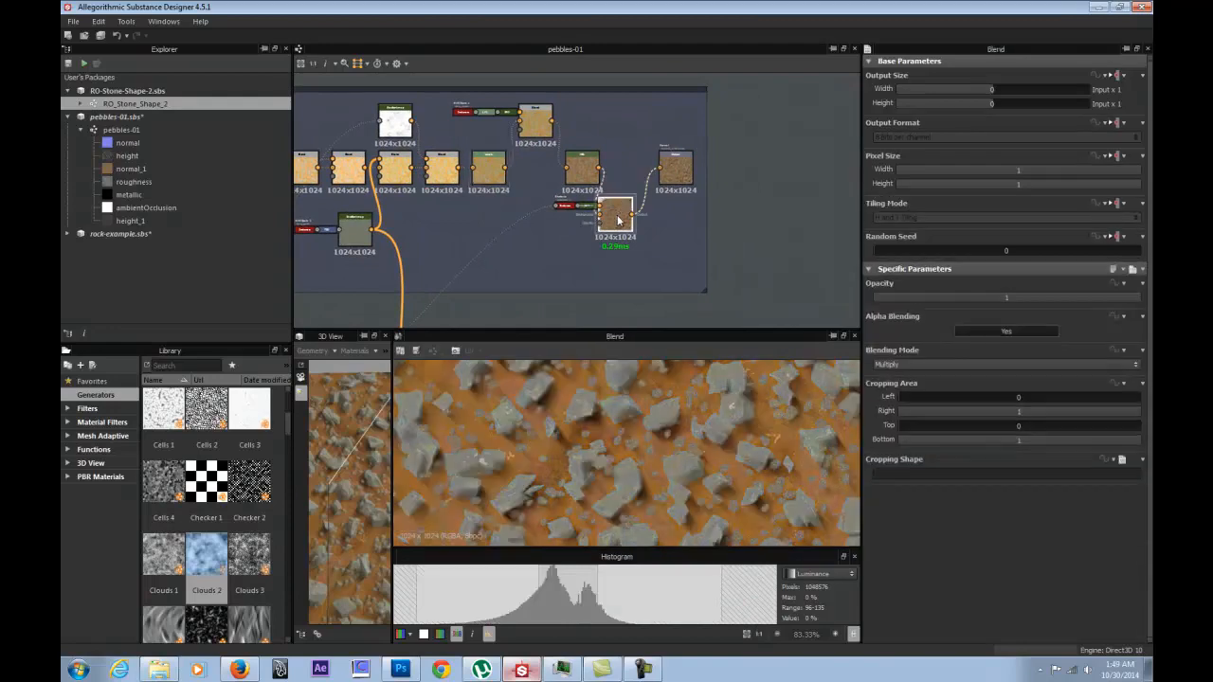
click(679, 170)
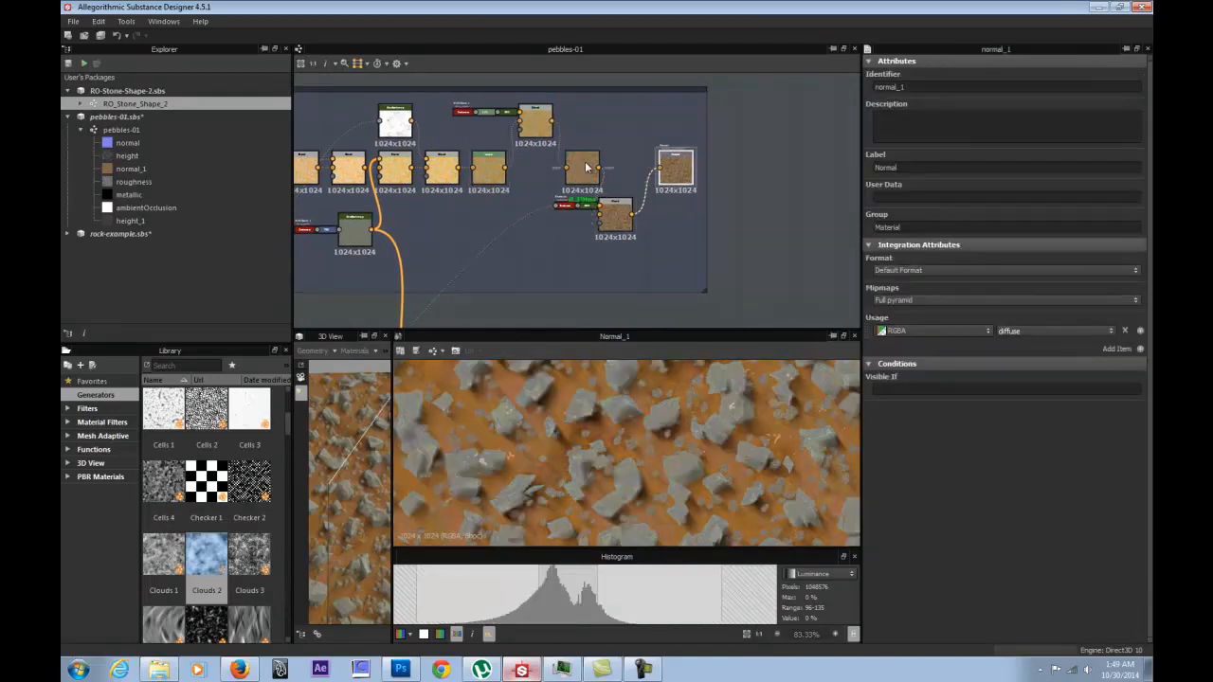
click(585, 168)
click(616, 220)
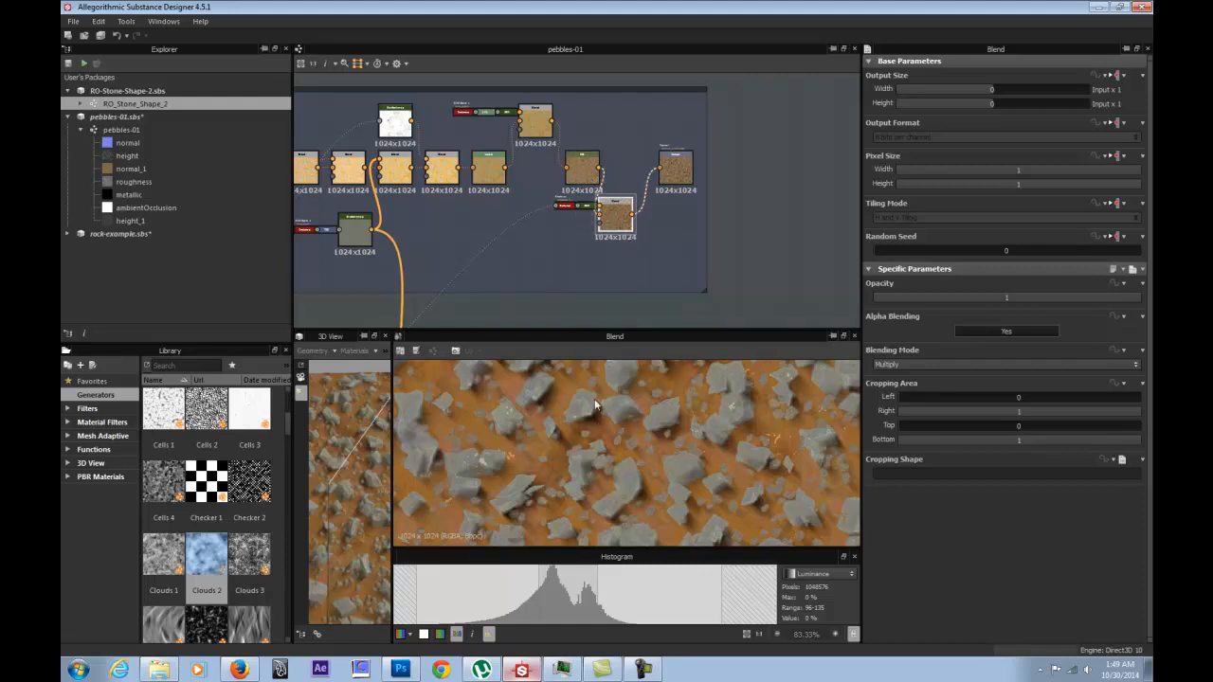
Connect the HSL node directly to the normal_1 output, bypassing the final Multiply Blend, and widen the 3D view.
click(672, 175)
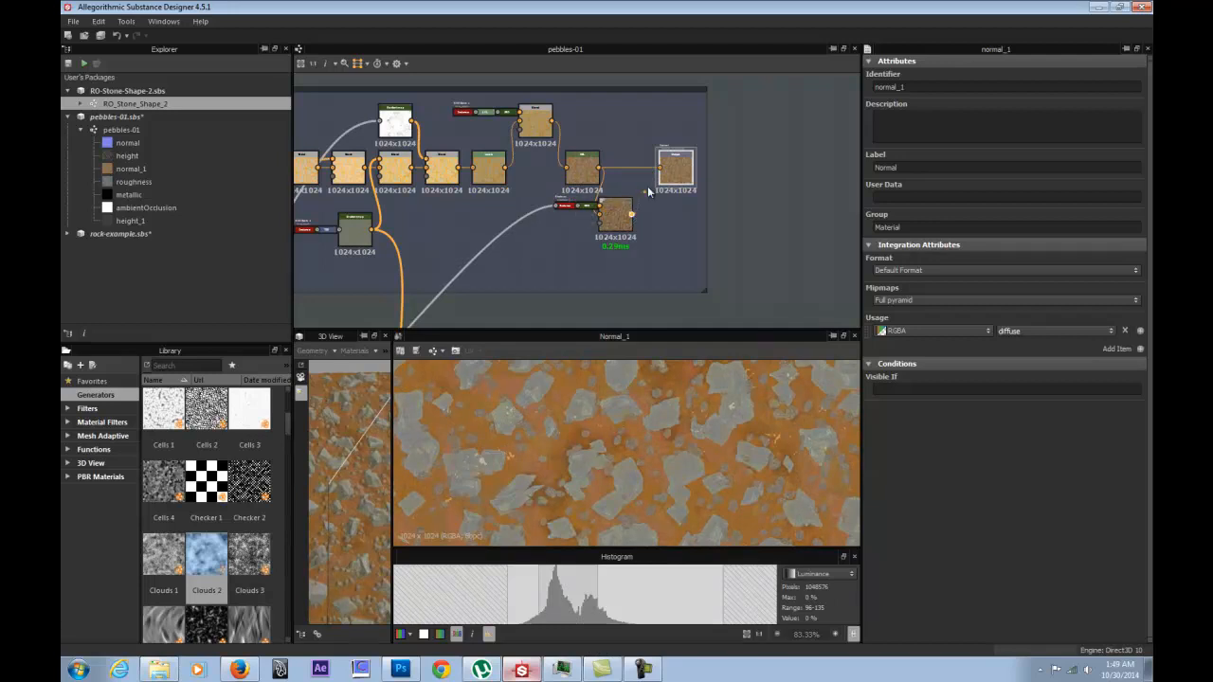
drag(660, 171, 660, 169)
drag(395, 398, 650, 406)
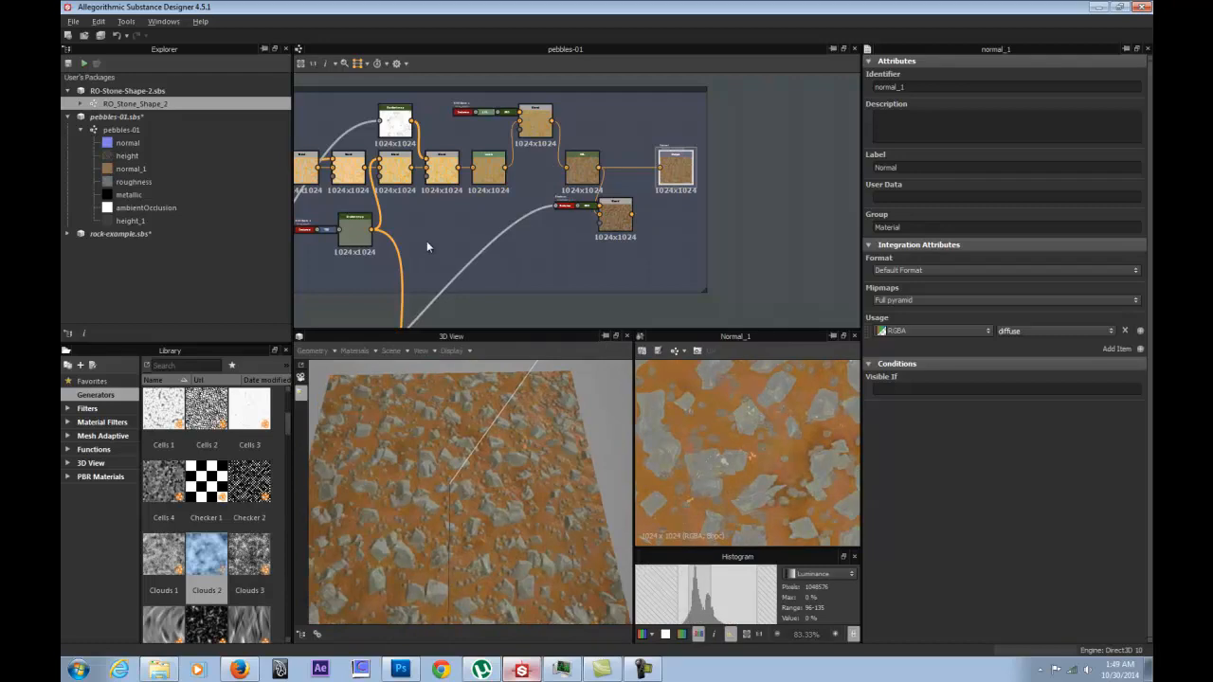
Position the standalone RO Stone Shape 2 node beside the stone gen and splatter frame and display its output.
middle_drag(426, 243, 756, 152)
scroll(588, 213, down, 3)
middle_drag(509, 205, 691, 168)
scroll(522, 208, up, 3)
drag(592, 165, 520, 206)
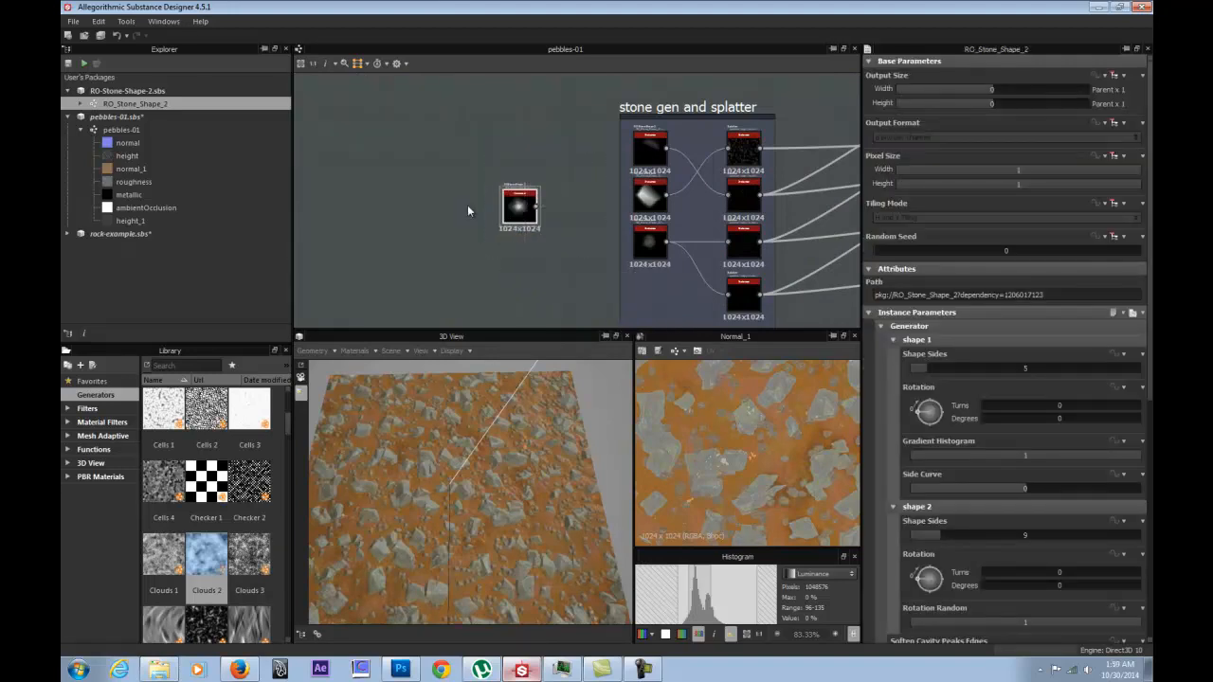
double_click(519, 206)
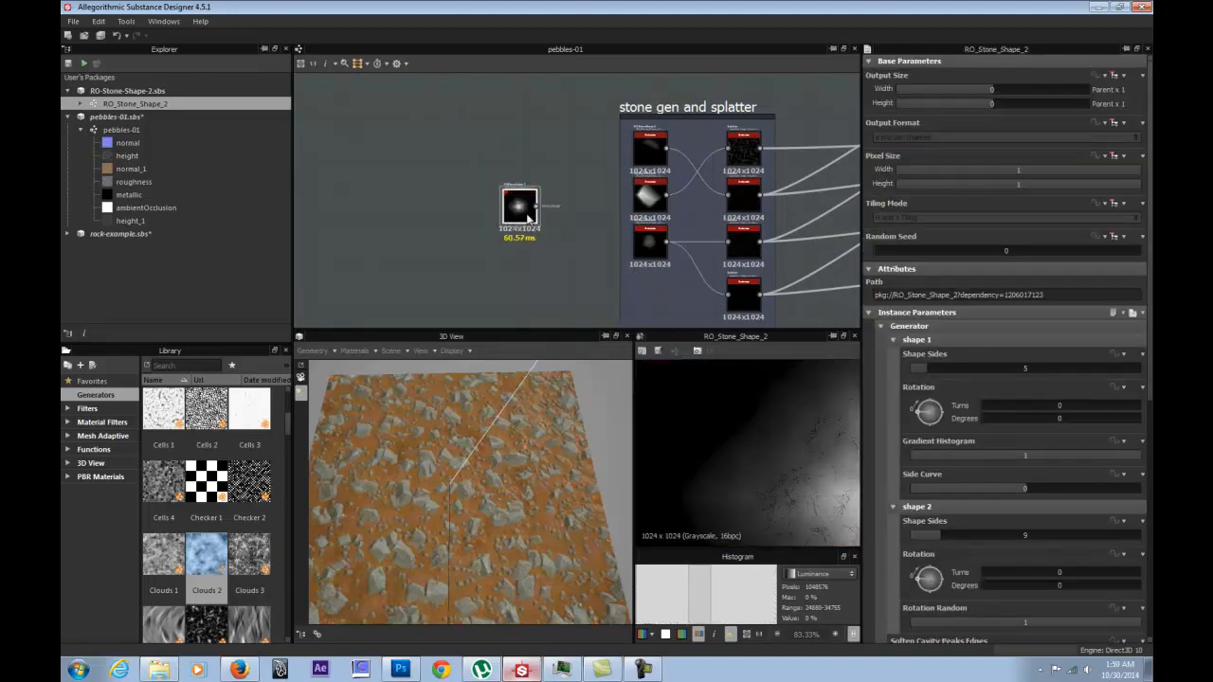
scroll(528, 216, up, 3)
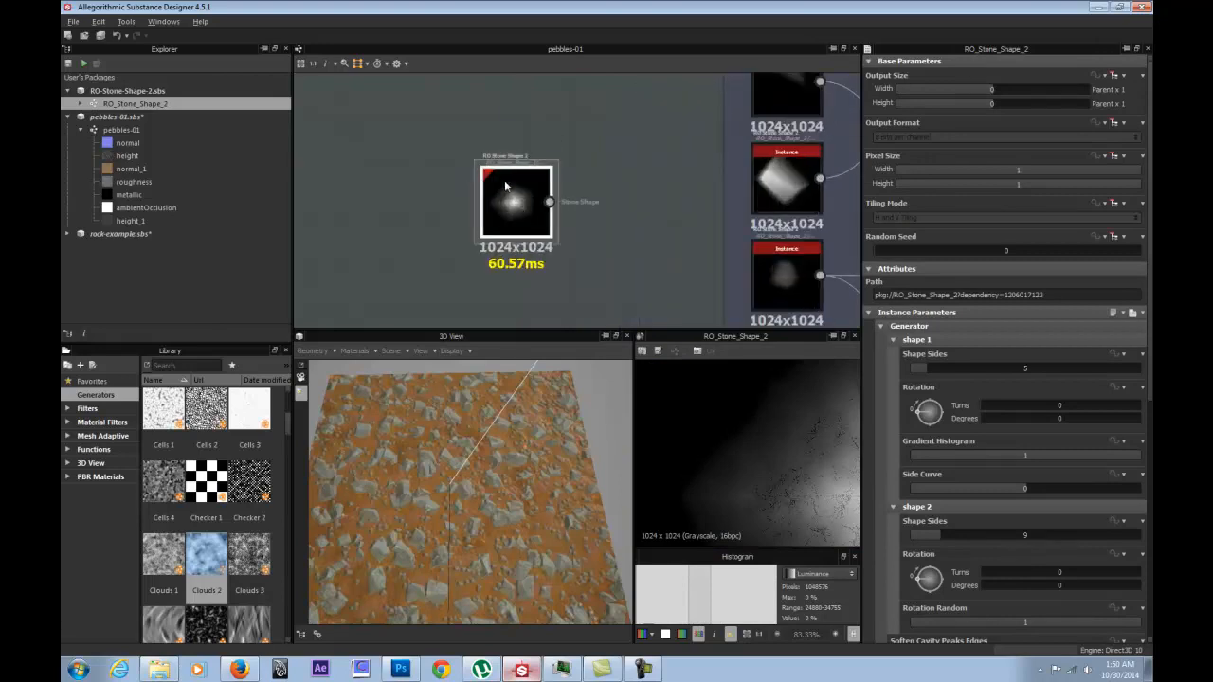
middle_drag(505, 186, 528, 227)
drag(532, 244, 501, 220)
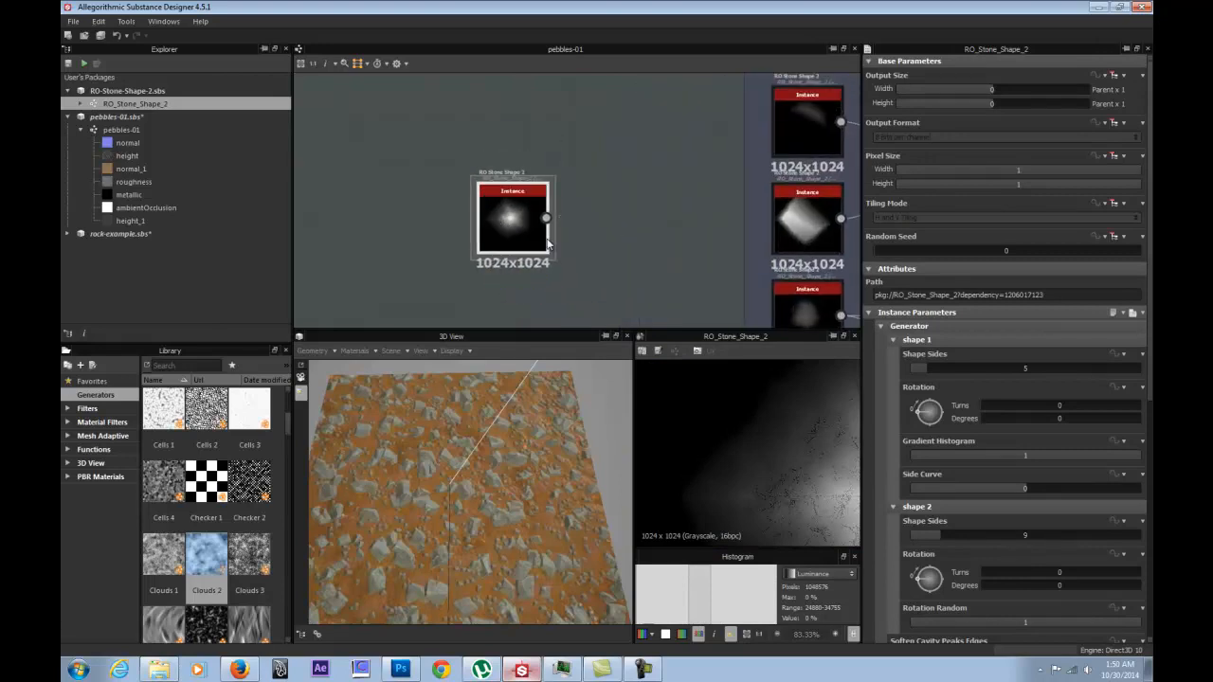
Open the RO_Stone_Shape_2 graph from its package and enlarge the graph view vertically.
double_click(134, 105)
right_click(136, 106)
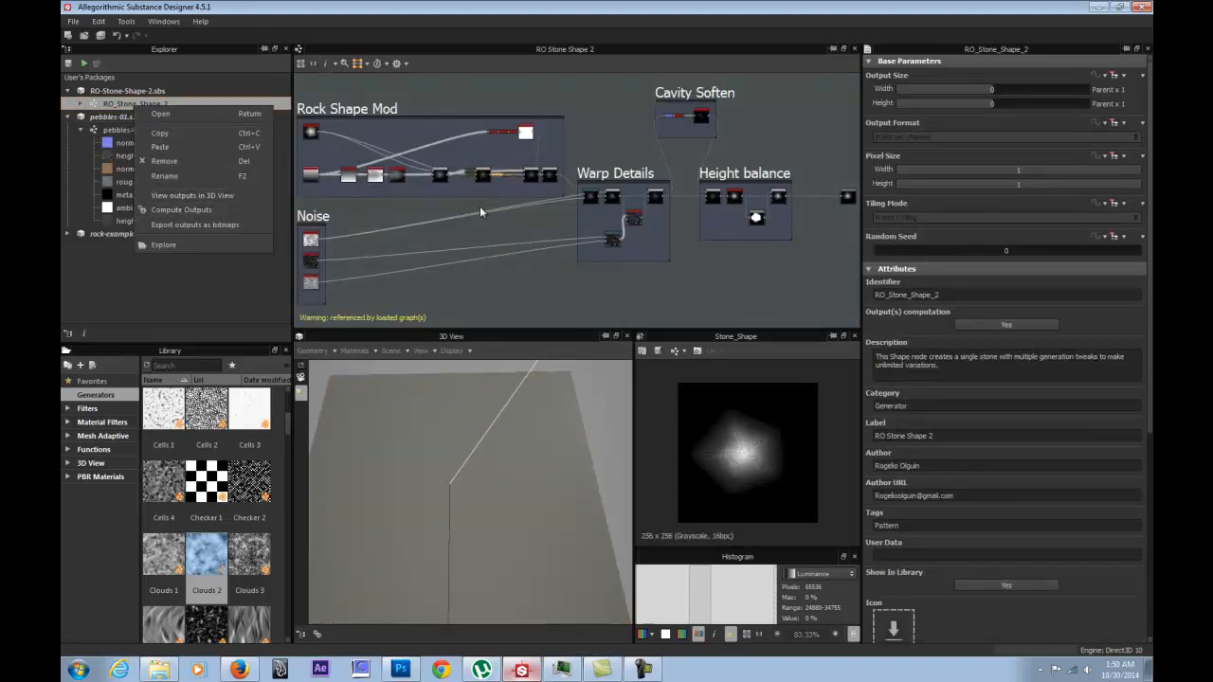
click(482, 243)
middle_drag(402, 235, 480, 212)
scroll(460, 215, down, 1)
drag(495, 329, 505, 475)
Survey the stone graph from the Rock Shape Mod frame through Height balance to the Stone_Shape output node.
scroll(479, 339, up, 3)
middle_drag(410, 209, 544, 376)
middle_drag(434, 252, 481, 286)
scroll(487, 288, up, 3)
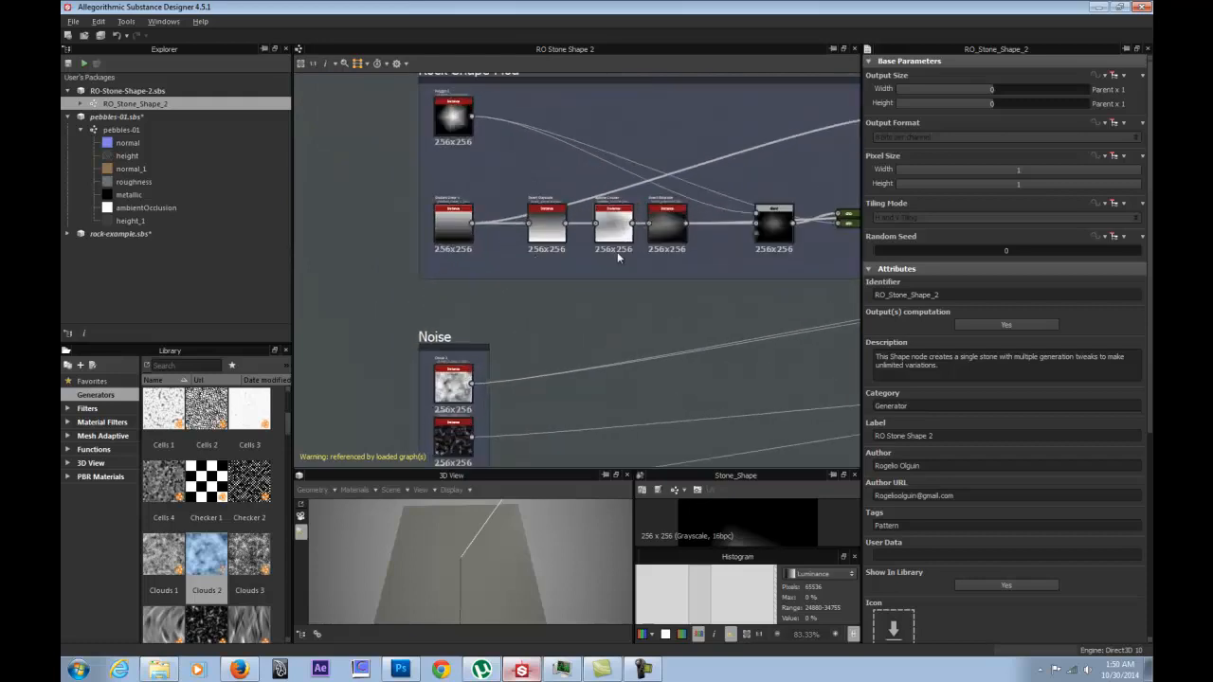
middle_drag(611, 253, 397, 267)
middle_drag(812, 272, 446, 179)
middle_drag(596, 190, 413, 281)
middle_drag(560, 259, 377, 233)
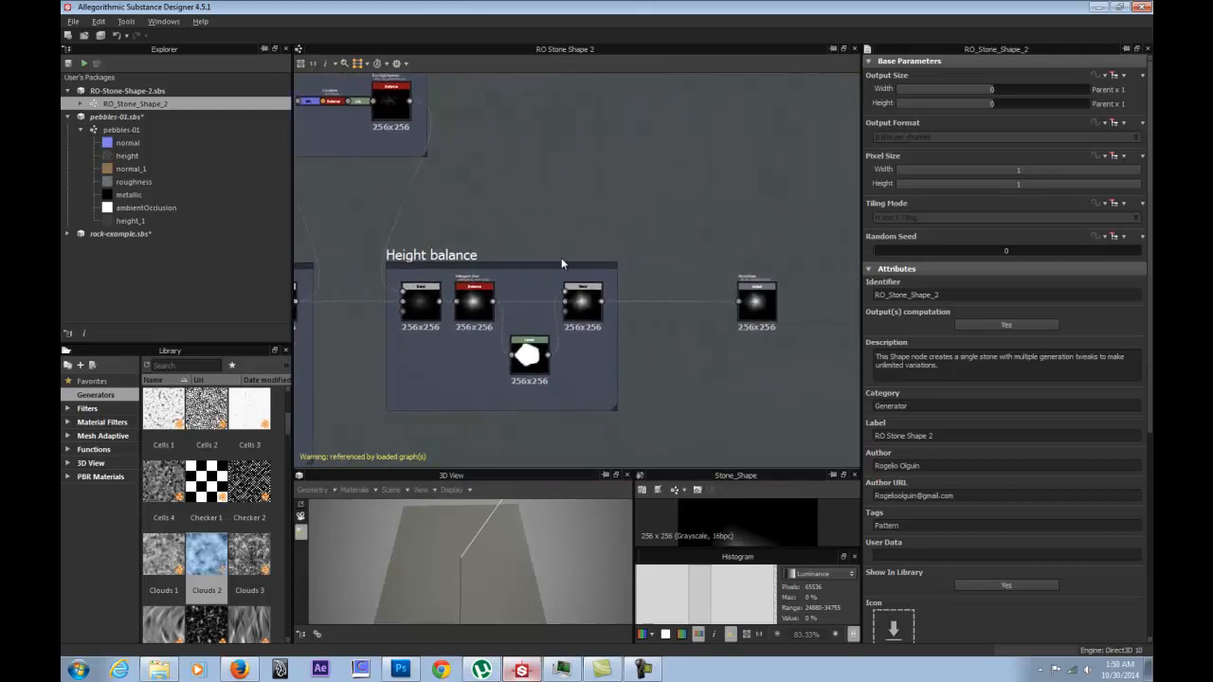
click(758, 300)
Widen the graph view and display the Polygon 2 and Gradient Linear 1 nodes that start the Rock Shape Mod frame.
middle_drag(445, 203, 850, 215)
middle_drag(545, 194, 908, 208)
middle_drag(481, 233, 875, 229)
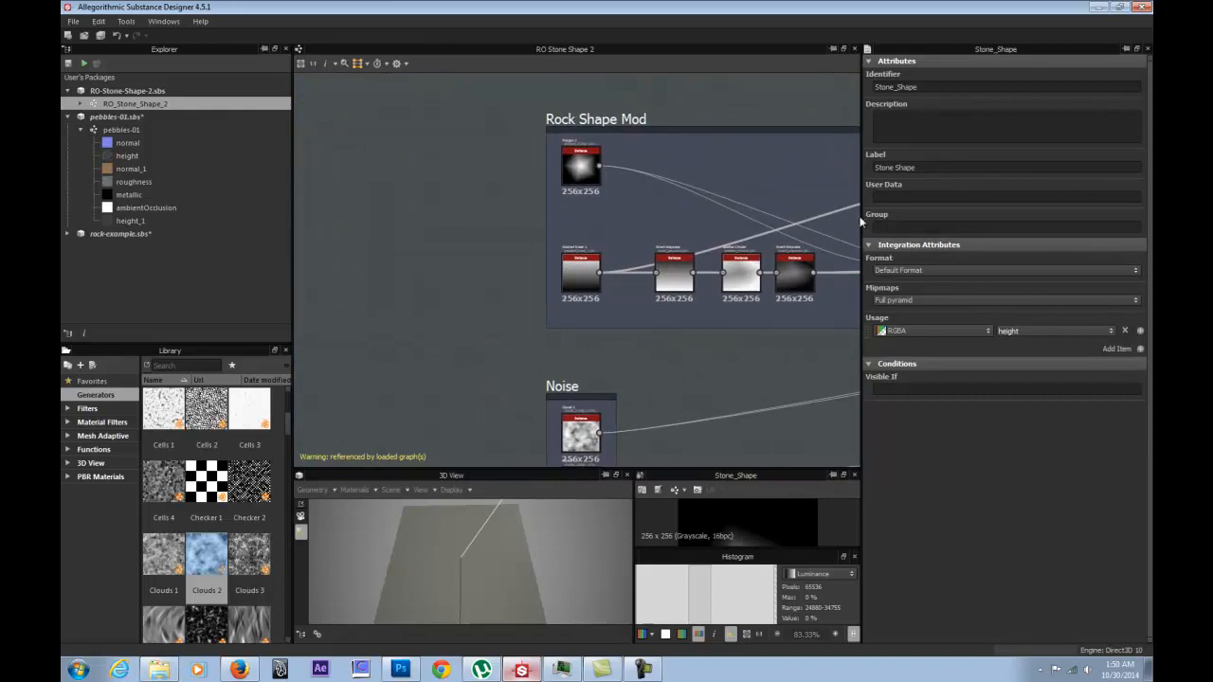
drag(860, 215, 993, 215)
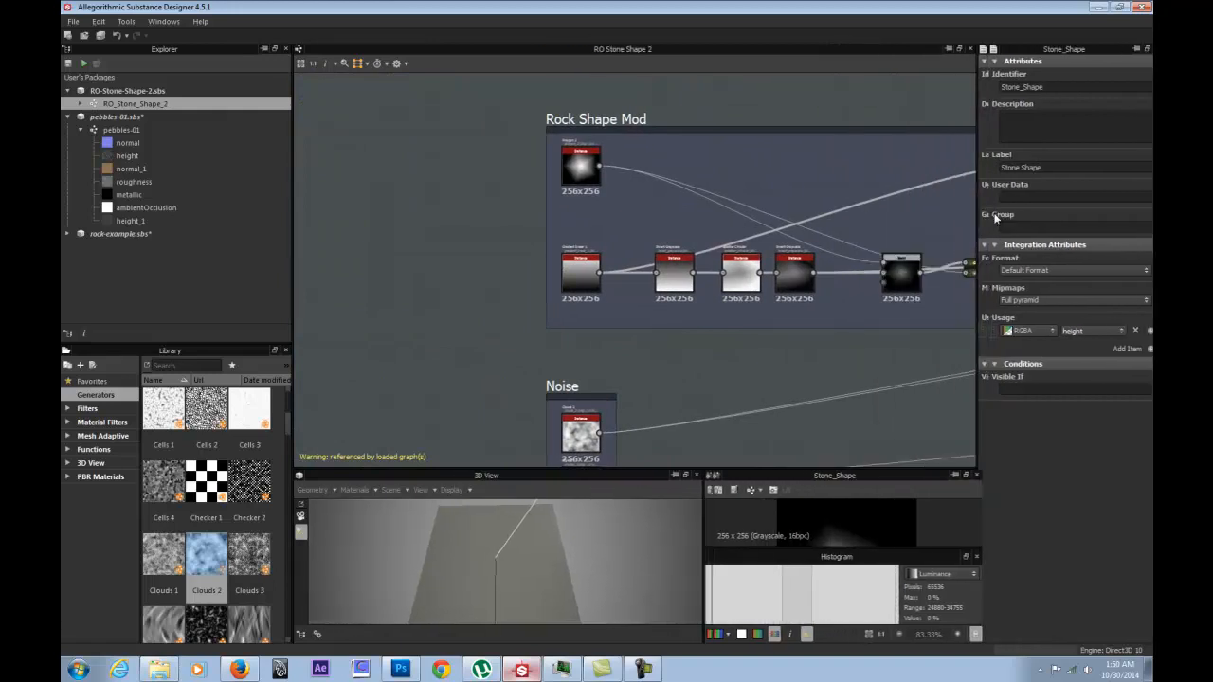
scroll(597, 206, up, 2)
middle_drag(579, 142, 585, 206)
double_click(585, 206)
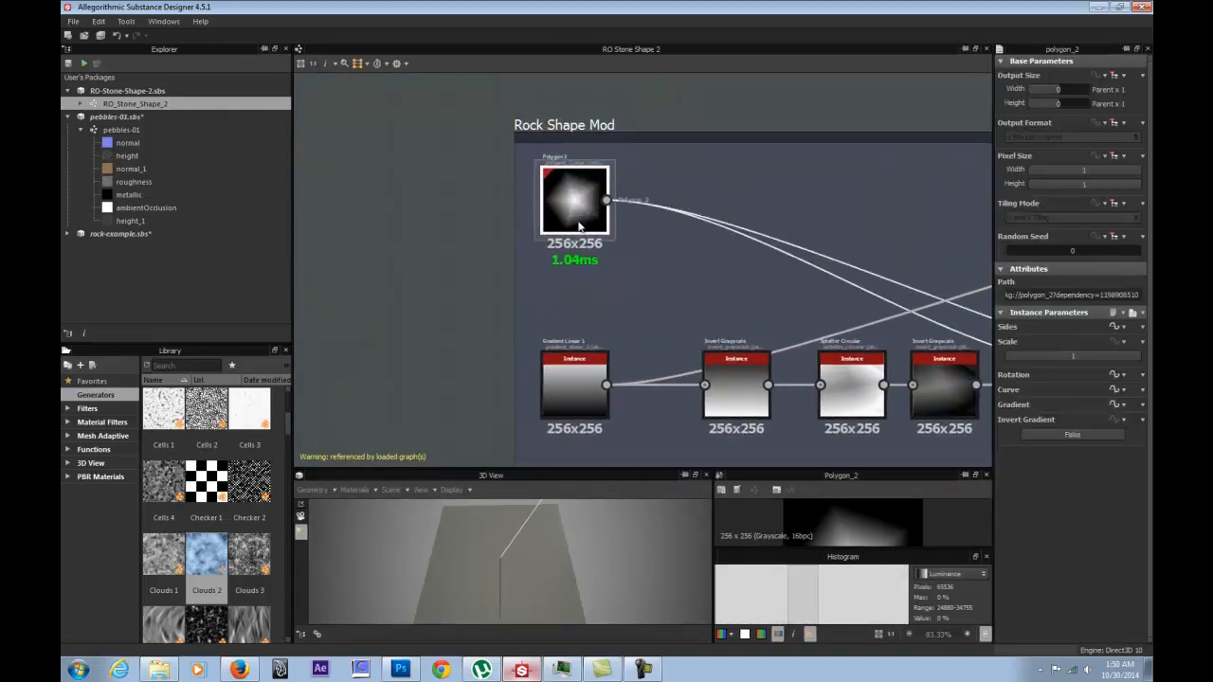
middle_drag(527, 369, 522, 254)
double_click(558, 271)
Display the Clouds 2, Crystal 1 and Clouds 1 generators in the Noise frame one by one.
middle_drag(508, 342, 521, 97)
double_click(571, 299)
middle_drag(494, 342, 440, 220)
double_click(559, 285)
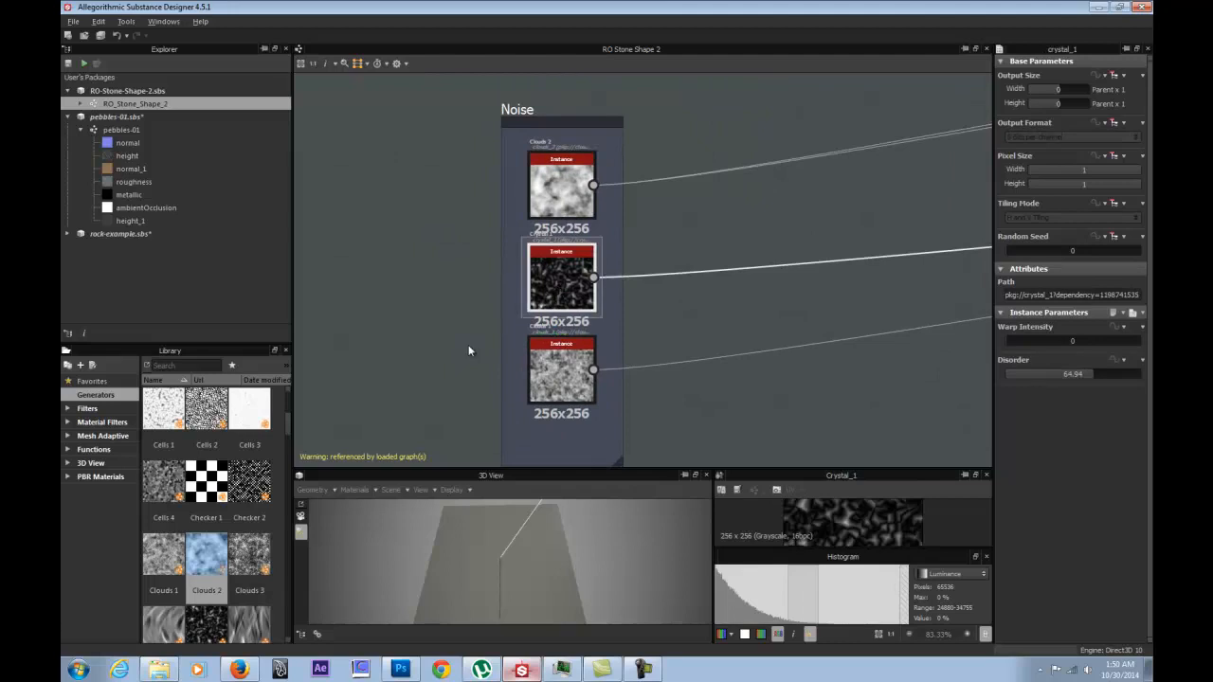
middle_drag(468, 346, 461, 252)
scroll(459, 245, up, 2)
double_click(592, 296)
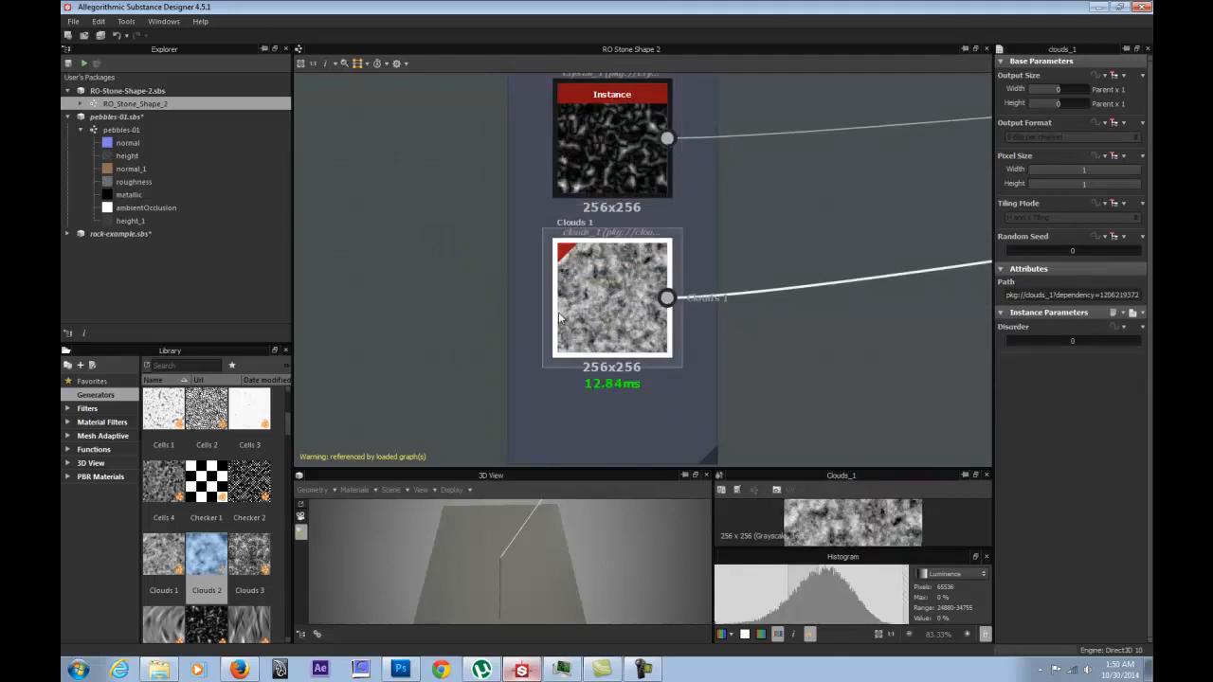
Compare the Polygon 2 shape with the first Multiply Blend of the Rock Shape Mod frame in an enlarged 2D preview.
scroll(558, 311, down, 2)
middle_drag(547, 161, 472, 313)
scroll(473, 313, down, 3)
middle_drag(513, 183, 540, 292)
click(520, 204)
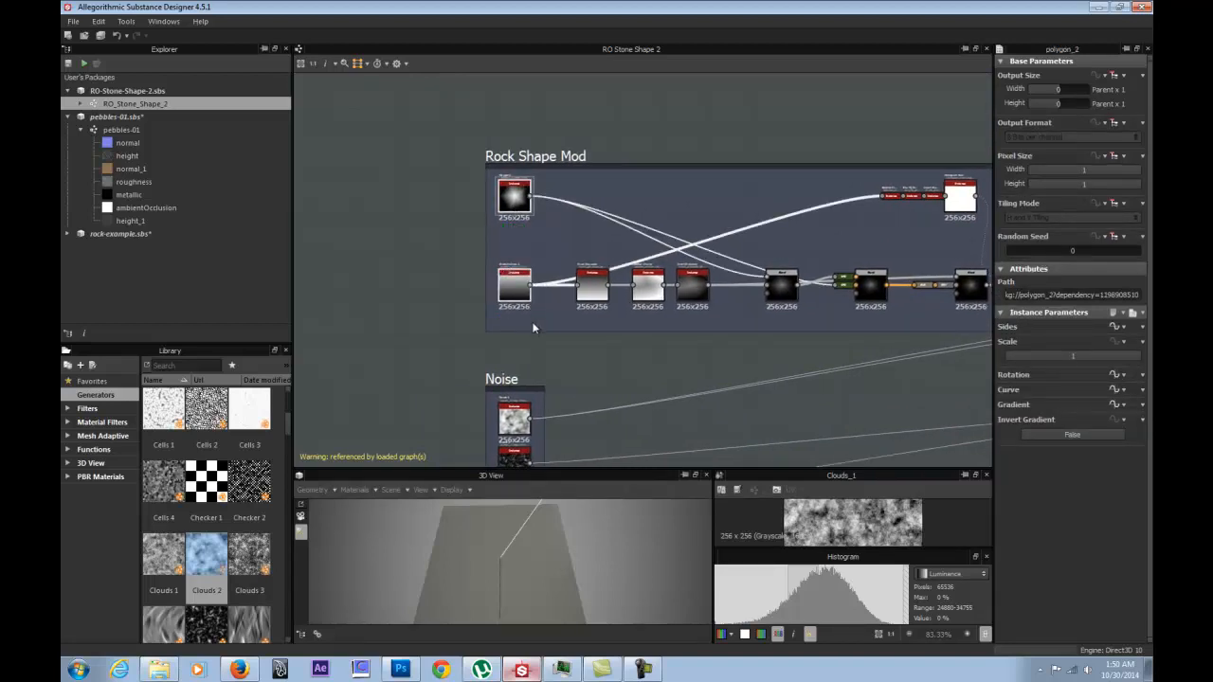
middle_drag(640, 367, 518, 378)
scroll(501, 363, up, 2)
middle_drag(406, 375, 416, 441)
double_click(367, 213)
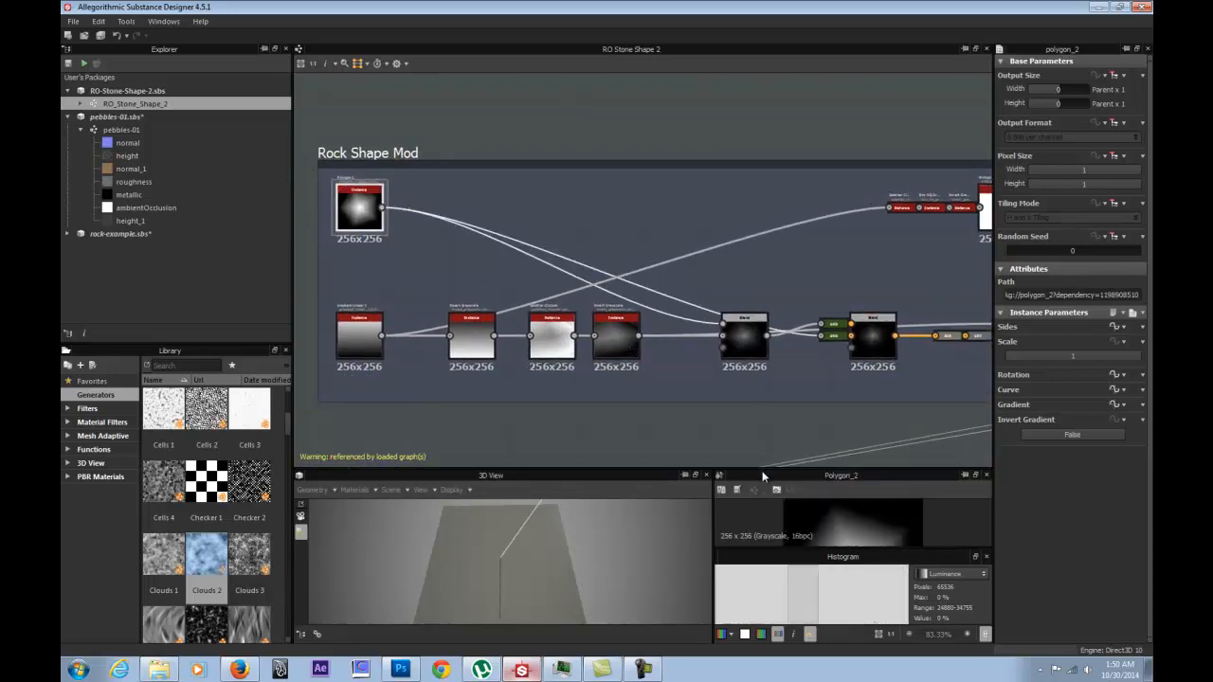
drag(759, 469, 765, 401)
double_click(740, 343)
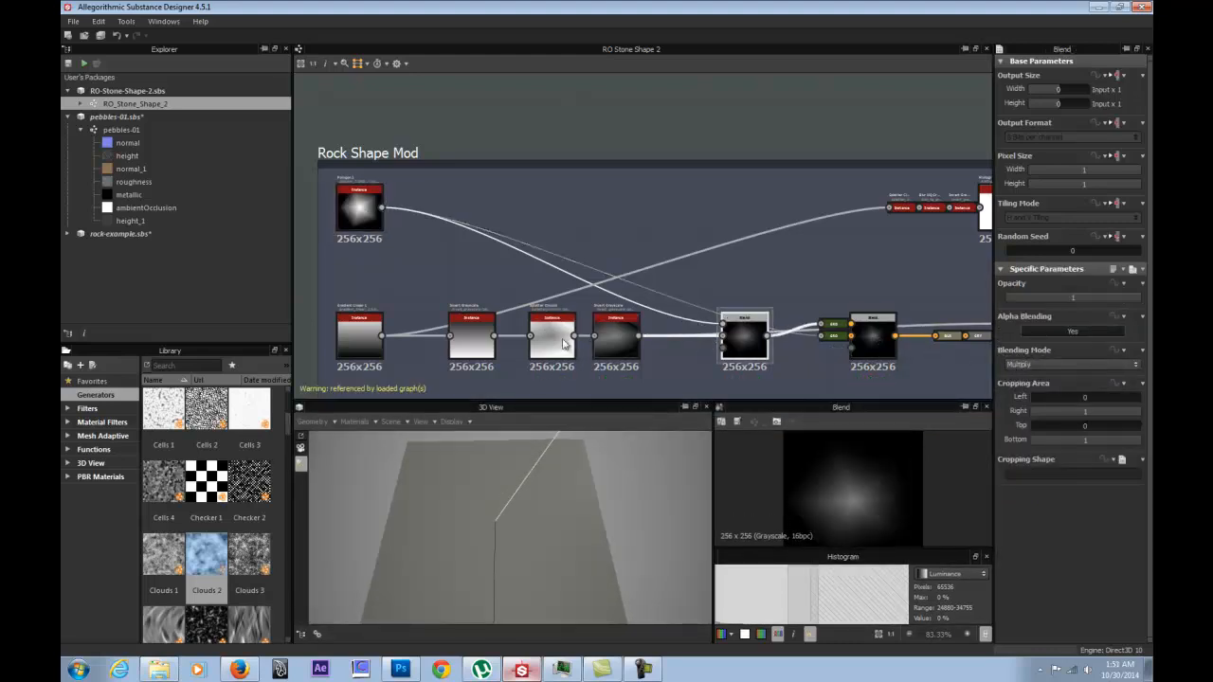
Examine Gradient Linear 1, the Splatter Circular node with its instance parameters, and the Invert Grayscale node that follows it.
double_click(361, 336)
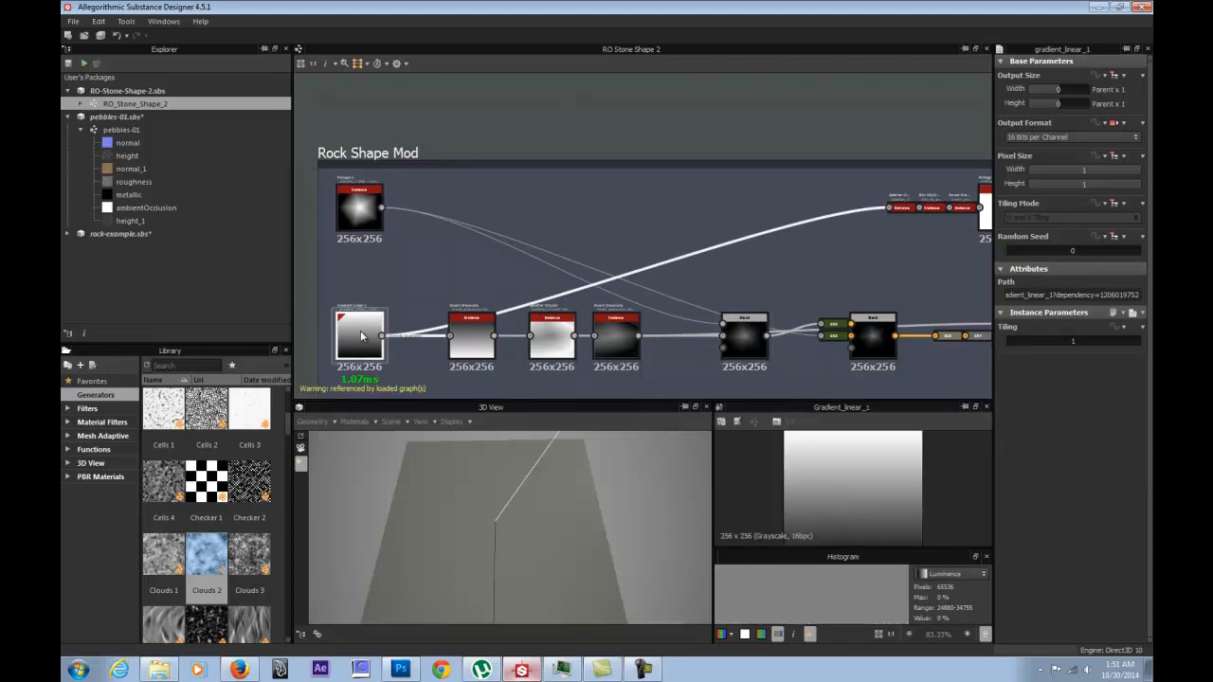
scroll(451, 329, up, 2)
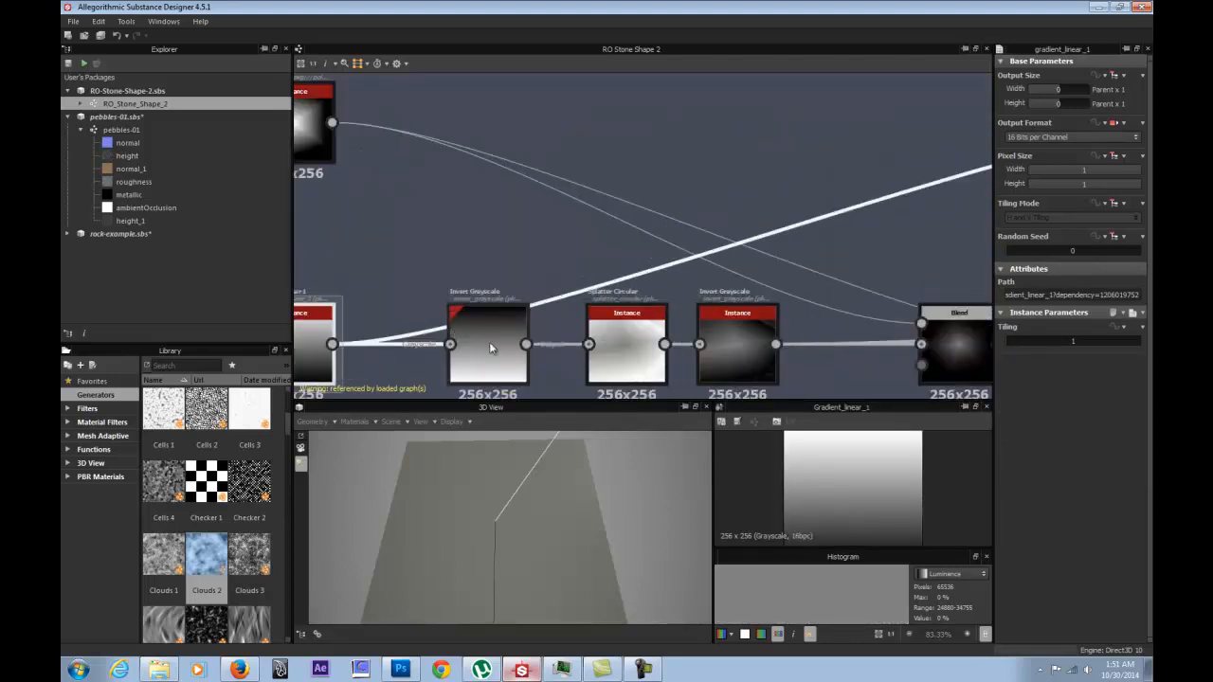
double_click(636, 332)
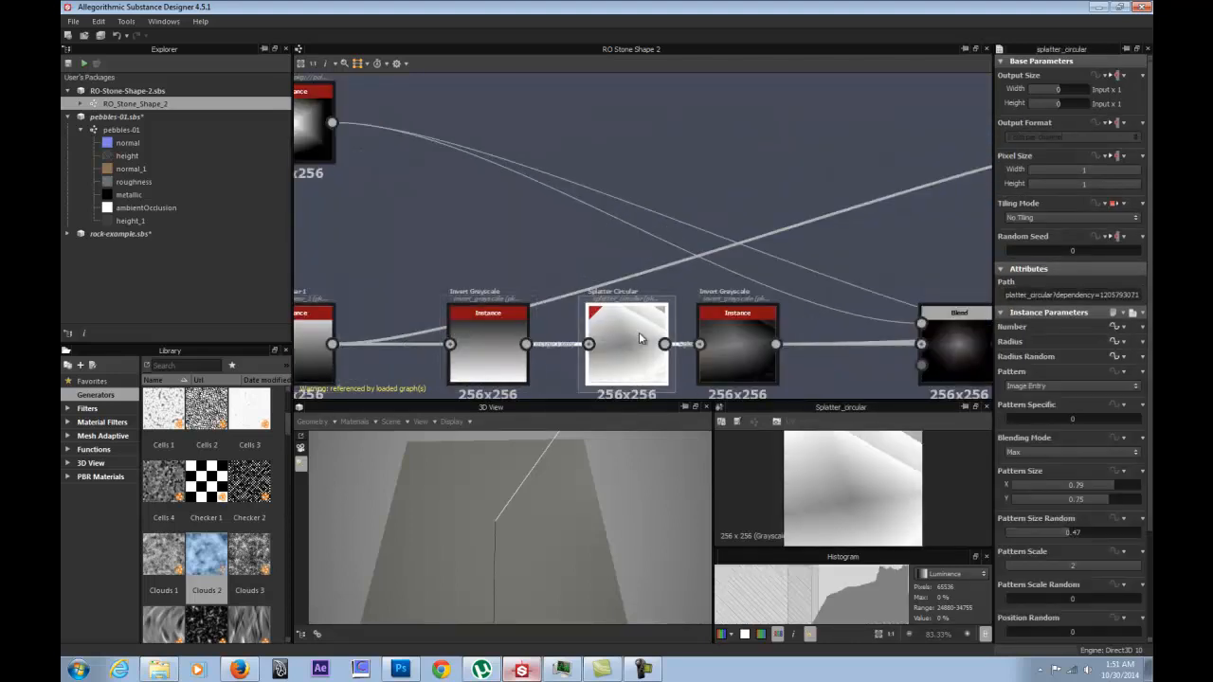
scroll(852, 477, up, 2)
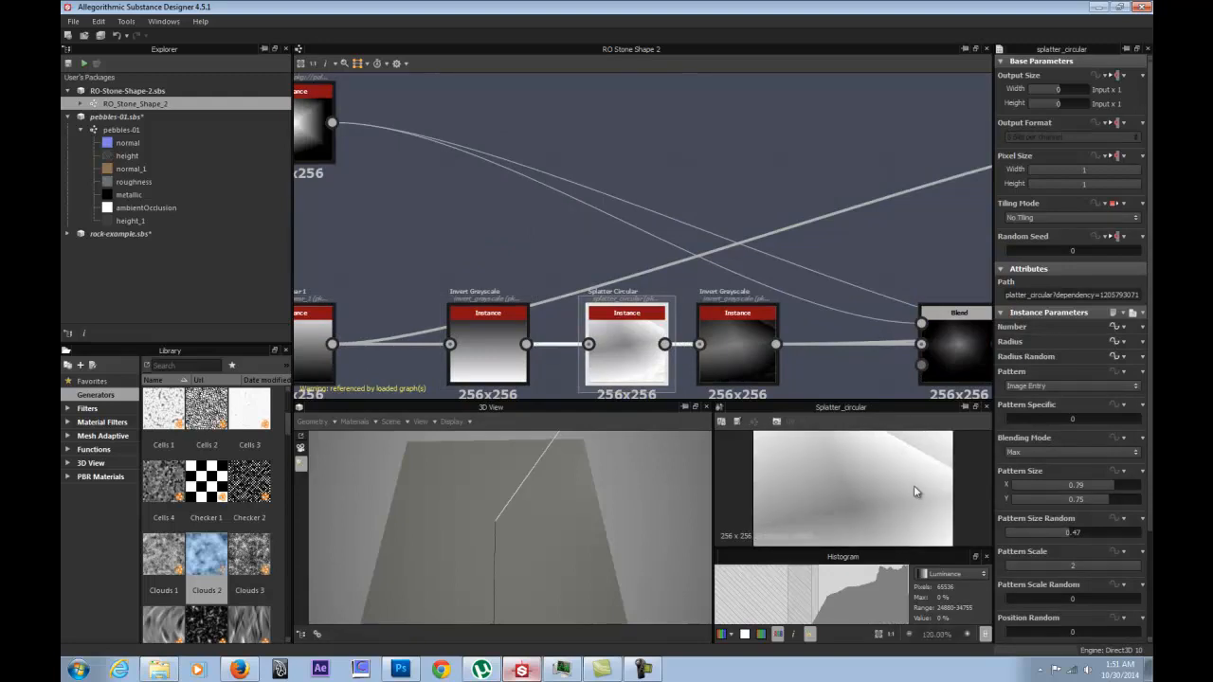
scroll(1034, 471, down, 3)
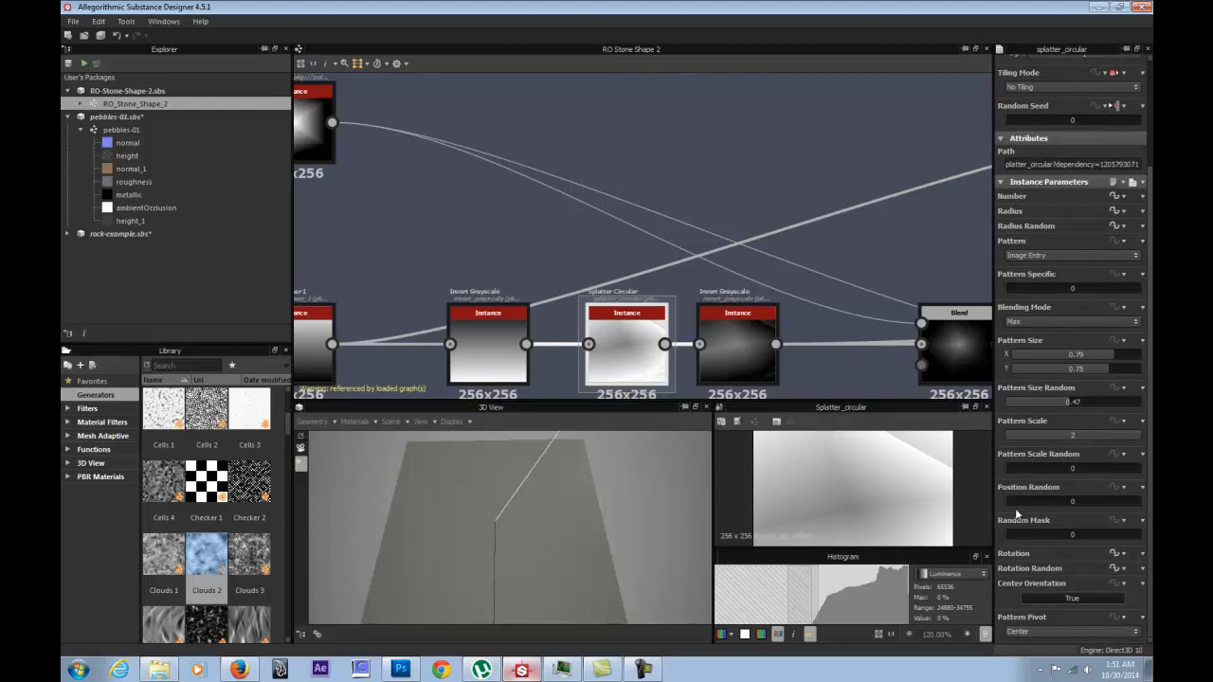
scroll(895, 486, down, 2)
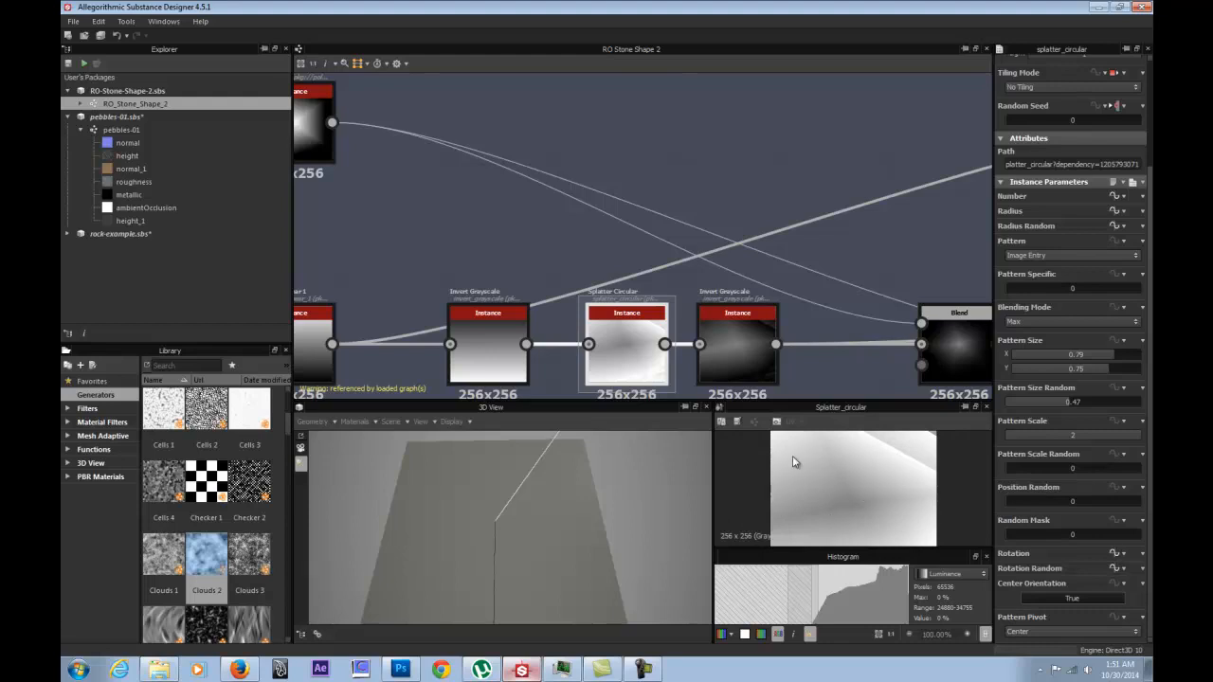
double_click(737, 339)
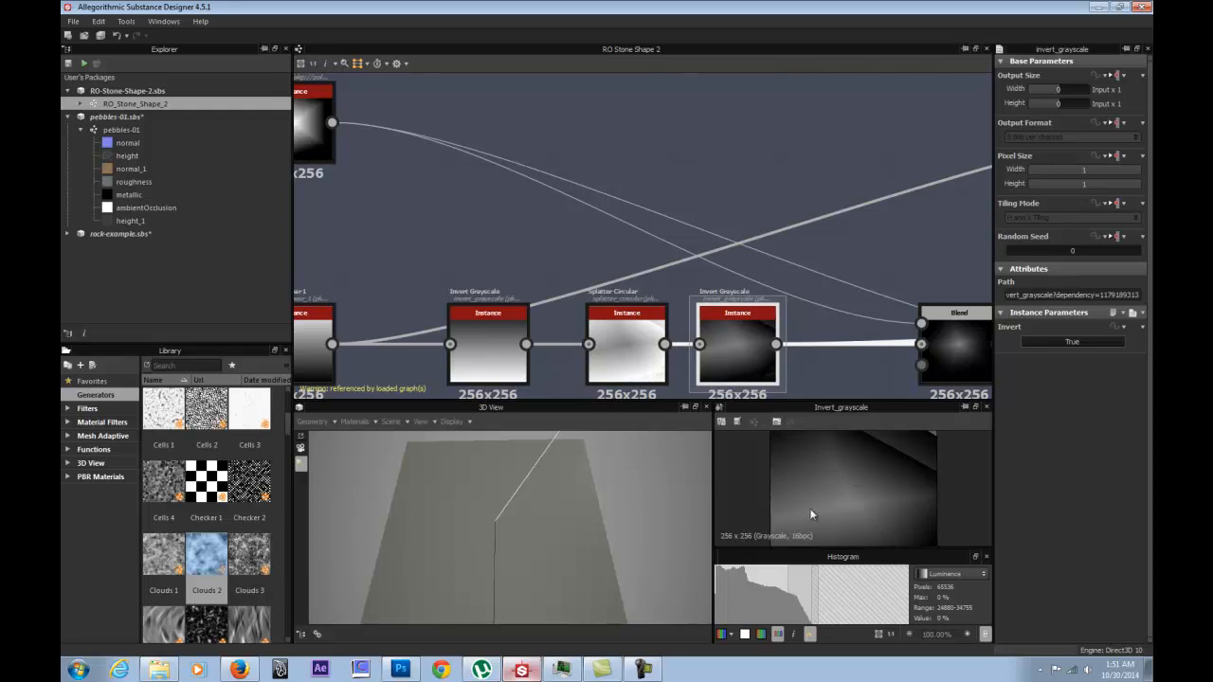
click(621, 343)
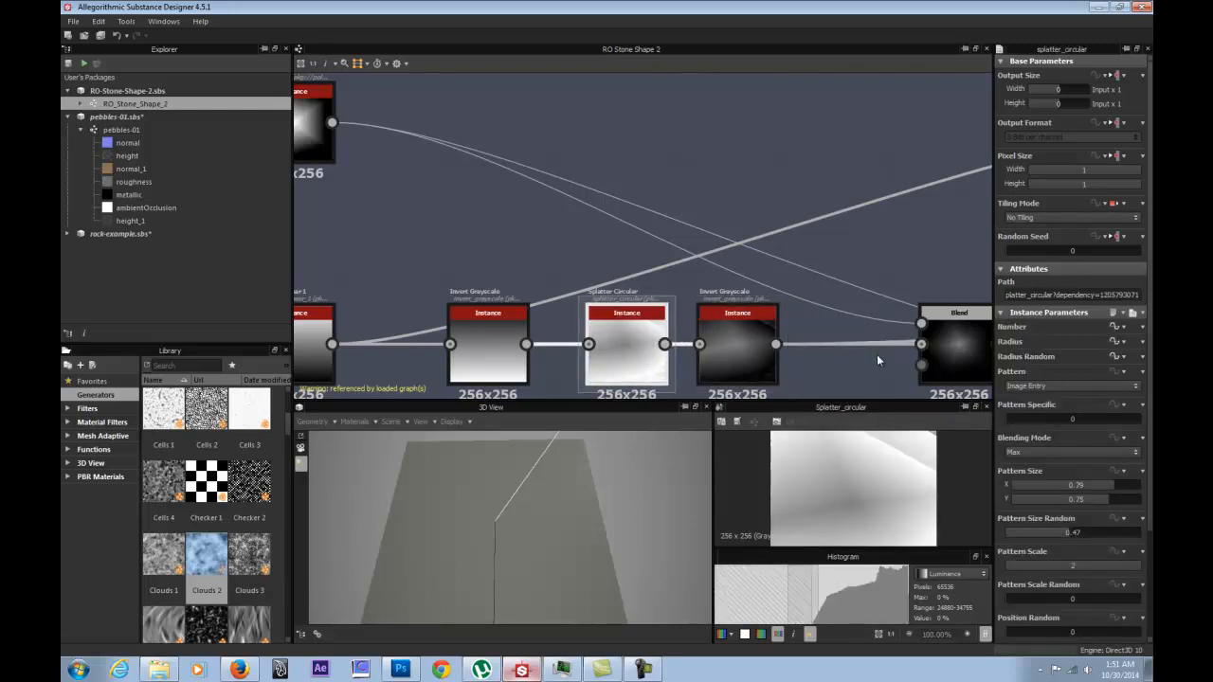
Compare the last Invert Grayscale node, the Polygon 2 shape and the Multiply Blend that combines them in the Rock Shape Mod frame.
click(749, 349)
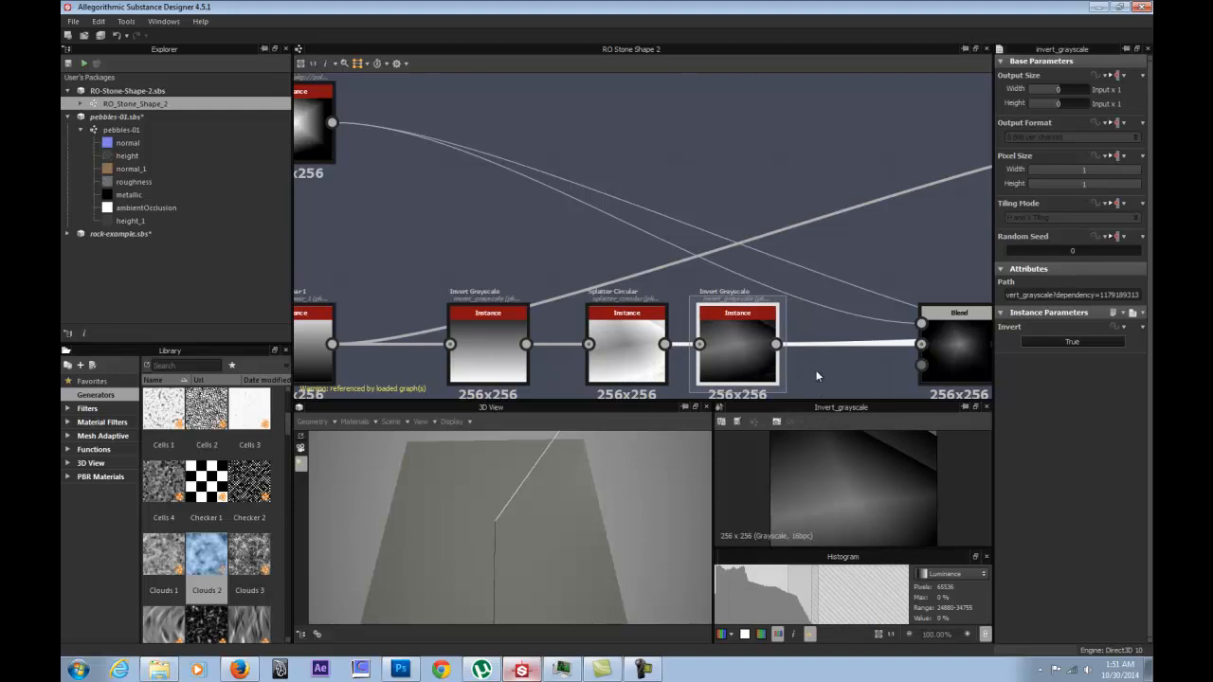
middle_drag(732, 193, 534, 136)
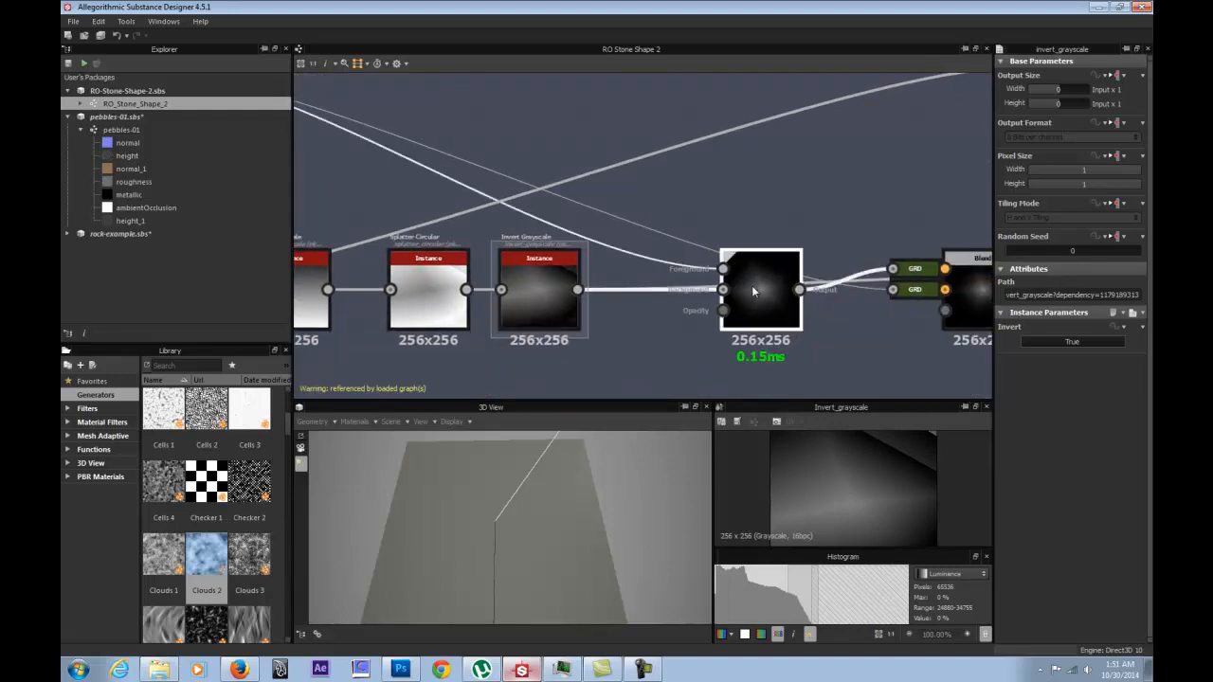
click(751, 285)
scroll(710, 275, down, 2)
middle_drag(567, 218, 621, 235)
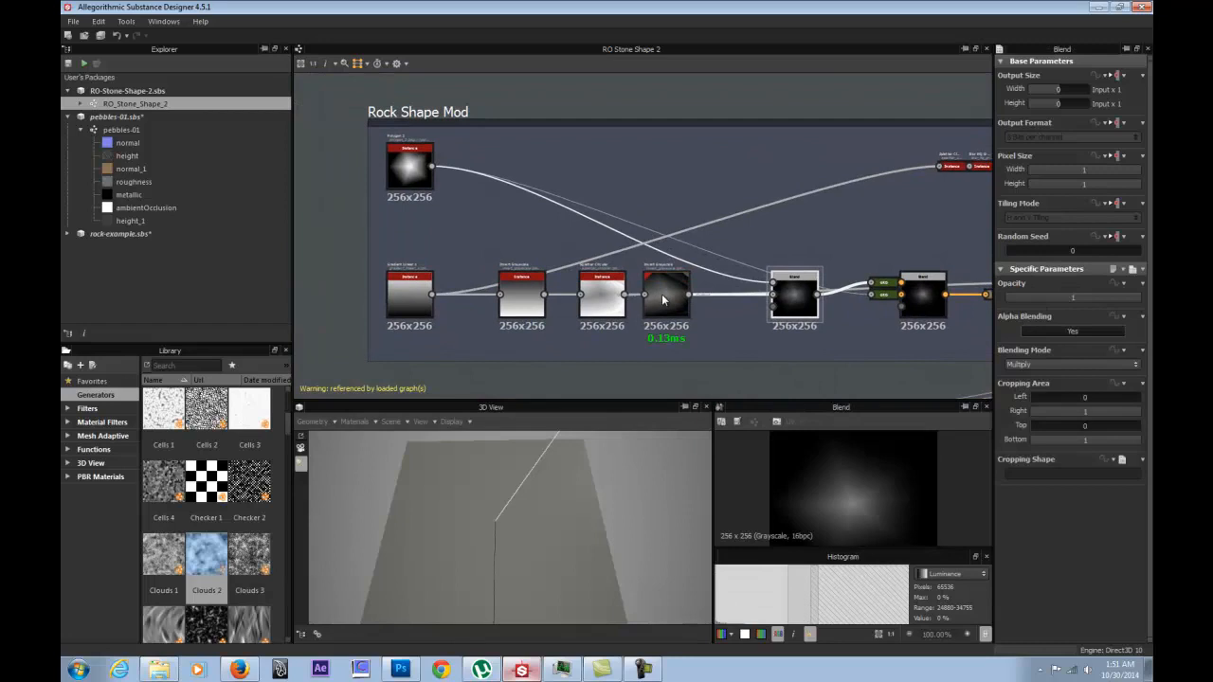
click(666, 292)
double_click(422, 175)
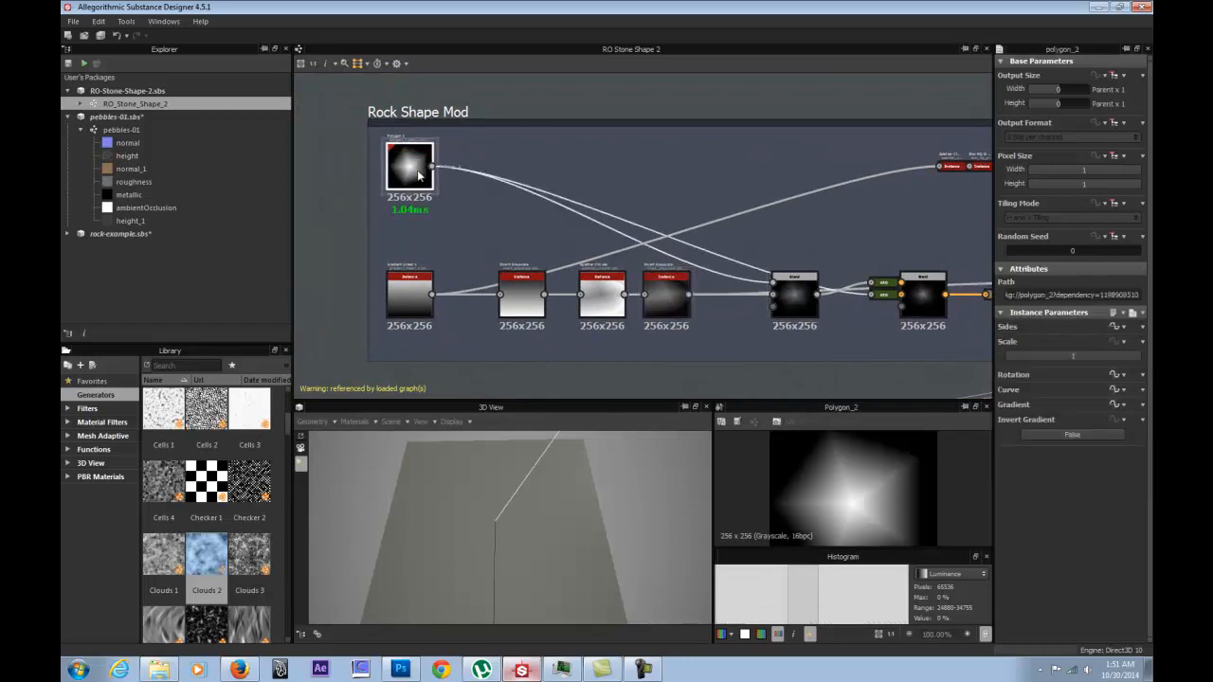
double_click(794, 294)
middle_drag(758, 247, 682, 236)
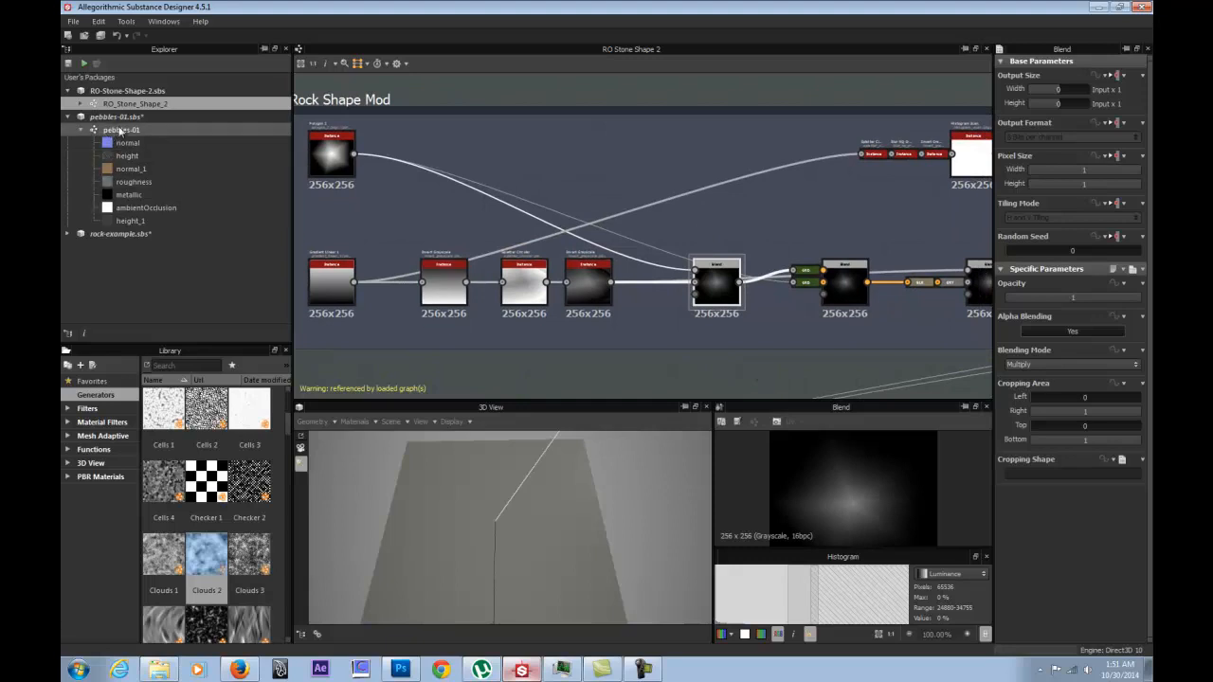
Open the pebbles-01 graph and show the RO Stone Shape 2 node's instance parameters in a widened parameter area.
click(123, 130)
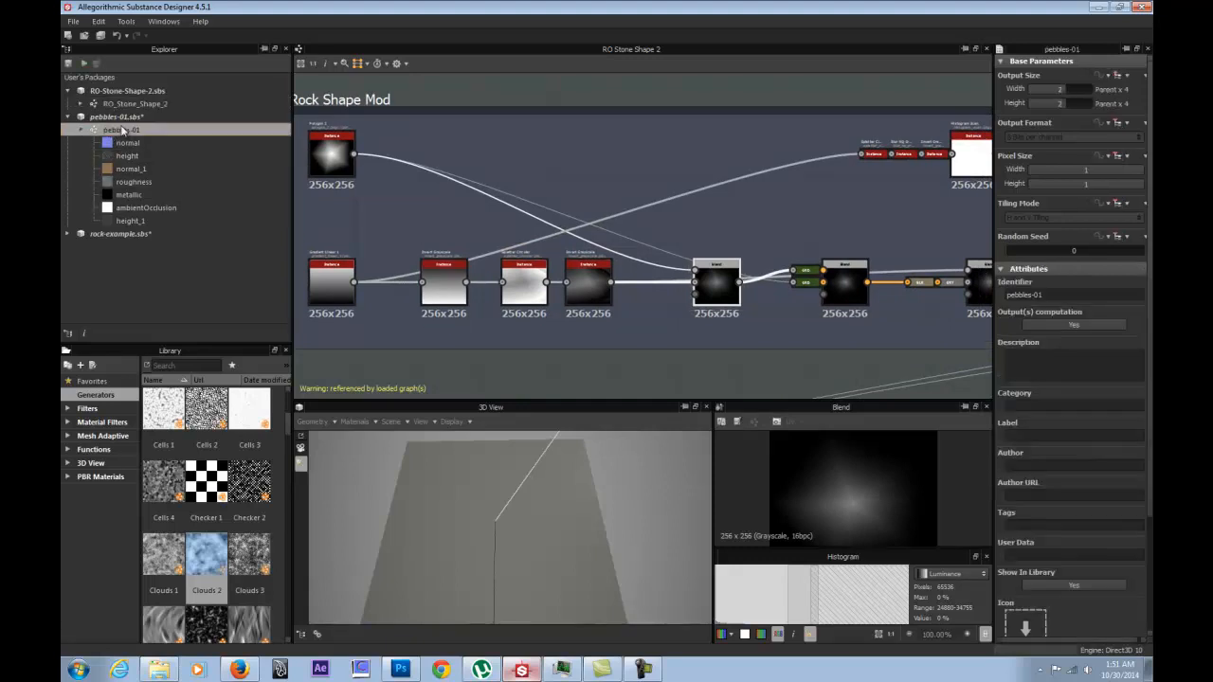
double_click(121, 130)
scroll(377, 181, down, 5)
middle_drag(460, 273, 730, 241)
scroll(595, 237, up, 5)
click(505, 142)
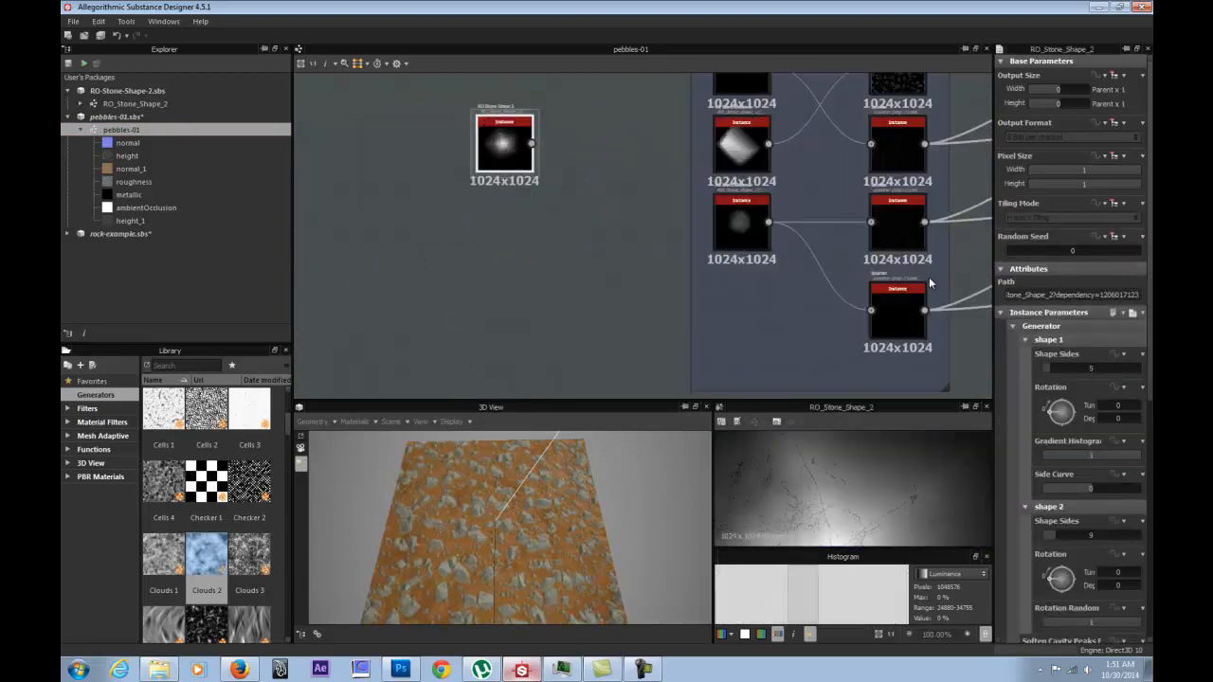
drag(991, 329, 782, 332)
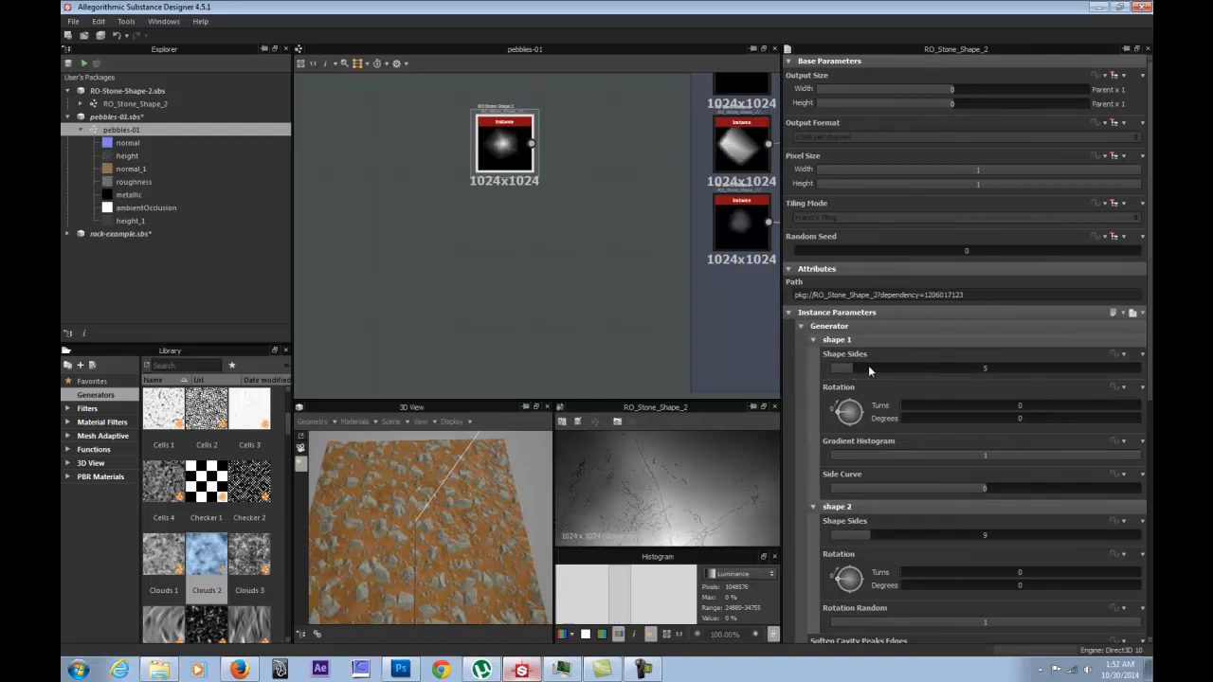
Return to the RO_Stone_Shape_2 graph, narrow the parameter area and display the first Multiply Blend of the Rock Shape Mod frame.
double_click(135, 104)
middle_drag(384, 180, 519, 193)
scroll(520, 223, up, 4)
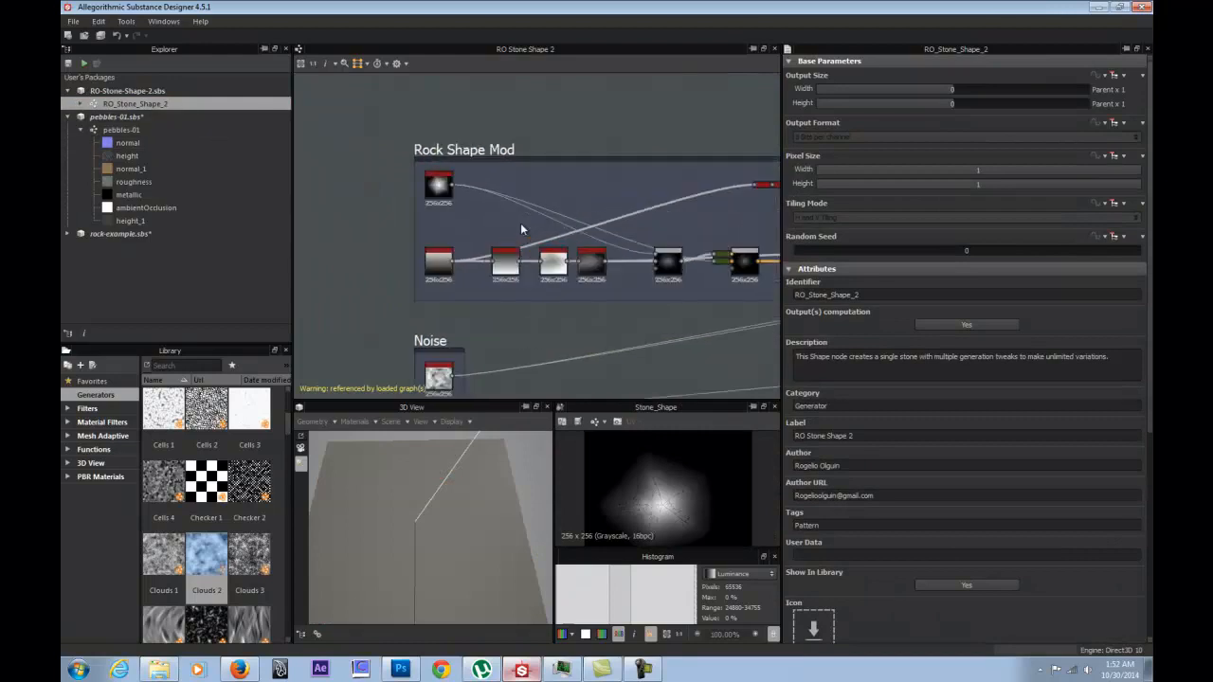
drag(786, 191, 1001, 182)
scroll(666, 282, up, 2)
click(666, 282)
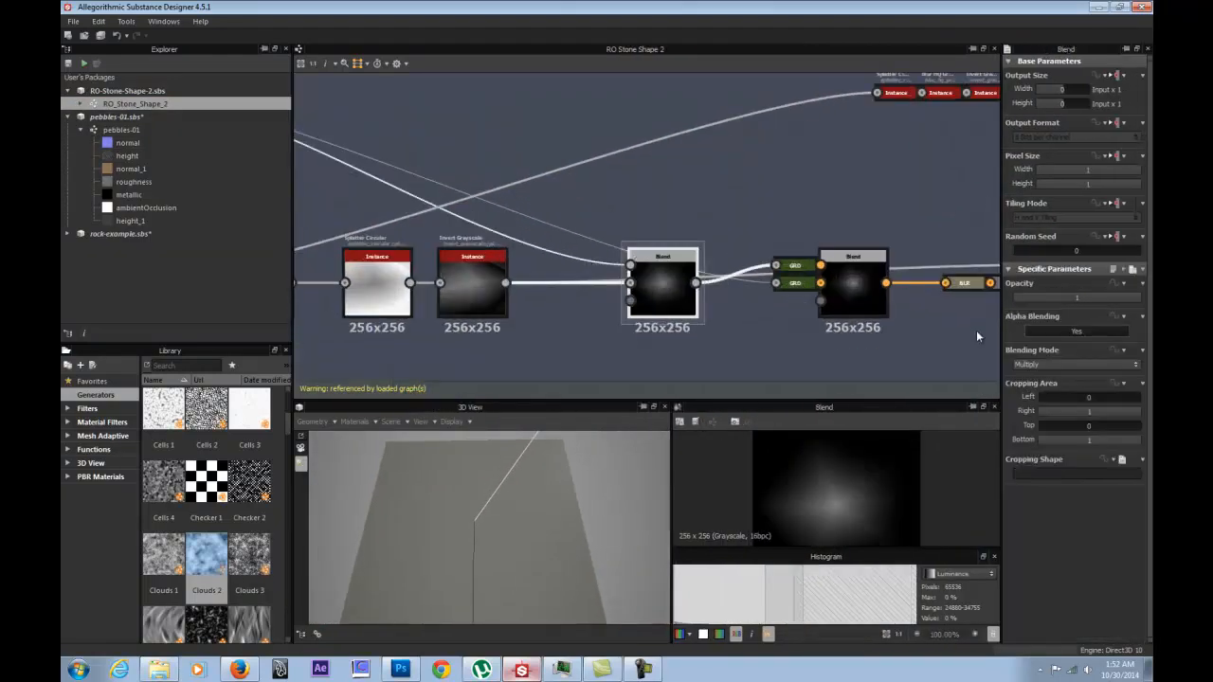
drag(999, 325, 946, 325)
Compare the two docked Gradient Map nodes with the second Multiply Blend they feed.
middle_drag(740, 226, 599, 190)
click(708, 252)
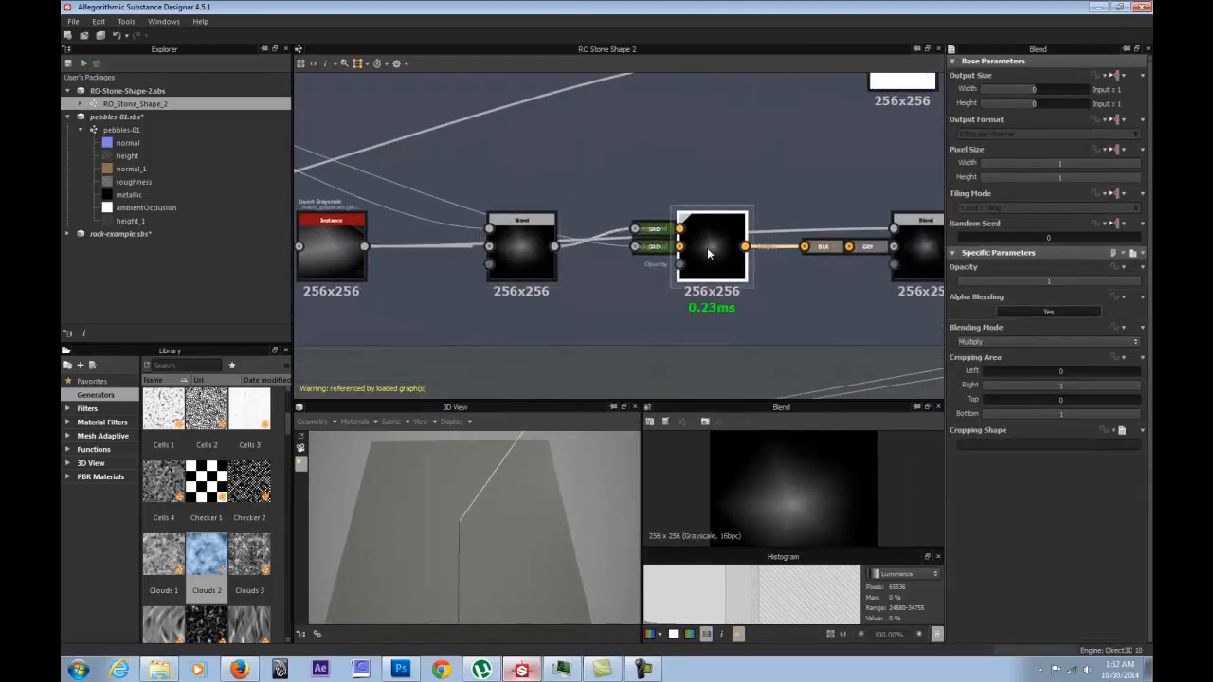
middle_drag(775, 204, 659, 225)
click(540, 268)
double_click(540, 270)
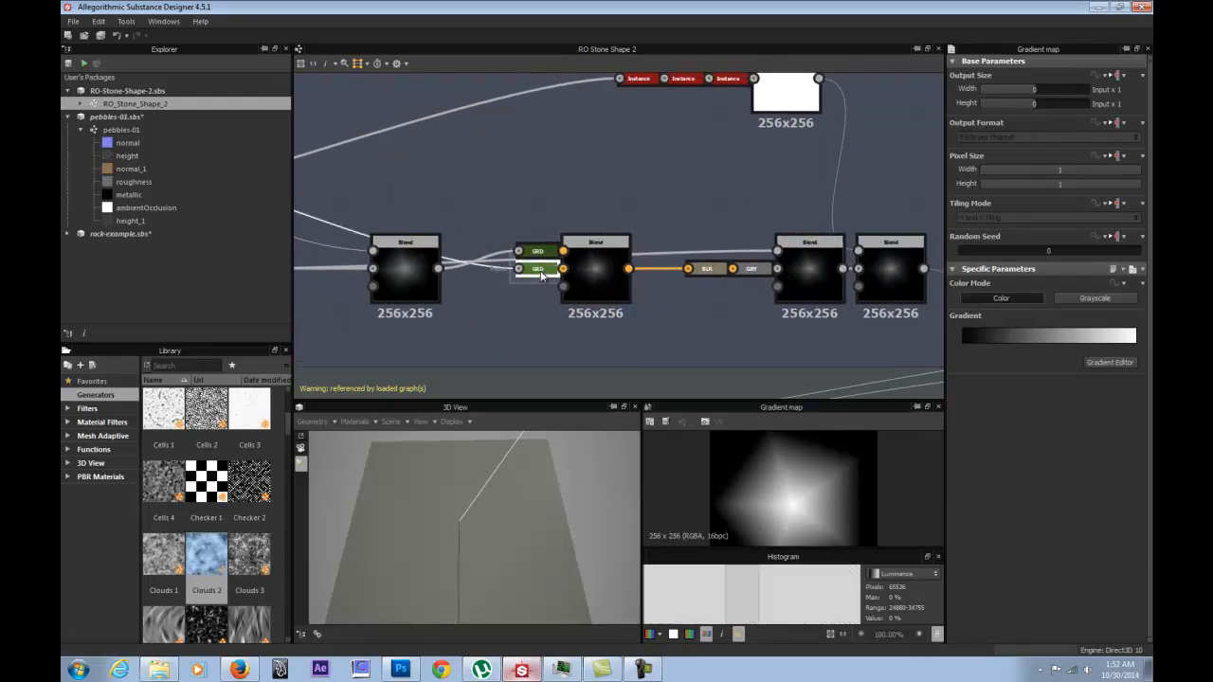
double_click(538, 254)
double_click(538, 270)
double_click(534, 253)
double_click(595, 270)
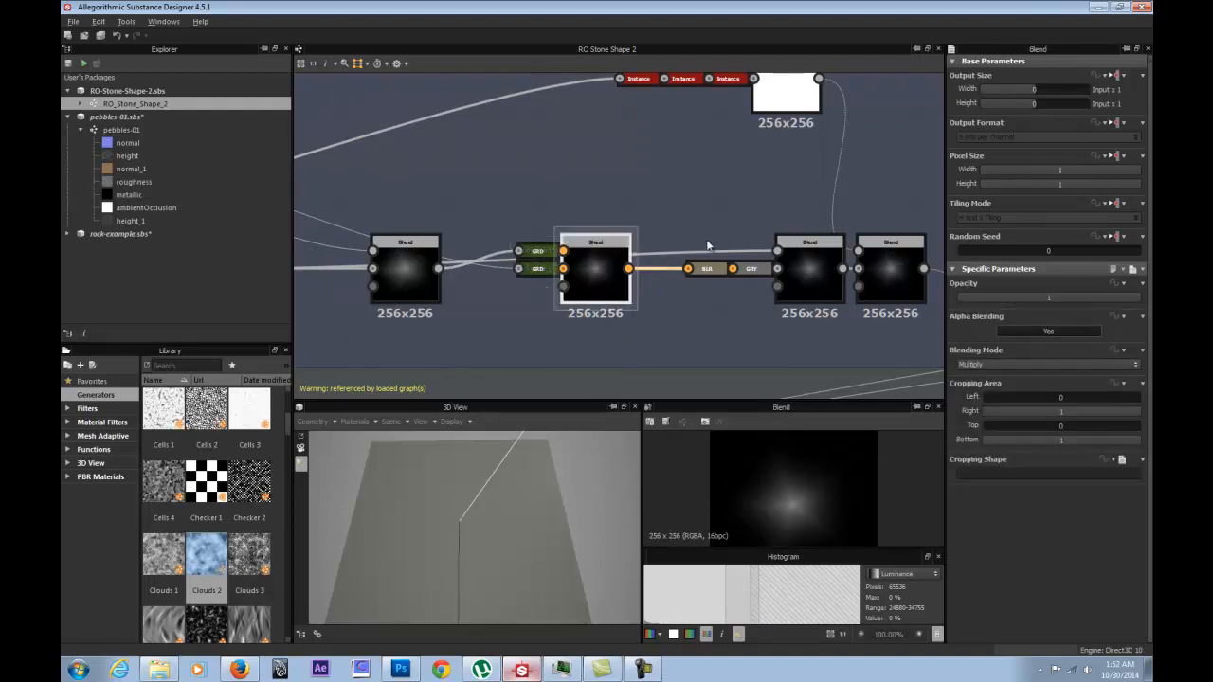
Display the docked Blur node after the second Blend, followed by the Min (Darken) Blend it leads to.
middle_drag(710, 275, 509, 276)
double_click(551, 272)
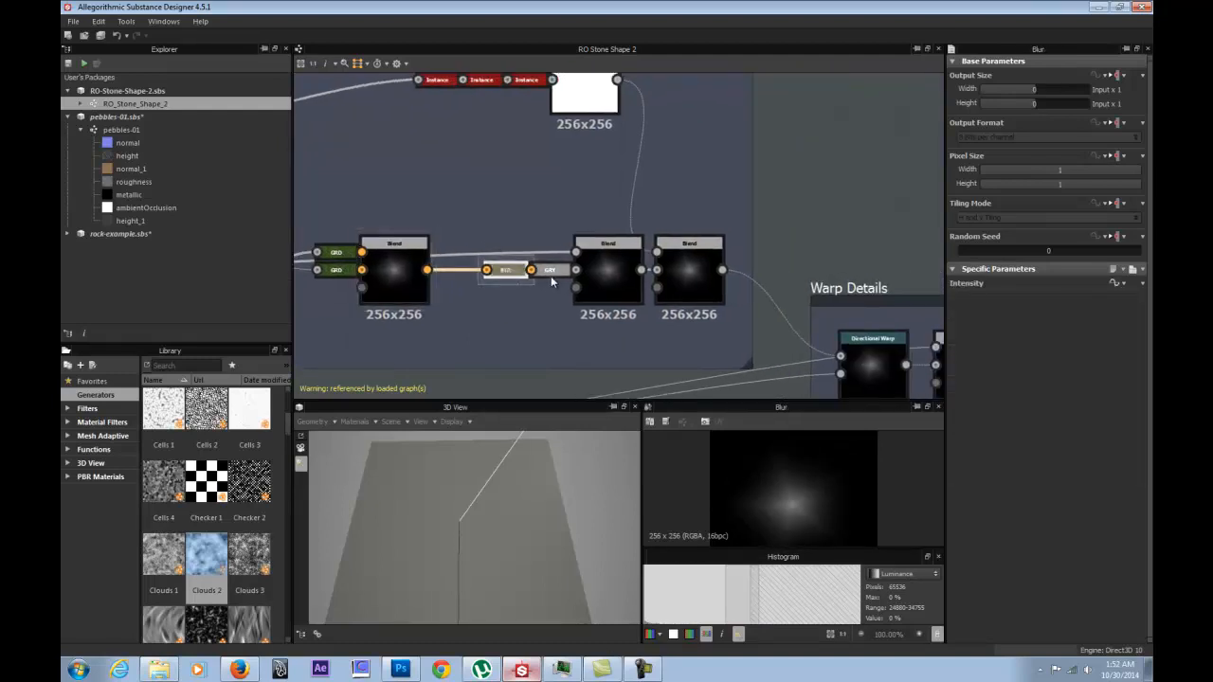
double_click(615, 272)
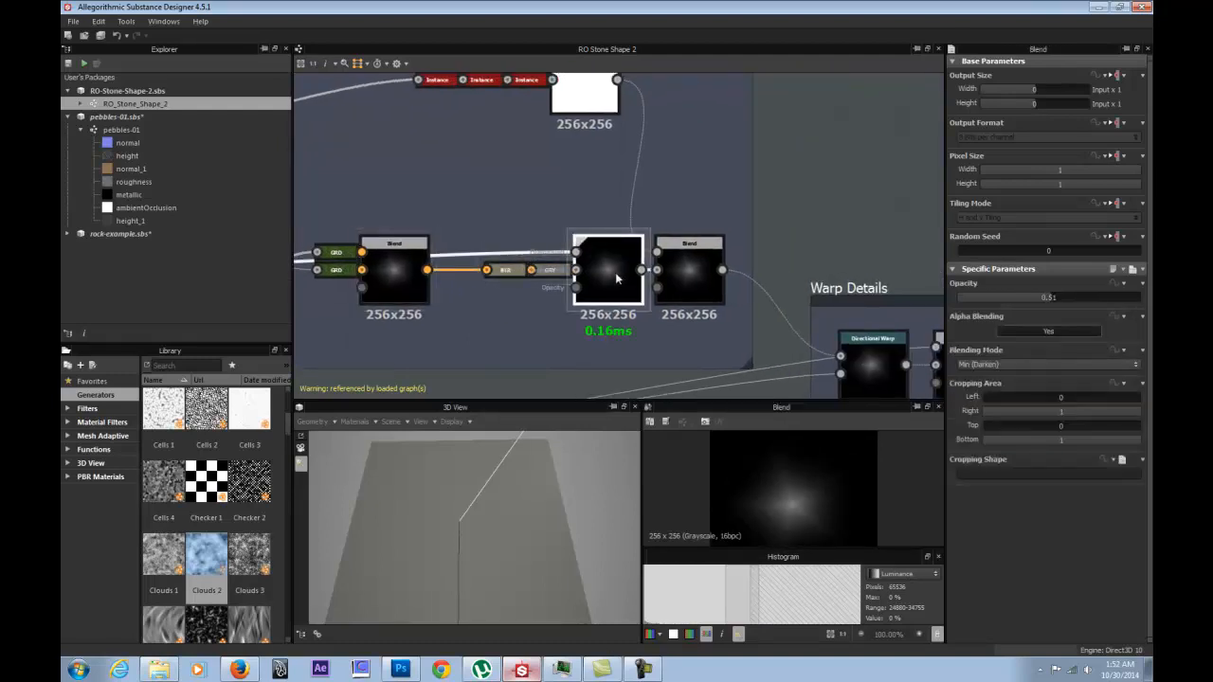
middle_drag(676, 246, 620, 230)
Examine the Histogram Scan node's parameters and the final Min (Darken) Blend of the Rock Shape Mod frame.
double_click(550, 128)
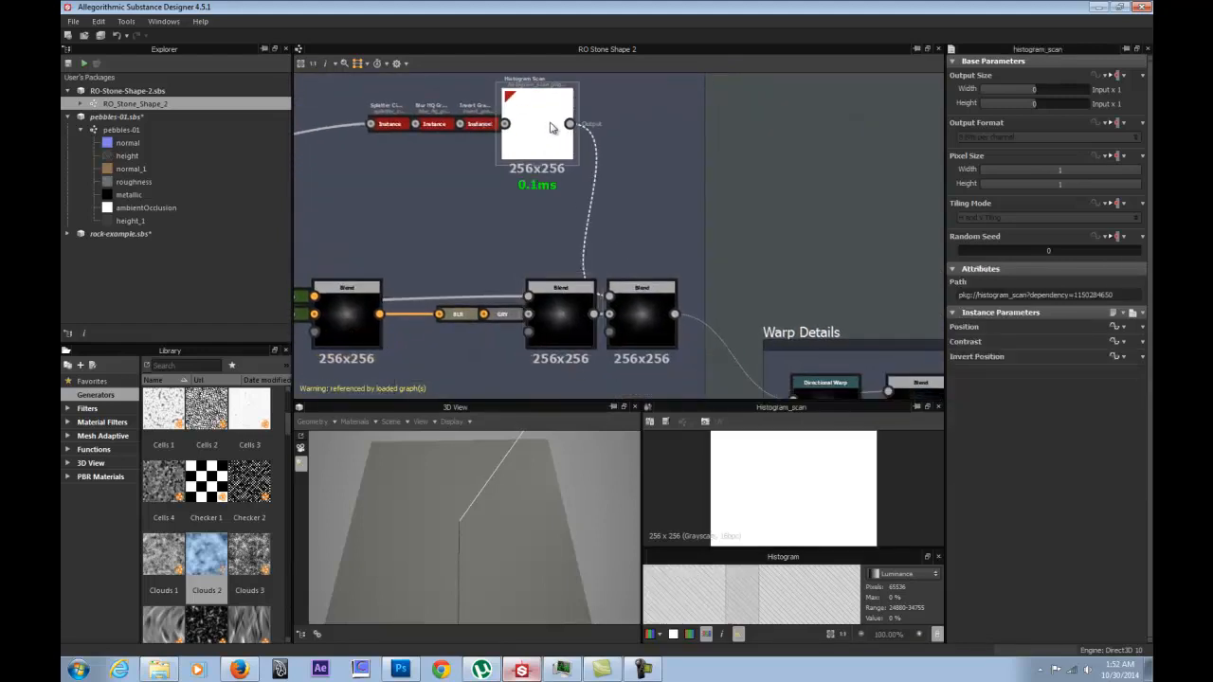
middle_drag(550, 128, 646, 228)
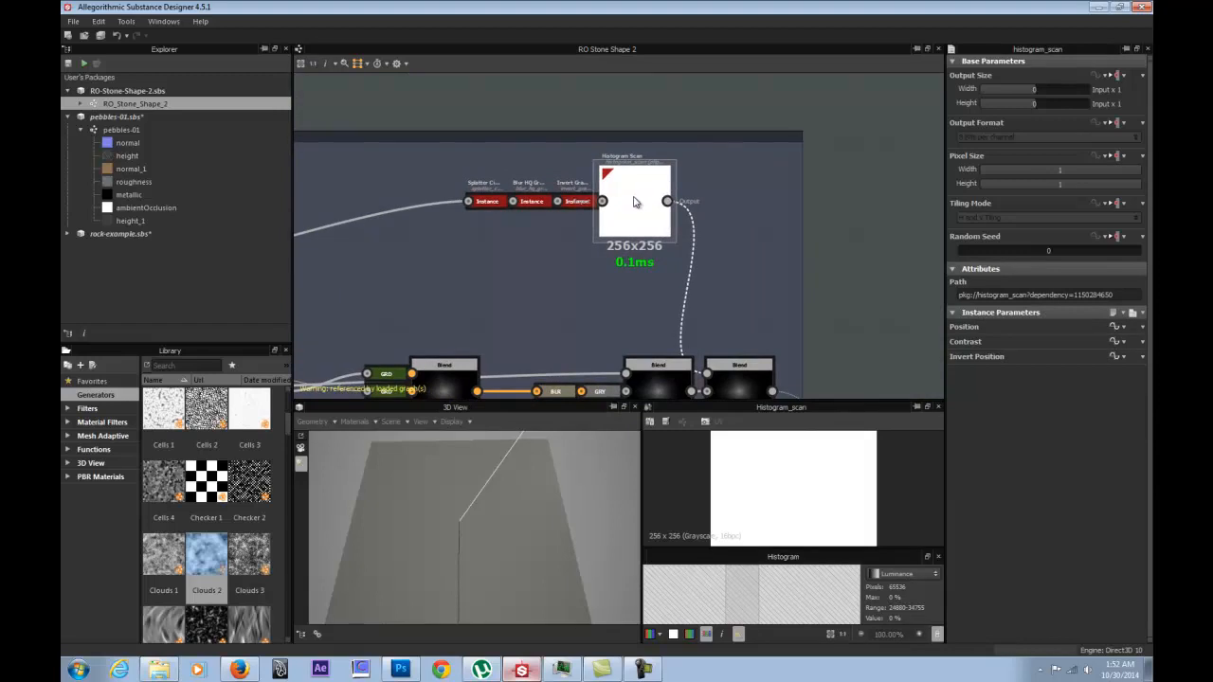
scroll(779, 500, down, 2)
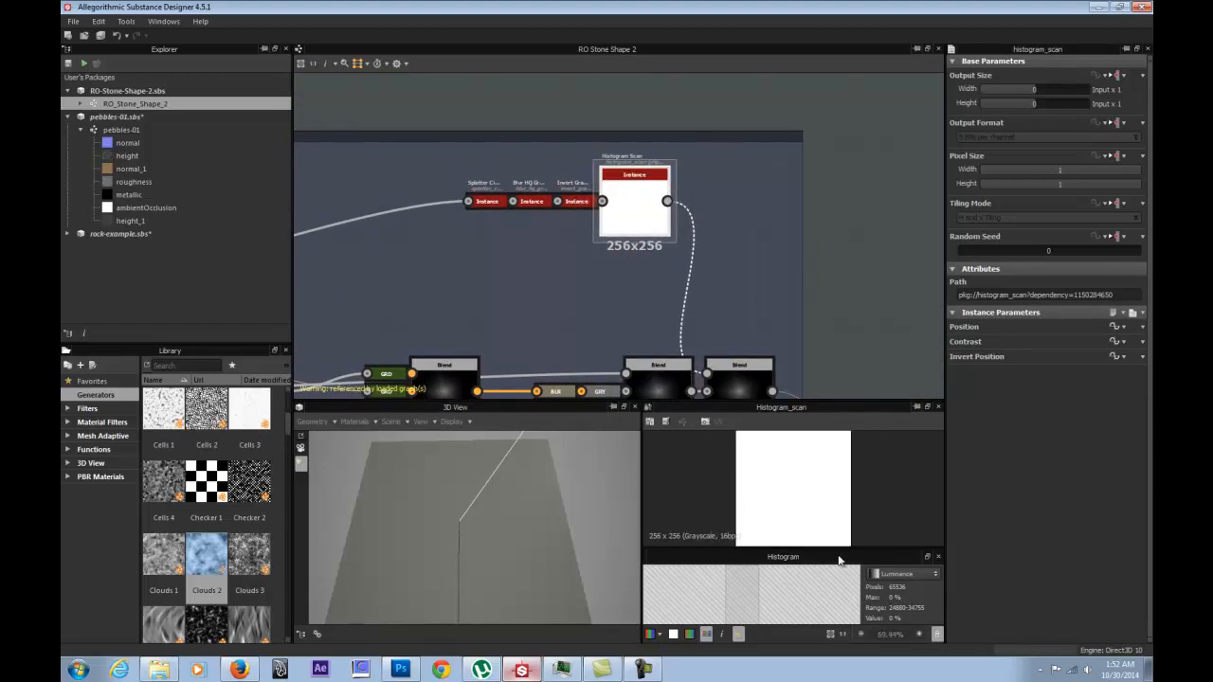
middle_drag(484, 252, 354, 245)
middle_drag(629, 217, 385, 217)
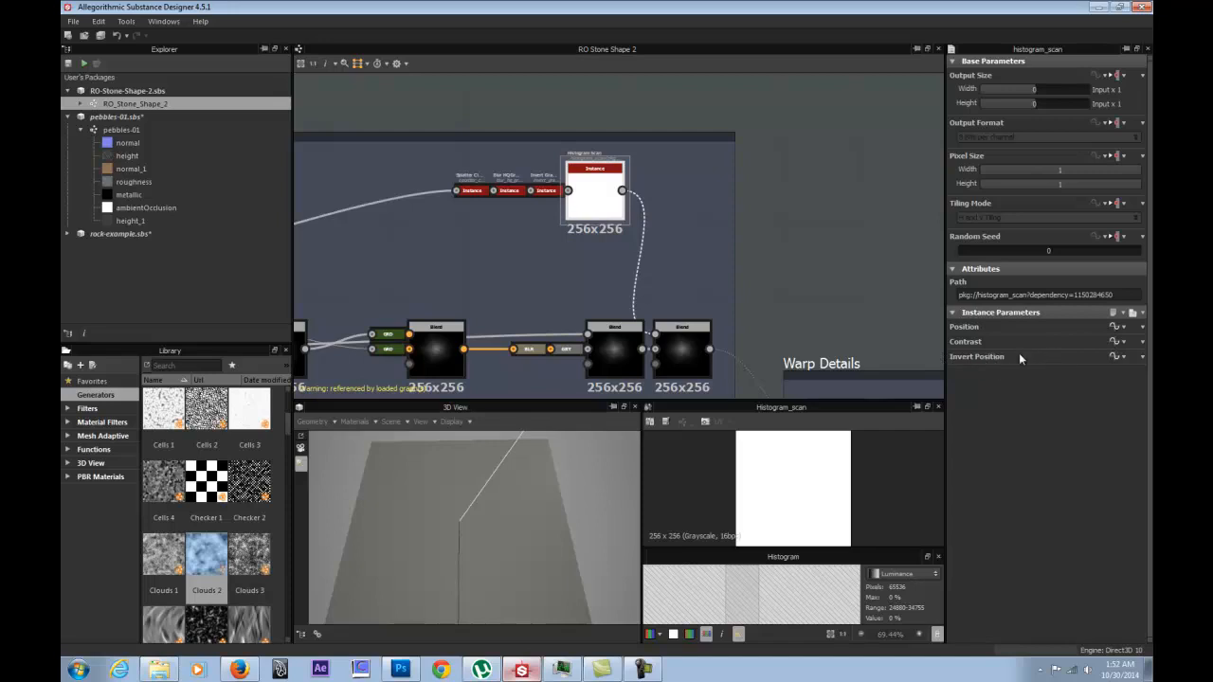
middle_drag(700, 224, 661, 126)
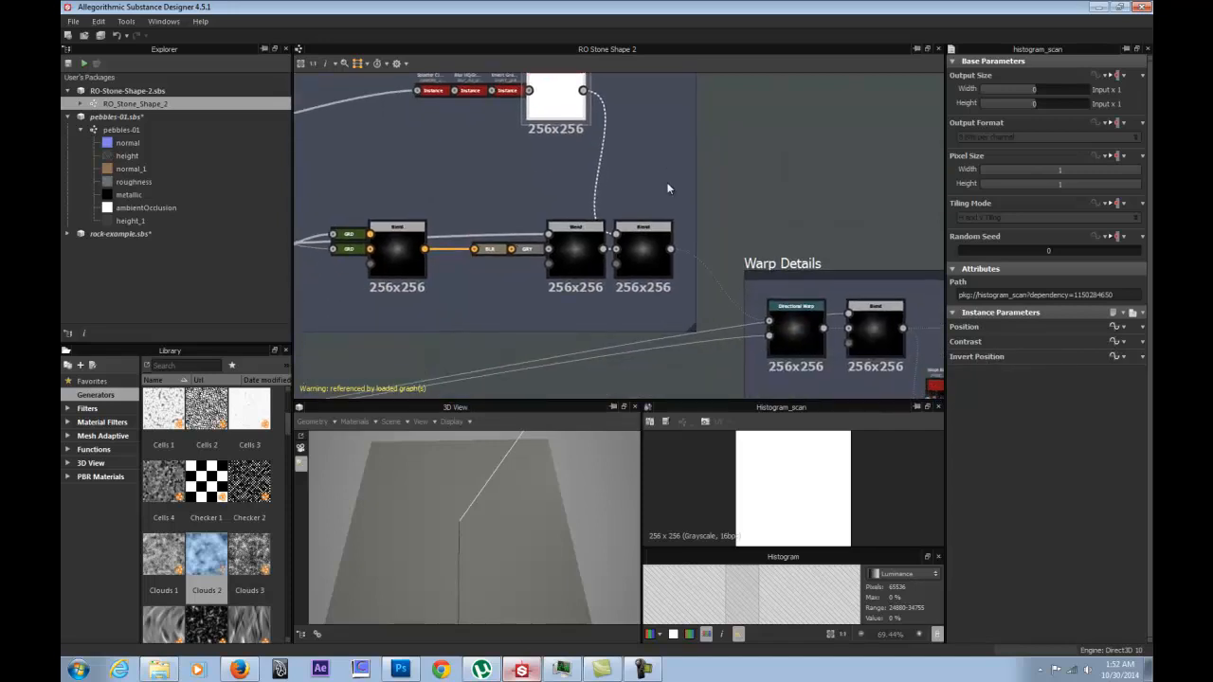
click(650, 249)
middle_drag(627, 243, 561, 219)
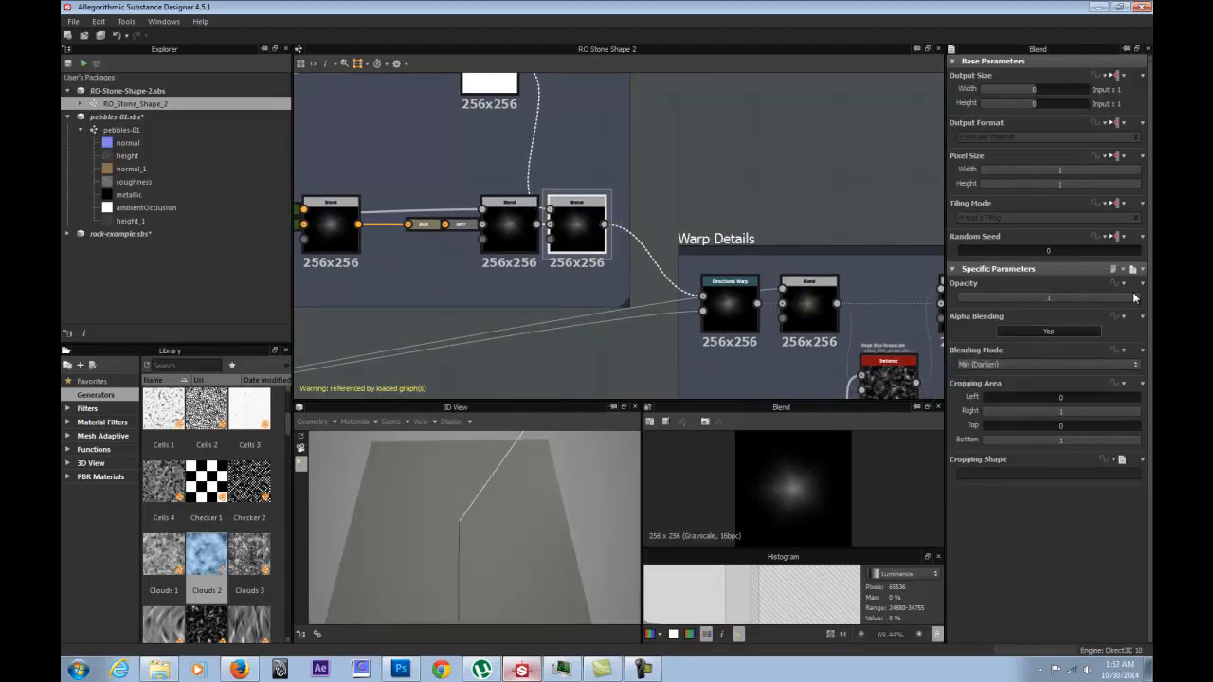
Examine the first Directional Warp in the Warp Details frame and trace its intensity input back to the Clouds 2 noise.
middle_drag(746, 297, 628, 250)
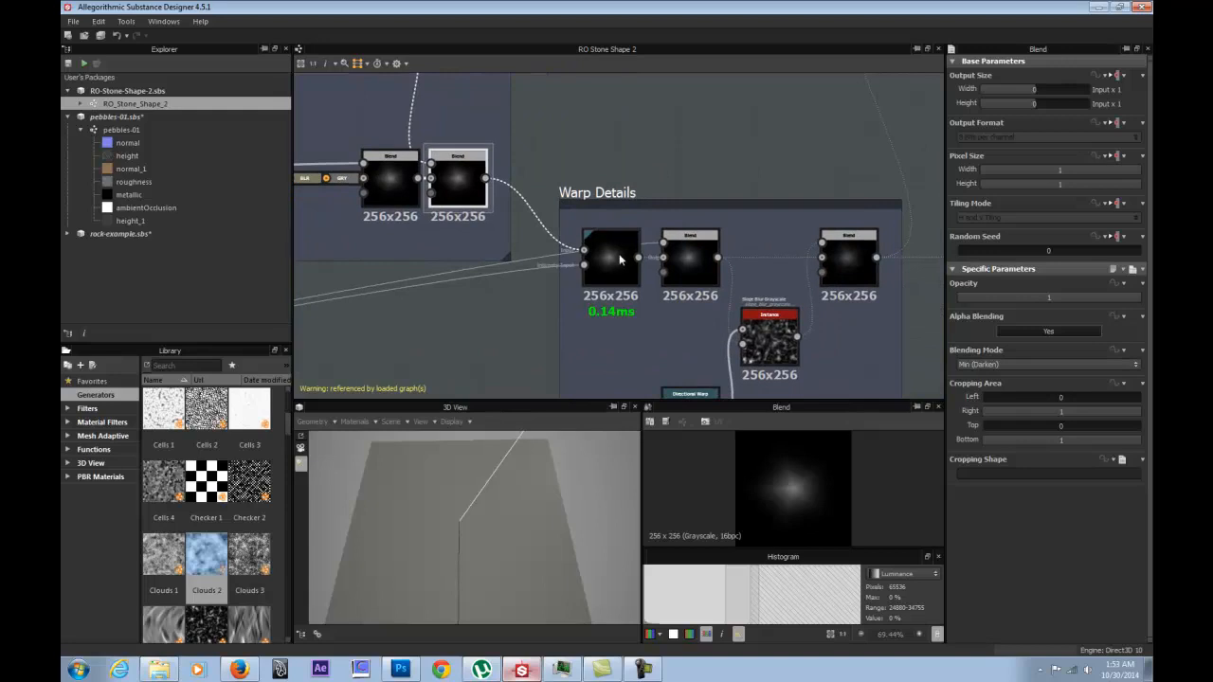
click(620, 257)
scroll(608, 360, up, 3)
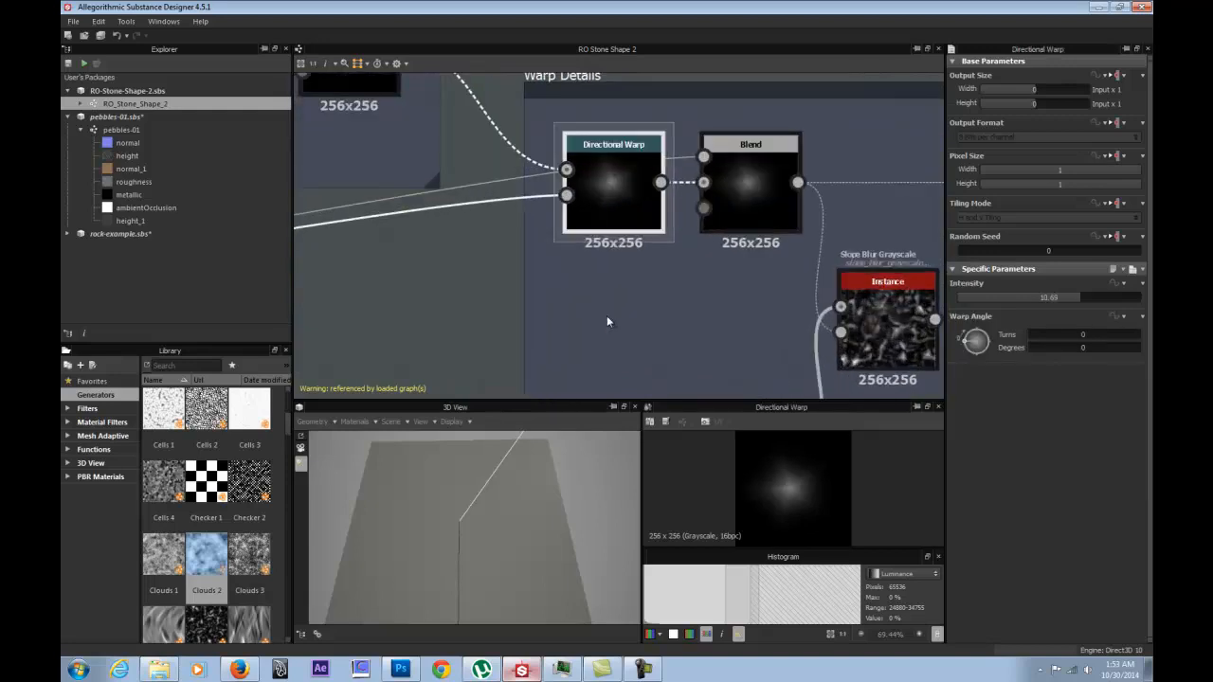
middle_drag(614, 169, 582, 239)
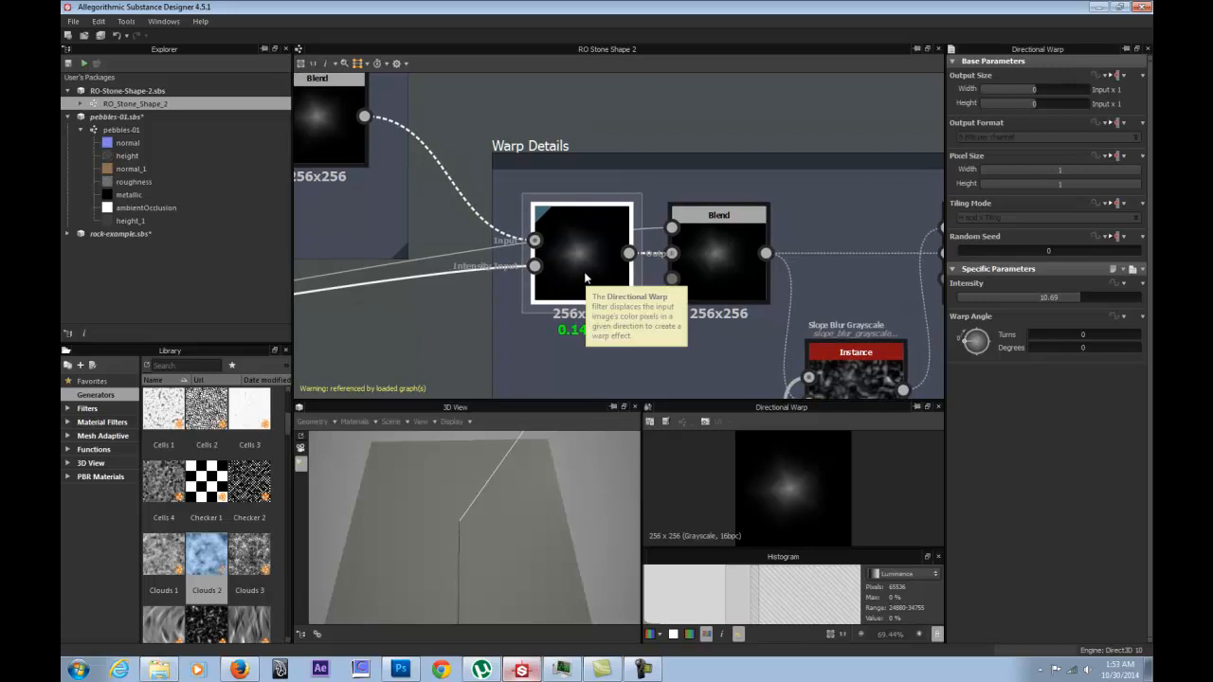
scroll(585, 278, down, 3)
middle_drag(479, 309, 993, 171)
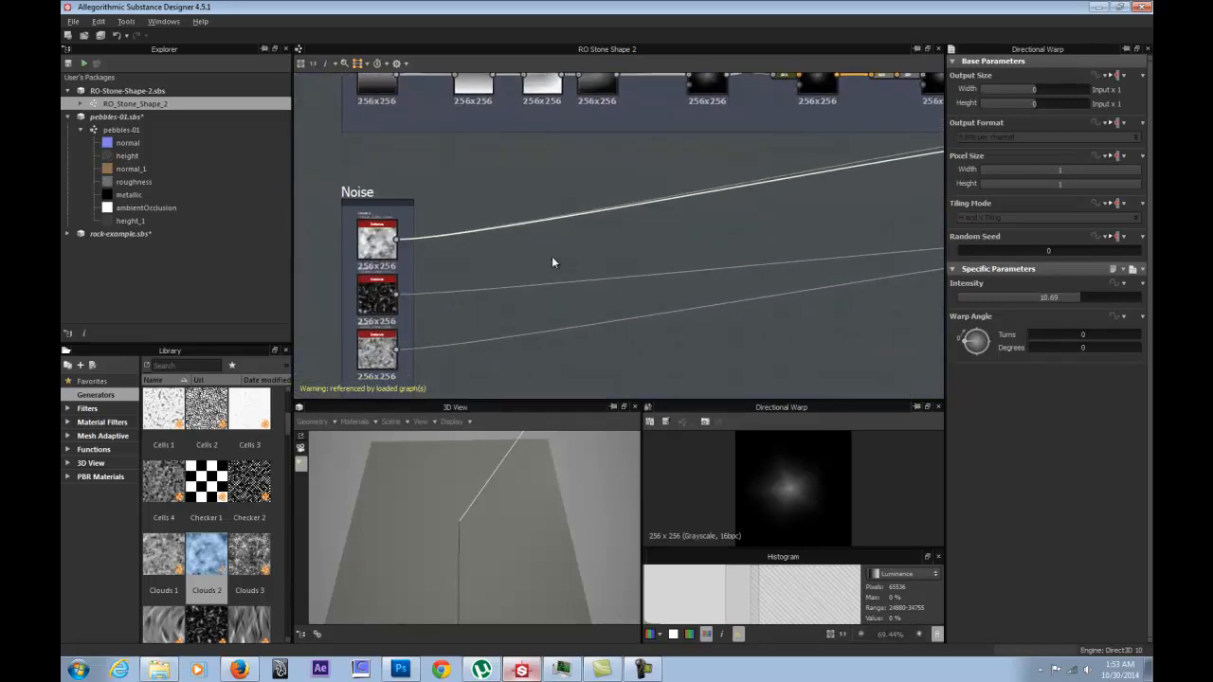
click(376, 238)
scroll(428, 258, up, 2)
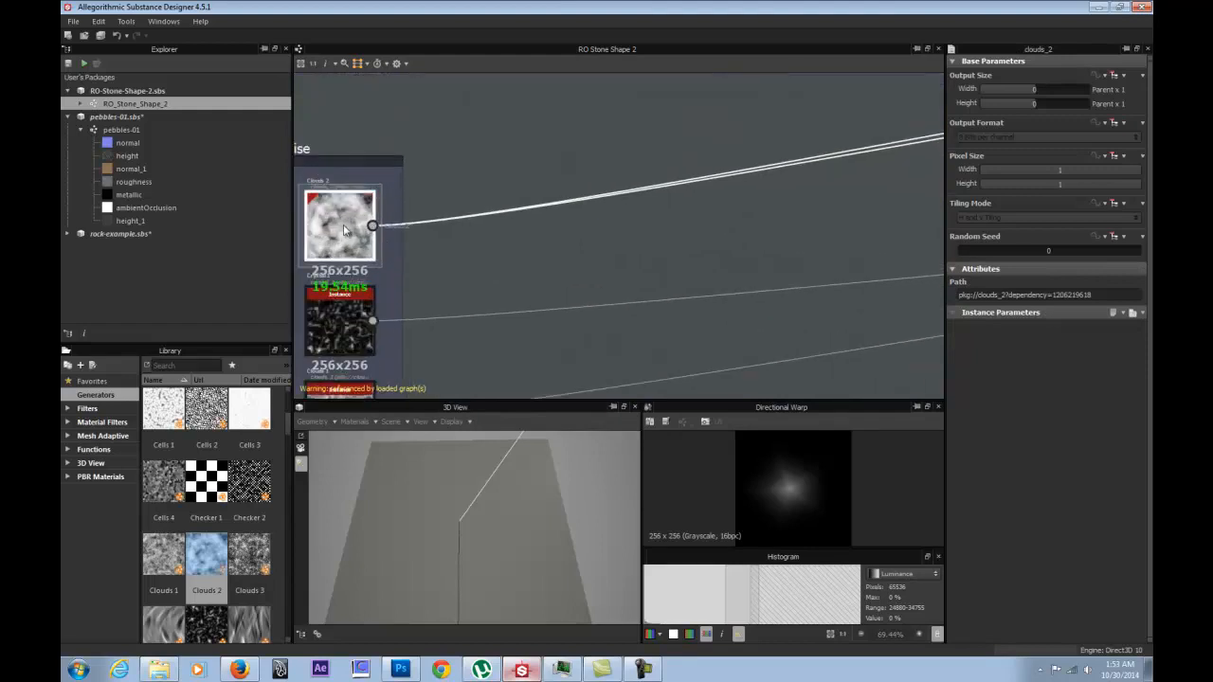
Display the Warp Details frame's first Blend, Slope Blur Grayscale, lower Directional Warp and final Multiply Blend in turn.
scroll(711, 220, down, 3)
middle_drag(912, 175, 691, 224)
middle_drag(934, 249, 618, 303)
scroll(663, 302, up, 3)
click(678, 171)
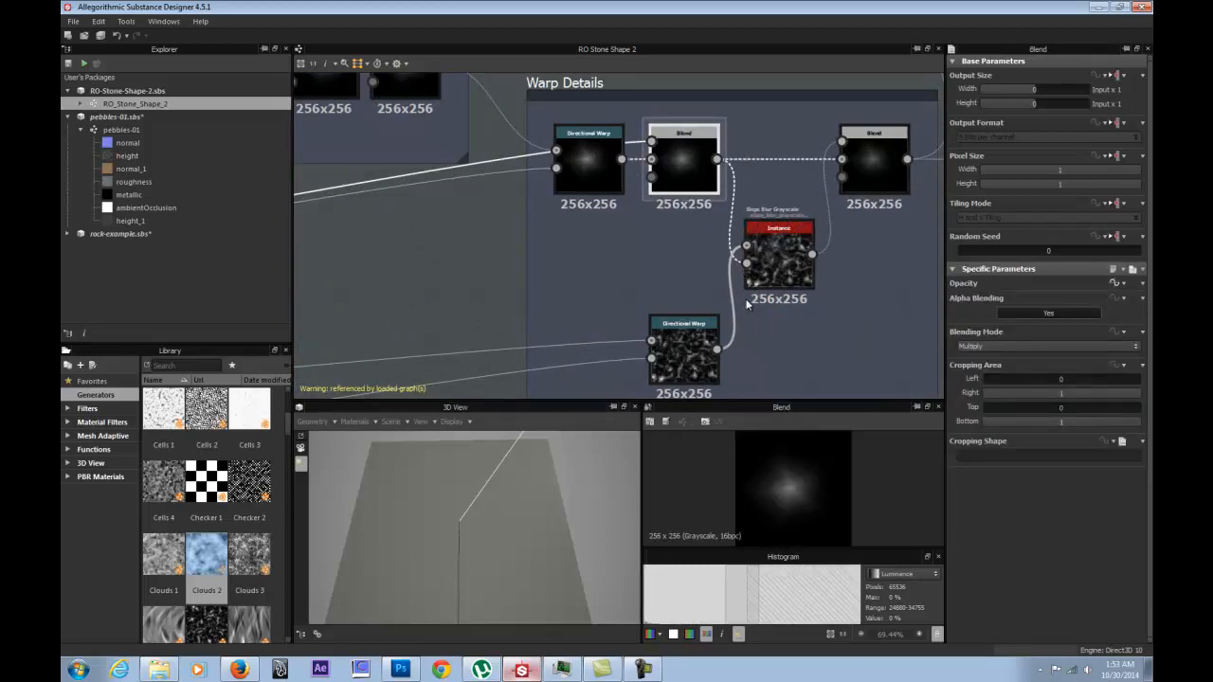
middle_drag(769, 206, 594, 172)
click(508, 318)
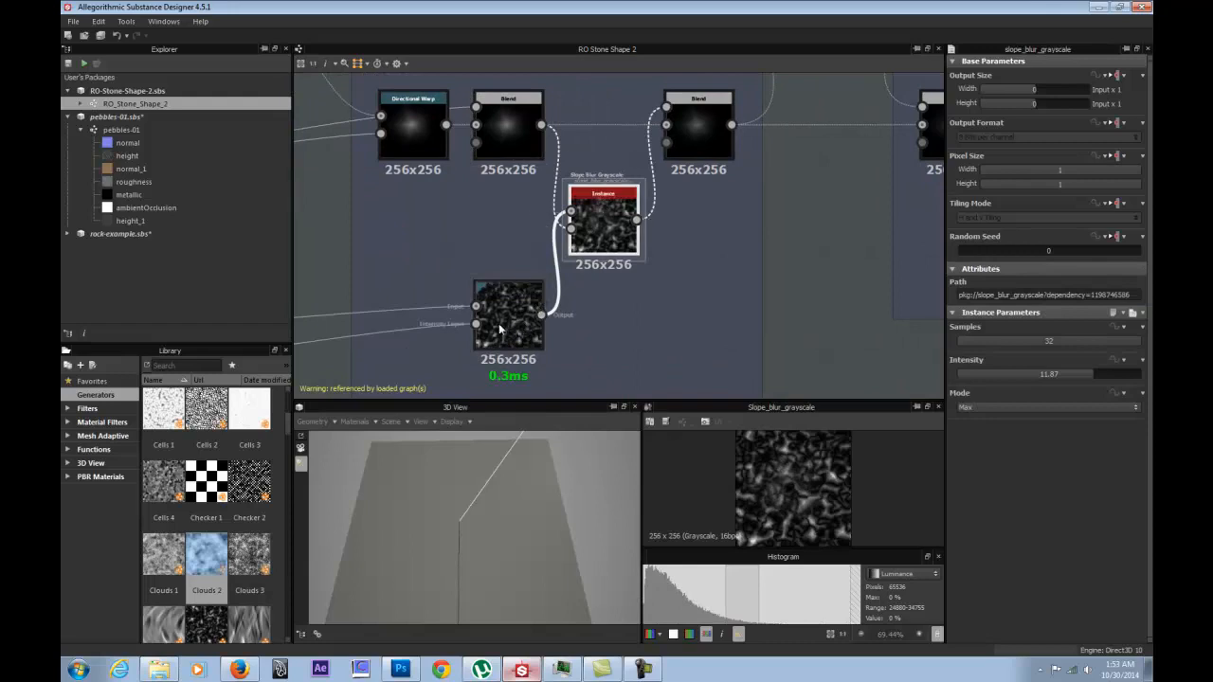
middle_drag(708, 123, 568, 214)
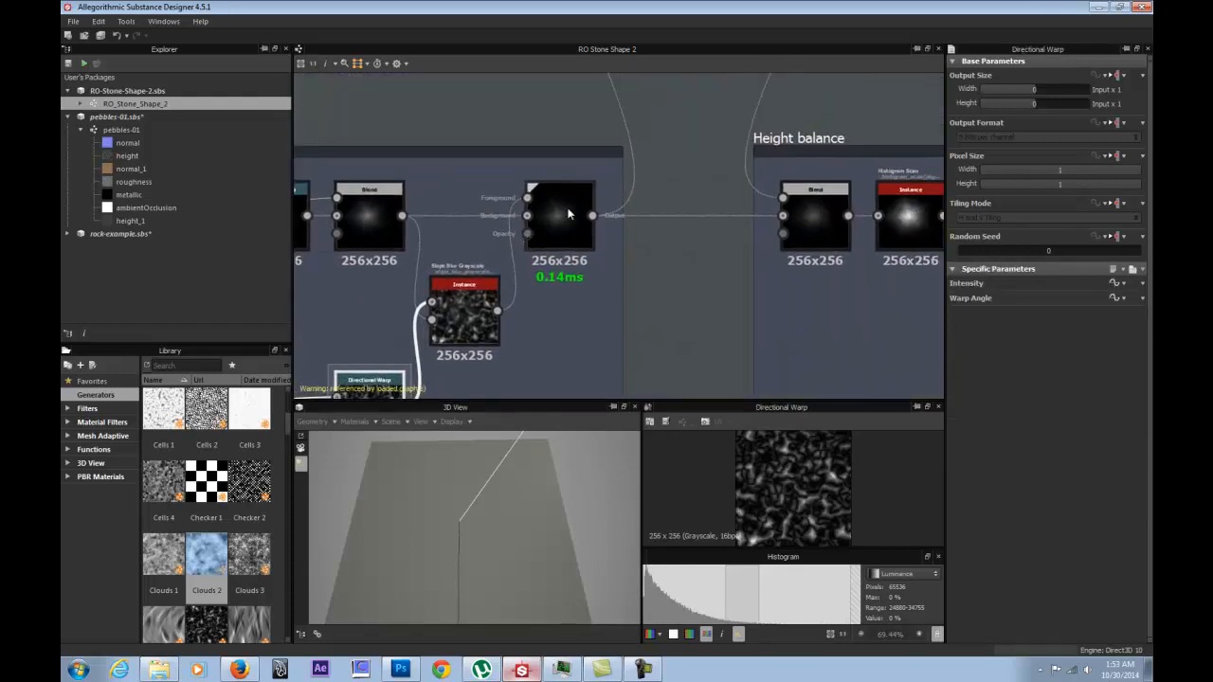
click(569, 215)
Follow the Warp Details output to the Cavity Soften frame and display its Blur HQ Grayscale node.
scroll(569, 214, down, 3)
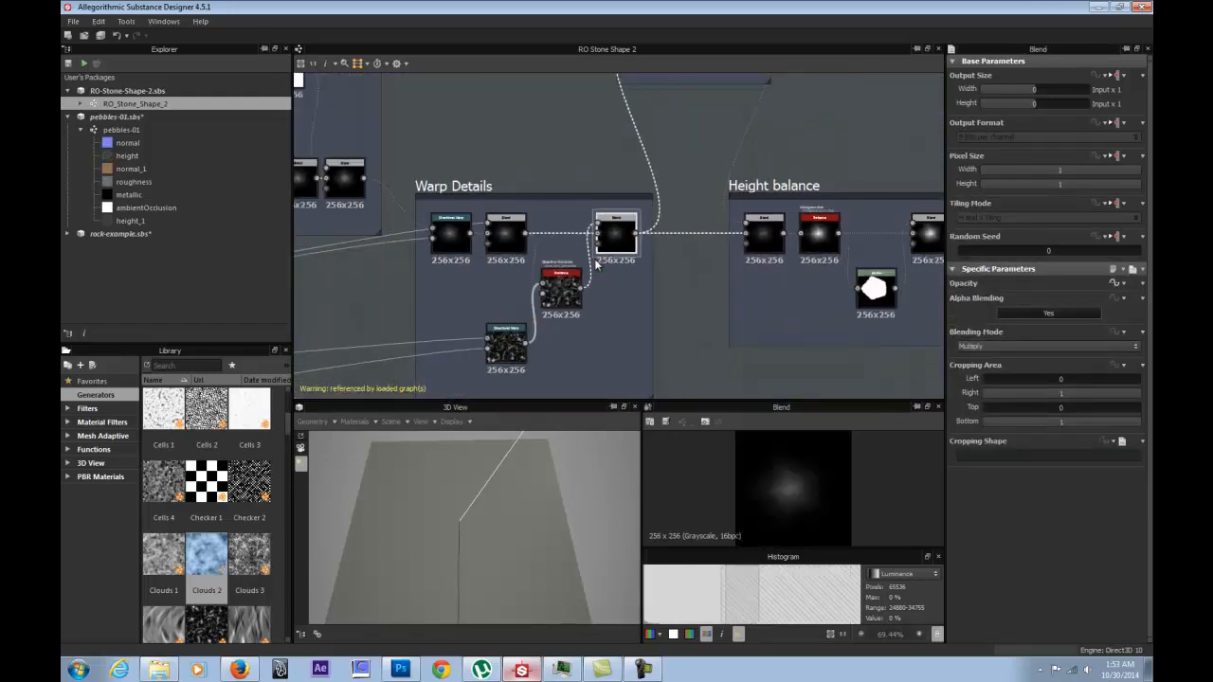
middle_drag(649, 290, 547, 323)
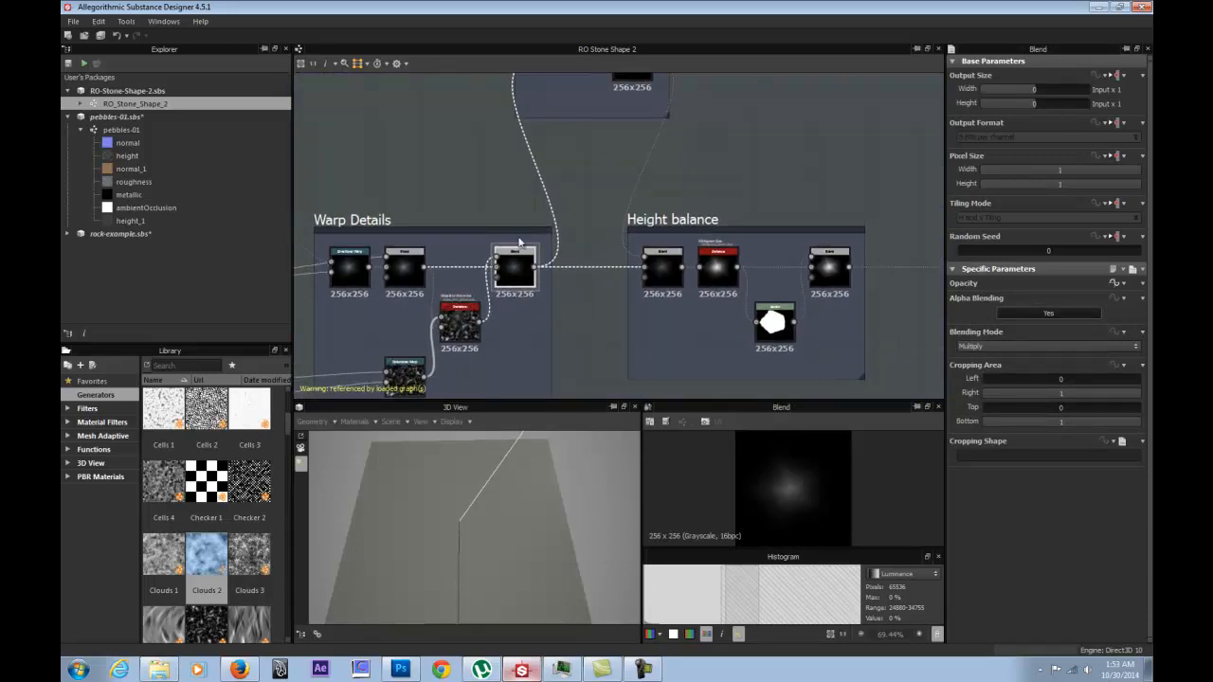
middle_drag(621, 293, 484, 375)
middle_drag(502, 234, 592, 401)
scroll(585, 287, up, 5)
click(609, 213)
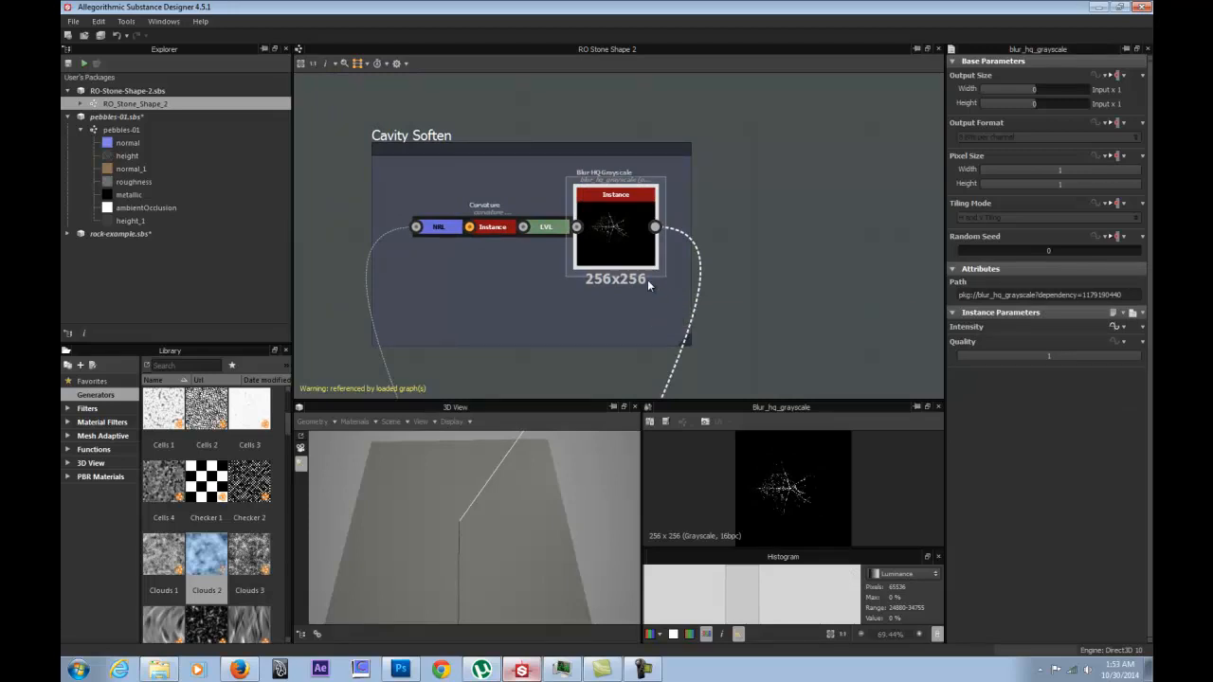
Undock the Normal node from the Cavity Soften chain and place it below and outside the frame.
middle_drag(461, 292, 658, 206)
scroll(663, 187, down, 3)
middle_drag(642, 300, 566, 250)
click(590, 311)
drag(598, 142, 490, 215)
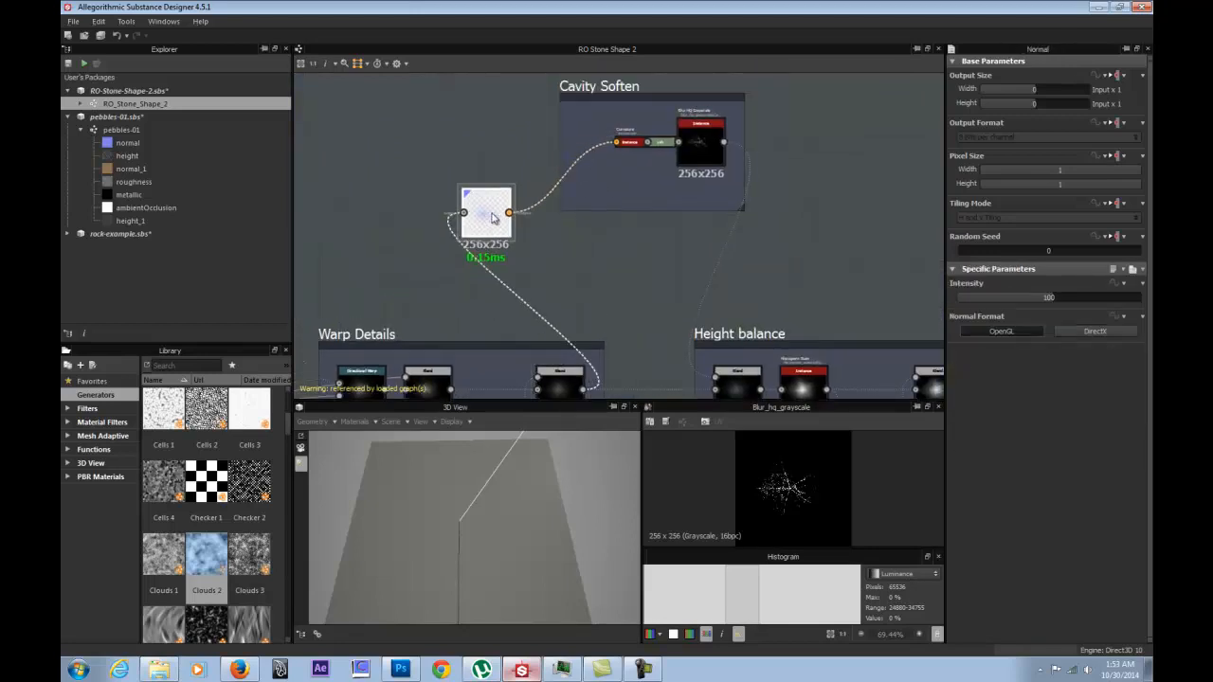
Expand the docked Curvature node and inspect its output enlarged in the 2D preview.
click(629, 143)
double_click(631, 144)
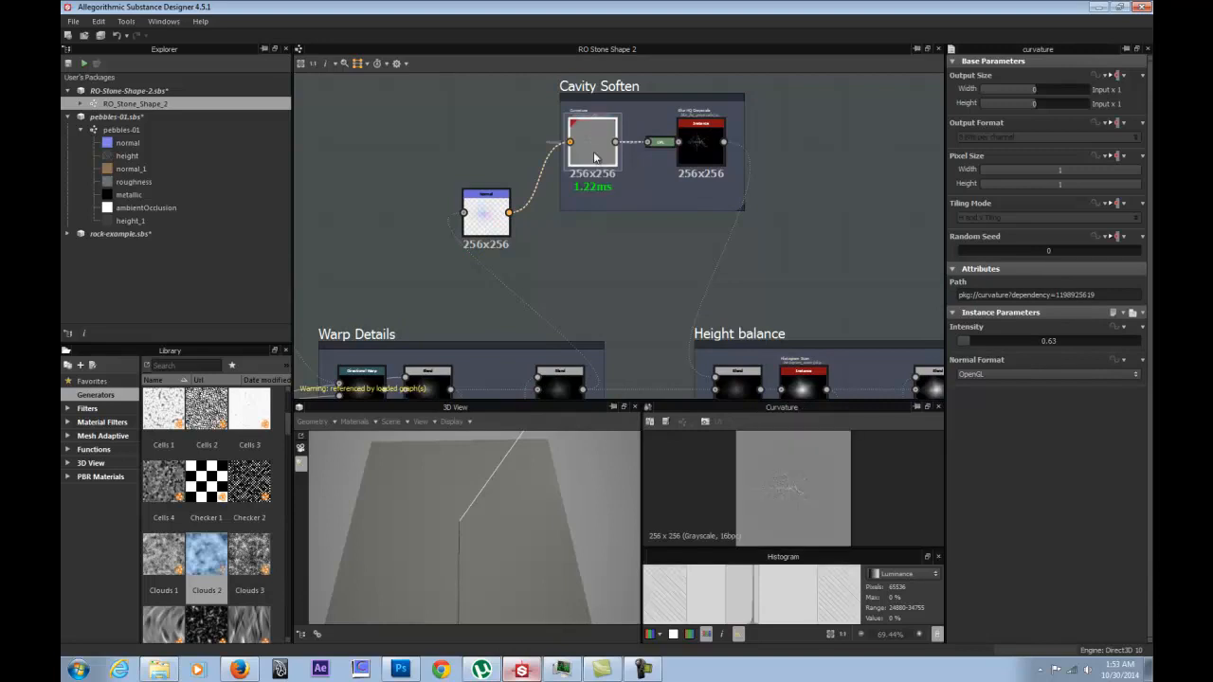
scroll(781, 470, up, 3)
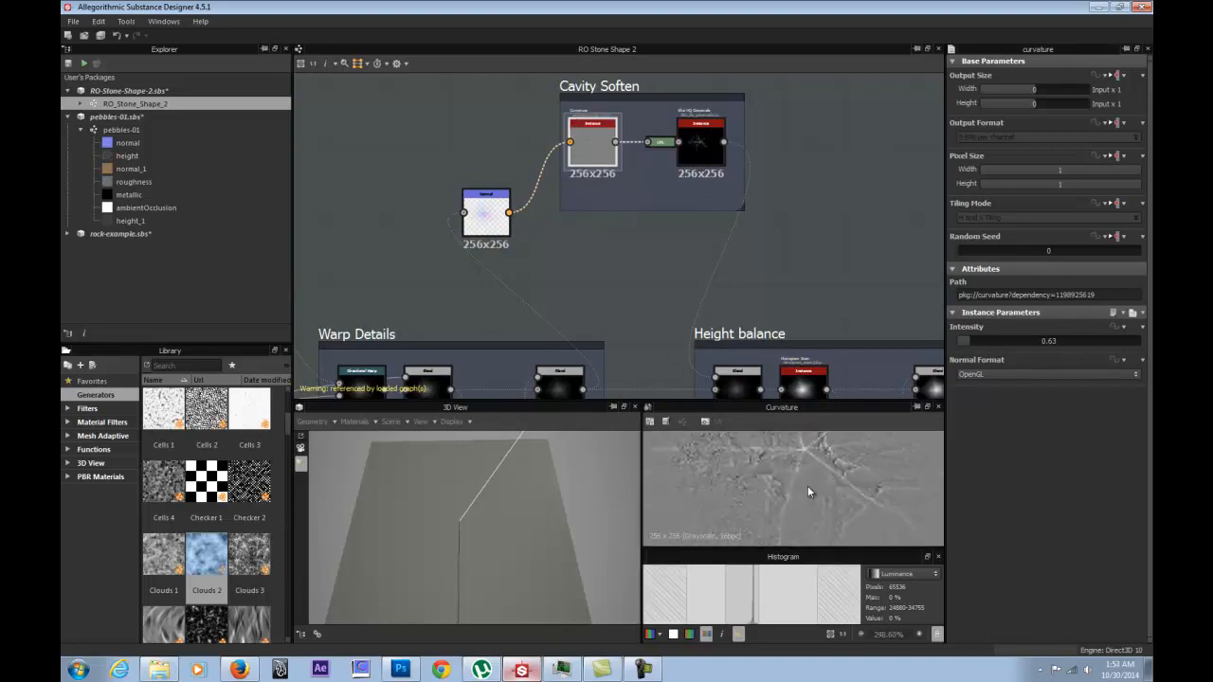
Dock the Normal and Curvature nodes back into the Cavity Soften chain.
scroll(749, 461, down, 2)
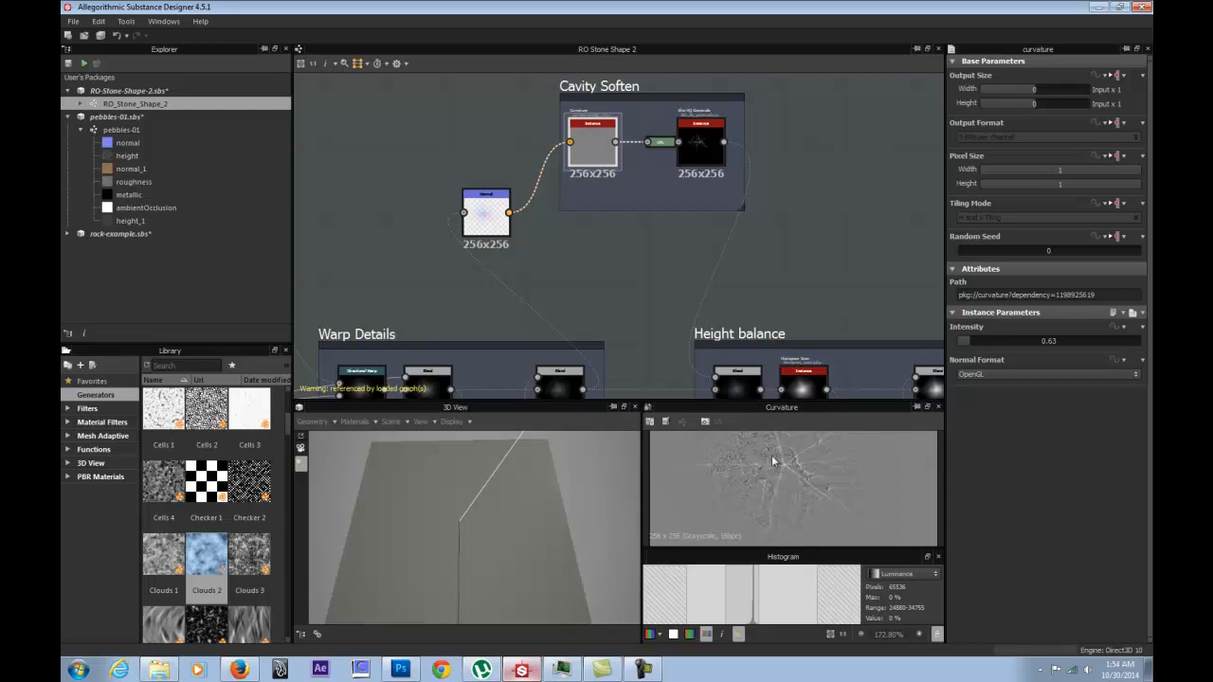
click(487, 216)
key(d)
click(594, 157)
key(d)
Display the docked Levels node of the Cavity Soften frame and its Blur HQ Grayscale node.
click(659, 142)
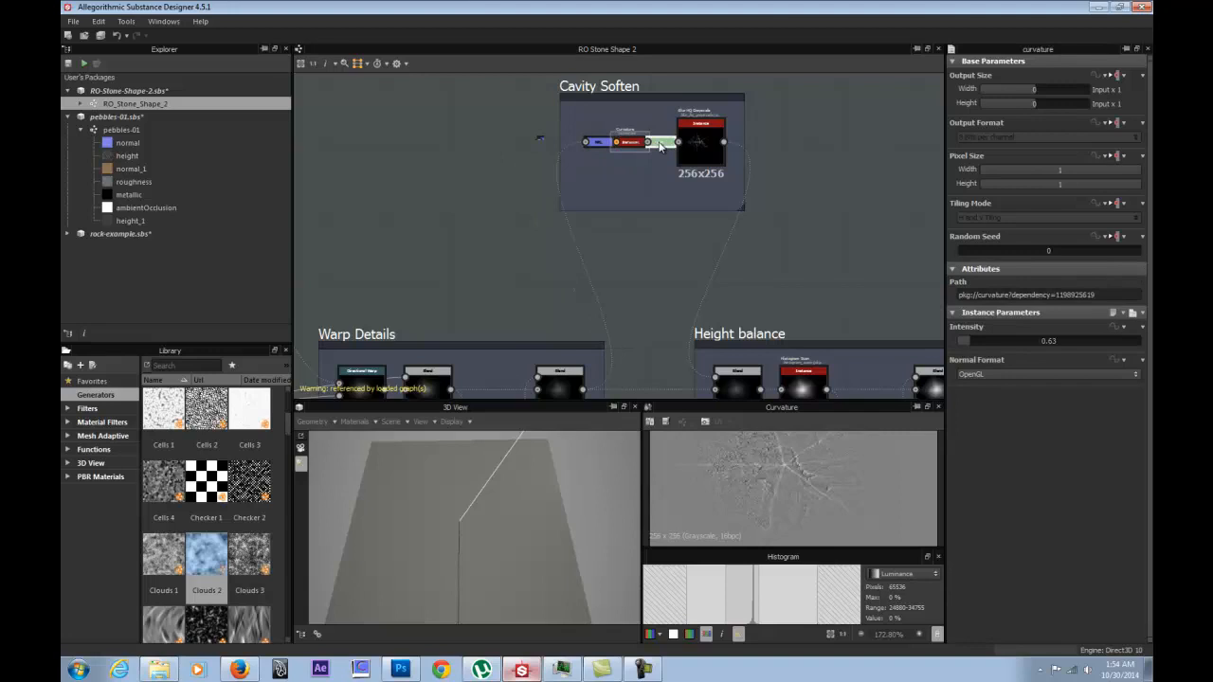
key(d)
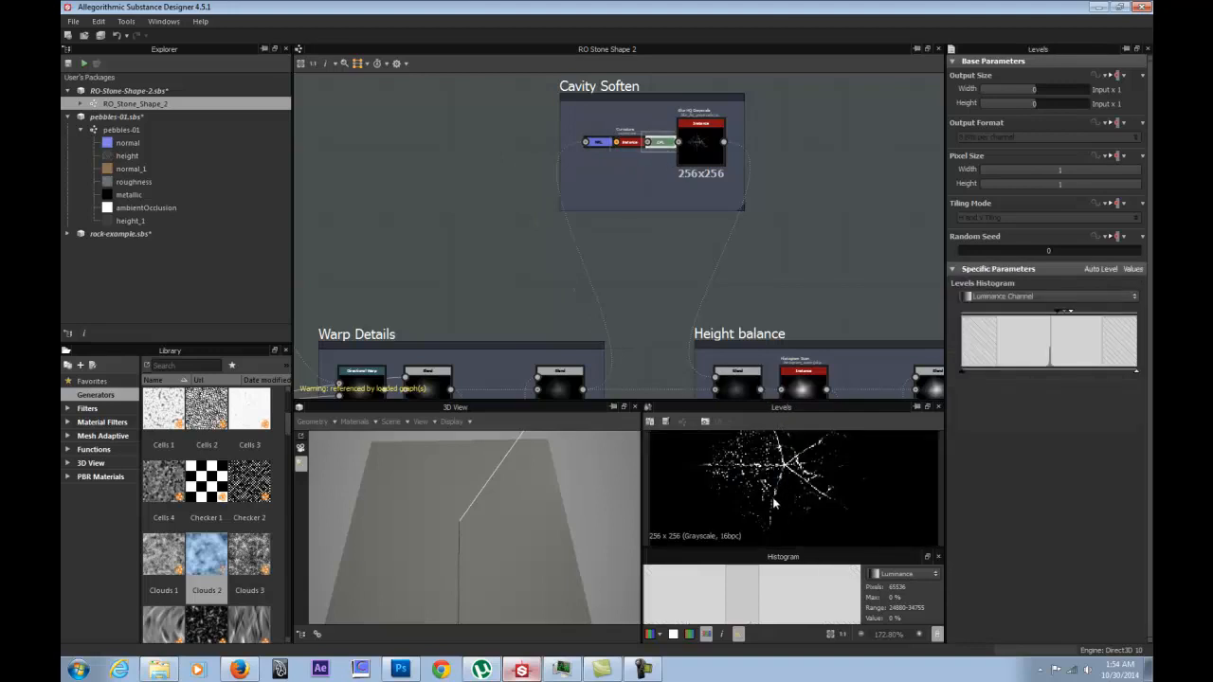
double_click(705, 148)
Follow the graph to the Height balance frame and display its first Blend and Histogram Scan nodes.
middle_drag(691, 235, 631, 135)
double_click(676, 279)
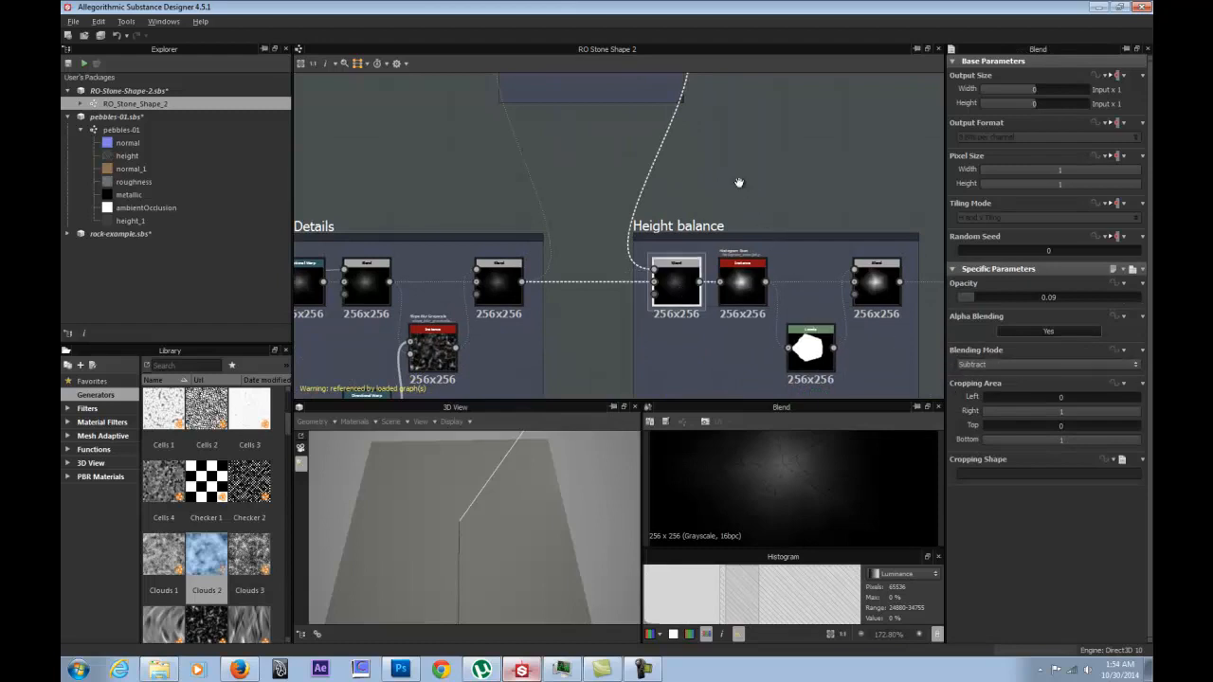
middle_drag(747, 189, 631, 198)
double_click(627, 306)
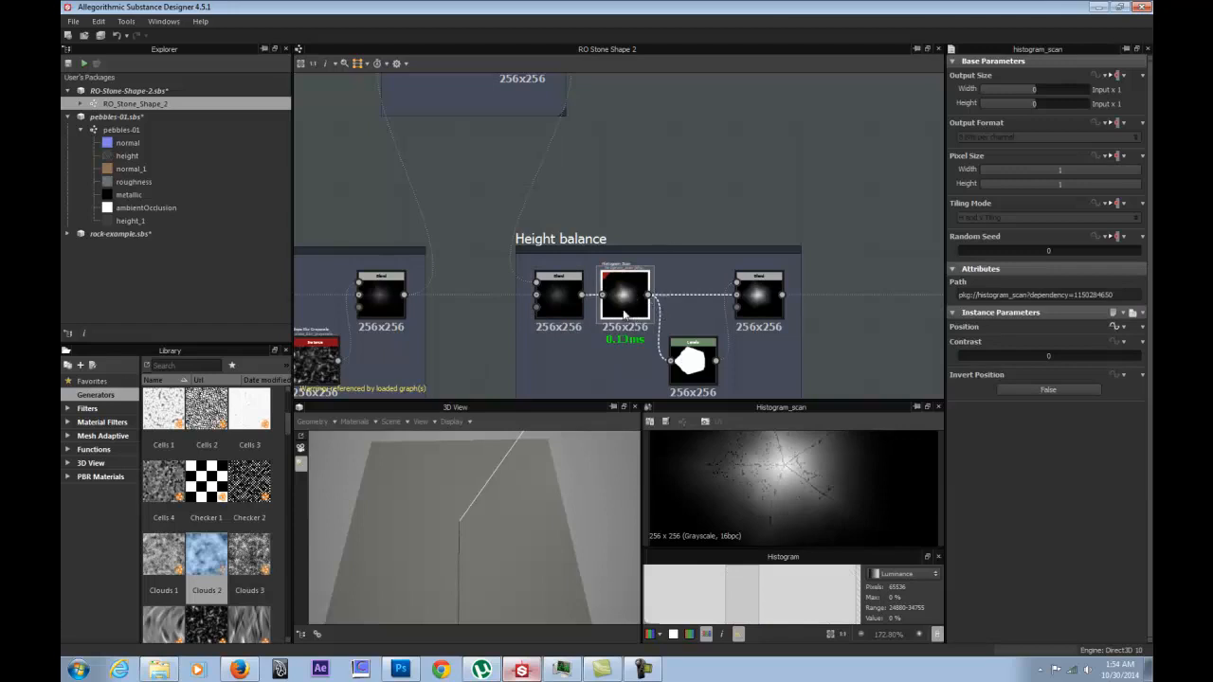
middle_drag(644, 192, 613, 170)
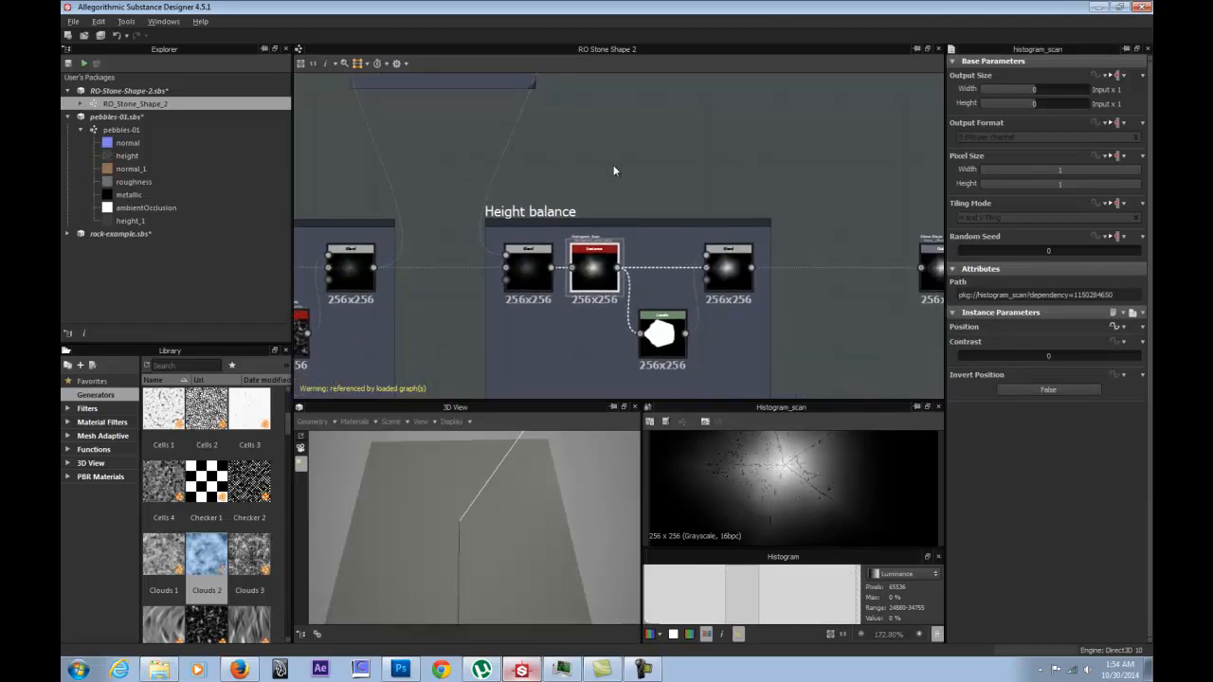
scroll(619, 226, up, 3)
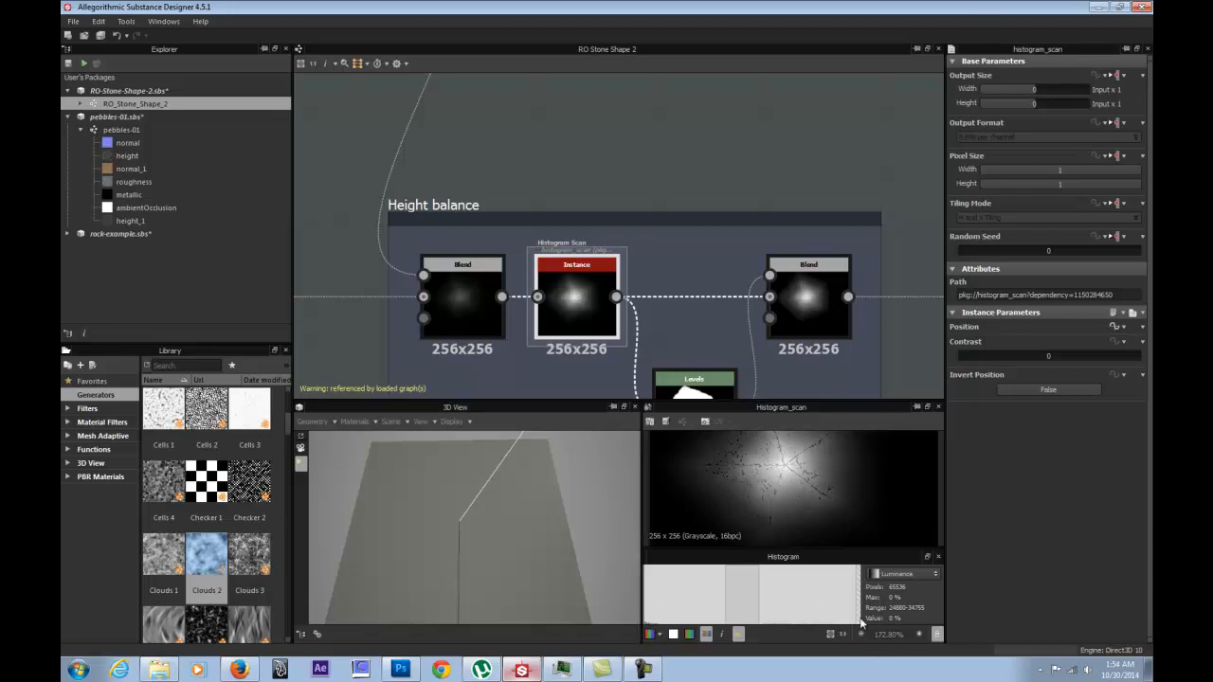
click(658, 125)
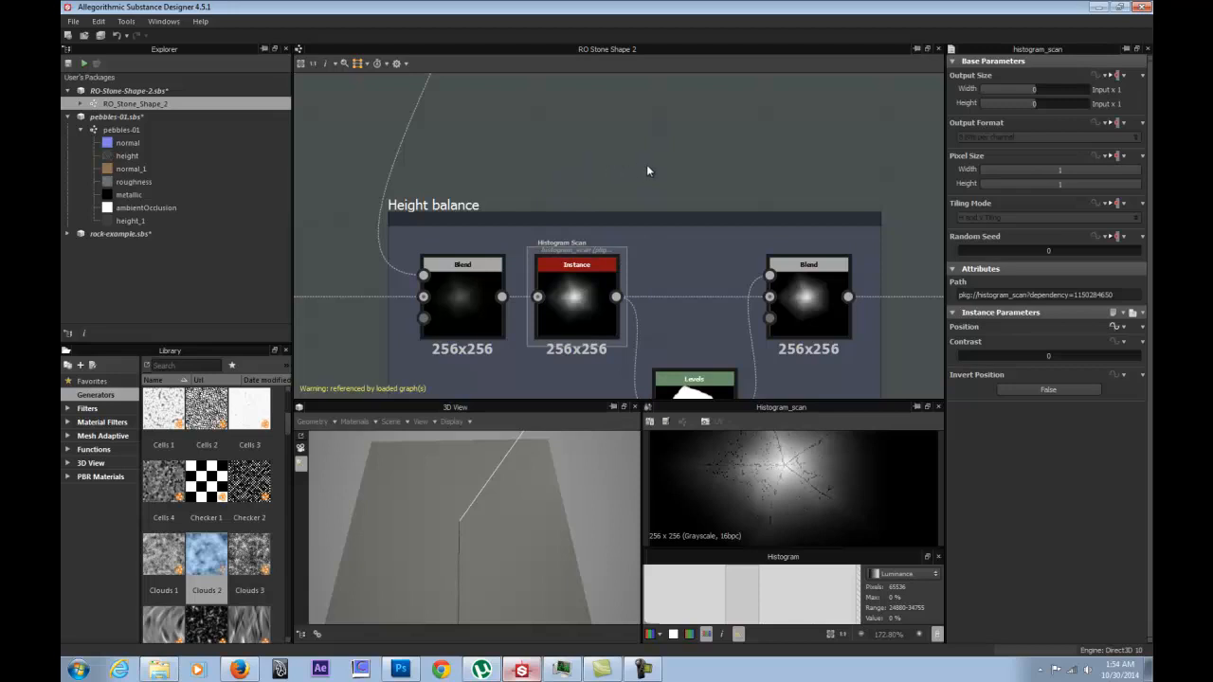
scroll(656, 160, down, 2)
middle_drag(659, 154, 584, 120)
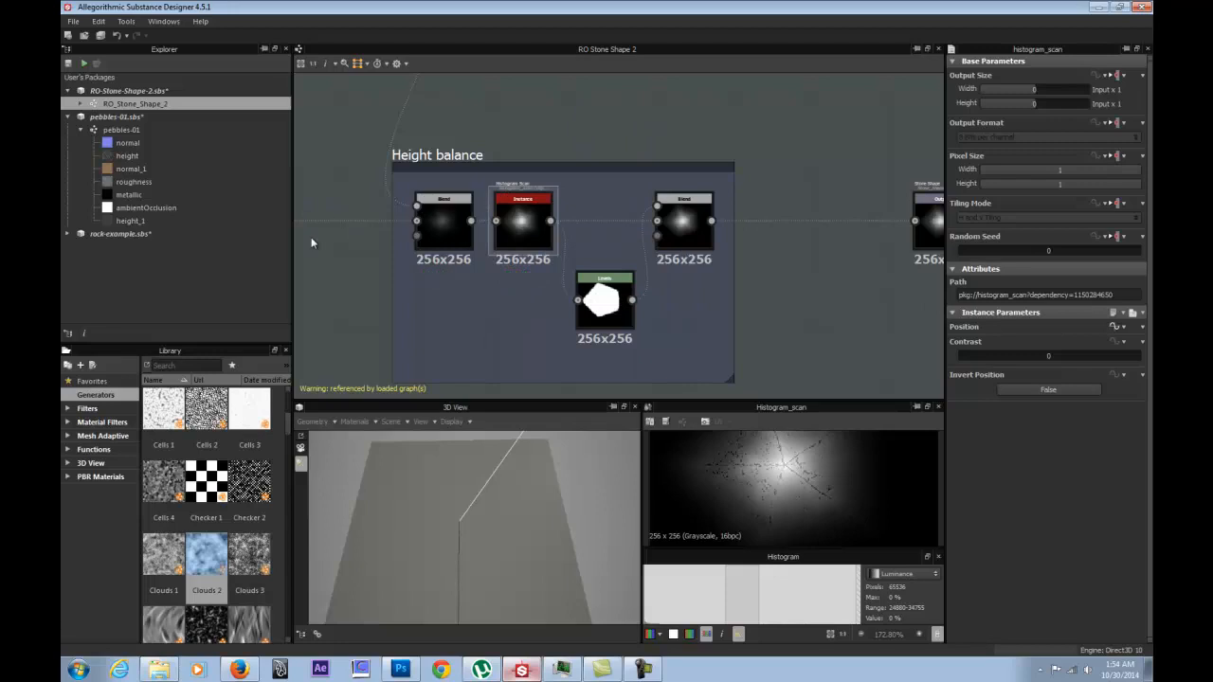
Display the Height balance frame's Levels node and examine its mask up close and as a whole in the 2D preview.
middle_drag(704, 284, 509, 293)
middle_drag(433, 291, 536, 261)
click(537, 266)
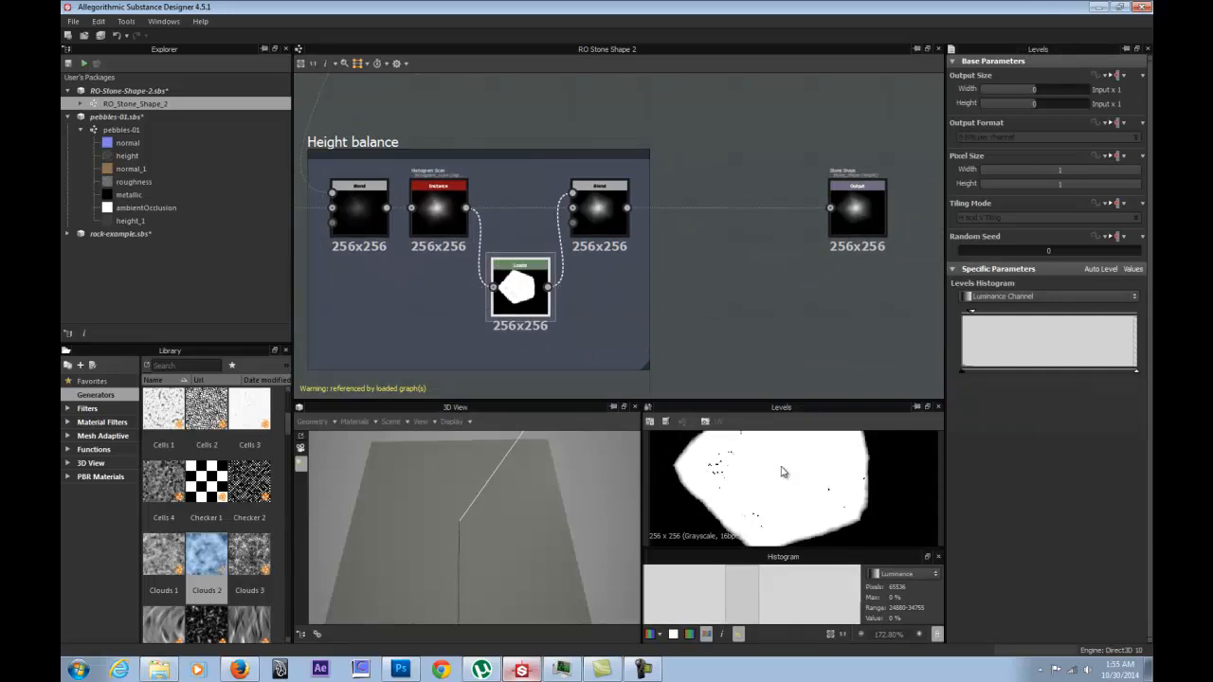
scroll(830, 504, down, 2)
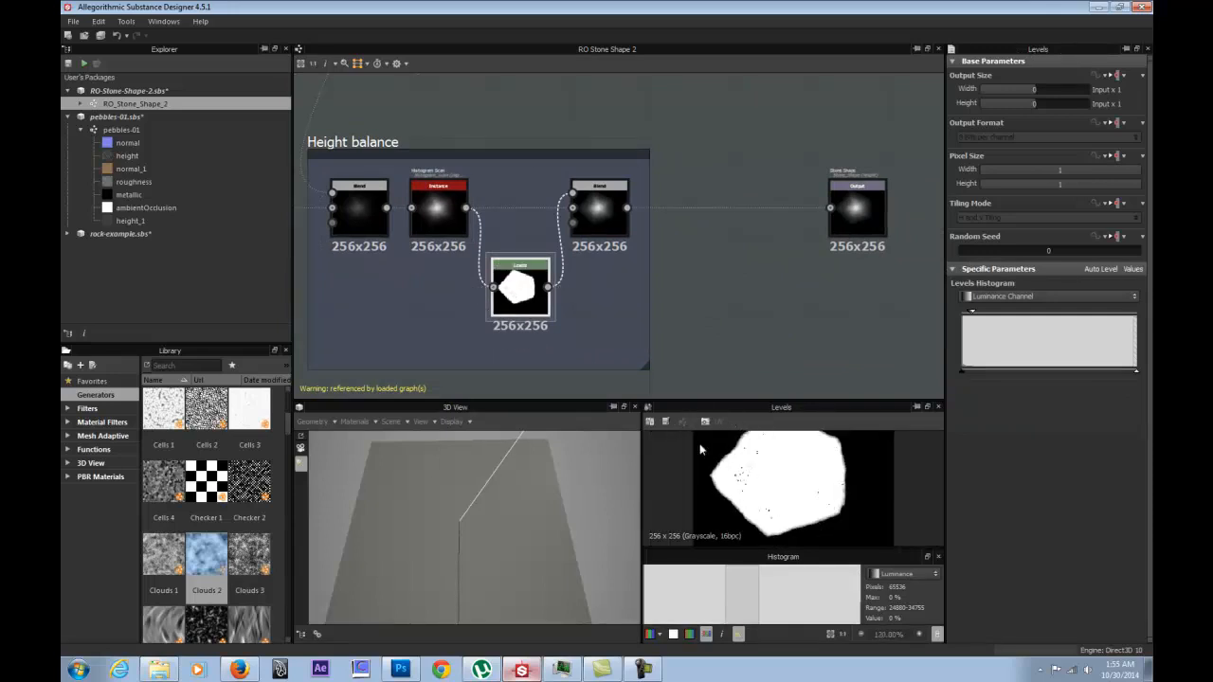
scroll(702, 449, up, 3)
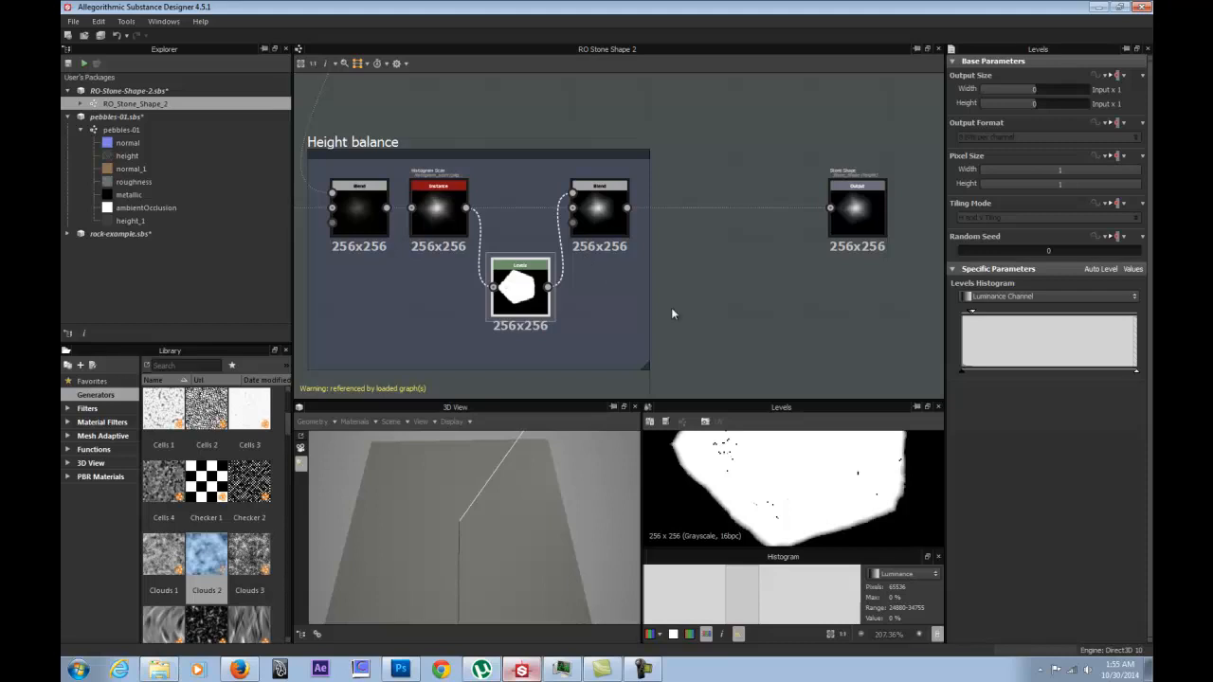
scroll(798, 491, down, 3)
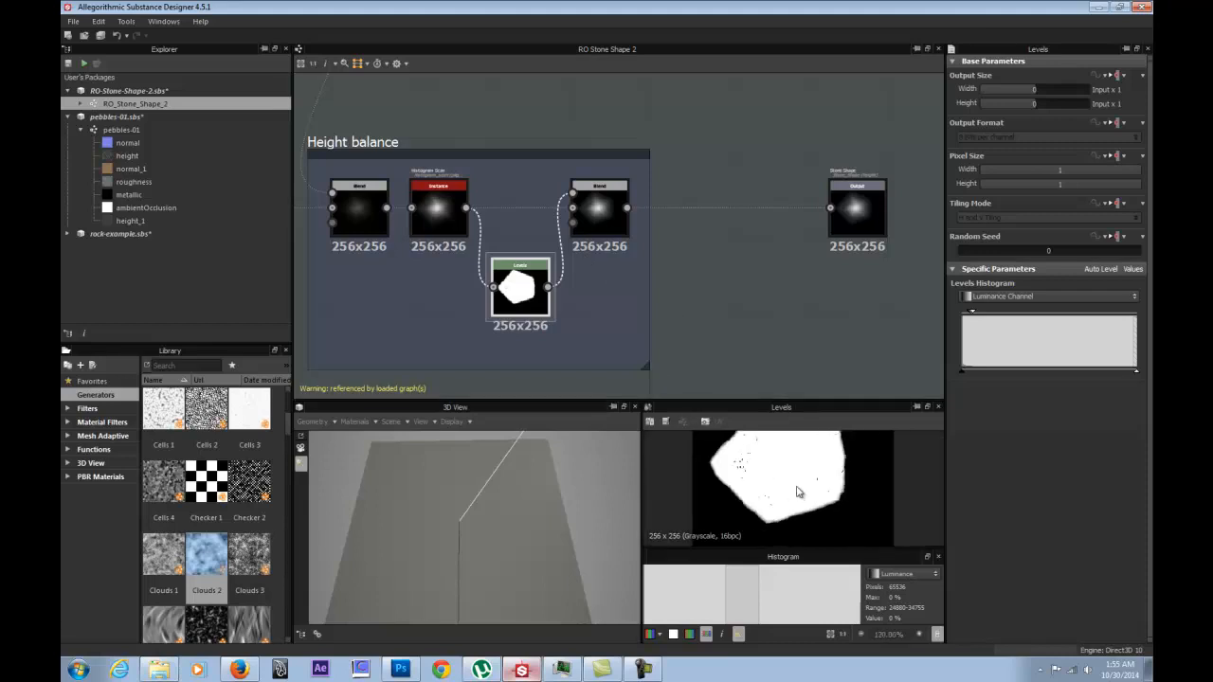
scroll(798, 492, down, 2)
Display the Height balance frame's final Multiply Blend and the Stone Shape output node.
middle_drag(680, 298, 628, 324)
click(550, 231)
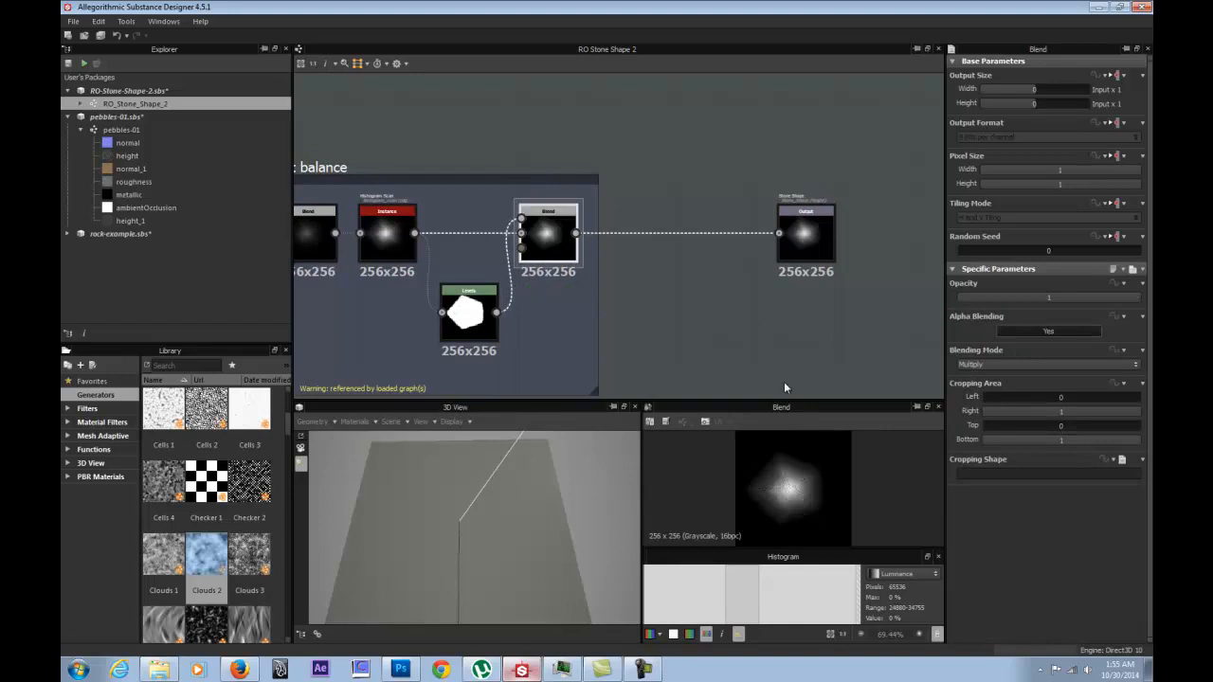
middle_drag(723, 275, 598, 281)
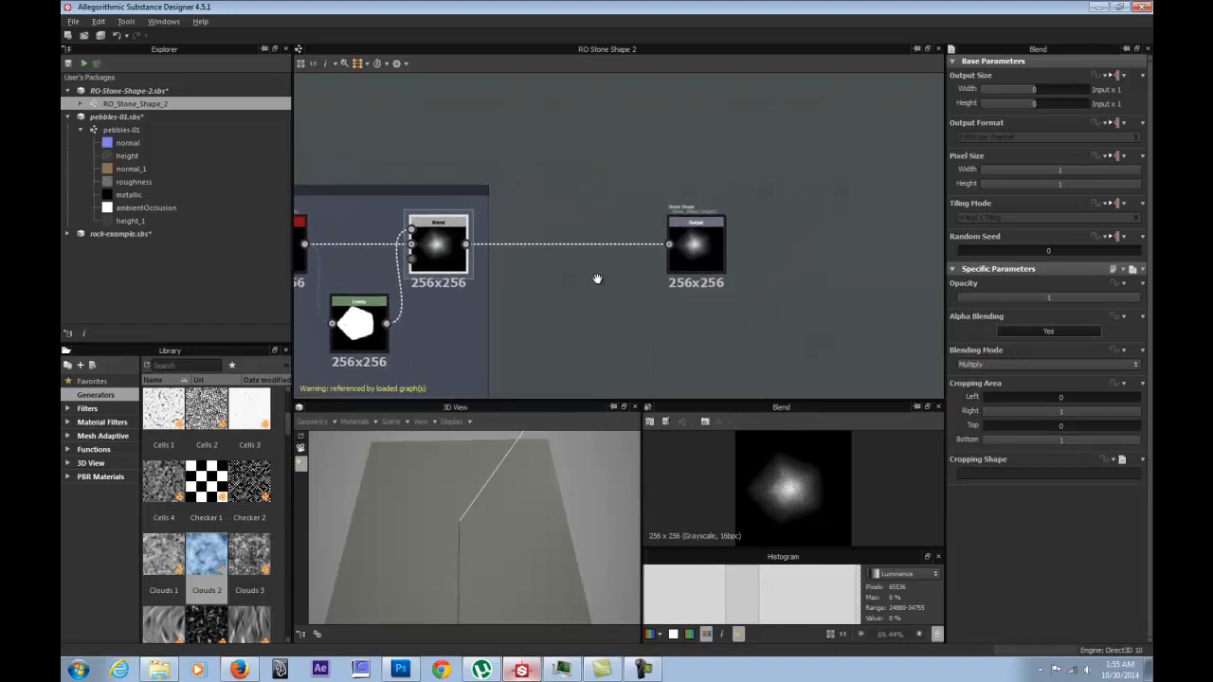
scroll(571, 289, up, 2)
click(694, 232)
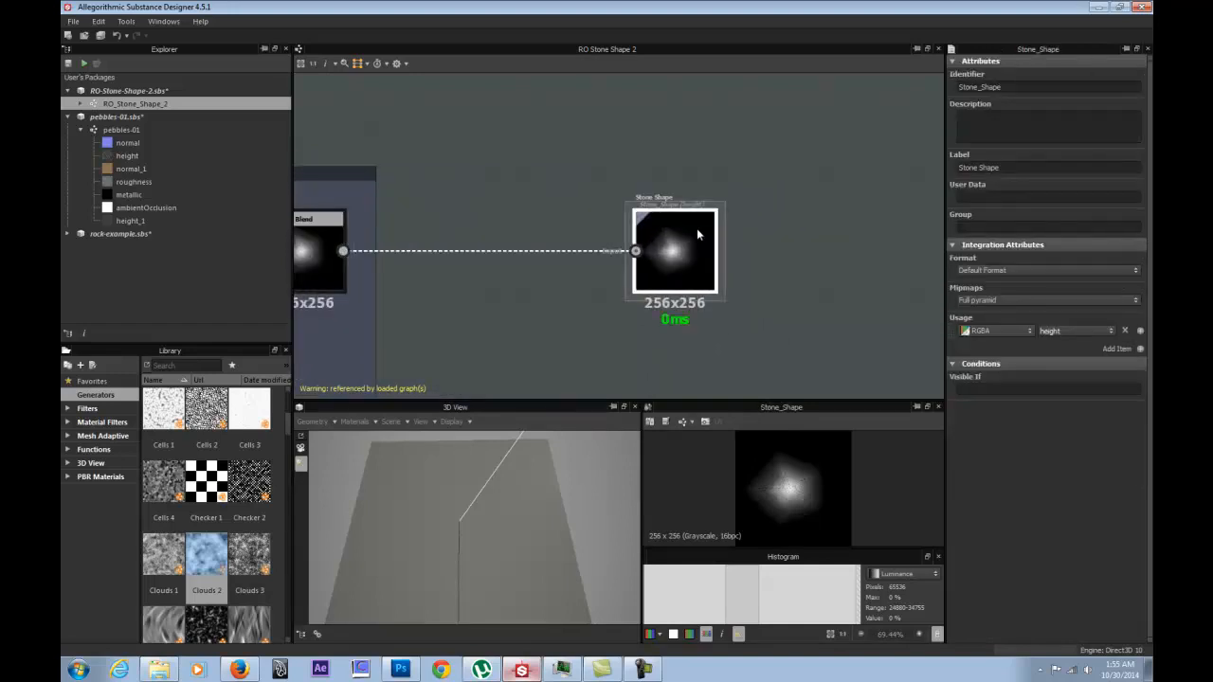
Return to the start of the graph and select the Polygon 2 and Gradient Linear 1 nodes in the Rock Shape Mod frame.
scroll(698, 234, down, 5)
middle_drag(577, 201, 913, 270)
scroll(666, 245, down, 2)
middle_drag(499, 224, 892, 142)
middle_drag(544, 195, 655, 216)
middle_drag(728, 230, 391, 190)
middle_drag(449, 199, 517, 222)
middle_drag(371, 199, 580, 228)
scroll(575, 229, up, 4)
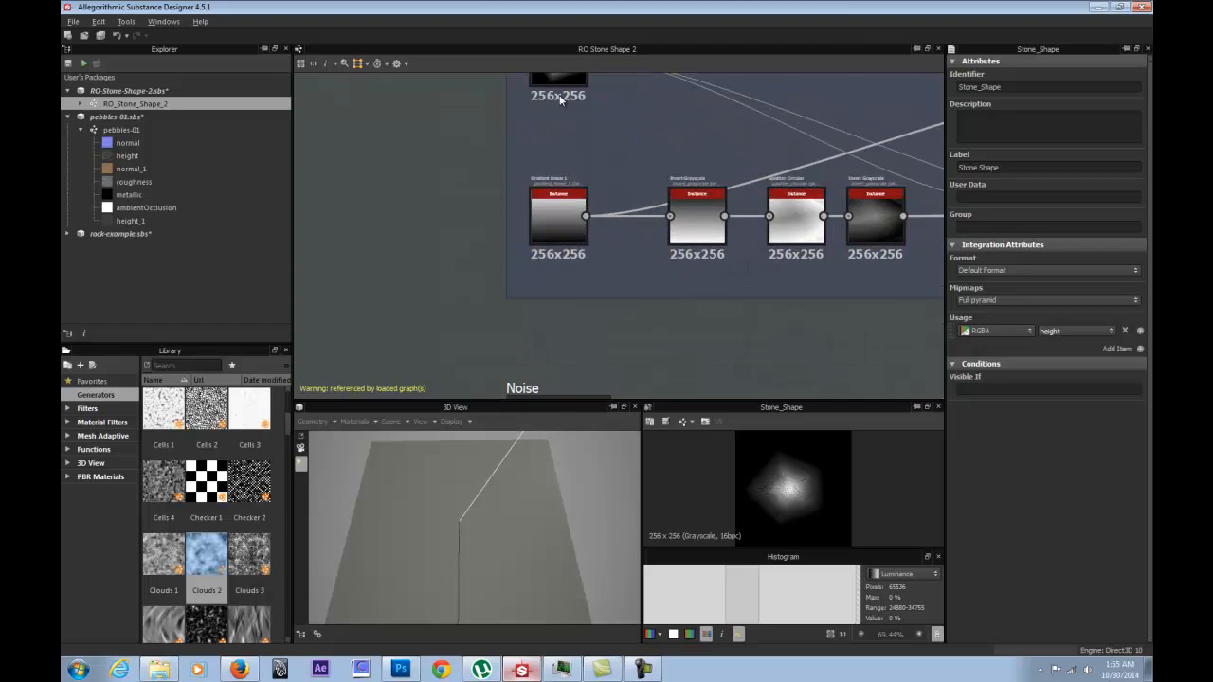
middle_drag(559, 100, 571, 185)
click(574, 308)
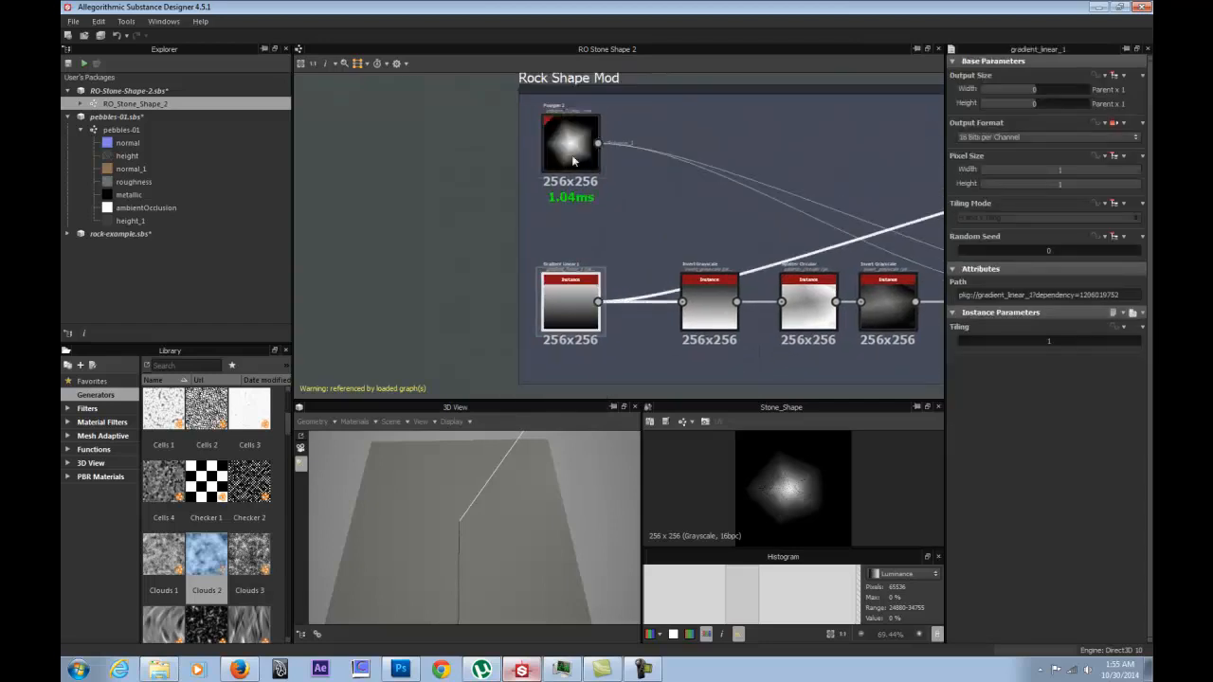
middle_drag(650, 260, 523, 254)
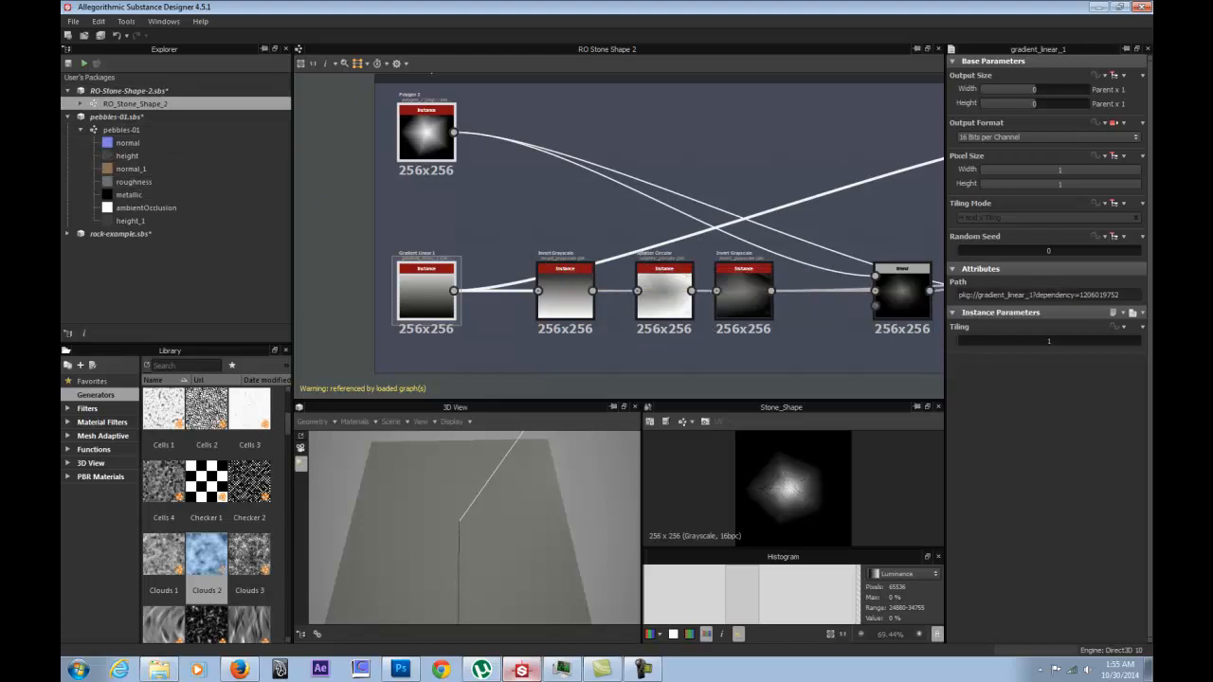
Start a new substance from the Standard template with its size mode set to Relative To Parent.
click(74, 21)
click(74, 20)
click(74, 21)
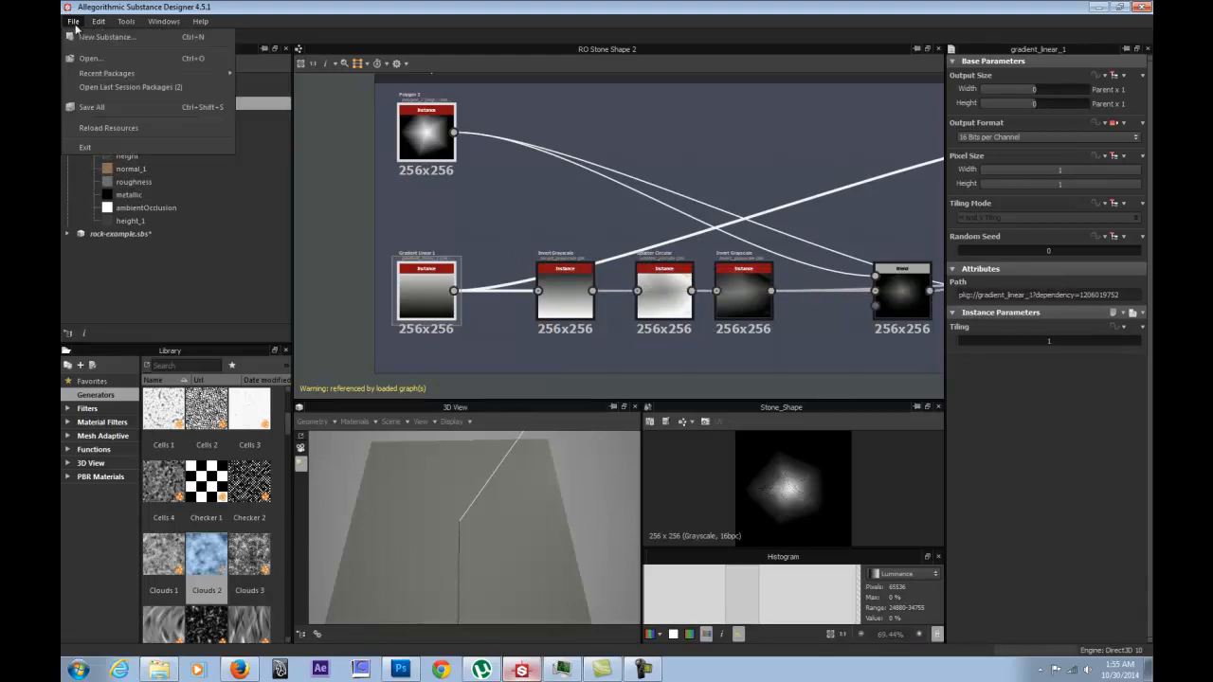
click(107, 37)
click(632, 269)
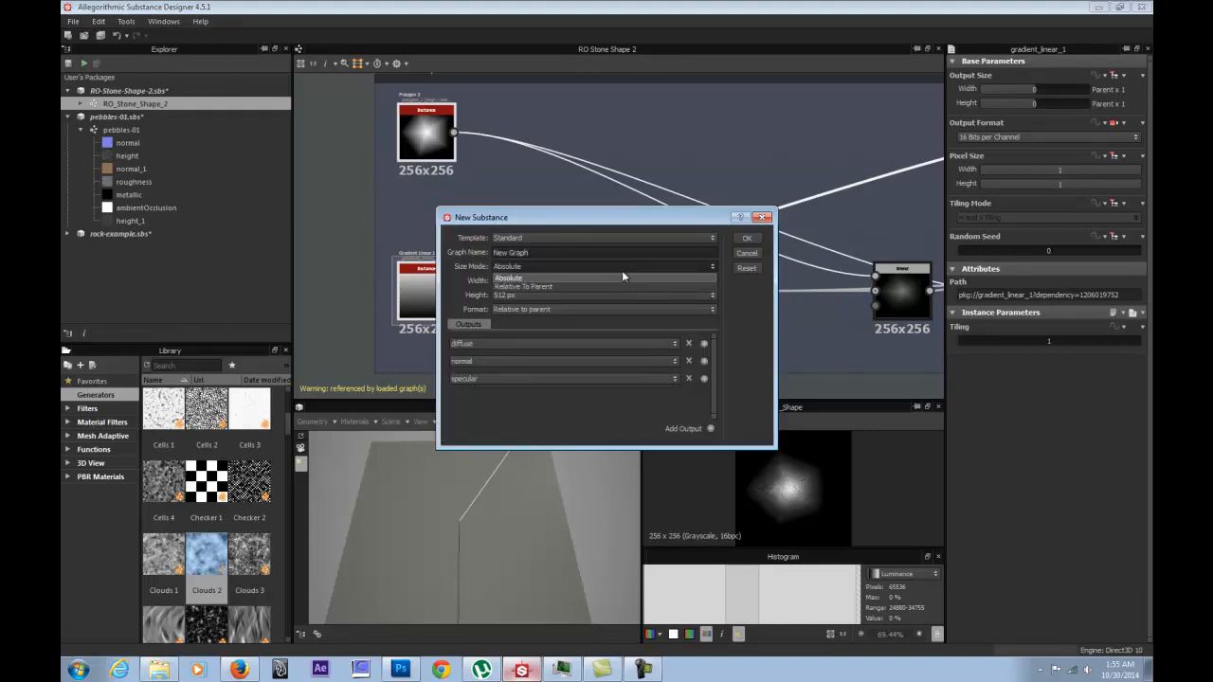
click(574, 288)
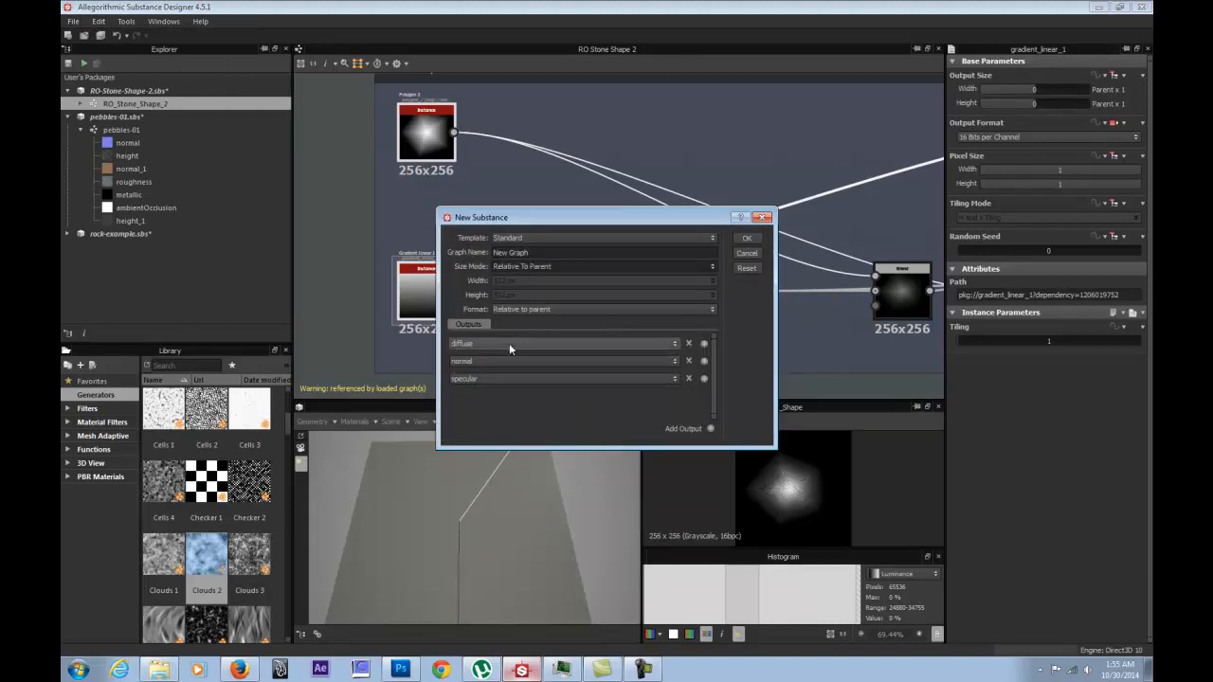
Reduce the new substance's outputs to normal and height, and discard the new substance.
click(689, 343)
click(689, 343)
click(648, 343)
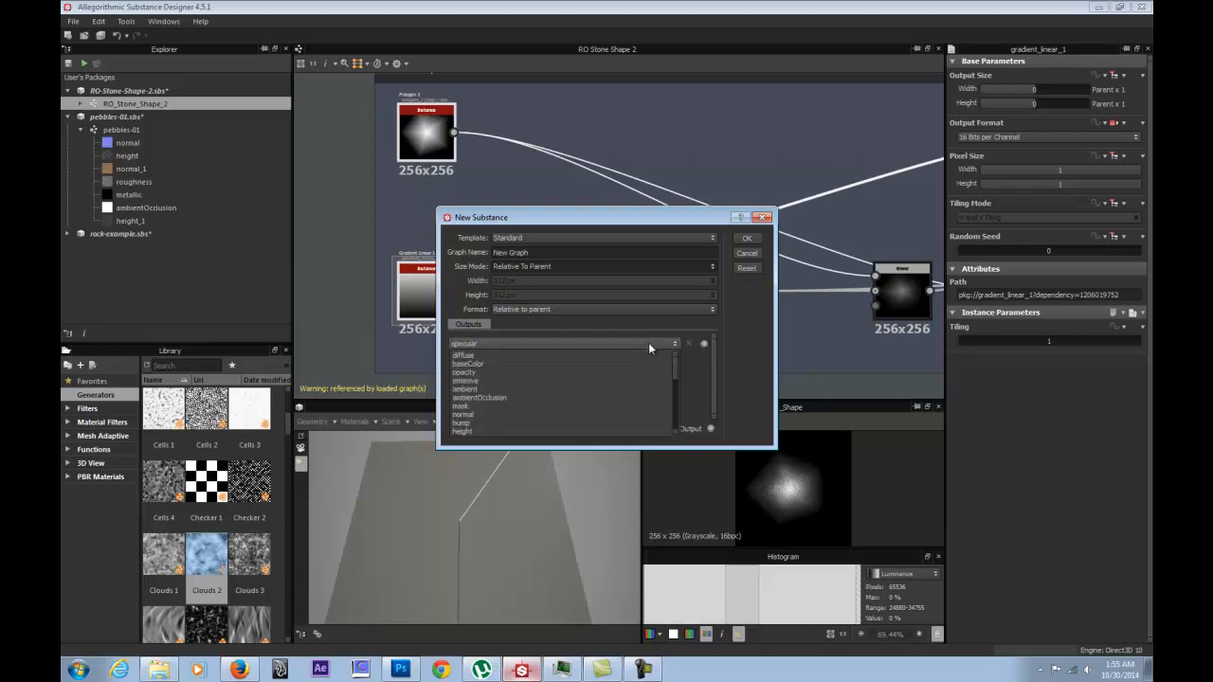
click(554, 398)
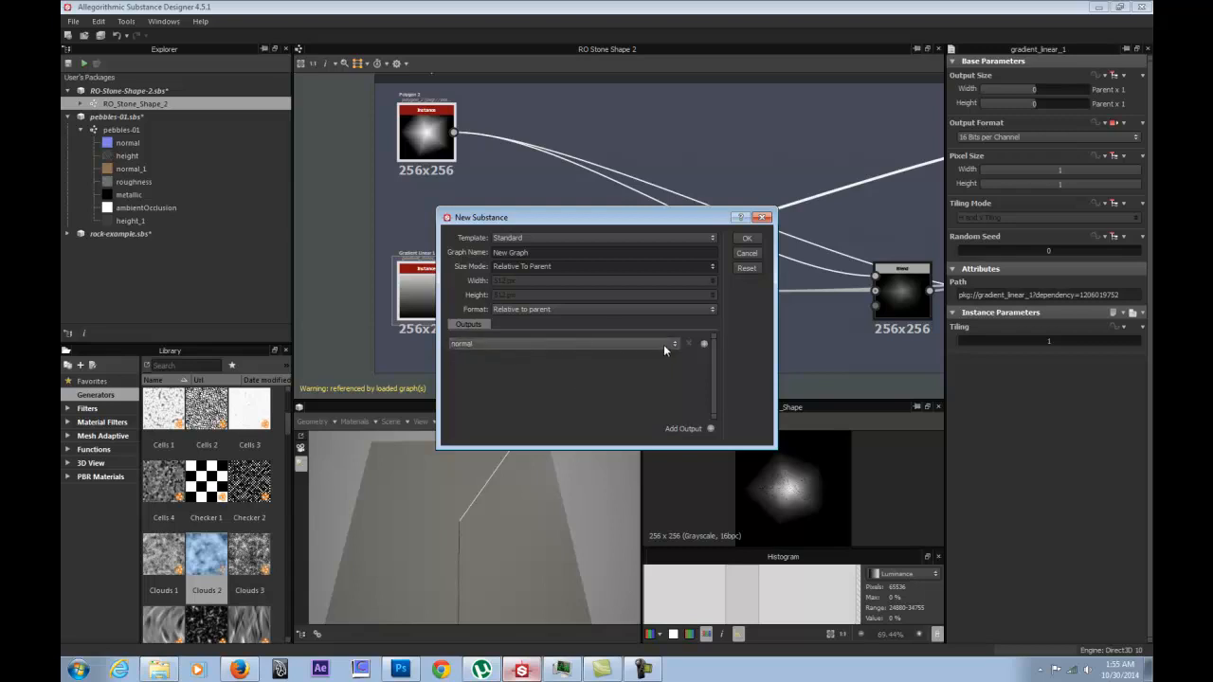
click(706, 343)
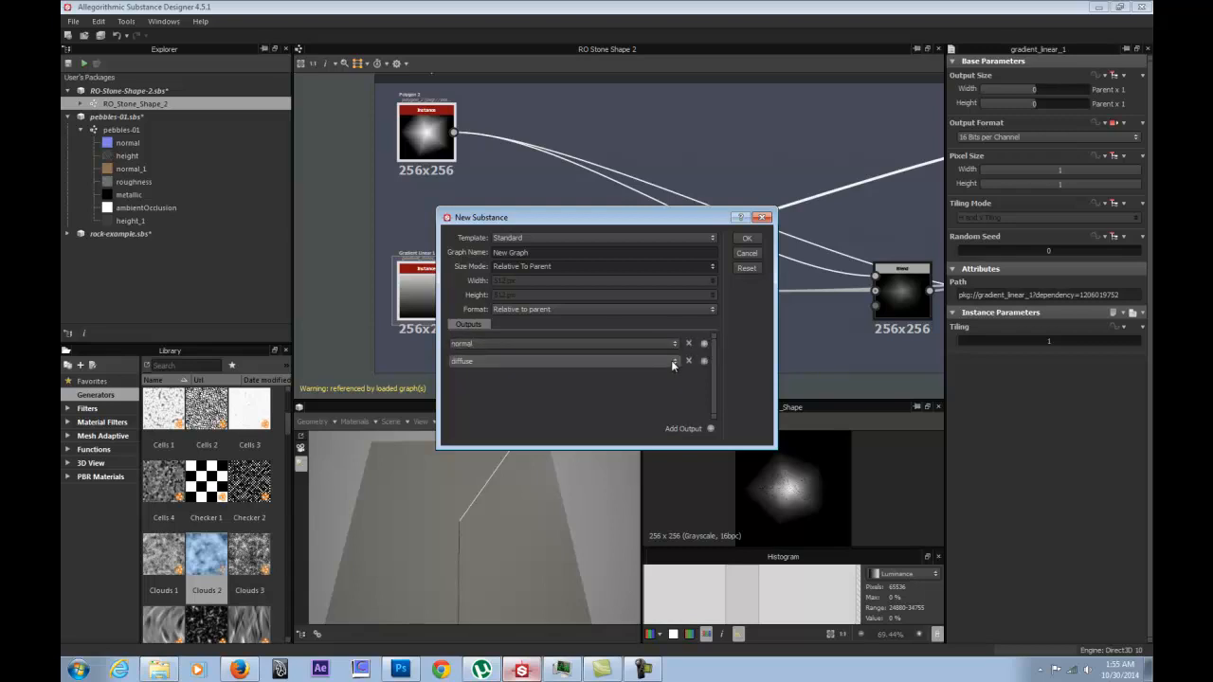
click(671, 360)
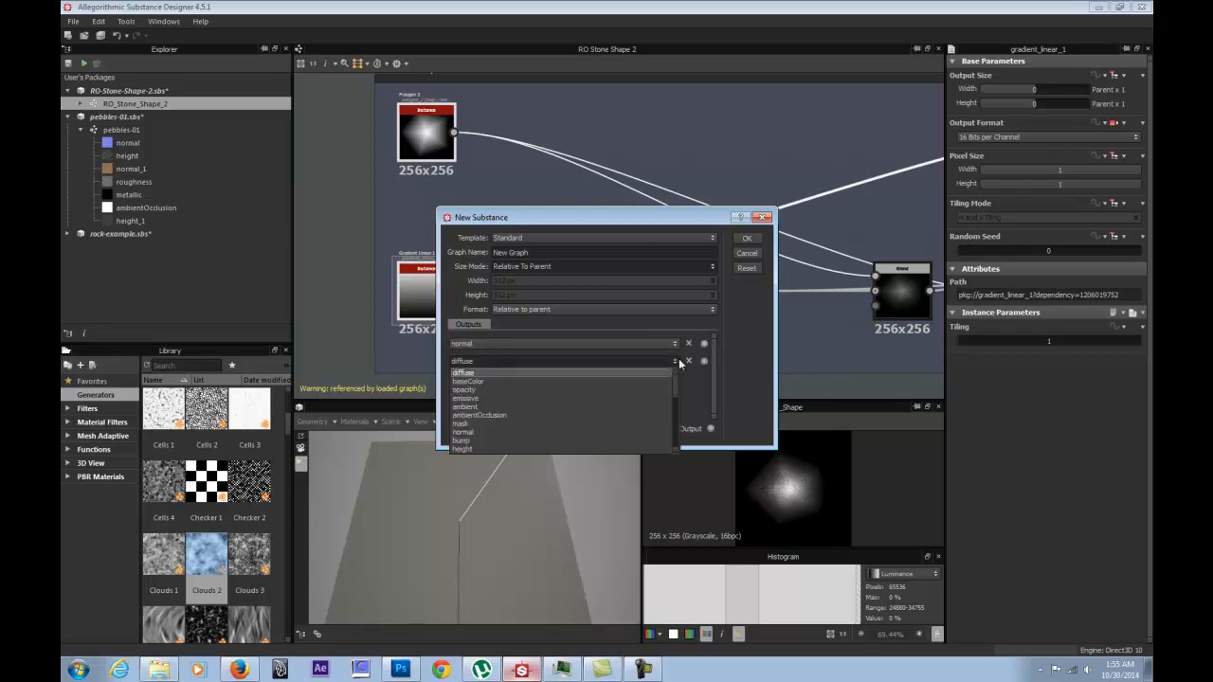
click(571, 448)
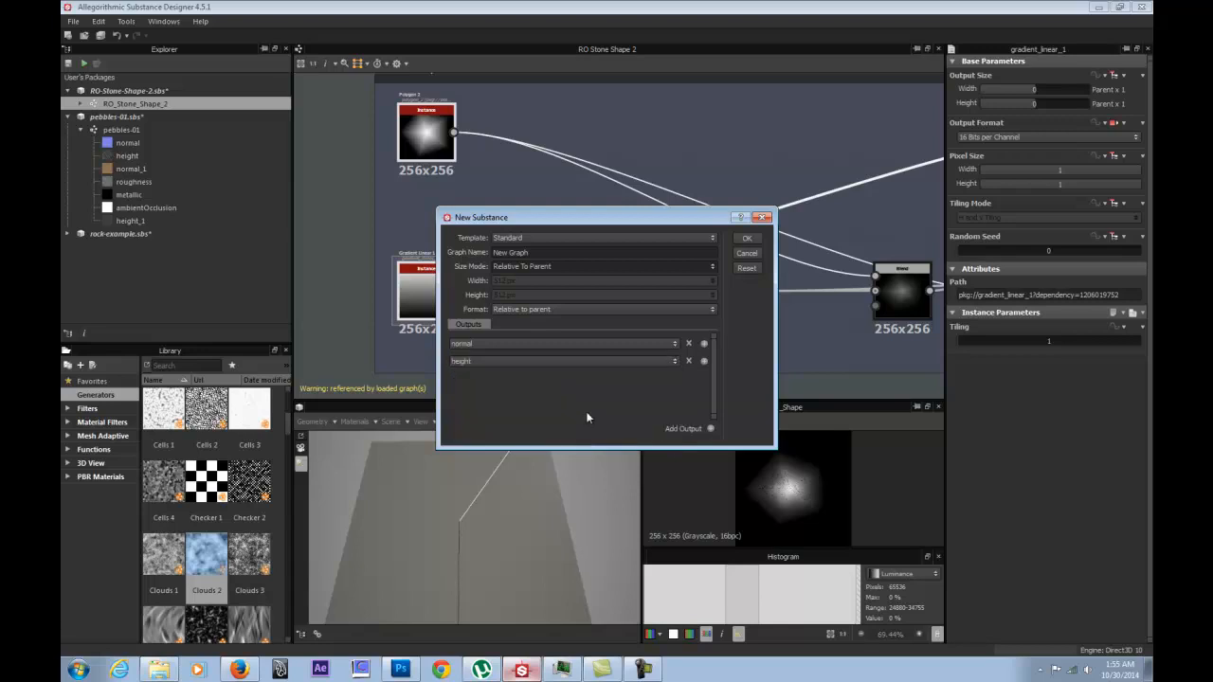
click(747, 254)
Open the rock-example graph and display its RO Stone Shape 2 instance node with its parameters.
click(115, 234)
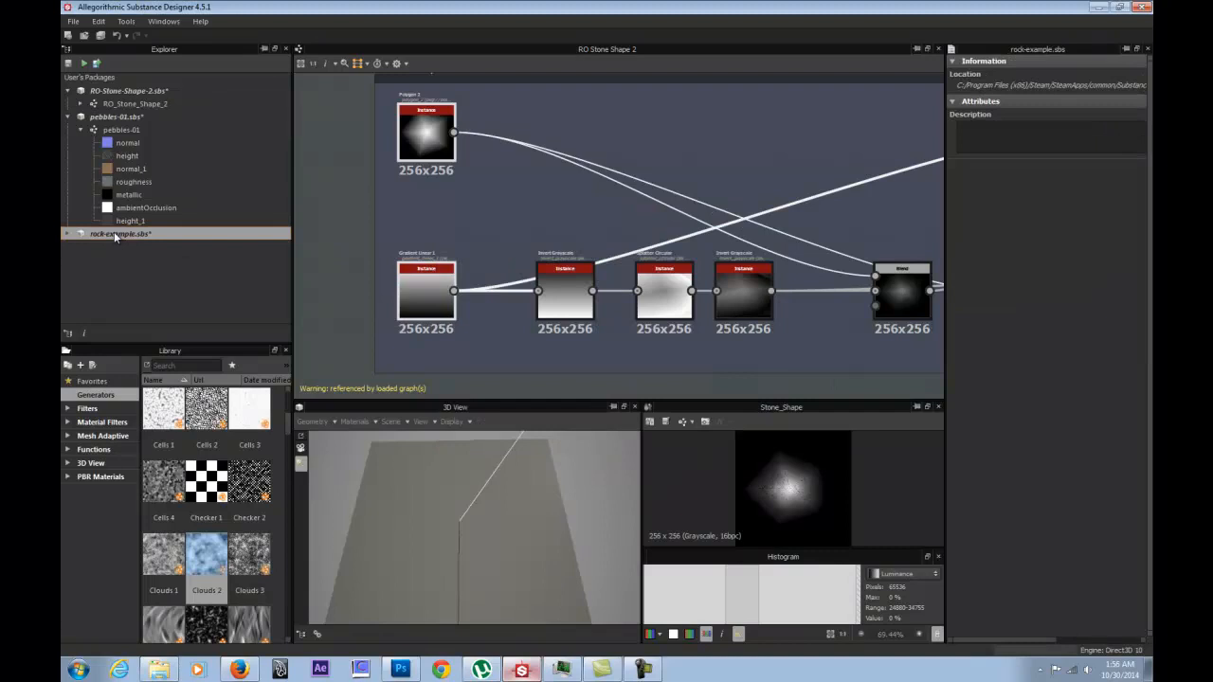
click(66, 234)
double_click(118, 246)
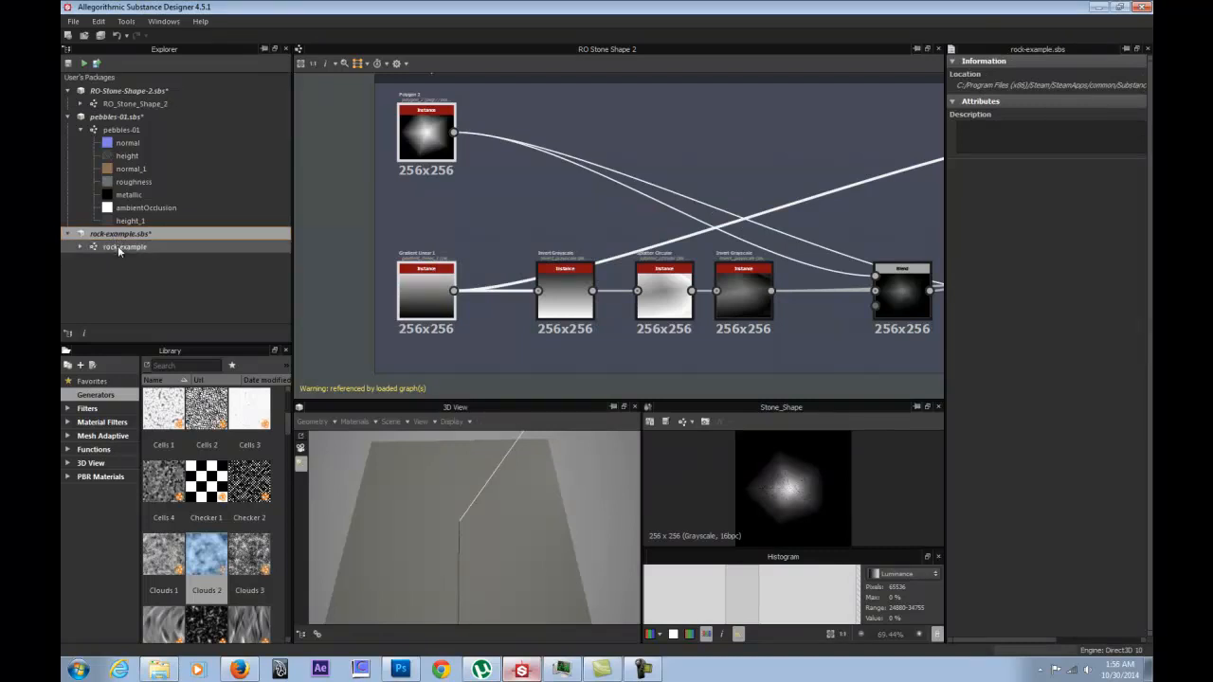
scroll(571, 248, down, 3)
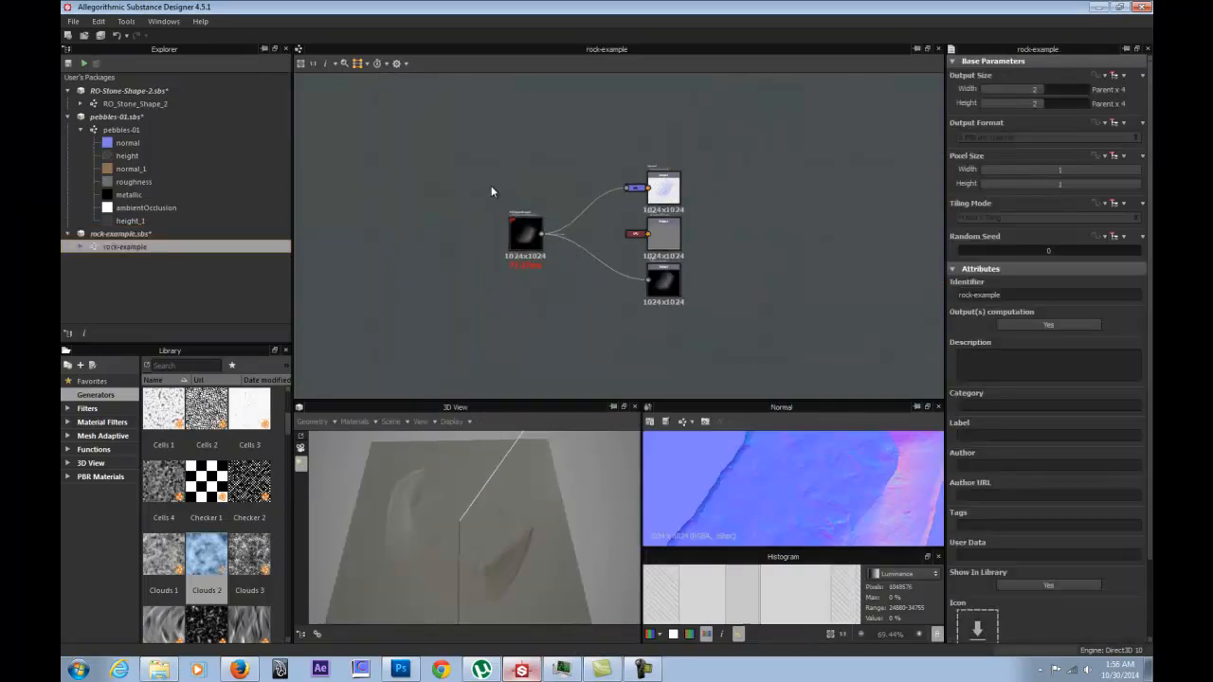
click(515, 243)
scroll(531, 276, up, 2)
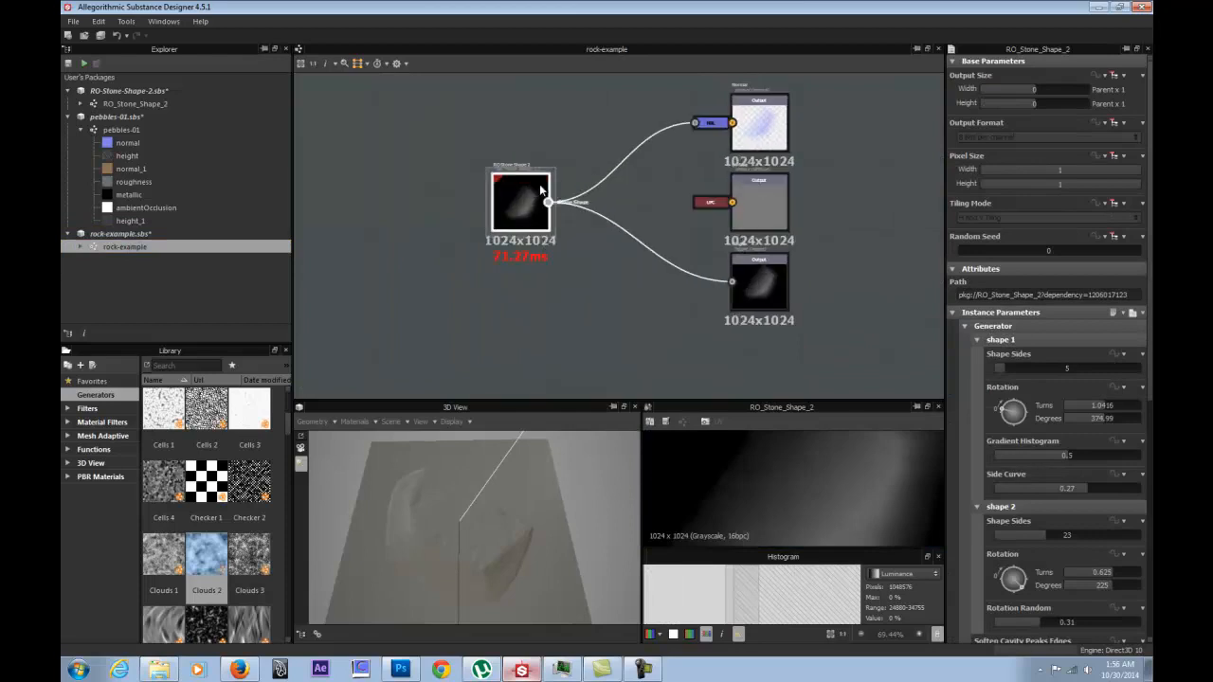
scroll(426, 312, down, 3)
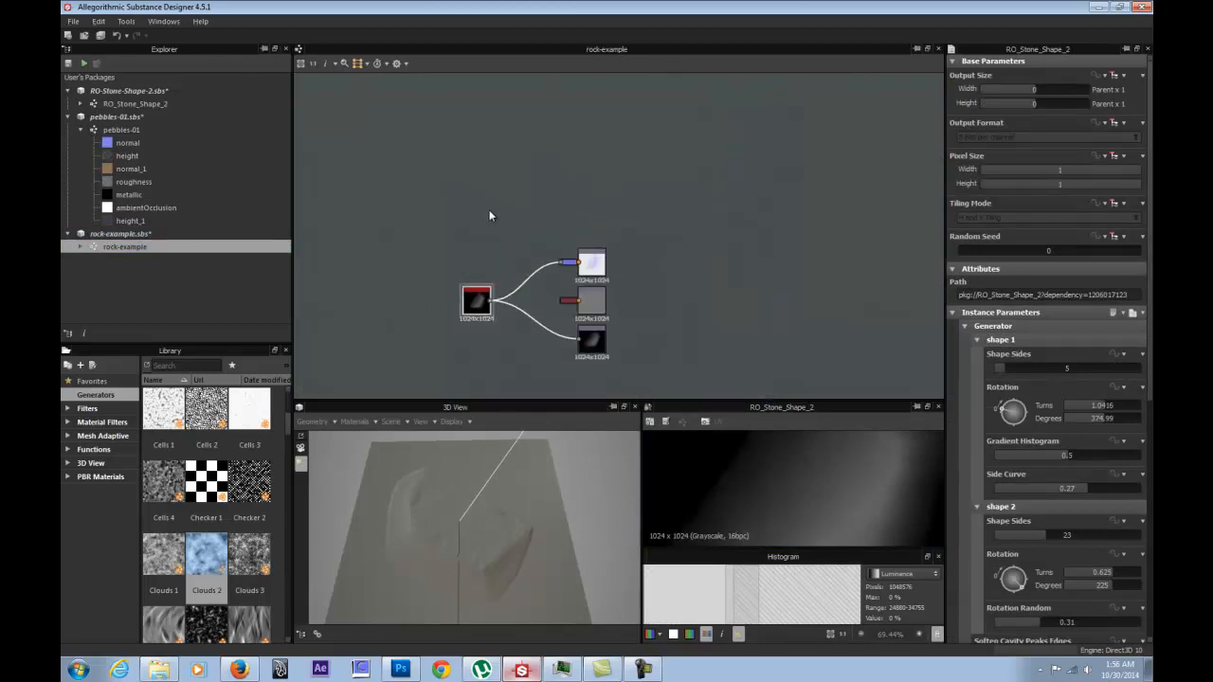
Switch back to the RO Stone Shape 2 graph and select the two source nodes of the Rock Shape Mod frame.
middle_drag(523, 235, 581, 161)
click(509, 137)
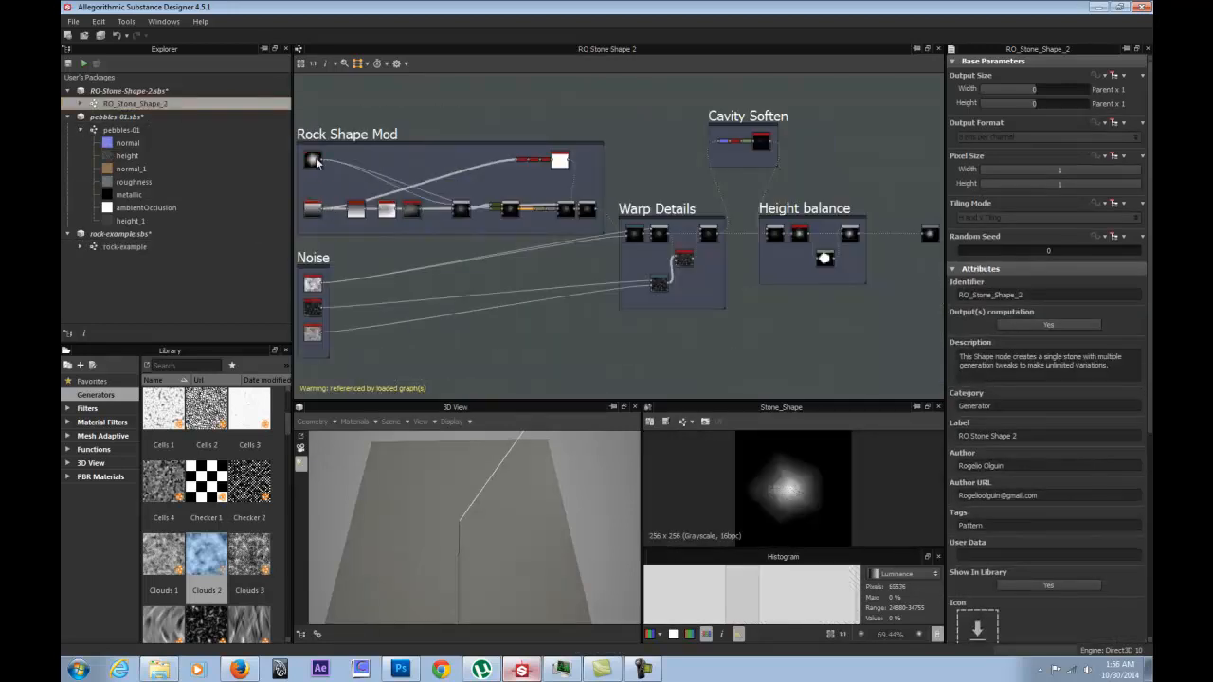
click(315, 160)
scroll(316, 209, up, 5)
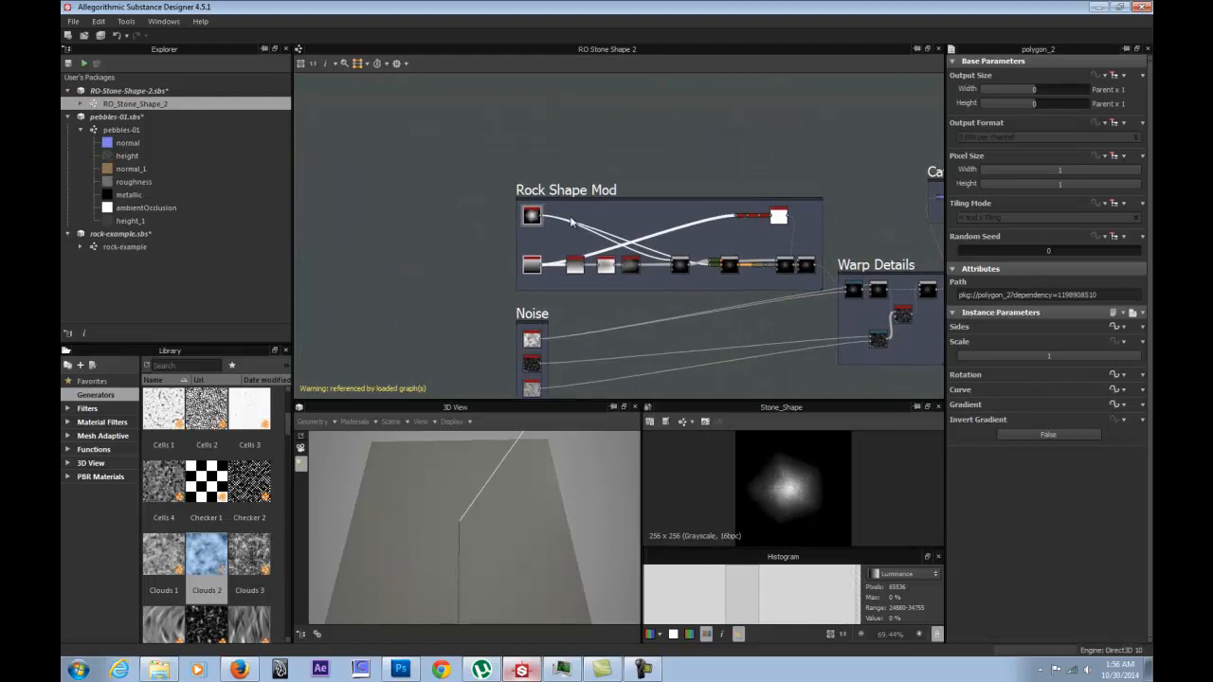
click(485, 330)
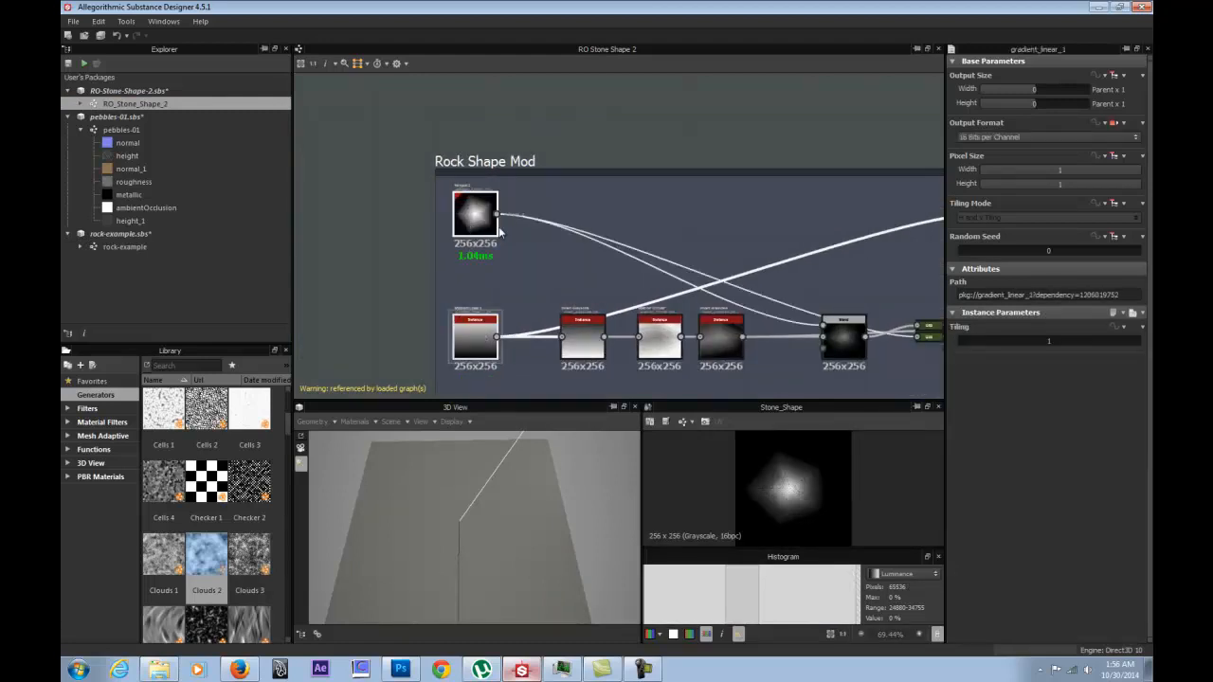
View the rock-example graph, then return to RO Stone Shape 2 and show the polygon node's parameters in the Rock Shape Mod frame.
double_click(132, 247)
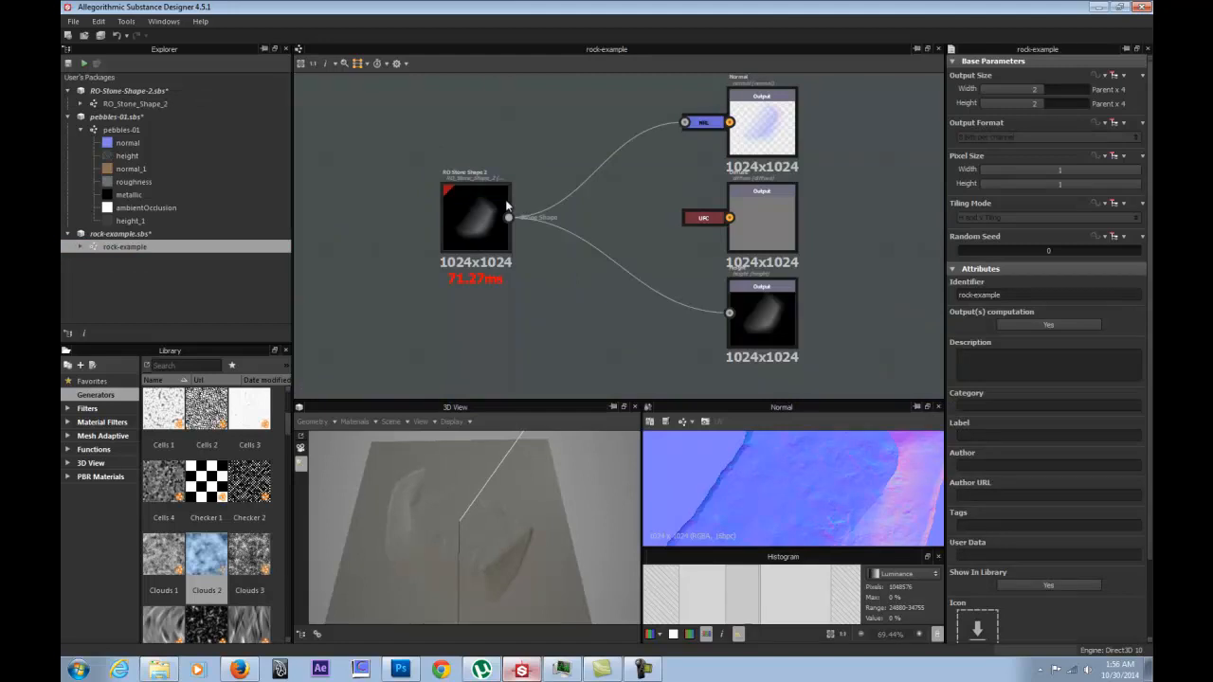
scroll(506, 202, down, 3)
middle_drag(430, 162, 512, 222)
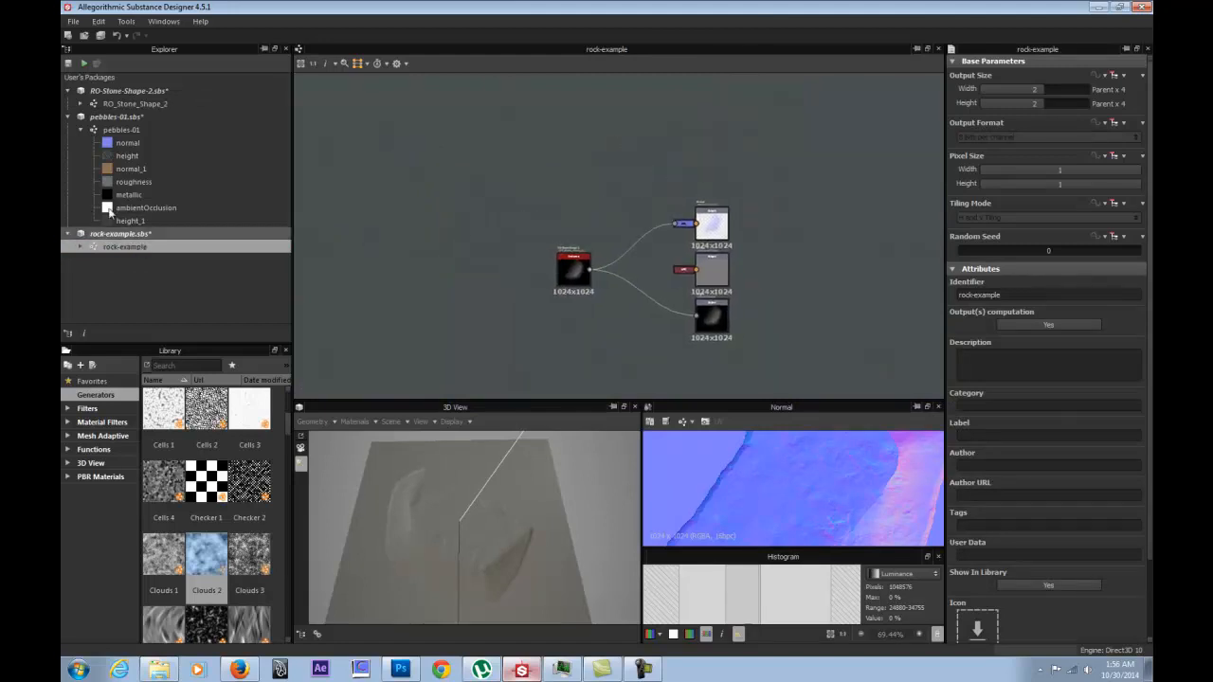
scroll(428, 188, down, 3)
middle_drag(330, 157, 581, 189)
scroll(574, 187, up, 3)
click(577, 179)
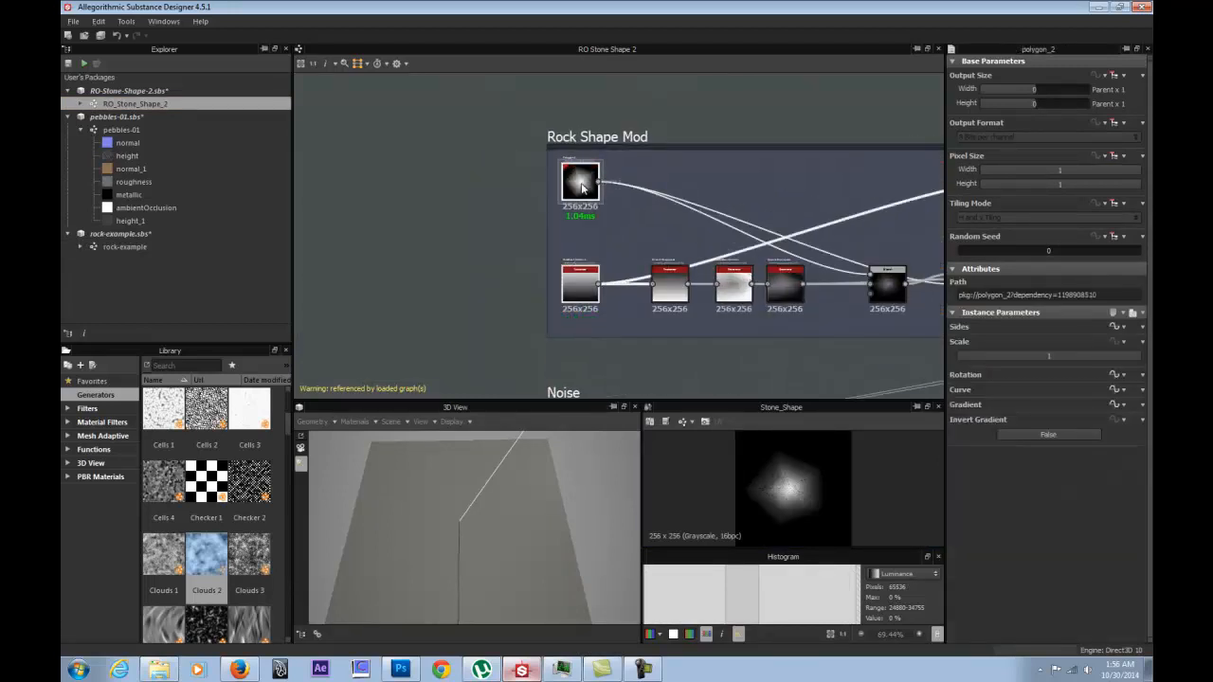
right_click(579, 184)
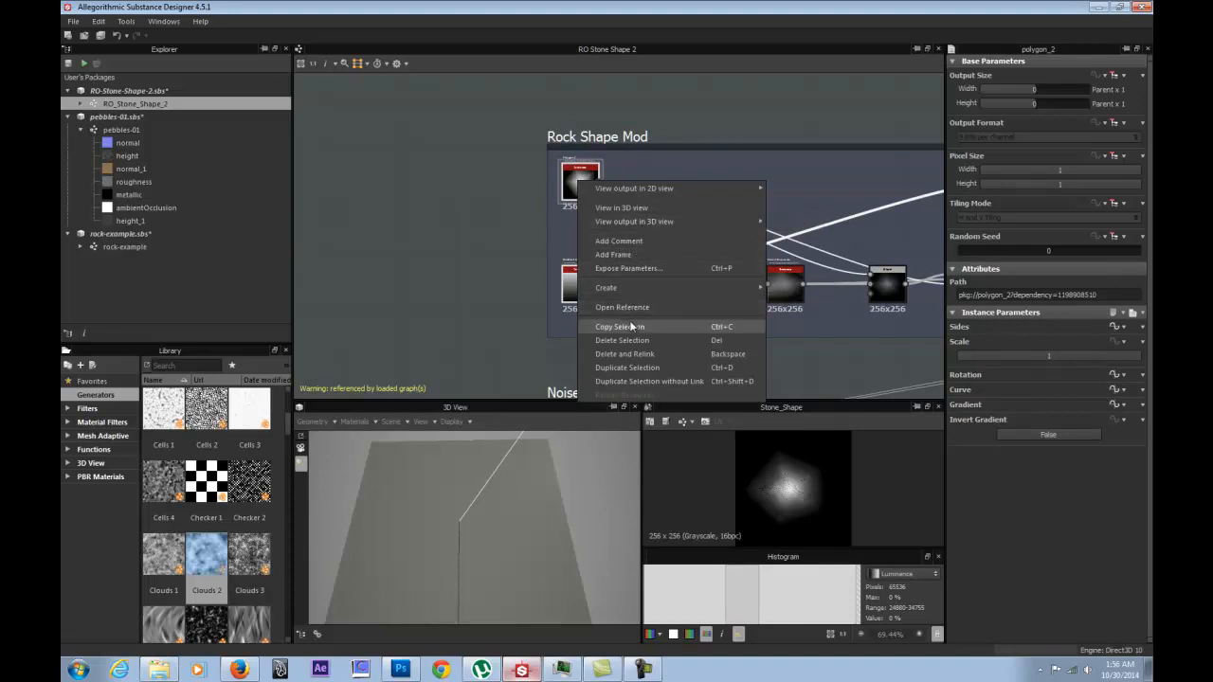
Reopen the rock-example graph and add a Polygon 1 and a Polygon 2 node beside the RO Stone Shape 2 instance.
click(144, 246)
double_click(150, 248)
click(458, 195)
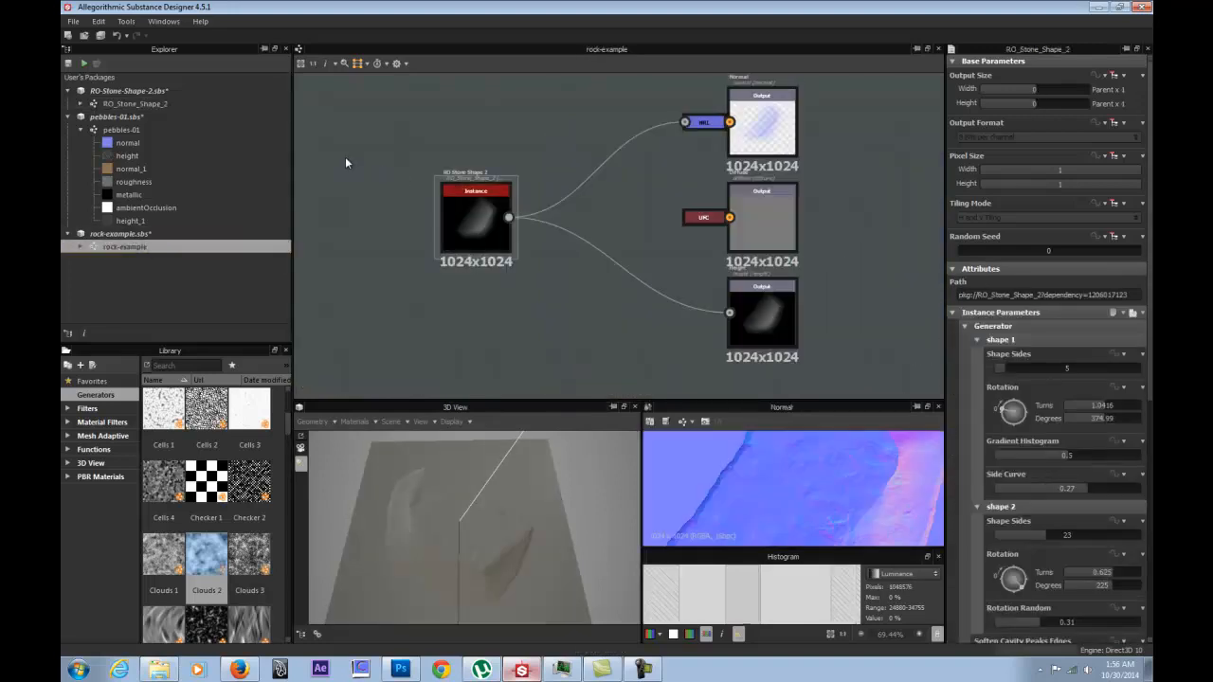
scroll(412, 174, down, 5)
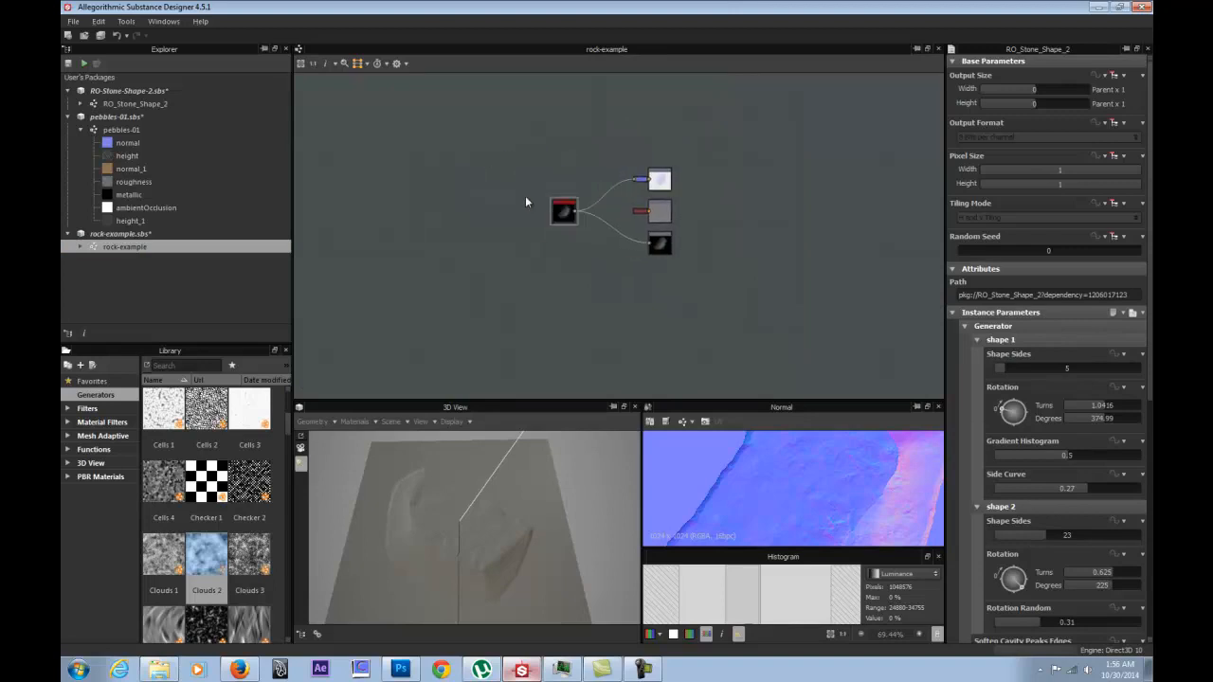
scroll(525, 195, up, 2)
middle_drag(460, 178, 381, 183)
click(186, 367)
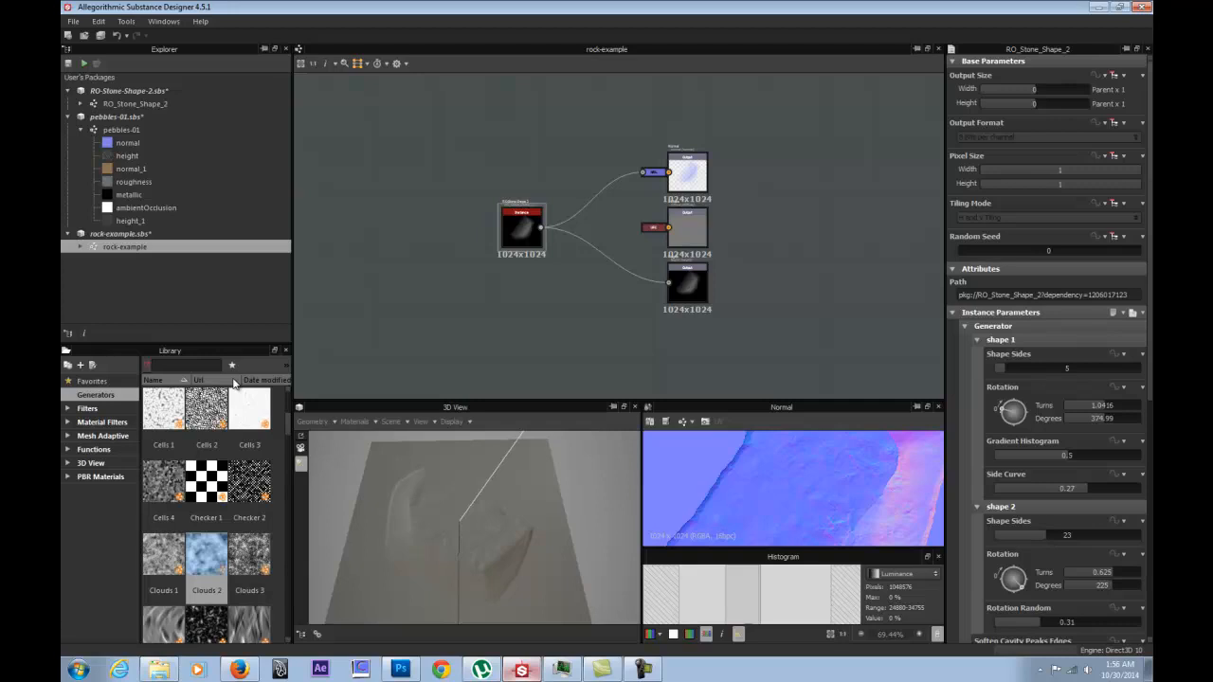
text(pol)
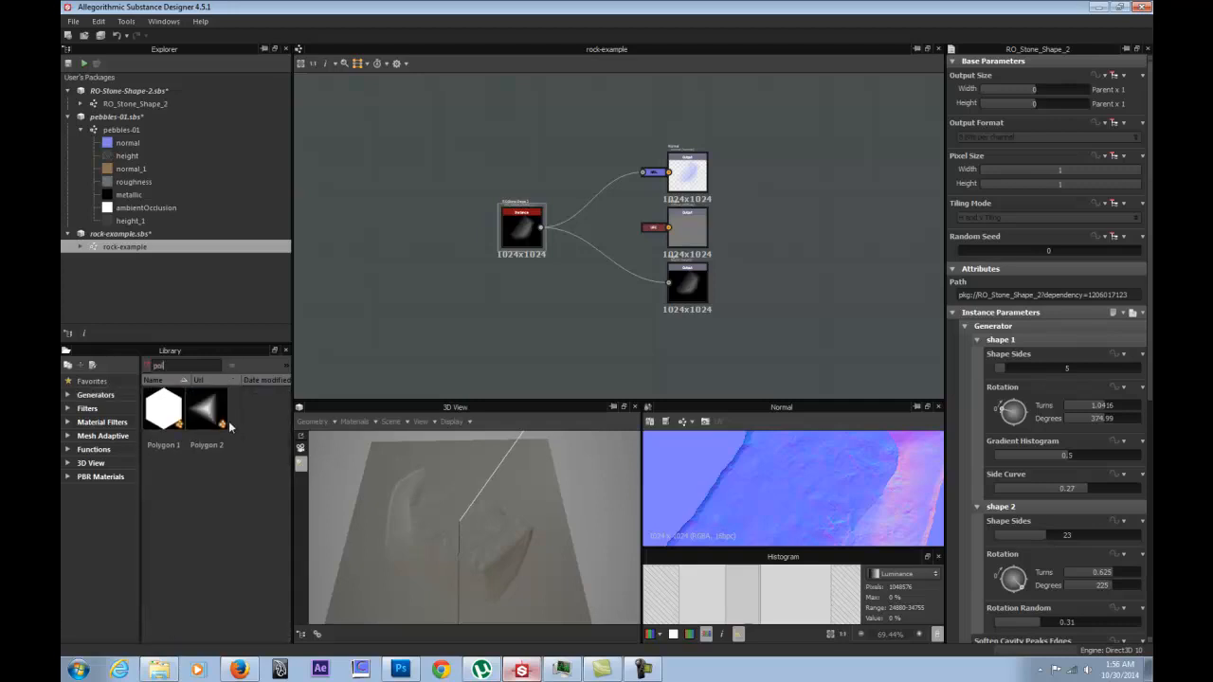
drag(163, 412, 392, 159)
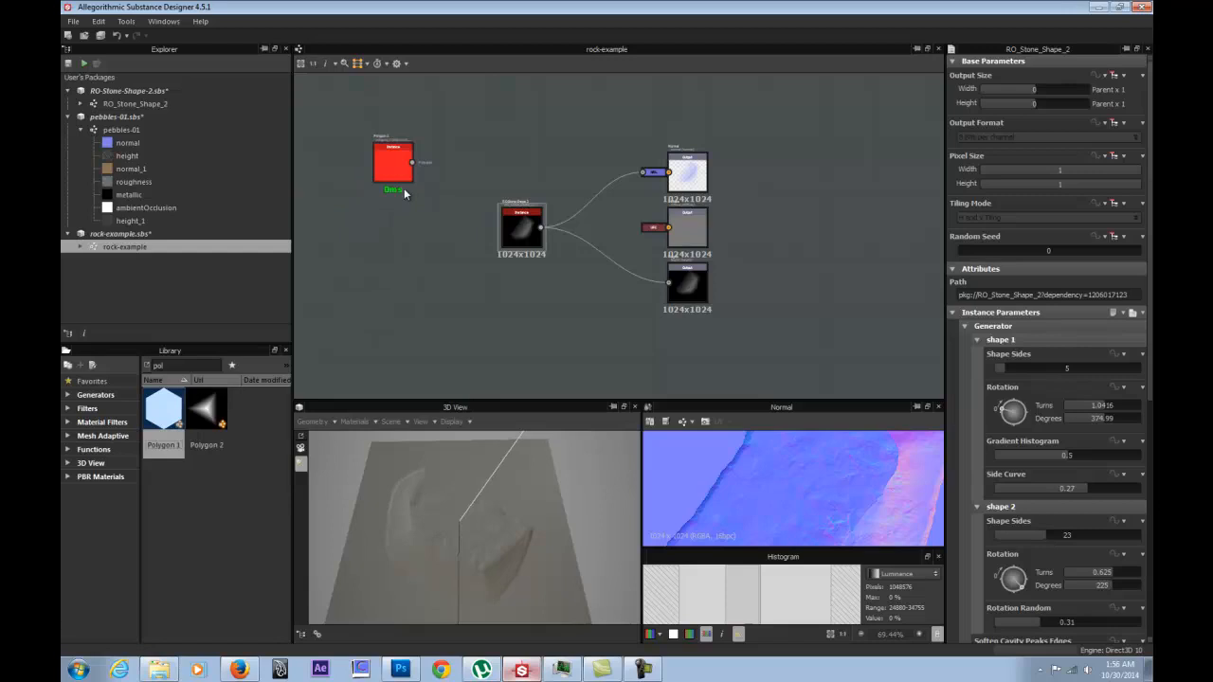
drag(207, 409, 393, 225)
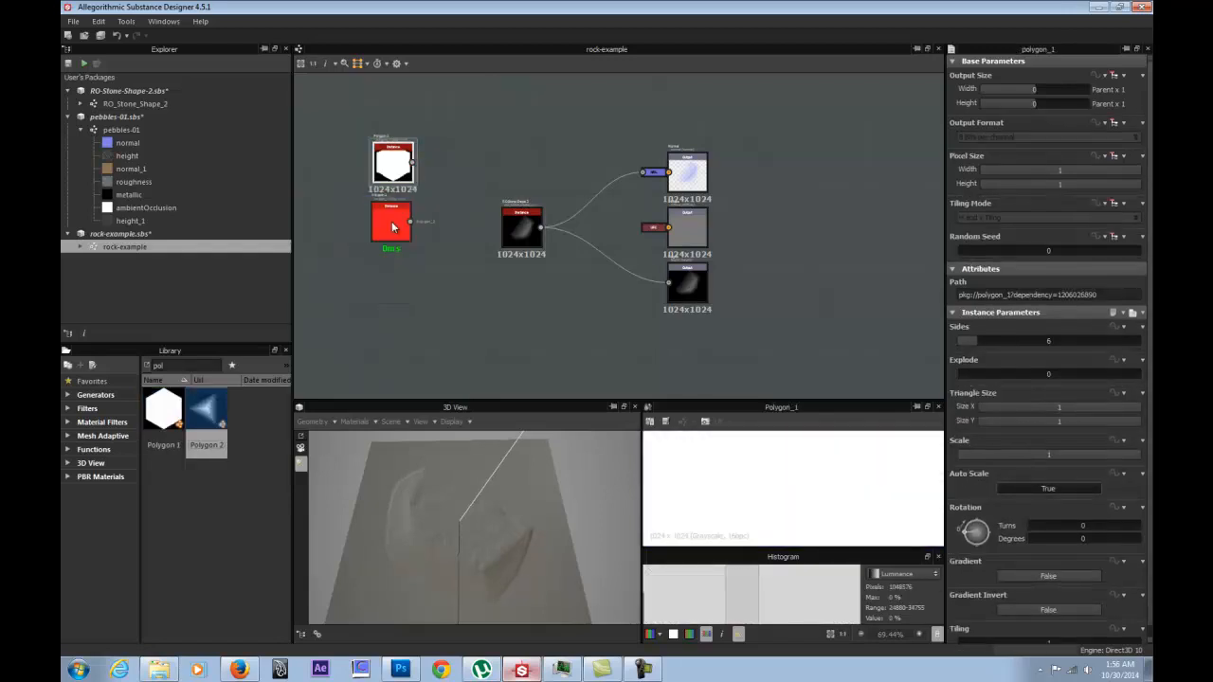
Find the gradient generators in the library and add a Gradient Linear 1 node below the polygon nodes.
key(BackSpace)
key(BackSpace)
key(BackSpace)
text(gradi)
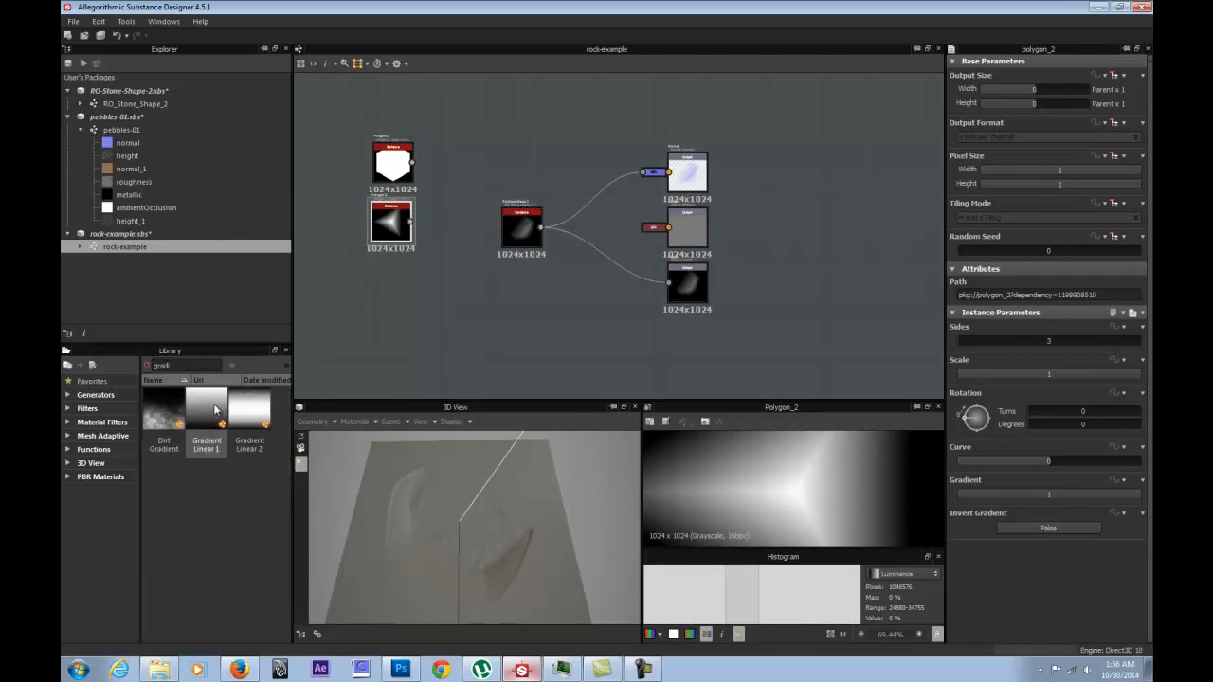
drag(216, 410, 387, 290)
double_click(386, 290)
Find the splatter generators in the library and add a Splatter Circular node next to Gradient Linear 1.
click(201, 366)
key(BackSpace)
key(BackSpace)
key(BackSpace)
key(BackSpace)
key(BackSpace)
text(splat)
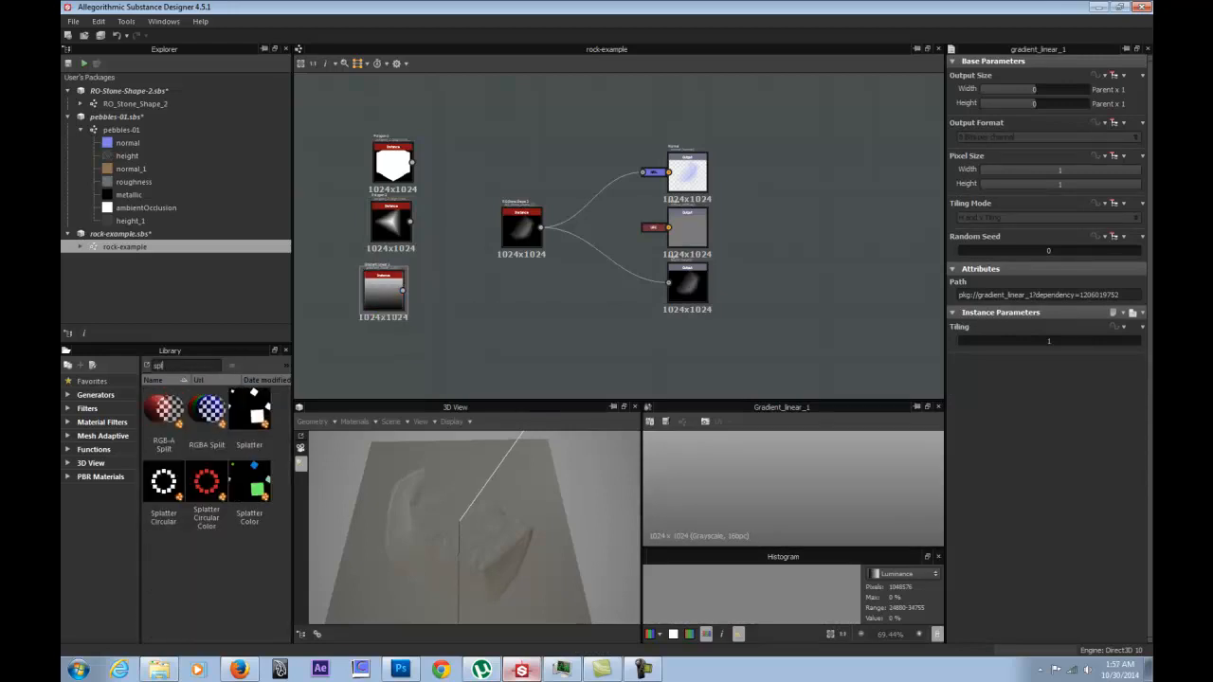
drag(207, 410, 468, 314)
double_click(468, 309)
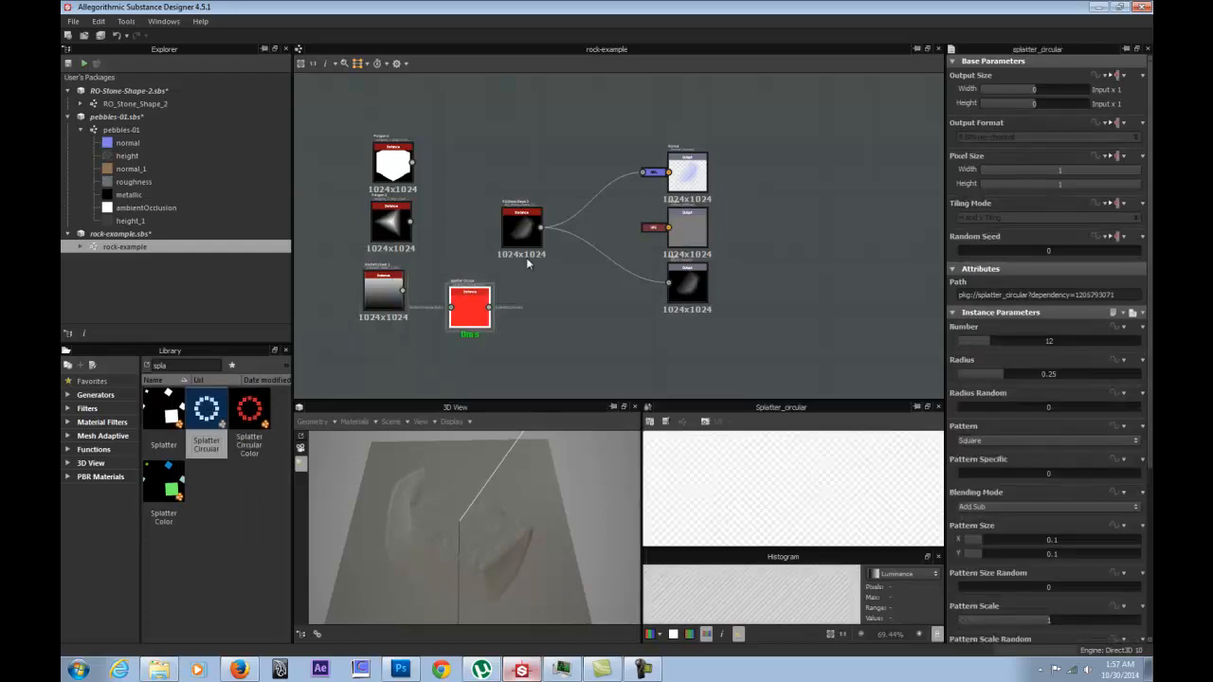
drag(478, 303, 460, 284)
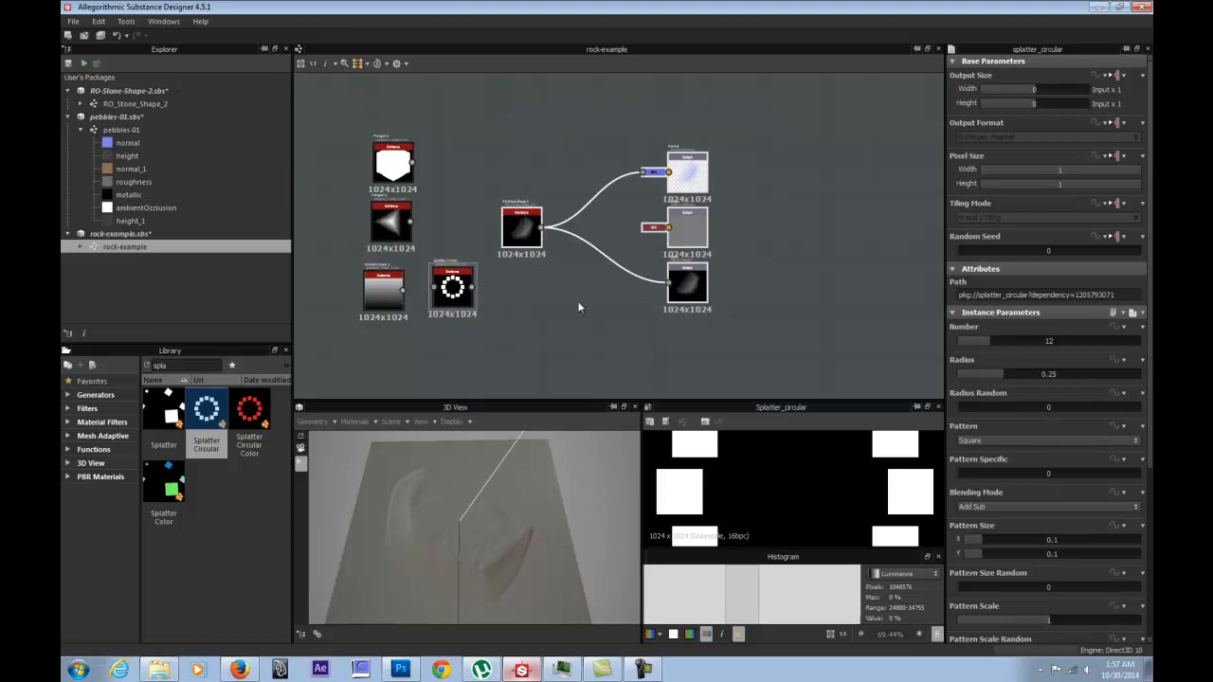
Move the rock instance and its outputs clear of the new nodes, and space Splatter Circular away from Gradient Linear 1.
middle_drag(576, 306, 541, 170)
drag(497, 95, 662, 320)
middle_drag(531, 186, 666, 371)
drag(559, 320, 591, 321)
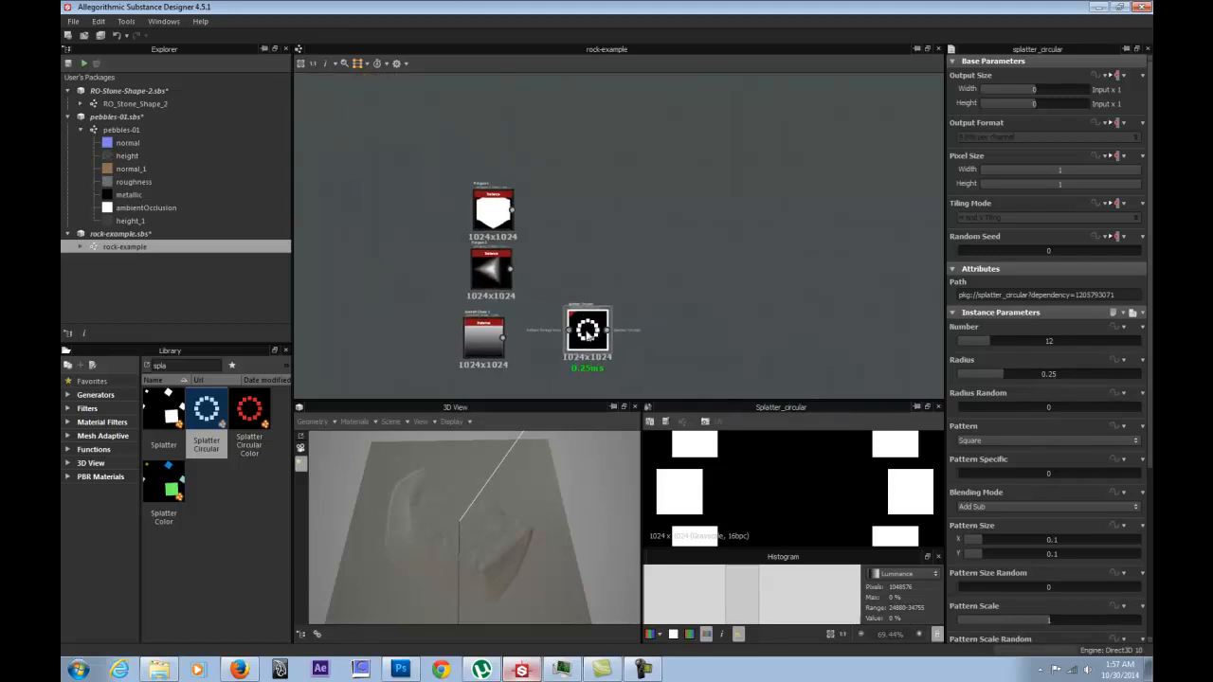
Line up Gradient Linear 1 with Splatter Circular and connect the gradient output to the splatter's input.
middle_drag(548, 317, 542, 230)
scroll(546, 250, up, 3)
drag(460, 241, 571, 229)
drag(428, 235, 452, 222)
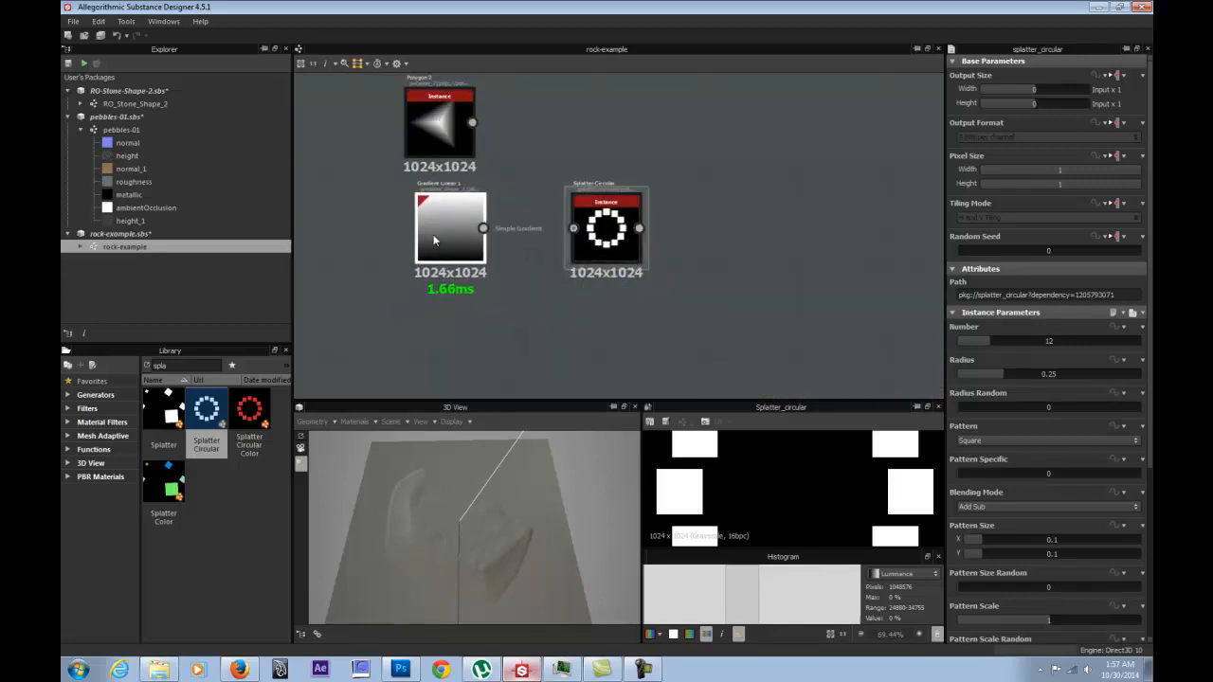
drag(566, 223, 572, 229)
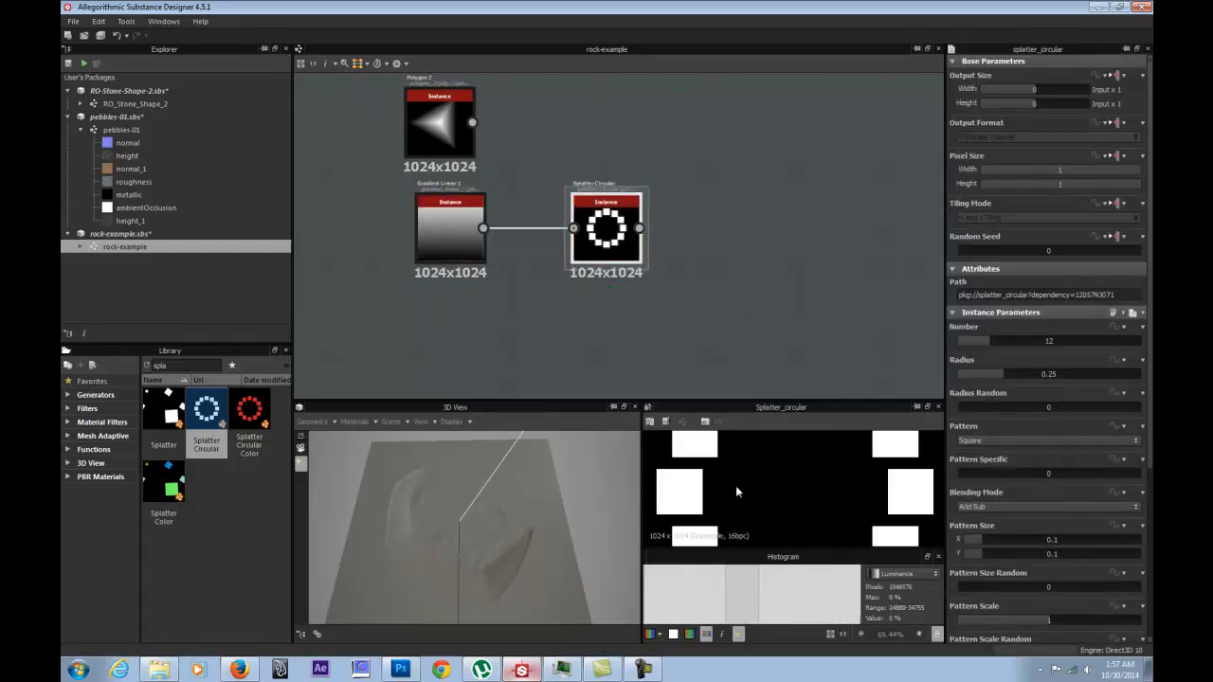
Enlarge the 2D preview and set the Splatter Circular pattern to Image Entry.
drag(644, 402, 644, 334)
click(988, 440)
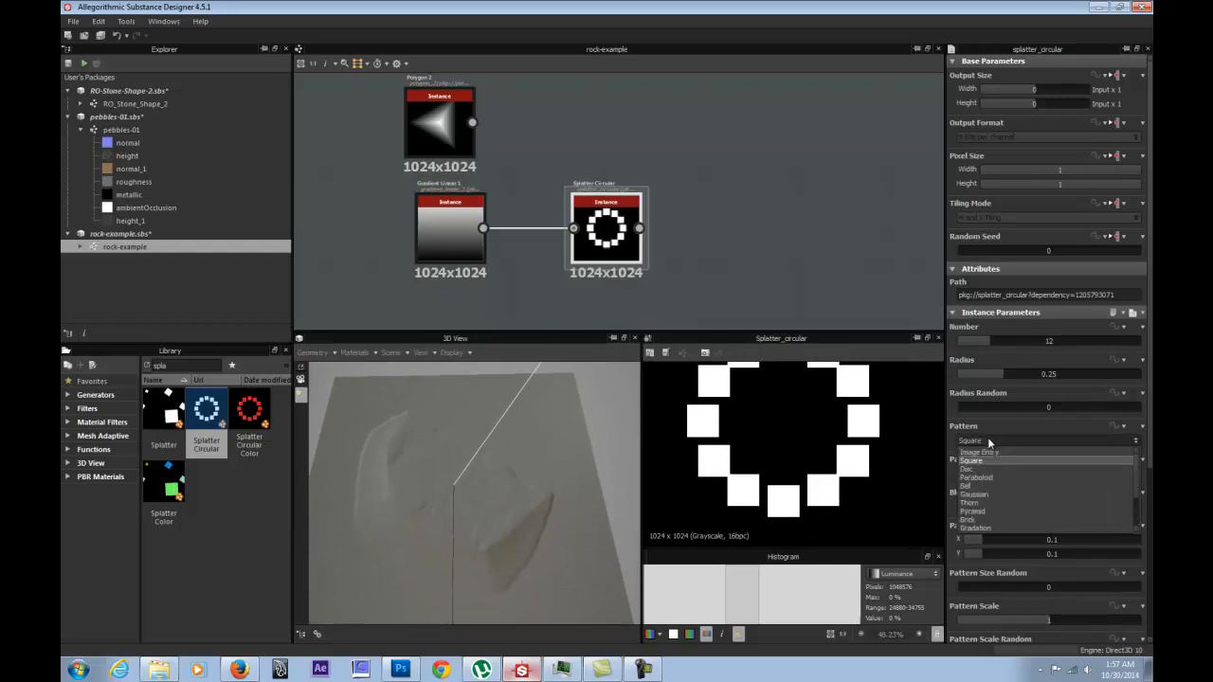
click(997, 453)
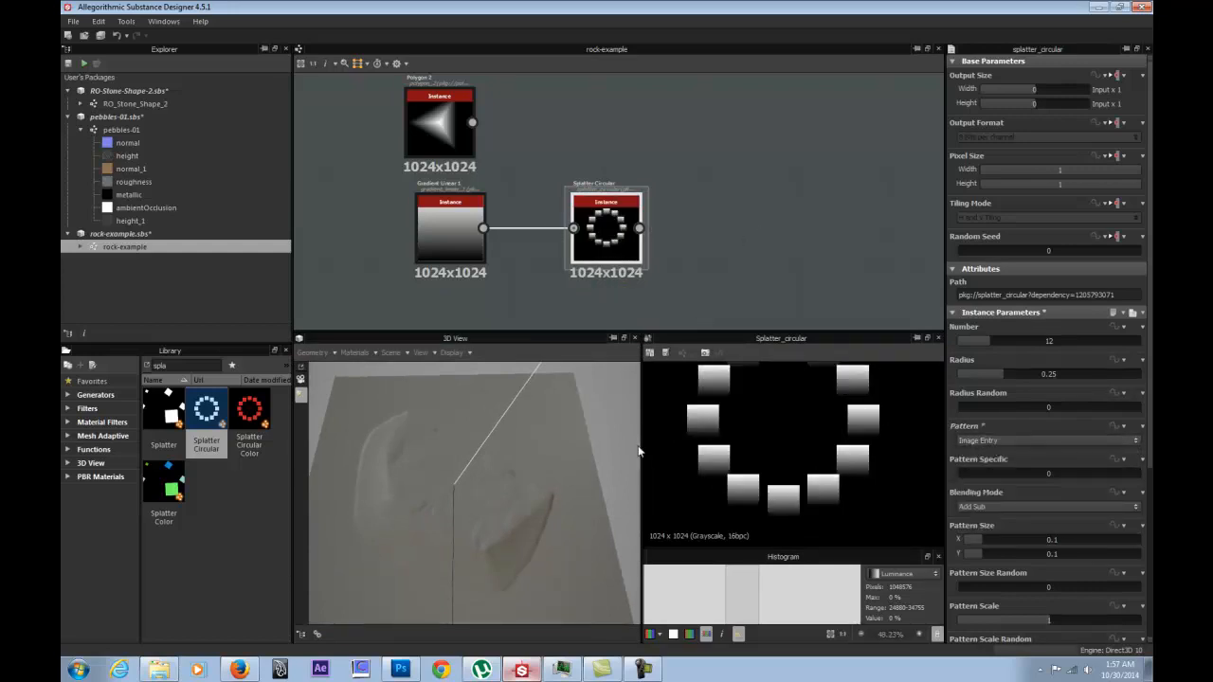
drag(641, 446, 585, 451)
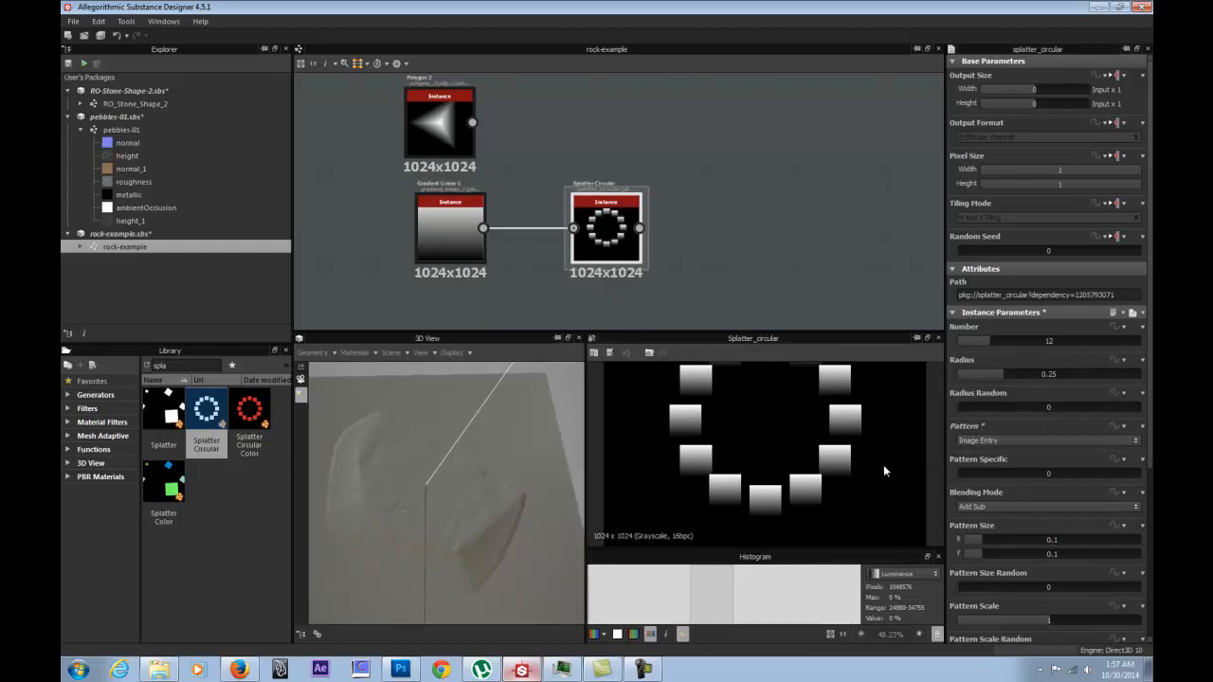
Set the Splatter Circular Number to 4, Radius to 0.21 and Radius Random to 0.47.
drag(1023, 339, 967, 338)
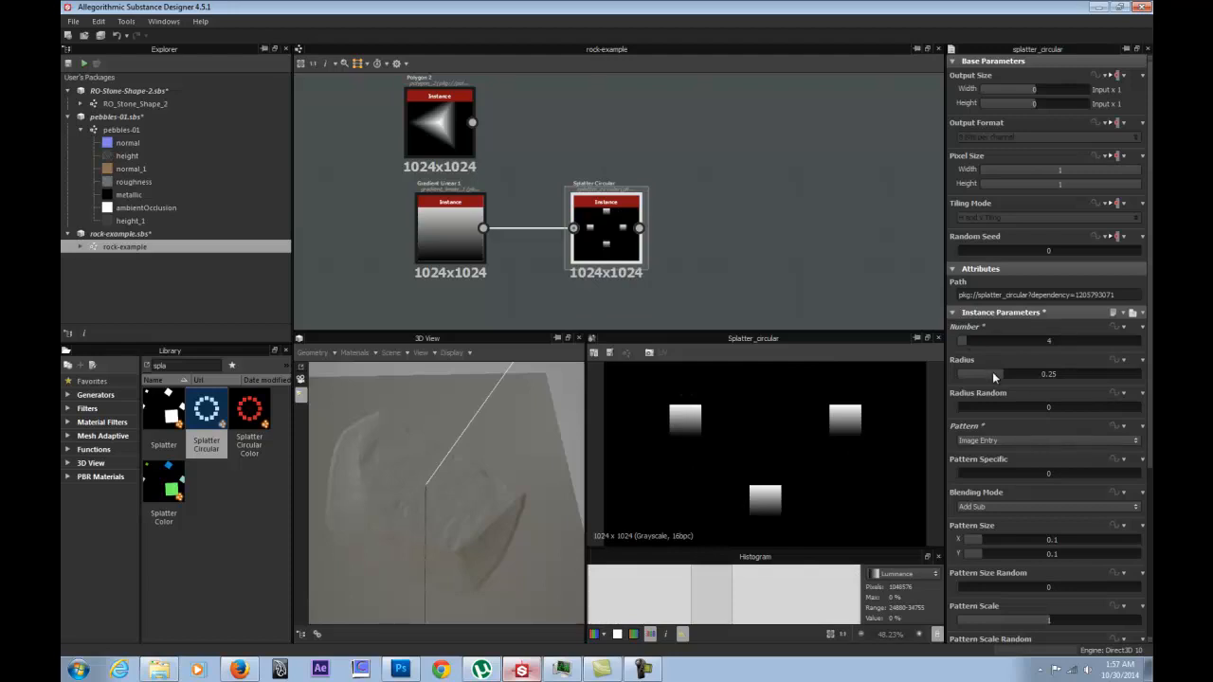
drag(980, 377, 996, 386)
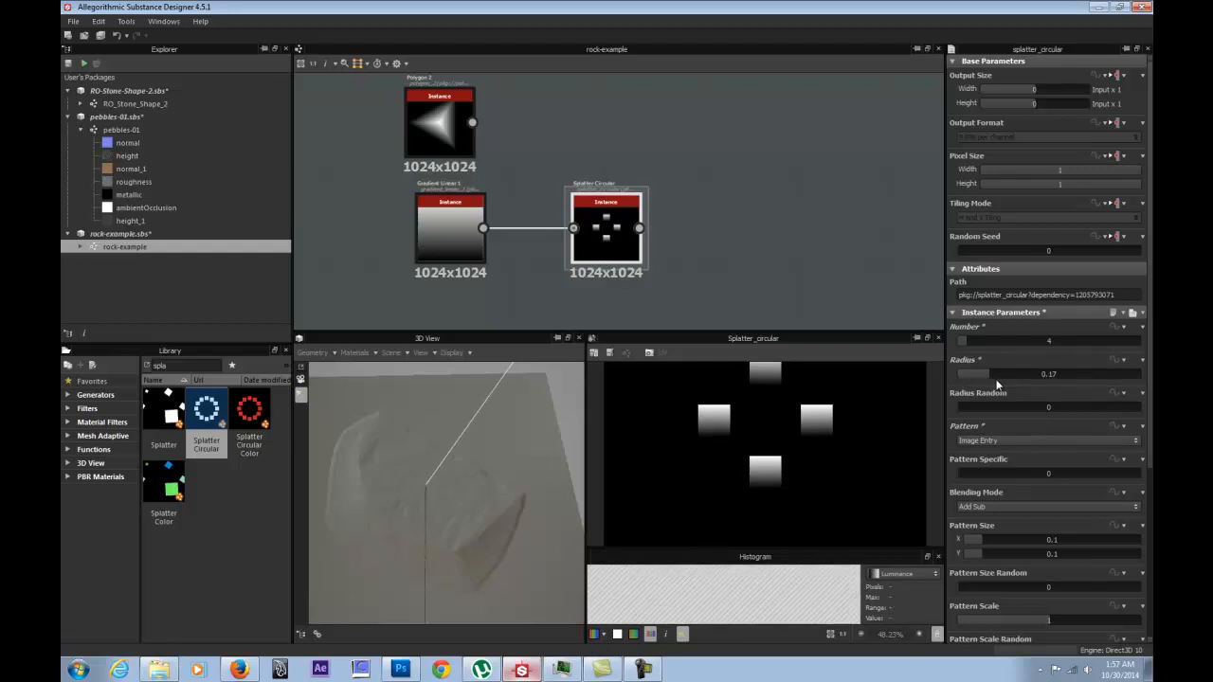
scroll(1009, 492, down, 3)
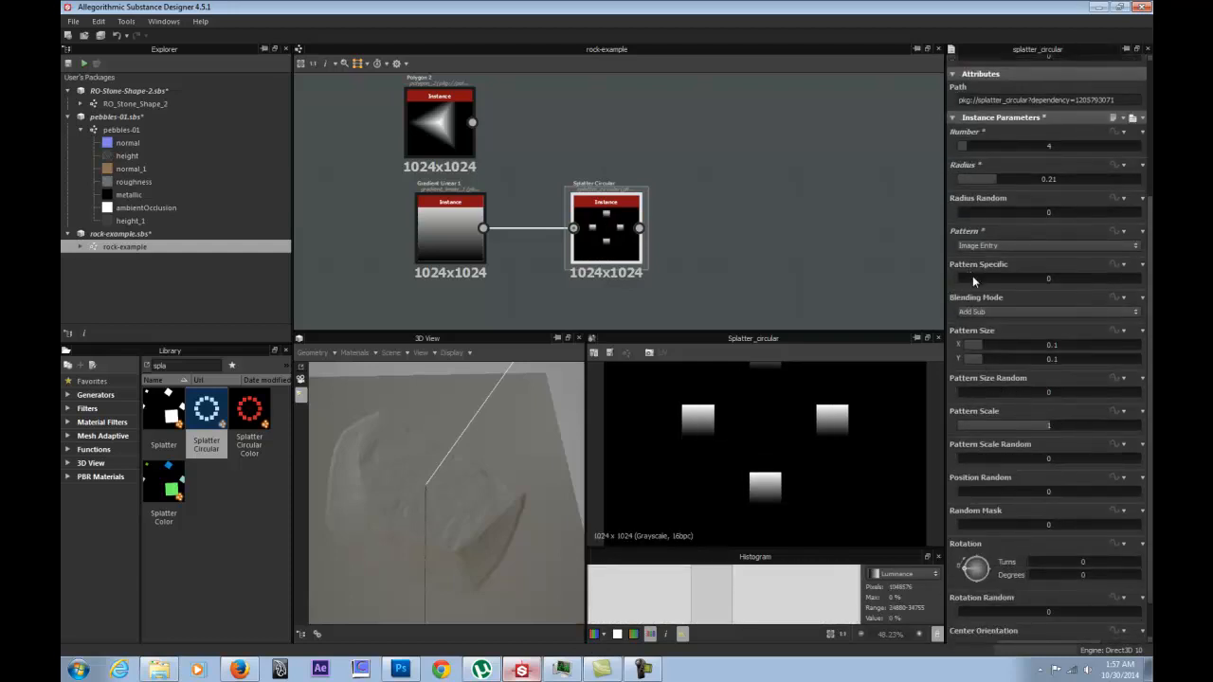
drag(966, 213, 1043, 209)
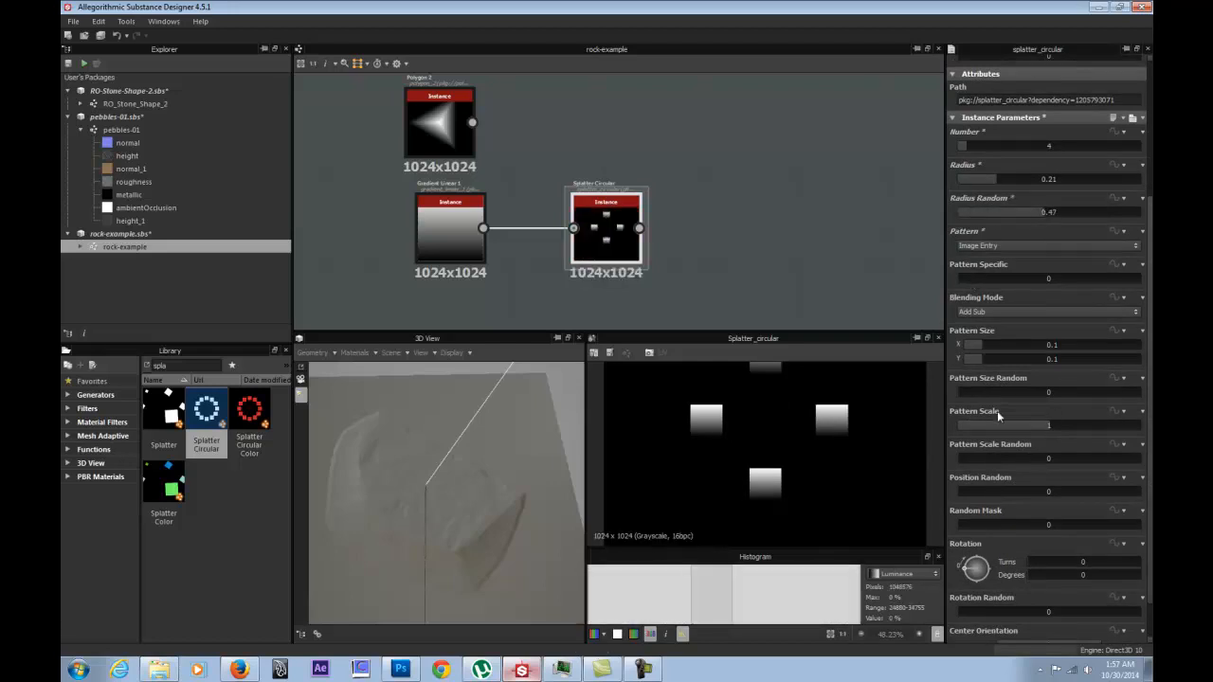
Set Center Orientation to True on Splatter Circular and view the whole pattern in the 2D preview.
scroll(995, 559, down, 2)
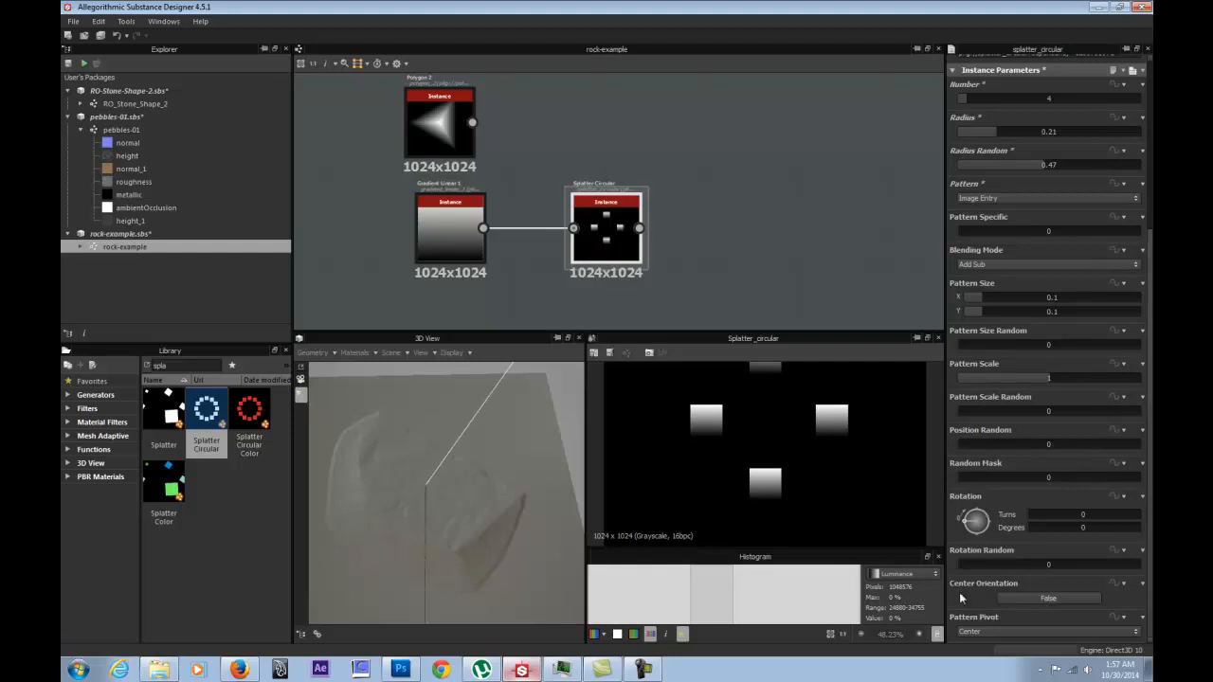
click(1028, 596)
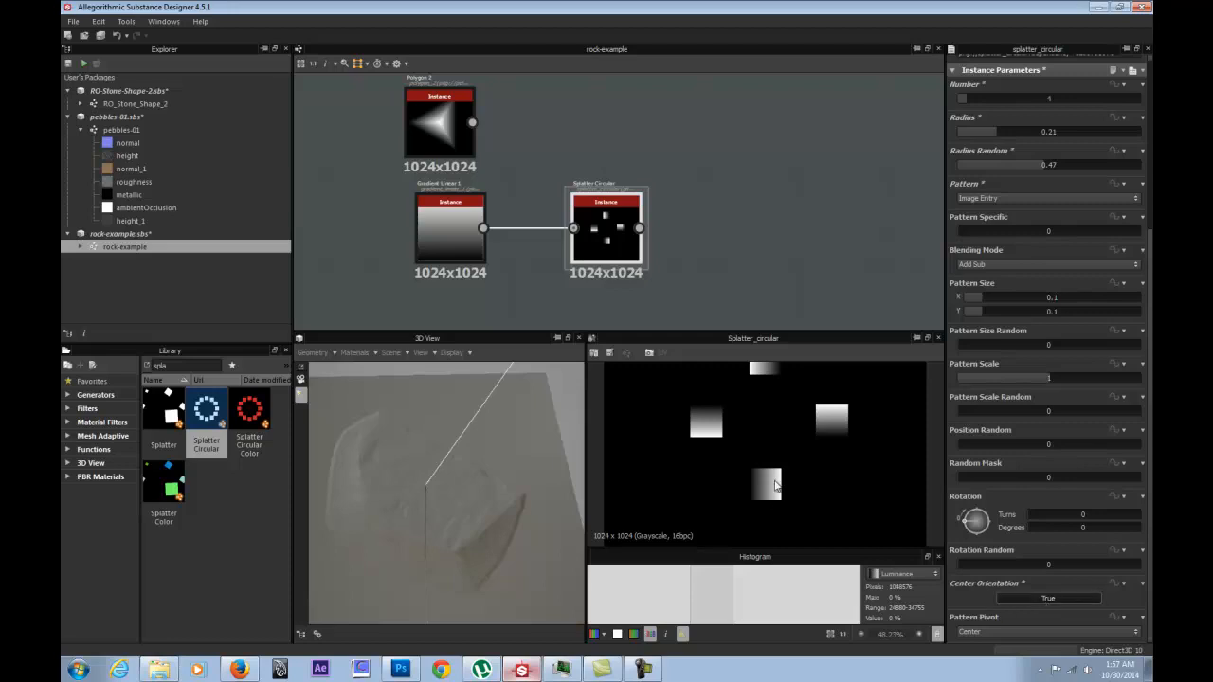
scroll(787, 474, down, 1)
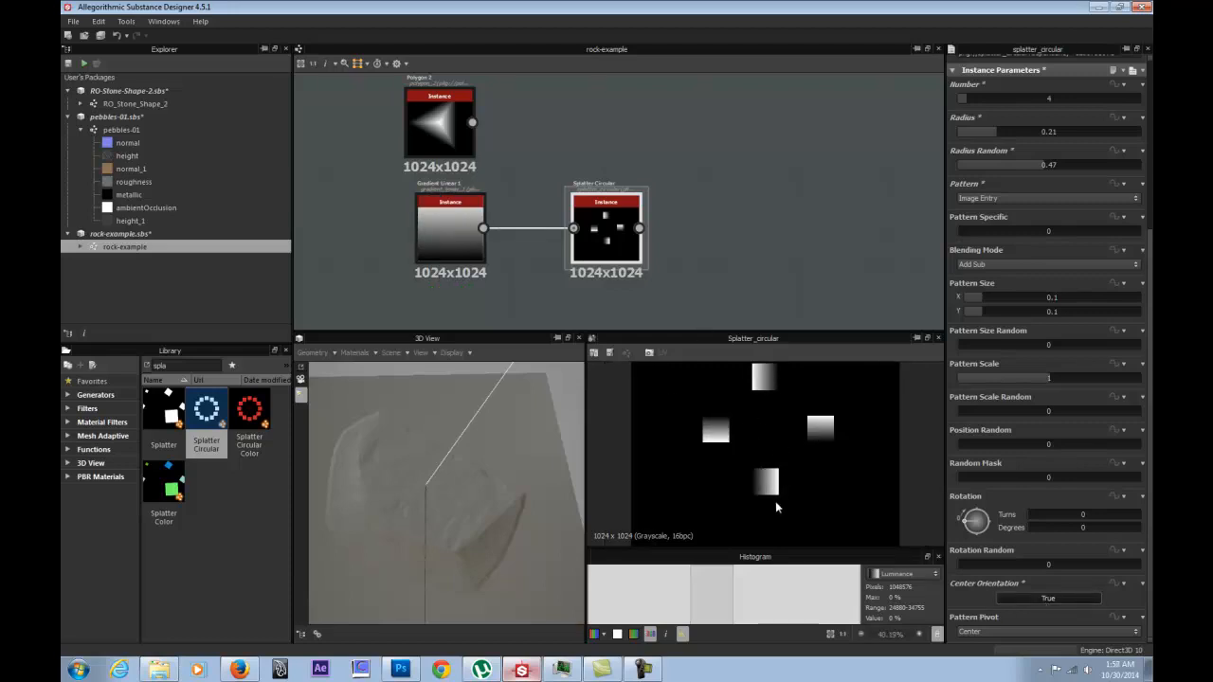
scroll(714, 449, down, 1)
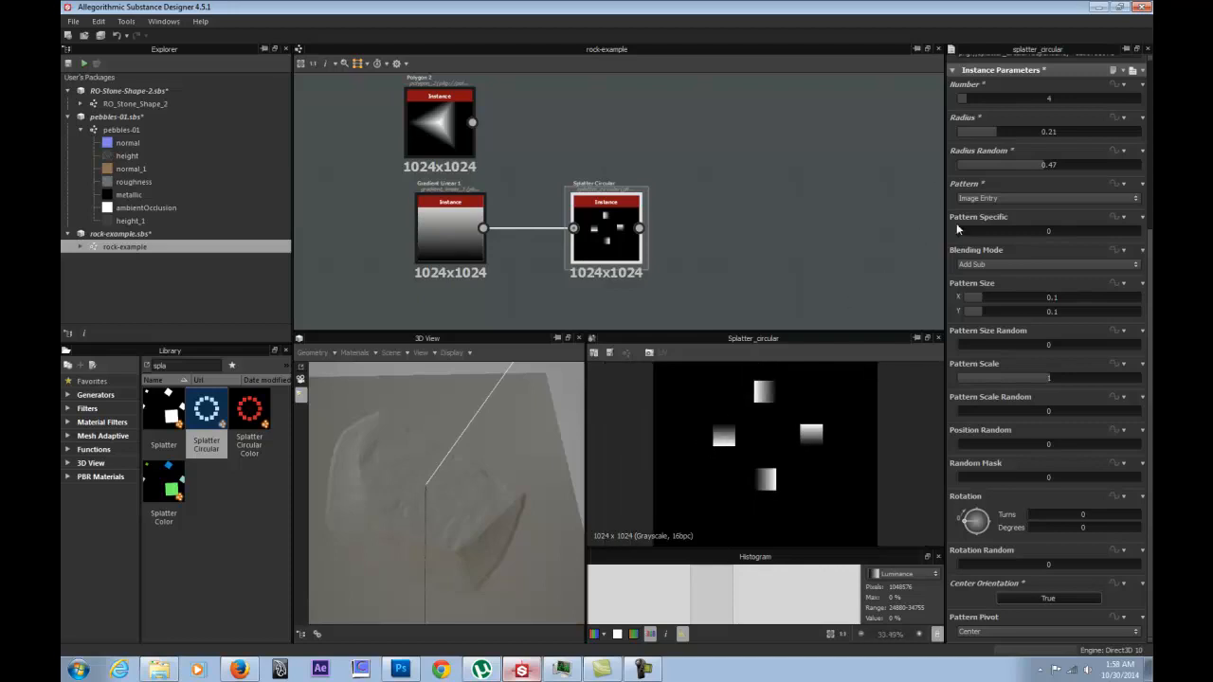
Set the Splatter Circular Pattern Size to 0.18 in X and 0.61 in Y.
scroll(1029, 319, up, 2)
scroll(1029, 327, up, 2)
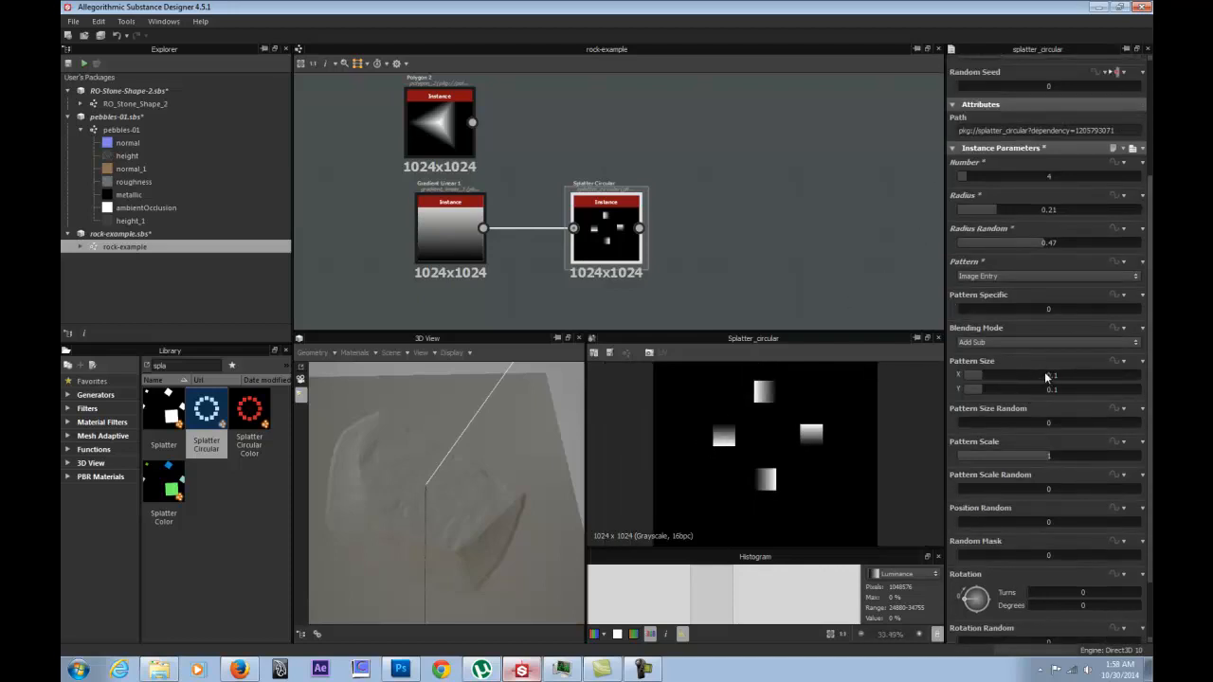
click(1043, 374)
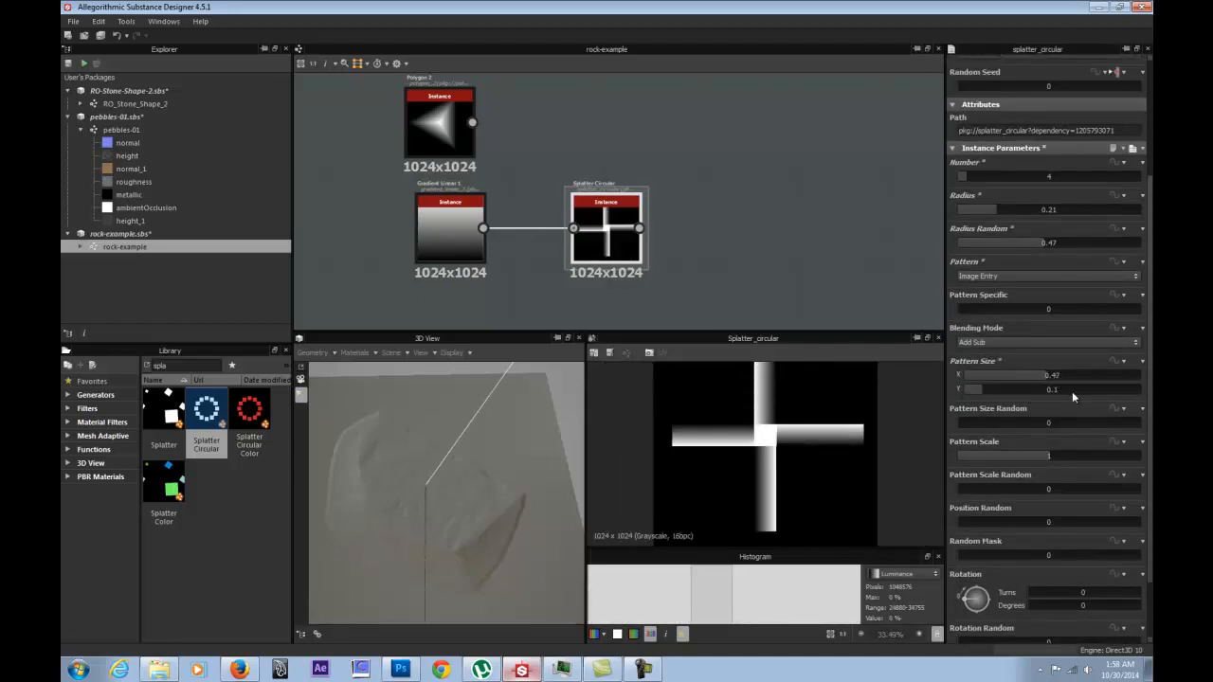
click(1072, 390)
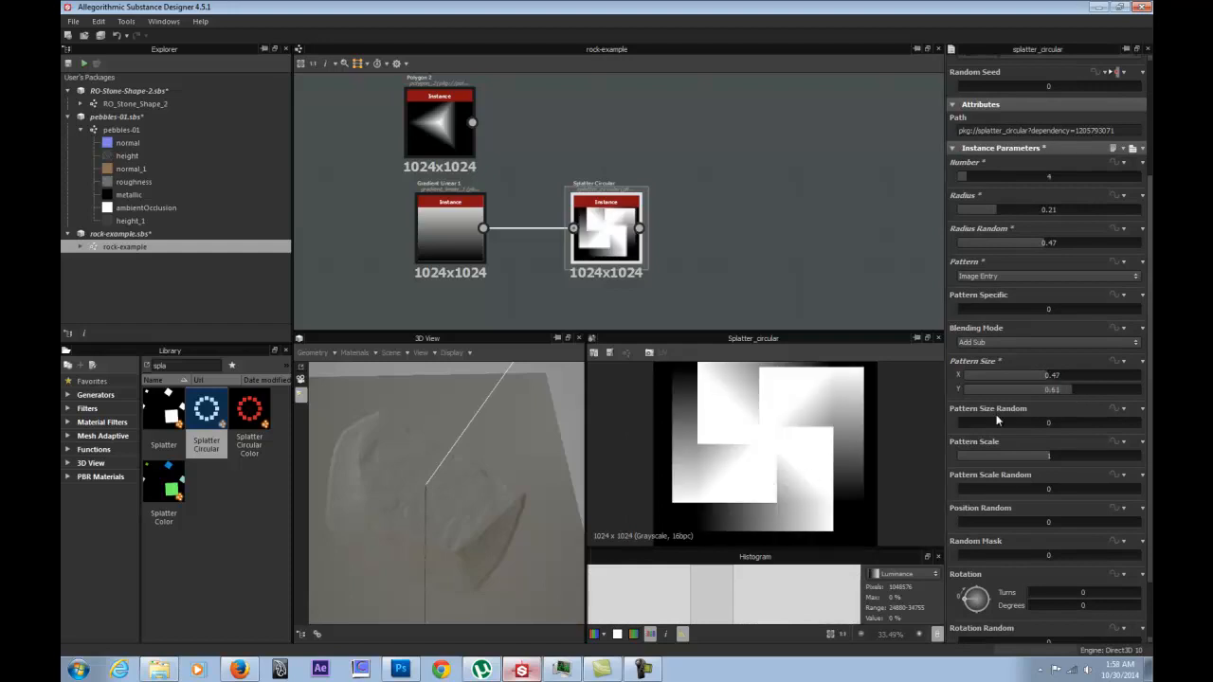
click(996, 375)
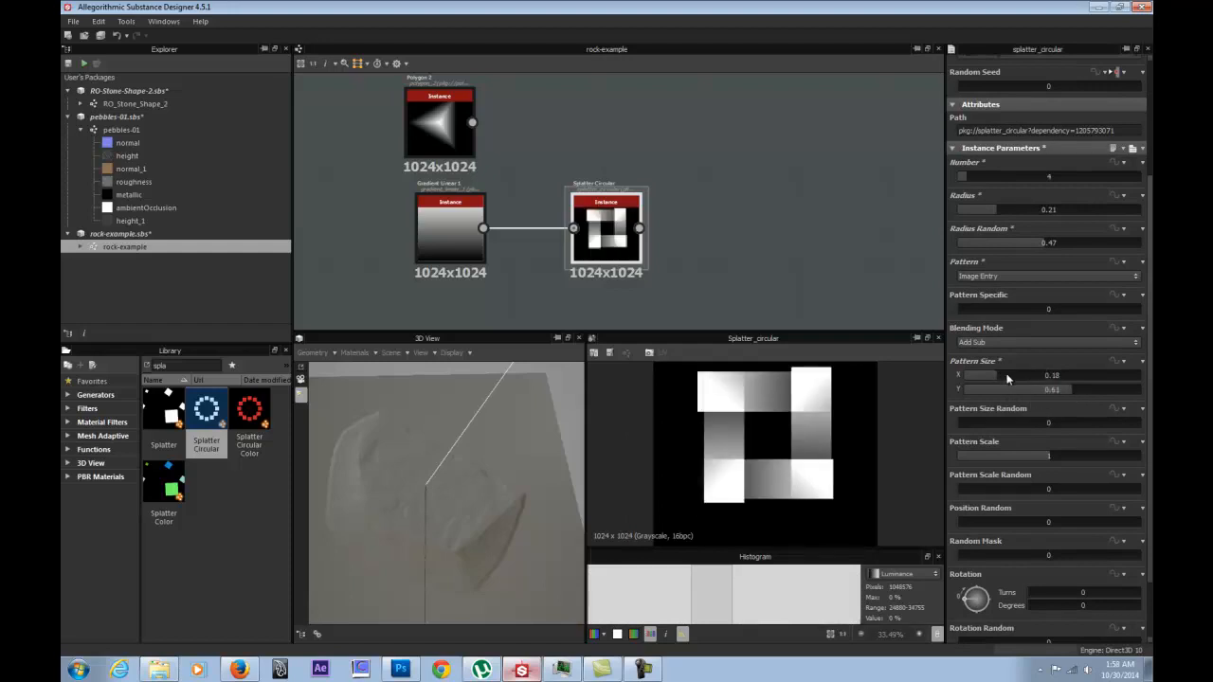
Insert a Transformation 2D node between the Gradient Linear 1 and Splatter Circular nodes, making room for it in the graph.
click(433, 223)
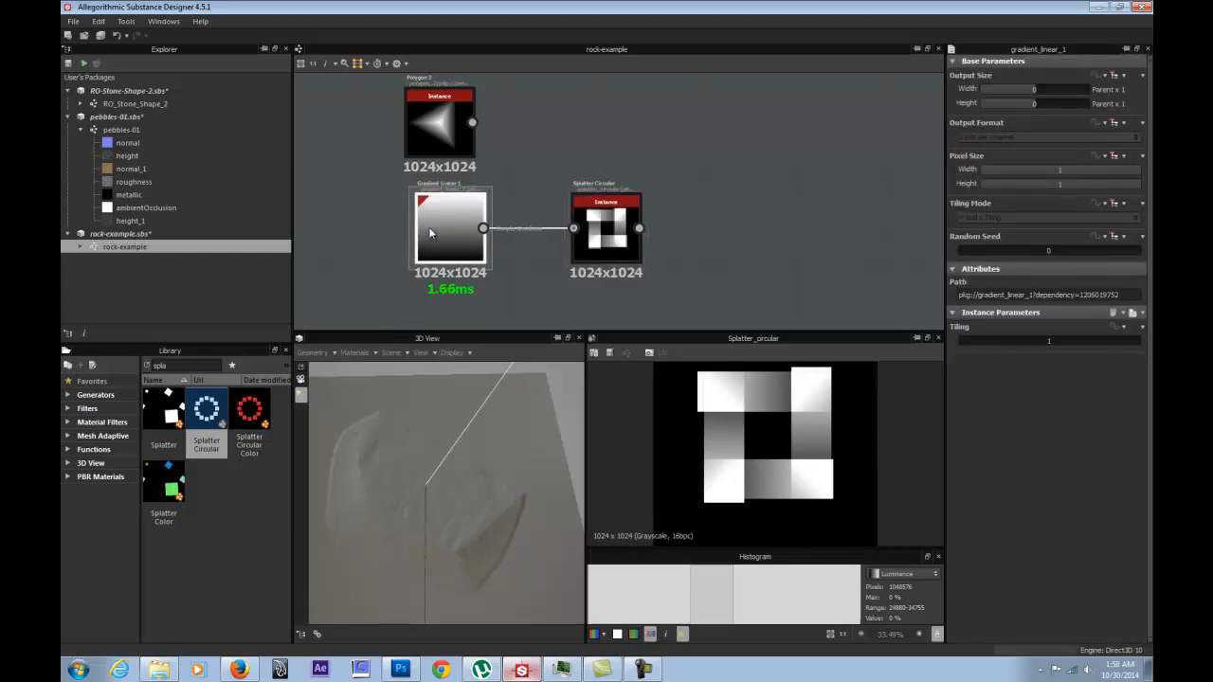
drag(429, 230, 349, 227)
right_click(491, 284)
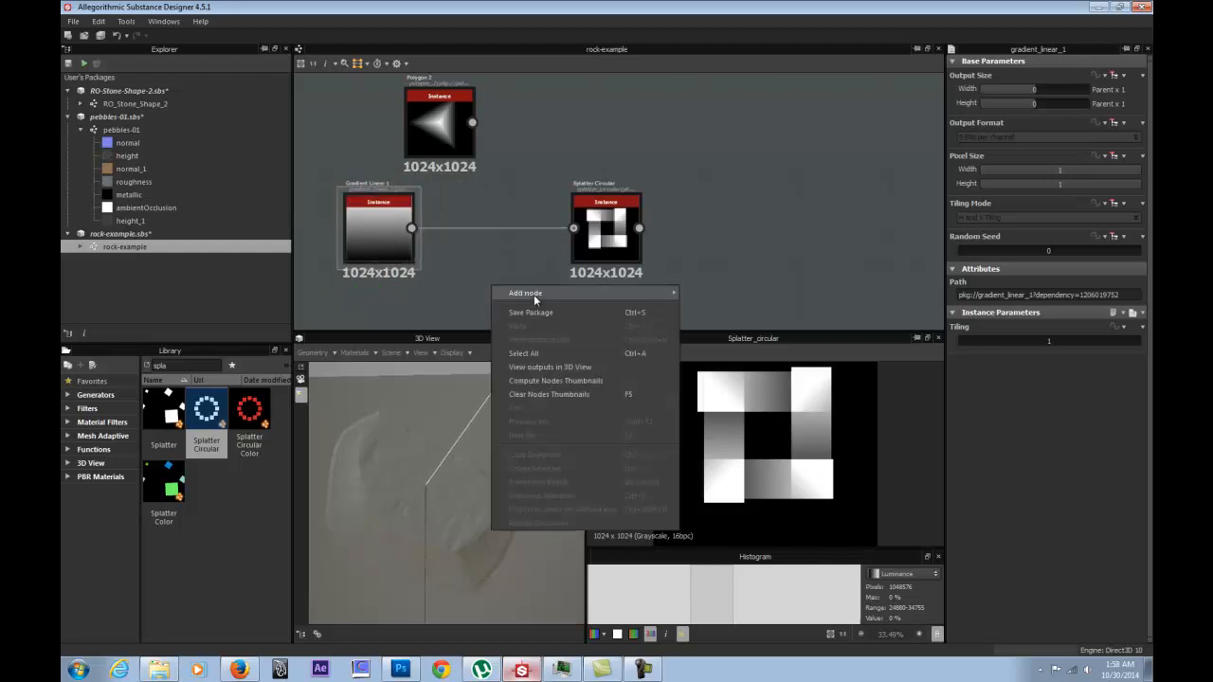
mouse_move(676, 296)
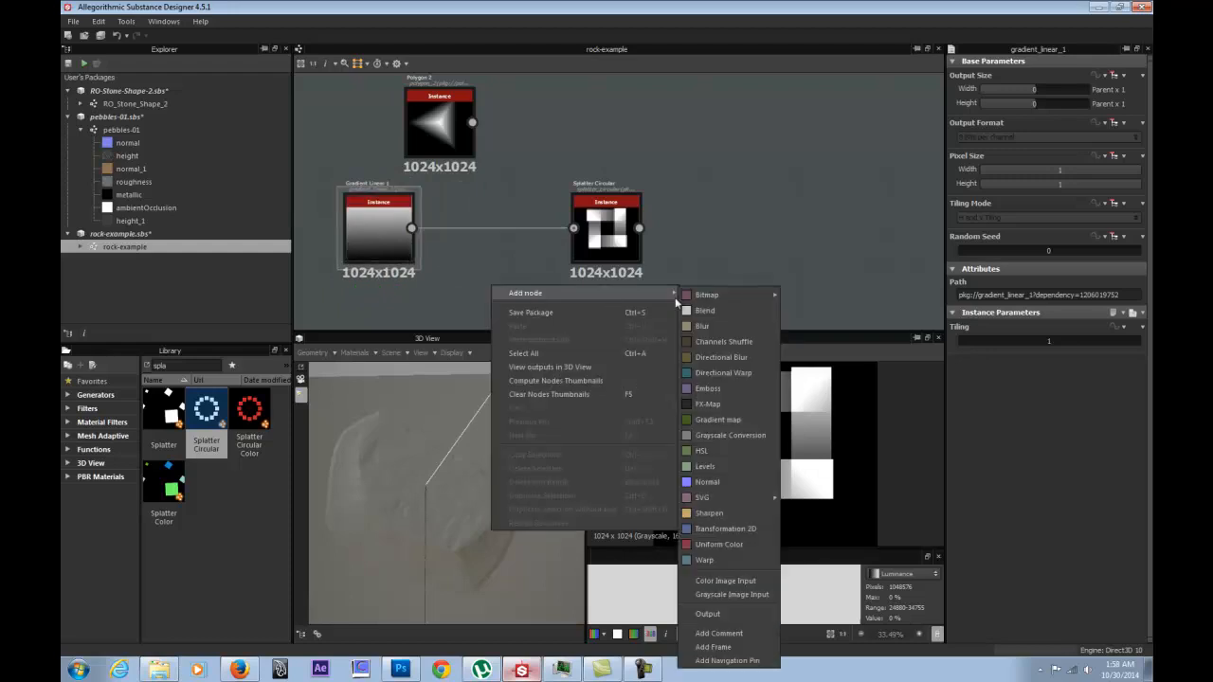
click(721, 531)
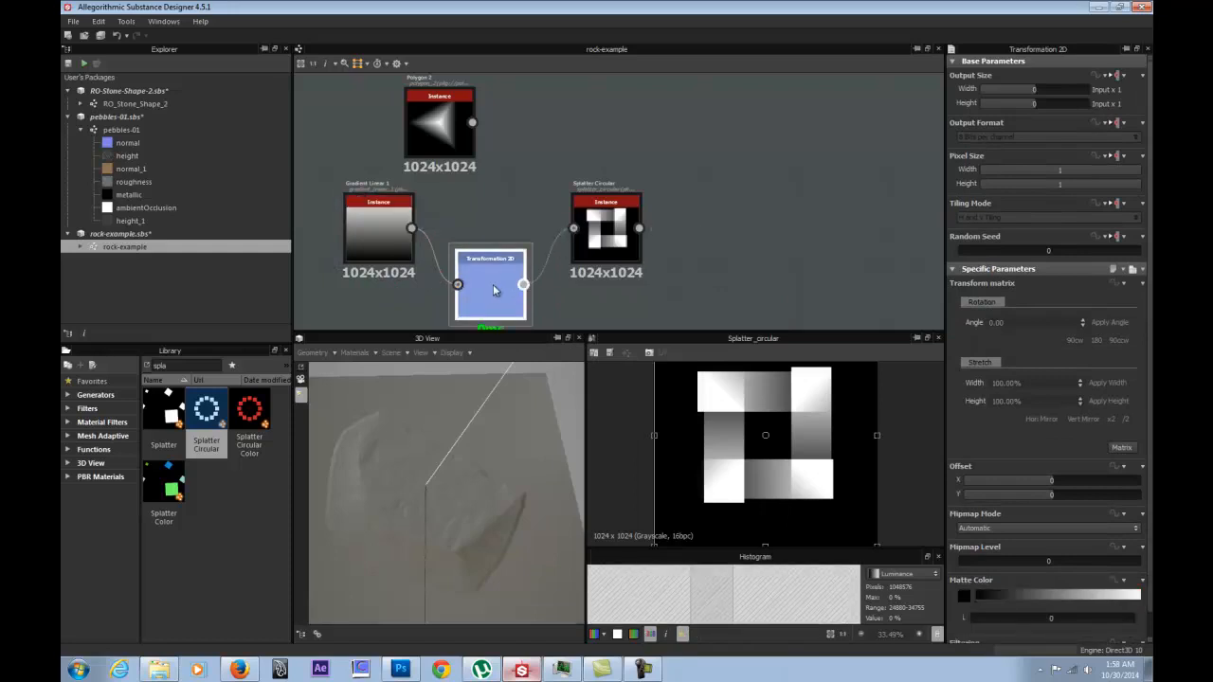
drag(496, 301, 486, 234)
Rotate the gradient 90 degrees clockwise in the Transformation 2D node and show the Splatter Circular output in the 2D preview.
key(d)
double_click(552, 234)
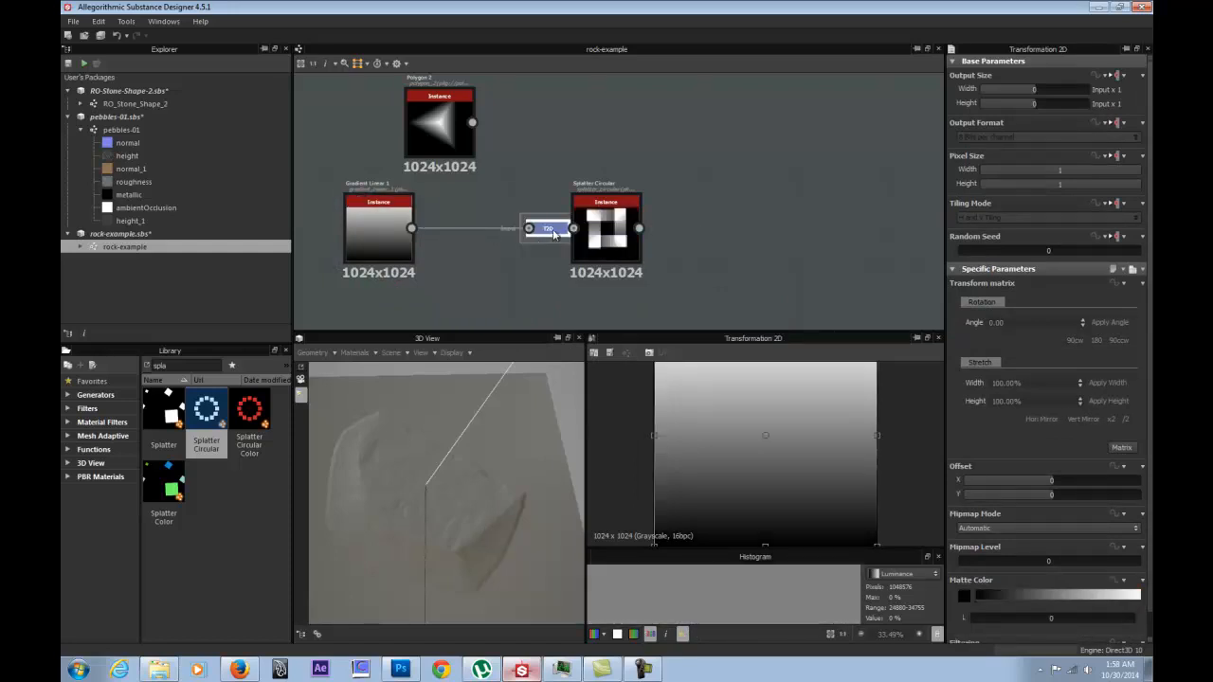
key(d)
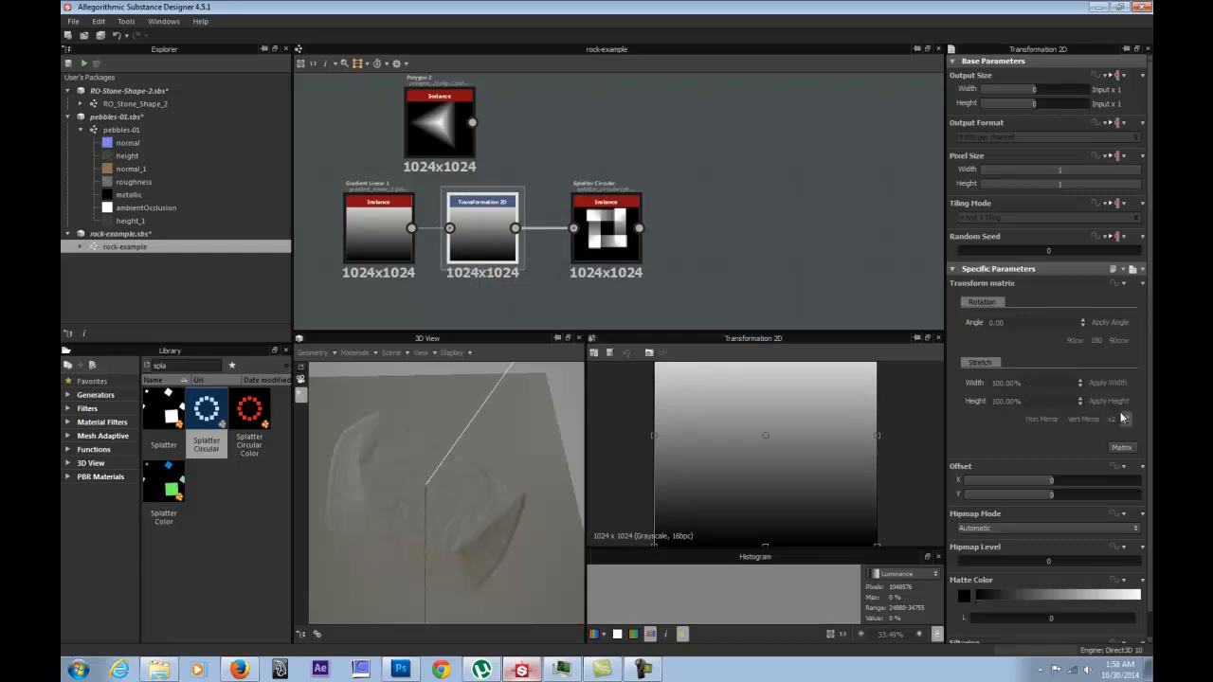
click(1075, 340)
double_click(599, 230)
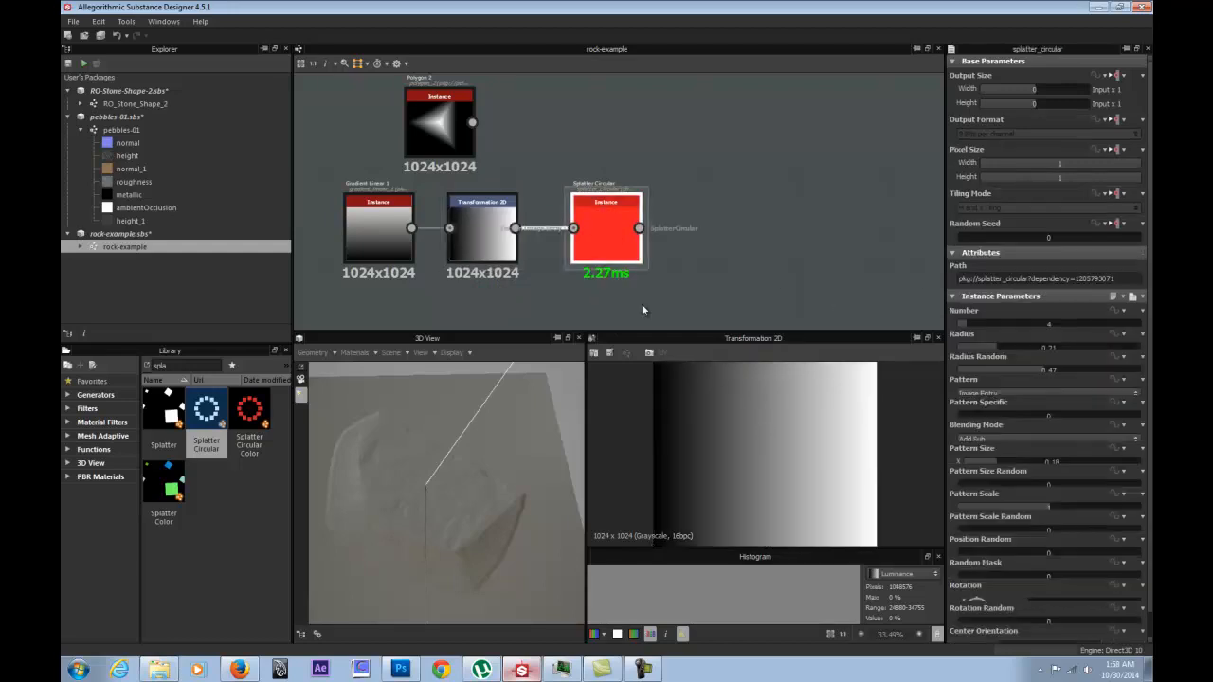
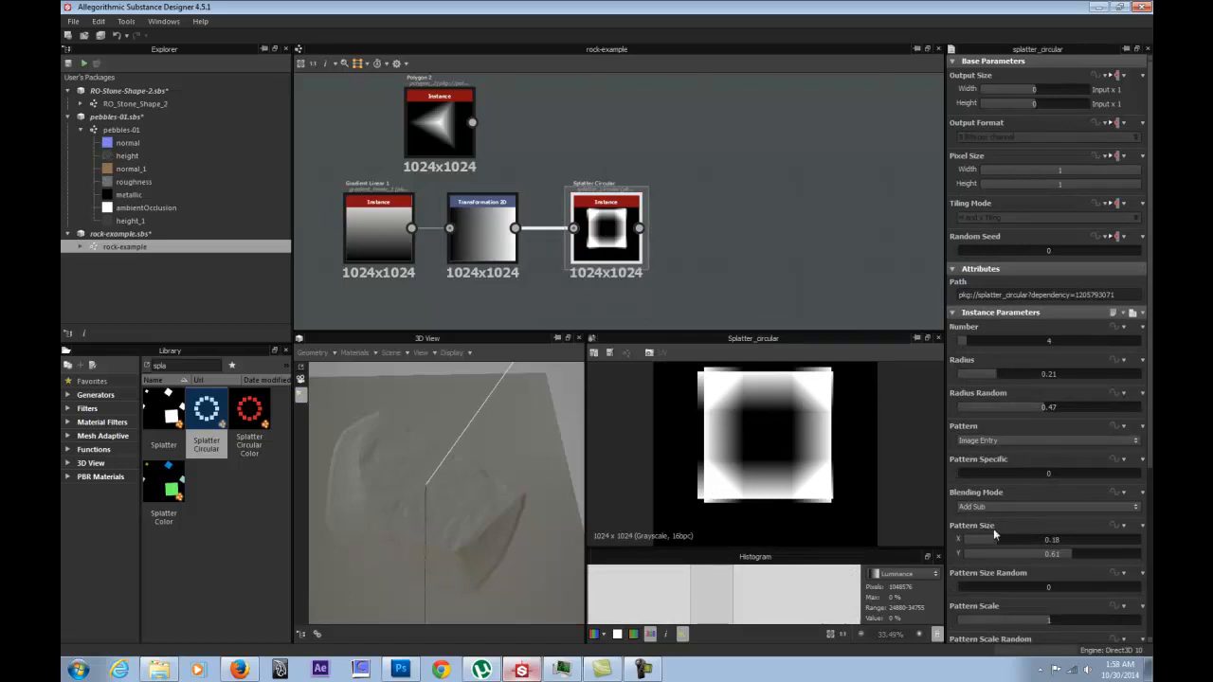
Try a Splatter Circular Pattern Size of 0.29 in X and 0.99 in Y.
click(1055, 540)
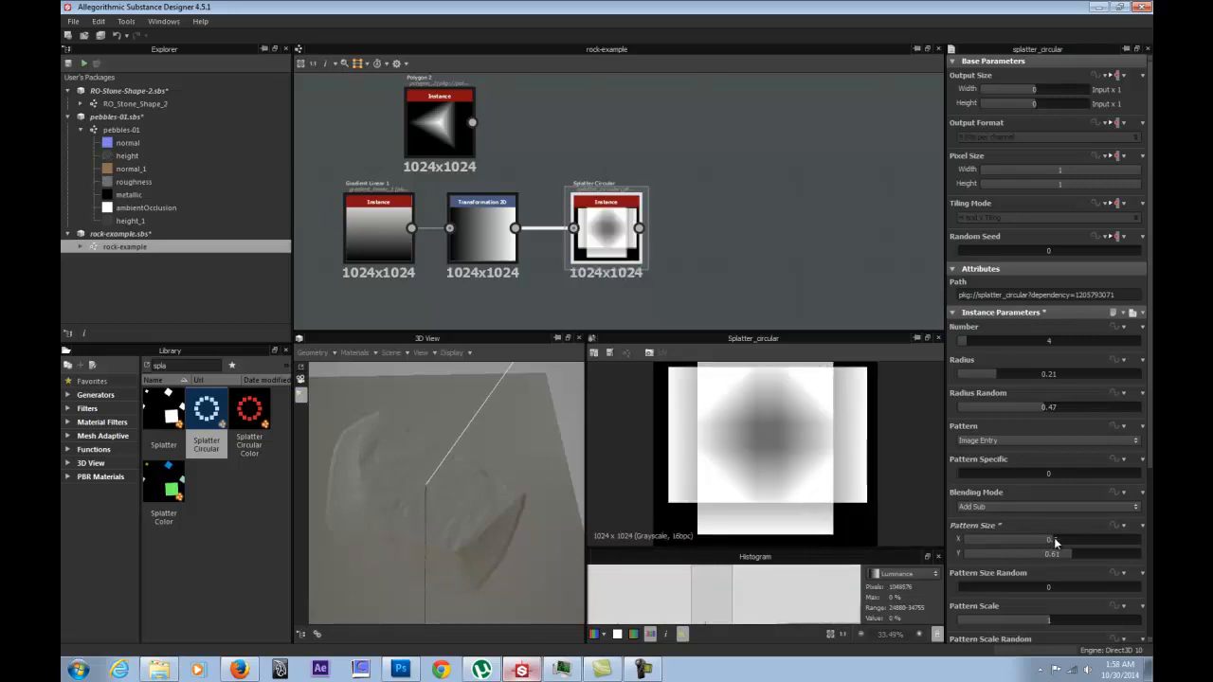
drag(1084, 552, 1080, 552)
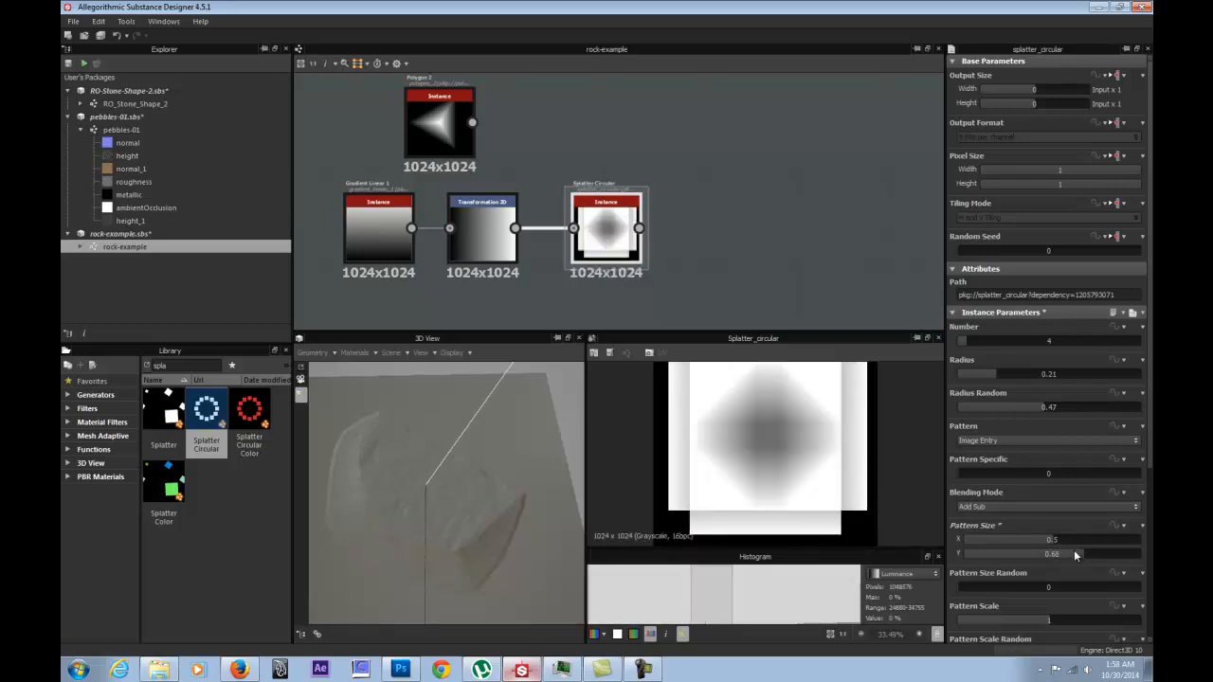
click(1138, 553)
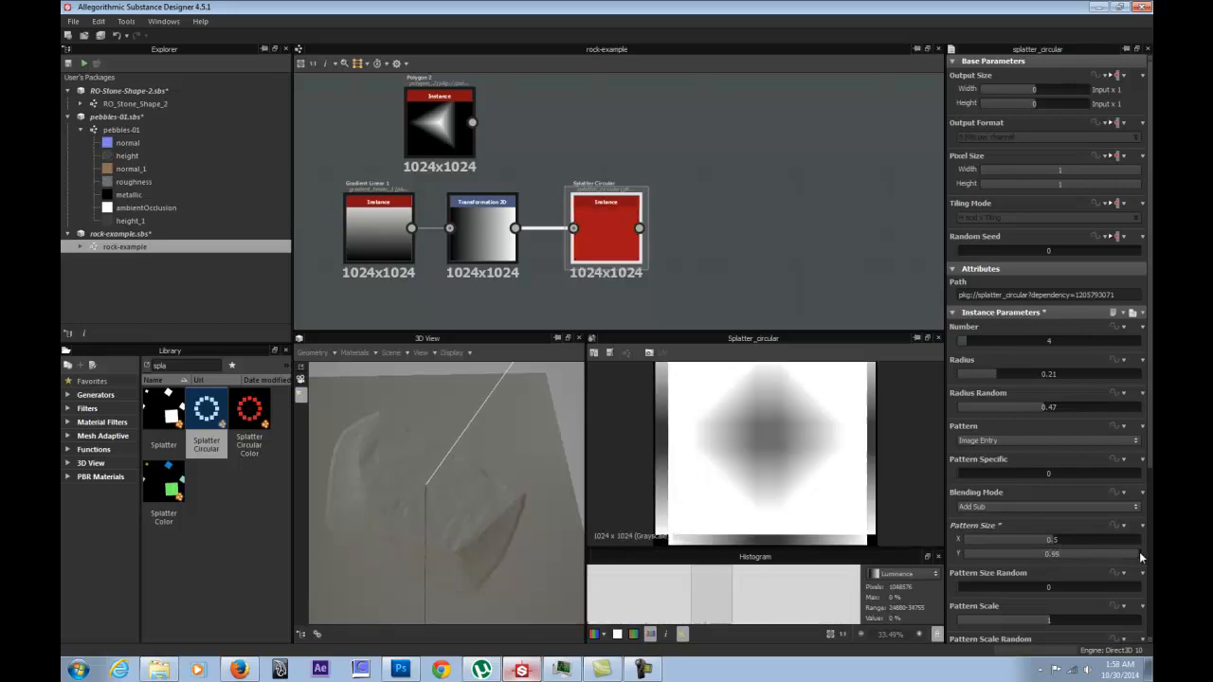
drag(1024, 542, 1094, 550)
click(1046, 541)
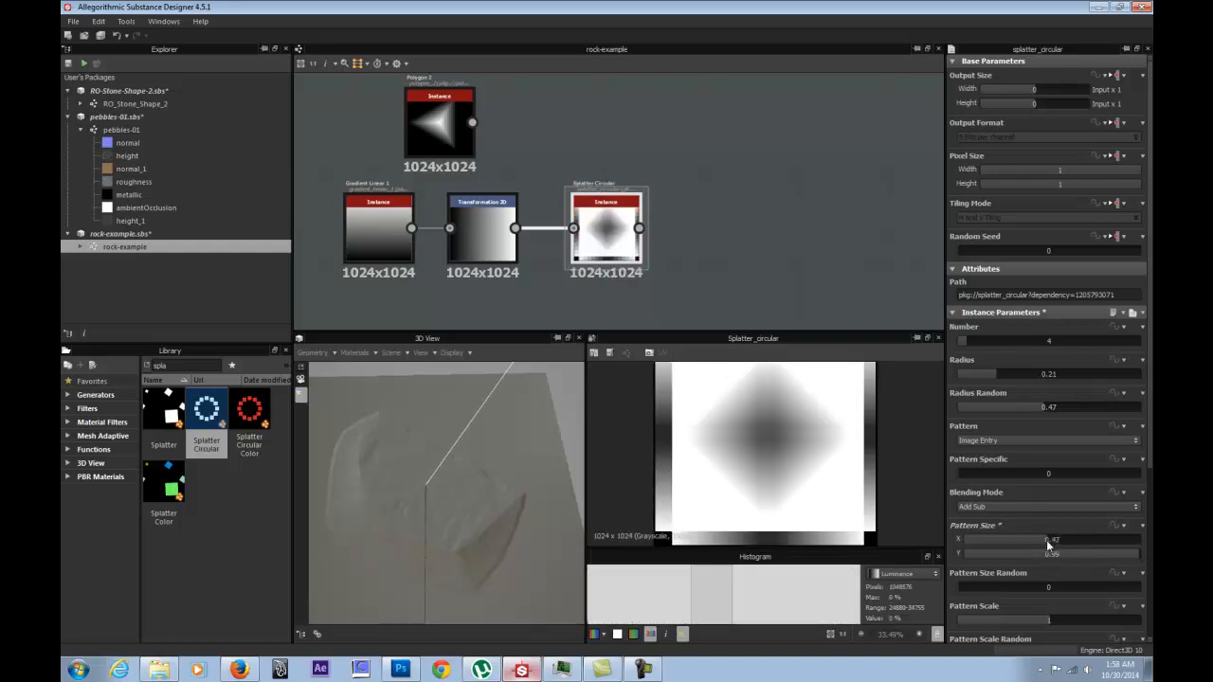
click(1000, 541)
click(1015, 538)
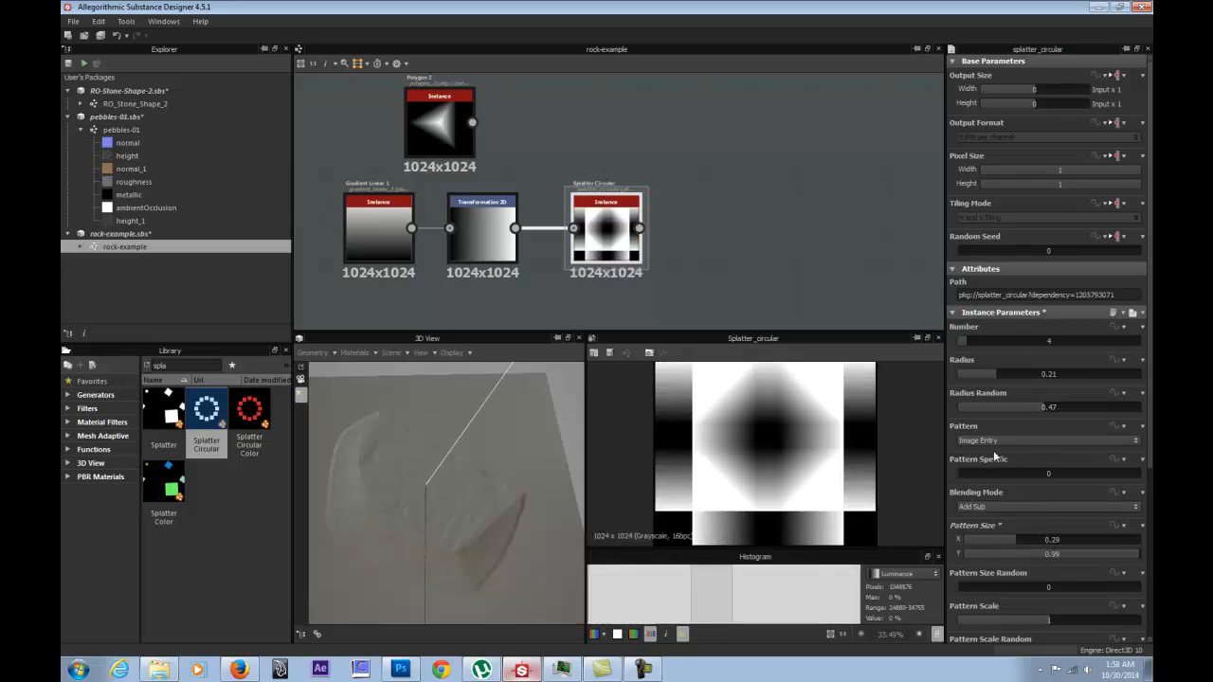
Set the Splatter Circular Blending Mode to Max.
scroll(1018, 531, down, 3)
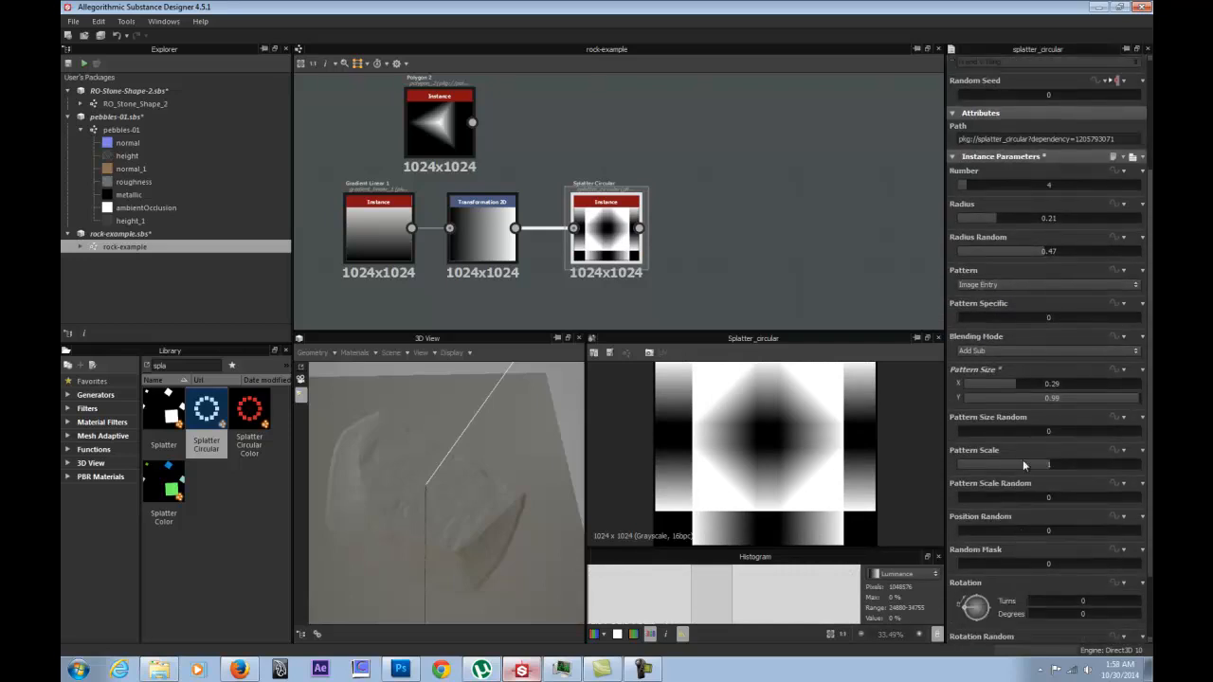
click(996, 349)
click(989, 368)
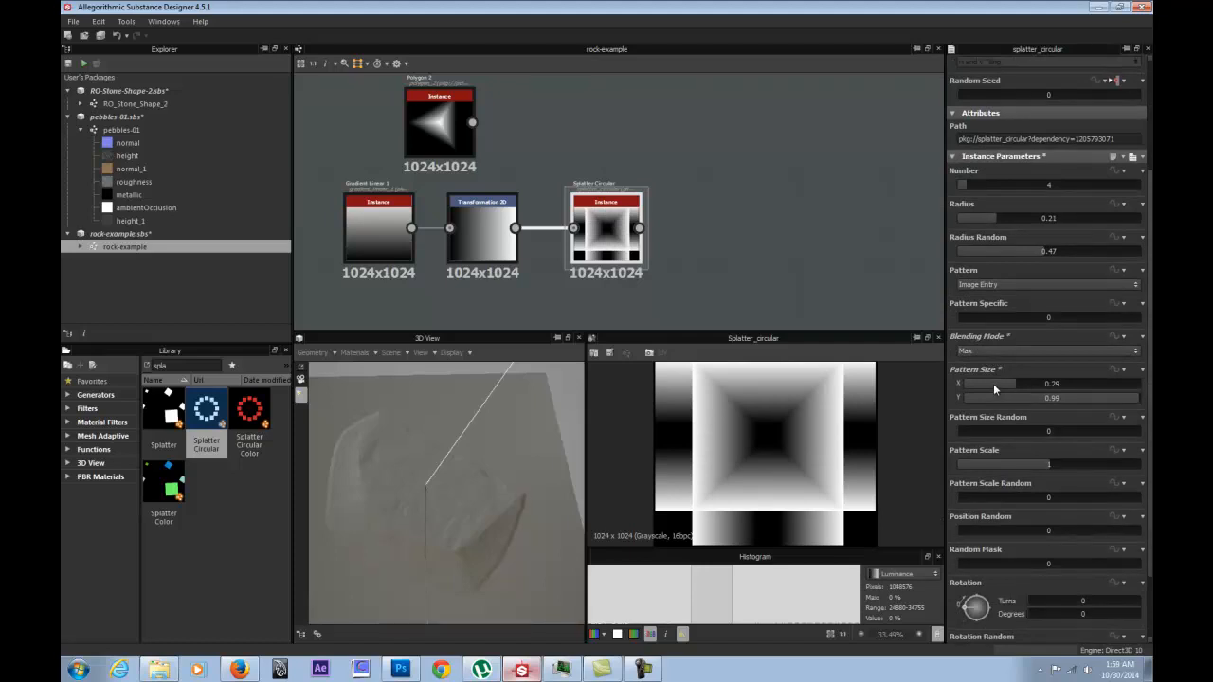
Set the Splatter Circular Pattern Size to 0.66 in X and 1 in Y and view the whole pattern.
drag(989, 384, 1061, 383)
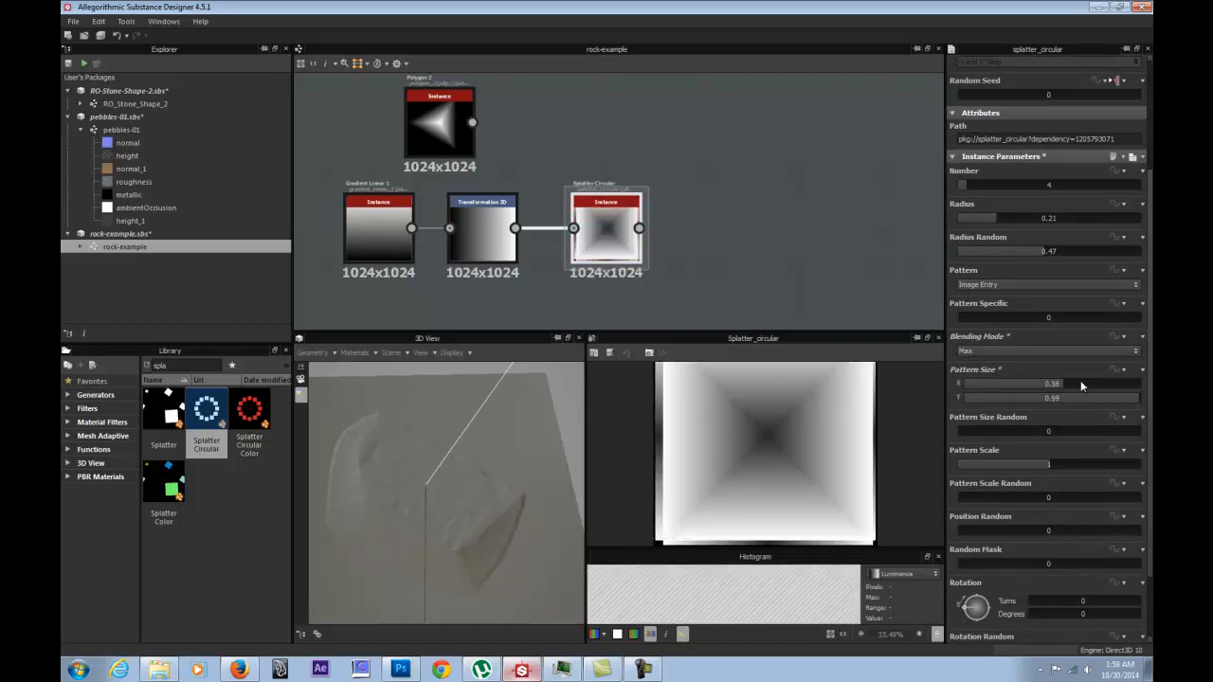
drag(1141, 398, 1144, 397)
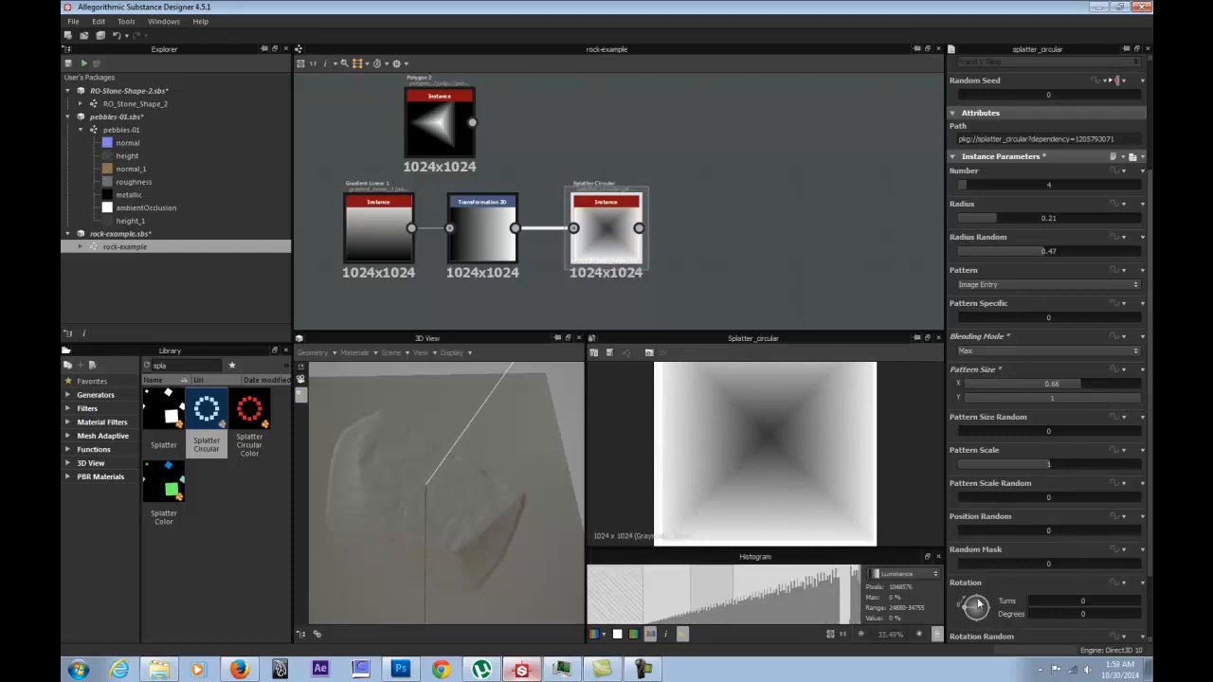
scroll(819, 485, down, 2)
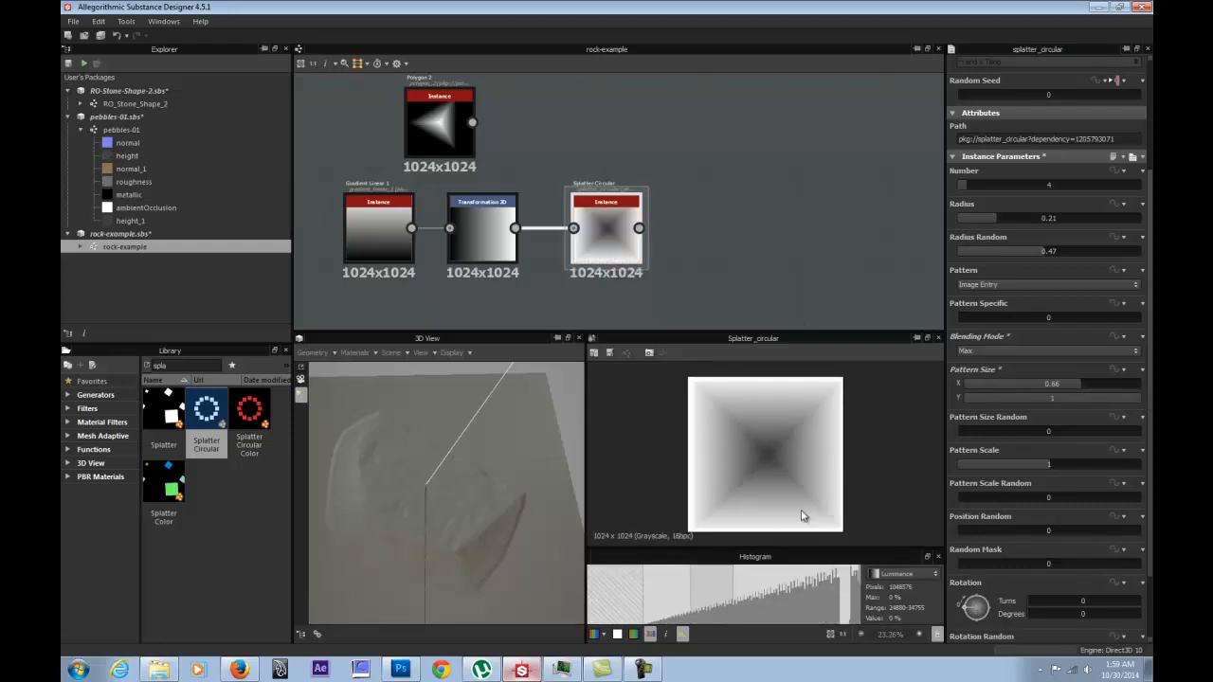
Rotate the Splatter Circular pattern to about 394.99 degrees and preview the result as a repeating tile.
drag(974, 610, 946, 585)
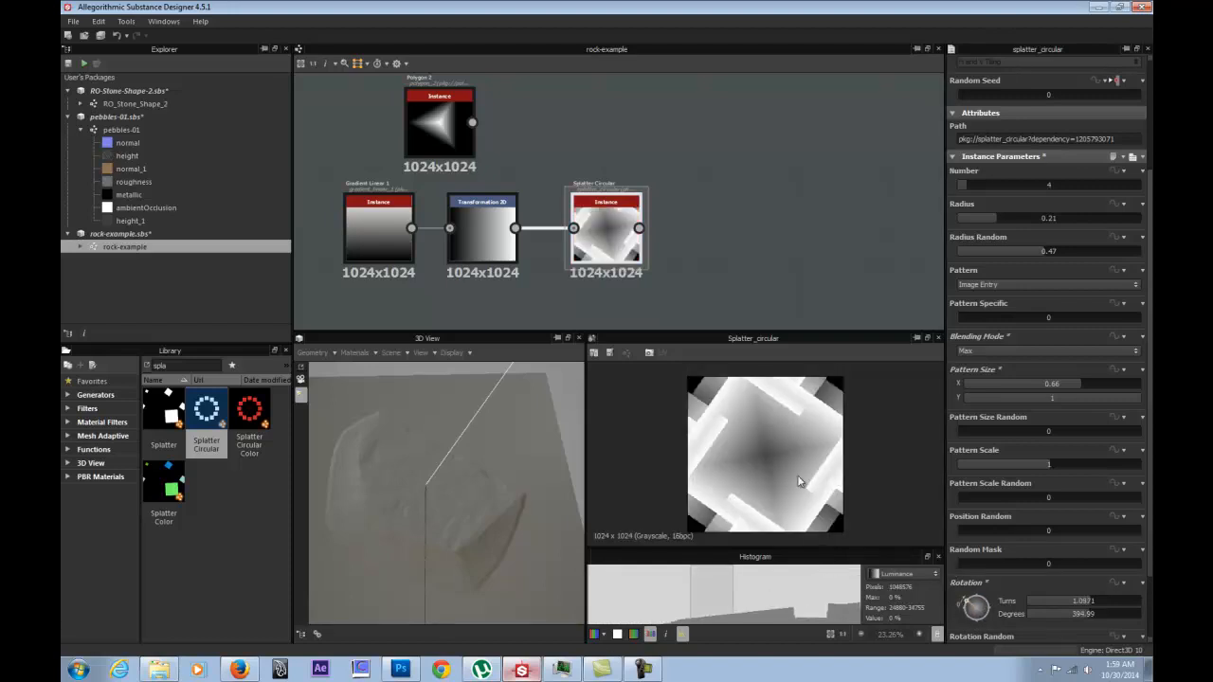
scroll(798, 482, up, 1)
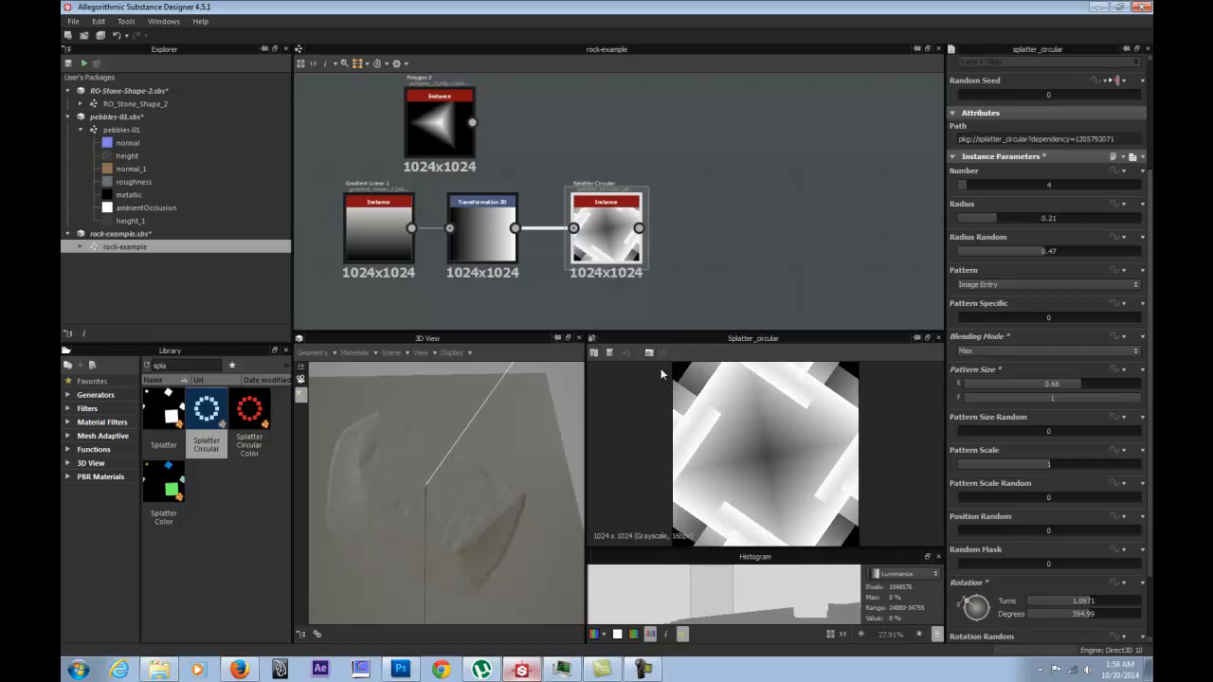
scroll(810, 443, down, 2)
key(space)
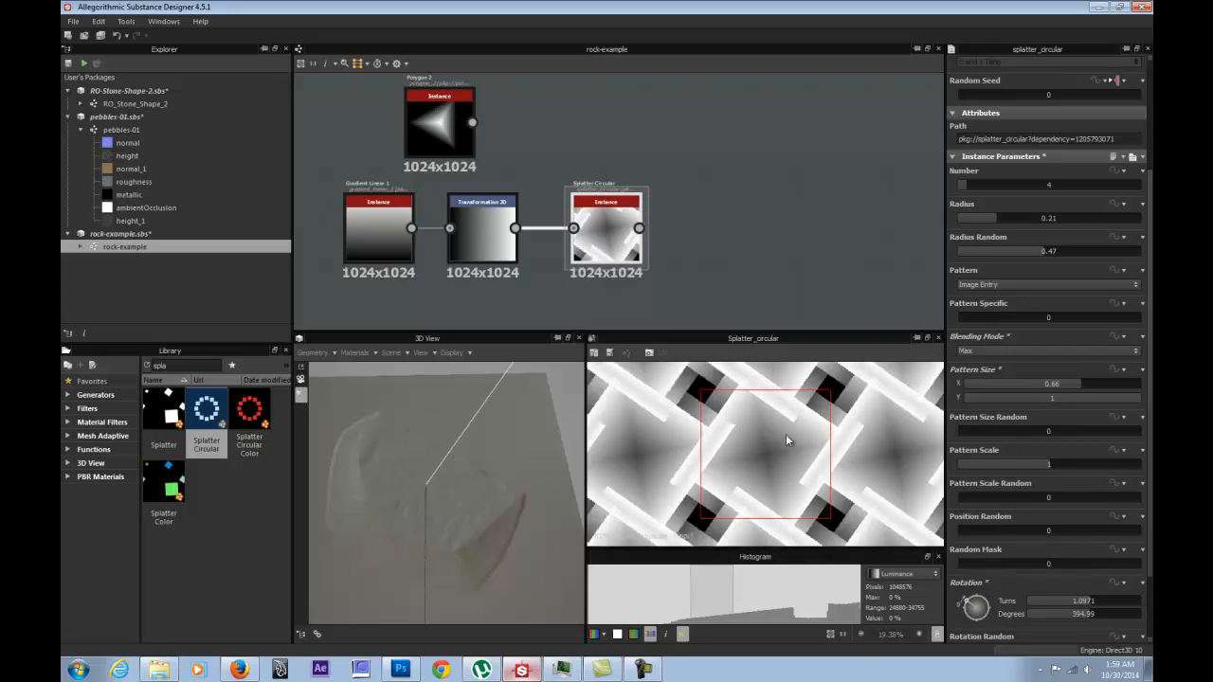
scroll(937, 217, up, 2)
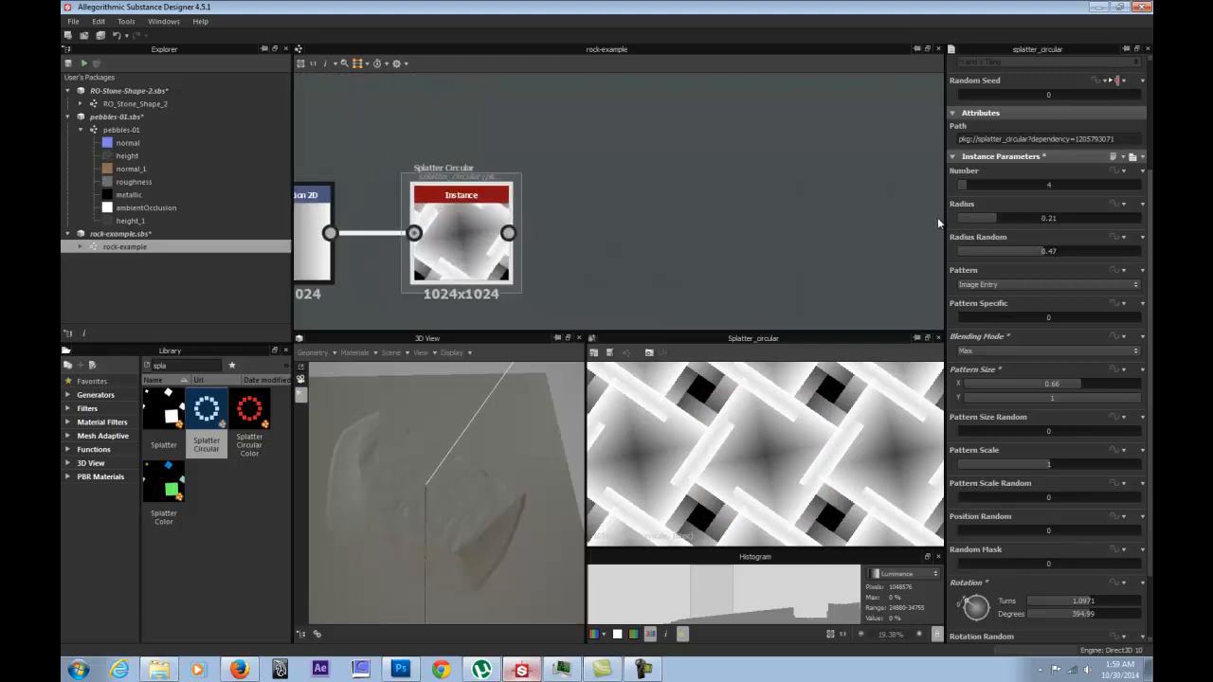
Override the Splatter Circular node's tiling mode as Absolute and choose No Tiling.
scroll(840, 231, down, 2)
scroll(1019, 250, up, 4)
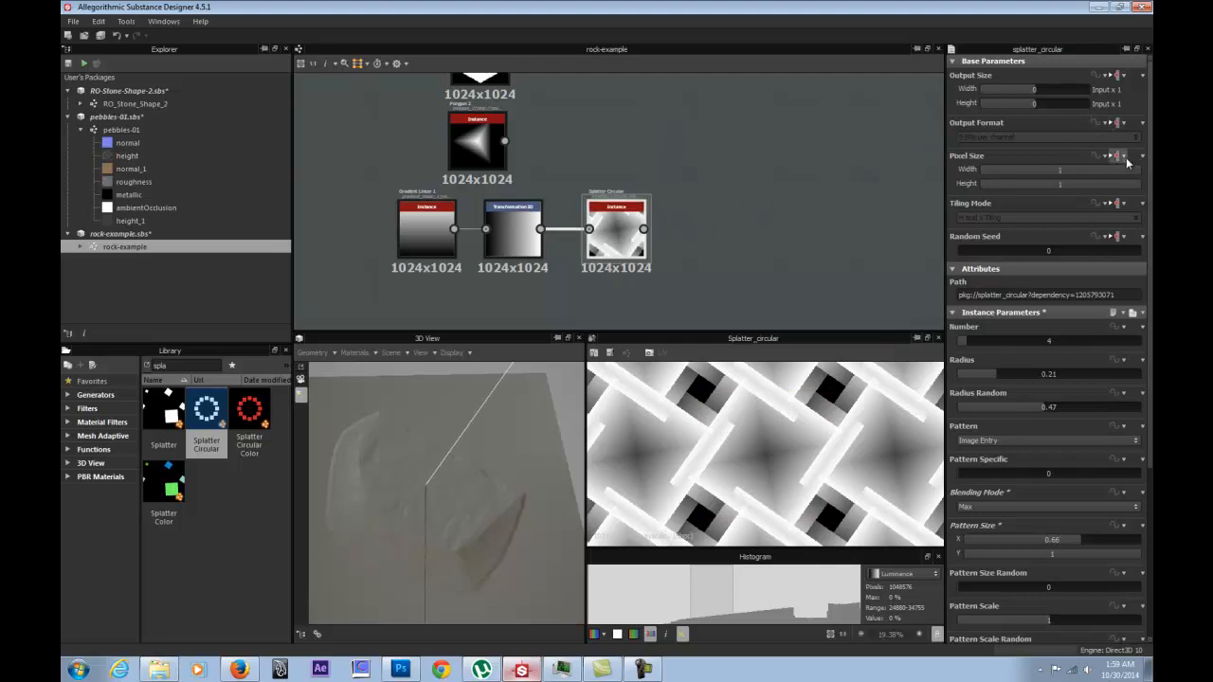
click(1122, 205)
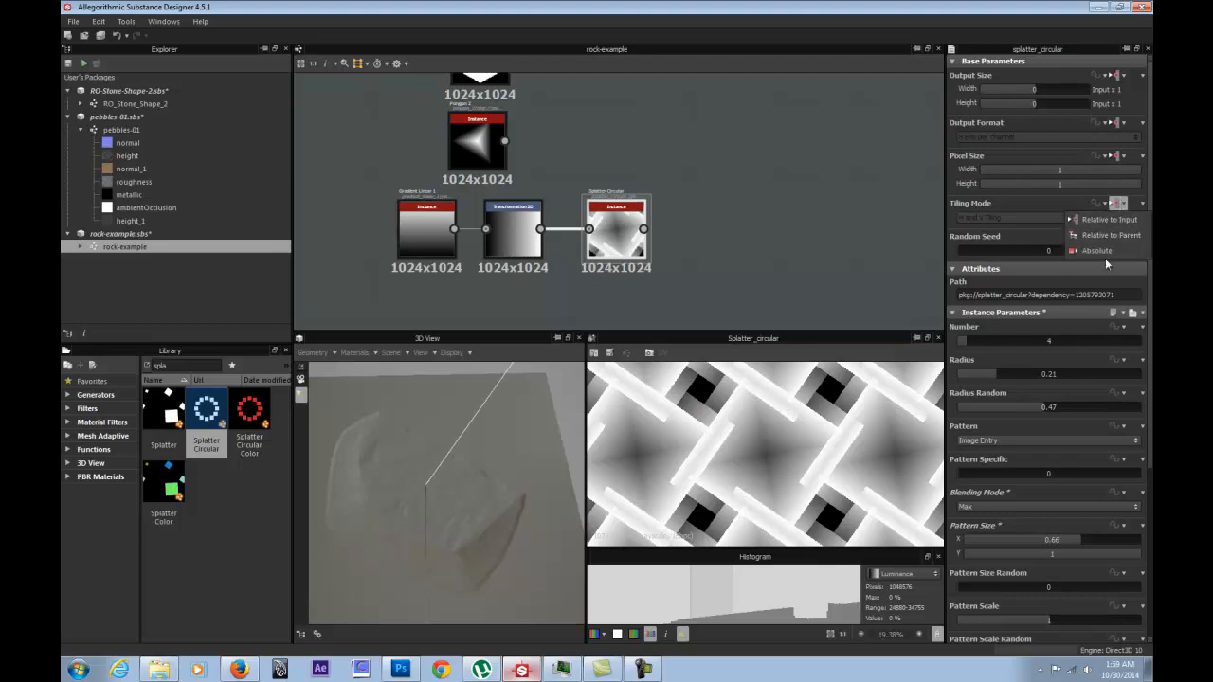
click(1104, 257)
click(1078, 216)
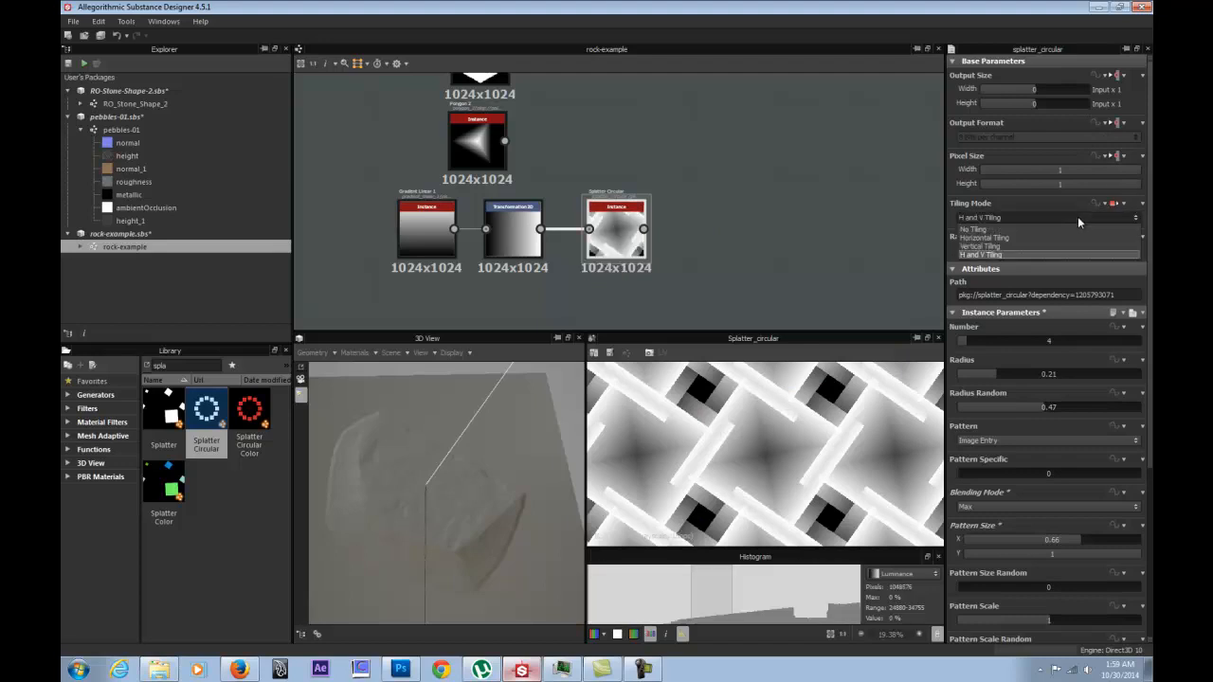
click(1039, 230)
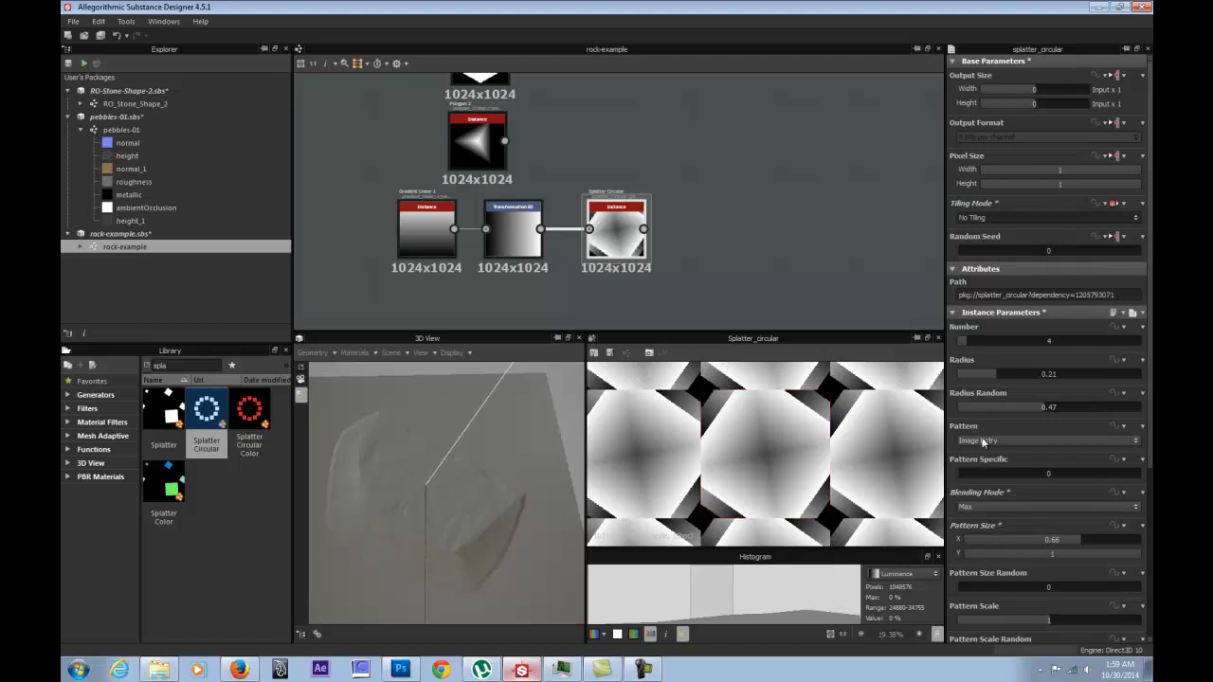
Try enlarging the splatter's Pattern Size X to 1 and then 1.5.
drag(1081, 542, 1143, 546)
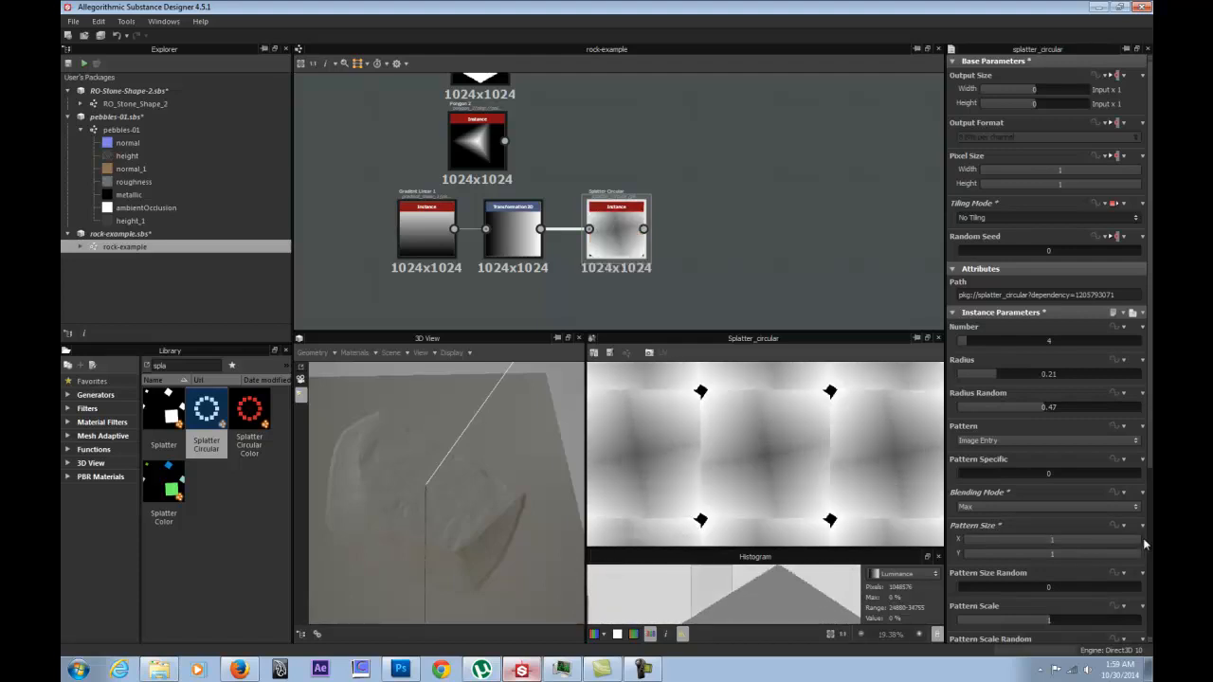
double_click(1052, 545)
text(1)
key(Return)
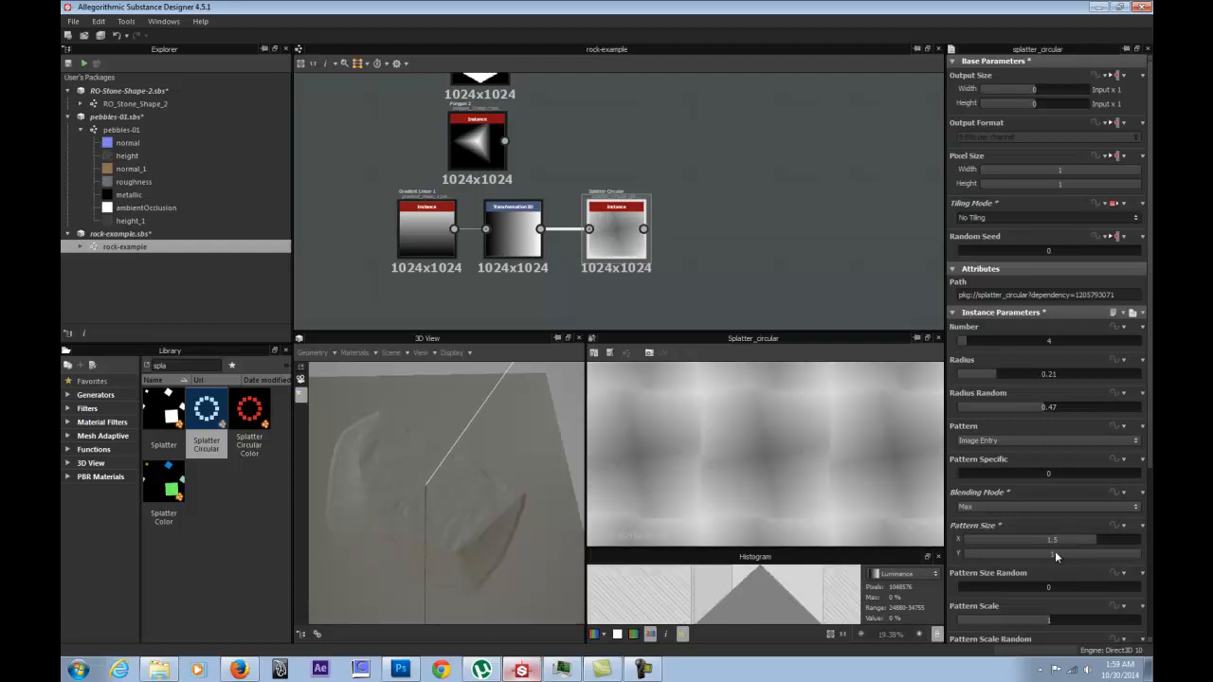
Set the splatter's Pattern Size to 1.2 in both X and Y, and turn off the tiled preview.
double_click(1058, 539)
text(1.2)
key(Return)
double_click(1060, 553)
text(1)
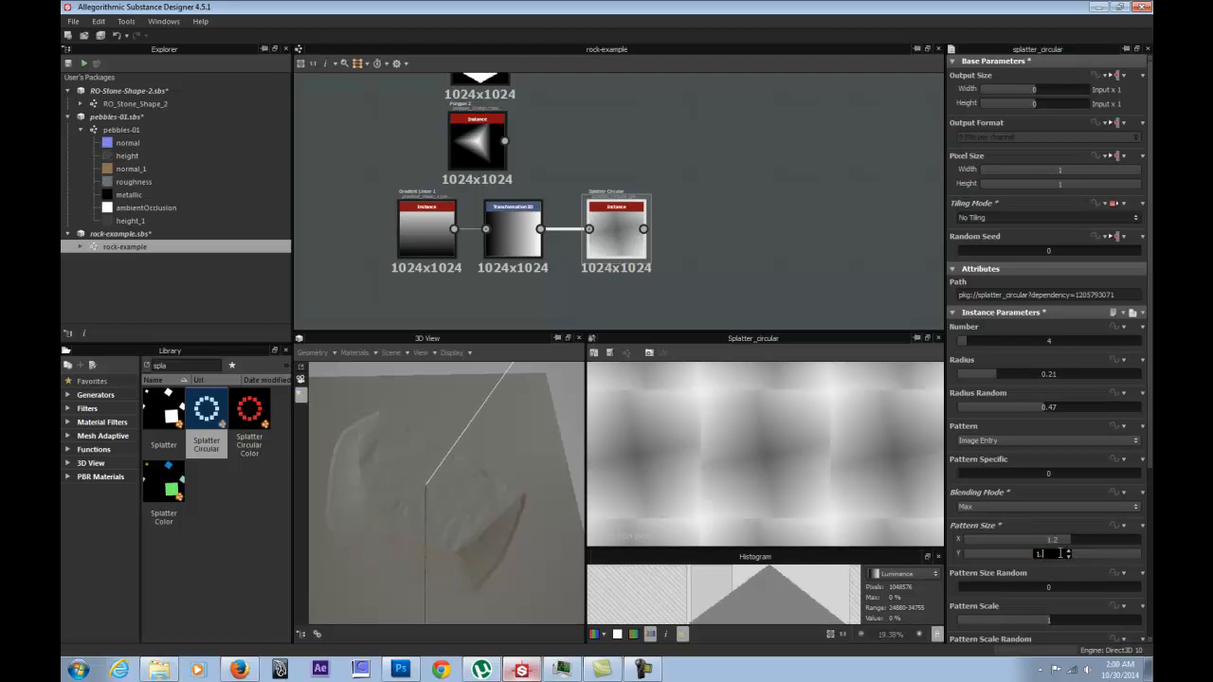
text(.2)
key(Return)
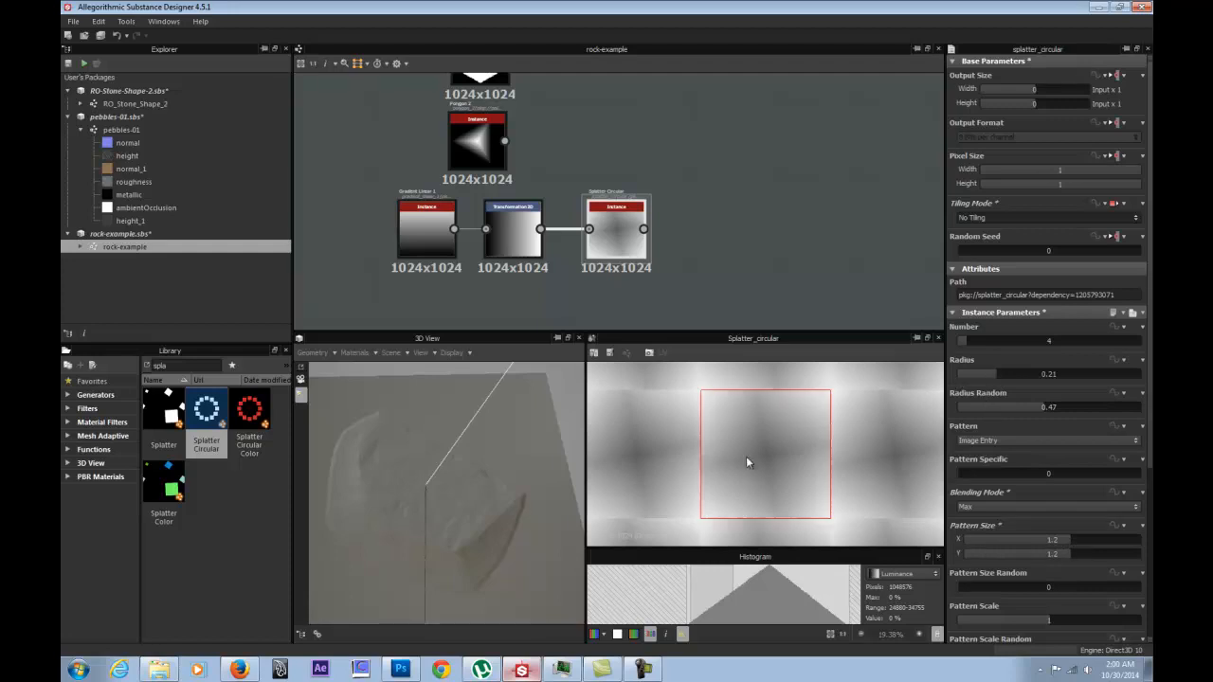
key(space)
scroll(796, 464, up, 1)
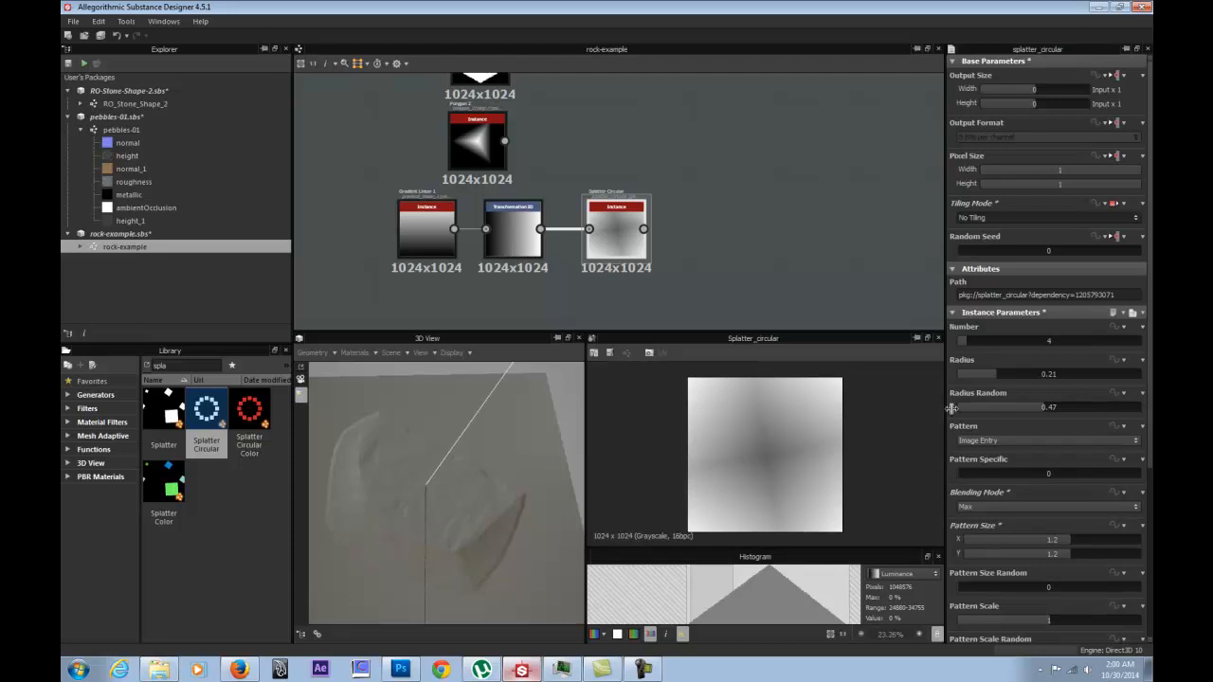
Try rotating the gradient by 180 degrees in the Transformation 2D node, and restore its original orientation.
click(512, 241)
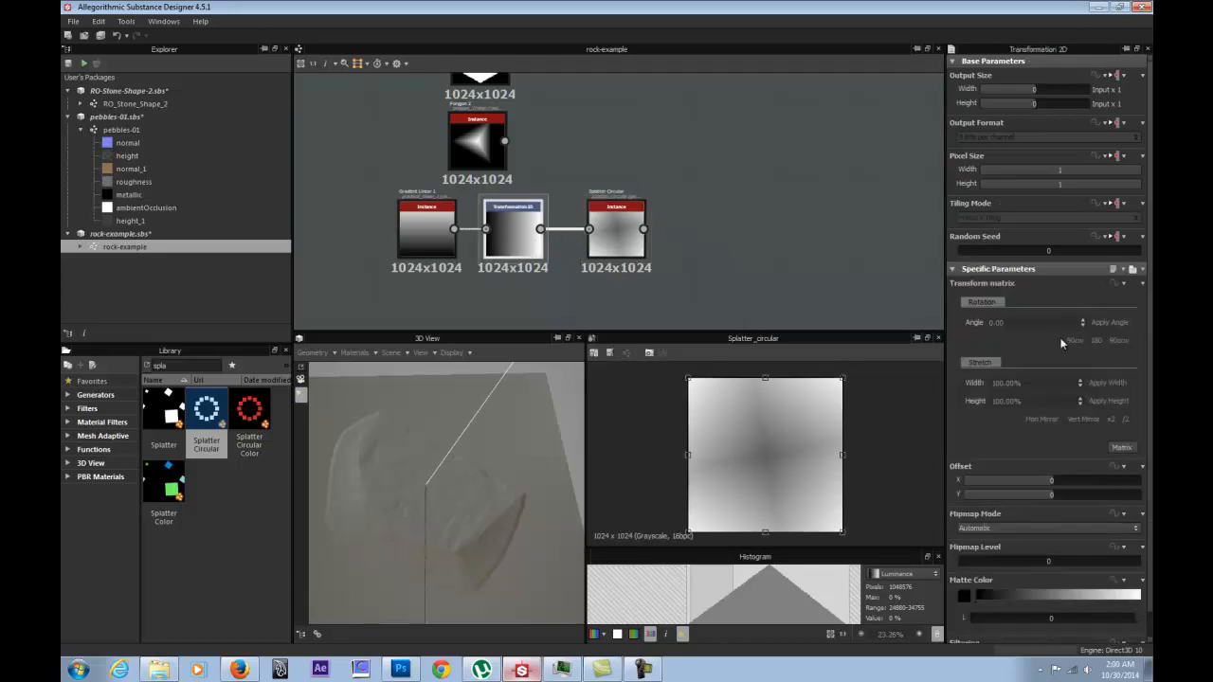
click(1092, 340)
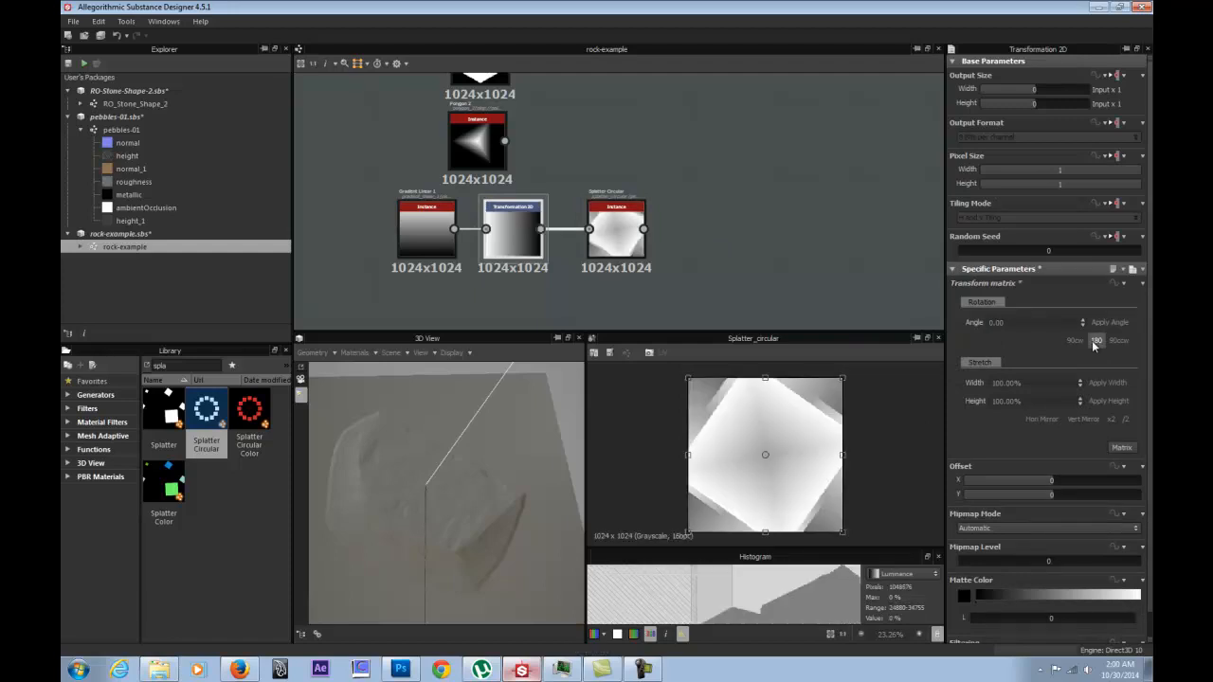
click(1092, 340)
click(1092, 340)
click(1091, 340)
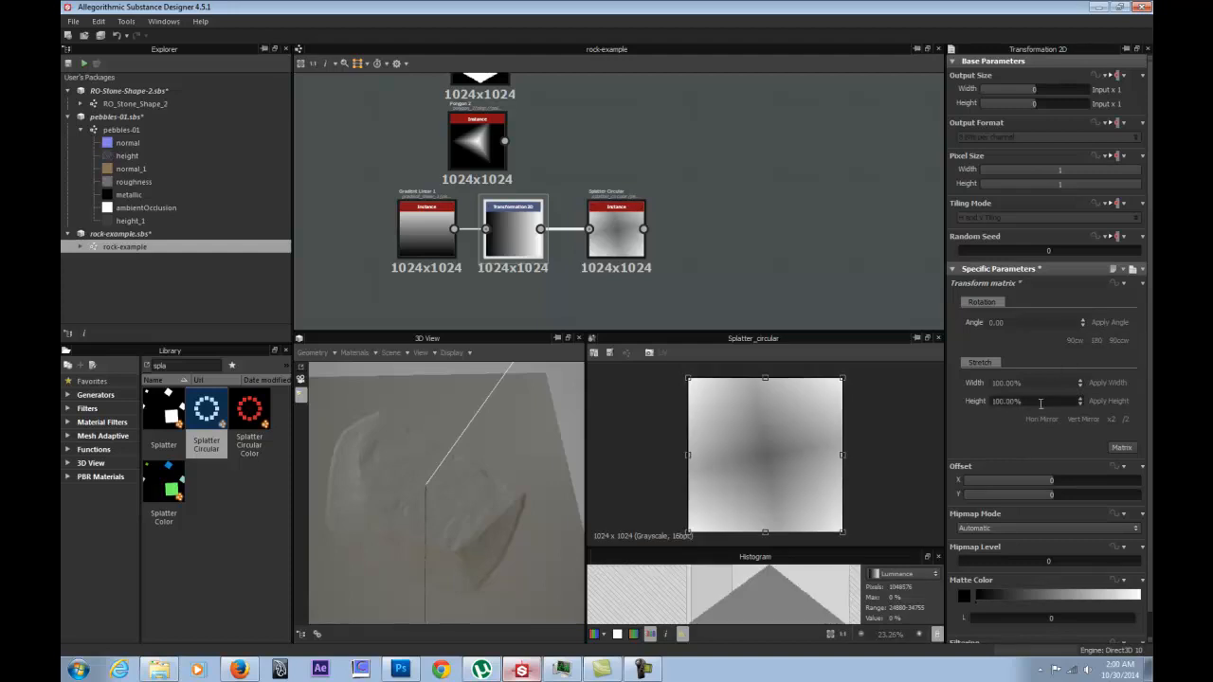
Select the Splatter Circular node, test different radius values and set the Radius to 0.6.
click(618, 227)
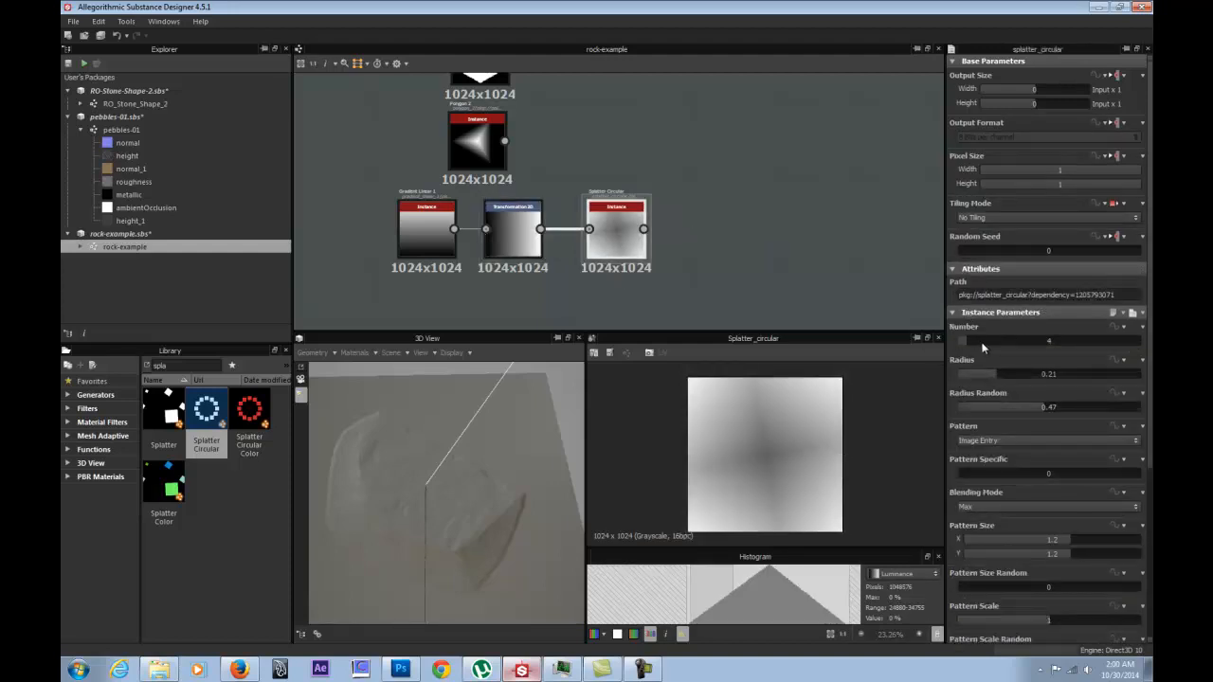
click(1030, 376)
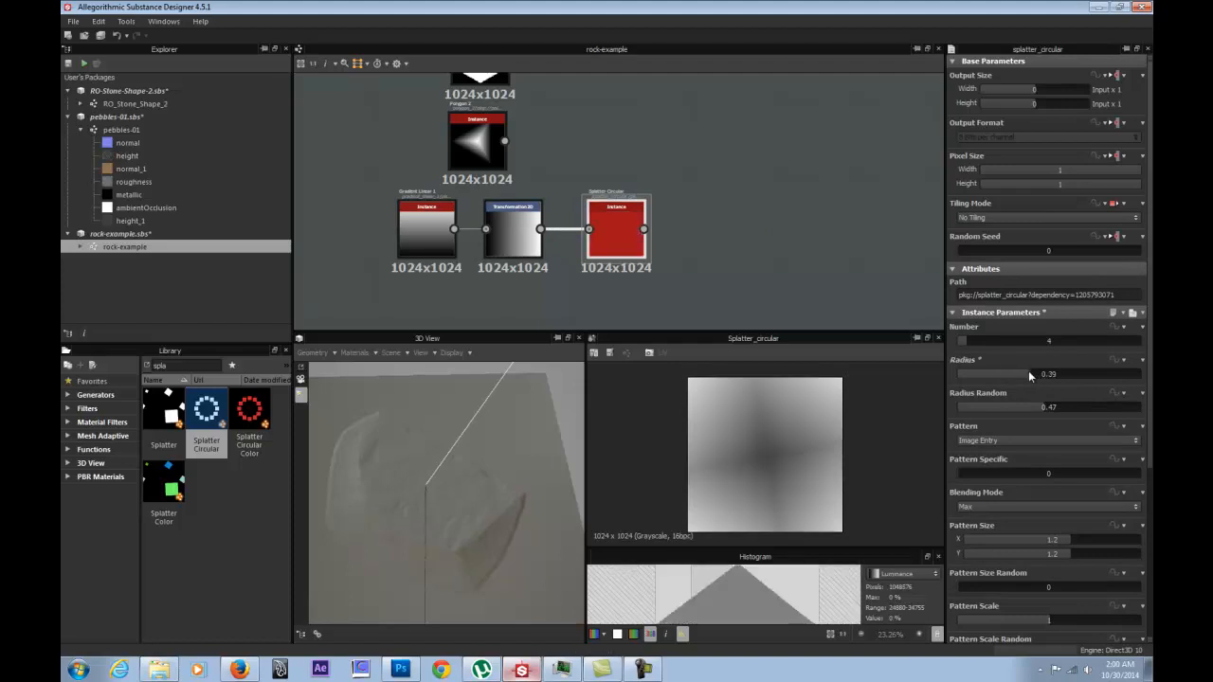
drag(1060, 375, 1087, 372)
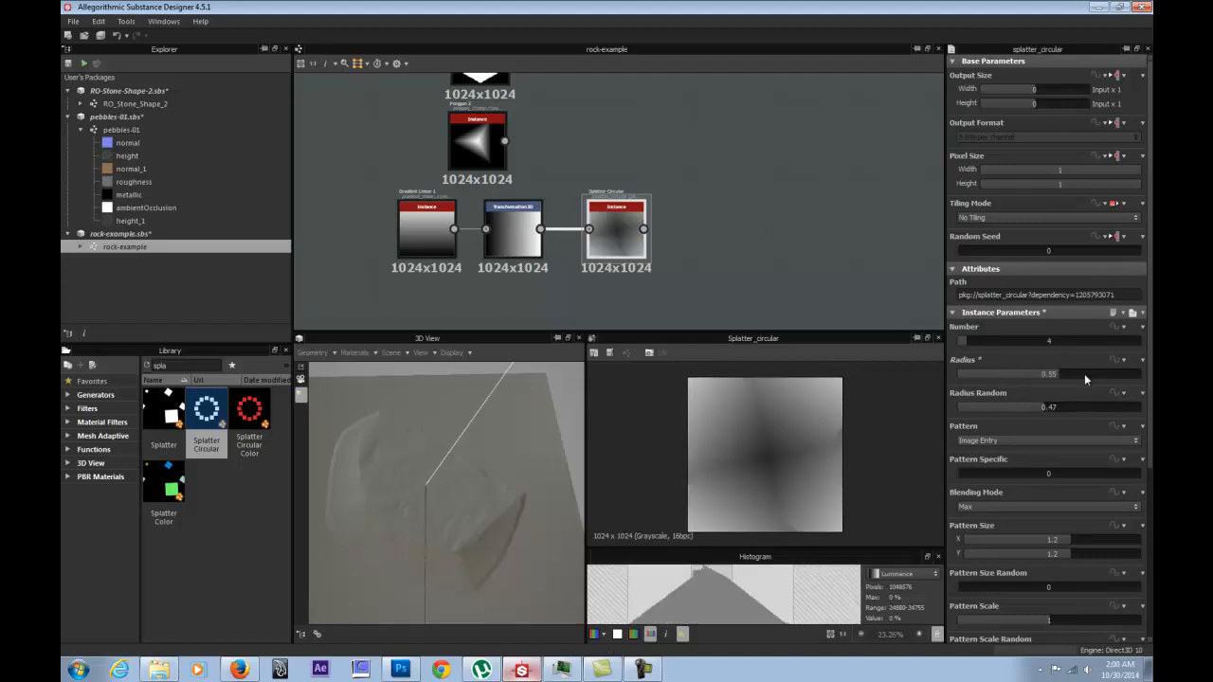
click(1030, 376)
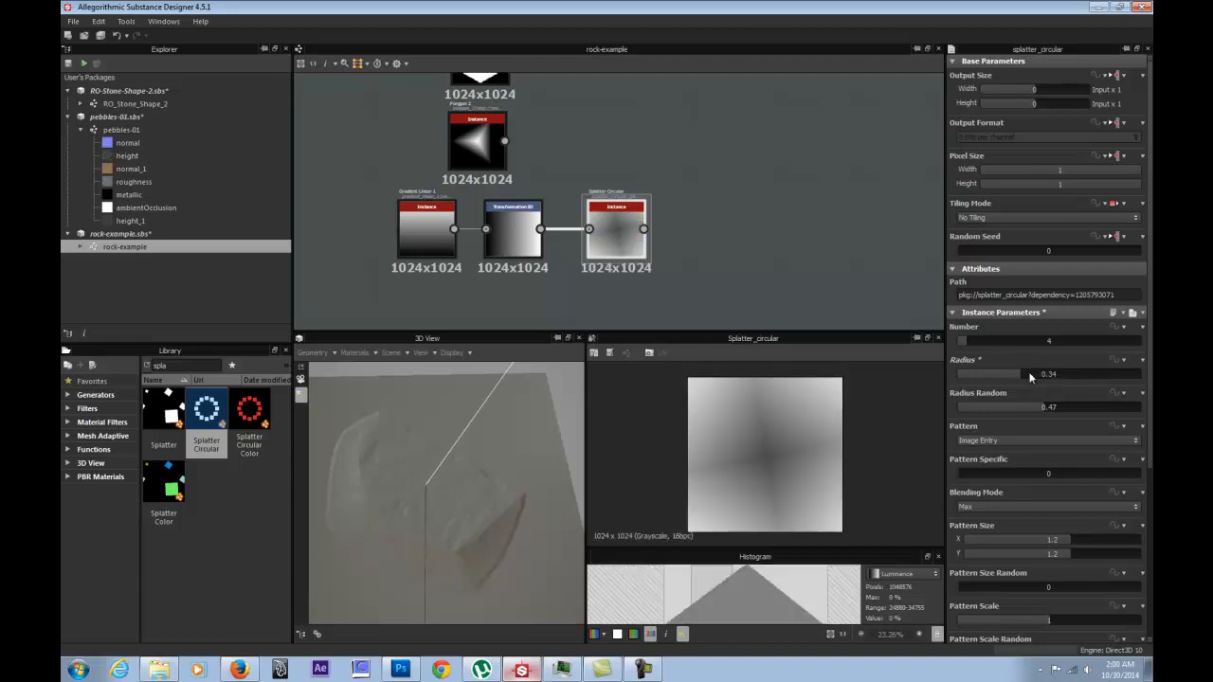
click(1062, 374)
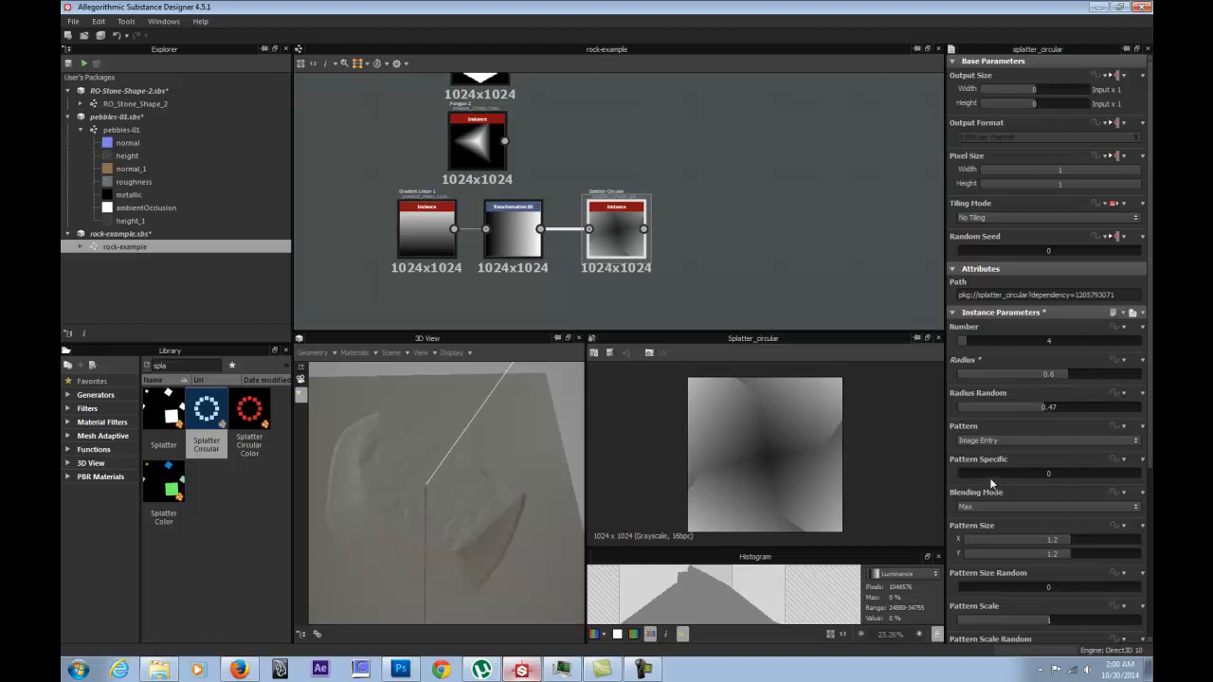
Raise the Splatter Circular node's Pattern Scale to about 1.38, leaving Pattern Size Random at 0.
scroll(997, 478, down, 3)
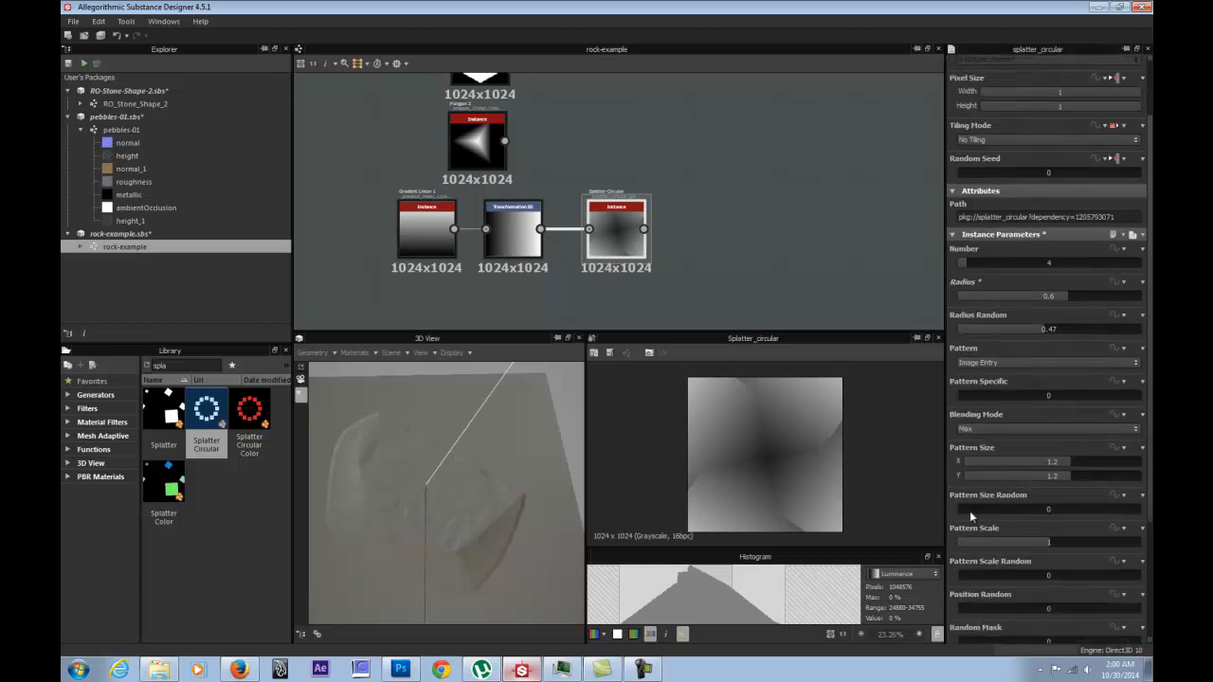
drag(969, 505, 931, 511)
drag(1041, 544, 1085, 542)
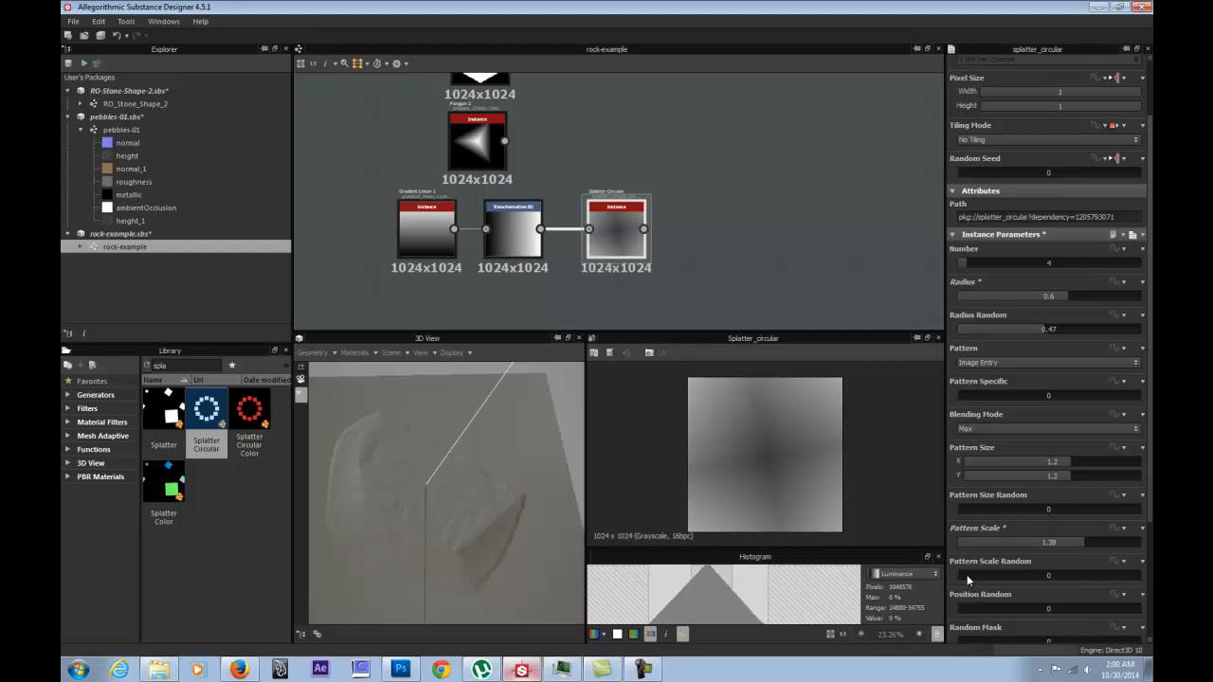
Adjust the Splatter Circular node's Radius to about 0.66.
scroll(966, 574, down, 3)
scroll(974, 569, up, 4)
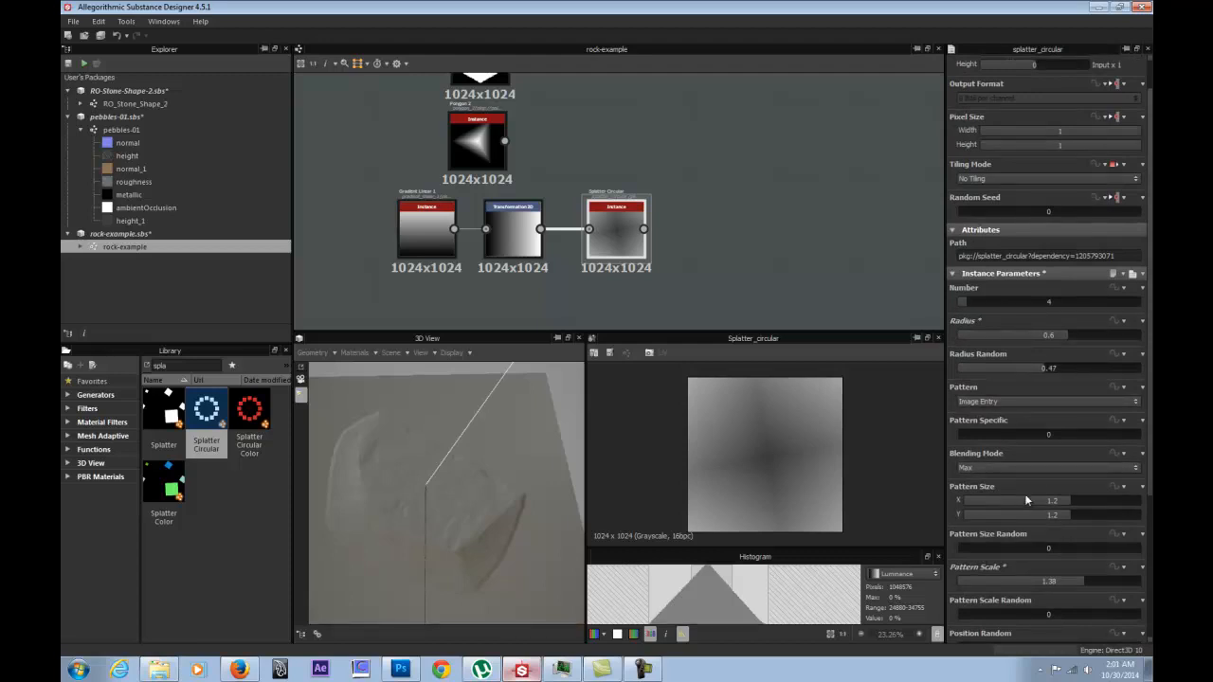
mouse_move(1052, 330)
mouse_down()
mouse_move(1092, 331)
mouse_move(1045, 338)
mouse_up()
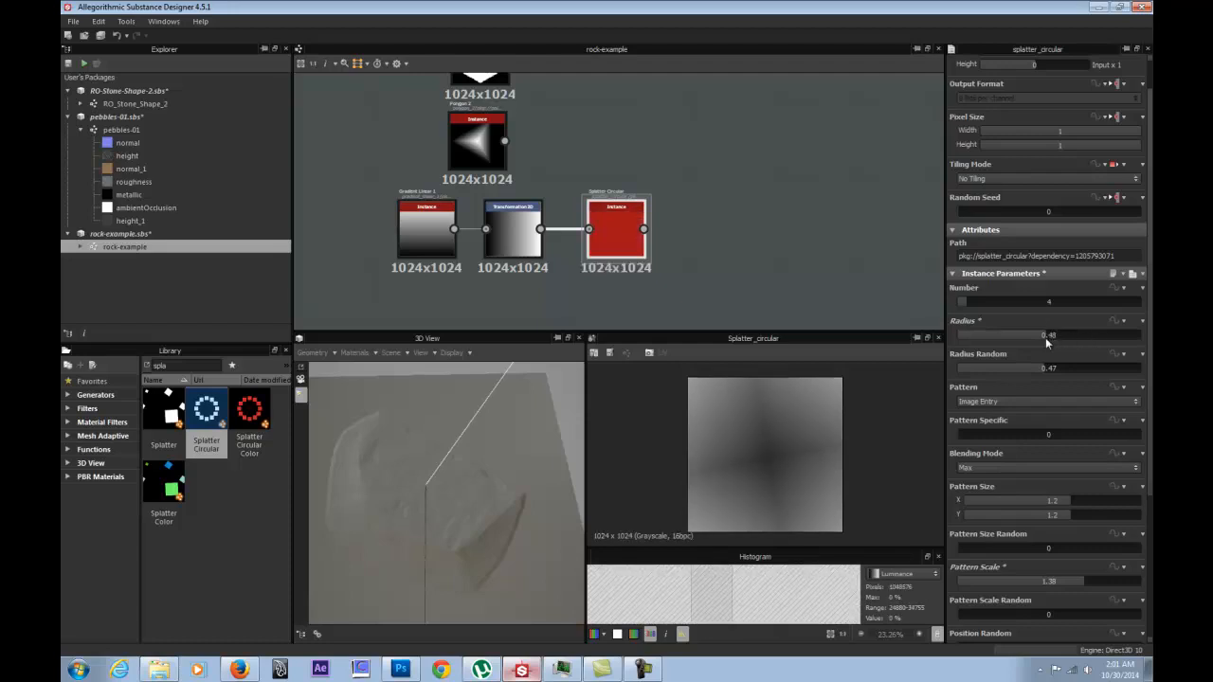
click(1075, 334)
Try the Min and Max options for the splatter's Pattern Pivot.
scroll(1053, 415, down, 3)
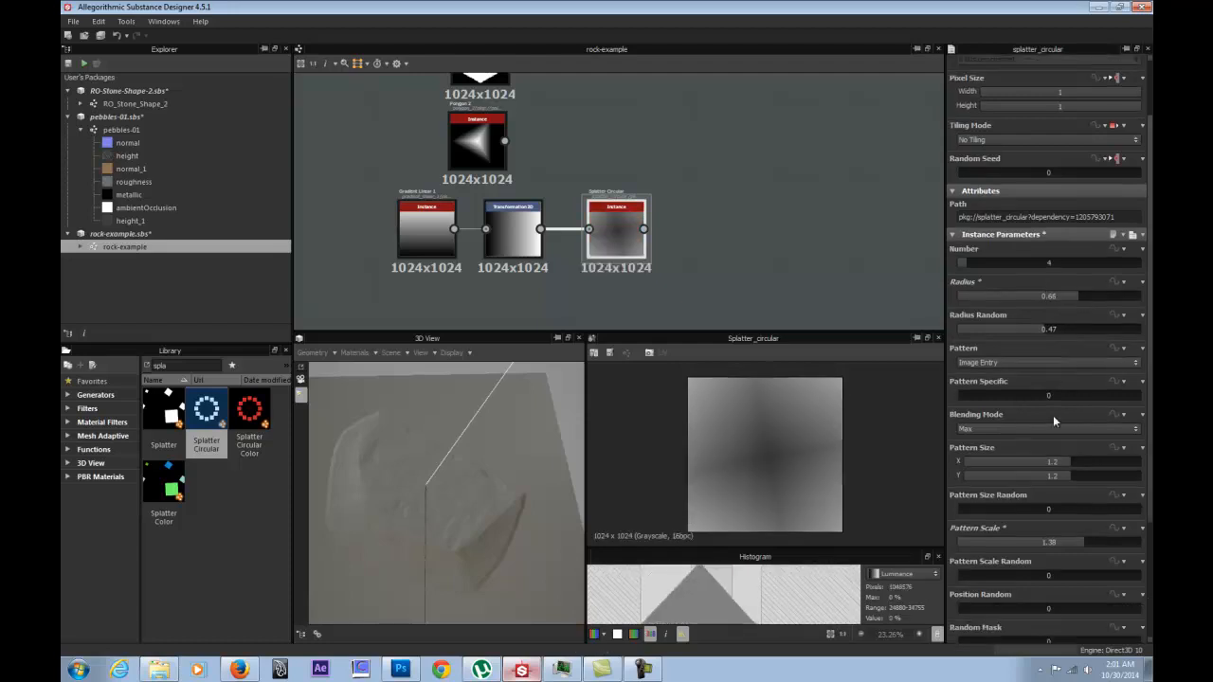
scroll(1067, 438, down, 2)
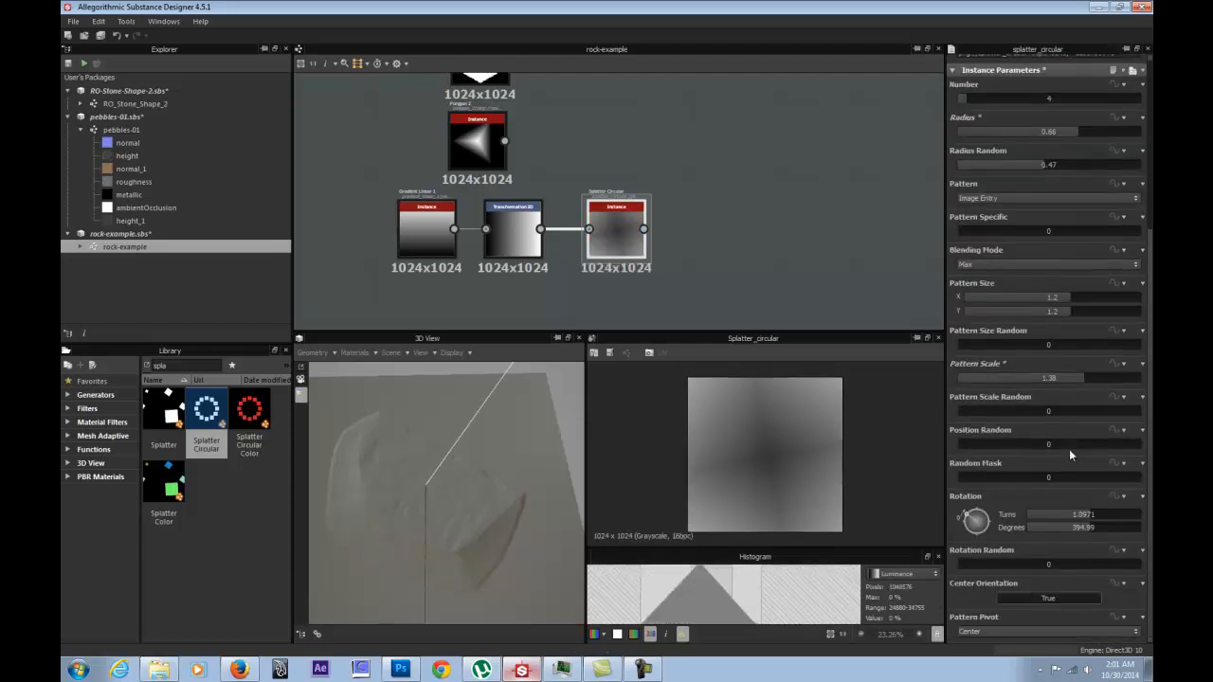
click(1019, 629)
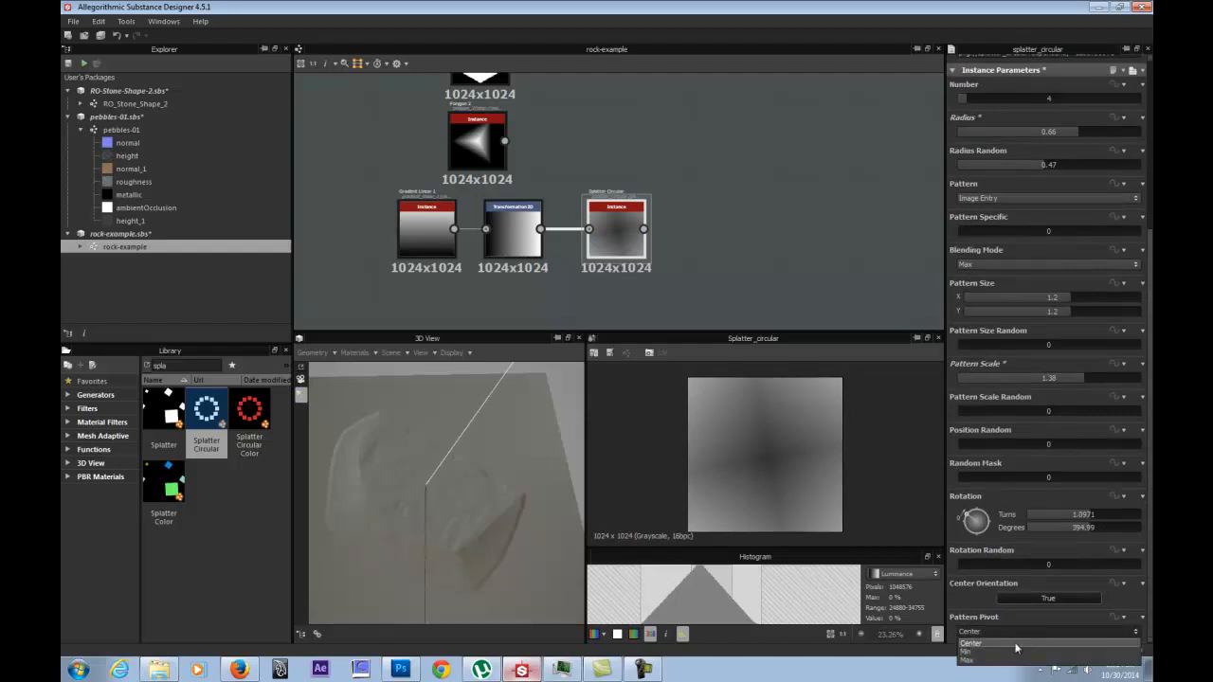
click(1014, 653)
click(1019, 629)
click(1014, 658)
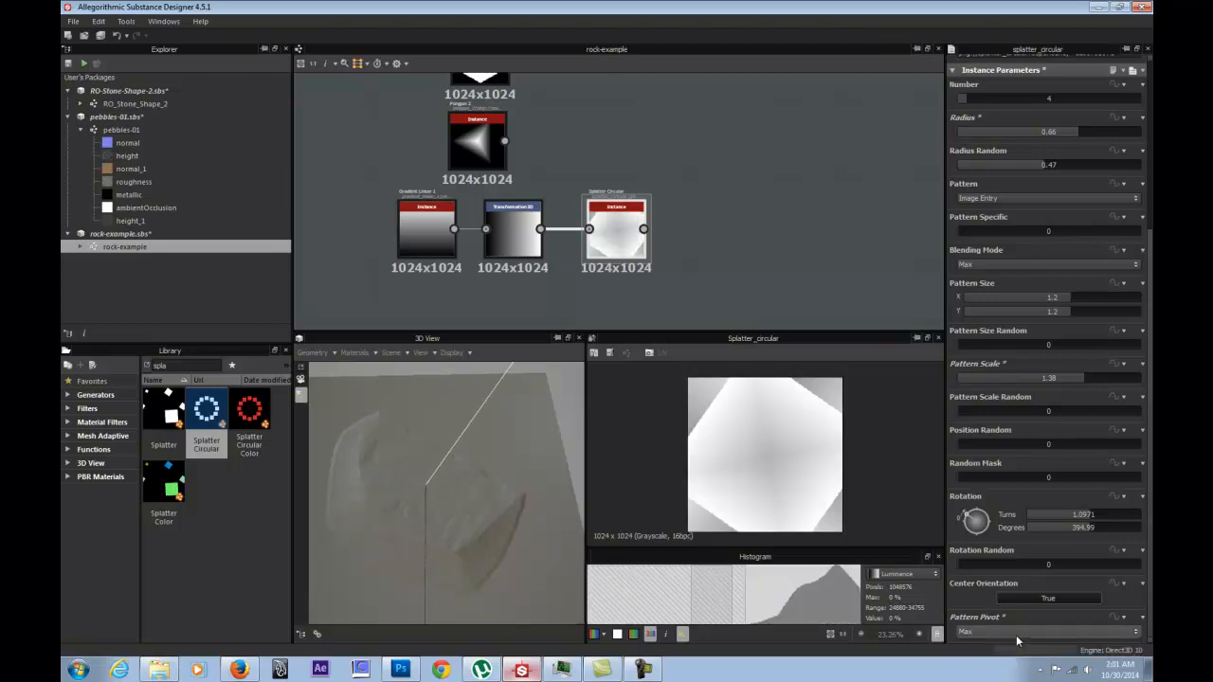
Test the Min pattern pivot once more and return the Pattern Pivot to Center.
click(1017, 634)
click(1008, 651)
click(1002, 631)
click(999, 634)
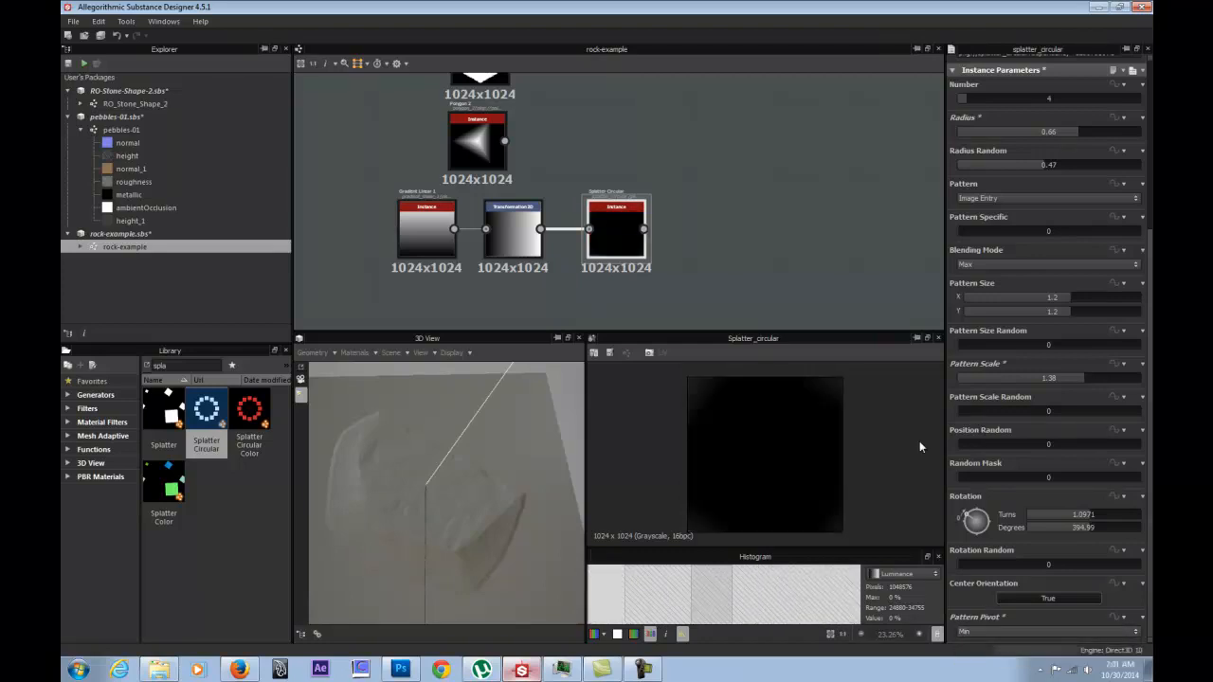
click(1013, 628)
click(992, 637)
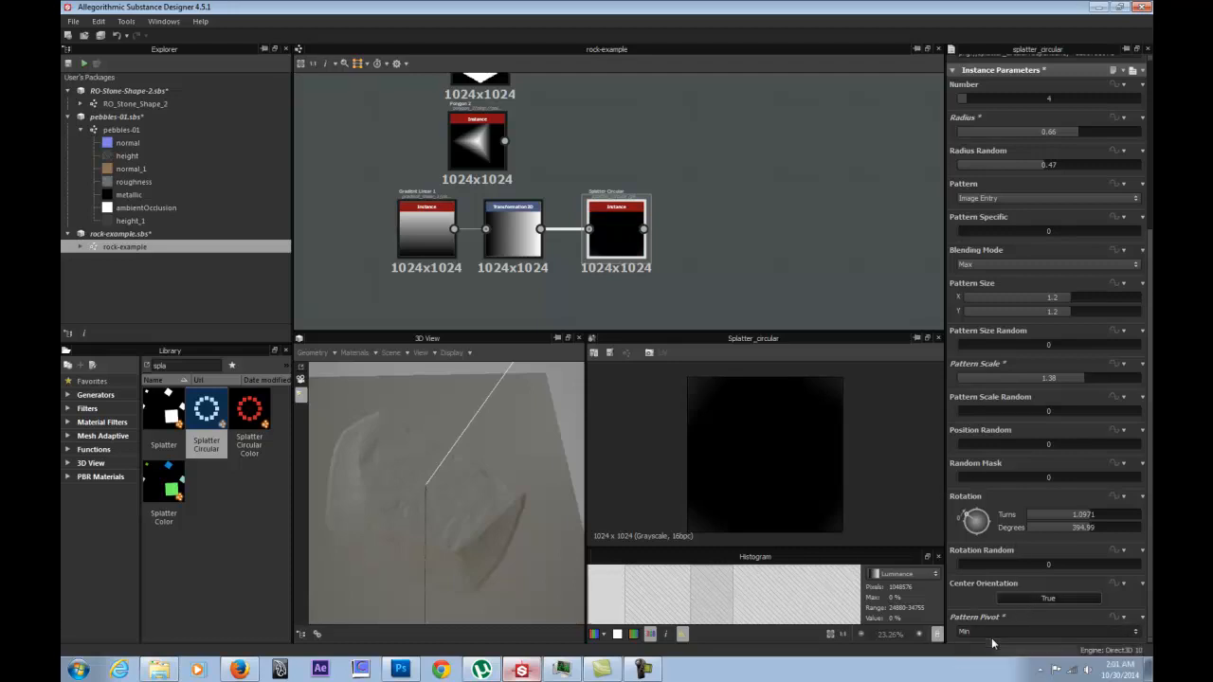
click(986, 633)
click(984, 643)
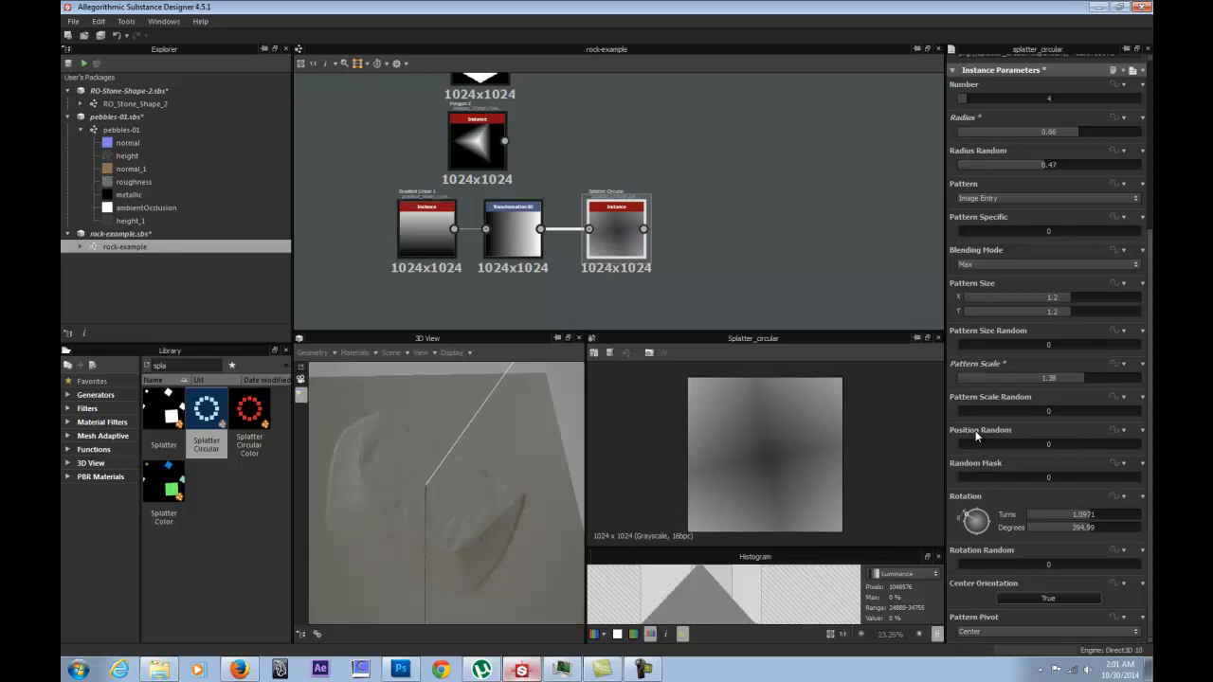
Set the splatter's Pattern Specific to about 0.49 and reduce Radius Random to 0.
scroll(977, 436, up, 1)
scroll(977, 436, up, 2)
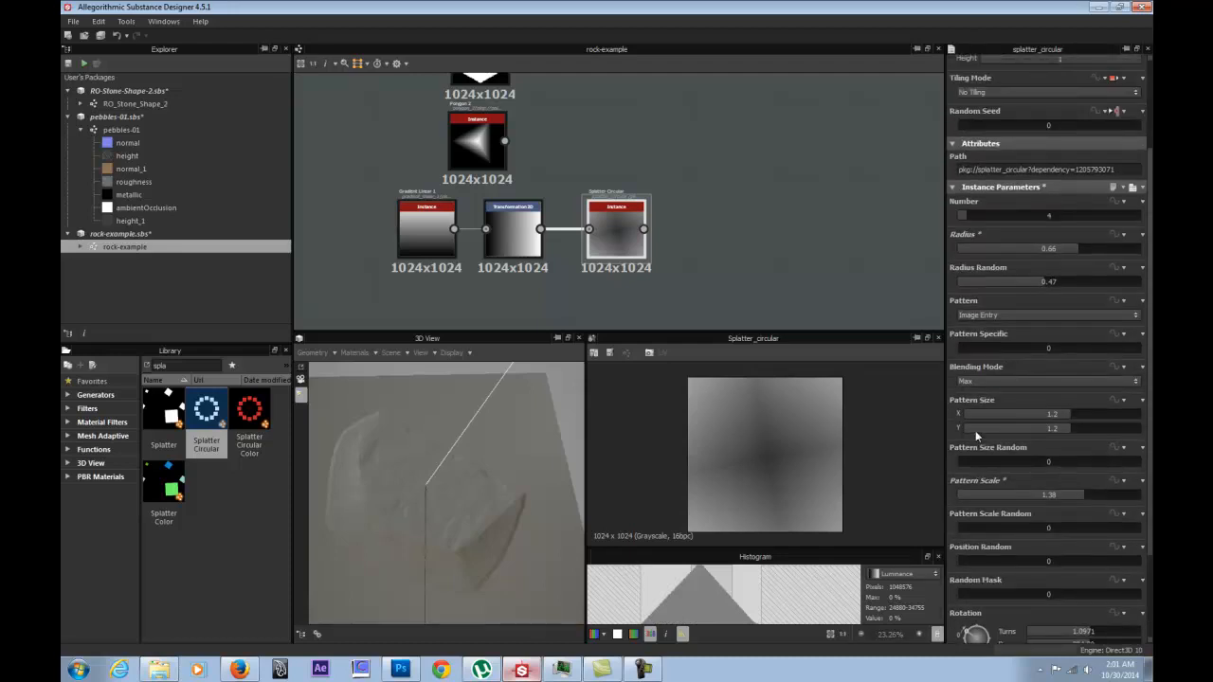
click(1006, 348)
drag(1010, 351, 1047, 353)
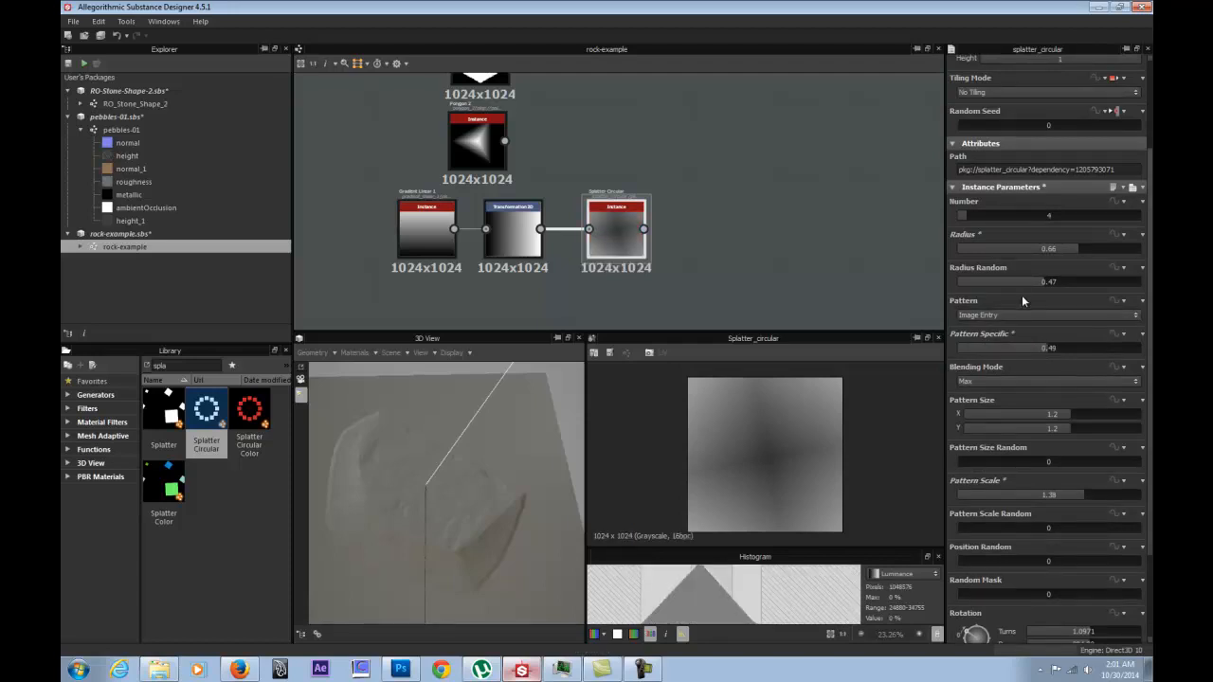
drag(1002, 279, 955, 275)
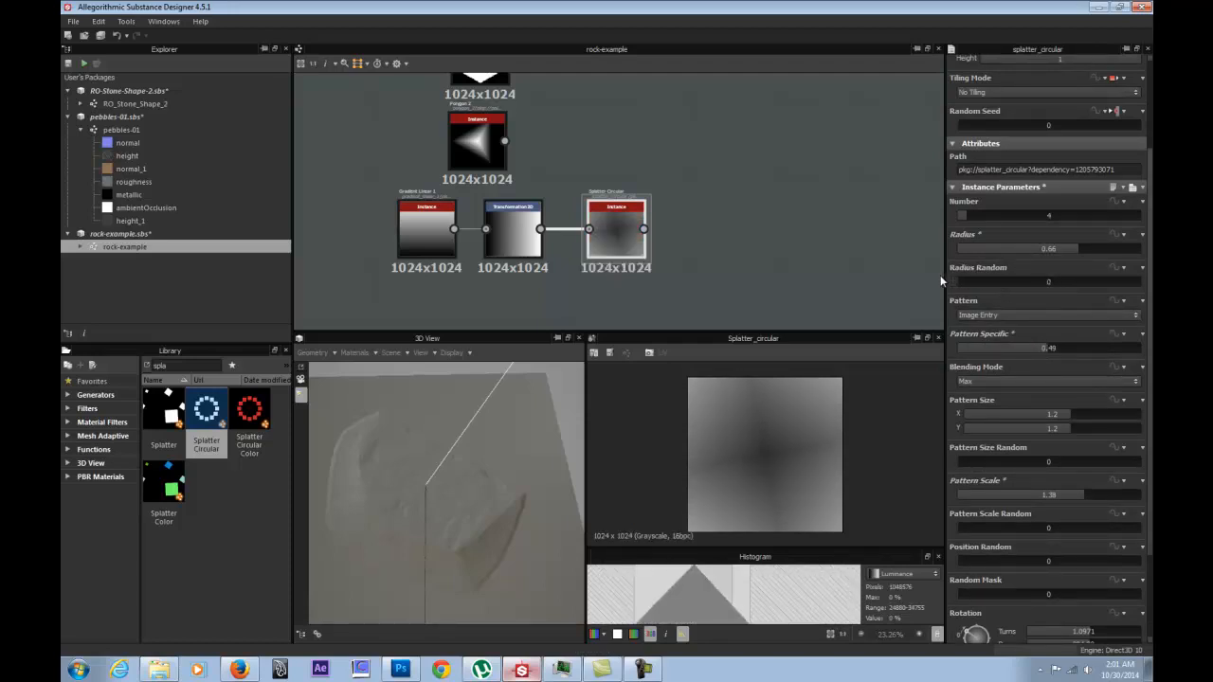
Set the splatter's Radius to about 0.9 and its Radius Random to about 0.75.
drag(955, 280, 963, 281)
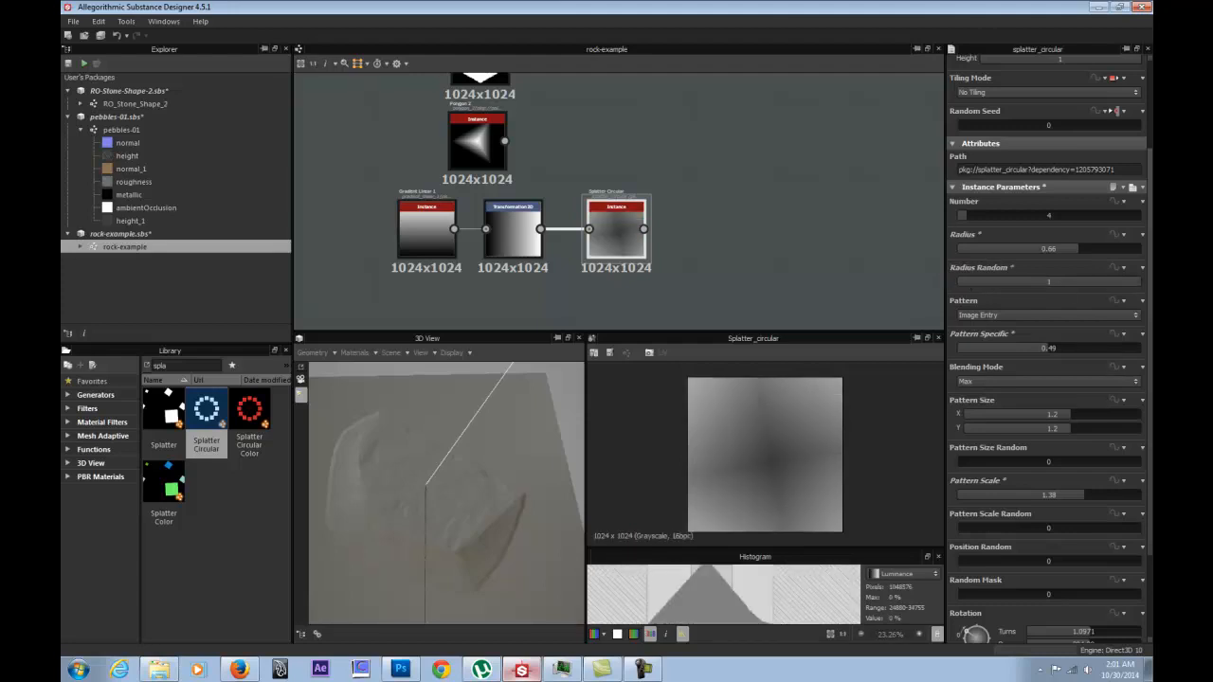
click(1049, 282)
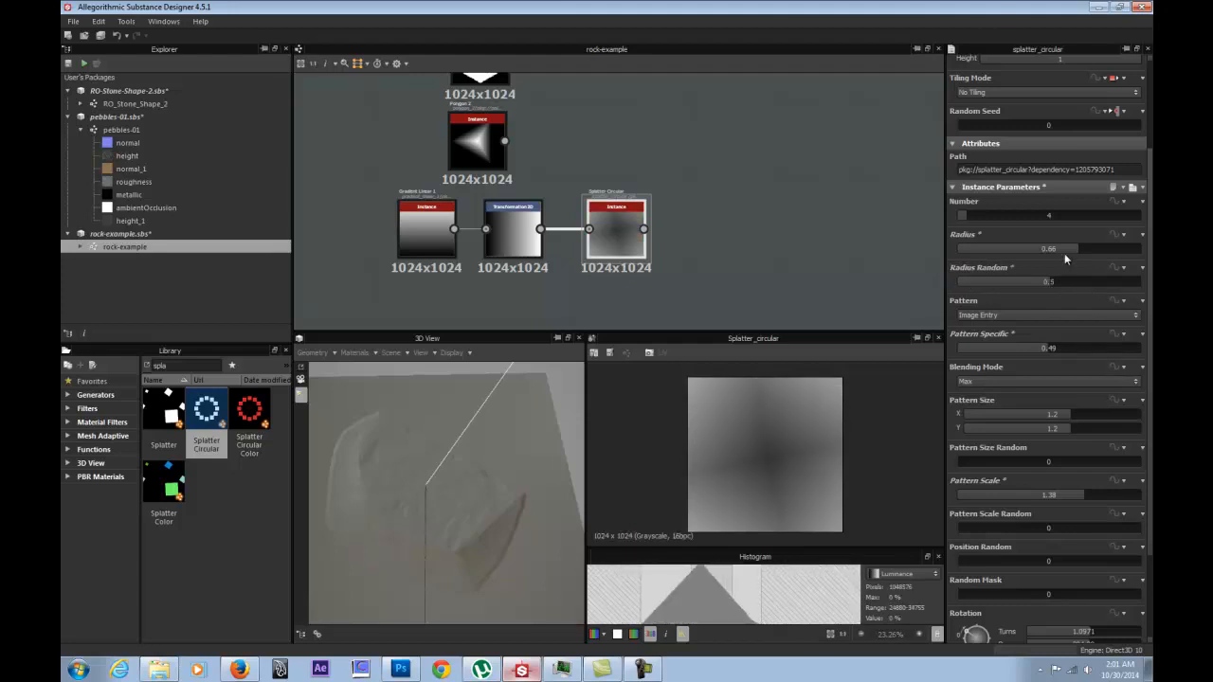
drag(1072, 247, 1126, 268)
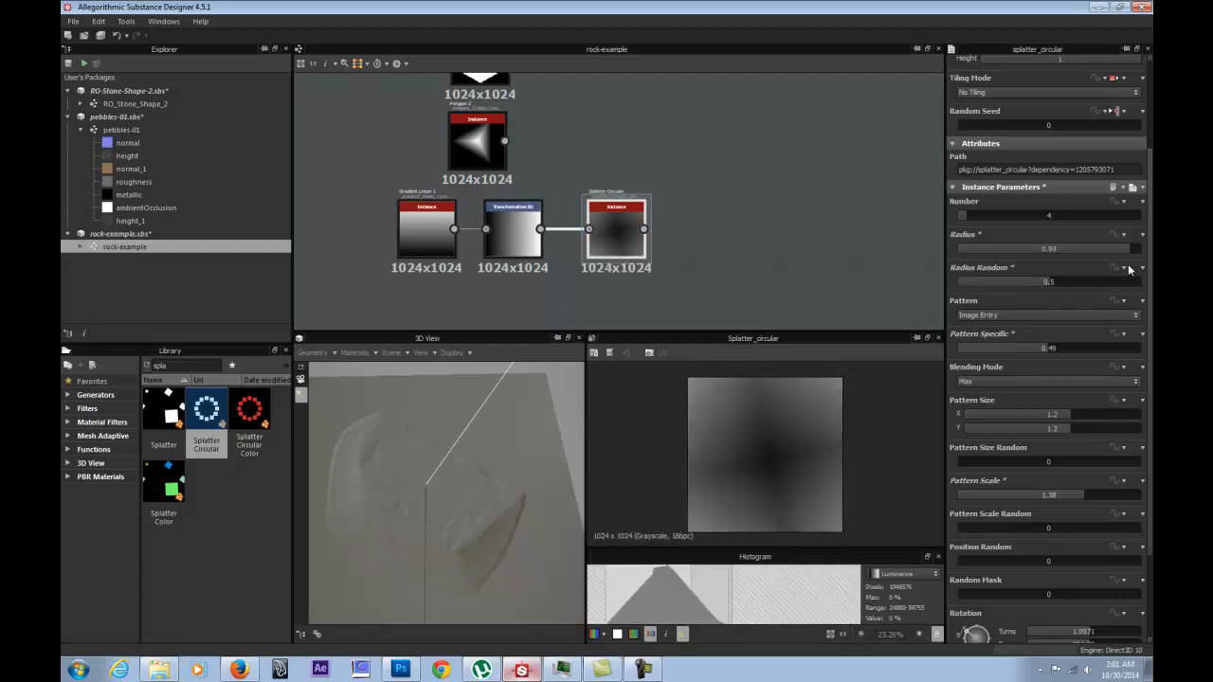
click(1006, 281)
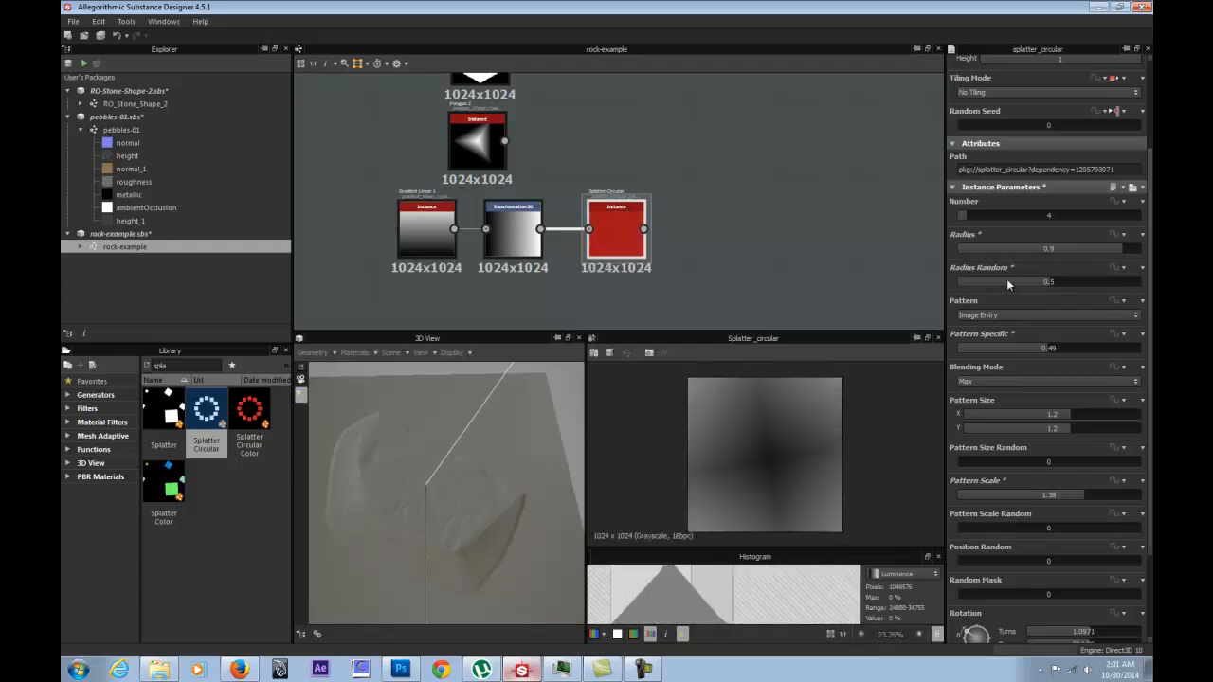
click(1094, 283)
Raise the splatter's Number to 23 and set its Radius Random to about 0.42.
drag(996, 218, 974, 212)
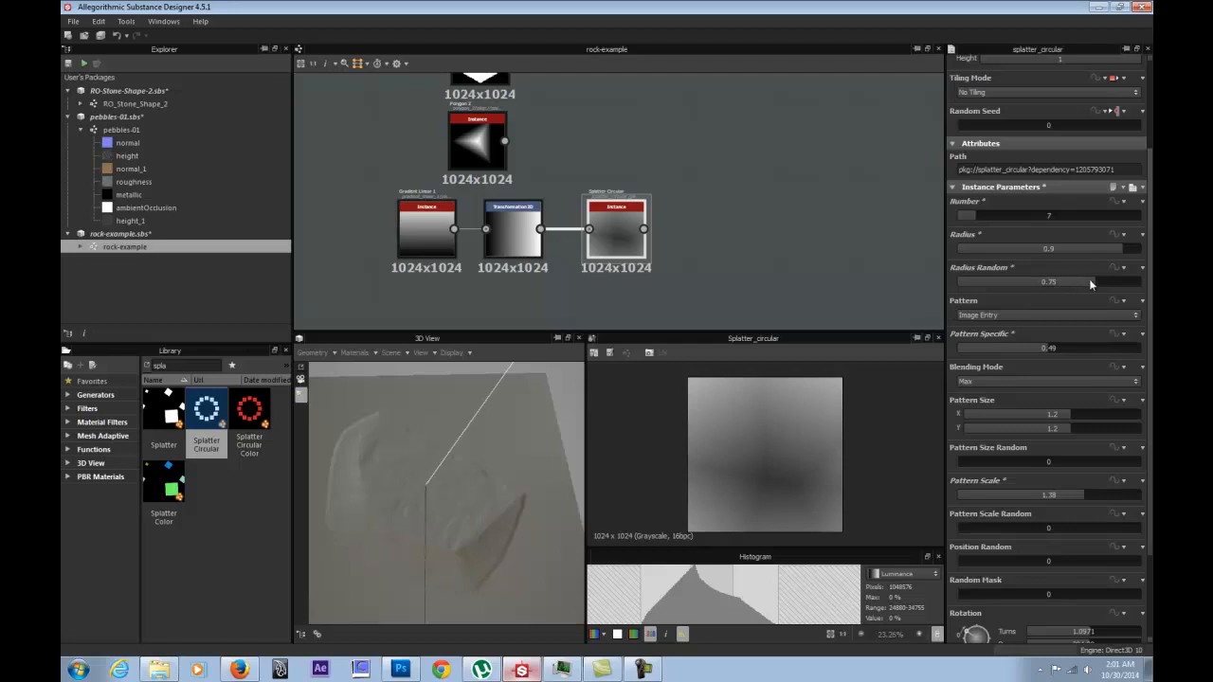
drag(1049, 282, 1036, 282)
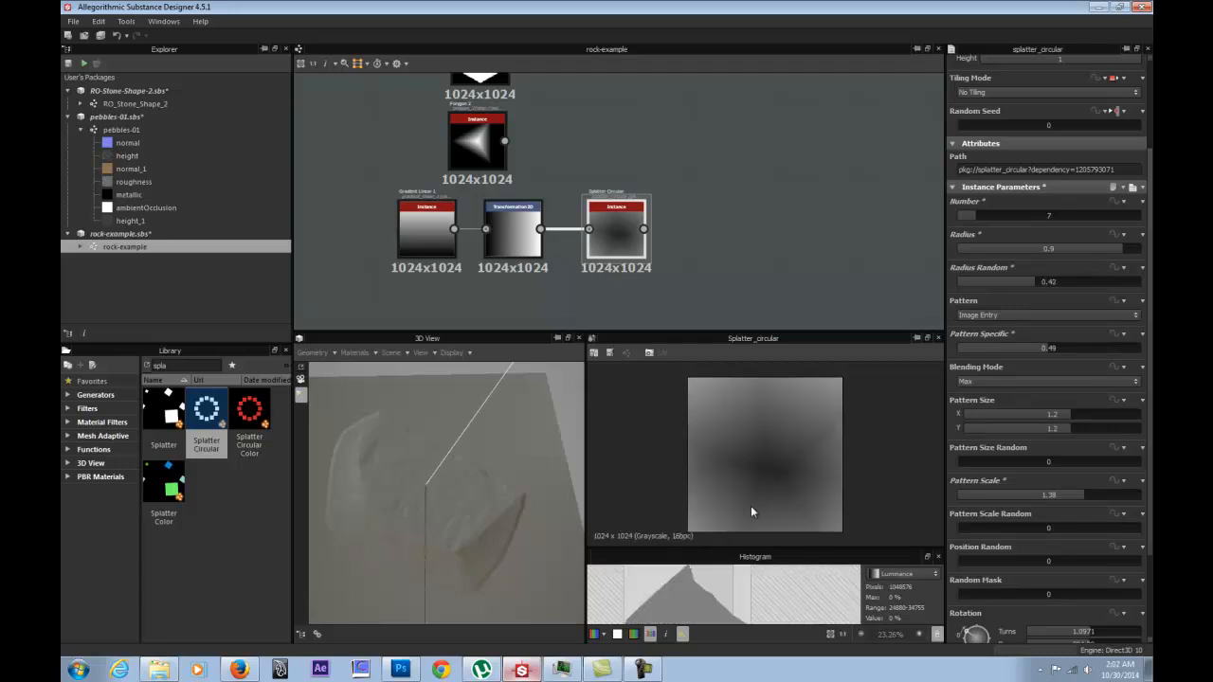
drag(978, 214, 1020, 217)
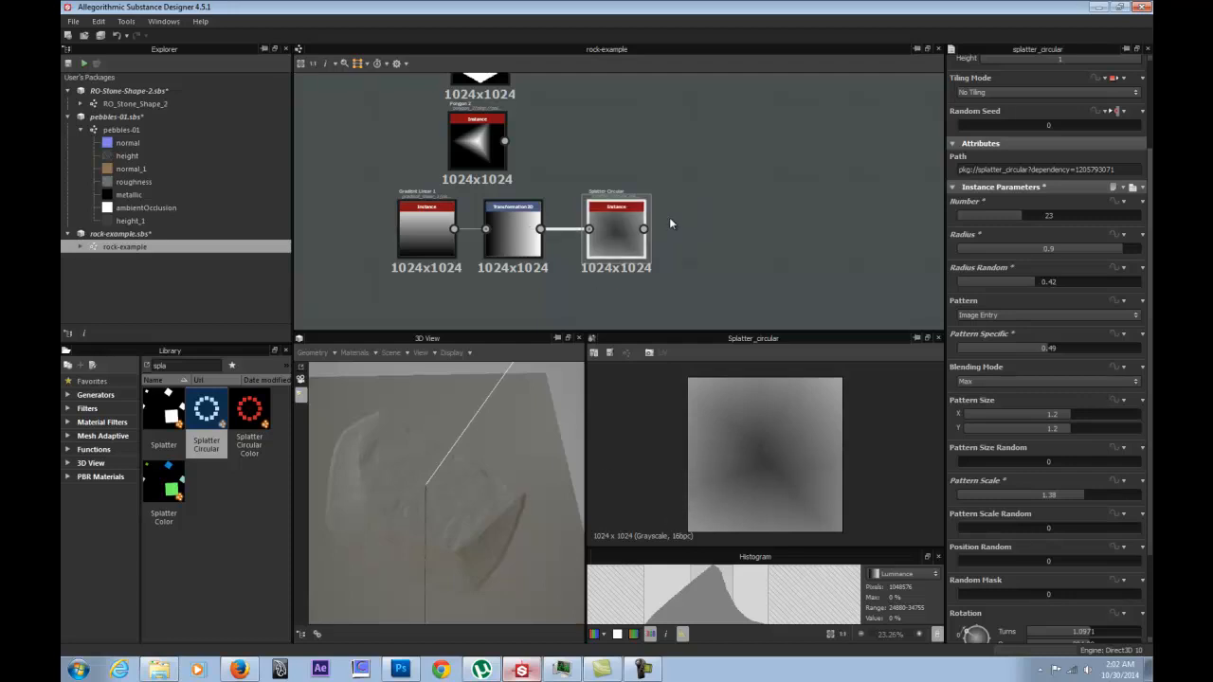
Add an Invert Grayscale node from the library, connect it after the Splatter Circular node and preview its output.
double_click(170, 366)
text(invert)
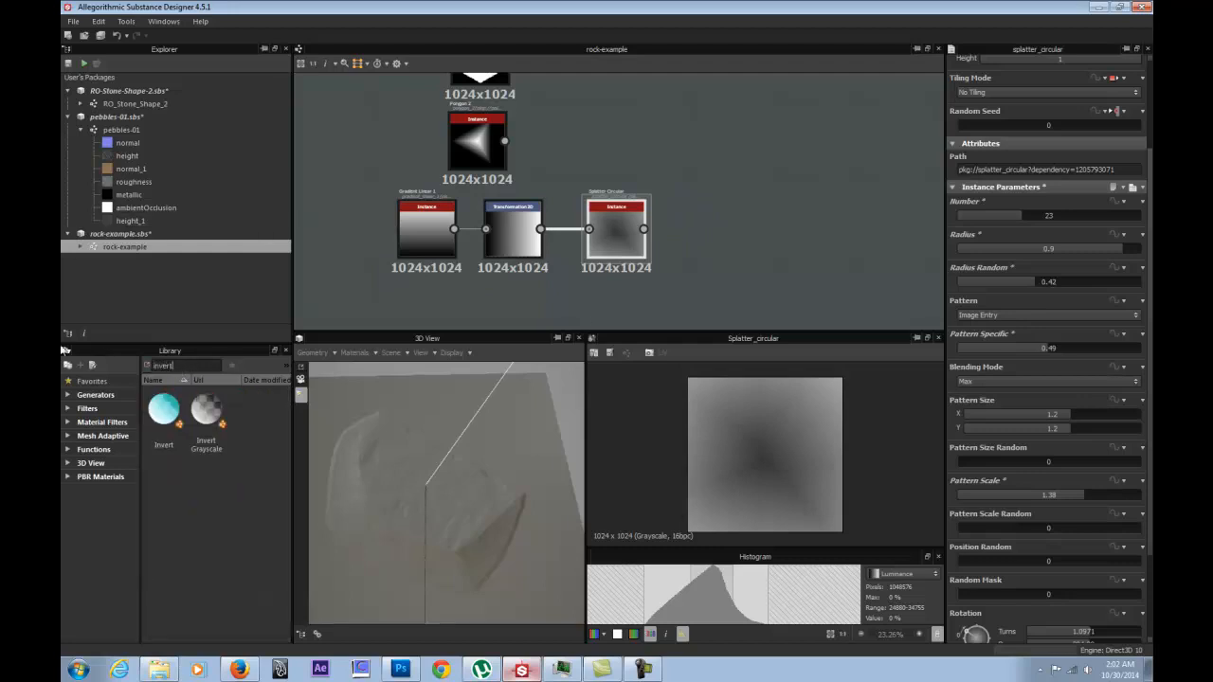
drag(201, 414, 747, 258)
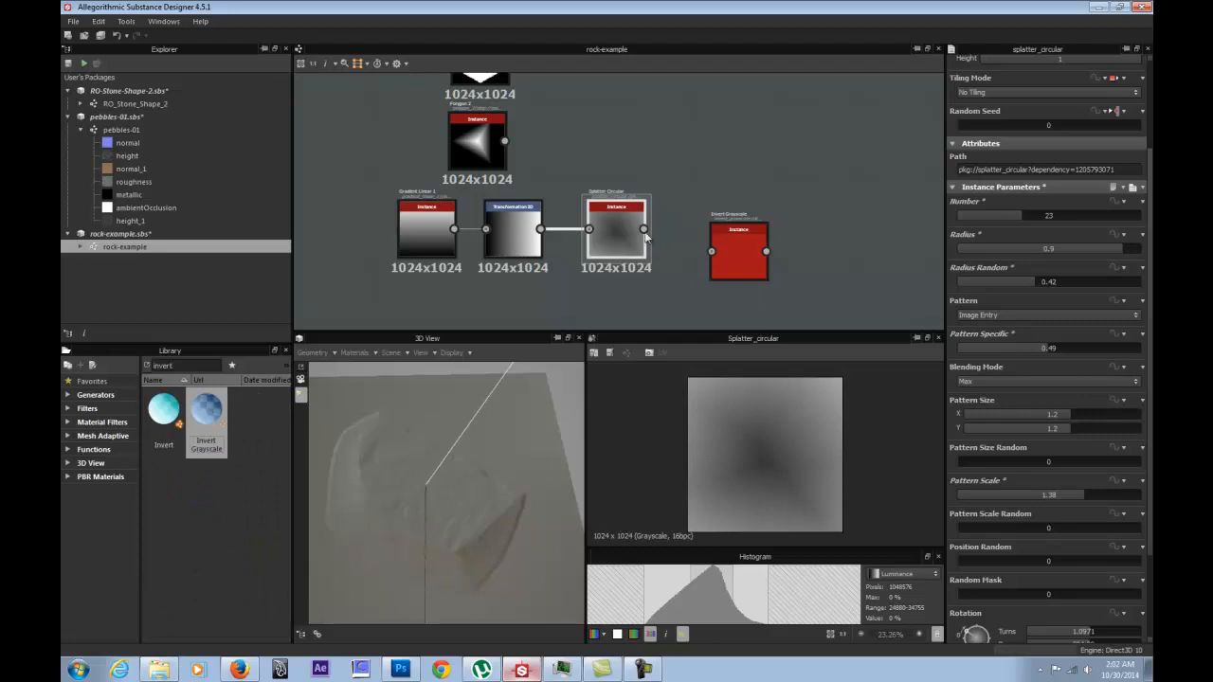
drag(643, 230, 727, 231)
double_click(726, 231)
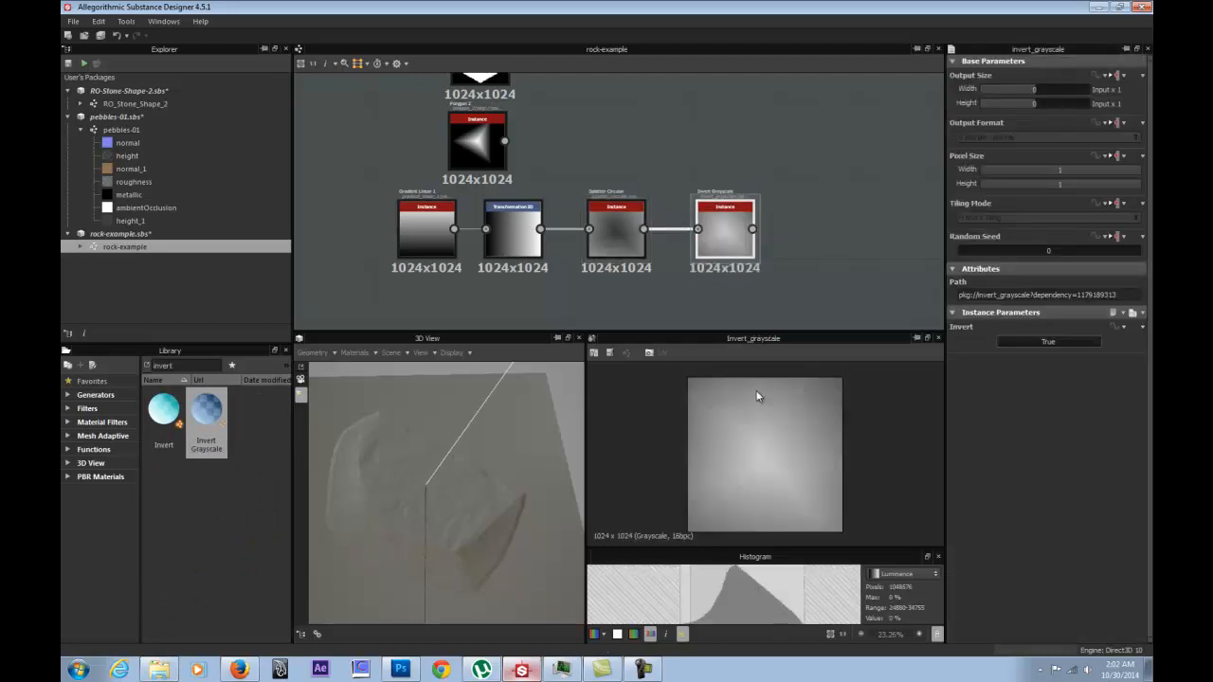
Arrange the gradient, Transformation 2D, splatter and invert nodes in a compact, evenly spaced row.
drag(614, 231, 642, 231)
drag(724, 233, 725, 233)
drag(523, 237, 577, 237)
drag(447, 239, 506, 241)
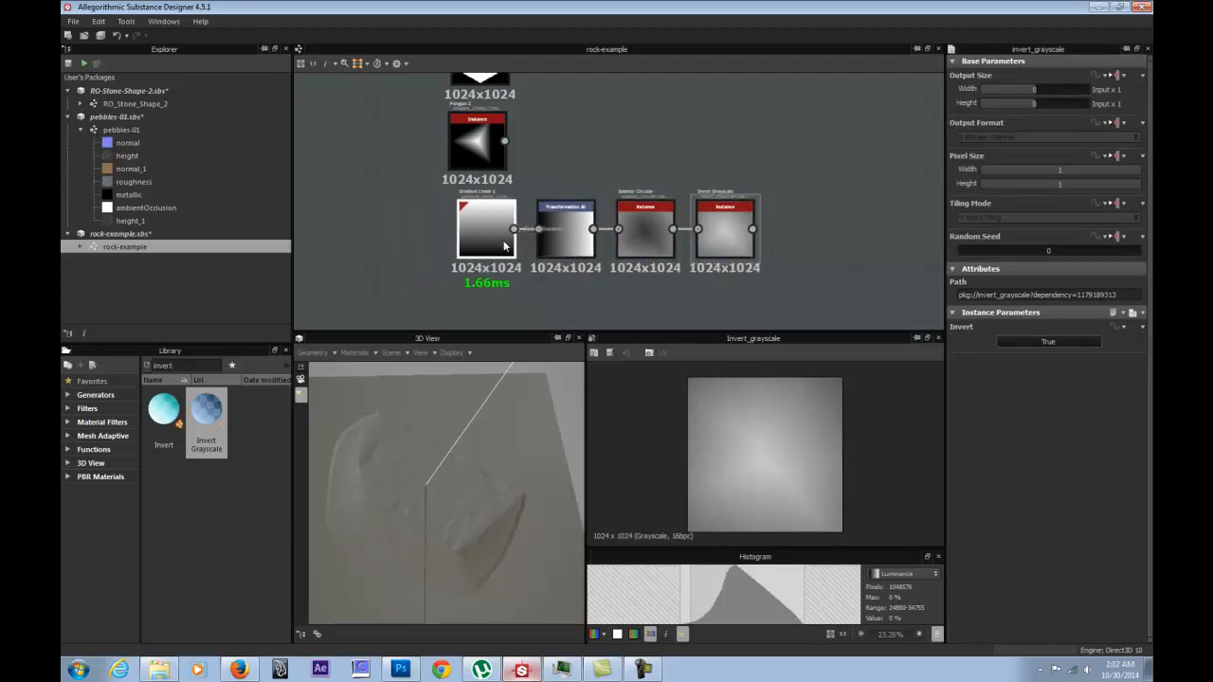
Add a Levels node at the end of the chain and feed it from the Invert Grayscale node.
click(796, 233)
right_click(796, 238)
mouse_move(853, 243)
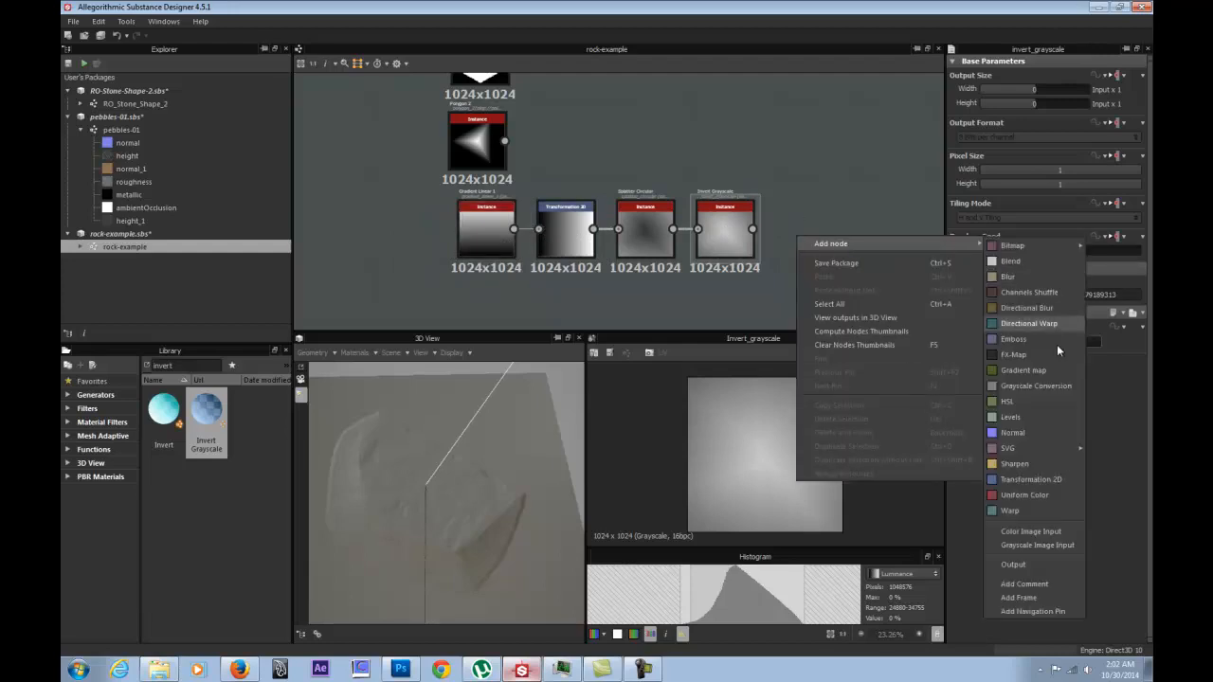
click(1040, 418)
drag(752, 228, 813, 228)
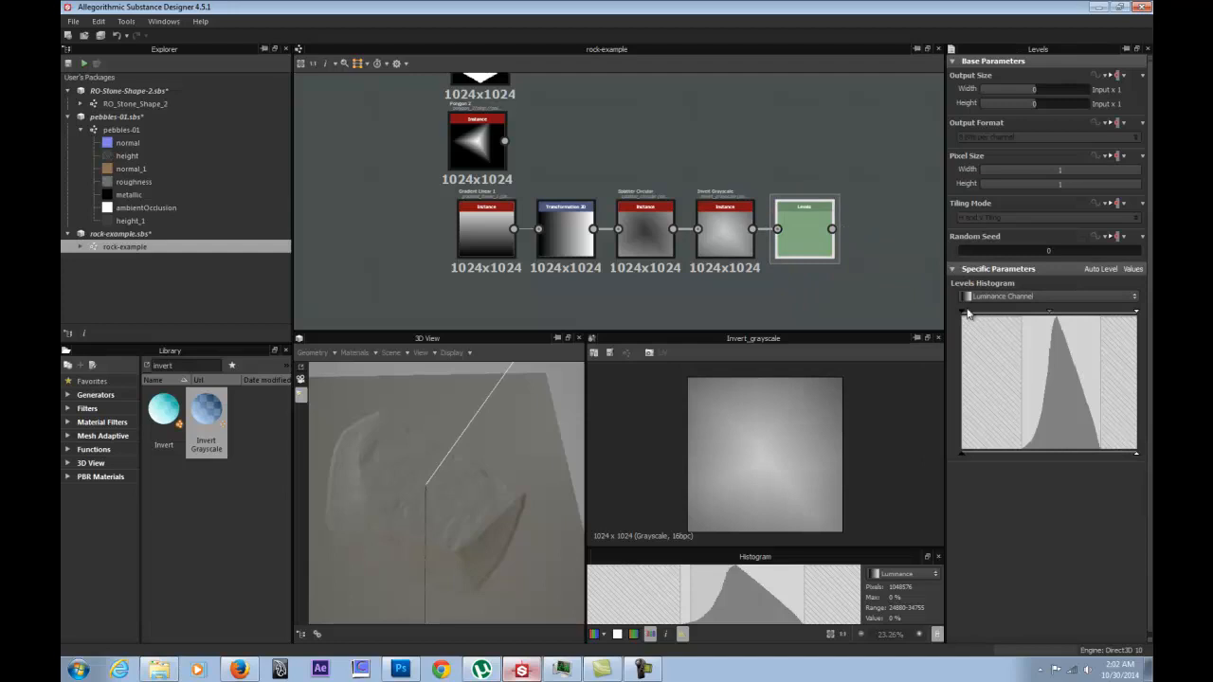
Preview the Levels node, clamp its input range to the histogram's ends and shift the midtone to darken the falloff.
double_click(811, 226)
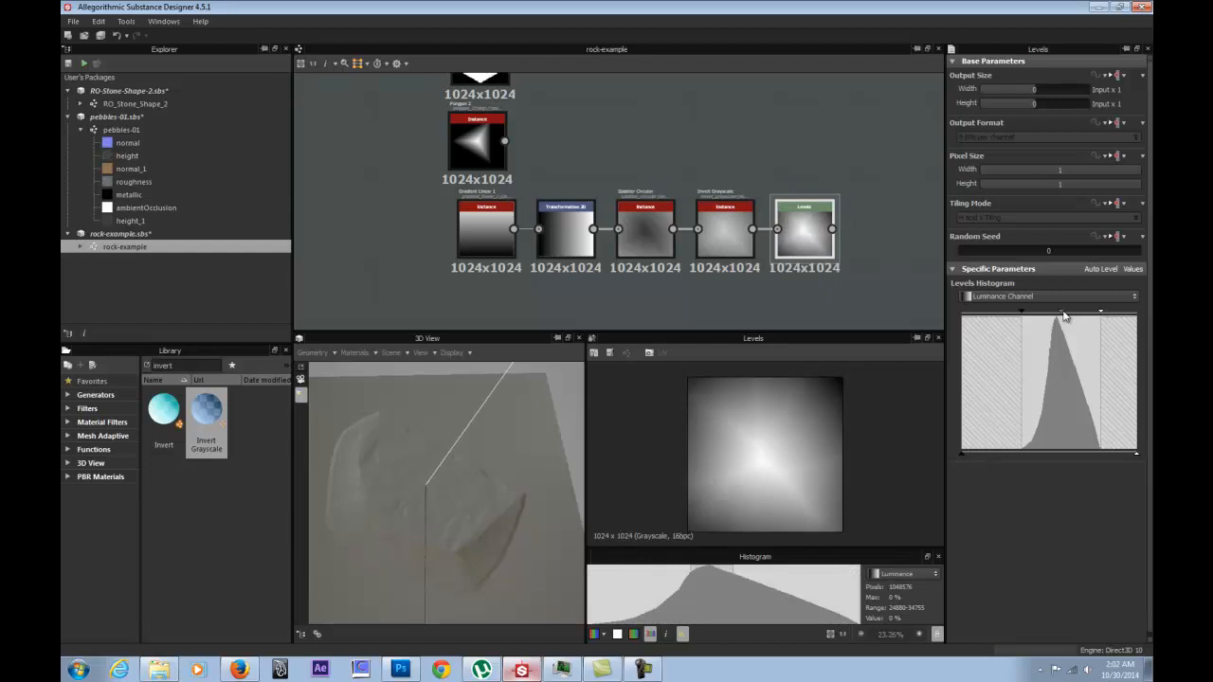
drag(1061, 314, 1046, 312)
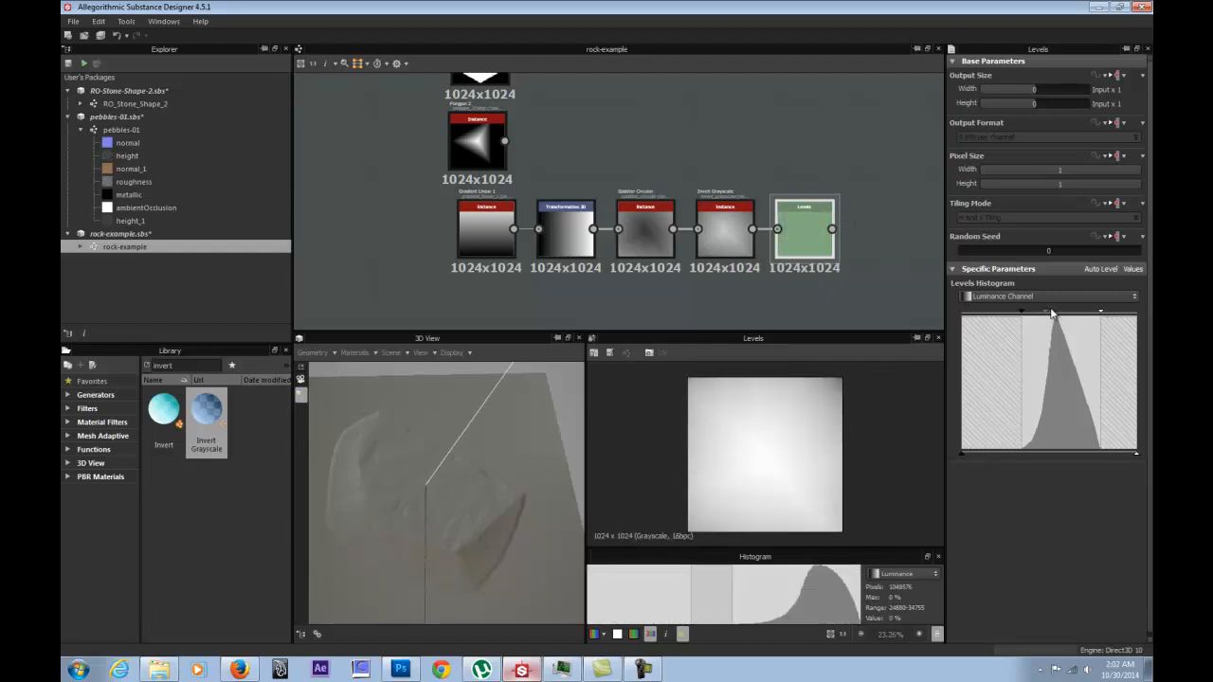
drag(1068, 313, 1070, 313)
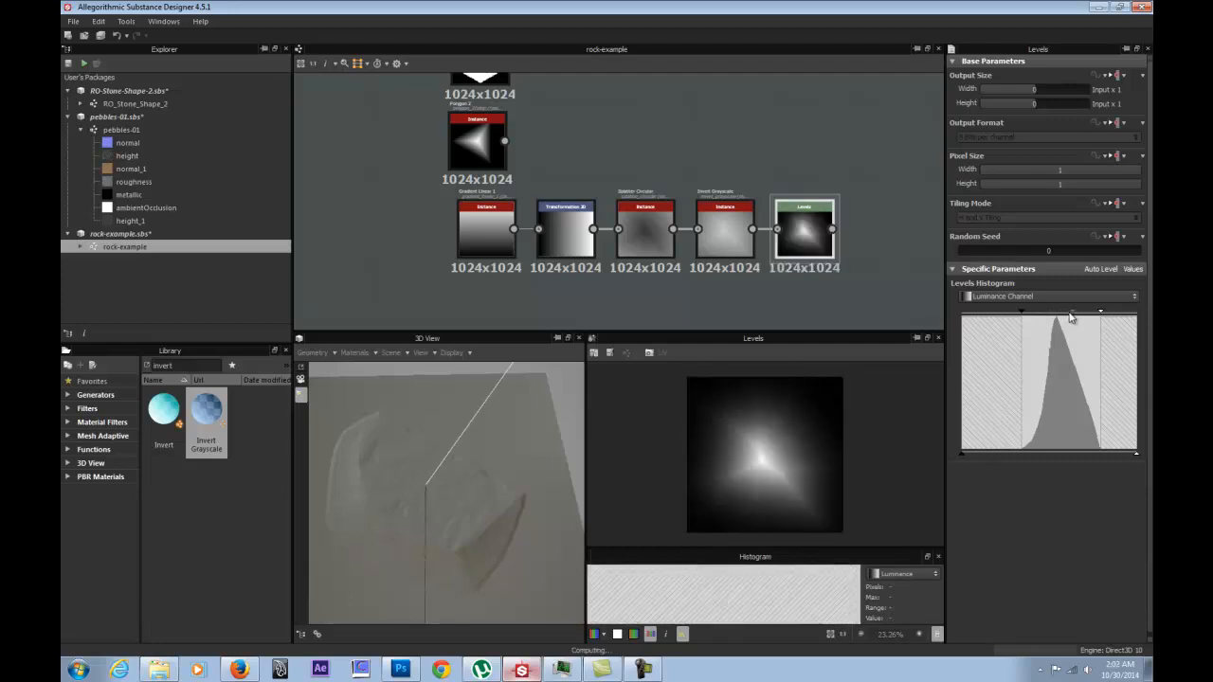
Connect the Levels output to the Normal node and the height output in place of the old stone shape.
scroll(758, 194, down, 3)
middle_drag(744, 256, 508, 181)
scroll(601, 202, down, 1)
middle_drag(621, 202, 591, 184)
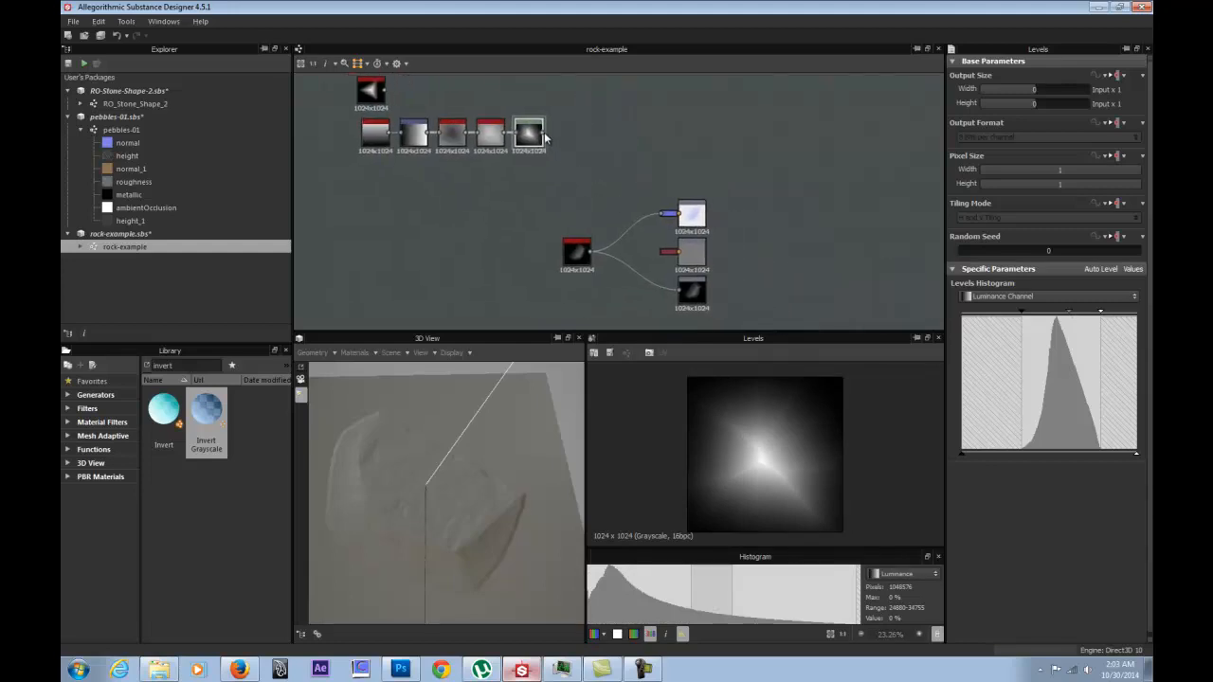
drag(545, 139, 662, 215)
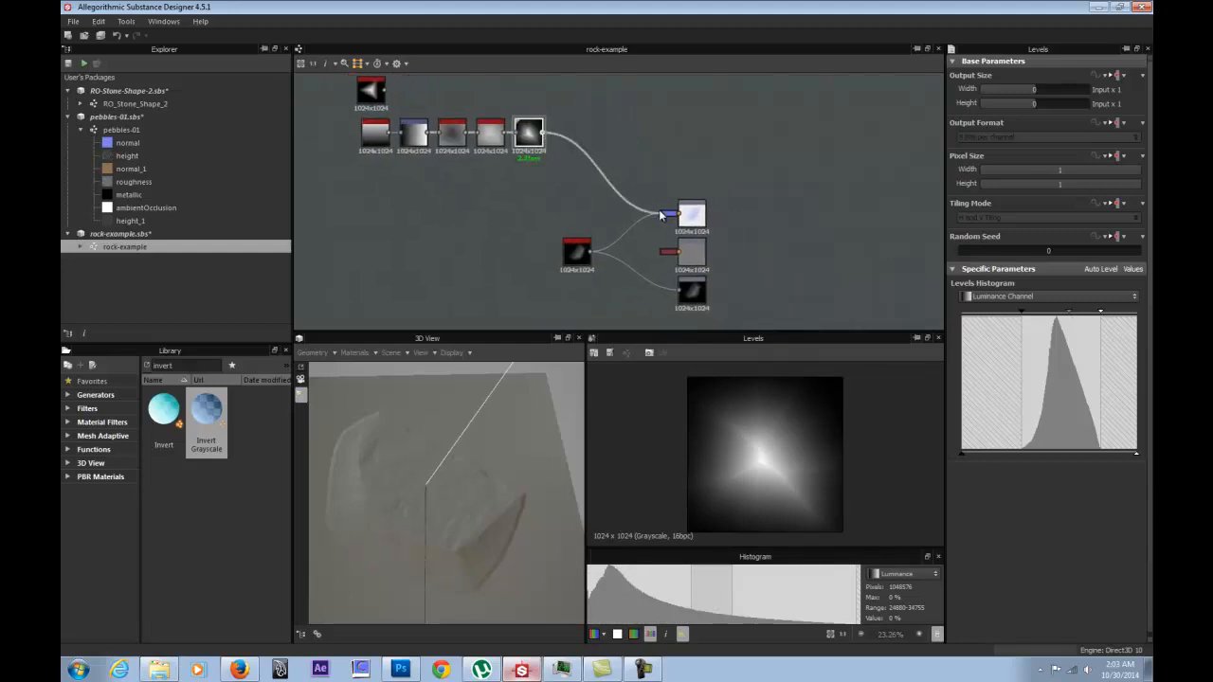
drag(548, 139, 676, 291)
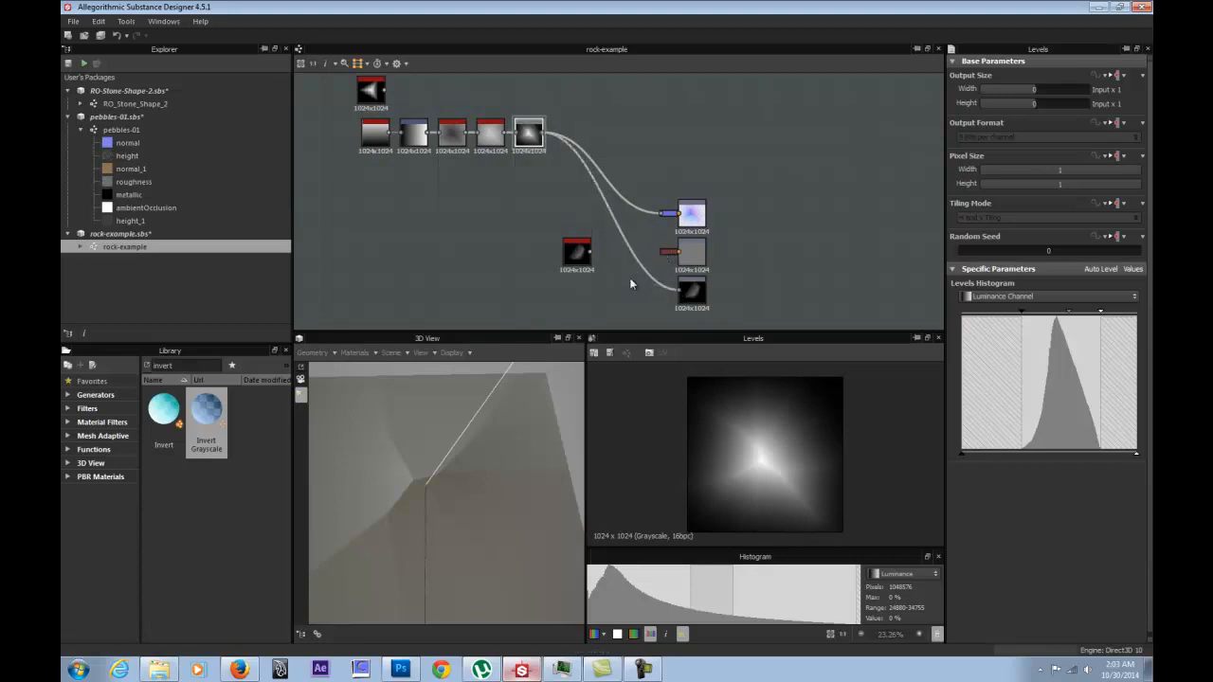
Switch the 3D view's default material to the tessellation variant of the tessellation_parallax shader.
click(668, 252)
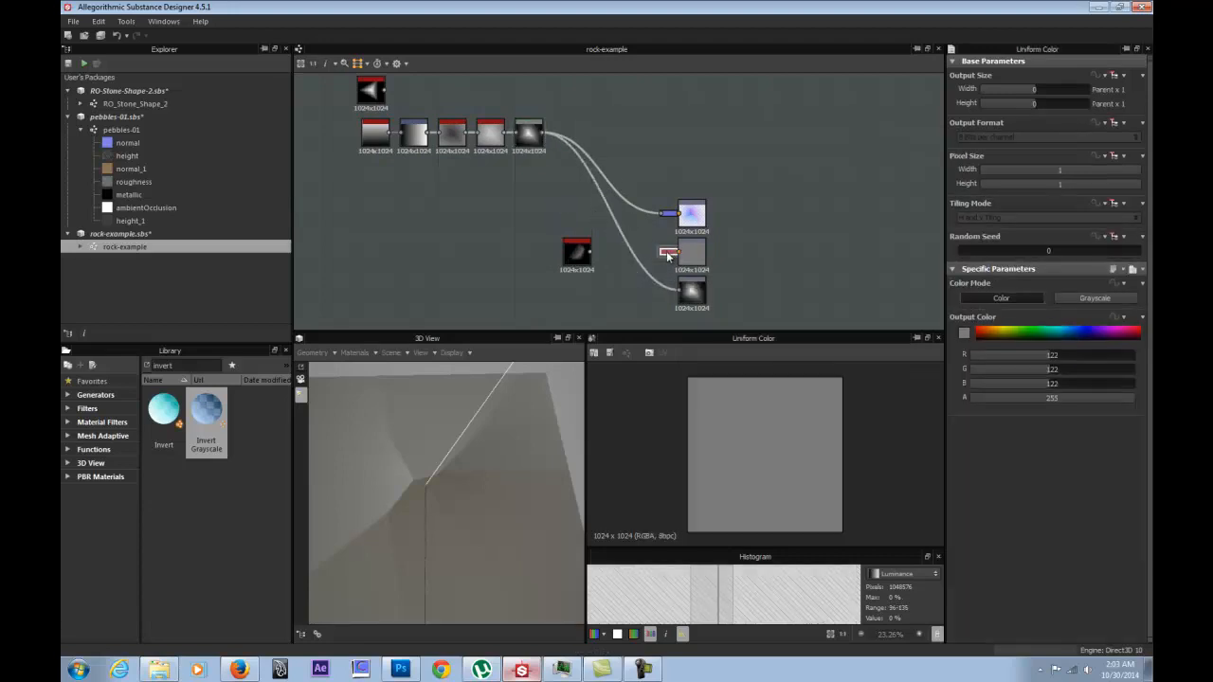
drag(447, 474, 393, 394)
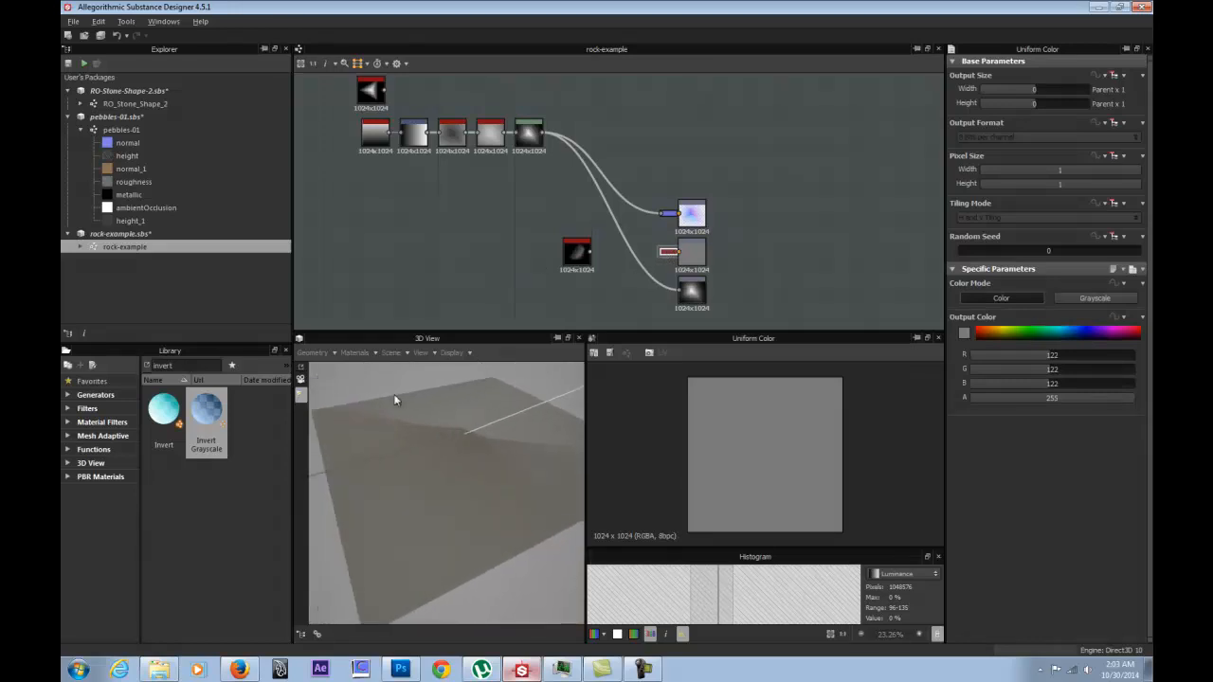
click(355, 352)
mouse_move(369, 369)
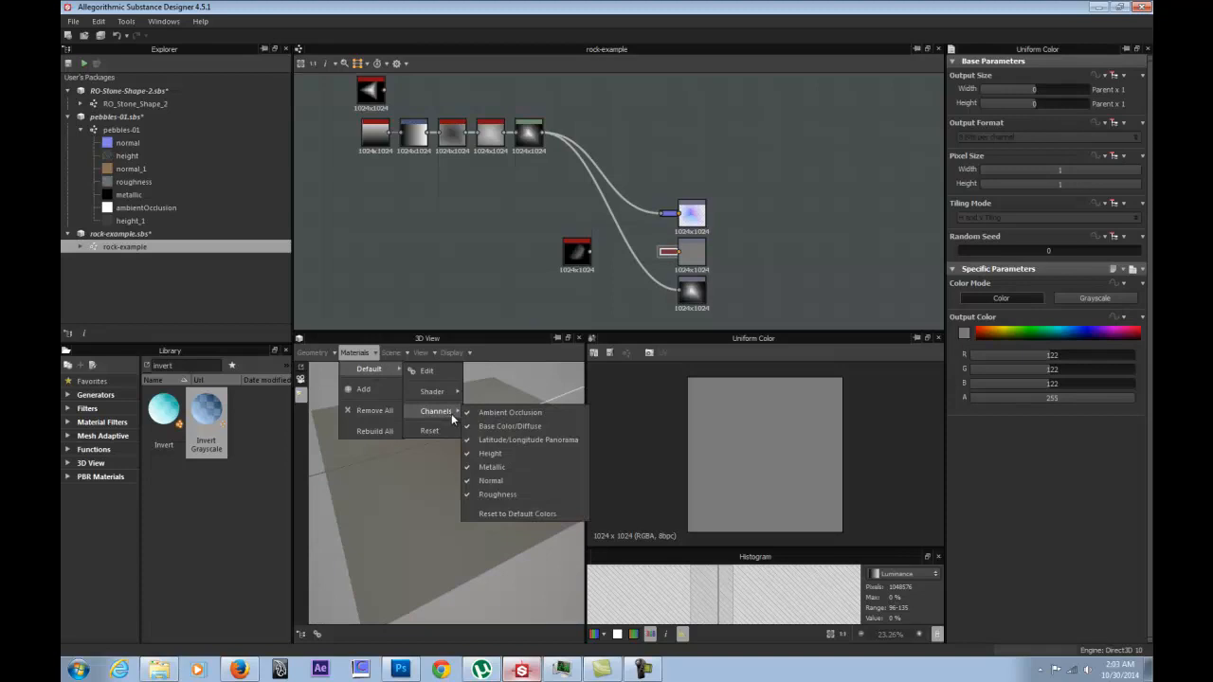
mouse_move(435, 392)
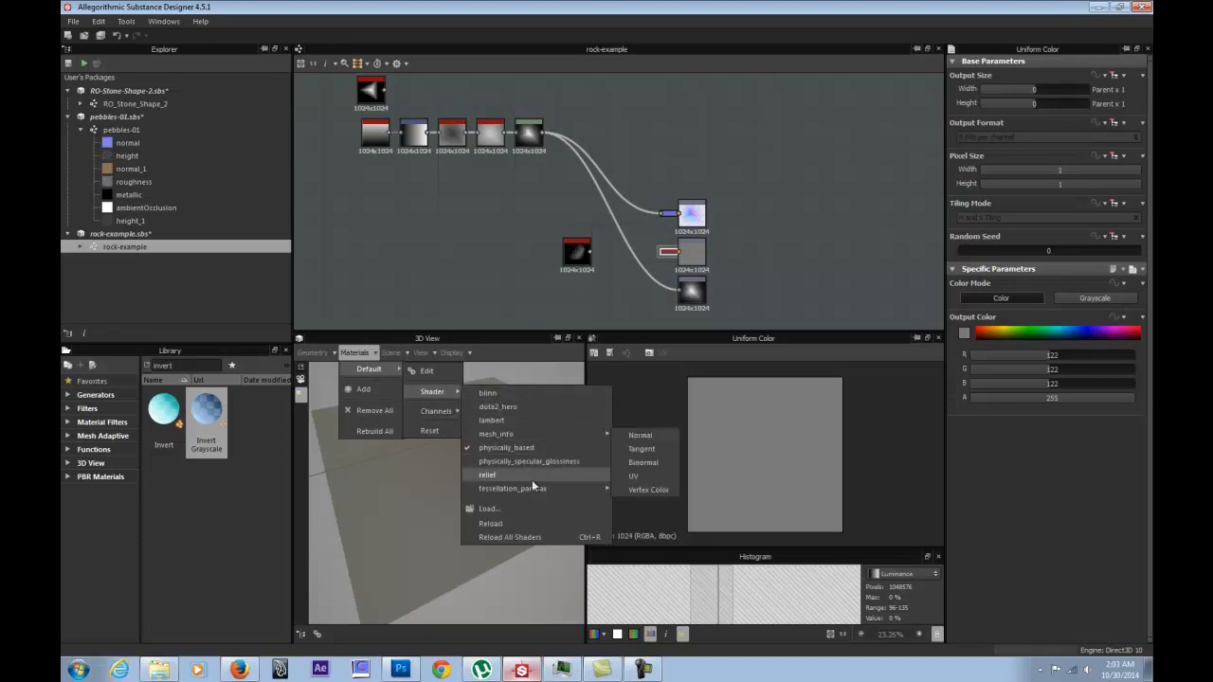
mouse_move(540, 488)
click(644, 490)
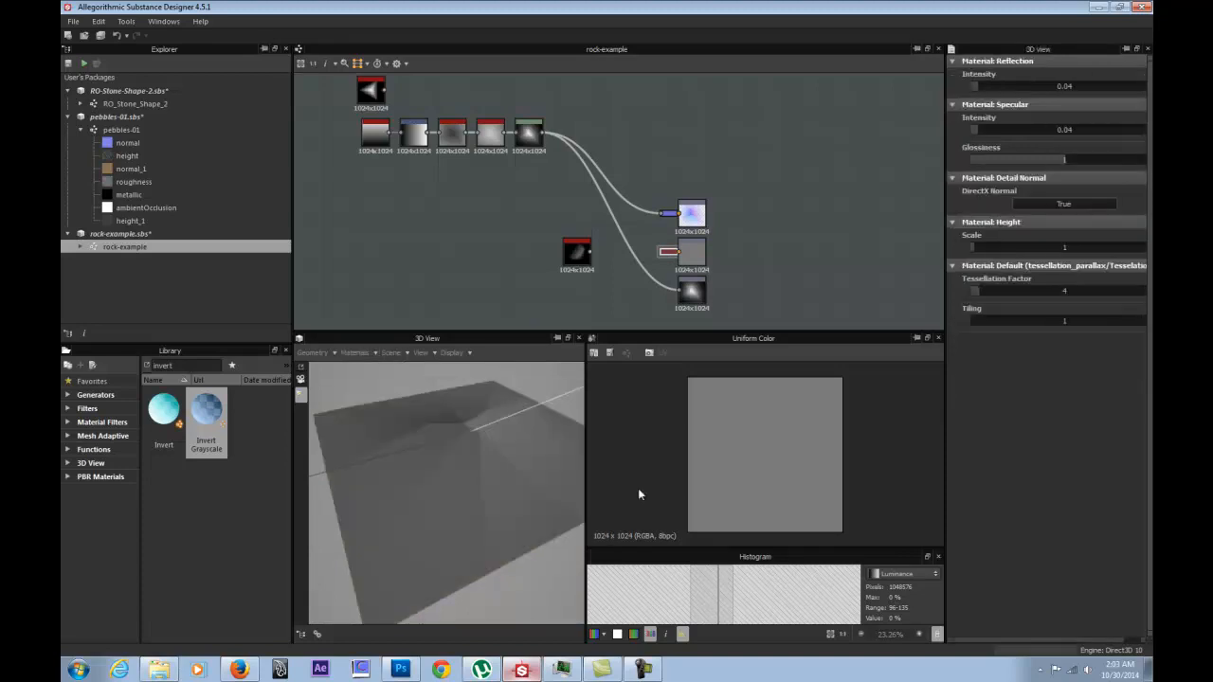
Open the default 3D material's properties and set its Height Scale to about 5.15.
drag(487, 442, 341, 421)
click(356, 355)
mouse_move(384, 368)
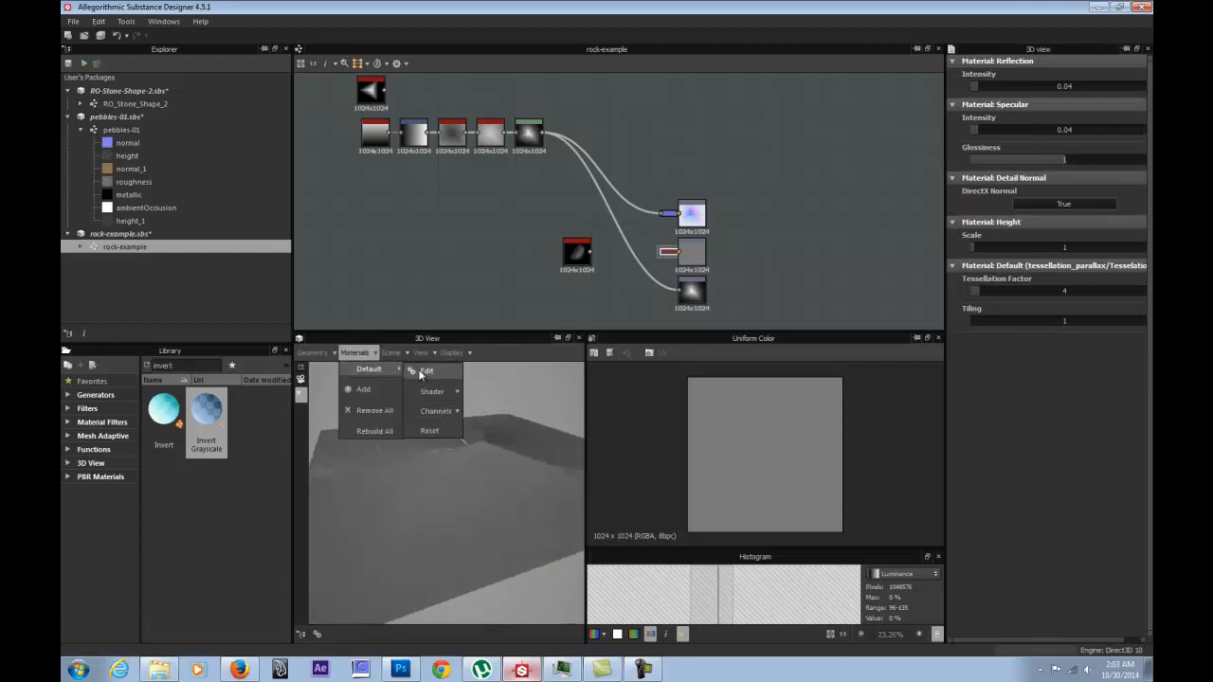
click(423, 372)
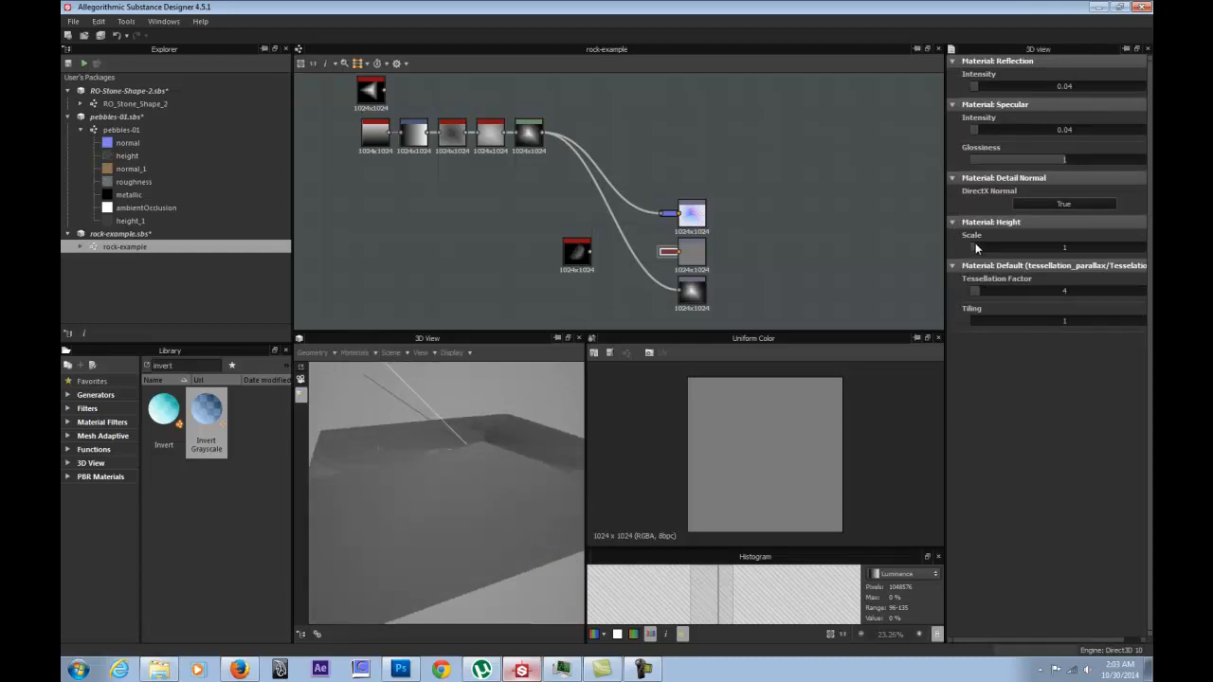
drag(975, 244, 990, 246)
drag(462, 478, 512, 465)
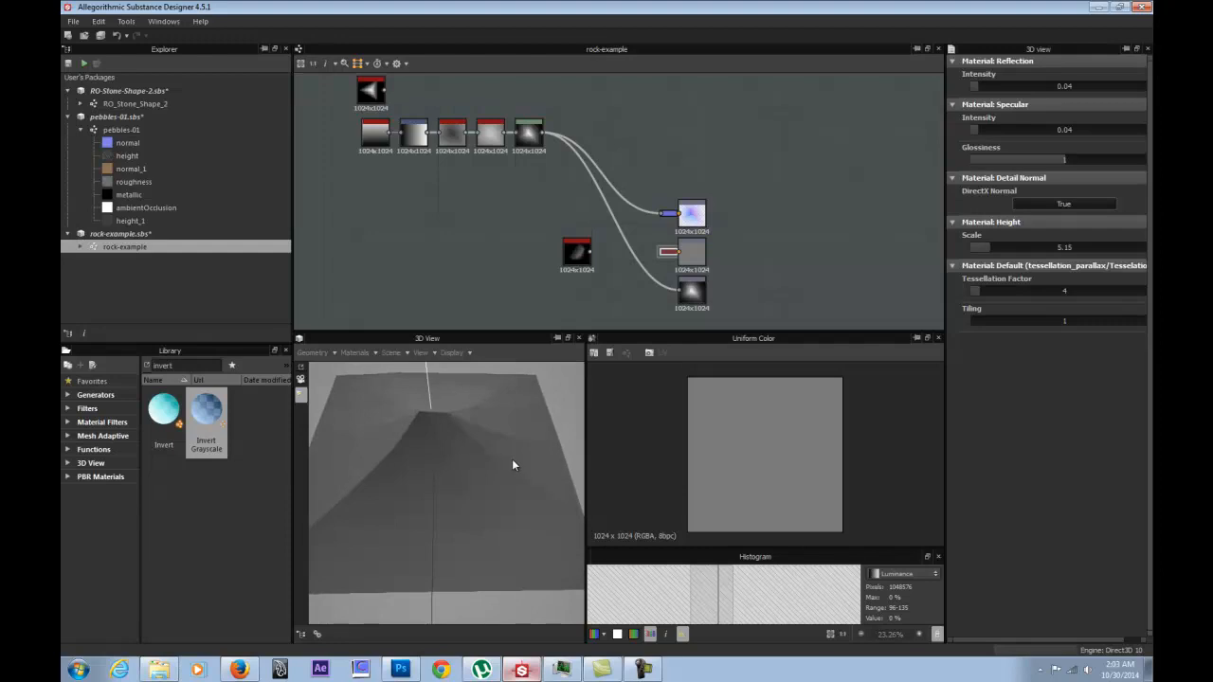
Reduce the material's Reflection and Specular Intensity to 0 and widen the 3D view to inspect the displaced shape.
drag(977, 85, 966, 82)
drag(978, 130, 963, 132)
drag(455, 405, 764, 395)
drag(644, 408, 607, 400)
drag(597, 466, 670, 443)
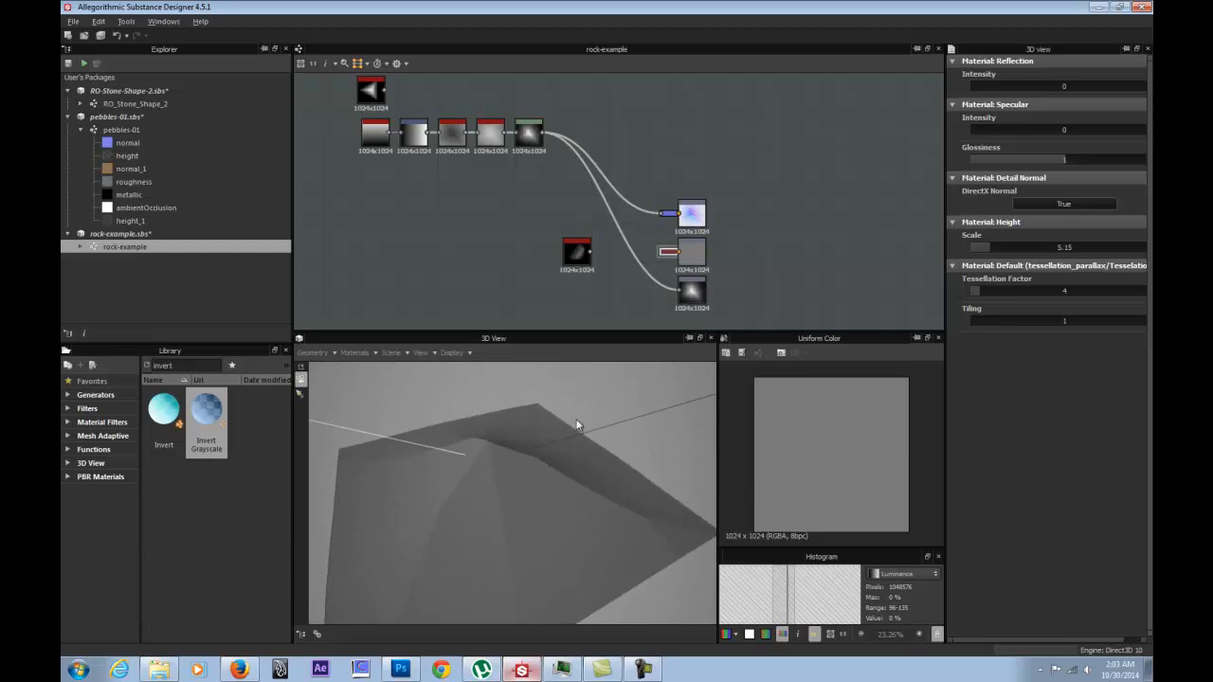
drag(577, 426, 645, 417)
Increase the 3D material's Height Scale to about 7.73.
middle_drag(552, 135, 621, 217)
scroll(589, 222, up, 1)
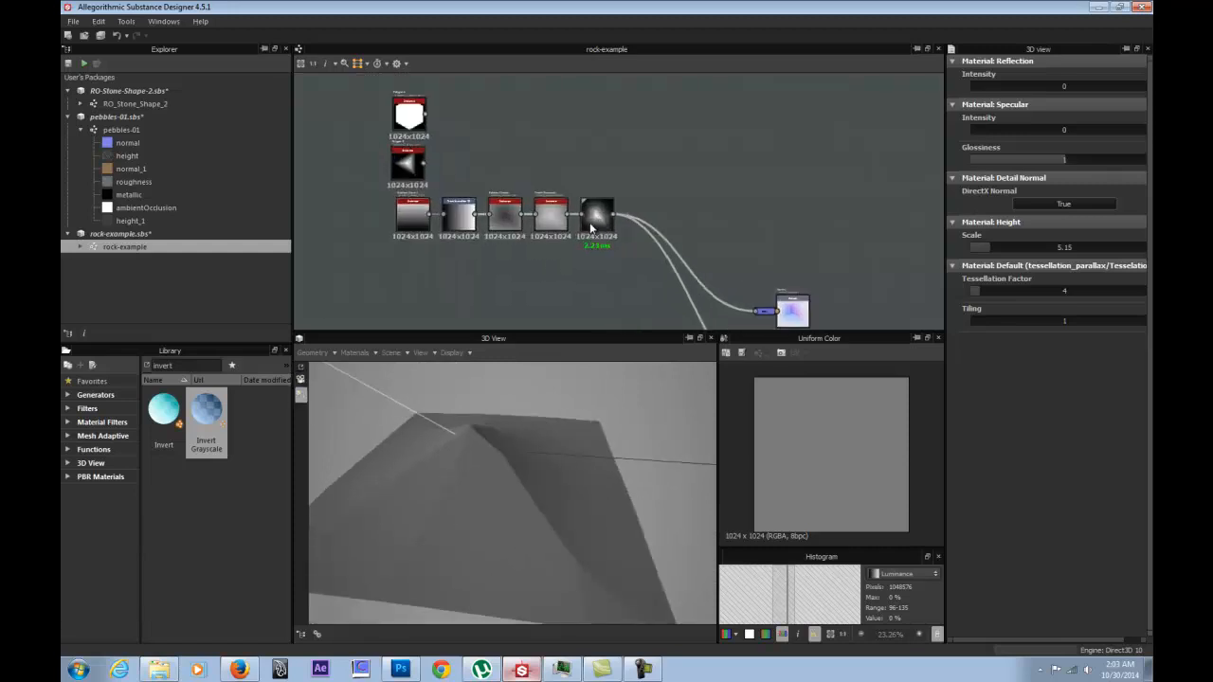
scroll(589, 221, up, 2)
middle_drag(649, 265, 634, 244)
middle_drag(711, 220, 679, 140)
drag(984, 253, 1001, 256)
middle_drag(592, 178, 671, 262)
scroll(606, 234, up, 3)
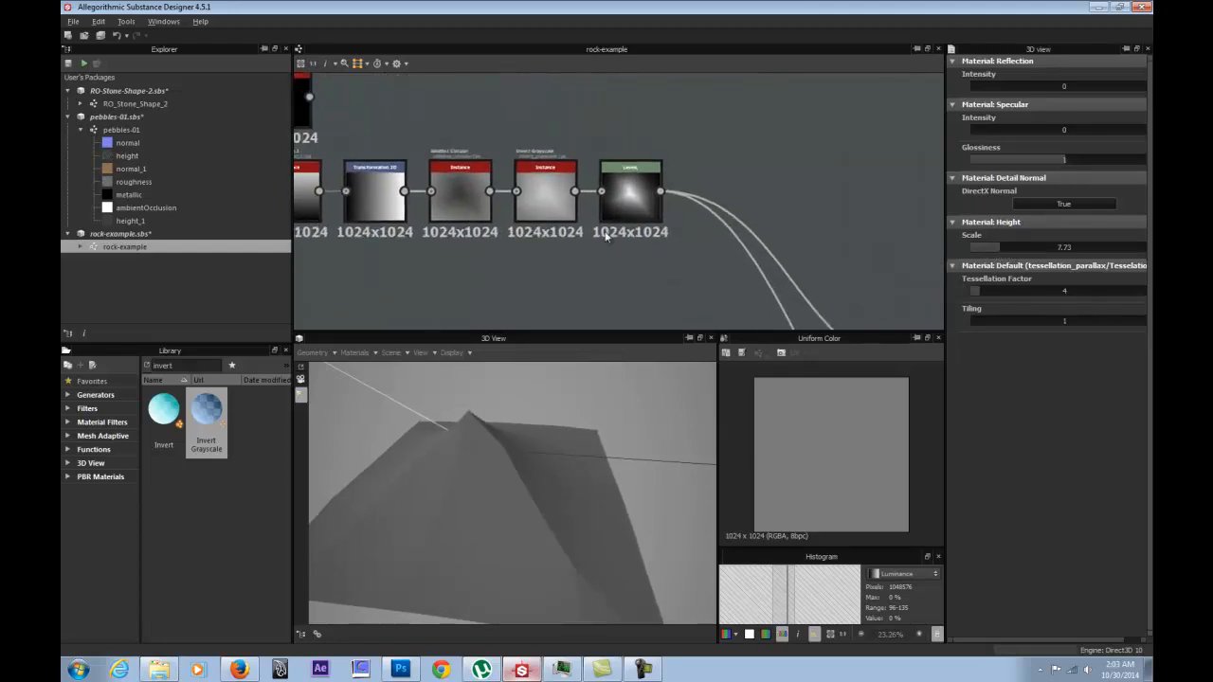
middle_drag(535, 210, 744, 299)
scroll(483, 196, down, 5)
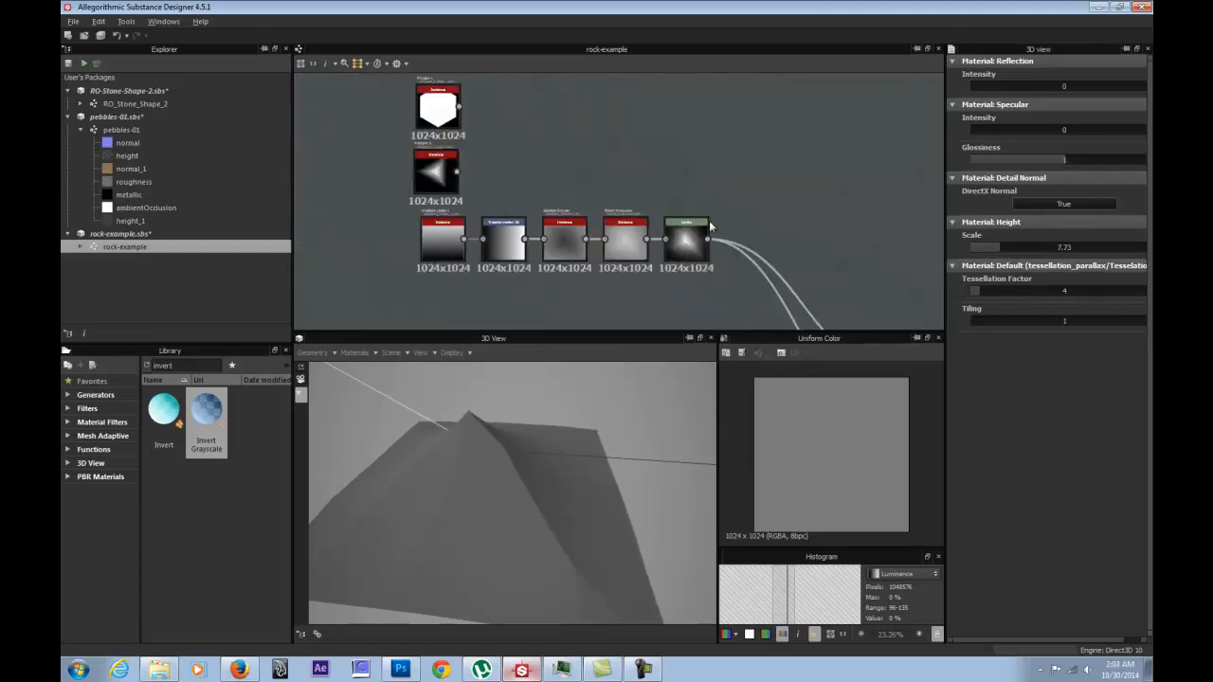
middle_drag(516, 225, 531, 250)
scroll(596, 196, up, 3)
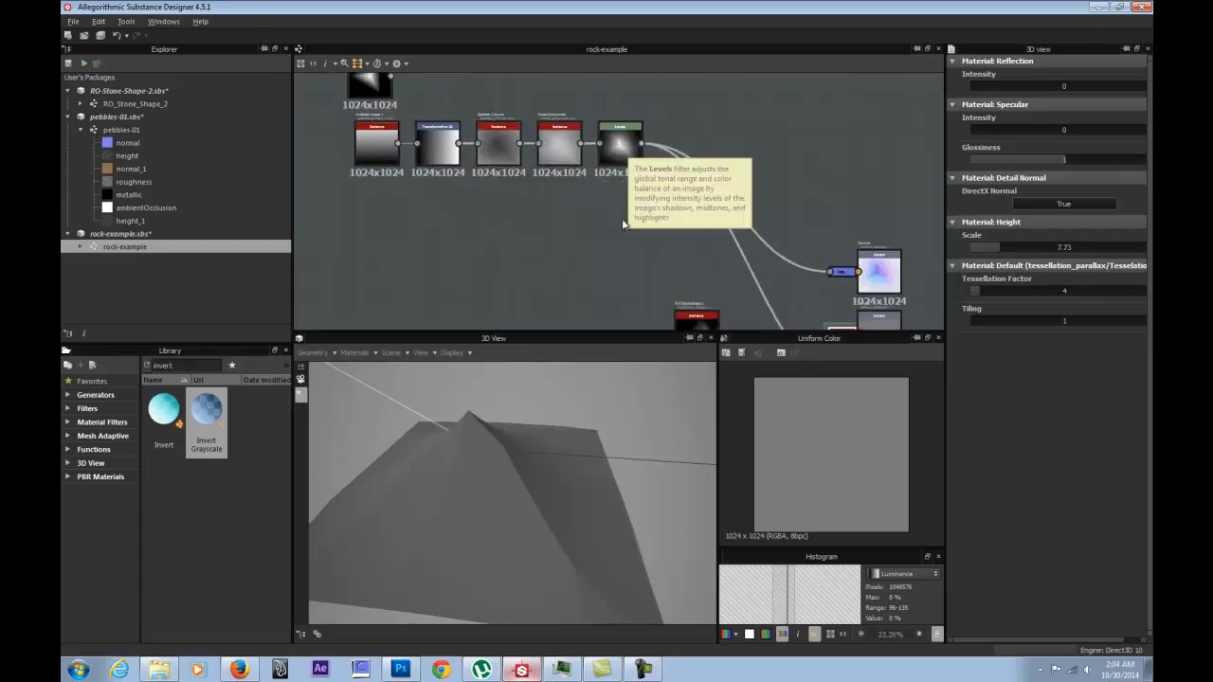
Preview the triangular polygon node and delete the white hexagonal polygon node above it.
middle_drag(568, 217, 657, 303)
drag(479, 171, 473, 185)
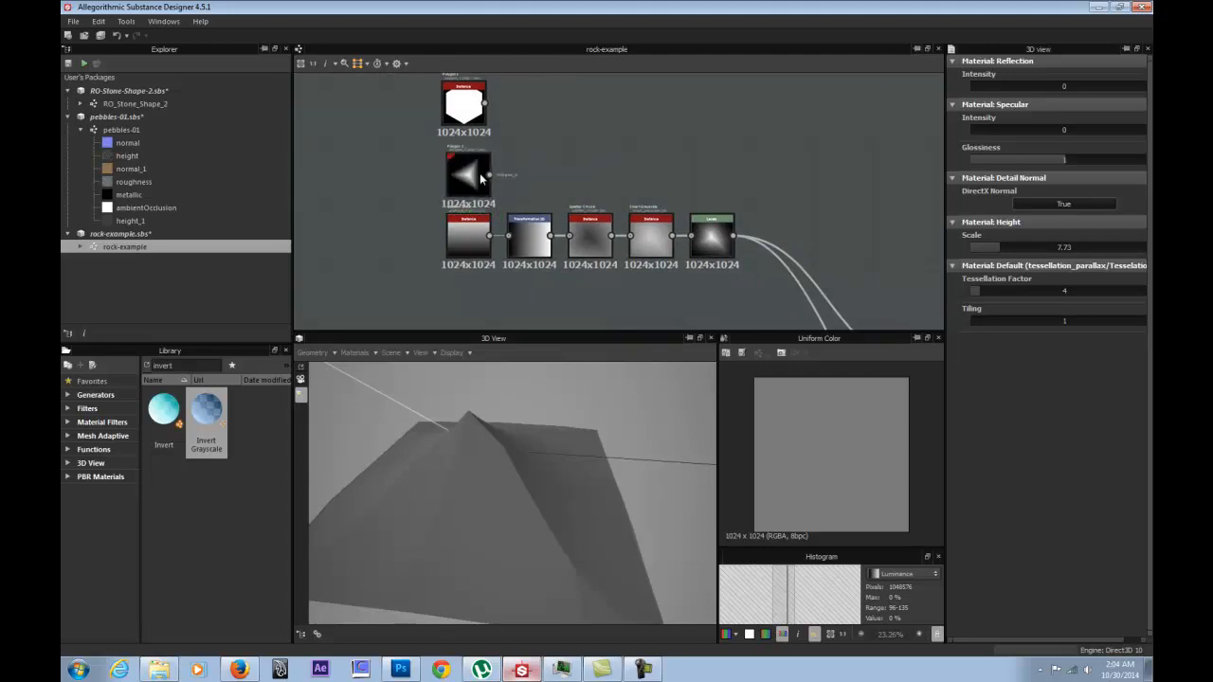
click(480, 173)
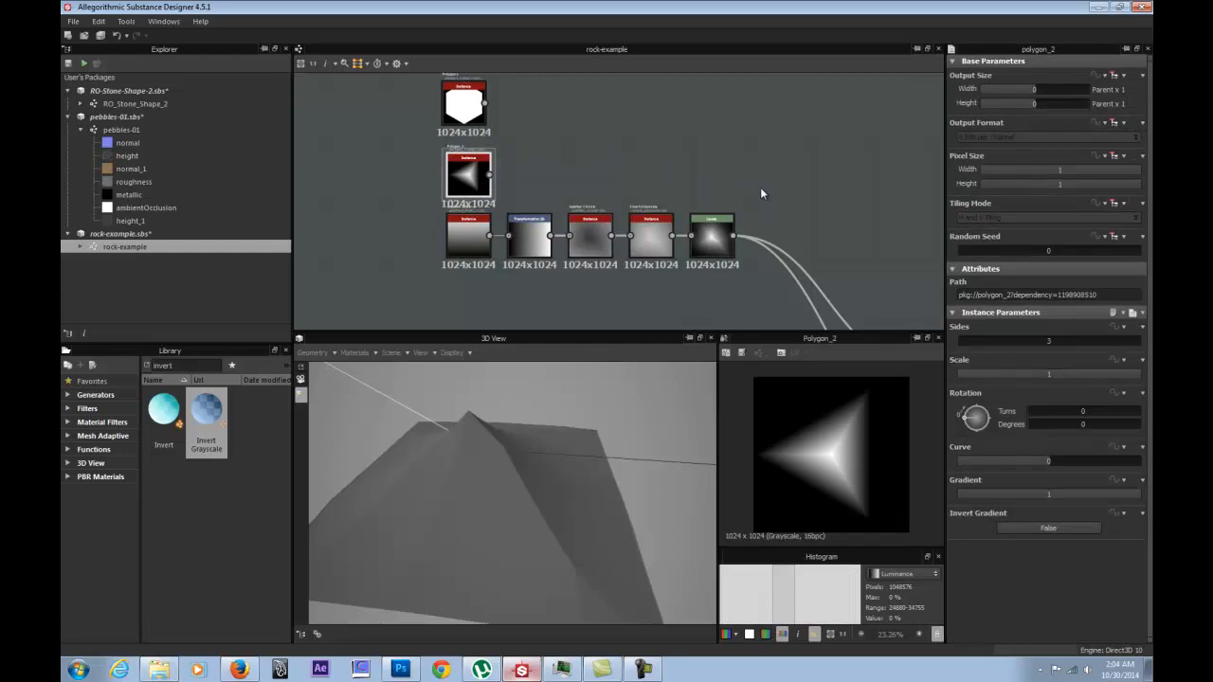
drag(464, 112, 377, 145)
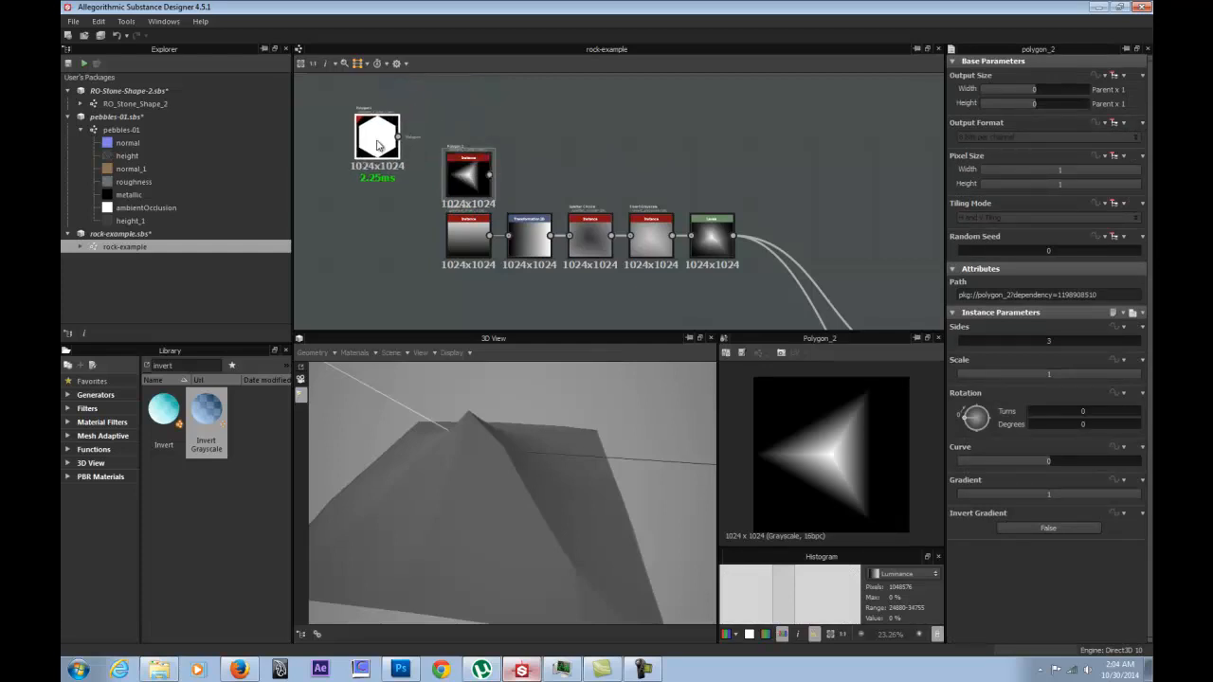
key(Delete)
click(475, 169)
key(ctrl+v)
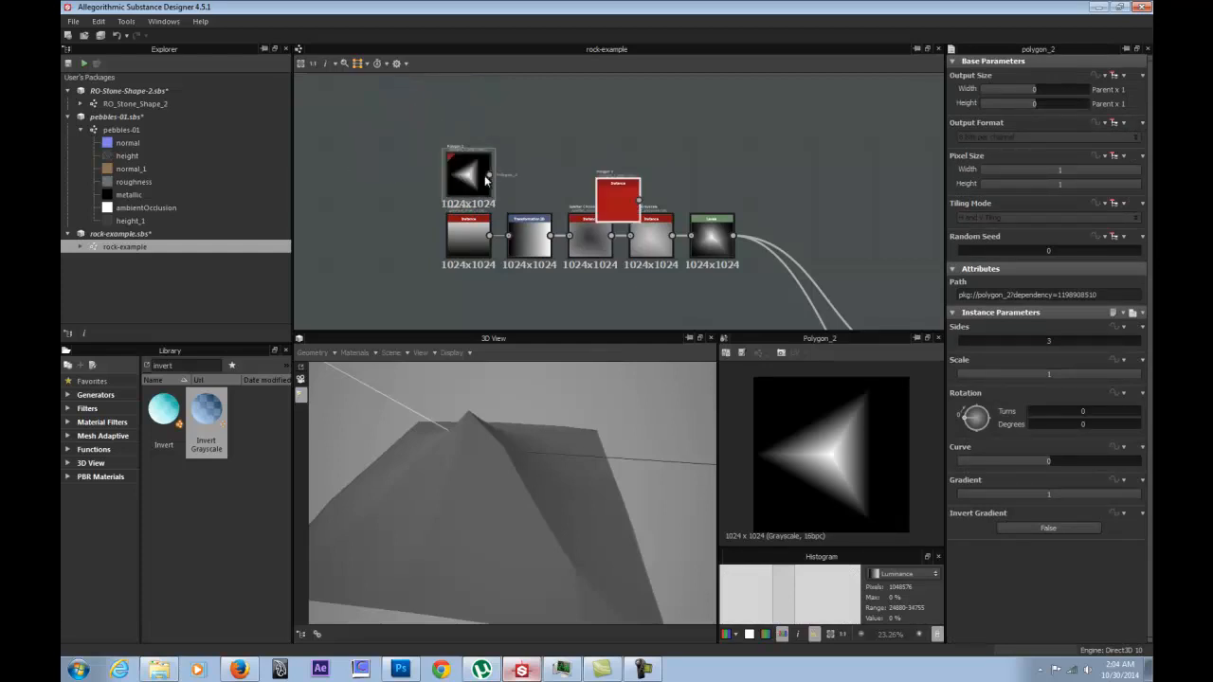
drag(608, 202, 459, 115)
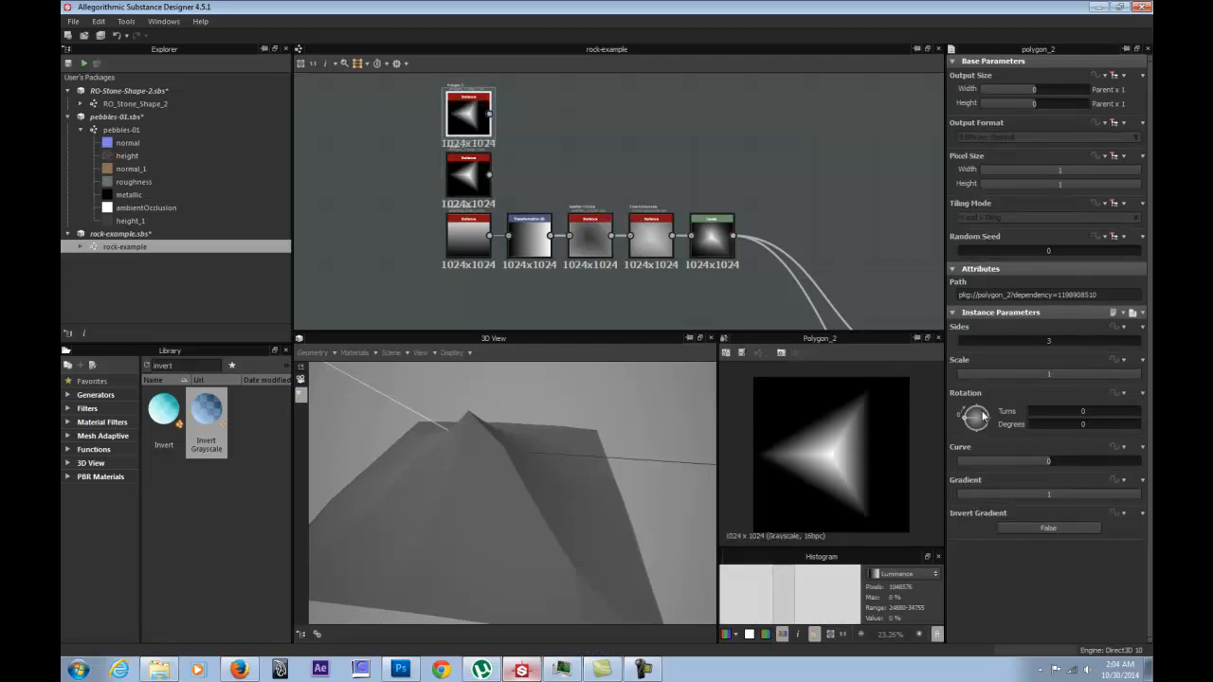
drag(468, 115, 539, 122)
key(Delete)
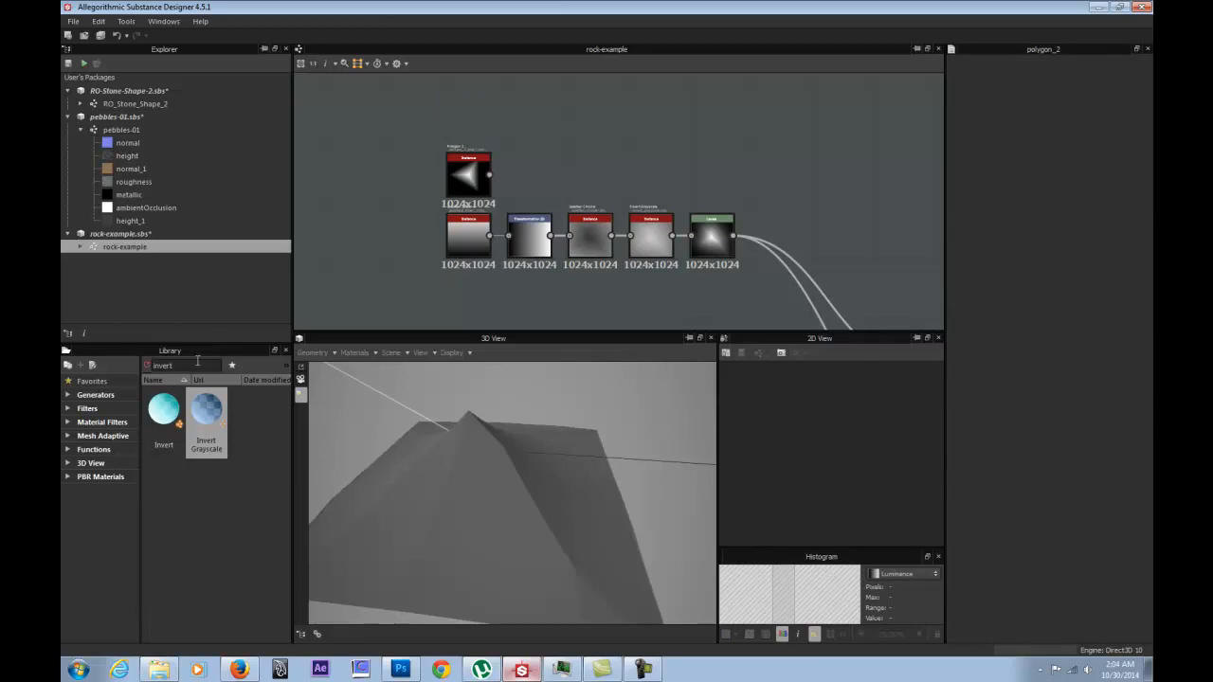
Search the library for "shape", add a Shape node above the triangular polygon and set its pattern to Bell.
text(shape)
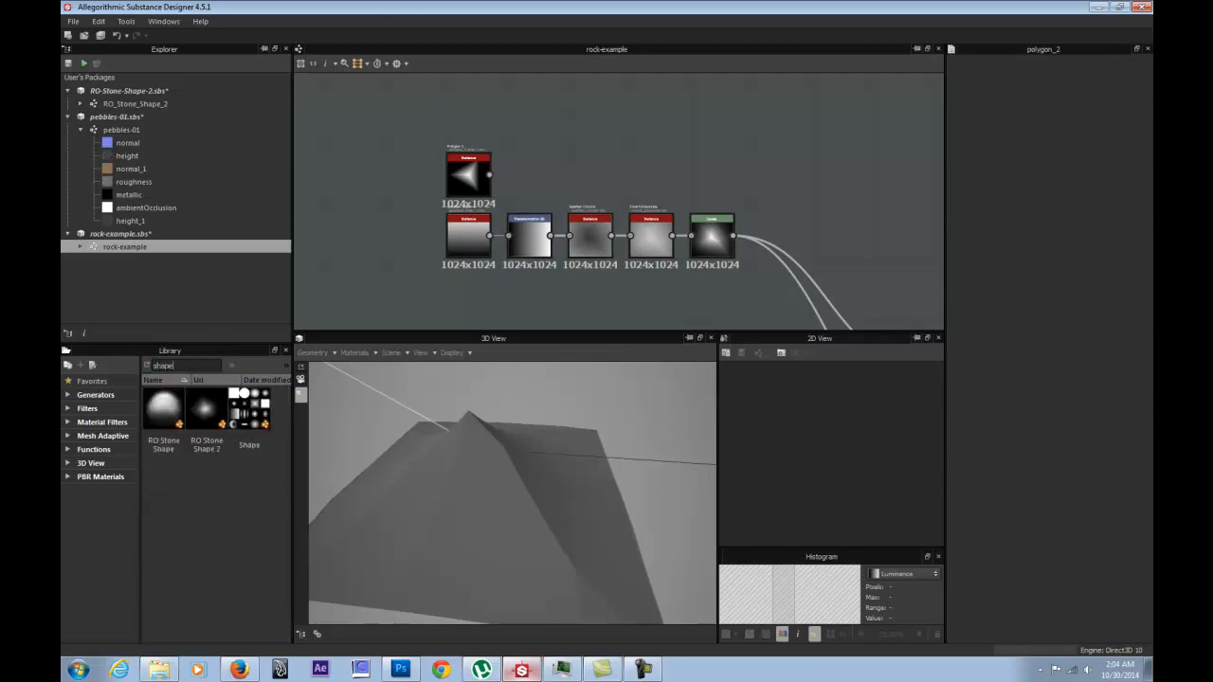
drag(248, 407, 469, 120)
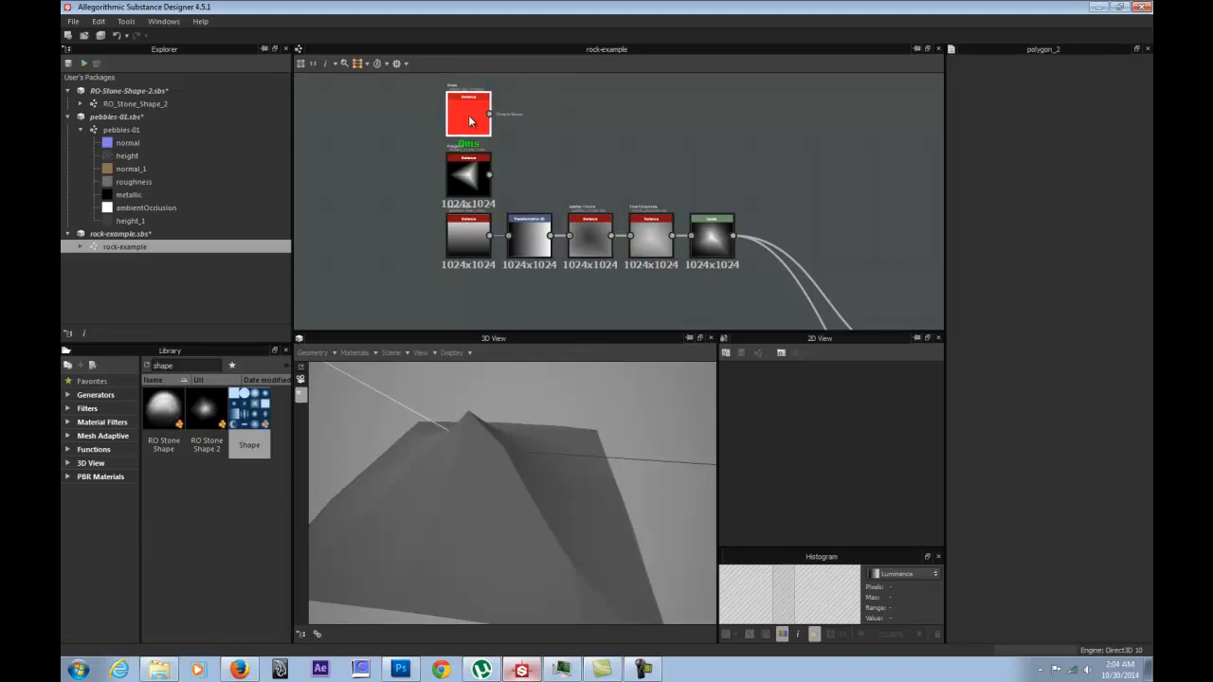
double_click(469, 120)
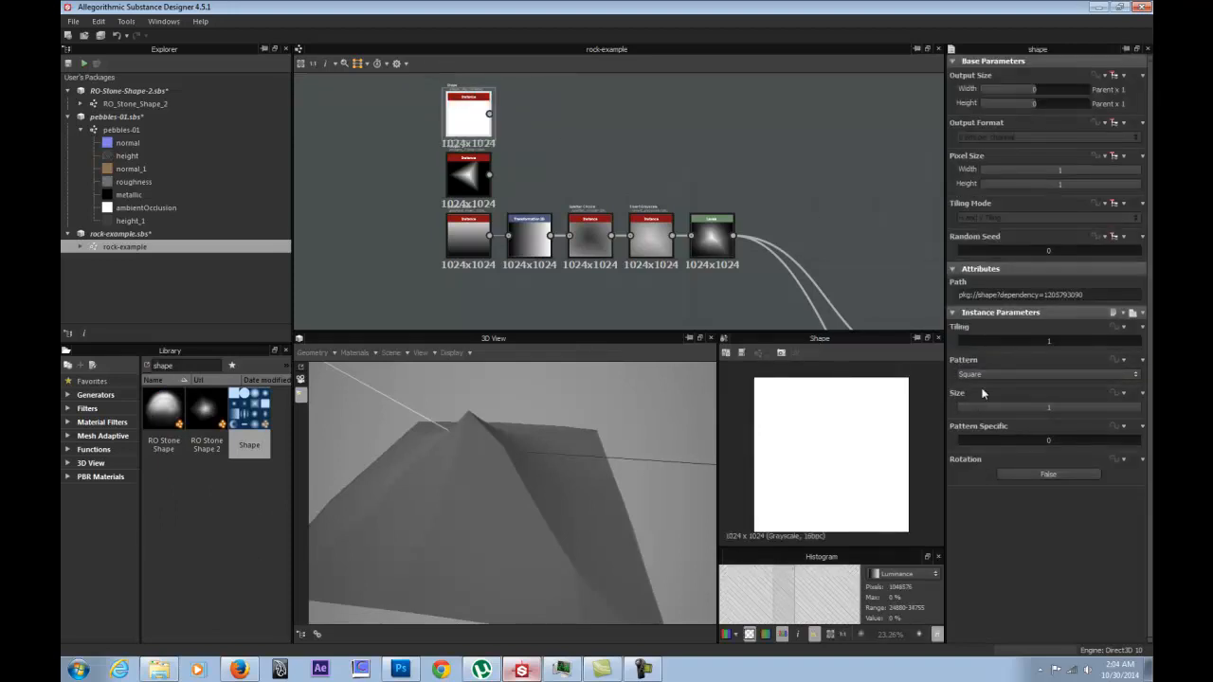
click(988, 376)
click(991, 411)
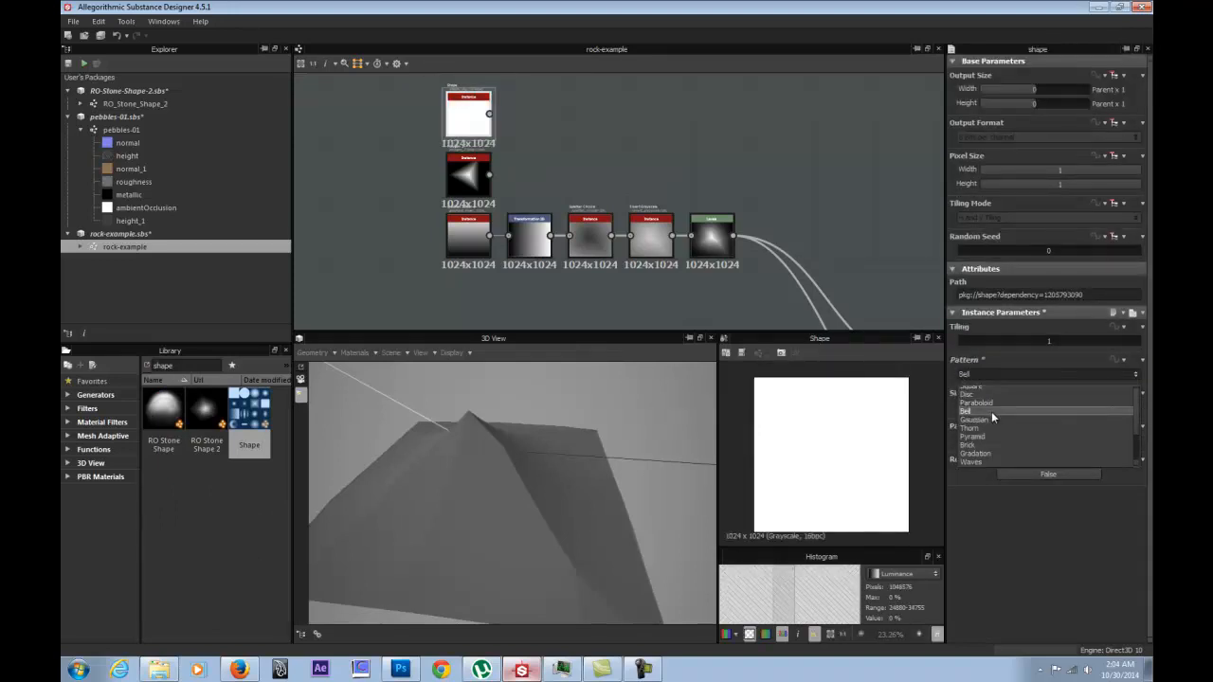
Connect the Shape node to the normal and height outputs and view its displacement in 3D.
drag(502, 115, 503, 211)
drag(722, 236, 735, 231)
middle_drag(572, 242, 504, 156)
drag(433, 128, 706, 272)
drag(508, 471, 411, 379)
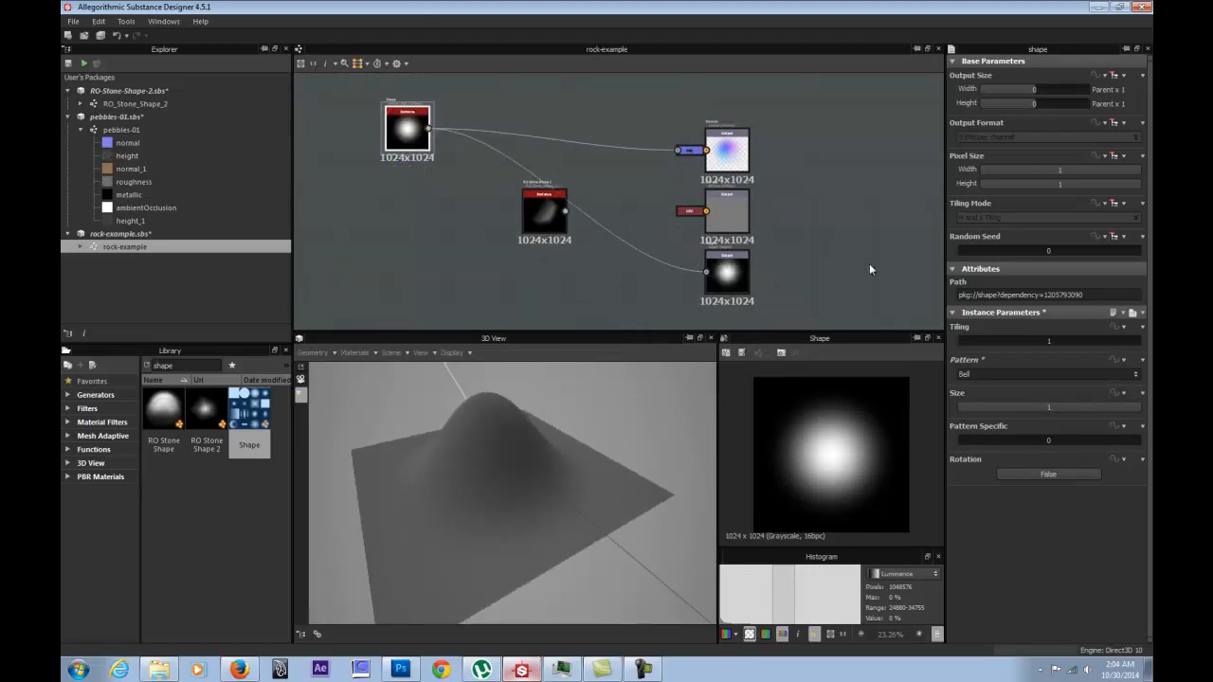
Set the Shape node's pattern to Paraboloid and view the resulting form in 3D.
click(982, 373)
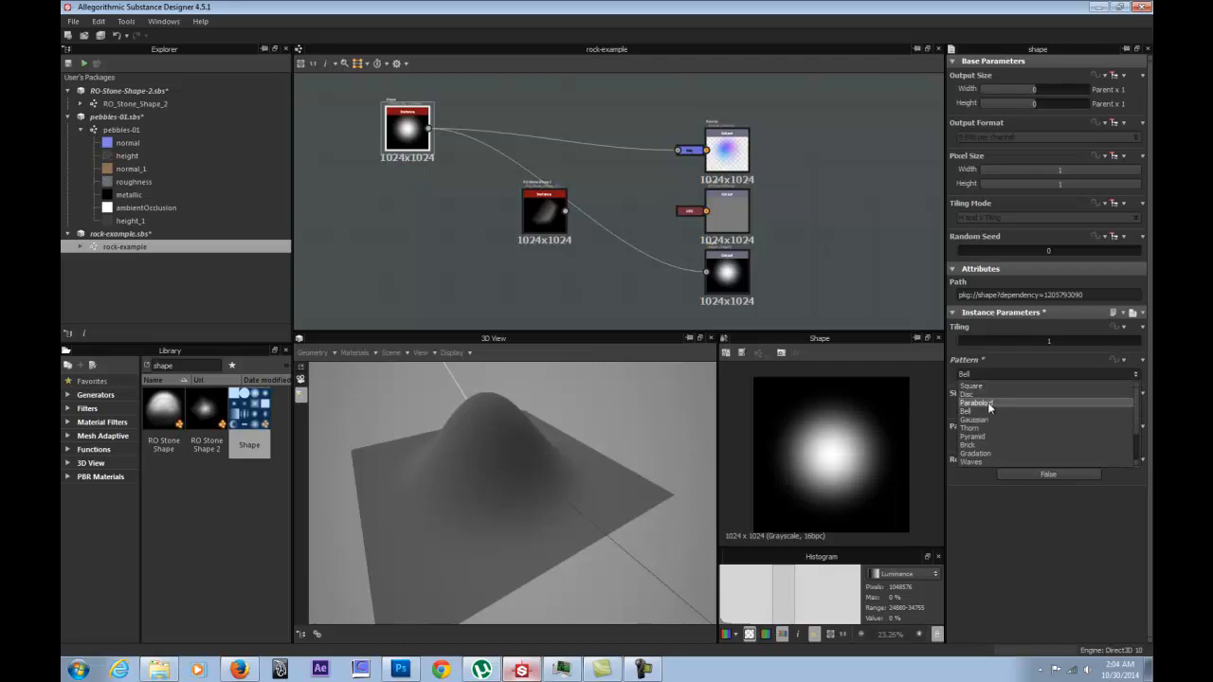
click(988, 402)
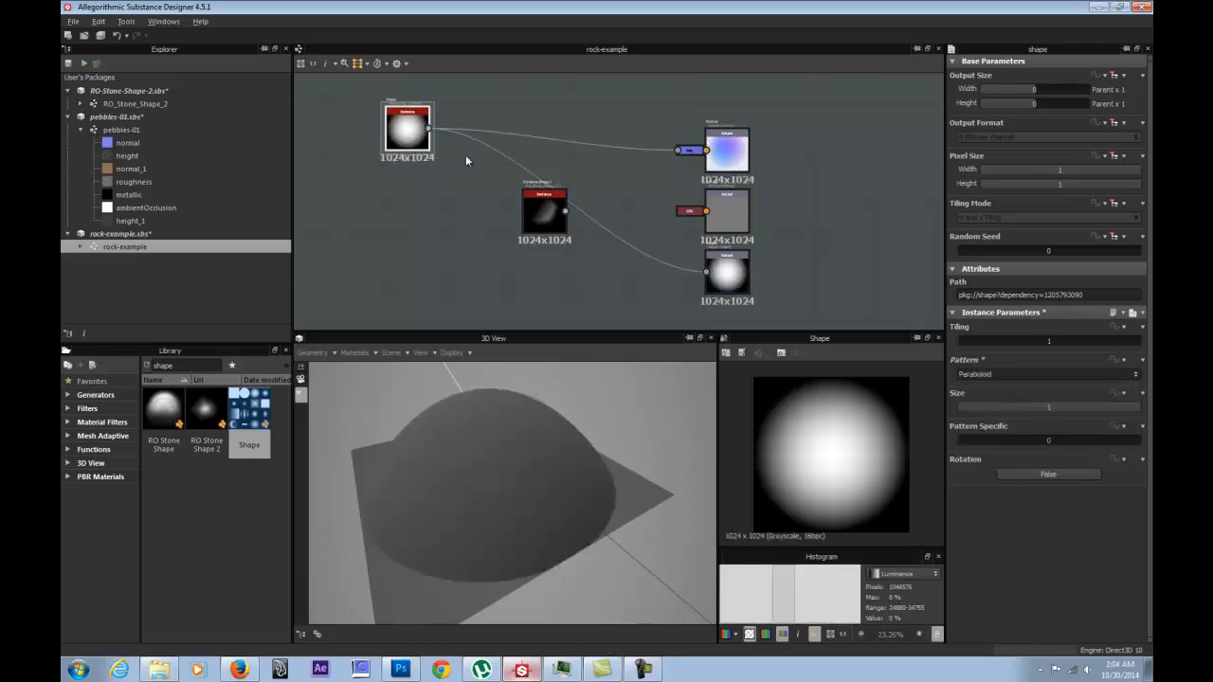
drag(490, 428, 389, 367)
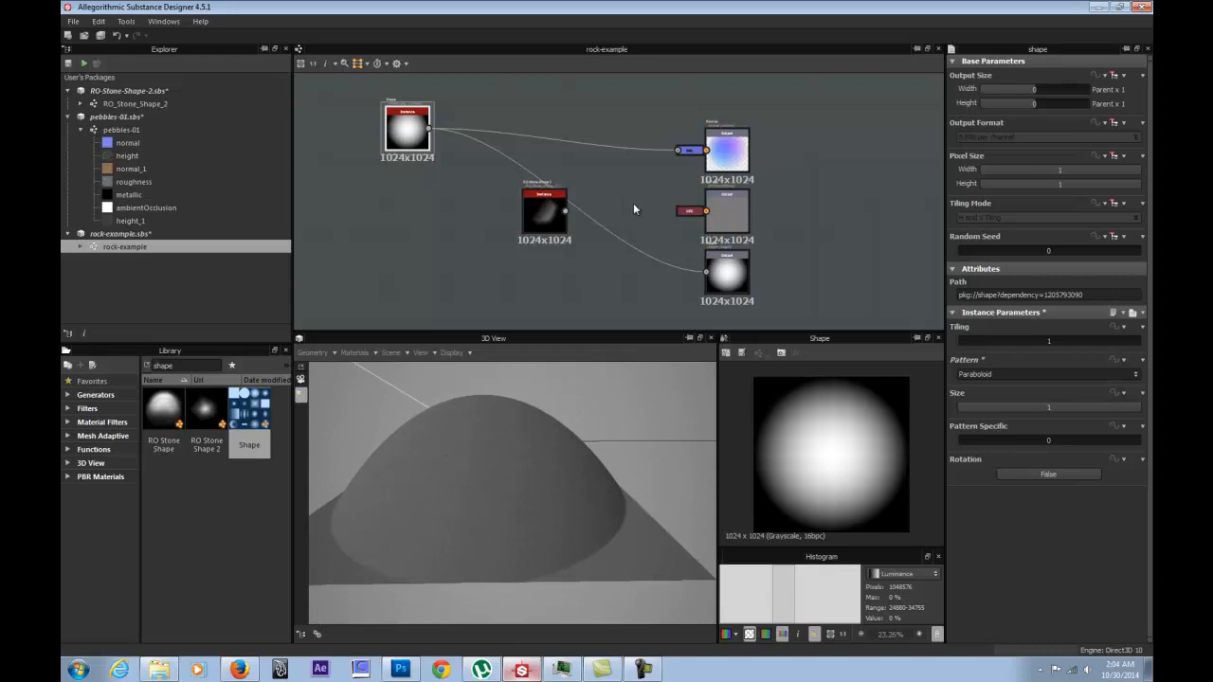
Move the RO Stone Shape node out of the way and place the Shape node closer to the outputs.
drag(540, 227, 518, 241)
middle_drag(549, 154, 541, 273)
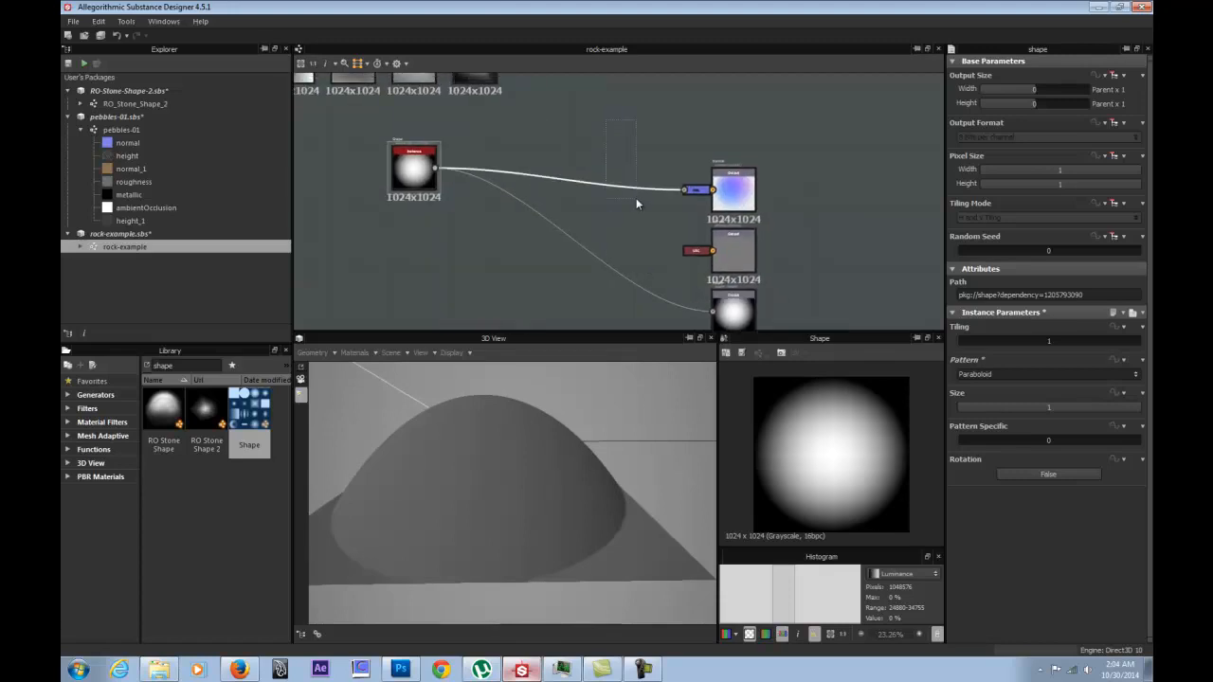
drag(426, 172, 563, 248)
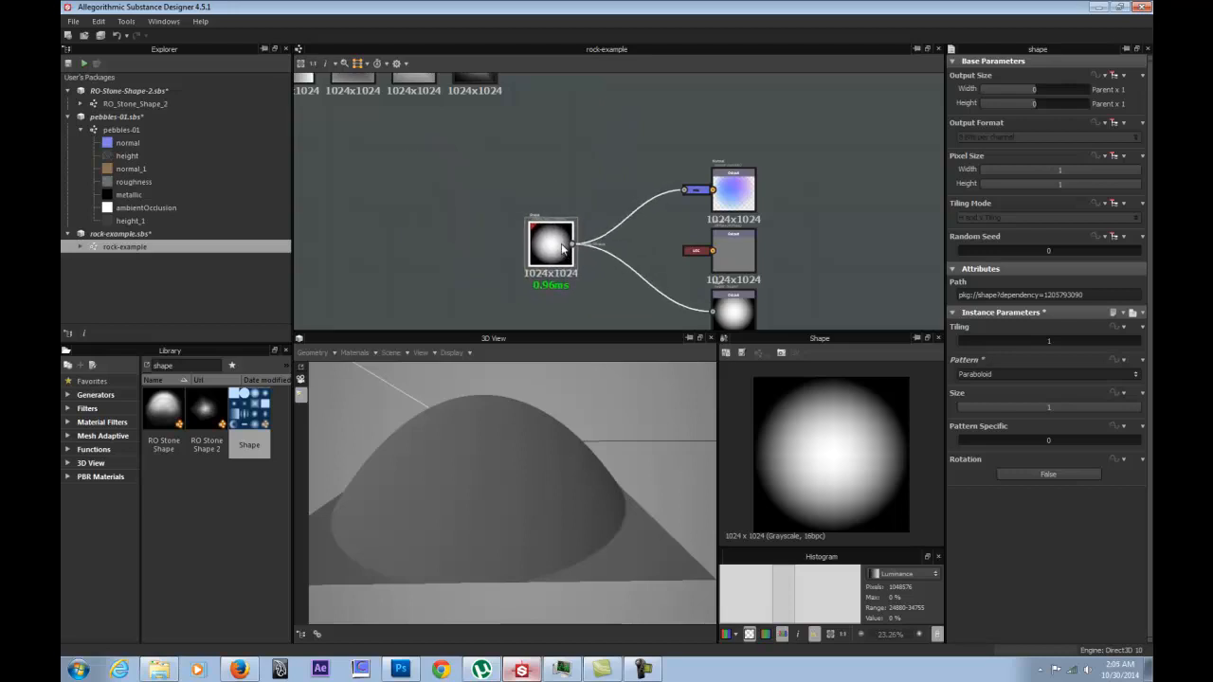
Duplicate the paraboloid Shape node and place the copy above the triangular polygon node.
key(ctrl+v)
drag(631, 205, 421, 187)
middle_drag(480, 216, 720, 330)
drag(669, 311, 541, 124)
middle_drag(541, 124, 556, 191)
drag(551, 190, 489, 129)
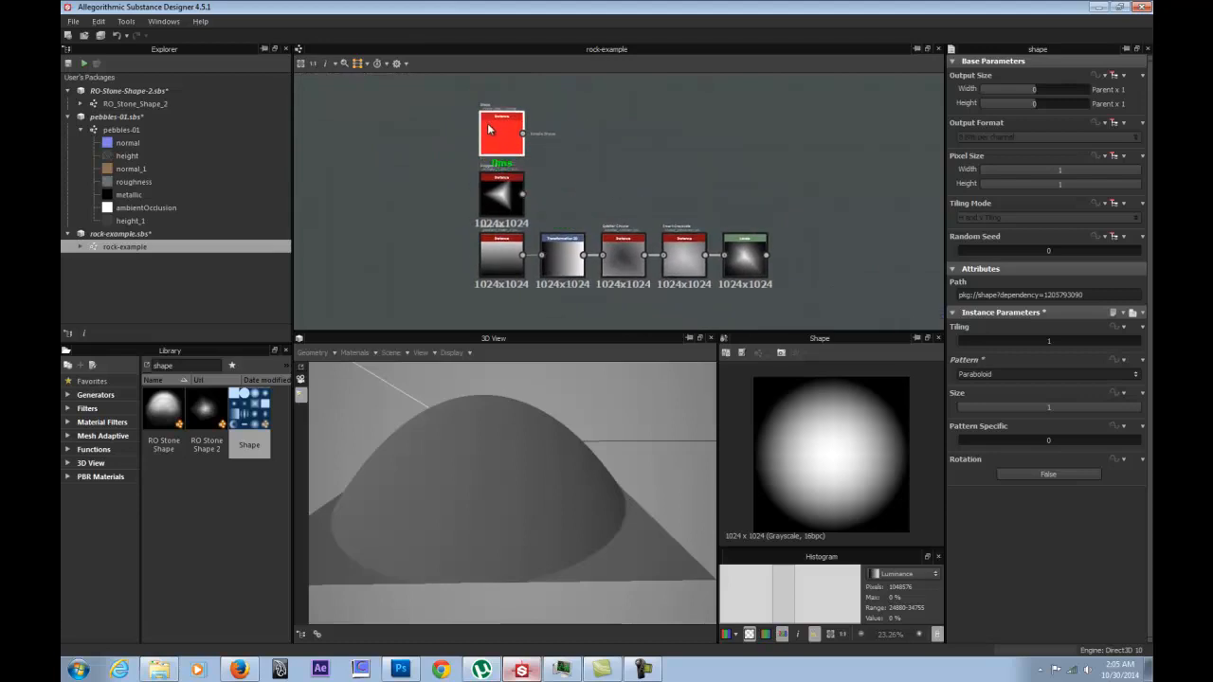
Add a Blend node after the Levels node, with Levels as background and the Shape copy as foreground.
right_click(594, 181)
mouse_move(748, 189)
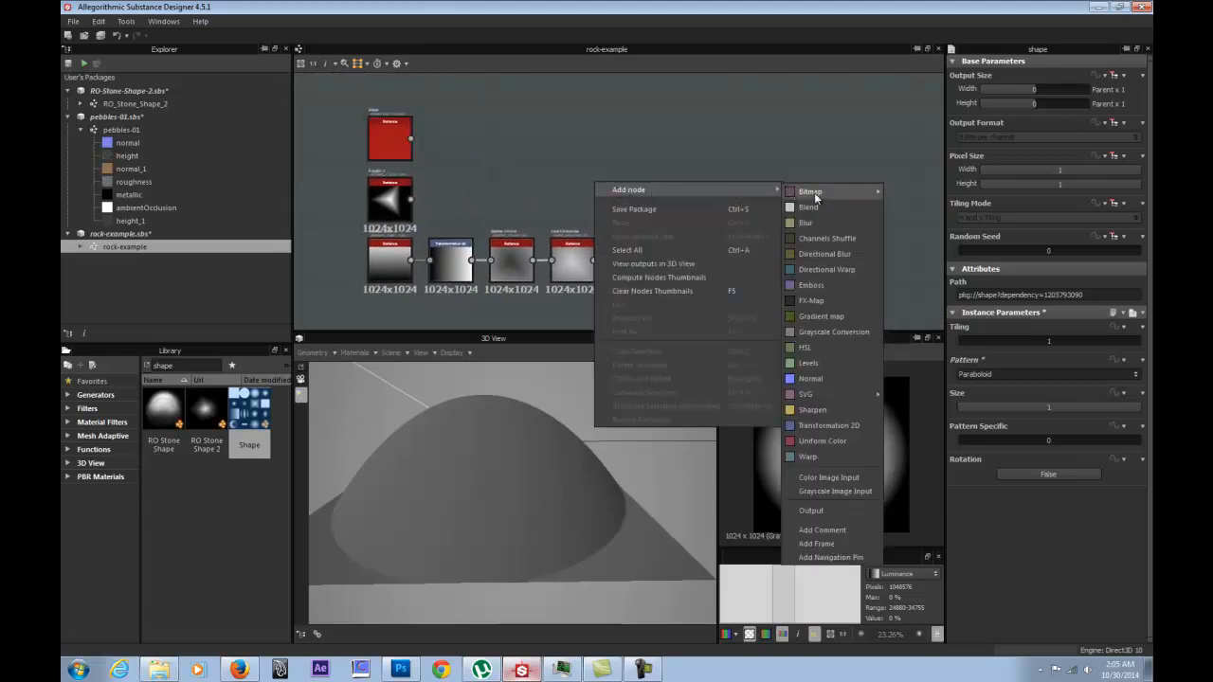
click(807, 207)
drag(576, 194, 689, 261)
drag(412, 149, 625, 178)
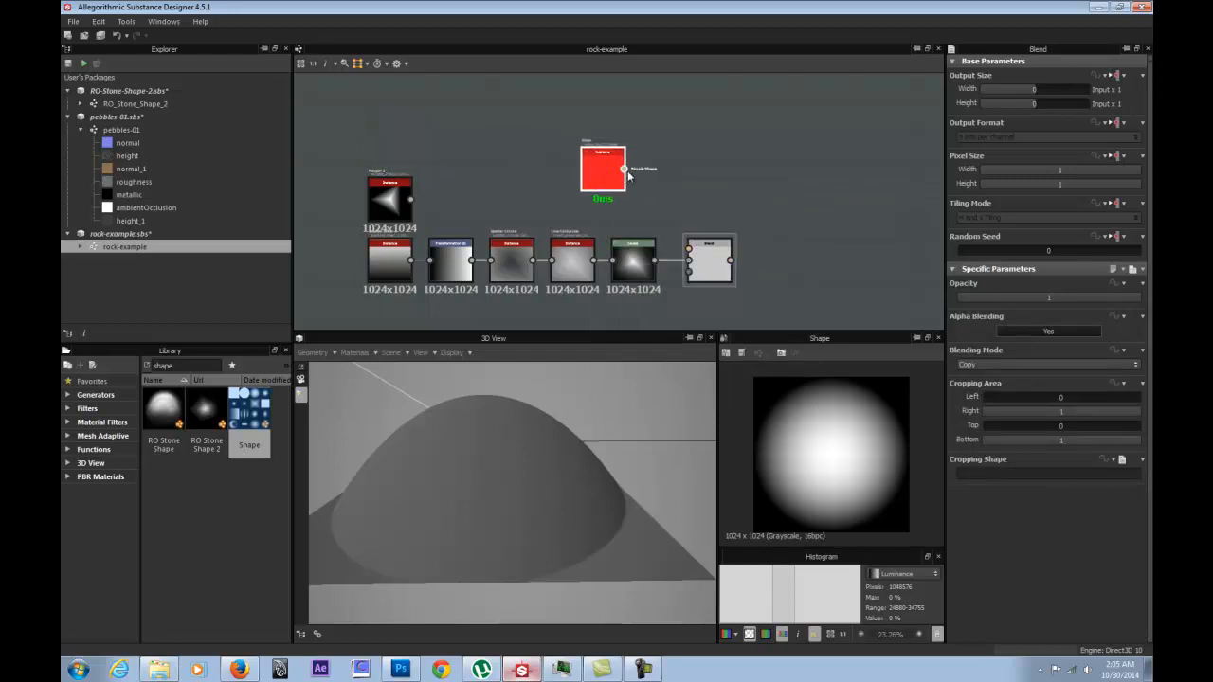
drag(683, 251, 688, 249)
double_click(718, 263)
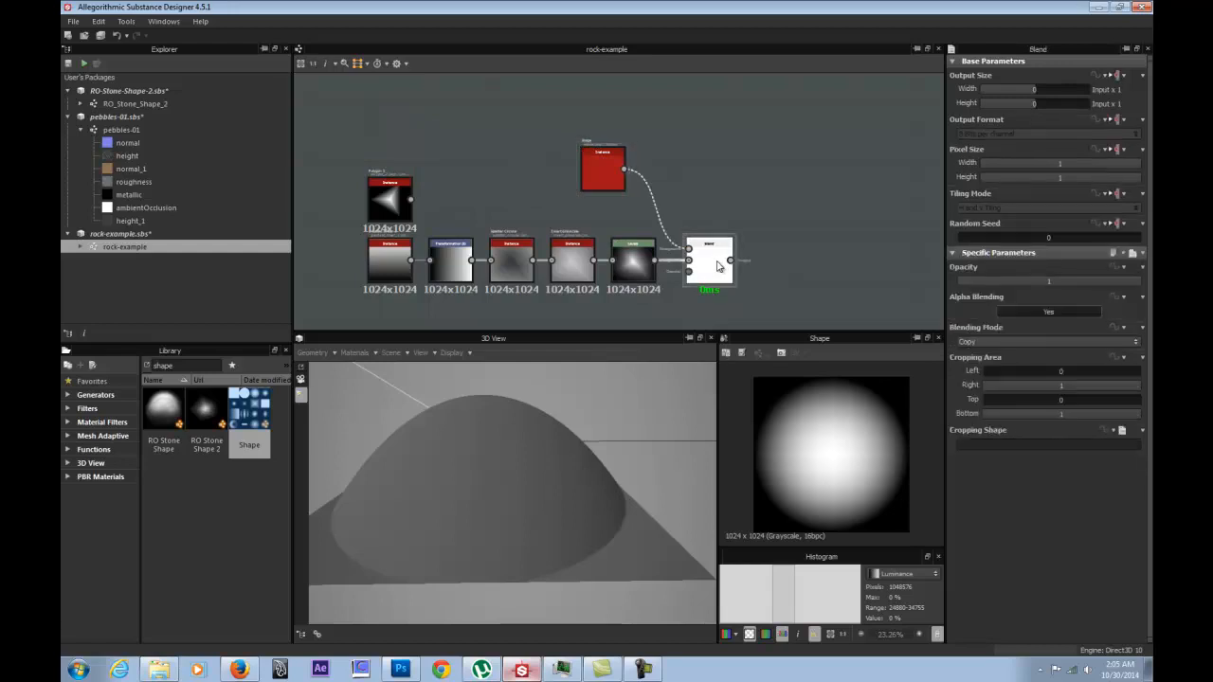
Set the Blend node's blending mode to Multiply.
middle_drag(717, 265, 589, 179)
click(977, 364)
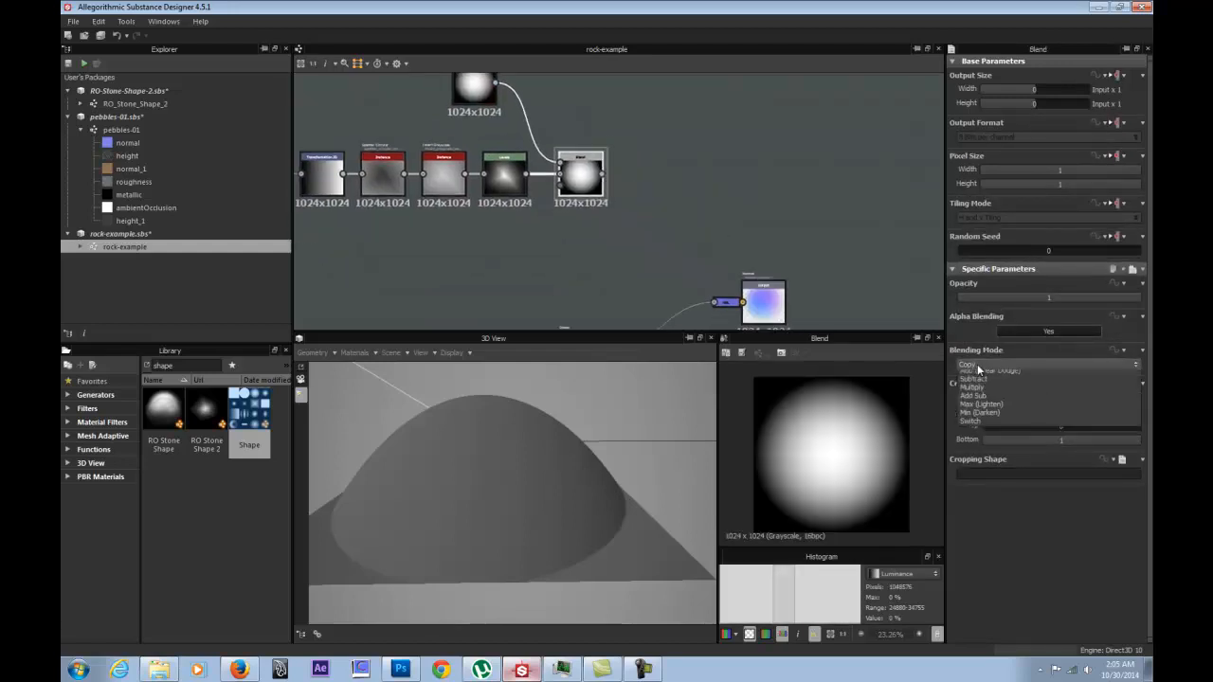
click(992, 403)
Connect the Blend node's result to the normal and height outputs in place of the Shape node.
middle_drag(660, 211, 594, 178)
scroll(594, 176, down, 2)
drag(621, 259, 635, 243)
middle_drag(566, 215, 550, 118)
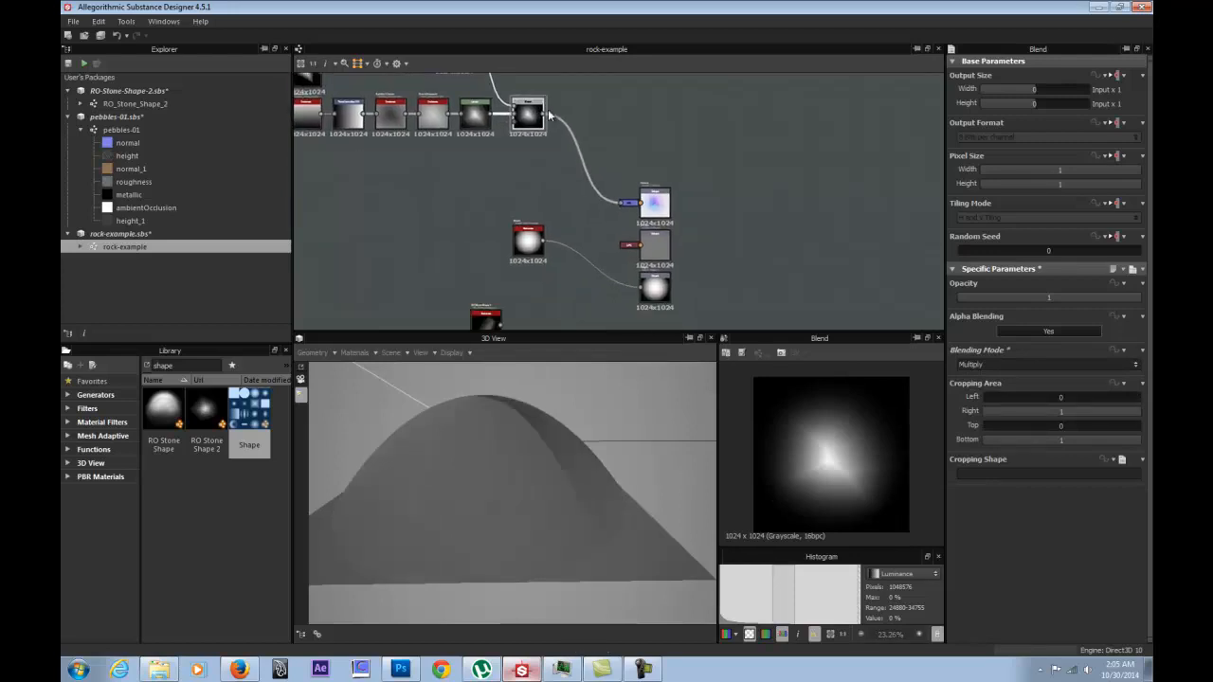
drag(617, 273, 642, 292)
Examine the multiplied shape in the 3D view from several angles and compare it with the blended node chain.
drag(550, 422, 523, 483)
middle_drag(536, 187, 627, 261)
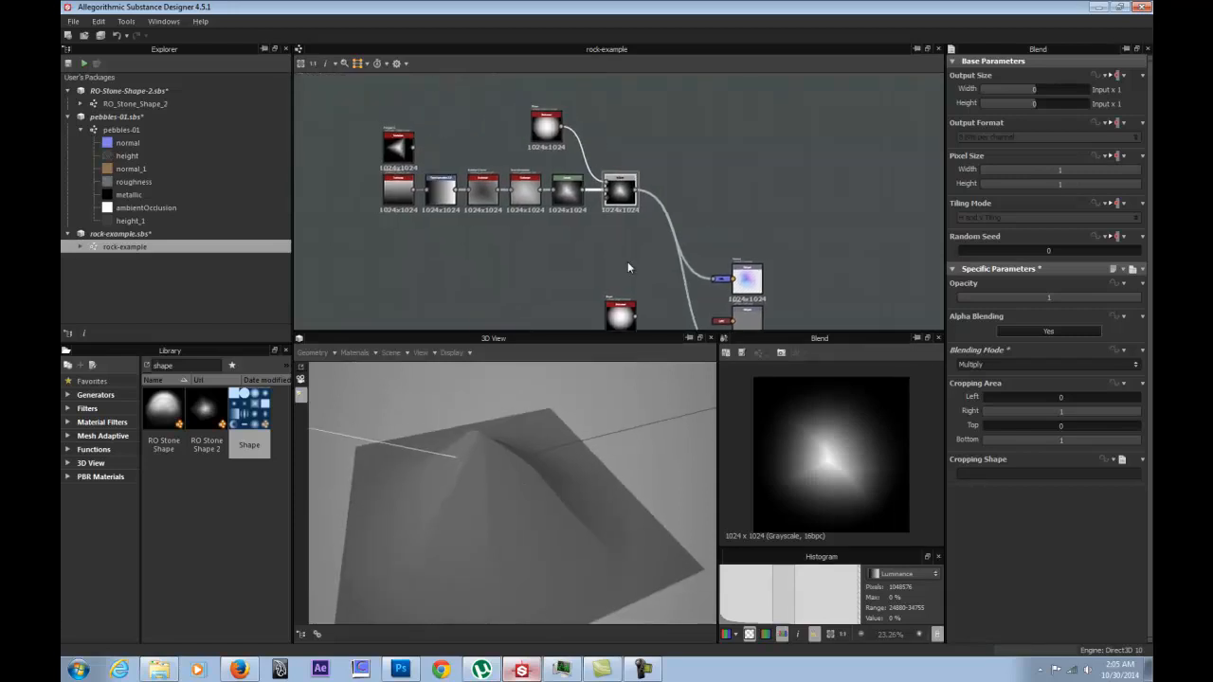
scroll(637, 236, up, 4)
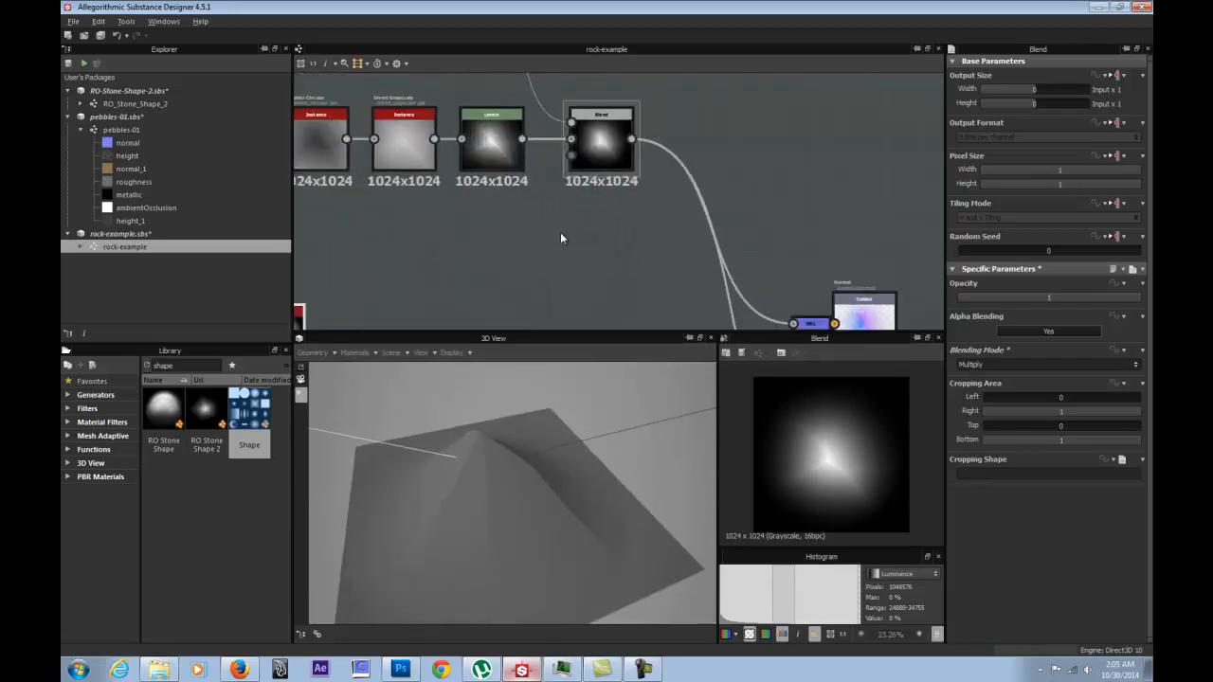
middle_drag(590, 206, 690, 288)
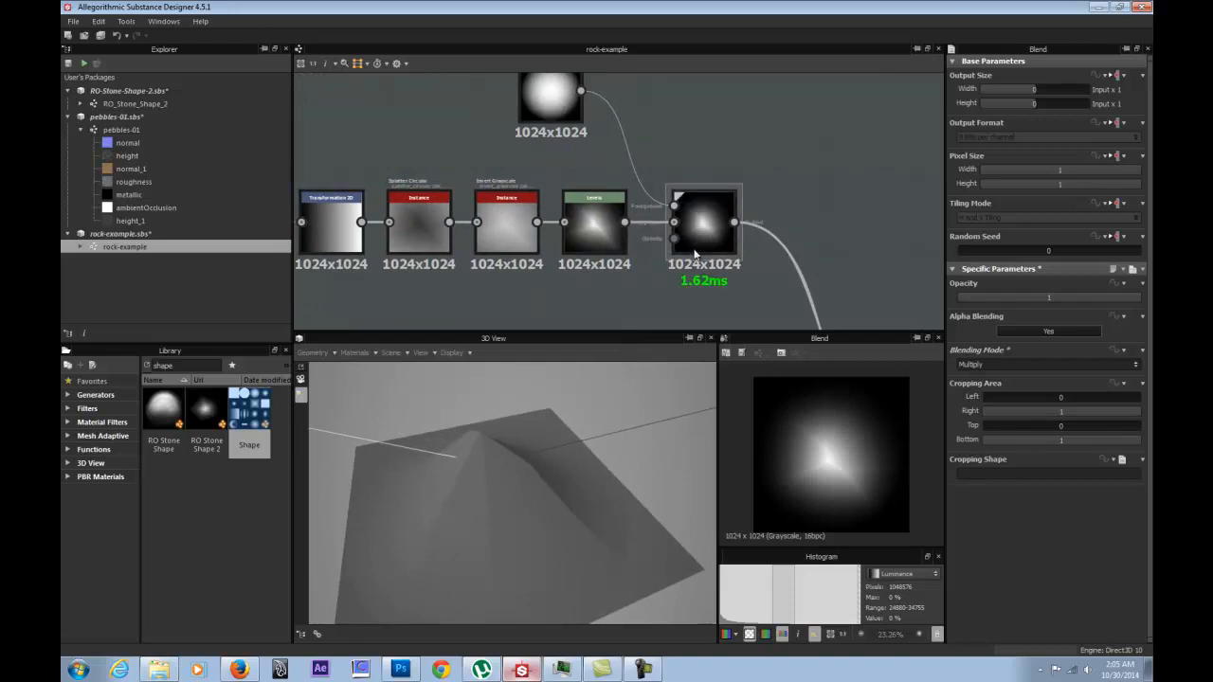
drag(520, 454, 500, 575)
drag(589, 482, 571, 547)
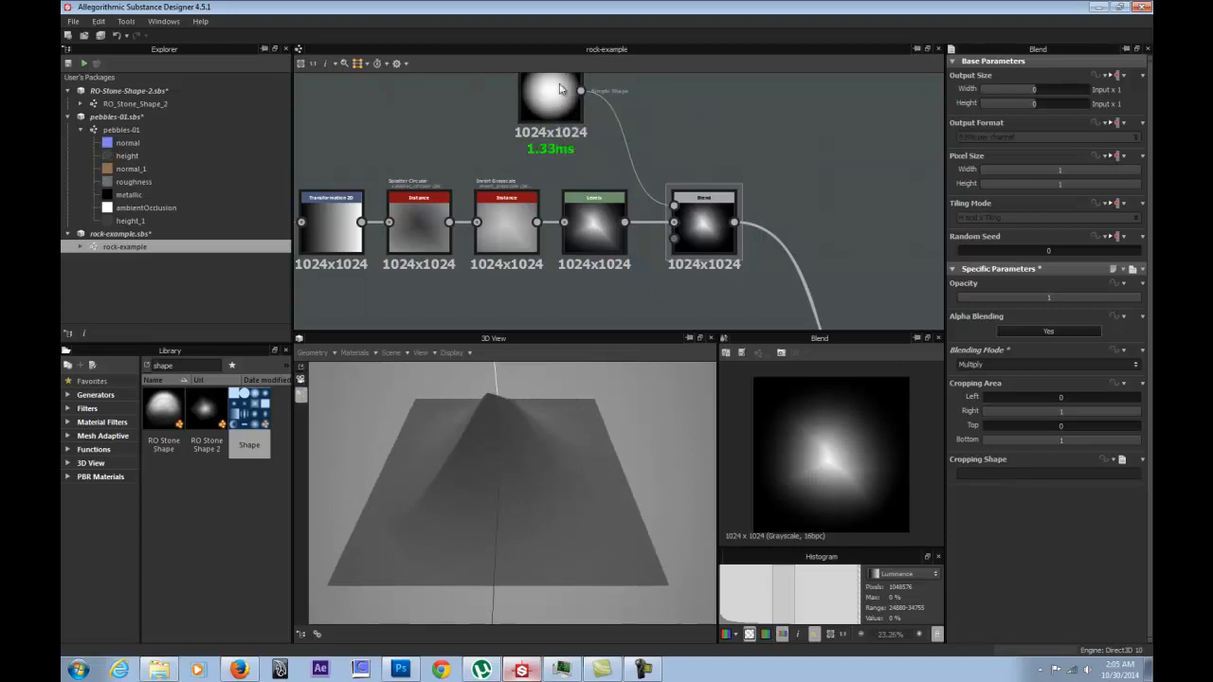
drag(481, 437, 454, 489)
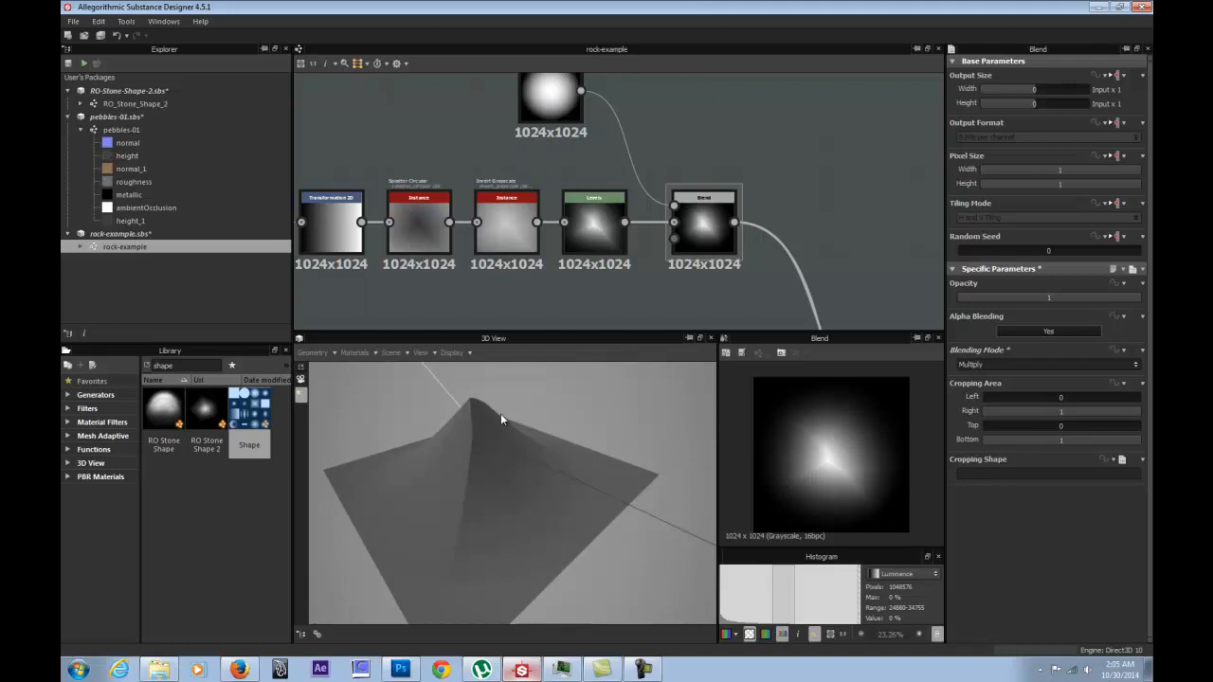
drag(500, 419, 437, 426)
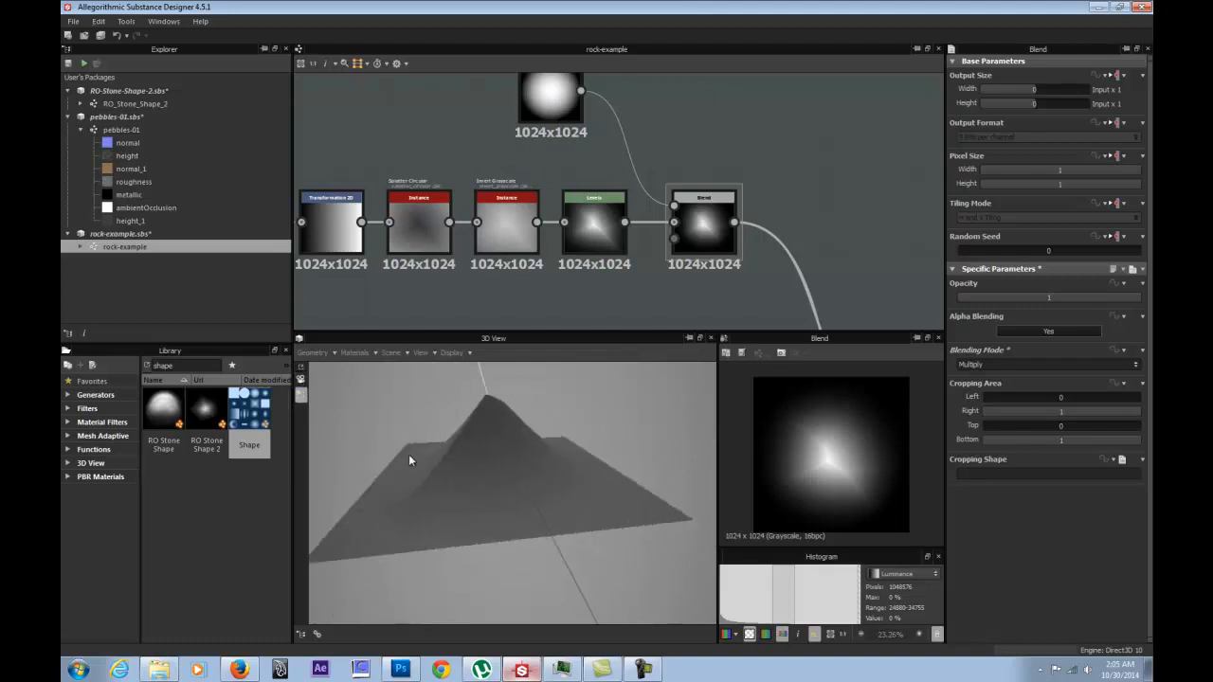
Set the Blend node's blending mode to Copy with an opacity of 0.5 and check the shape in 3D.
click(1008, 364)
click(997, 377)
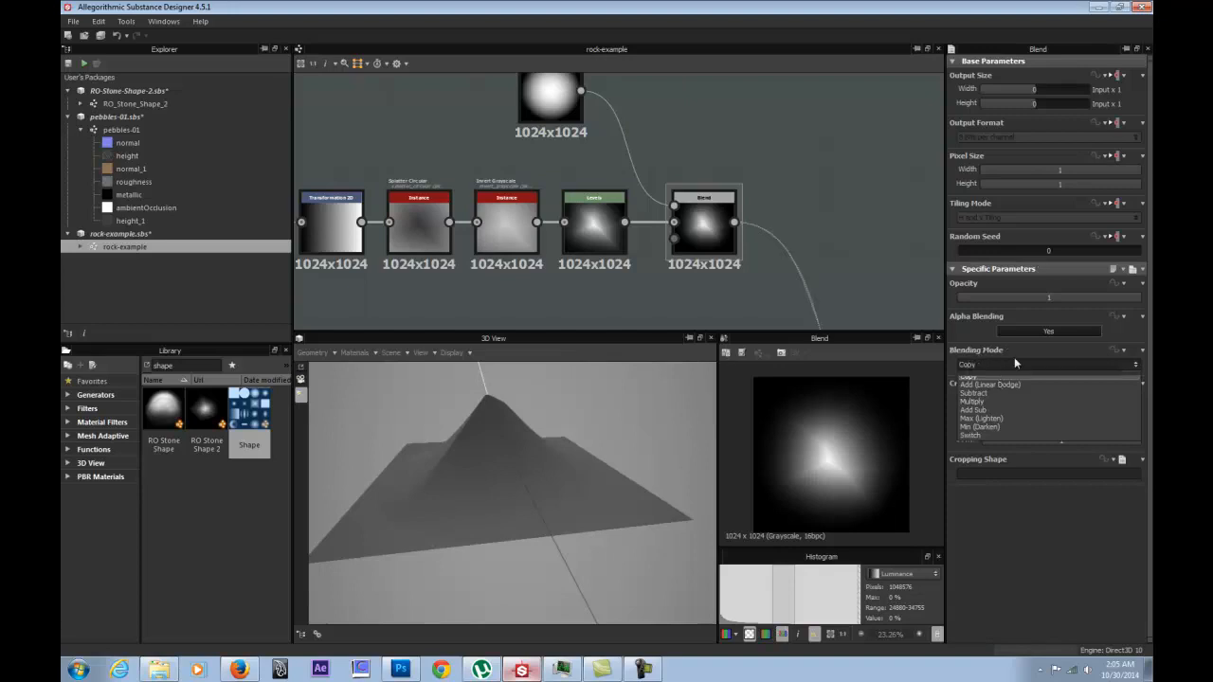
click(1049, 298)
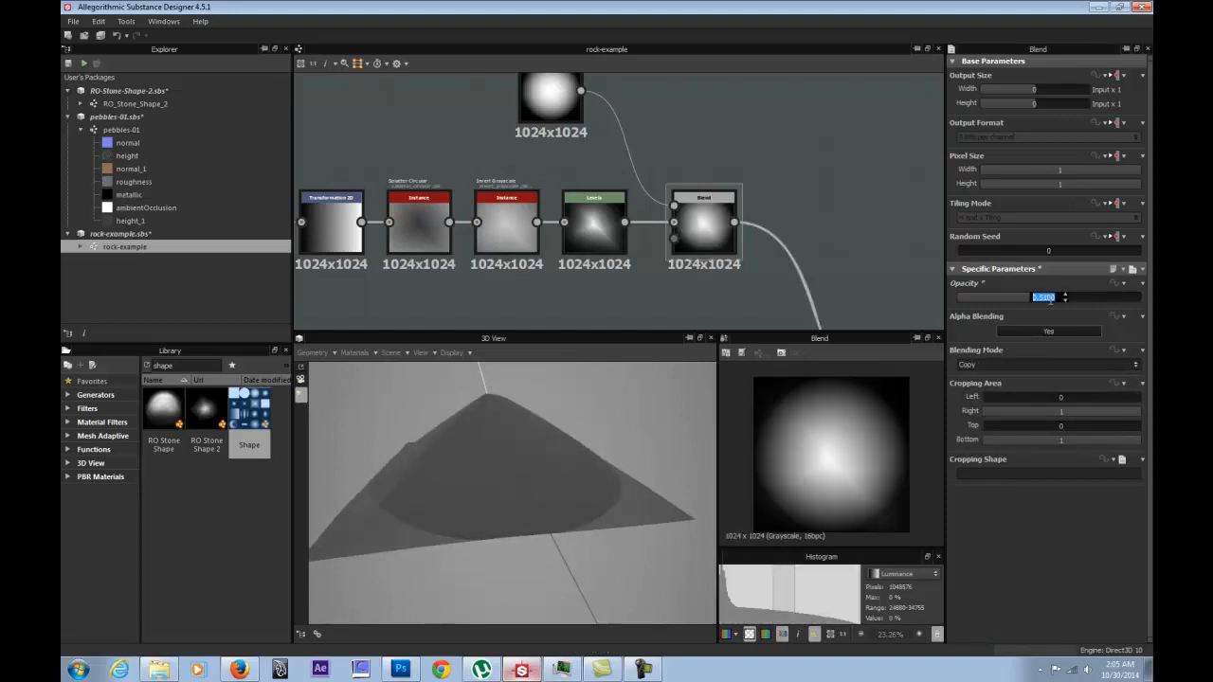
key(Return)
drag(706, 496, 623, 496)
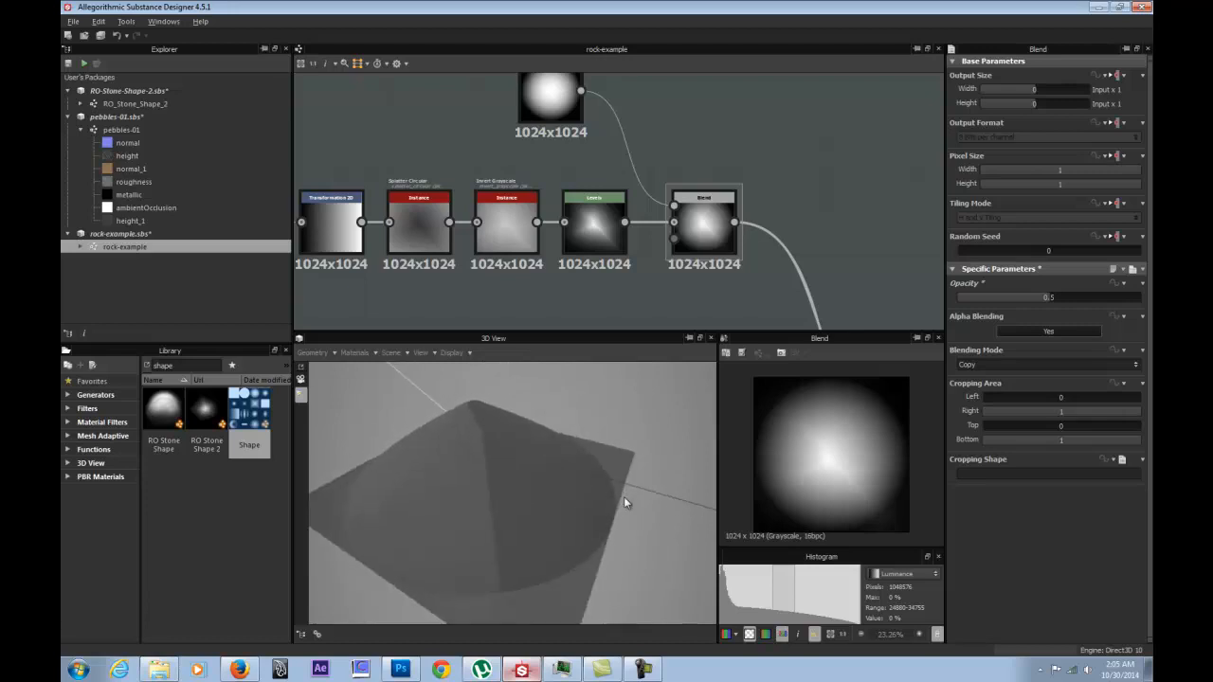
Set the Blend node's opacity to 0.75 and check the rounder shape in 3D.
click(1055, 298)
text(.75)
key(Return)
drag(507, 434, 536, 453)
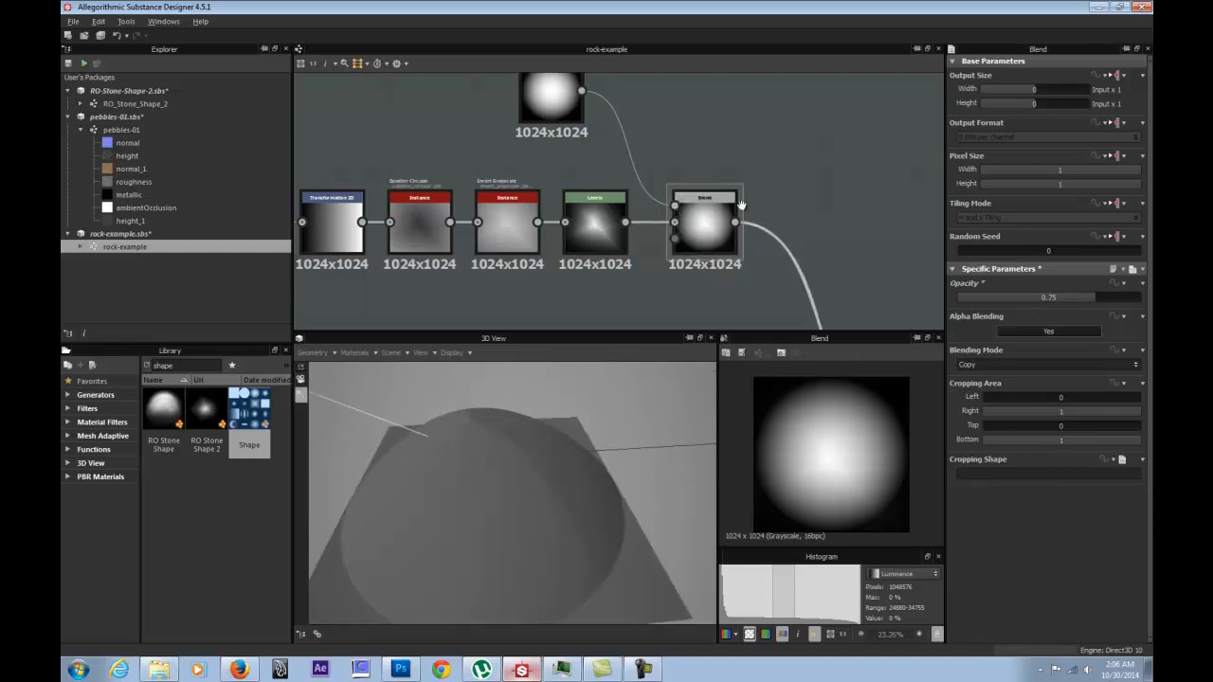
Preview the Normal output in 2D without the transparency checkerboard and examine its facets up close.
middle_drag(869, 326, 667, 221)
scroll(667, 221, down, 2)
double_click(727, 286)
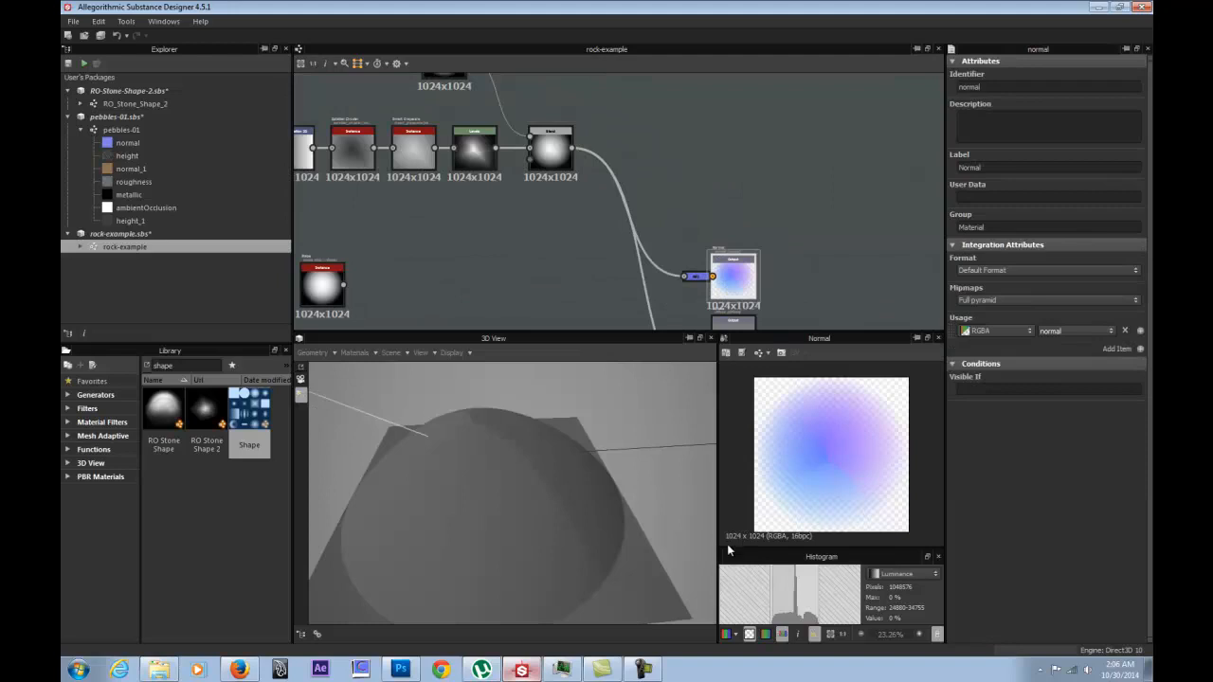
click(752, 635)
scroll(824, 442, up, 3)
scroll(856, 505, down, 1)
scroll(856, 505, up, 1)
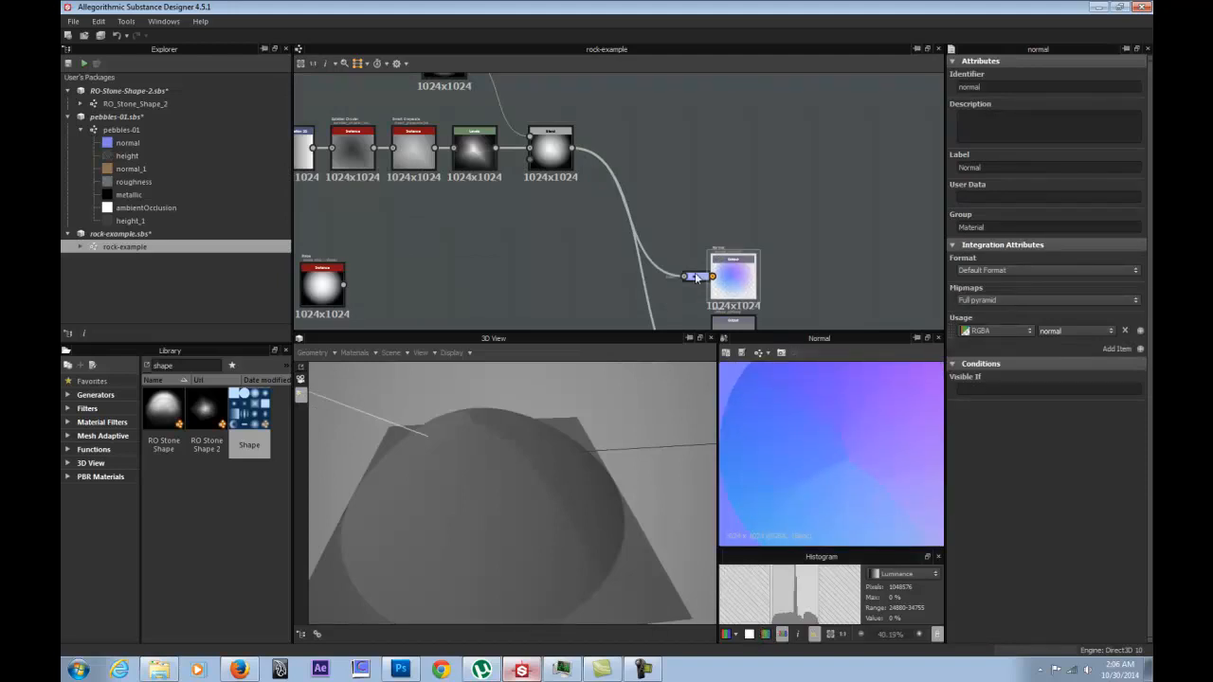
Set the Normal node's intensity to 50 and check the facets in the 3D view.
click(696, 278)
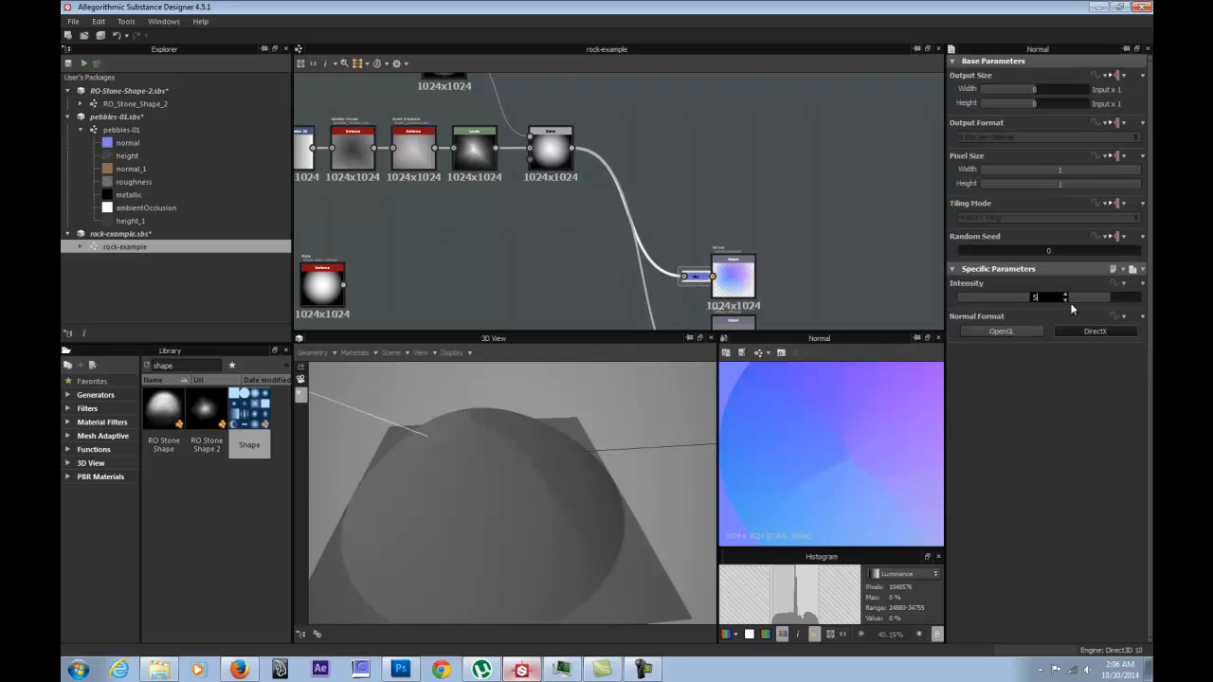
text(50)
key(Return)
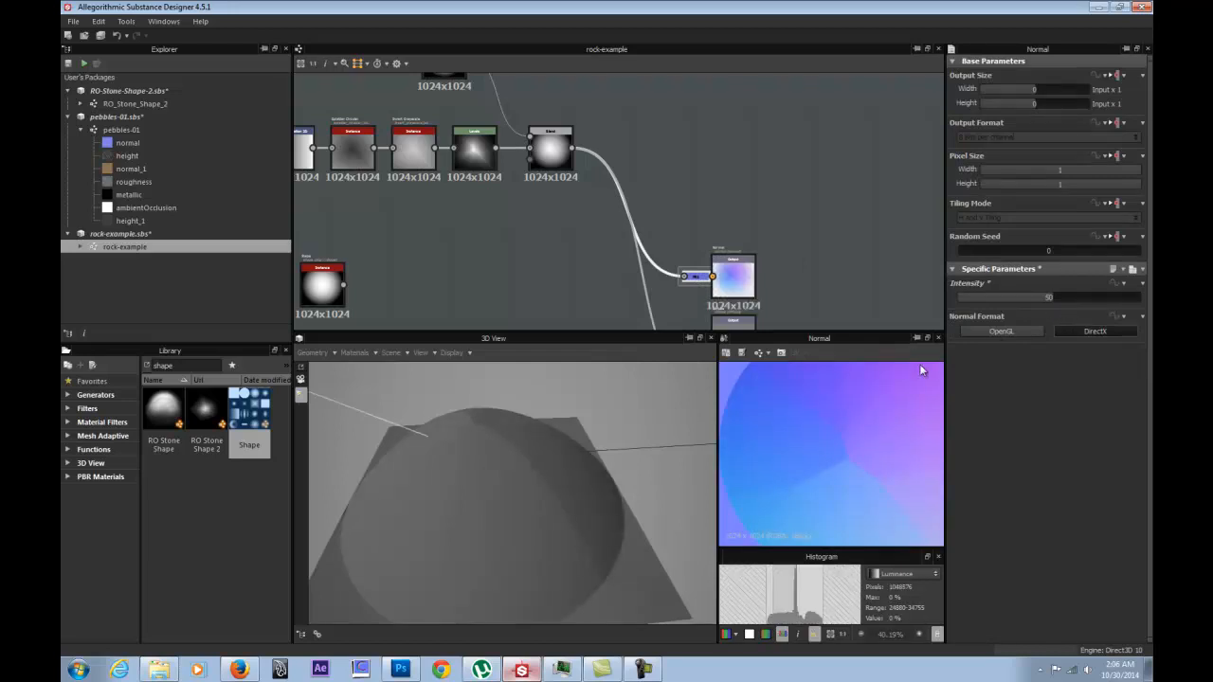
drag(616, 424, 549, 406)
Reposition the paraboloid Shape node above the gradient node chain.
middle_drag(552, 217, 730, 317)
drag(620, 151, 566, 136)
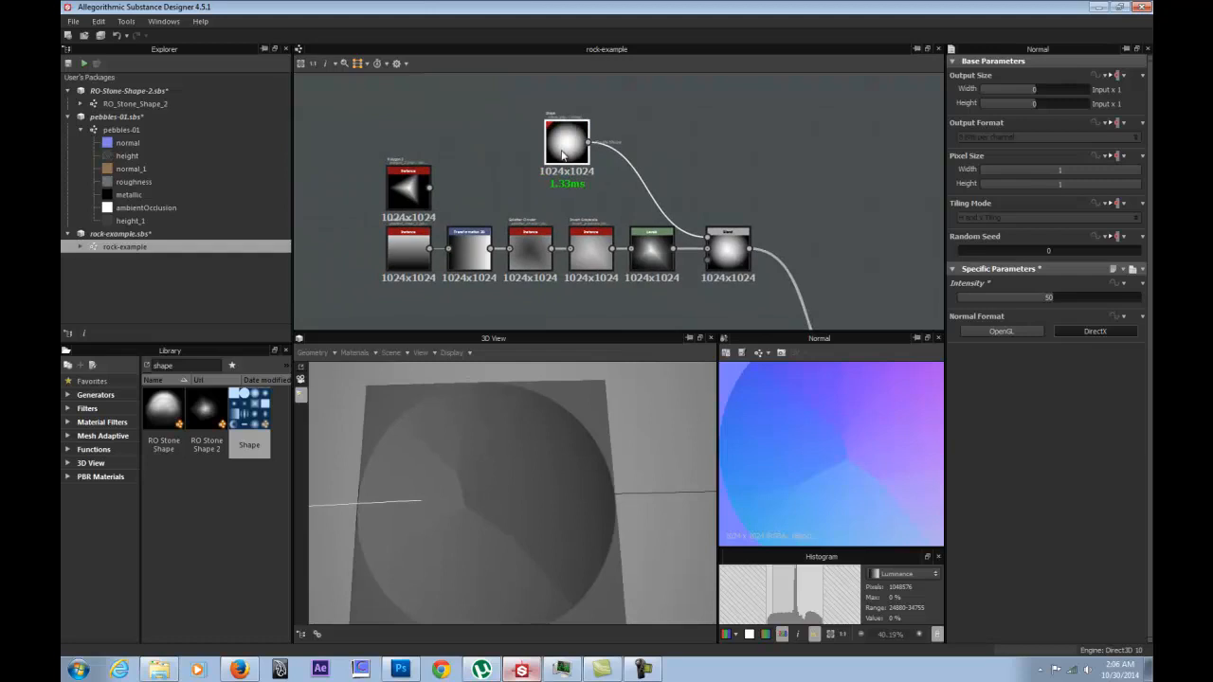
middle_drag(742, 213, 679, 142)
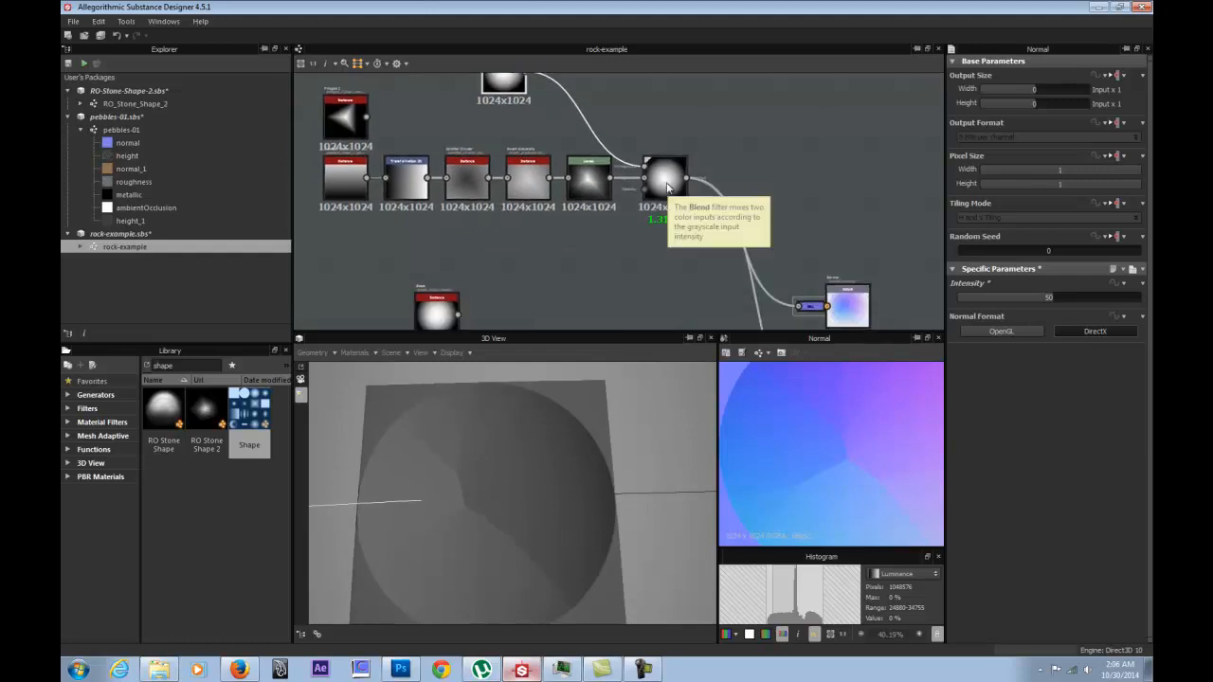
Set the Blend node's opacity to 0.5 and its blending mode to Max (Lighten), and inspect the shape in 3D.
click(666, 180)
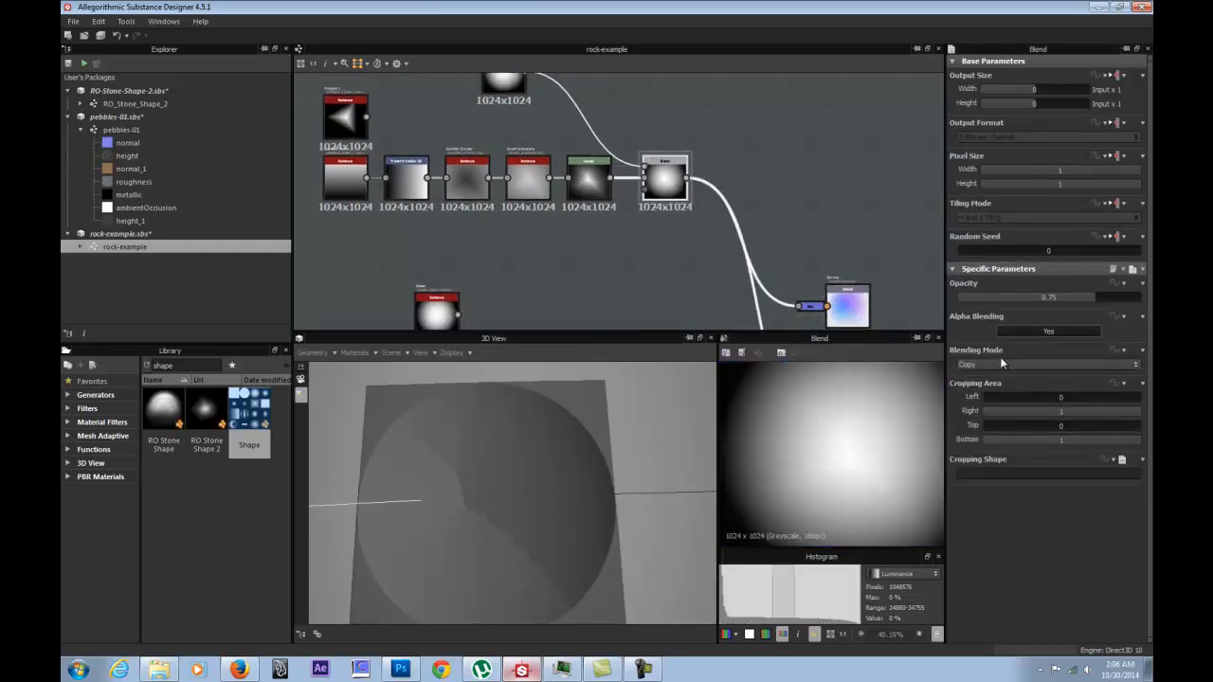
double_click(1046, 298)
text(.5)
key(Return)
click(1024, 364)
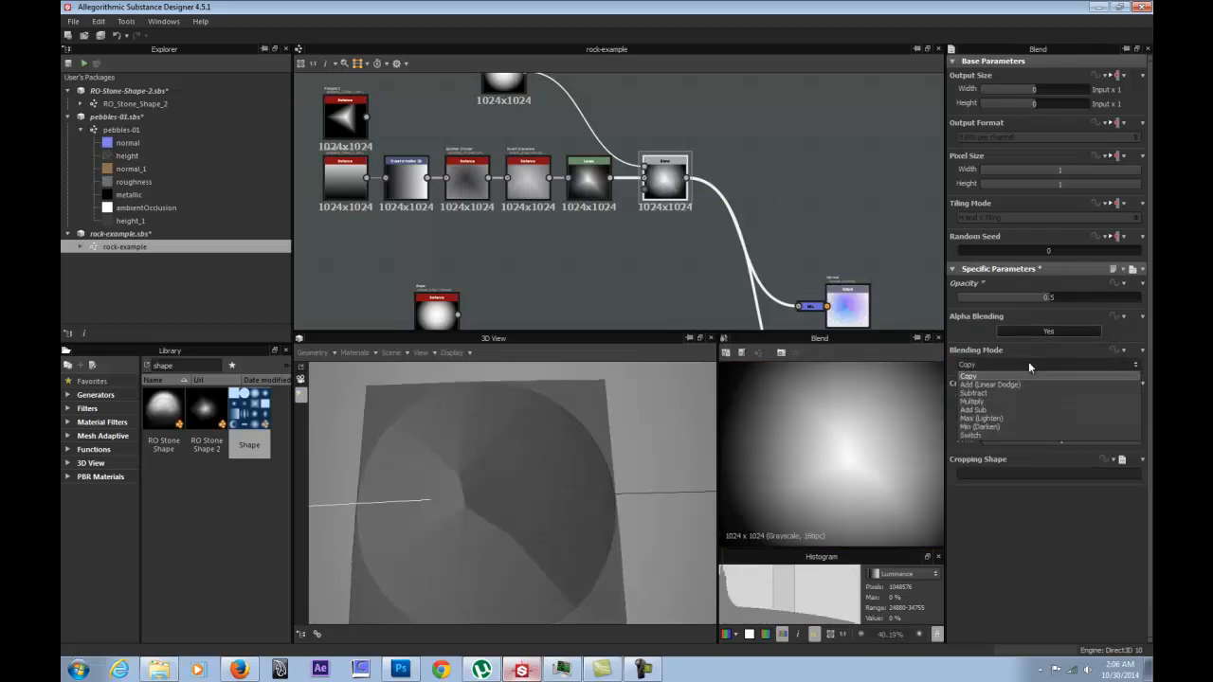
click(993, 419)
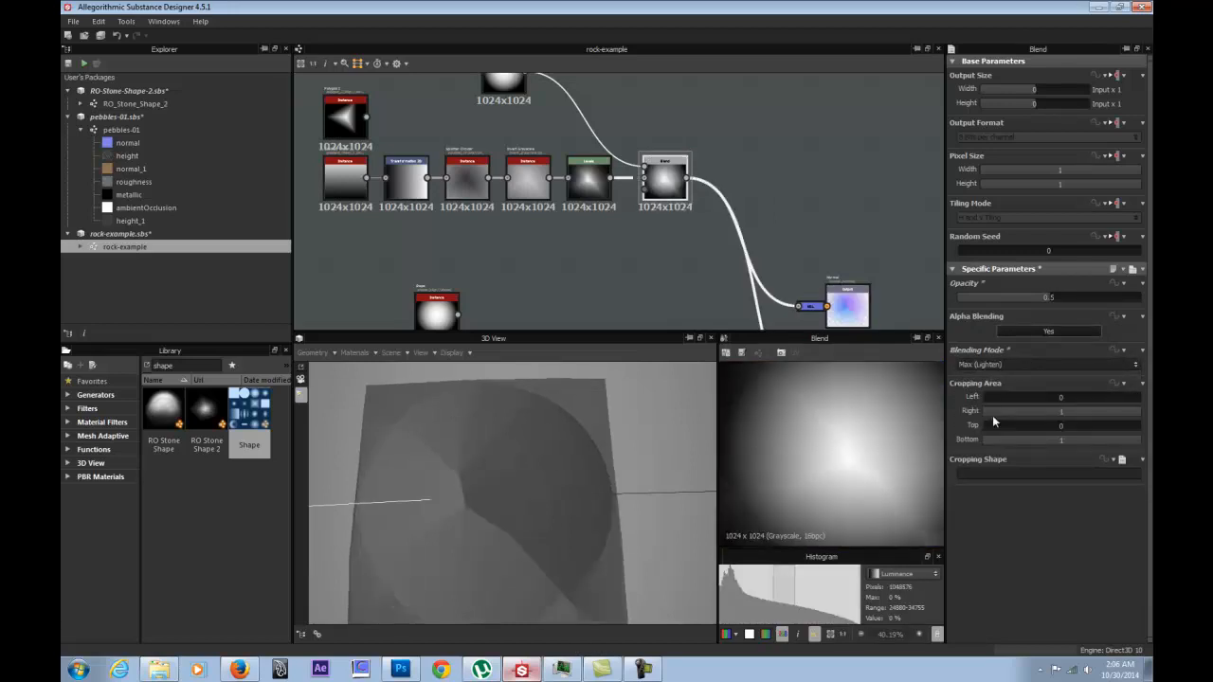
drag(494, 504, 597, 445)
Try the Min (Darken) blending mode on the Blend node, return it to Max (Lighten), and compare the shapes in 3D.
click(1005, 366)
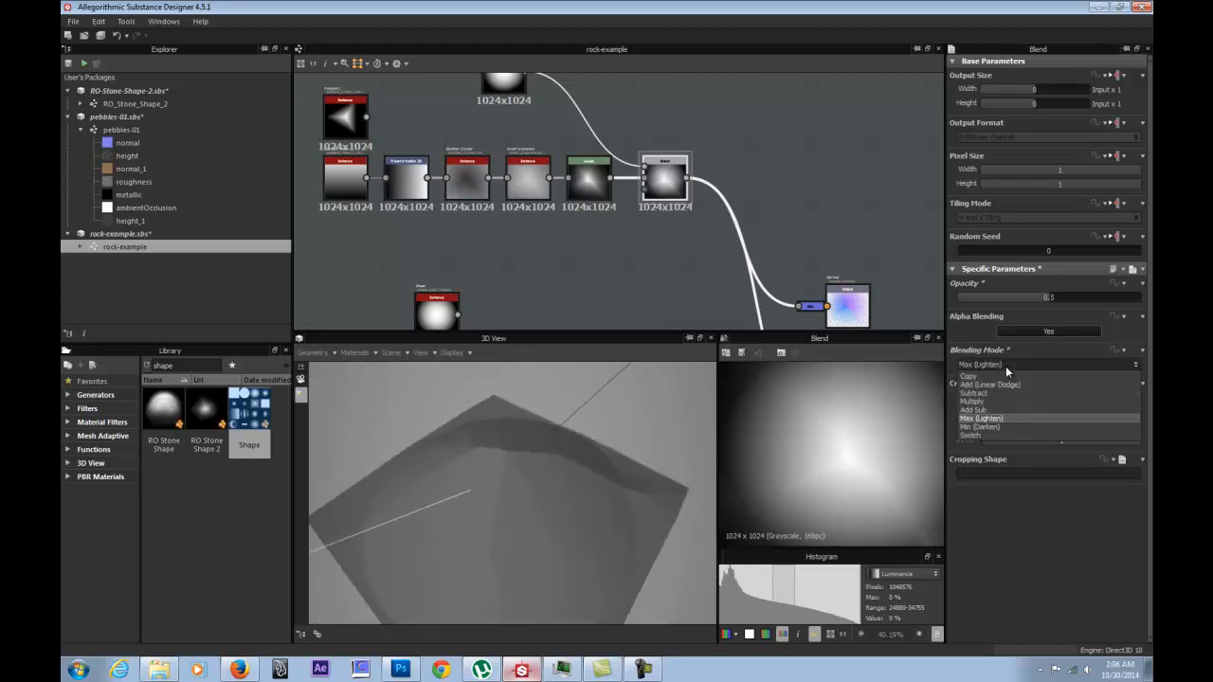
click(994, 425)
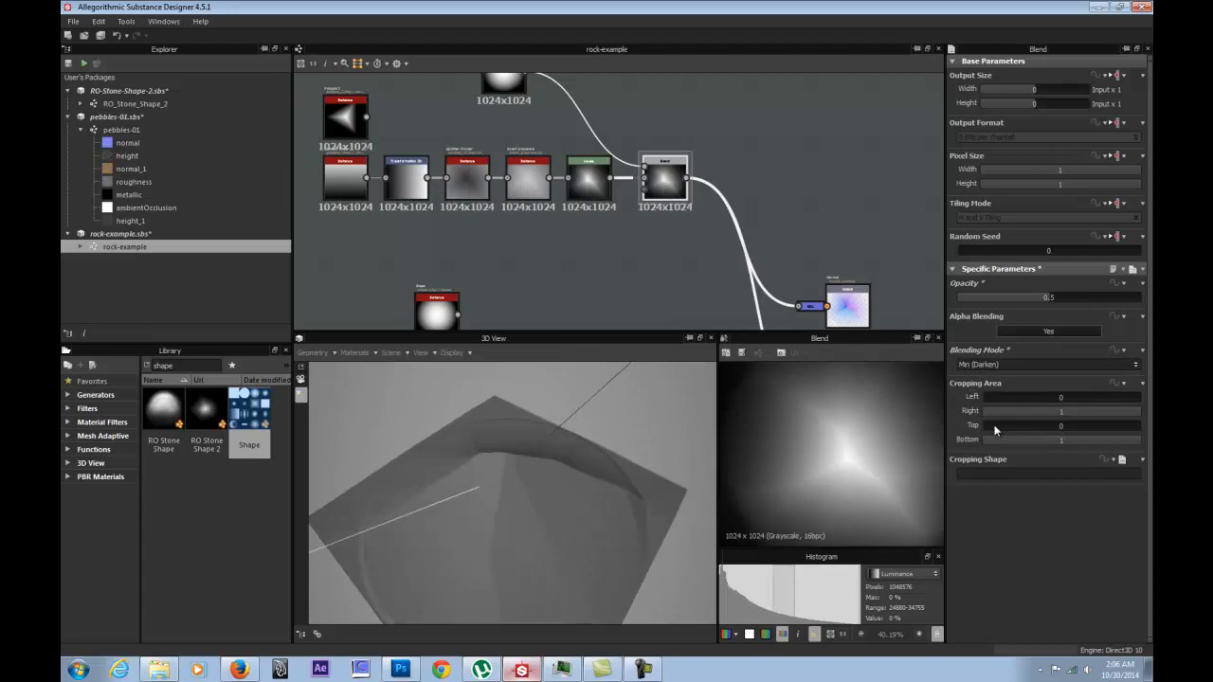
mouse_move(514, 470)
mouse_down()
mouse_move(427, 412)
mouse_move(496, 454)
mouse_up()
click(997, 367)
click(995, 415)
drag(504, 453, 603, 448)
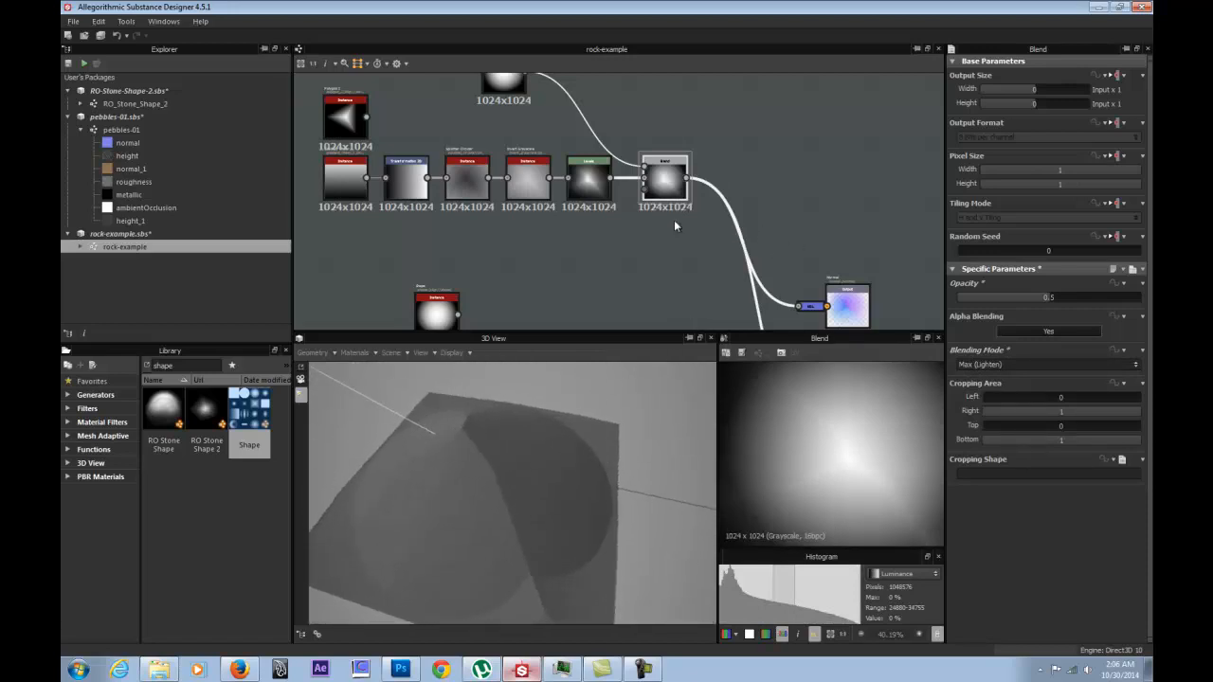
Insert a new Blend node between the Levels node and the existing Blend node.
middle_drag(613, 201, 622, 245)
mouse_move(714, 210)
middle_down()
mouse_move(697, 163)
mouse_move(726, 206)
middle_up()
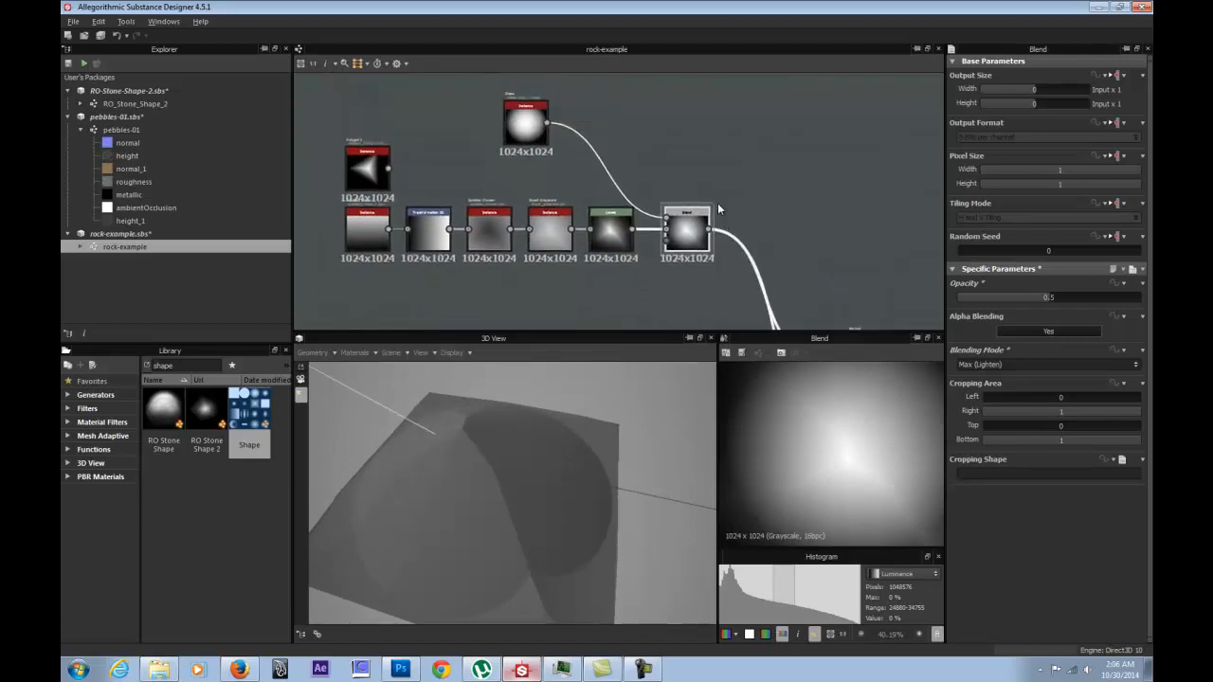
right_click(731, 184)
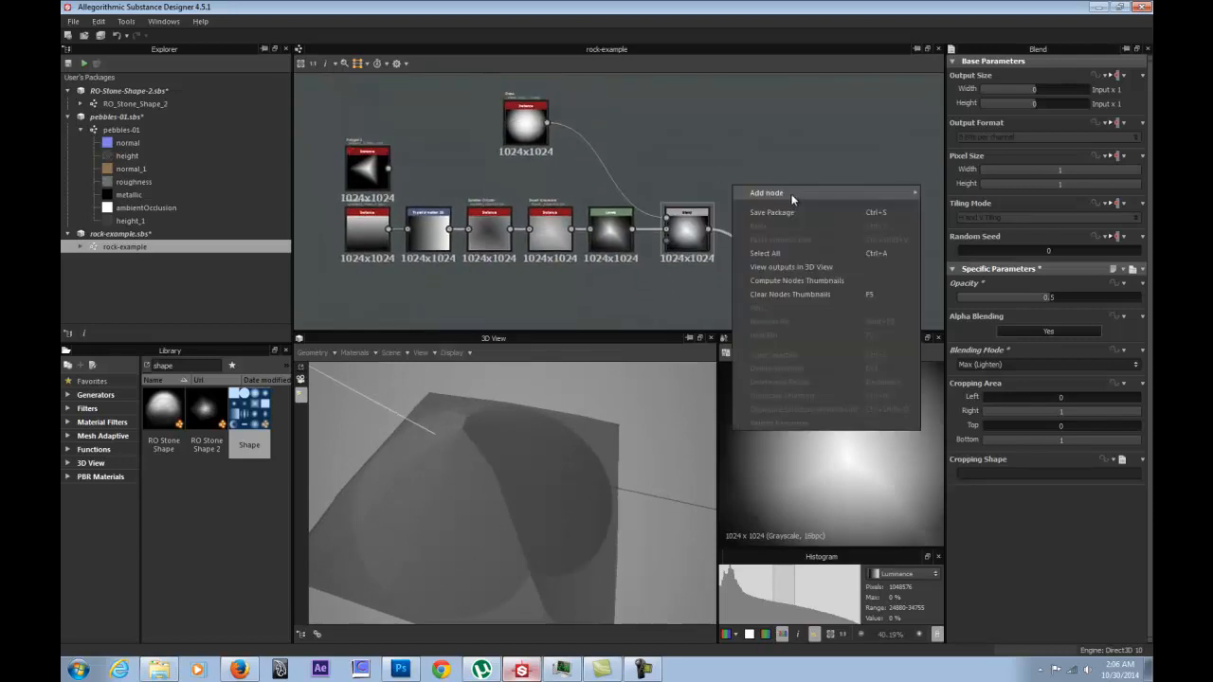
mouse_move(852, 192)
click(949, 211)
drag(730, 187, 792, 190)
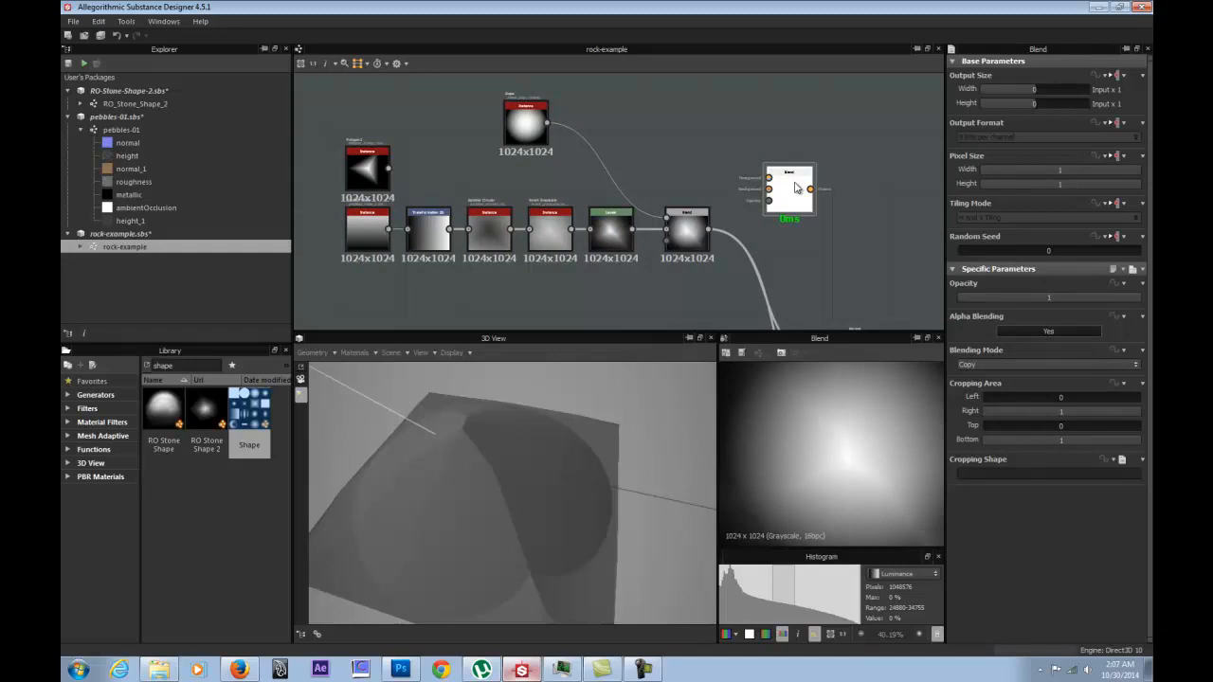
drag(697, 234, 697, 290)
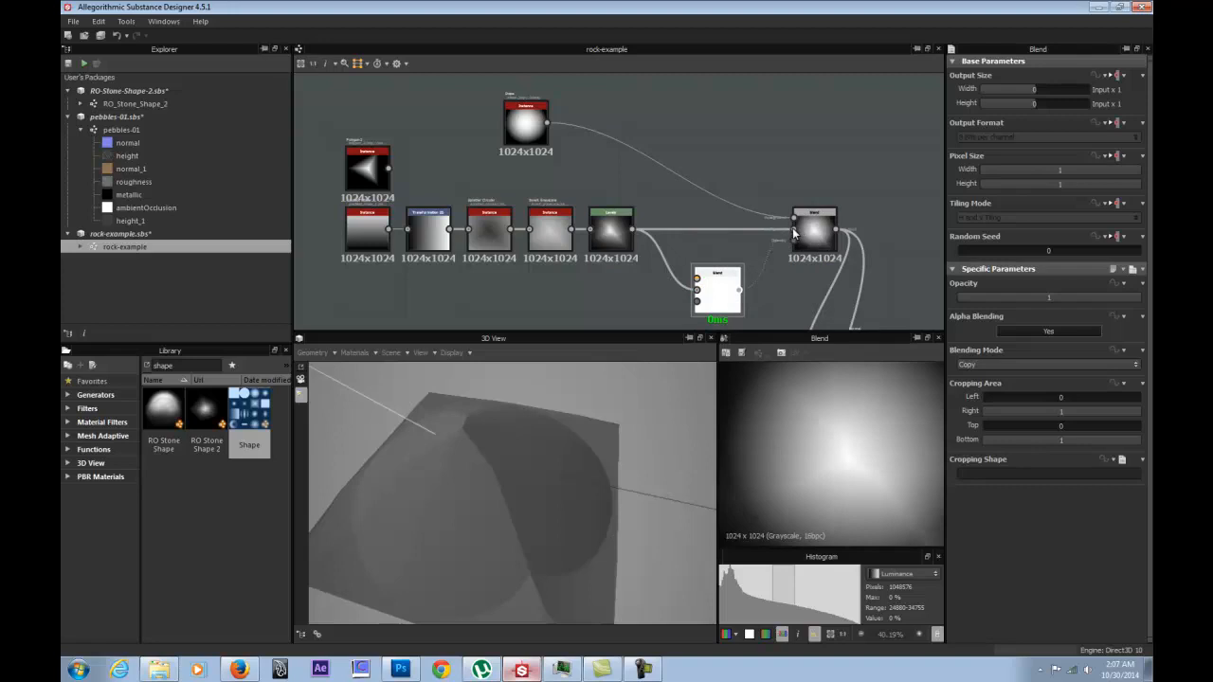
drag(715, 300, 686, 243)
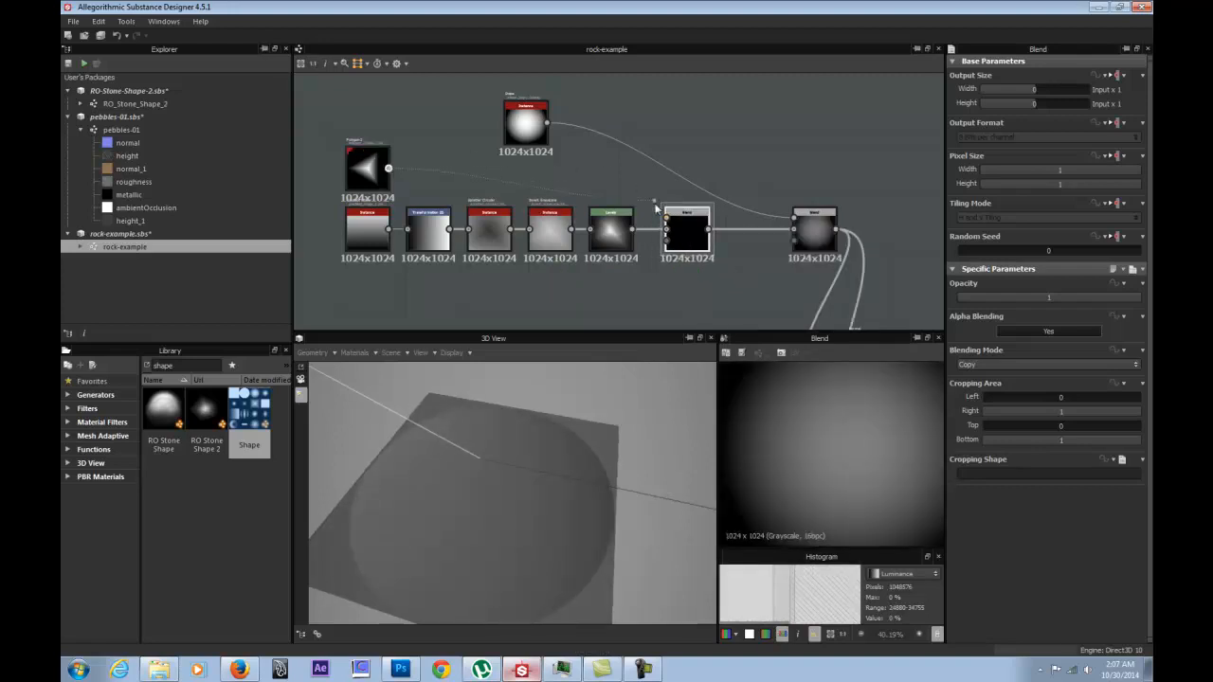
Connect the Polygon node to the new Blend's foreground and set its blending mode to Multiply.
drag(666, 218, 667, 219)
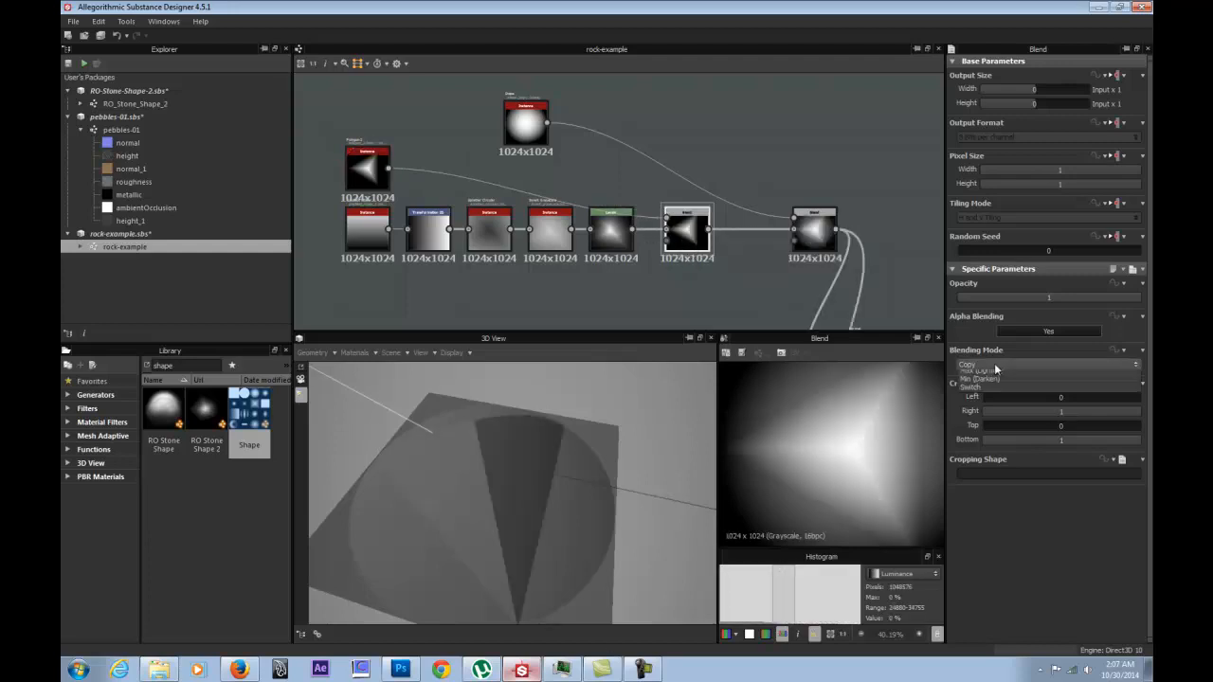
click(994, 363)
click(992, 401)
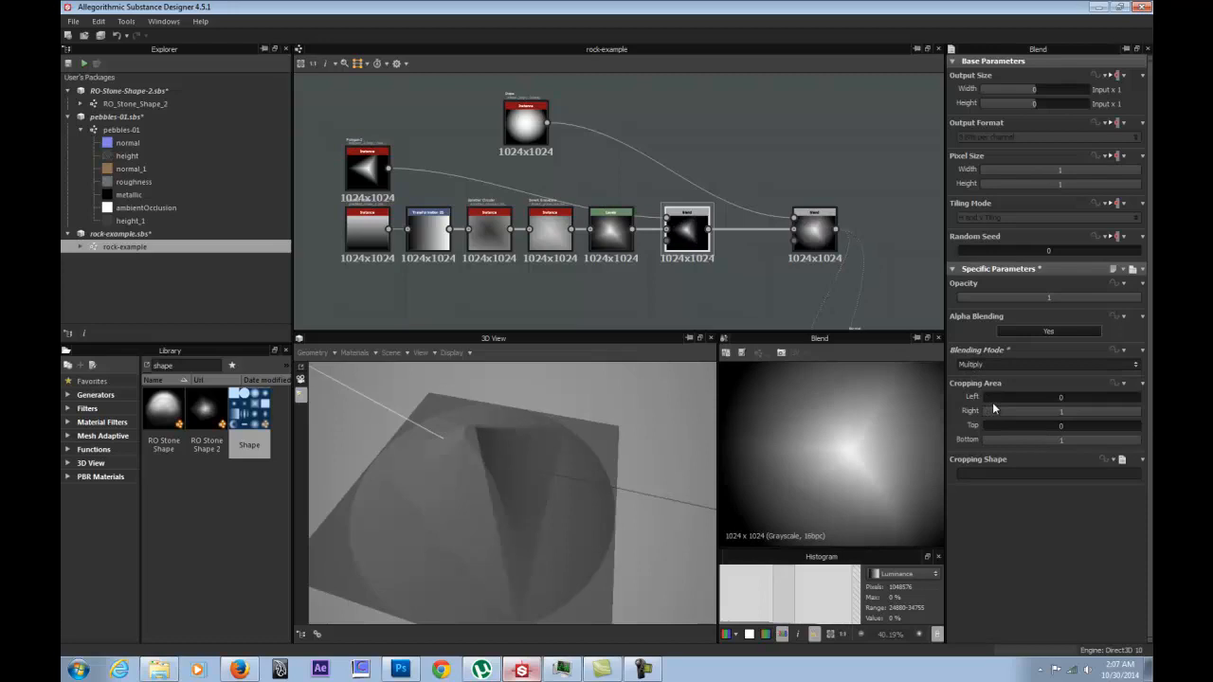
Set the Polygon node to 4 sides and its rotation to about 549 degrees, checking the shape in 3D.
click(367, 158)
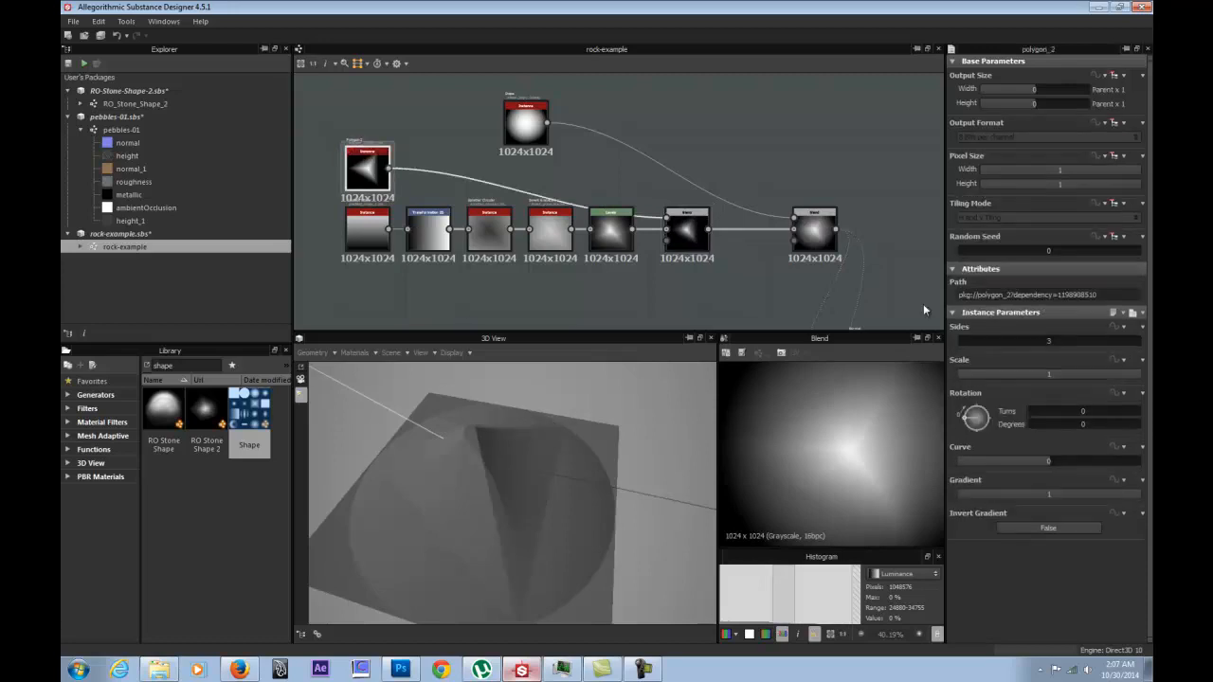
drag(973, 420, 1002, 423)
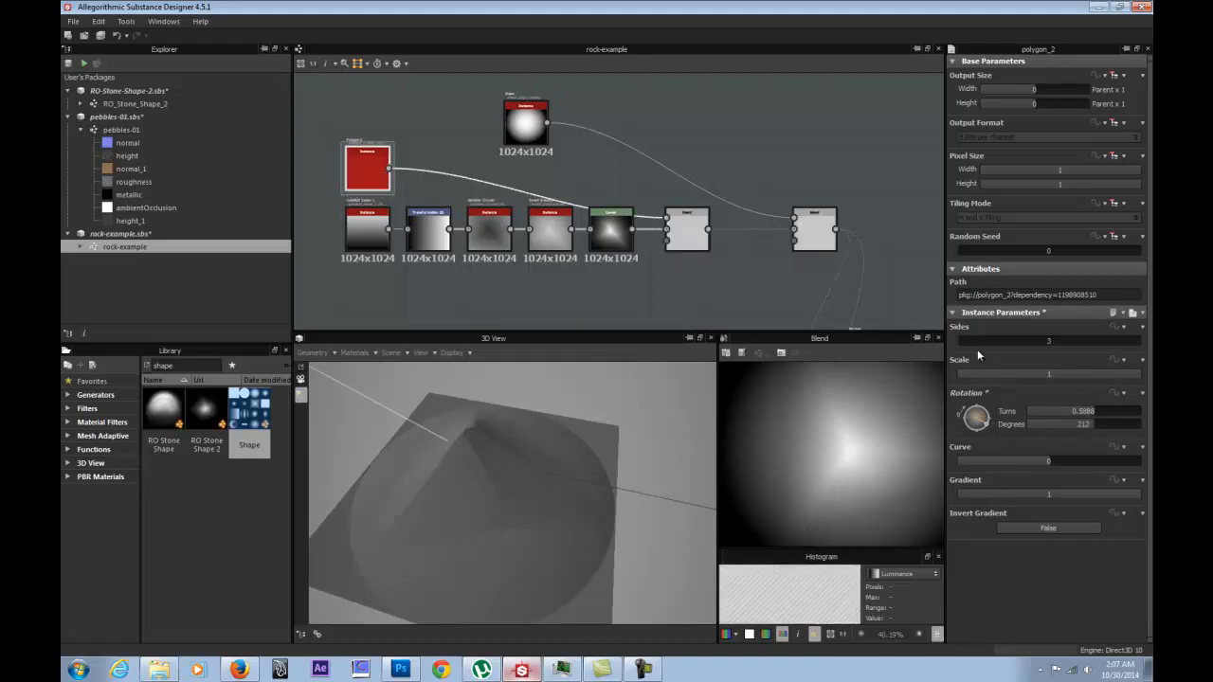
mouse_move(968, 342)
mouse_down()
mouse_move(988, 345)
mouse_move(960, 341)
mouse_up()
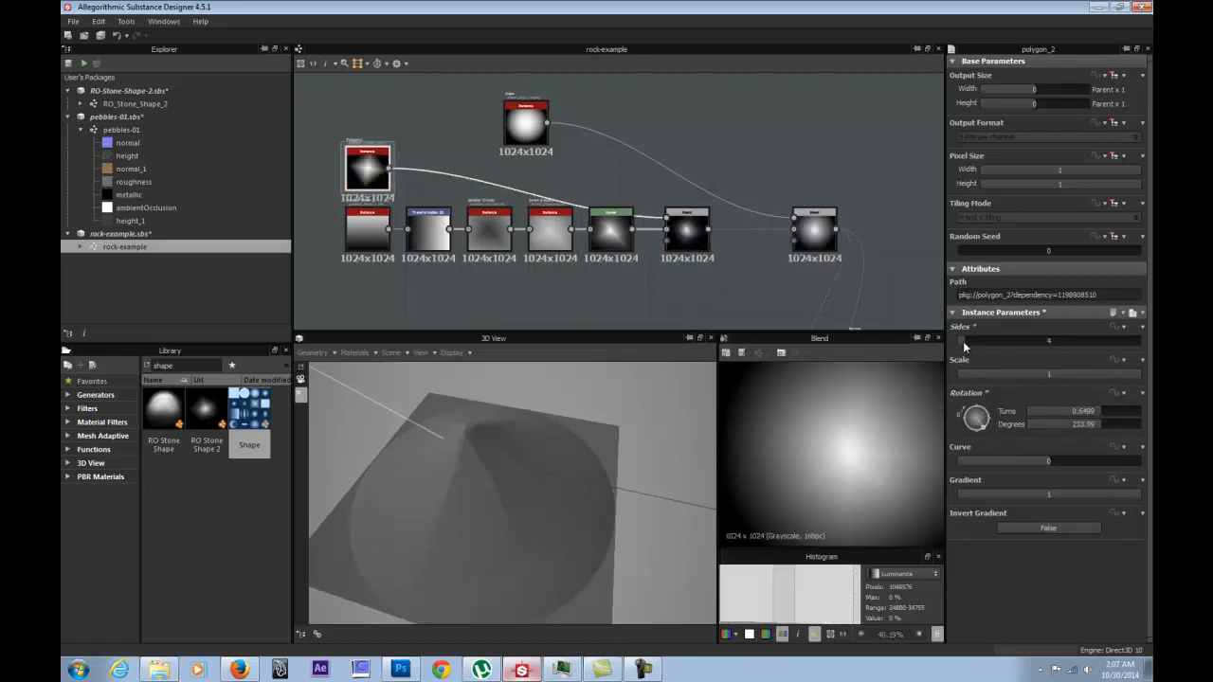
drag(976, 434, 972, 436)
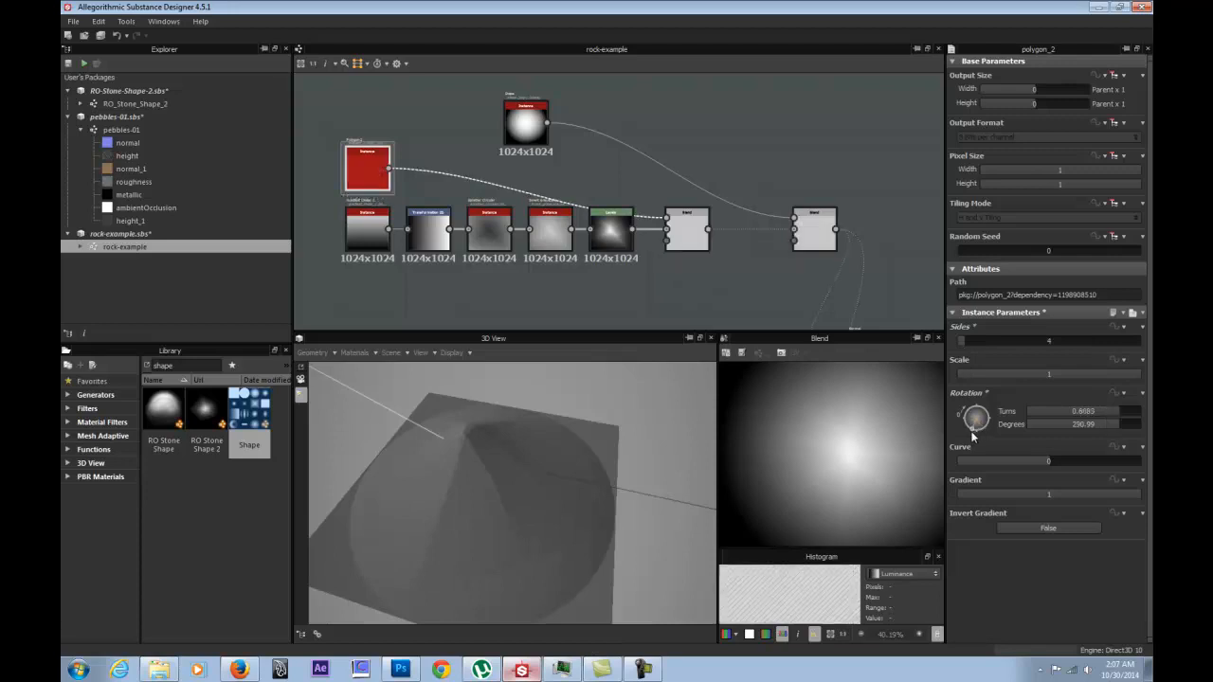
drag(483, 493, 517, 533)
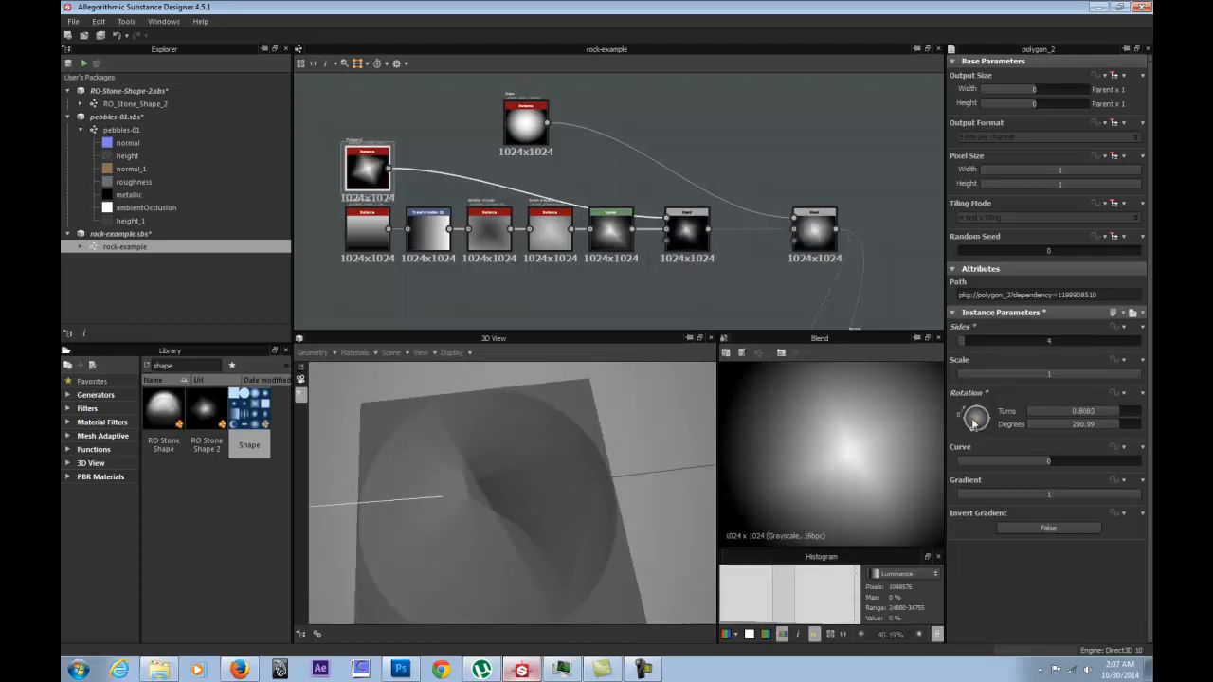
drag(972, 434, 961, 421)
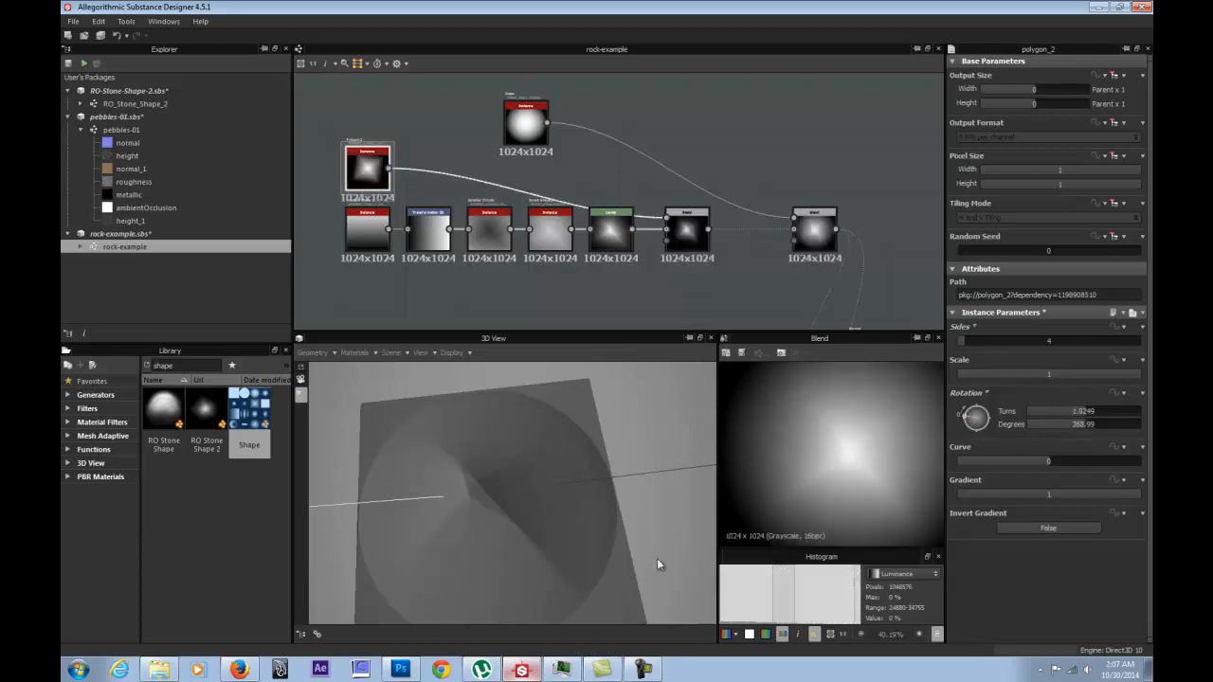
drag(971, 421, 997, 420)
Set the Polygon node's curve to 0.07 and its gradient to 0.62.
drag(1042, 461, 1115, 461)
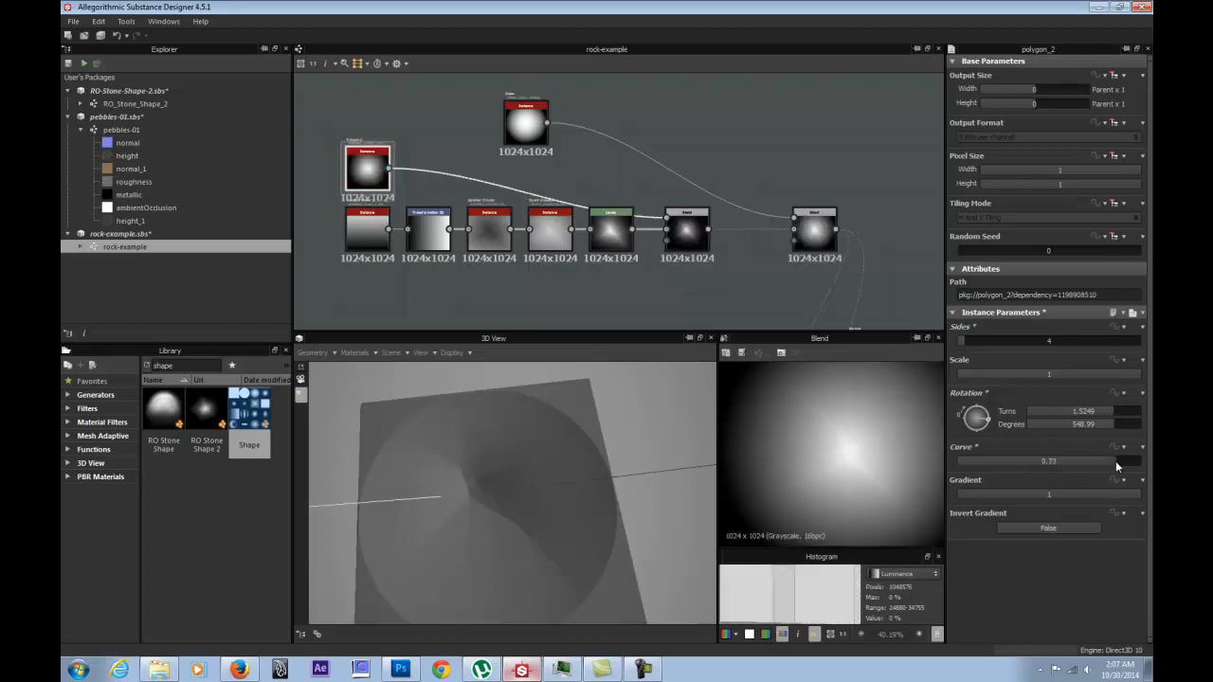
click(1079, 461)
drag(1079, 460, 1056, 461)
click(1081, 494)
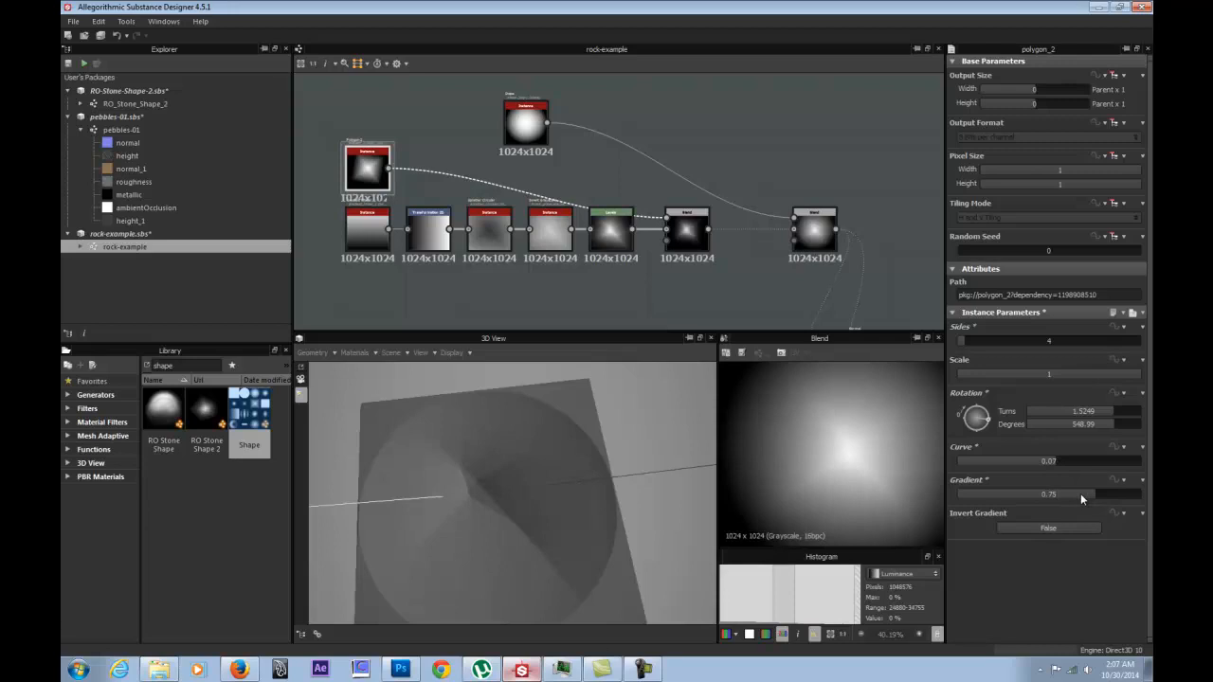
mouse_move(1080, 492)
mouse_down()
mouse_move(1091, 495)
mouse_move(1071, 493)
mouse_up()
Set the Polygon node to 5 sides with a gradient of 0.36 and inspect the facets in 3D from several angles.
mouse_move(965, 345)
mouse_down()
mouse_move(981, 344)
mouse_move(971, 349)
mouse_up()
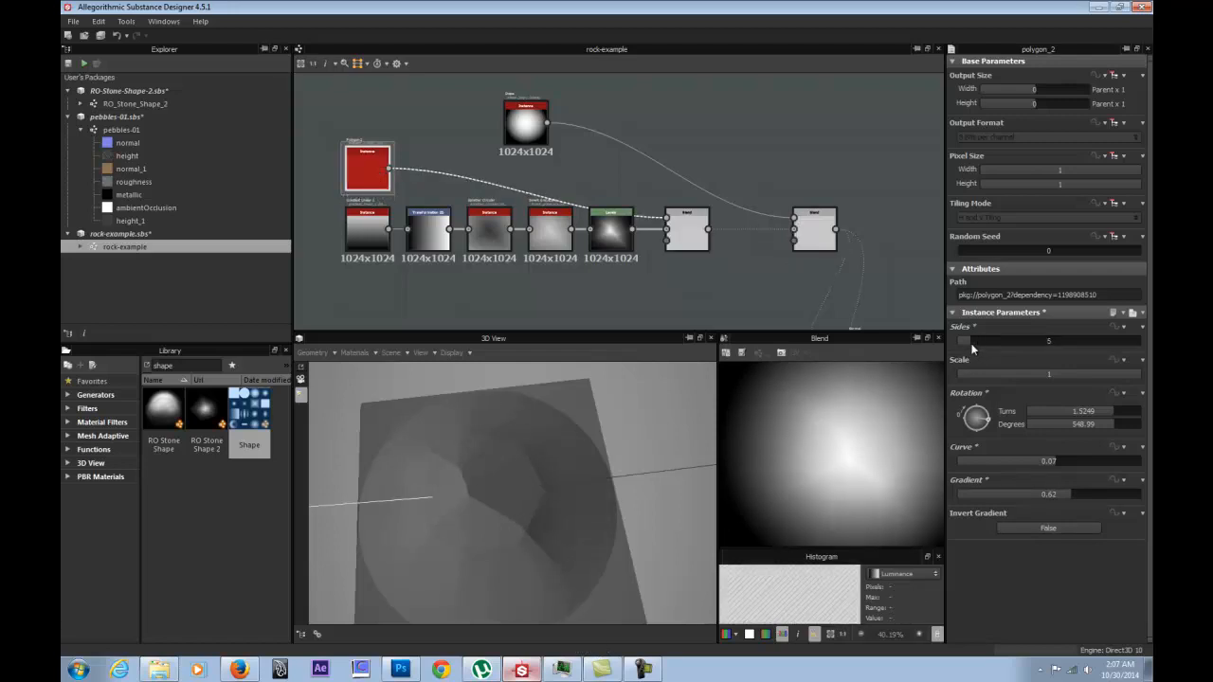
drag(484, 457, 587, 406)
drag(702, 479, 923, 411)
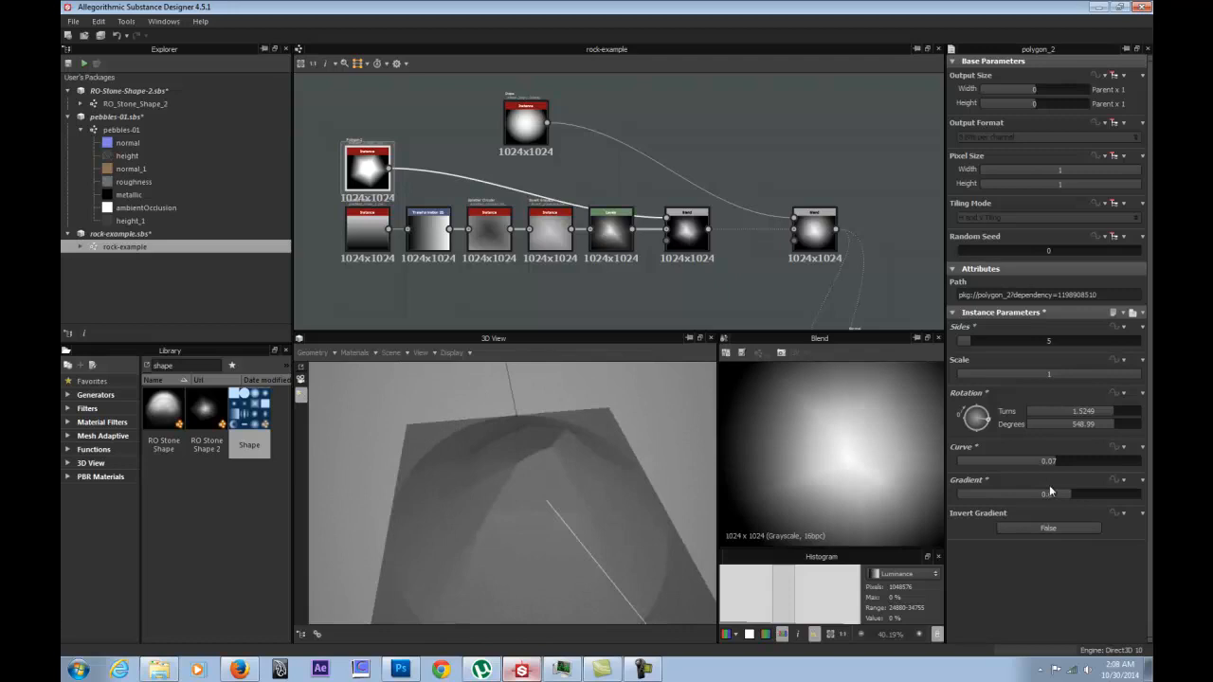
drag(1036, 495, 1024, 496)
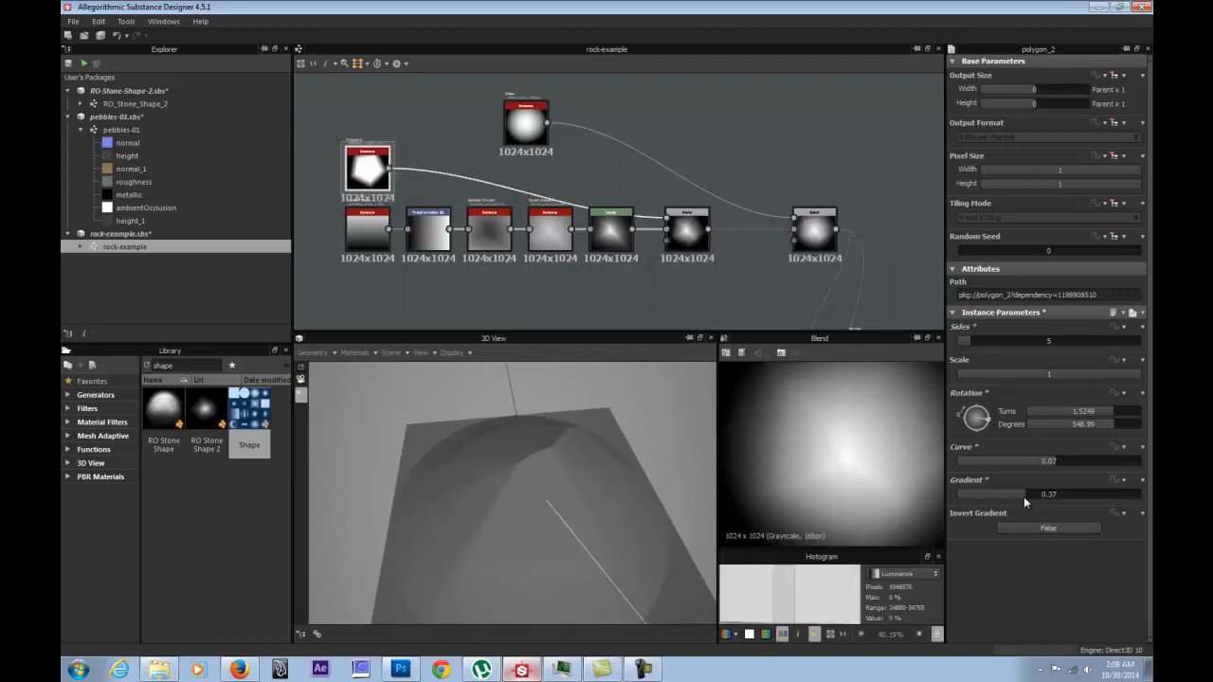
drag(644, 464, 401, 453)
Apply Auto Level to the Levels node feeding the multiply Blend and check the shape in 3D.
middle_drag(720, 138, 613, 129)
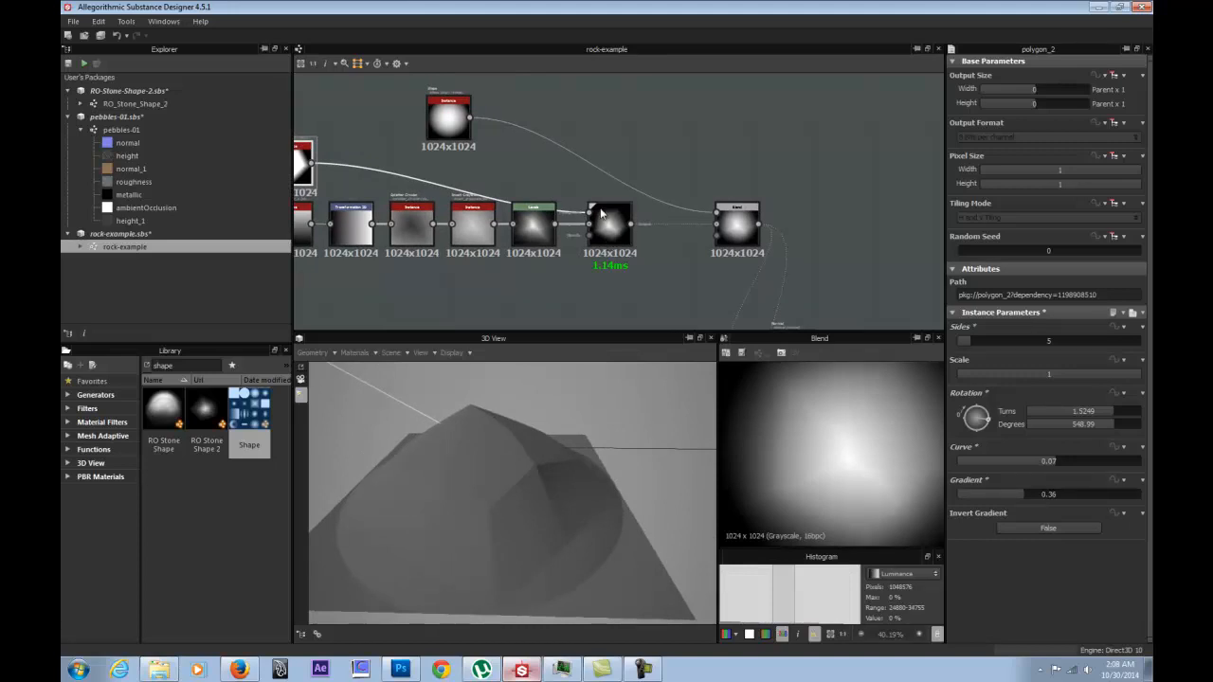
click(534, 225)
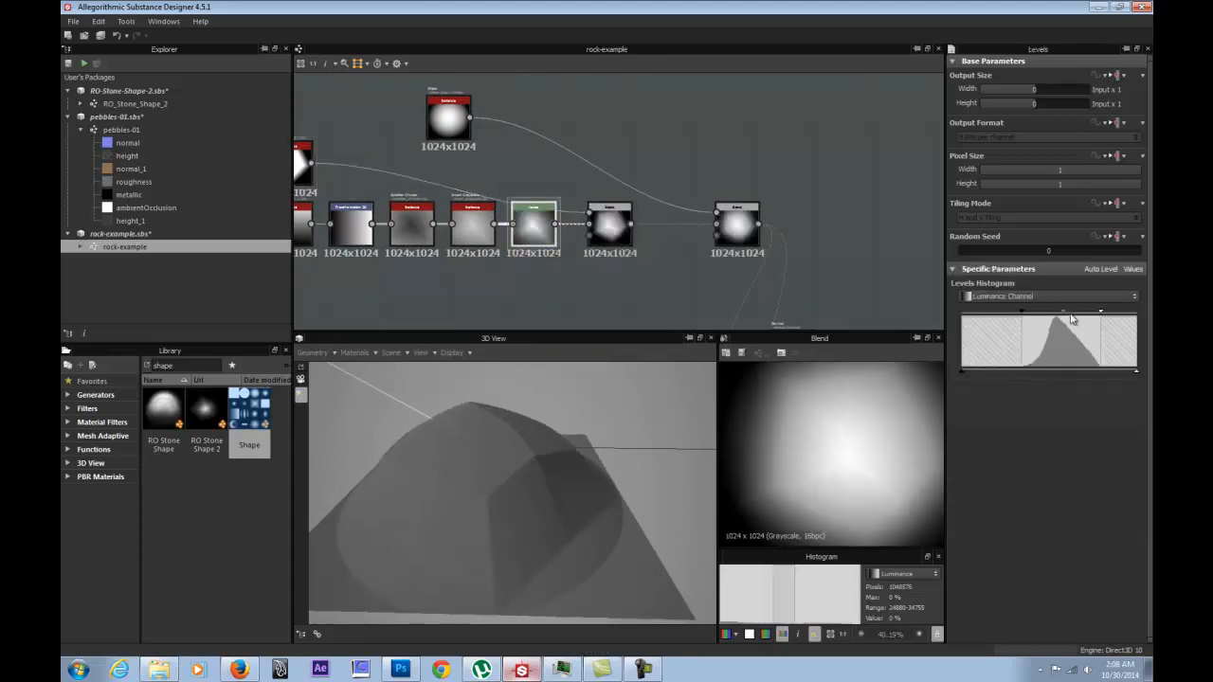
click(1095, 270)
drag(519, 432, 440, 550)
Move the final Blend beside the multiply Blend, and insert a Levels node after it with a raised black input point.
drag(737, 235, 670, 235)
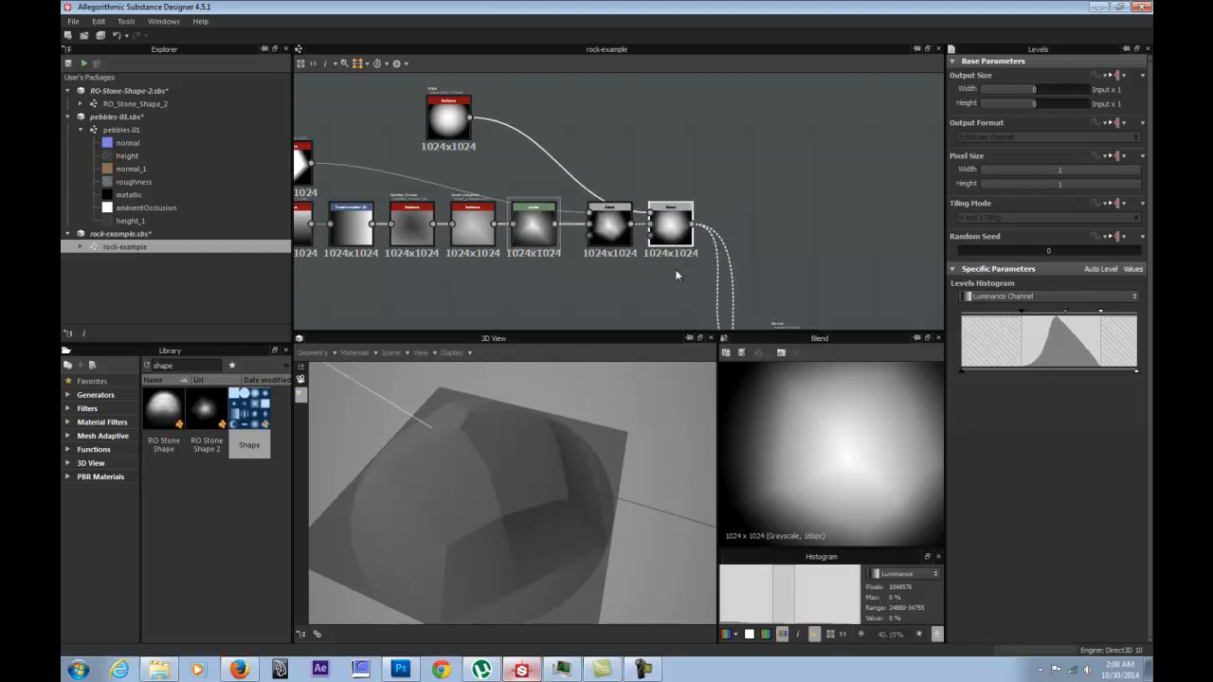
middle_drag(619, 304, 656, 251)
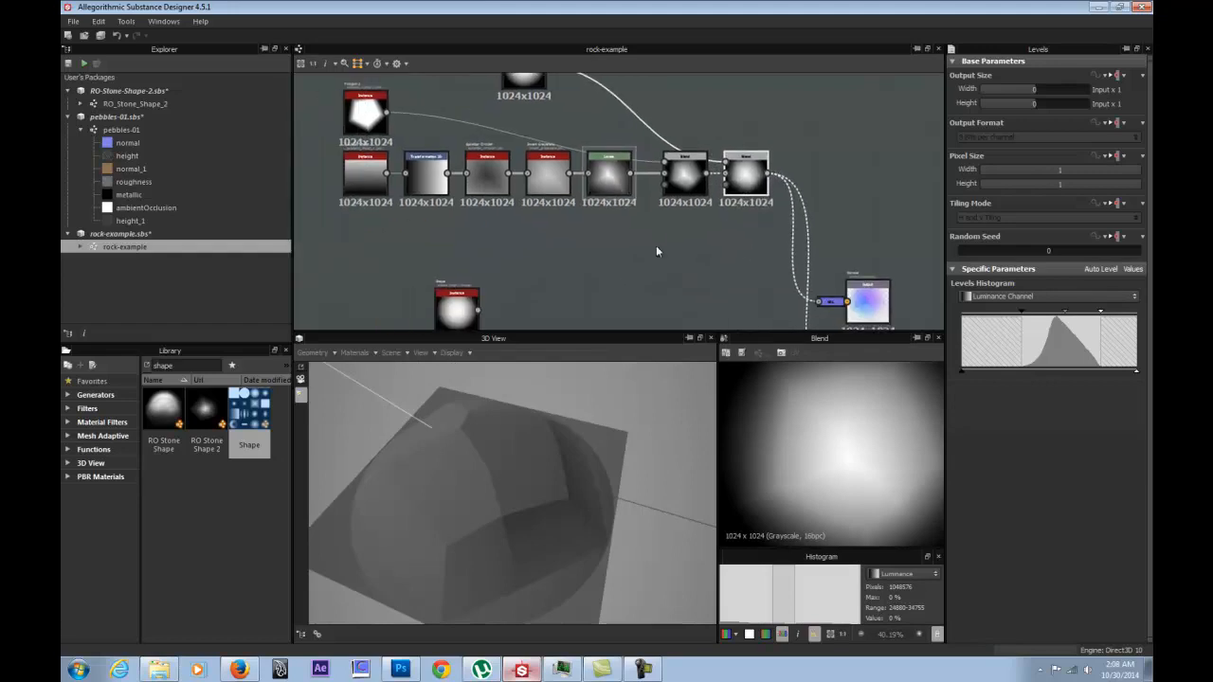
right_click(721, 252)
mouse_move(815, 252)
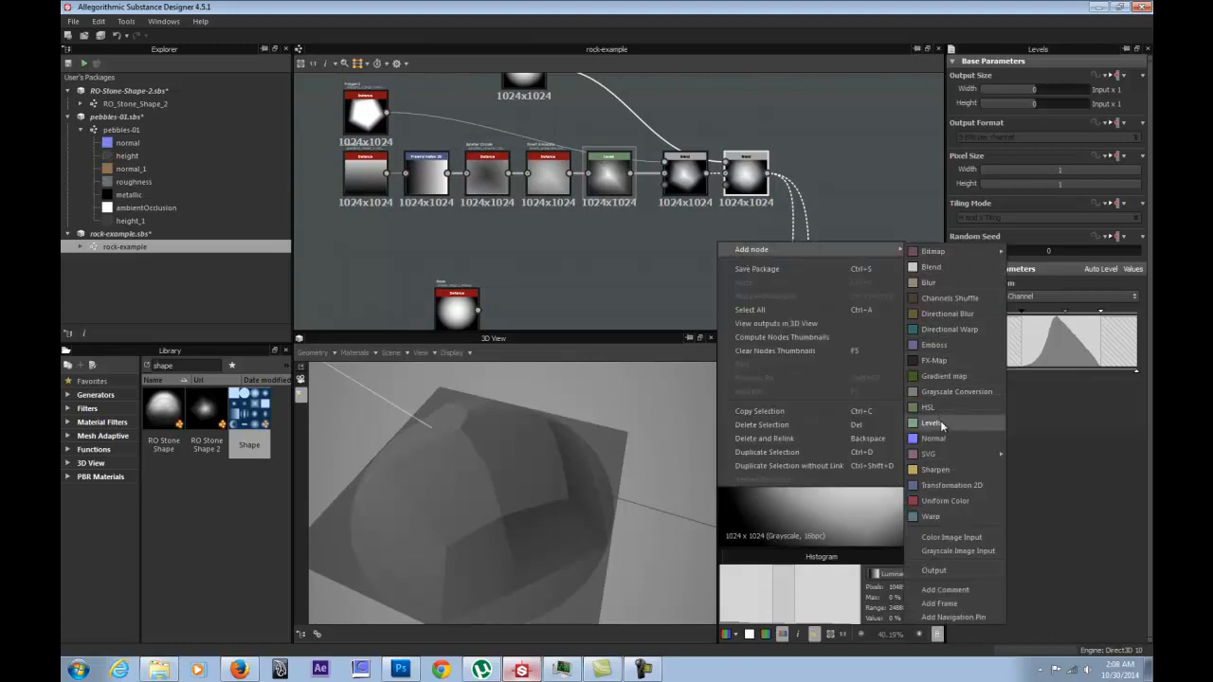
click(941, 425)
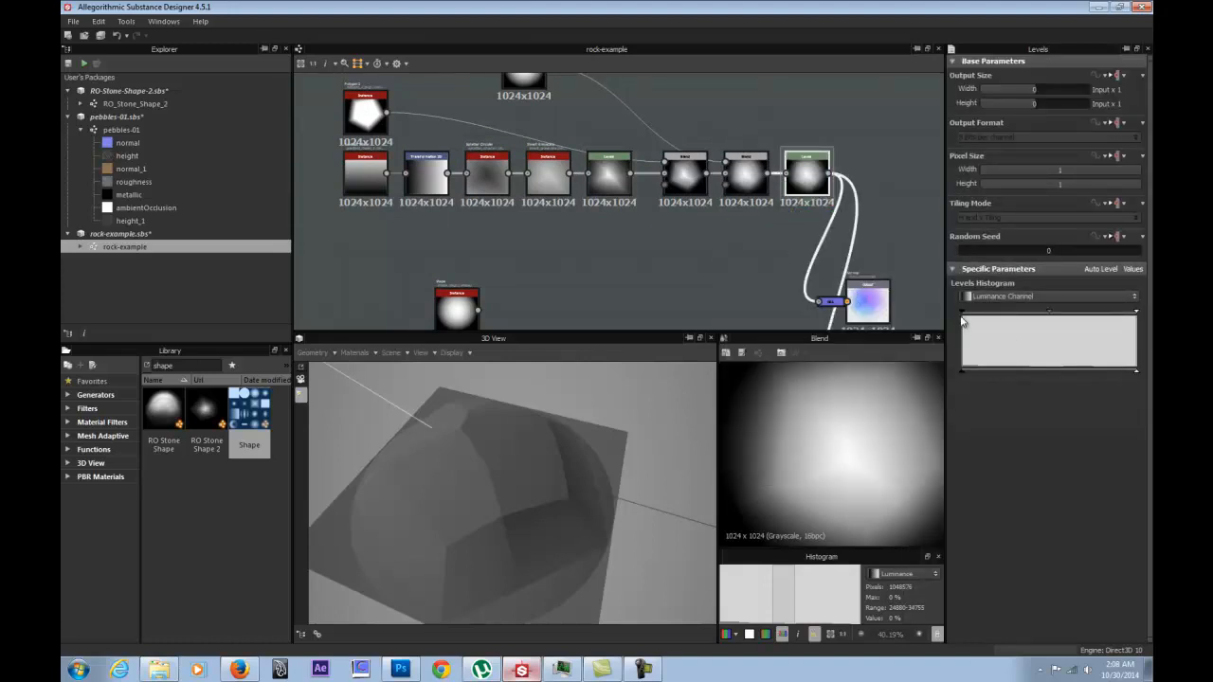
mouse_move(962, 316)
mouse_down()
mouse_move(1137, 315)
mouse_move(1064, 316)
mouse_move(1113, 317)
mouse_up()
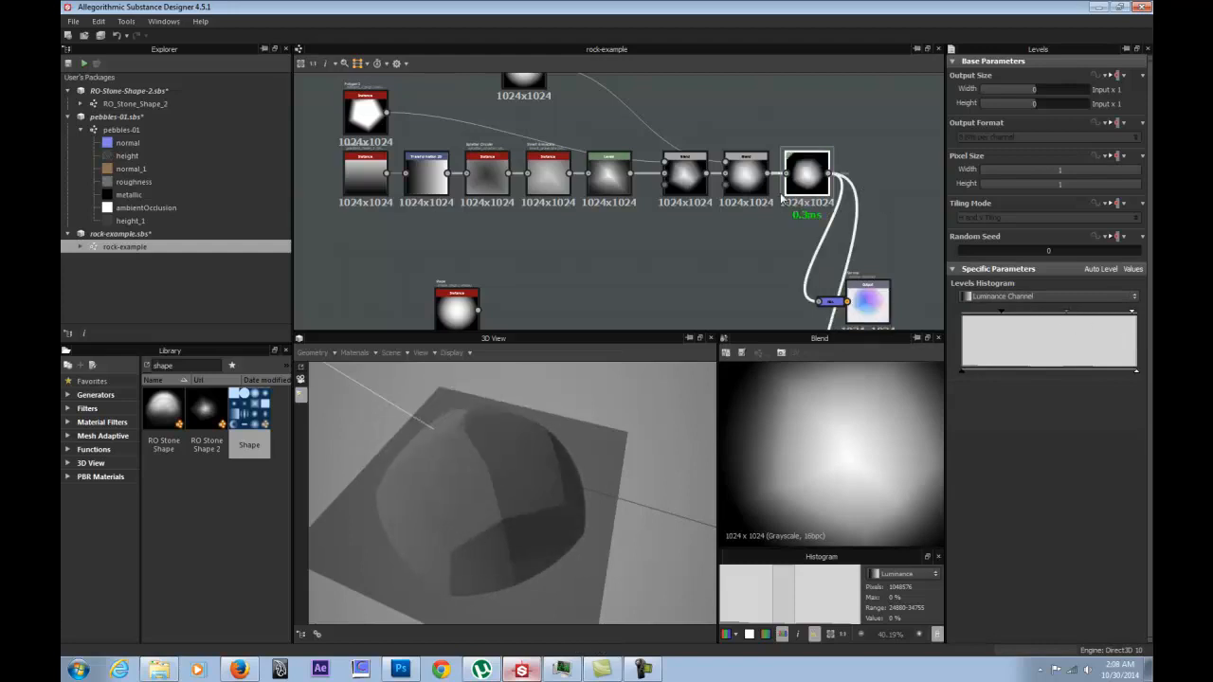
Move the new Levels node above the chain and insert a Blend node that combines it with the last Blend's output.
middle_drag(794, 178, 704, 227)
drag(704, 228, 696, 130)
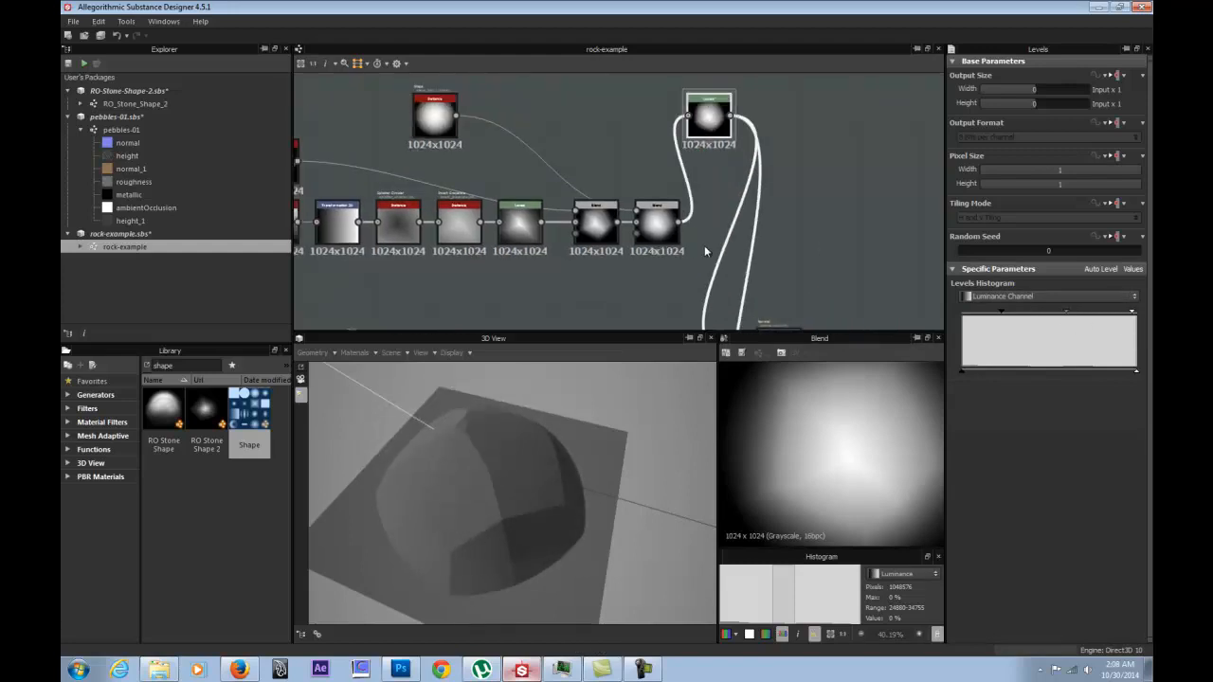
right_click(708, 240)
mouse_move(753, 254)
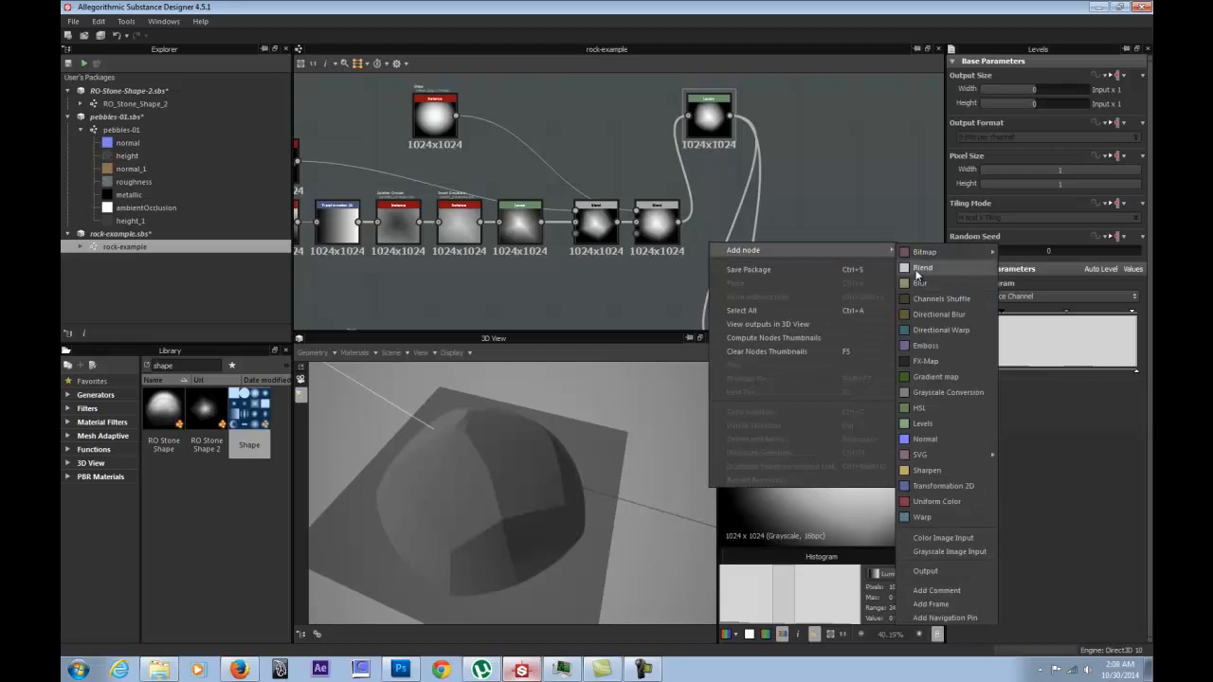
click(917, 276)
mouse_move(754, 246)
mouse_down()
mouse_move(769, 251)
mouse_move(744, 238)
mouse_up()
drag(758, 247, 729, 218)
Arrange the Levels, new Blend and output nodes clearly, and set the new Blend's blending mode to Multiply.
middle_drag(769, 229, 744, 115)
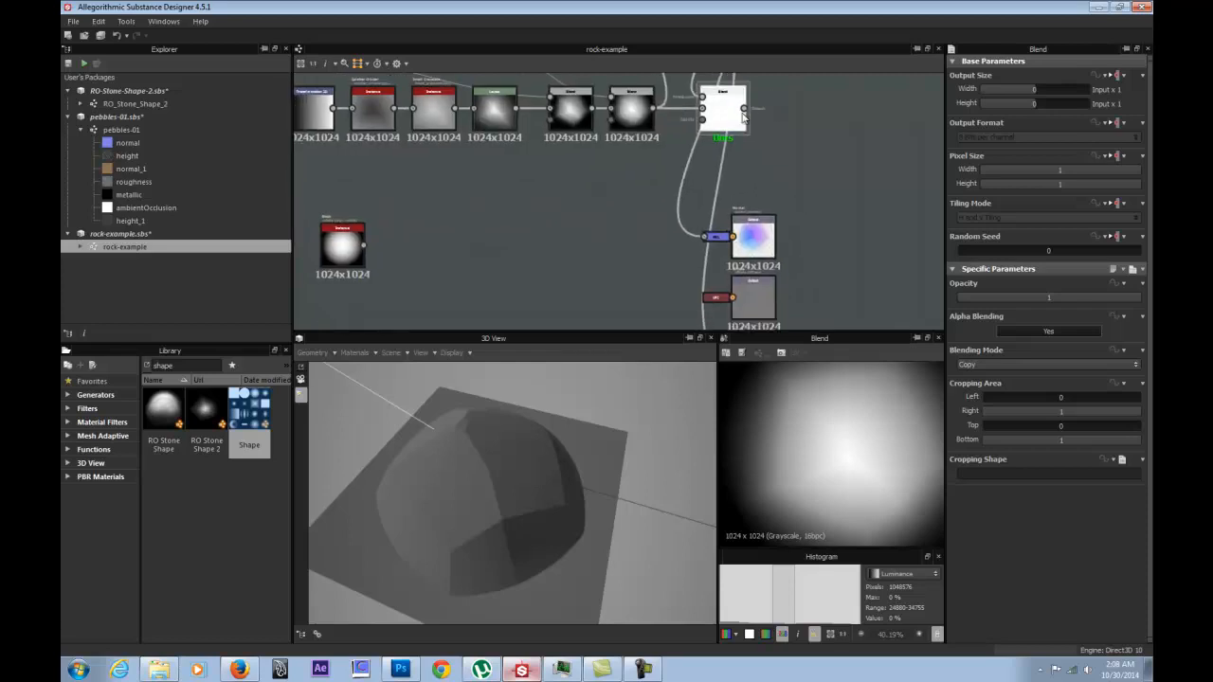
scroll(706, 239, down, 2)
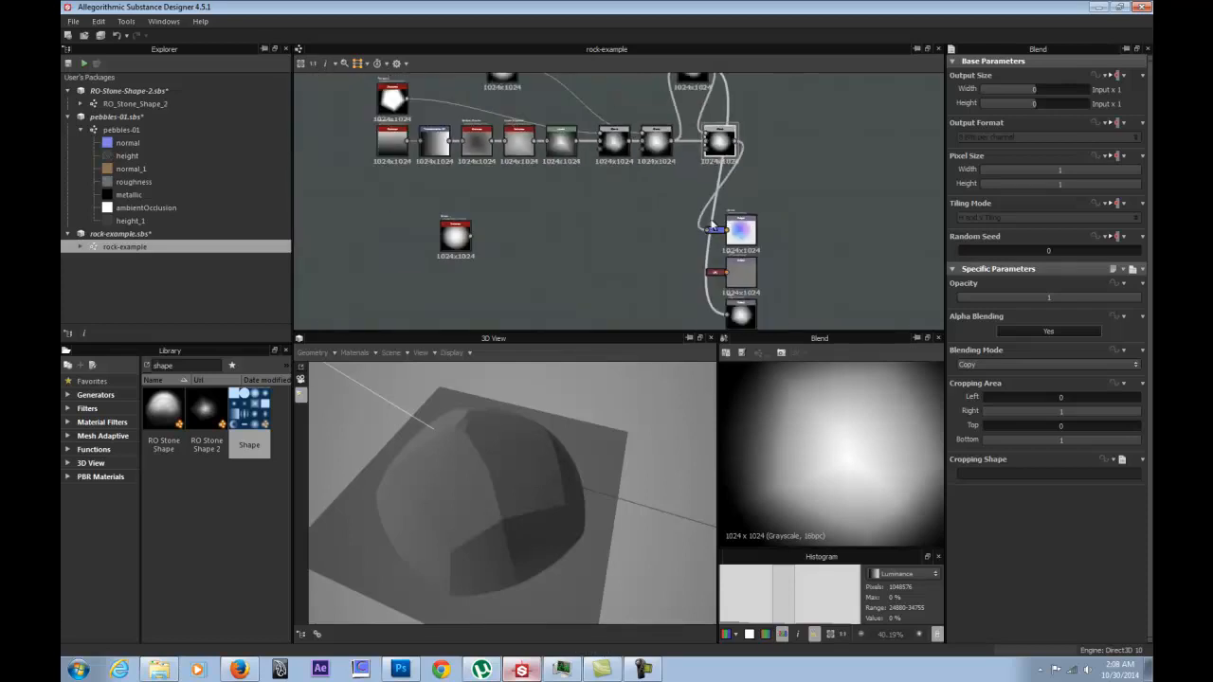
middle_drag(735, 171, 755, 118)
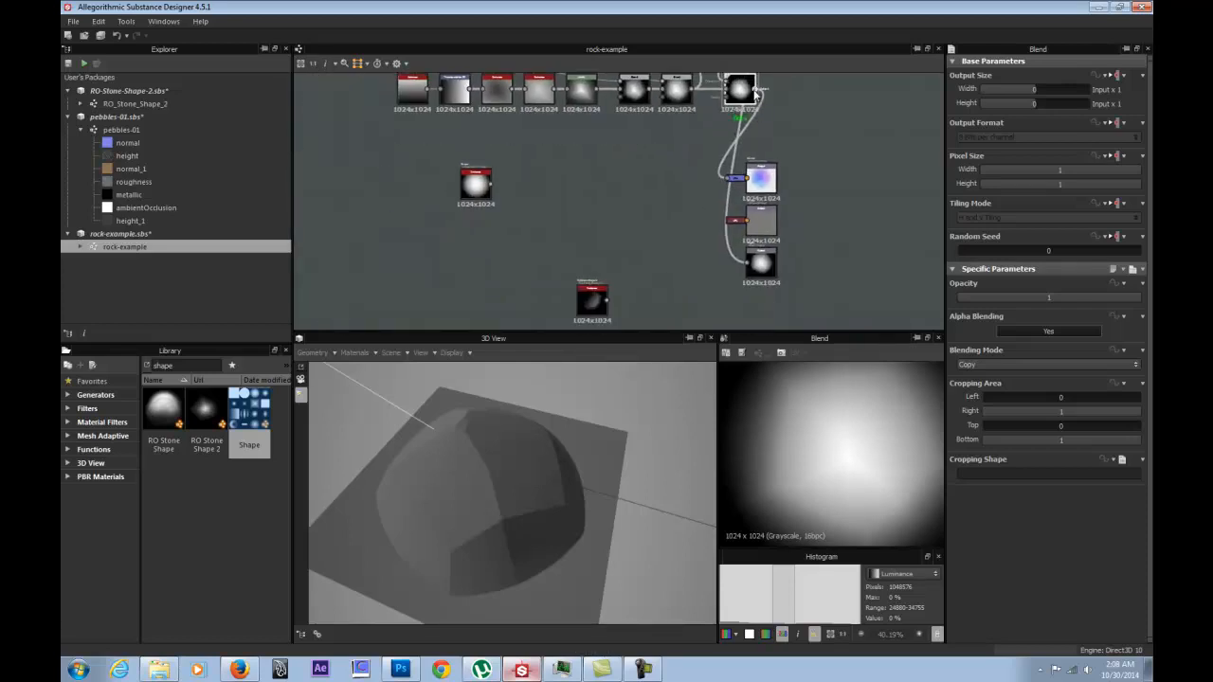
drag(749, 219, 756, 266)
middle_drag(746, 121, 736, 245)
scroll(730, 228, up, 3)
middle_drag(695, 118, 709, 178)
drag(694, 135, 677, 139)
drag(741, 275, 763, 276)
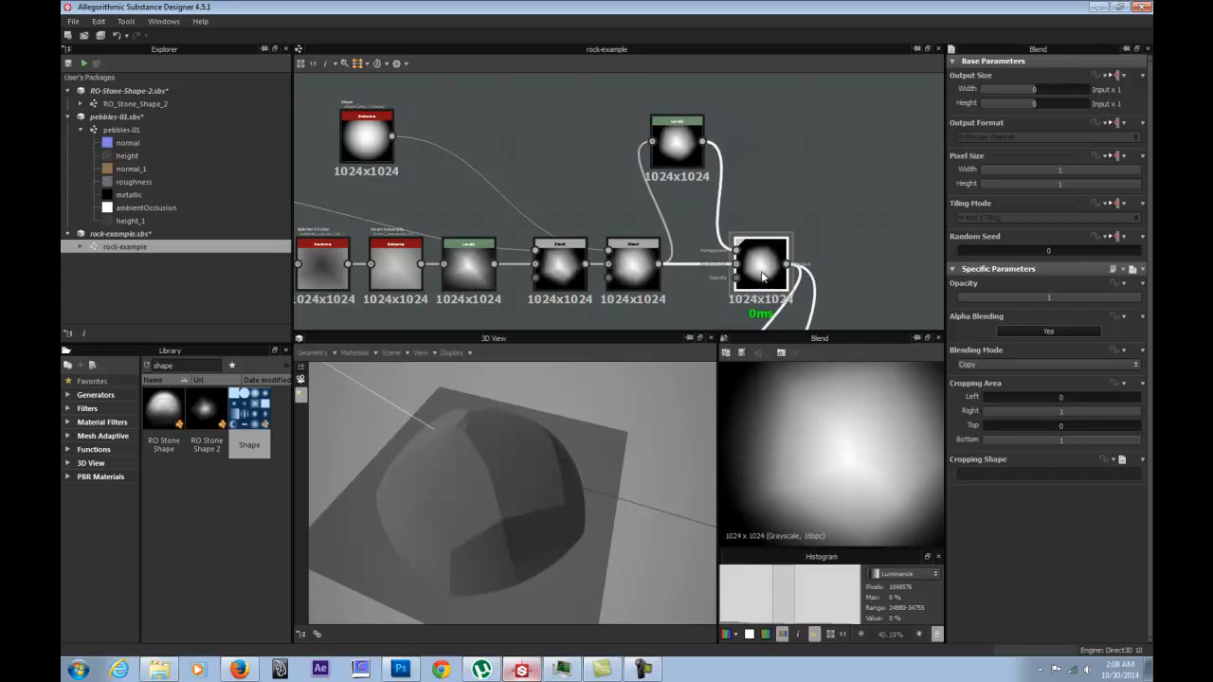
click(991, 364)
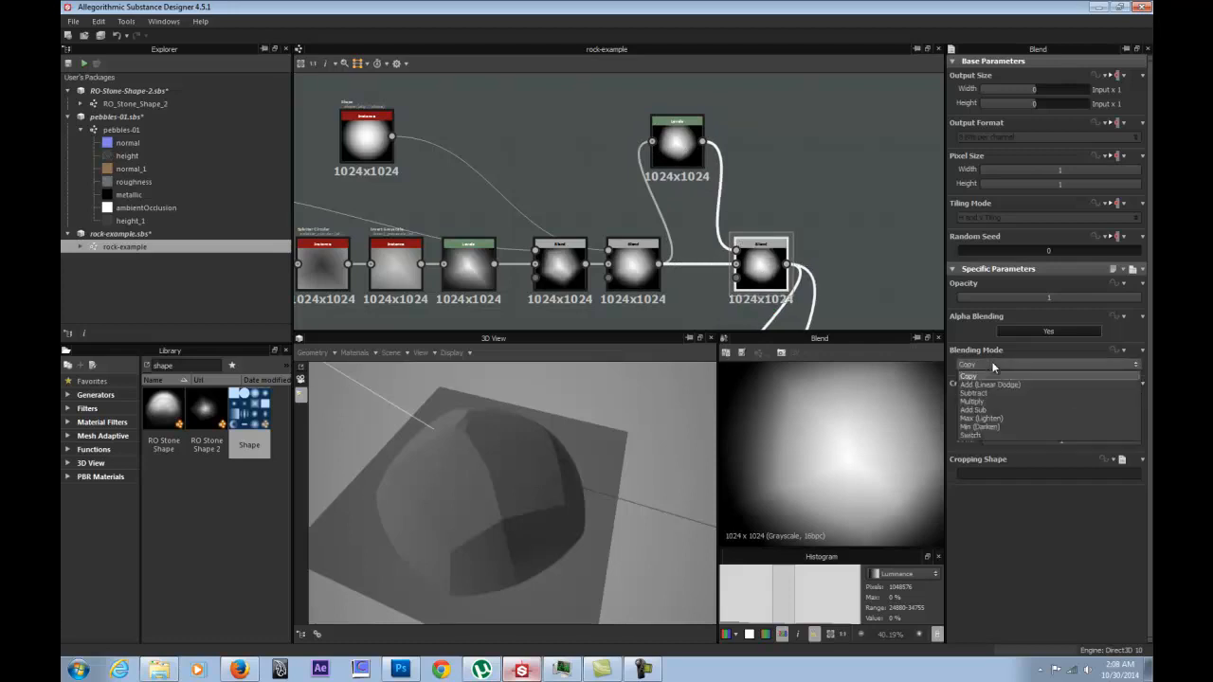
click(990, 400)
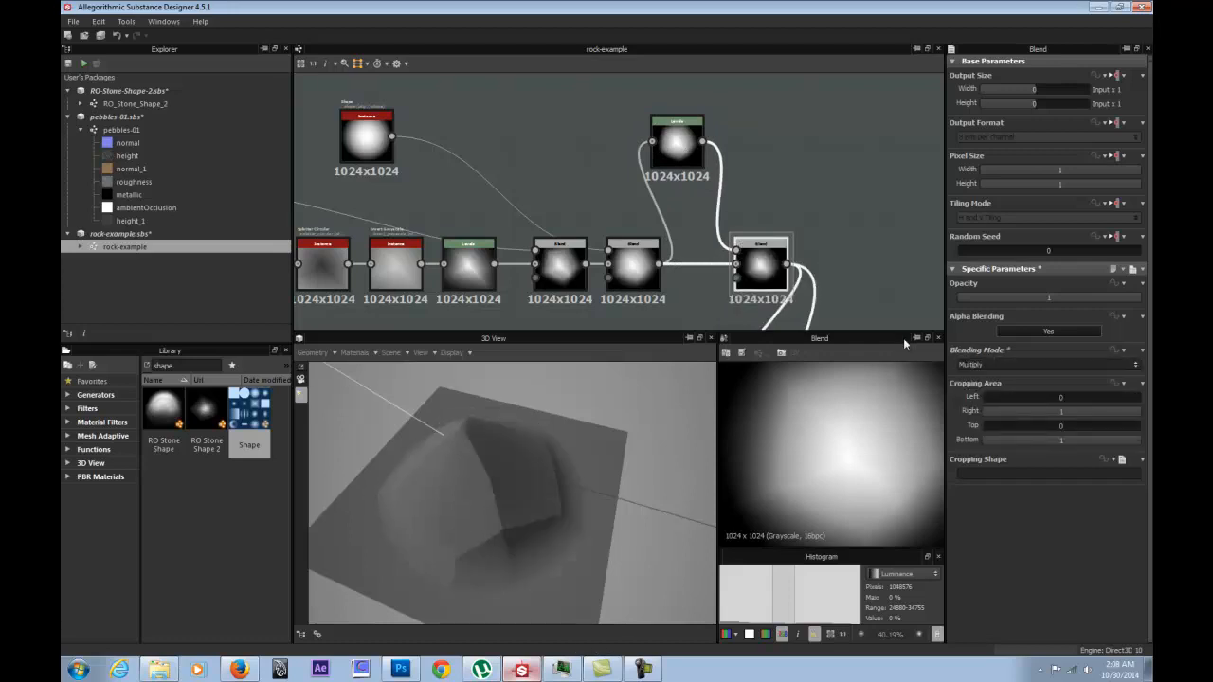
click(684, 150)
key(d)
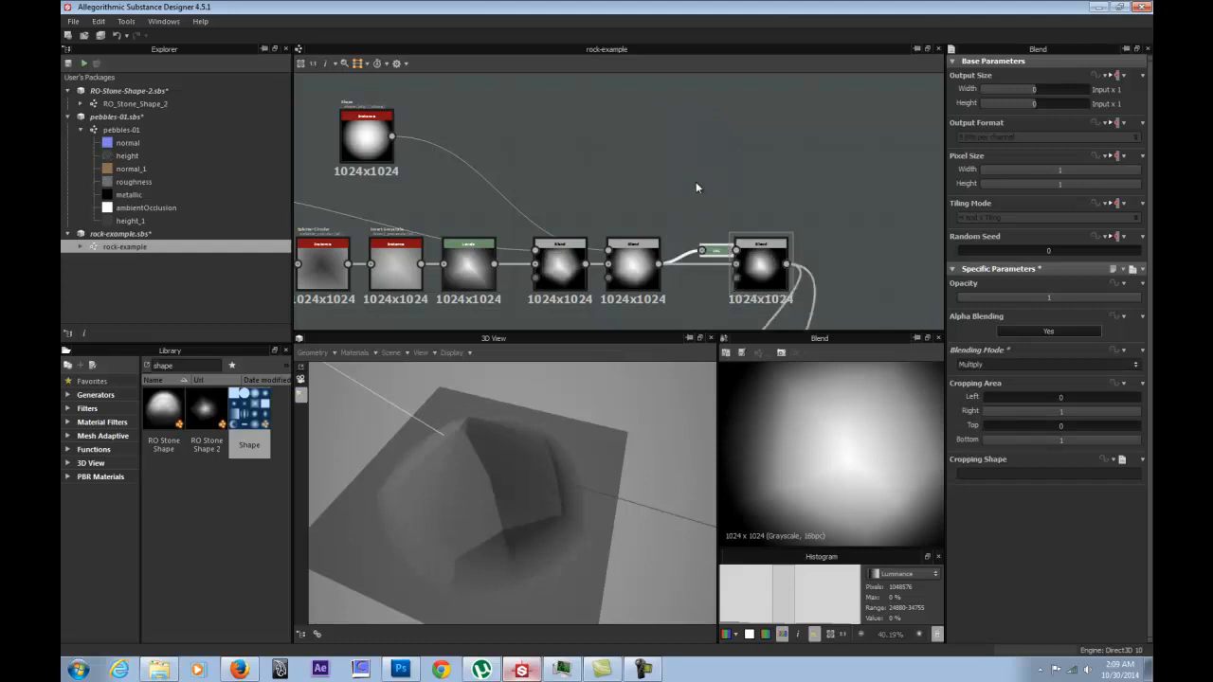
double_click(759, 278)
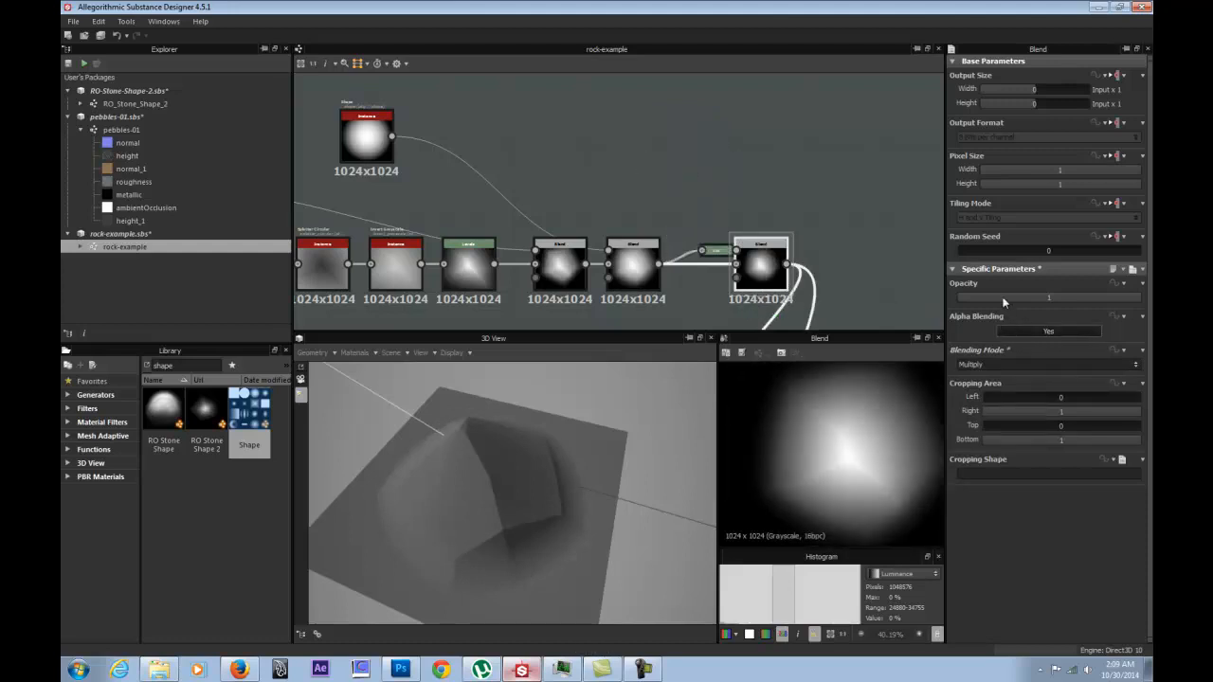
middle_drag(742, 206, 714, 154)
drag(692, 200, 659, 101)
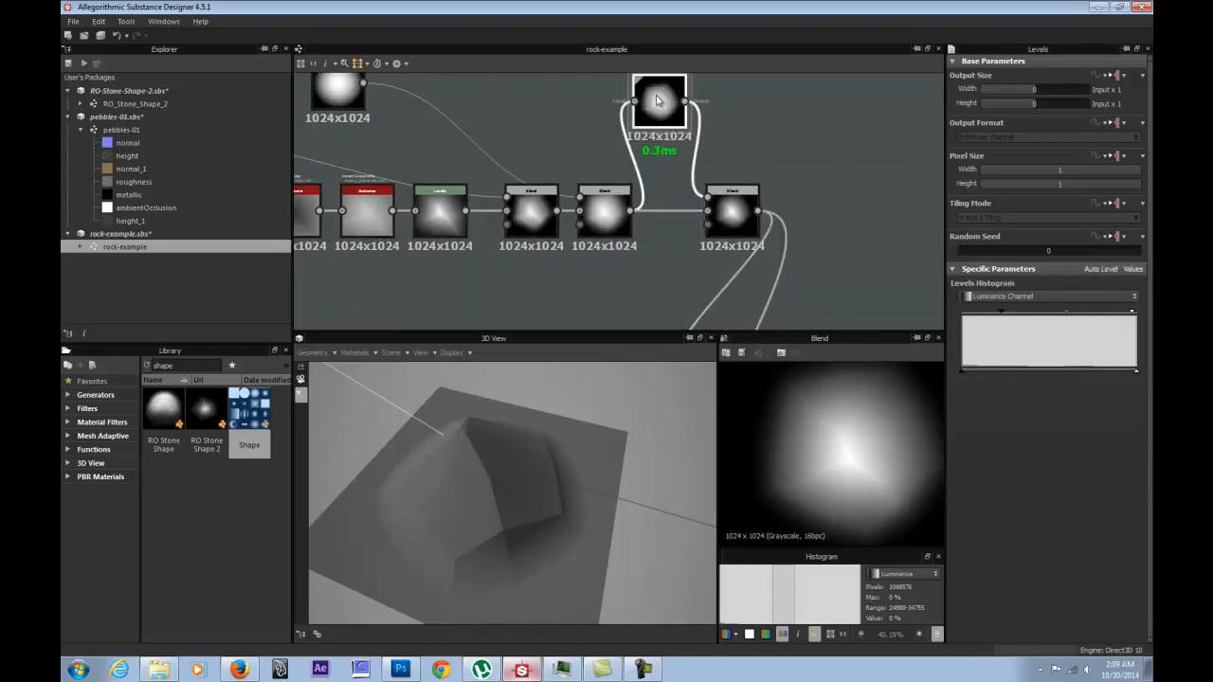
Preview the Levels node and narrow its input range near the dark end to form a nearly white mask with a soft edge.
double_click(659, 101)
drag(1130, 314, 1033, 320)
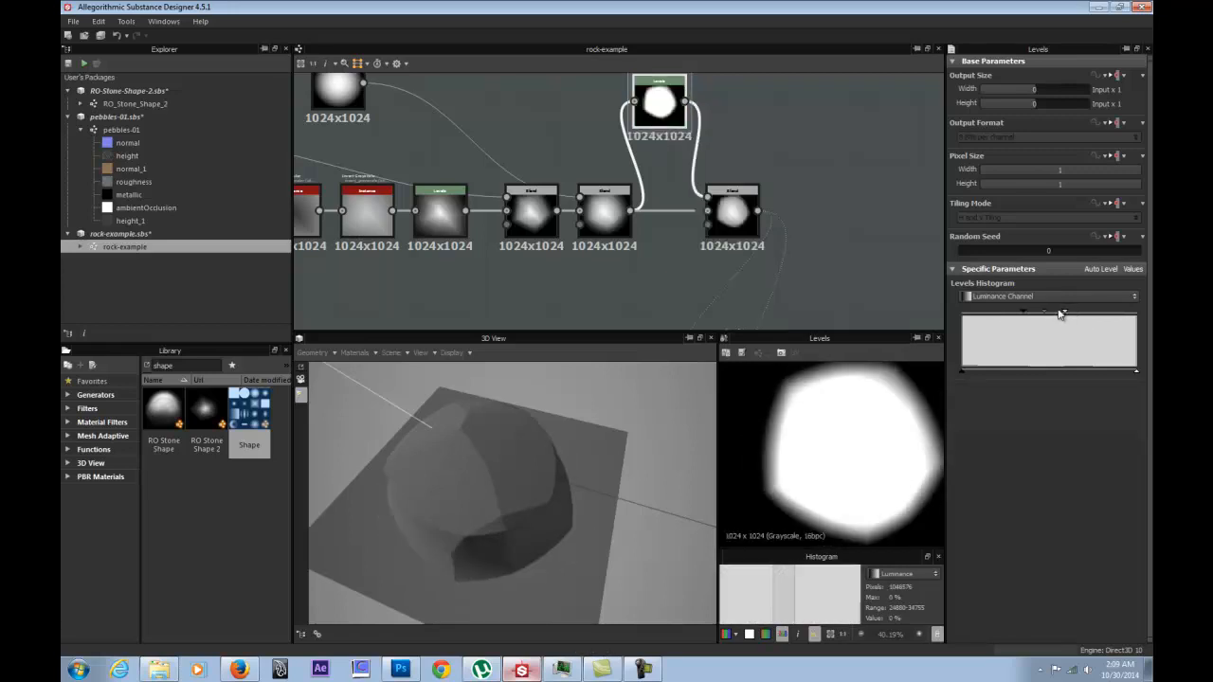
drag(1054, 319, 1028, 320)
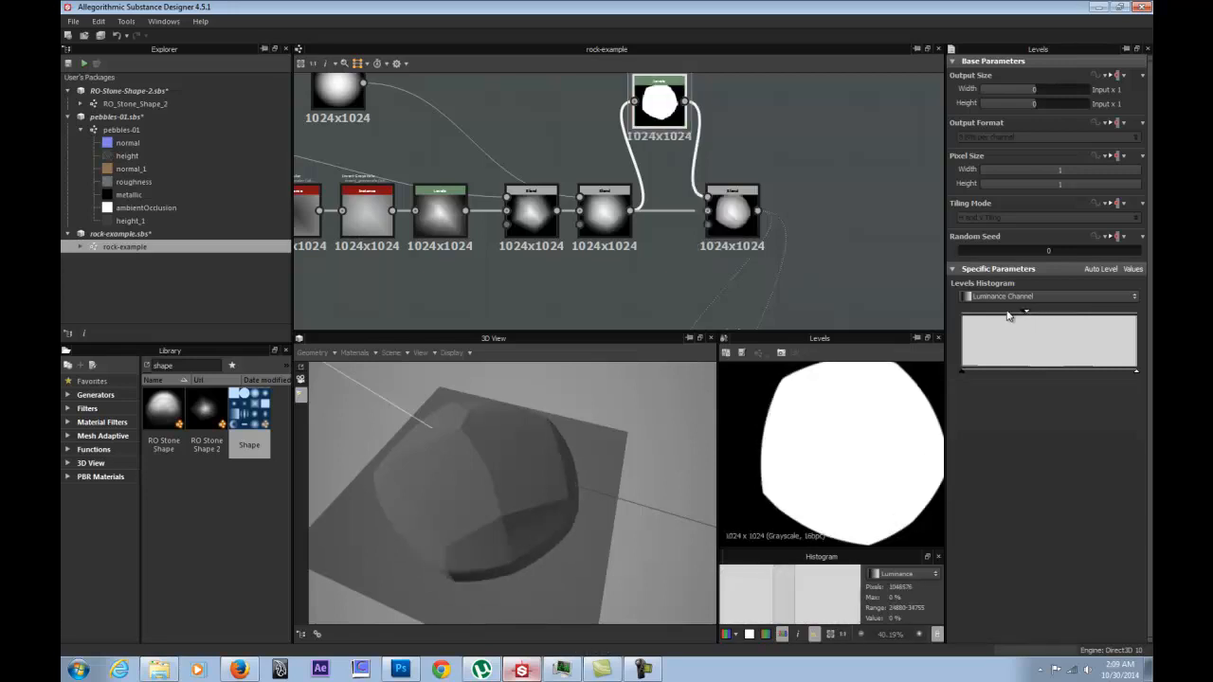
drag(1010, 318, 961, 317)
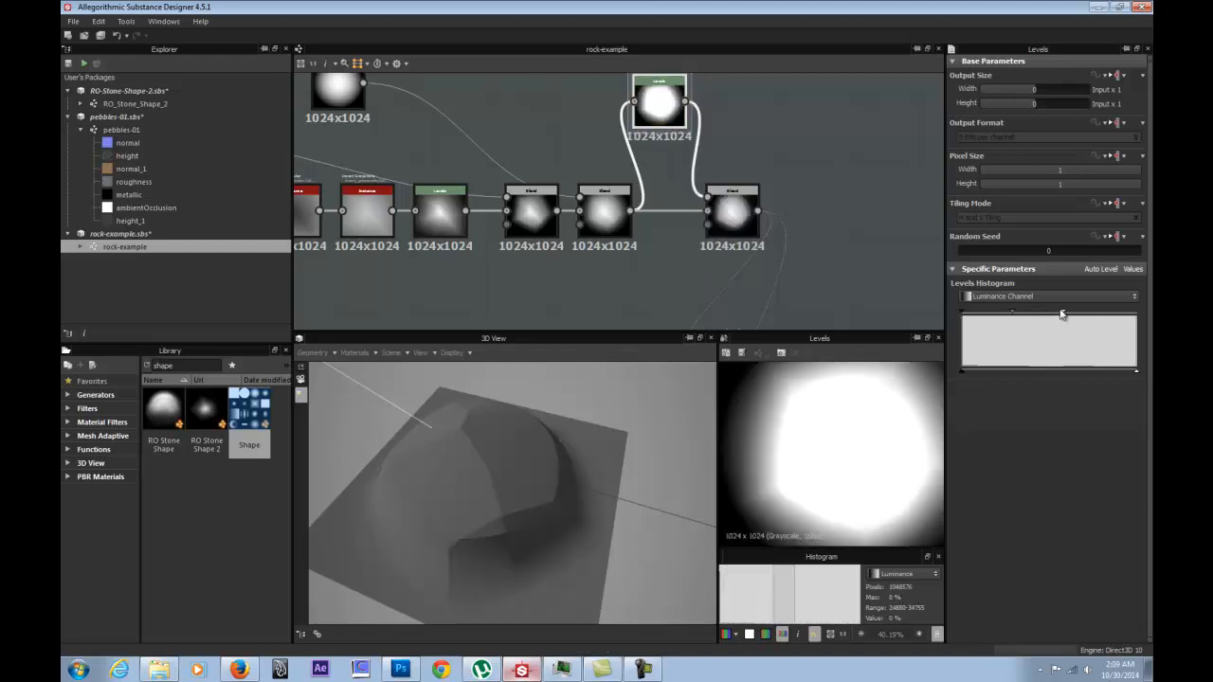
drag(995, 314, 993, 313)
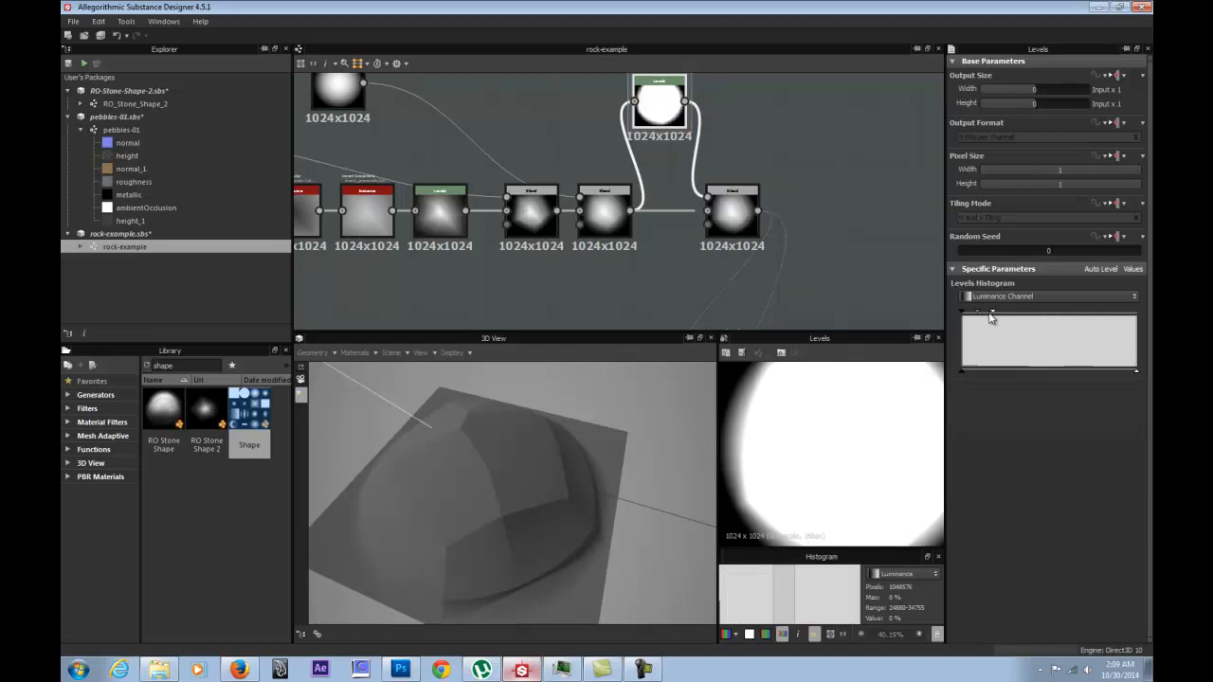
drag(965, 313, 990, 314)
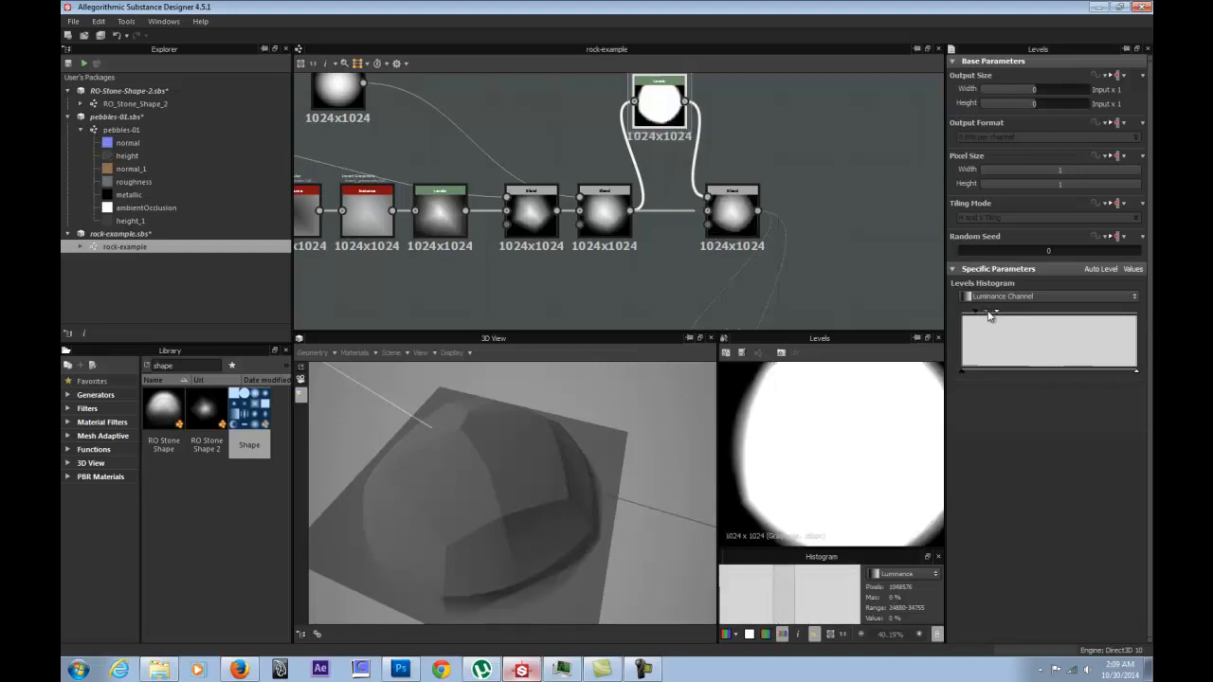
drag(984, 312, 988, 313)
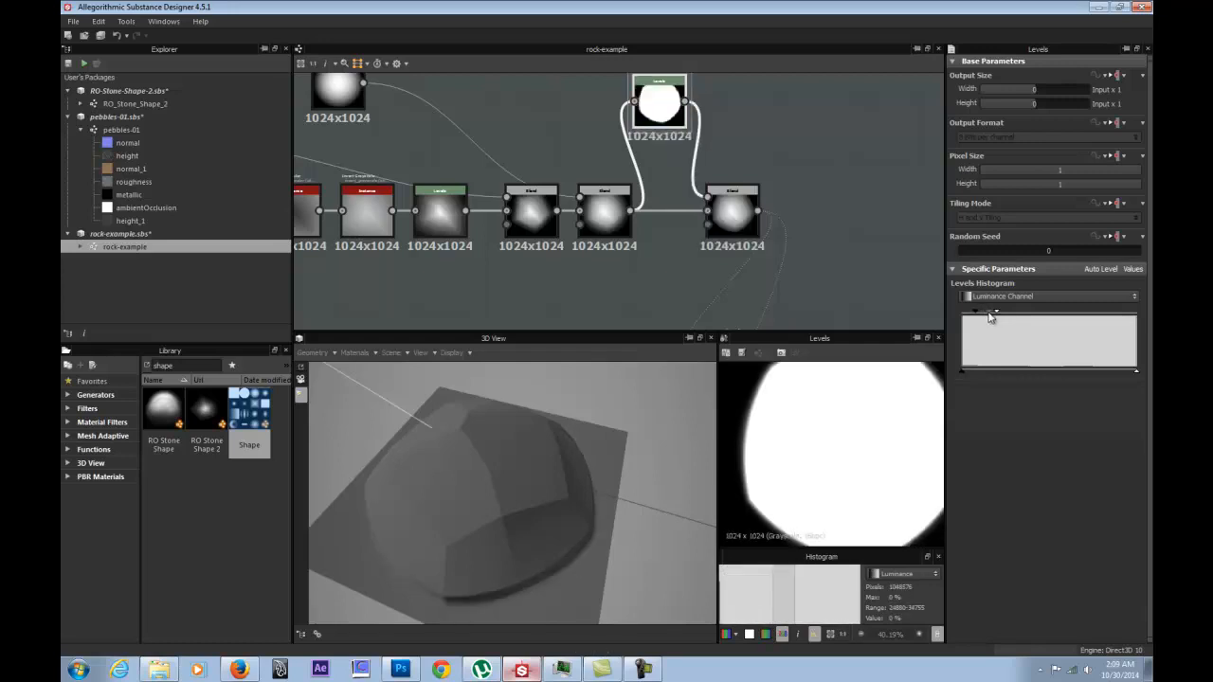
Inspect the displaced rock's base from low angles in 3D and check the new Multiply Blend's output in 2D.
drag(555, 470, 470, 433)
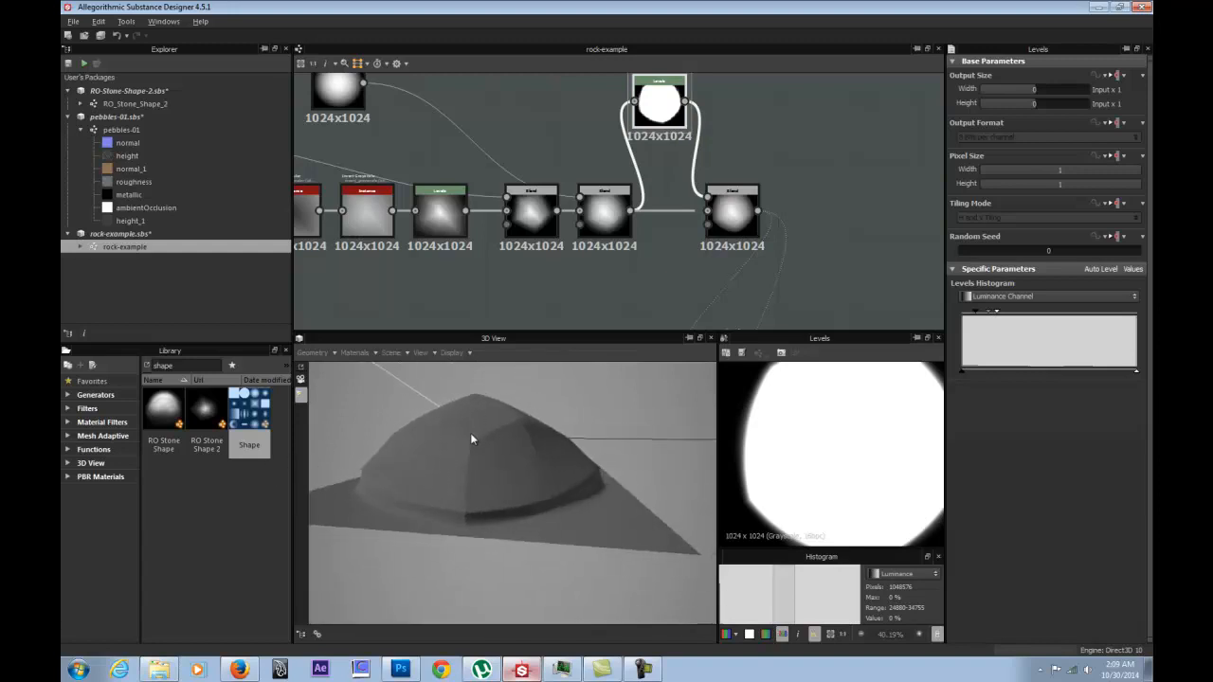
click(733, 217)
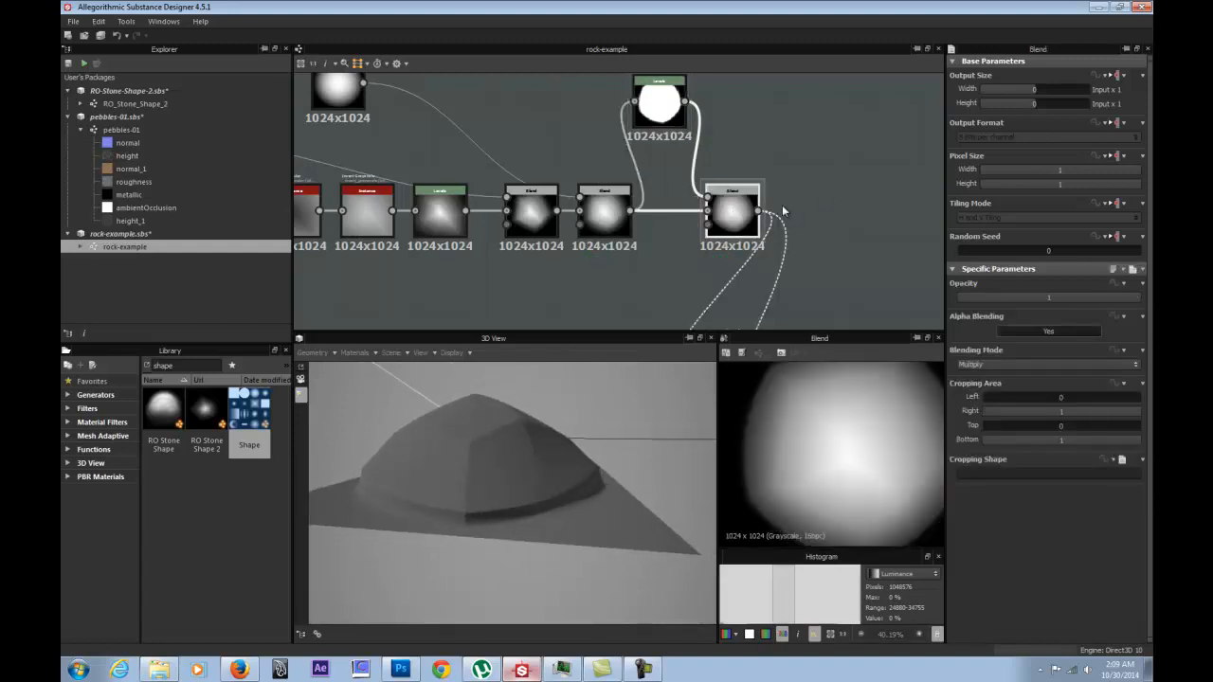
drag(506, 401, 530, 417)
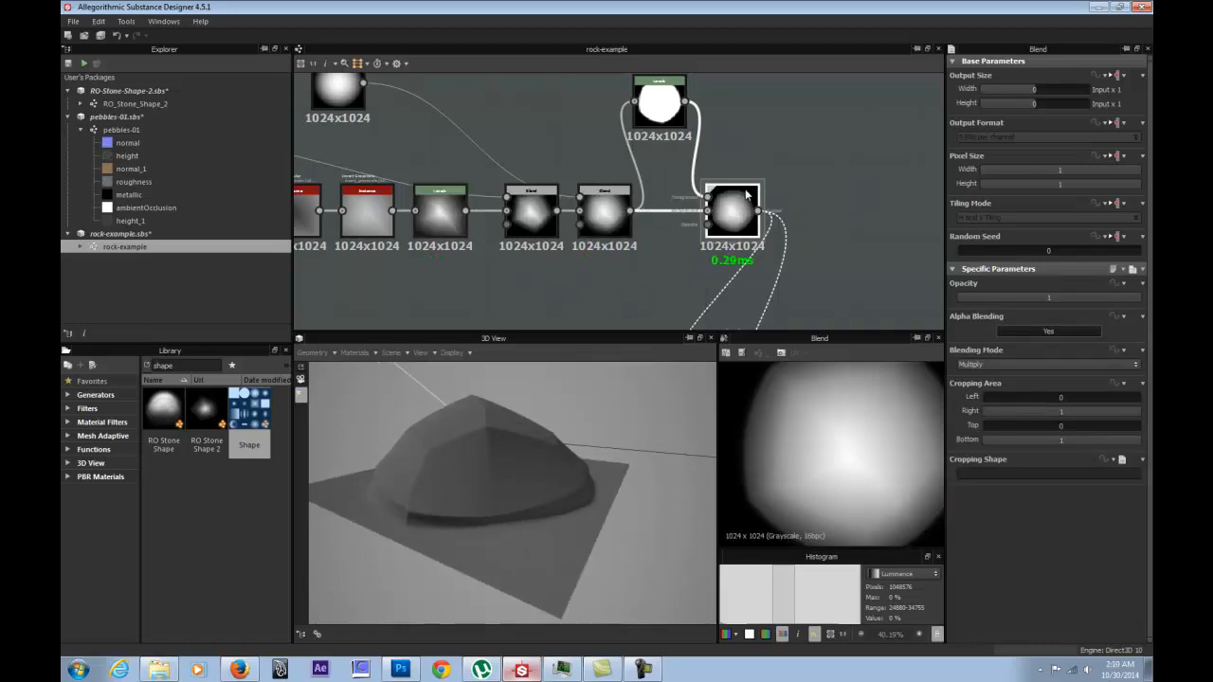
Search the library for "his" and place a Histogram Scan node after the new Multiply Blend.
right_click(832, 196)
click(835, 176)
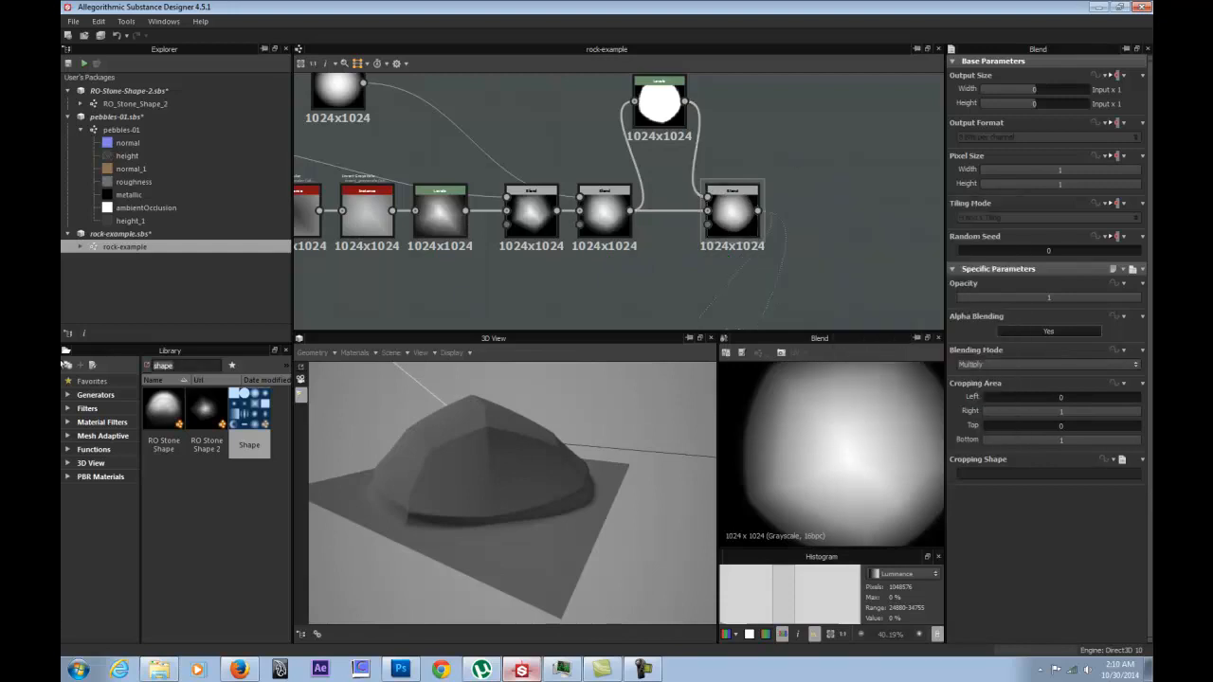
text(his)
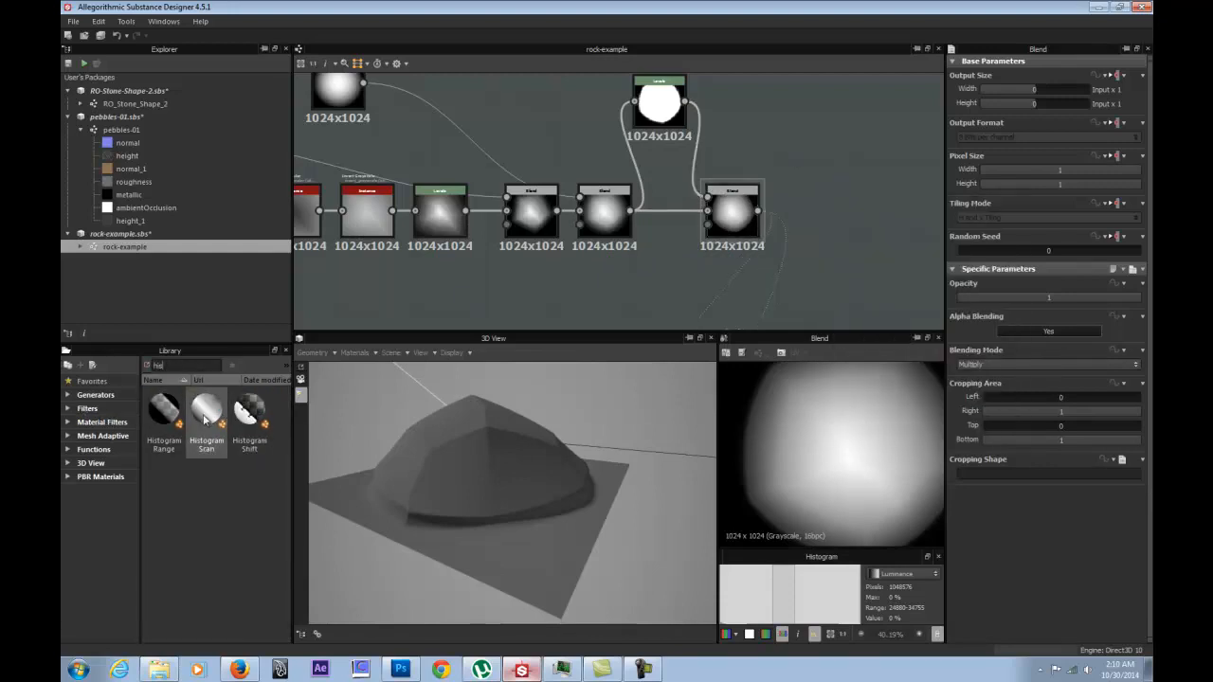
drag(205, 420, 815, 190)
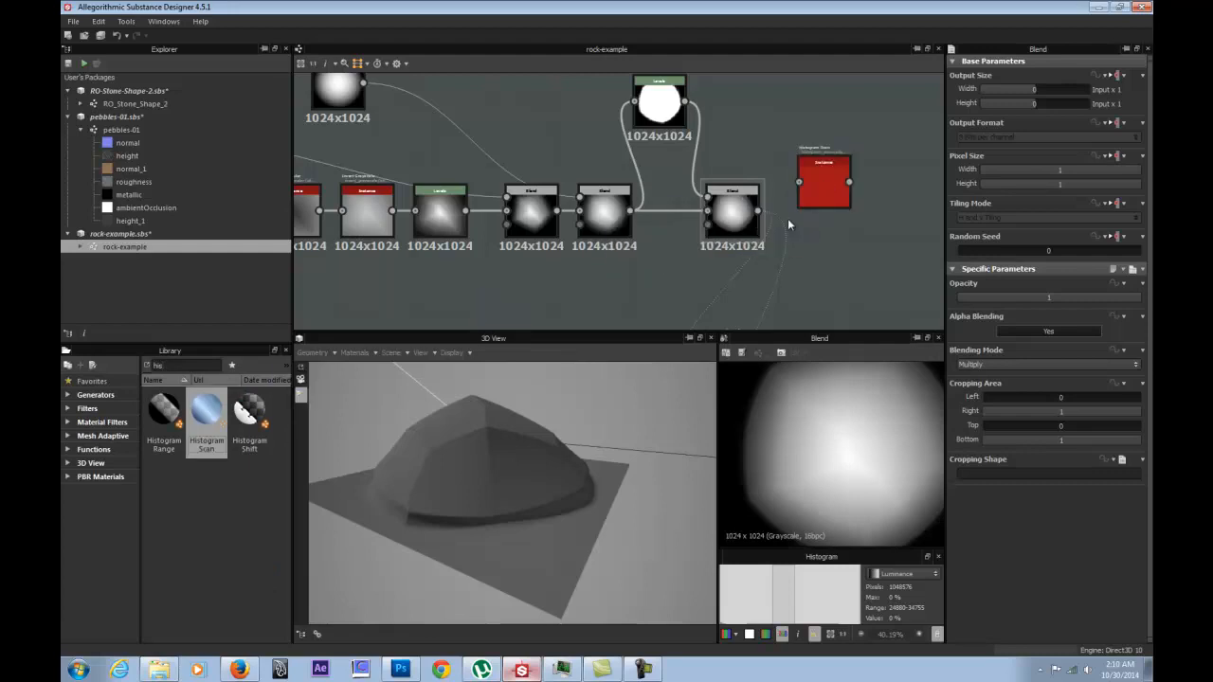
Move the group of three output nodes farther from the end of the node chain to make room.
scroll(787, 225, down, 2)
middle_drag(750, 224, 682, 168)
middle_drag(717, 273, 654, 139)
scroll(679, 238, down, 3)
middle_drag(679, 239, 645, 320)
drag(620, 297, 804, 245)
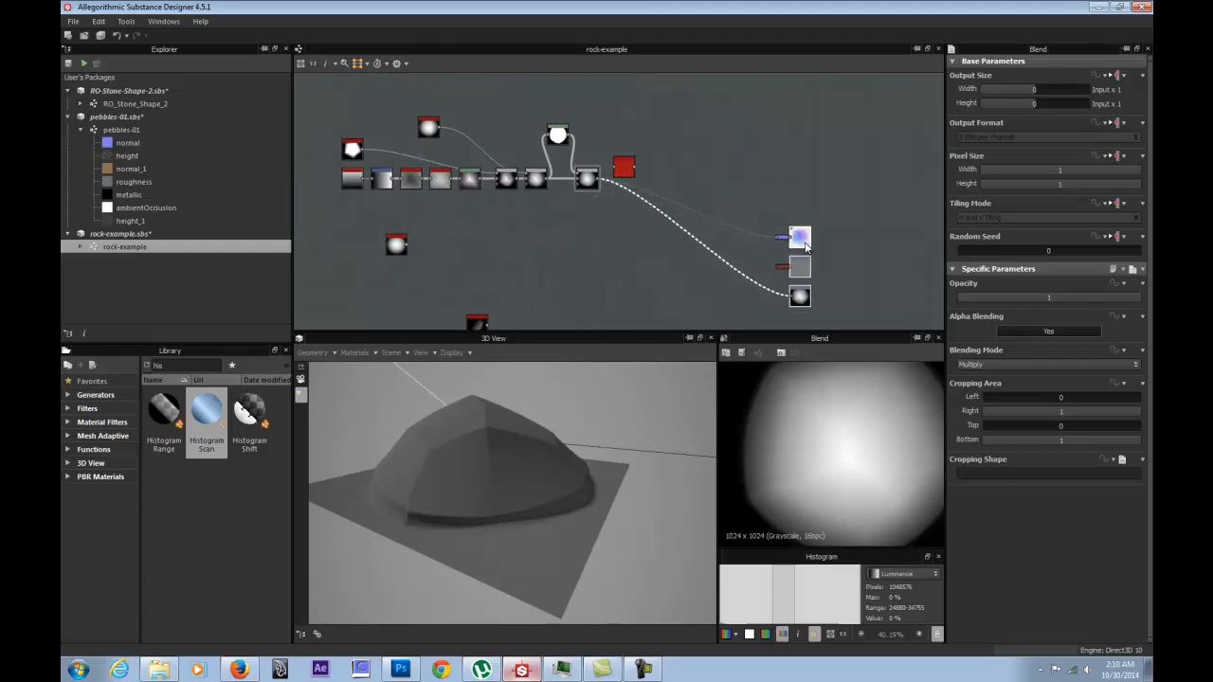
Reroute the outputs through the Histogram Scan, feed it from the Multiply Blend and preview it.
scroll(653, 192, up, 2)
scroll(653, 192, up, 1)
shift+drag(539, 165, 557, 169)
shift+drag(645, 152, 643, 142)
drag(537, 163, 582, 172)
double_click(581, 176)
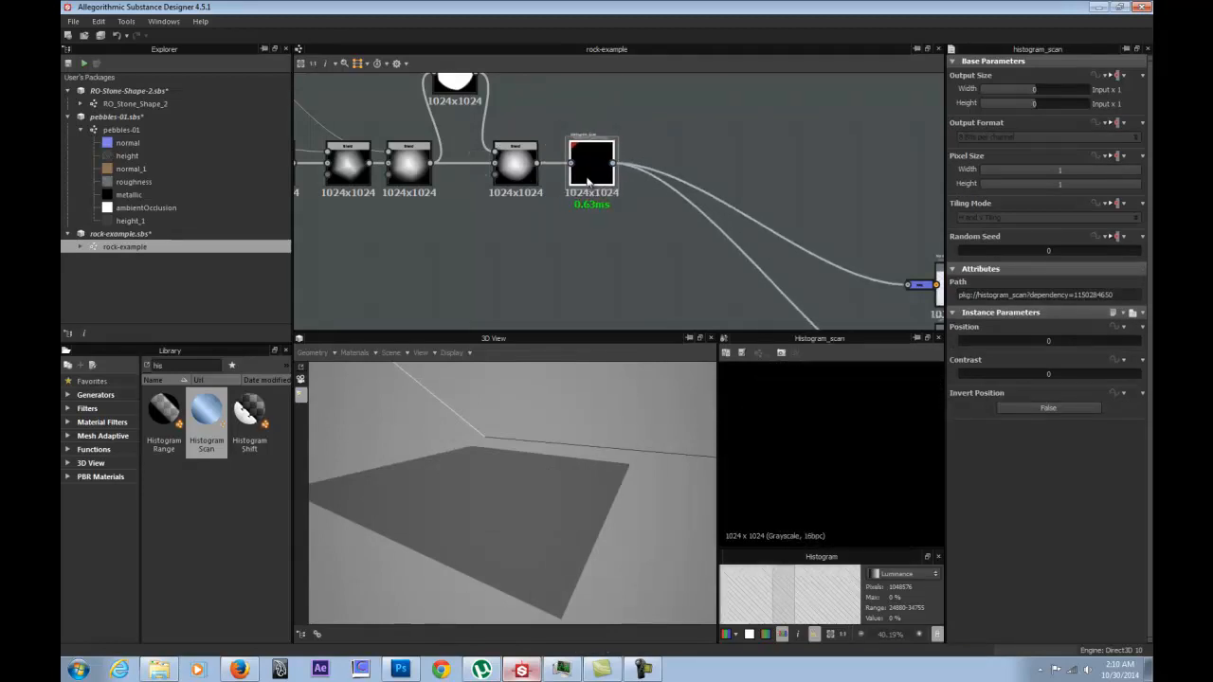
Set the Histogram Scan's position to 0.4 and check the rock shape in 3D.
drag(556, 465, 773, 413)
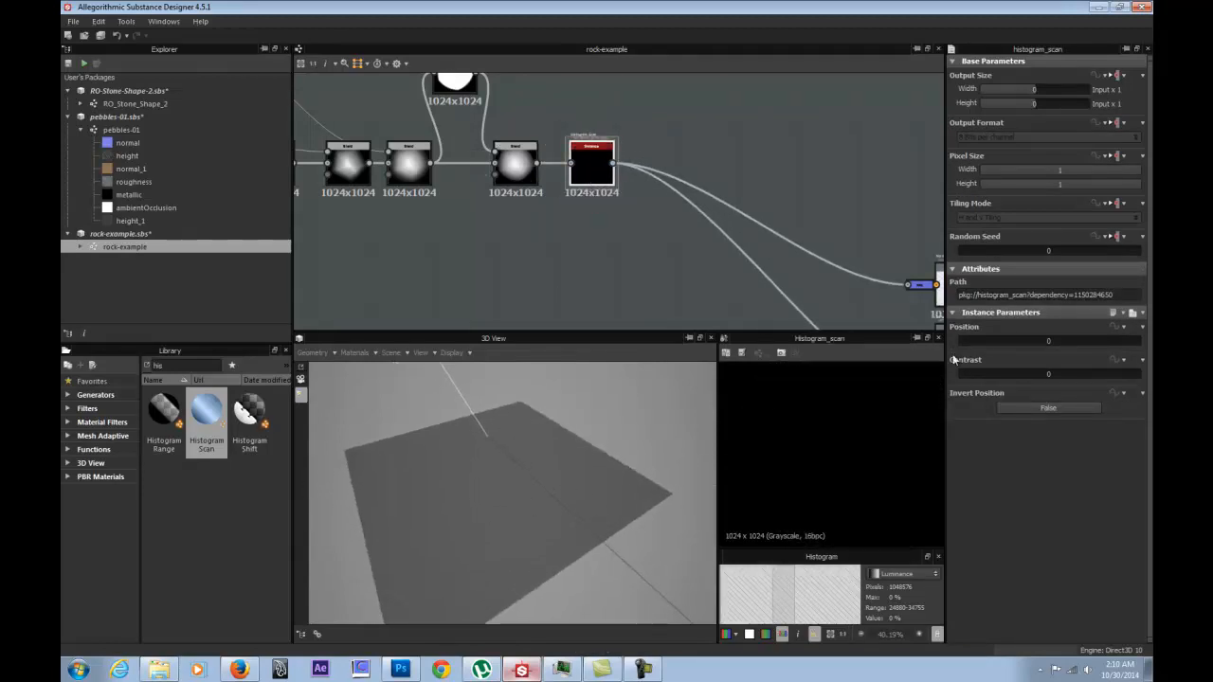
drag(995, 343, 1031, 339)
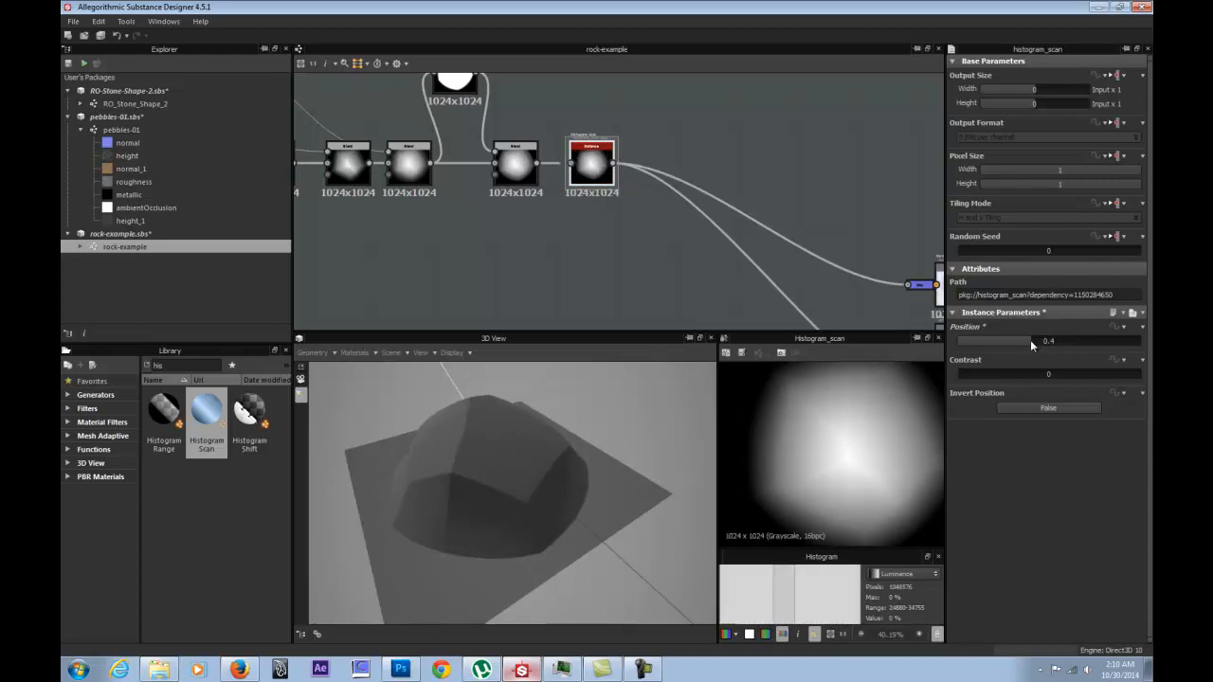
drag(598, 455, 485, 537)
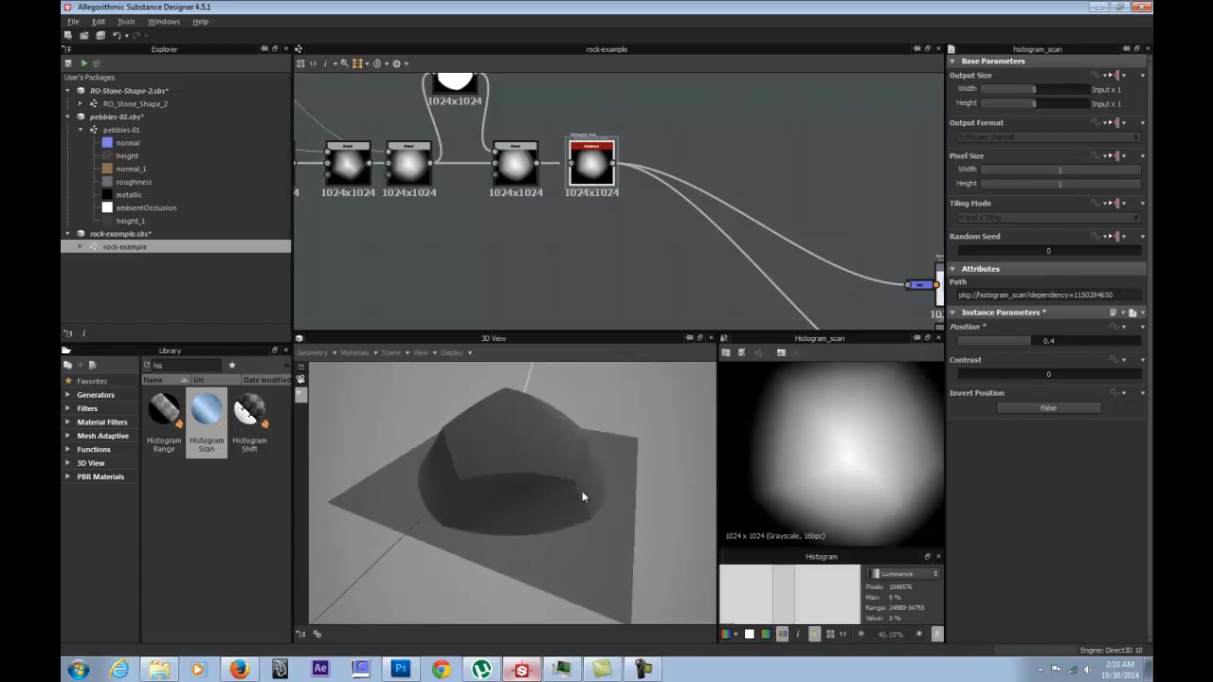
drag(582, 497, 559, 446)
Compare the Multiply Blend with the Histogram Scan output and examine the rock from above in 3D.
click(516, 166)
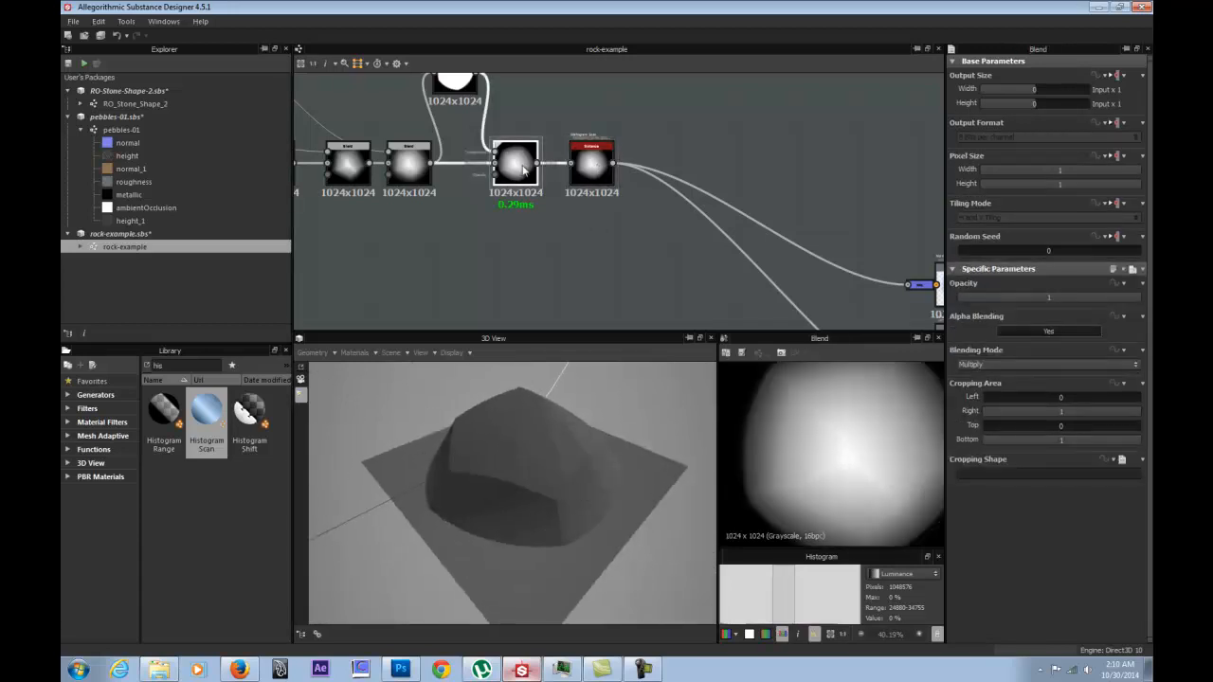
click(590, 163)
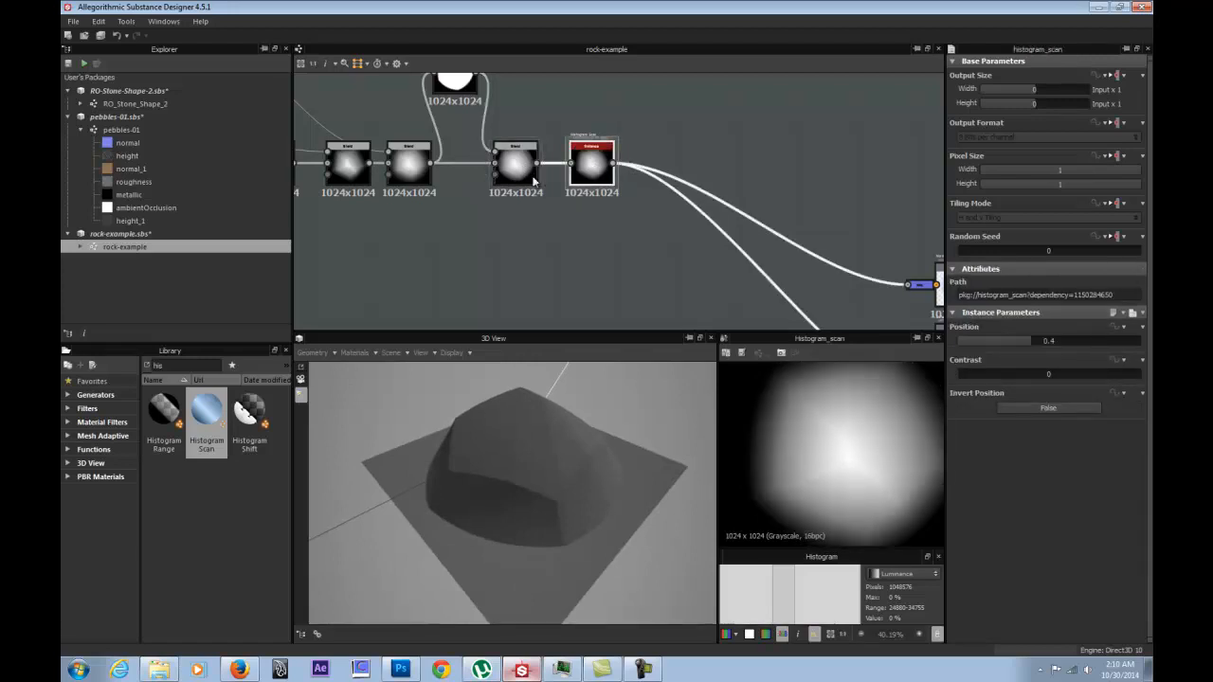
click(519, 178)
click(590, 163)
drag(500, 464, 441, 420)
drag(568, 455, 319, 536)
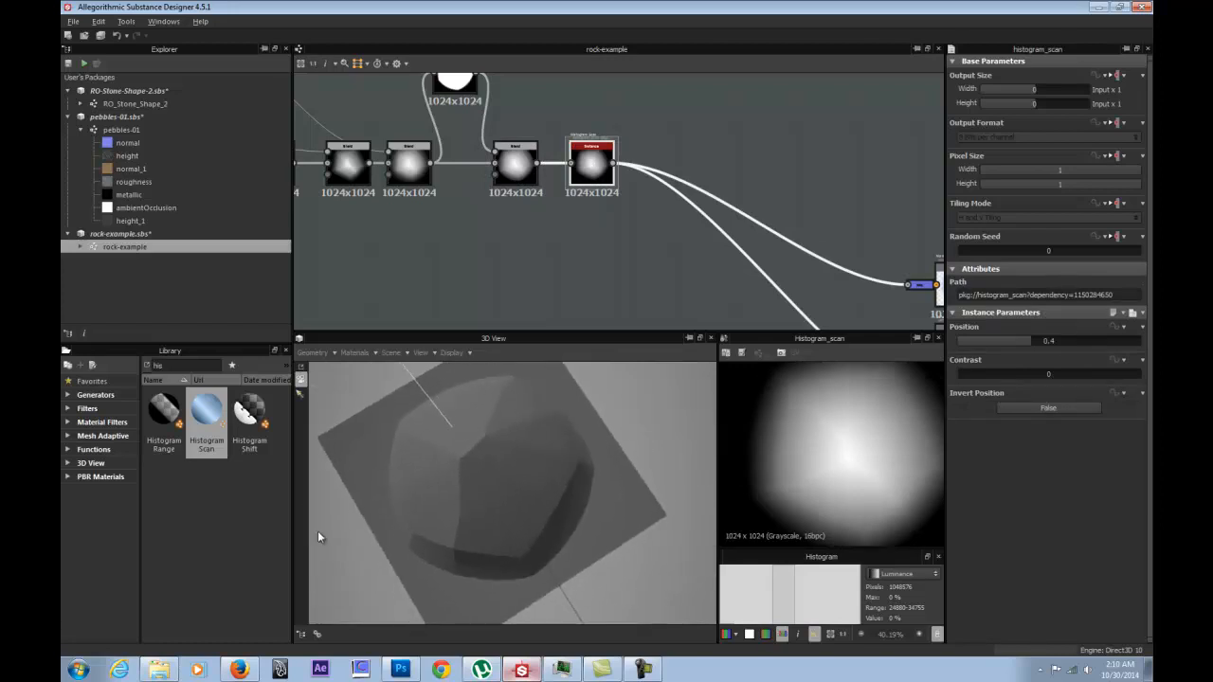
Set the Polygon node feeding the first Blend to 3 sides.
middle_drag(484, 168, 606, 243)
mouse_move(409, 173)
middle_down()
mouse_move(612, 144)
mouse_move(407, 162)
mouse_move(417, 152)
middle_up()
scroll(606, 145, down, 2)
click(424, 119)
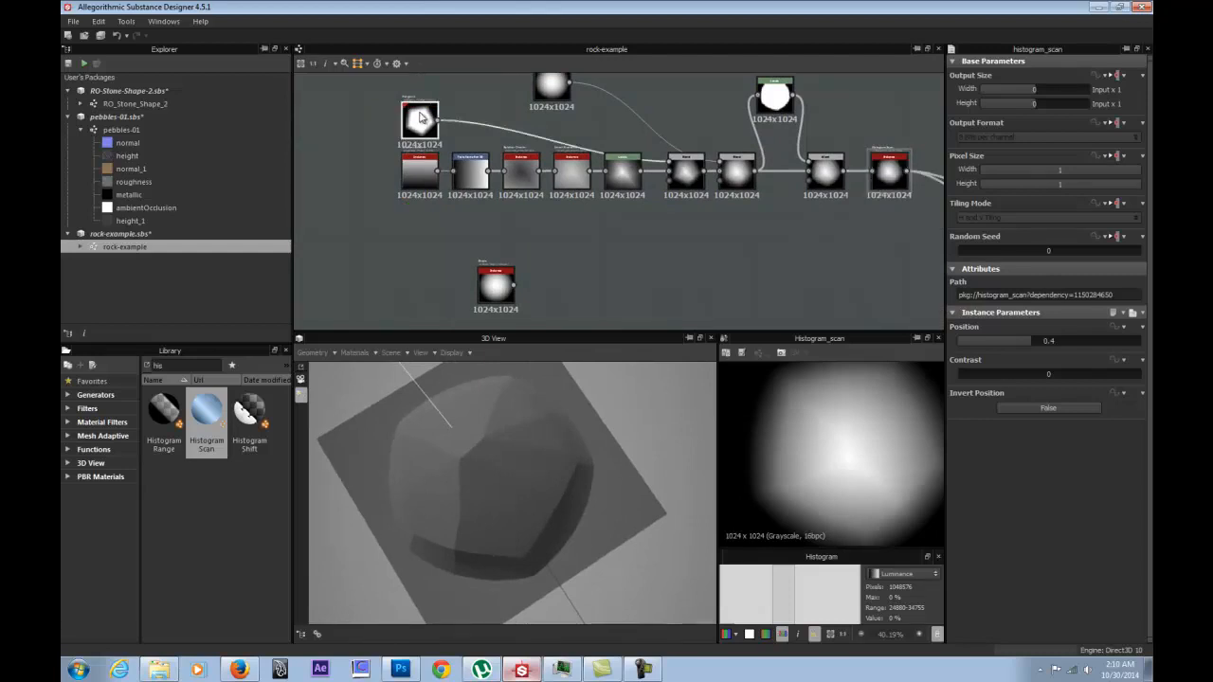
click(958, 347)
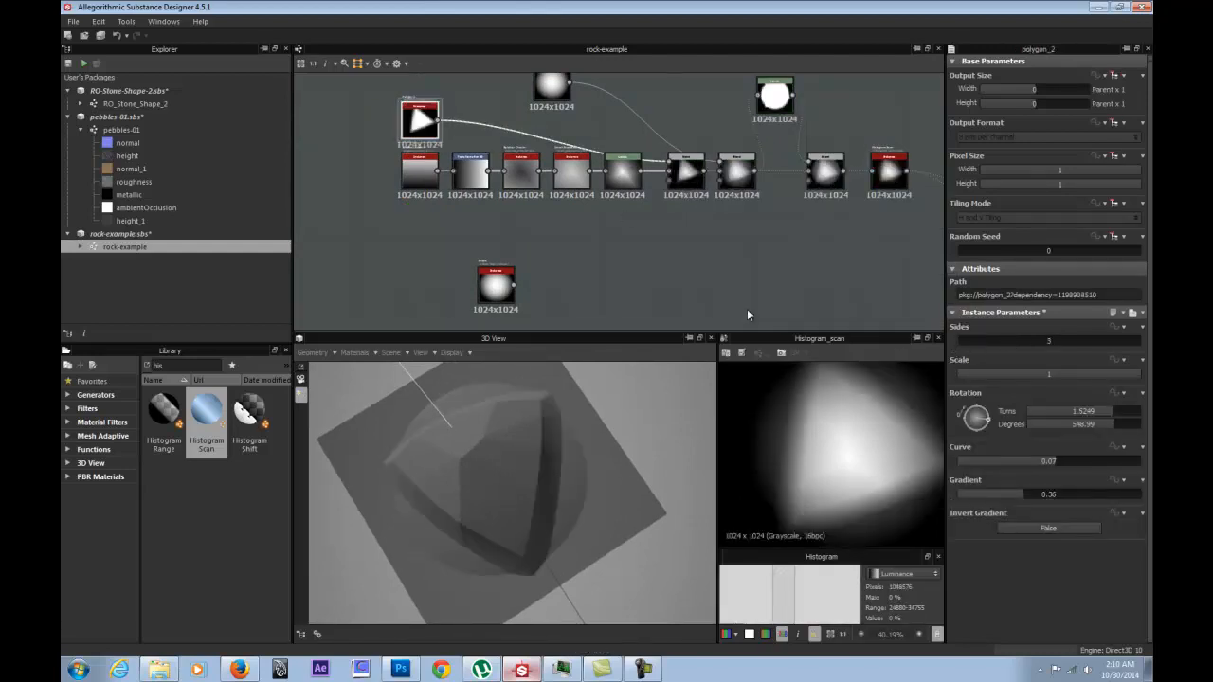
Set the Splatter Circular node's number to 17 and check the rock shape in 3D.
scroll(519, 163, up, 3)
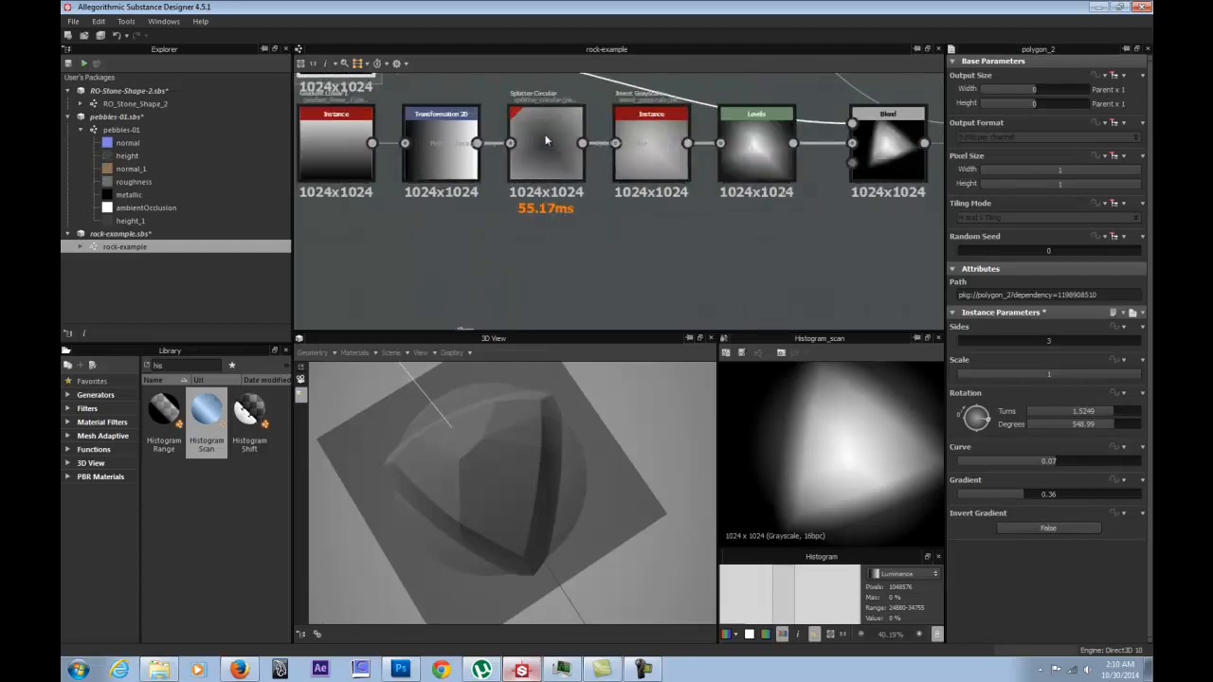
click(546, 145)
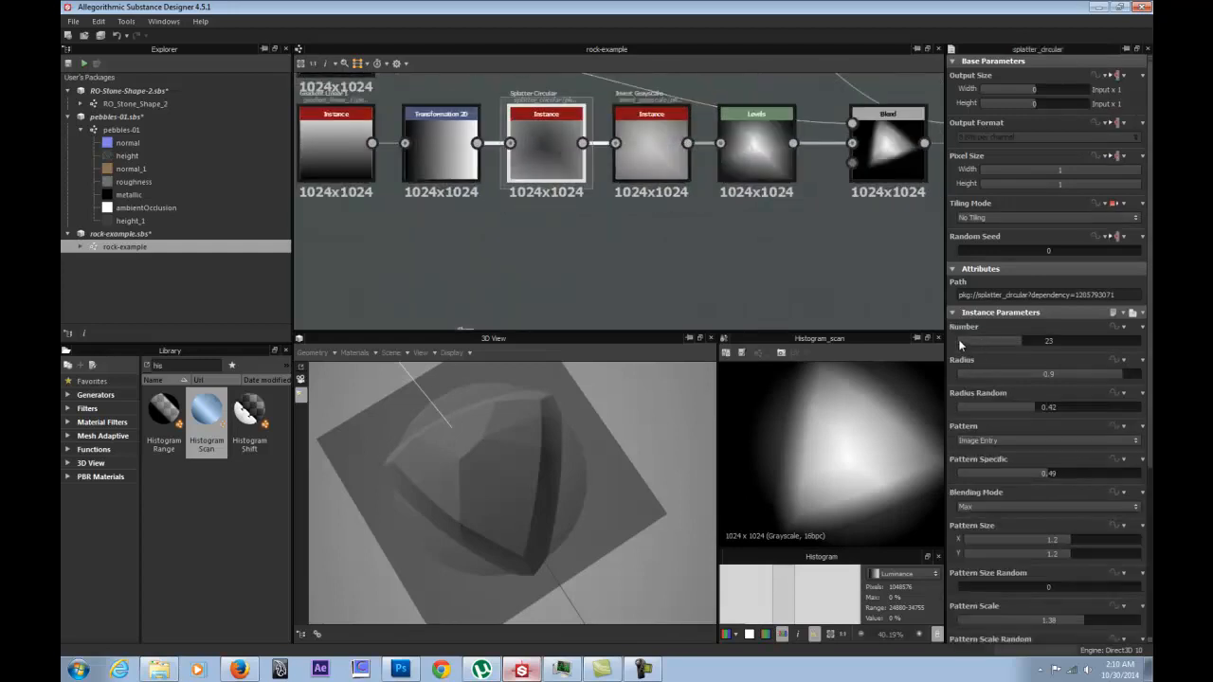
click(959, 340)
drag(969, 339, 996, 344)
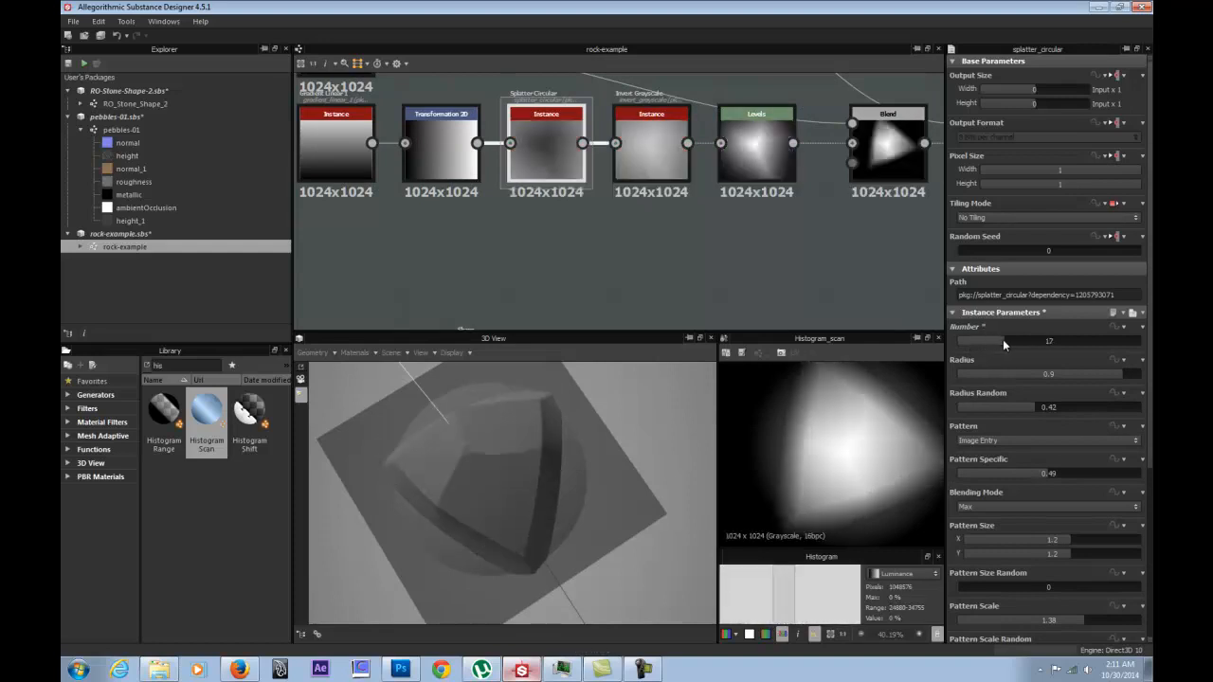
drag(445, 436, 392, 416)
Set the Histogram Scan's position to 0.31 and inspect the trimmed rock from several angles in 3D.
scroll(779, 215, down, 3)
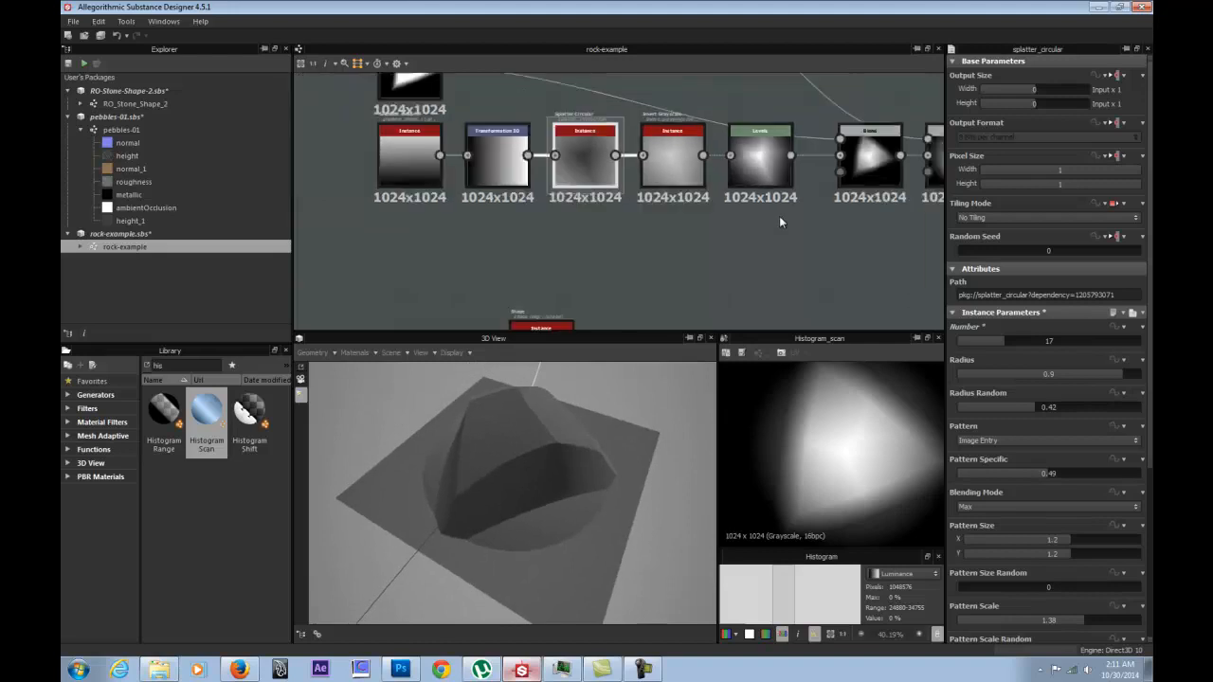
middle_drag(601, 239, 271, 264)
click(677, 224)
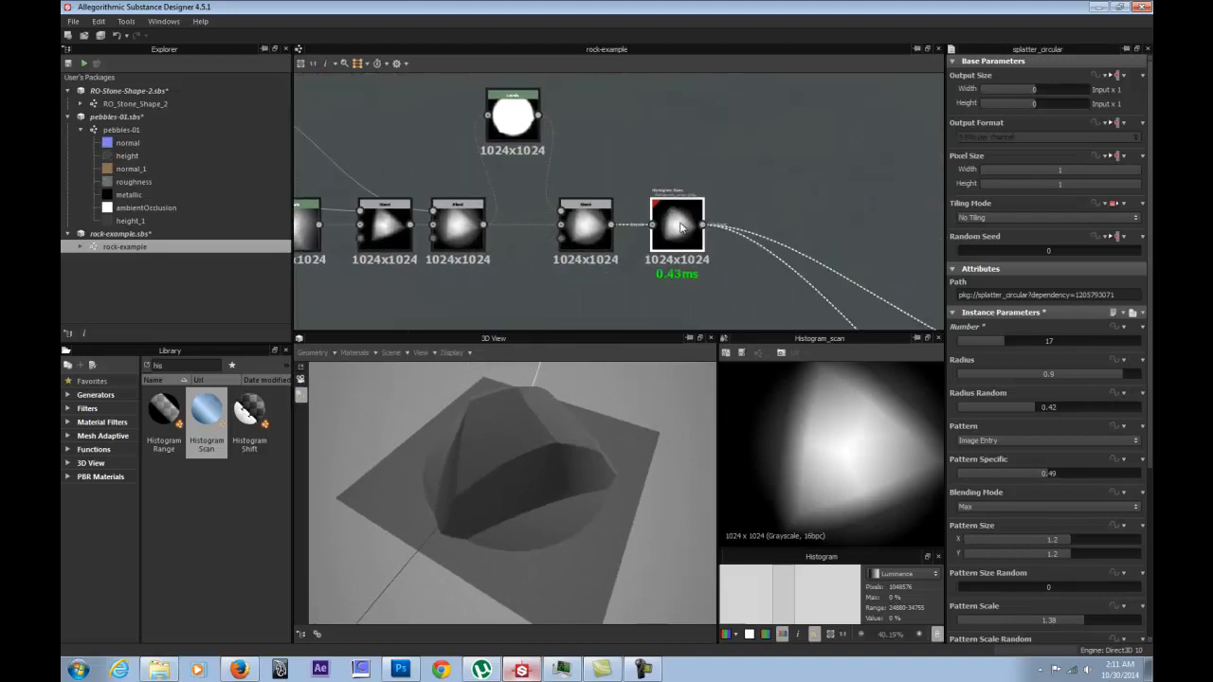
drag(1021, 342, 1014, 342)
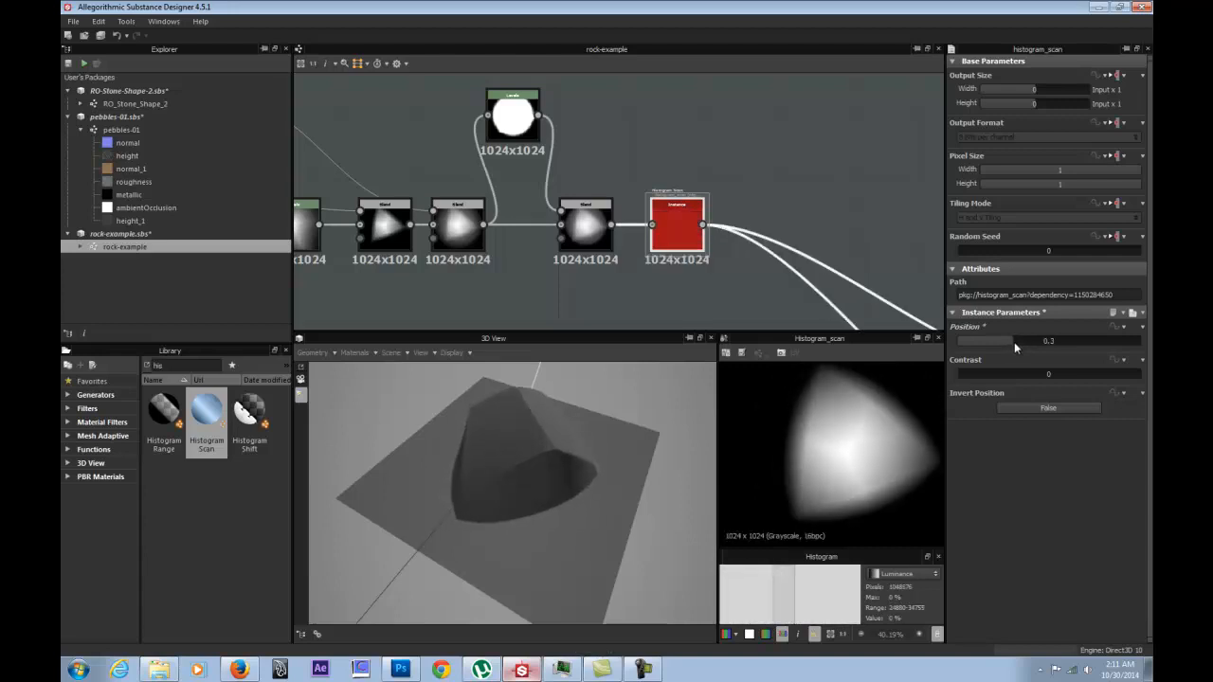
drag(707, 413, 566, 377)
scroll(695, 140, down, 3)
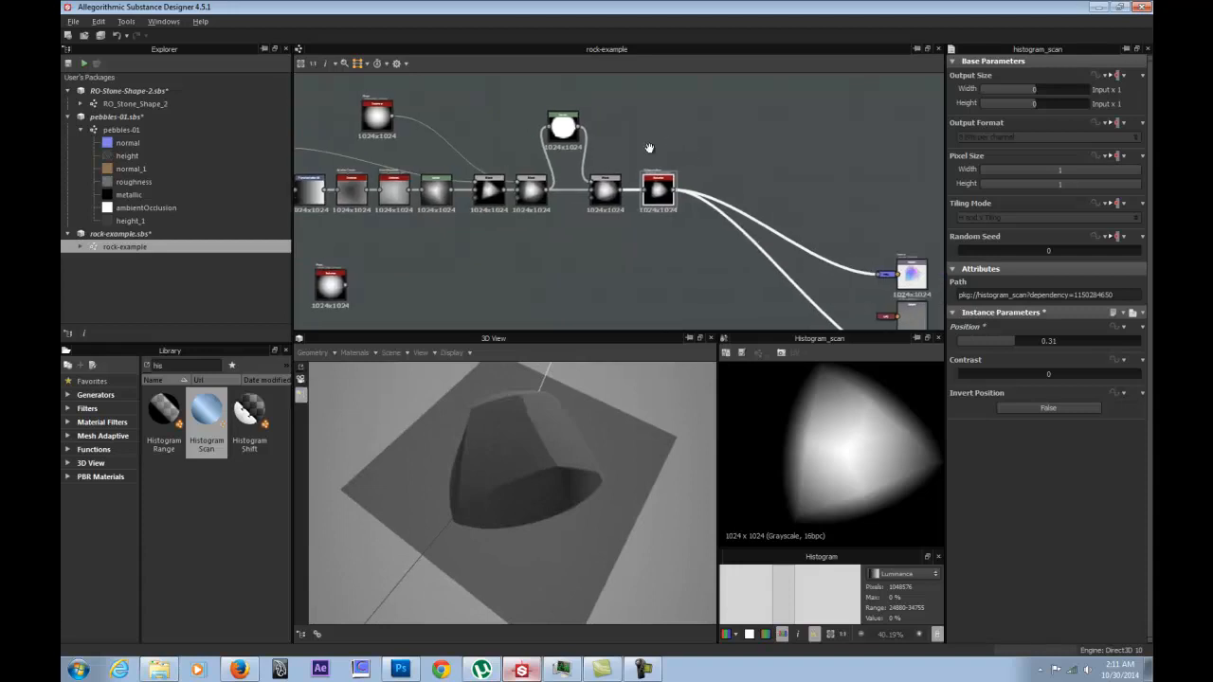
scroll(653, 212, up, 3)
middle_drag(528, 263, 537, 262)
drag(497, 435, 572, 568)
Move the shape node feeding the second Blend so it sits directly above the Polygon node.
scroll(597, 236, down, 3)
middle_drag(579, 134, 724, 103)
drag(476, 109, 499, 120)
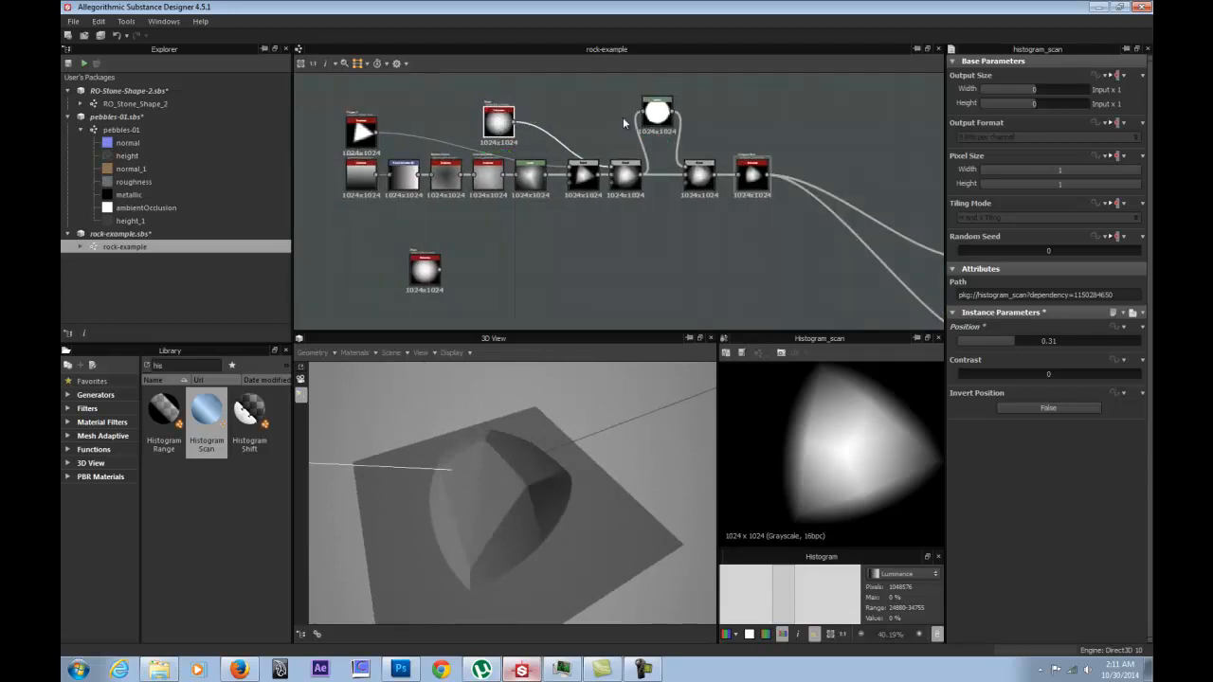
middle_drag(485, 128, 611, 210)
drag(621, 214, 492, 175)
Try docking and undocking the Levels mask node at the Multiply Blend.
click(786, 199)
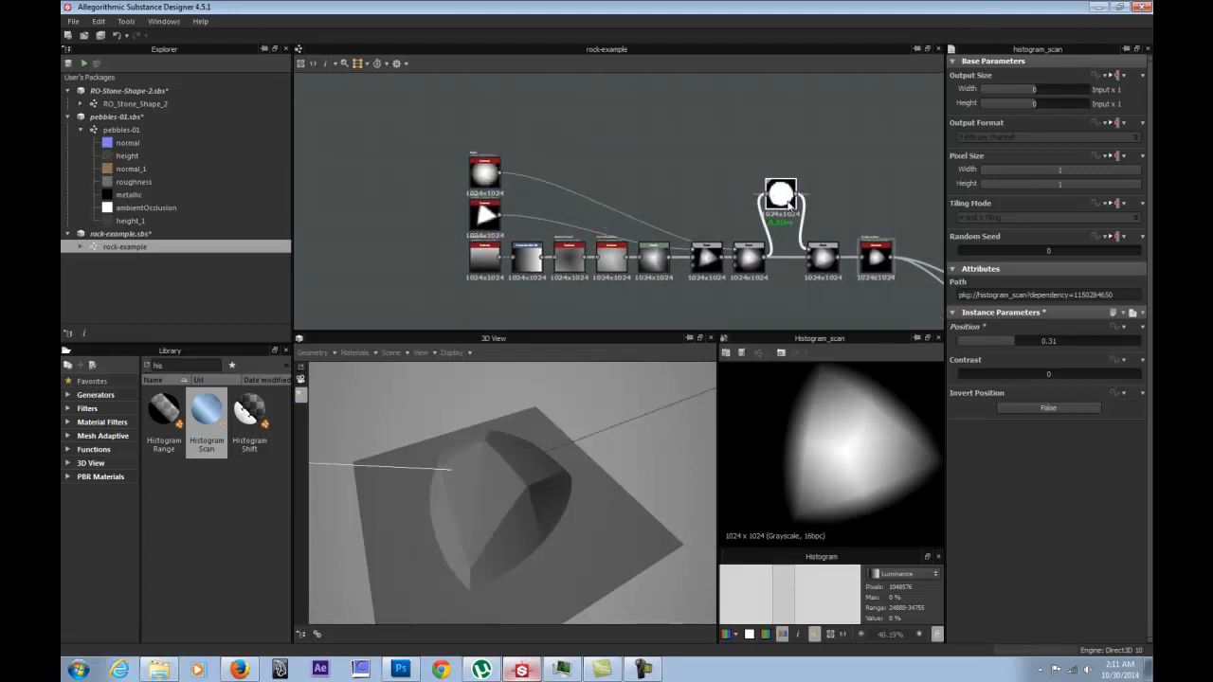
key(d)
middle_drag(802, 239, 486, 184)
scroll(481, 187, up, 2)
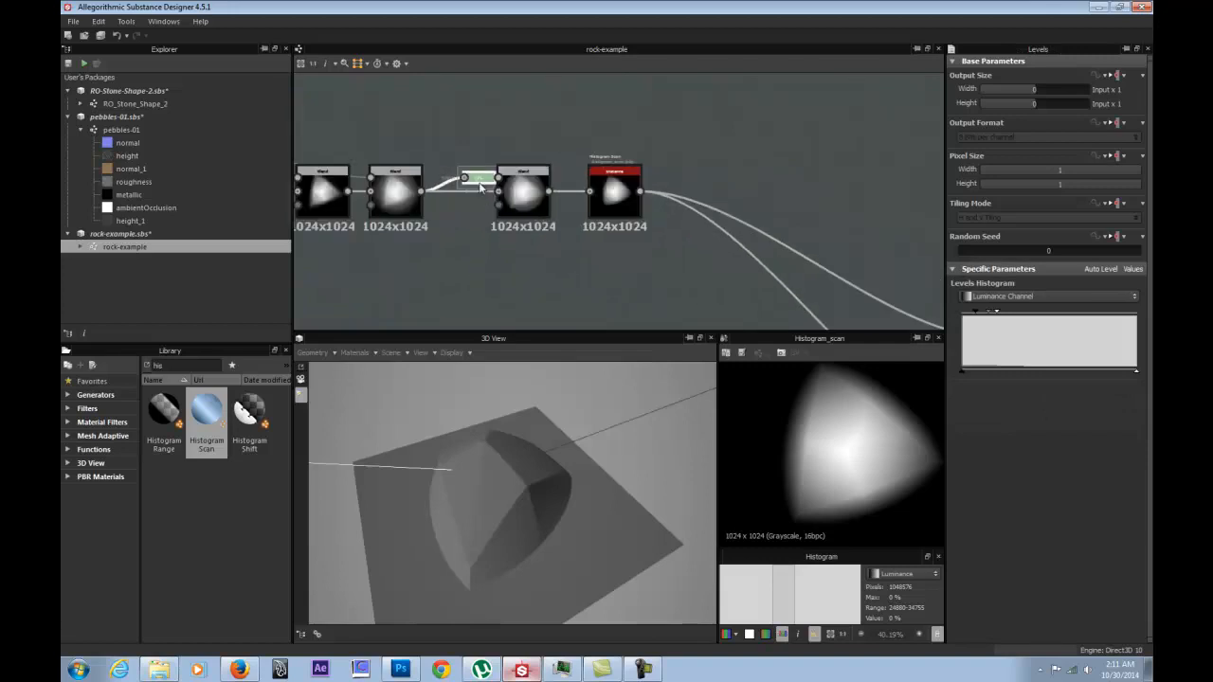
drag(478, 184, 440, 86)
middle_drag(444, 76, 542, 140)
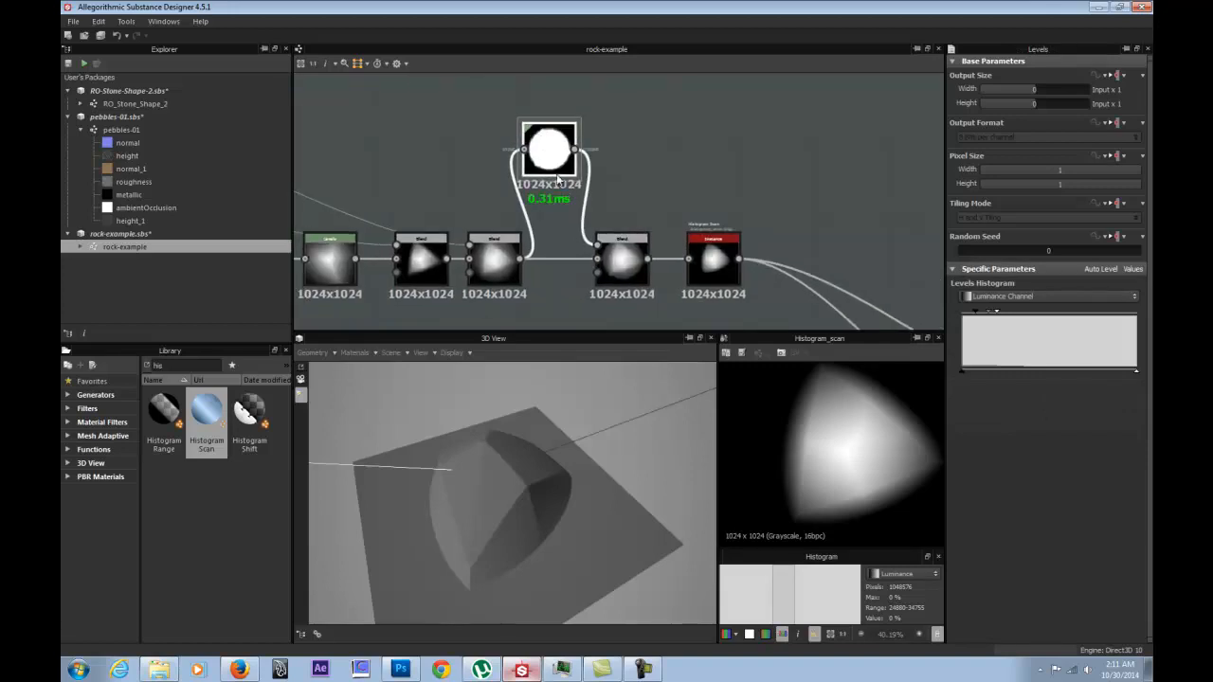
key(d)
key(d)
key(d)
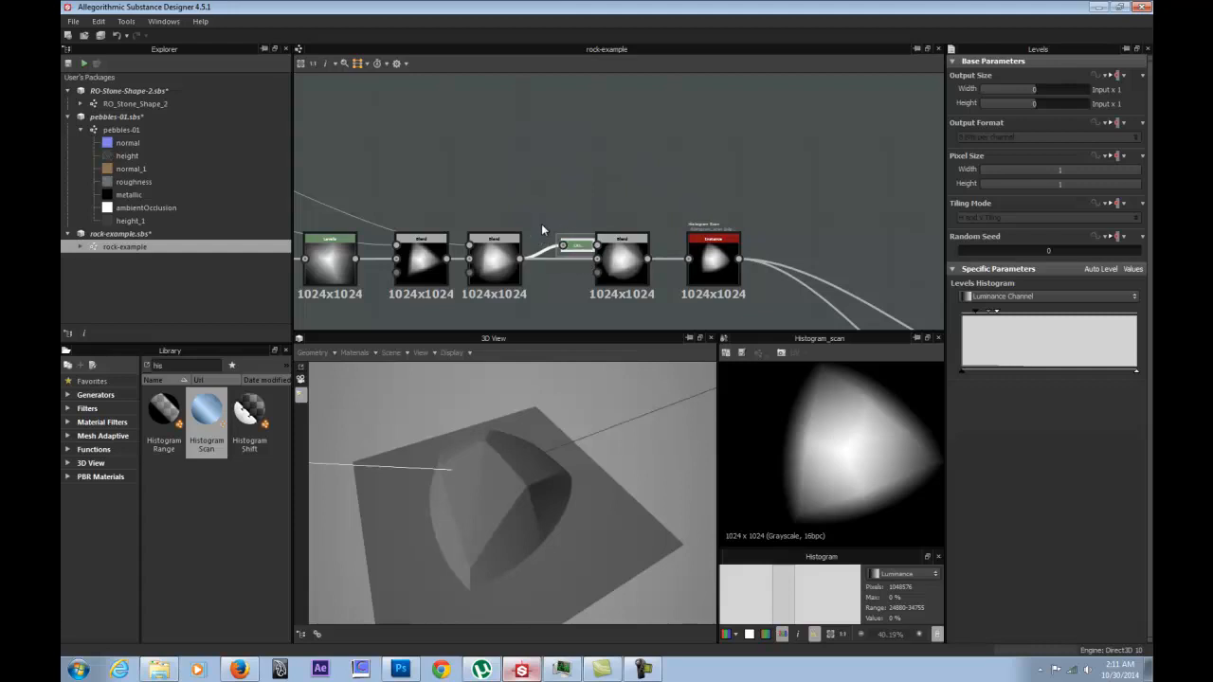
key(d)
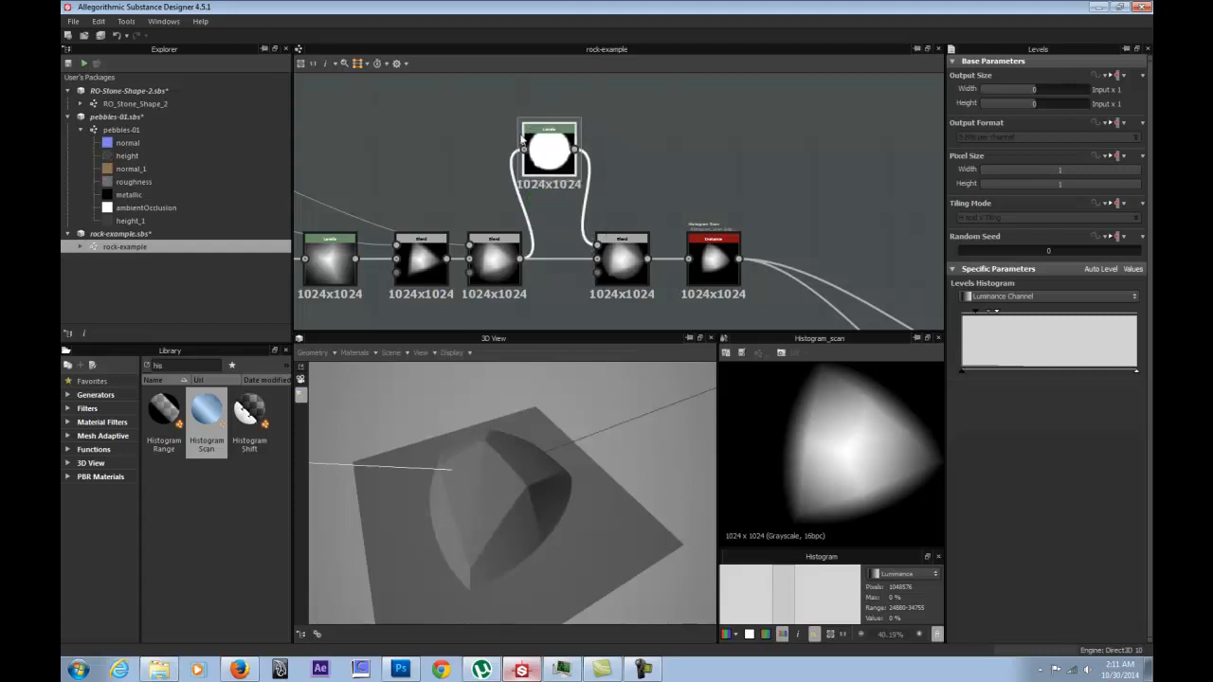
Preview the Multiply Blend and its Levels mask, and dock the Levels node onto the Blend.
double_click(627, 269)
double_click(547, 153)
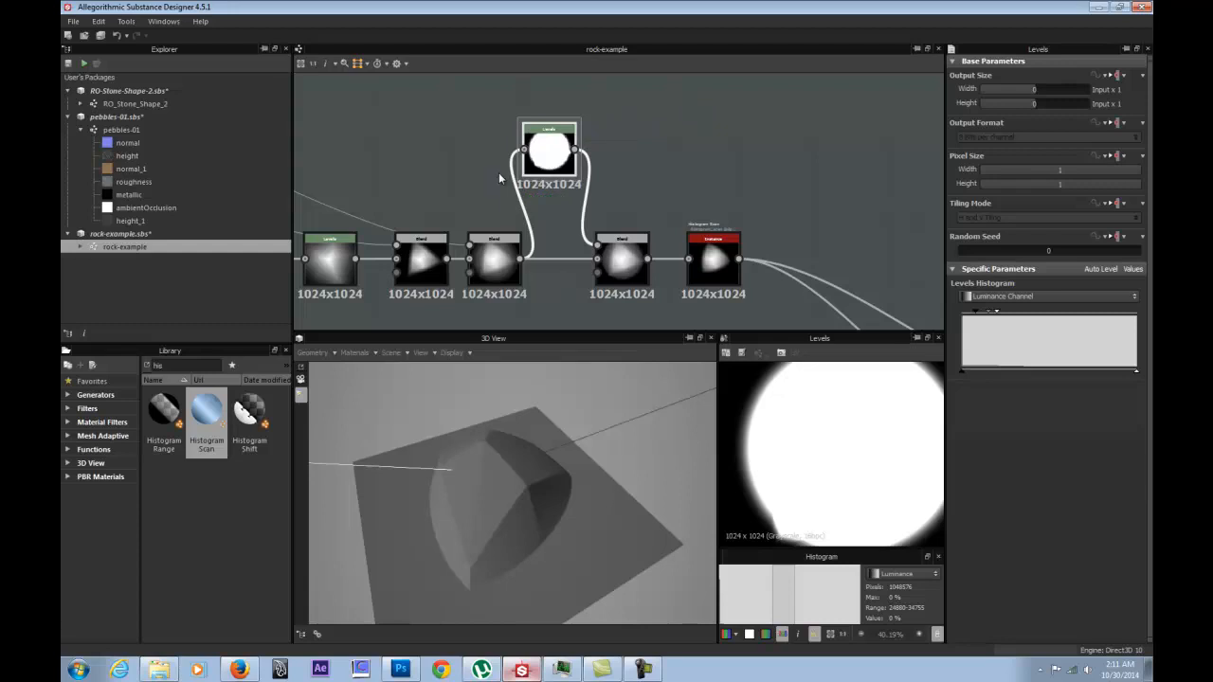
key(d)
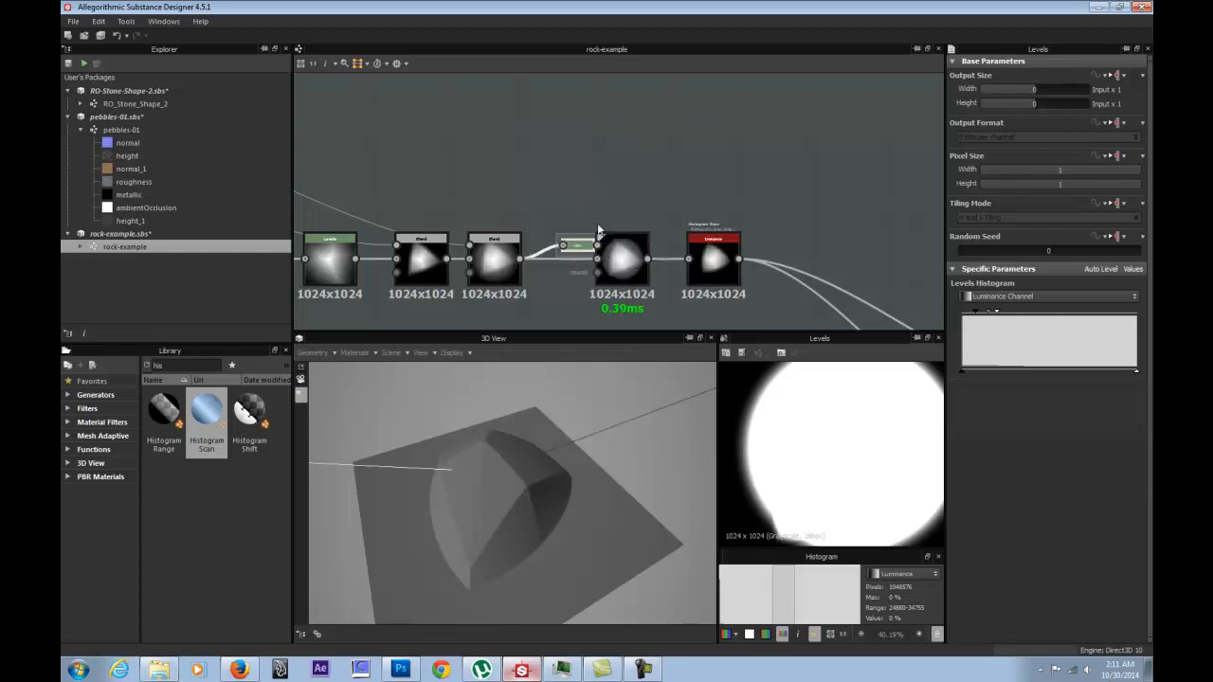
Add a Directional Warp node and place it just after the Histogram Scan.
middle_drag(574, 153, 1007, 150)
scroll(777, 183, down, 3)
middle_drag(695, 271, 322, 127)
middle_drag(547, 186, 454, 236)
scroll(439, 230, up, 5)
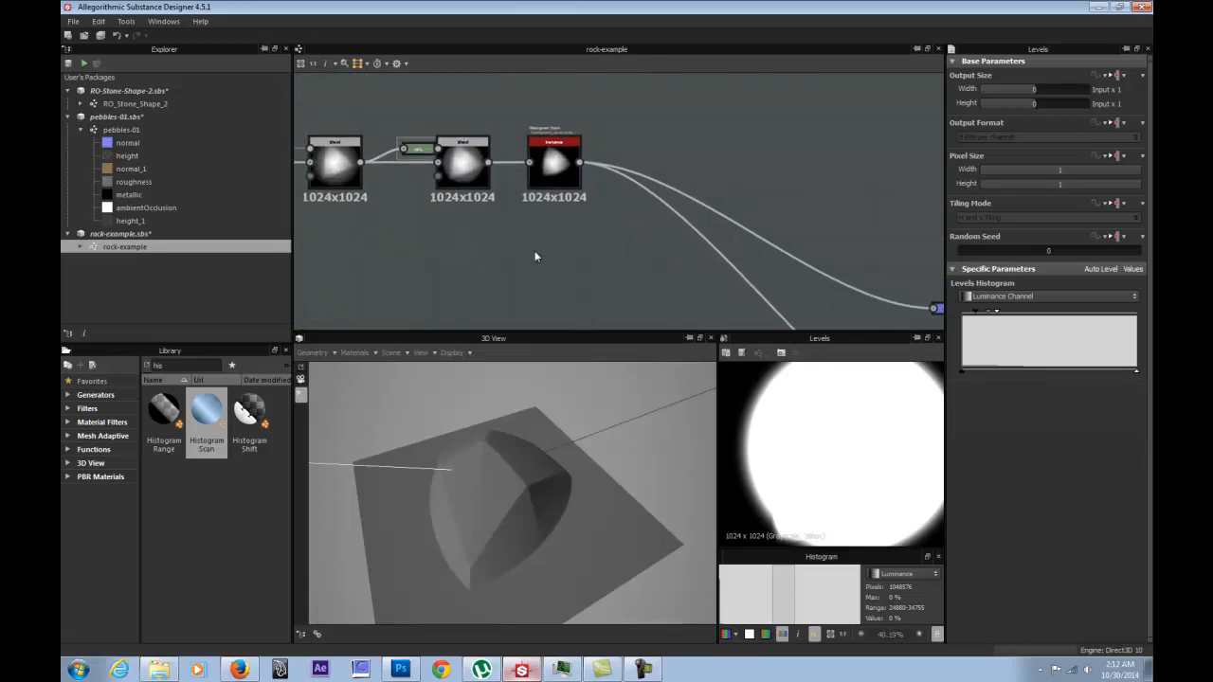
right_click(534, 251)
mouse_move(582, 259)
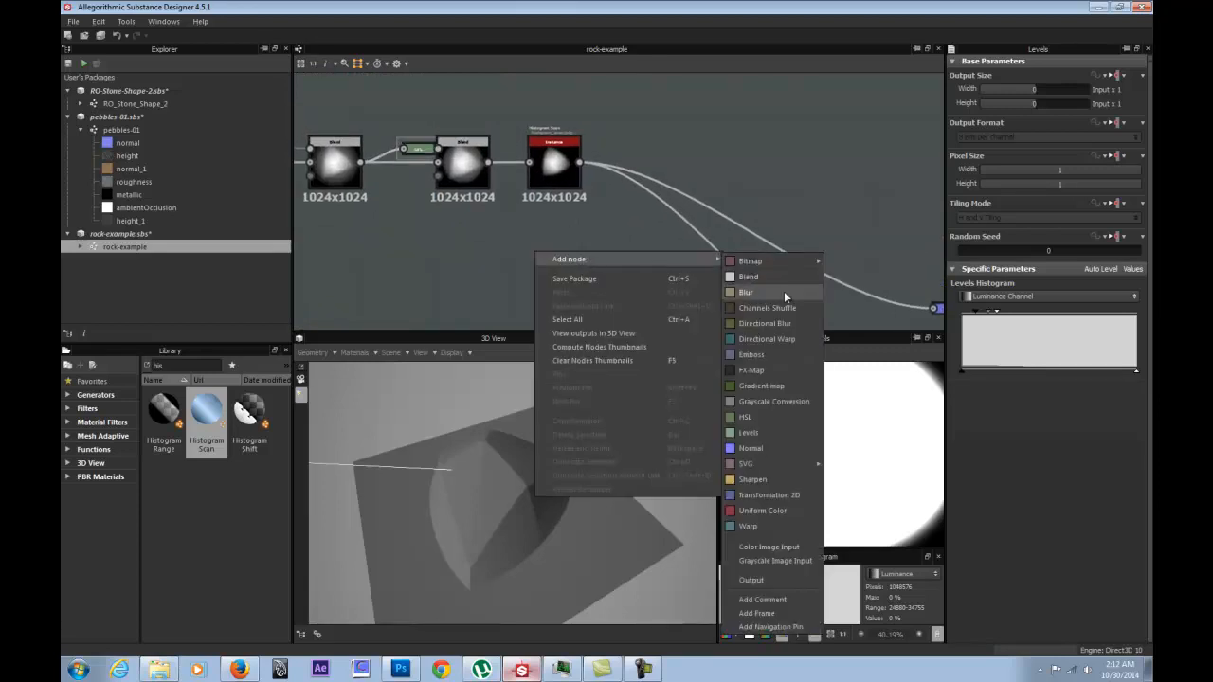
click(767, 338)
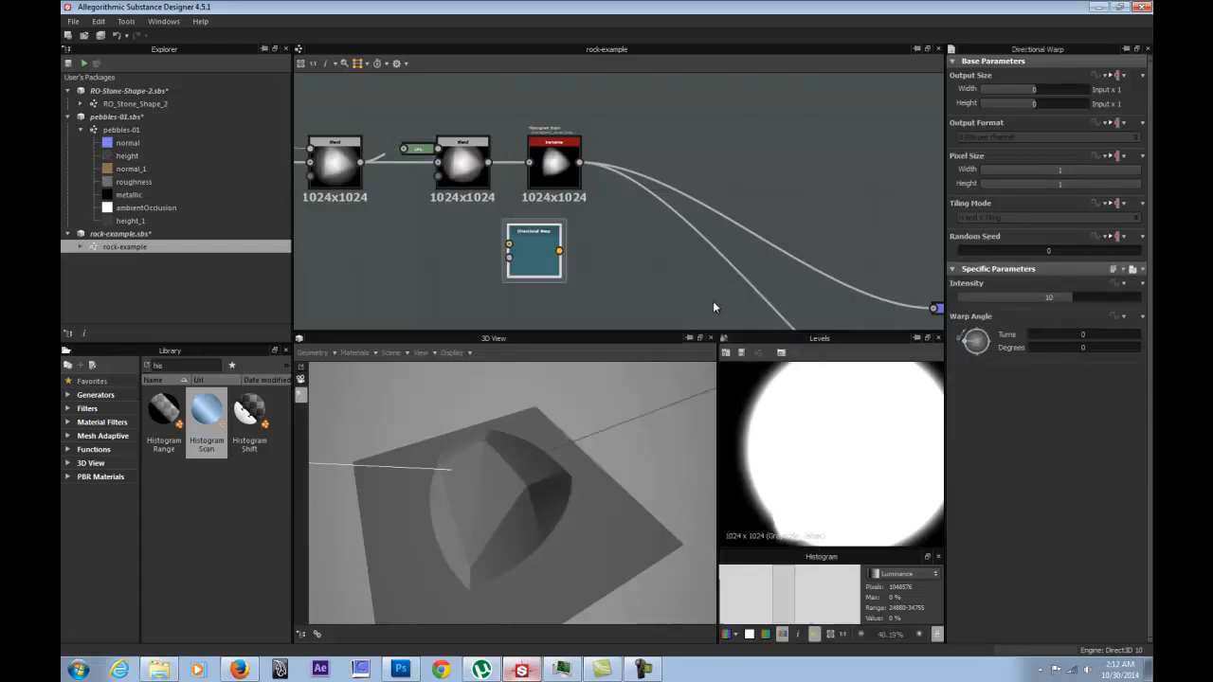
drag(539, 244, 642, 120)
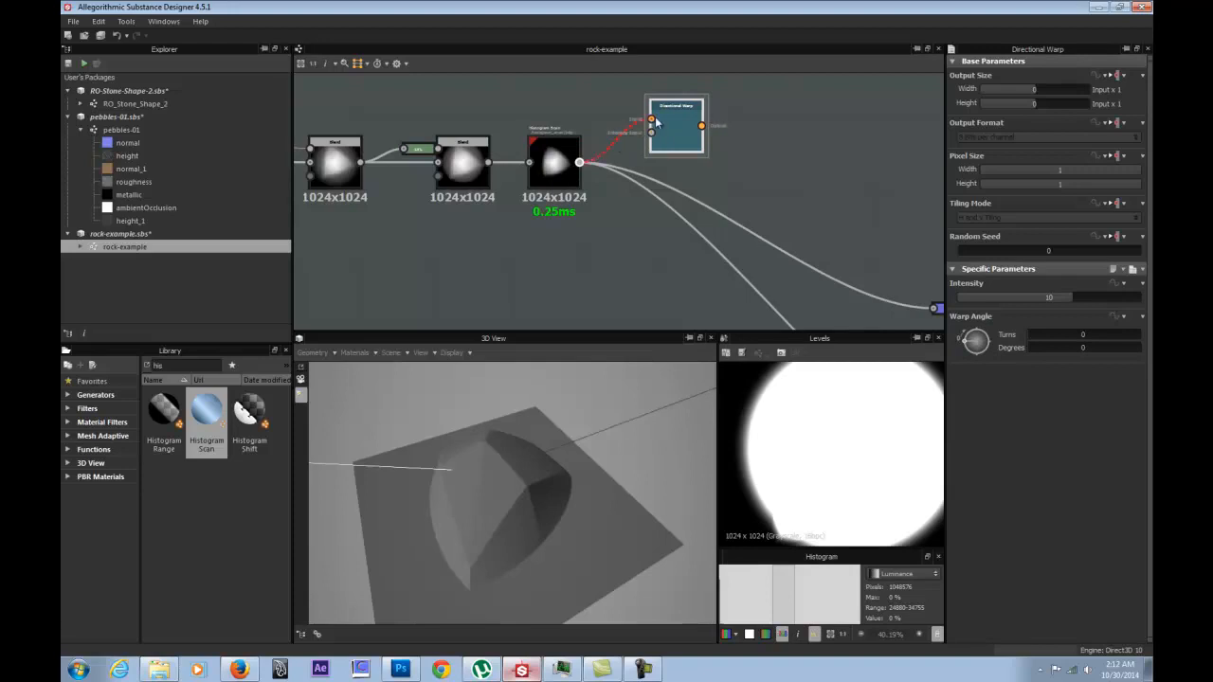
Connect the Histogram Scan to both the input and the intensity input of the Directional Warp and preview it.
drag(652, 120, 717, 128)
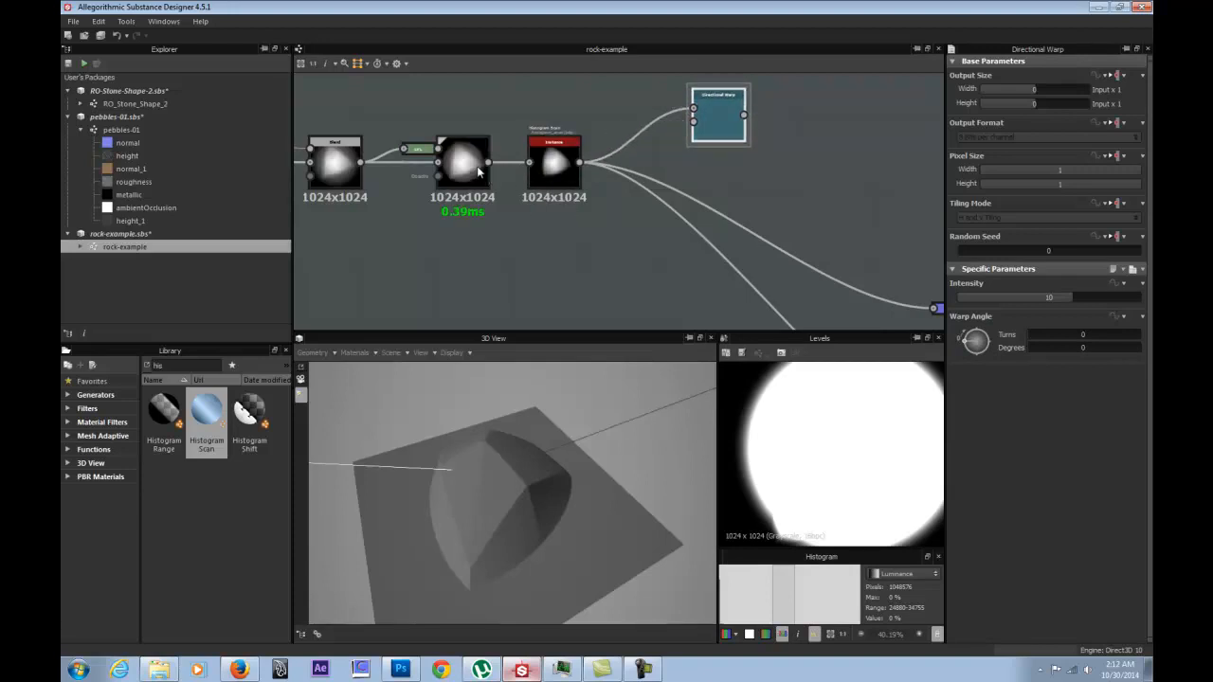
drag(579, 162, 694, 122)
double_click(722, 124)
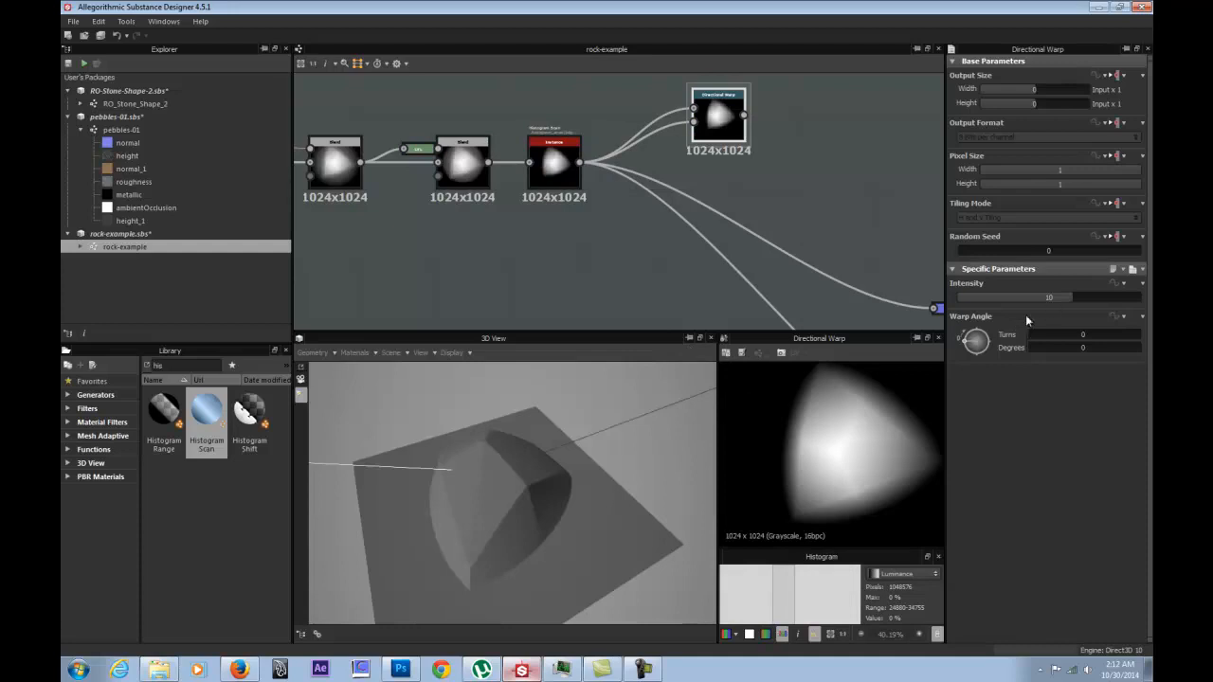
Set the Directional Warp's angle to -165 degrees and its intensity to 50.
drag(973, 347, 1150, 297)
double_click(1102, 298)
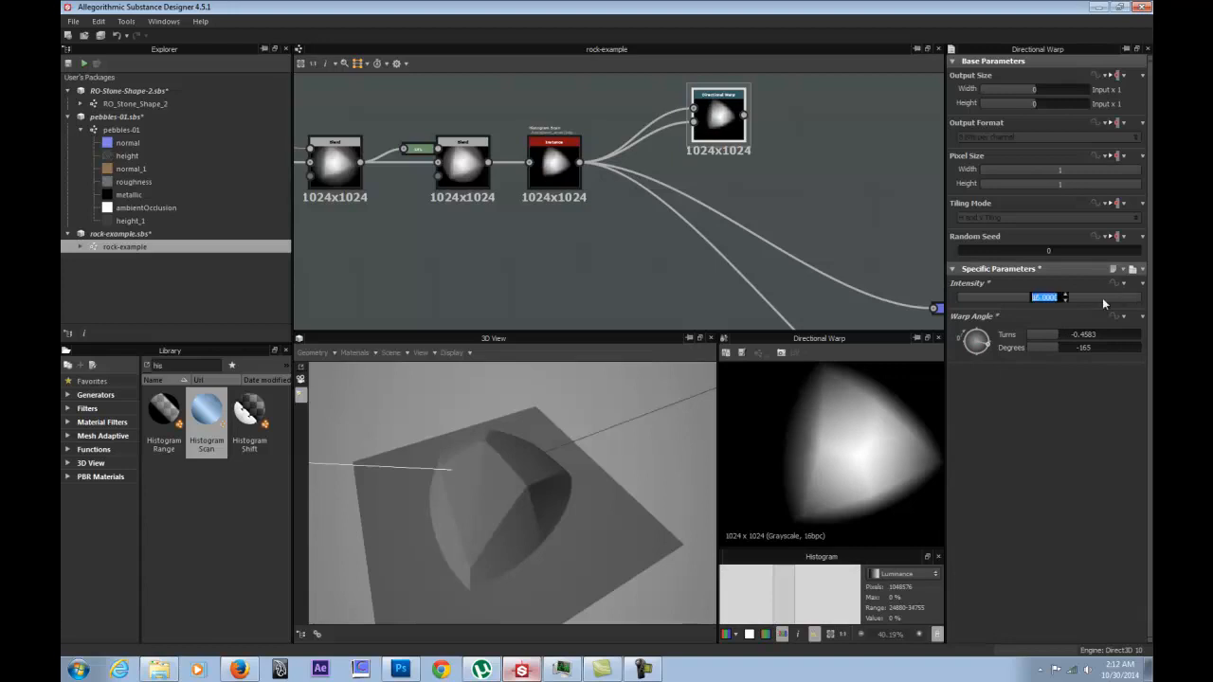
text(50)
key(Return)
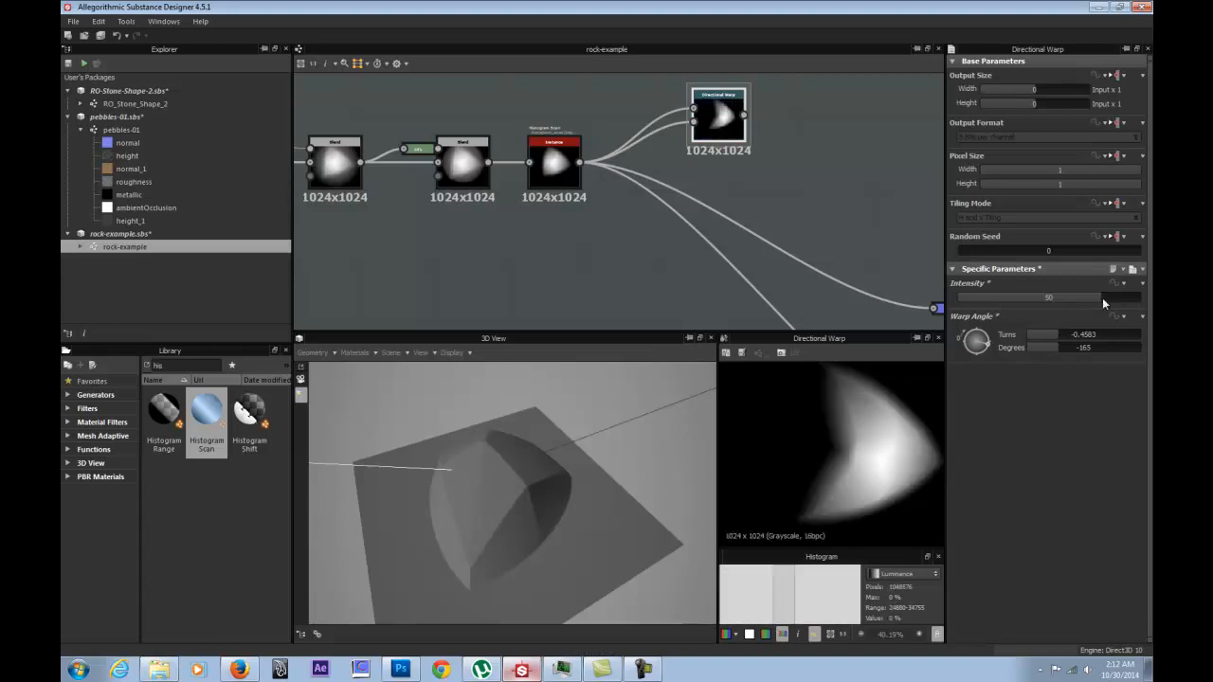
Reroute the normal and height outputs through the Directional Warp and check the warped rock in 3D.
scroll(754, 154, down, 4)
scroll(755, 153, up, 1)
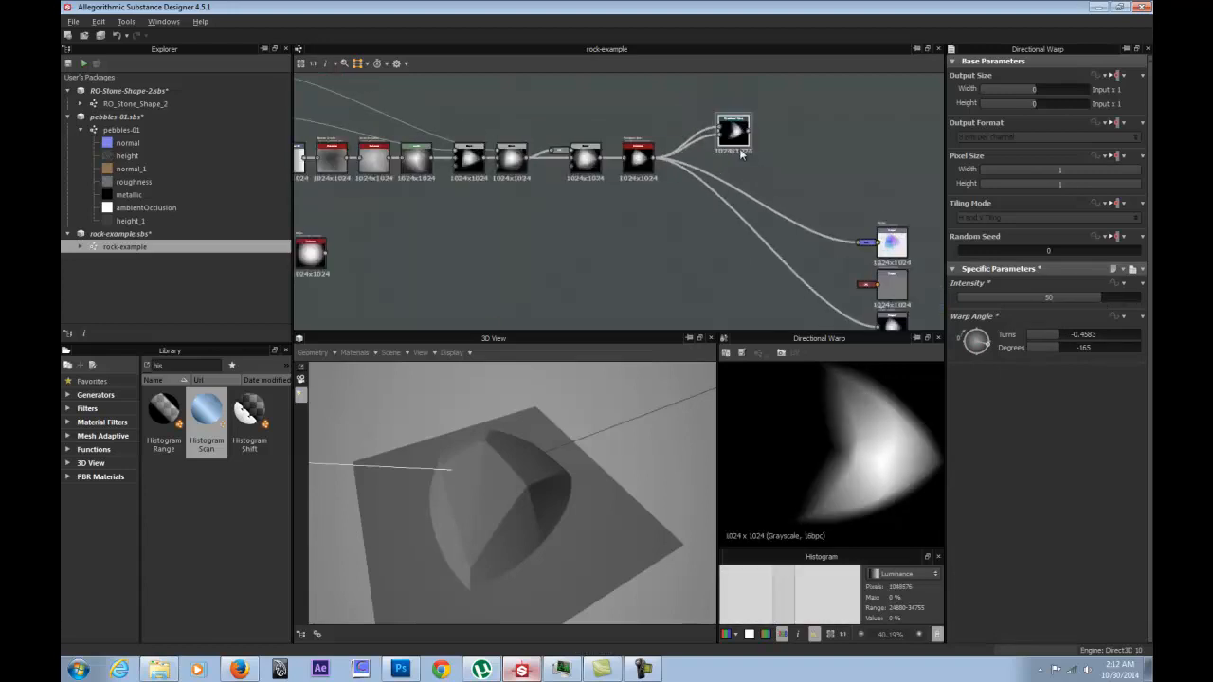
middle_drag(746, 153, 611, 122)
drag(625, 112, 738, 216)
drag(626, 112, 752, 301)
drag(584, 453, 710, 469)
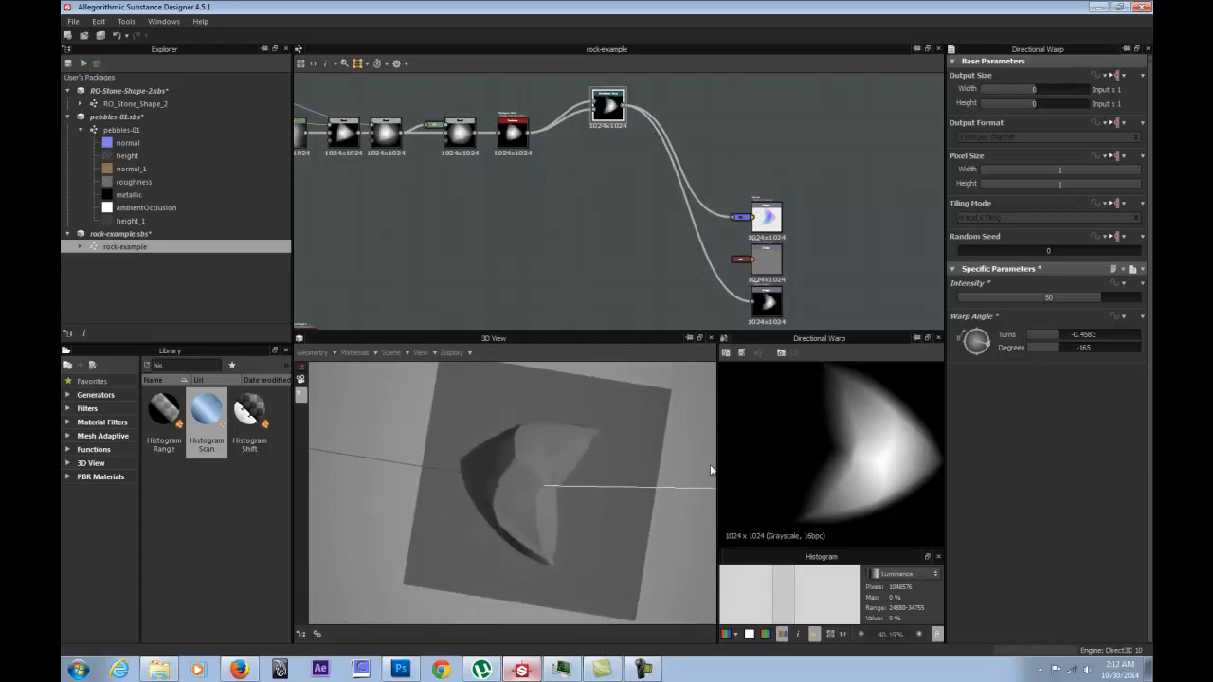
Set the Directional Warp's intensity to 33.94 and examine the rock from different angles in 3D.
click(1024, 297)
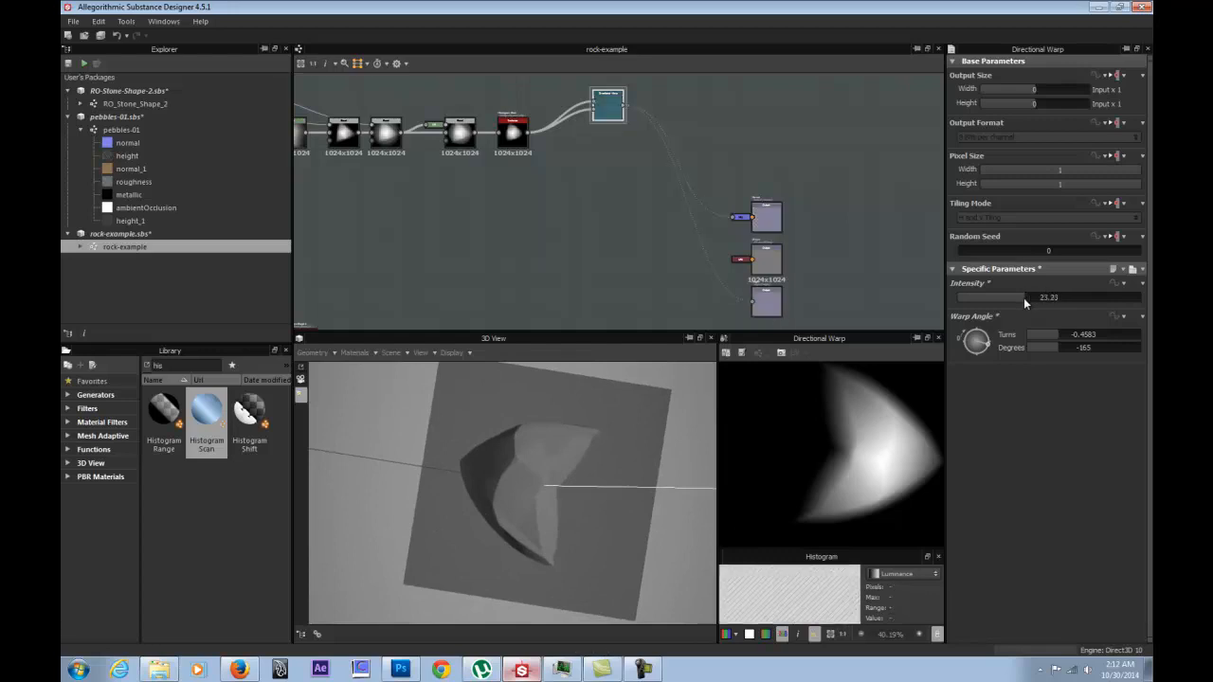
drag(1023, 297, 1050, 300)
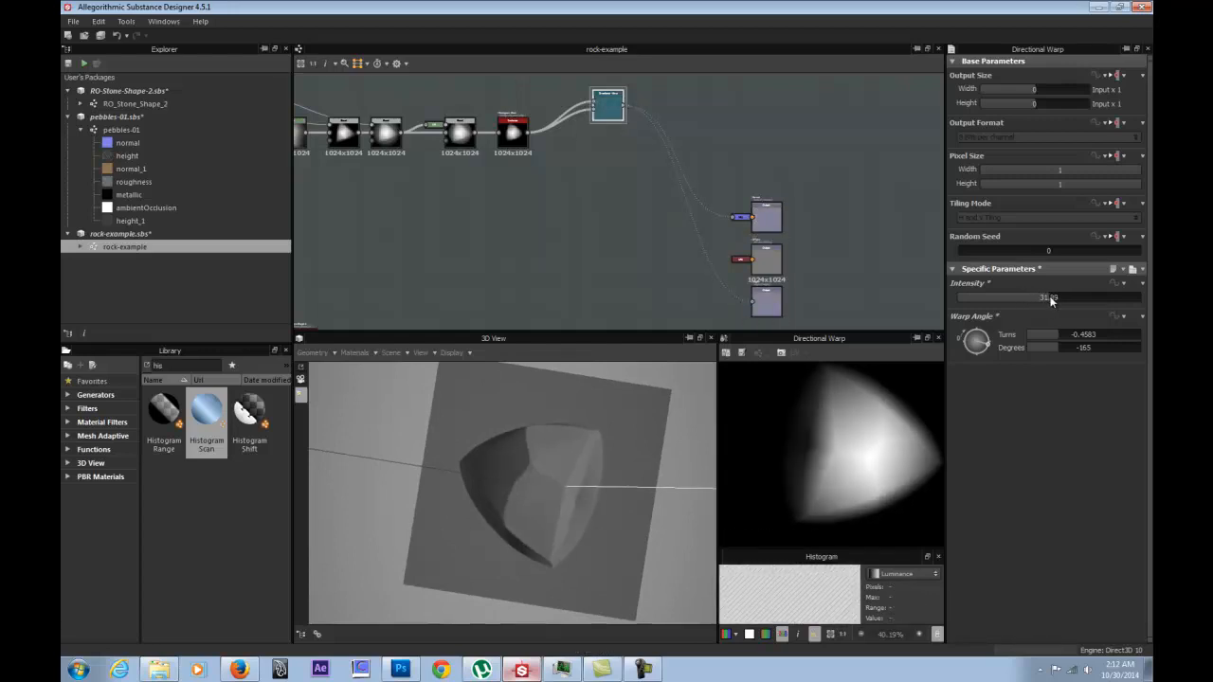
drag(607, 426, 589, 382)
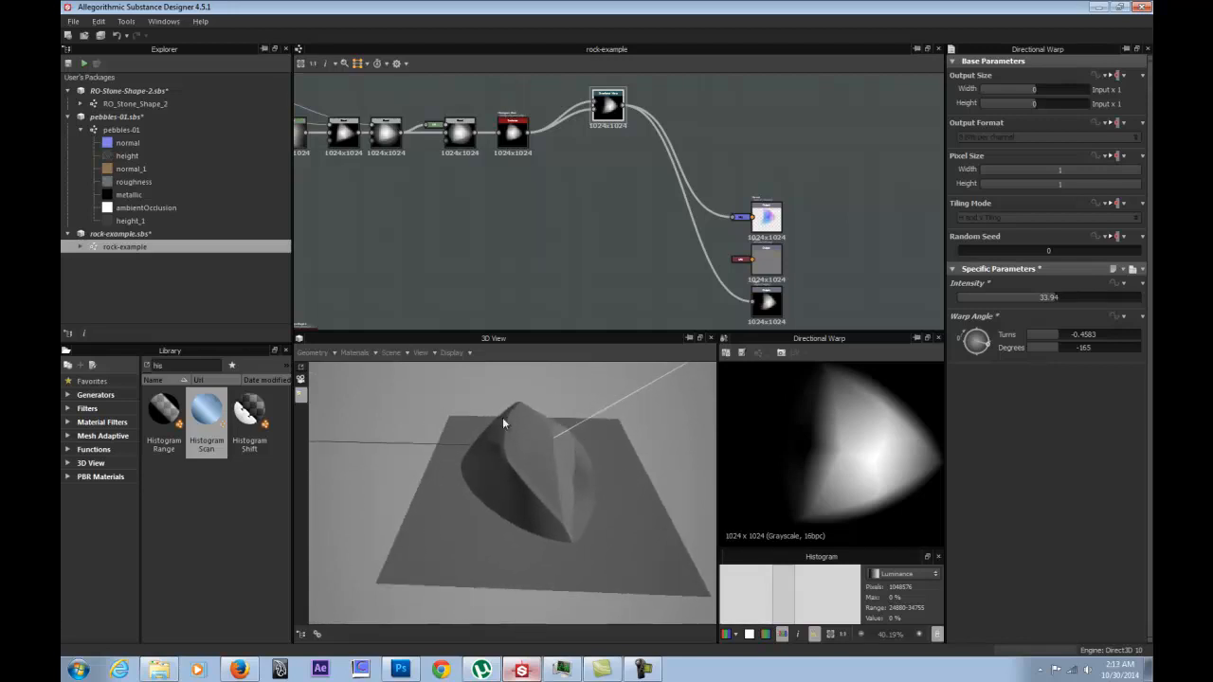
drag(502, 423, 616, 455)
Set the Directional Warp's angle to 793.99 degrees and its intensity to 10, and inspect the rock in 3D.
drag(987, 354, 973, 325)
drag(555, 460, 360, 427)
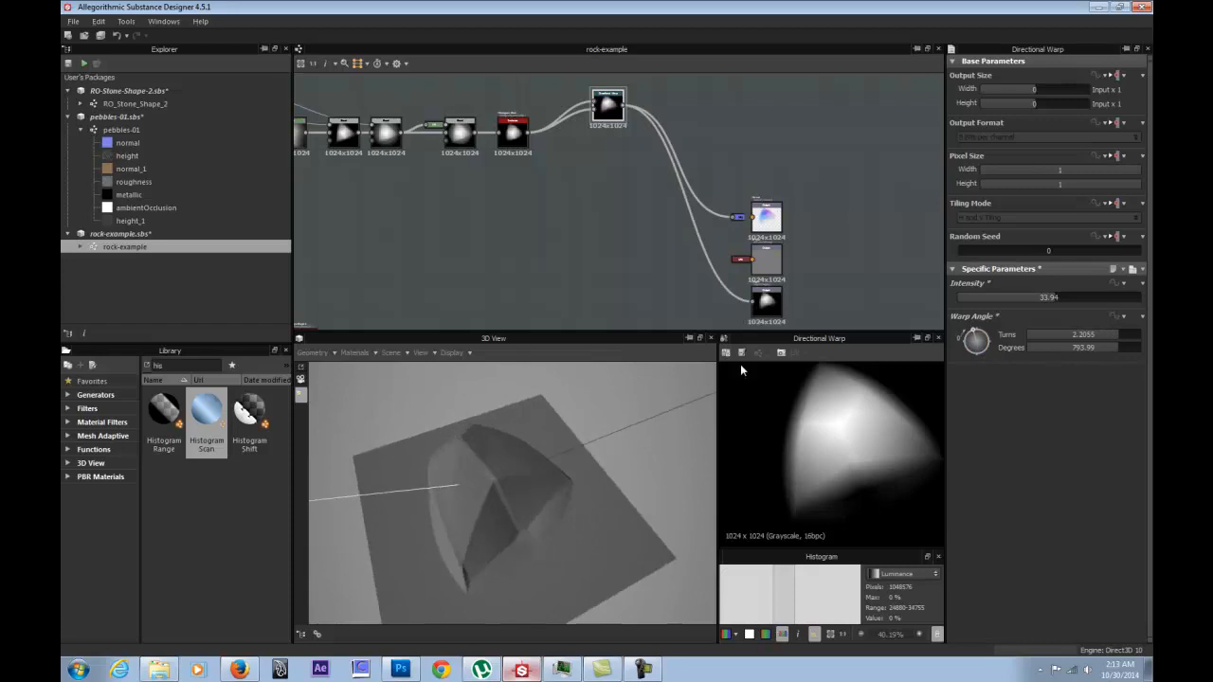
click(1040, 298)
text(10)
key(Return)
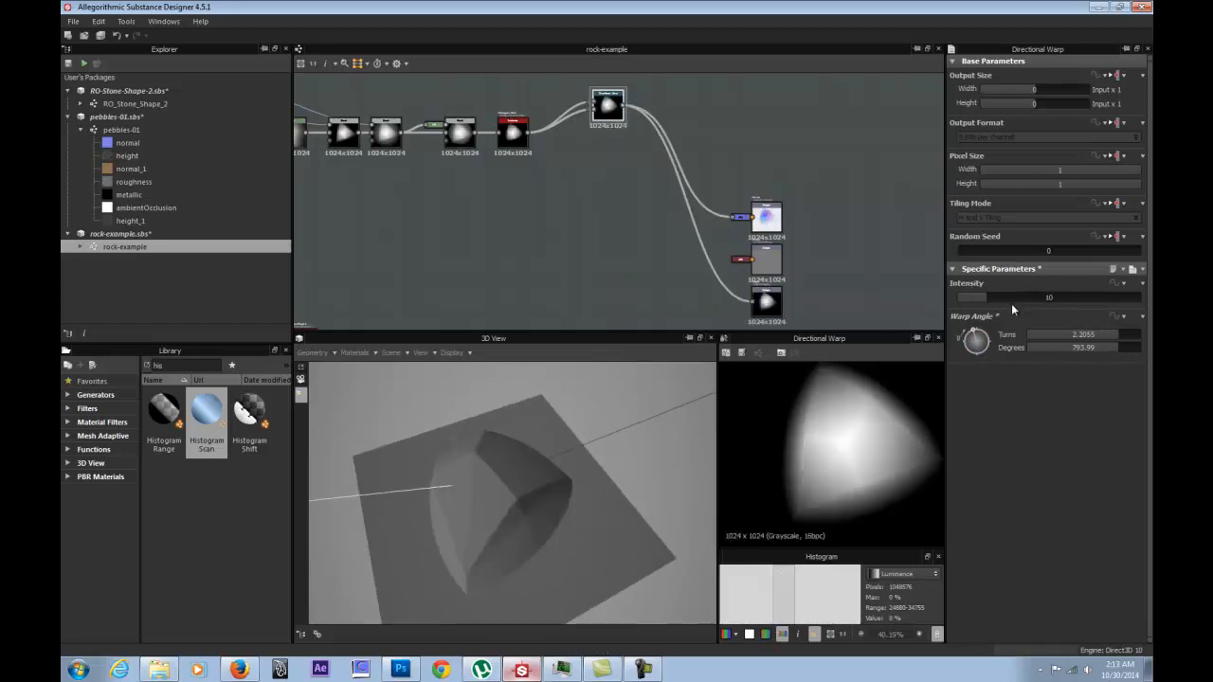
drag(503, 438, 648, 509)
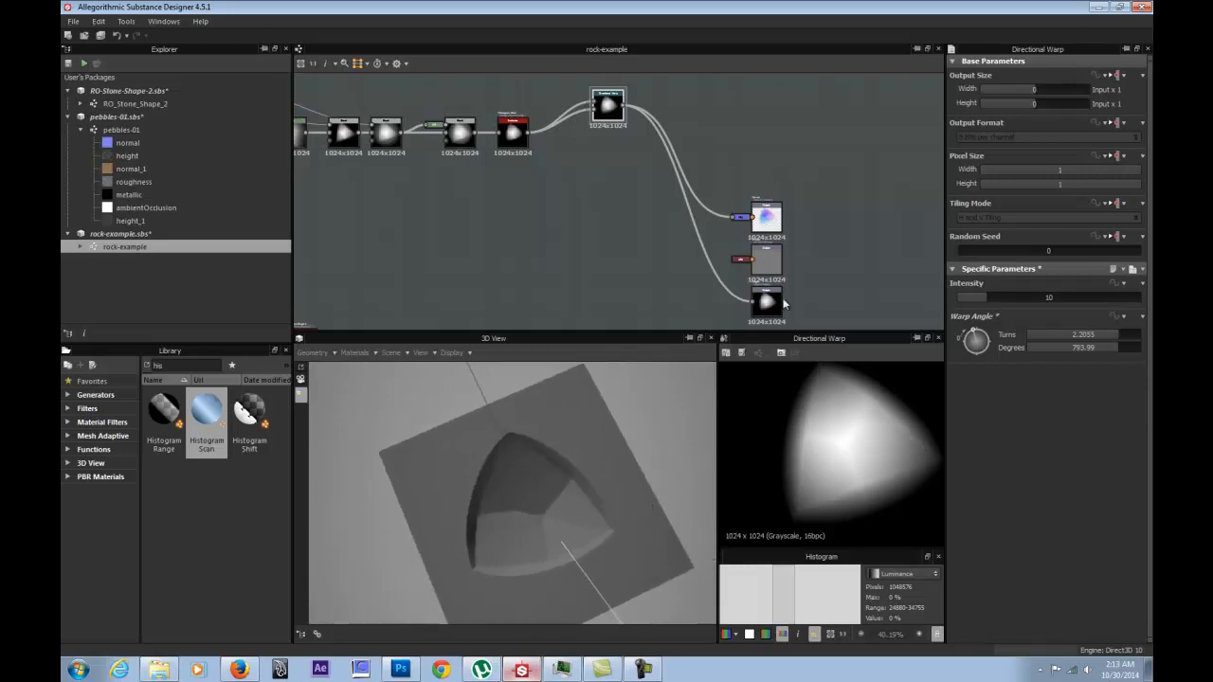
drag(590, 482, 567, 424)
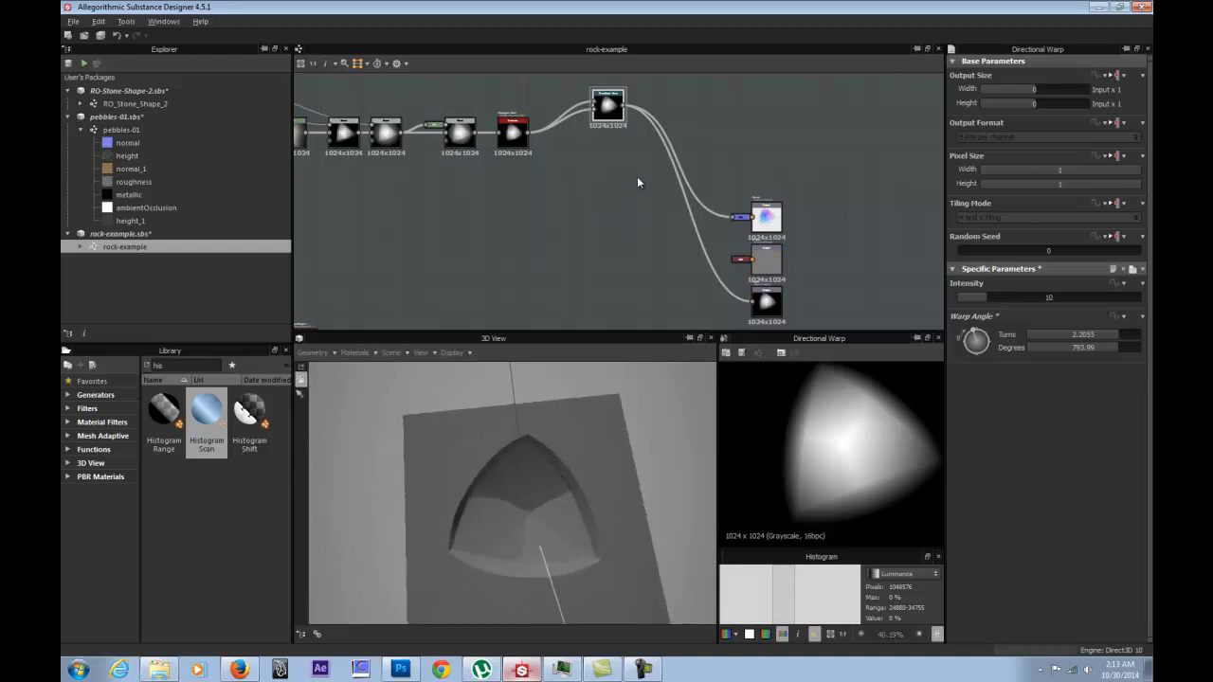
Move the Directional Warp node closer to the Histogram Scan.
middle_drag(605, 151, 604, 220)
scroll(603, 218, up, 2)
drag(601, 161, 542, 140)
middle_drag(532, 188, 612, 246)
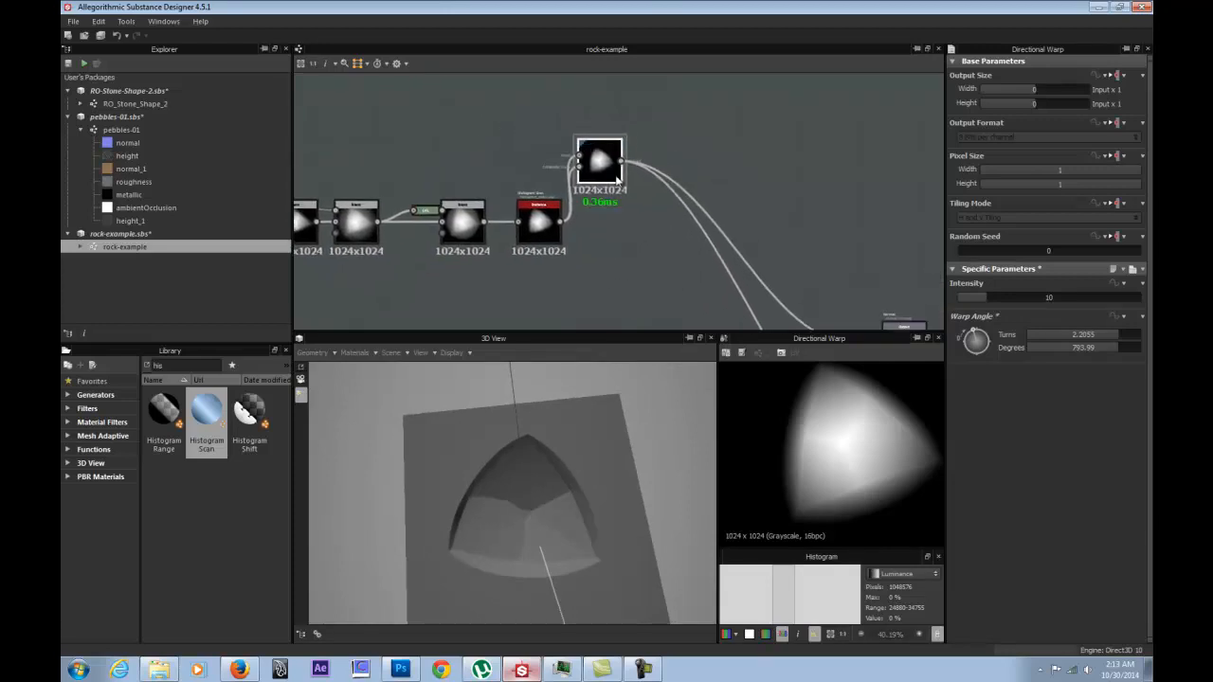
Search the library for noise and add a Plasma node to the graph above the Histogram Scan chain.
right_click(617, 240)
click(549, 278)
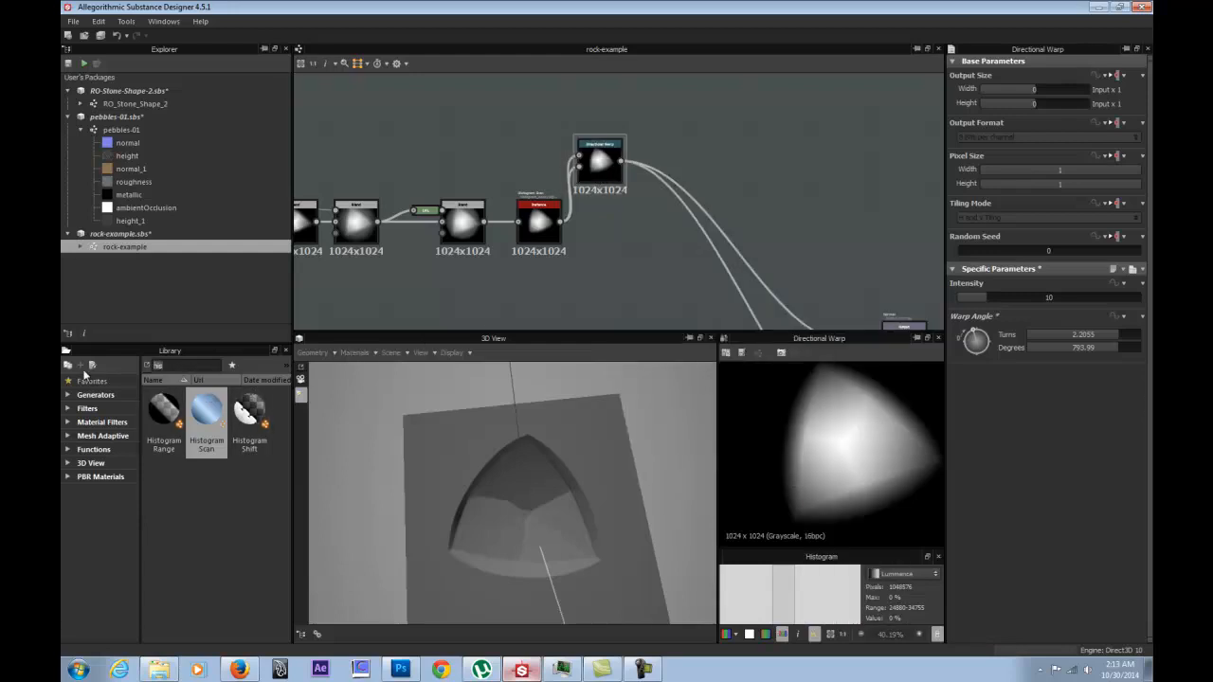
text(noise)
scroll(227, 526, down, 6)
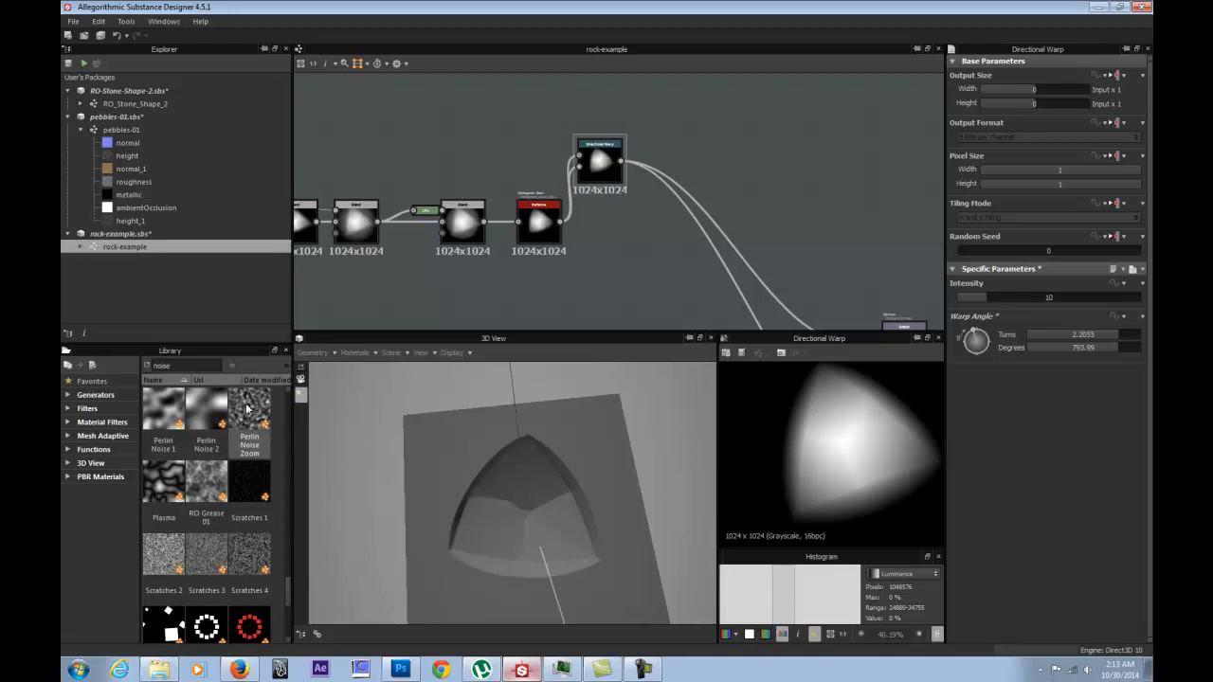
drag(169, 485, 470, 140)
Duplicate the Directional Warp, feed the copy from the first warp with Plasma as its intensity input, and preview it.
click(634, 119)
click(603, 153)
key(ctrl+d)
drag(629, 193, 701, 136)
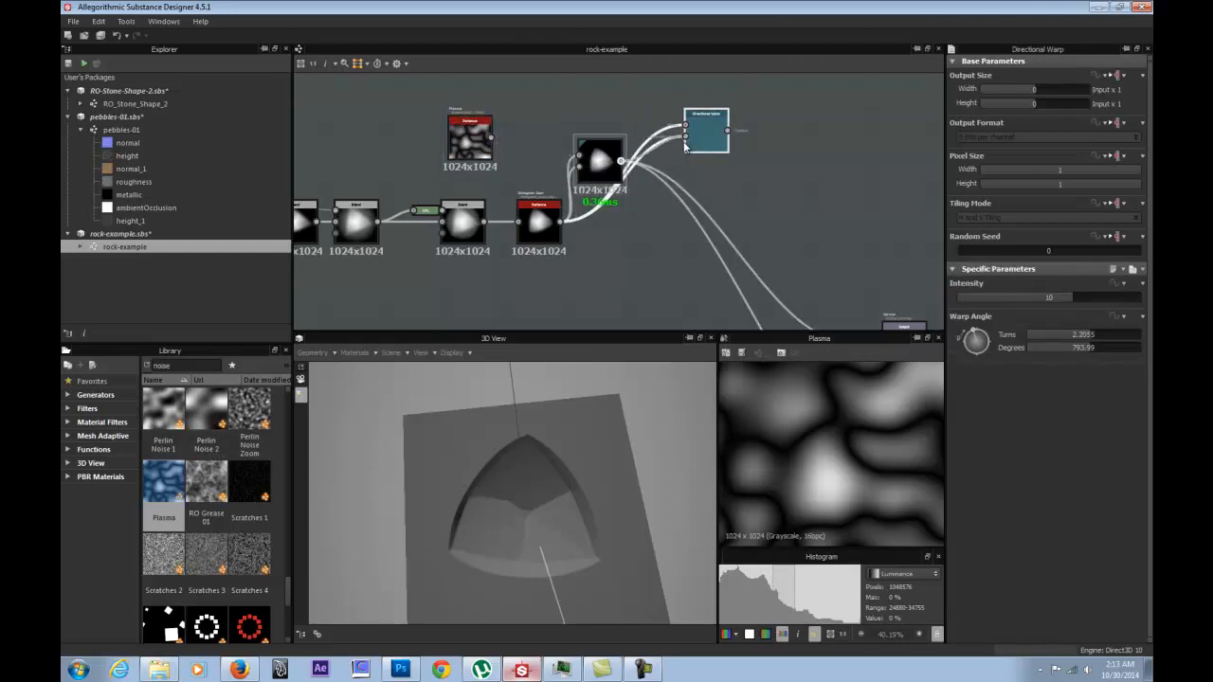
drag(684, 143, 685, 138)
drag(490, 138, 671, 138)
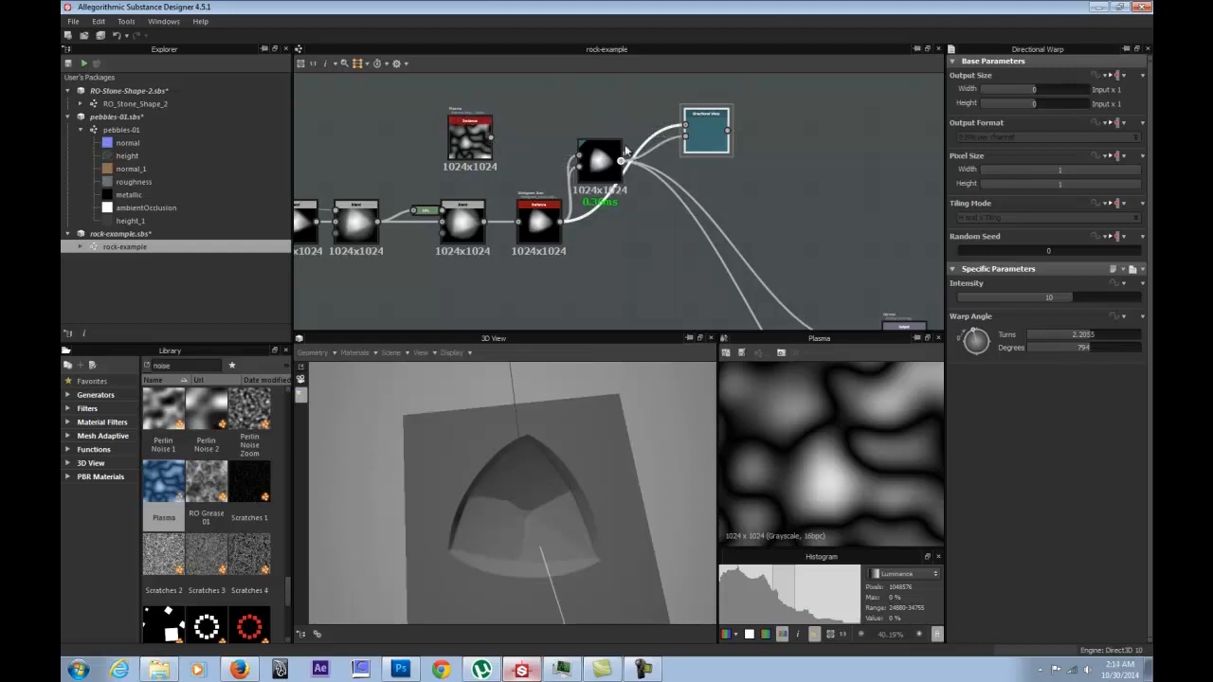
drag(623, 148, 686, 137)
double_click(705, 135)
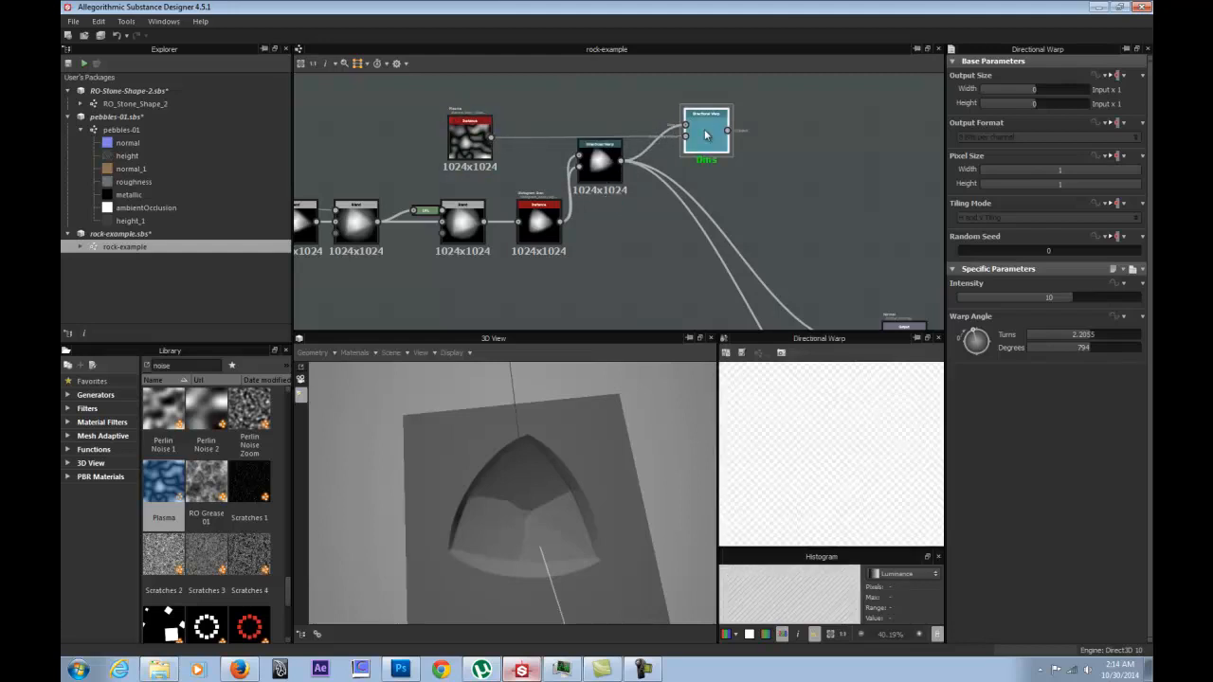
Reroute the normal and height outputs so both are fed by the second Directional Warp.
scroll(755, 218, down, 3)
middle_drag(611, 144, 607, 142)
drag(622, 105, 623, 105)
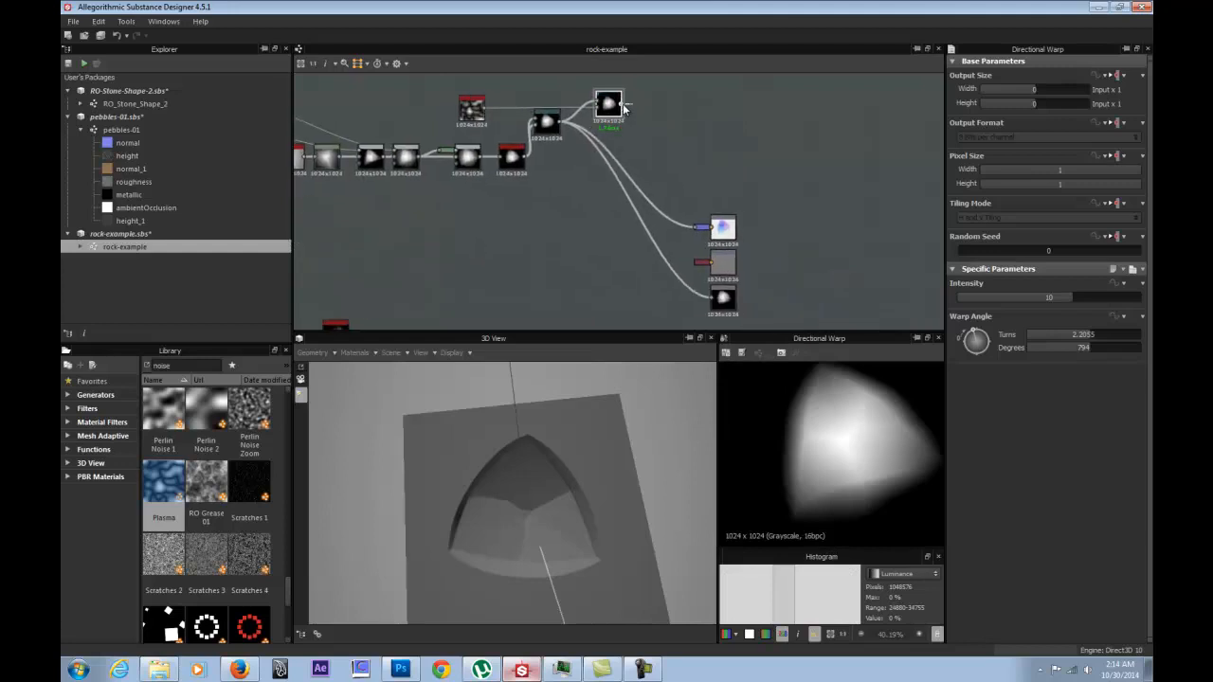
drag(692, 190, 699, 227)
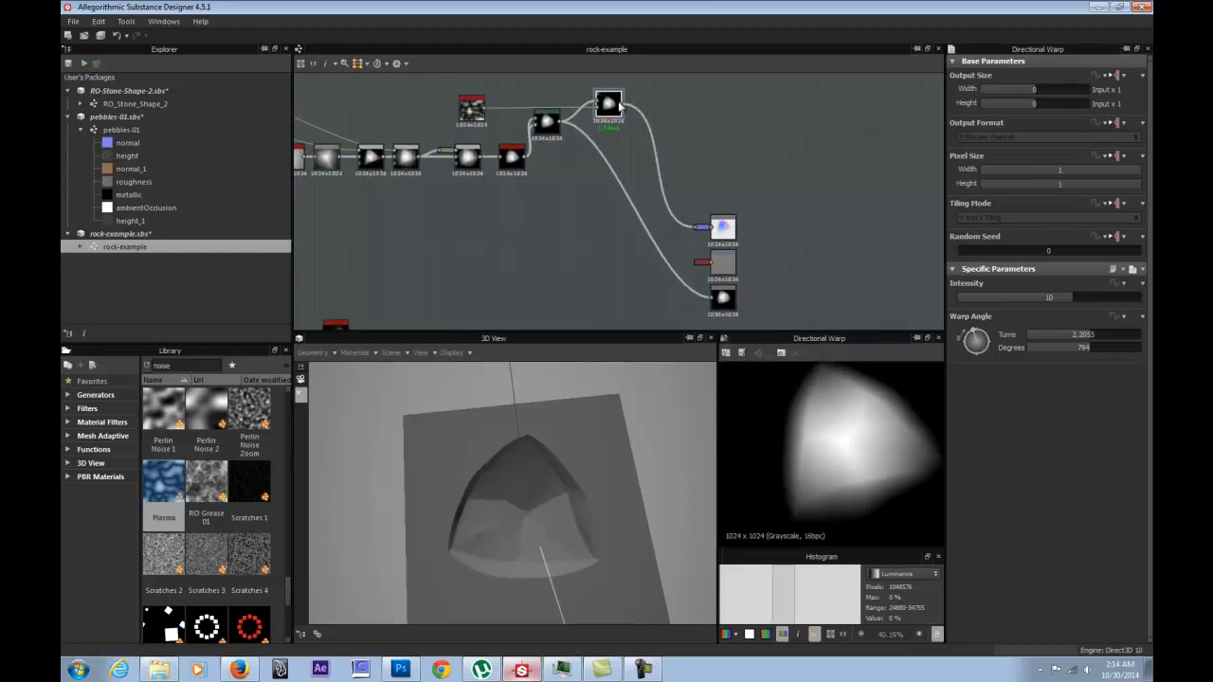
drag(621, 104, 709, 299)
Set the second Directional Warp's intensity to 16 and its angle to 1049.99 degrees, and inspect the rock in 3D.
scroll(598, 177, up, 3)
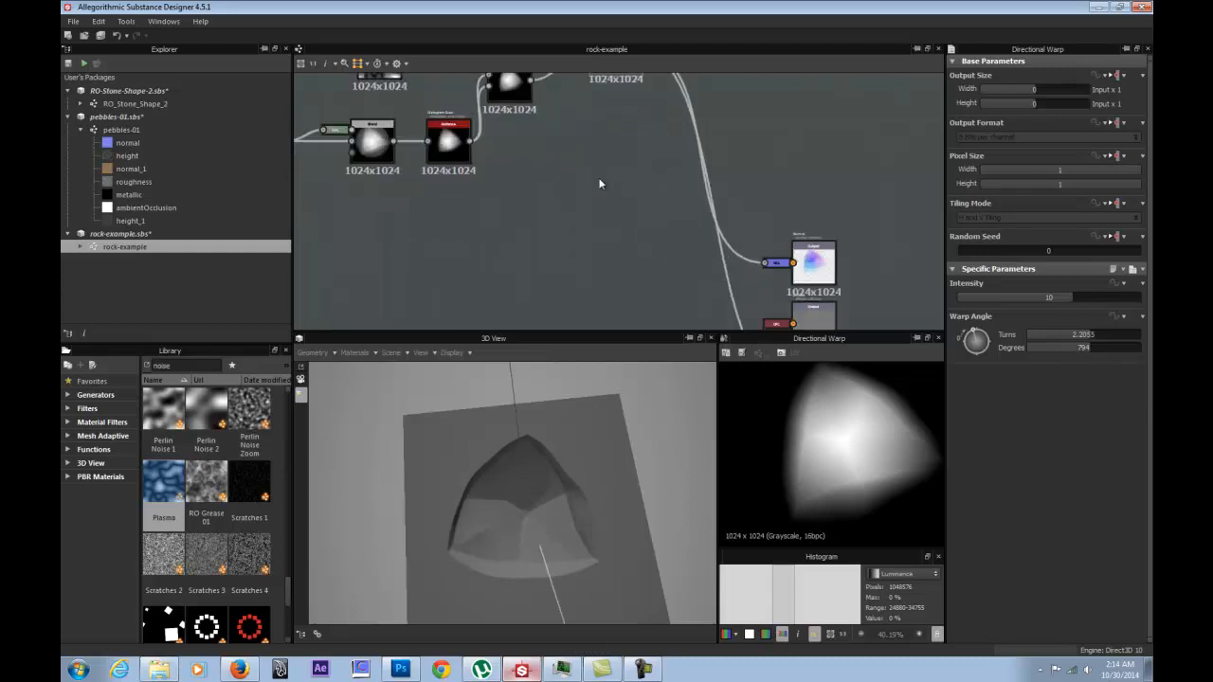
middle_drag(549, 200, 585, 292)
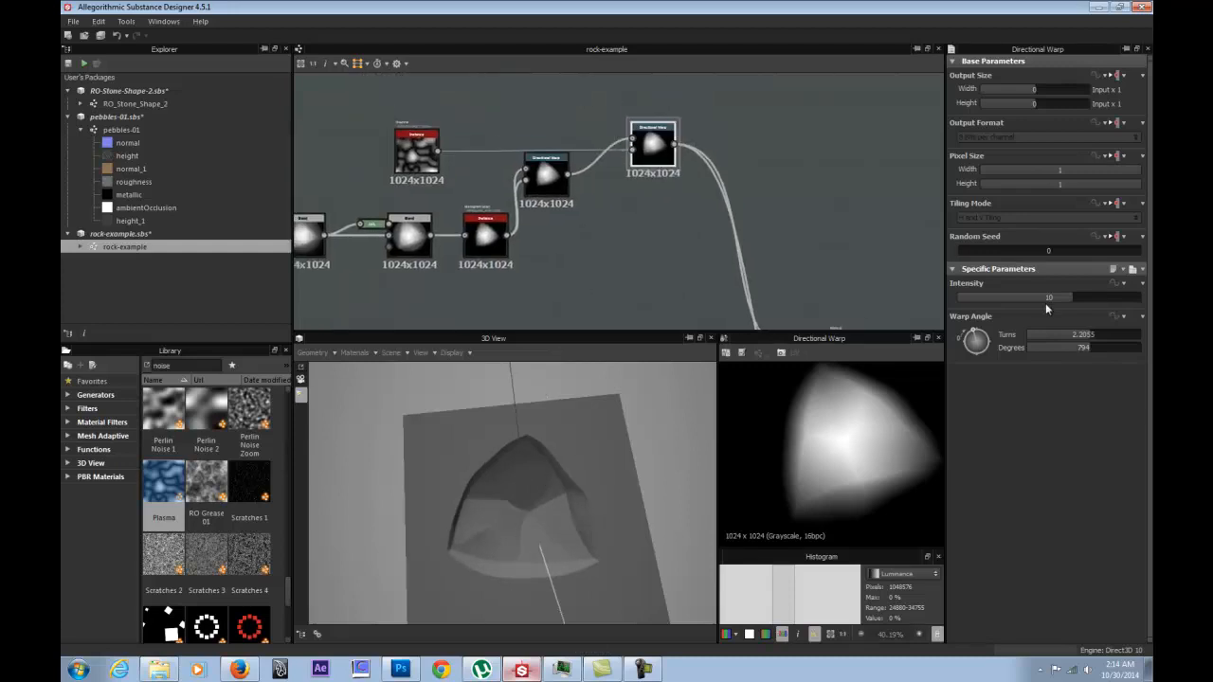
drag(1065, 296, 1143, 305)
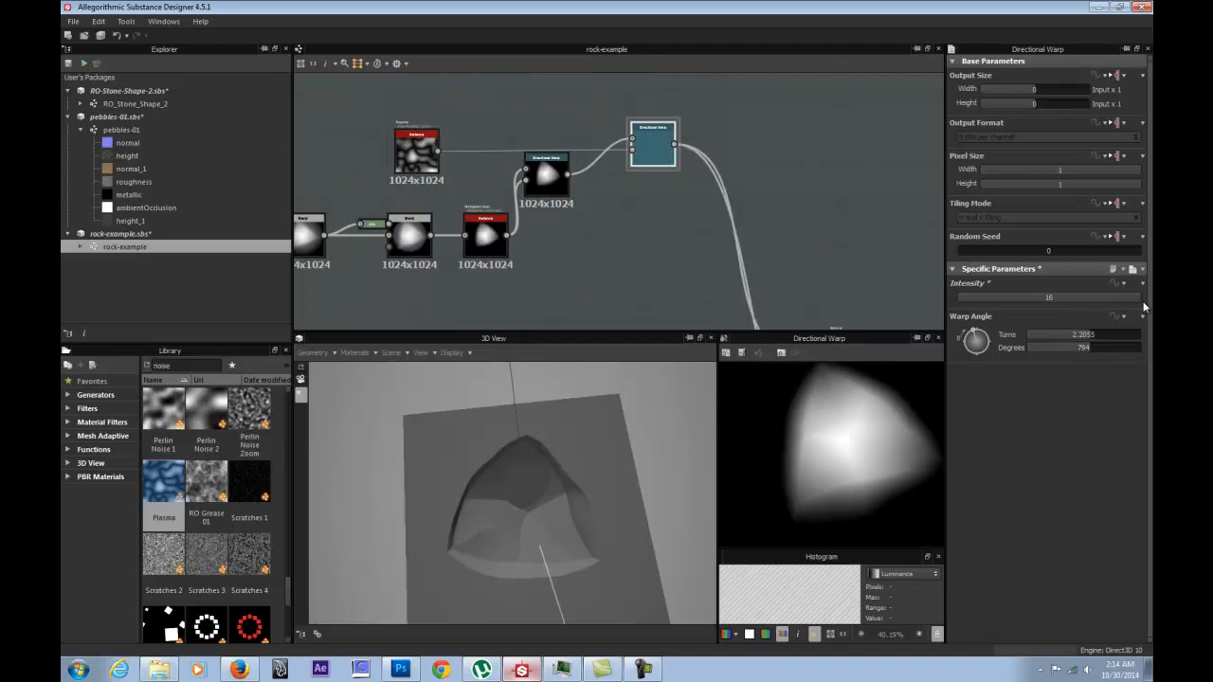
mouse_move(983, 338)
mouse_down()
mouse_move(990, 349)
mouse_move(964, 348)
mouse_up()
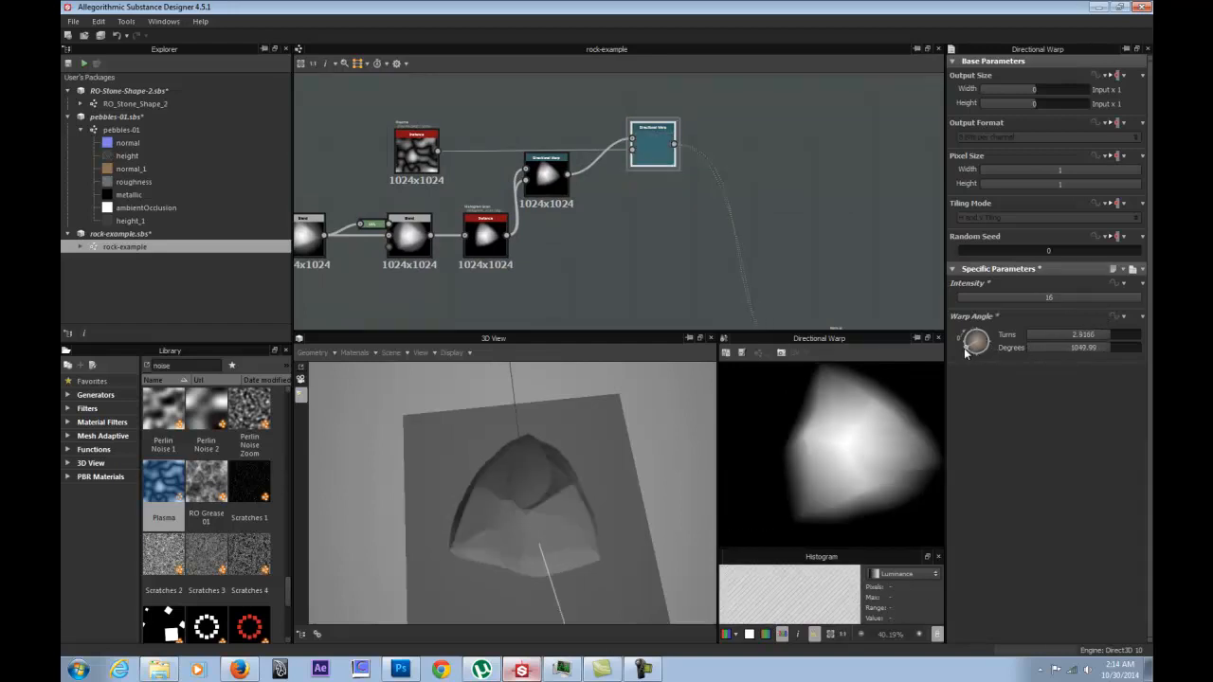
drag(495, 478, 303, 502)
drag(526, 531, 540, 370)
Raise the first Directional Warp's intensity to 16 and inspect the rock from other angles in 3D.
click(548, 179)
drag(1077, 298, 1139, 297)
drag(463, 519, 474, 574)
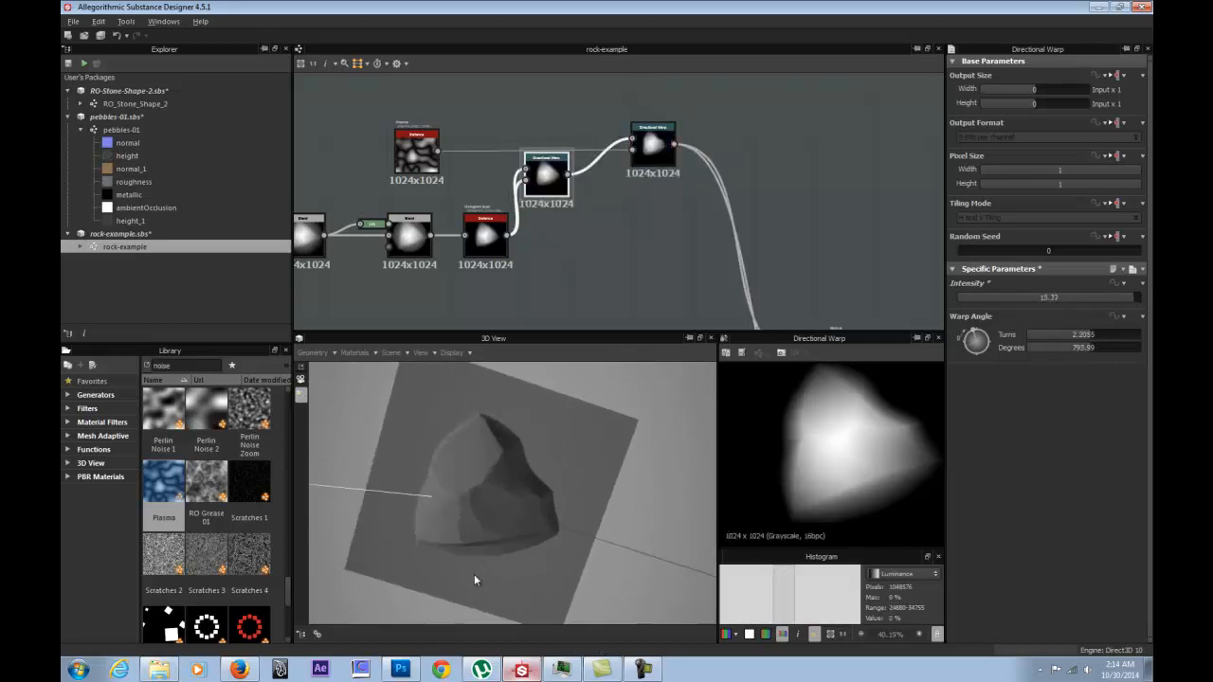
click(1142, 297)
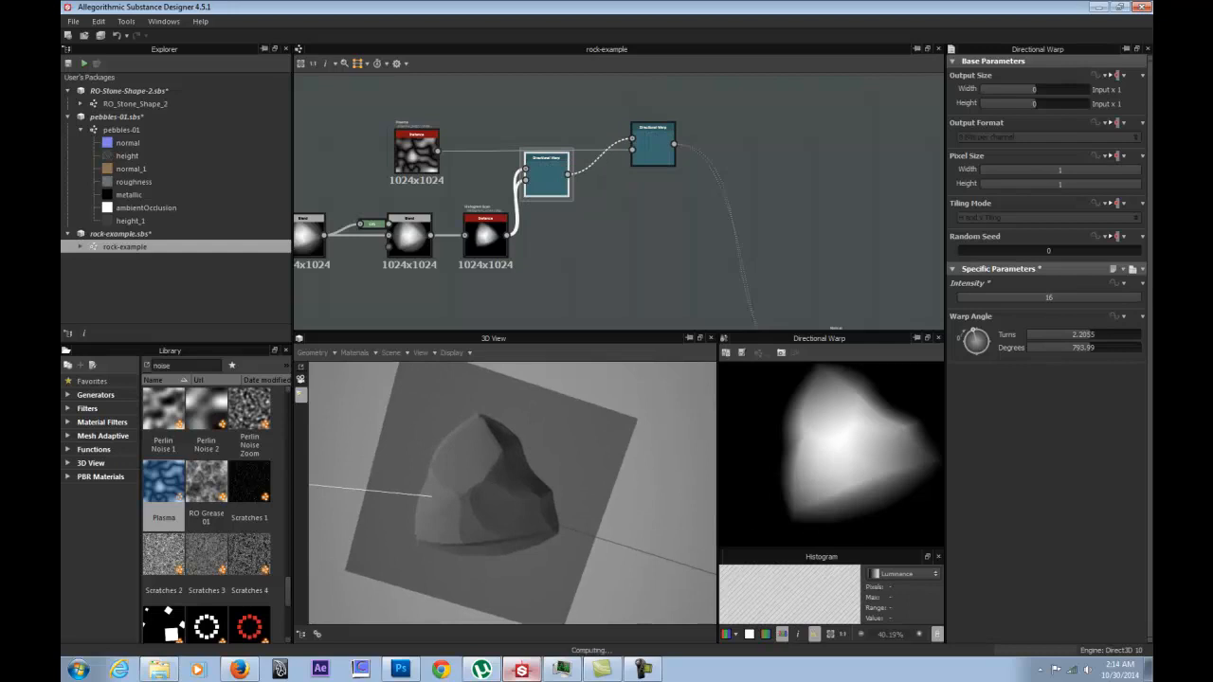
drag(523, 541, 501, 319)
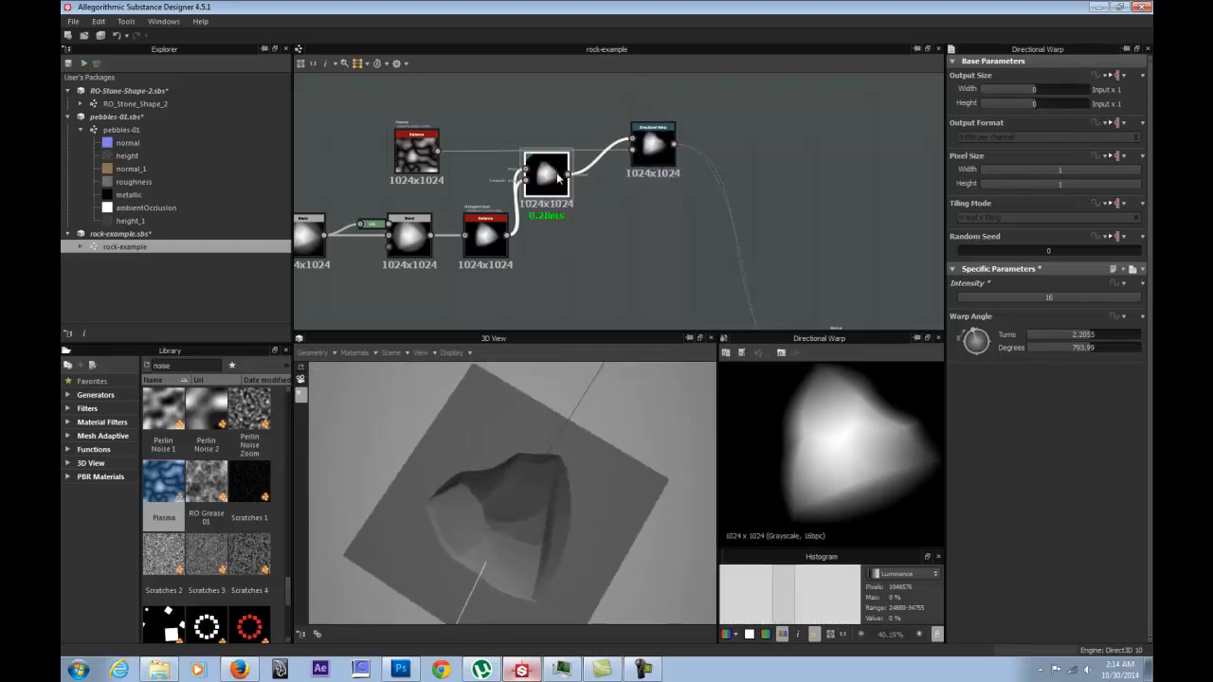
Move the Plasma node well above the chain and line up both Directional Warp nodes beside the Histogram Scan.
click(420, 157)
scroll(446, 208, down, 3)
middle_drag(442, 207, 579, 228)
scroll(580, 231, up, 2)
drag(576, 199, 580, 92)
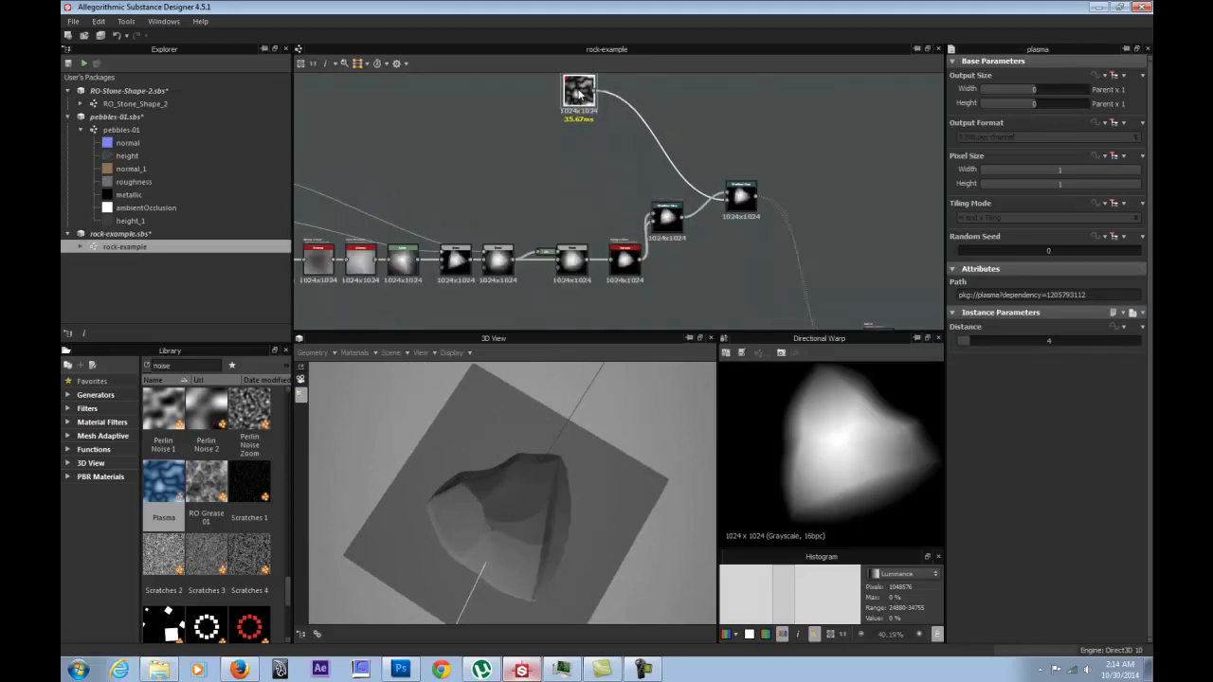
scroll(576, 171, up, 3)
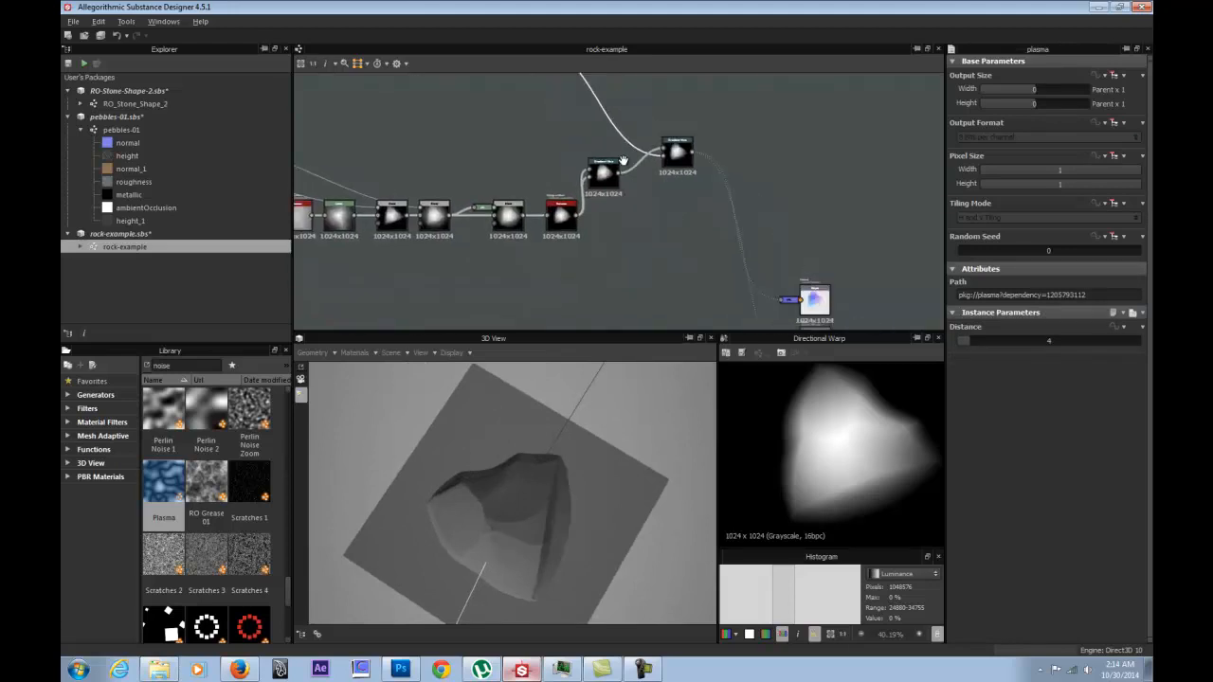
drag(576, 172, 576, 244)
drag(723, 125, 668, 236)
click(745, 177)
right_click(743, 172)
mouse_move(782, 182)
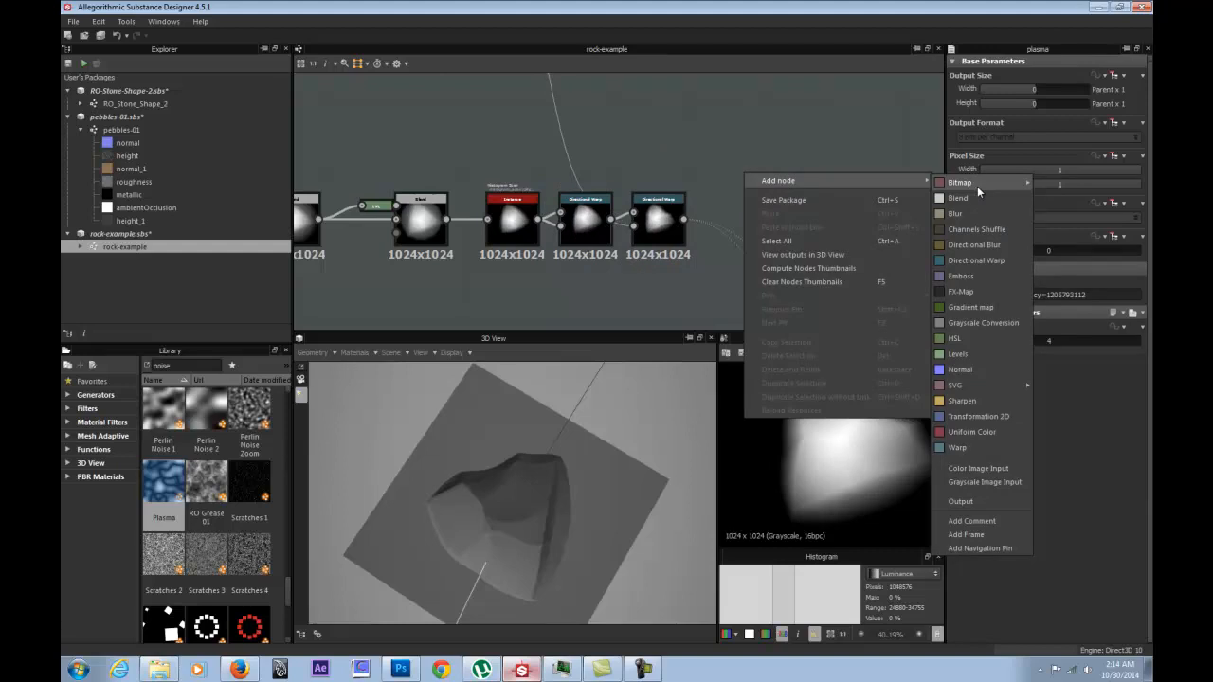
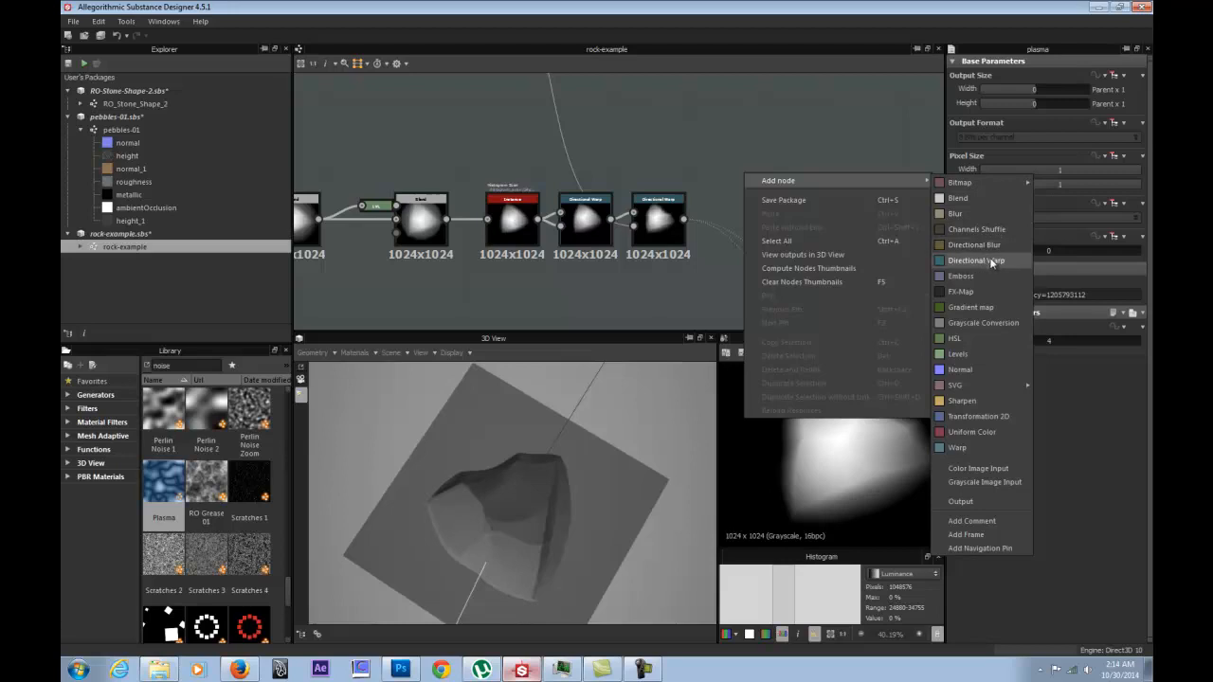
Search the library for "slop" and add a Slope Blur Grayscale node after the second Directional Warp.
click(299, 338)
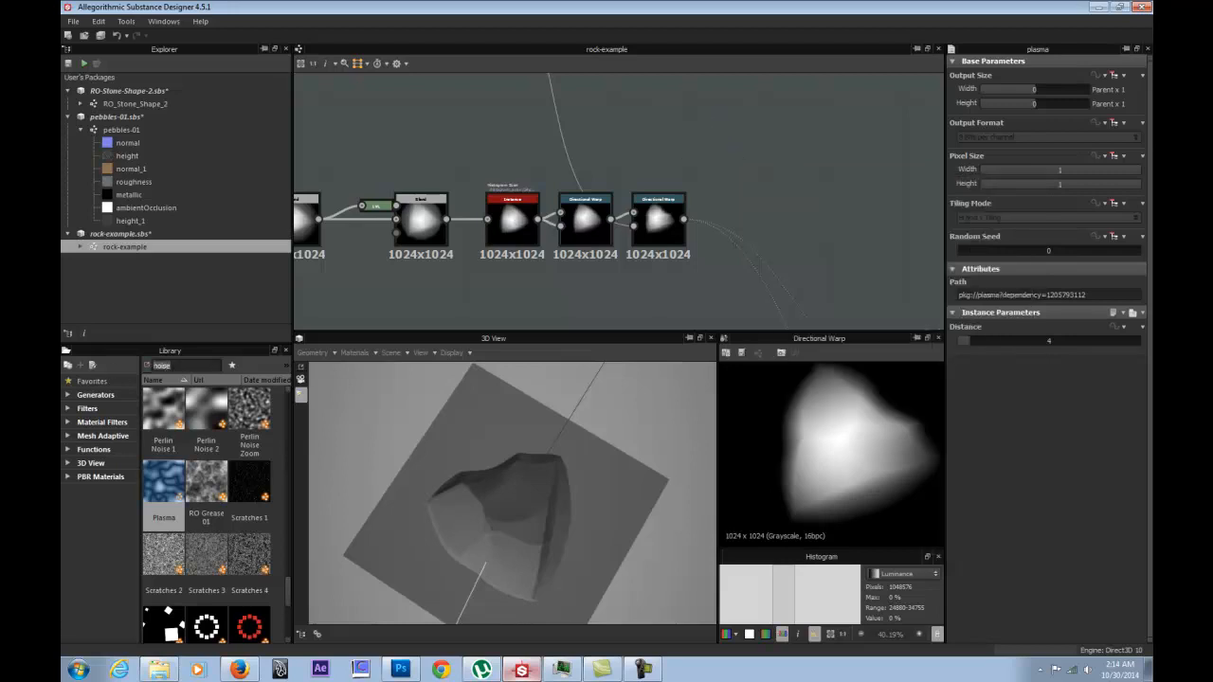
text(slop)
drag(209, 401, 782, 167)
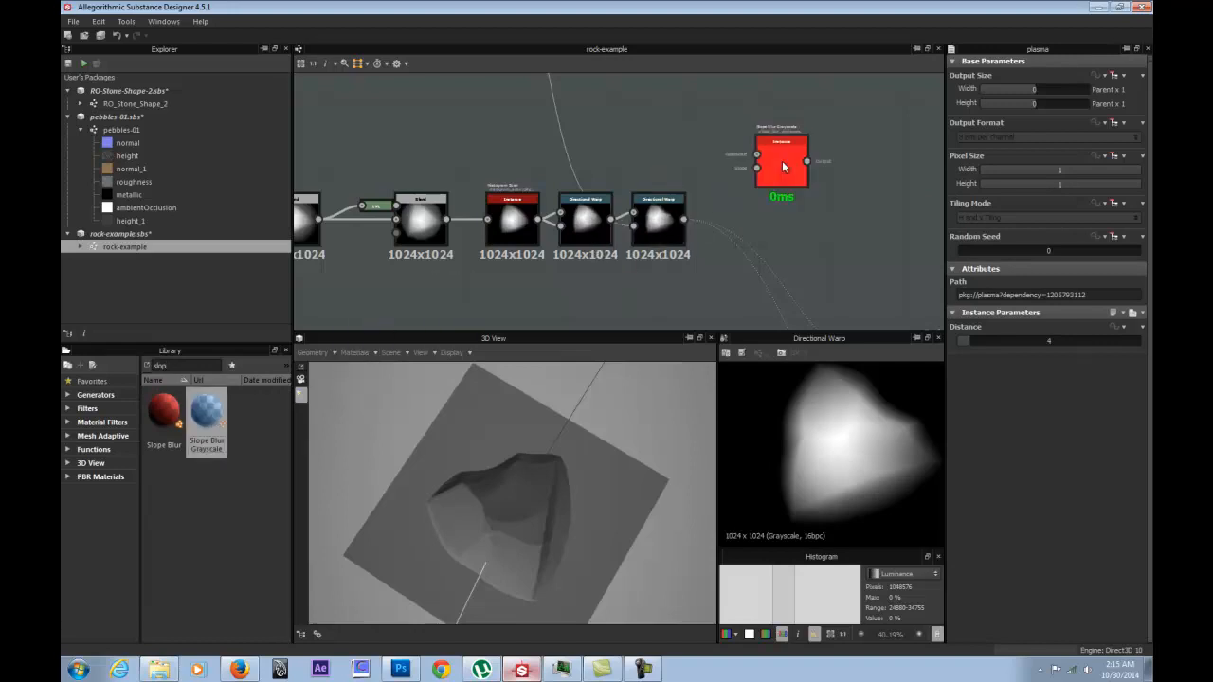
drag(783, 167, 791, 200)
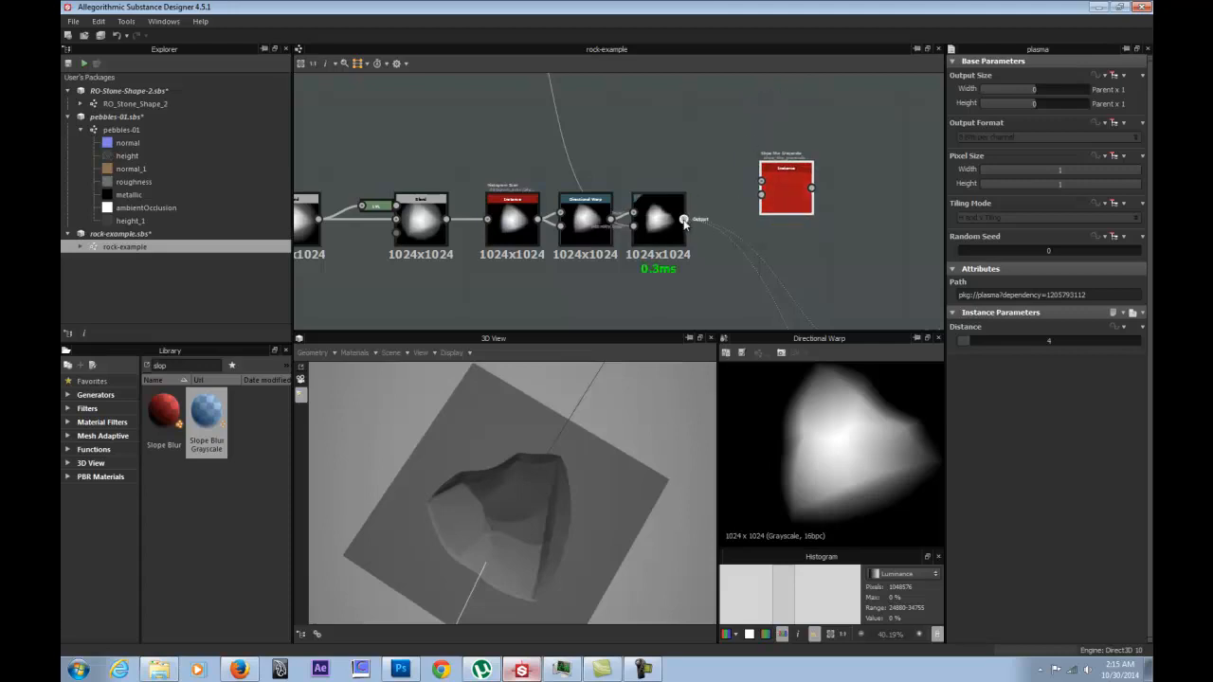
Search the library for noise, add a BnW Spots 2 node above the second Directional Warp, and preview it.
click(711, 119)
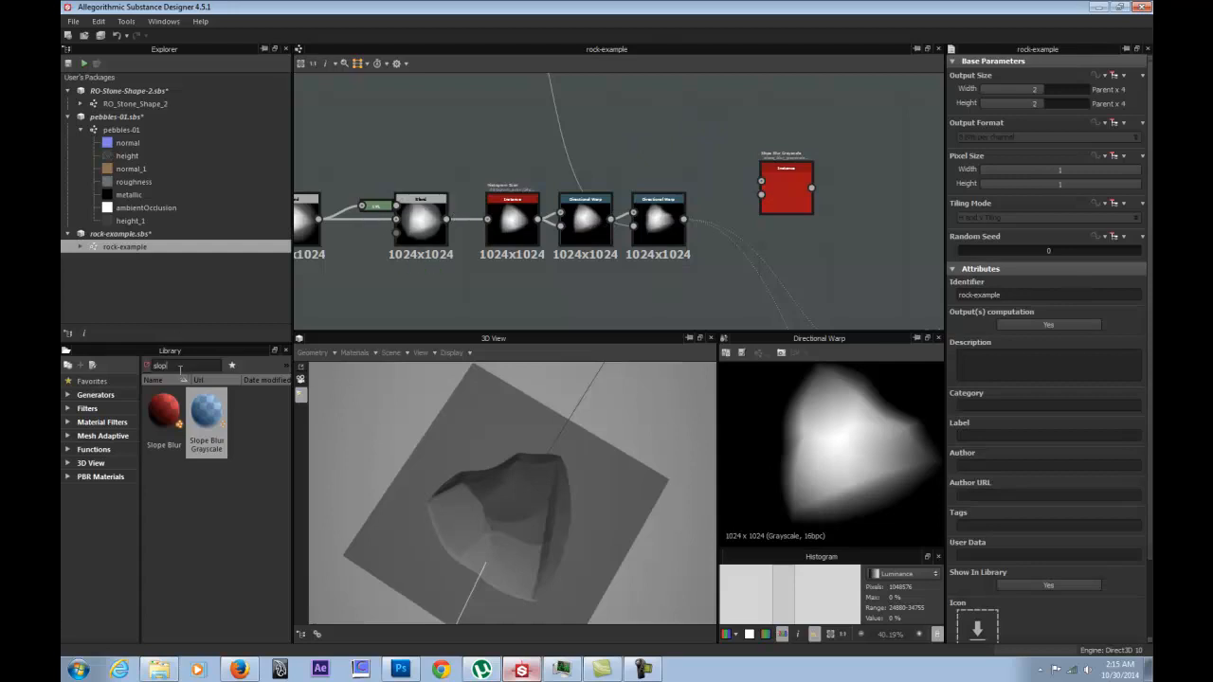
text(noise)
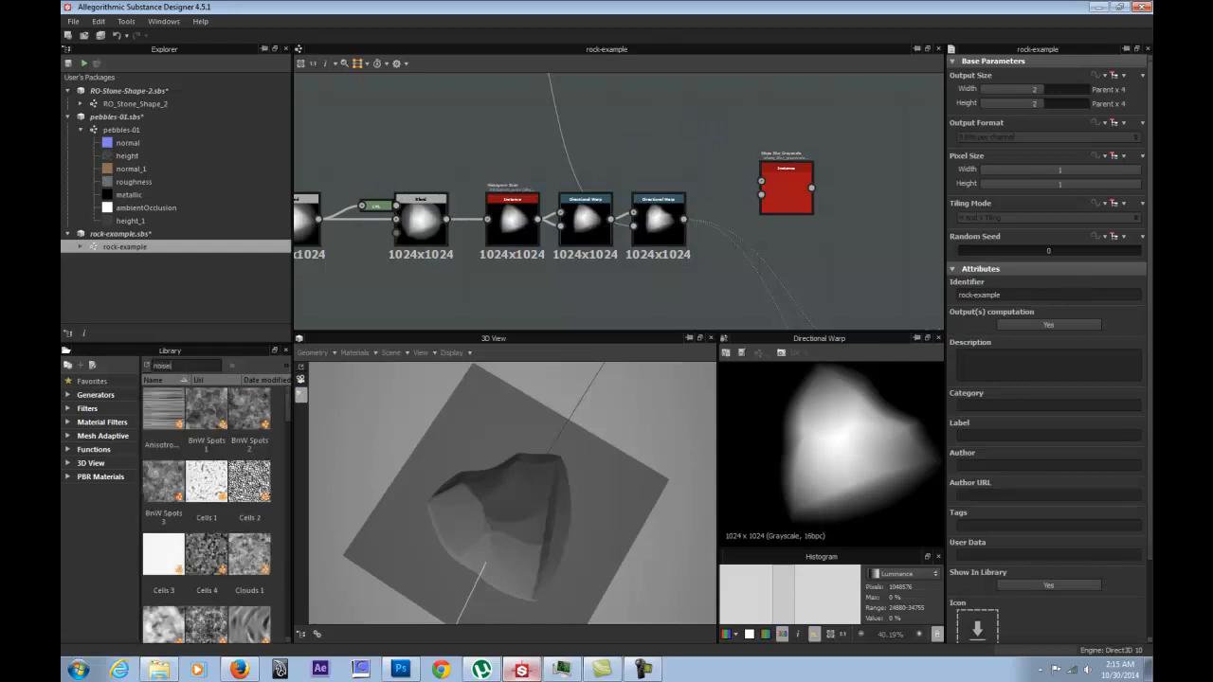
drag(249, 417, 655, 134)
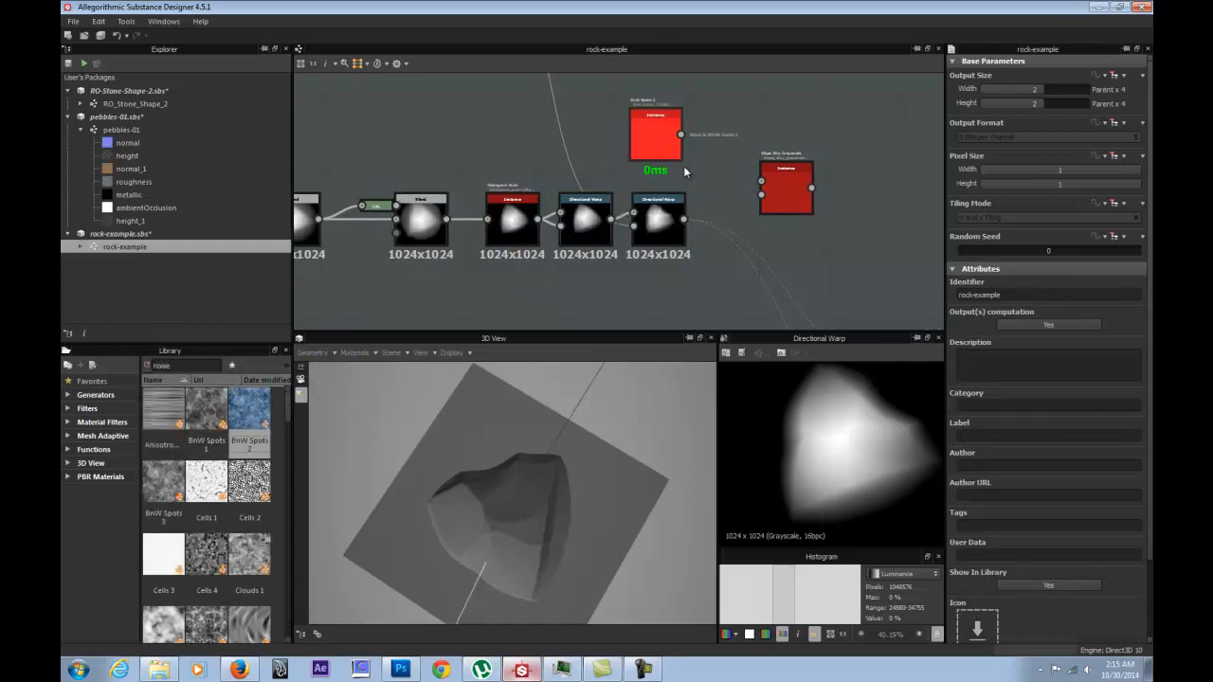
double_click(657, 135)
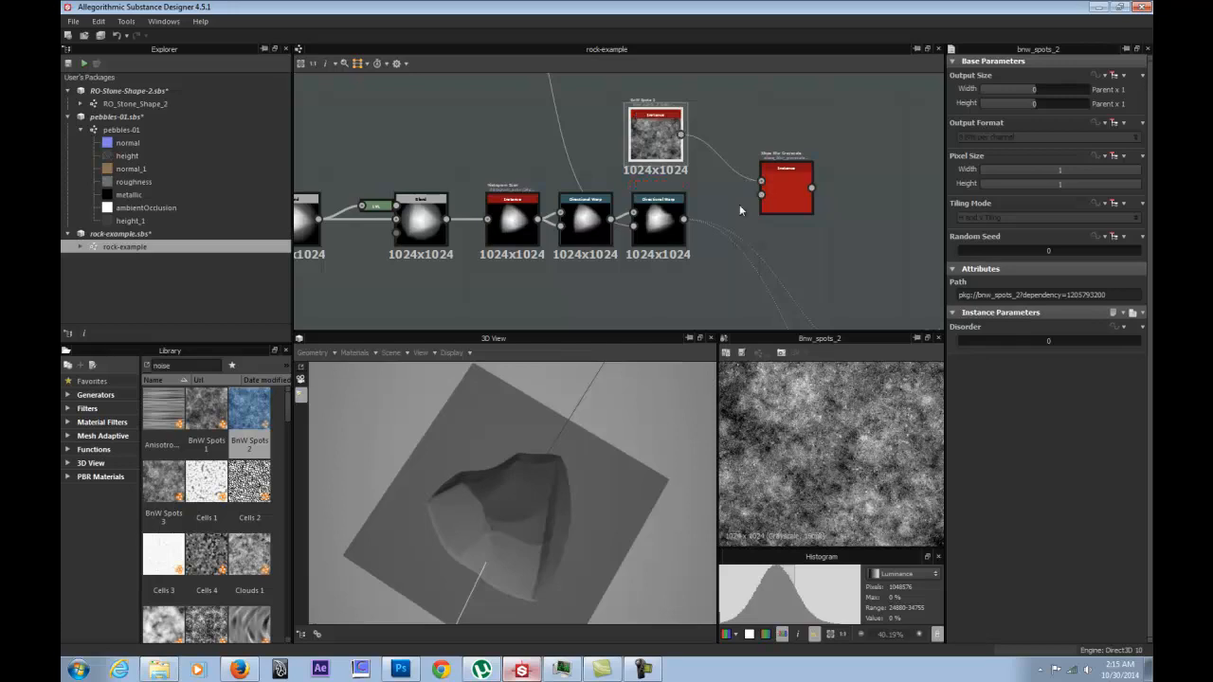
Connect BnW Spots 2 to the Slope Blur's grayscale input and the second Directional Warp to its slope input, and preview the result.
drag(683, 220, 761, 192)
click(786, 200)
double_click(786, 200)
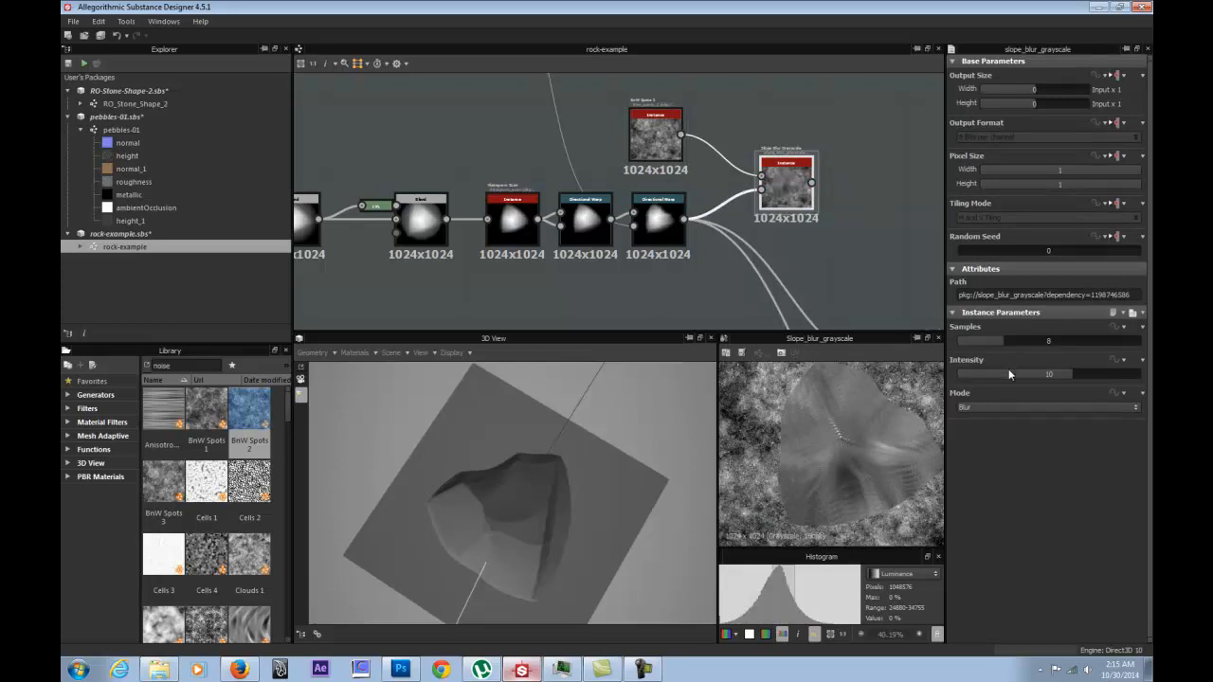
Try the Min mode and then the Max mode on the Slope Blur Grayscale node.
click(982, 407)
click(984, 431)
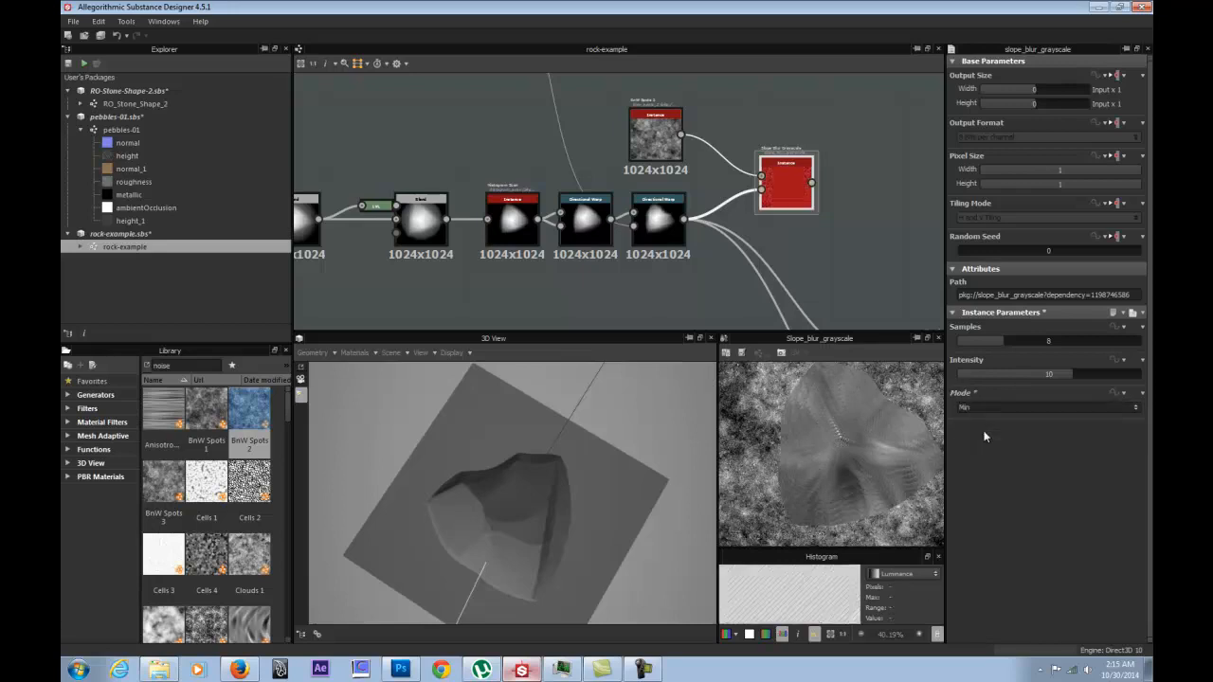
click(992, 410)
click(988, 431)
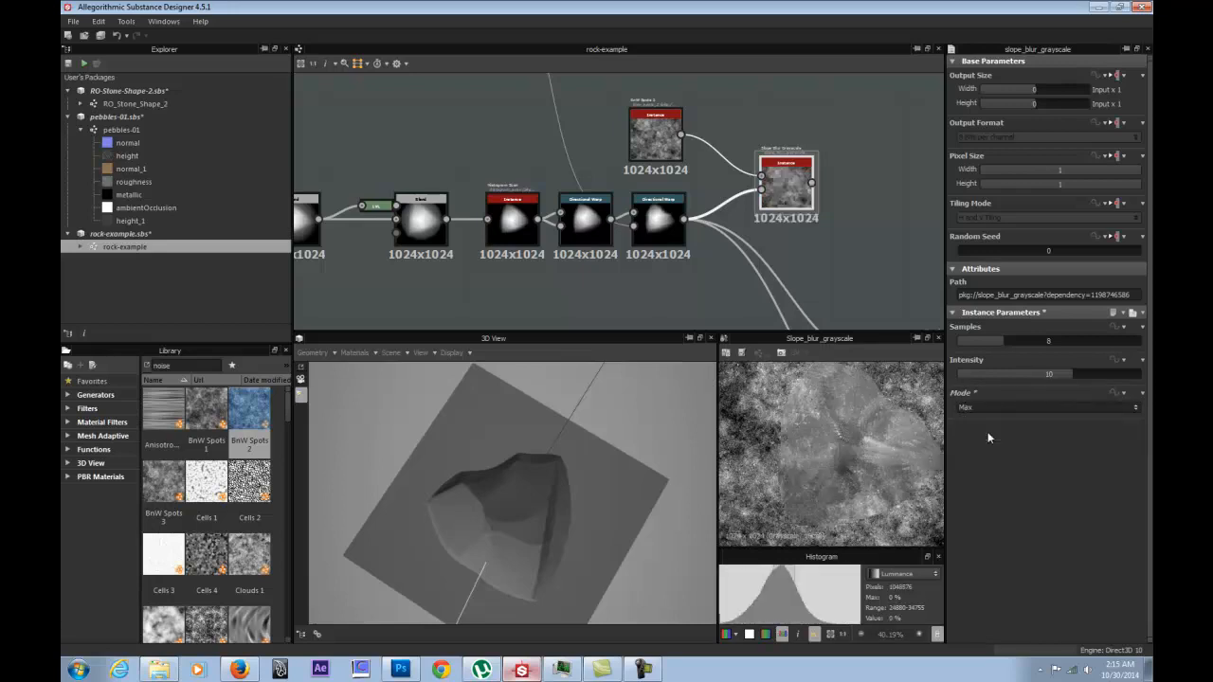
Set the Slope Blur Grayscale's samples to 32 and its intensity to 1.77.
drag(1006, 341, 1142, 342)
click(1097, 339)
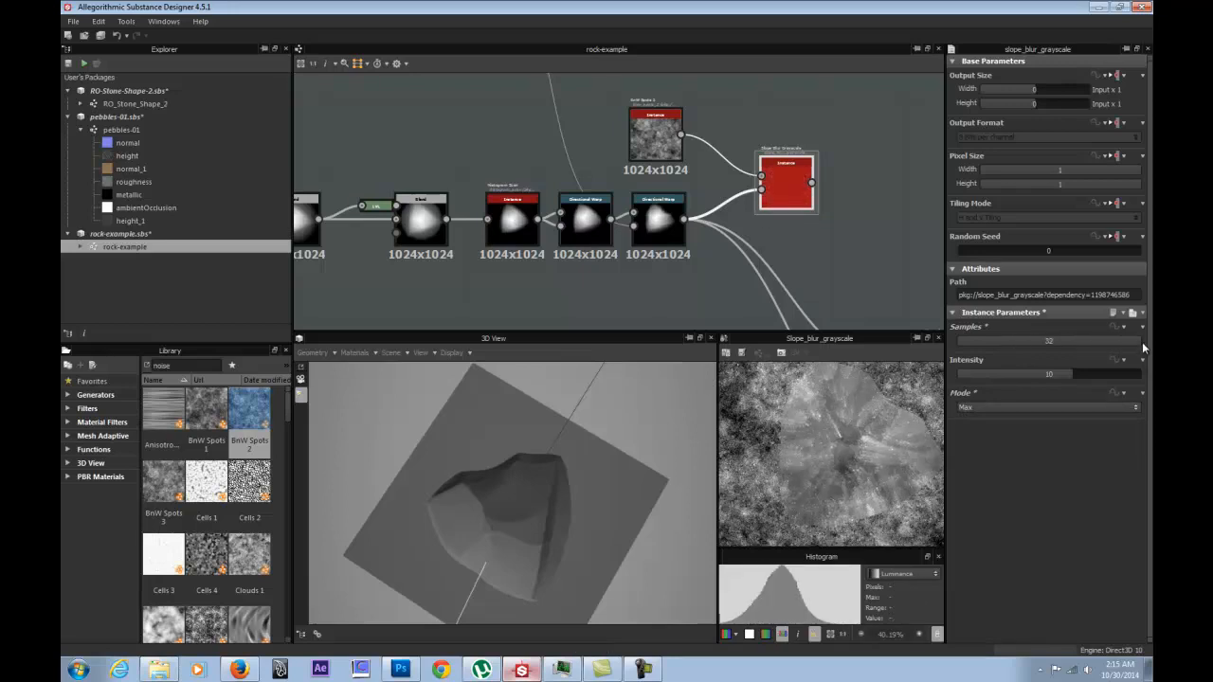
drag(1042, 375, 959, 375)
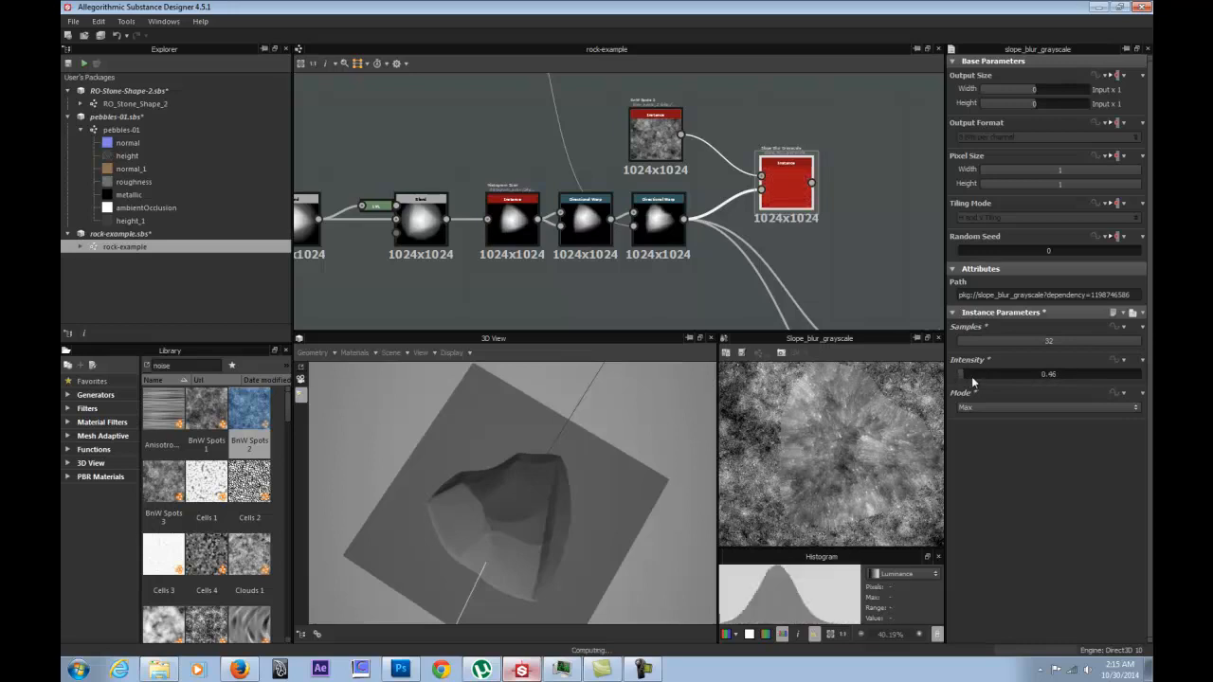
Try the Slope Blur Grayscale in Blur mode with an intensity of 5.92 and examine the 2D preview.
click(986, 407)
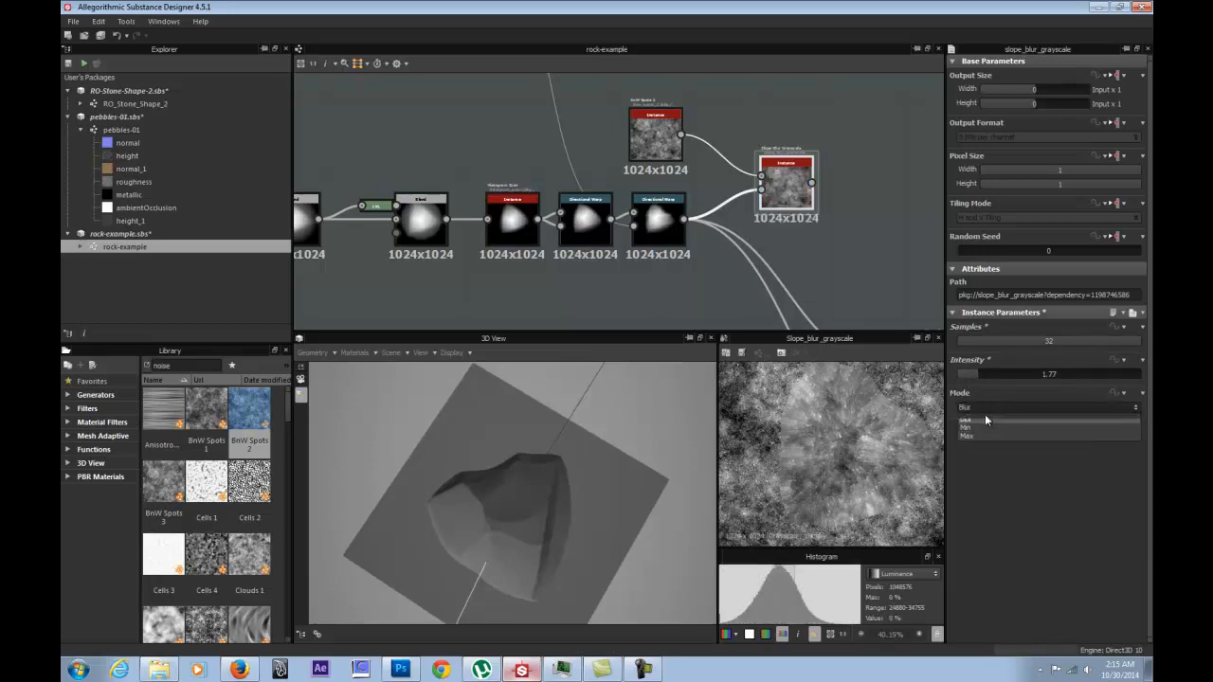
click(984, 416)
drag(1006, 375, 1026, 376)
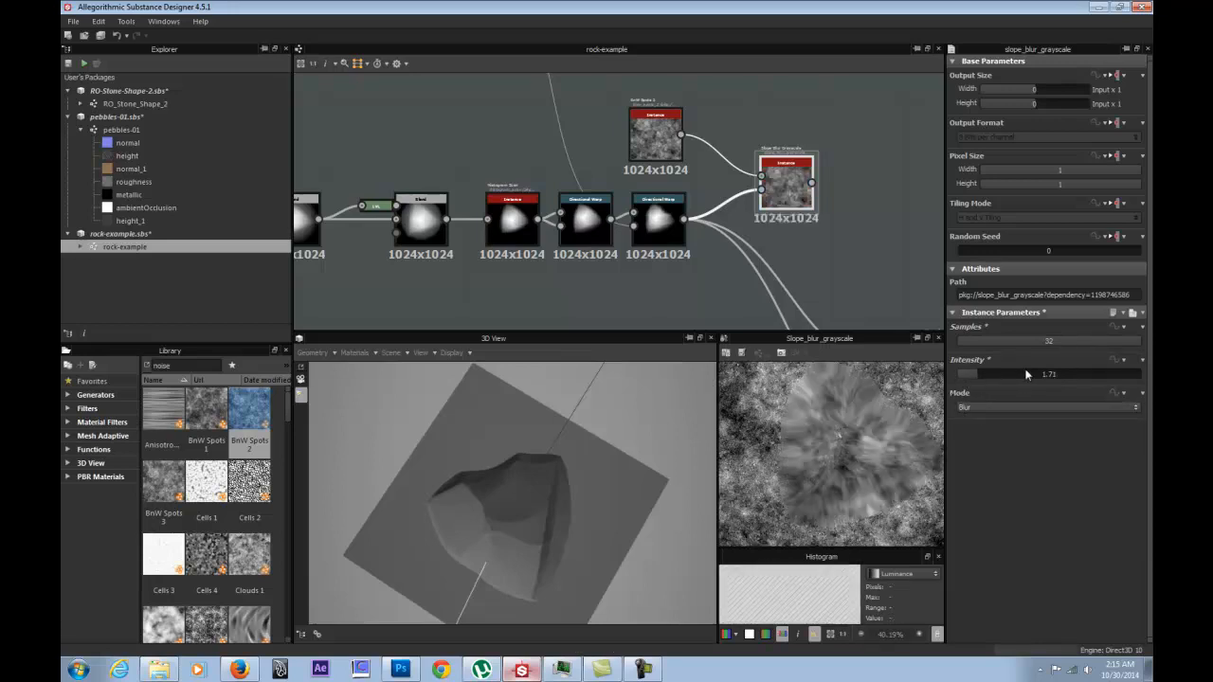
scroll(832, 452, down, 2)
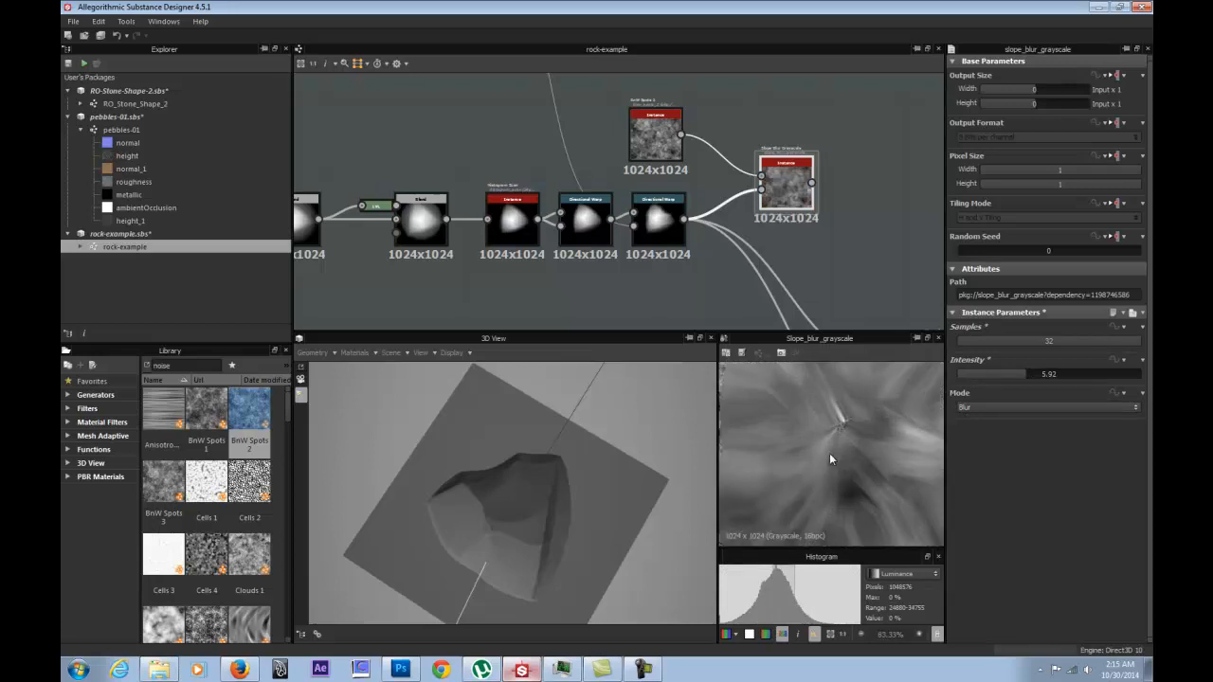
Set the Slope Blur Grayscale's intensity to 0.51 and its mode to Min.
click(963, 375)
click(980, 407)
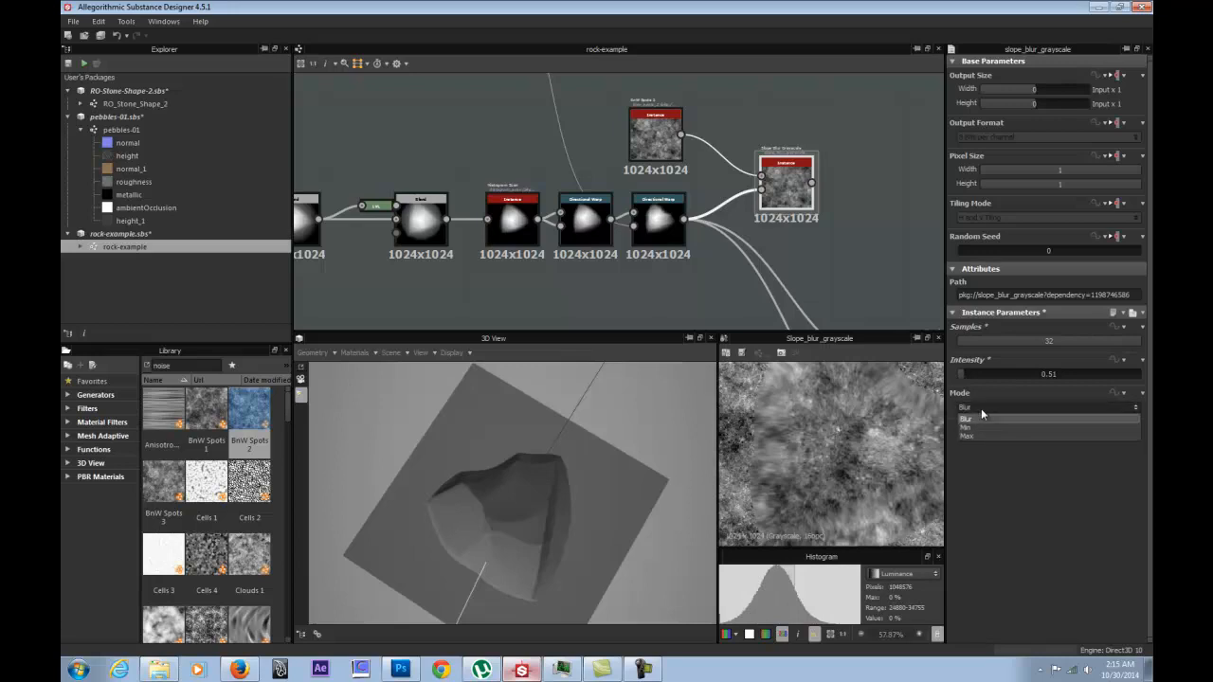
click(983, 418)
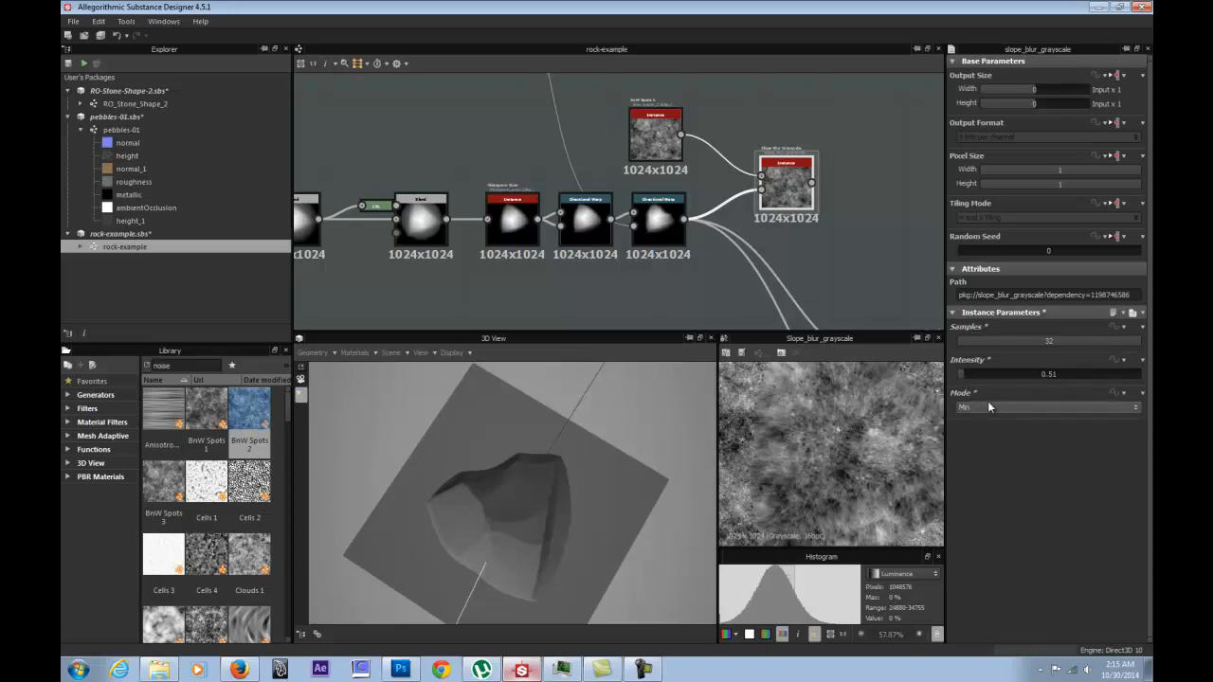
Set the Slope Blur Grayscale's intensity to 7.35 and examine the whole texture in the 2D preview.
click(1019, 374)
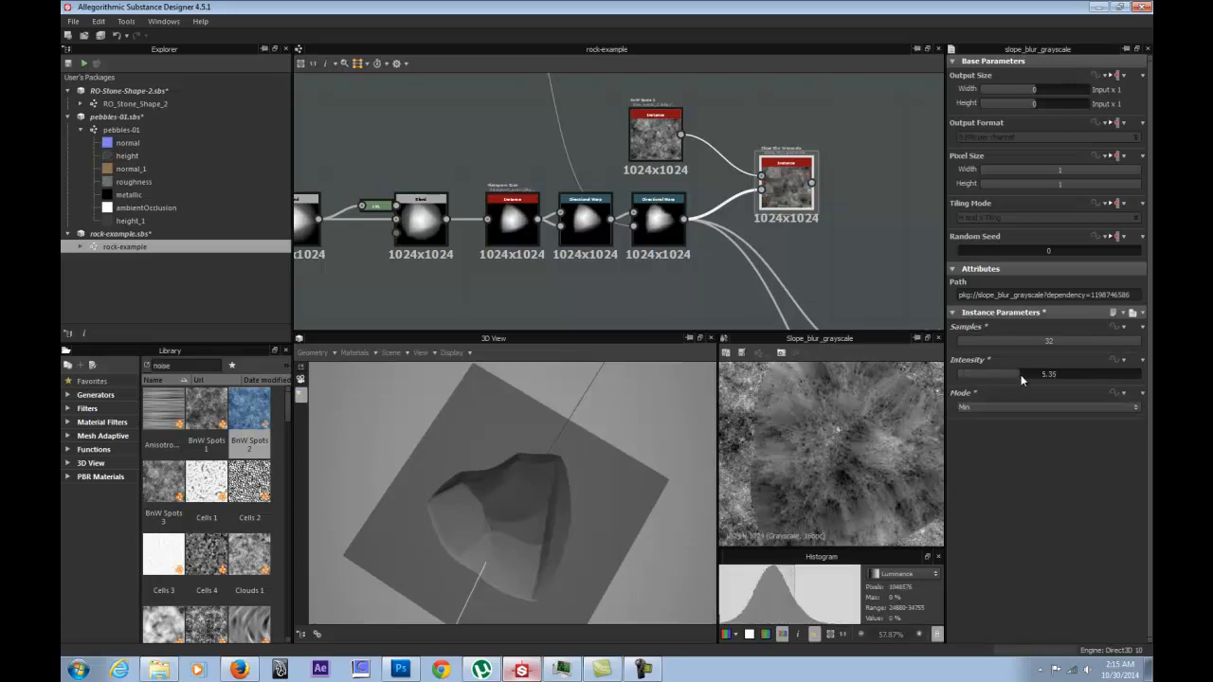
click(1041, 375)
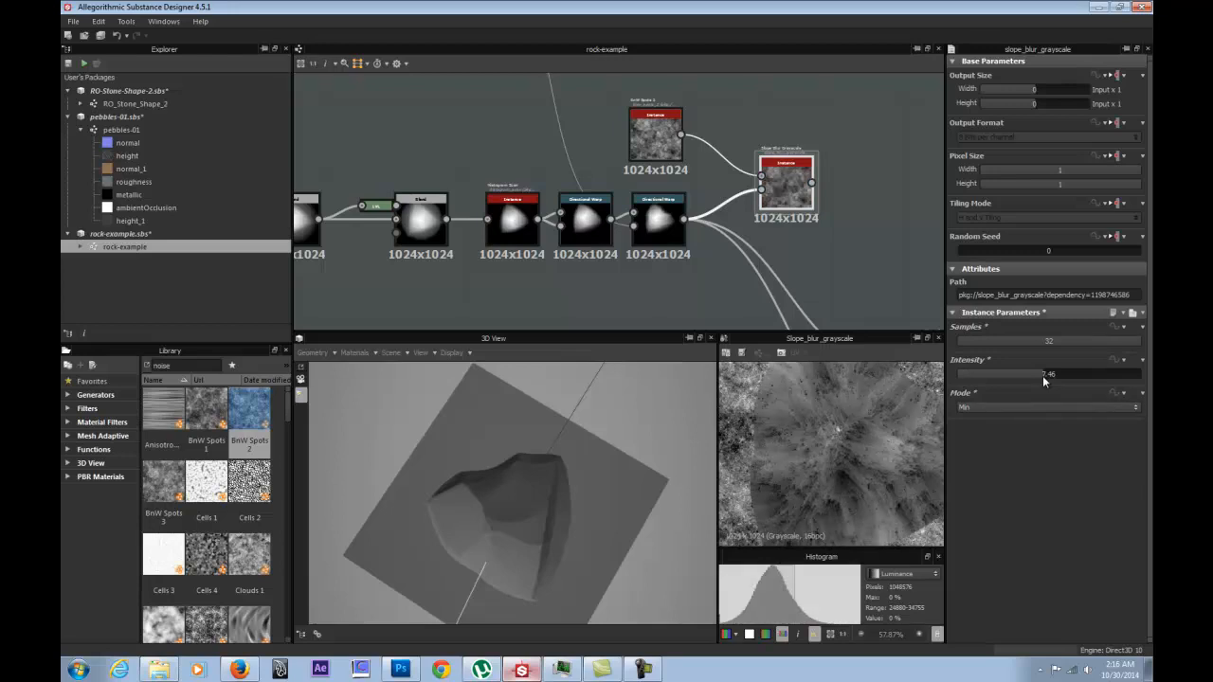
click(1040, 375)
scroll(878, 482, down, 3)
Move the Slope Blur Grayscale node above the last Directional Warp and its BnW Spots noise node further left.
drag(655, 133, 549, 90)
drag(775, 185, 648, 147)
drag(560, 102, 477, 114)
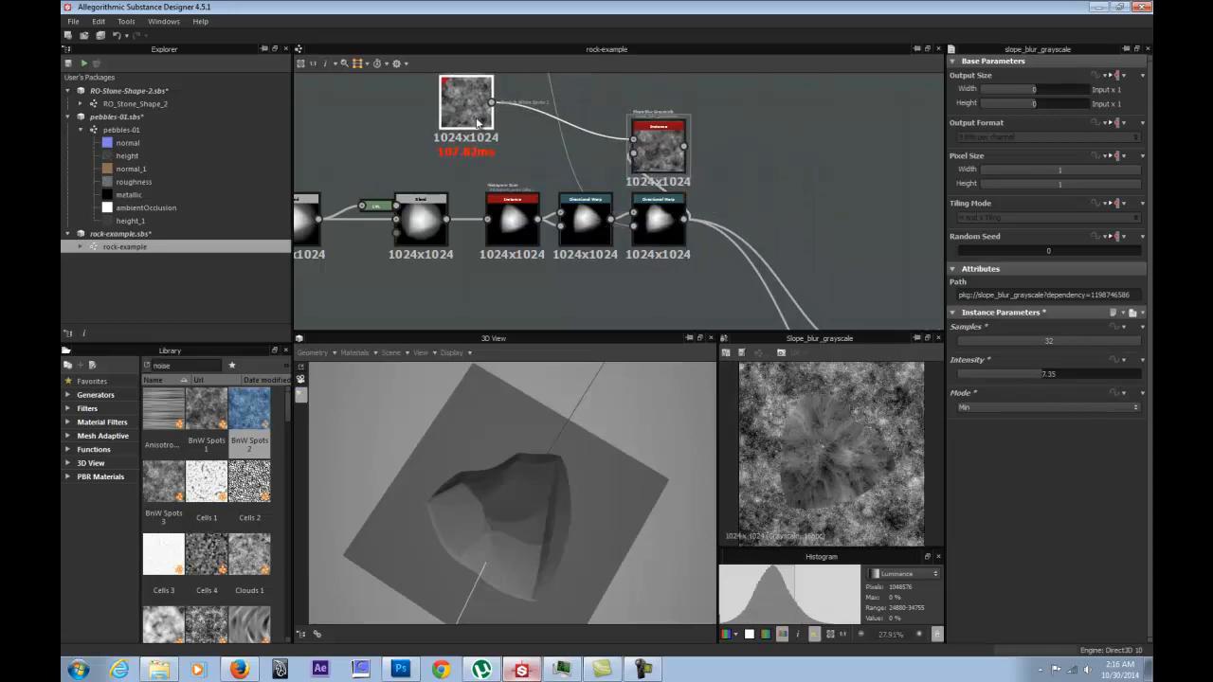
Add a Blend node to the right of the Slope Blur Grayscale and the last Directional Warp.
right_click(774, 202)
click(658, 220)
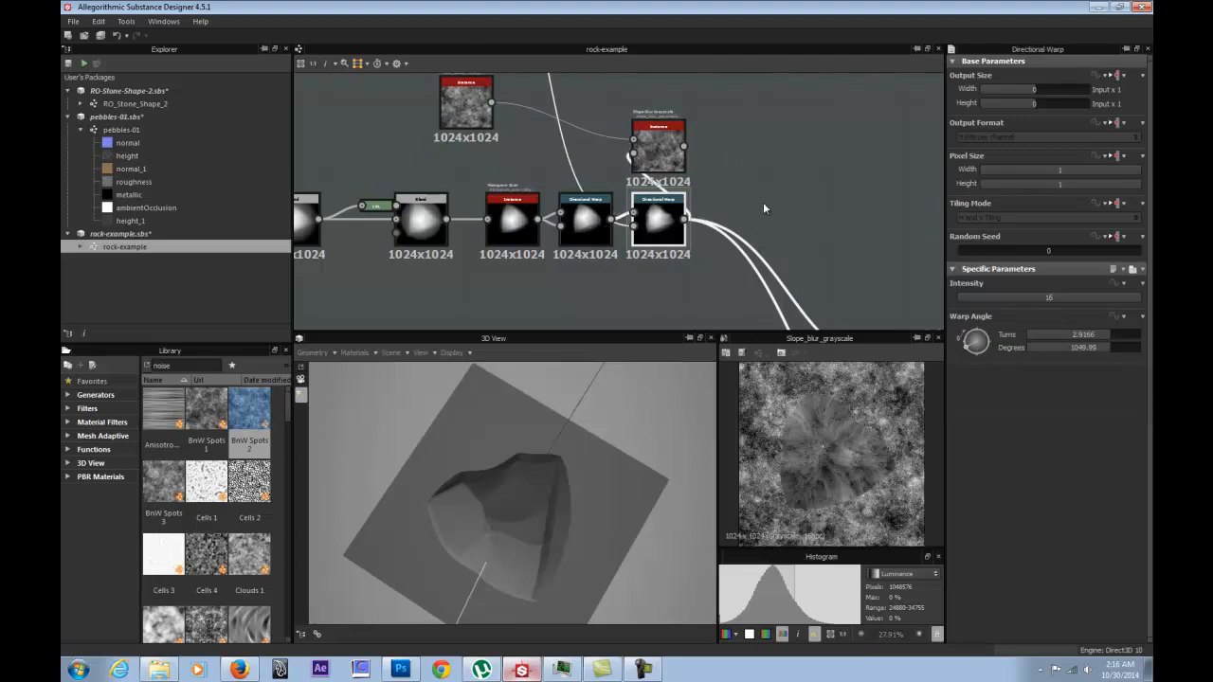
right_click(797, 199)
mouse_move(846, 207)
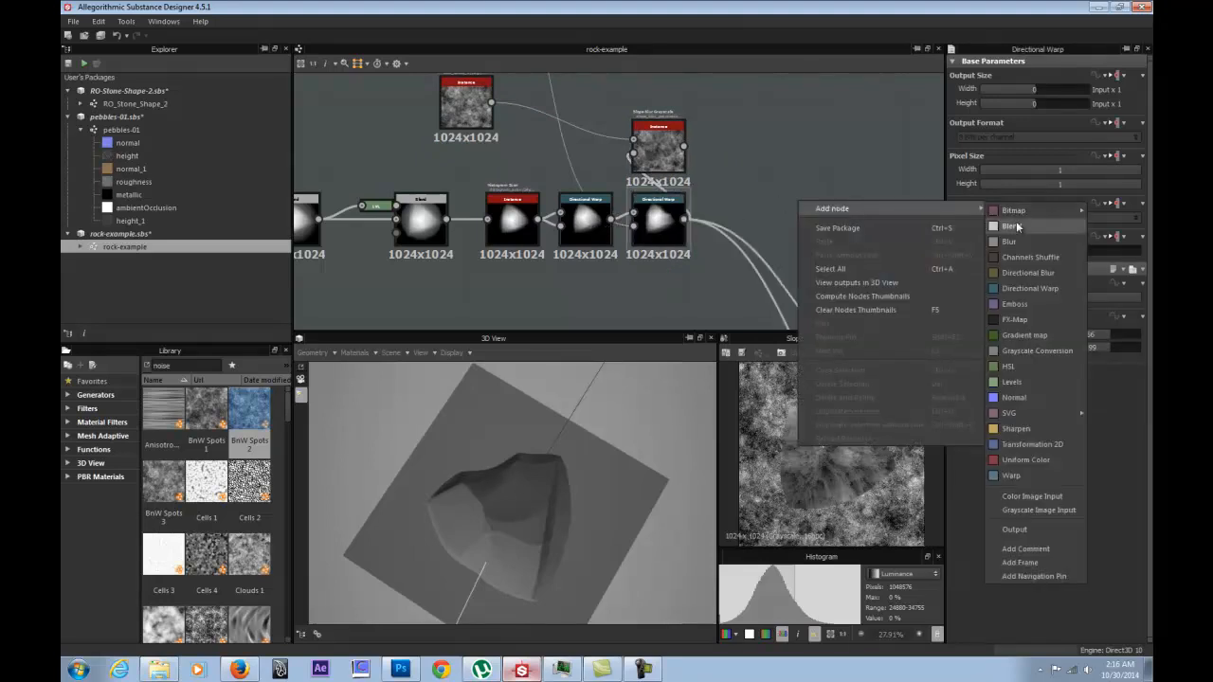
click(1013, 227)
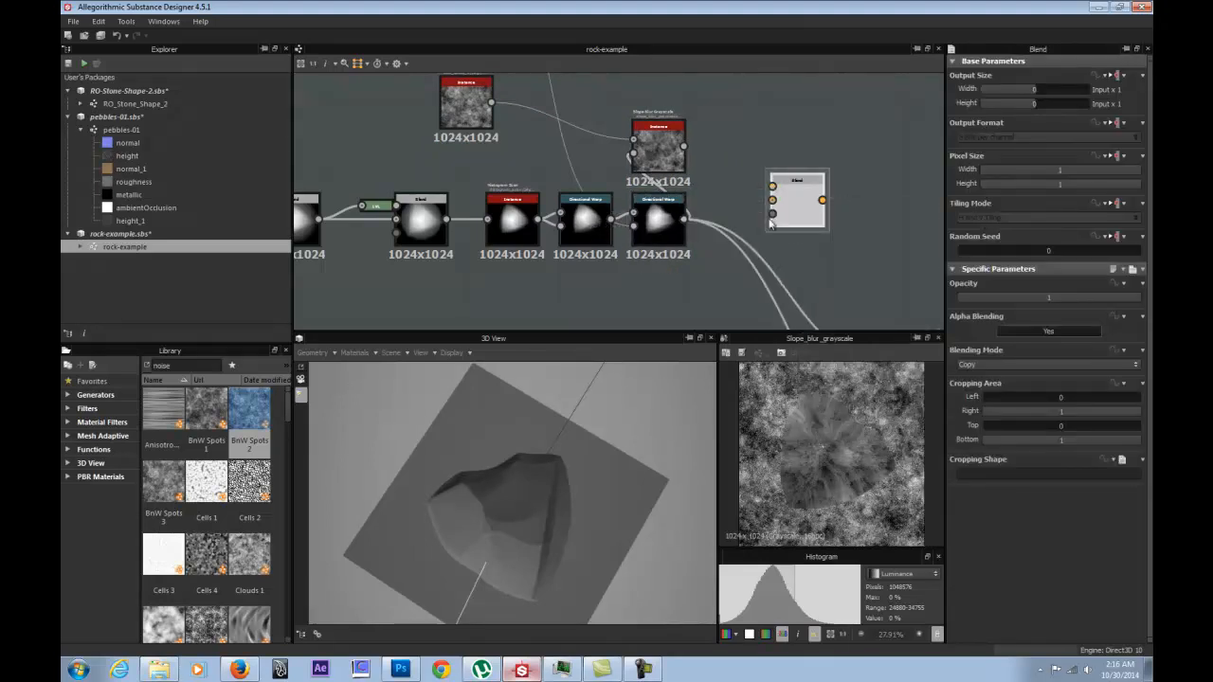
Route the new Blend node's output to the normal branch and the height output, replacing the Directional Warp's connections.
middle_drag(837, 235, 729, 93)
scroll(740, 117, down, 2)
drag(733, 104, 779, 216)
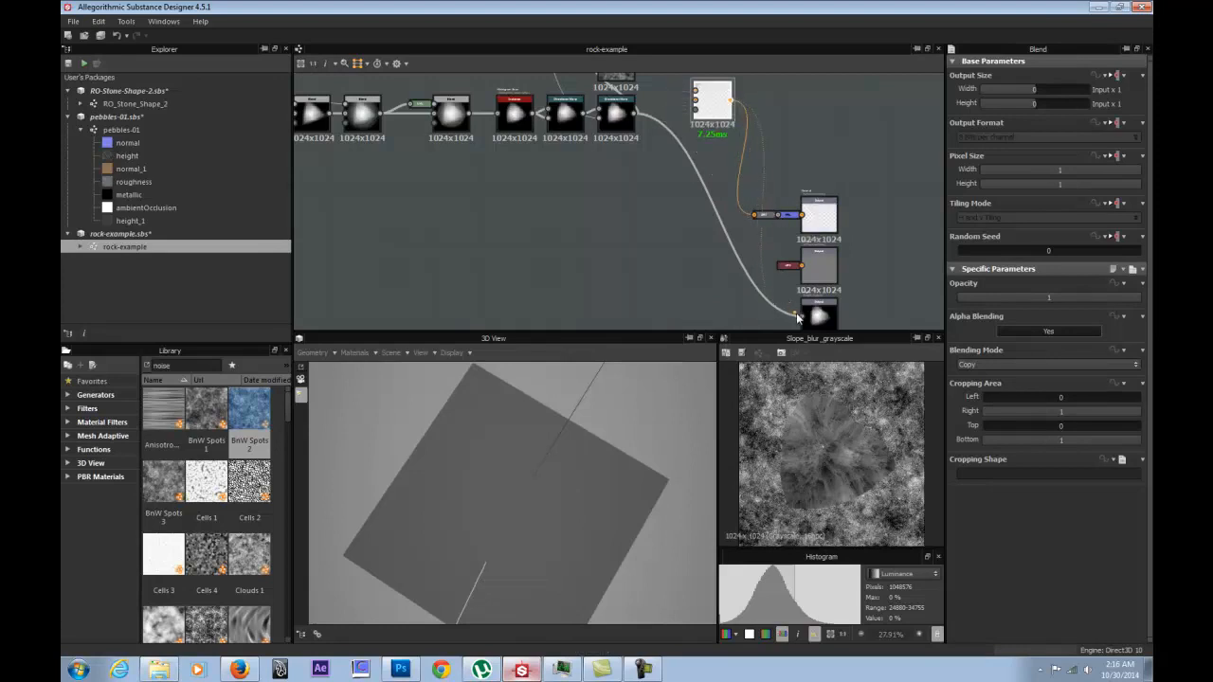
scroll(688, 144, up, 3)
middle_drag(628, 83, 636, 152)
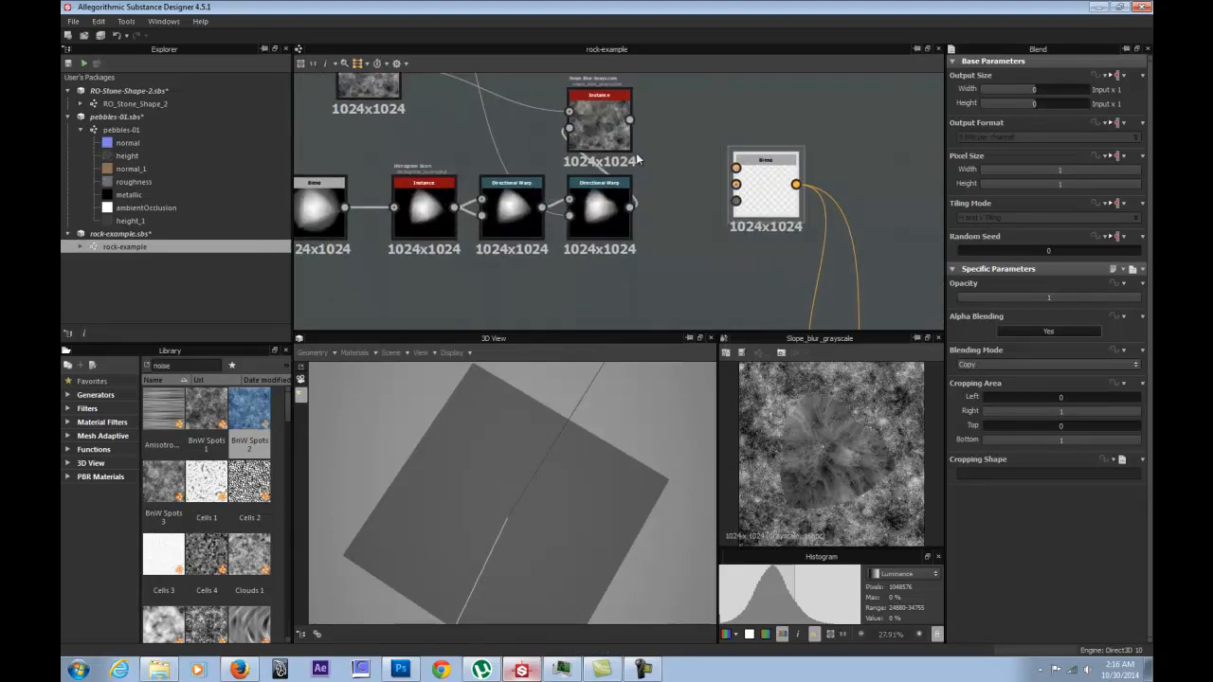
Connect the Slope Blur Grayscale to the Blend's foreground and the last Directional Warp to its background.
click(614, 134)
middle_drag(711, 178, 747, 260)
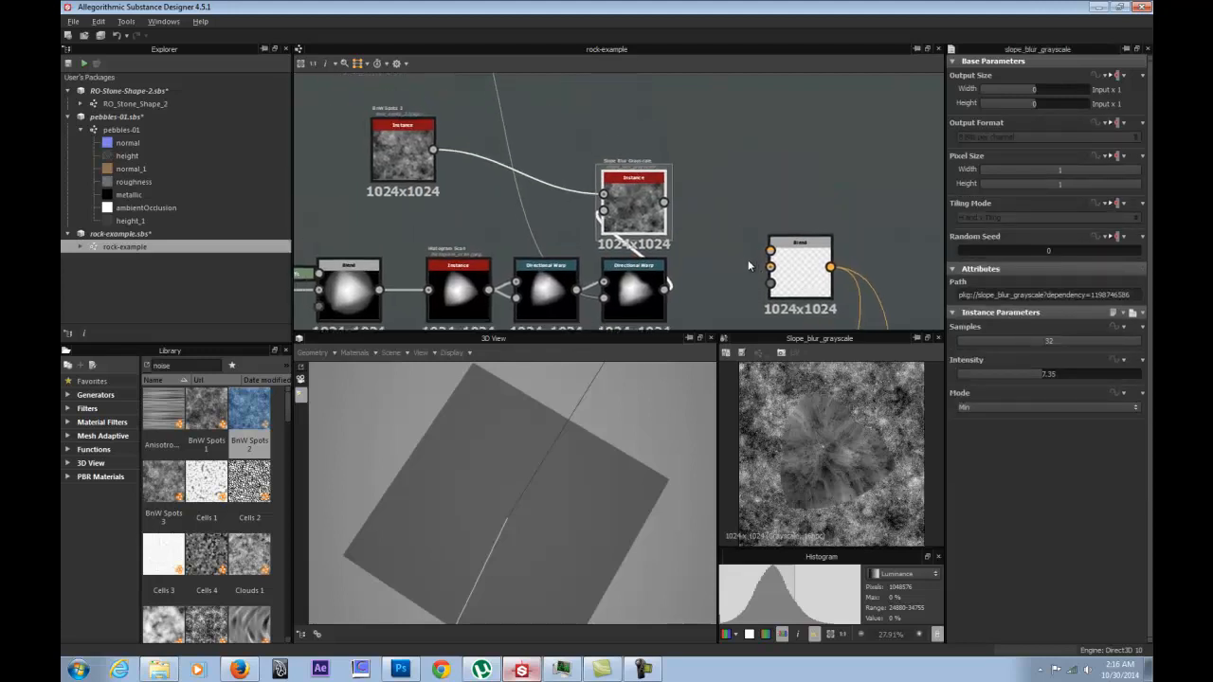
drag(665, 202, 770, 269)
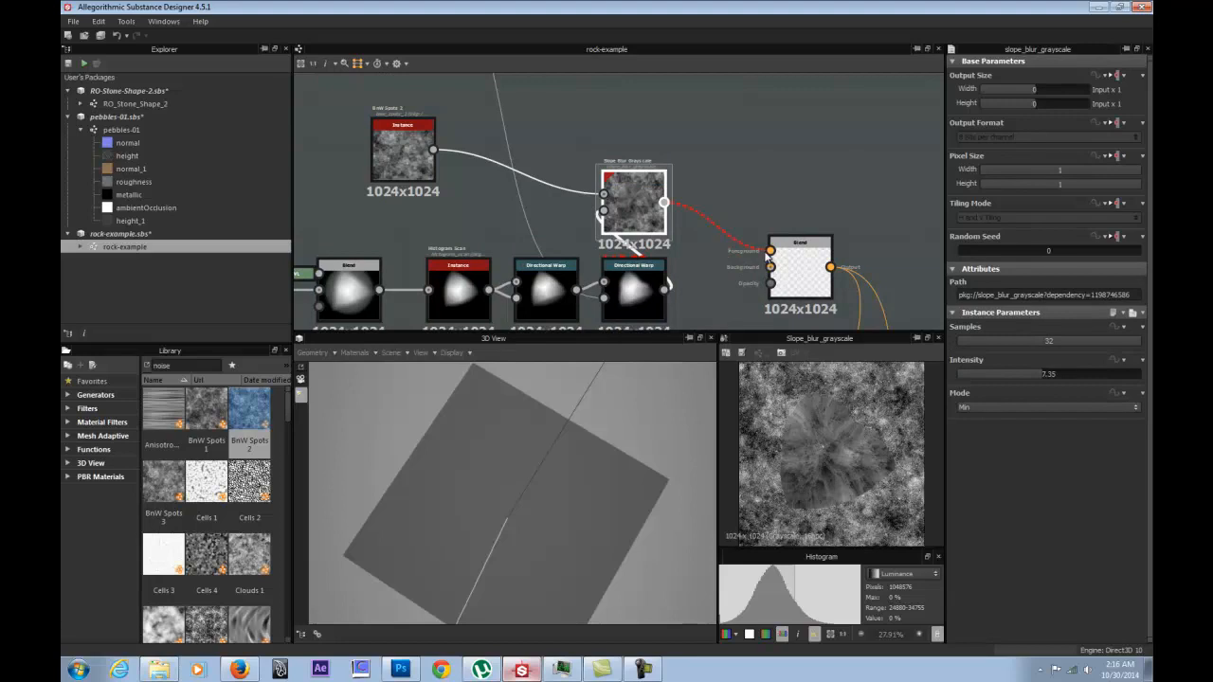
drag(767, 253, 771, 252)
drag(665, 289, 771, 269)
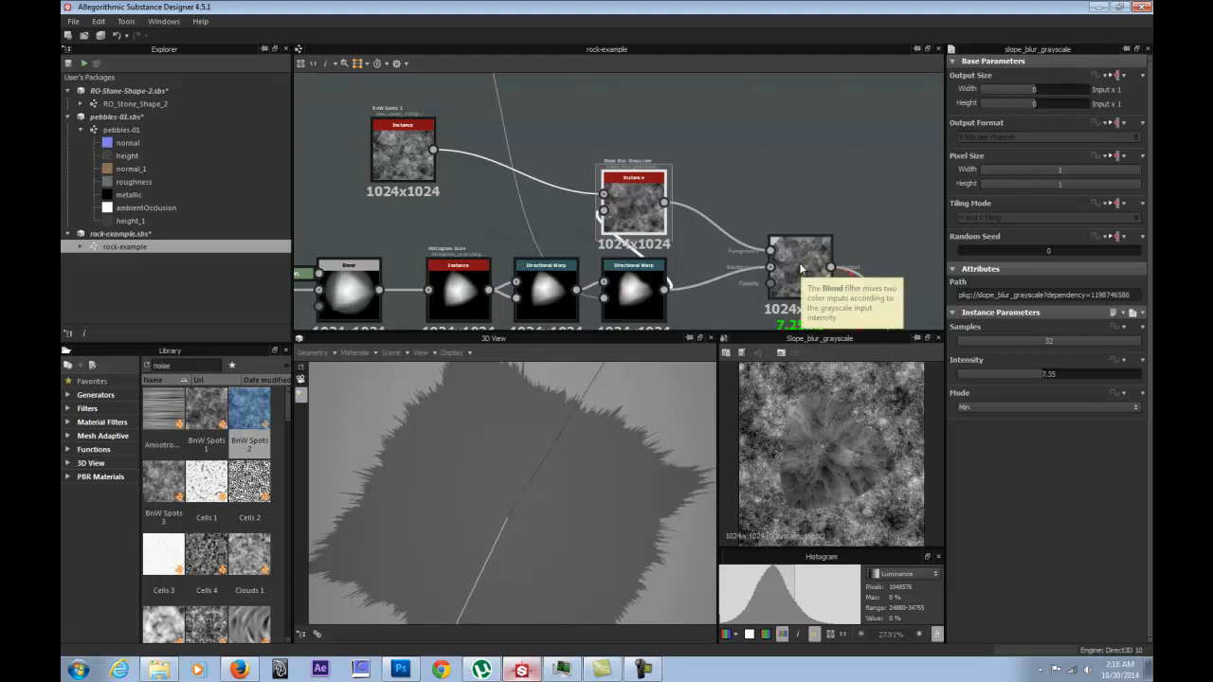
click(805, 265)
Delete the grayscale conversion node before the Normal node and connect the Blend's output directly to the Normal node.
drag(634, 537, 439, 397)
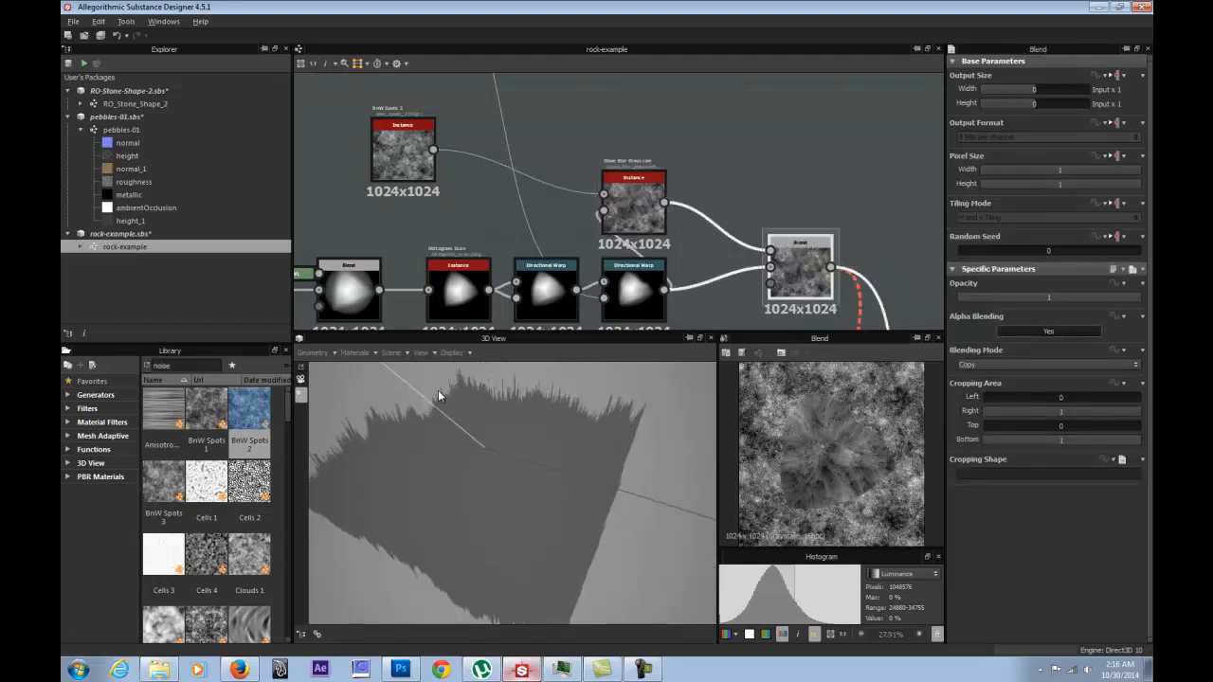
scroll(816, 257, down, 3)
middle_drag(816, 256, 716, 89)
middle_drag(726, 184, 702, 259)
scroll(703, 264, up, 2)
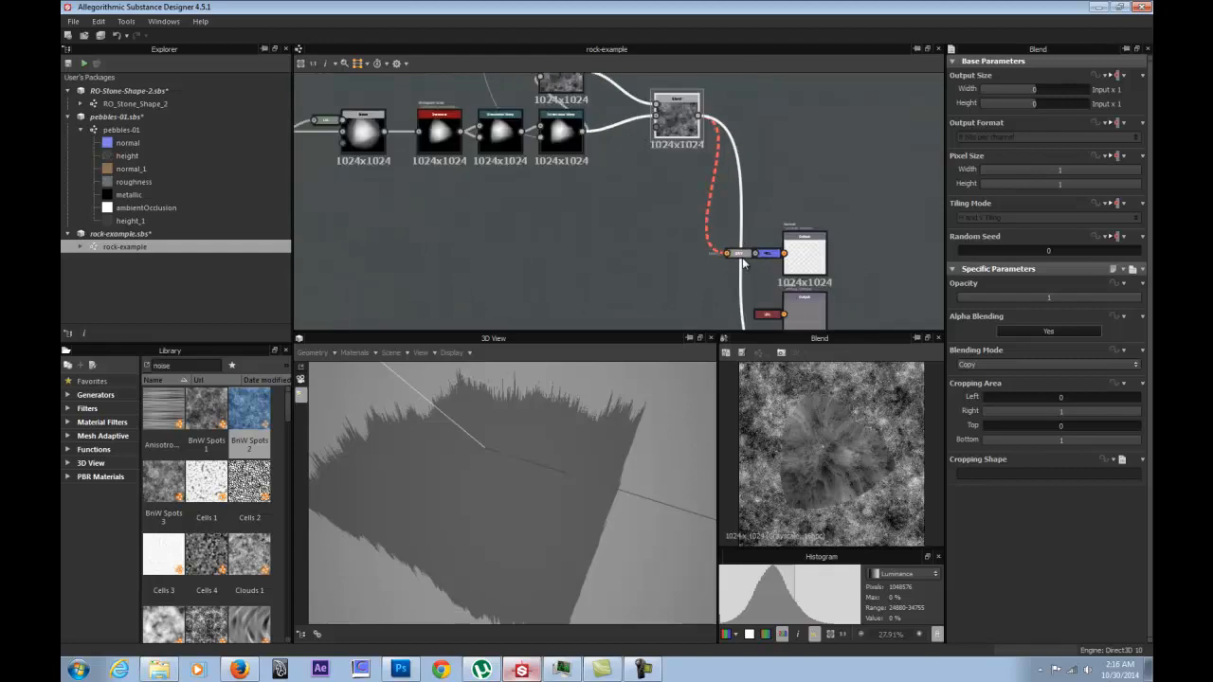
click(740, 254)
key(Delete)
drag(698, 116, 754, 256)
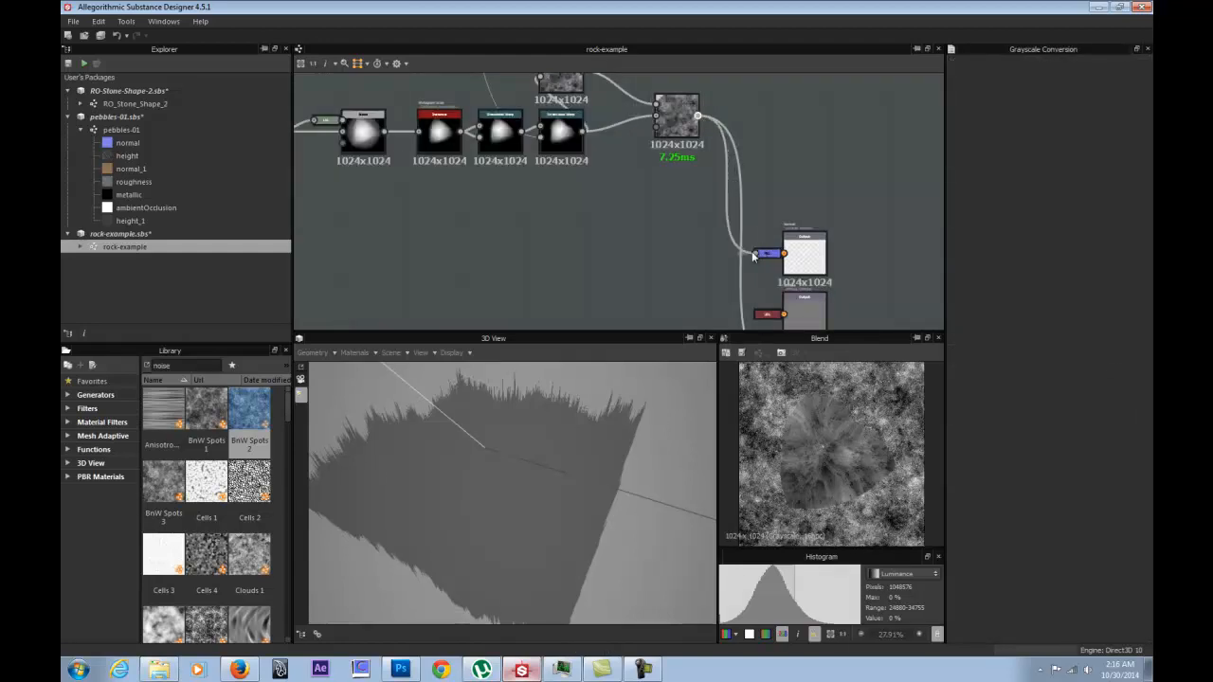
drag(543, 439, 460, 468)
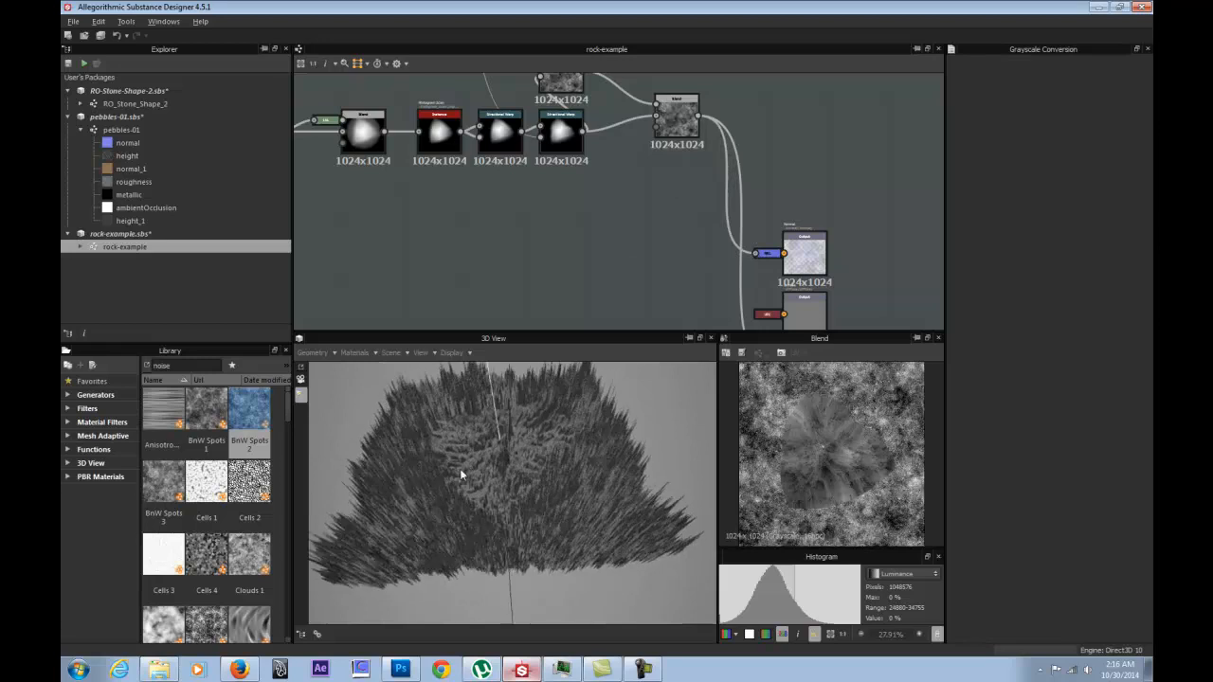
Set the Blend node's blending mode to Multiply and examine the displaced rock in the 3D view.
click(675, 115)
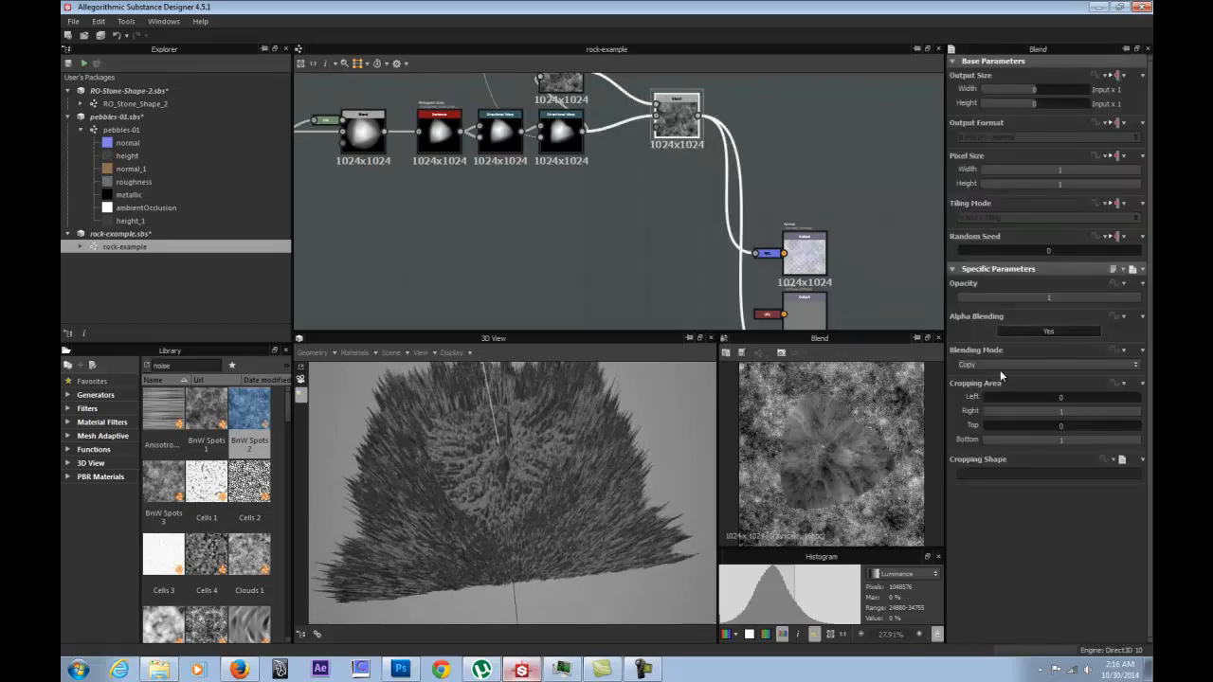
click(1000, 366)
click(987, 400)
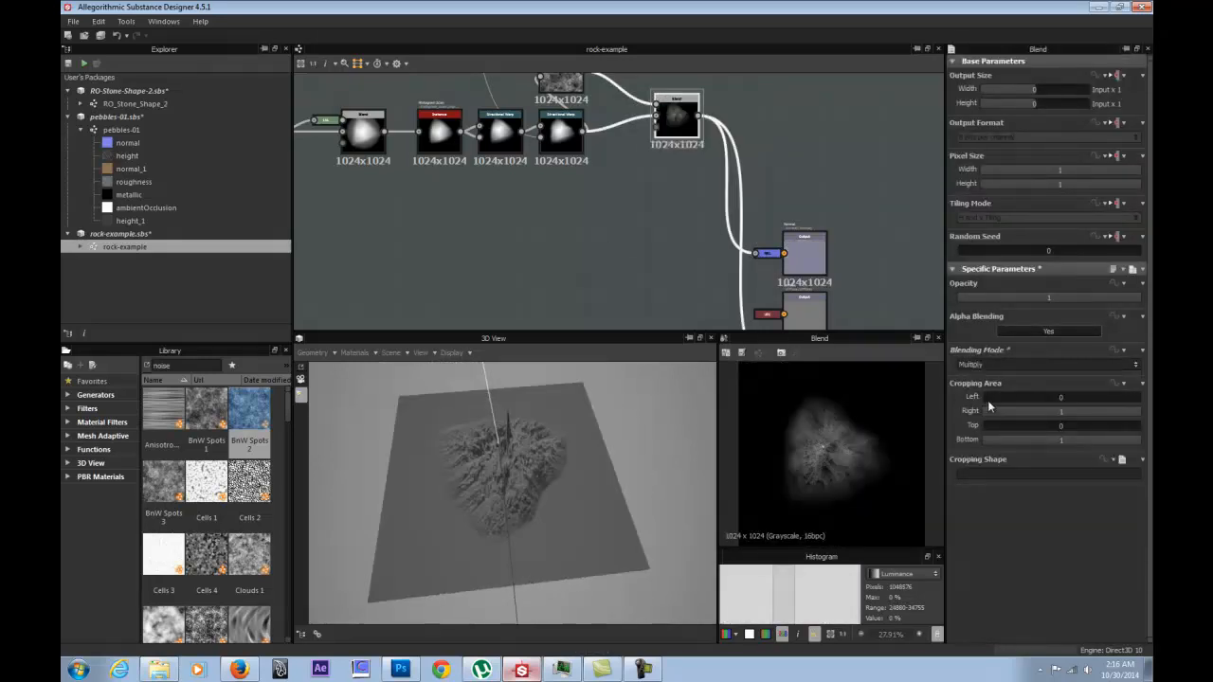
drag(508, 469, 612, 464)
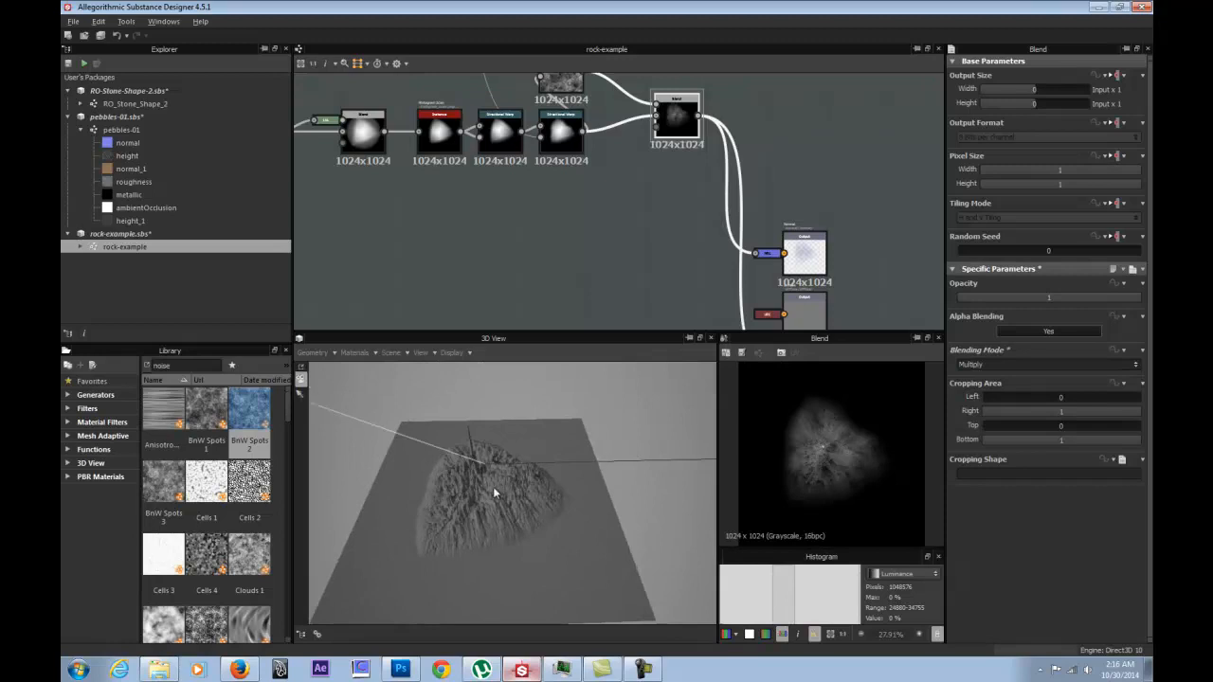
drag(493, 487, 508, 438)
right_drag(508, 439, 407, 335)
drag(511, 431, 465, 431)
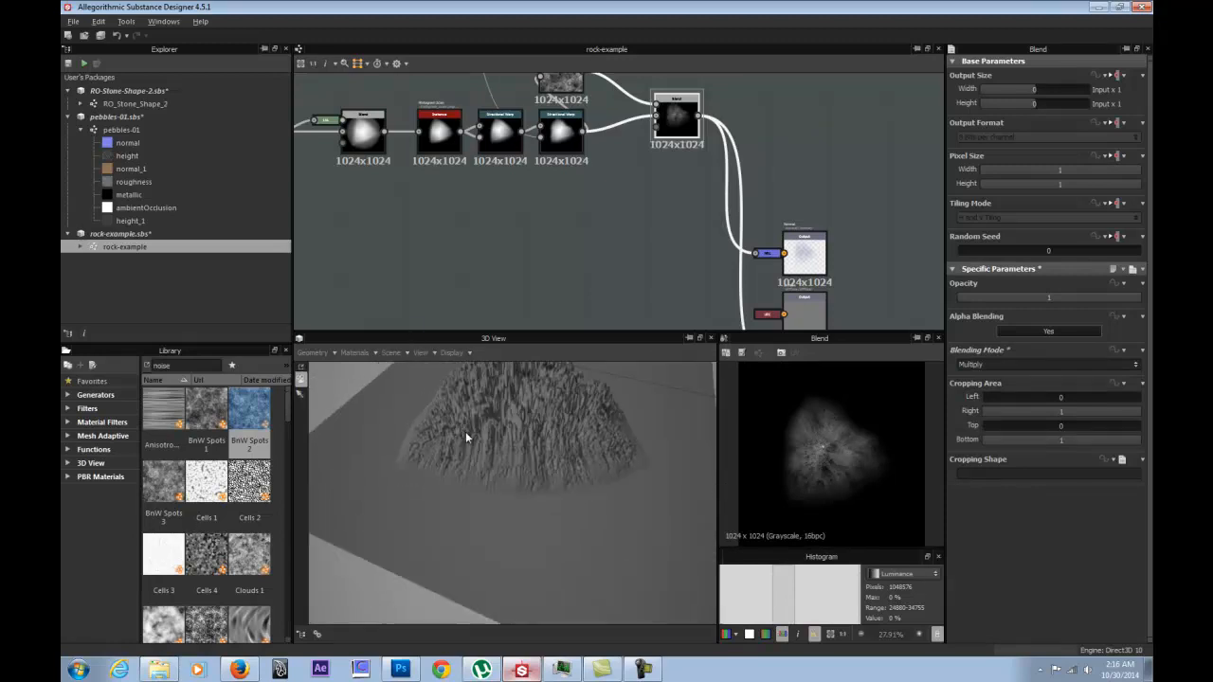
Try Blend opacities of 0.07, 0.03, 0.01 and 0.04 while examining the rock surface in 3D.
click(971, 296)
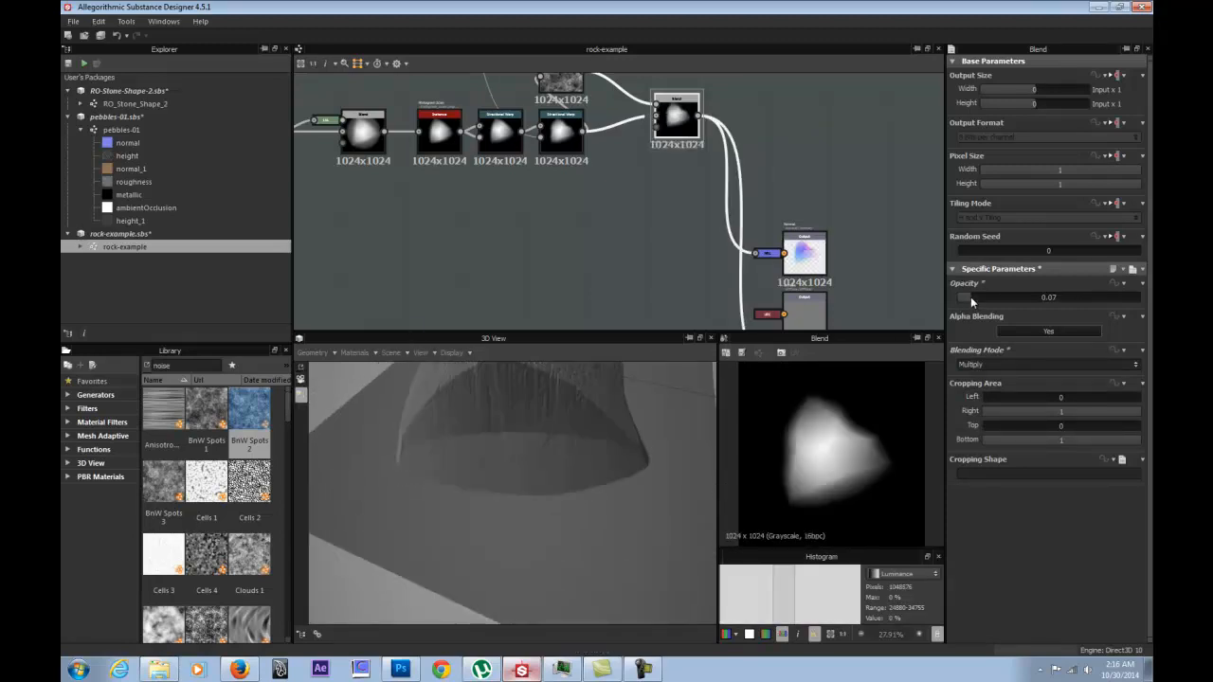
drag(548, 414, 494, 451)
click(963, 297)
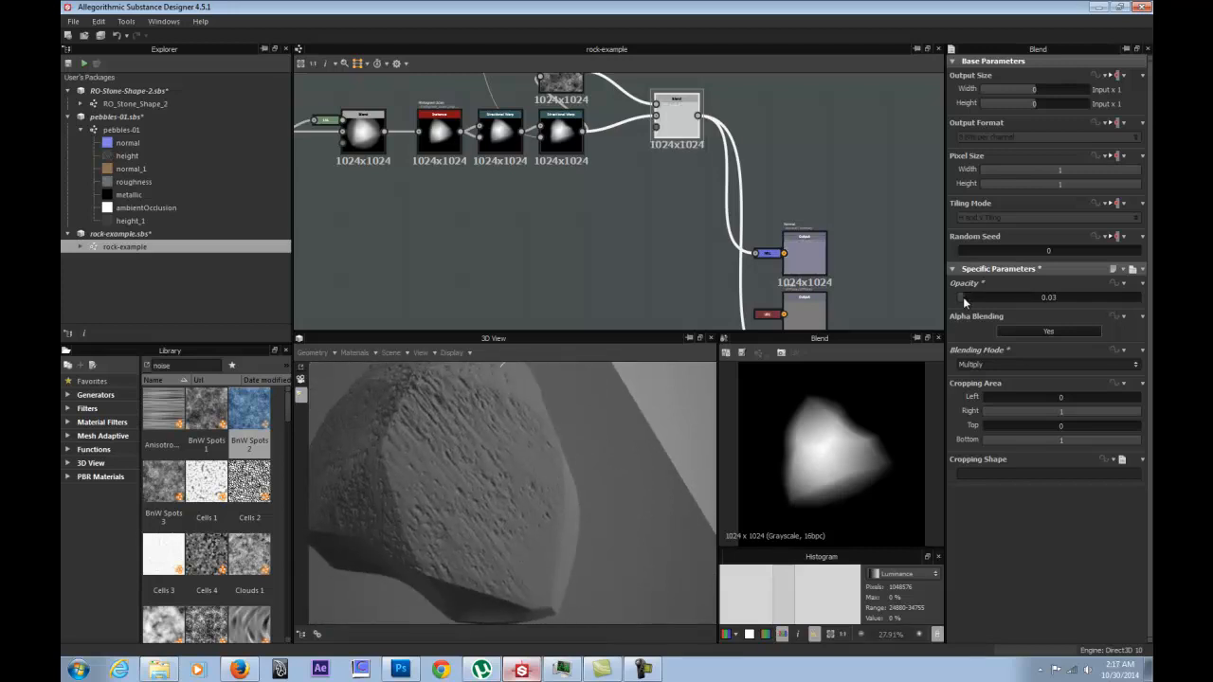
click(961, 297)
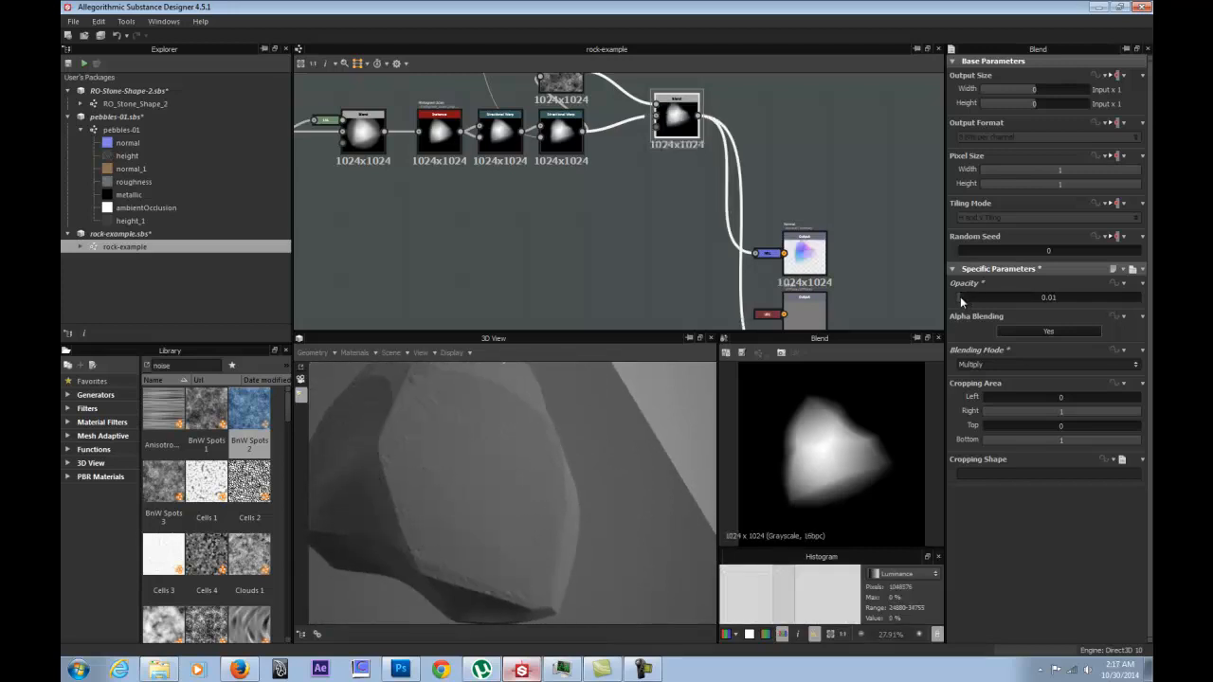
click(965, 298)
drag(487, 432, 432, 358)
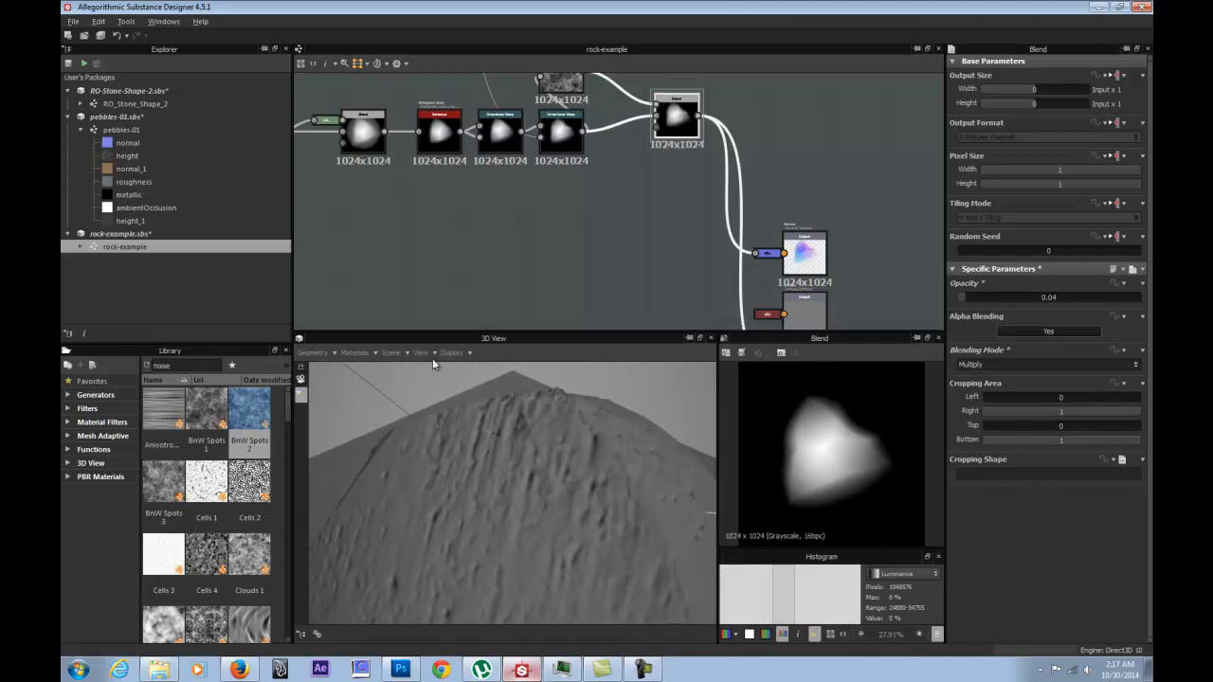
Set the Blend node's opacity to 0.02 and examine the rock's surface detail in 3D.
click(964, 296)
drag(417, 389, 628, 411)
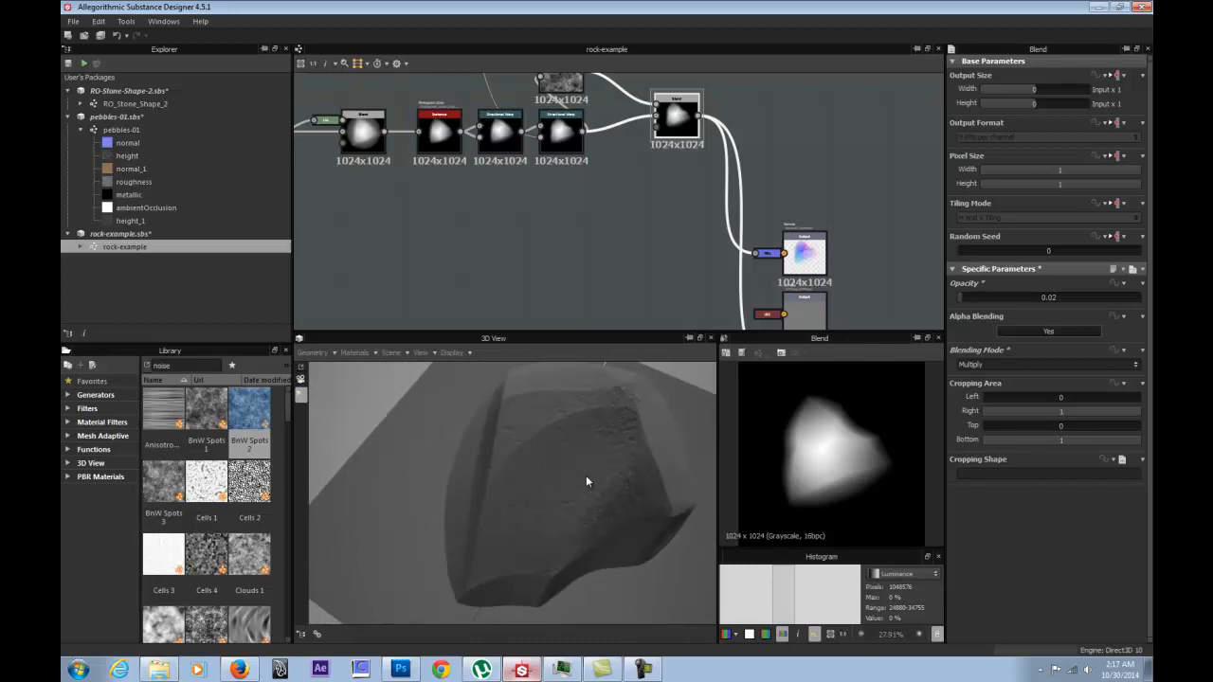
drag(490, 502, 571, 485)
Align the Blend node with the Directional Warp row and examine the rock from several angles.
middle_drag(639, 164, 601, 266)
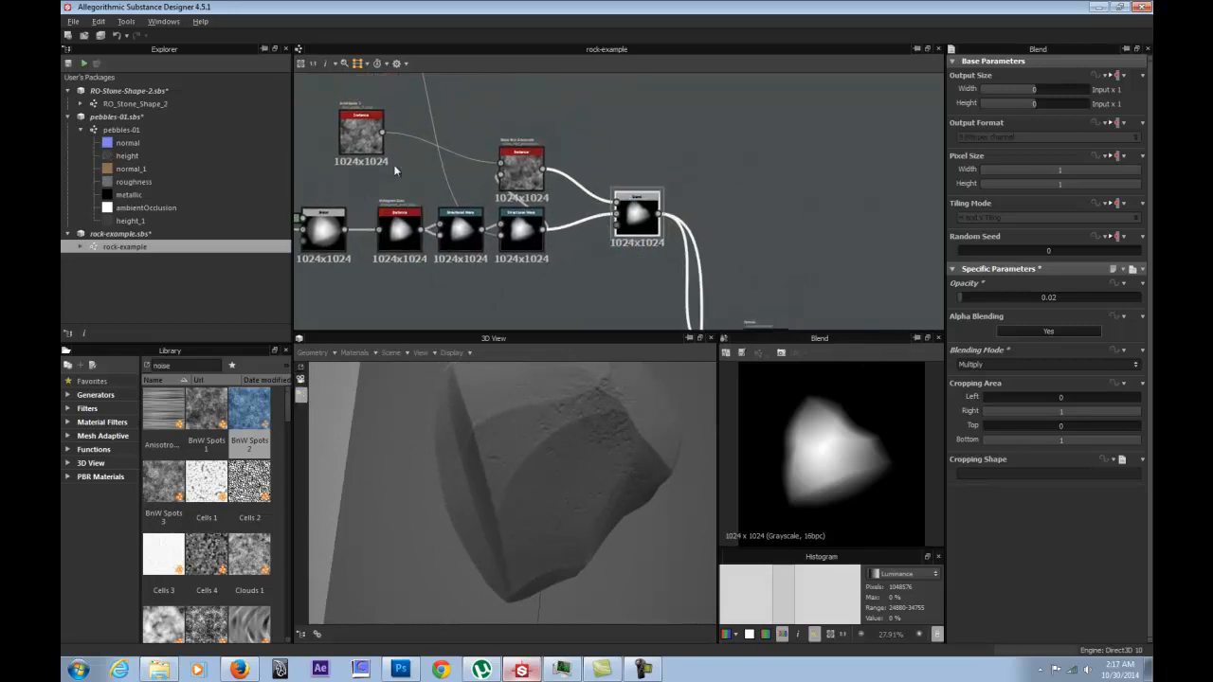
middle_drag(393, 164, 425, 172)
drag(657, 215, 661, 231)
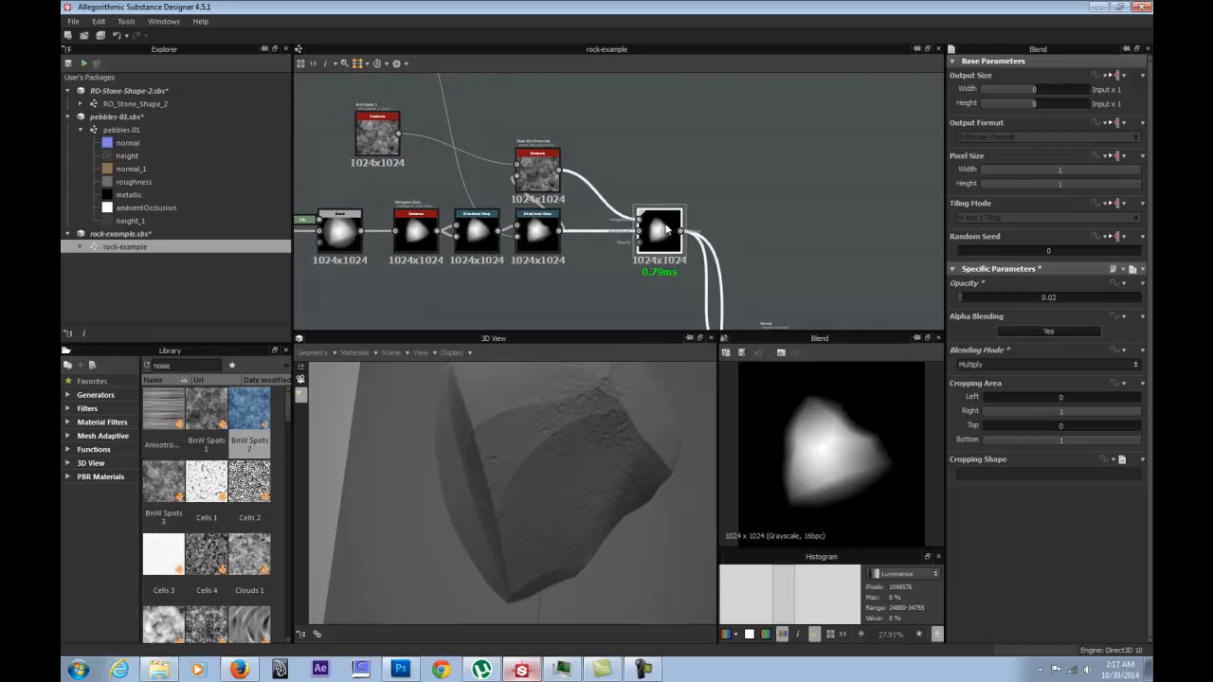
drag(553, 467, 459, 452)
drag(417, 415, 510, 430)
Add a BnW Spots 3 noise node, preview it in 2D and place it left of the existing BnW Spots node.
double_click(188, 365)
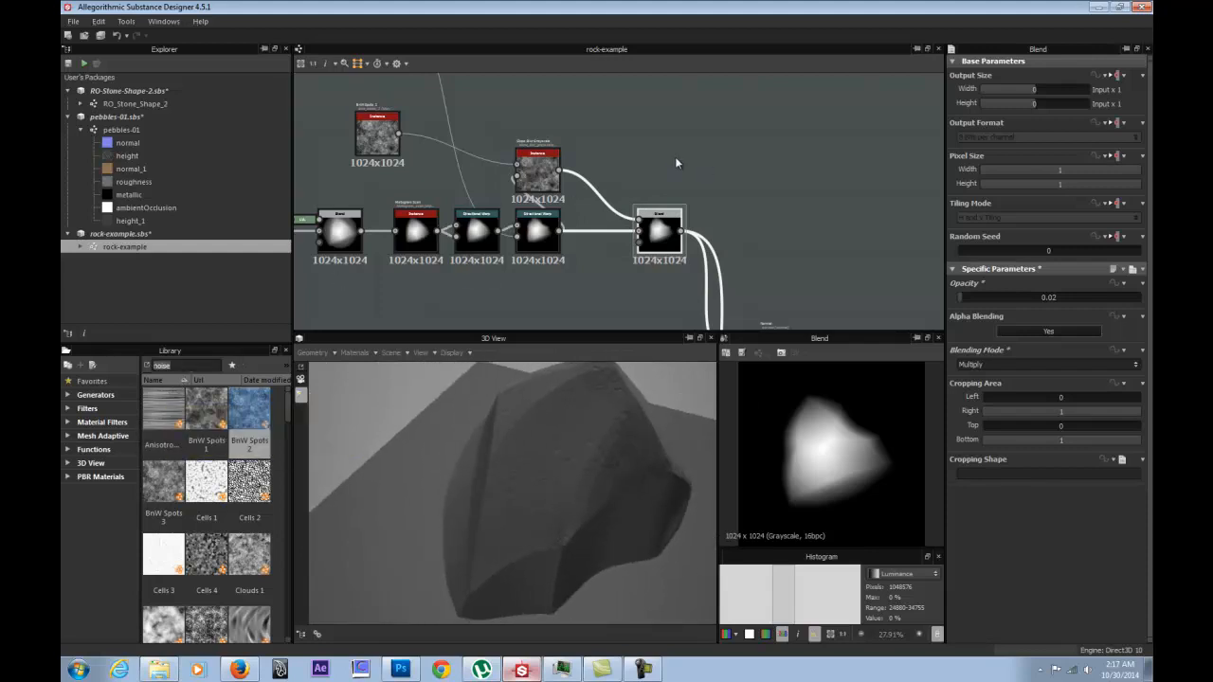
scroll(252, 514, down, 5)
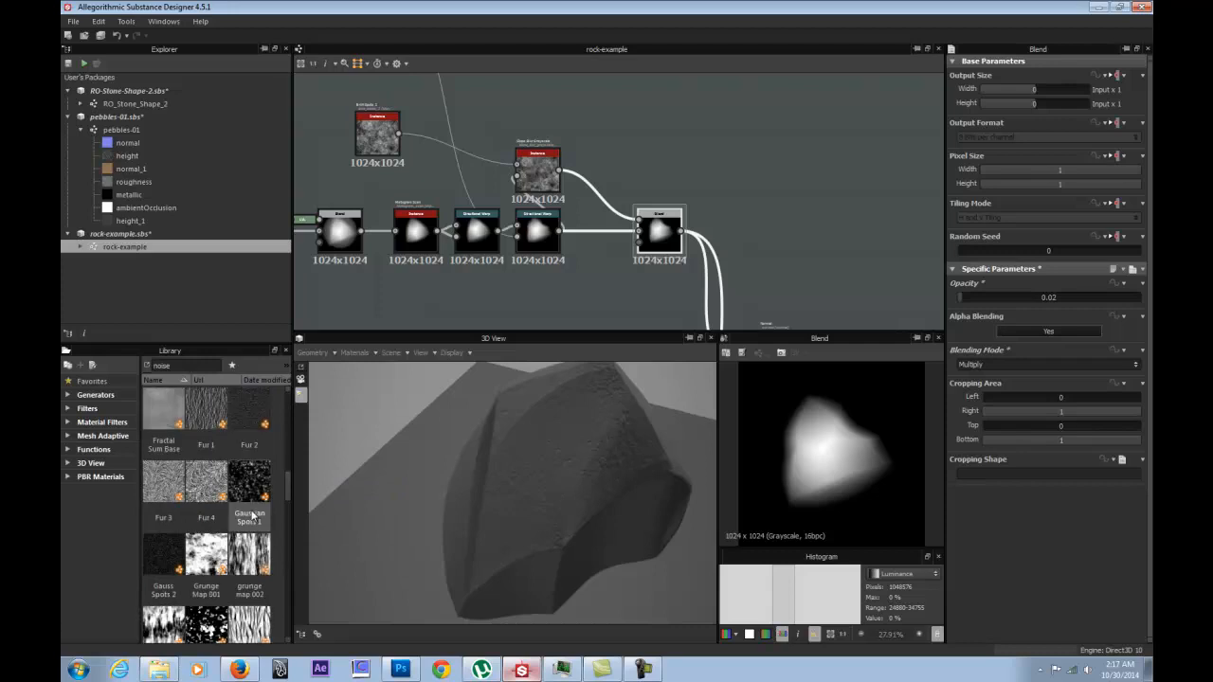
scroll(252, 514, up, 5)
drag(164, 482, 498, 125)
double_click(499, 125)
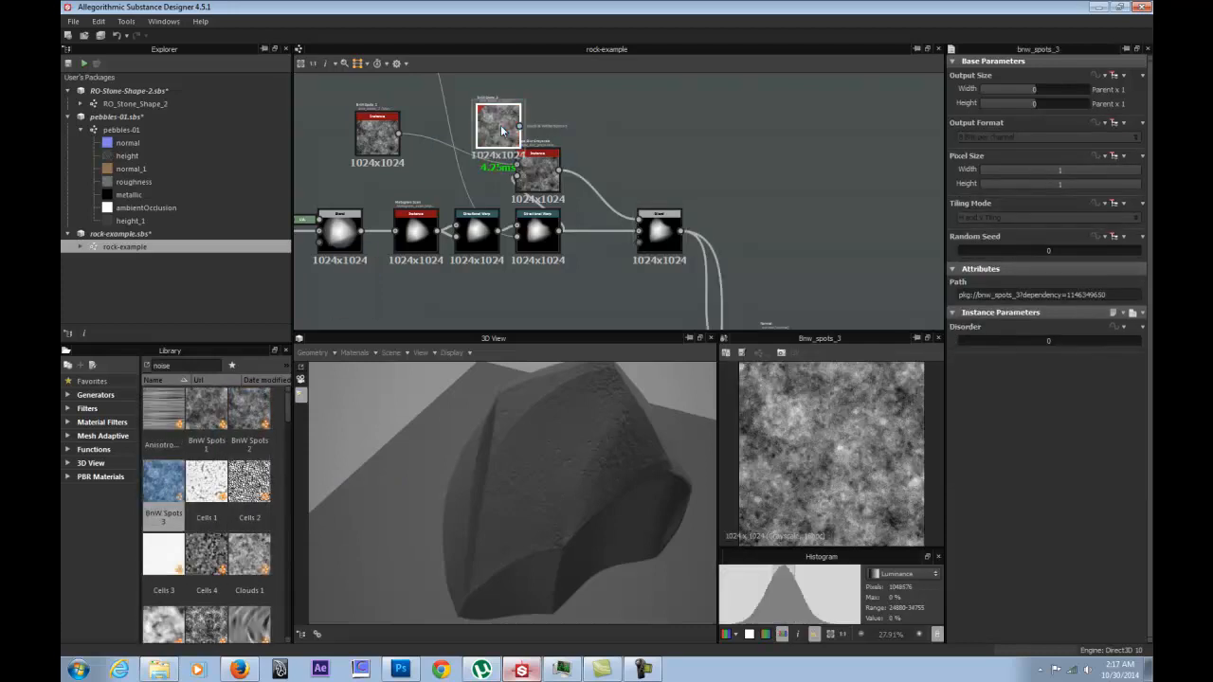
drag(212, 415, 360, 159)
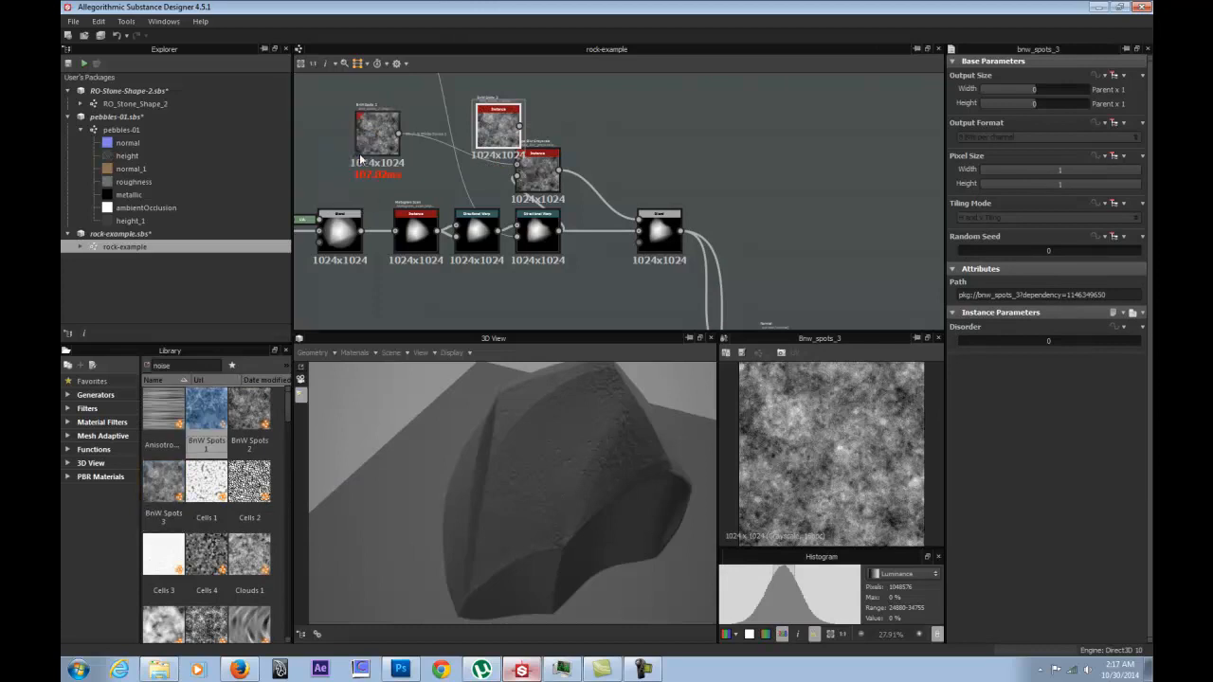
middle_drag(415, 144, 549, 198)
drag(631, 180, 412, 146)
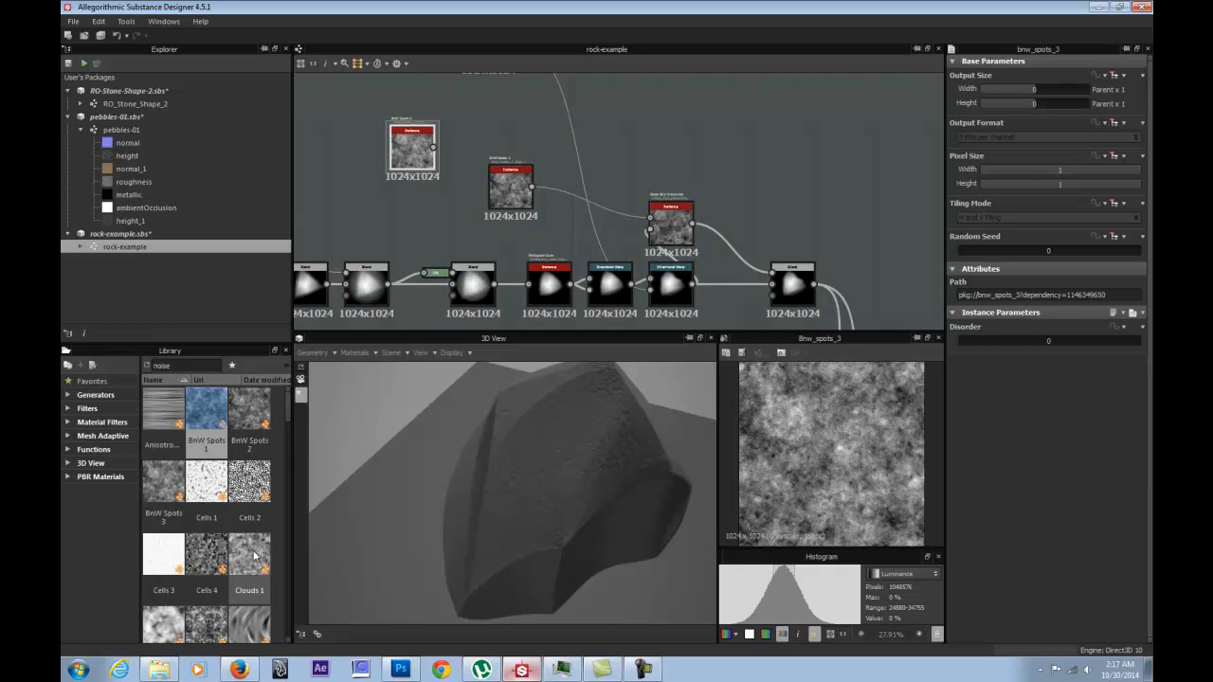
Try a Clouds 2 noise node below BnW Spots 3, preview it in 2D and delete it.
scroll(251, 531, down, 3)
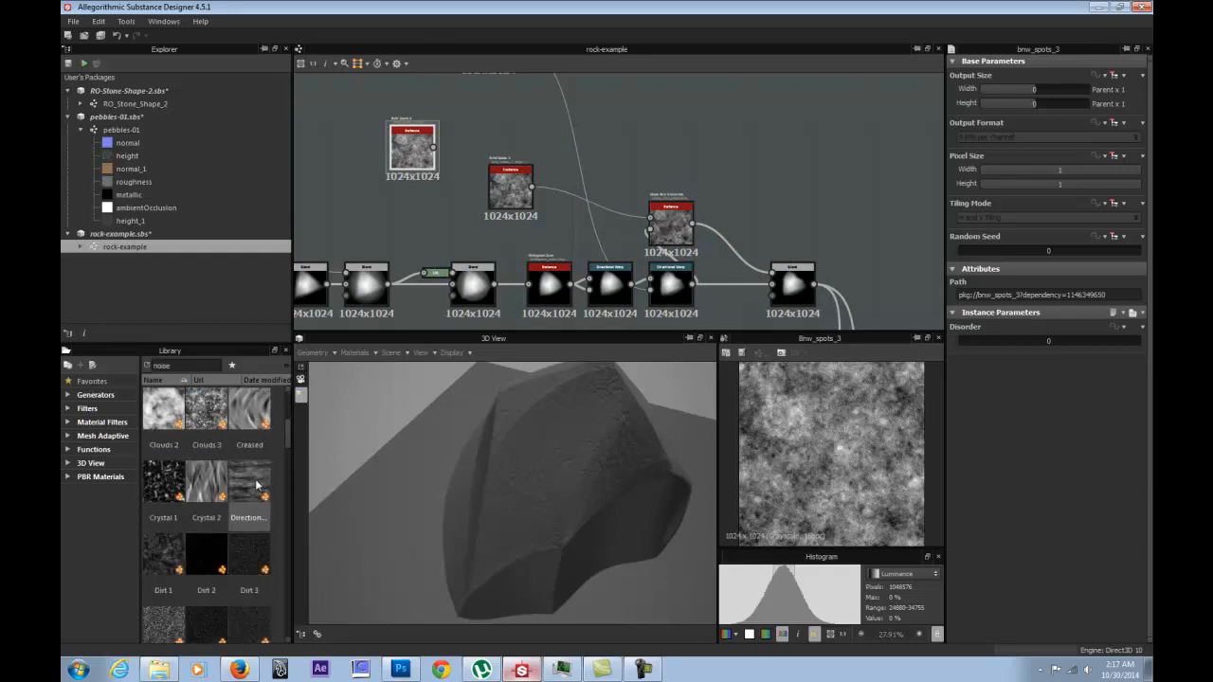
scroll(256, 485, up, 3)
drag(257, 557, 442, 229)
double_click(442, 229)
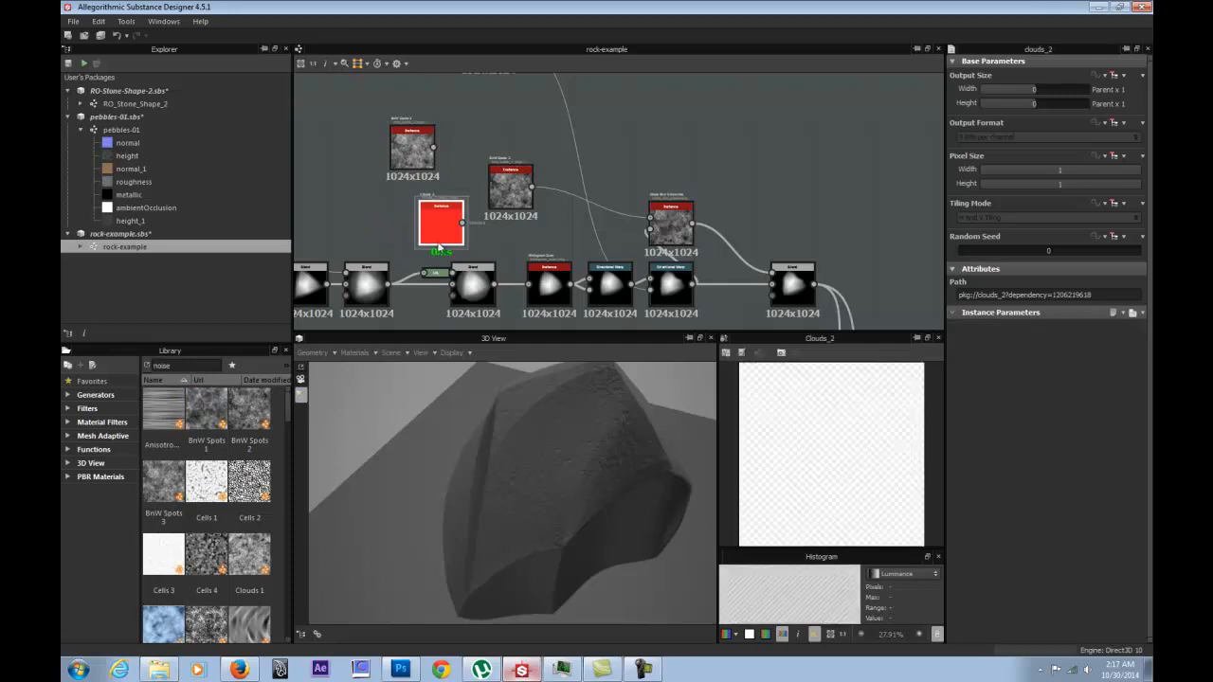
drag(443, 228, 412, 224)
key(Delete)
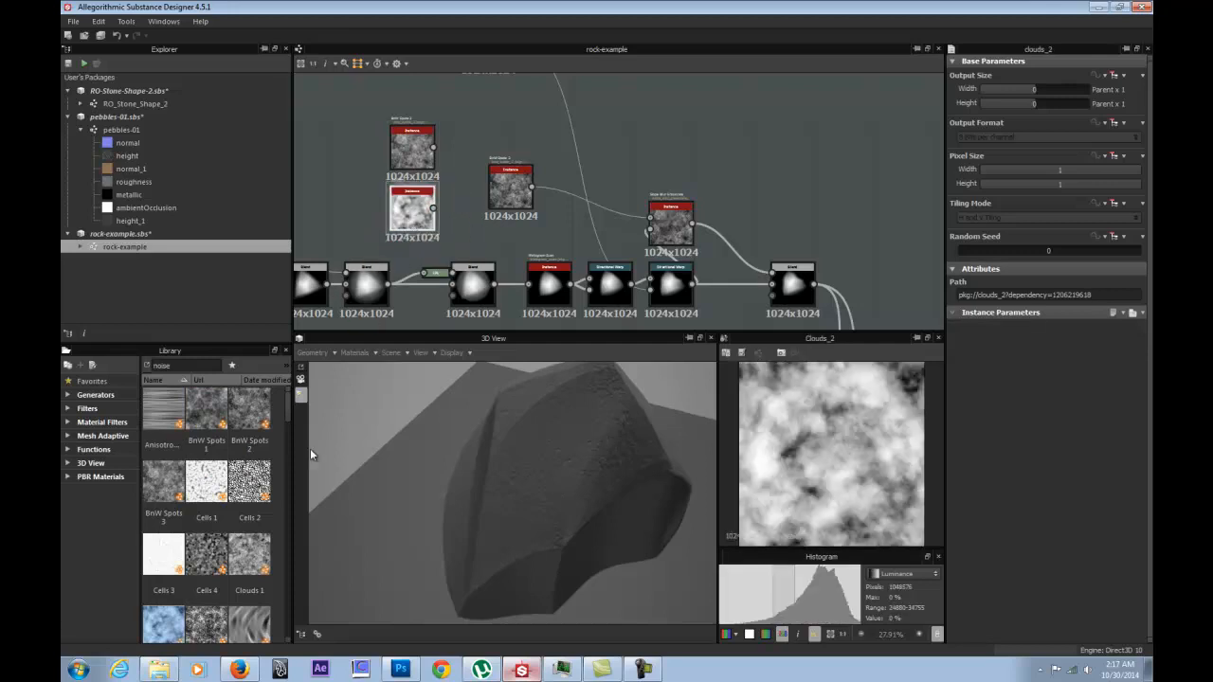
Add a Clouds 1 noise node, preview it in 2D, feed it into the Slope Blur node and examine the rock.
drag(250, 557, 434, 201)
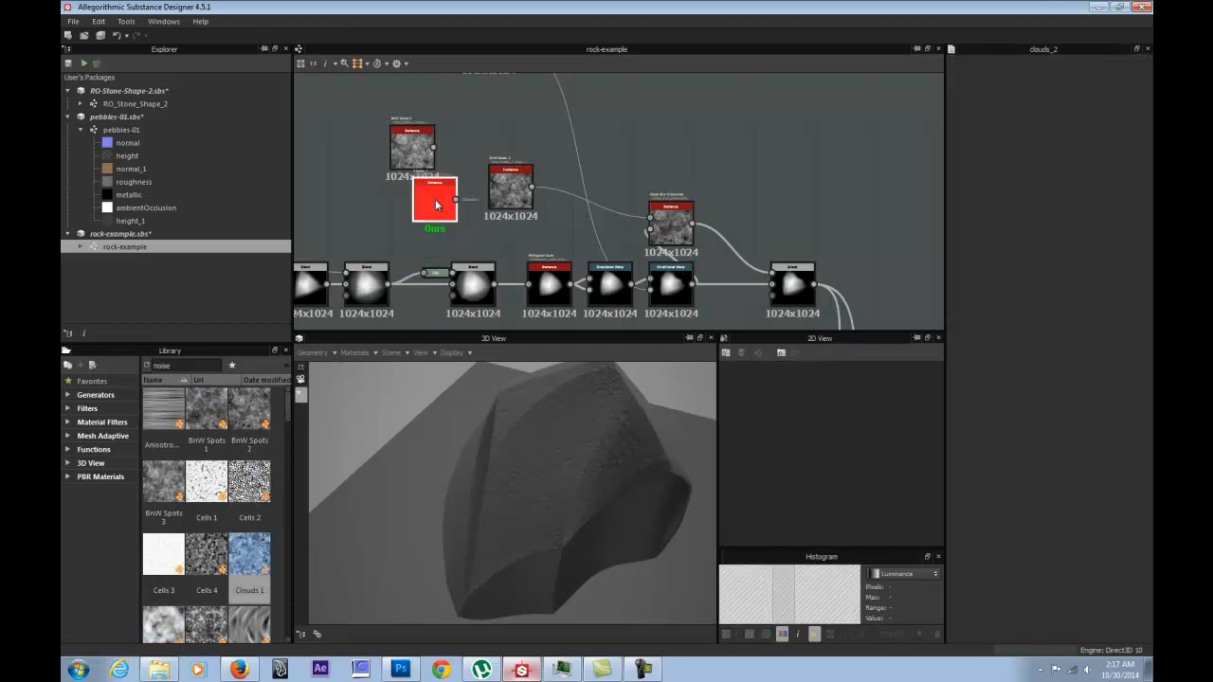
double_click(436, 201)
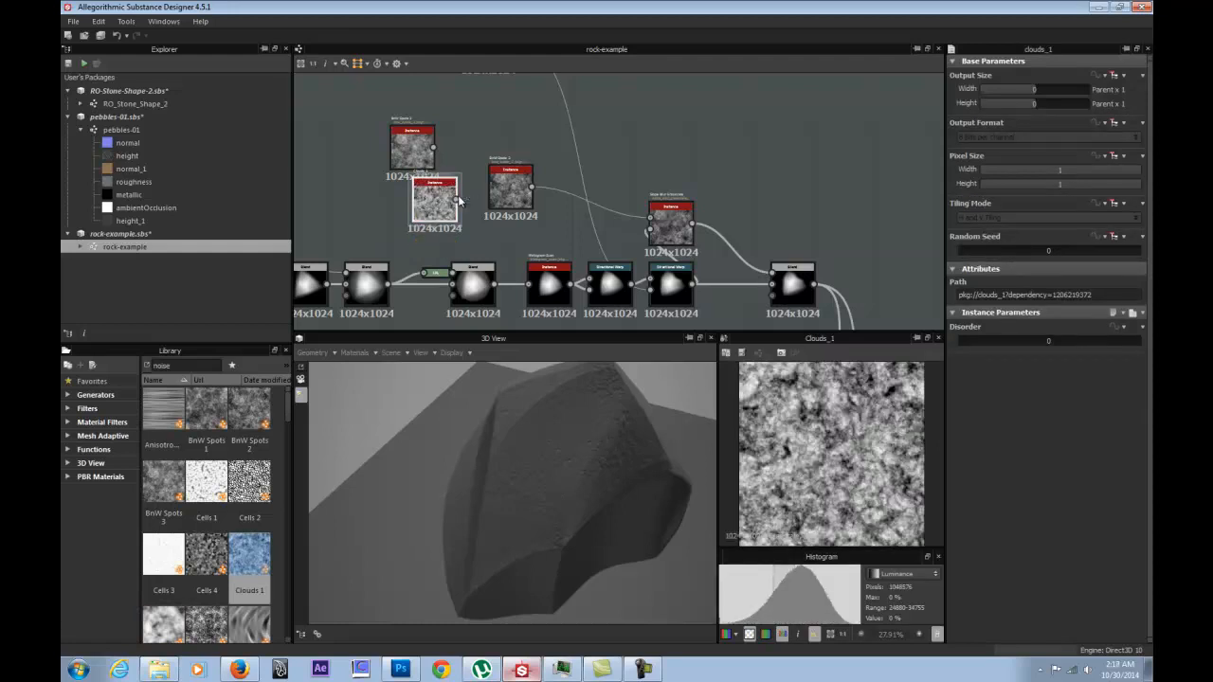
drag(645, 218, 646, 218)
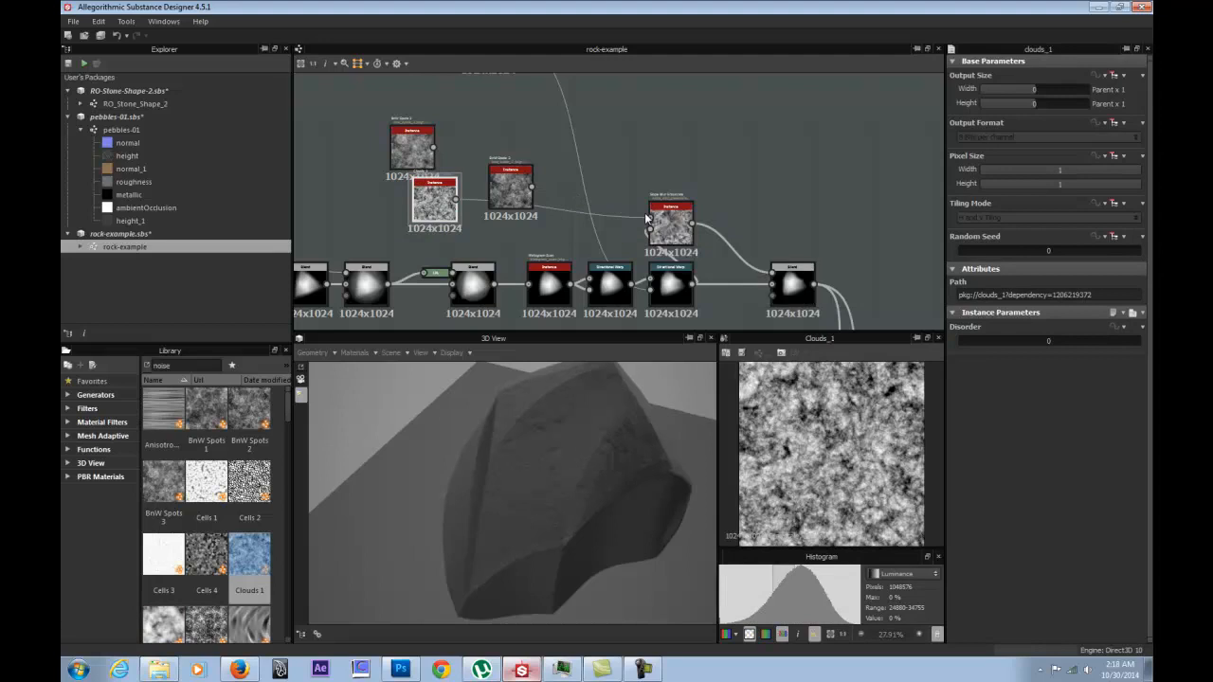
drag(561, 497, 432, 462)
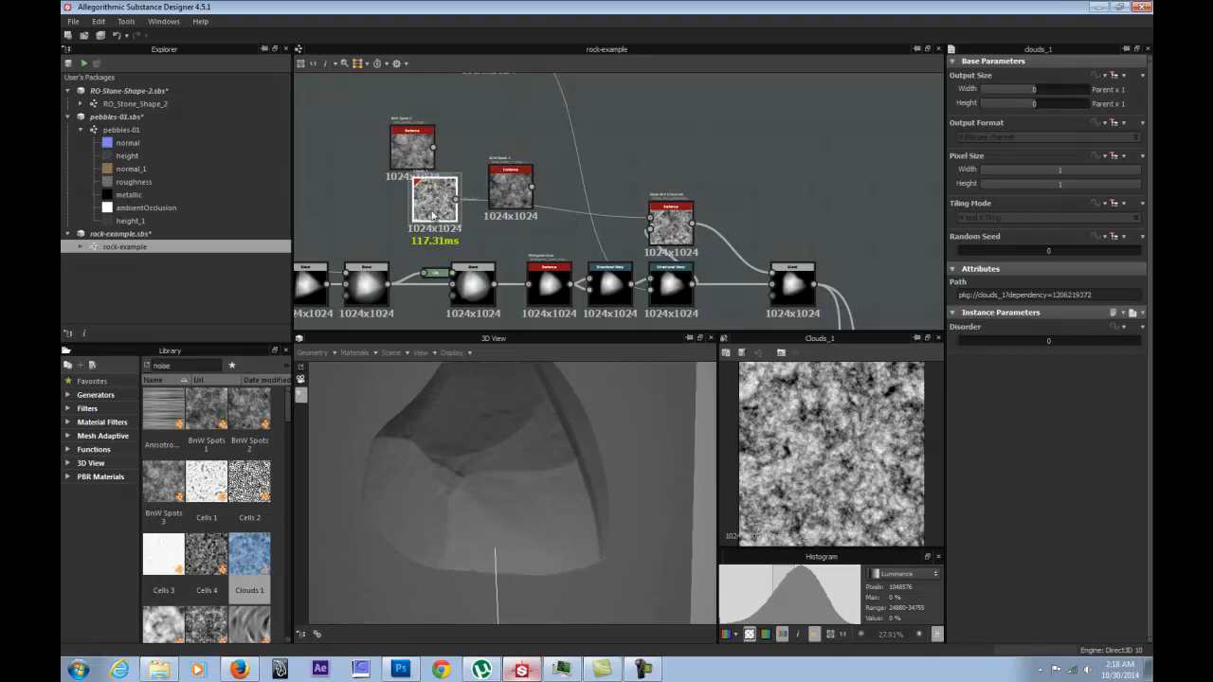
Delete the disconnected BnW Spots node beside Clouds 1 and regroup the two remaining noise nodes closer to the Slope Blur node.
scroll(435, 210, up, 1)
drag(527, 181, 499, 145)
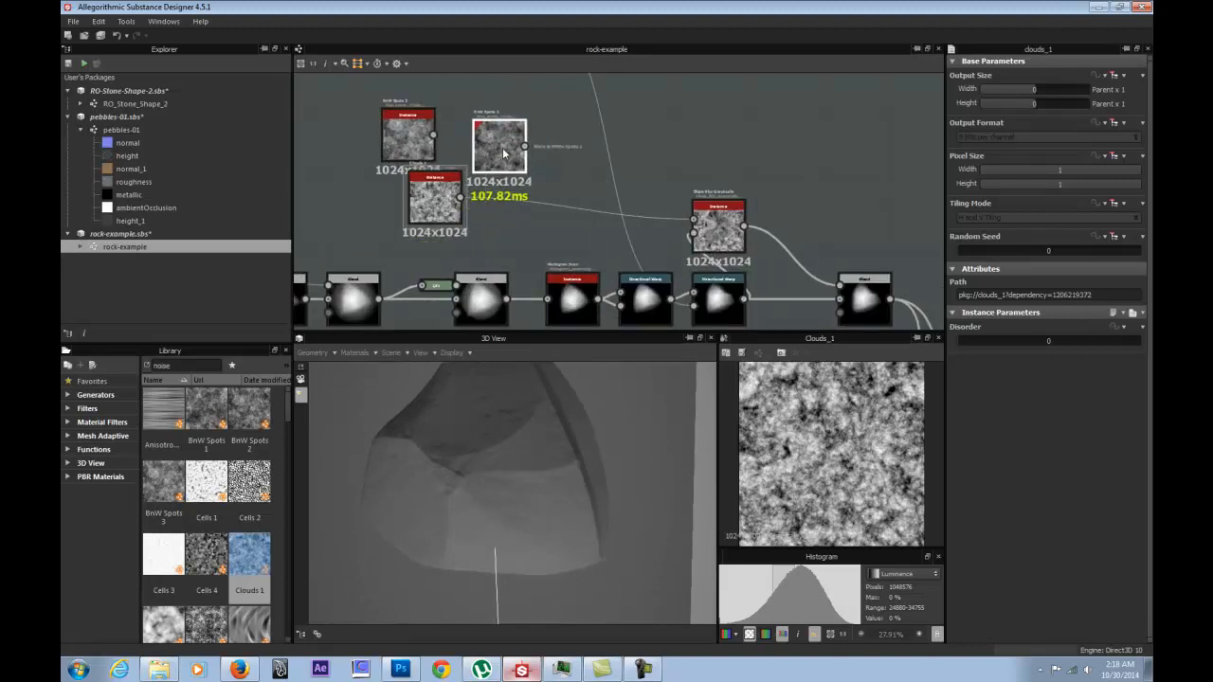
drag(397, 136, 374, 100)
mouse_move(496, 151)
mouse_down()
mouse_move(506, 122)
mouse_move(513, 140)
mouse_up()
key(Delete)
drag(388, 117, 475, 136)
click(434, 215)
drag(434, 218, 514, 207)
drag(503, 512, 580, 514)
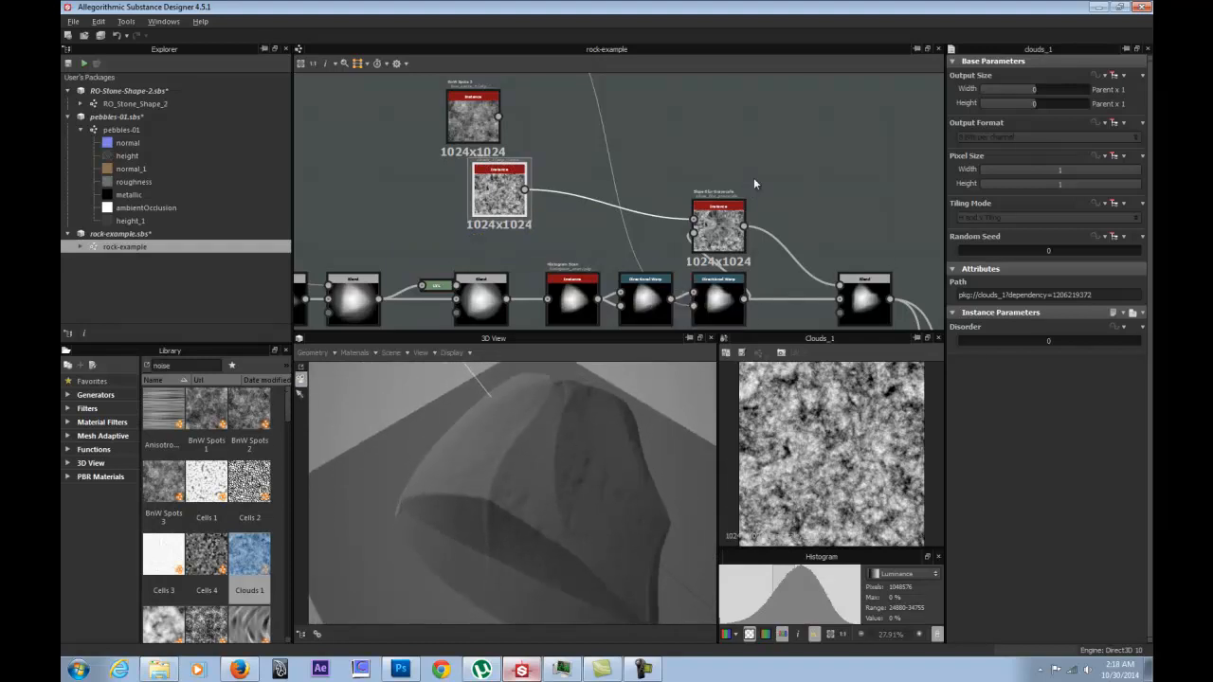
Set the final Blend node's opacity to 0.05 and examine the rock's surface from several angles.
middle_drag(764, 191, 652, 157)
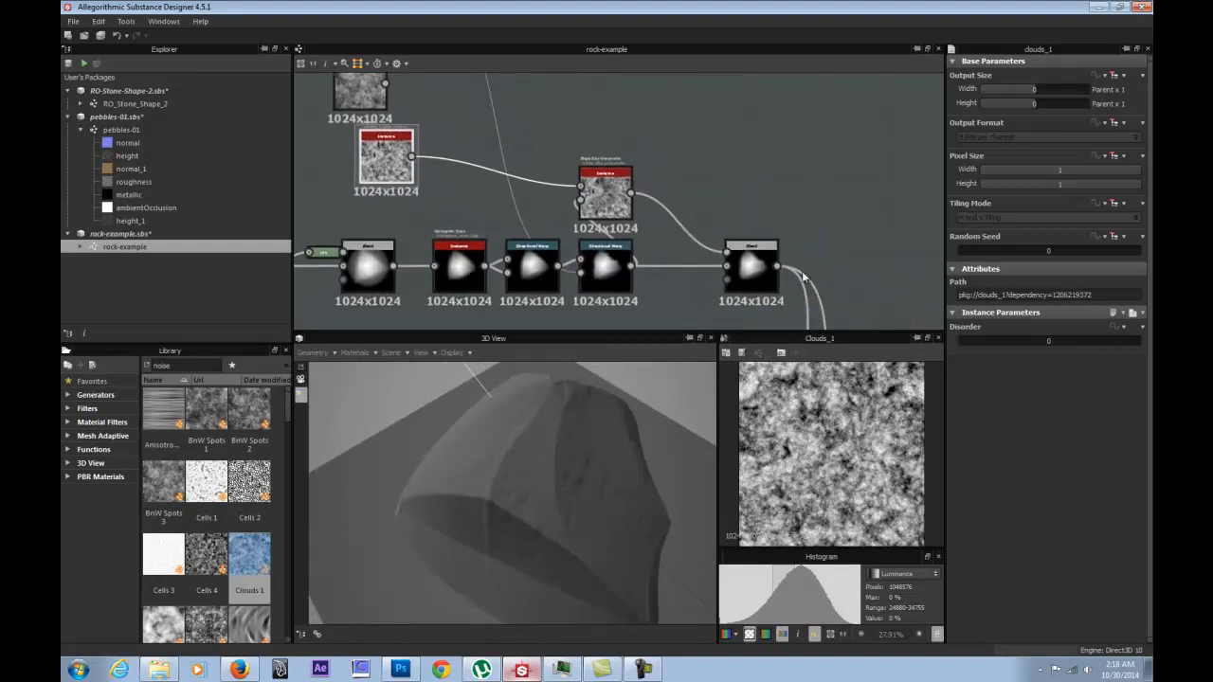
click(600, 198)
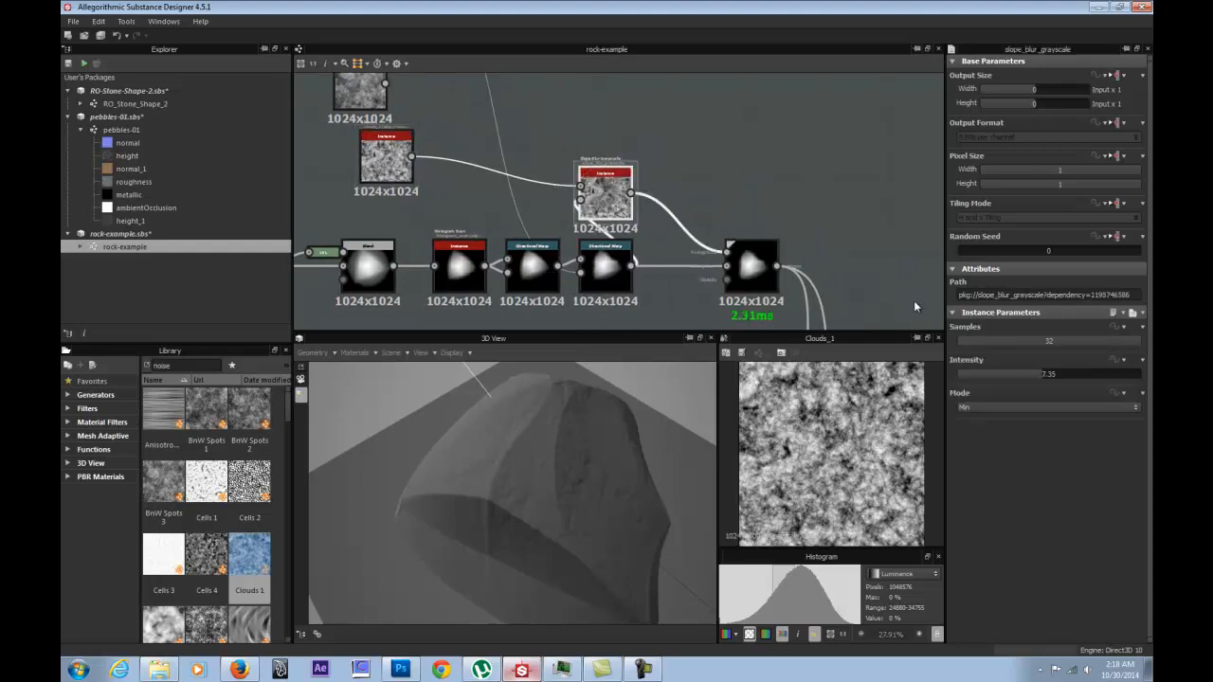
click(749, 263)
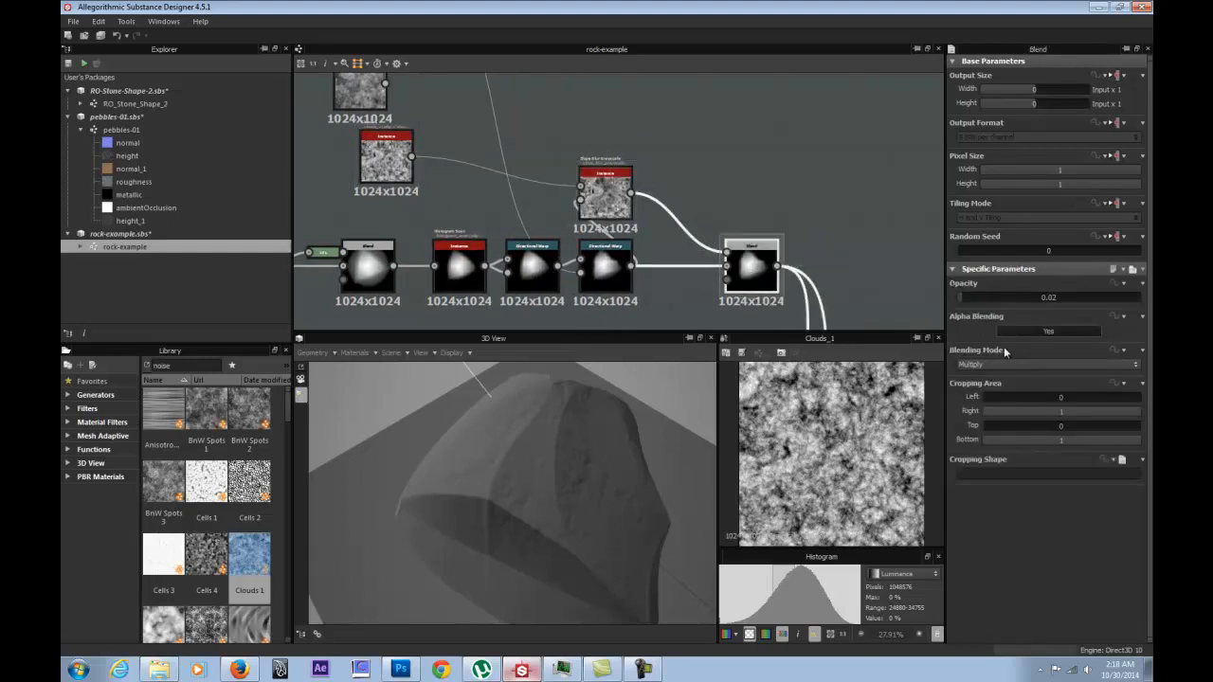
click(968, 297)
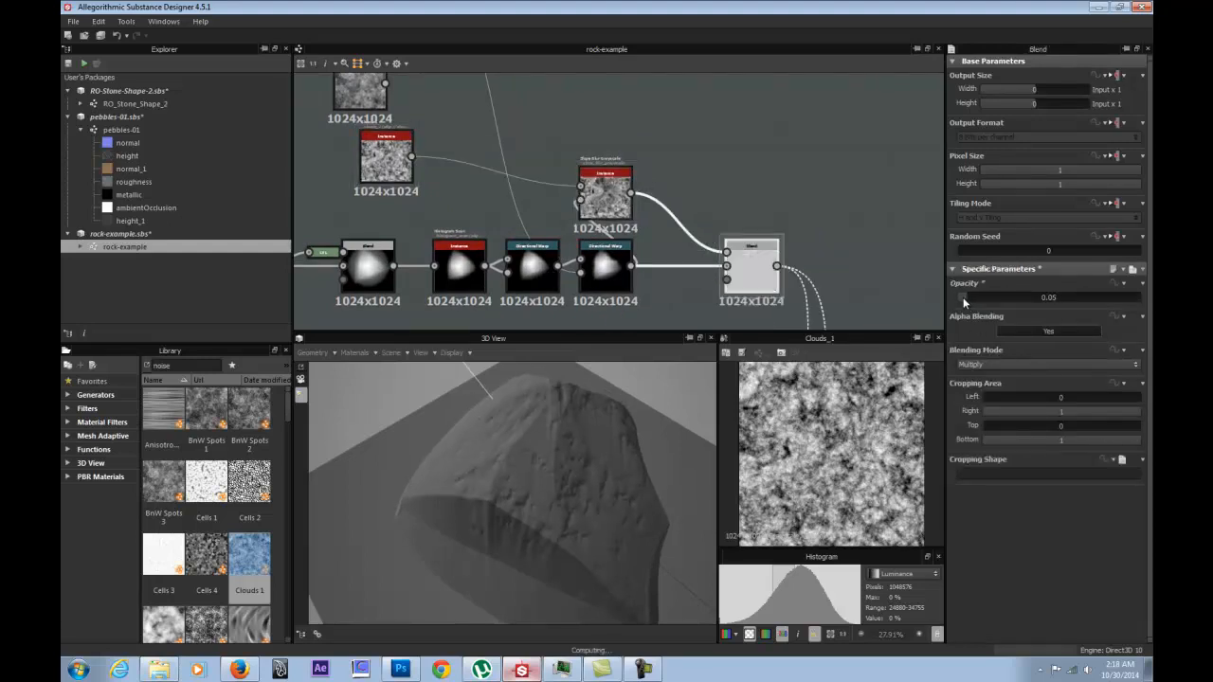
drag(964, 297, 967, 297)
drag(539, 462, 486, 398)
drag(495, 514, 460, 403)
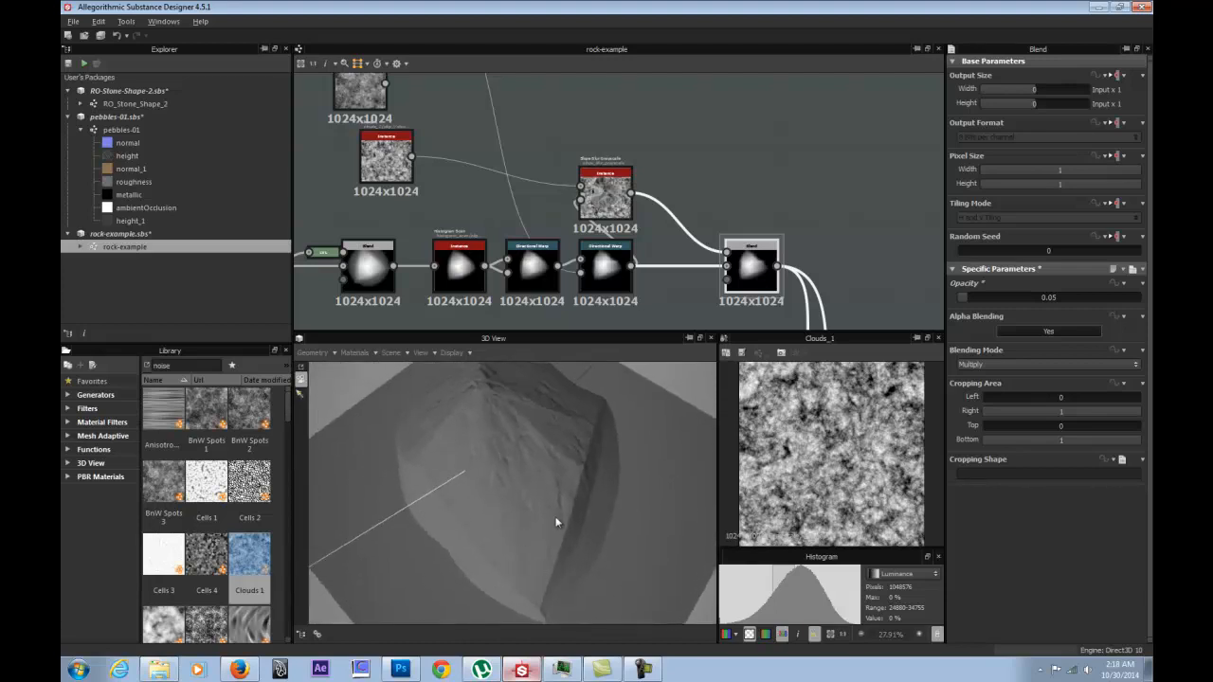
drag(556, 523, 522, 538)
drag(608, 523, 398, 417)
Delete the unused BnW Spots 3 node and stack the Clouds 1 node directly below the other noise node.
click(380, 169)
middle_drag(404, 153, 447, 244)
drag(407, 169, 475, 155)
key(Delete)
scroll(511, 173, down, 2)
drag(464, 107, 464, 152)
drag(464, 234, 464, 196)
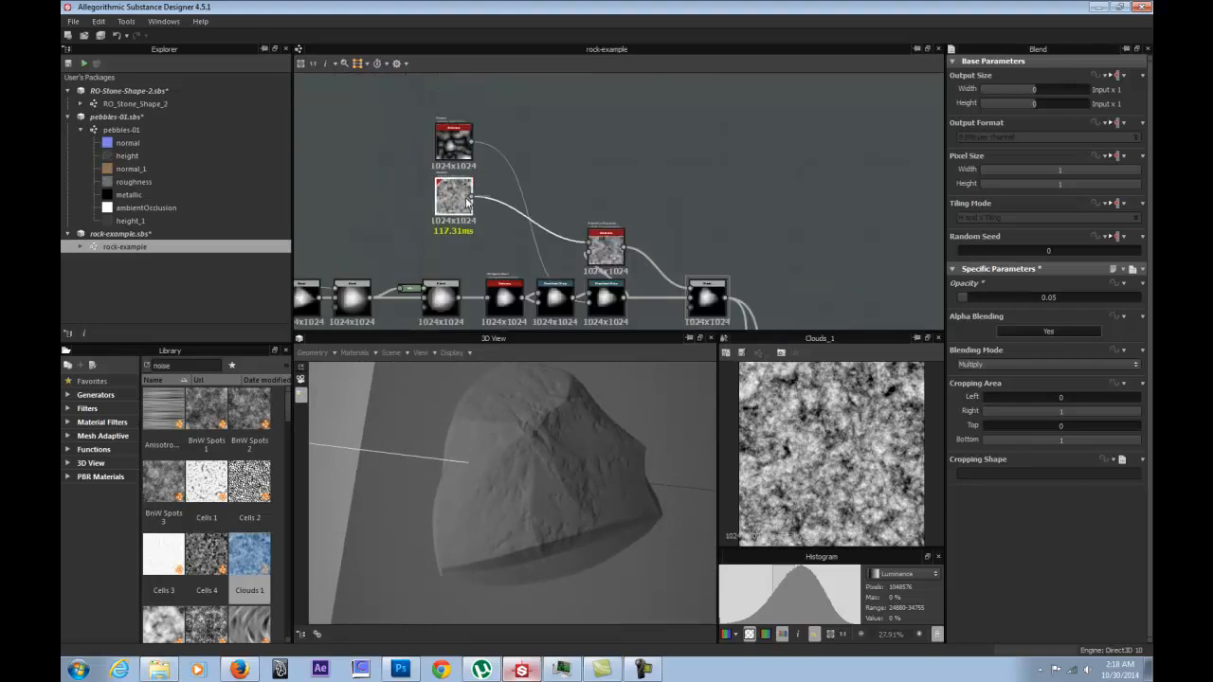
drag(540, 426, 432, 438)
middle_drag(586, 282, 590, 183)
middle_drag(595, 249, 505, 304)
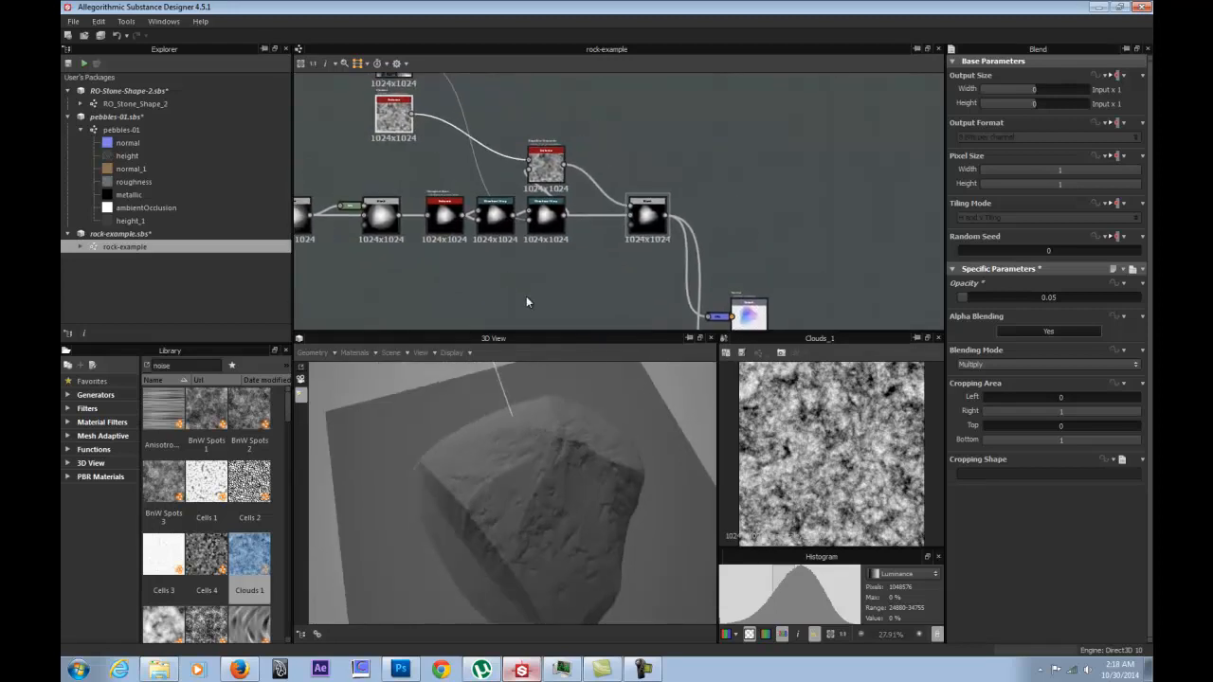
right_click(527, 299)
mouse_move(580, 300)
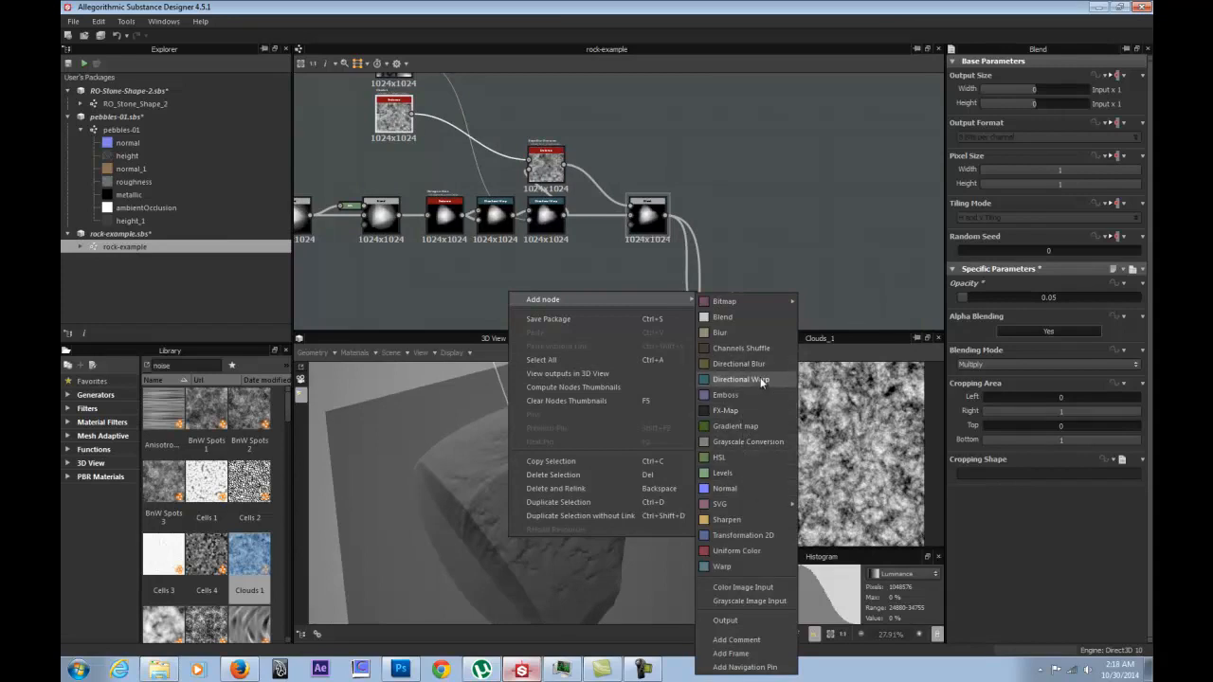
click(748, 566)
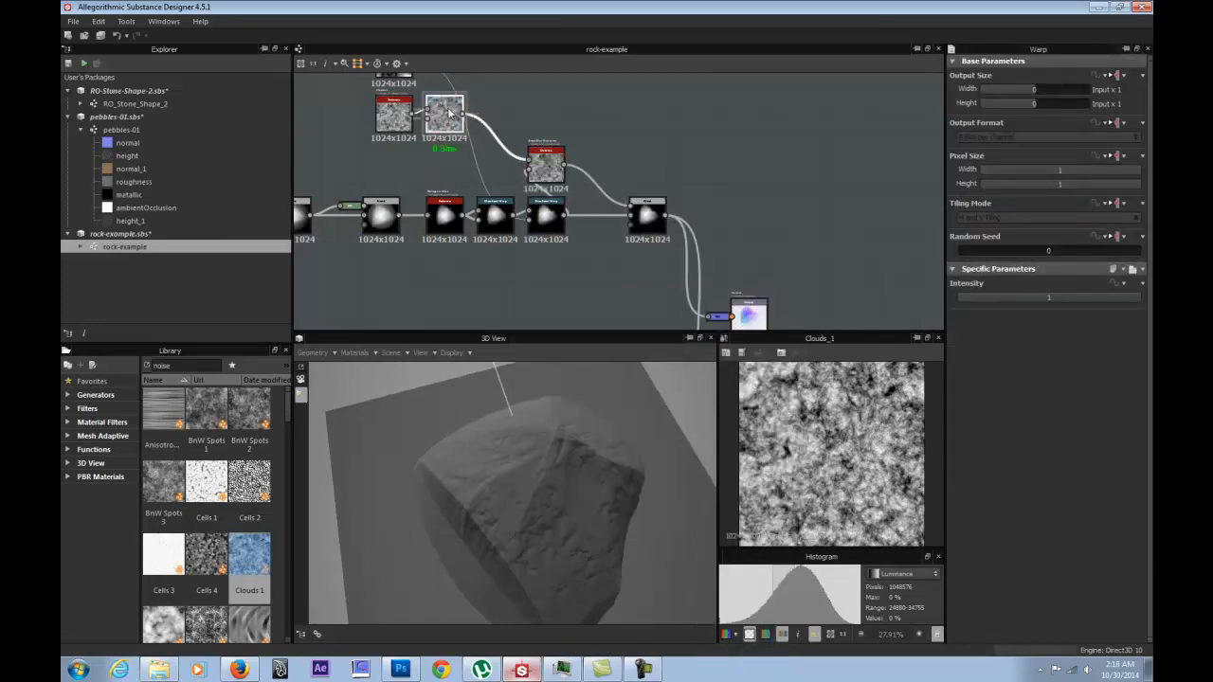
key(Delete)
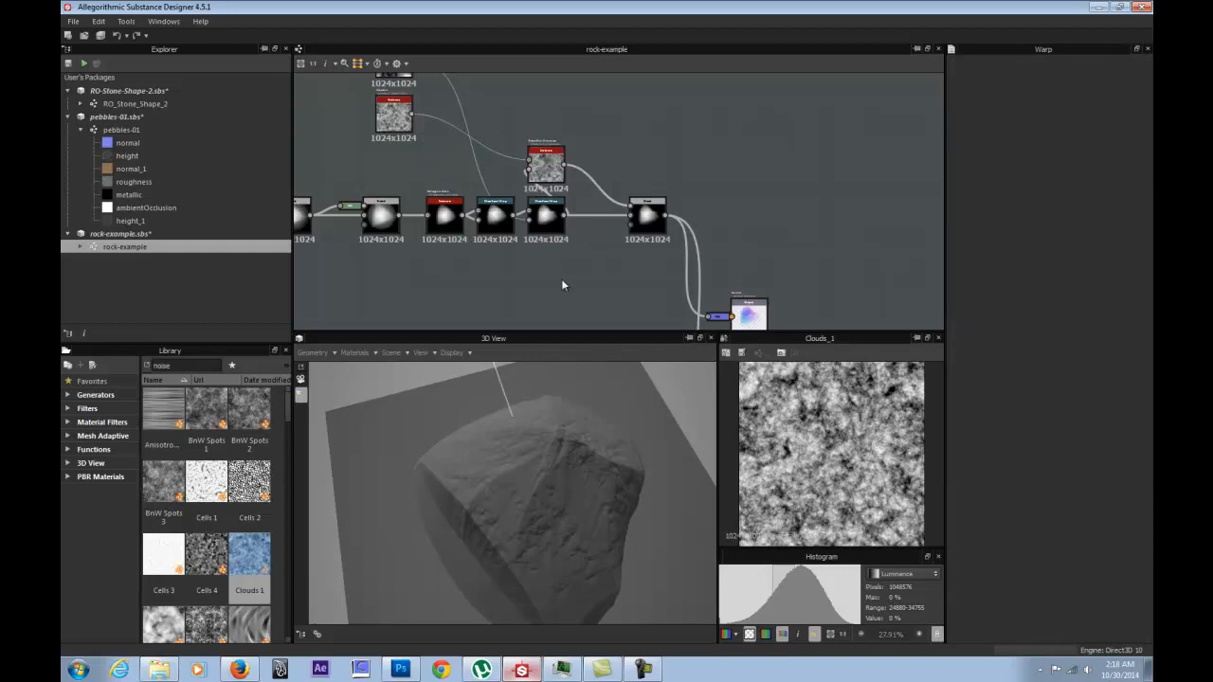
Add an unconnected Warp node below the Directional Warp row and move the Slope Blur and Blend nodes further along to make room.
right_click(557, 278)
mouse_move(602, 286)
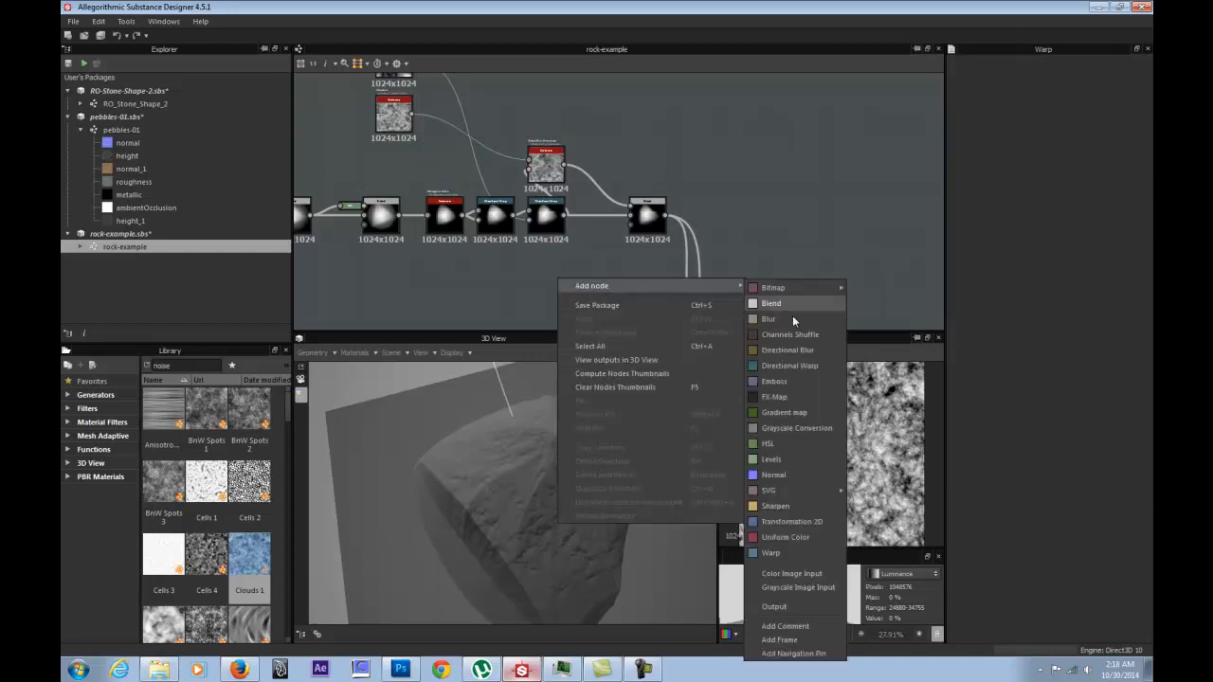
click(799, 552)
drag(556, 282, 596, 282)
scroll(591, 282, up, 3)
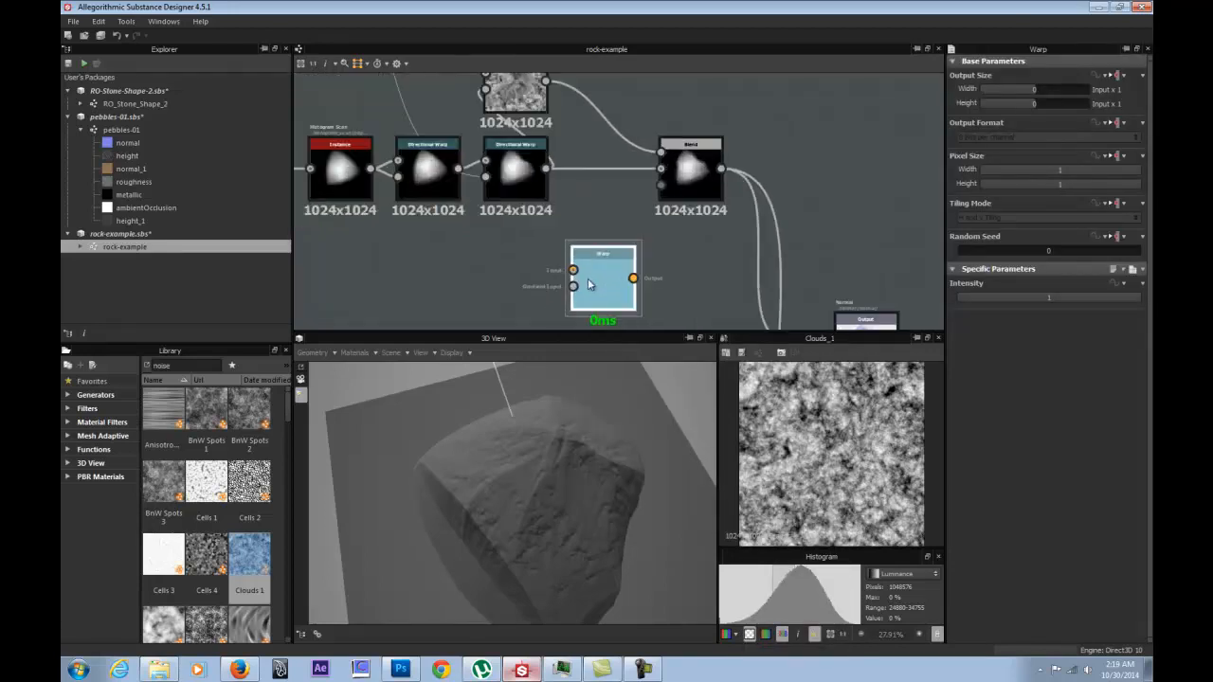
drag(528, 91, 621, 91)
drag(688, 194, 858, 202)
Wire the last Directional Warp into the Warp's input, Clouds 1 into its gradient input, and its output into the Blend's background.
drag(602, 284, 606, 241)
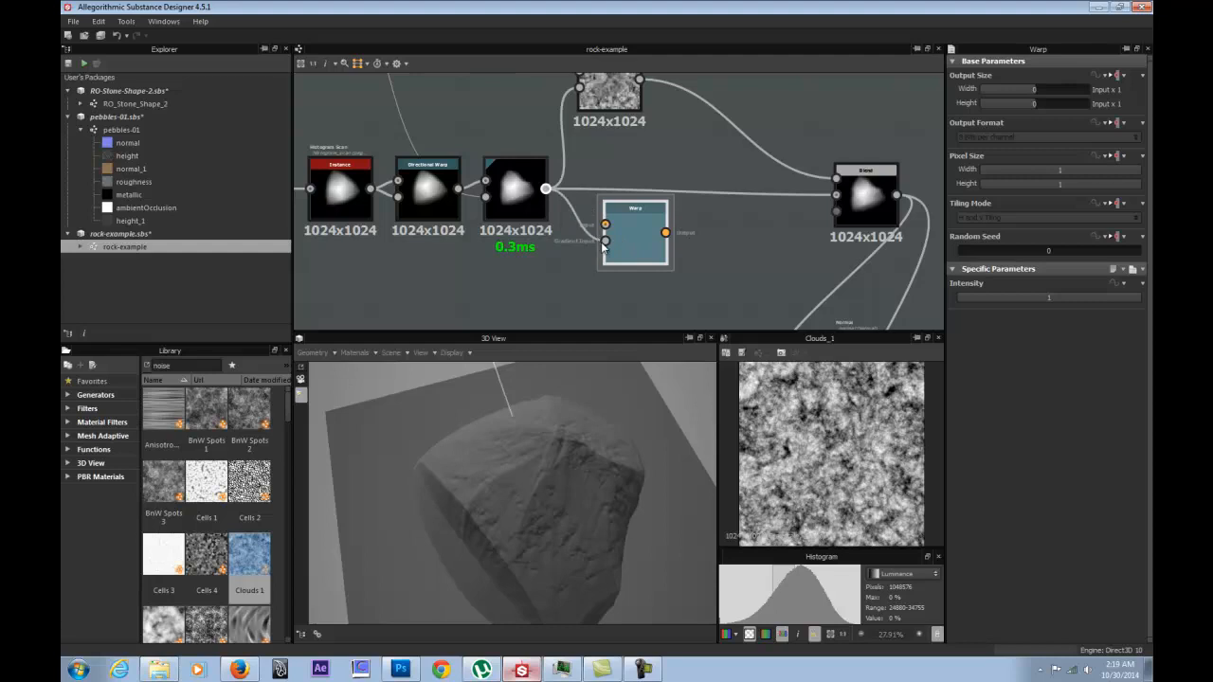
drag(605, 230, 605, 225)
drag(826, 179, 836, 194)
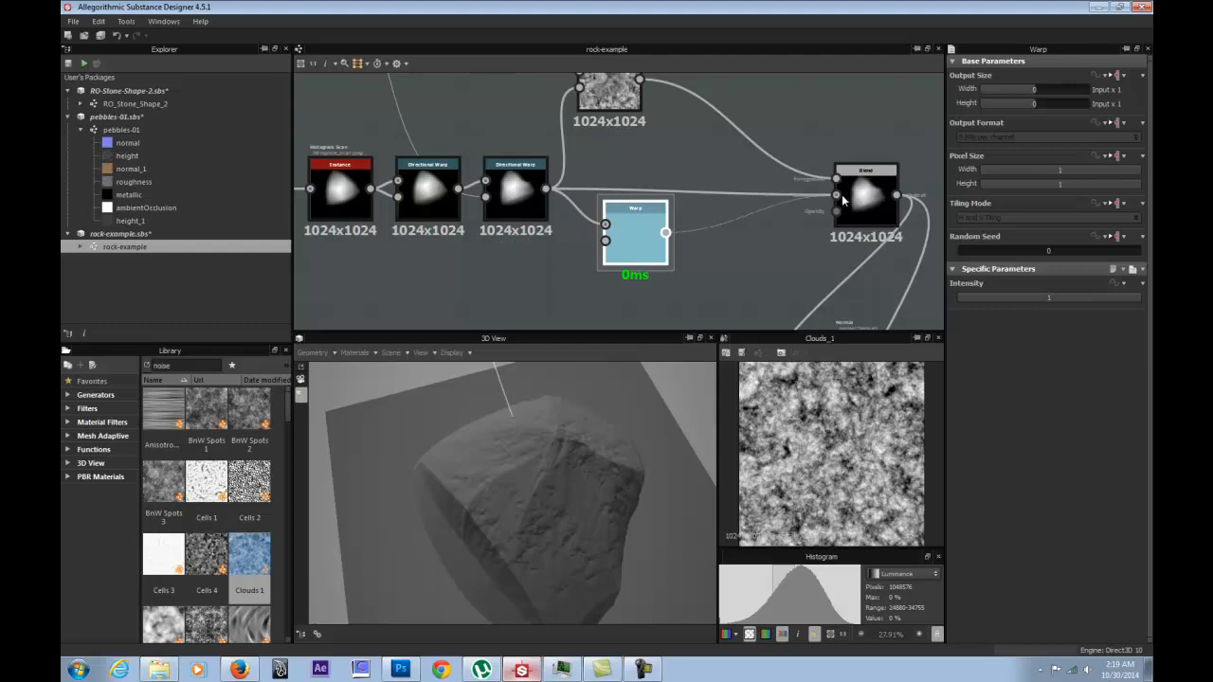
scroll(725, 244, down, 2)
drag(471, 111, 656, 242)
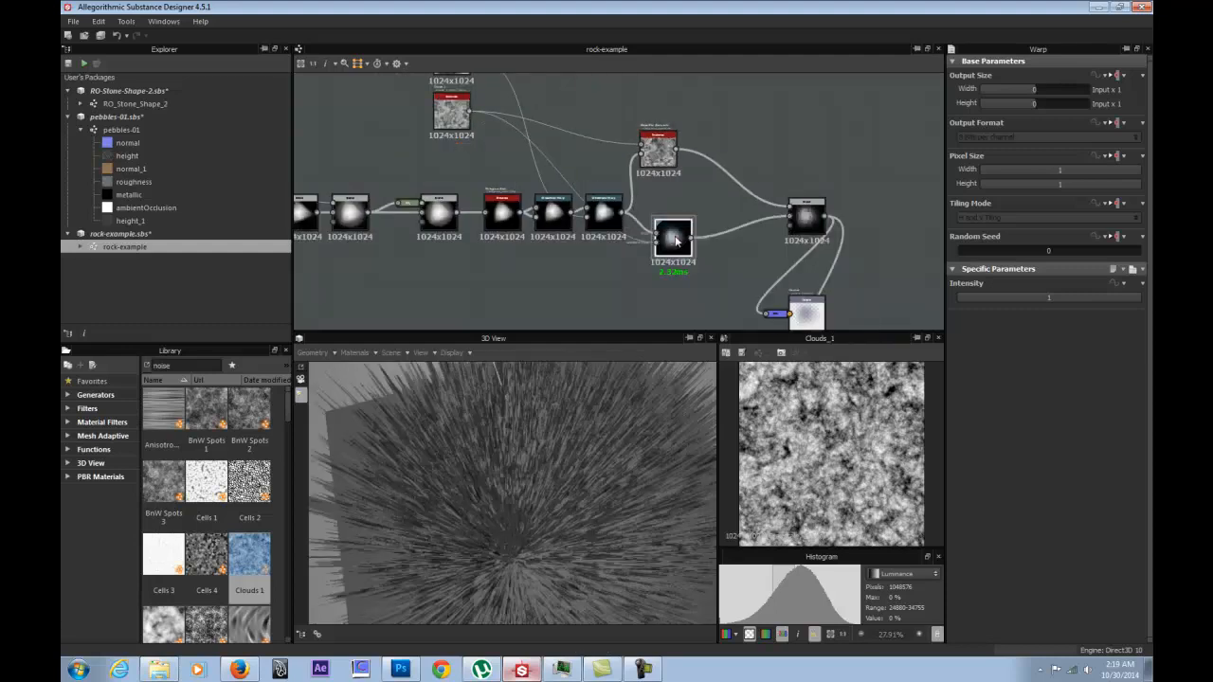
Preview the Warp node in 2D and lower its intensity, trying 0.04 and 0.02 and ending at 0.
double_click(674, 239)
click(963, 298)
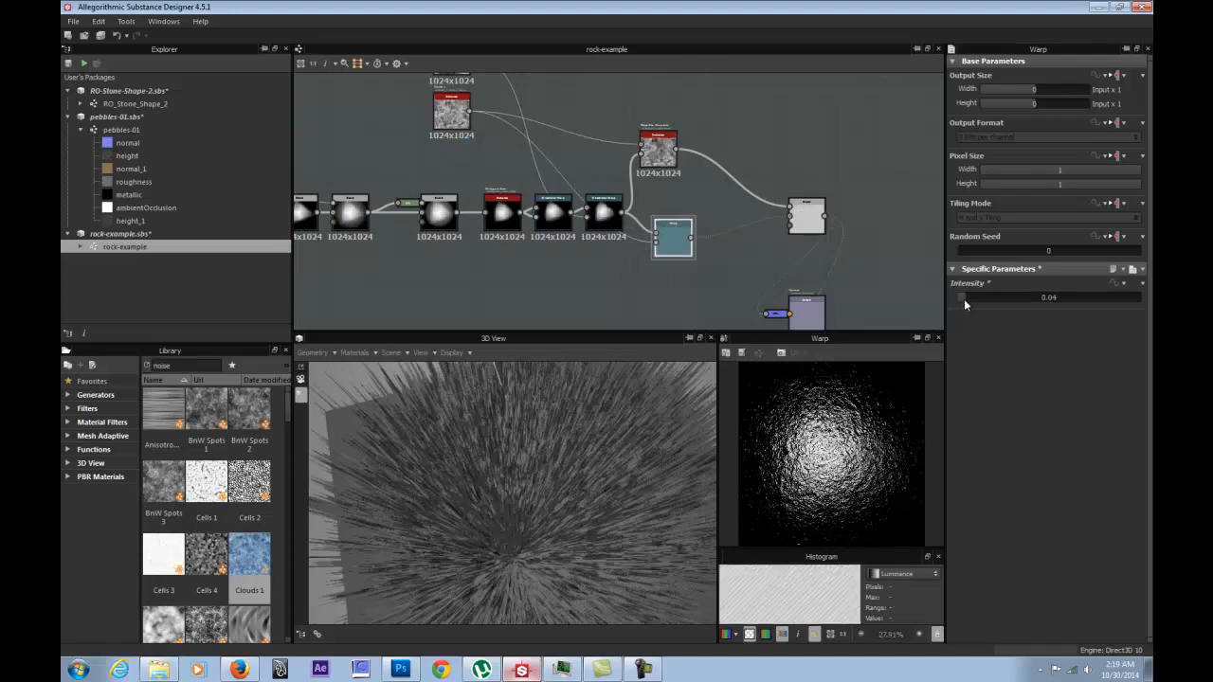
click(956, 300)
click(960, 299)
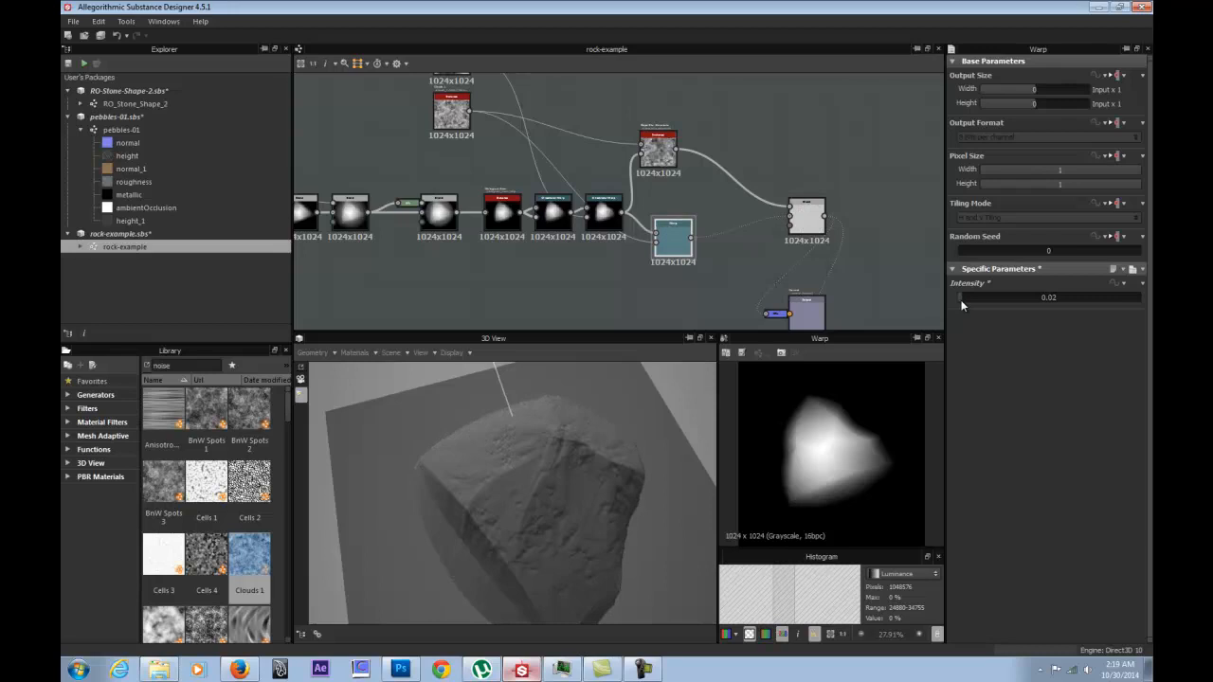
click(958, 301)
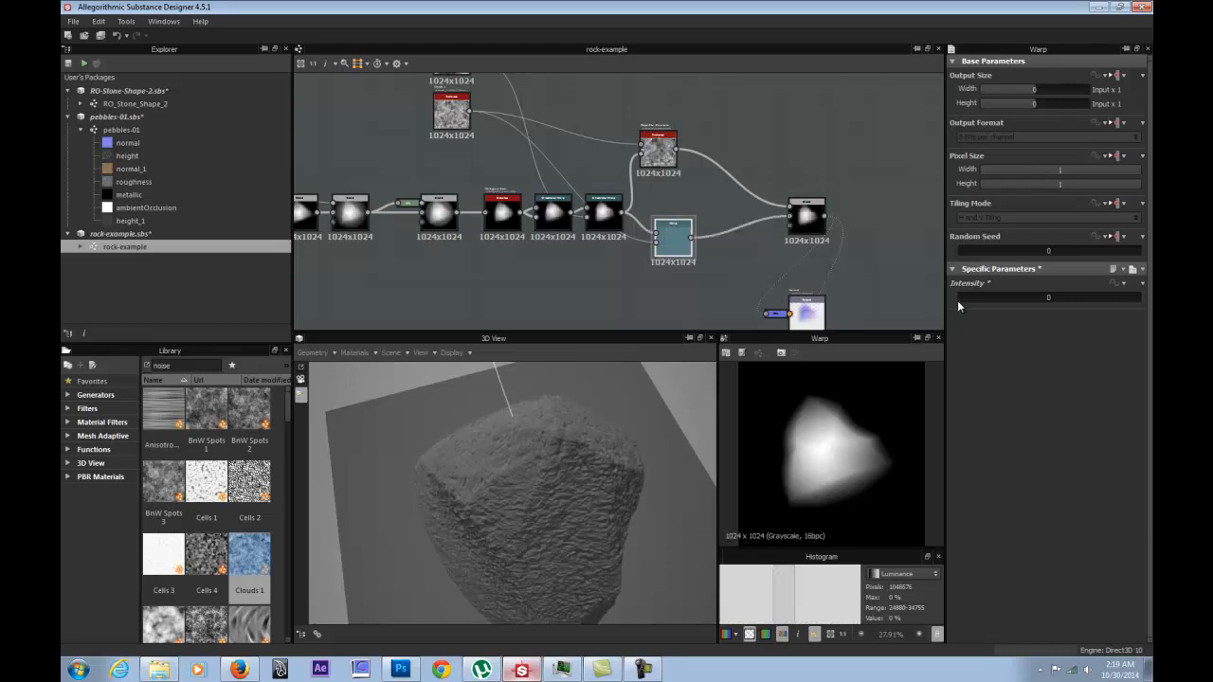
Connect the Plasma noise node to the Warp node's intensity input and set the Warp intensity to 0.28.
drag(488, 487, 425, 410)
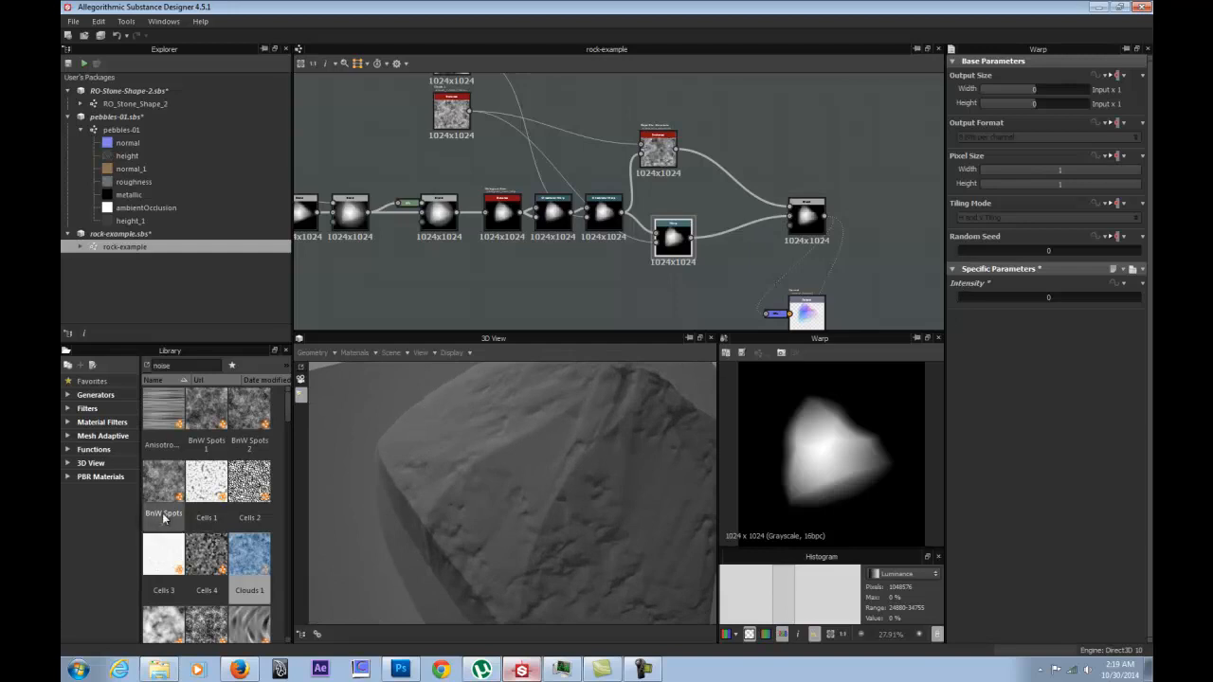
scroll(227, 507, down, 5)
scroll(228, 505, down, 10)
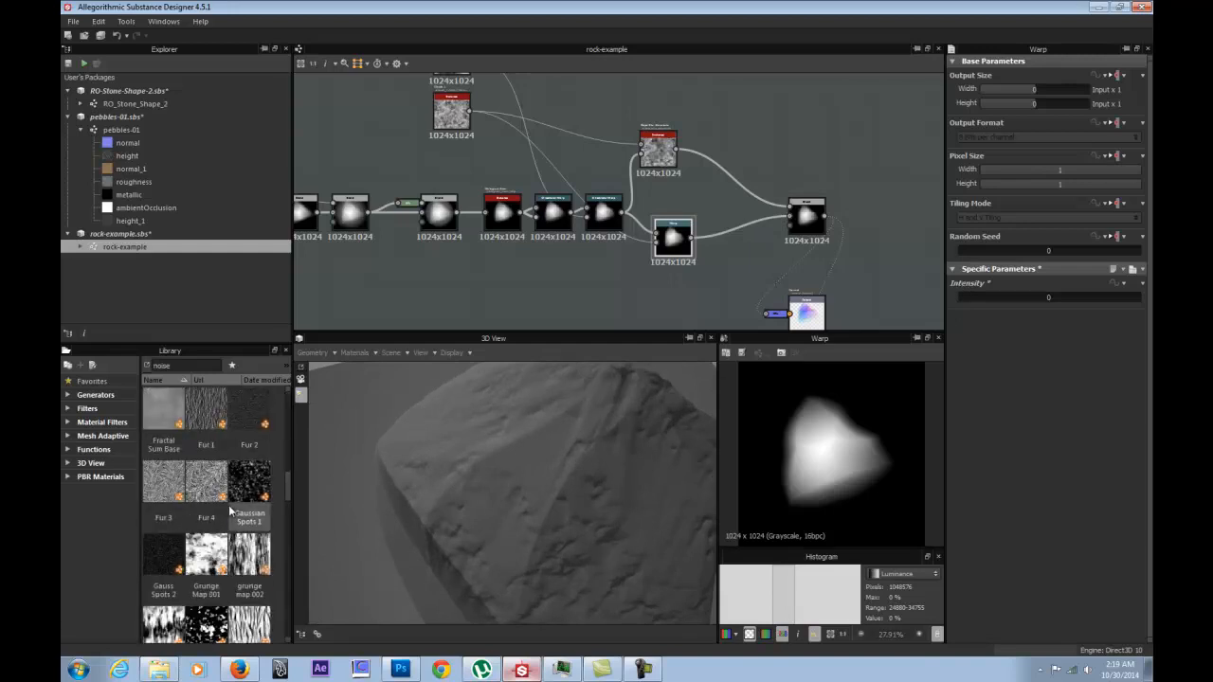
scroll(234, 510, up, 15)
middle_drag(505, 173, 455, 209)
drag(420, 94, 607, 277)
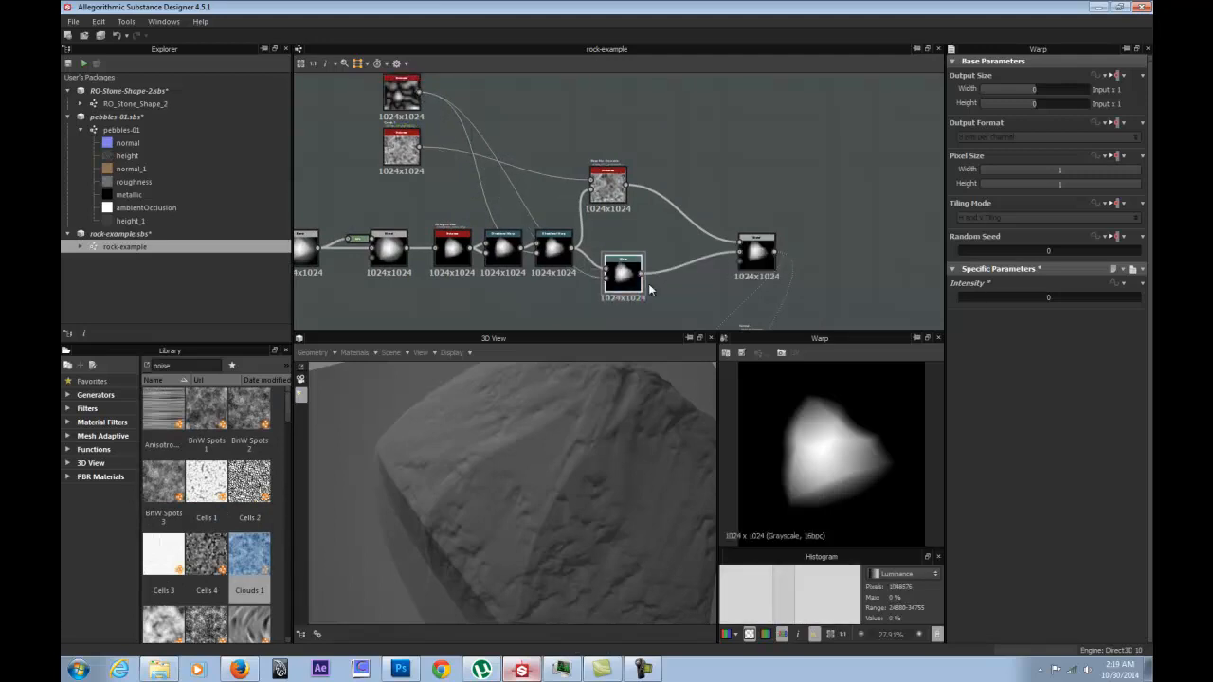
drag(958, 300, 1009, 299)
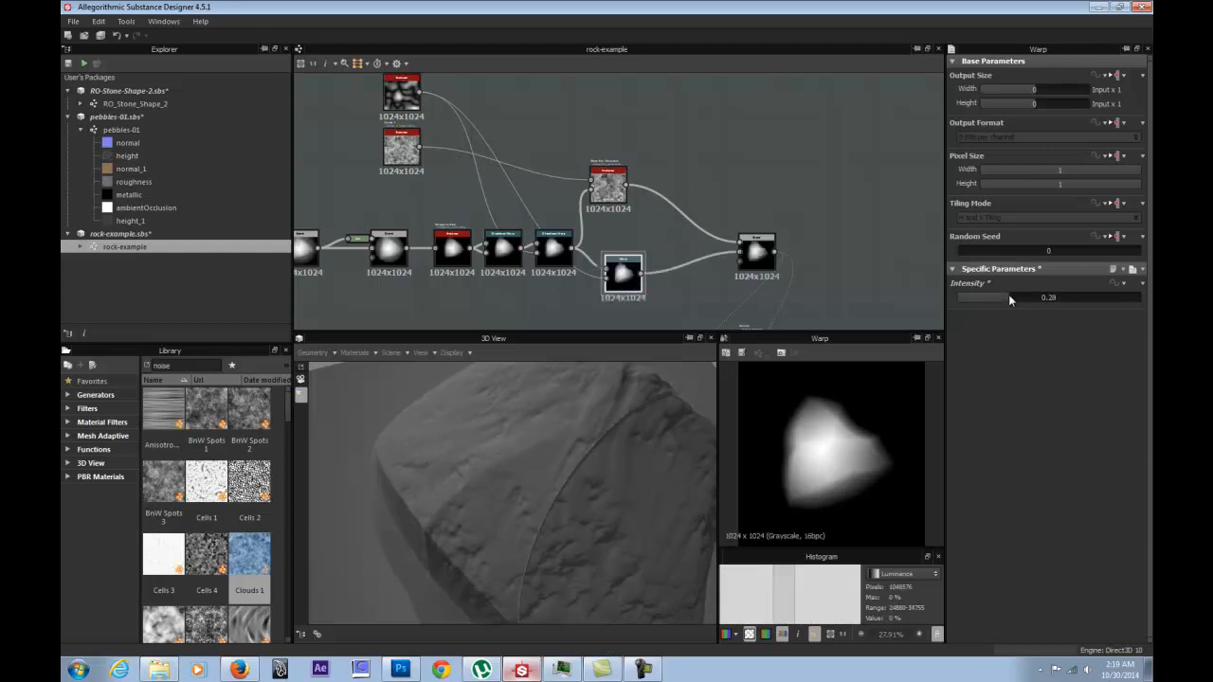
Try a Perlin Noise 1 node as the Warp node's intensity input, check the rock, and delete the noise node.
scroll(200, 483, down, 5)
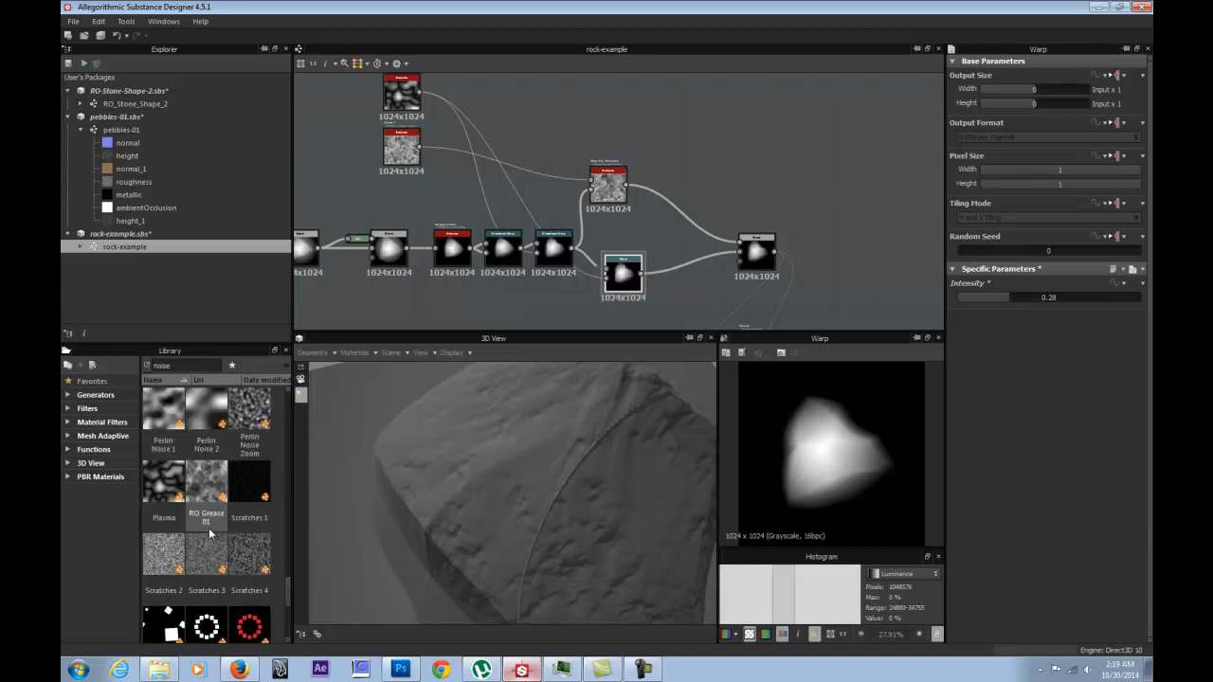
drag(163, 407, 520, 198)
drag(429, 195, 429, 195)
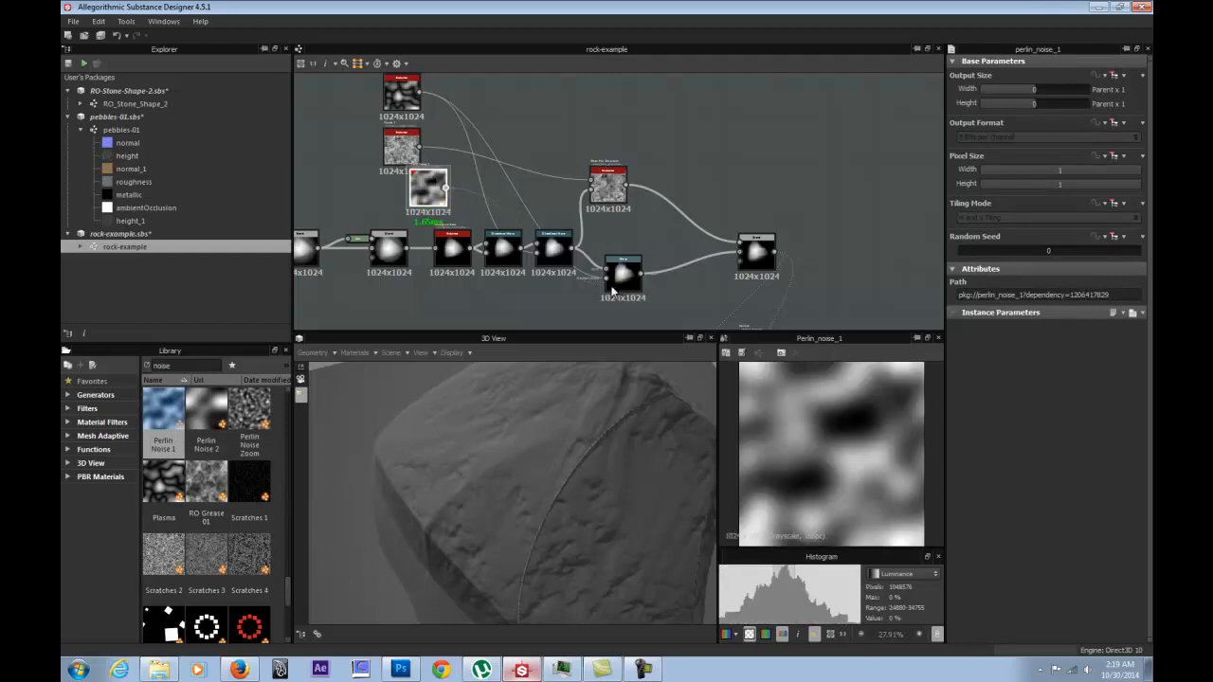
drag(605, 276, 605, 278)
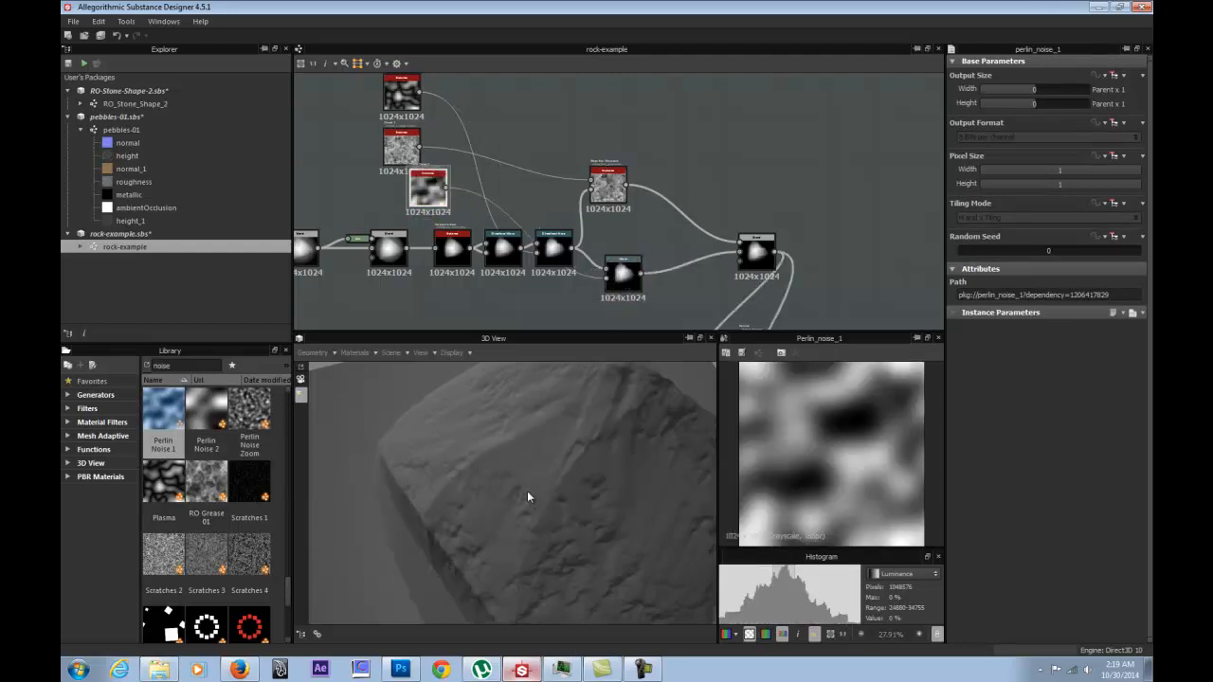
drag(574, 503, 479, 543)
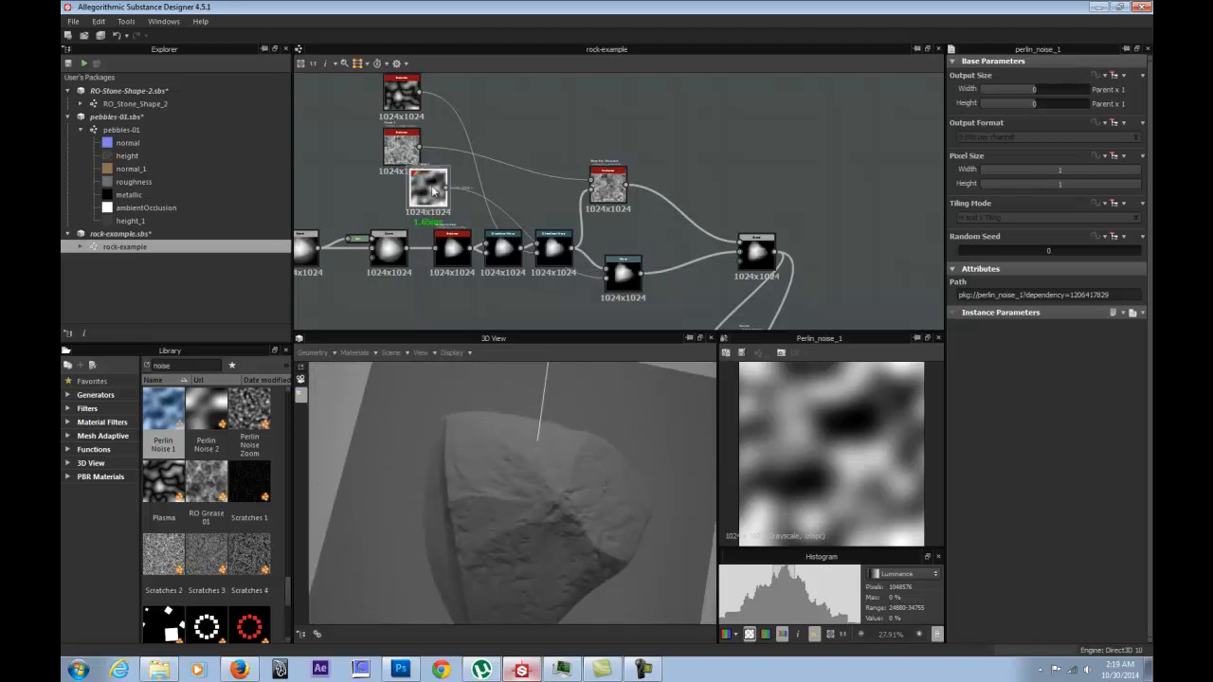
key(Delete)
Add a Perlin Noise Zoom node to the graph and connect it to the Warp node's intensity input.
click(249, 409)
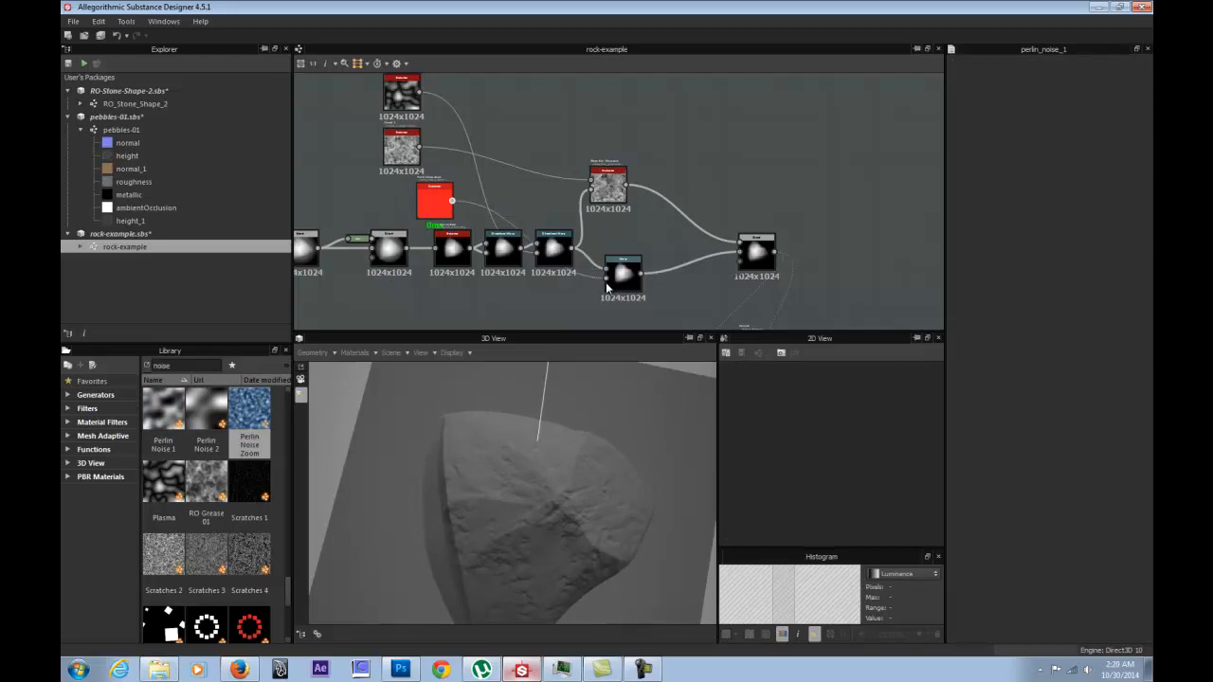
drag(556, 452, 561, 478)
drag(439, 205, 430, 201)
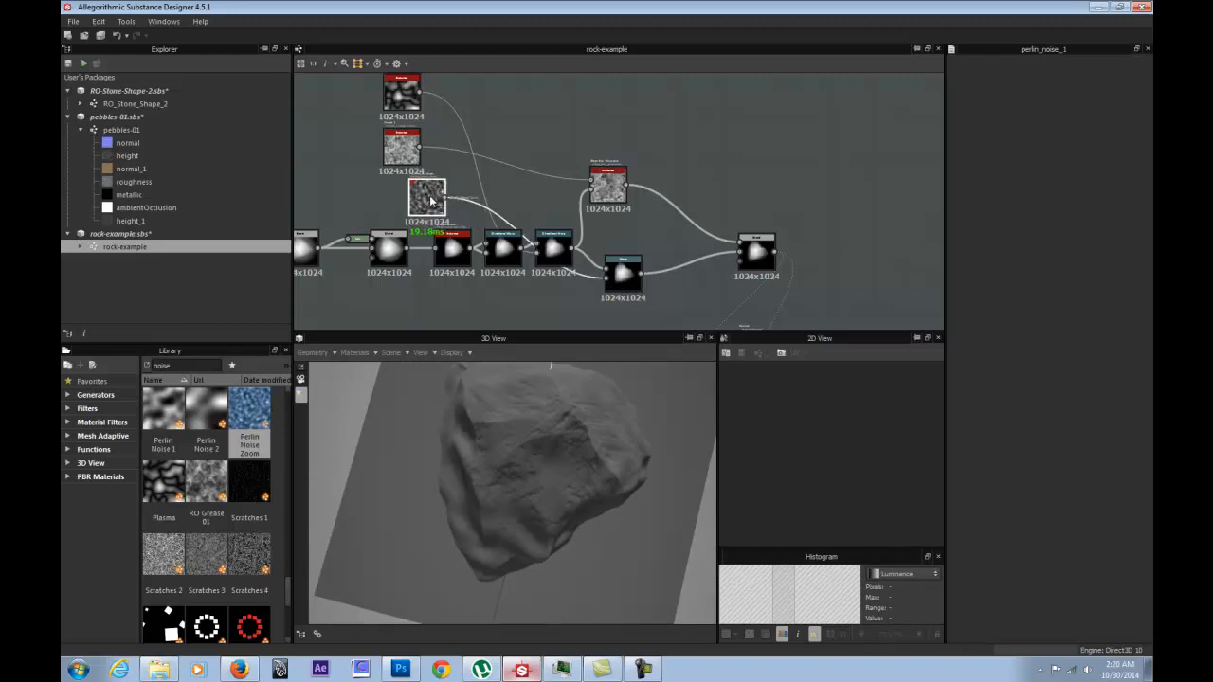
Set the Perlin Noise Zoom node's distance to 12 and disorder to 21.71, and place it beneath the Clouds 1 node.
double_click(430, 201)
drag(988, 344, 996, 377)
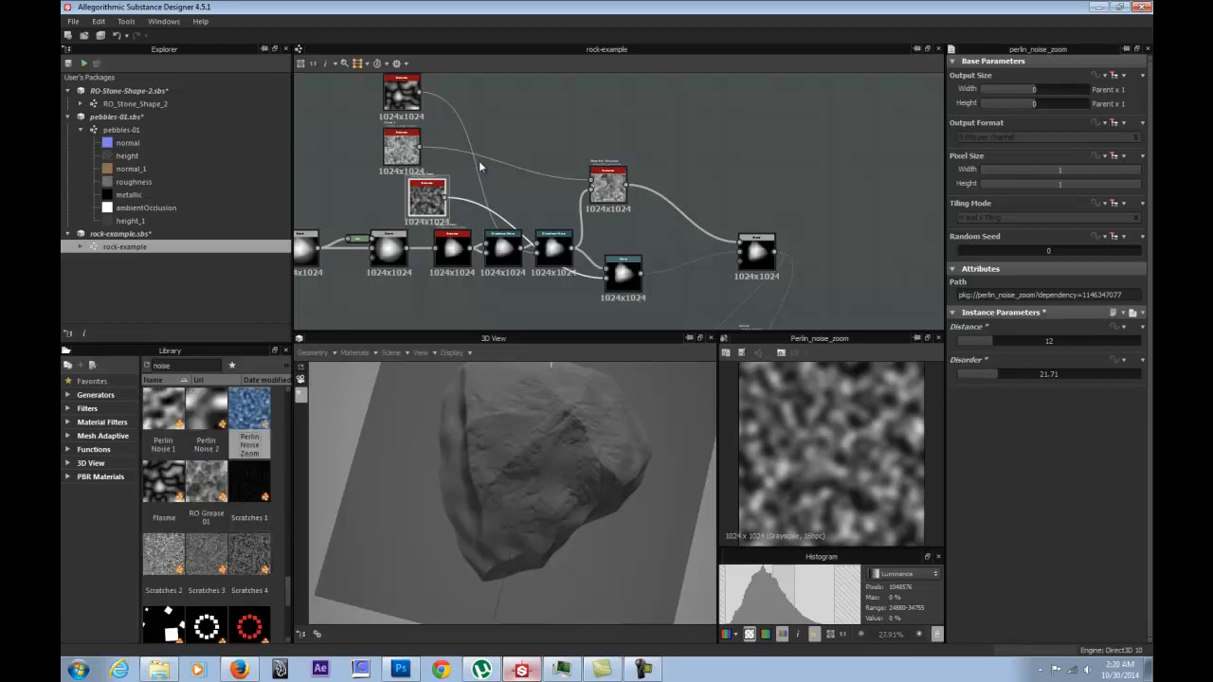
scroll(427, 201, up, 5)
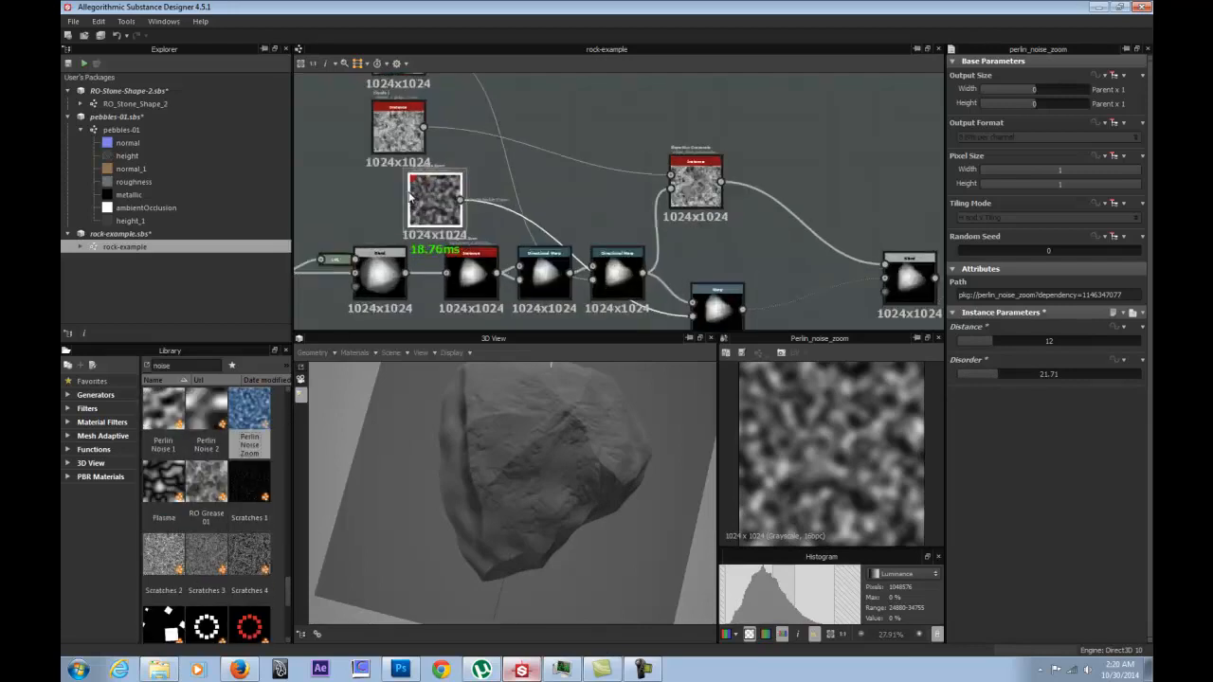
drag(480, 248, 436, 249)
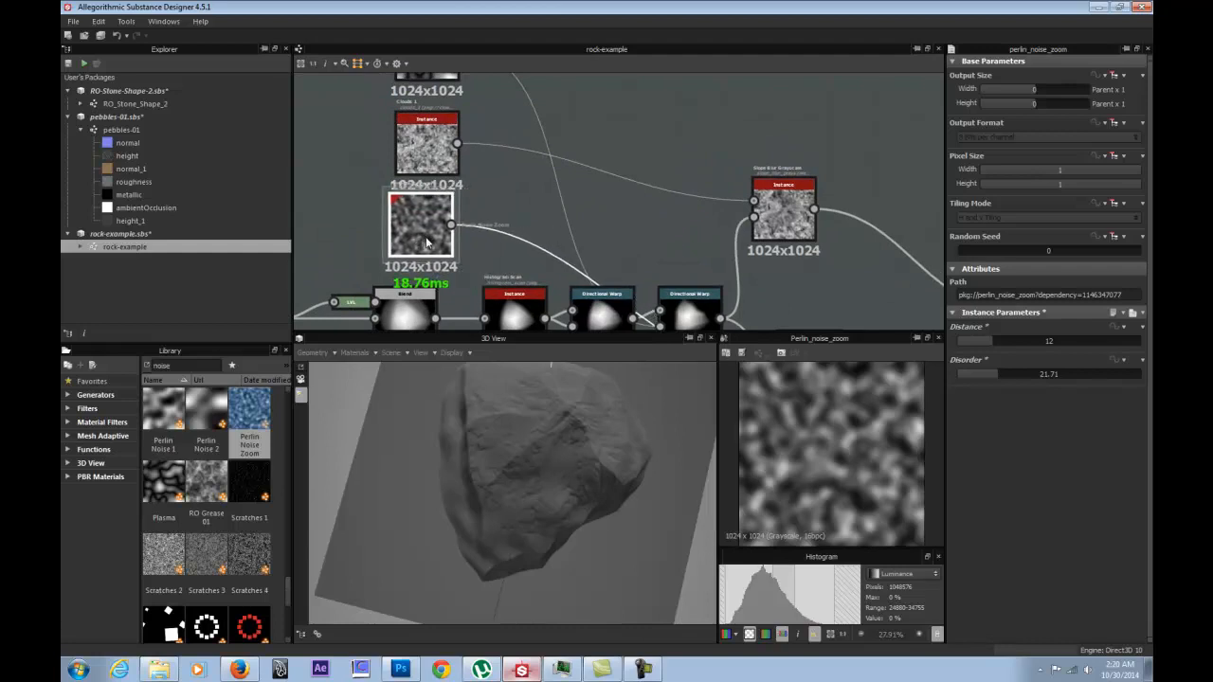
Add a Blend node beside the Clouds 1 and Perlin Noise Zoom nodes.
right_click(520, 197)
mouse_move(607, 200)
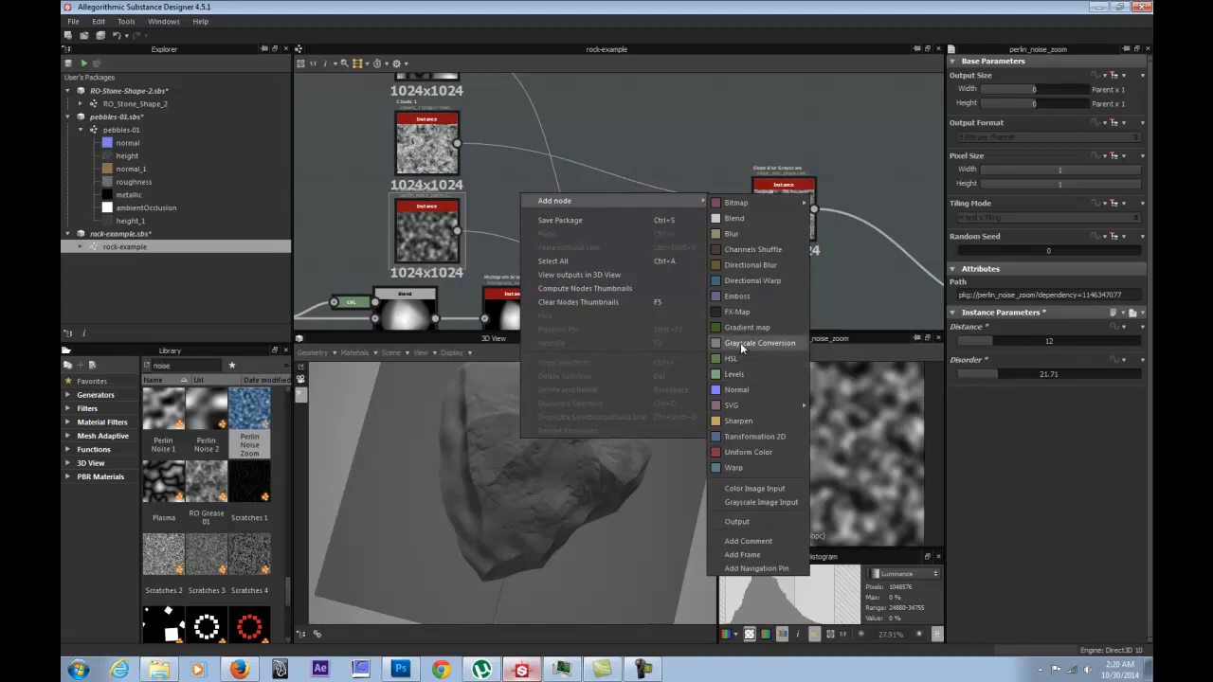
click(502, 175)
right_click(500, 178)
mouse_move(522, 186)
click(747, 205)
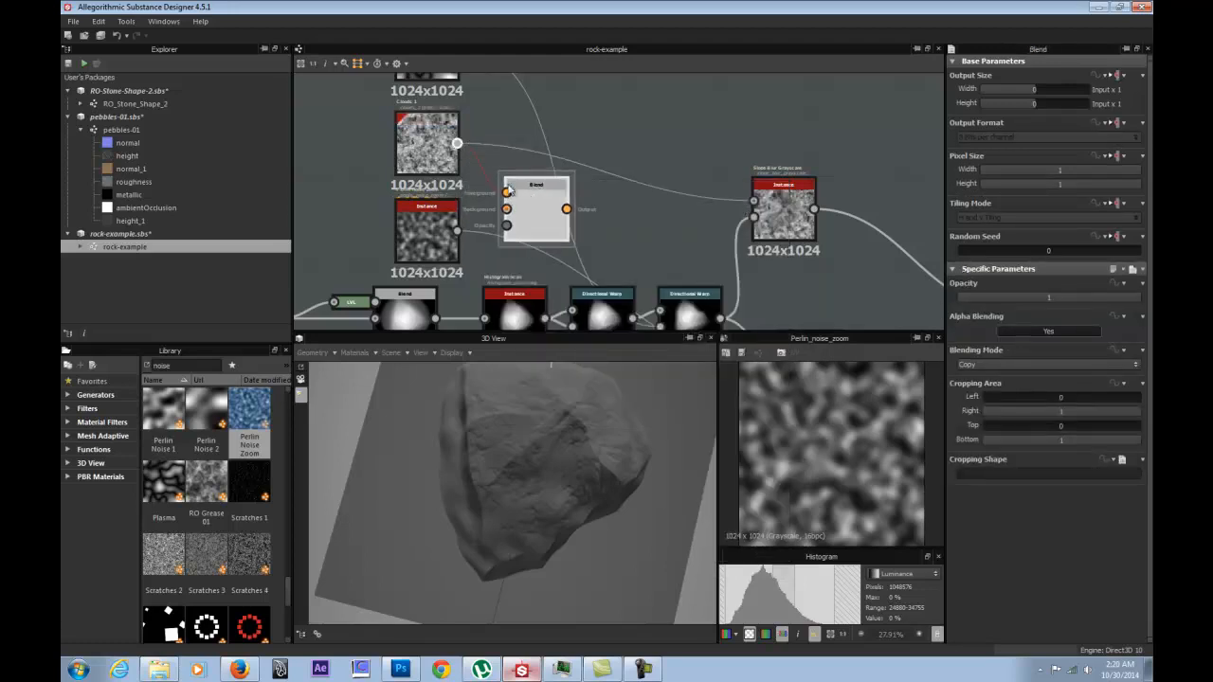
Connect Clouds 1 as the new Blend's foreground and Perlin Noise Zoom as its background, and feed the result into the Warp node.
drag(503, 173, 506, 193)
drag(458, 230, 506, 208)
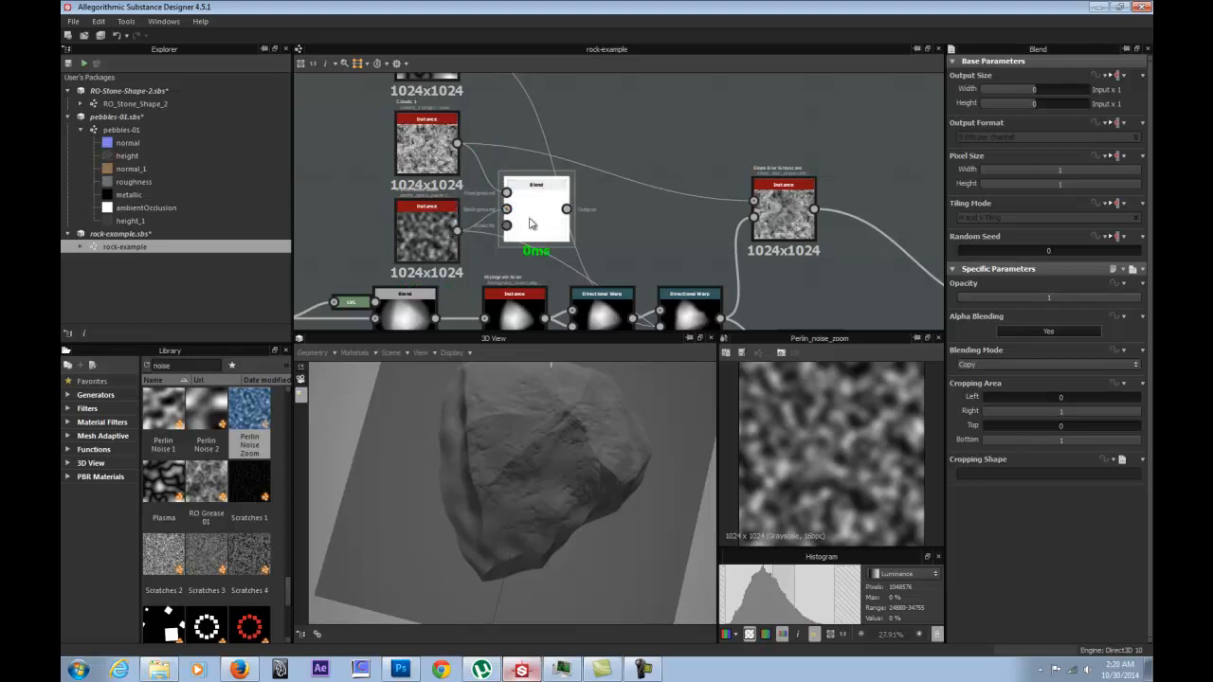
scroll(540, 211, down, 3)
middle_drag(563, 211, 548, 188)
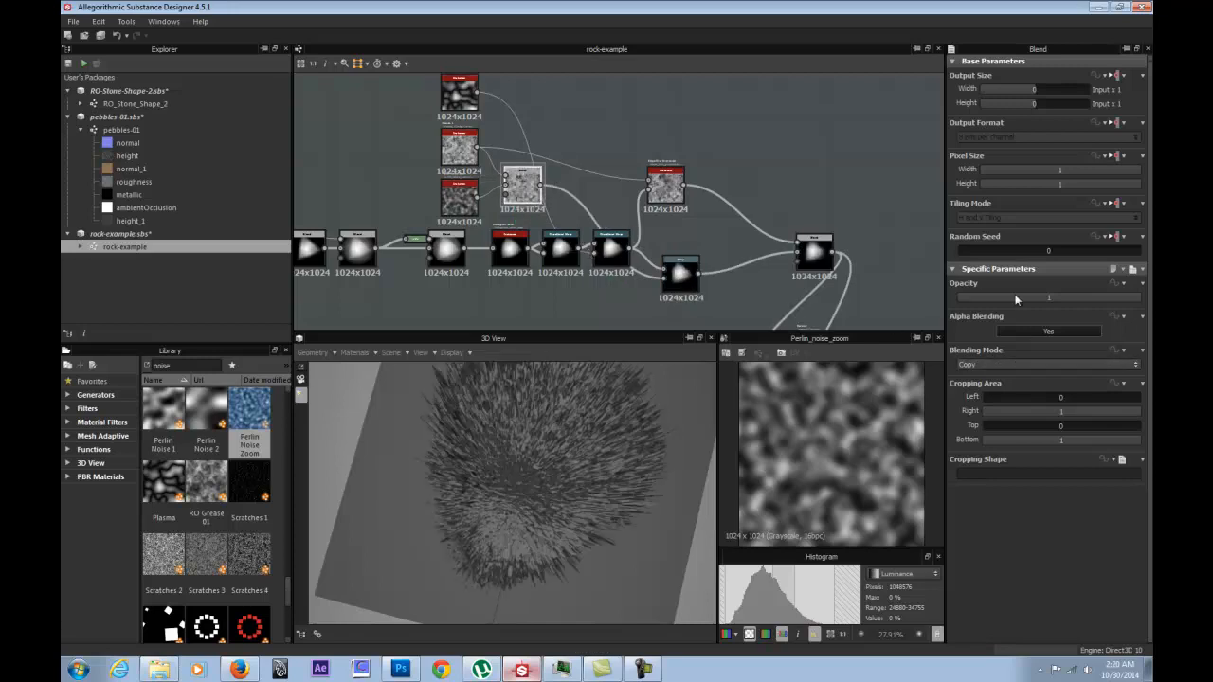
Set the noise Blend node to Multiply mode with an opacity of 0.04 and check the rock from several angles.
drag(980, 298, 967, 297)
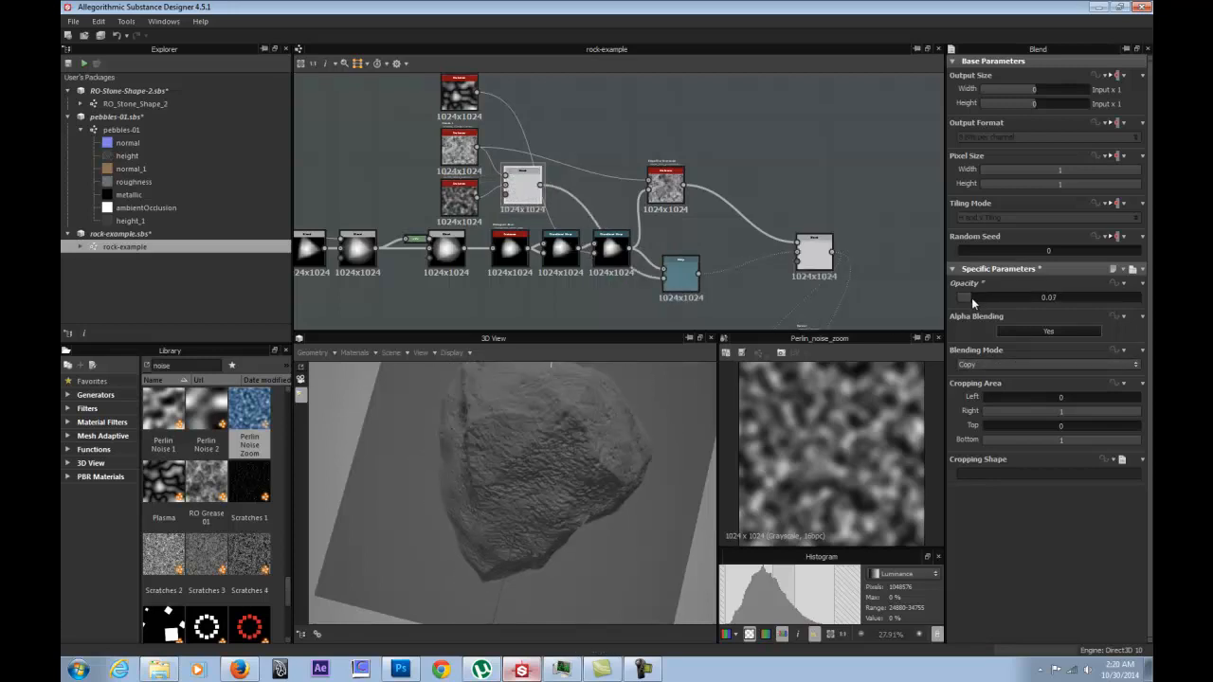
click(984, 364)
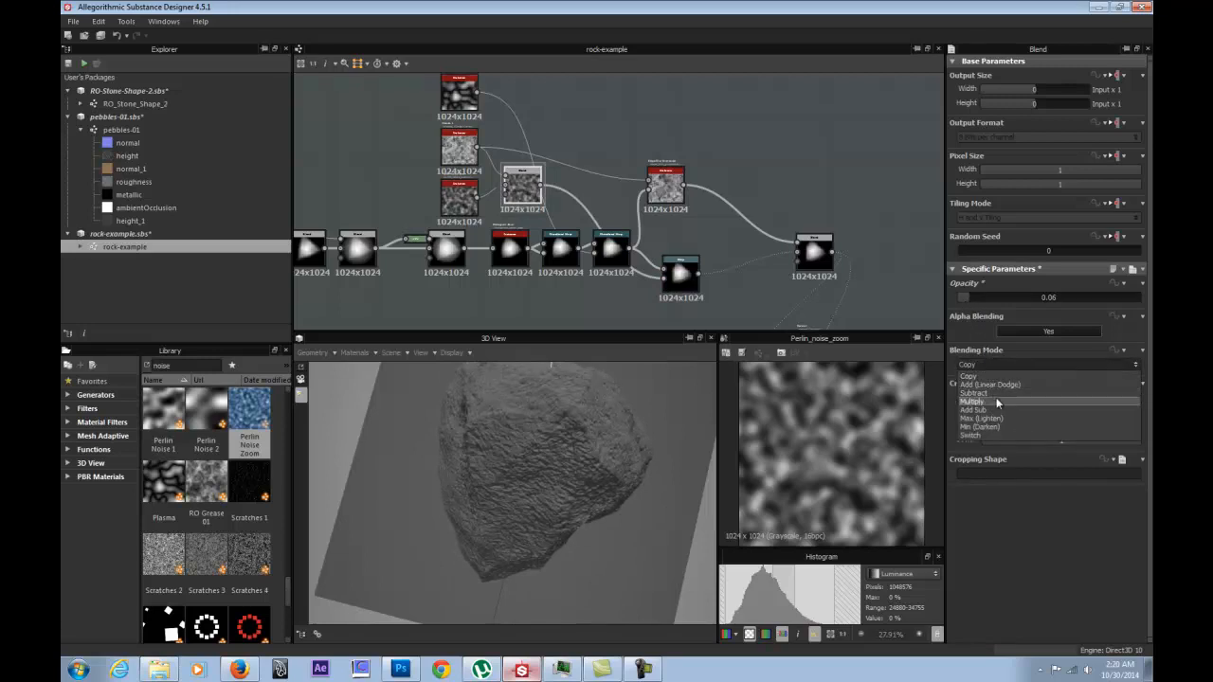
click(995, 400)
drag(965, 298, 965, 298)
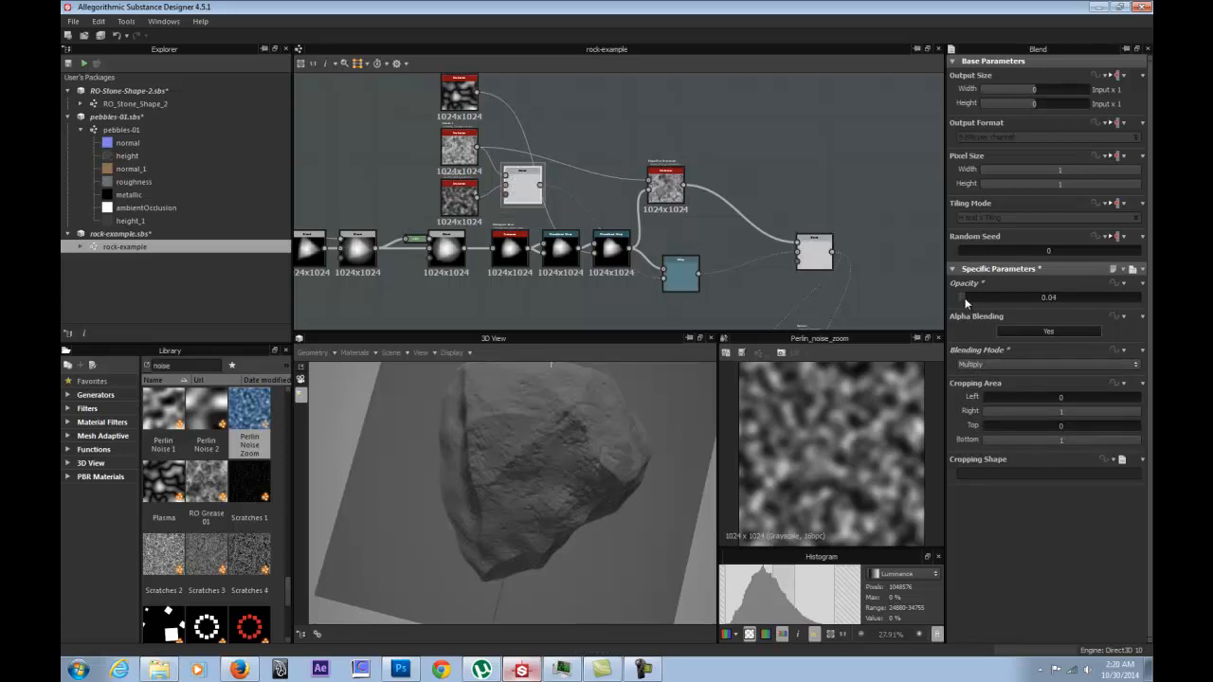
drag(528, 469, 623, 426)
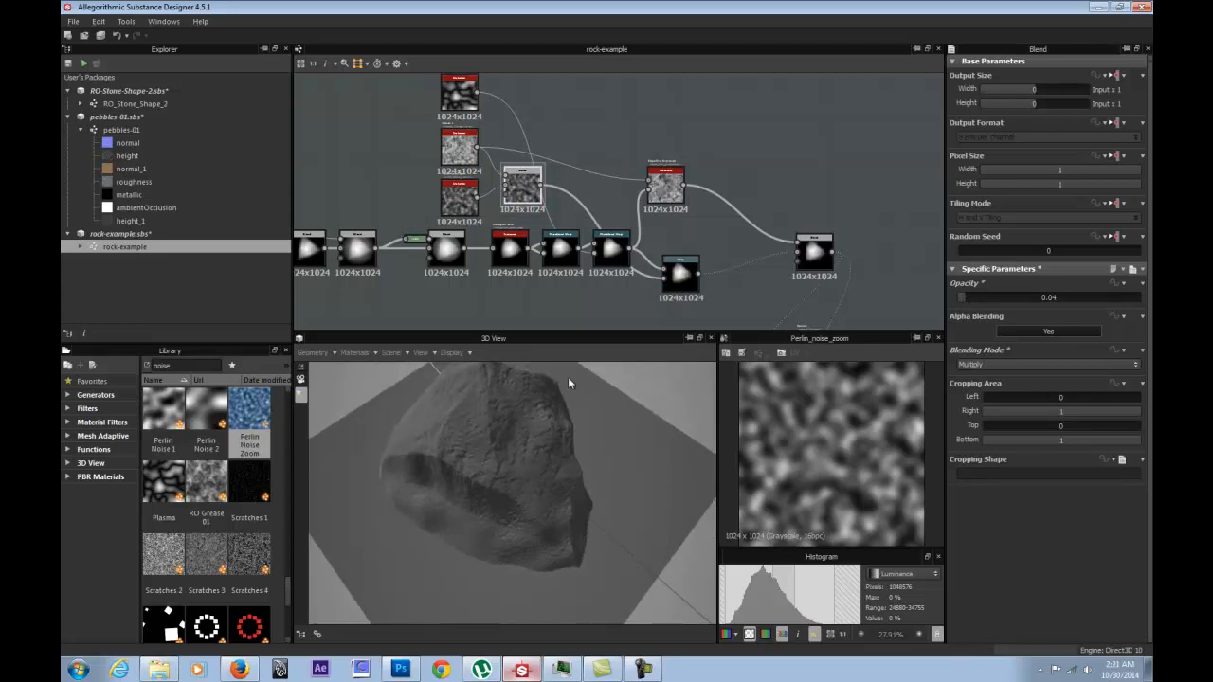
drag(517, 449, 348, 448)
Try different distance values on the Perlin Noise Zoom node and set the distance to 10.
click(459, 197)
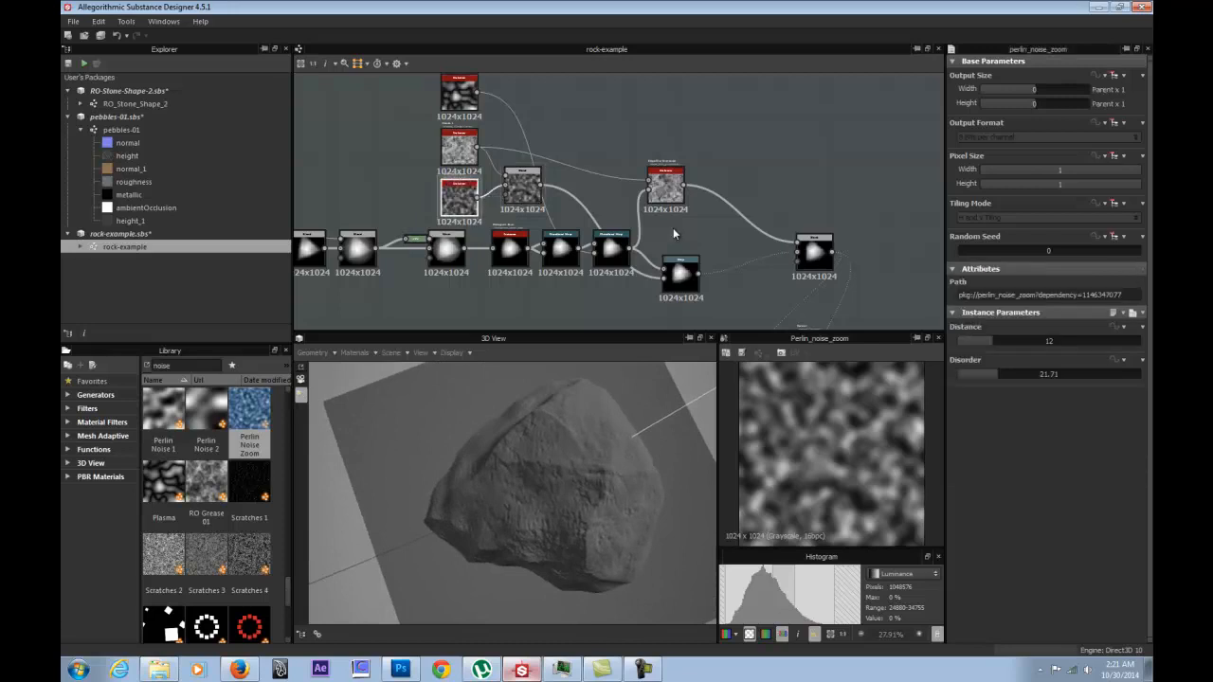
drag(1036, 338, 962, 338)
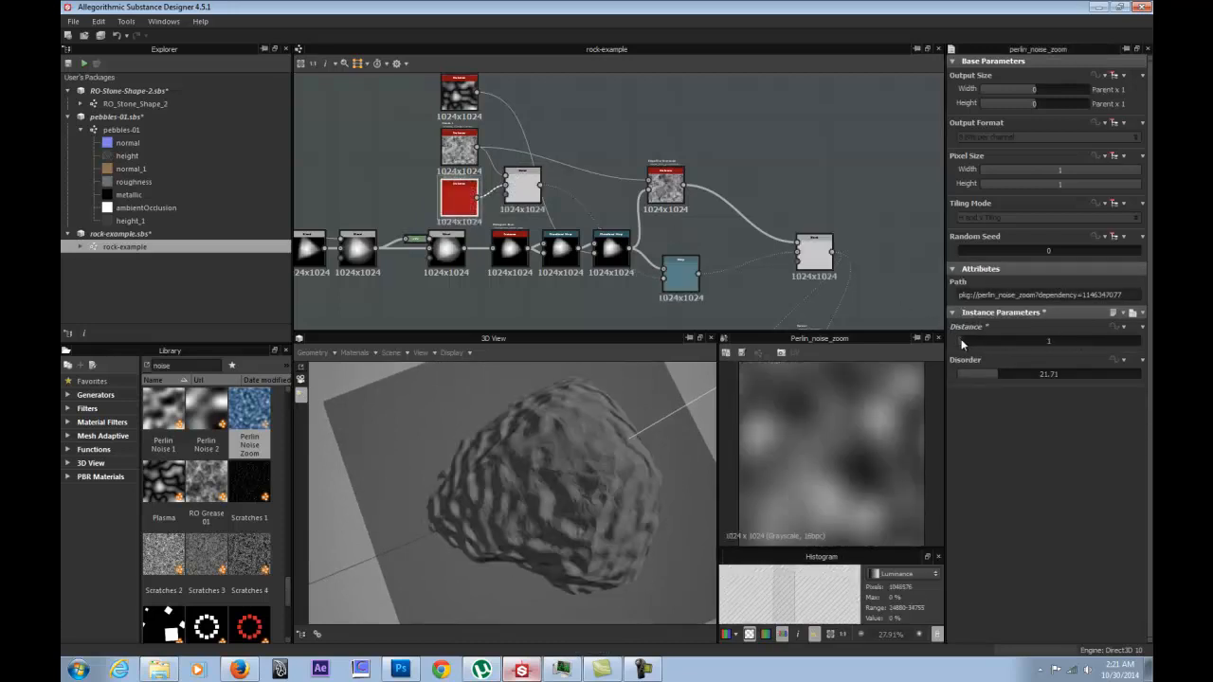
drag(962, 340, 975, 340)
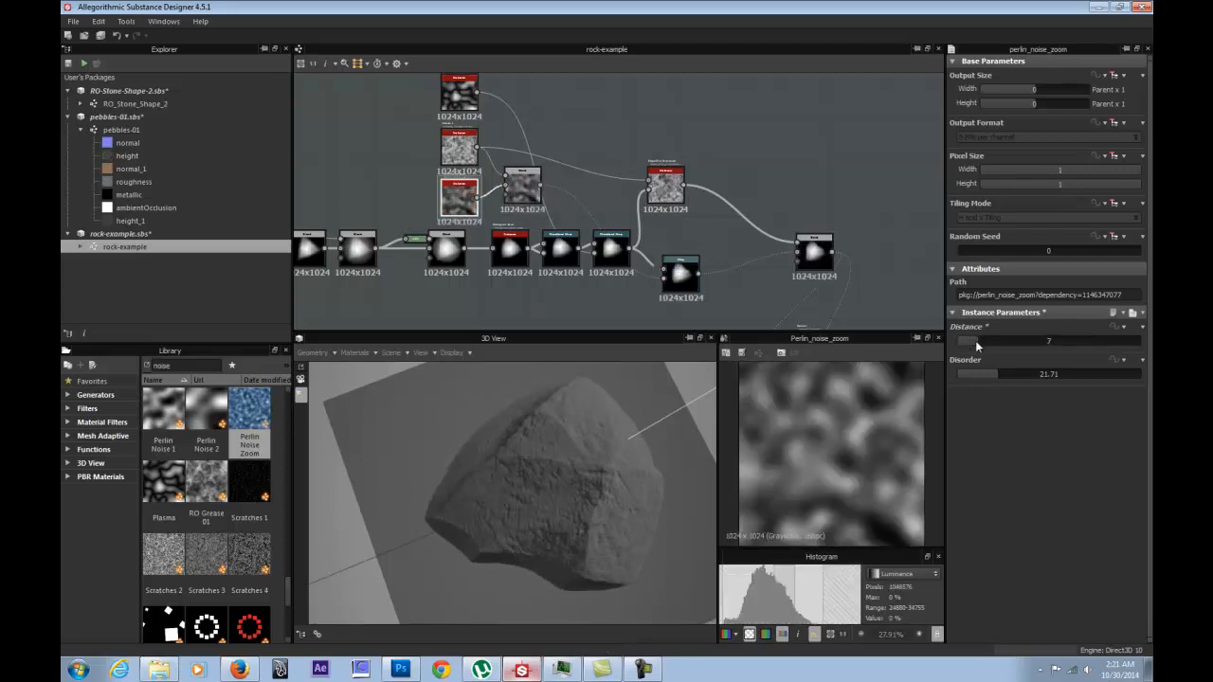
click(986, 341)
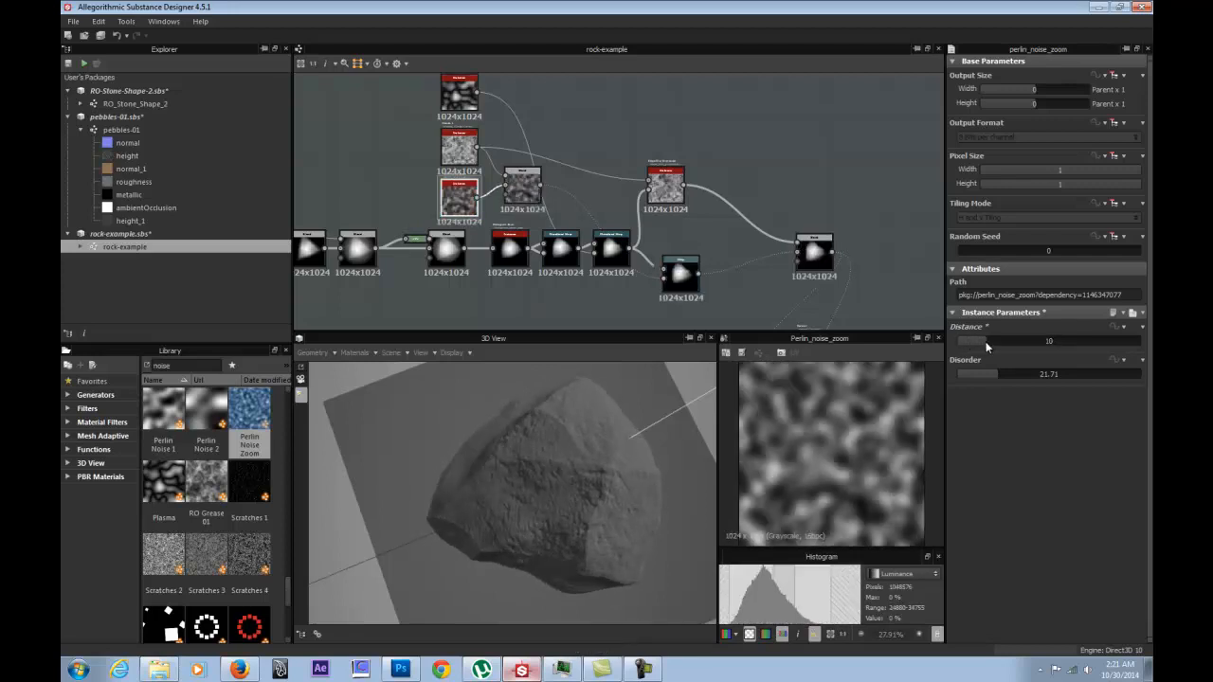
scroll(230, 512, up, 8)
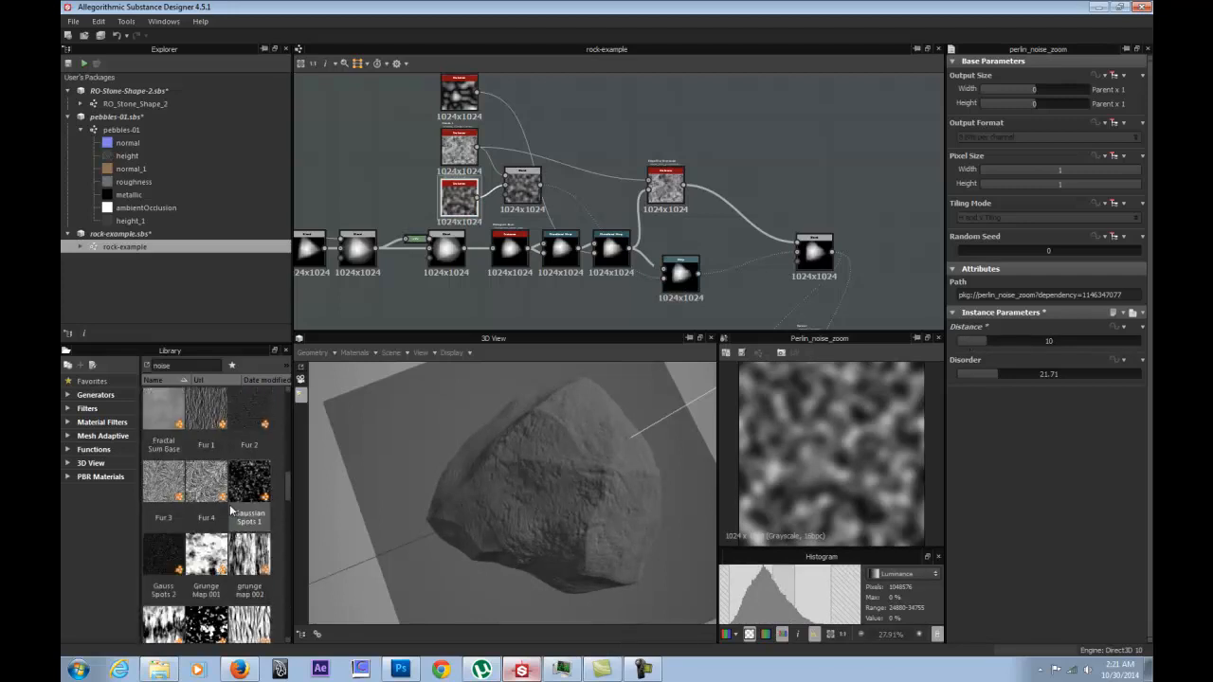
scroll(230, 512, up, 3)
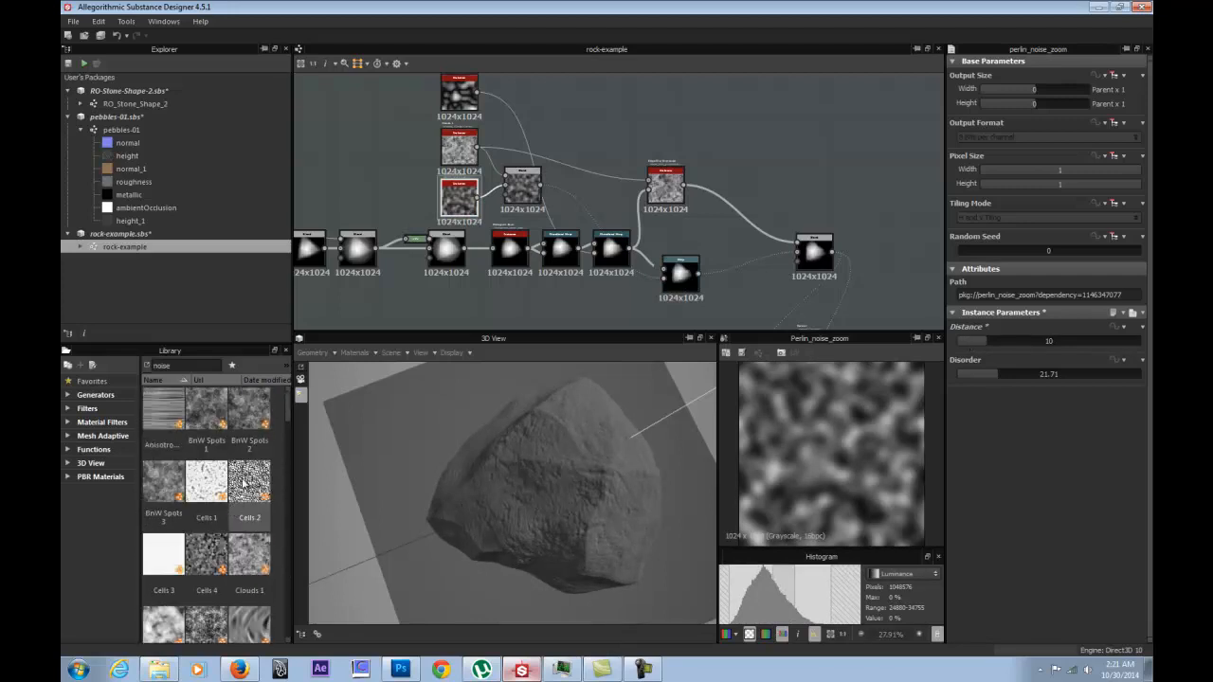
mouse_move(555, 483)
mouse_down()
mouse_move(691, 452)
mouse_move(652, 445)
mouse_move(365, 489)
mouse_move(348, 532)
mouse_move(386, 513)
mouse_move(552, 518)
mouse_move(529, 508)
mouse_move(502, 449)
mouse_move(502, 520)
mouse_move(567, 440)
mouse_move(682, 473)
mouse_up()
Move the noise nodes and their Blend node together to the start of the graph, above the first shape nodes.
middle_drag(455, 210, 510, 203)
scroll(511, 203, down, 1)
scroll(510, 203, down, 1)
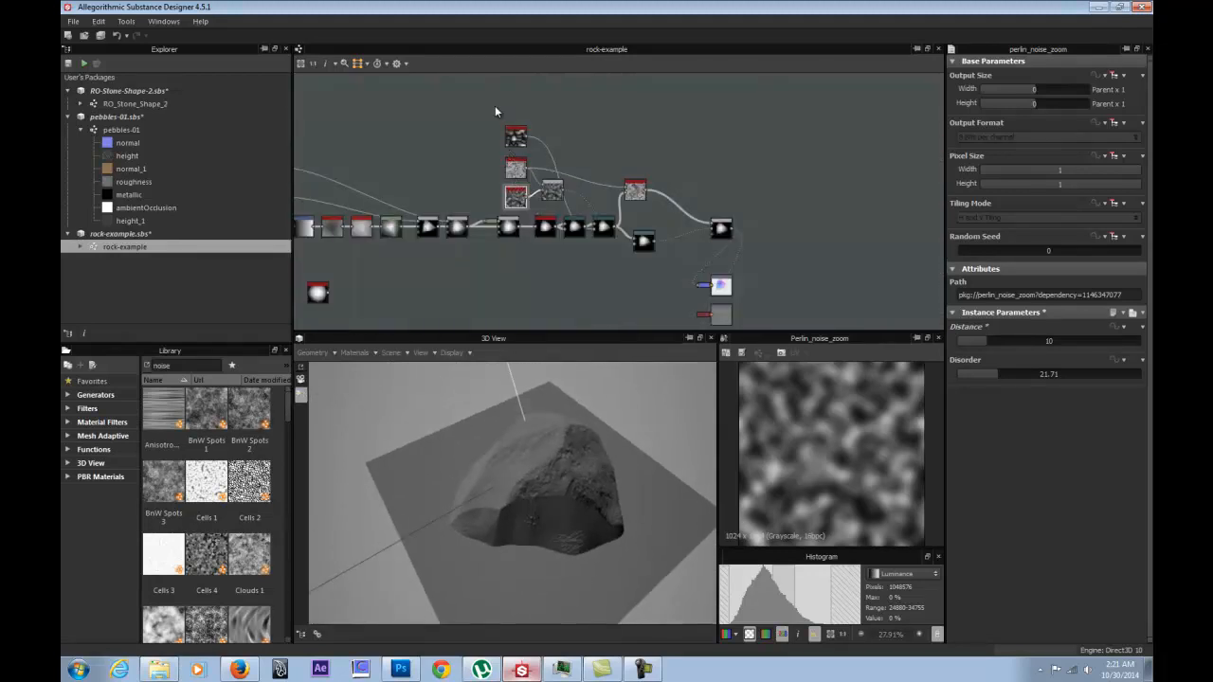
middle_drag(539, 186, 692, 225)
drag(666, 207, 429, 121)
scroll(431, 143, up, 5)
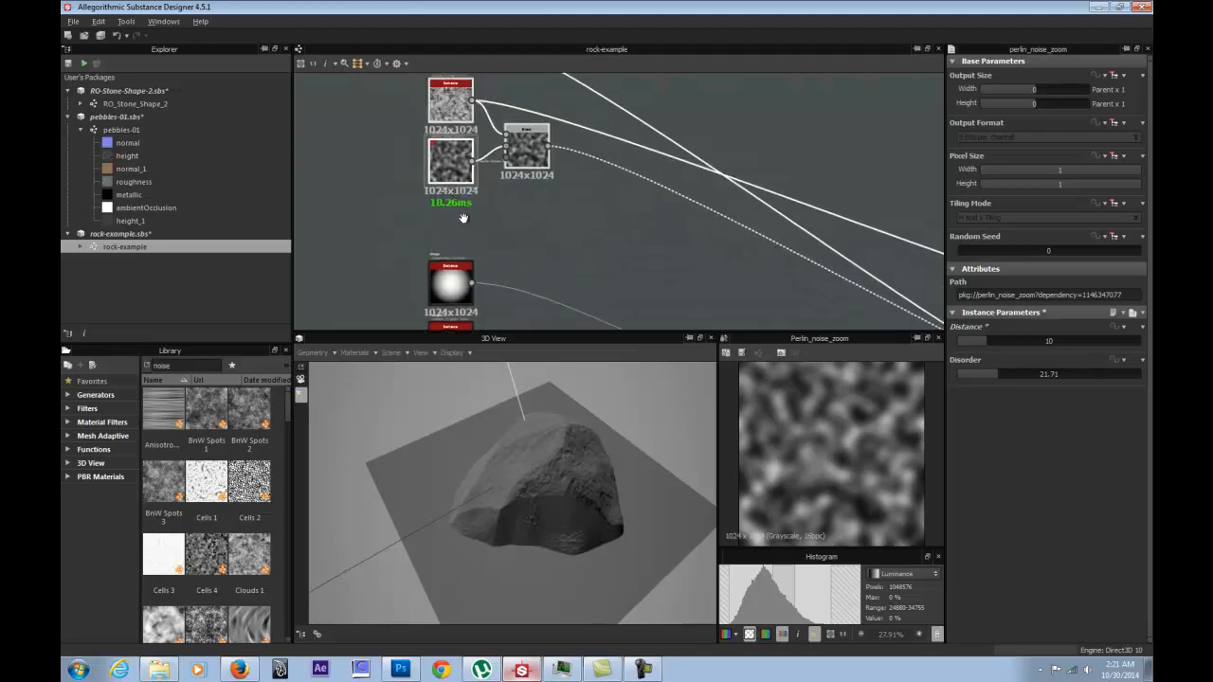
drag(559, 214, 560, 234)
Line up the Warp node with the Directional Warp nodes and move the grayscale instance node close to the final Blend node.
scroll(627, 259, down, 4)
middle_drag(822, 270, 604, 151)
middle_drag(703, 241, 620, 218)
scroll(619, 221, up, 3)
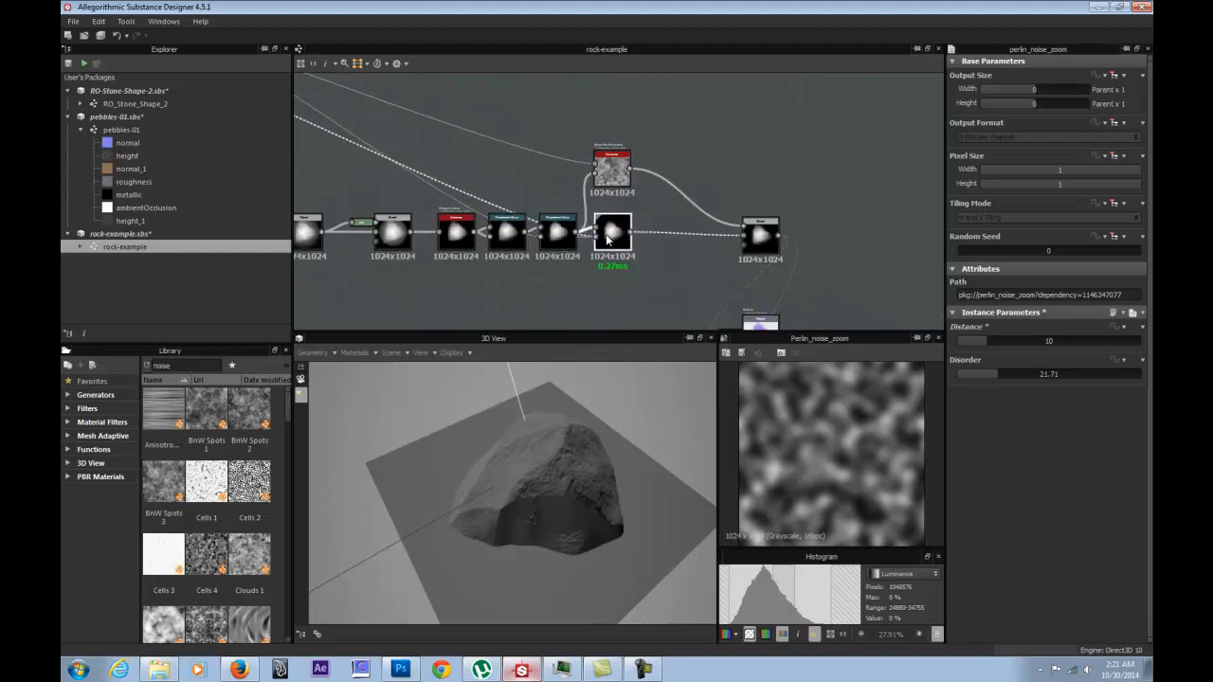
click(758, 235)
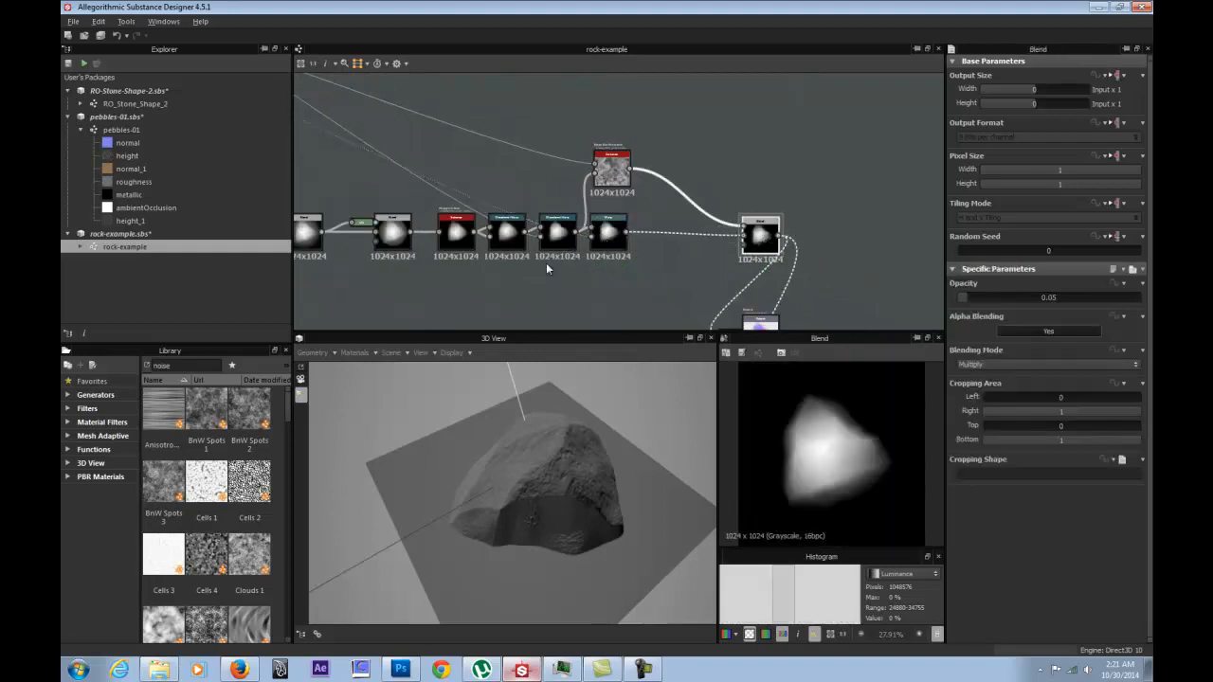
middle_drag(497, 255, 605, 258)
drag(713, 180, 816, 195)
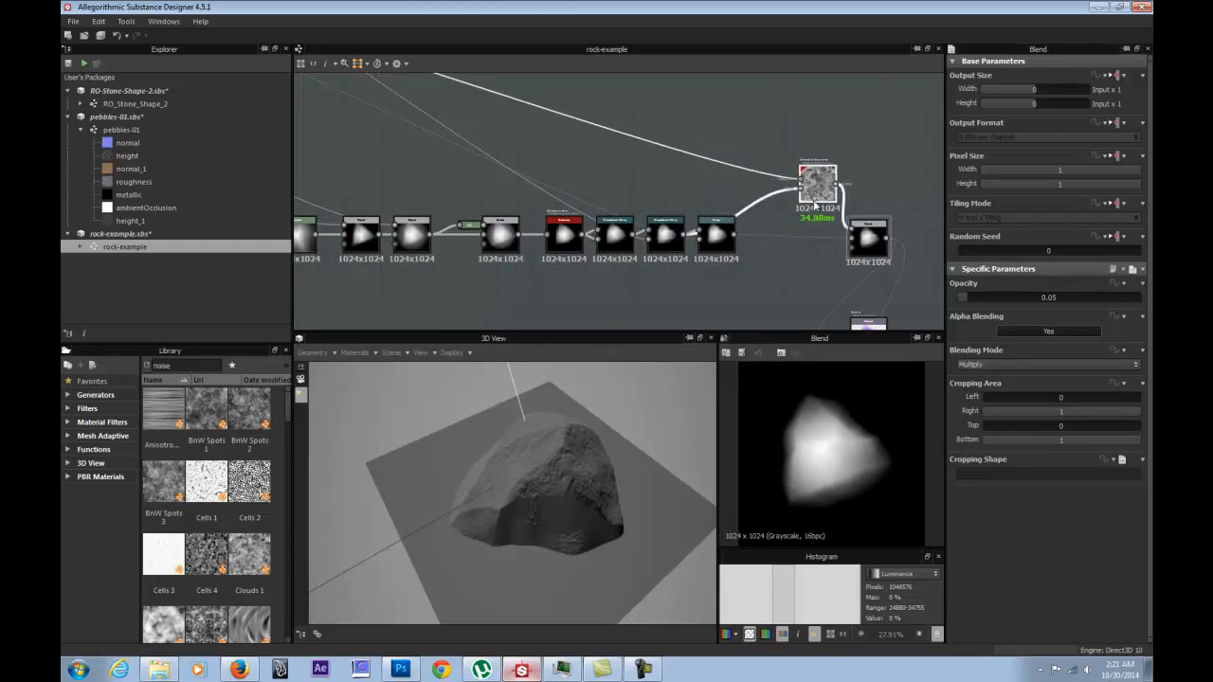
Arrange the Normal and output nodes in a column well beyond the final Blend node.
scroll(806, 241, down, 3)
middle_drag(870, 325, 668, 229)
scroll(711, 253, up, 2)
drag(668, 228, 880, 98)
middle_drag(769, 165, 606, 269)
drag(719, 206, 720, 180)
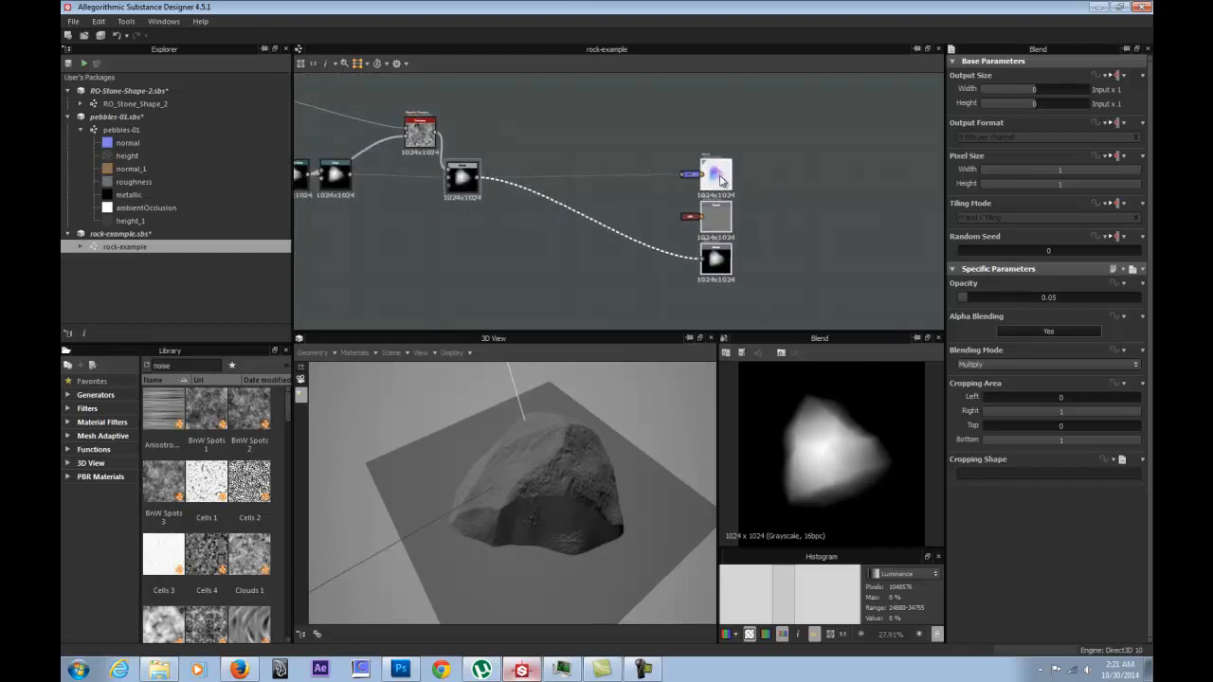
Delete the unconnected Shape node beneath the start of the node chain.
middle_drag(574, 207, 896, 207)
middle_drag(576, 244, 861, 243)
middle_drag(508, 207, 458, 229)
drag(446, 293, 419, 296)
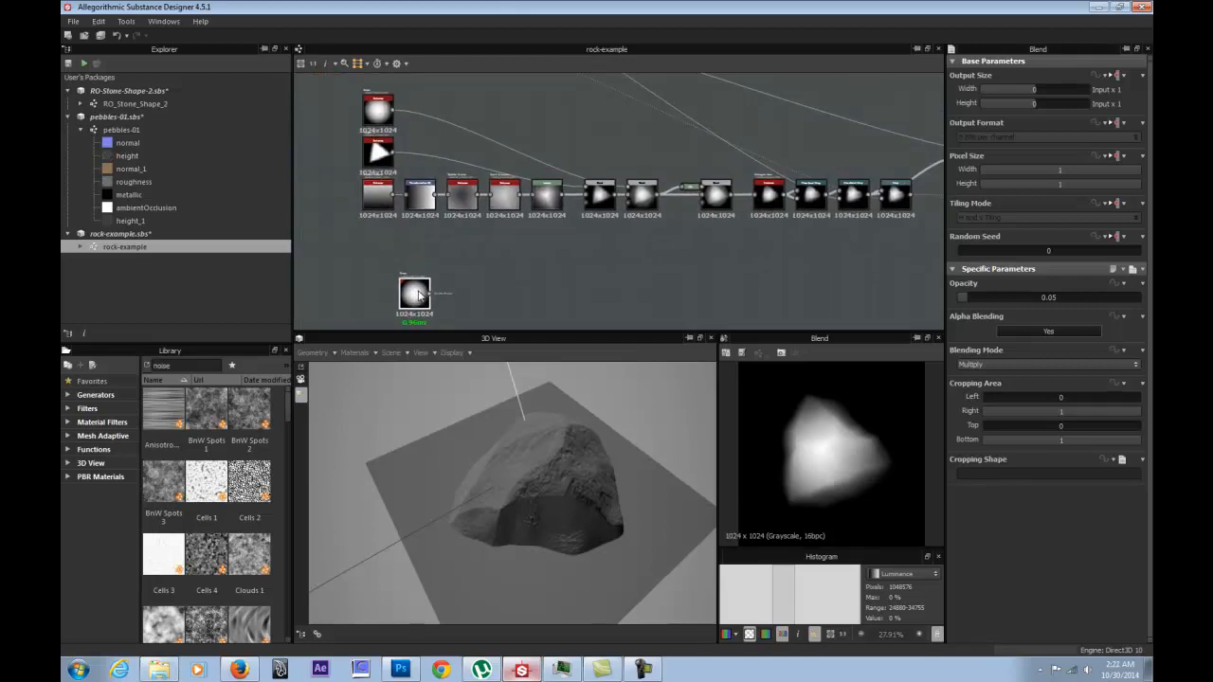
click(469, 288)
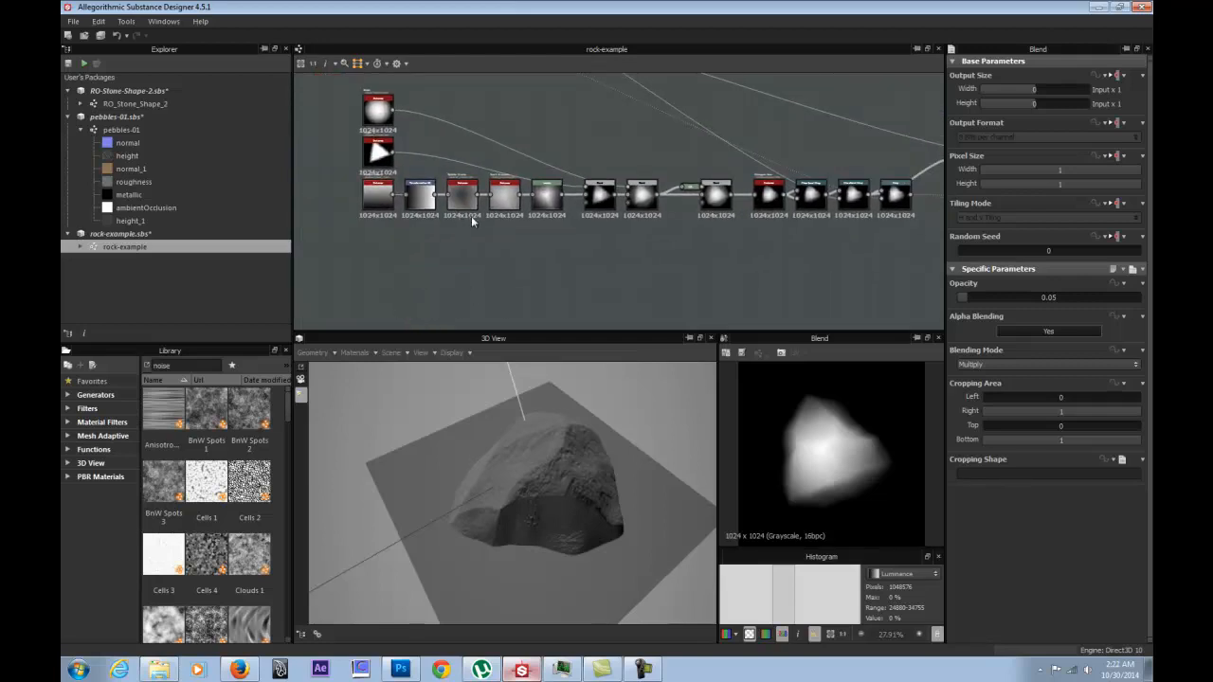
Add a Splatter node from the library beneath the Splatter Circular node and feed the linear gradient into it.
scroll(466, 216, up, 5)
middle_drag(466, 217, 591, 297)
click(581, 251)
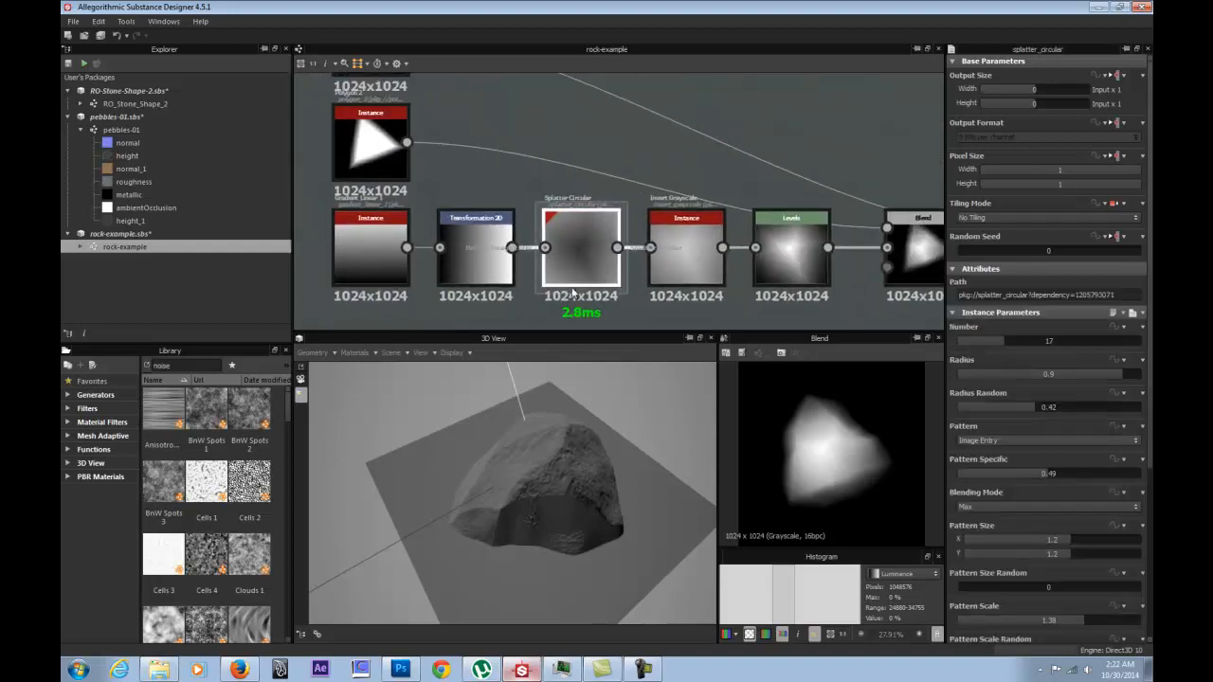
scroll(516, 269, down, 2)
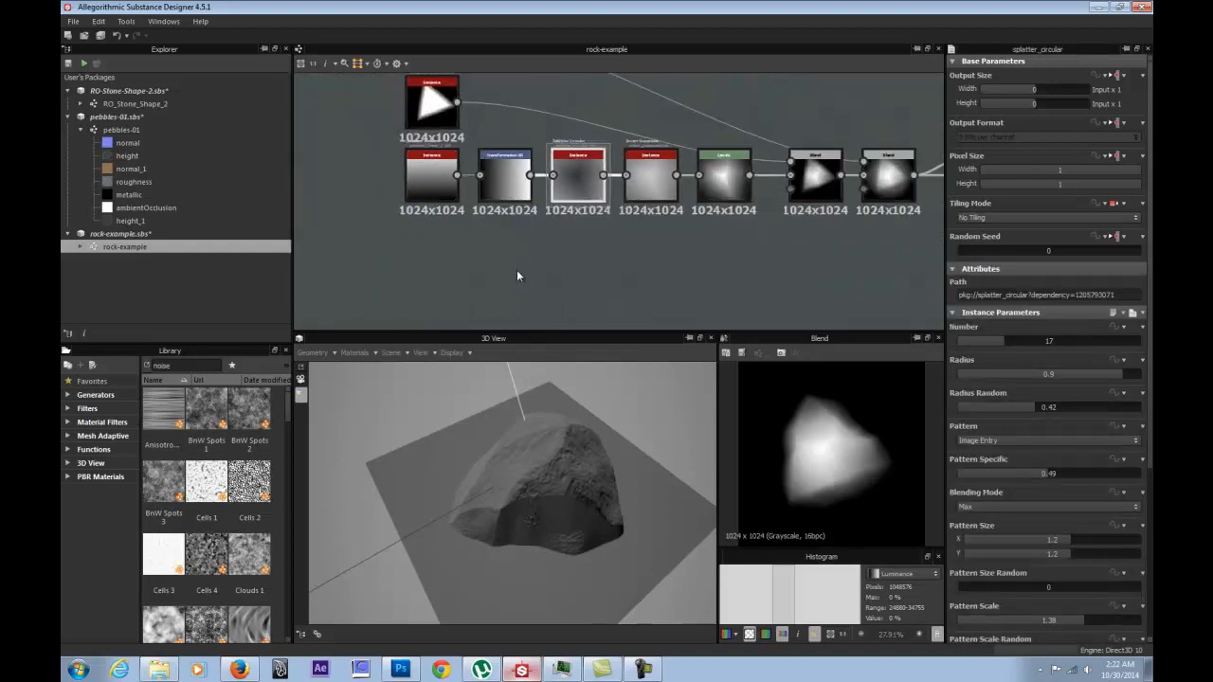
double_click(186, 366)
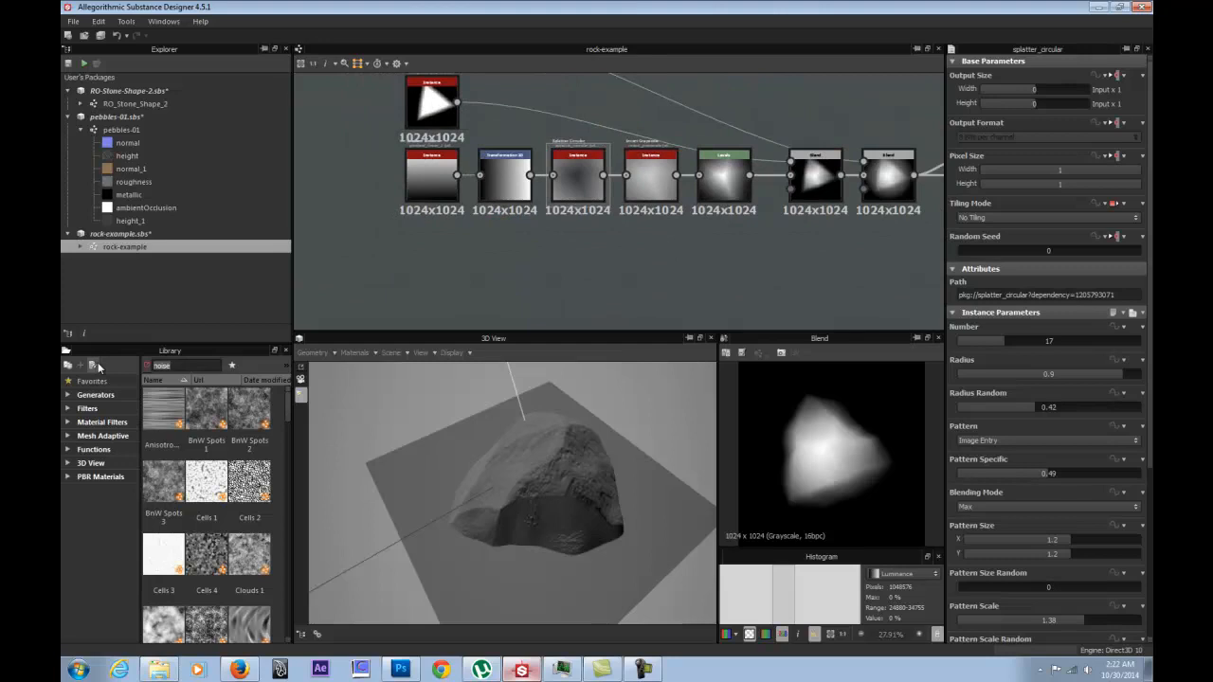
text(spl)
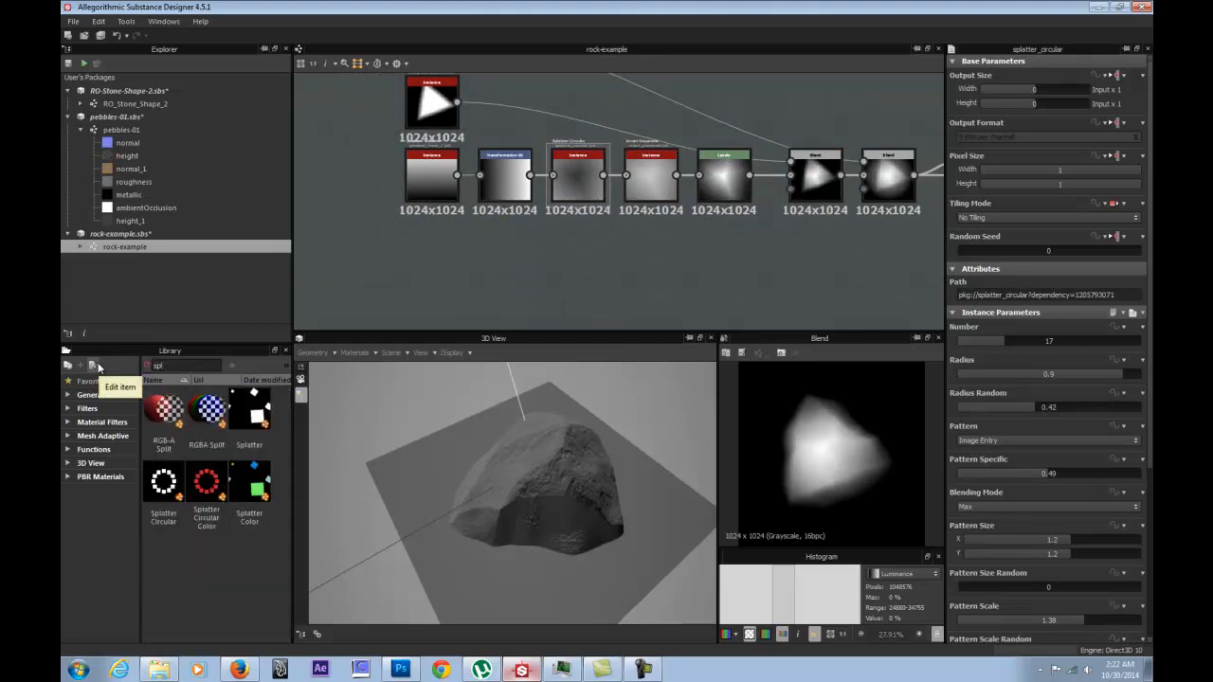
drag(250, 410, 606, 268)
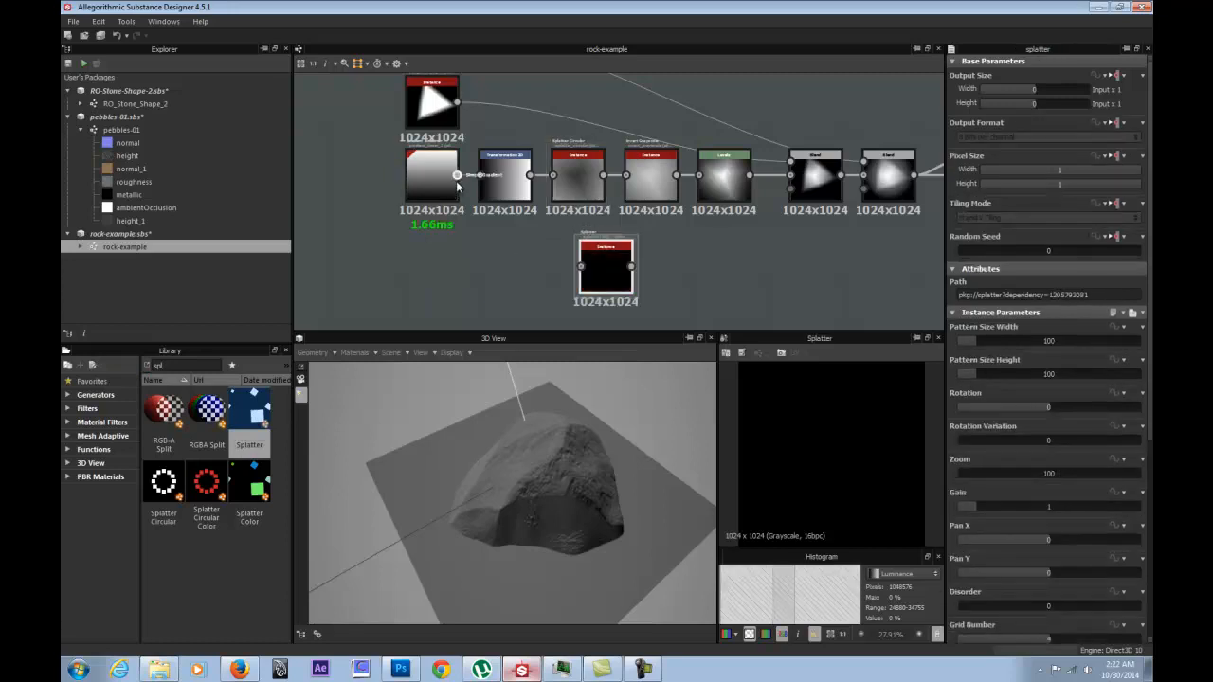
drag(460, 176, 582, 266)
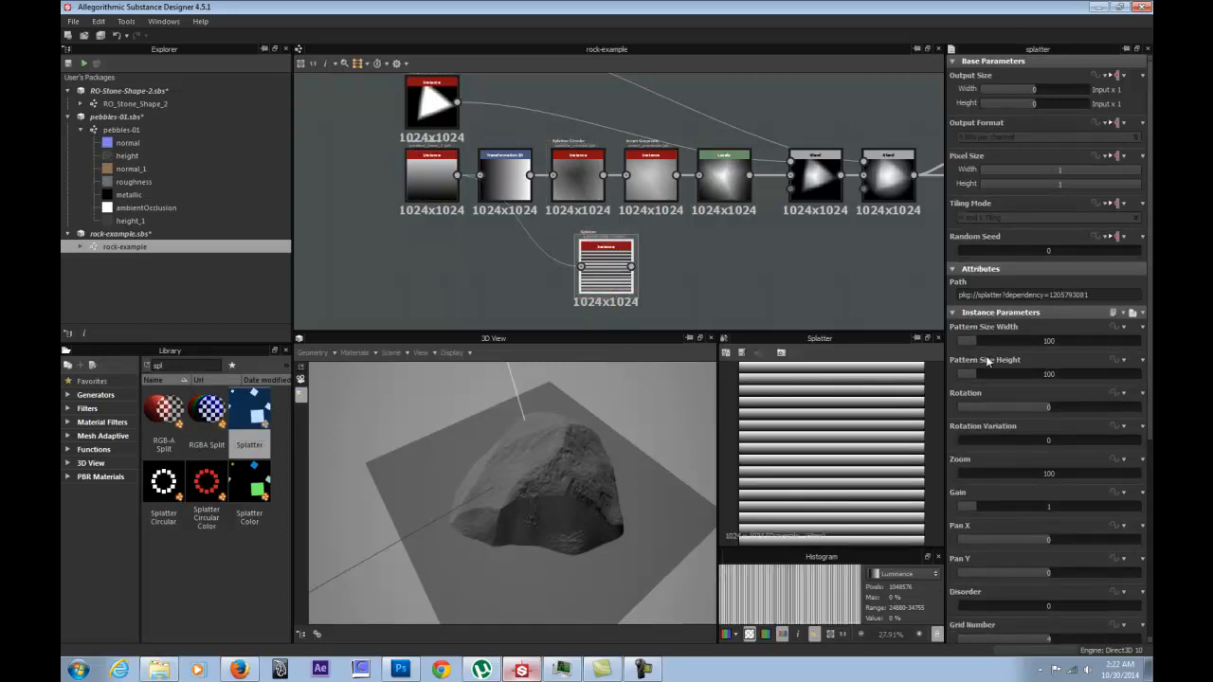
Try several pattern sizes on the Splatter node, ending with width 17.79 and height 149.47.
mouse_move(965, 341)
mouse_down()
mouse_move(944, 345)
mouse_move(961, 343)
mouse_up()
double_click(962, 342)
text(1)
double_click(967, 371)
text(1)
key(Return)
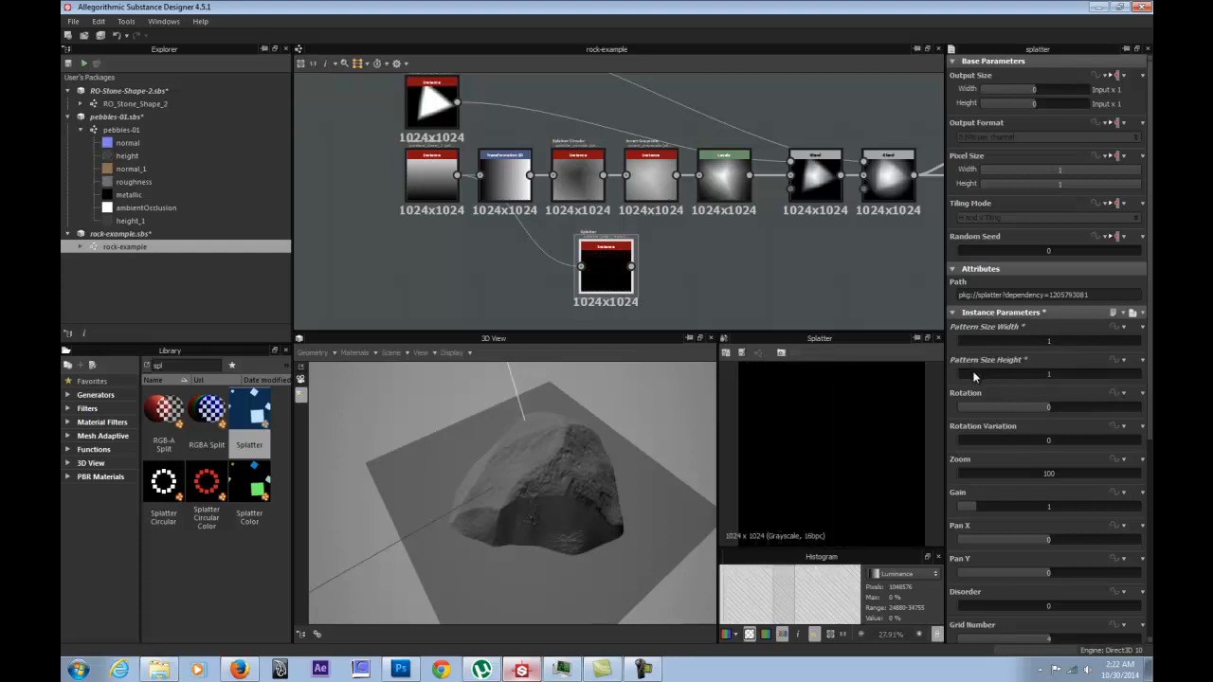
drag(1091, 377, 1142, 373)
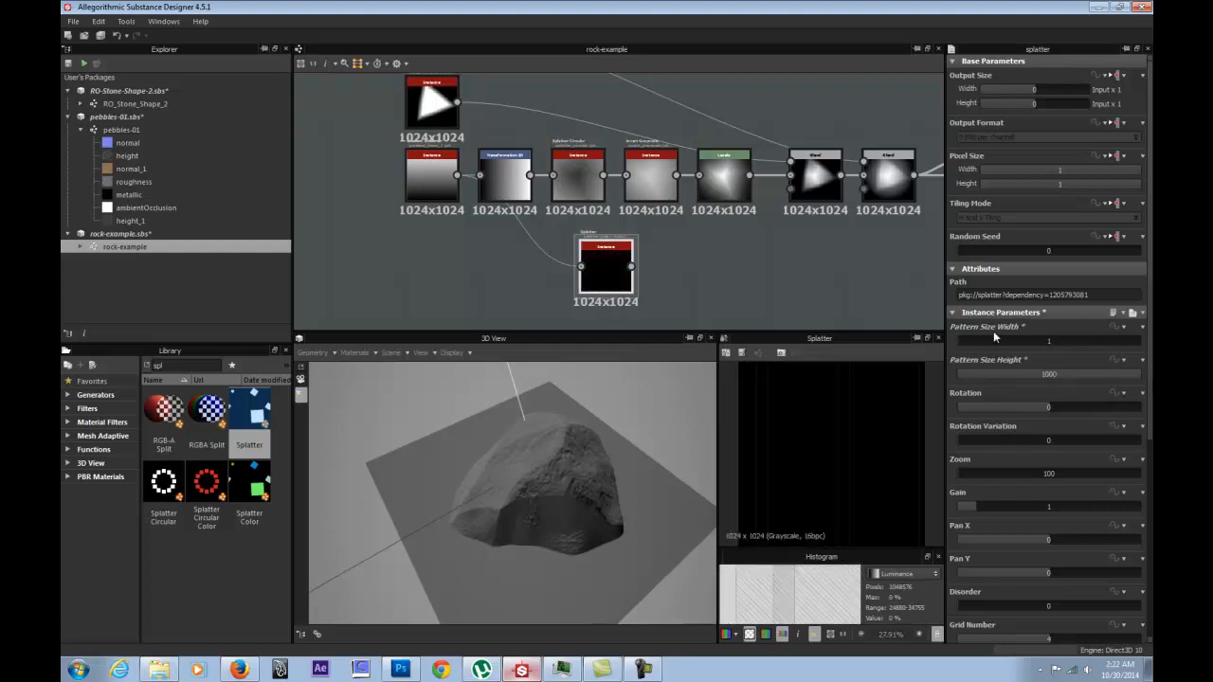
drag(977, 337, 985, 377)
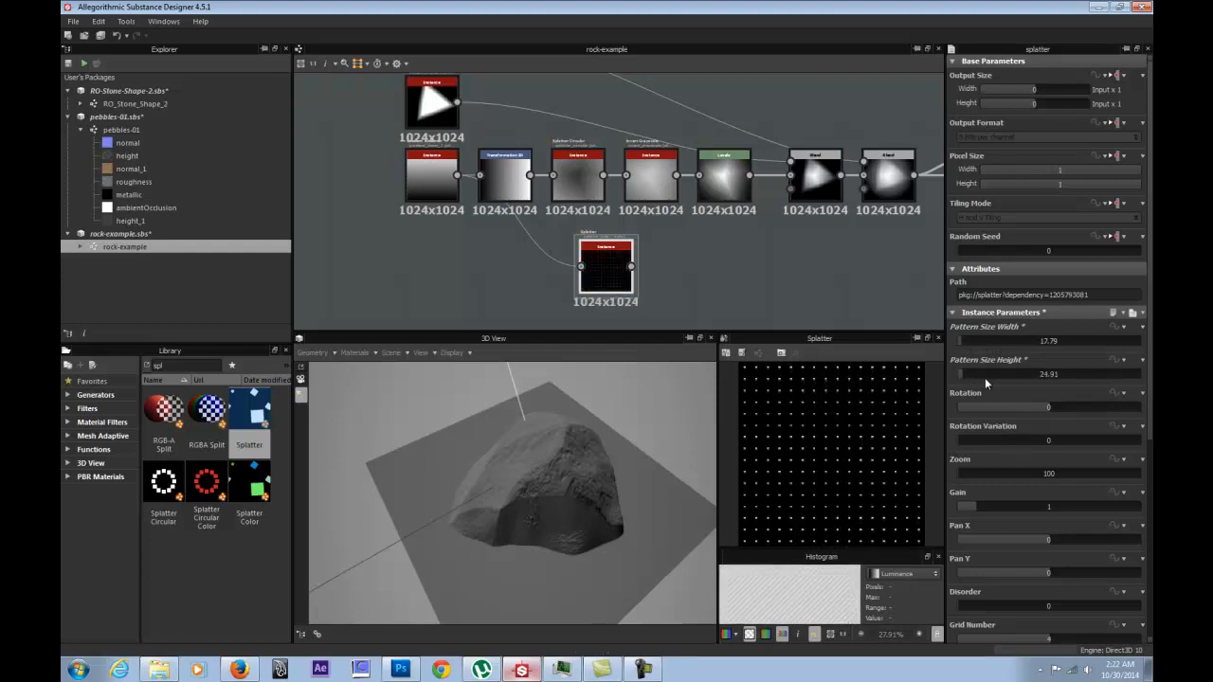
Set the Splatter node's Pattern Size to 5 and its Grid Number to 0.
scroll(1004, 498, down, 3)
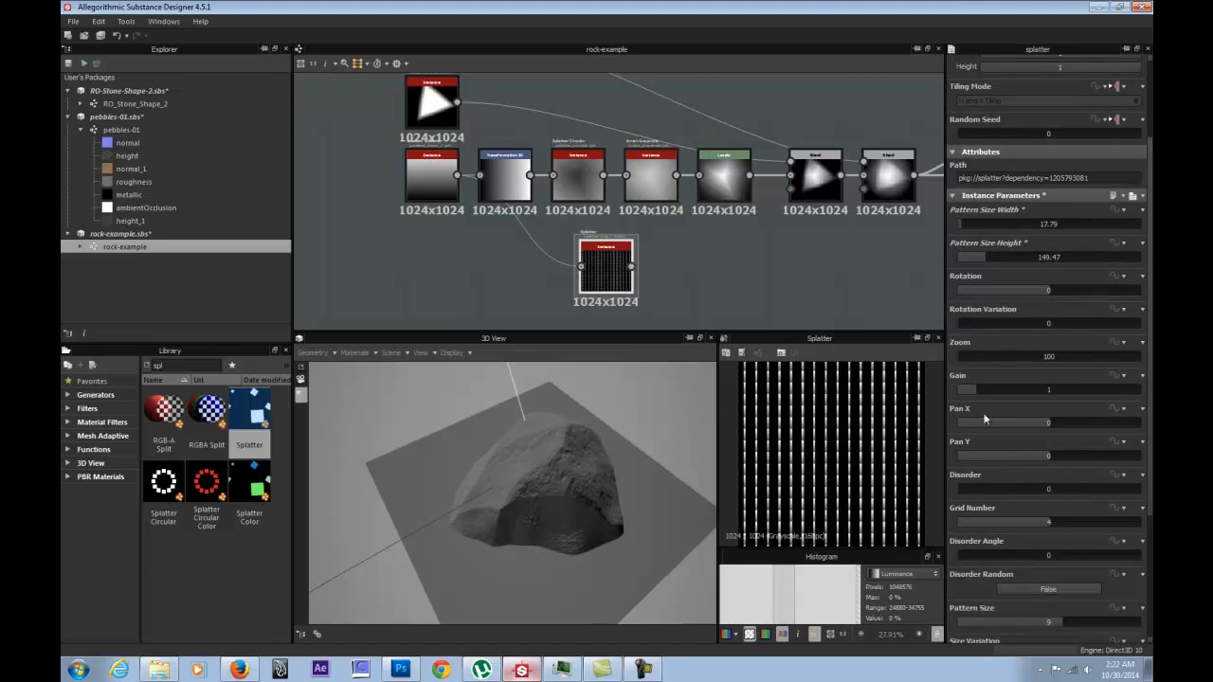
scroll(981, 403, down, 4)
drag(1015, 468, 954, 470)
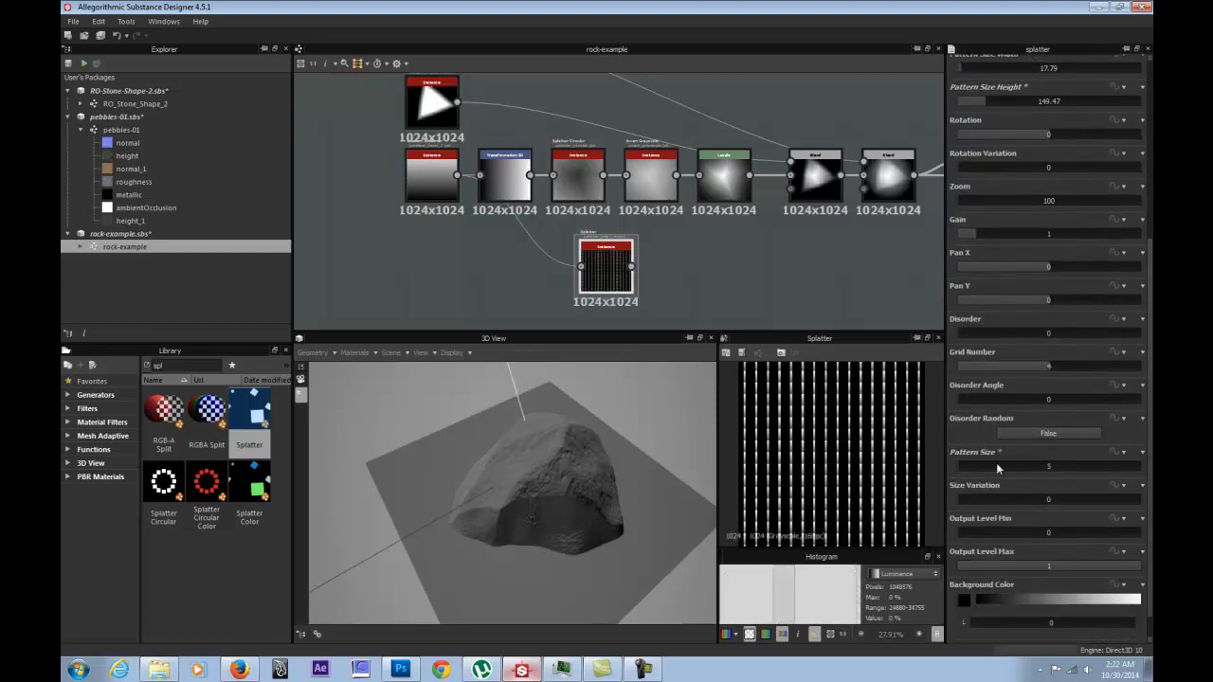
scroll(1064, 474, up, 3)
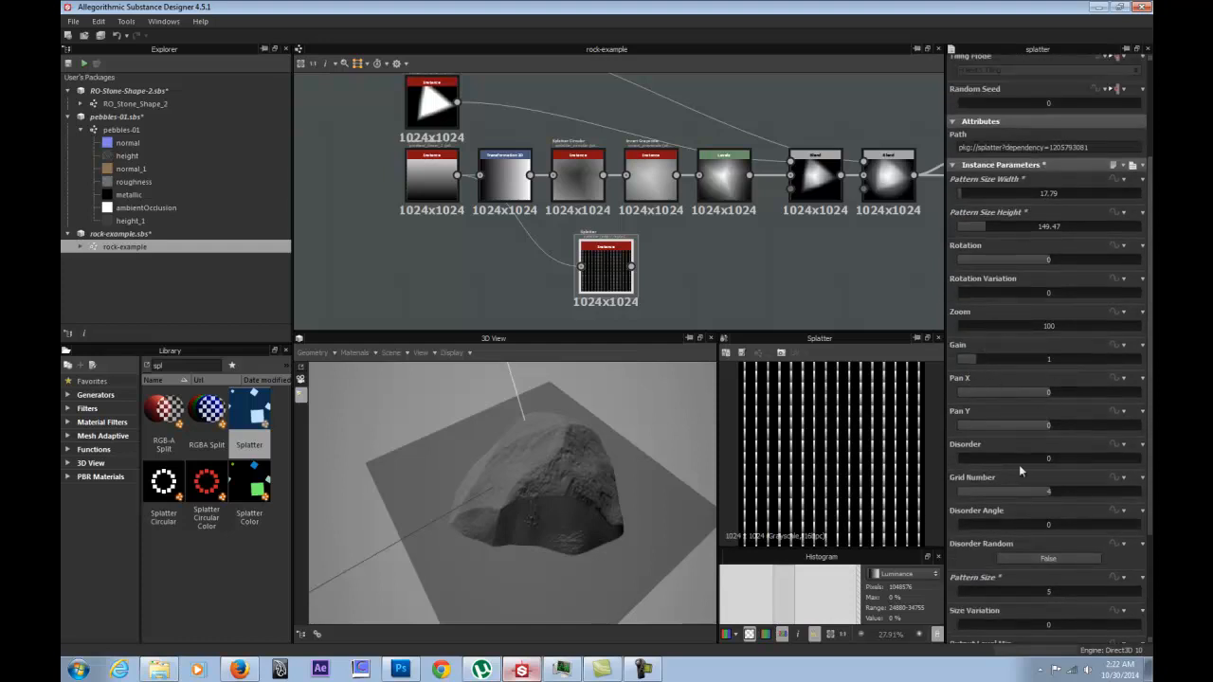
drag(1013, 489, 939, 496)
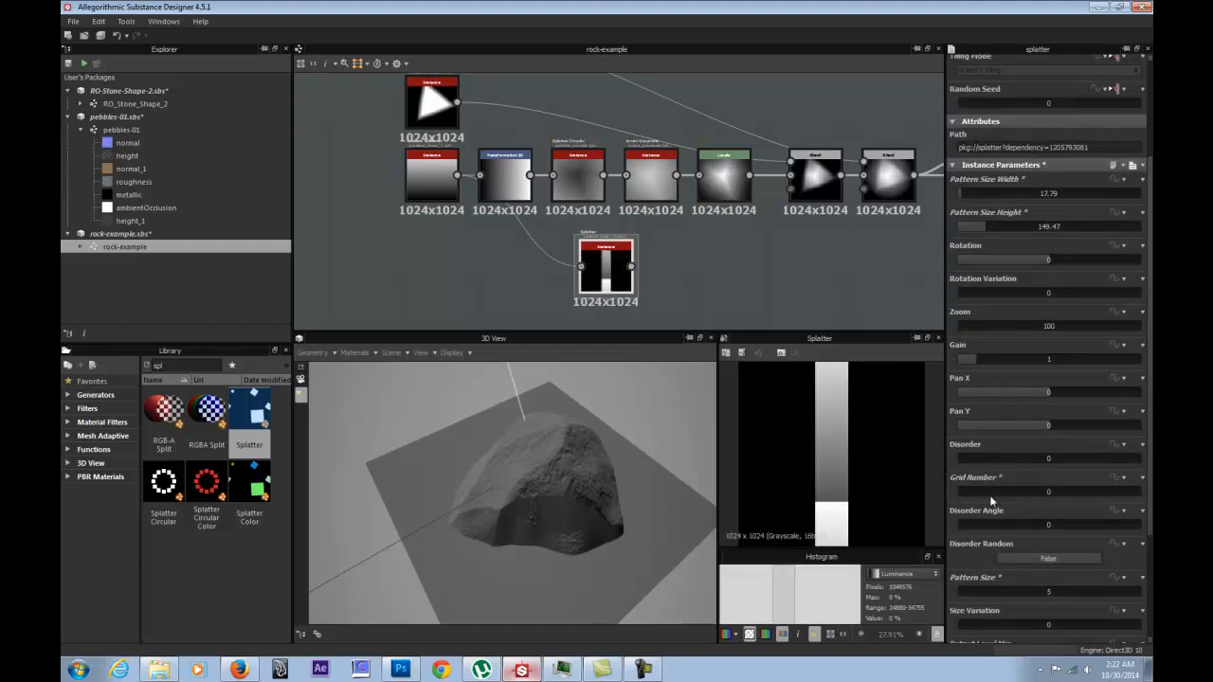
Try larger pattern widths and heights on the Splatter node, ending with width 113.88 and height 128.11.
scroll(983, 498, up, 3)
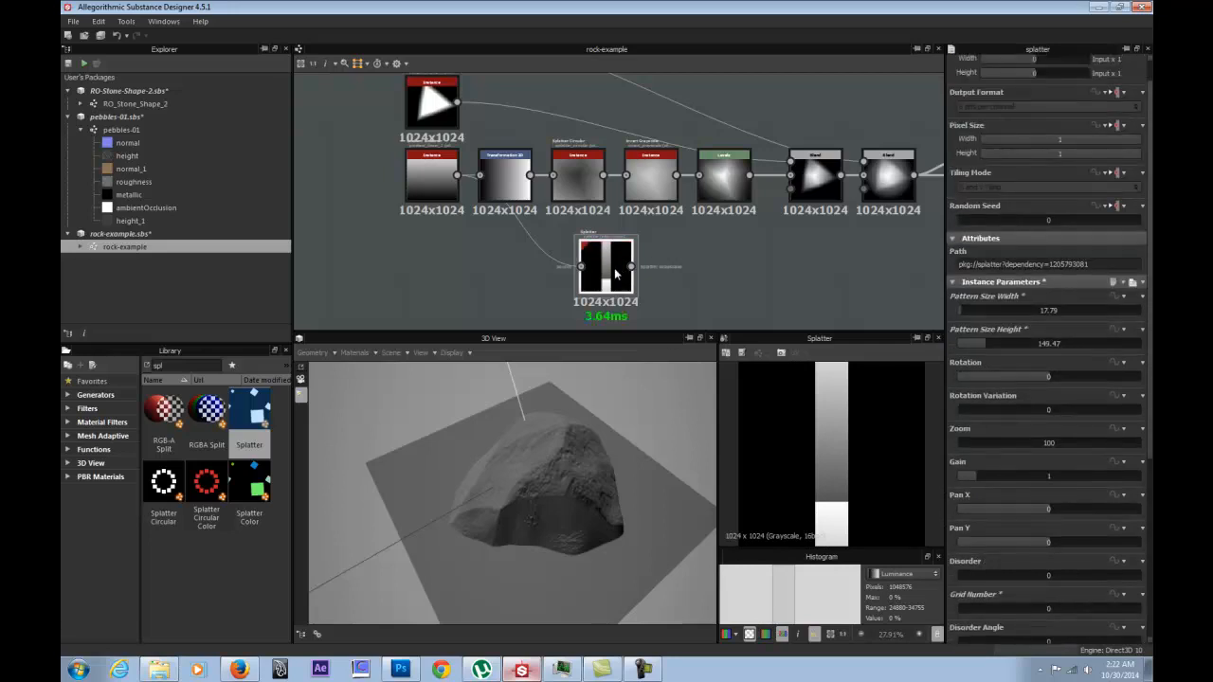
drag(973, 343, 1054, 347)
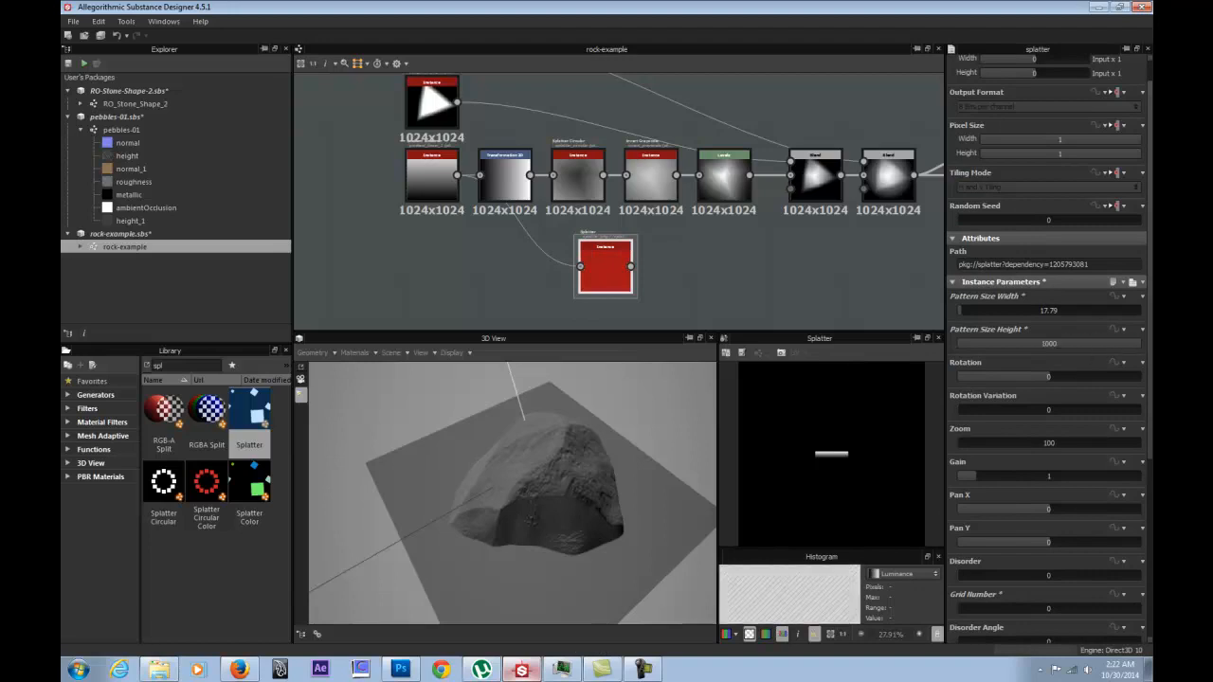
drag(1131, 315, 1139, 314)
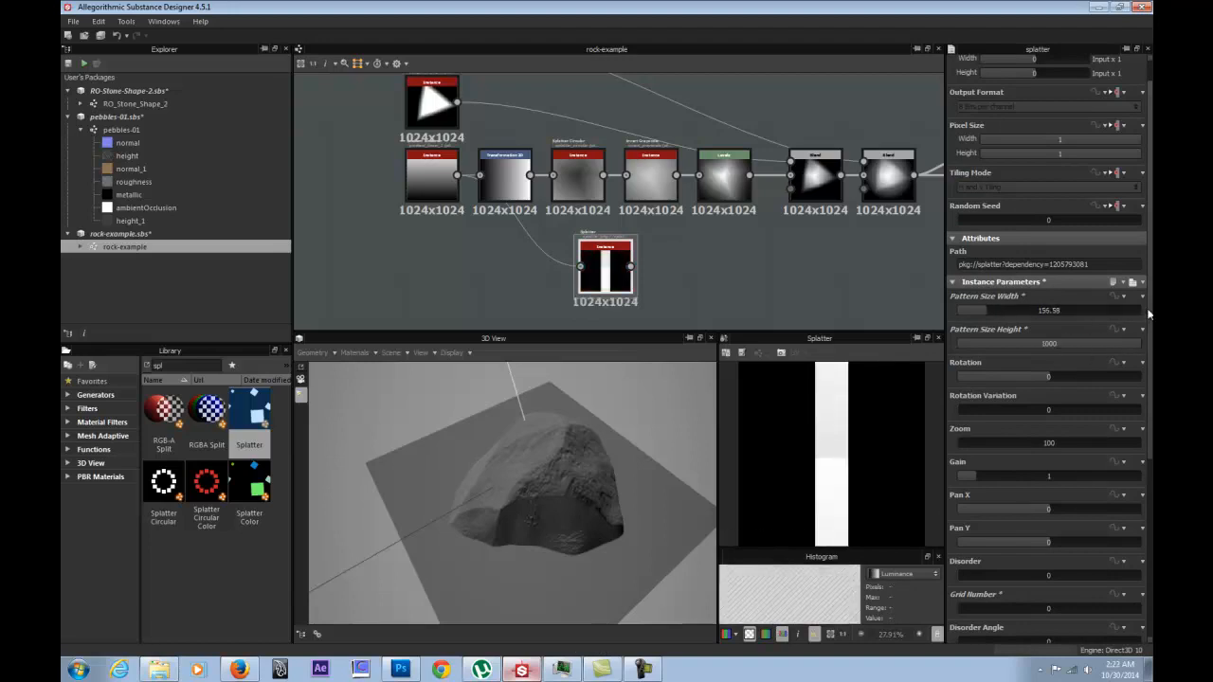
click(1052, 312)
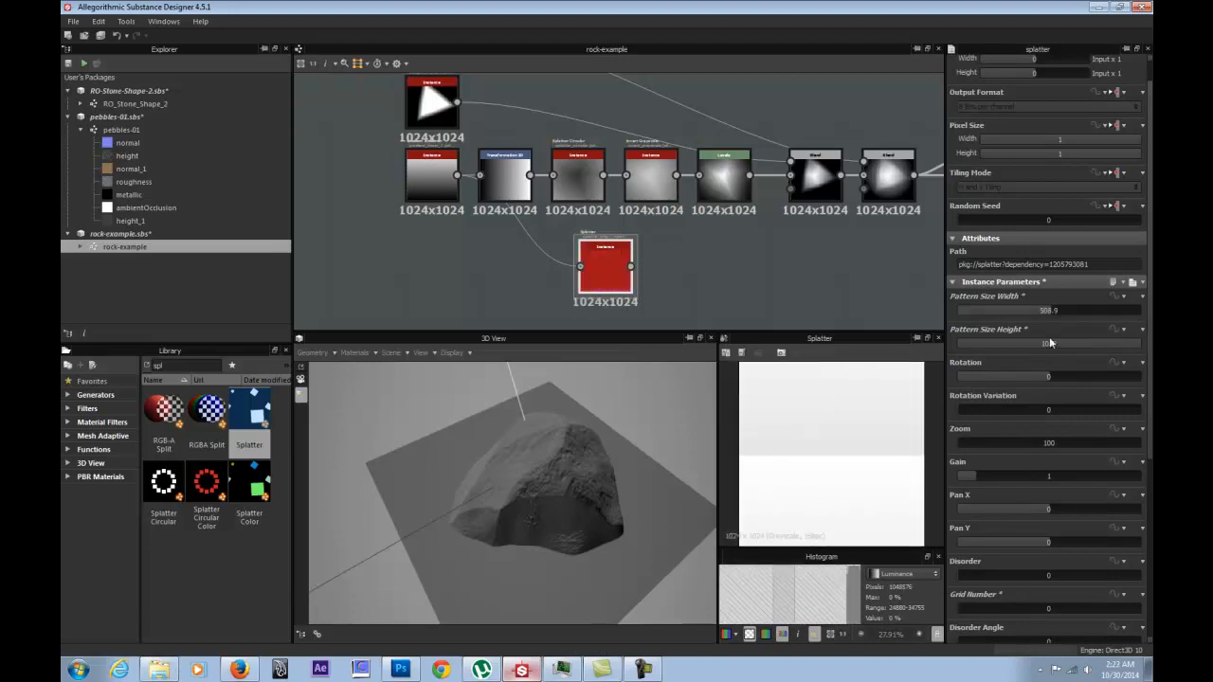
click(1049, 345)
click(1004, 347)
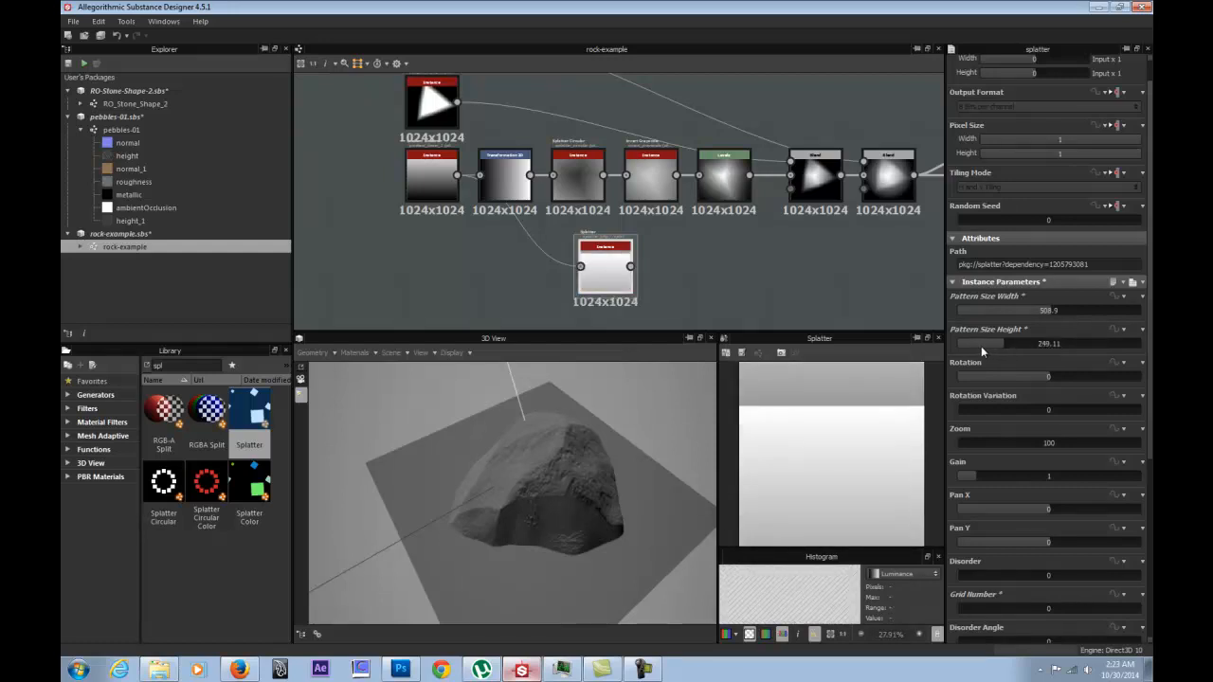
click(981, 346)
click(978, 310)
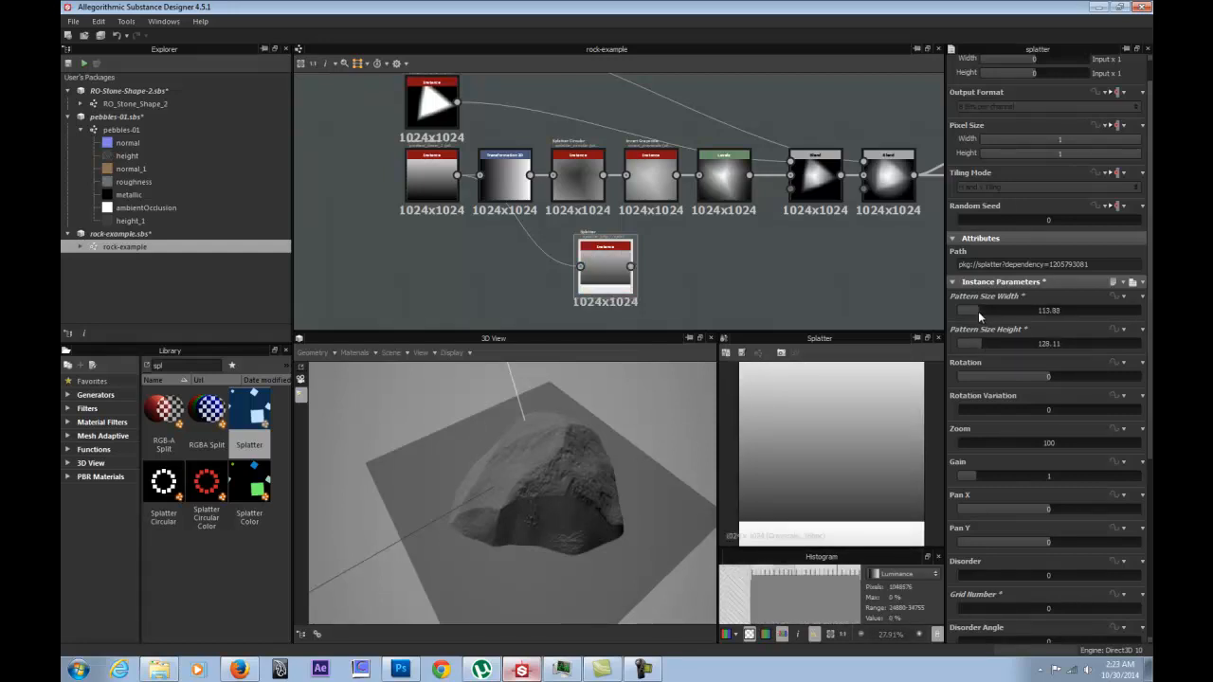
Zoom out the 2D preview and try reducing the Splatter's Pattern Size Height to 96.09.
scroll(815, 466, down, 3)
click(963, 342)
click(981, 344)
click(976, 344)
click(974, 344)
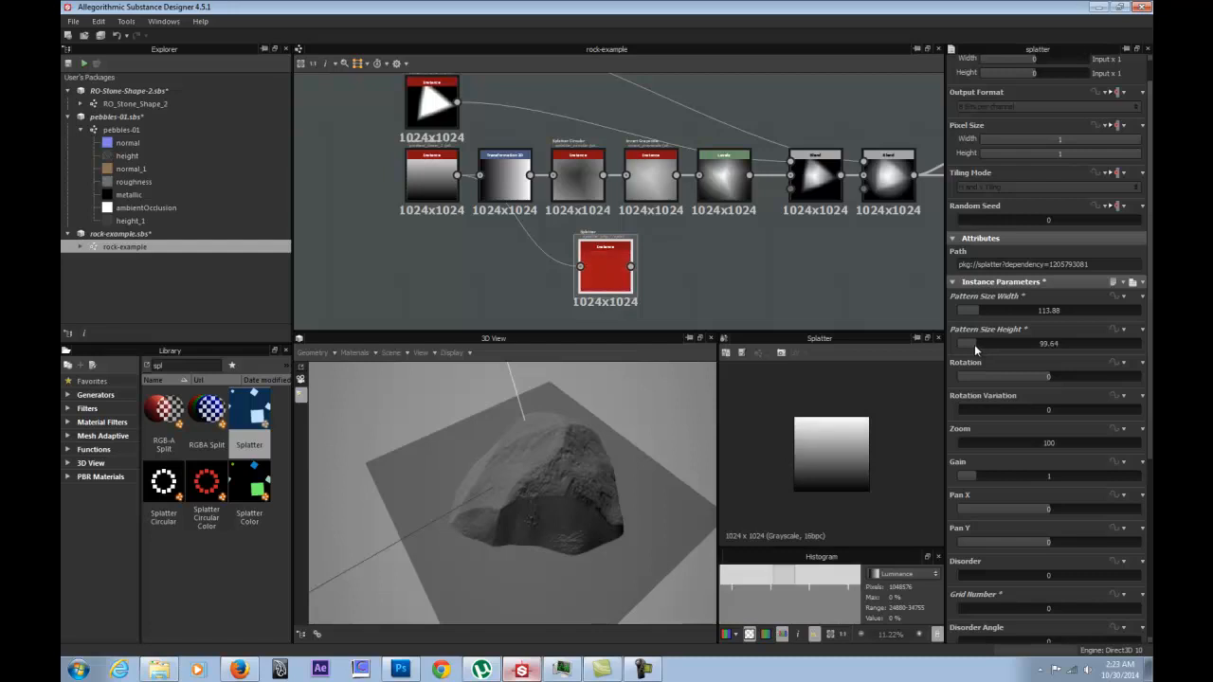
click(977, 344)
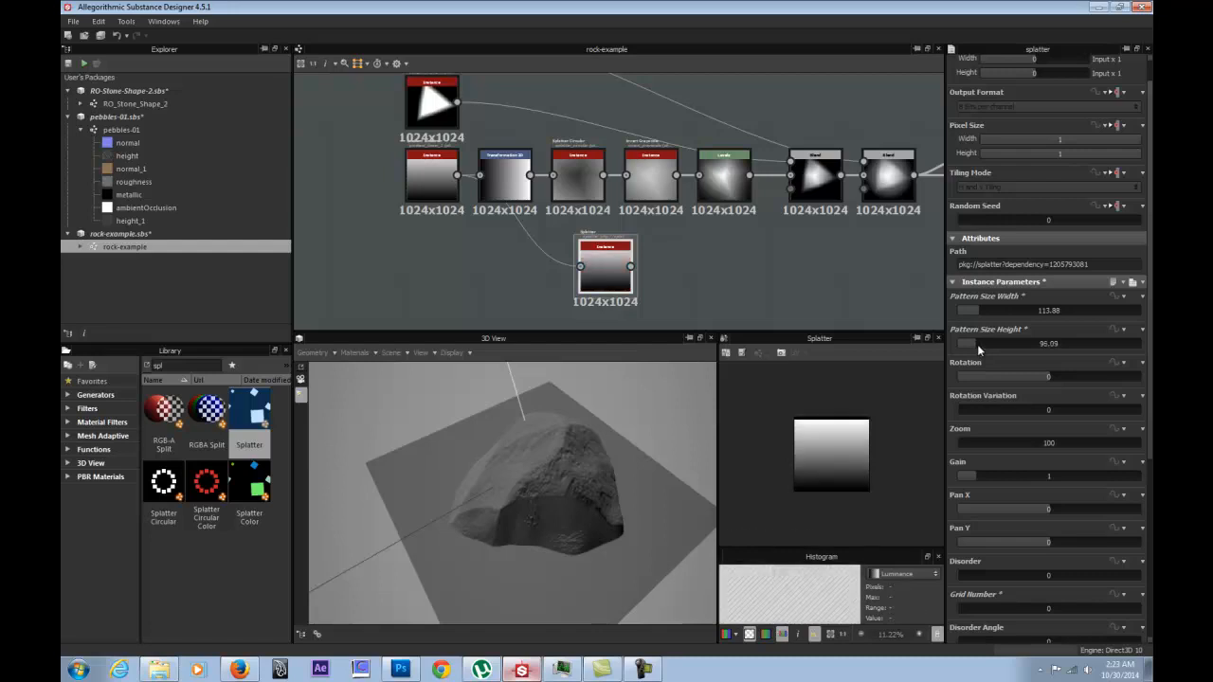
Set the Splatter node's Pattern Size Height and Pattern Size Width to 100 each.
double_click(975, 344)
text(100)
key(Return)
double_click(977, 310)
text(100)
key(Return)
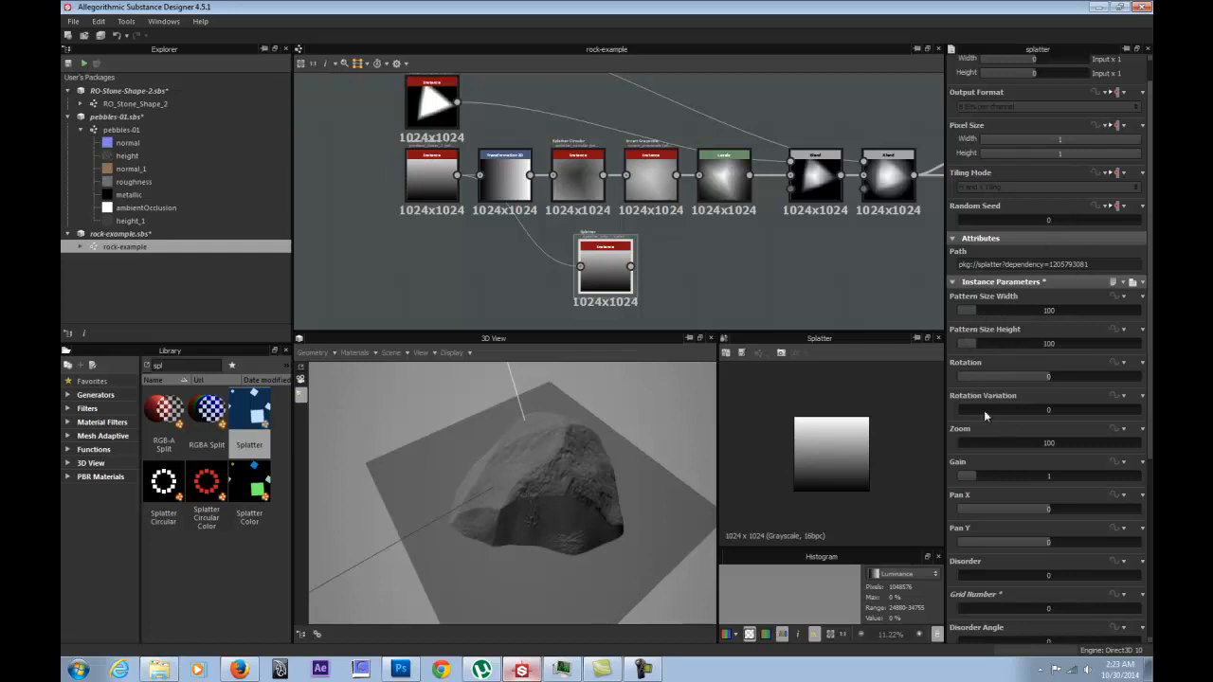
Rotate the Splatter pattern by setting its Rotation to 98.65.
scroll(1052, 374, down, 5)
scroll(1048, 383, up, 4)
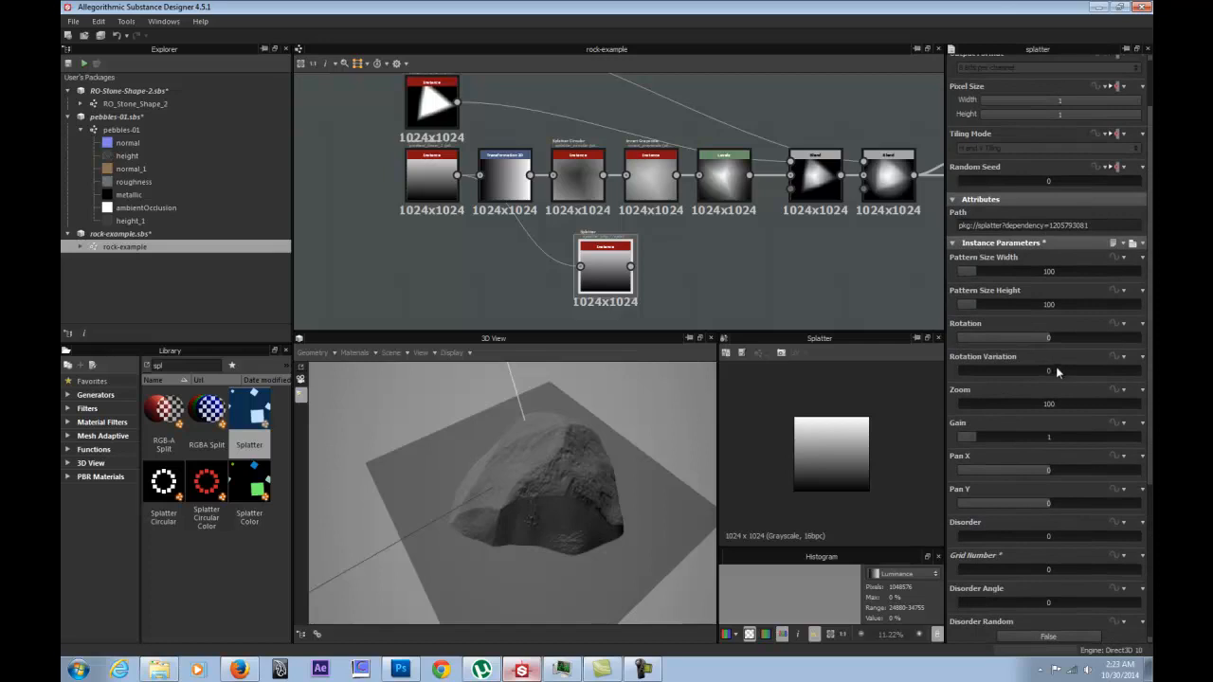
drag(1100, 338, 1074, 341)
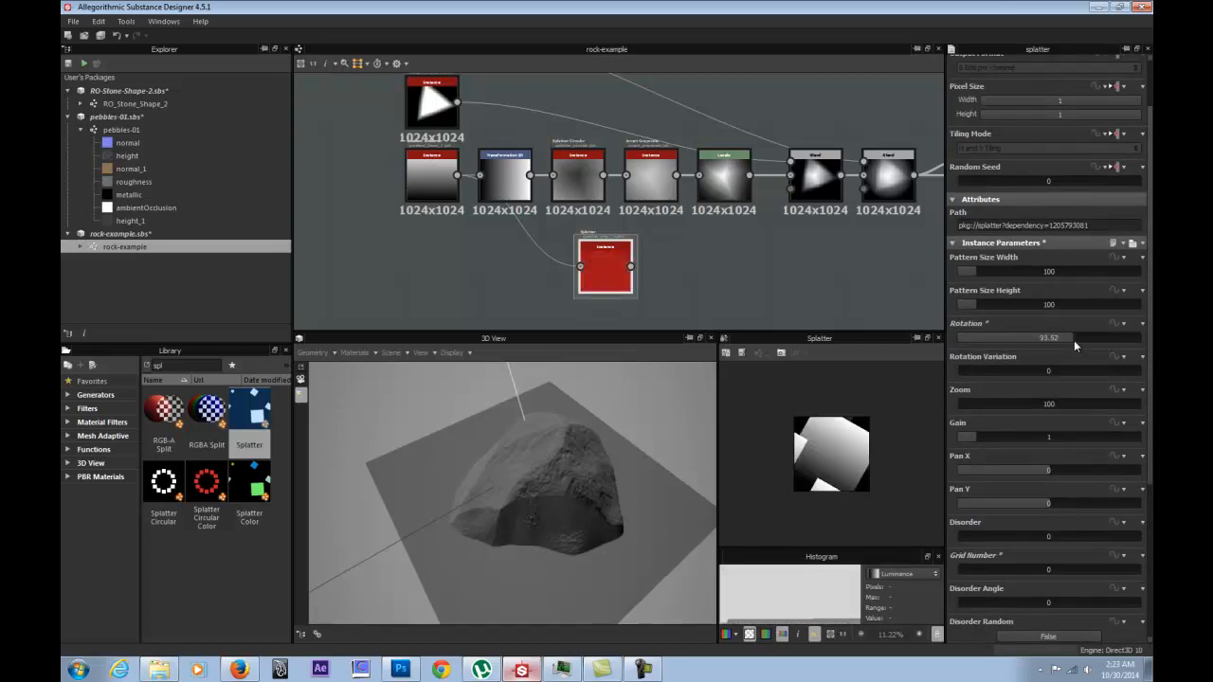
scroll(836, 447, up, 2)
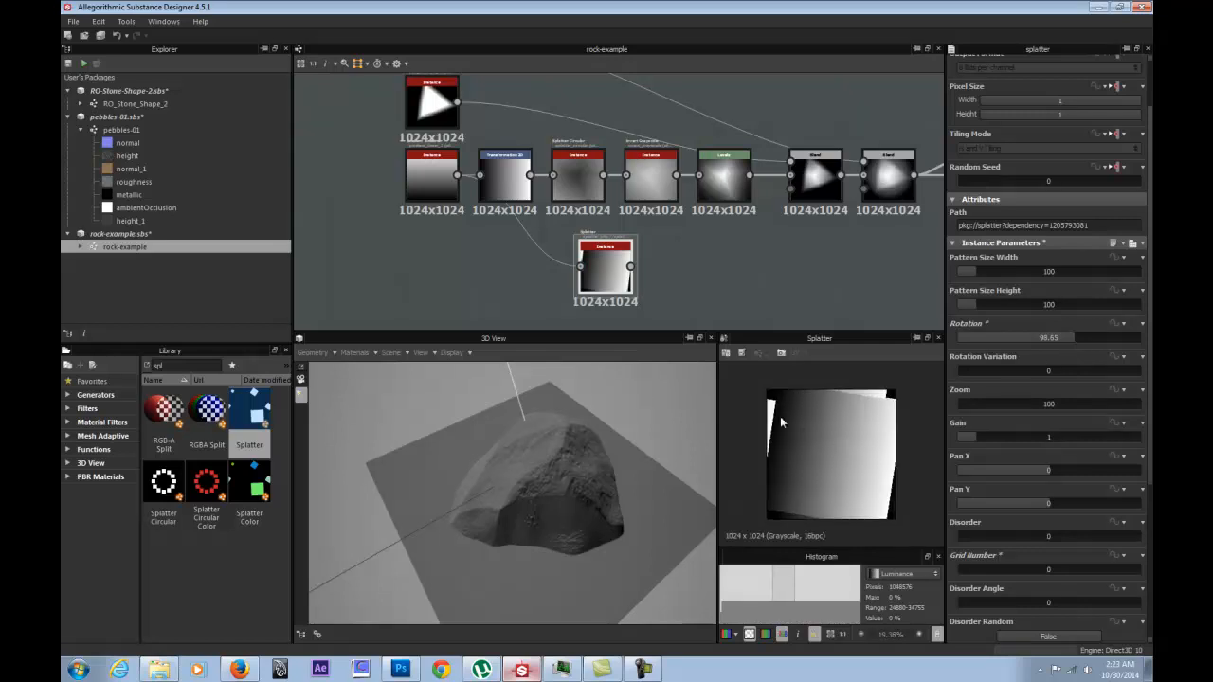
Switch the Splatter node's Tiling Mode to No Tiling and set its Pattern Size Width to 131.67.
scroll(1111, 190, up, 2)
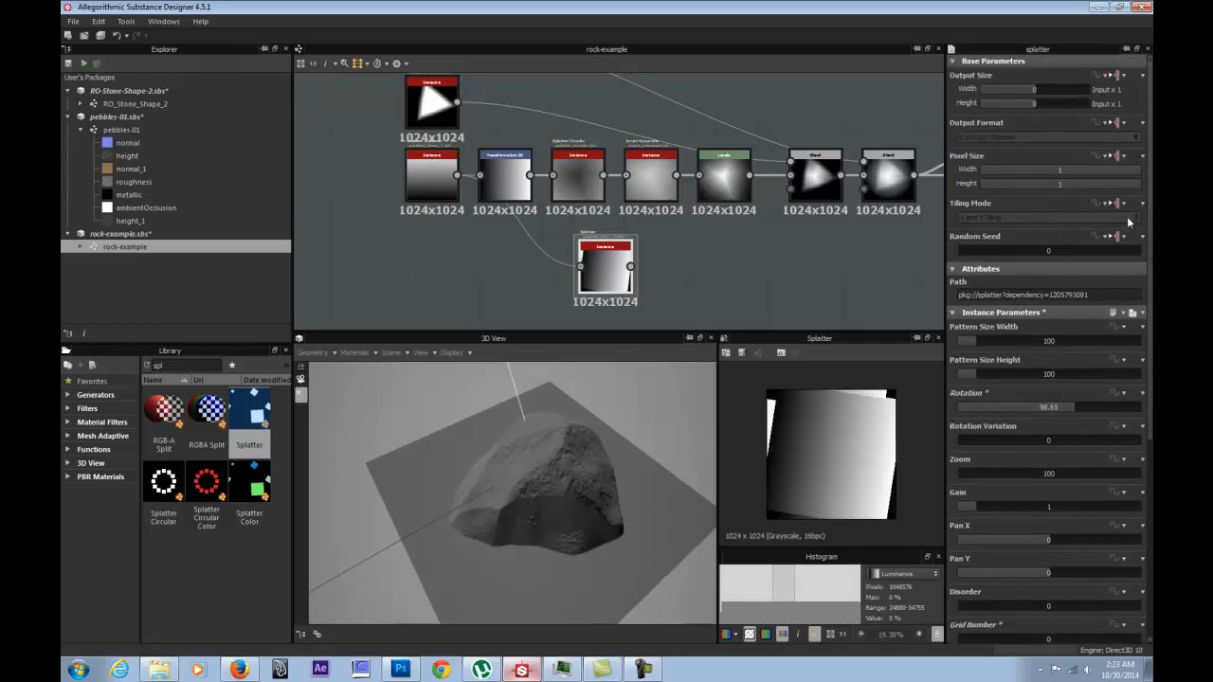
click(1131, 219)
click(1092, 231)
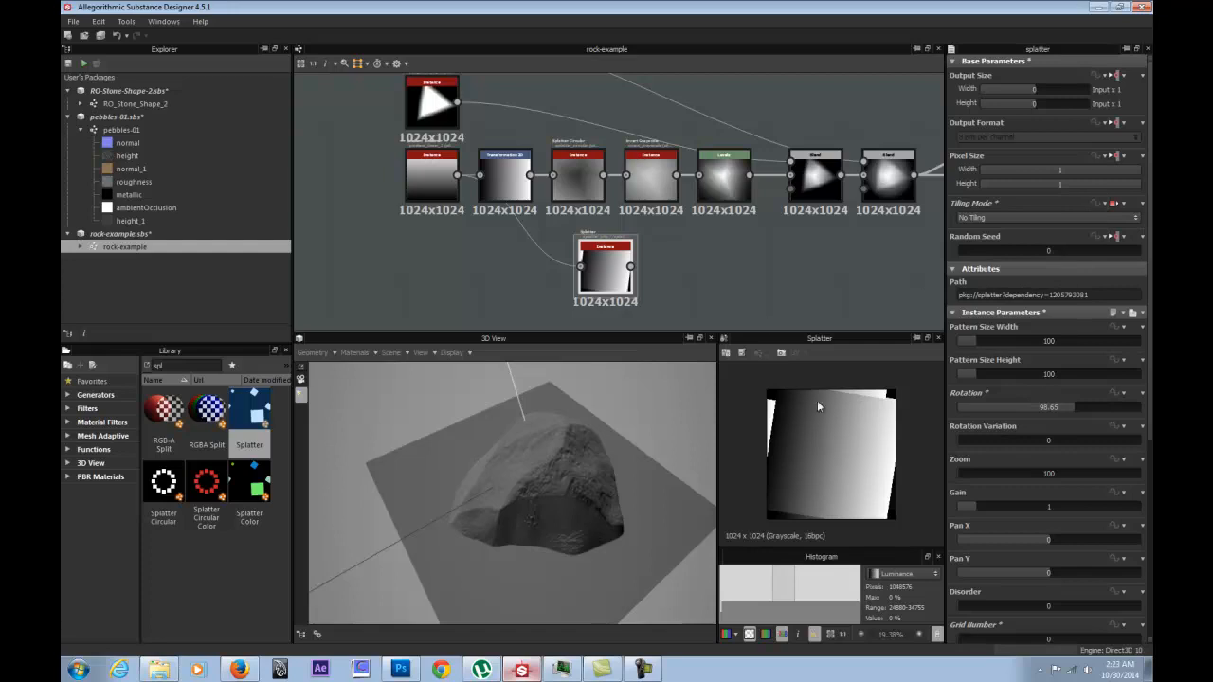
click(984, 340)
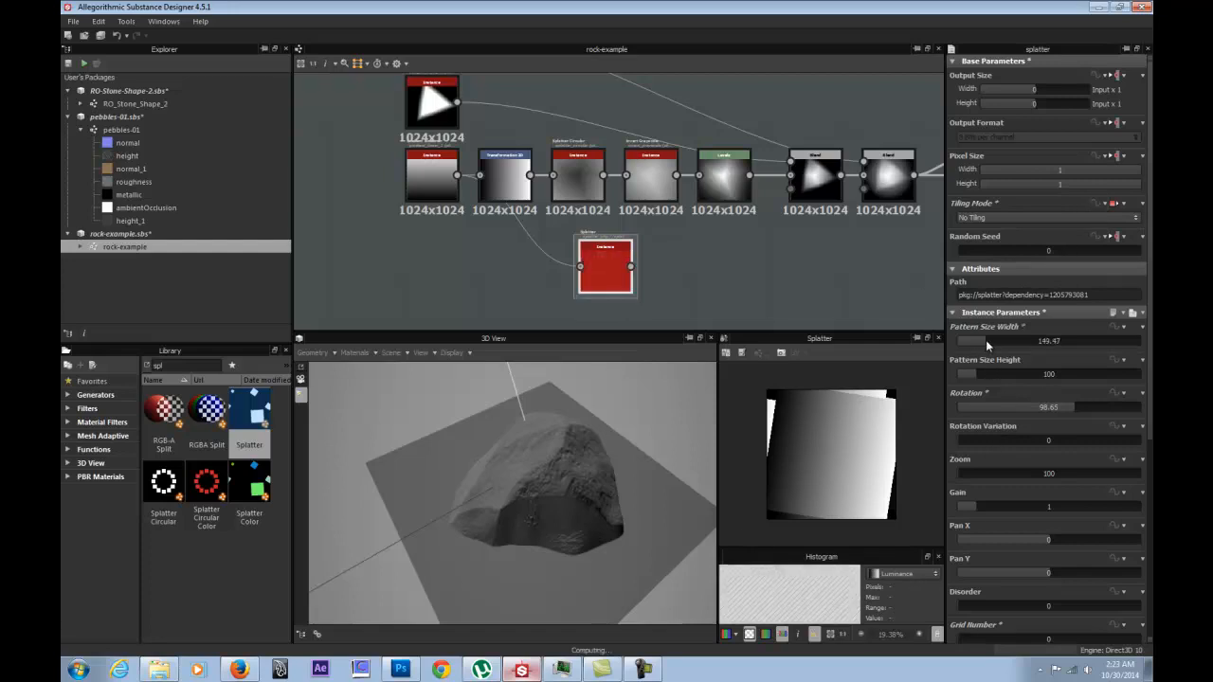
drag(983, 343, 982, 345)
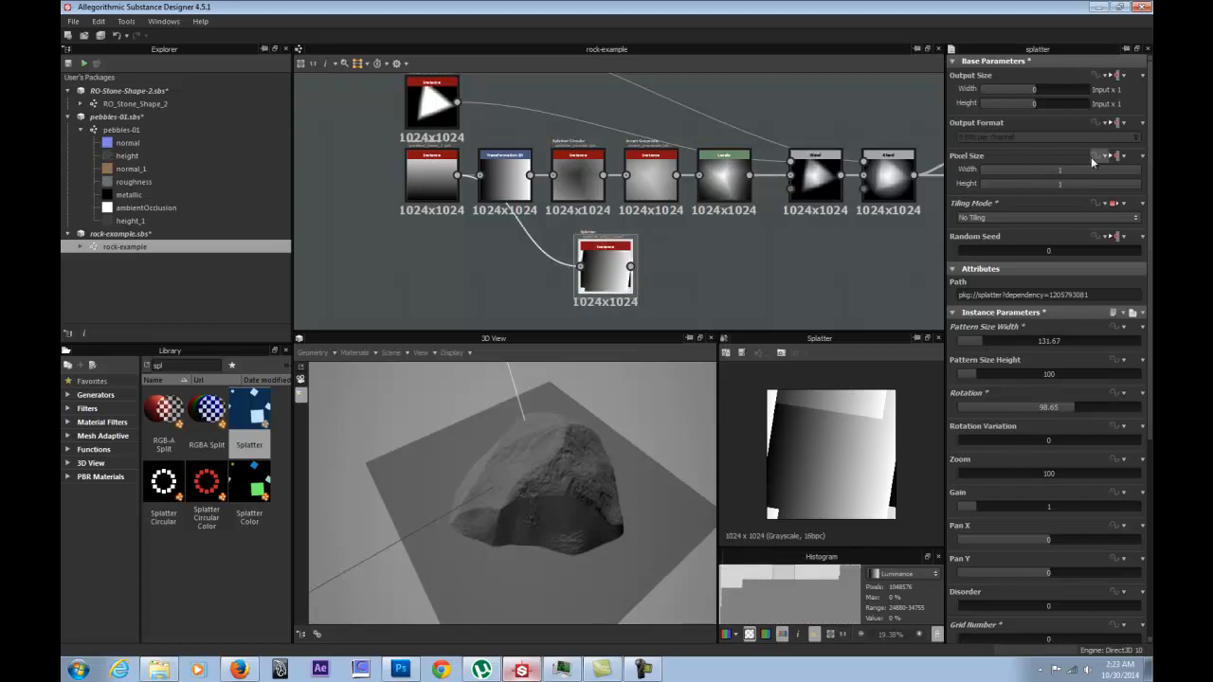
Try Horizontal Tiling and other inheritance options for the Splatter node's Tiling Mode, returning it to No Tiling.
click(1124, 205)
click(1099, 251)
click(1136, 218)
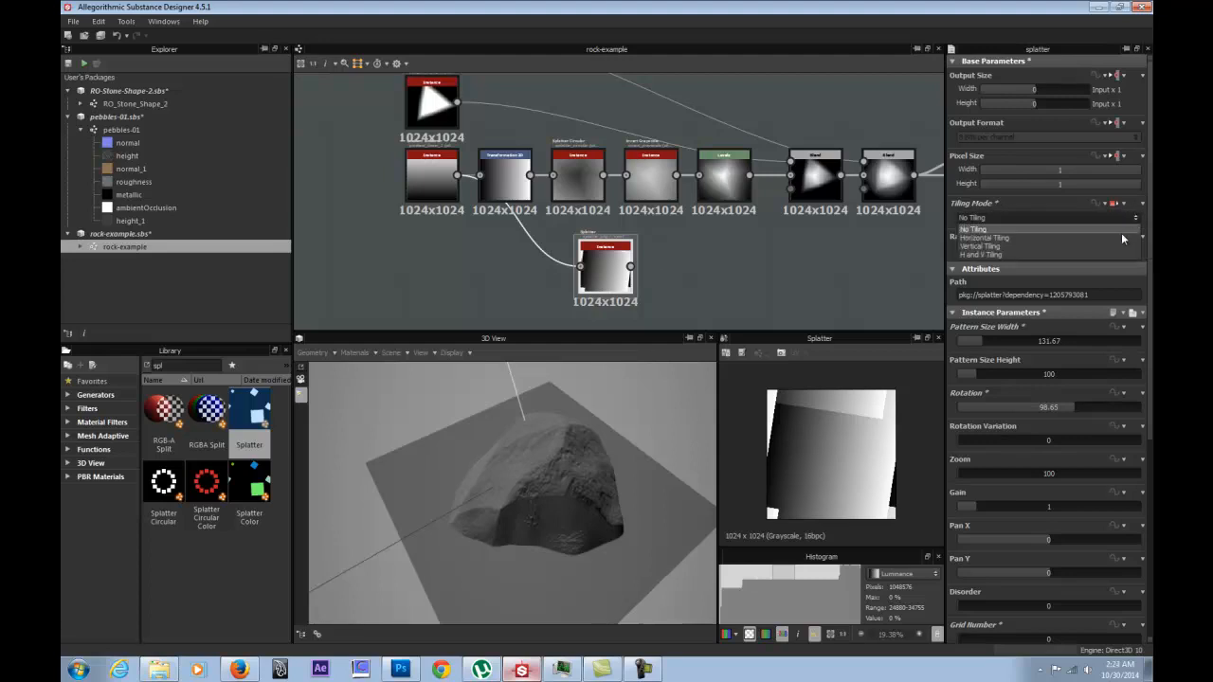
click(1113, 236)
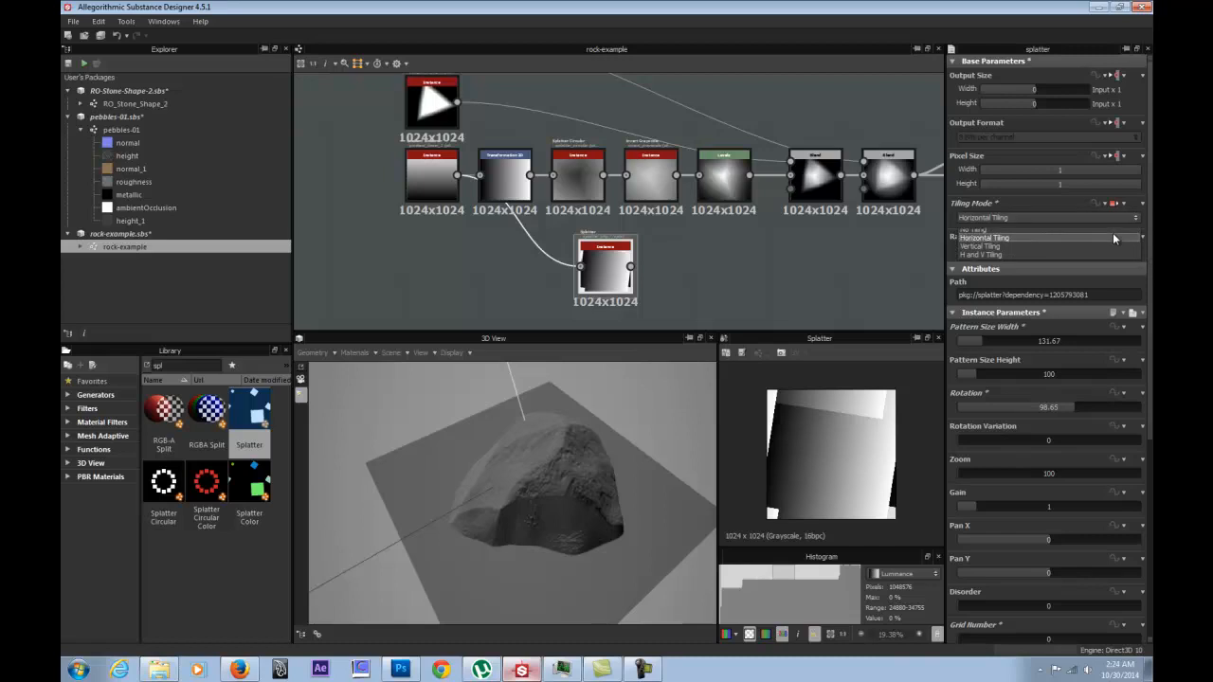
click(1135, 219)
click(1122, 231)
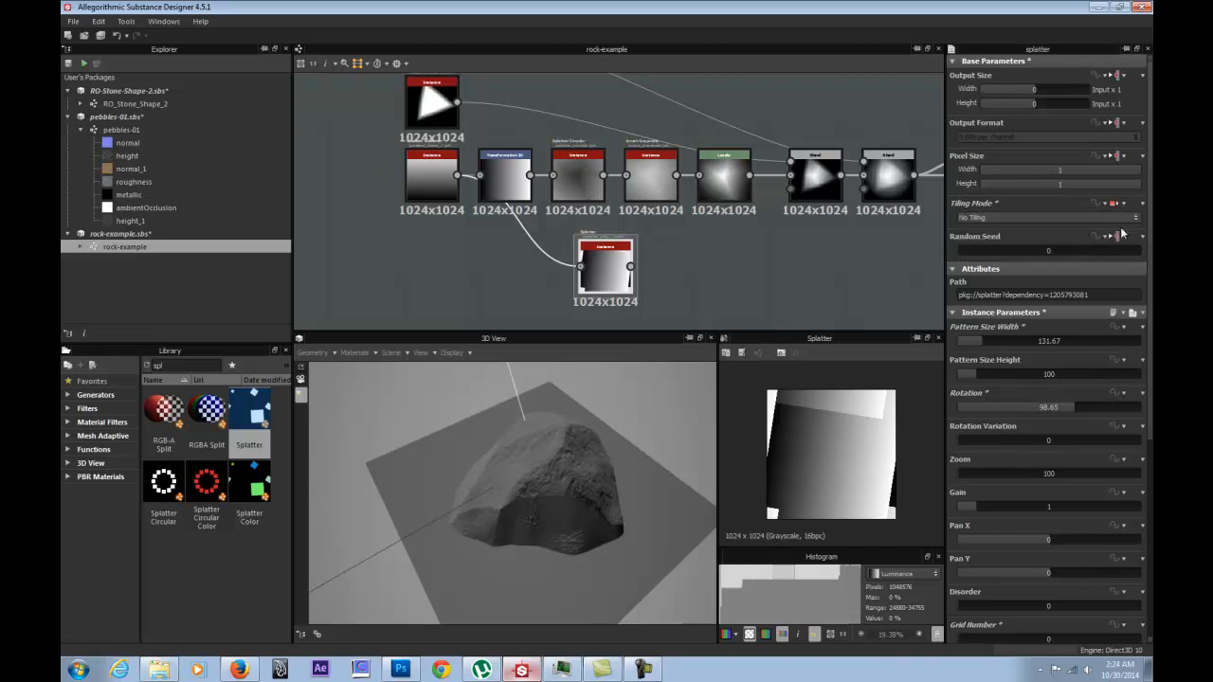
click(1117, 203)
click(1097, 253)
click(1117, 202)
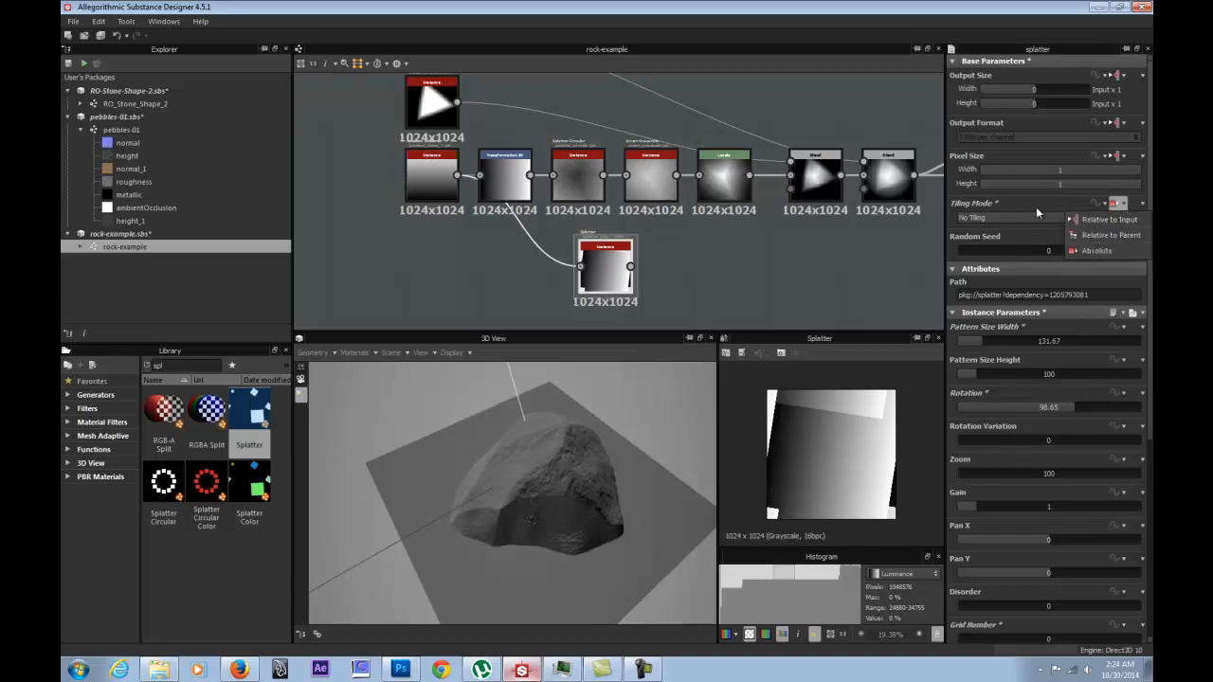
click(1096, 224)
Set the Splatter node's Pattern Size Width to 124.56 and its Pattern Size Height to 103.2.
drag(603, 284, 594, 283)
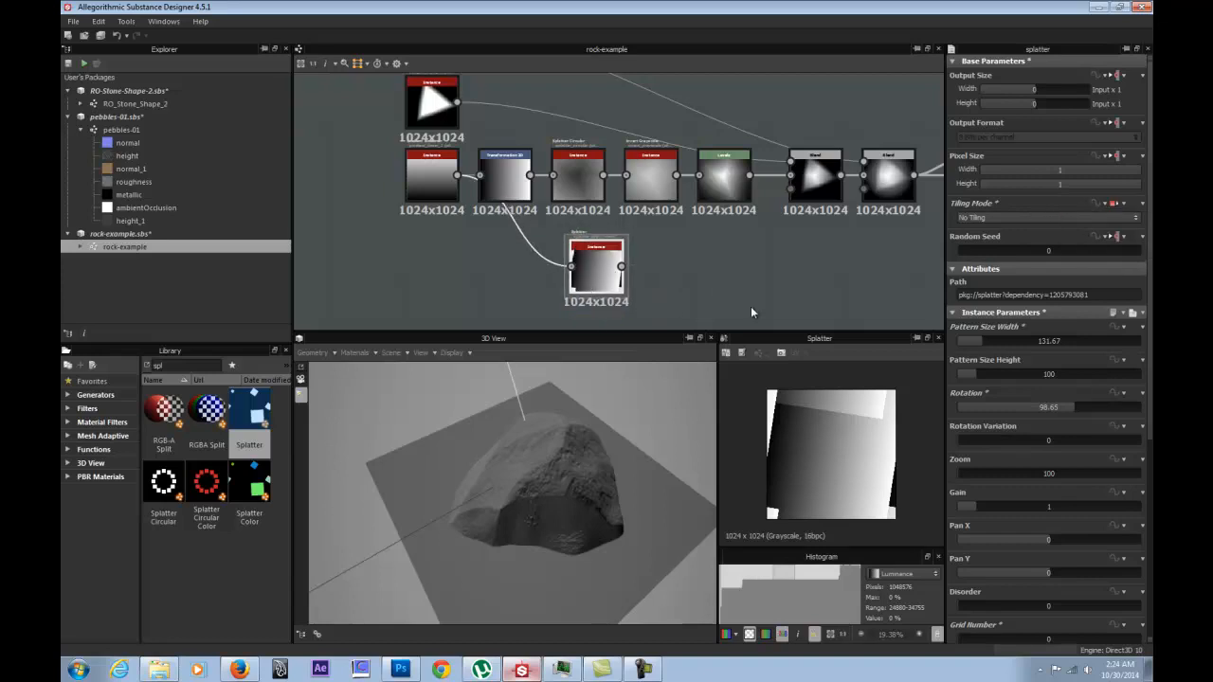
scroll(1038, 501, down, 8)
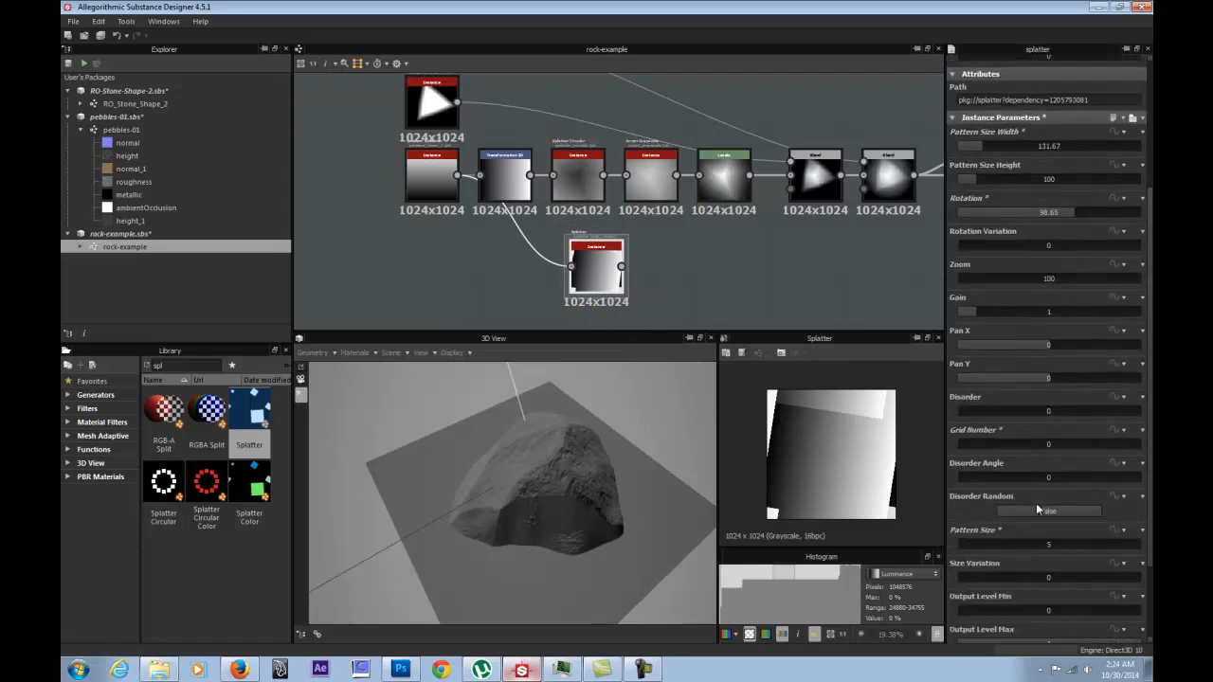
click(1030, 400)
click(1030, 402)
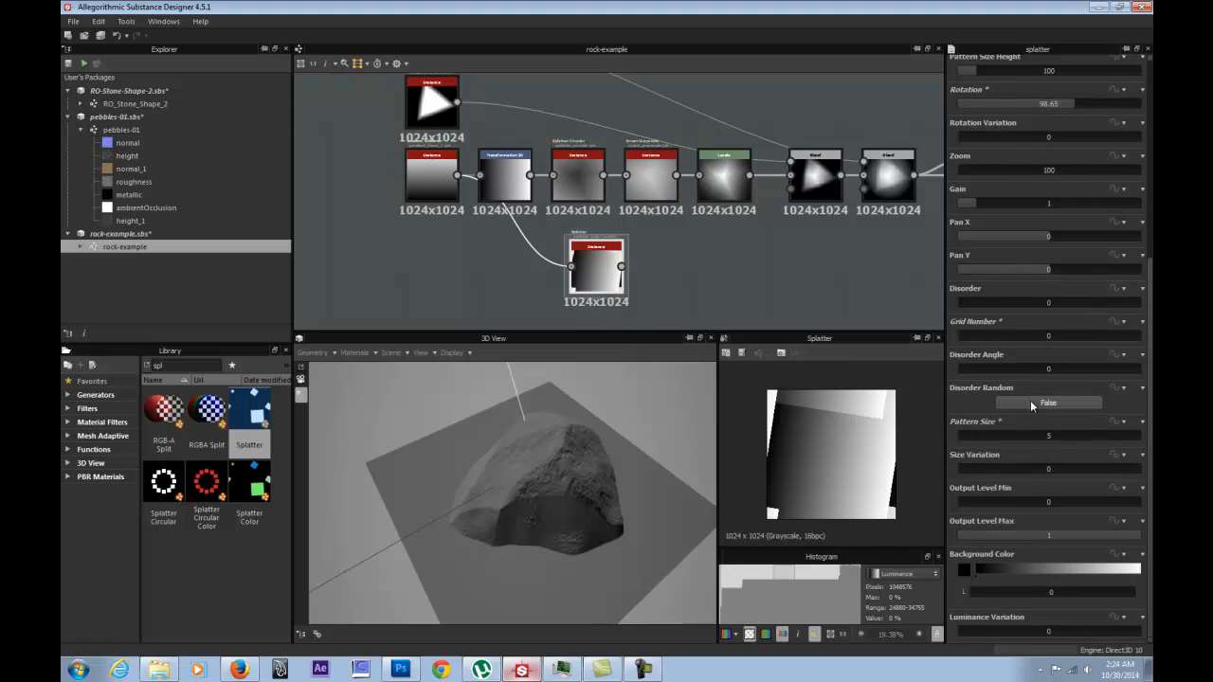
scroll(1030, 400, up, 4)
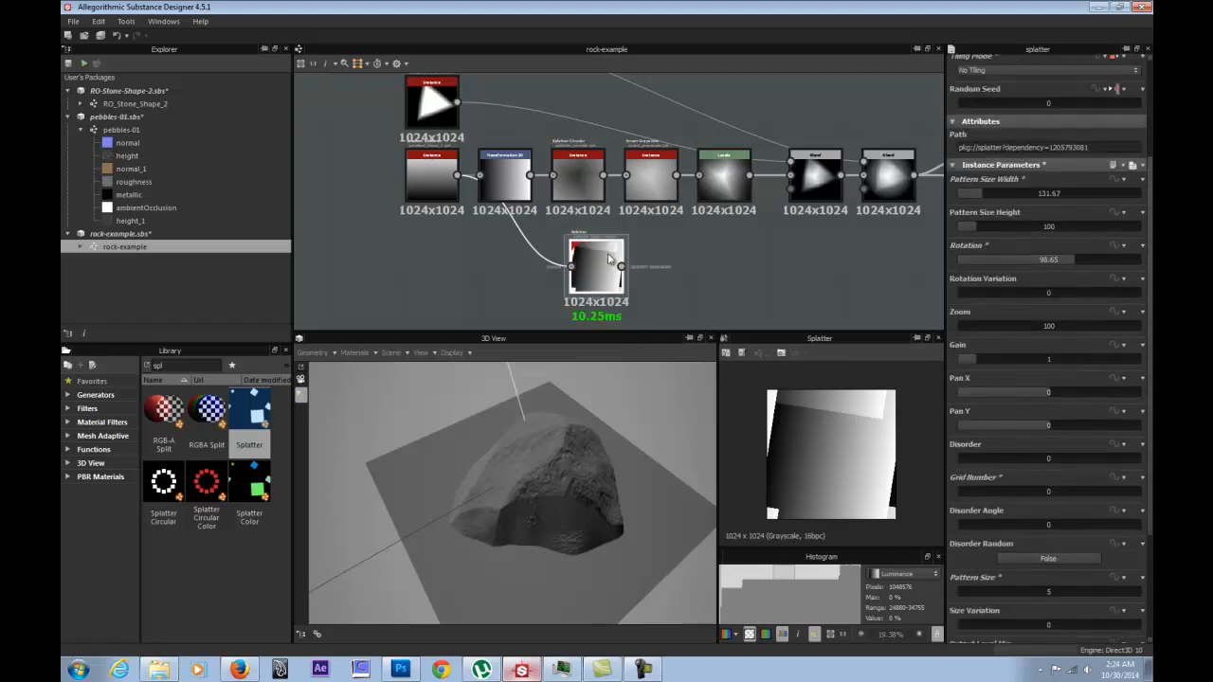
click(984, 194)
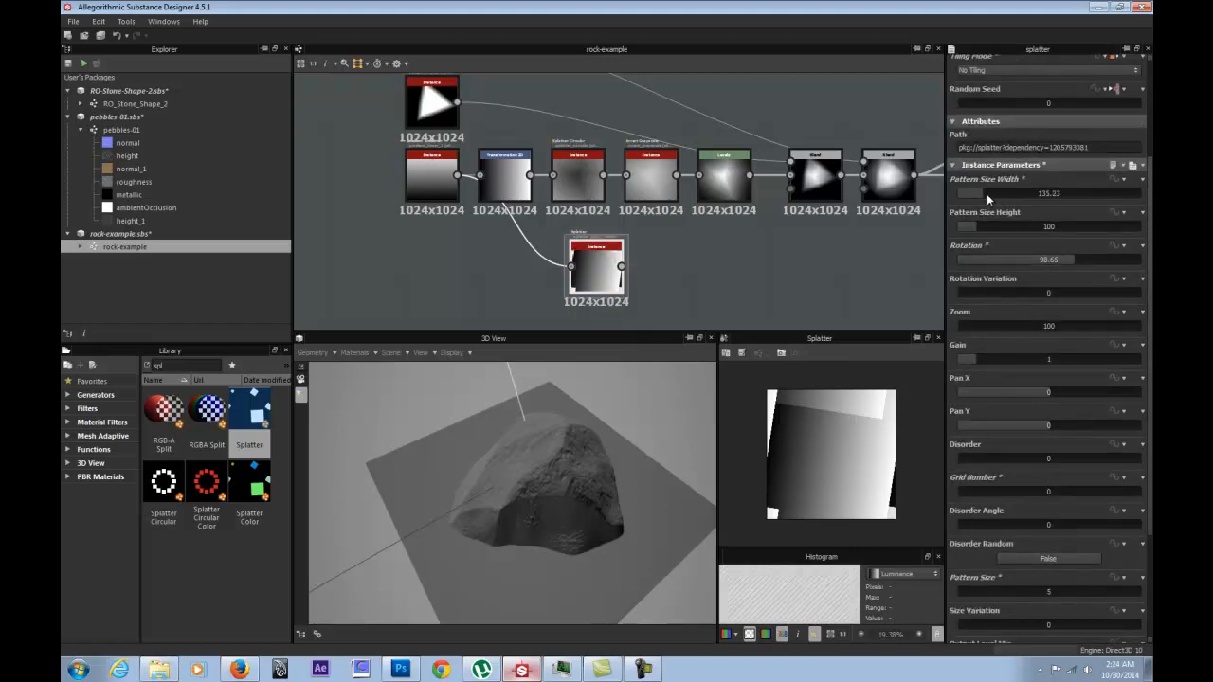
click(990, 225)
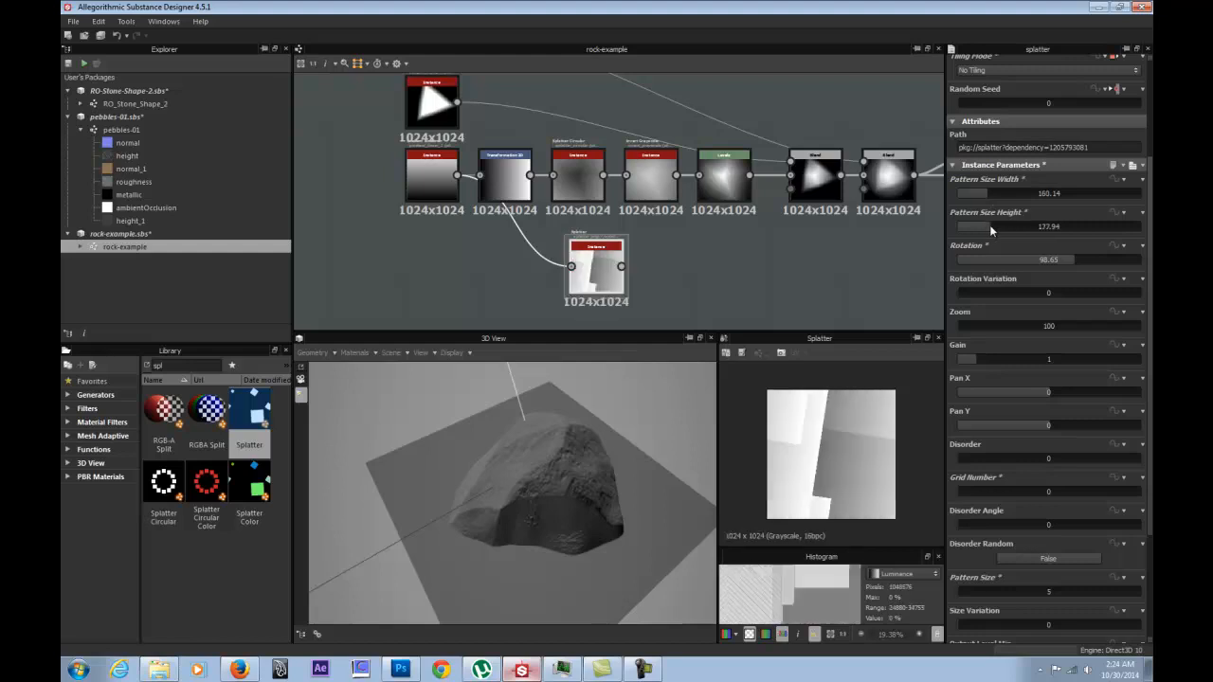
click(979, 225)
click(977, 225)
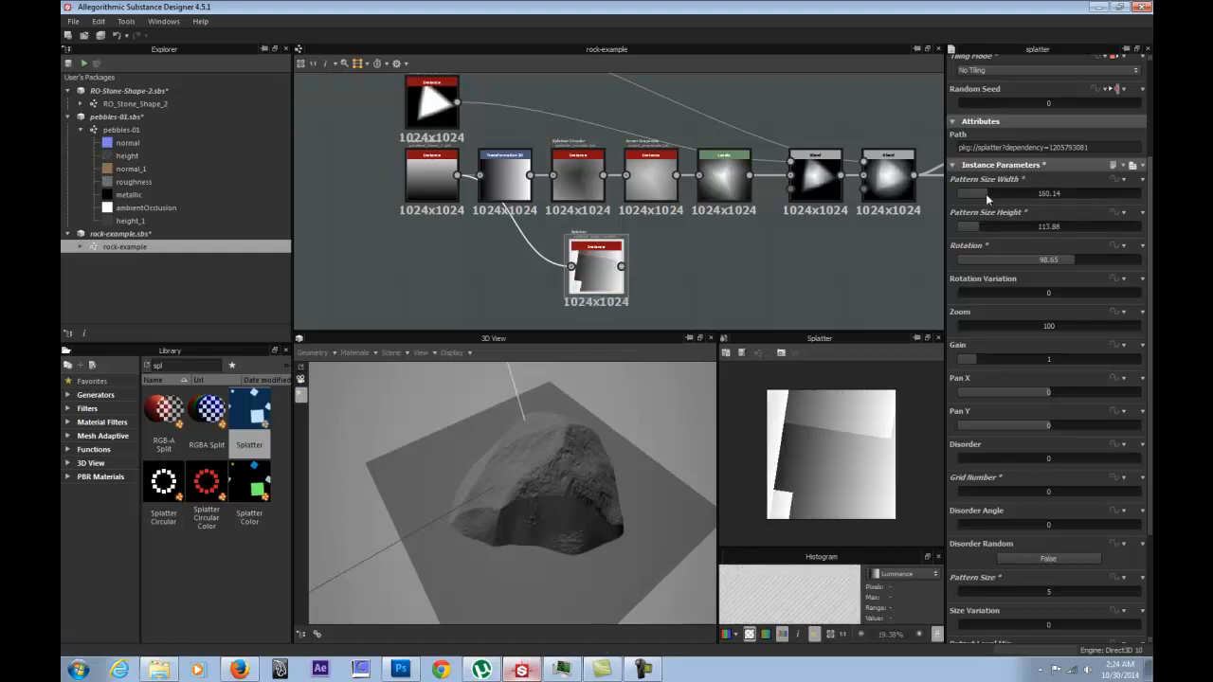
drag(985, 193, 981, 193)
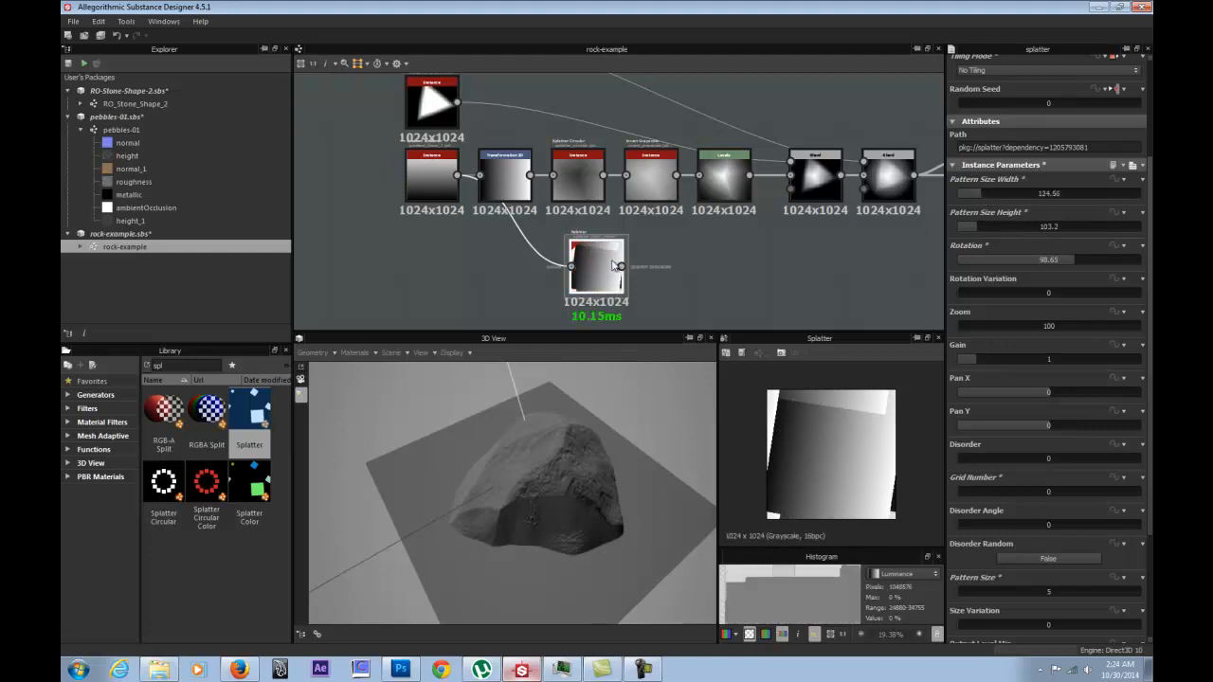
Find the Blur HQ Grayscale filter in the library with "blur" and add it to the graph, fed by the Splatter node.
drag(603, 271, 574, 272)
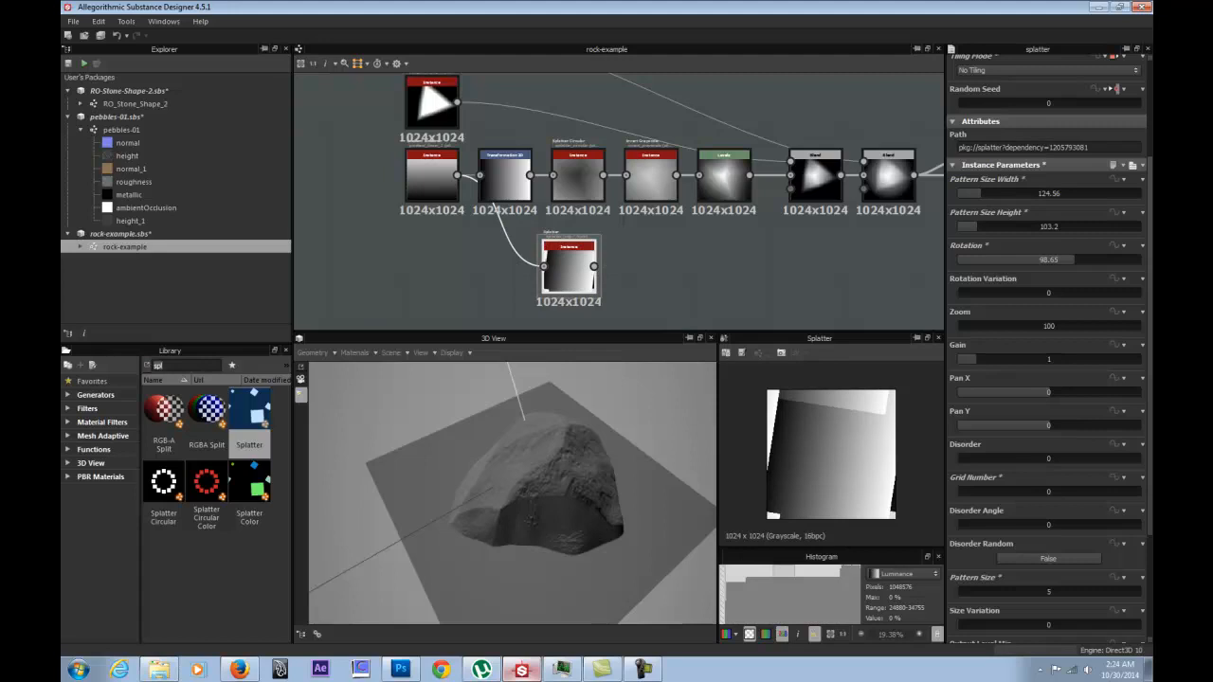
text(blur)
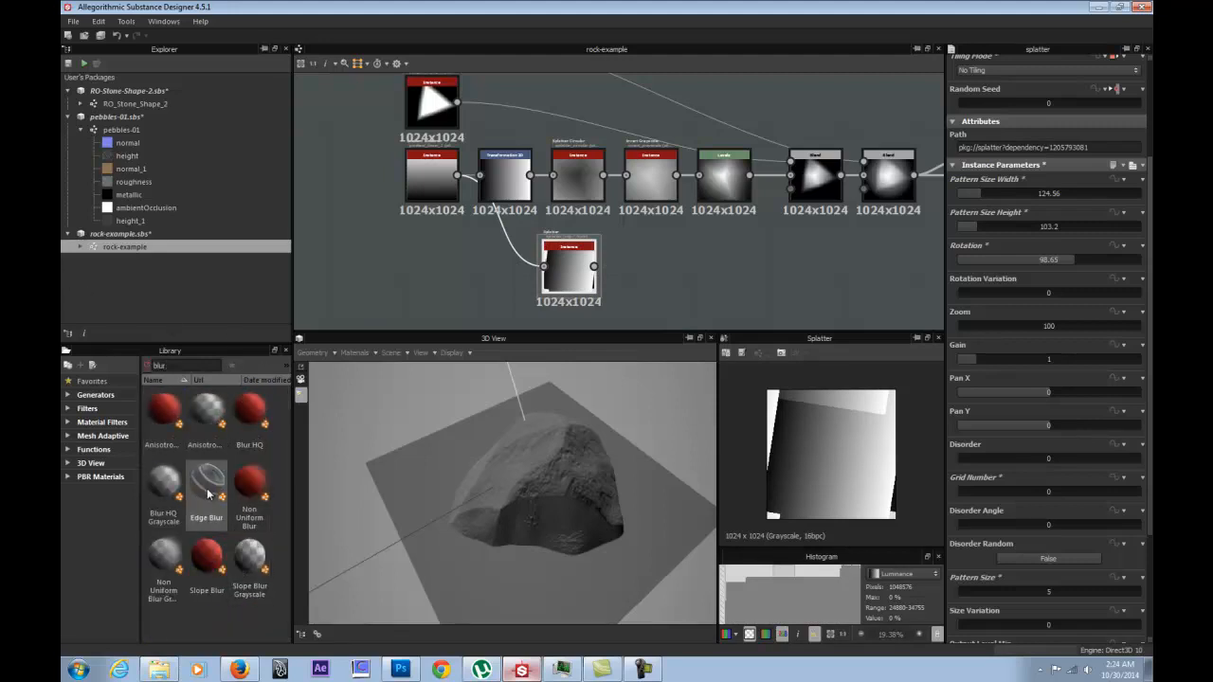
drag(163, 483, 617, 277)
click(642, 275)
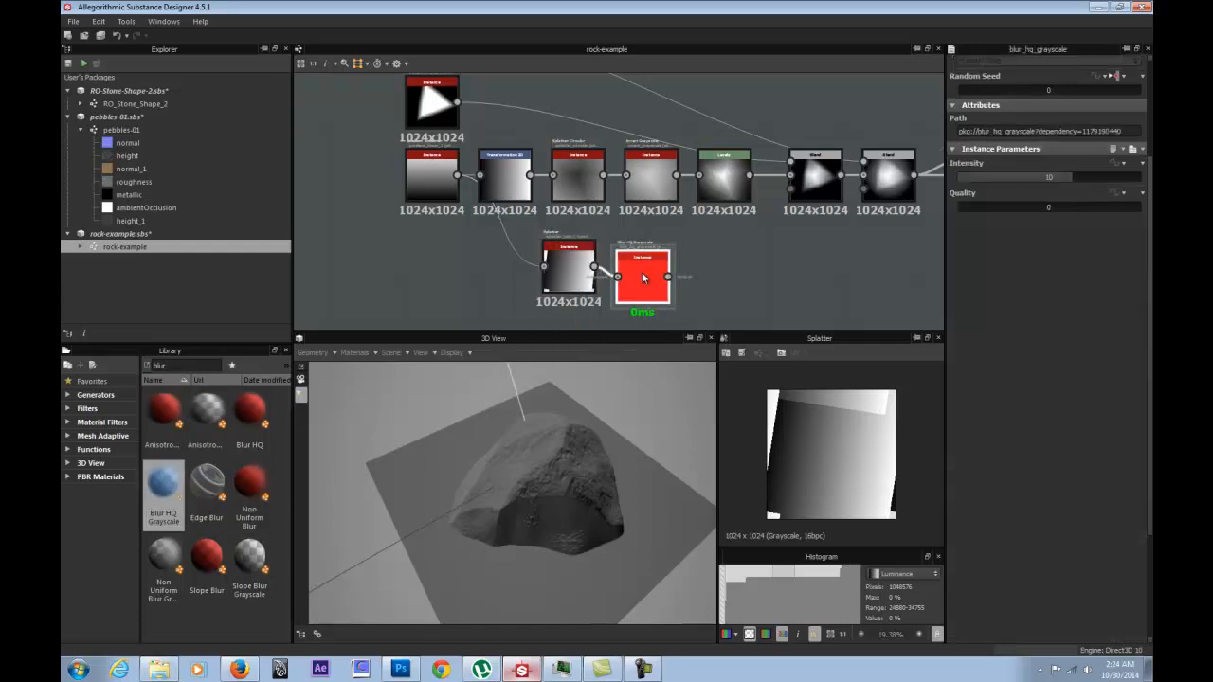
Raise the Blur HQ Grayscale node's Intensity to 60, trying 20 and 40 on the way.
drag(1070, 342, 1141, 342)
double_click(1085, 341)
text(20)
key(Return)
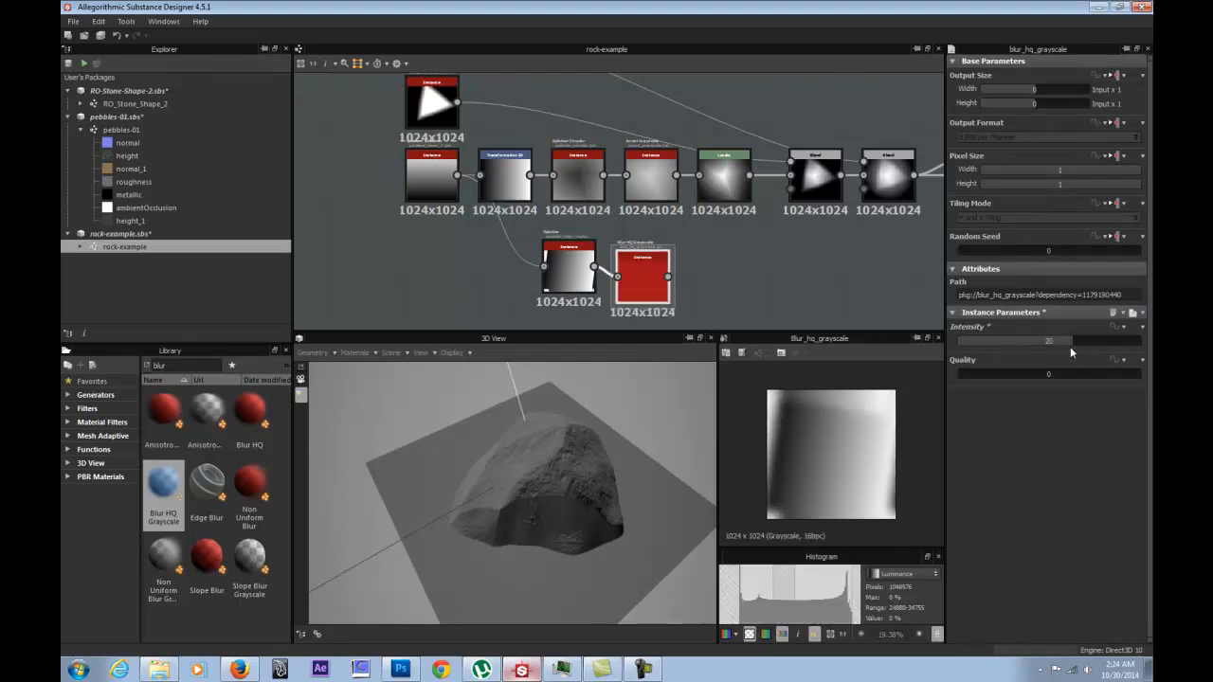
double_click(1071, 343)
text(40)
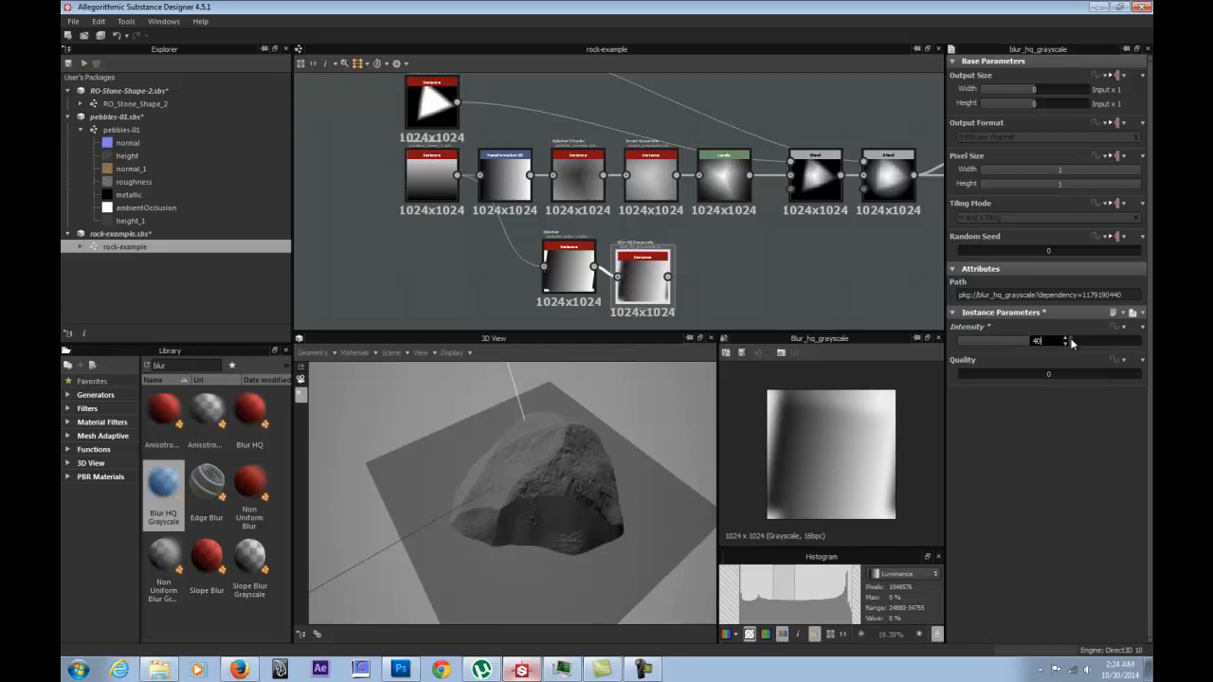
key(Return)
double_click(1072, 343)
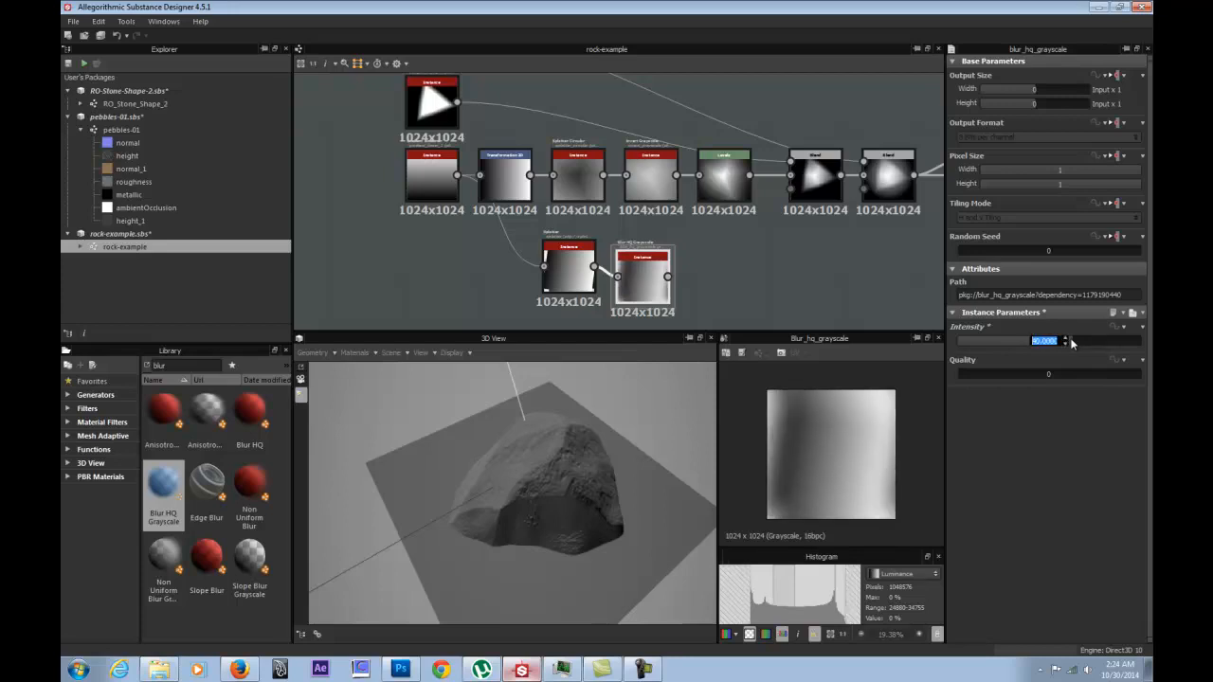
text(60)
key(Return)
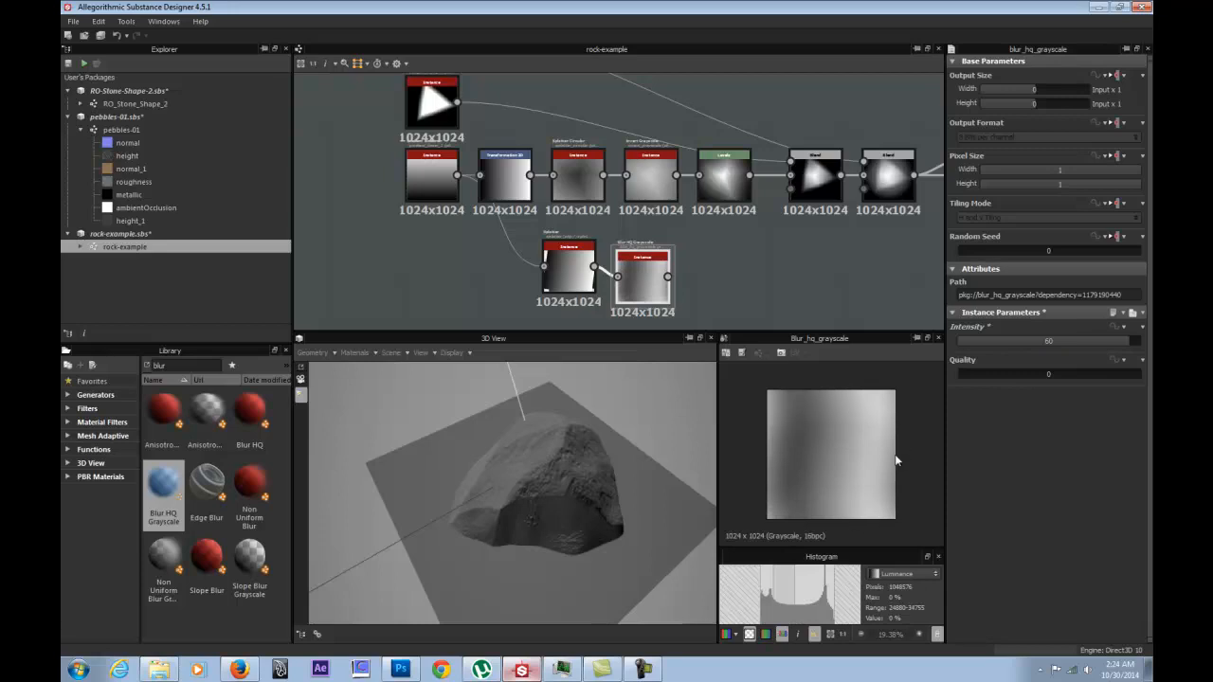
Dock the Splatter node to the Blur HQ Grayscale node and move the pair above the first Blend of the main chain.
drag(576, 277, 517, 266)
key(Delete)
drag(646, 287, 837, 113)
middle_drag(809, 139, 589, 215)
mouse_move(609, 180)
mouse_down()
mouse_move(592, 164)
mouse_move(595, 180)
mouse_up()
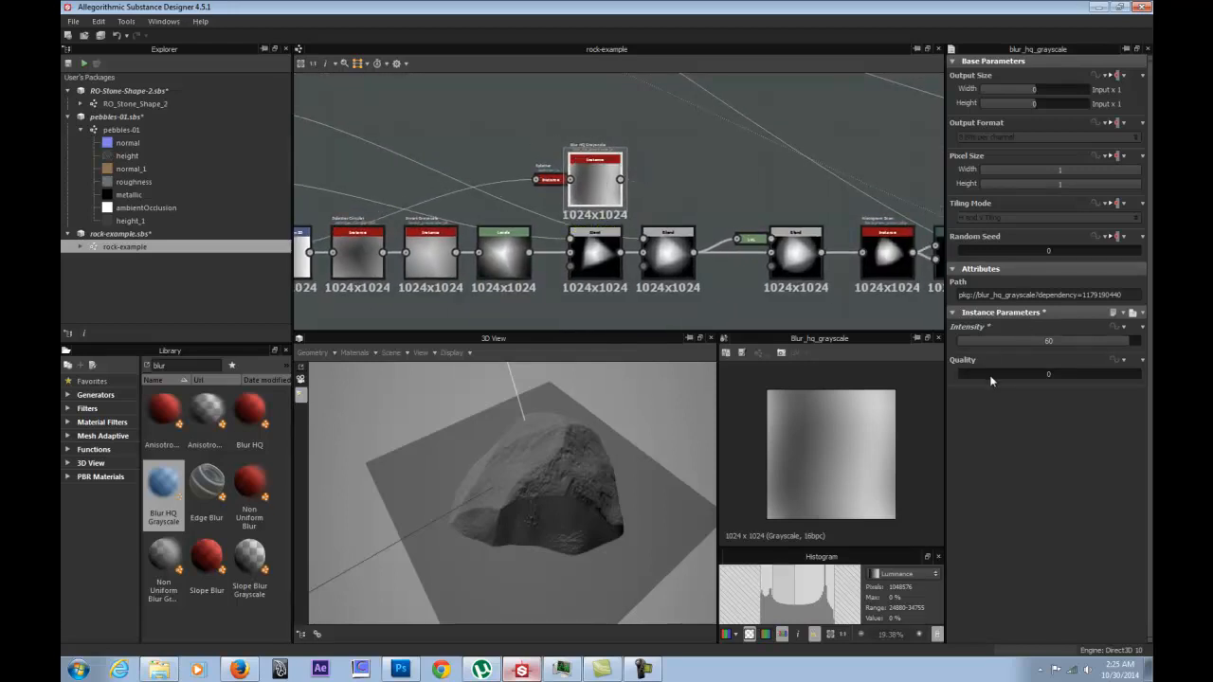
Set the Blur HQ Grayscale node's Quality to 1 and move it above the last Blend before the Histogram Scan.
click(1099, 373)
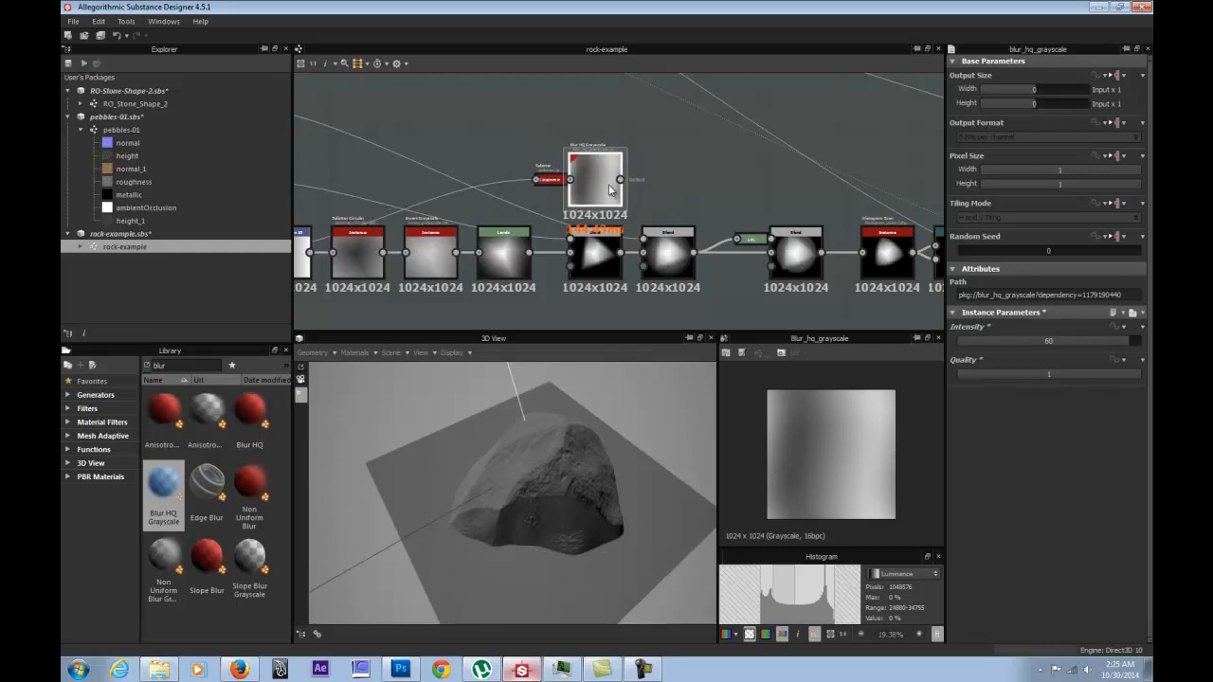
drag(611, 189, 611, 176)
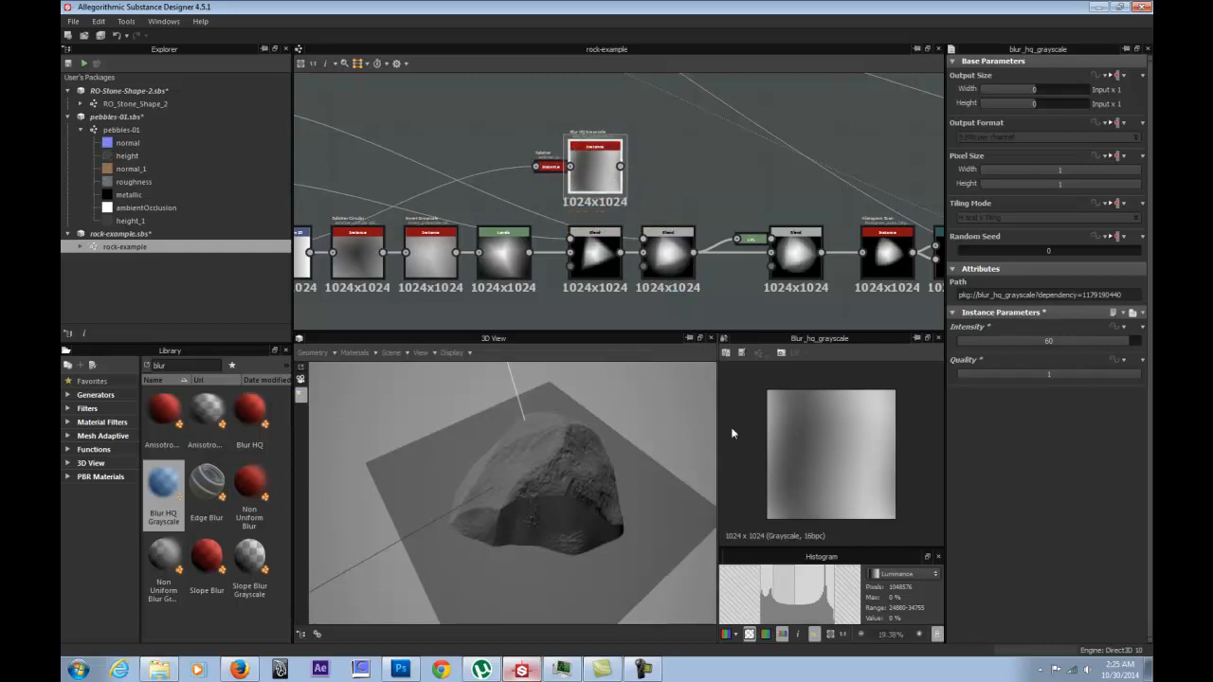
scroll(590, 190, down, 5)
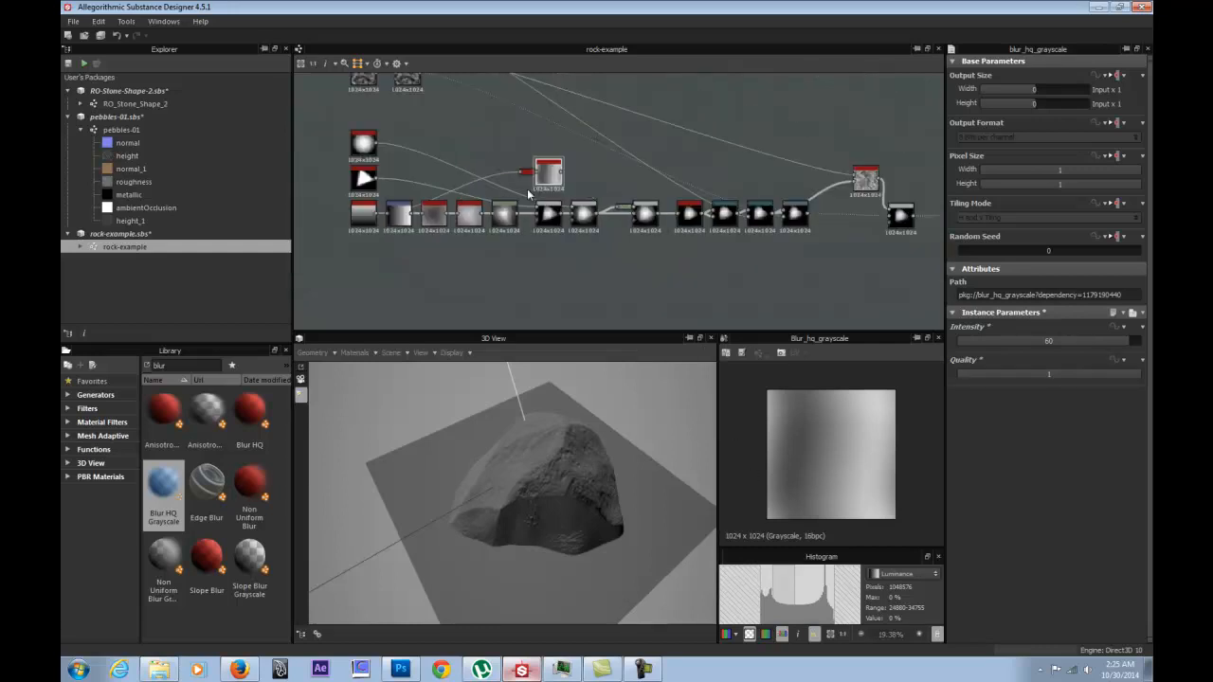
scroll(586, 195, up, 3)
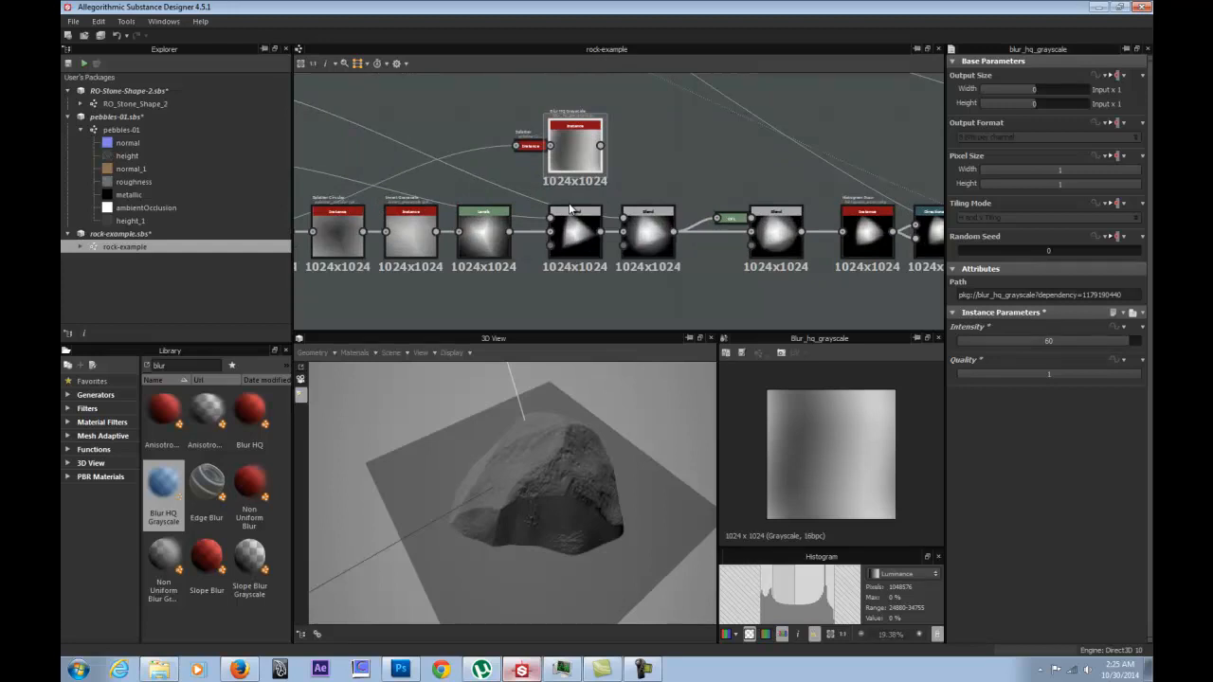
middle_drag(671, 186, 618, 152)
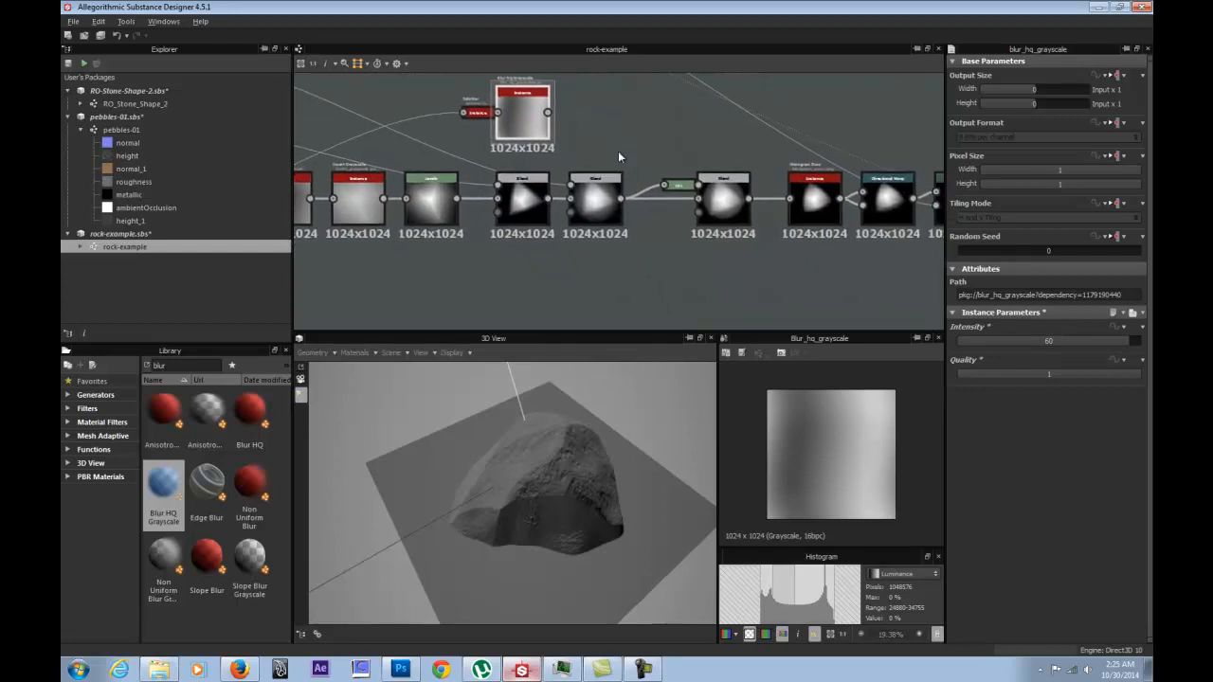
middle_drag(710, 224, 504, 246)
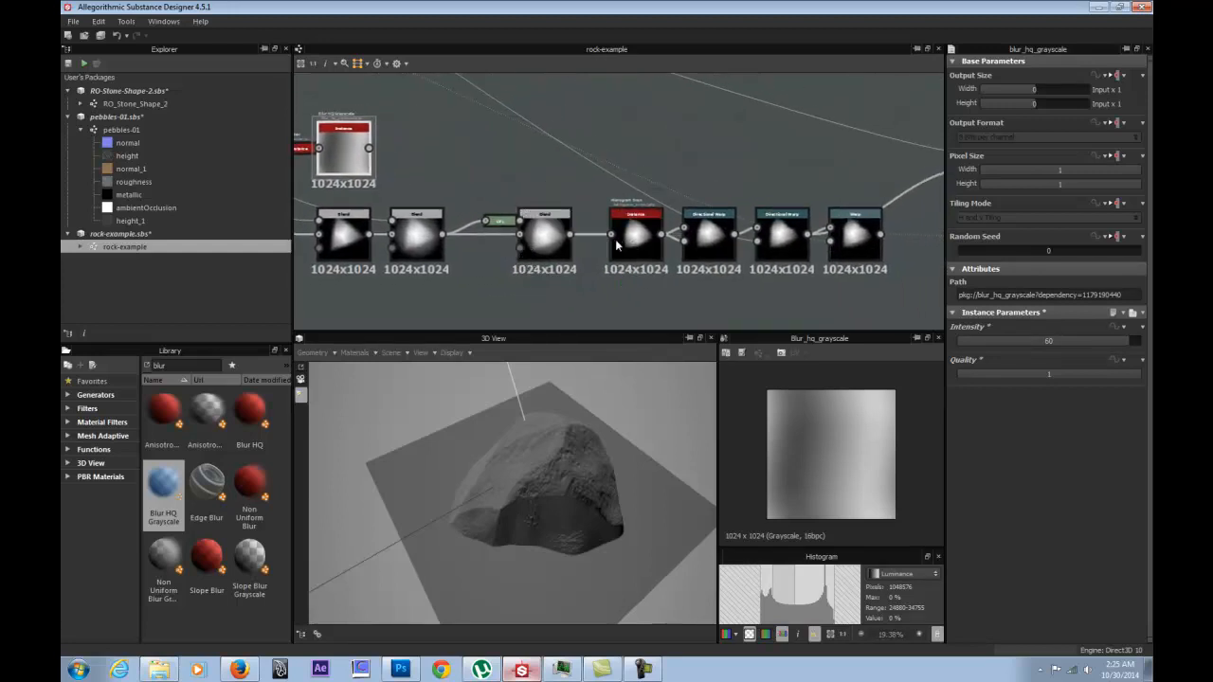
drag(343, 151, 527, 166)
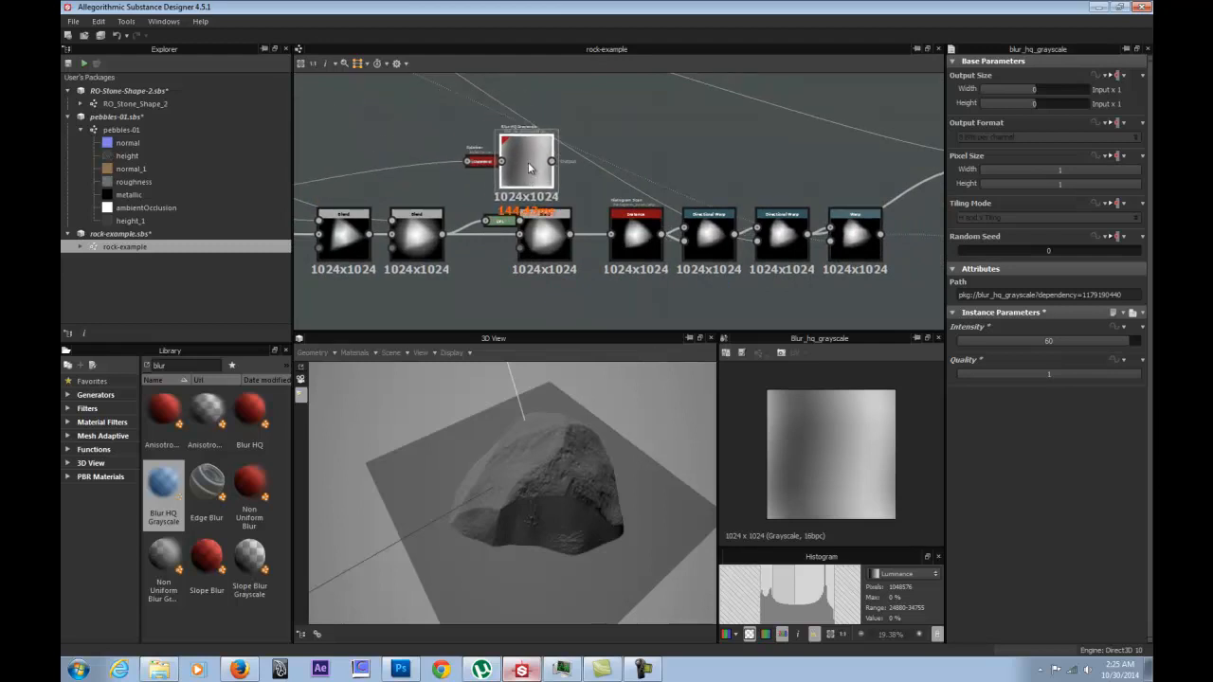
Shift the Histogram Scan and the nodes after it away from the preceding Blend to make room in the chain.
scroll(650, 235, up, 4)
click(650, 236)
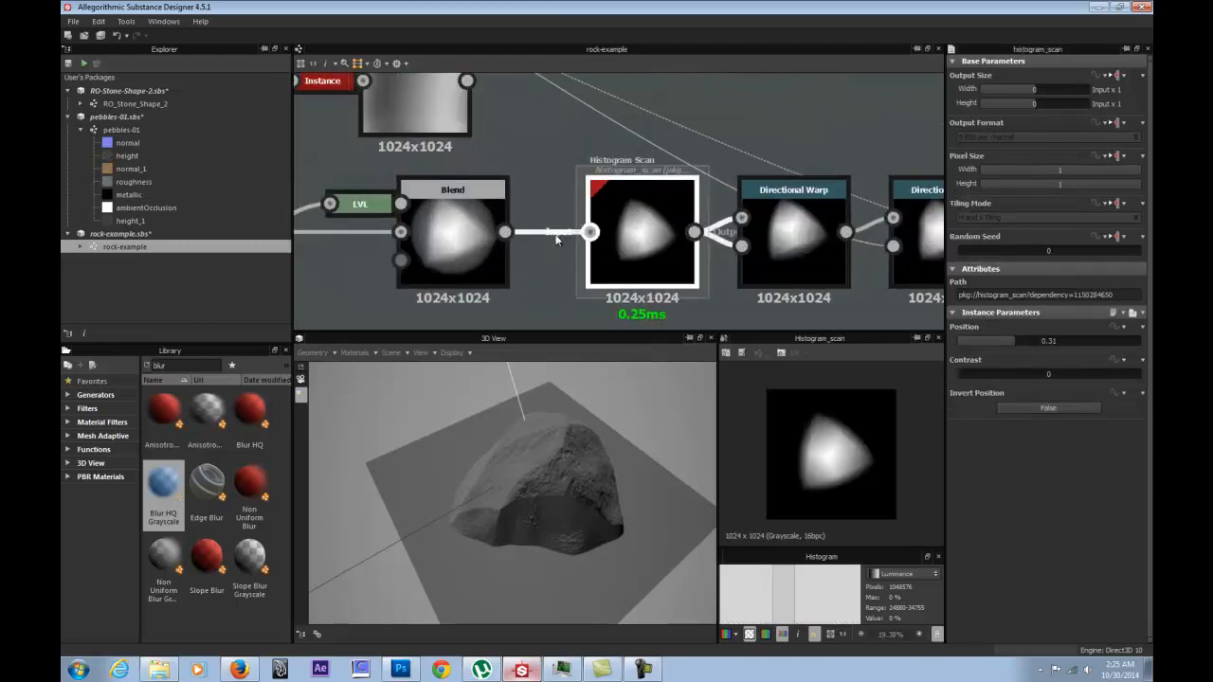
scroll(547, 237, down, 3)
mouse_move(494, 249)
mouse_down()
mouse_move(443, 246)
mouse_move(490, 242)
mouse_up()
click(490, 252)
scroll(653, 227, down, 3)
middle_drag(892, 188, 729, 178)
scroll(820, 130, down, 2)
scroll(608, 225, up, 5)
drag(701, 199, 701, 206)
middle_drag(701, 194, 718, 238)
Insert a Blend node before the Histogram Scan, with Blur HQ Grayscale as its foreground and the previous Blend as its background.
right_click(622, 217)
mouse_move(645, 227)
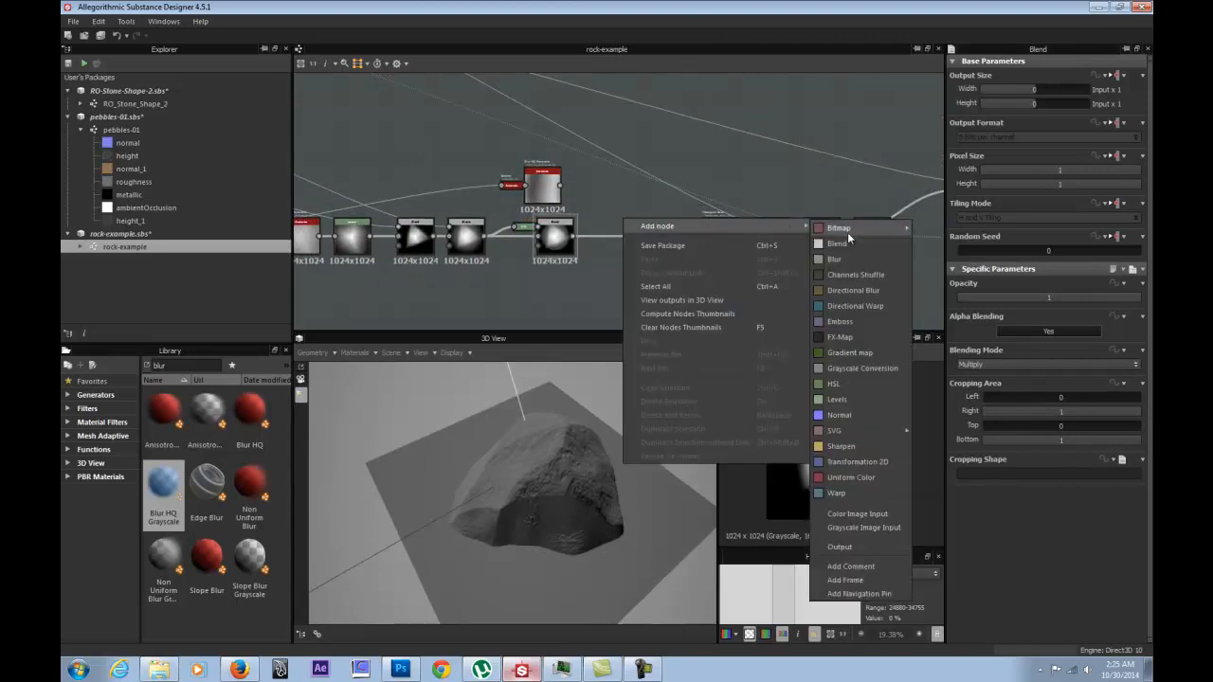
click(845, 243)
scroll(597, 237, up, 3)
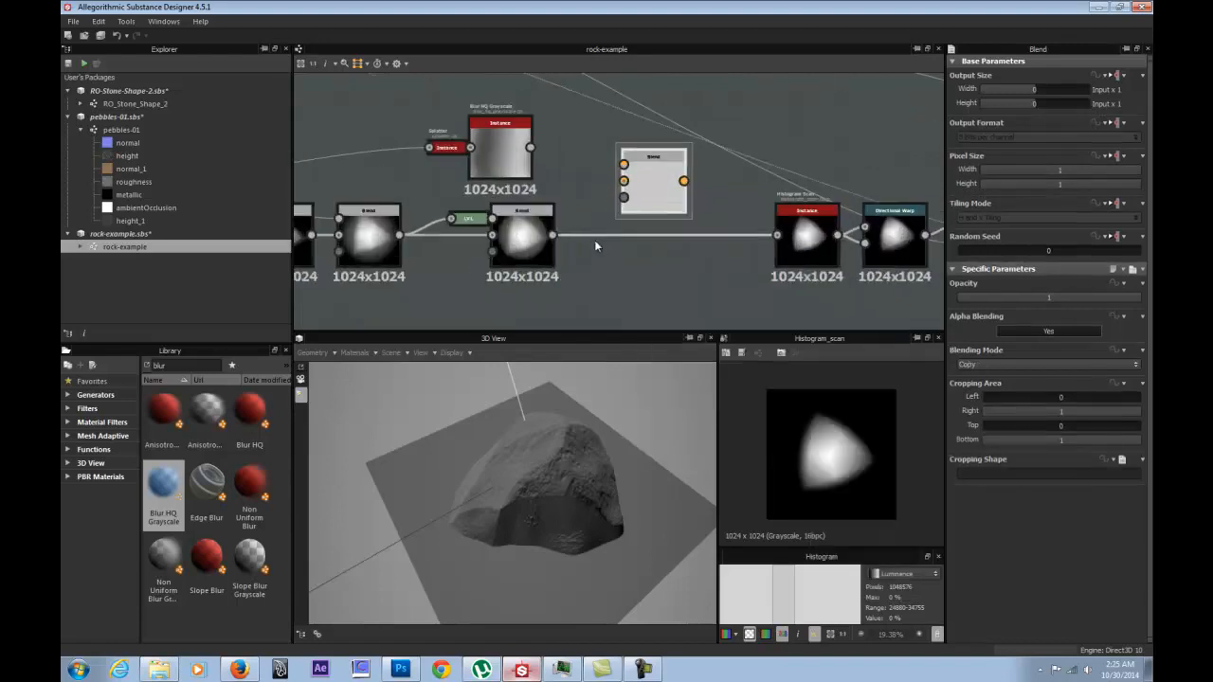
drag(625, 184, 777, 235)
drag(532, 150, 624, 165)
double_click(661, 180)
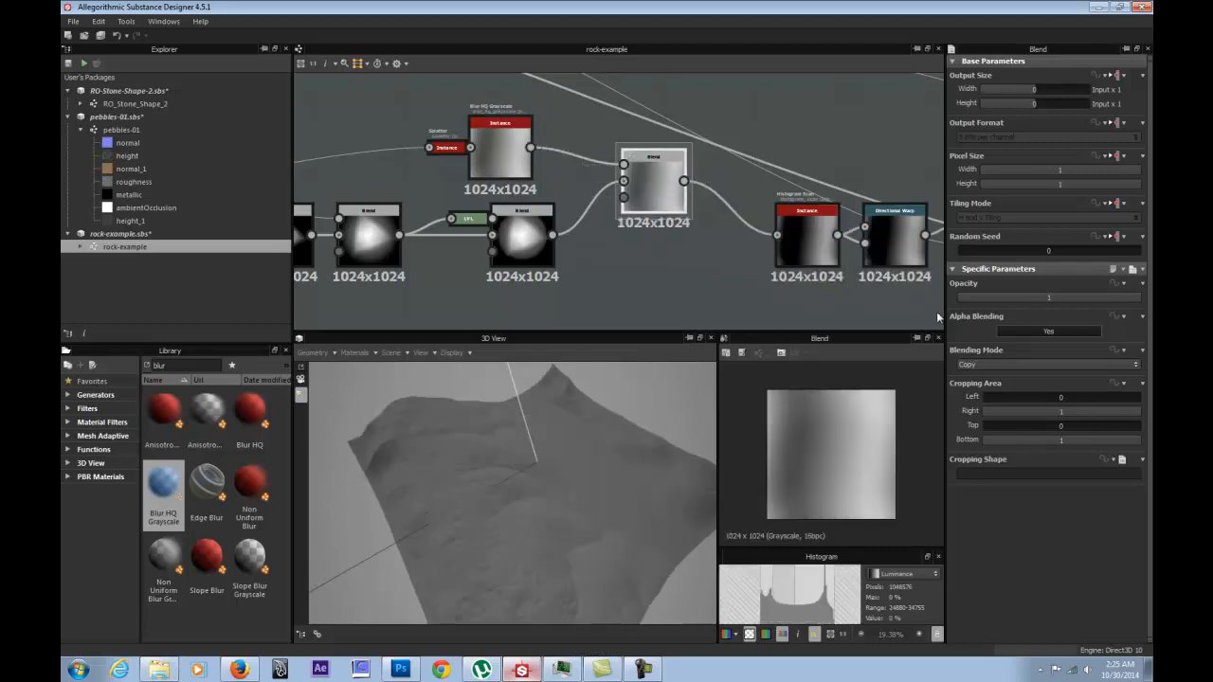
Try Max (Lighten) on the new Blend node, set its Blending Mode to Min (Darken), and inspect the rock in 3D.
click(996, 365)
click(984, 418)
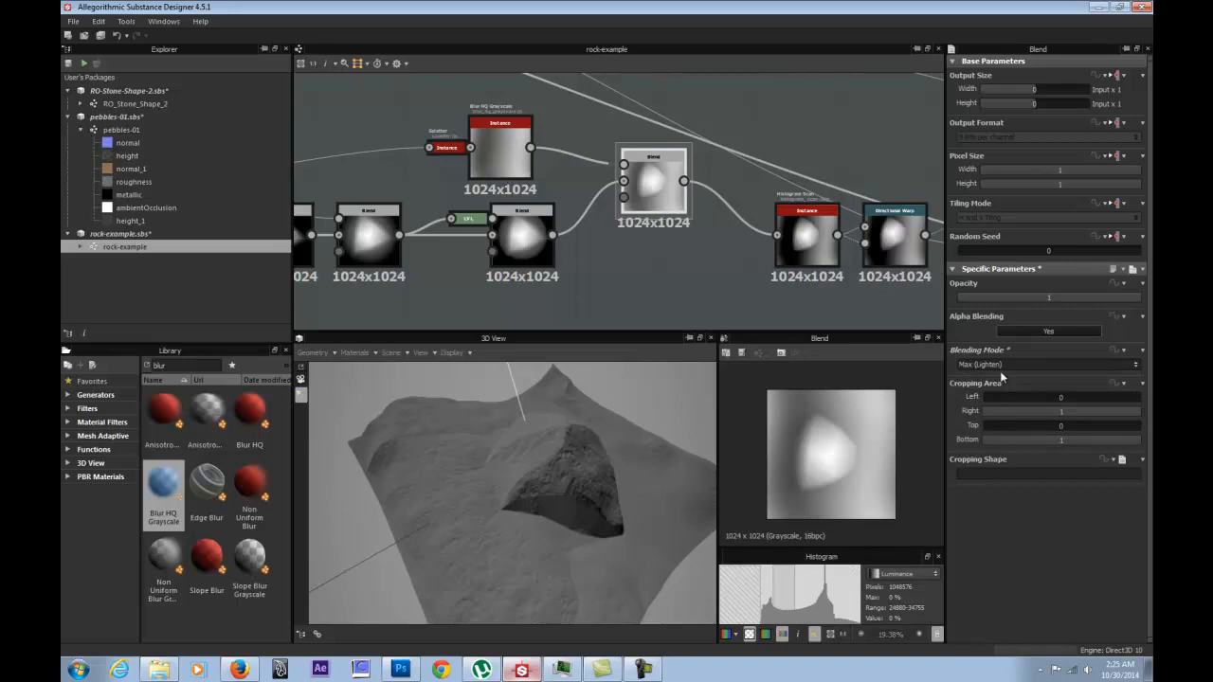
click(996, 365)
click(981, 427)
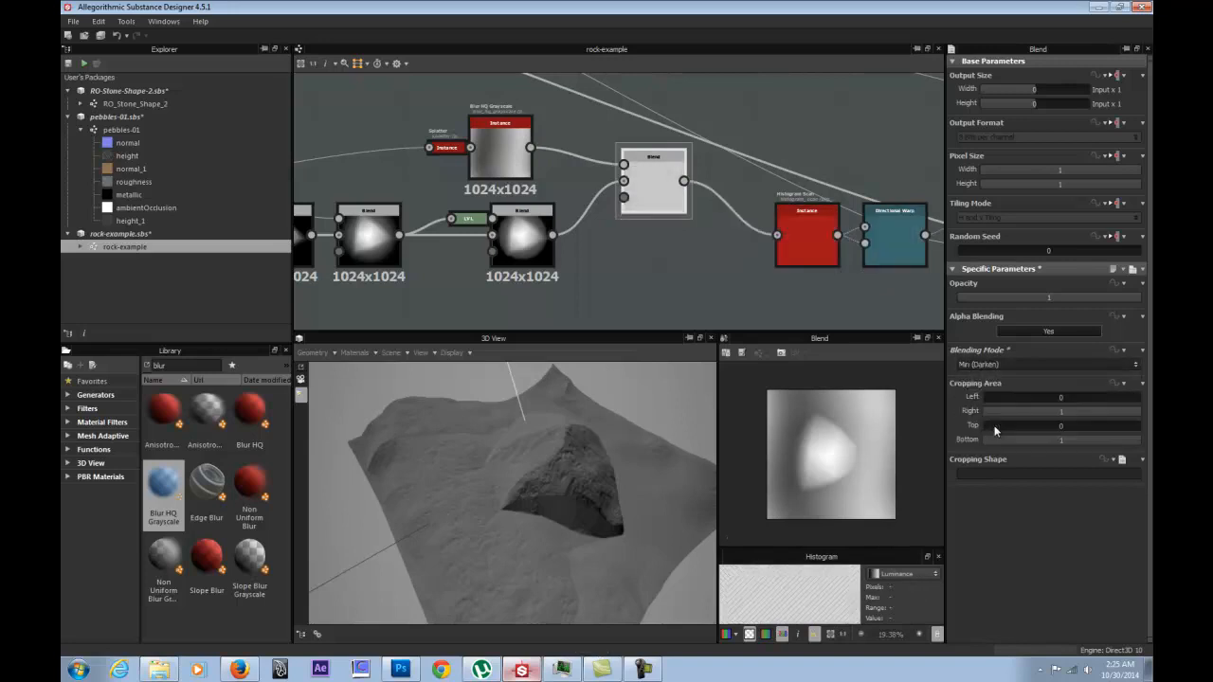
drag(446, 468, 551, 488)
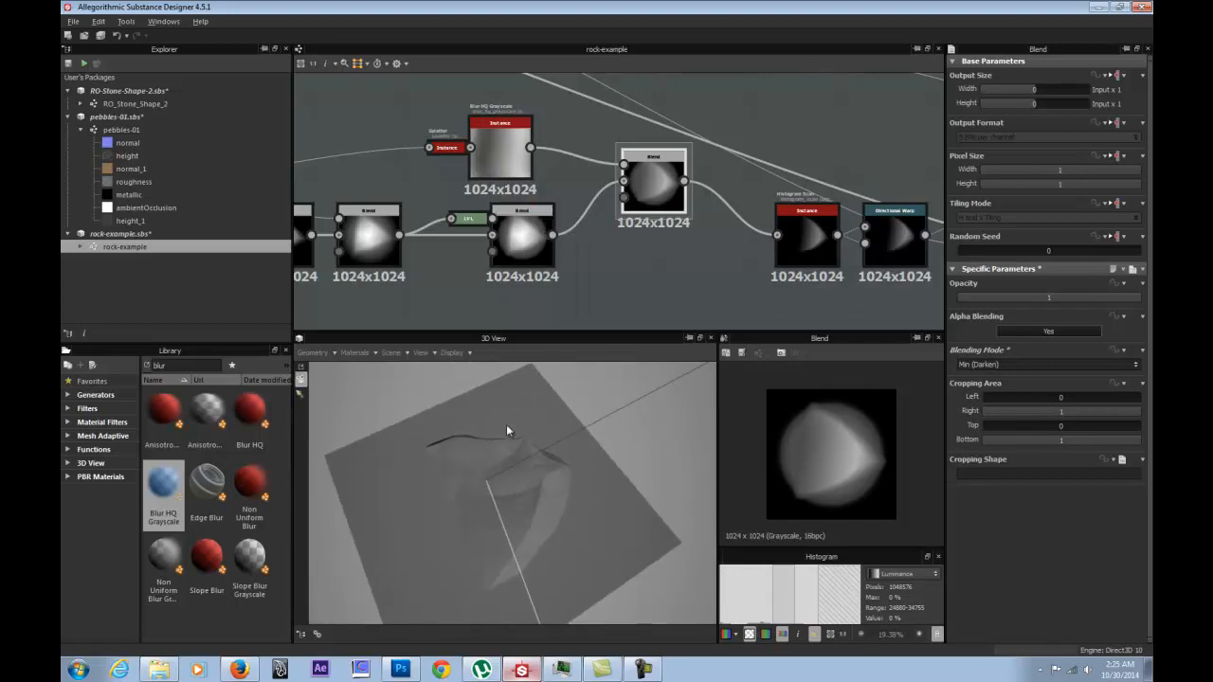
drag(506, 429, 351, 378)
Set the docked Splatter node's Rotation to 42.28 and examine the reshaped rock from a low angle.
drag(499, 130, 488, 96)
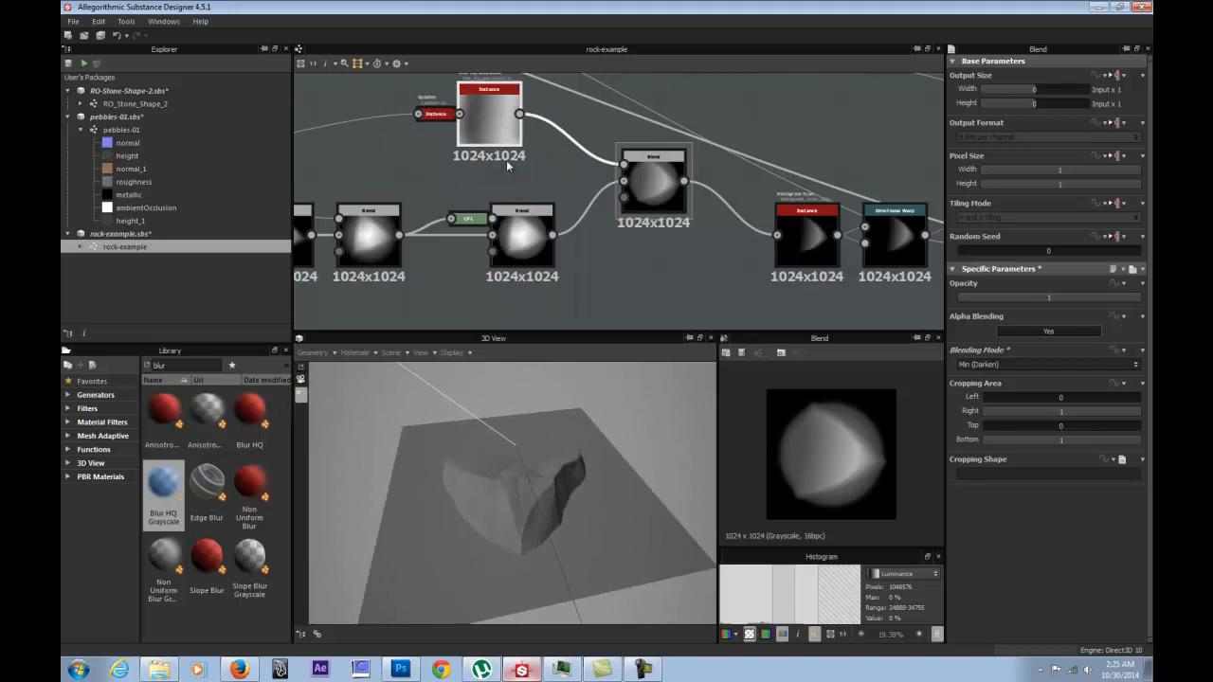
click(500, 114)
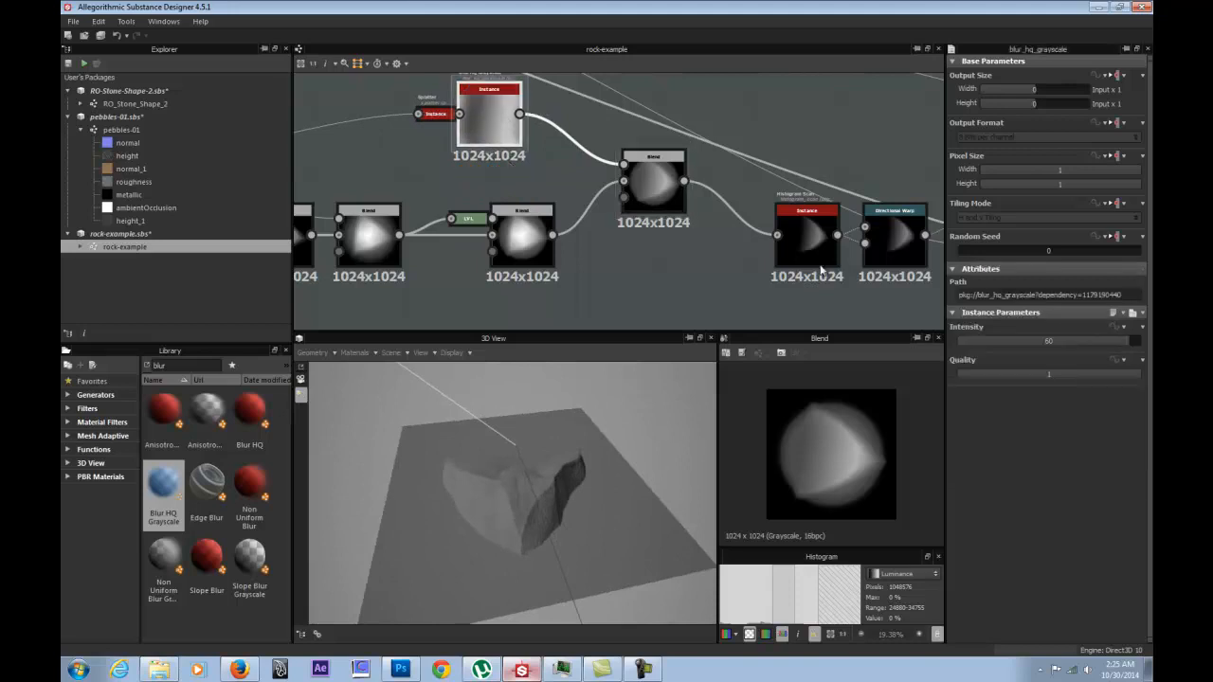
click(433, 115)
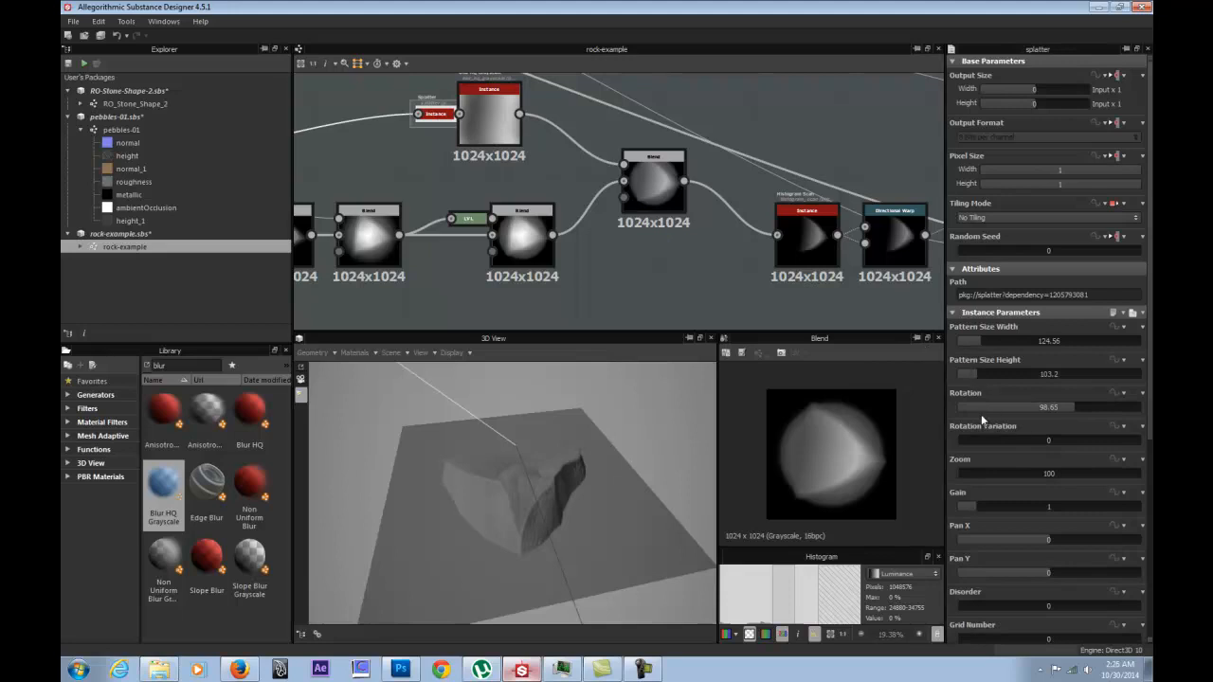
drag(980, 409, 1060, 411)
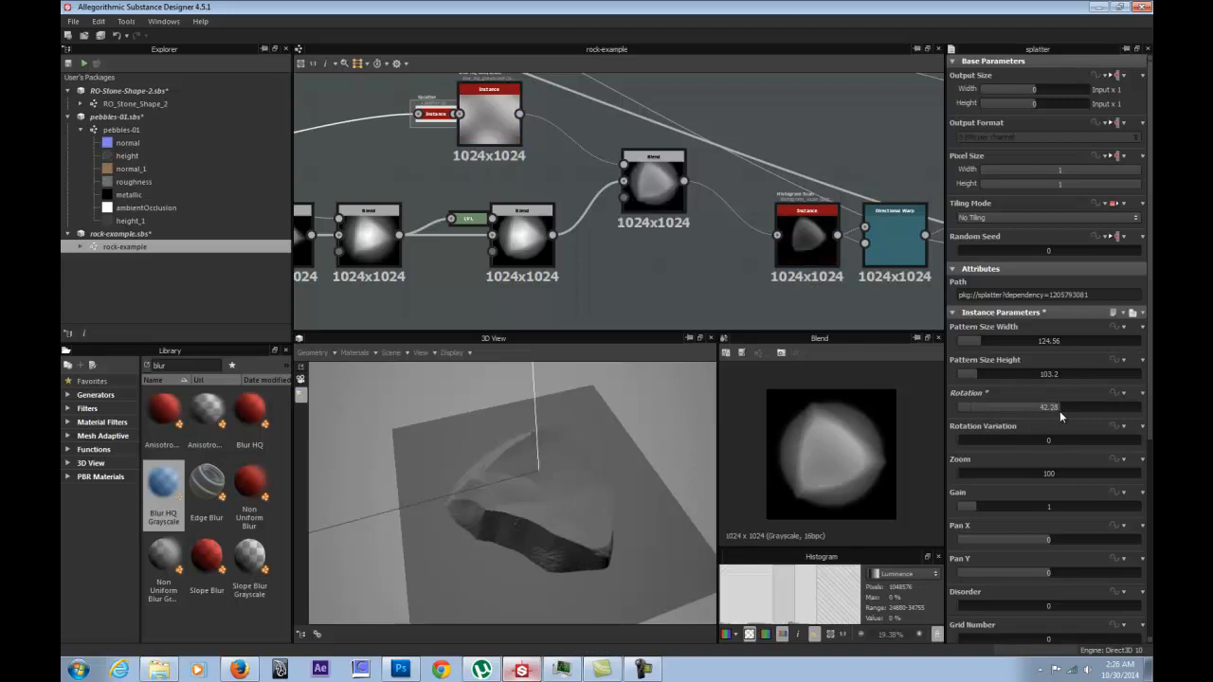
drag(510, 494, 357, 410)
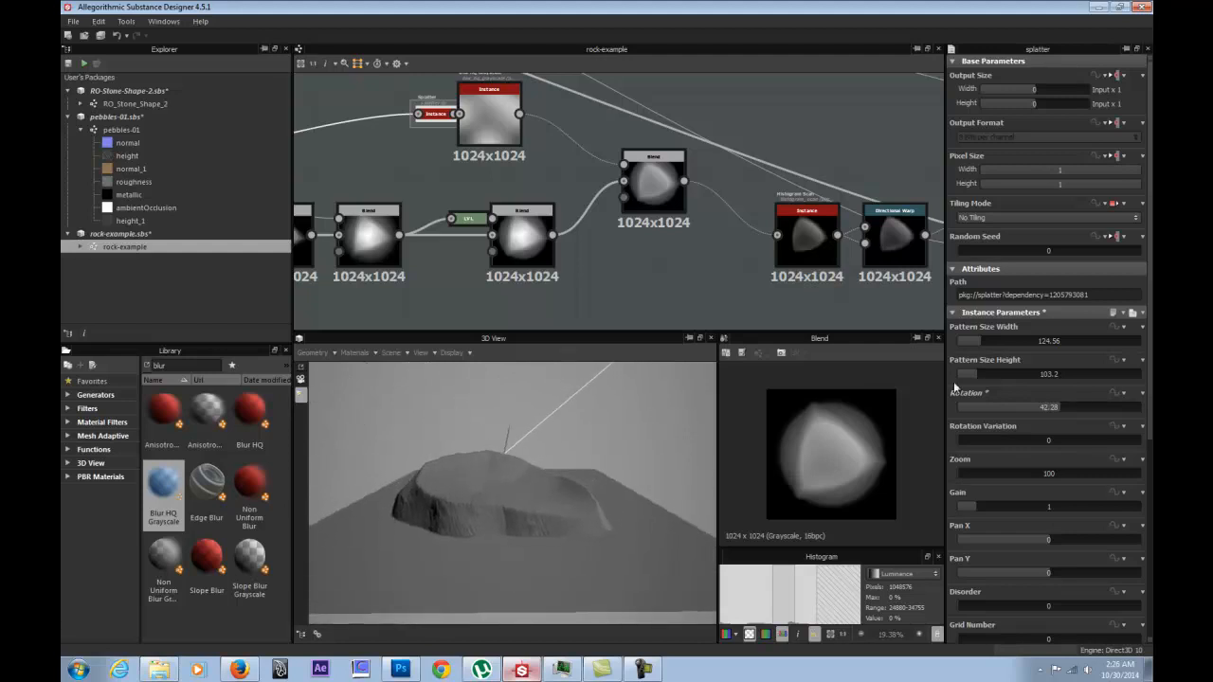
Try a Pattern Size Width of 117.44 and a Pattern Size Height of 138.79 on the Splatter node and inspect the rock.
click(489, 124)
click(433, 113)
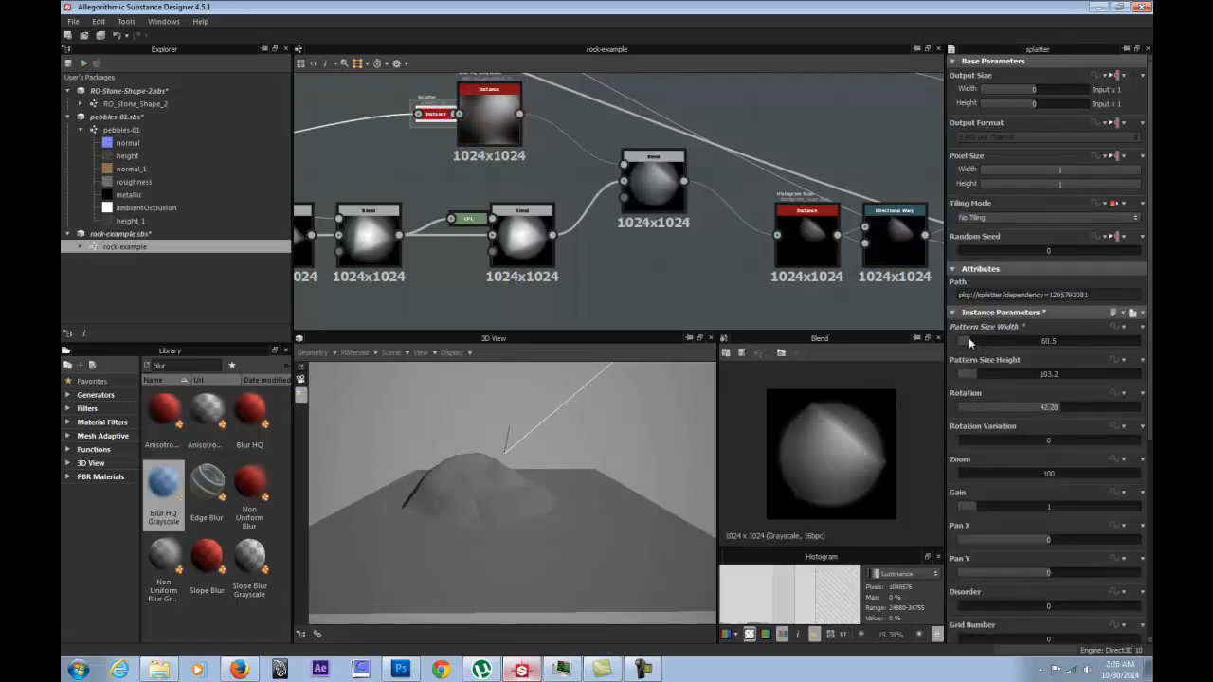
click(979, 340)
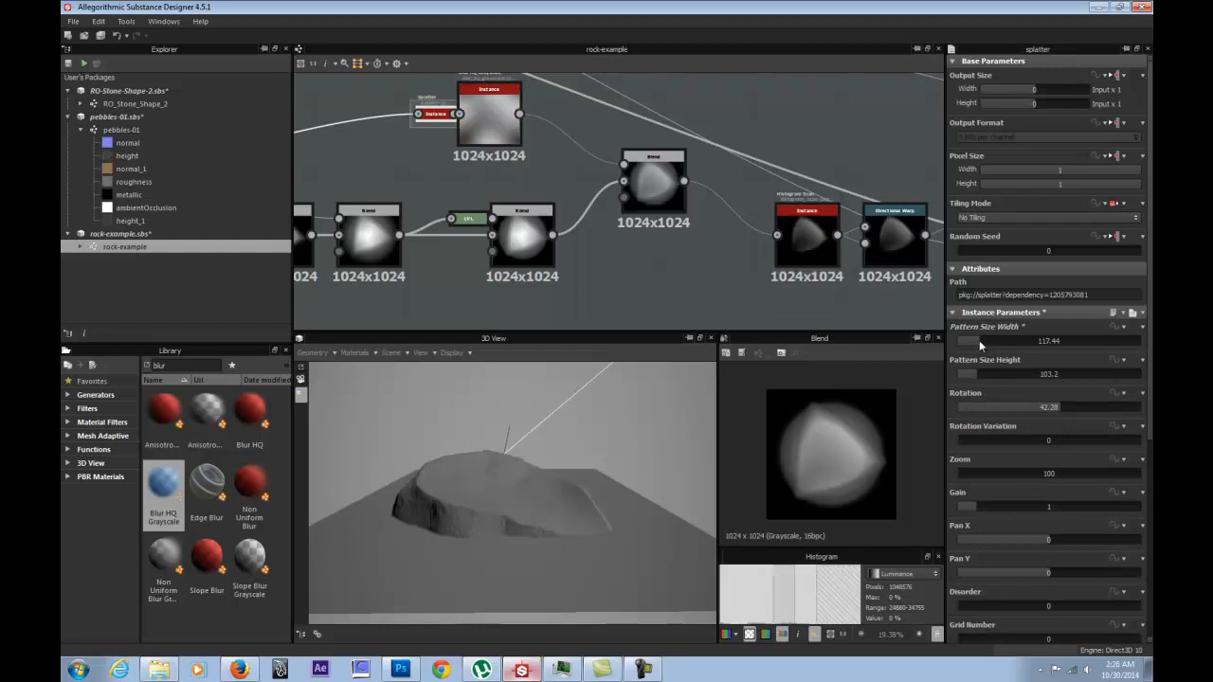
click(966, 373)
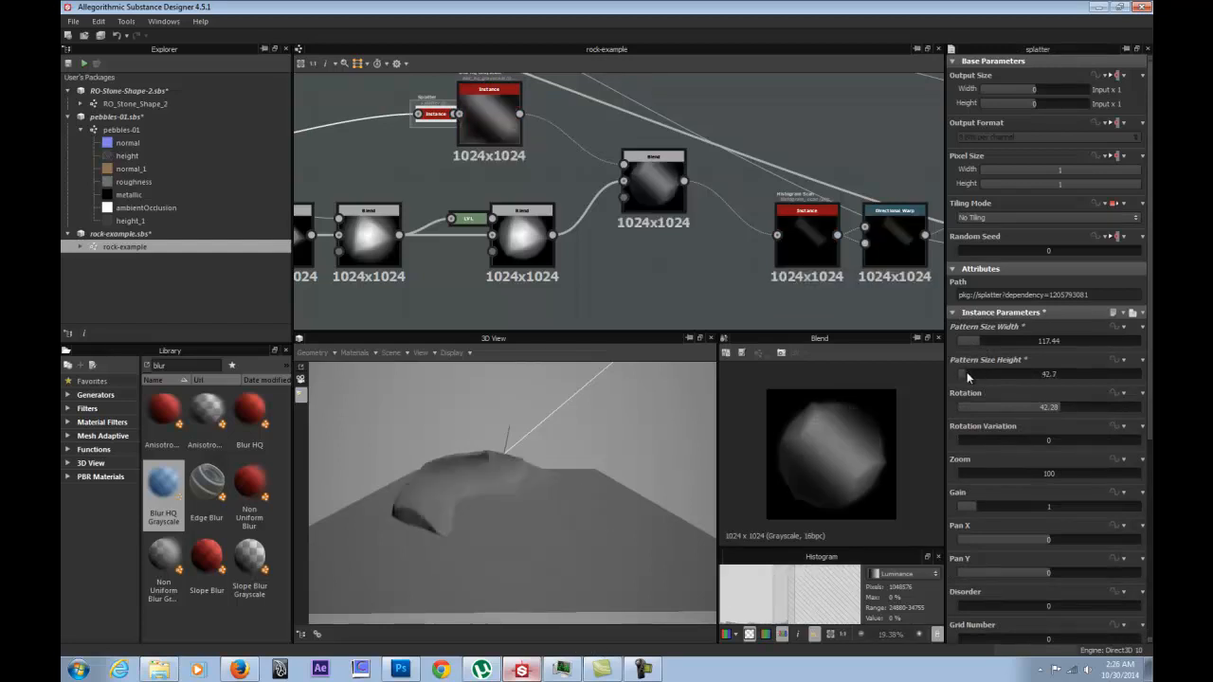
click(991, 373)
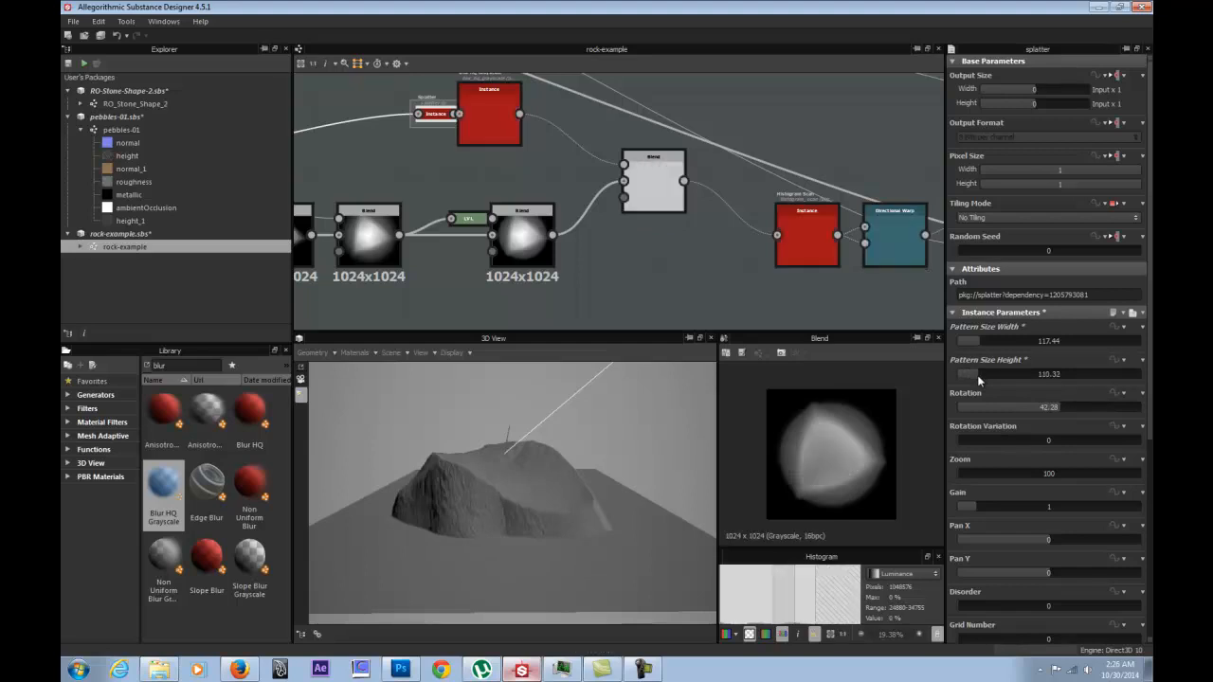
click(983, 374)
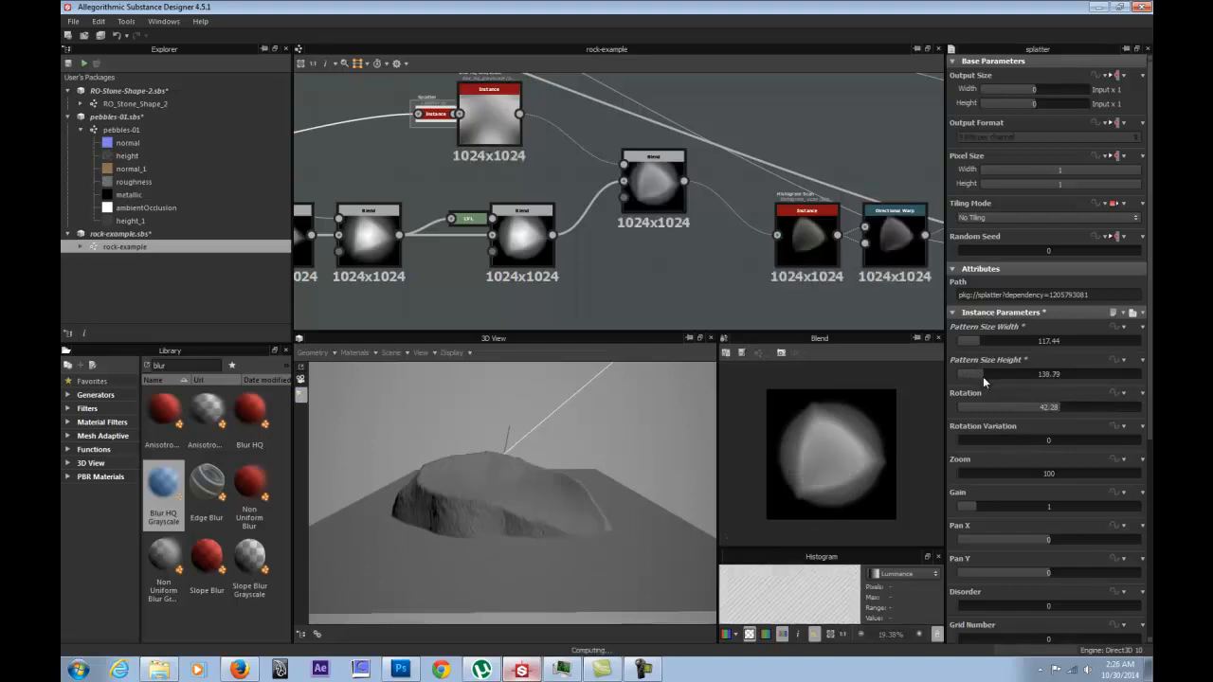
drag(535, 468, 618, 465)
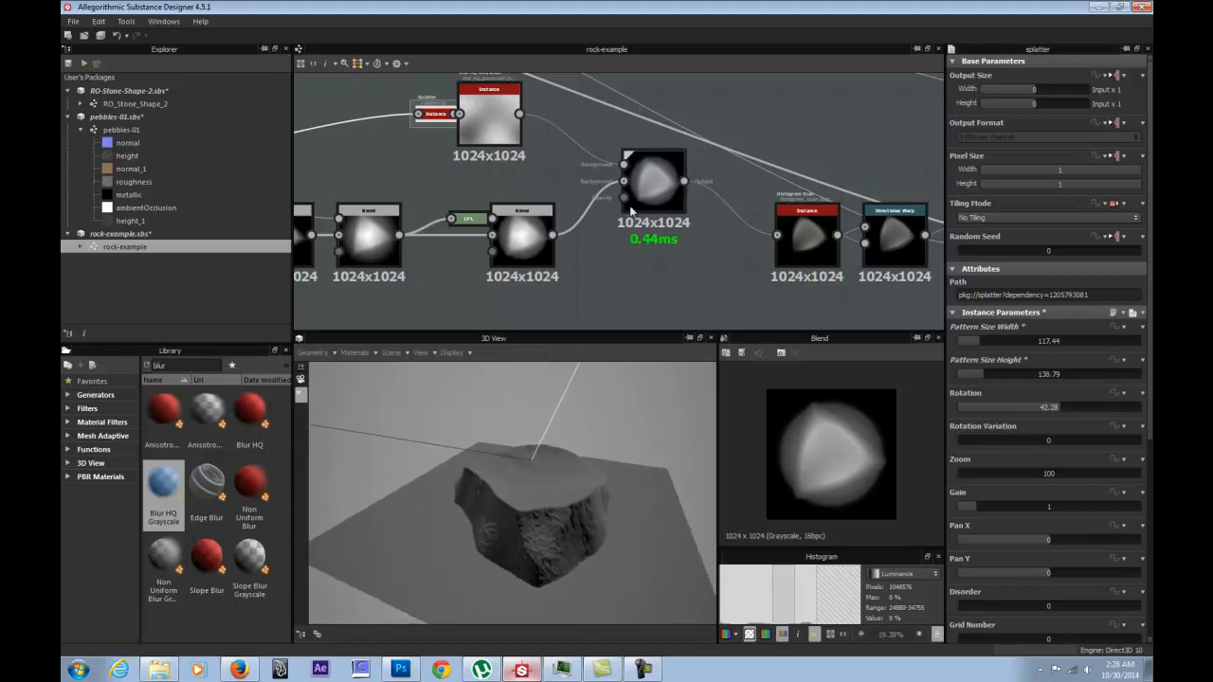
Set the Splatter node's Pattern Size Width to 412.81, try Pattern Size Heights of 177.94 and 327.4, and settle on 138.79.
click(1010, 339)
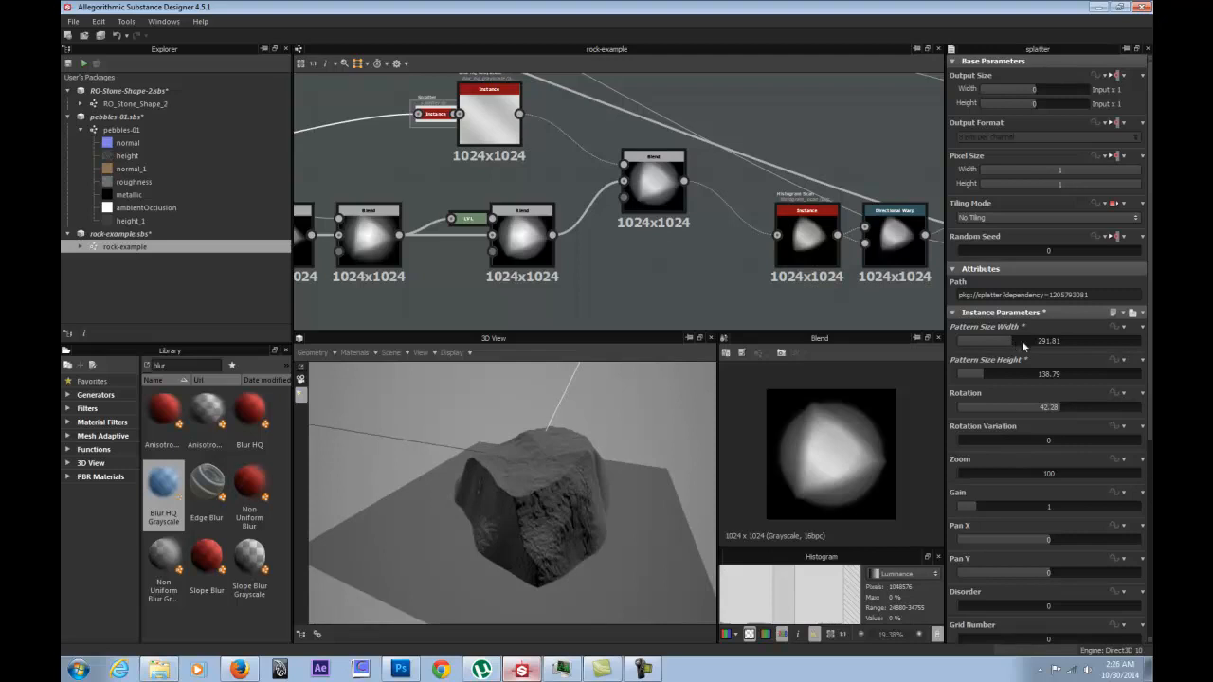
click(1033, 341)
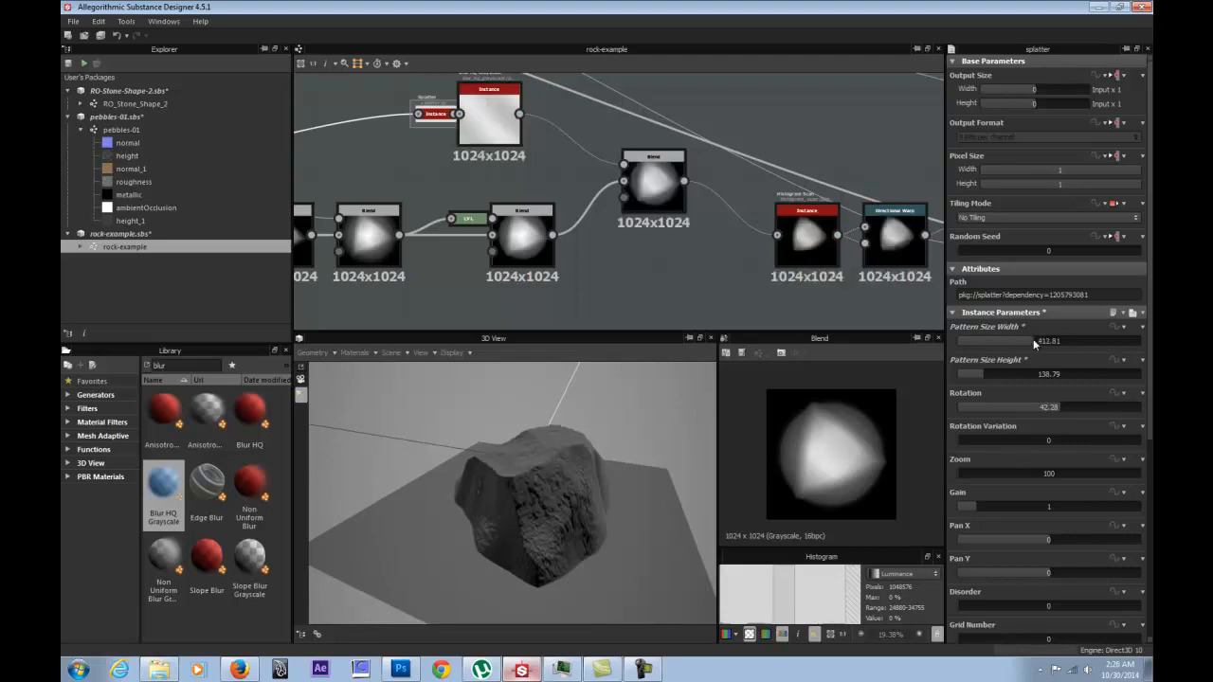
drag(587, 442, 502, 440)
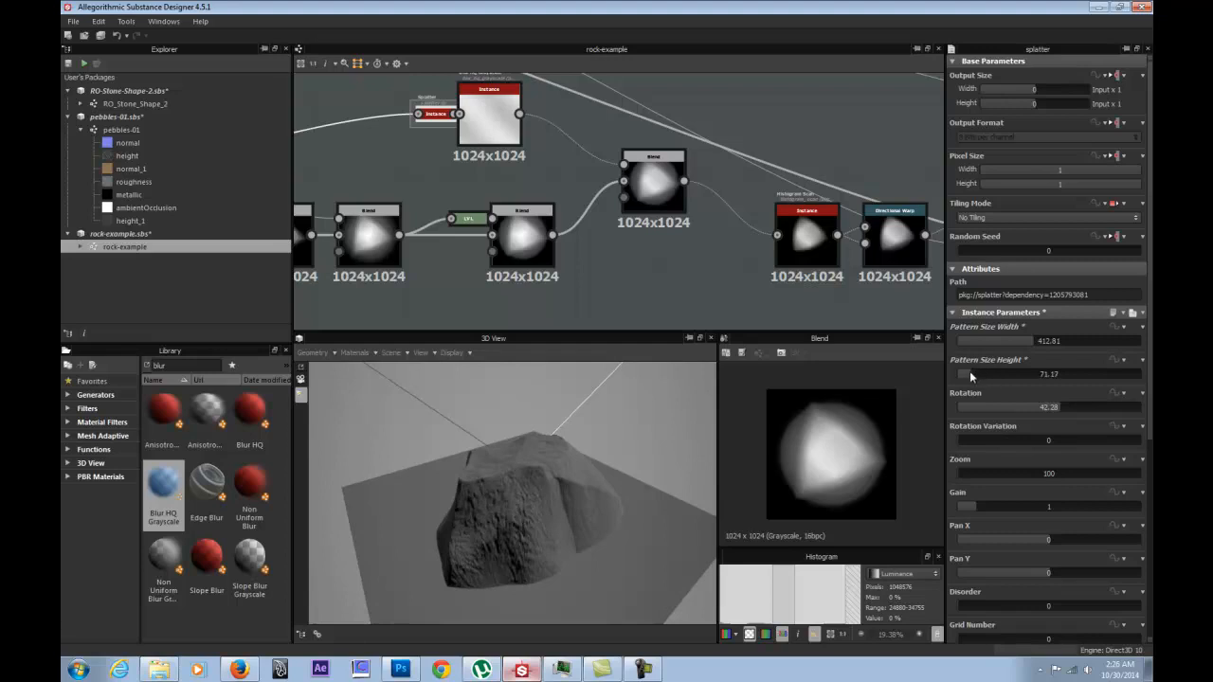
click(970, 373)
drag(991, 379, 1002, 379)
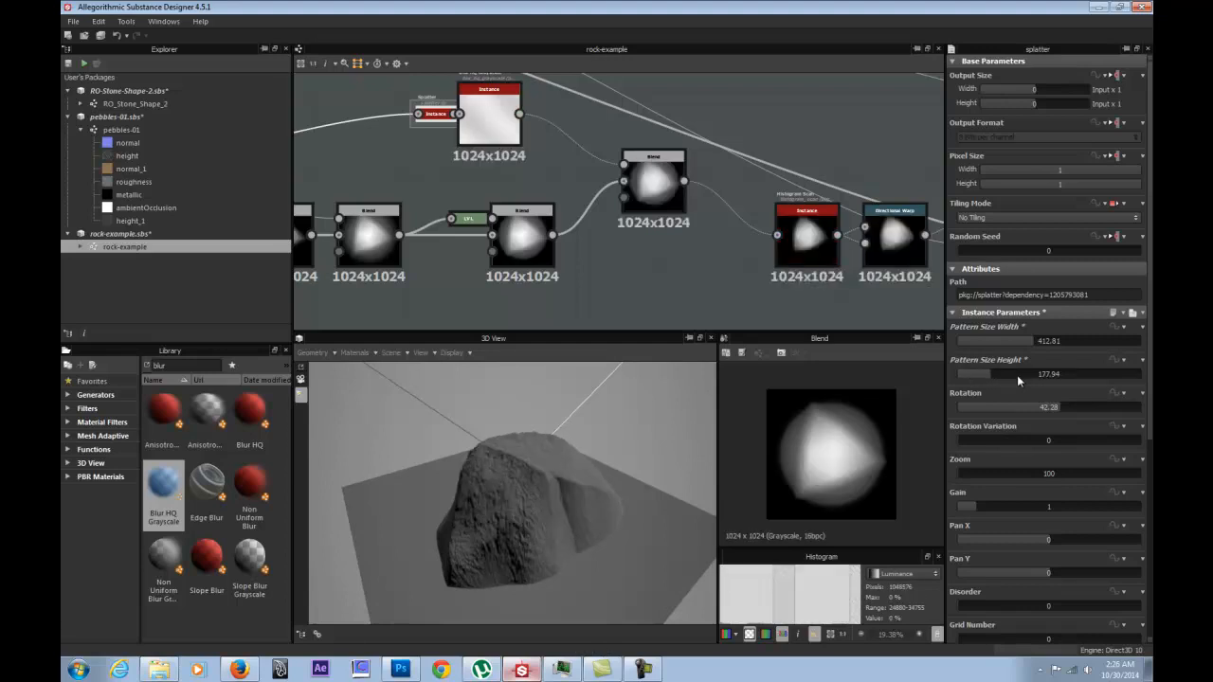
click(1016, 374)
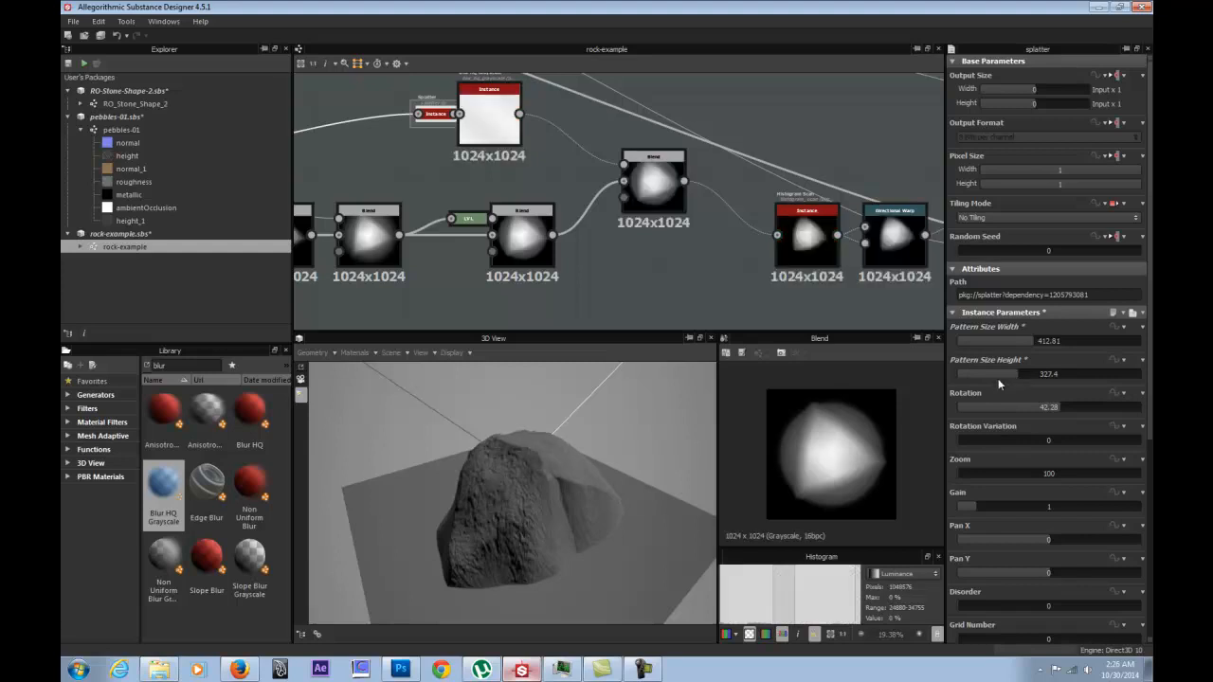
drag(545, 419, 371, 426)
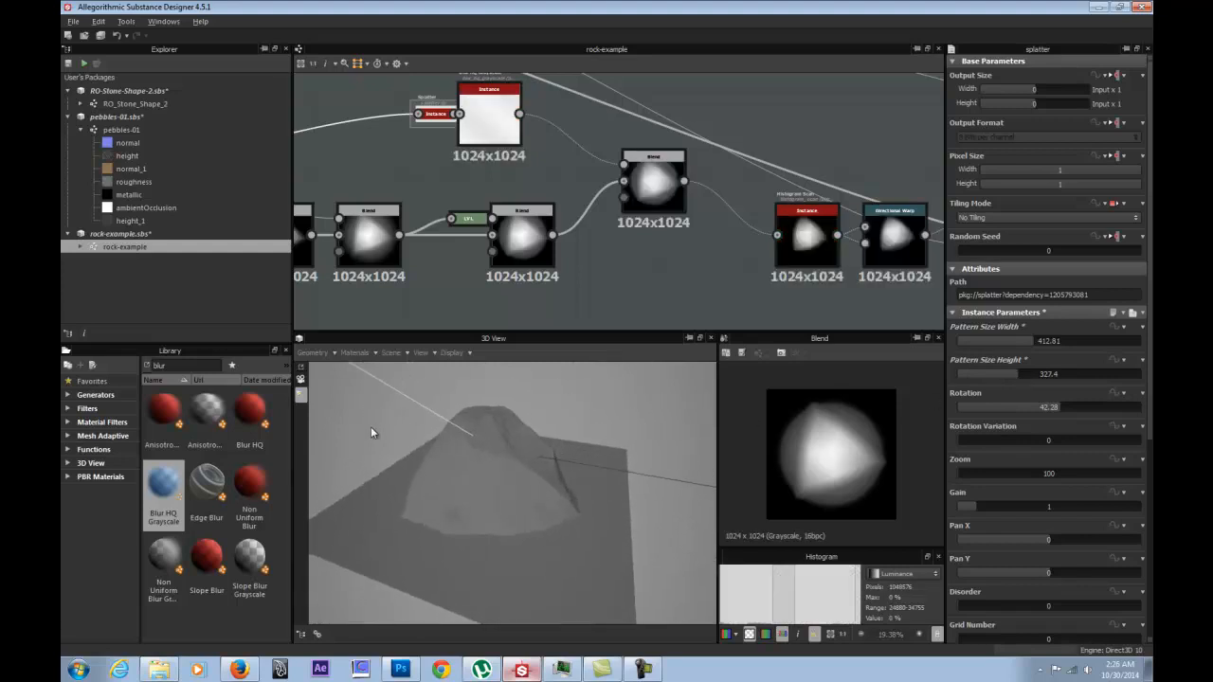
click(983, 370)
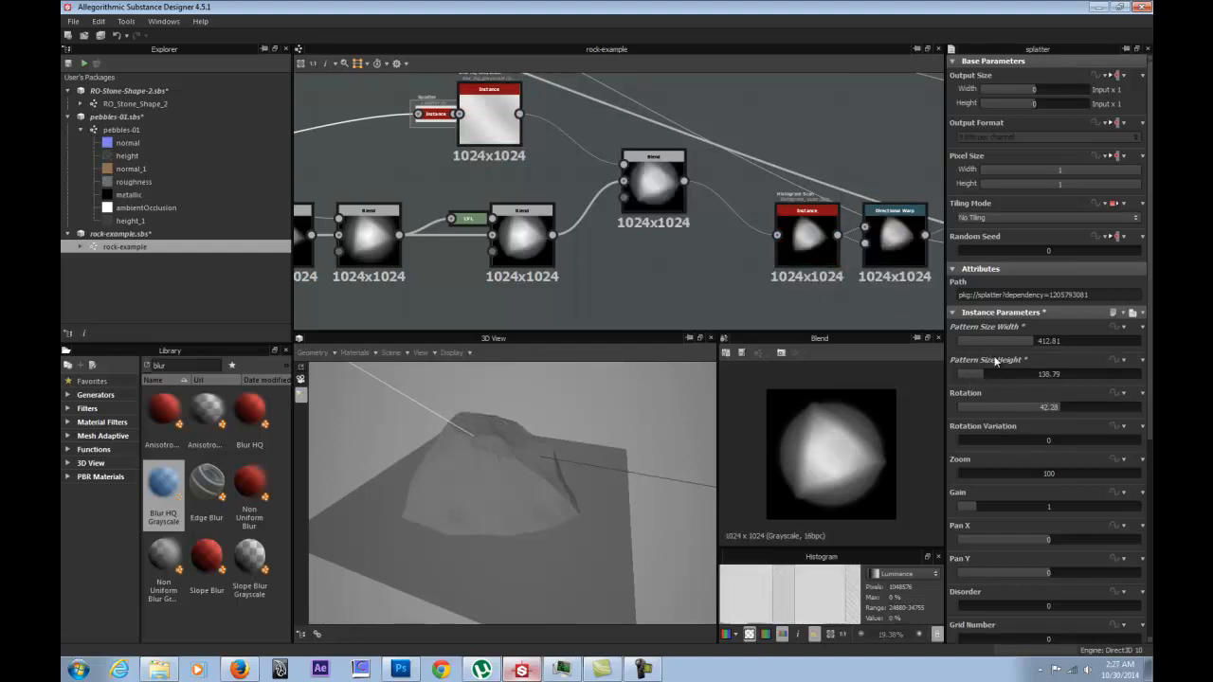
Preview the Blur HQ Grayscale and Blend outputs, examine the rock, and set the Splatter node's Rotation to -70.46.
double_click(489, 114)
drag(482, 471, 572, 411)
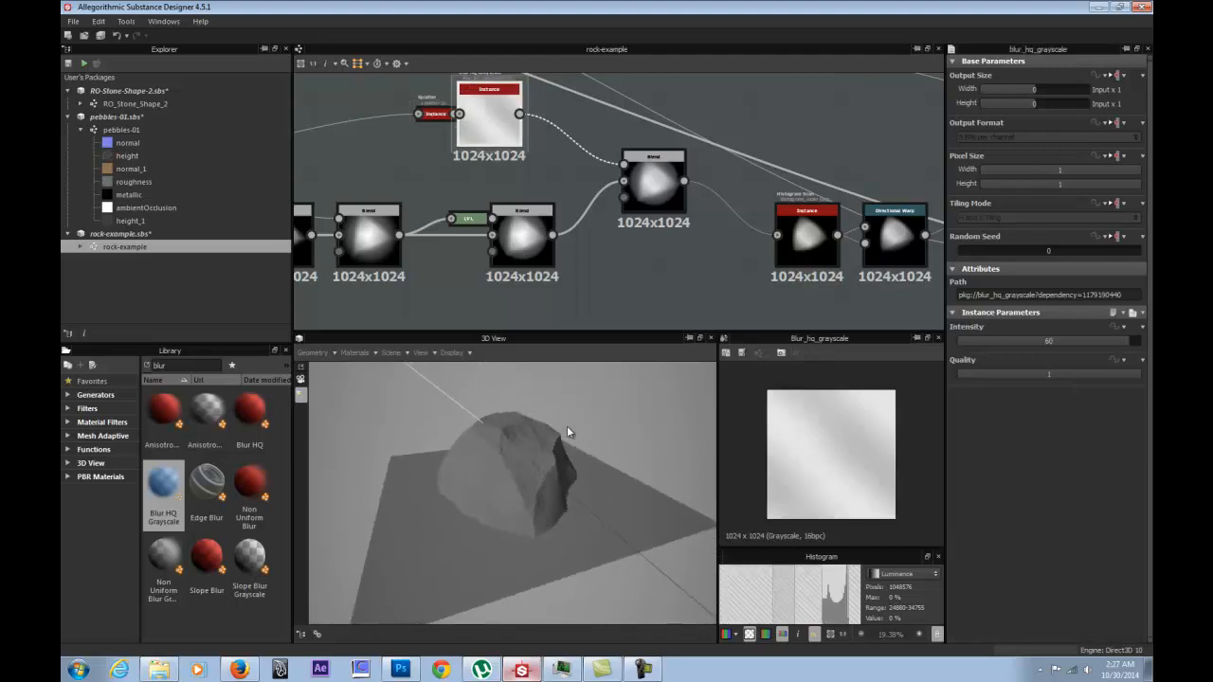
drag(427, 396, 530, 411)
mouse_move(423, 401)
mouse_down()
mouse_move(488, 424)
mouse_move(568, 393)
mouse_up()
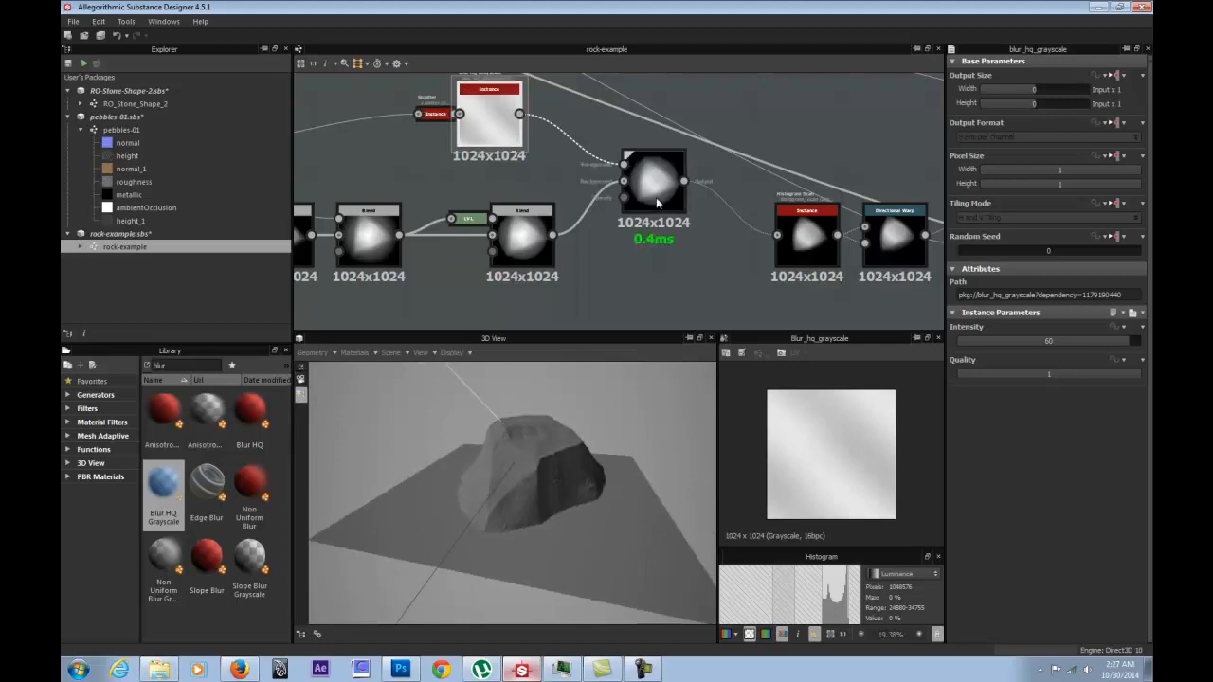
double_click(656, 195)
click(436, 114)
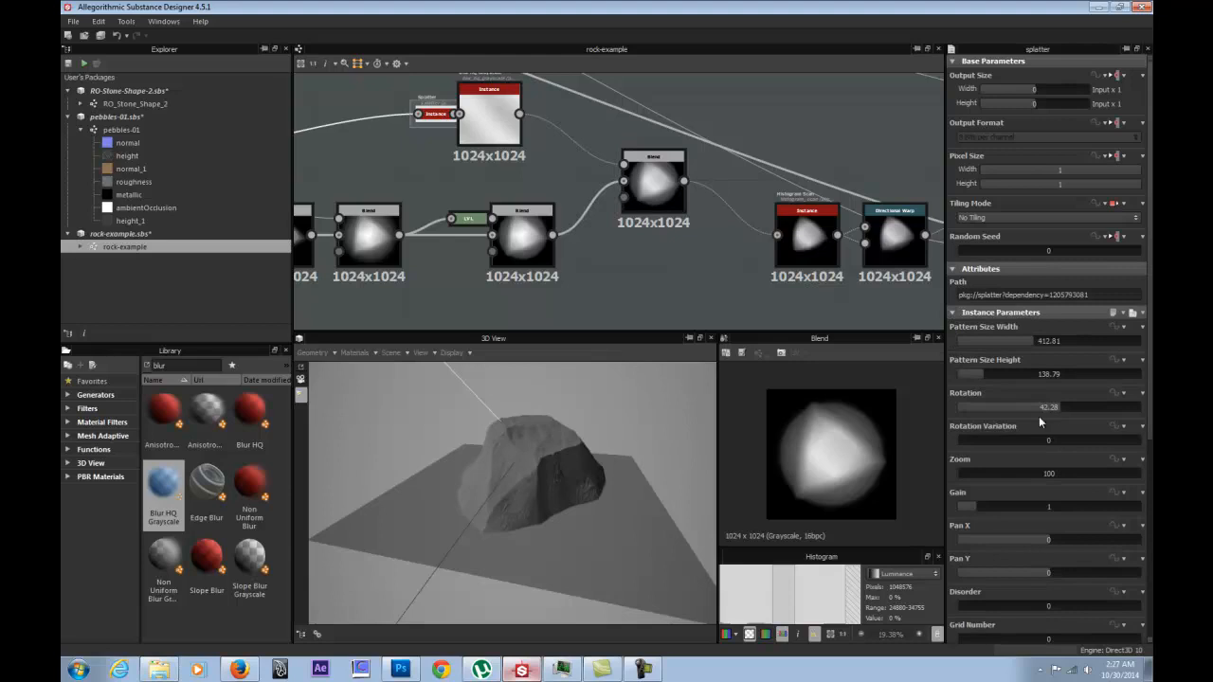
drag(1023, 407, 996, 408)
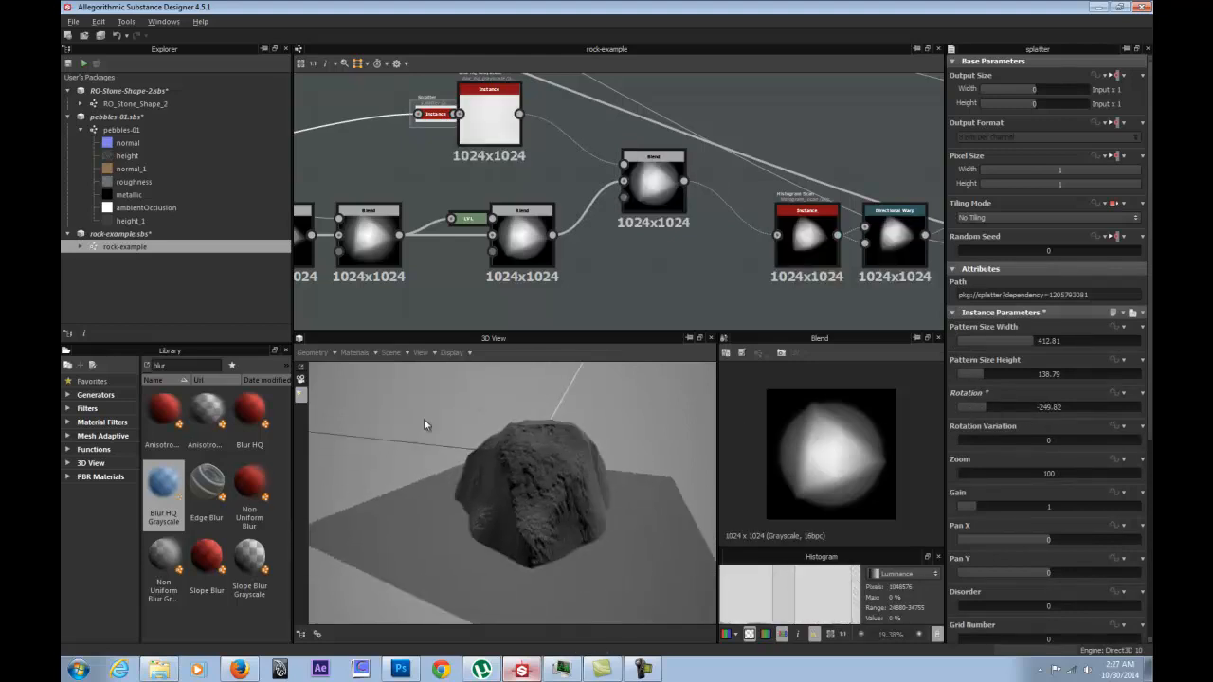
drag(1032, 408, 1080, 404)
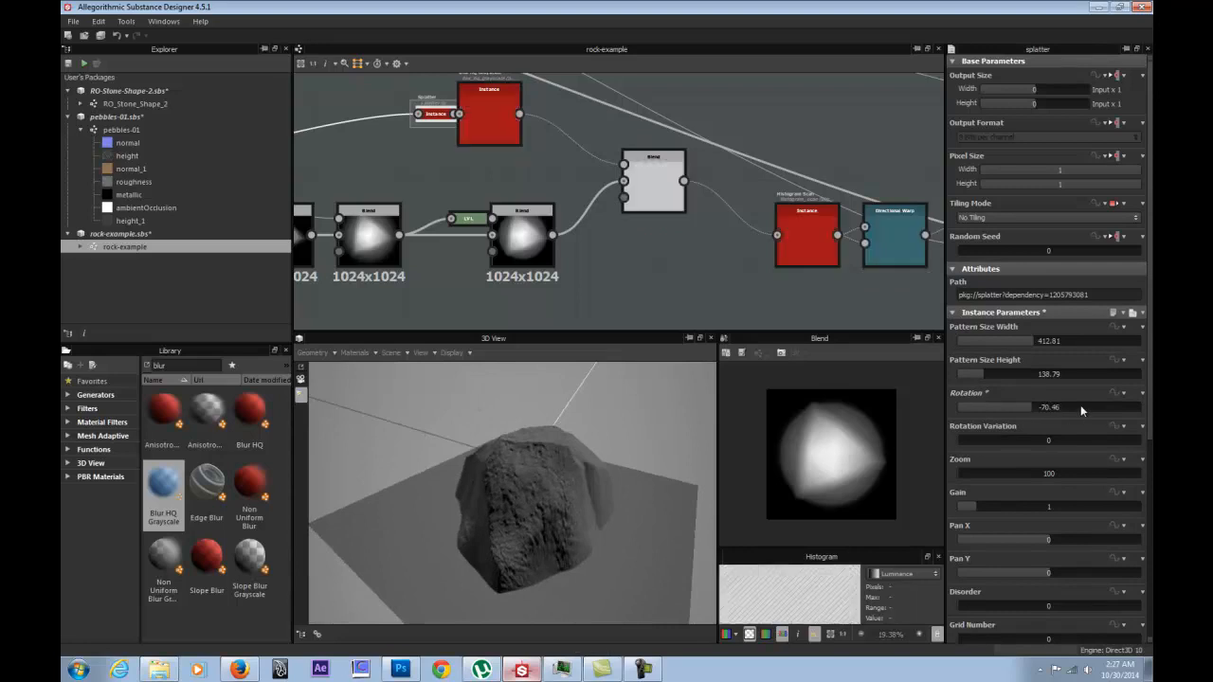
drag(531, 432, 478, 445)
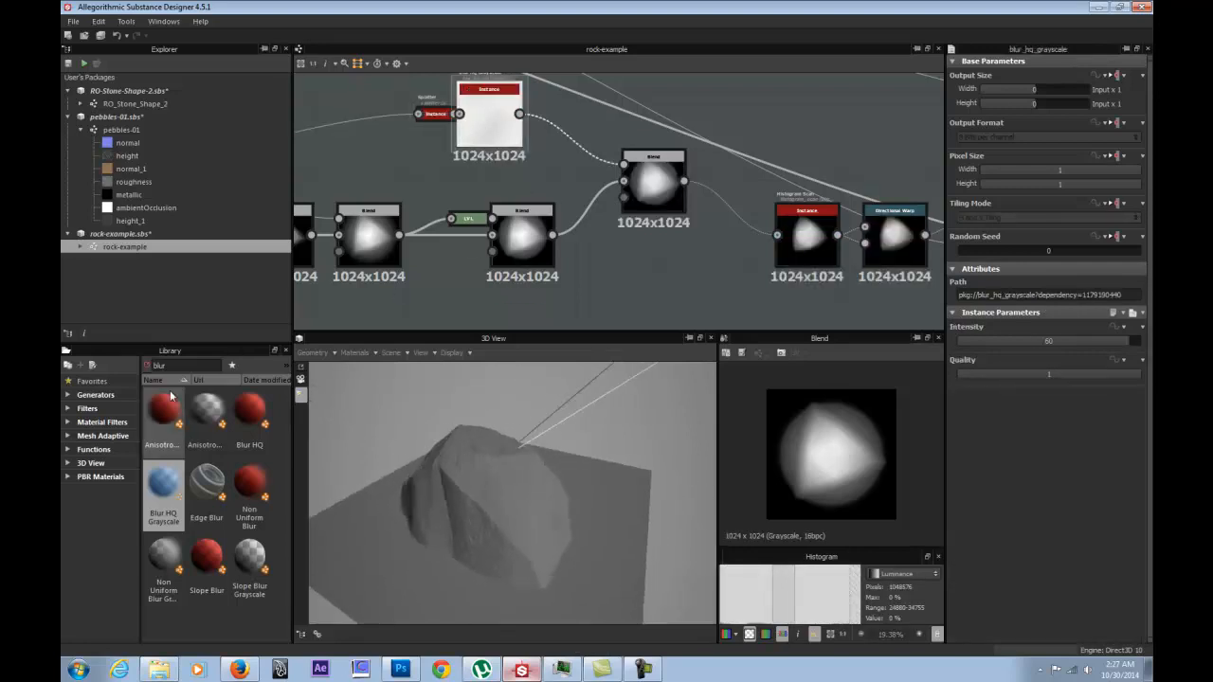
Insert a Histogram Scan between Blur HQ Grayscale and the Blend, respacing the neighbouring nodes and docking the blur against the new node.
text(his)
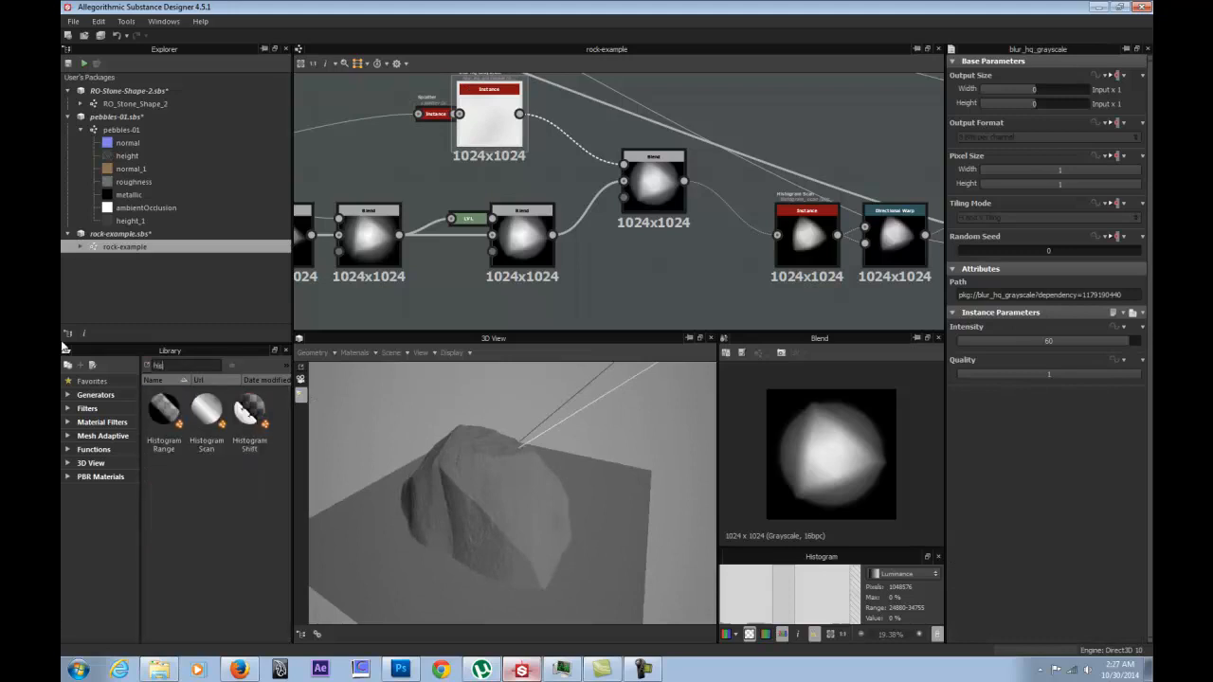
drag(207, 409, 563, 163)
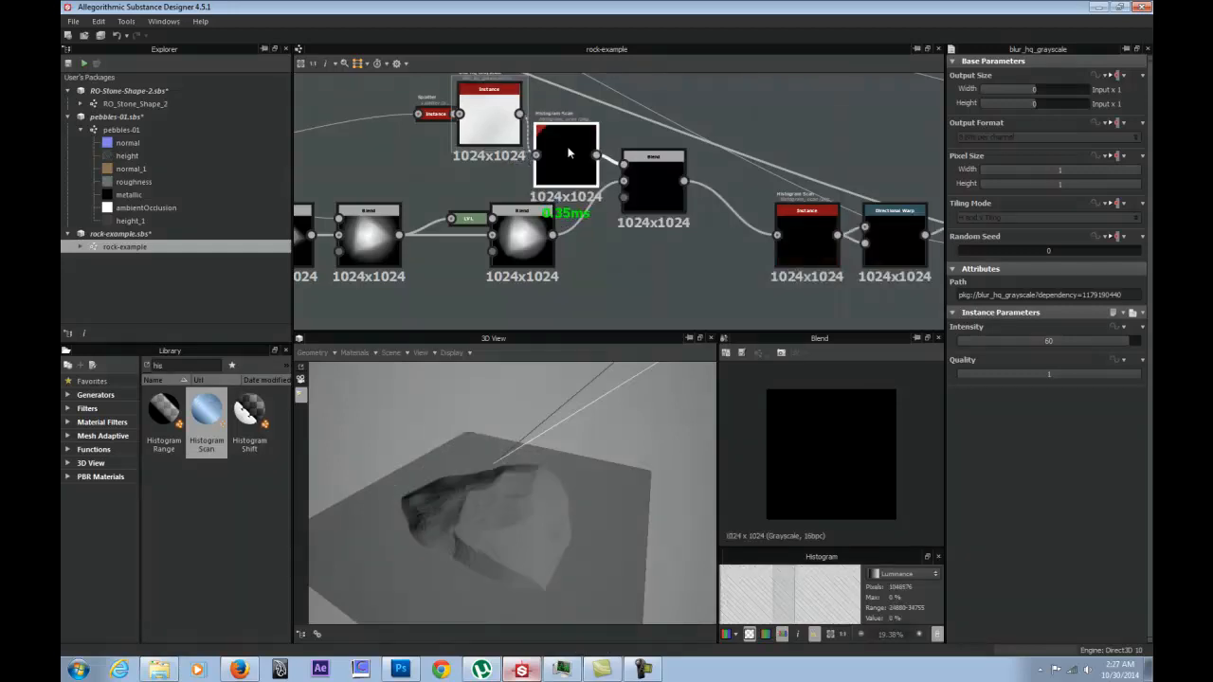
drag(643, 177, 709, 234)
drag(589, 169, 655, 184)
drag(806, 228, 802, 148)
drag(489, 121, 578, 154)
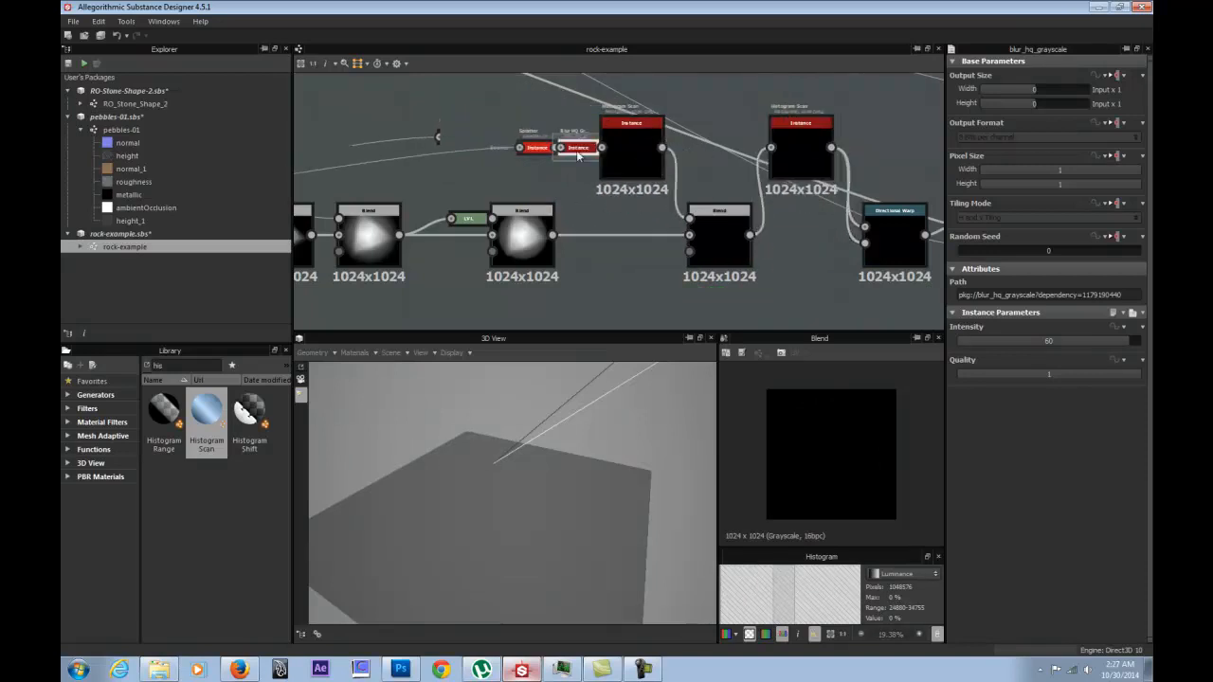
Set the new Histogram Scan's Position to 0.27 and Contrast to 0.42, checking the rock from several angles.
click(639, 134)
mouse_move(987, 341)
mouse_down()
mouse_move(1058, 348)
mouse_move(974, 341)
mouse_move(1007, 339)
mouse_up()
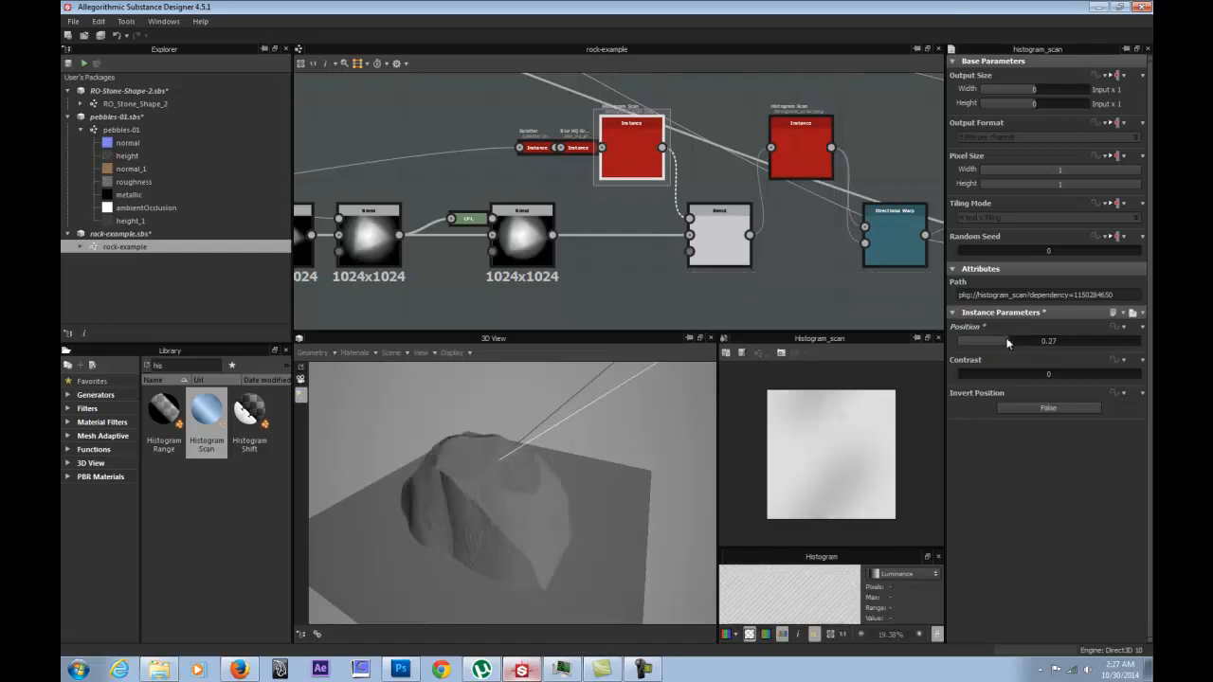
drag(580, 463, 338, 445)
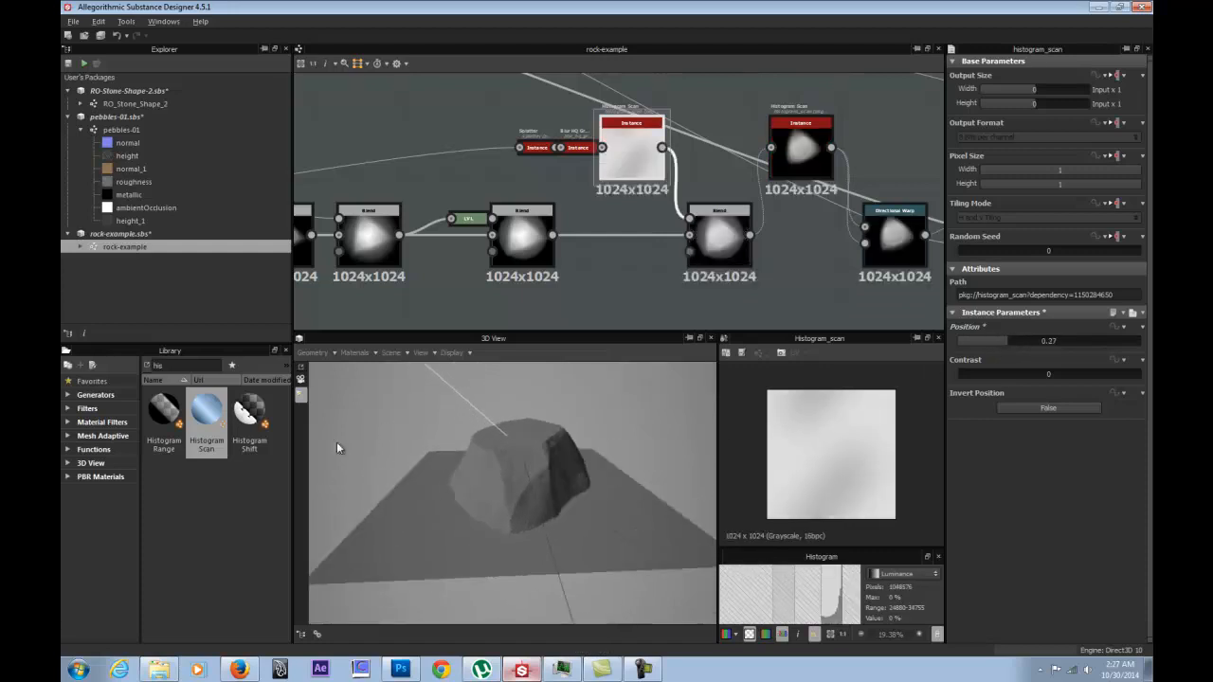
drag(1004, 374, 1034, 381)
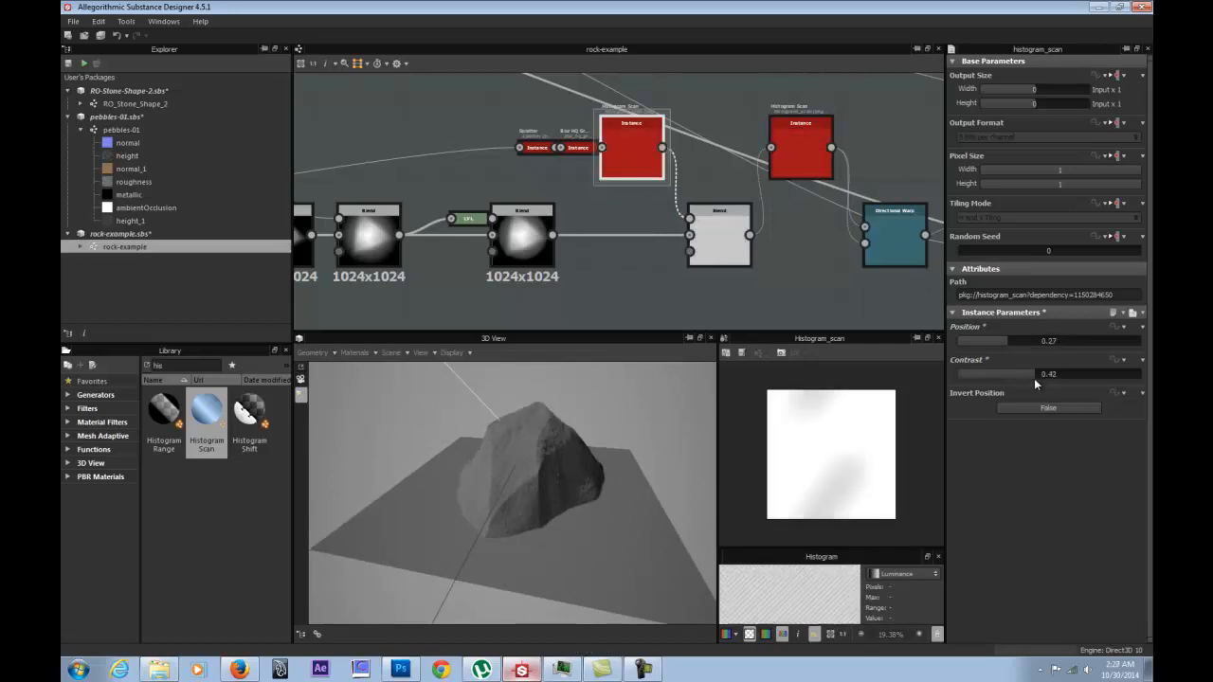
drag(496, 466, 749, 460)
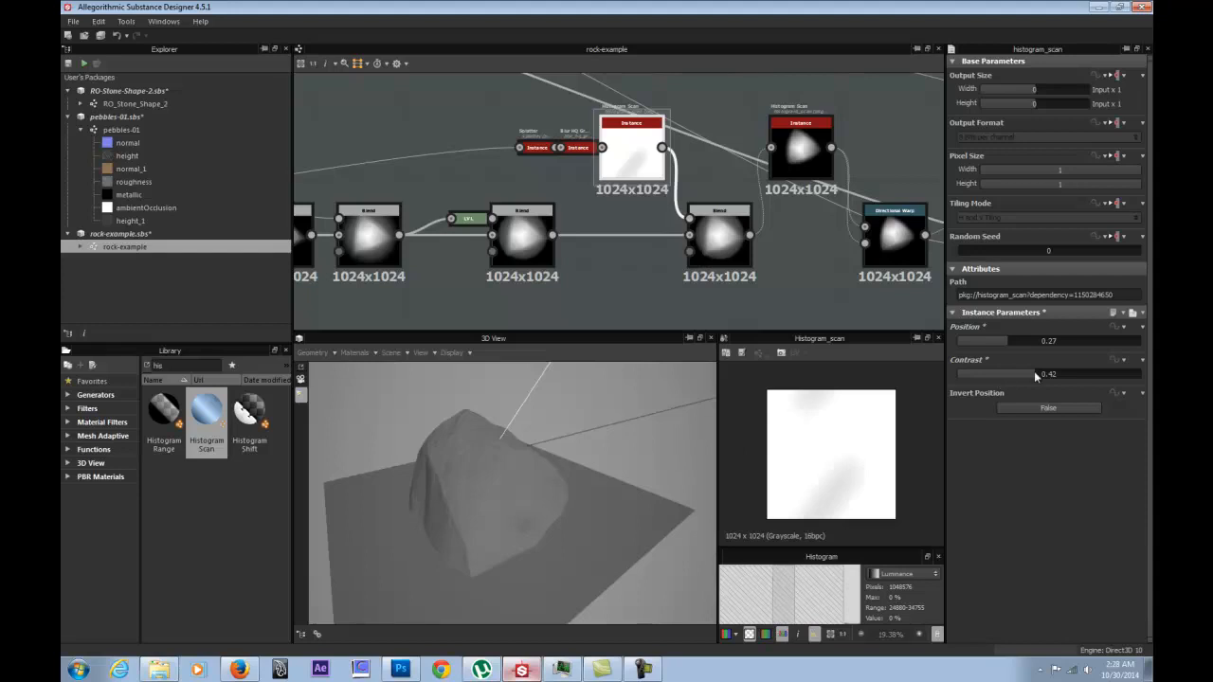
Change the new Histogram Scan's Position to 0.21 and its Contrast to 0.65 after trying 0.77.
mouse_move(1004, 344)
mouse_down()
mouse_move(985, 344)
mouse_move(996, 341)
mouse_up()
drag(446, 445, 516, 445)
drag(1014, 373, 1097, 375)
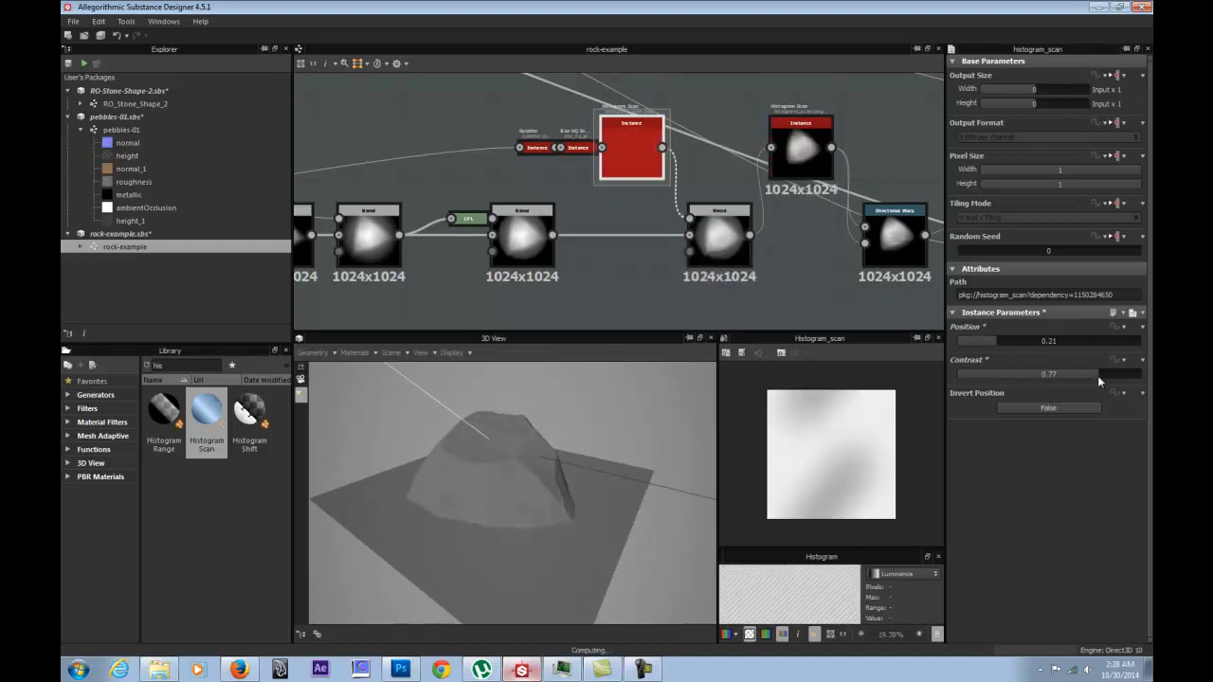
drag(1097, 375, 1077, 374)
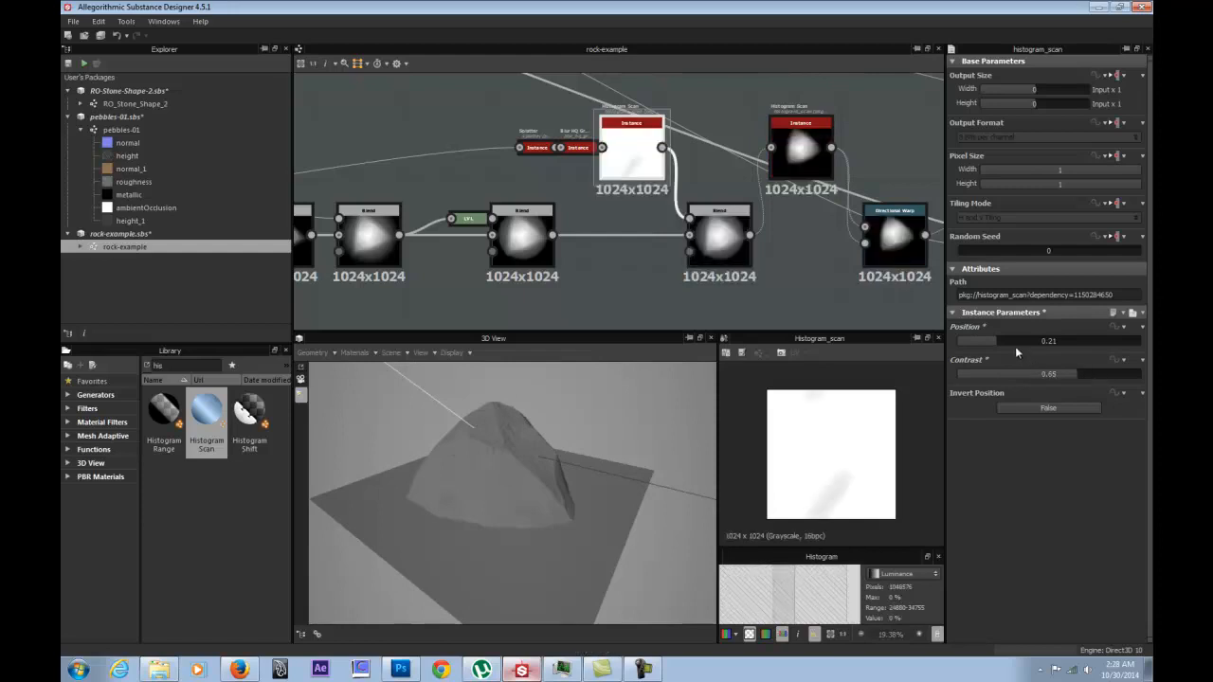
Try Positions of 0.23 and 0.19 on the new Histogram Scan, and set its Position to 0.14 and Contrast to 0.24.
mouse_move(1024, 345)
mouse_down()
mouse_move(1107, 349)
mouse_move(985, 348)
mouse_move(1013, 346)
mouse_up()
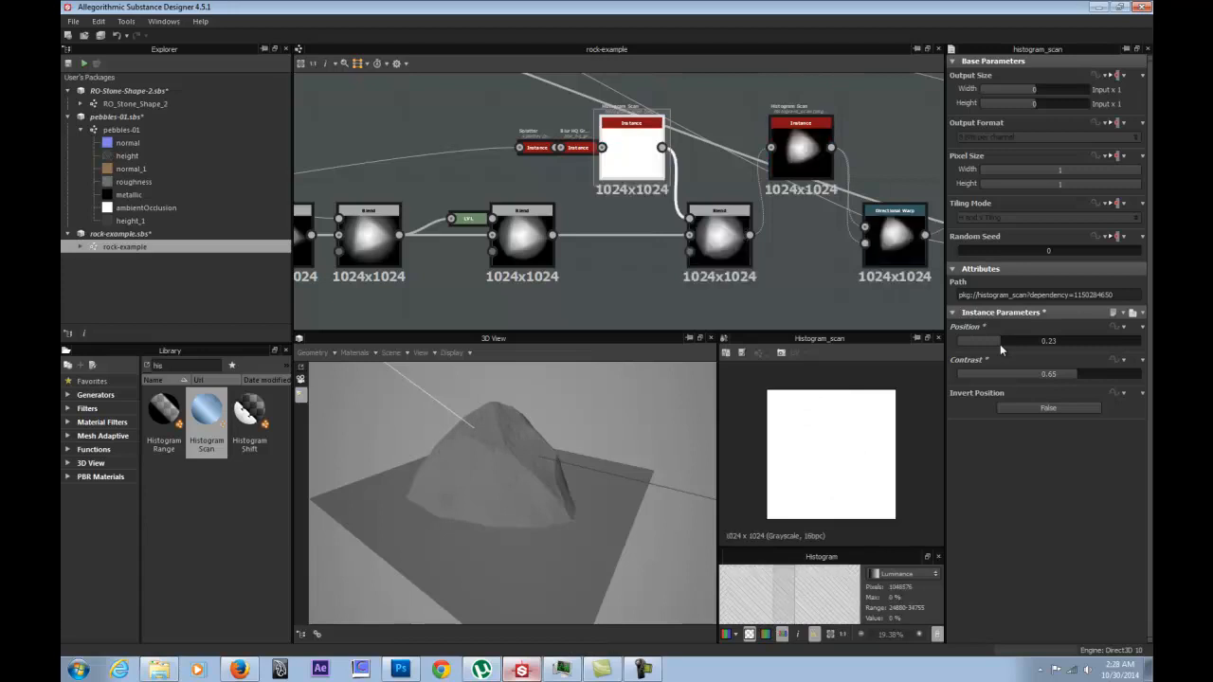
drag(999, 347, 991, 347)
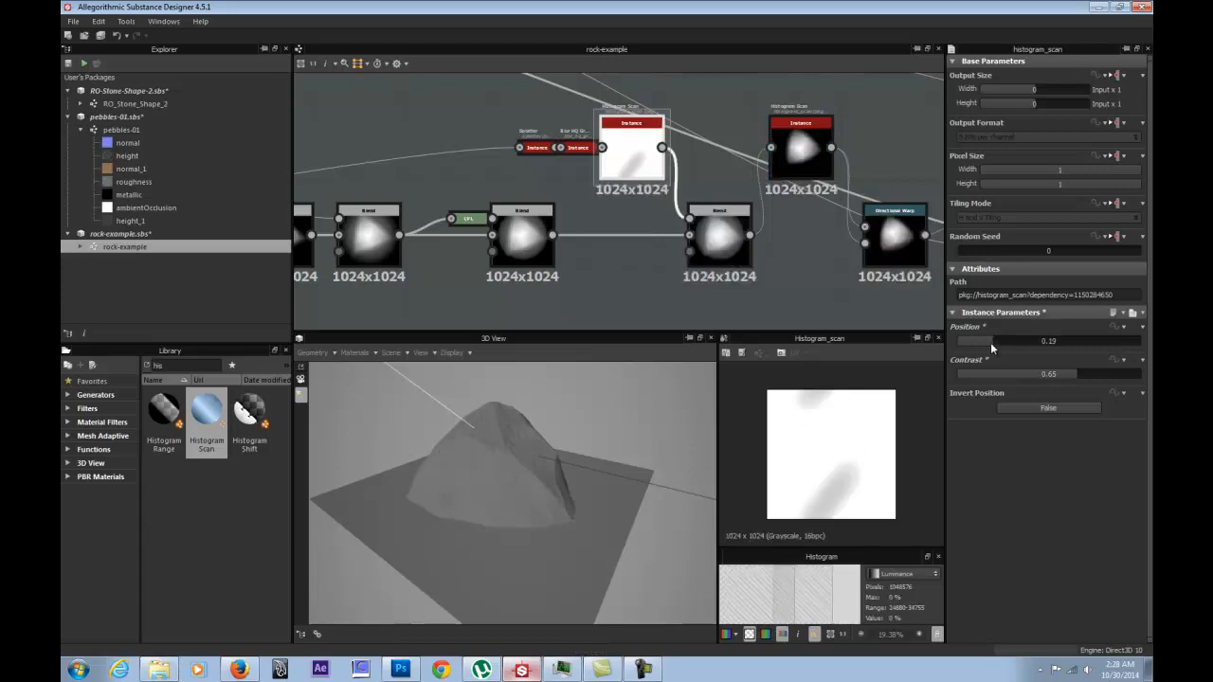
drag(504, 442, 677, 426)
drag(984, 340, 982, 341)
drag(1057, 375, 1001, 374)
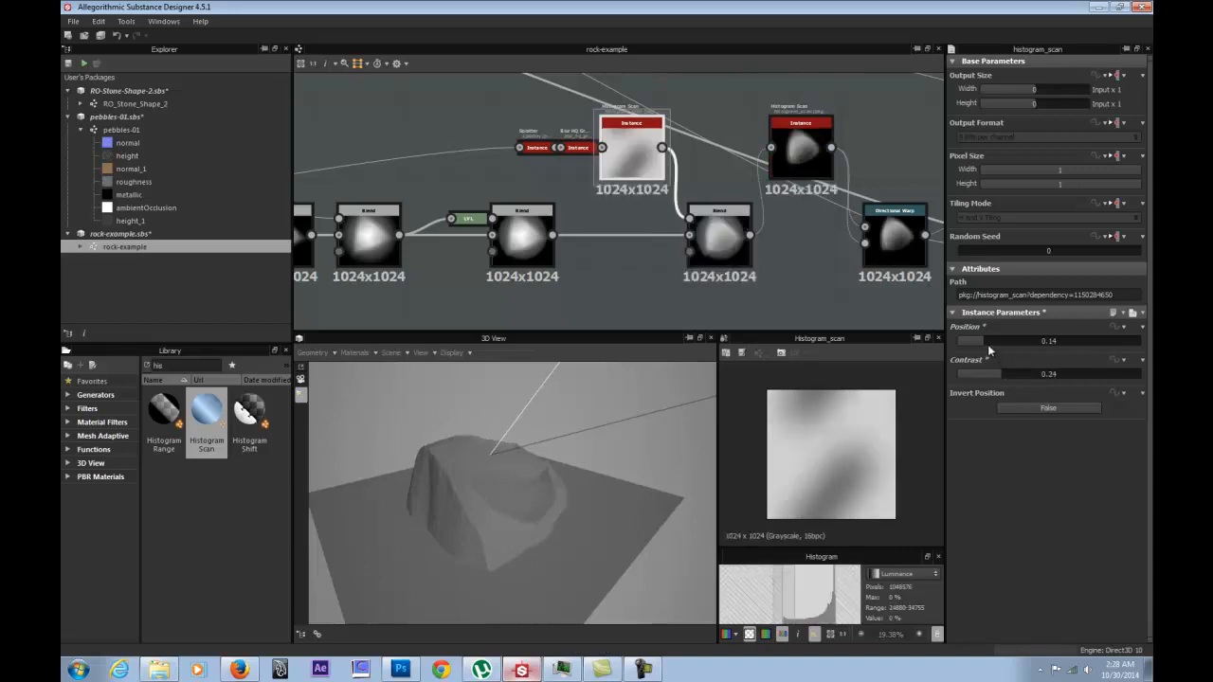
Try an Intensity of 200 on the docked Blur HQ Grayscale node, inspect the rock, and set the Intensity to 80.
click(575, 149)
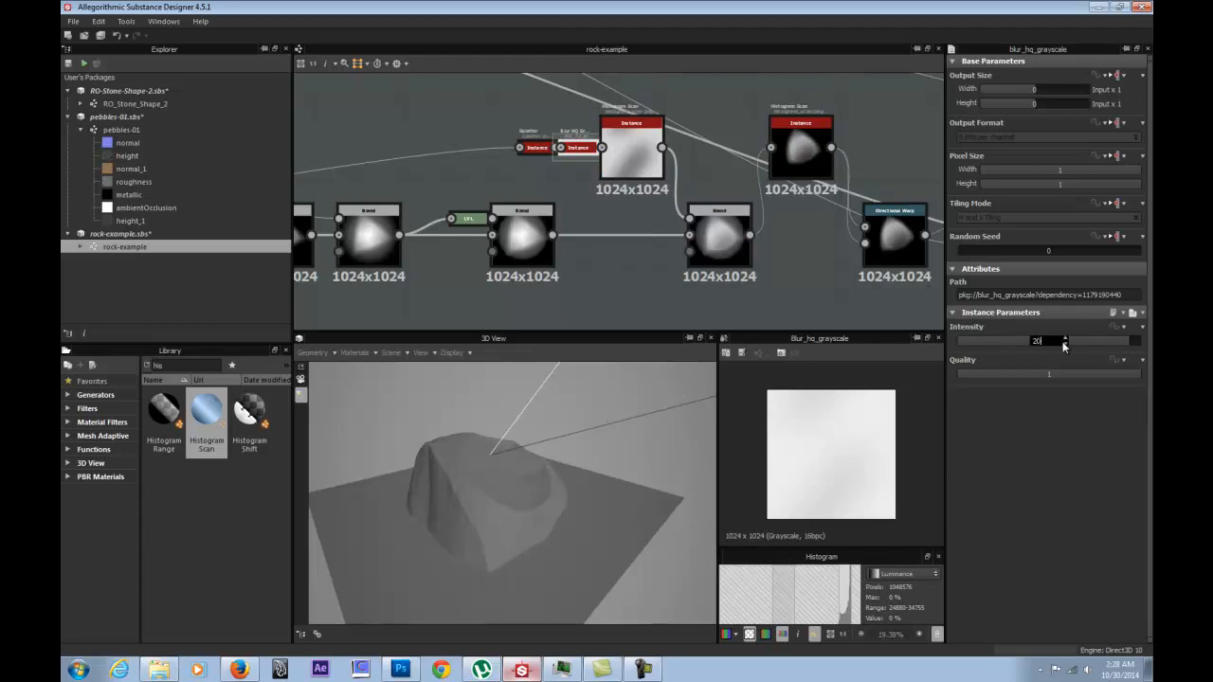
click(1063, 346)
text(200)
key(Return)
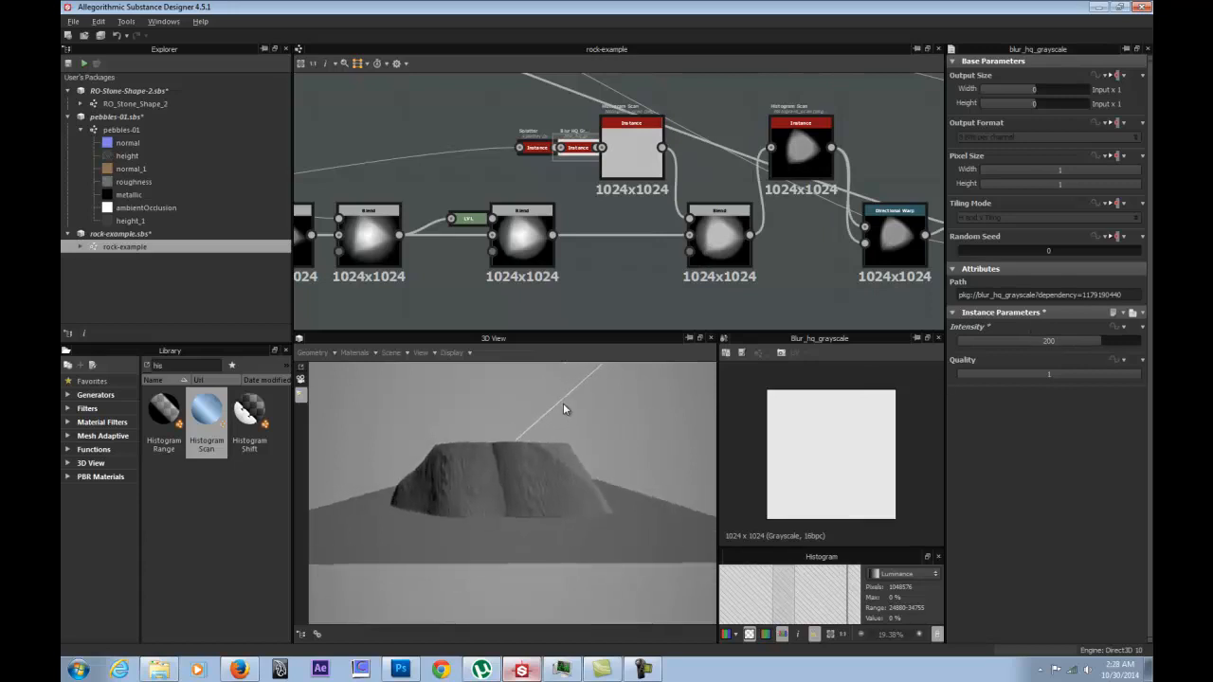
click(1059, 342)
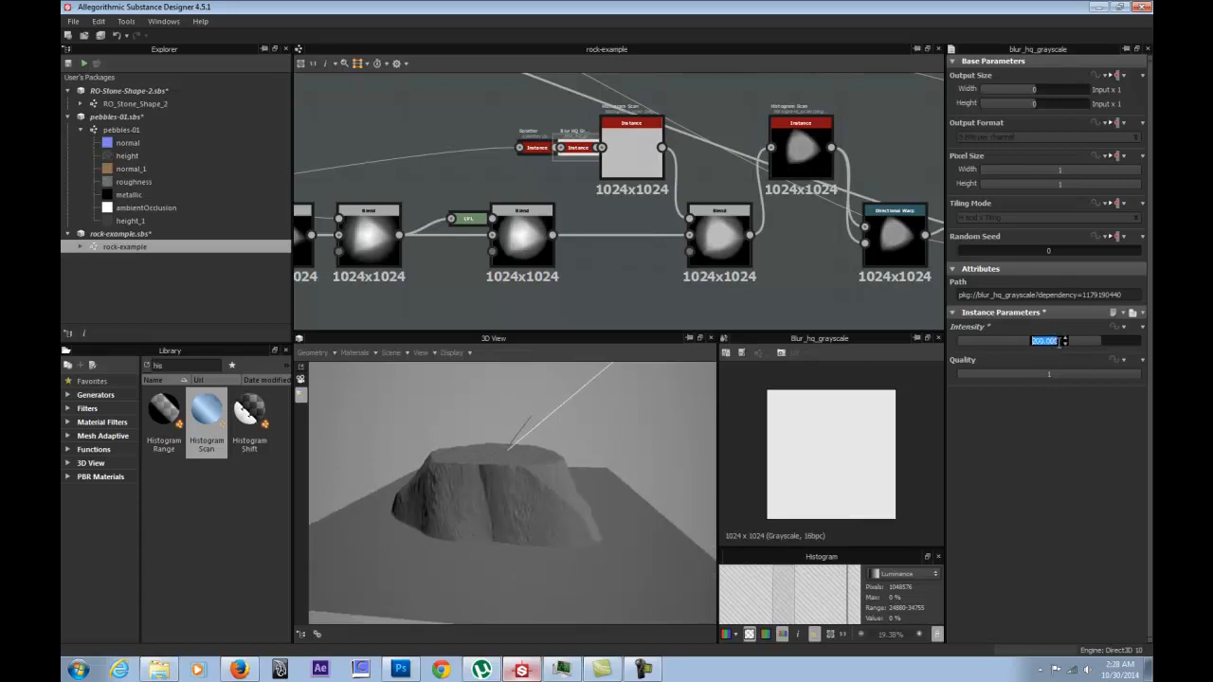
text(80)
key(Return)
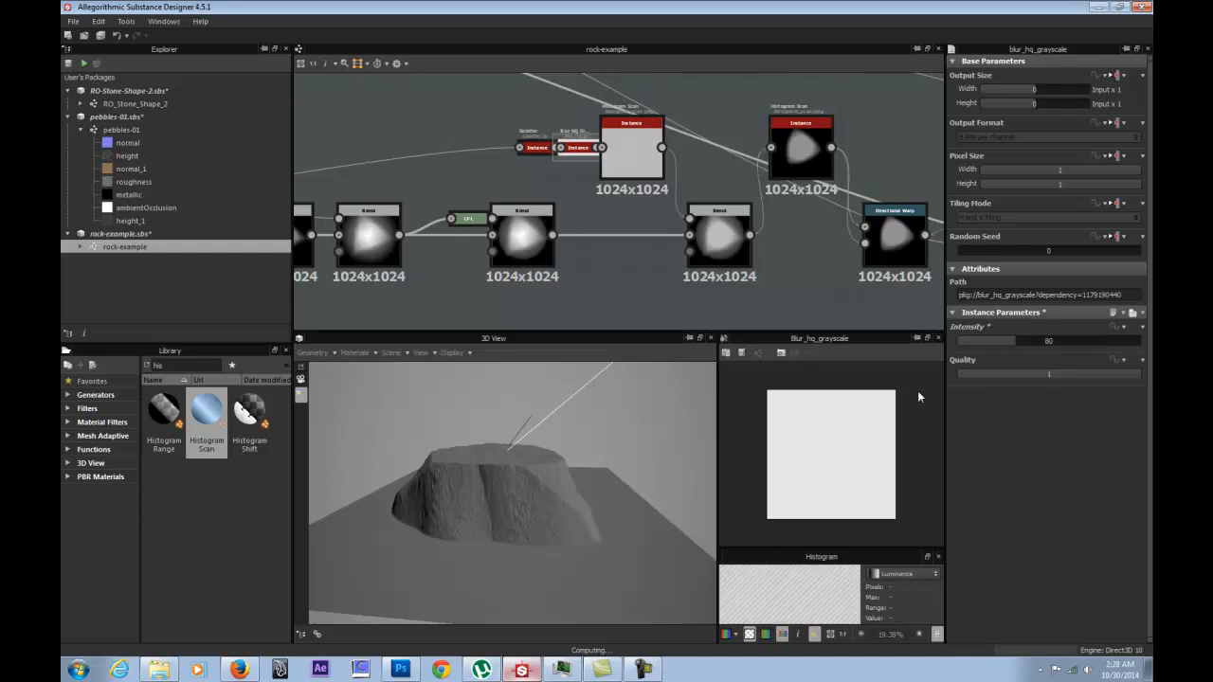
Examine the rock from several angles and review the Splatter, Blur and Histogram Scan branch of the node graph.
drag(515, 438, 516, 331)
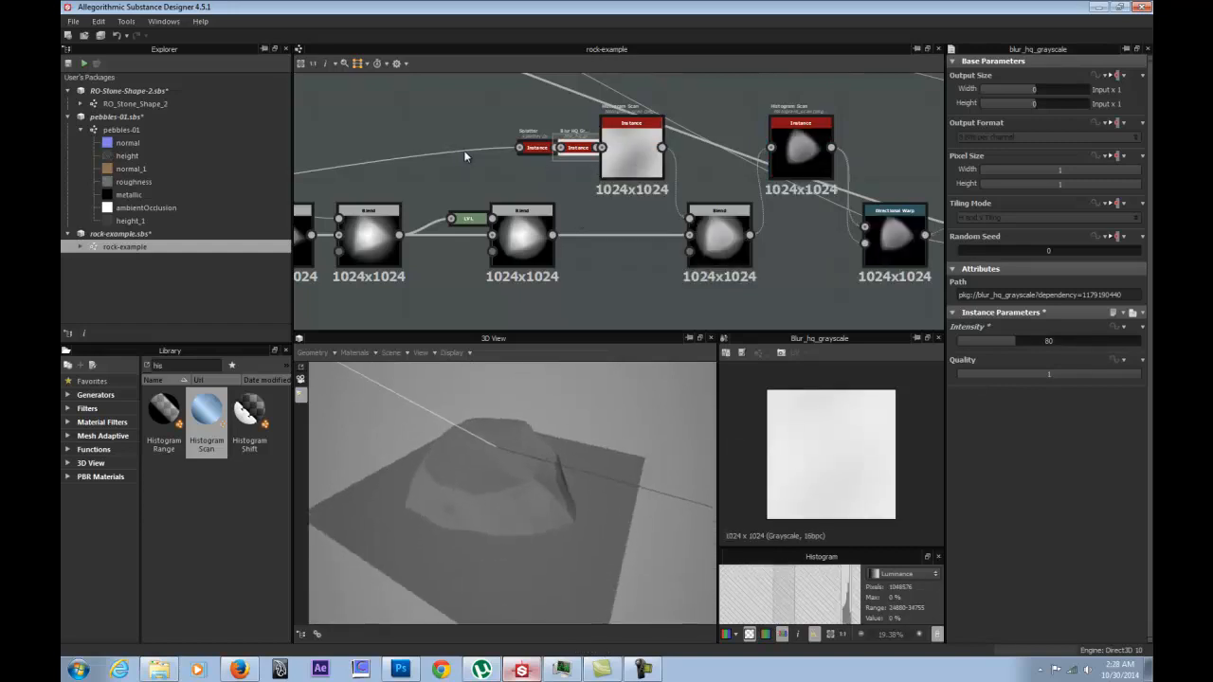
scroll(466, 155, down, 3)
scroll(554, 160, up, 3)
middle_drag(571, 236, 514, 266)
drag(516, 379, 579, 448)
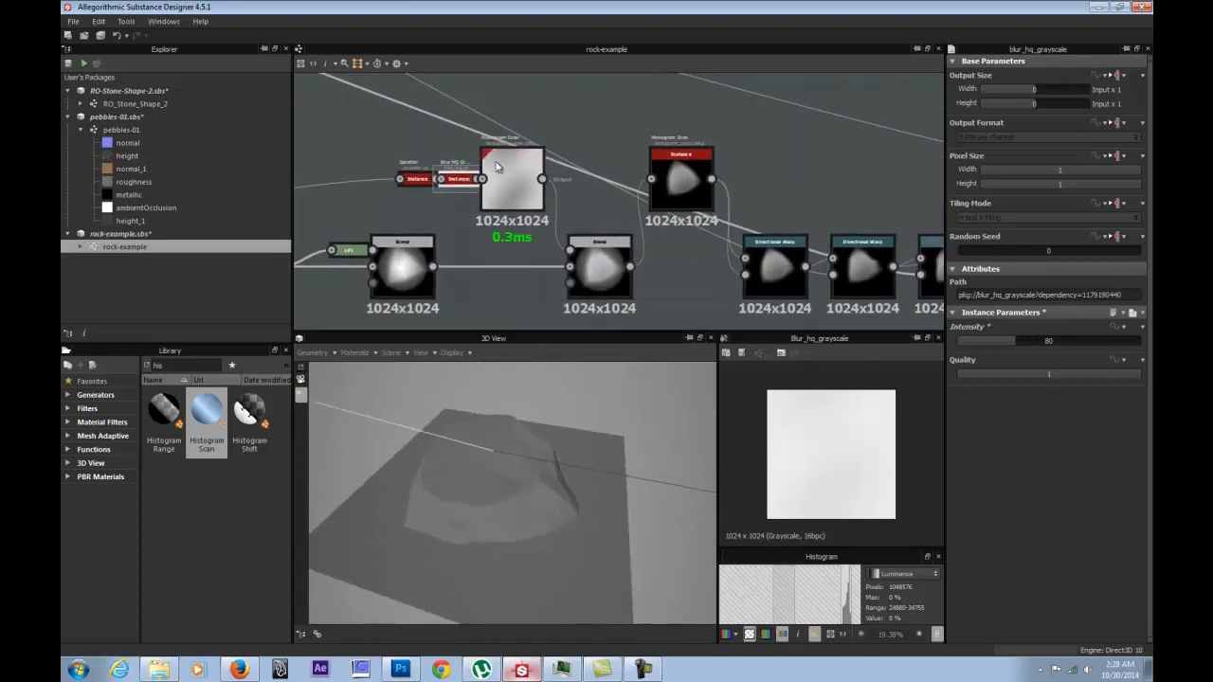
middle_drag(429, 212, 580, 199)
middle_drag(507, 168, 817, 111)
scroll(677, 154, down, 3)
middle_drag(524, 206, 491, 215)
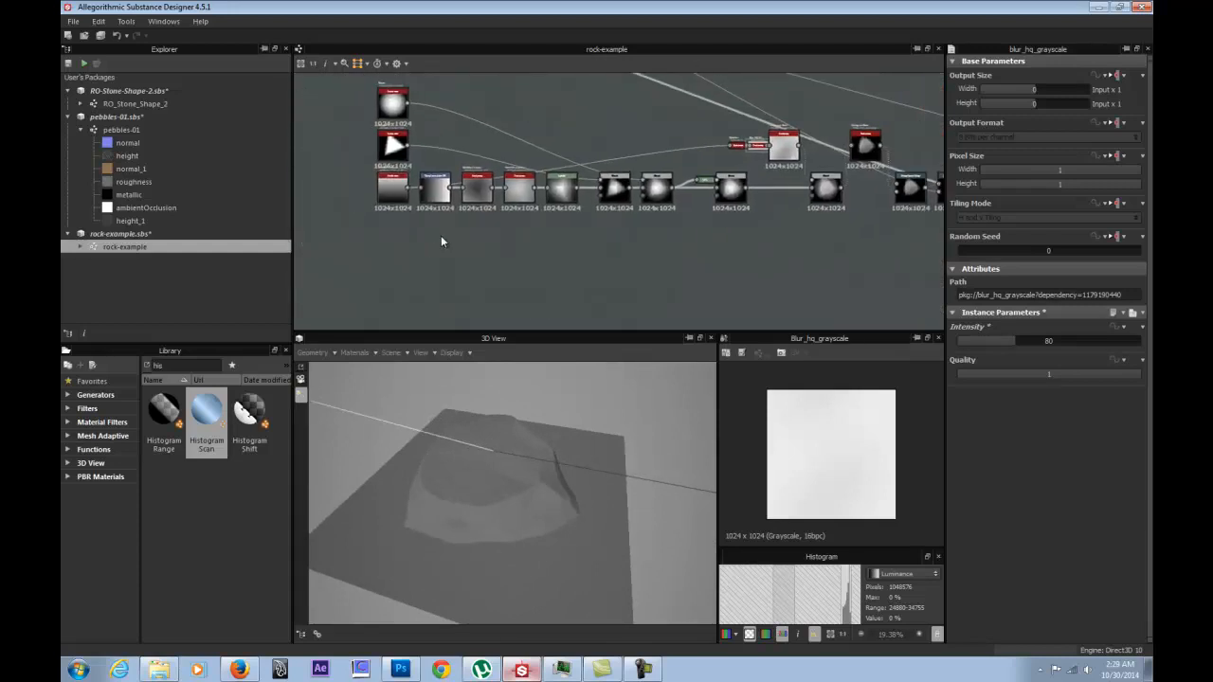
Add a Transformation 2D node to the graph and place it near the Histogram Scan that feeds the Blend.
right_click(533, 255)
mouse_move(689, 265)
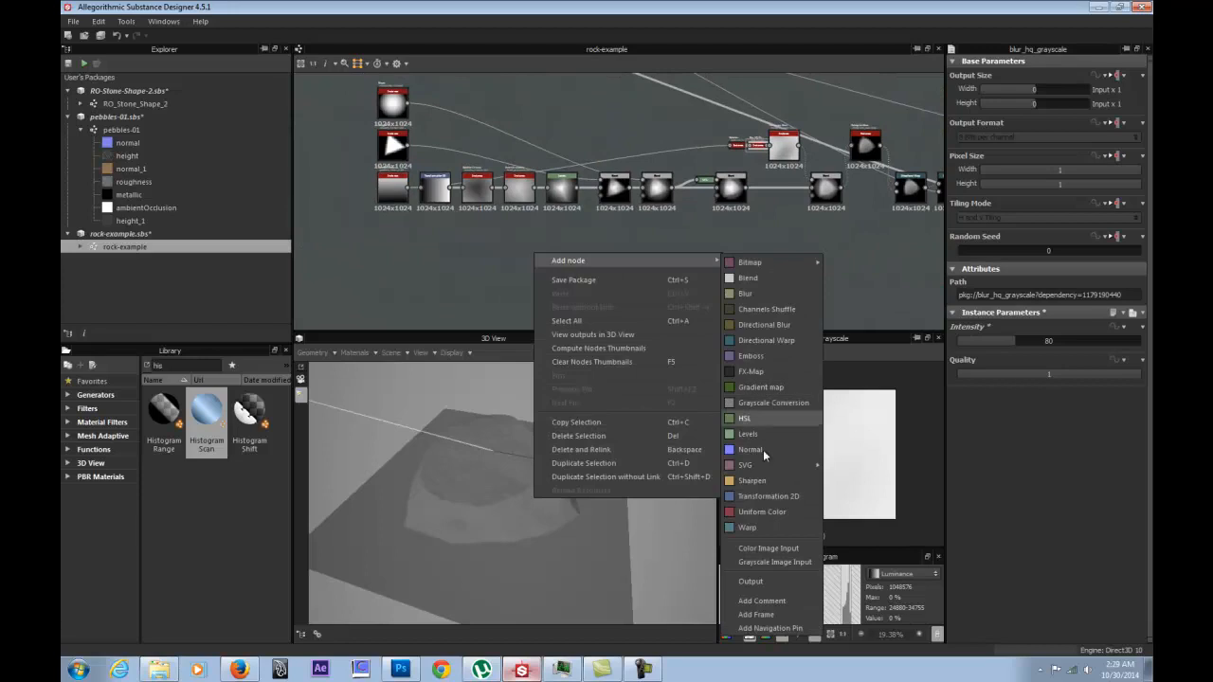
click(769, 498)
drag(431, 242, 830, 122)
key(f)
scroll(589, 230, down, 3)
middle_drag(589, 230, 658, 163)
drag(599, 195, 588, 195)
middle_drag(563, 194, 674, 189)
Undock the Splatter node from the Histogram Scan and delete it.
scroll(678, 185, up, 4)
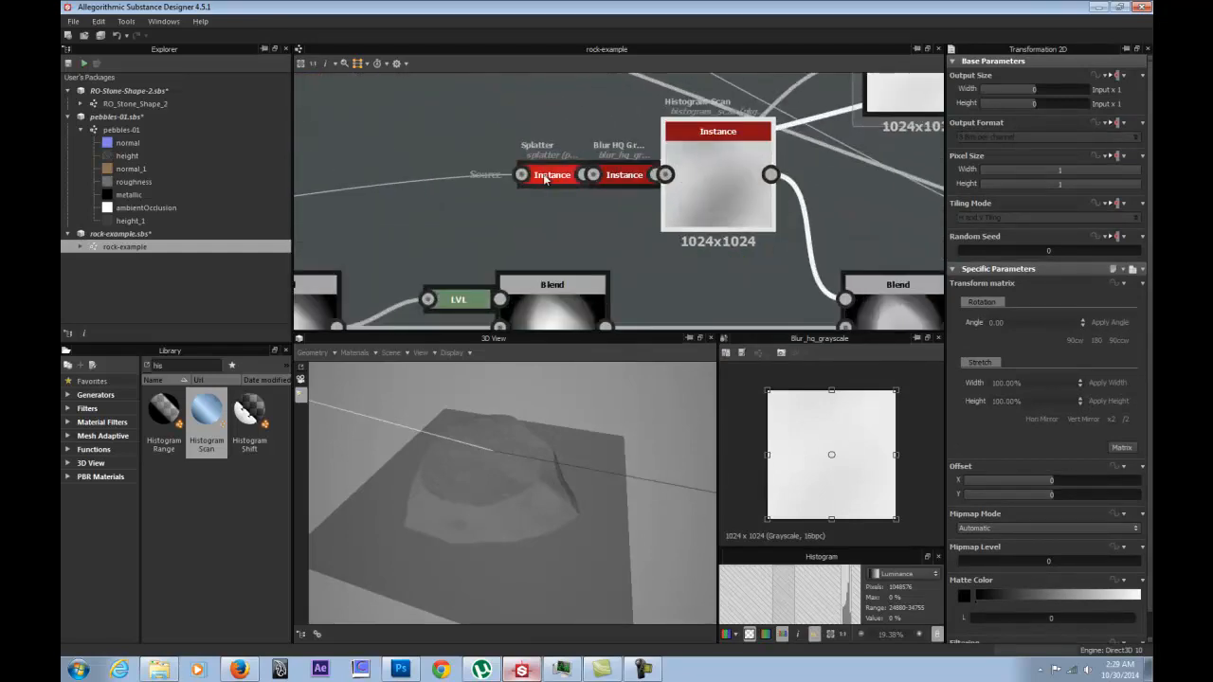
click(544, 179)
key(d)
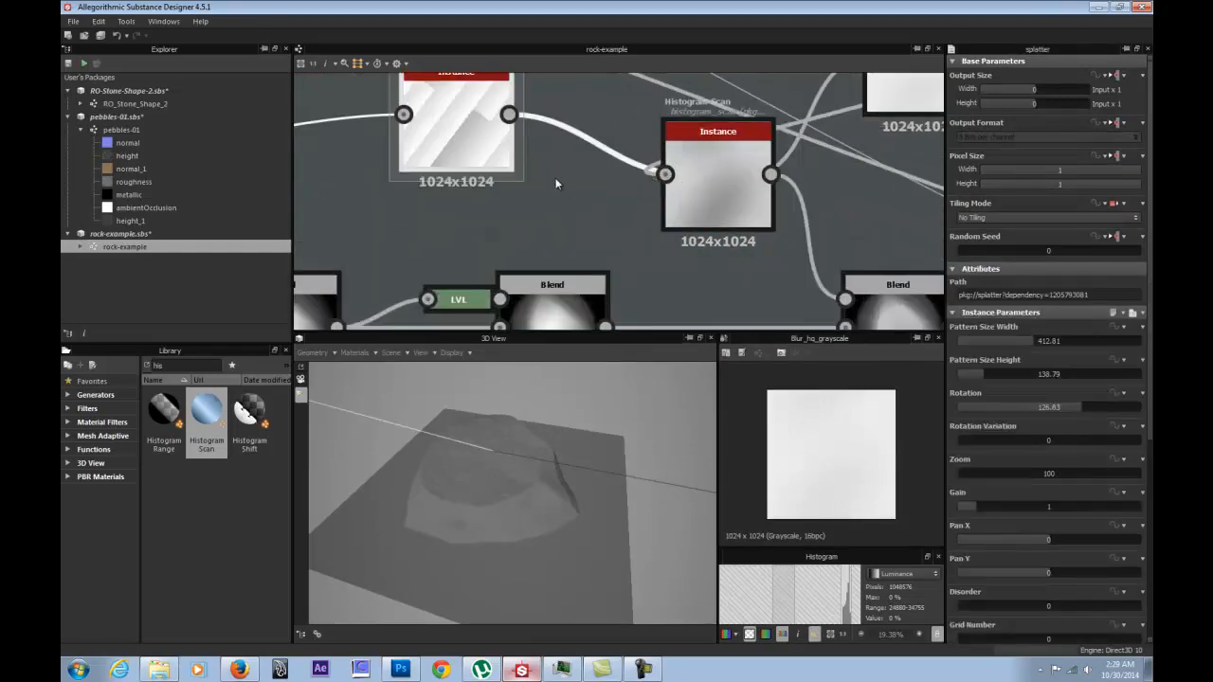
scroll(556, 180, down, 4)
drag(515, 155, 461, 157)
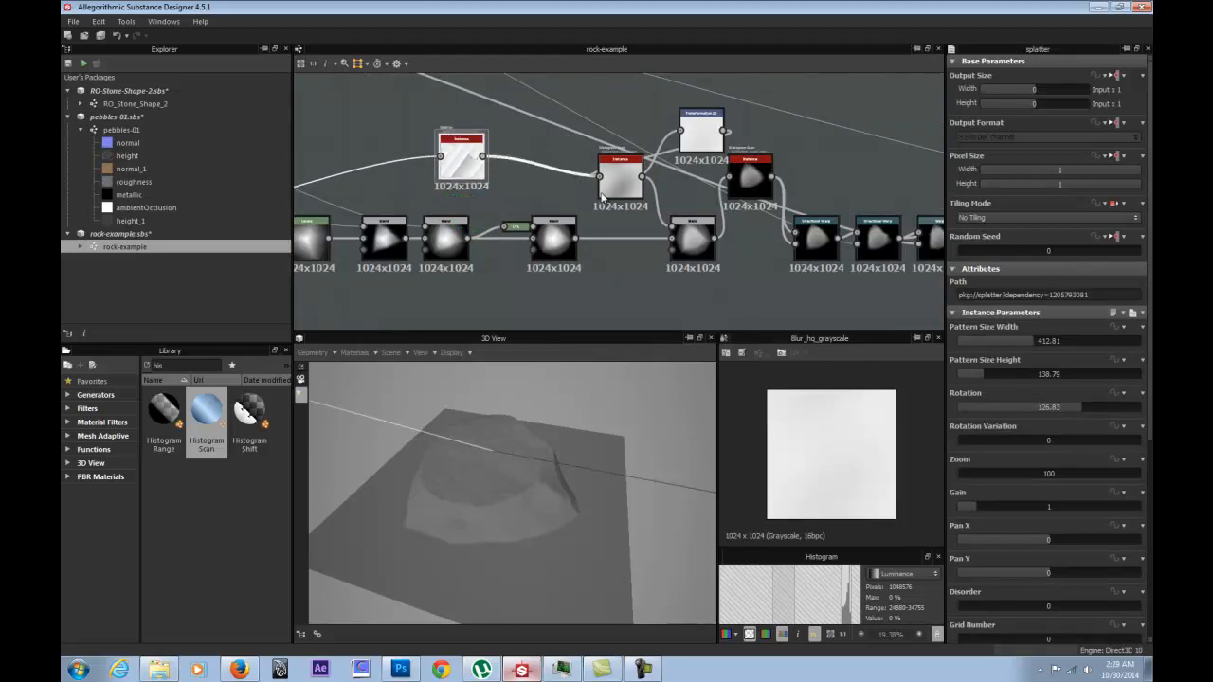
key(Delete)
Move the Transformation 2D node ahead of the Histogram Scan and feed it from the linear gradient.
drag(632, 149, 638, 162)
drag(698, 132, 503, 171)
middle_drag(503, 170, 706, 140)
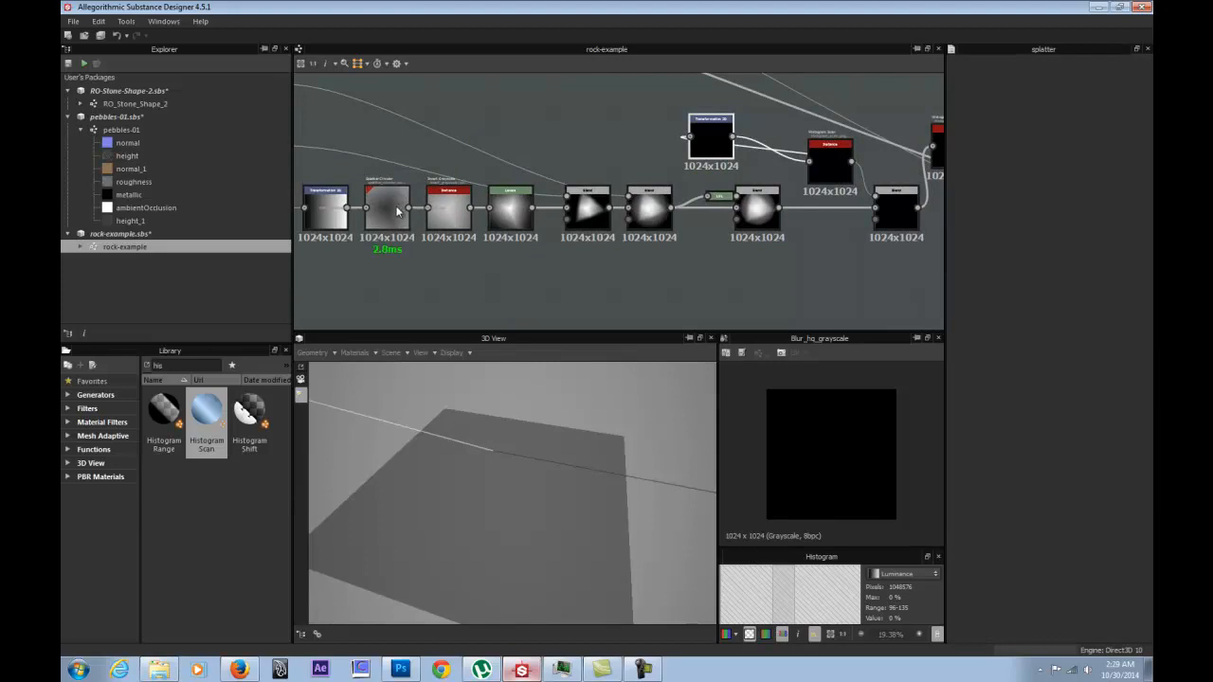
scroll(397, 210, down, 2)
double_click(603, 160)
scroll(548, 172, up, 3)
Delete the old Histogram Scan before the Blend and connect the Transformation 2D output to the Blend's free input.
drag(548, 171, 524, 151)
key(Delete)
drag(441, 173, 476, 166)
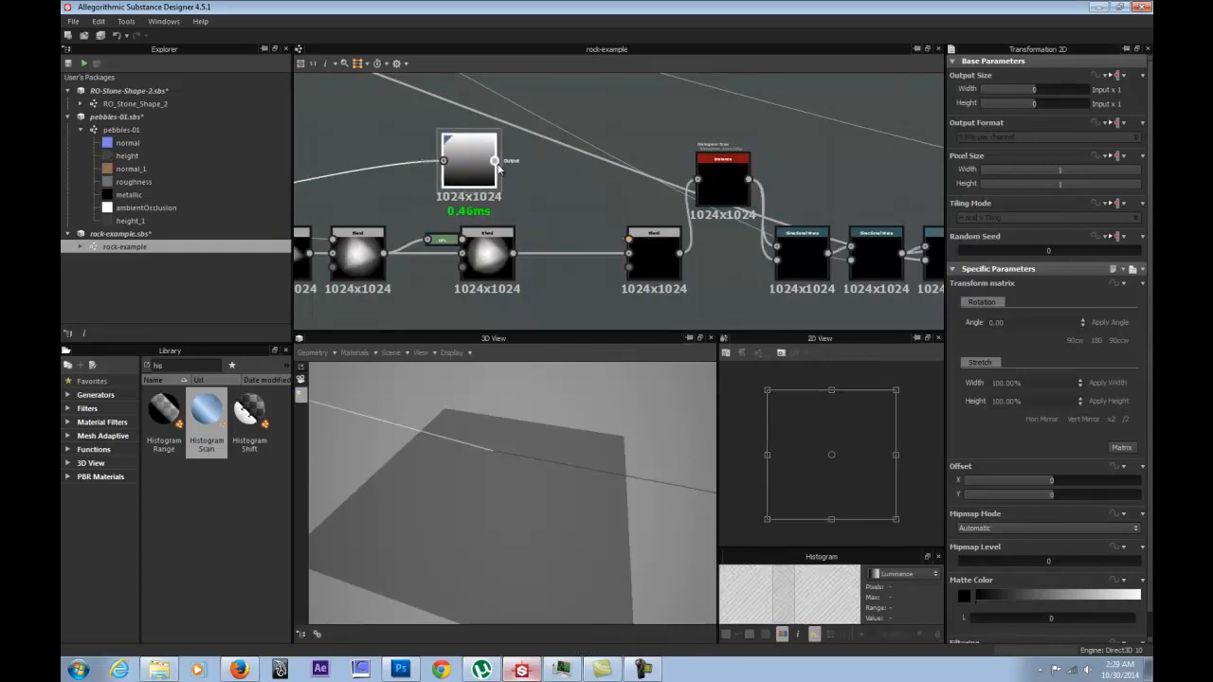
drag(633, 241, 629, 240)
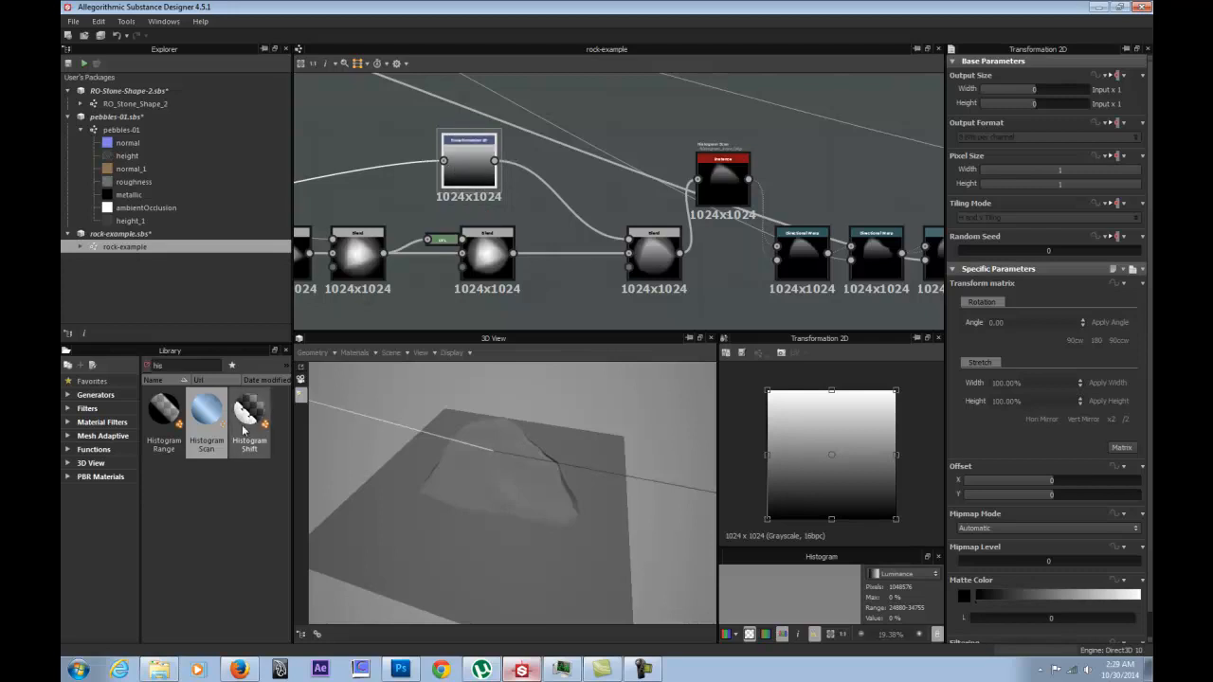
Insert a new Histogram Scan between the Transformation 2D and the Blend, and align the two nodes side by side.
drag(206, 416, 554, 205)
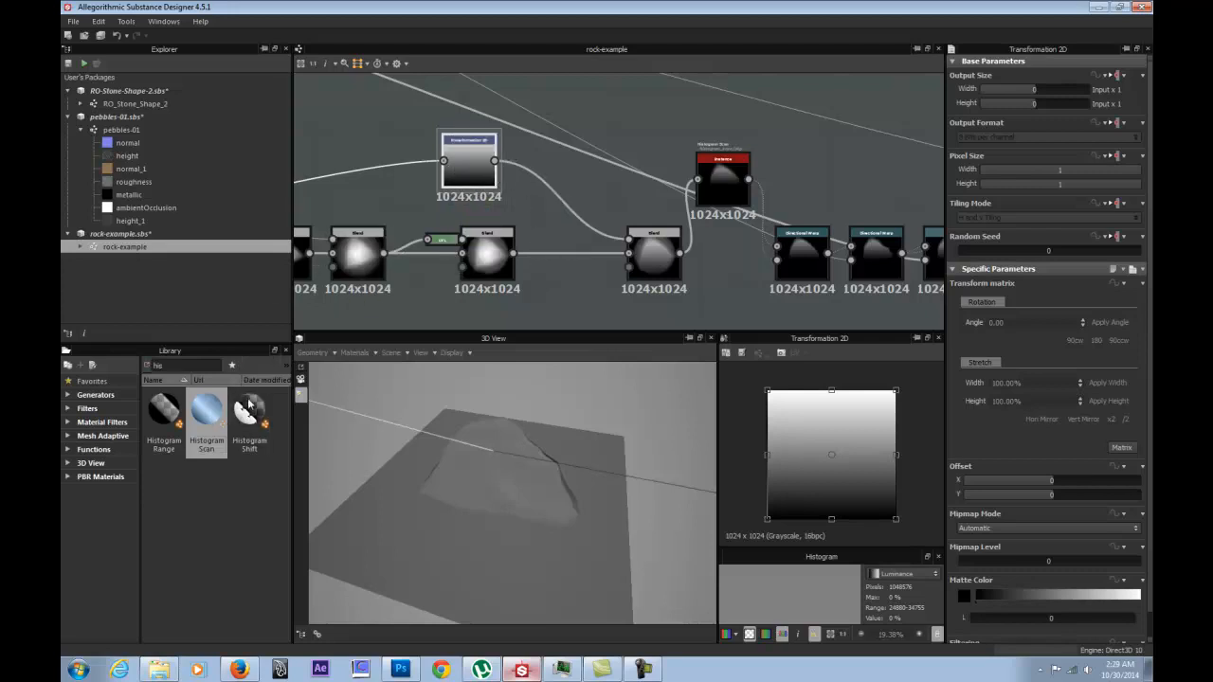
drag(210, 413, 594, 170)
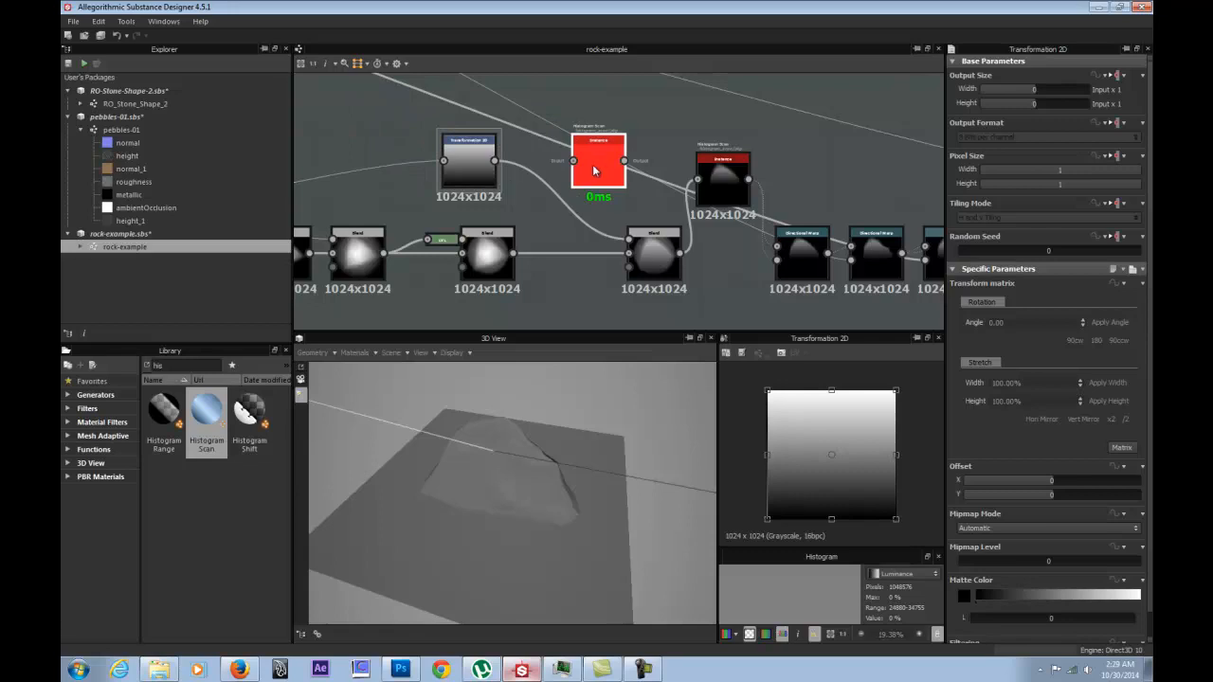
click(594, 171)
drag(618, 241, 626, 243)
drag(603, 169, 575, 184)
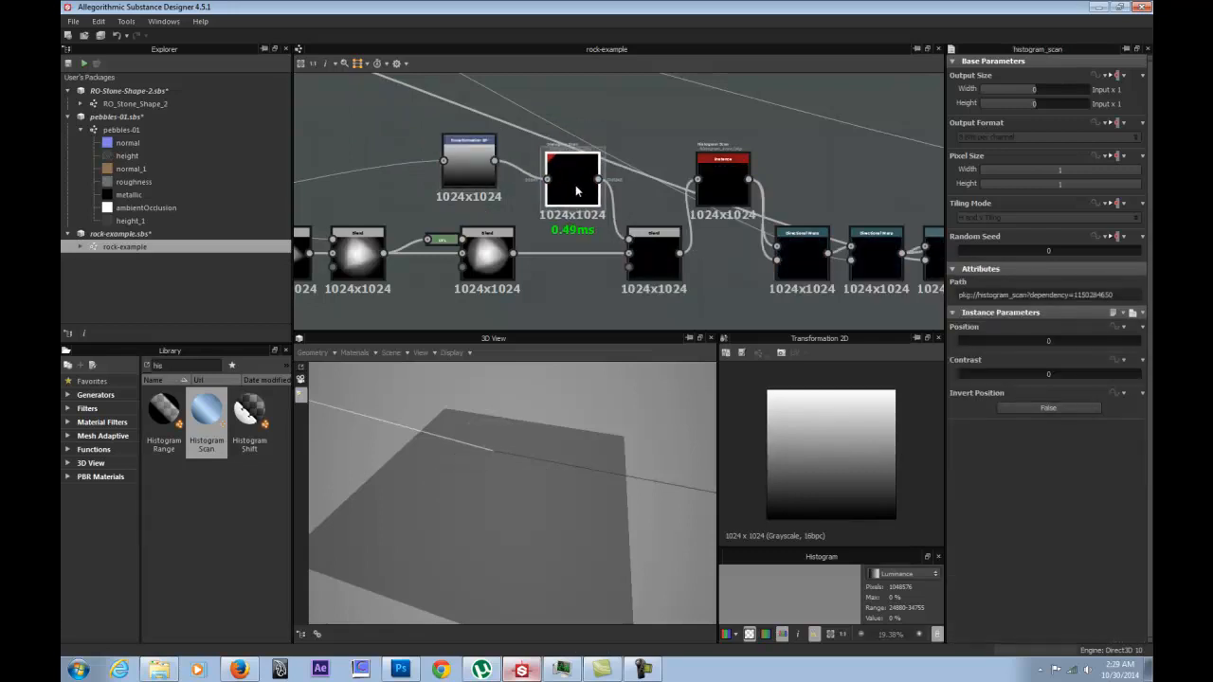
drag(463, 163, 496, 181)
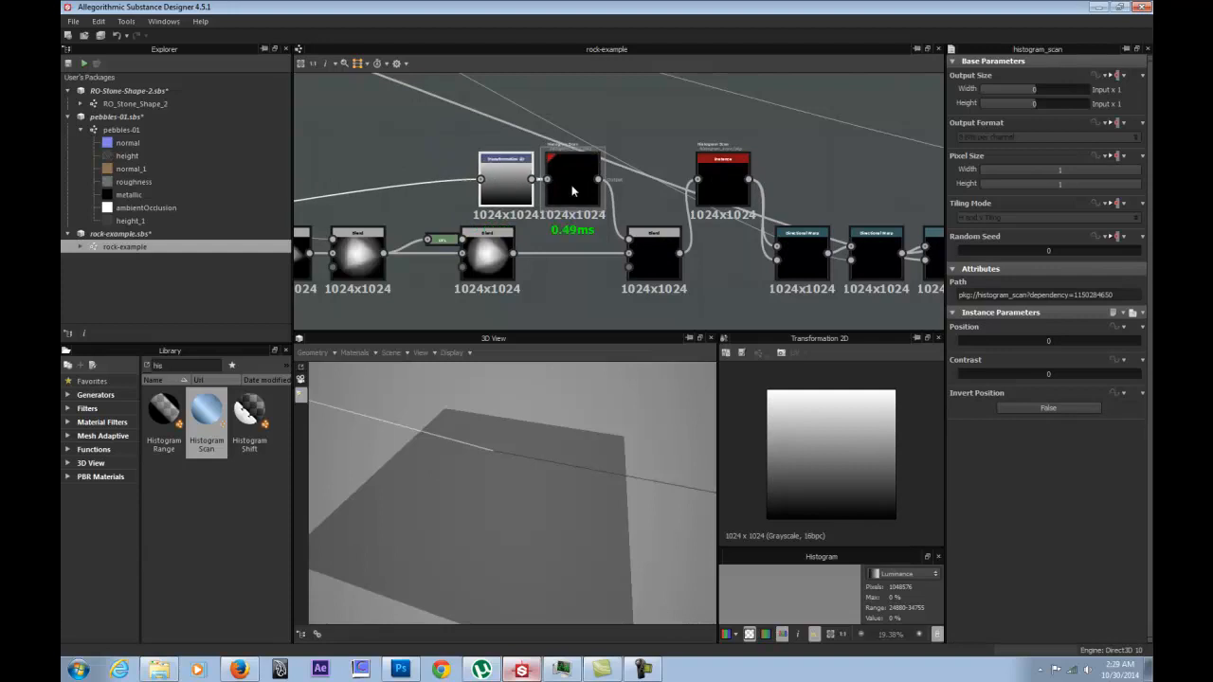
drag(573, 190, 581, 191)
Preview the Blend, set the new Histogram Scan's Position to 0.73, and inspect the rock from several angles.
click(516, 191)
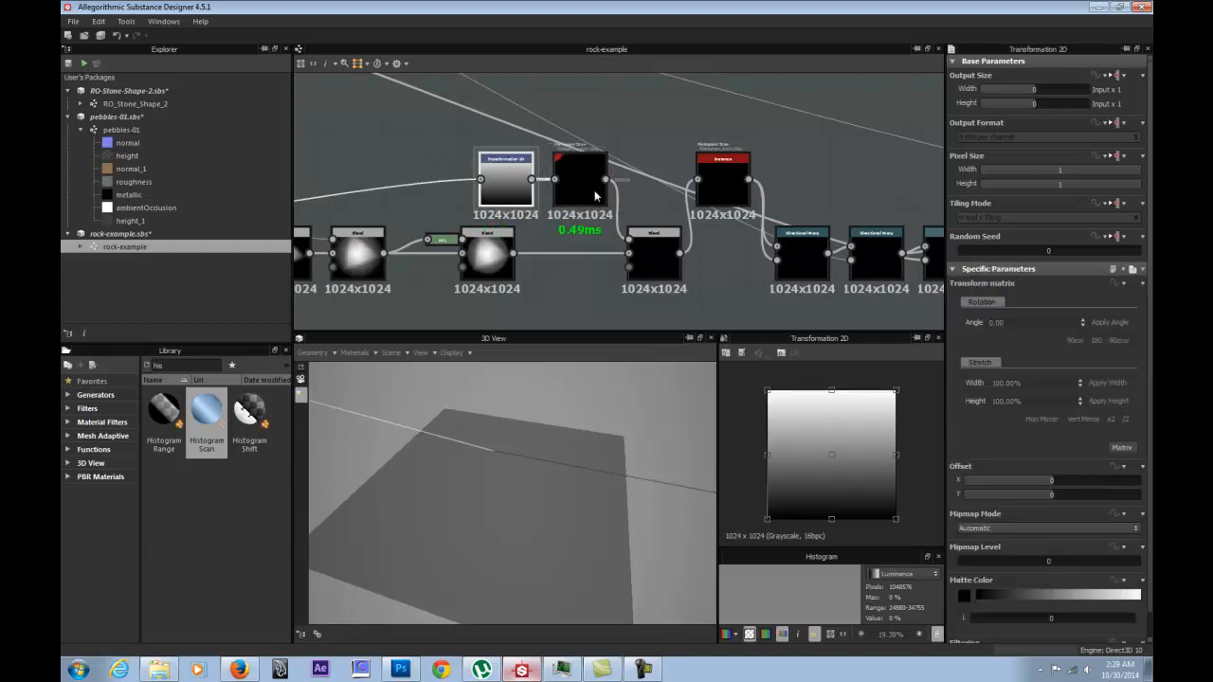
click(586, 193)
double_click(656, 262)
click(583, 191)
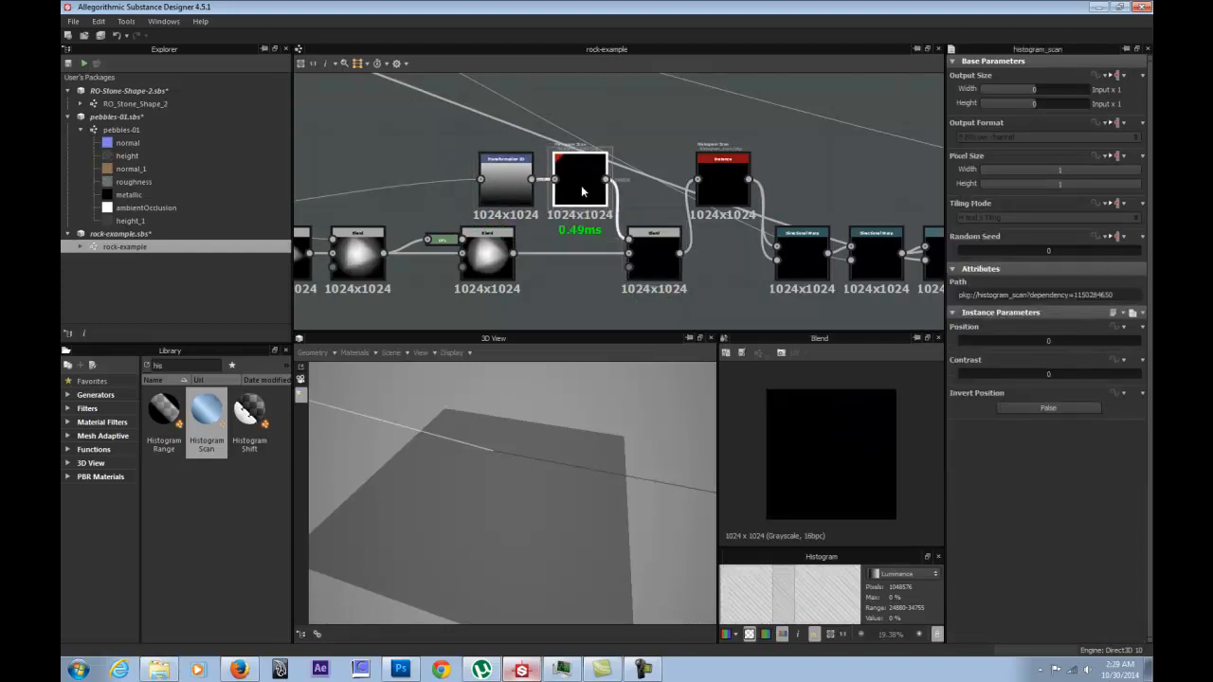
drag(974, 343, 1060, 349)
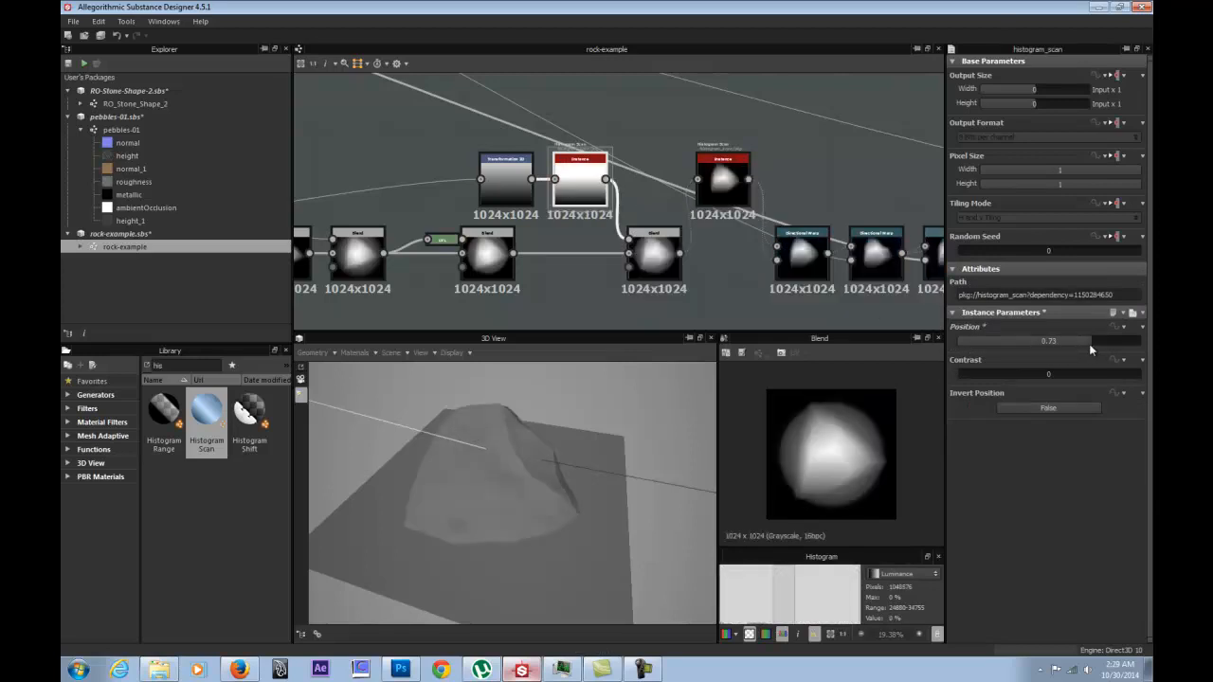
drag(540, 424, 609, 439)
drag(512, 437, 588, 474)
Try a Contrast of 0.16 on the new Histogram Scan with Positions of 0.76, 0.63 and 0.69.
click(1068, 340)
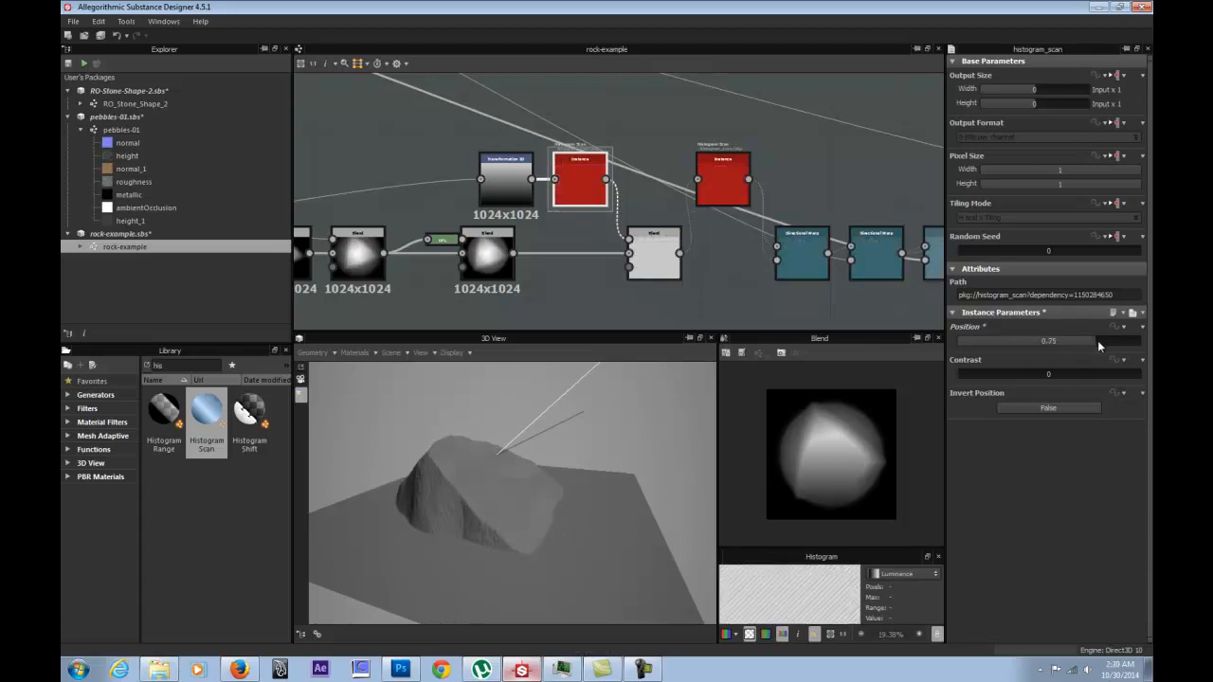
click(1098, 340)
click(1035, 375)
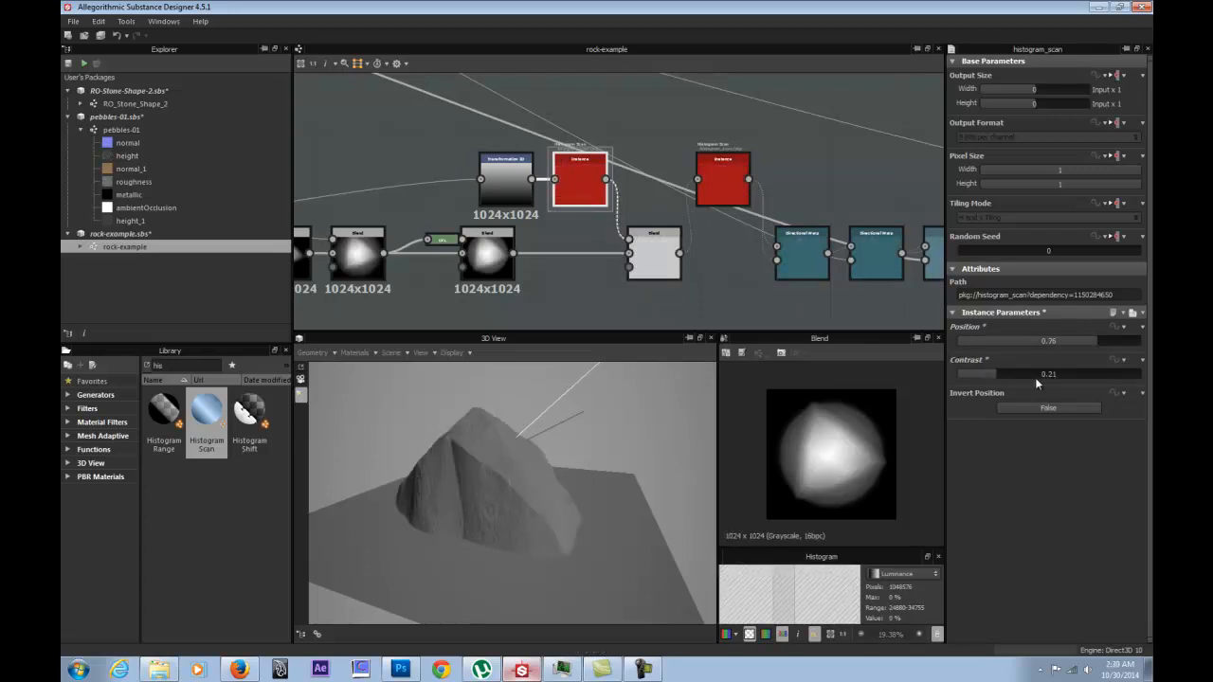
click(964, 374)
click(987, 375)
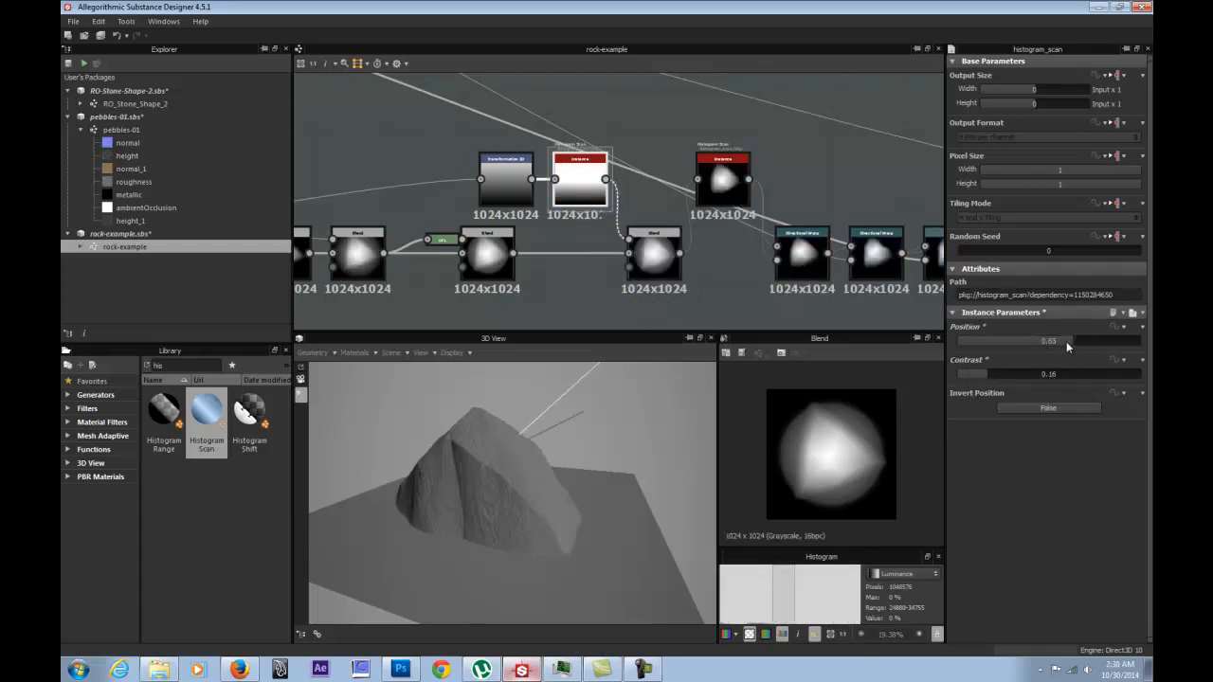
drag(1066, 342, 1087, 343)
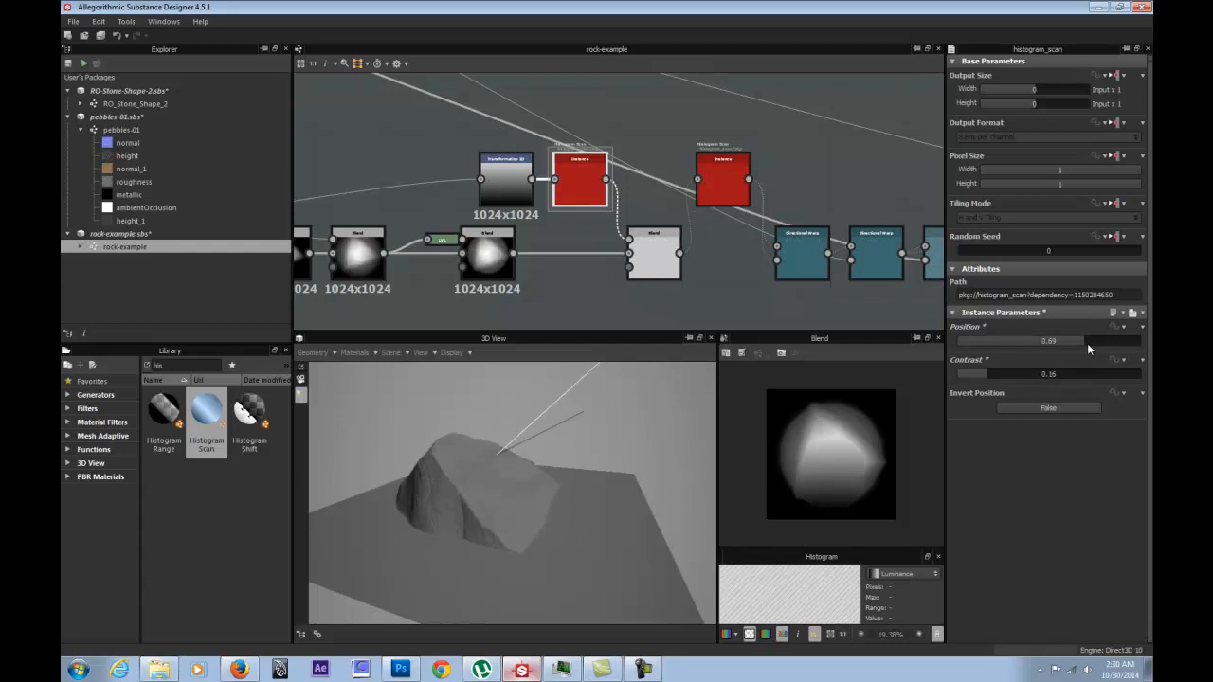
Try 180° and 270° rotations on the Transformation 2D node, inspect the rock, and leave the gradient turned 90° clockwise.
click(506, 182)
drag(581, 435, 389, 453)
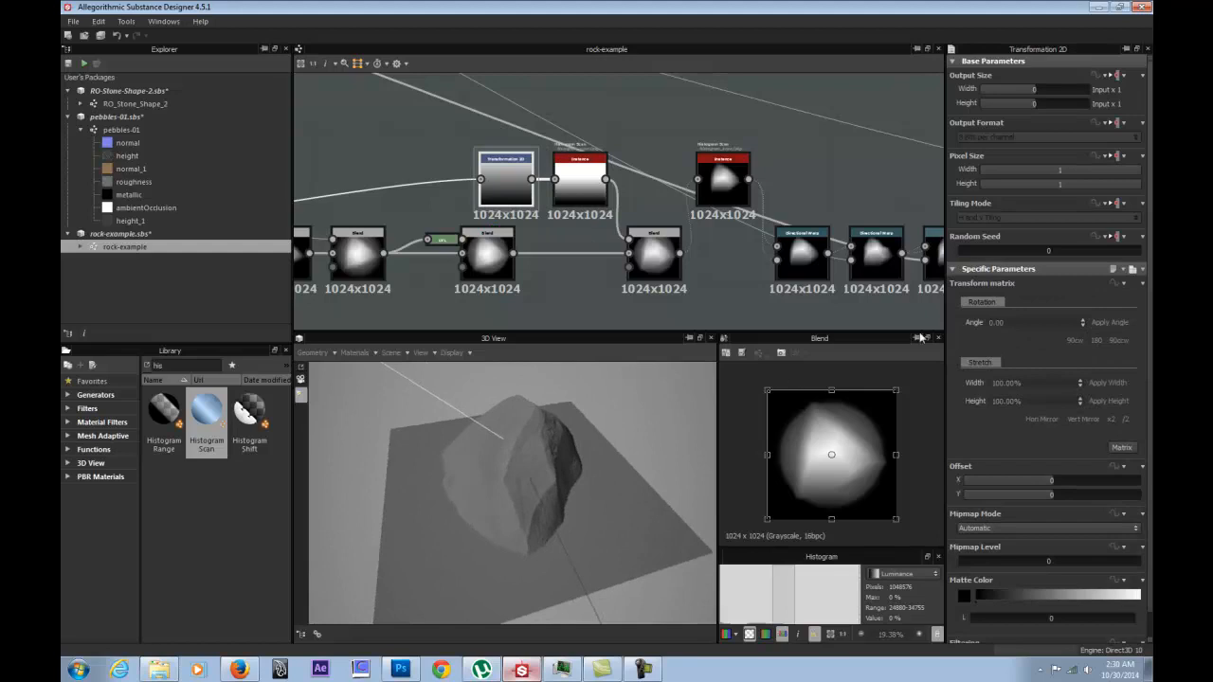
click(1074, 340)
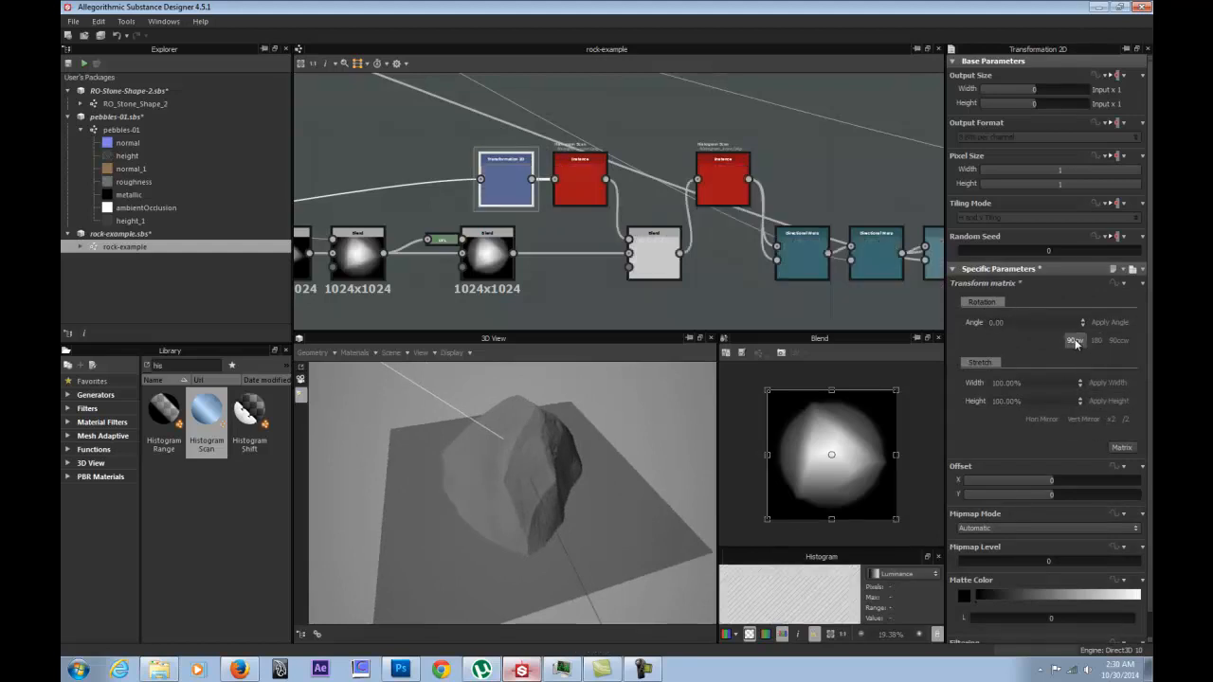
click(1074, 340)
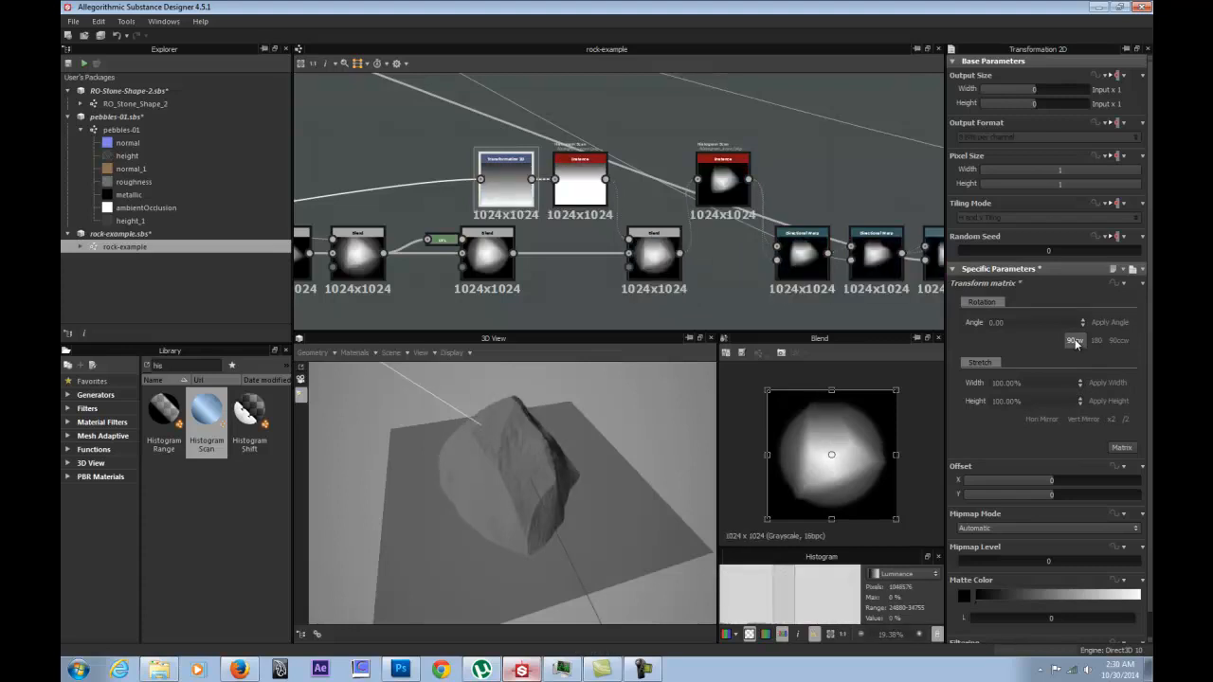
click(1074, 341)
drag(549, 488, 685, 388)
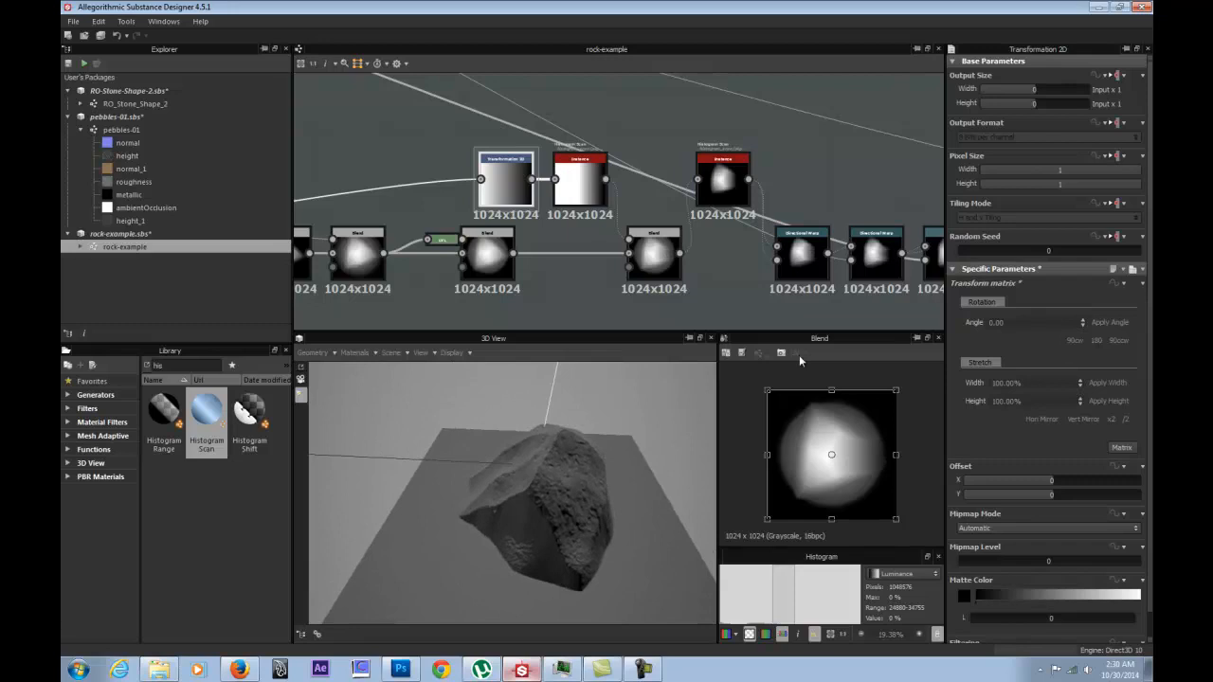
click(1076, 341)
click(1076, 341)
drag(523, 446, 554, 300)
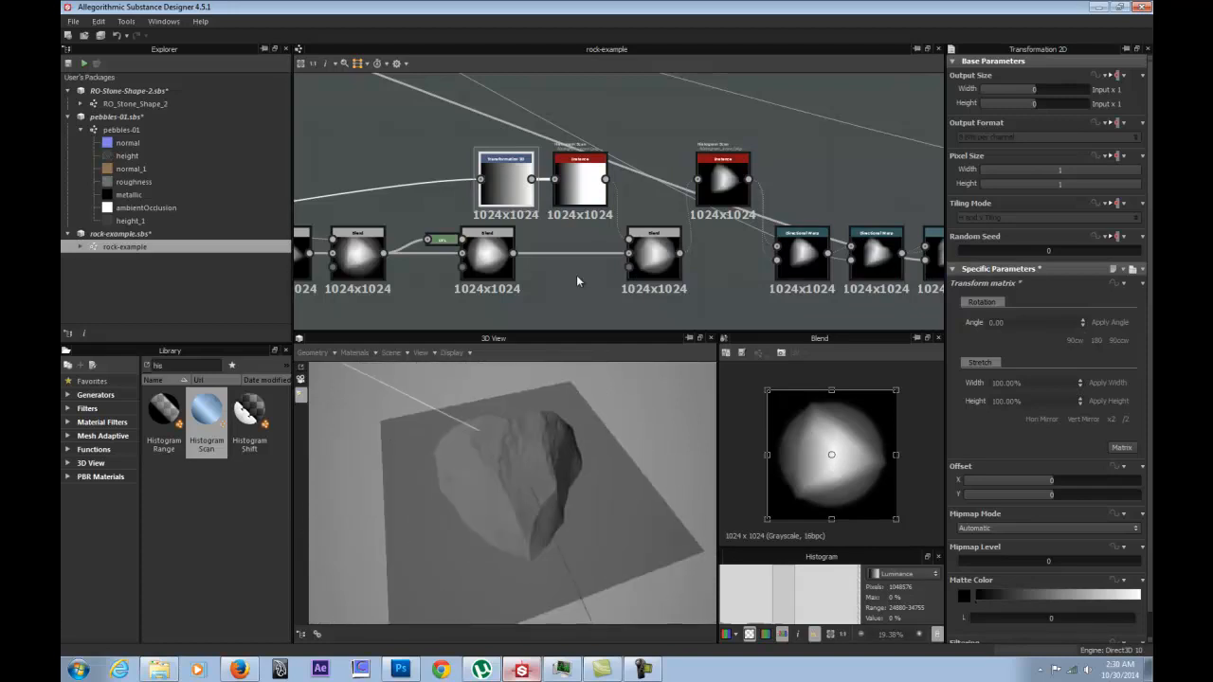
Set the new Histogram Scan's Position to 0.5 and its Contrast to 0, and check the rock.
click(580, 182)
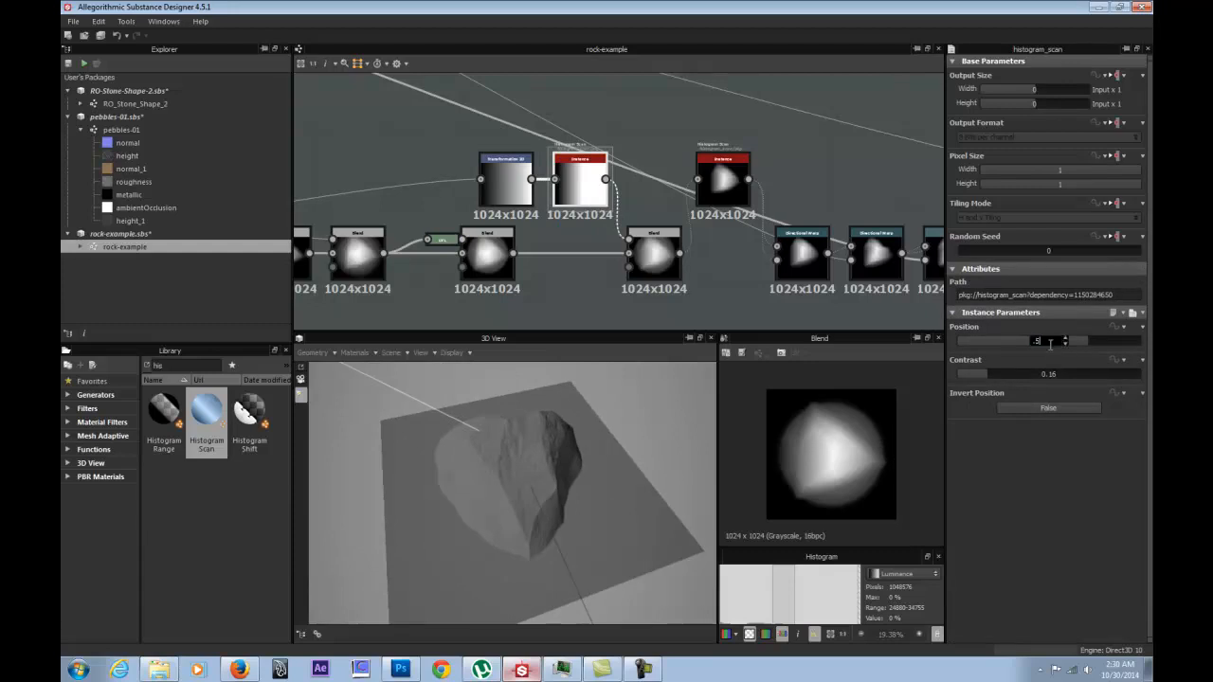
key(Return)
click(1043, 370)
text(0)
key(Return)
drag(656, 456, 677, 402)
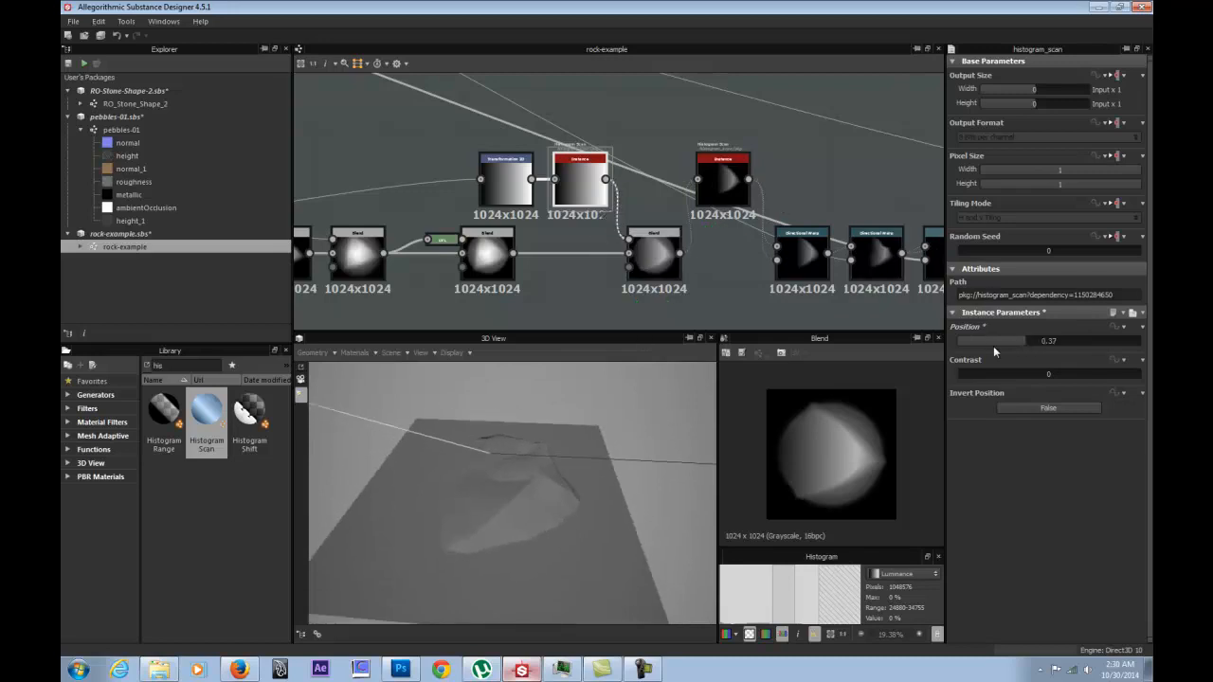
Try Positions of 0.37, 0.79 and 1 on the new Histogram Scan and view the rock from above.
drag(989, 347, 1149, 349)
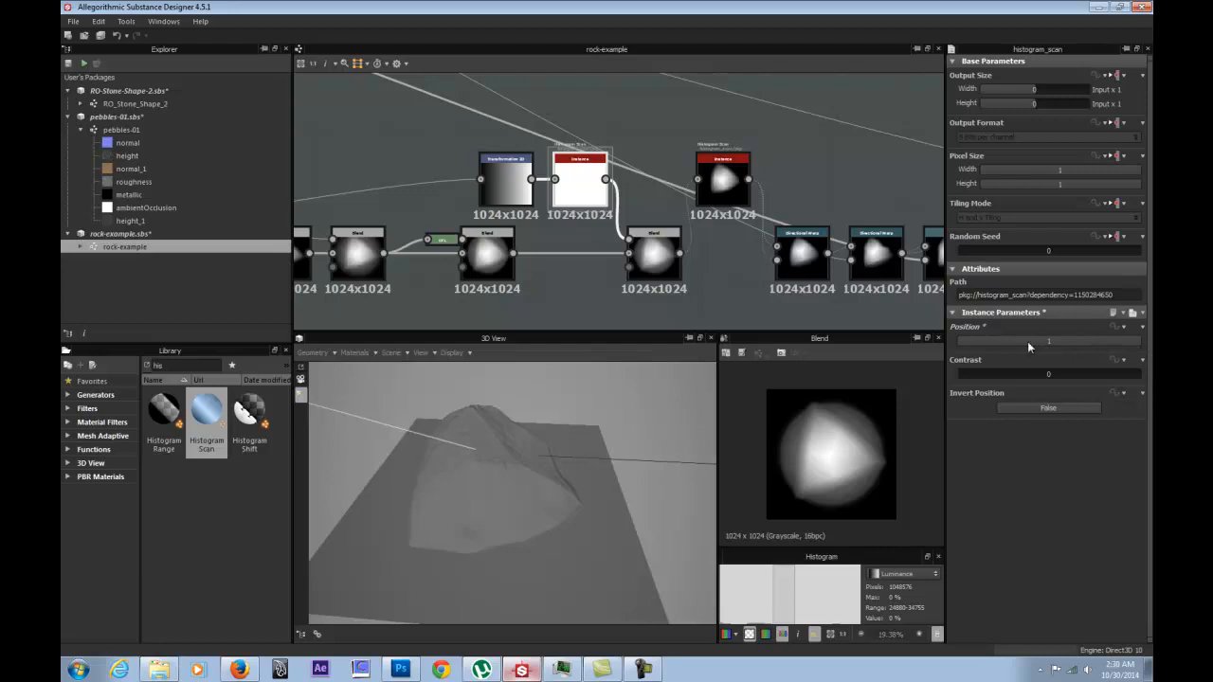
click(1101, 339)
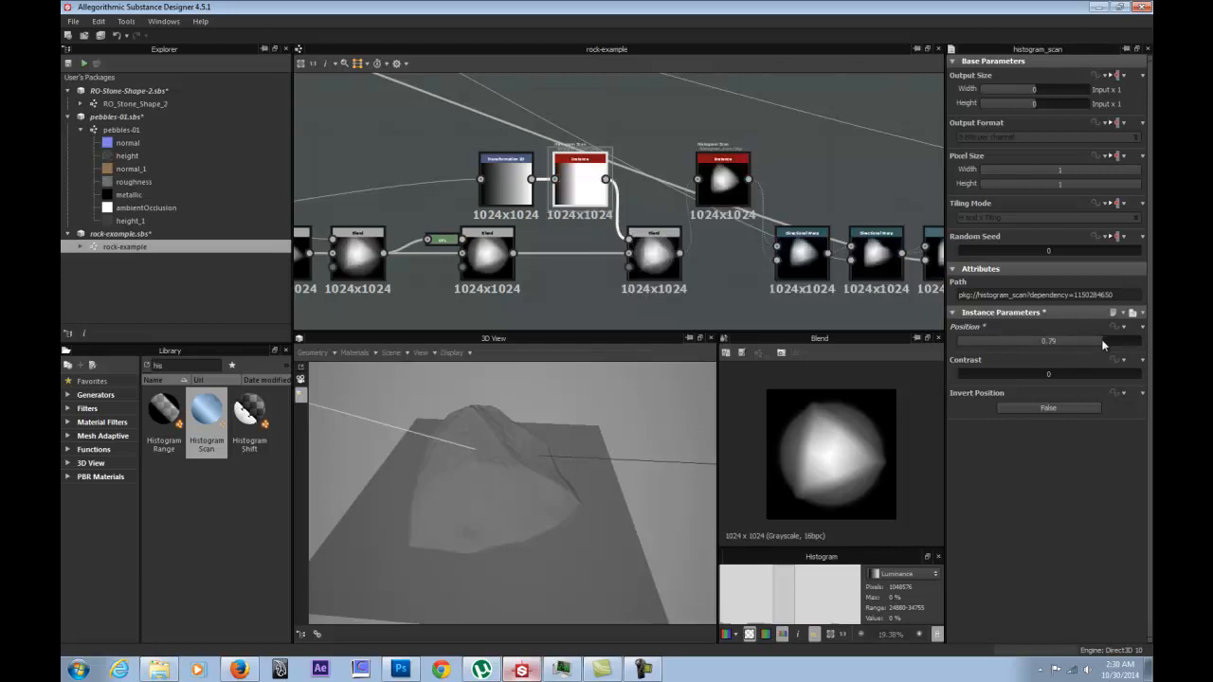
drag(1101, 339, 1148, 346)
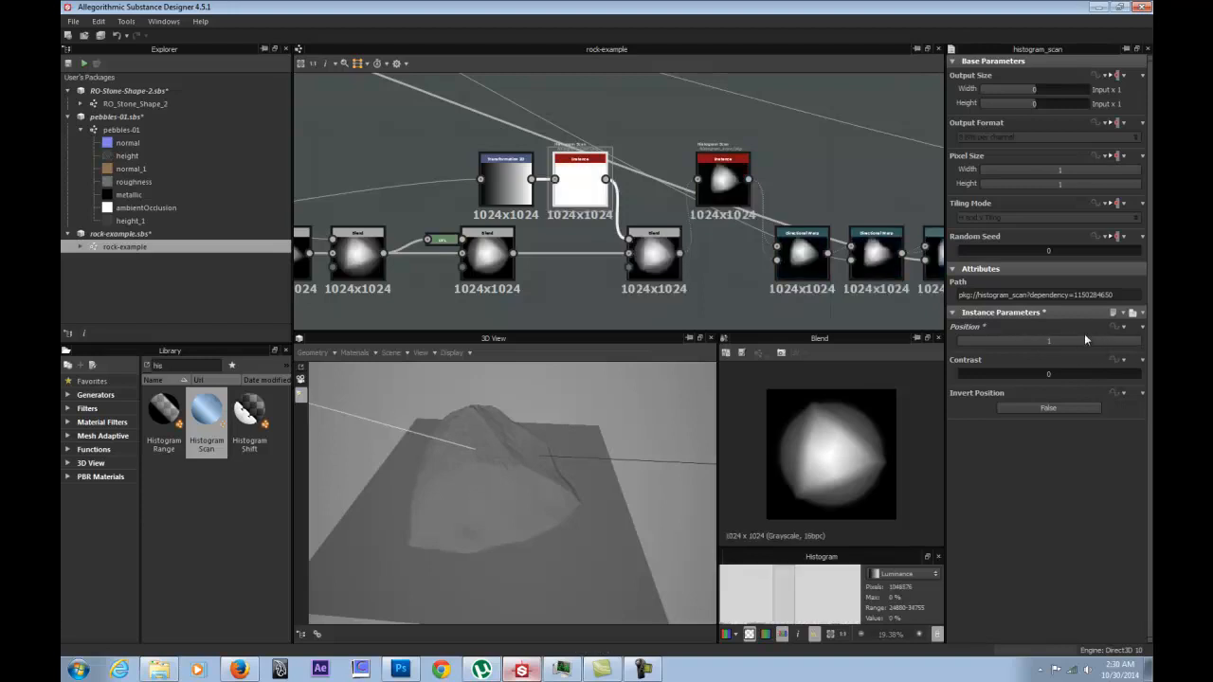
drag(493, 514, 380, 539)
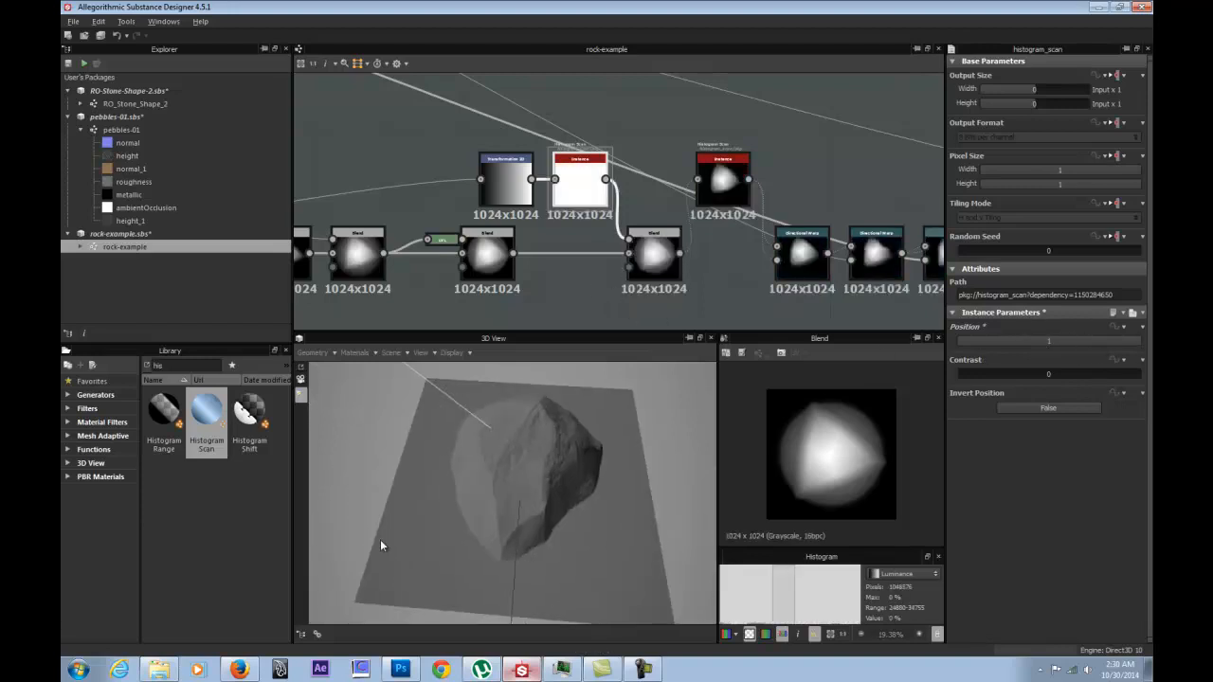
Set the new Histogram Scan's Position to 0.5, compare the result, and change it to 0.75.
double_click(1060, 342)
text(.5)
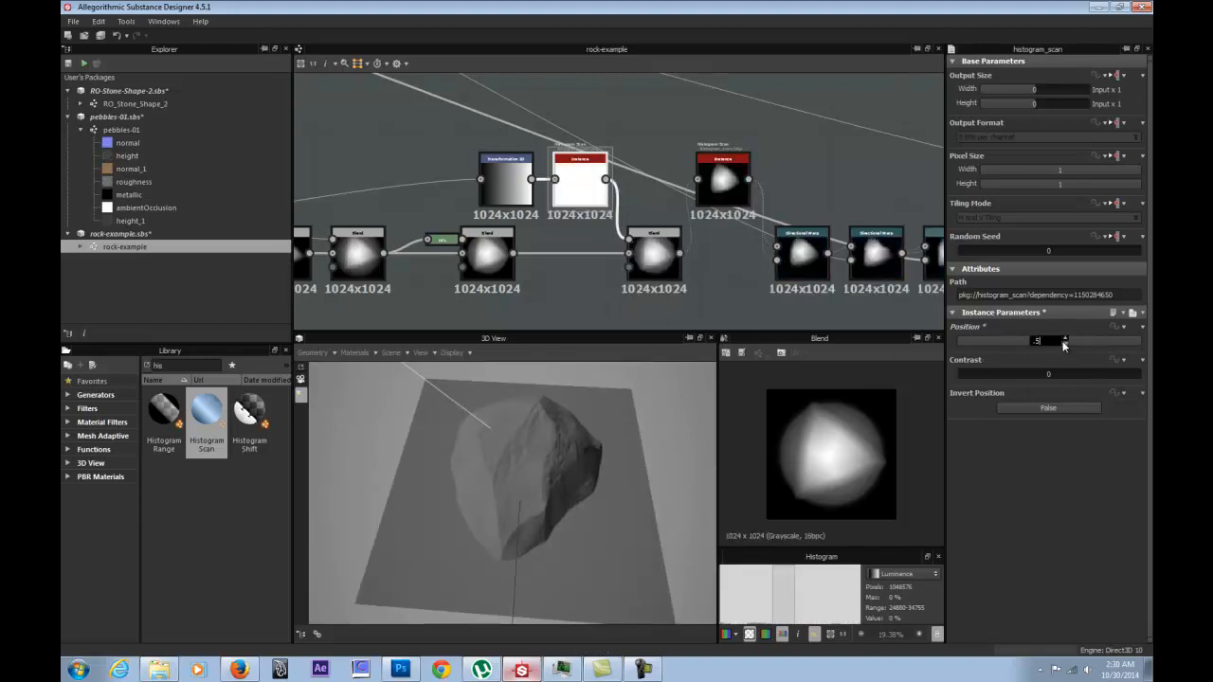
key(Return)
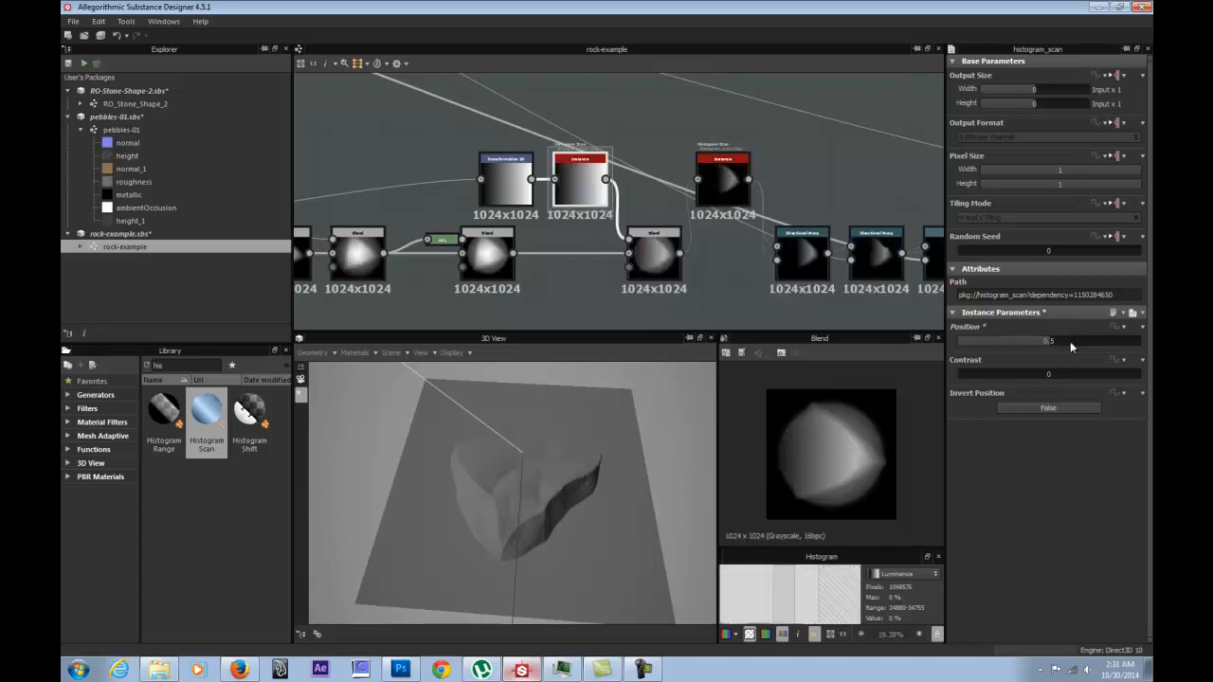
key(Return)
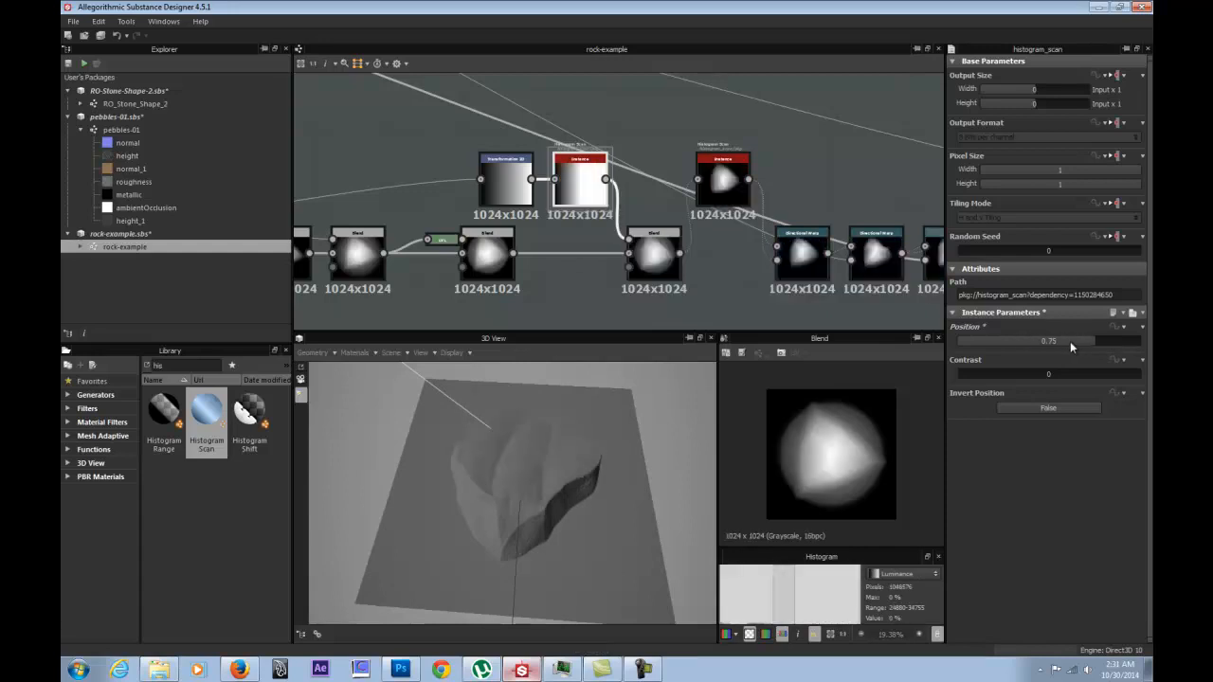
Examine the rock from another angle and review the nodes between the warps and the outputs.
drag(592, 468, 606, 277)
scroll(650, 152, down, 3)
middle_drag(747, 177, 521, 227)
middle_drag(679, 238, 602, 193)
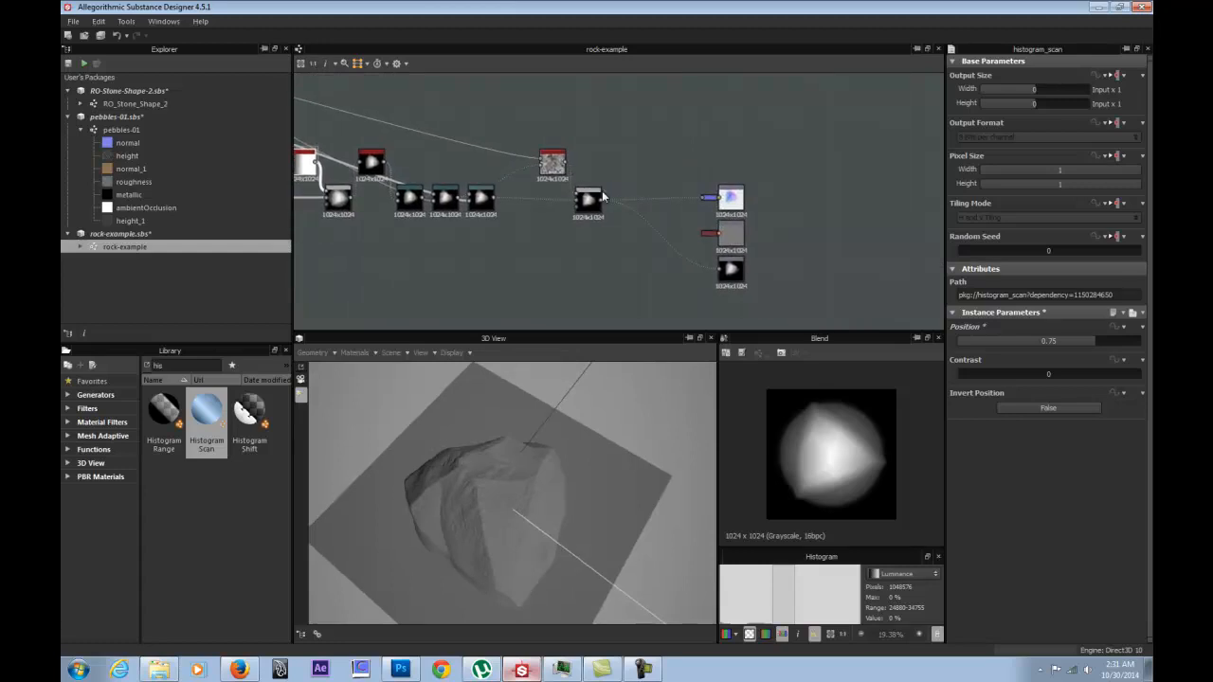
middle_drag(576, 167, 933, 242)
middle_drag(514, 143, 671, 236)
middle_drag(749, 263, 478, 177)
middle_drag(664, 206, 433, 159)
middle_drag(611, 197, 537, 160)
scroll(530, 155, up, 3)
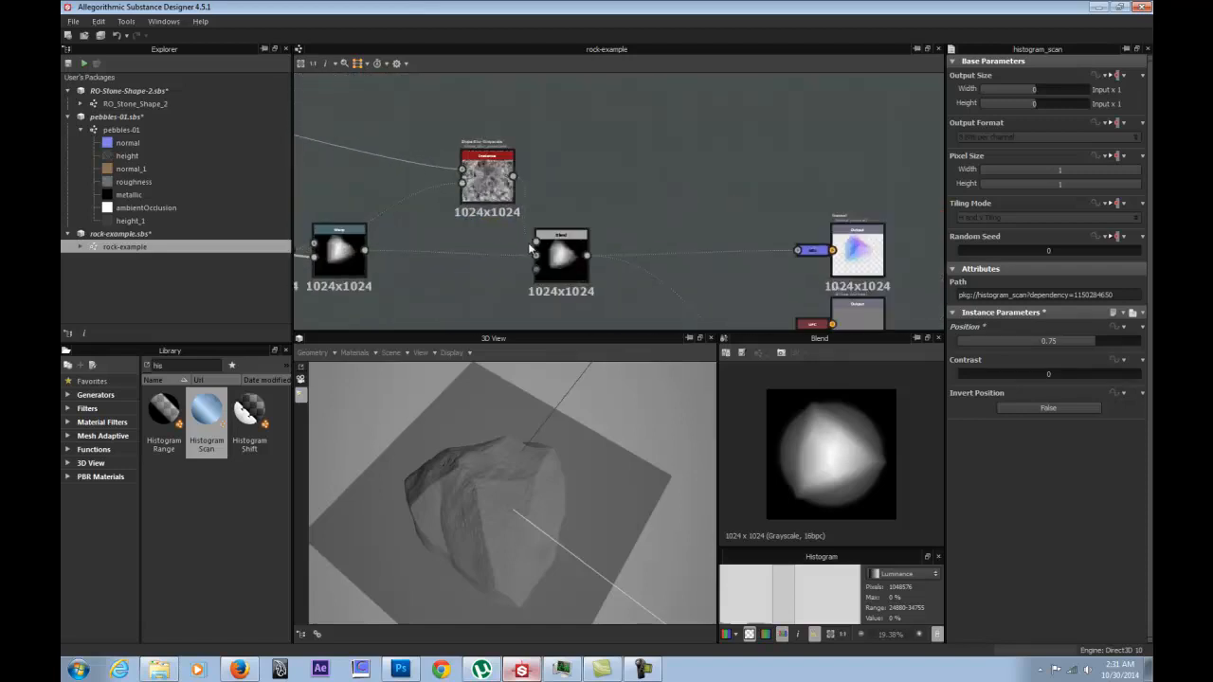
middle_drag(684, 206, 643, 167)
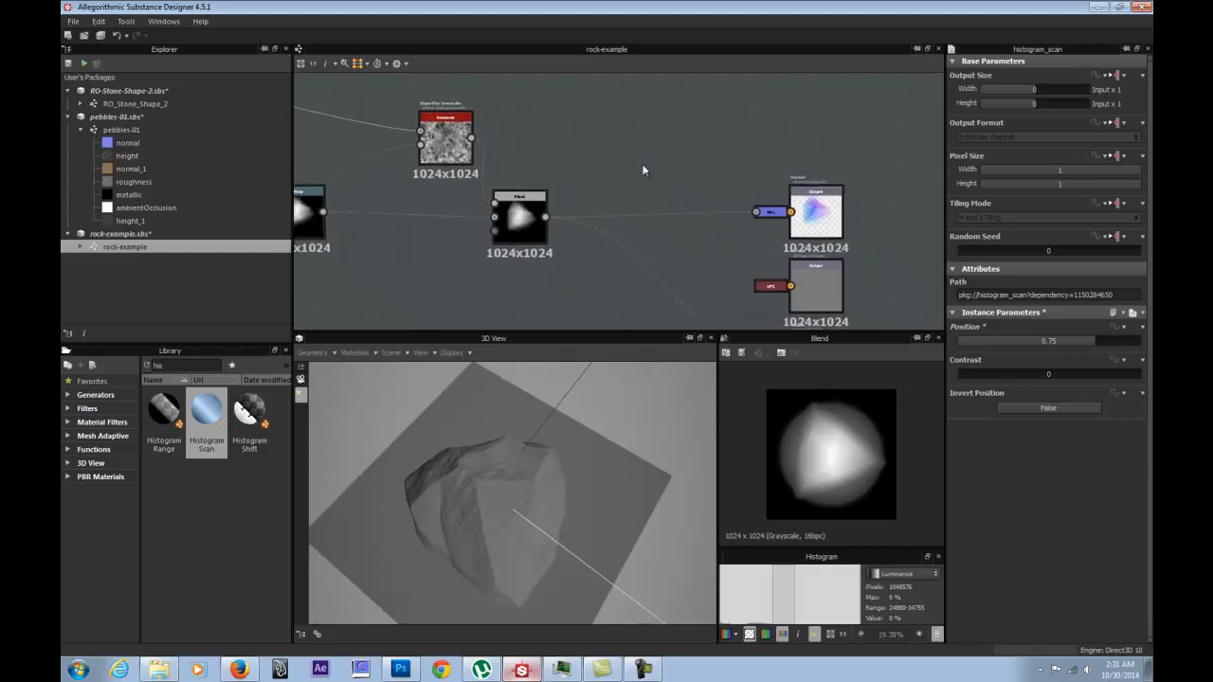
Move the three output nodes farther away from the final Blend node and view the rock from above.
scroll(642, 167, down, 3)
drag(759, 143, 826, 266)
click(740, 278)
drag(515, 494, 509, 402)
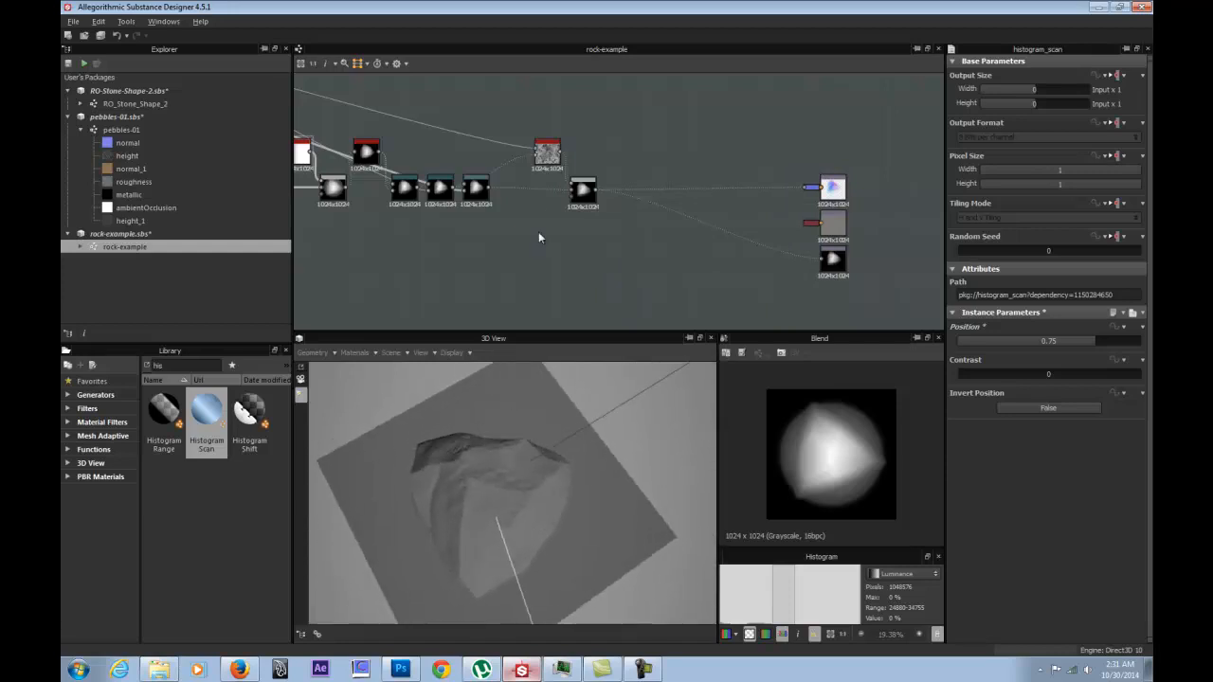
Preview the existing Histogram Scan before the directional warps and check its settings.
scroll(496, 211, up, 5)
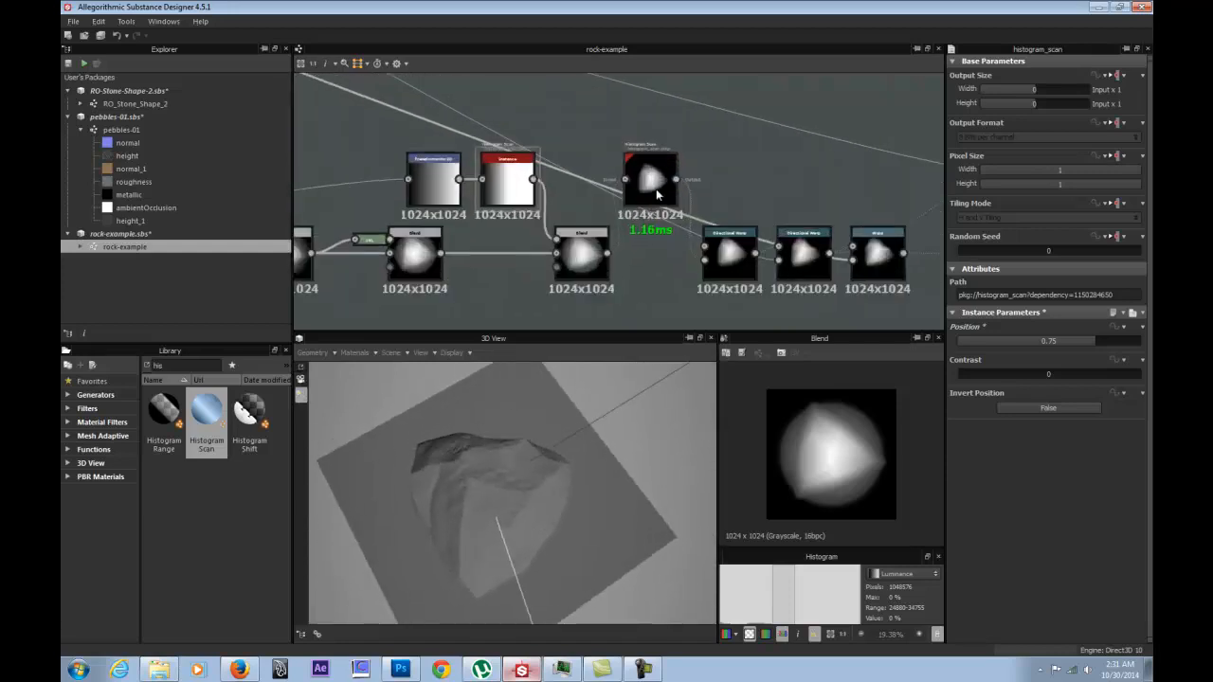
scroll(665, 198, up, 1)
double_click(663, 197)
Insert a new Histogram Scan node between the final Blend and the normal and height outputs.
middle_drag(848, 176, 459, 126)
middle_drag(607, 175, 508, 188)
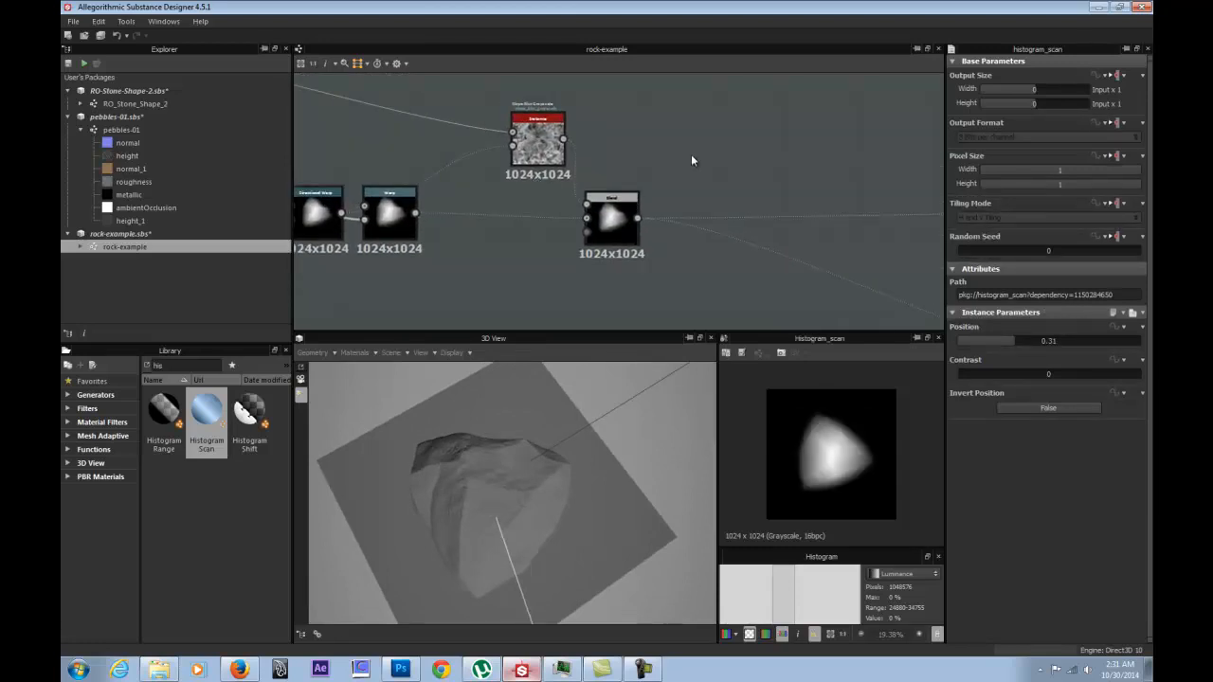
right_click(739, 177)
click(674, 171)
drag(213, 416, 761, 178)
drag(637, 219, 730, 230)
shift+drag(791, 181, 787, 179)
drag(638, 218, 737, 178)
drag(764, 203, 764, 219)
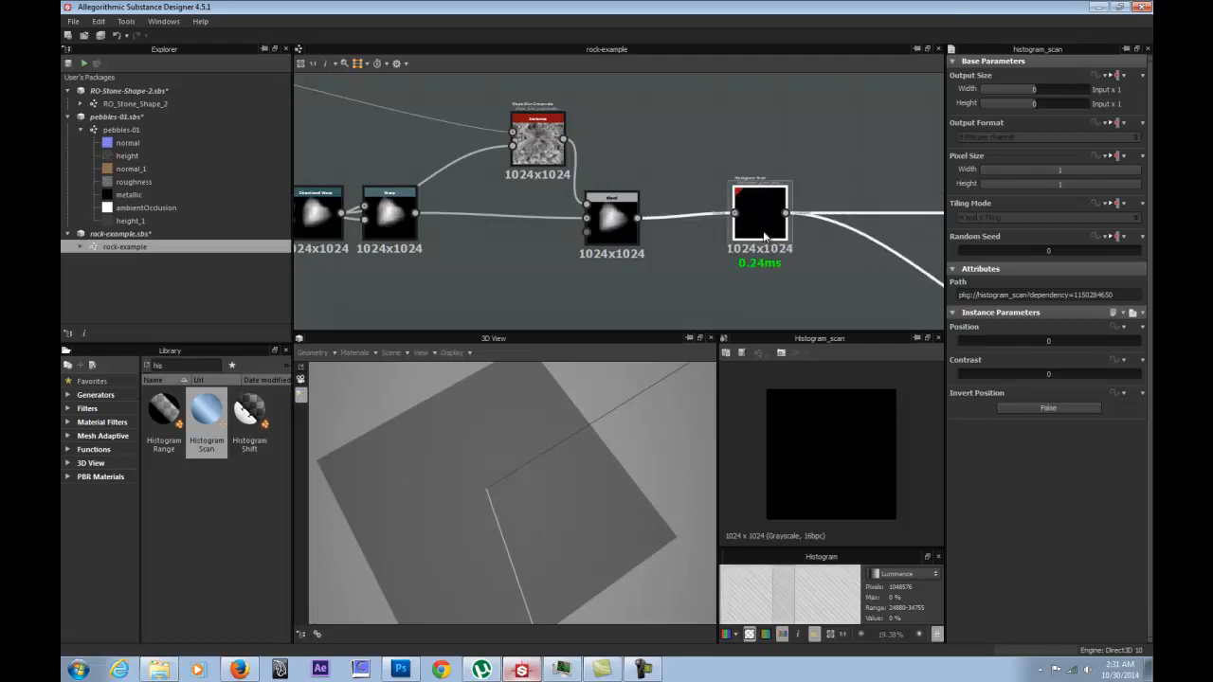
scroll(754, 265, down, 3)
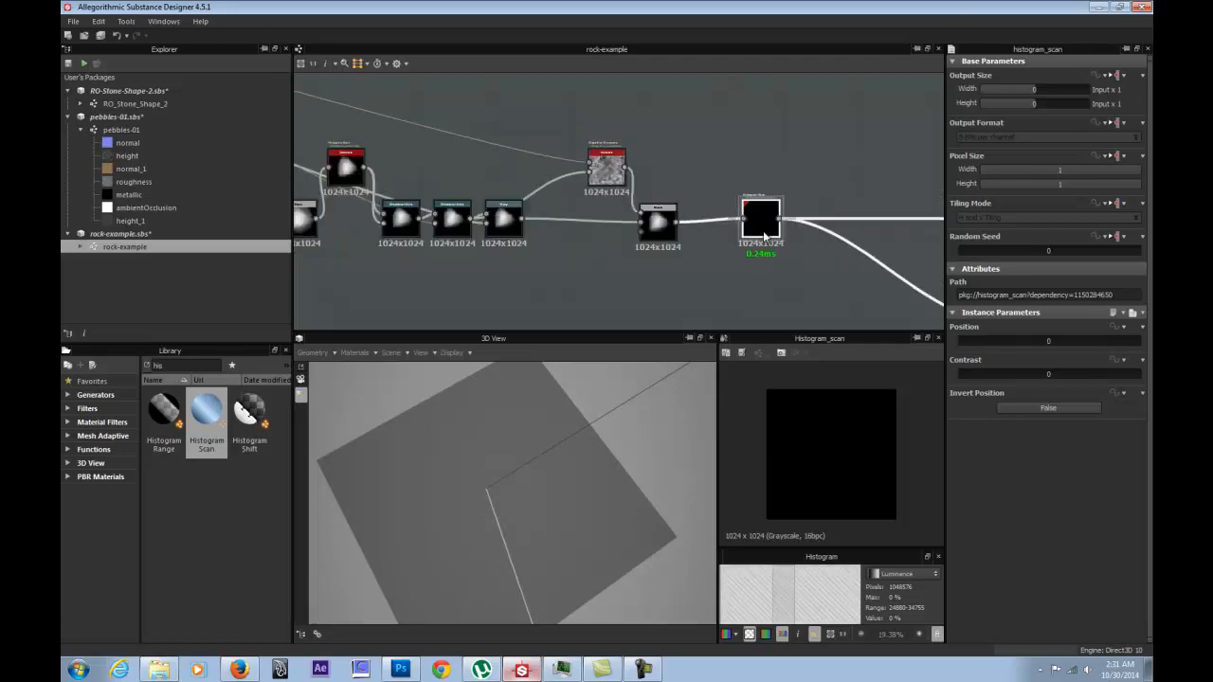
Try Positions of 0.72 and 0.59 on the final Histogram Scan, set it to 0.5, and view the rock from the side.
click(1134, 345)
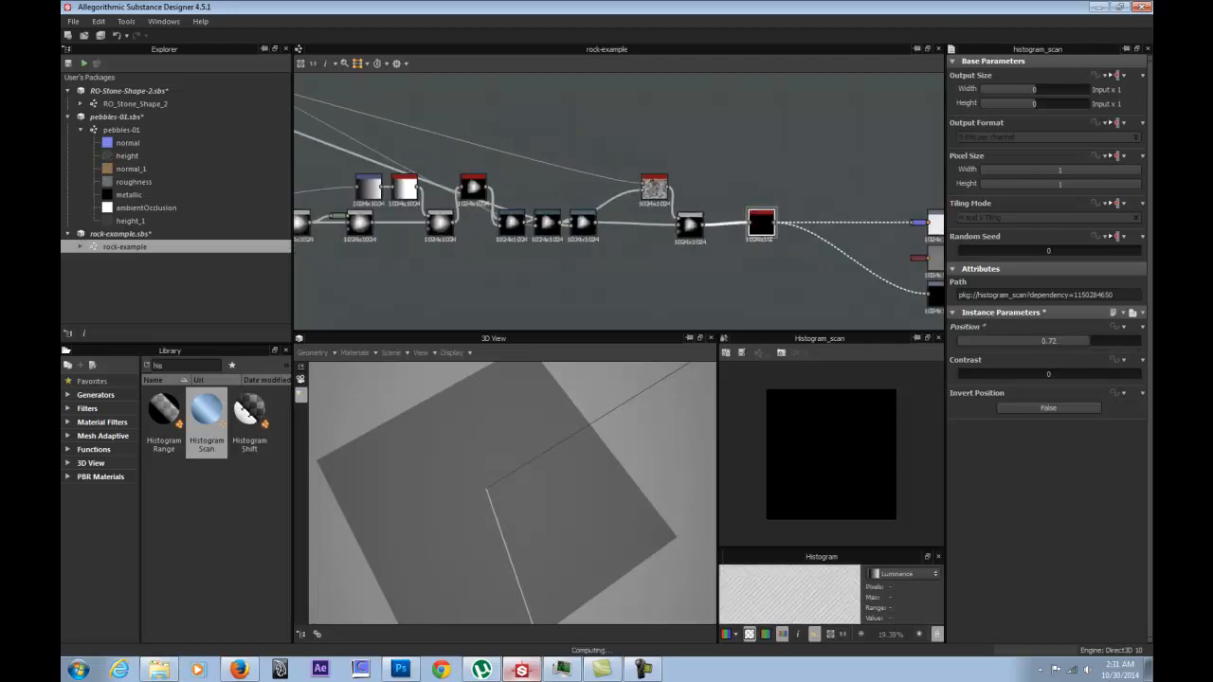
click(1065, 343)
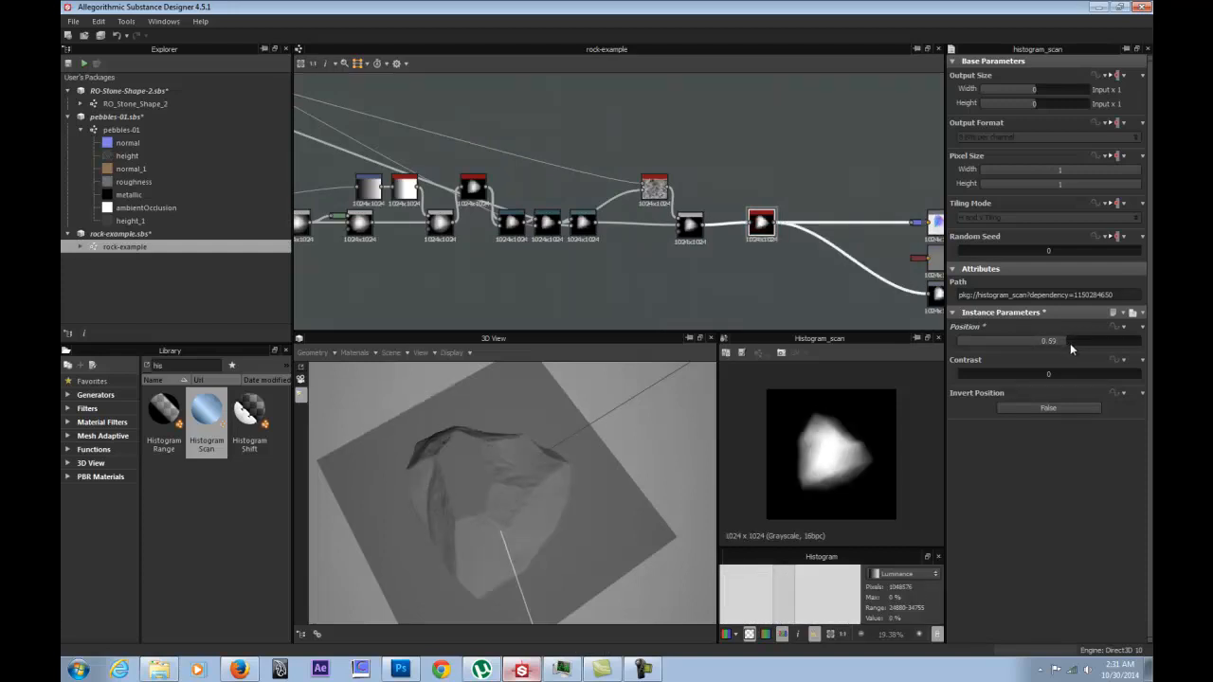
double_click(1065, 345)
text(.5)
key(Return)
drag(569, 403, 588, 379)
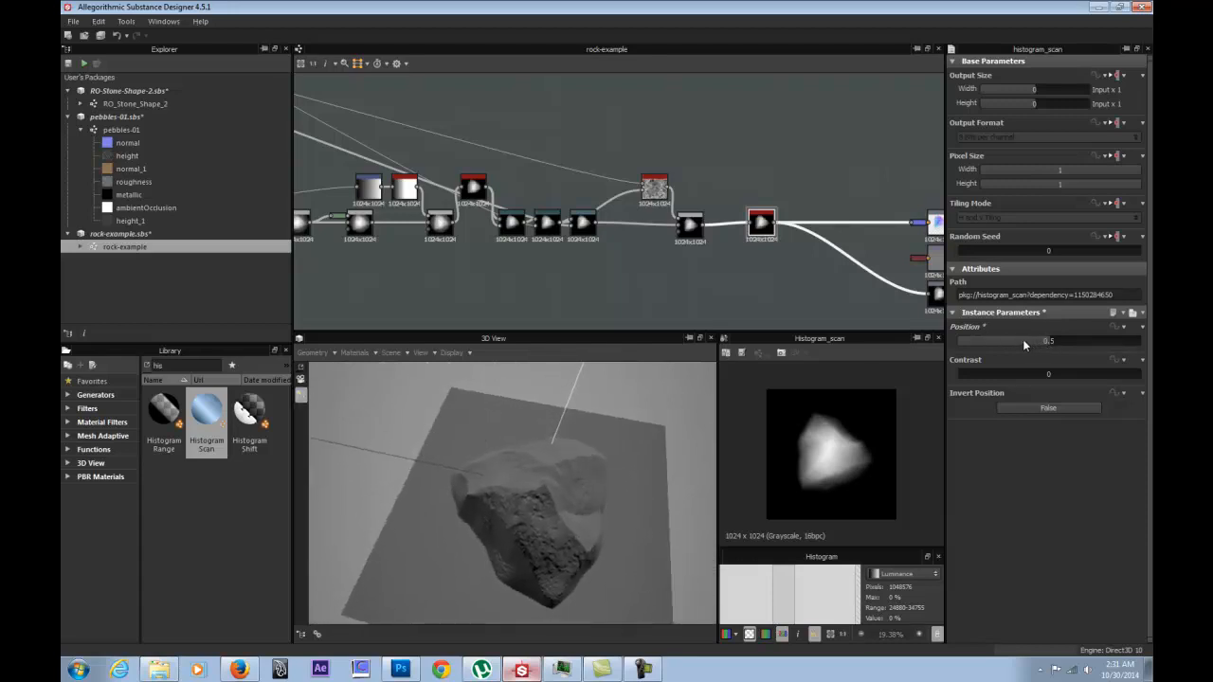
Try Positions such as 0.32 and 0.61 on the final Histogram Scan, and set it back to 0.5.
click(1018, 341)
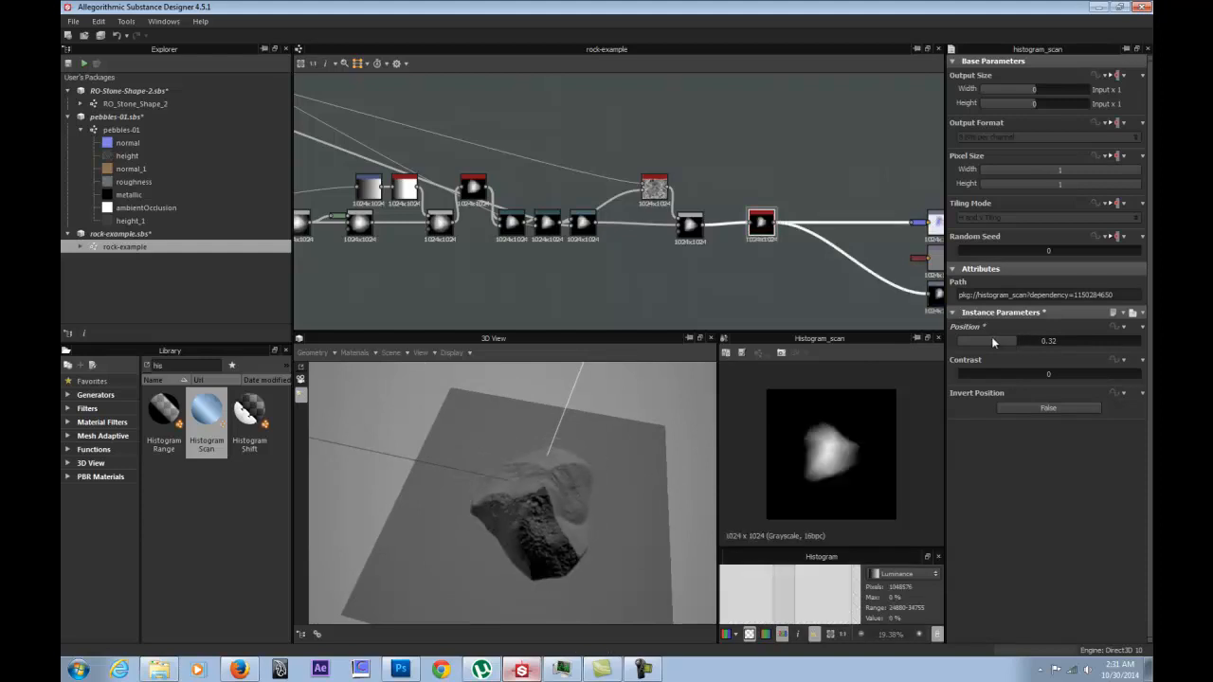
drag(991, 337, 1095, 338)
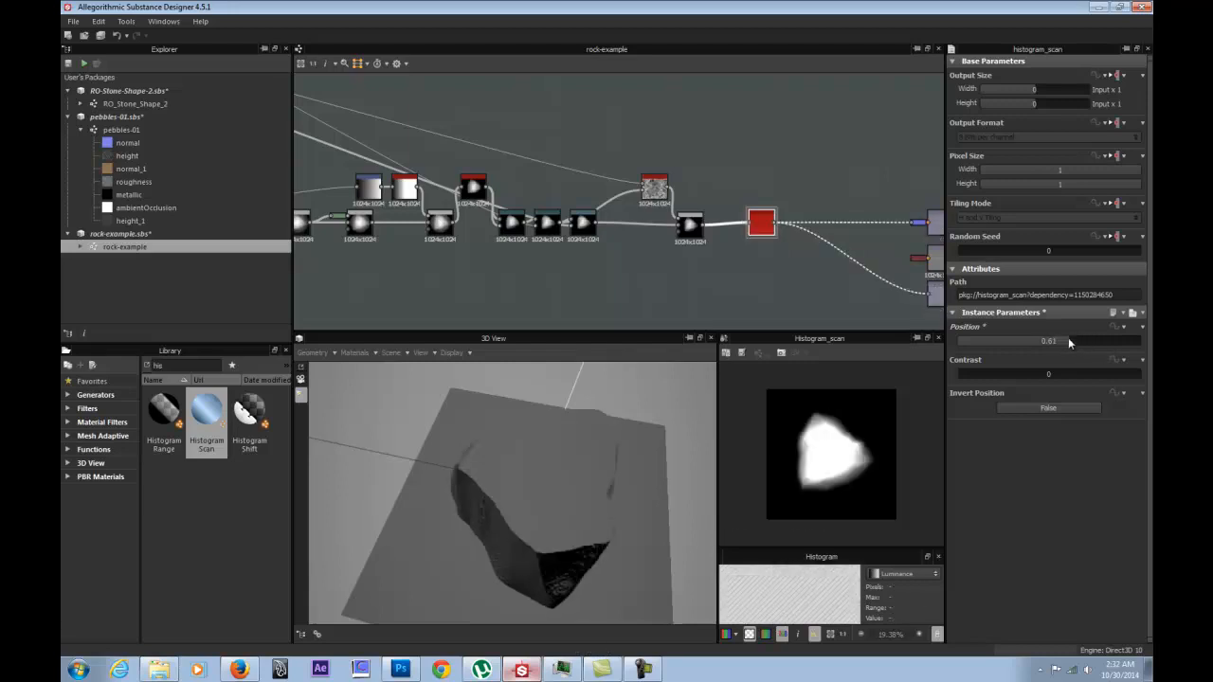
drag(1066, 341, 1052, 342)
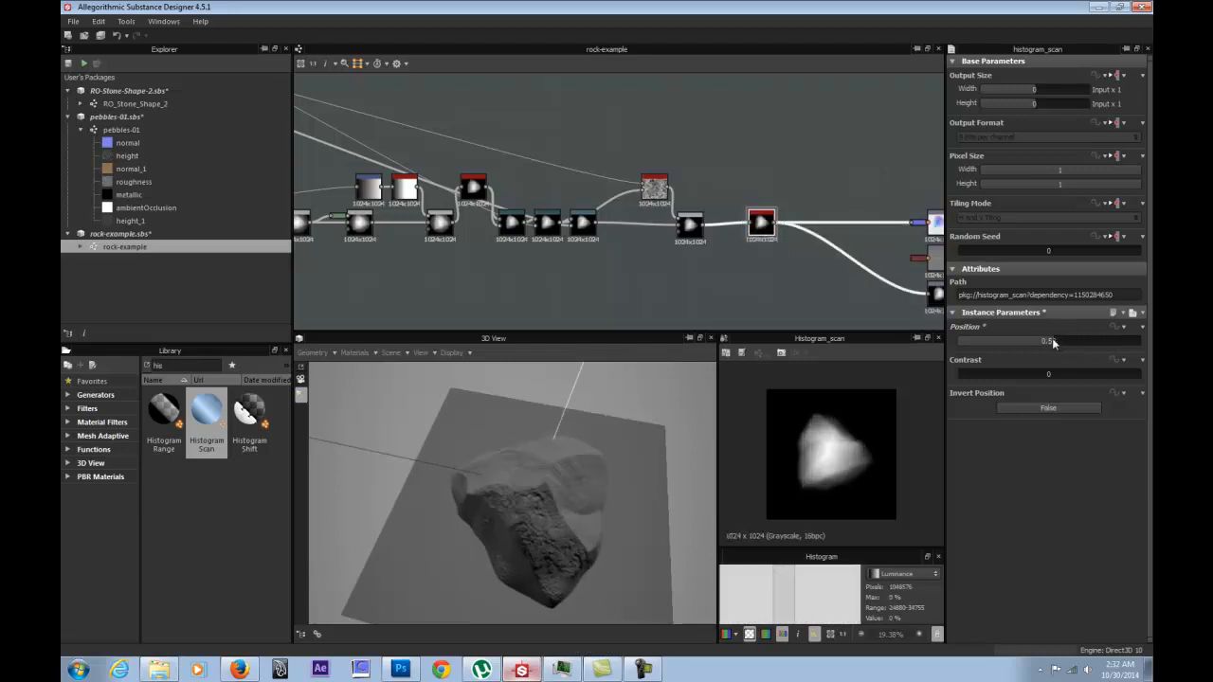
double_click(1053, 342)
text(.5)
key(Return)
Inspect the rock from a low angle and review the graph from the final Histogram Scan back to the RO_Stone_Shape_2 node.
drag(674, 457, 537, 406)
middle_drag(403, 236, 591, 220)
scroll(449, 241, down, 3)
middle_drag(398, 210, 441, 244)
middle_drag(715, 240, 585, 200)
scroll(619, 227, up, 4)
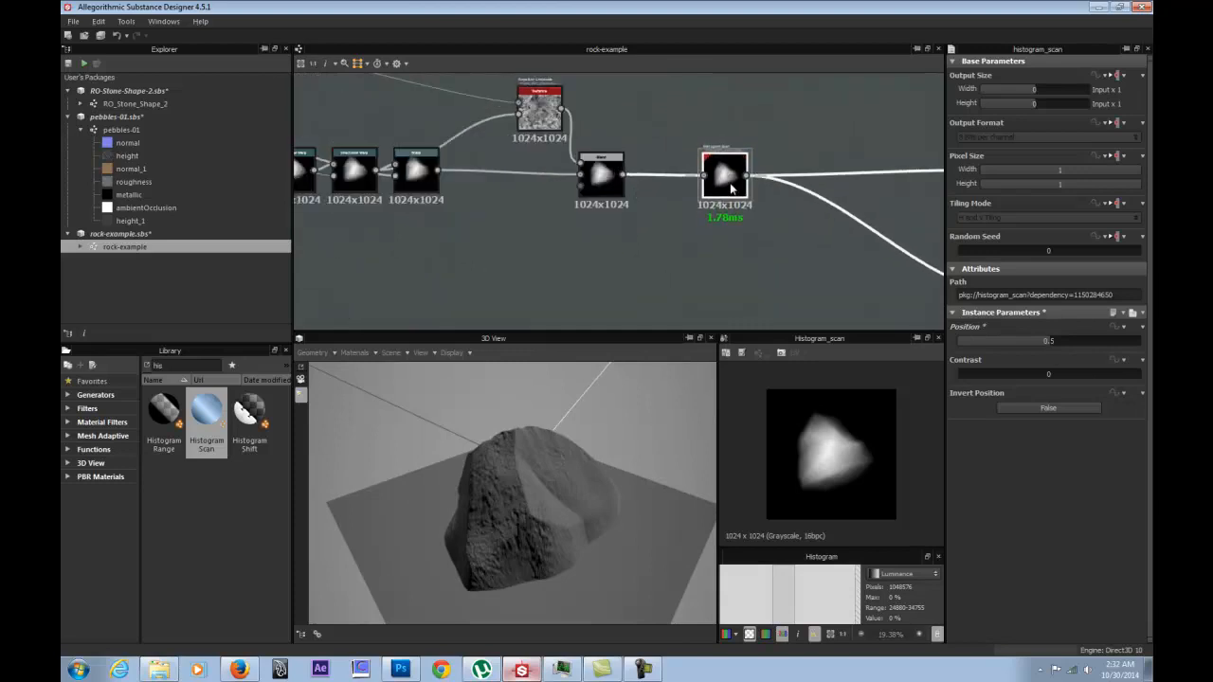
click(598, 186)
scroll(463, 277, down, 3)
middle_drag(388, 282, 676, 255)
click(311, 325)
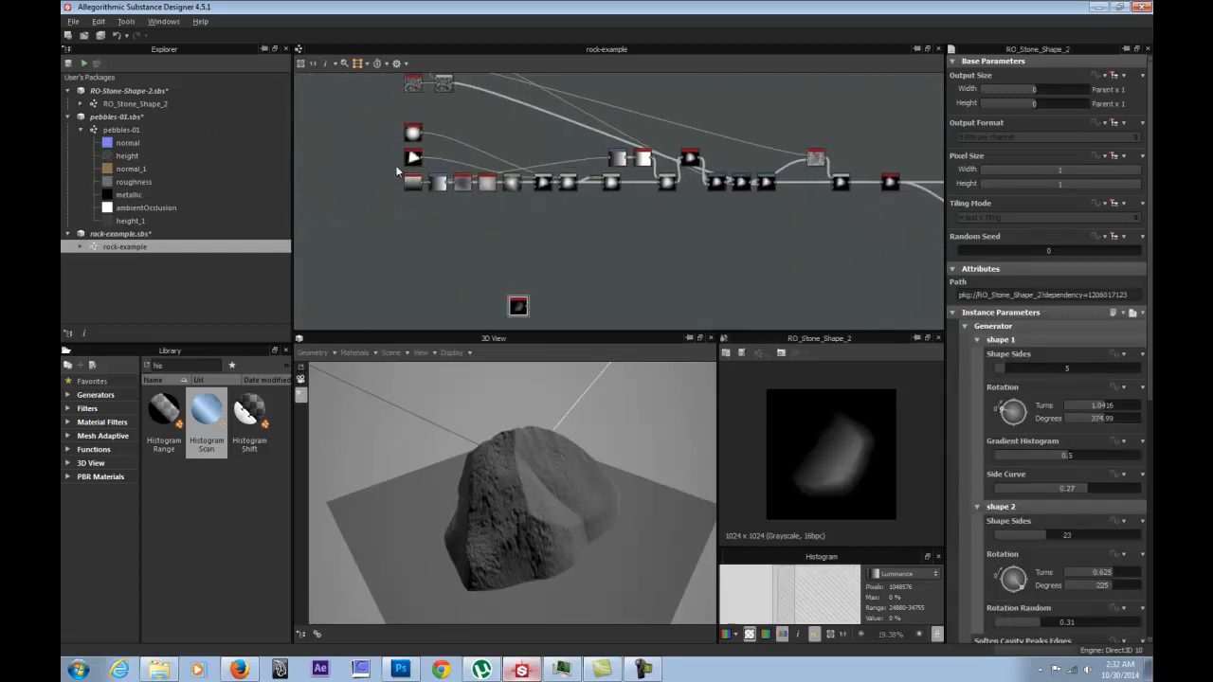
Open the RO_Stone_Shape_2 graph and examine its Warp Details, Height balance, Rock Shape Mod and Cavity Soften groups.
double_click(135, 103)
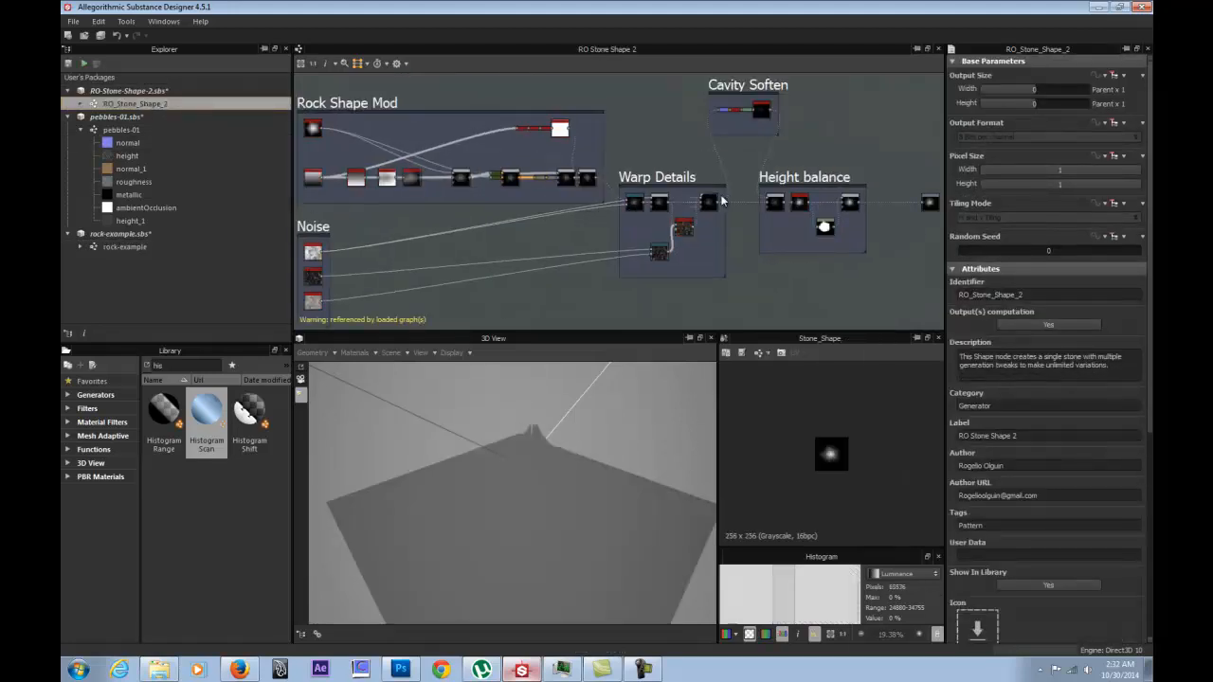
middle_drag(826, 192, 698, 236)
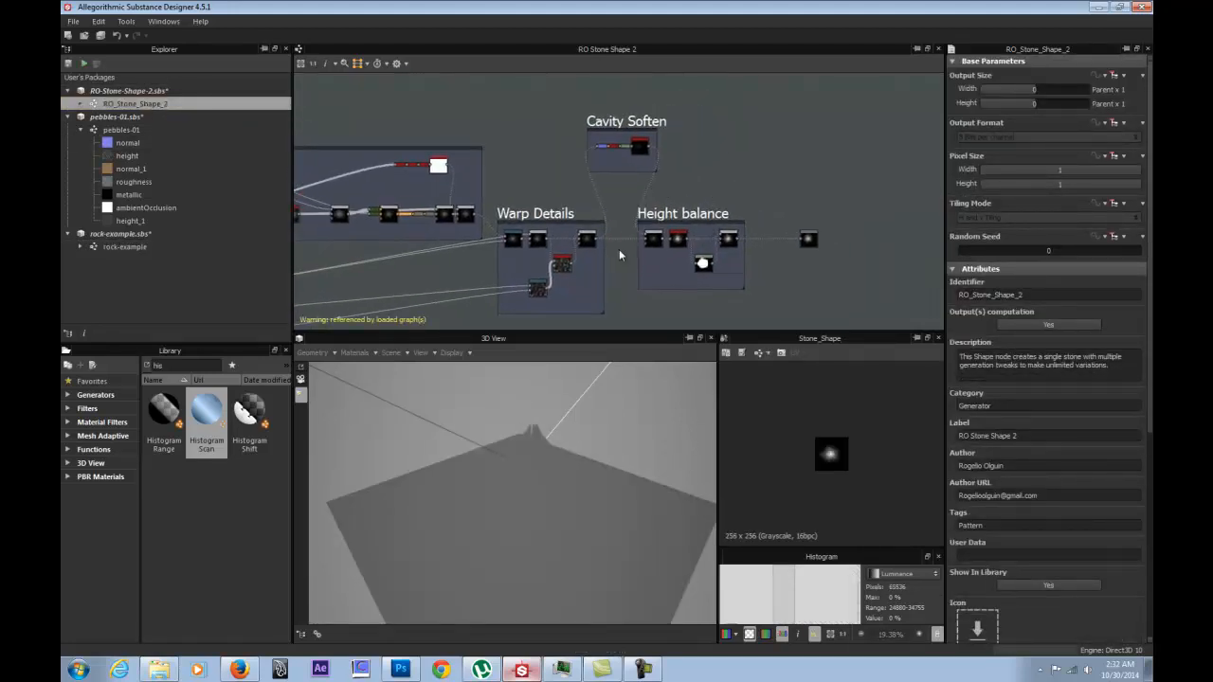
scroll(545, 218, up, 2)
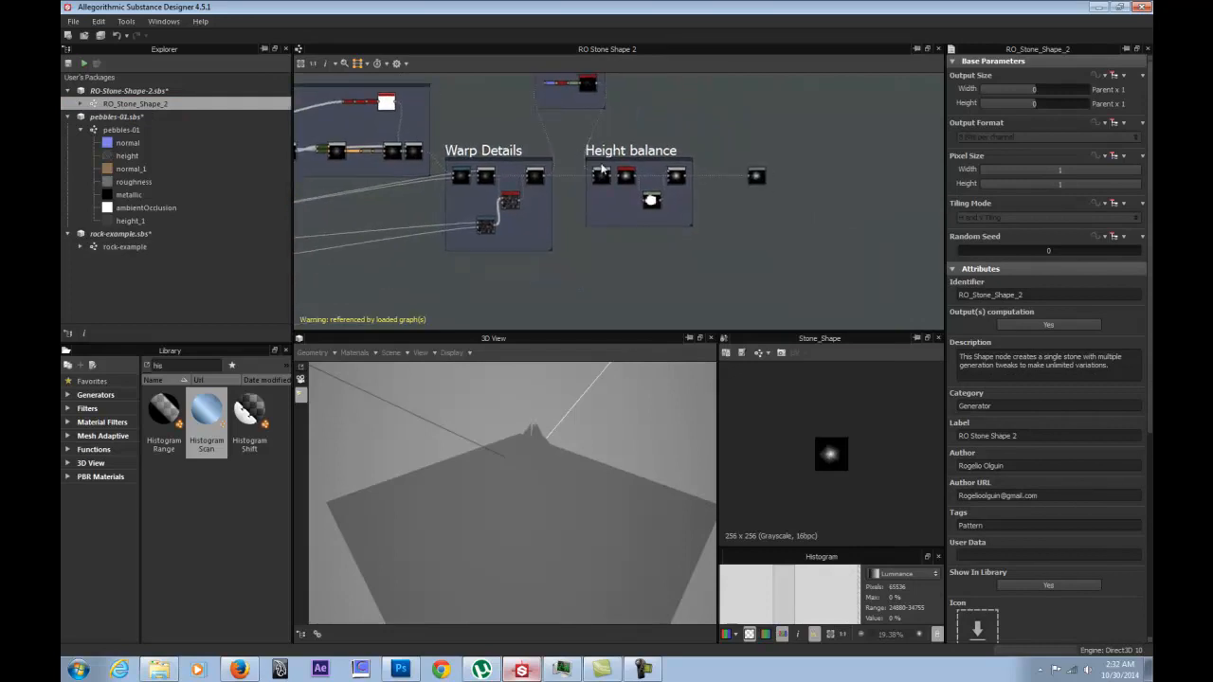
middle_drag(495, 186, 718, 241)
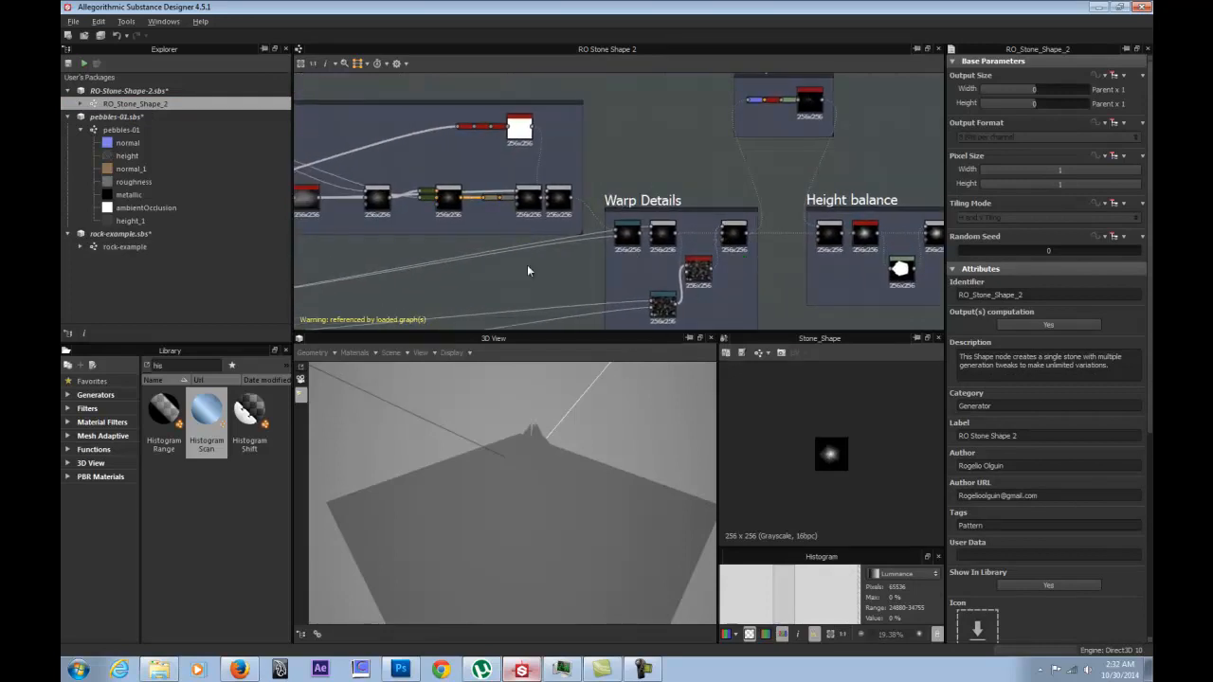
middle_drag(527, 264, 838, 284)
middle_drag(547, 236, 616, 117)
middle_drag(851, 119, 533, 217)
scroll(747, 87, up, 2)
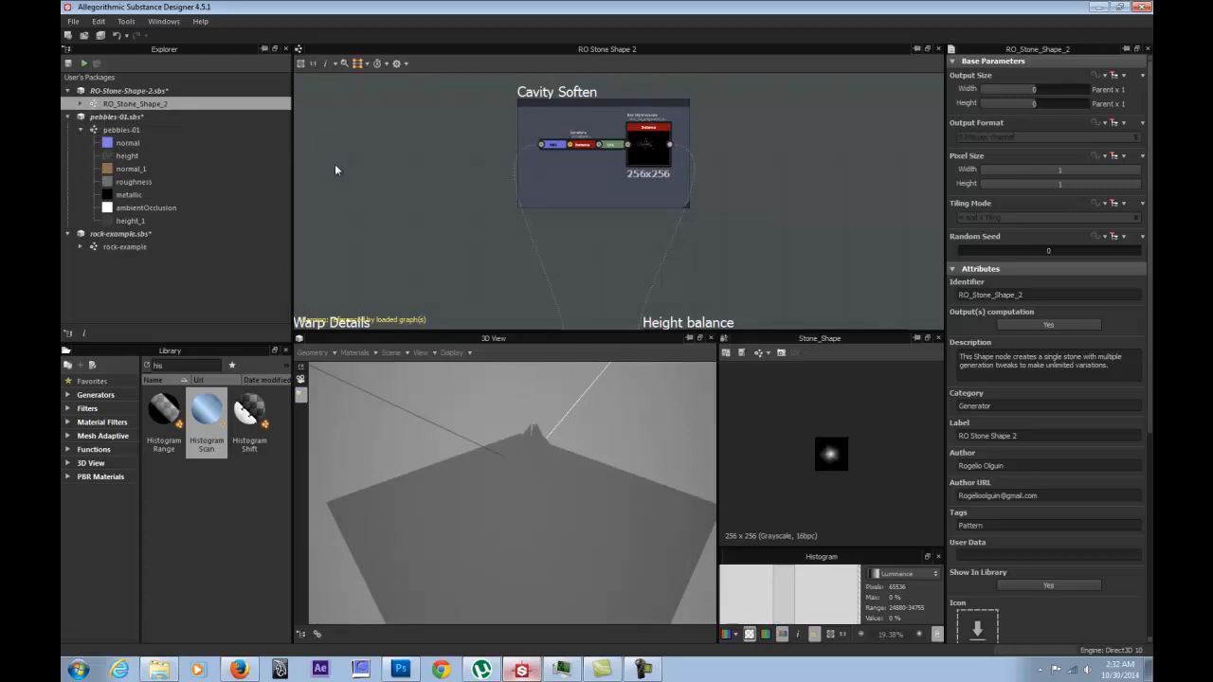
Look at the pebbles-01 graph, return to the rock-example graph, and save the rock-example.sbs package.
double_click(146, 128)
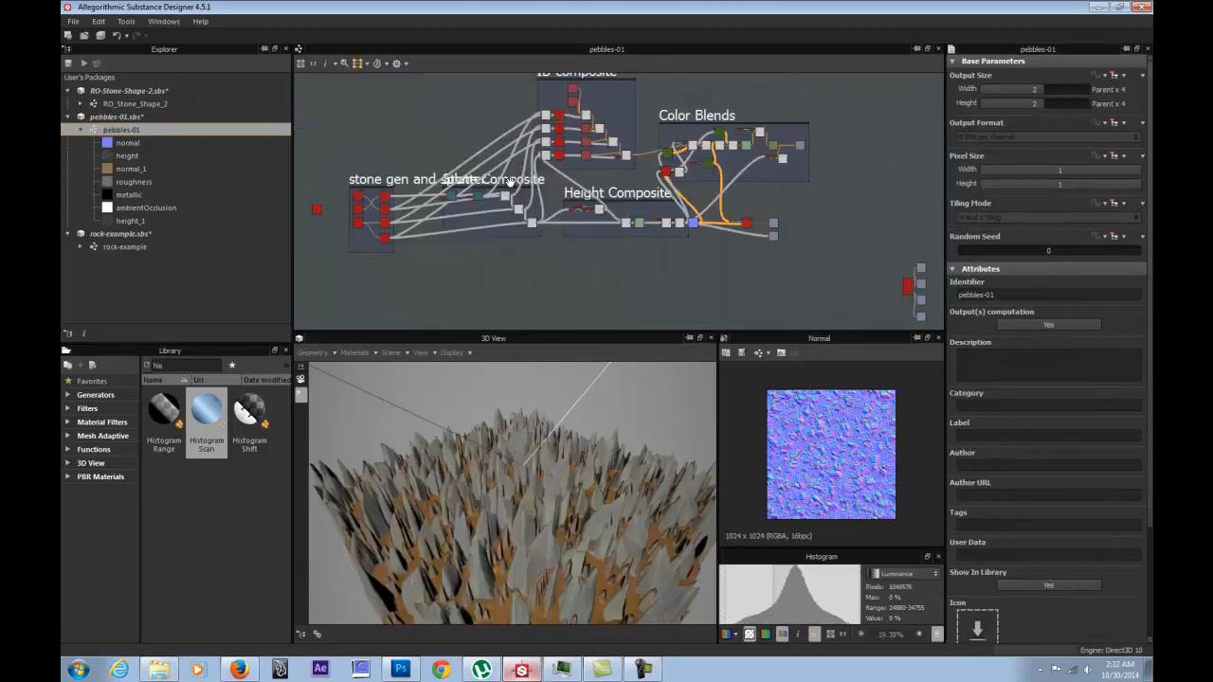
double_click(133, 248)
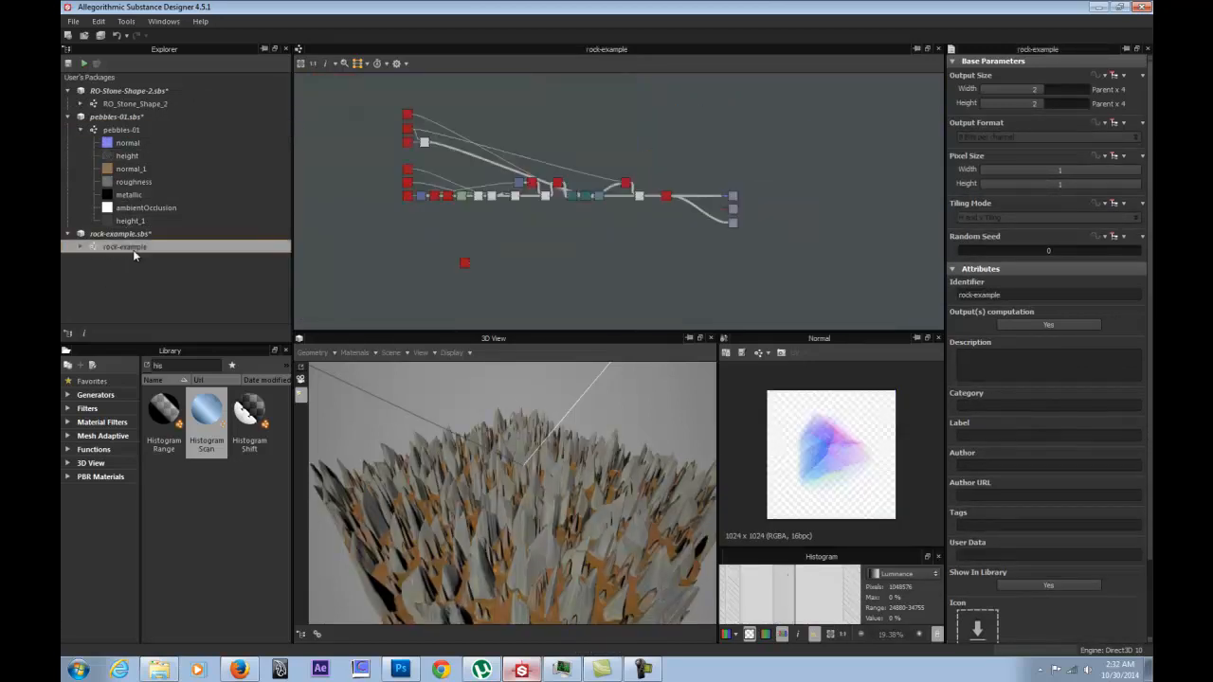
click(144, 234)
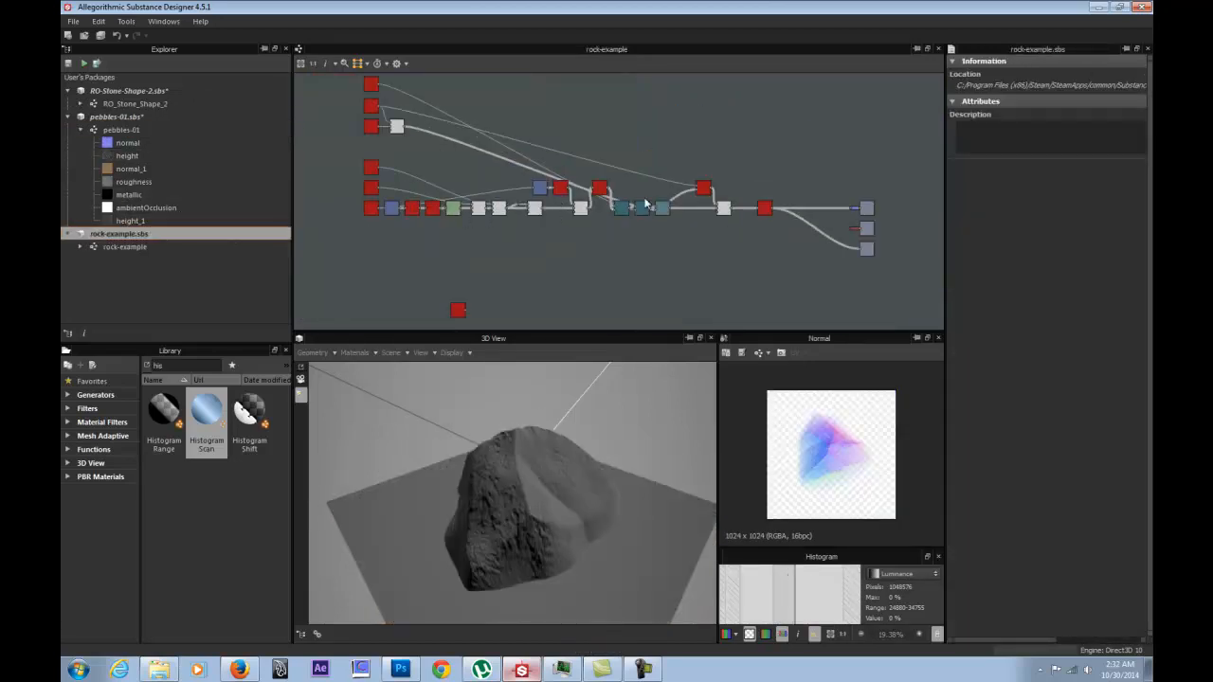
Search the library for "cur" and add a Curvature node above the final Blend and Histogram Scan.
scroll(688, 162, up, 6)
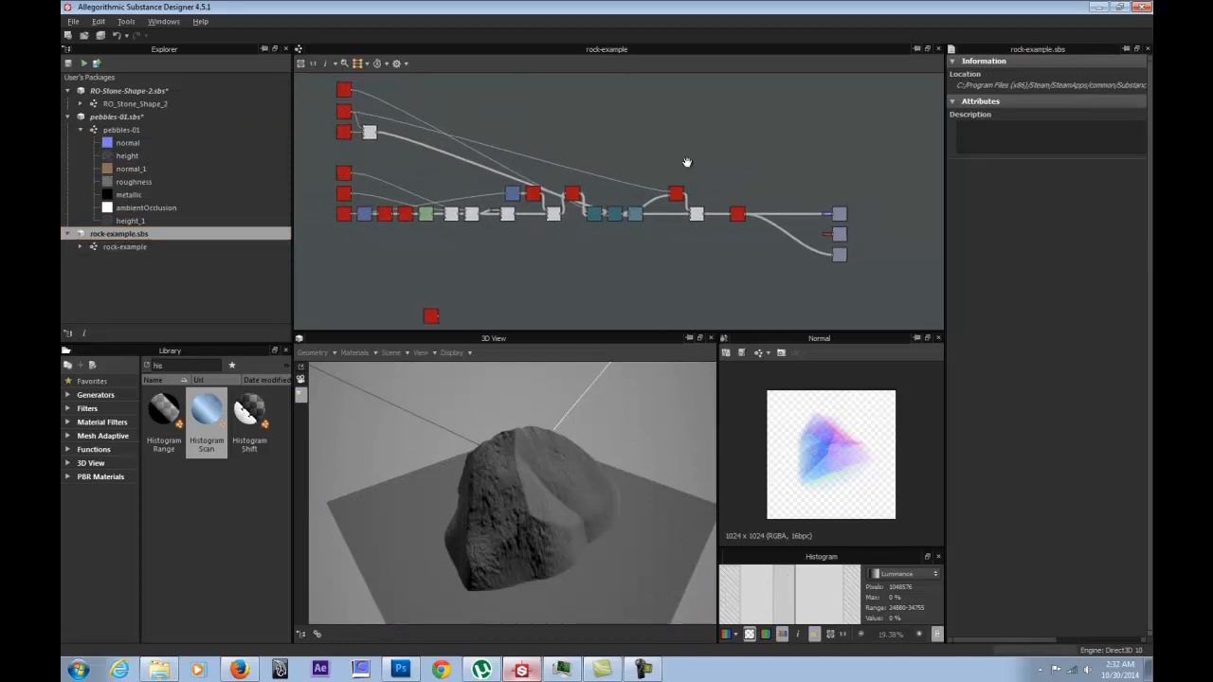
scroll(569, 127, up, 1)
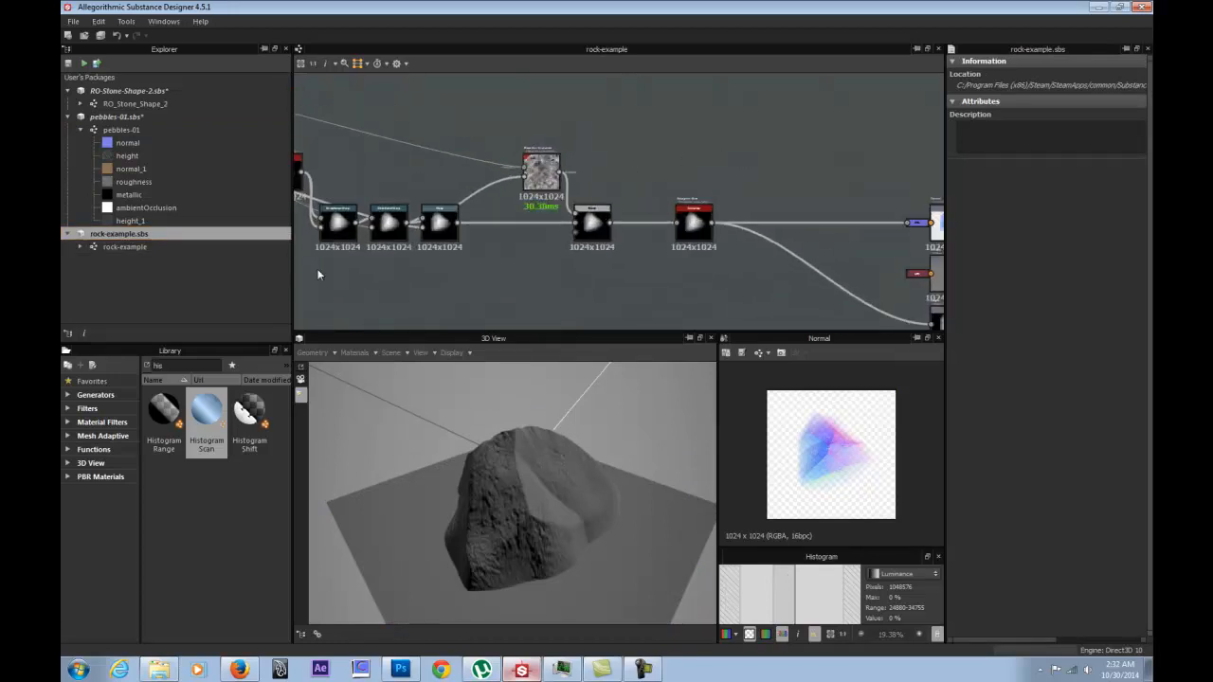
text(cur)
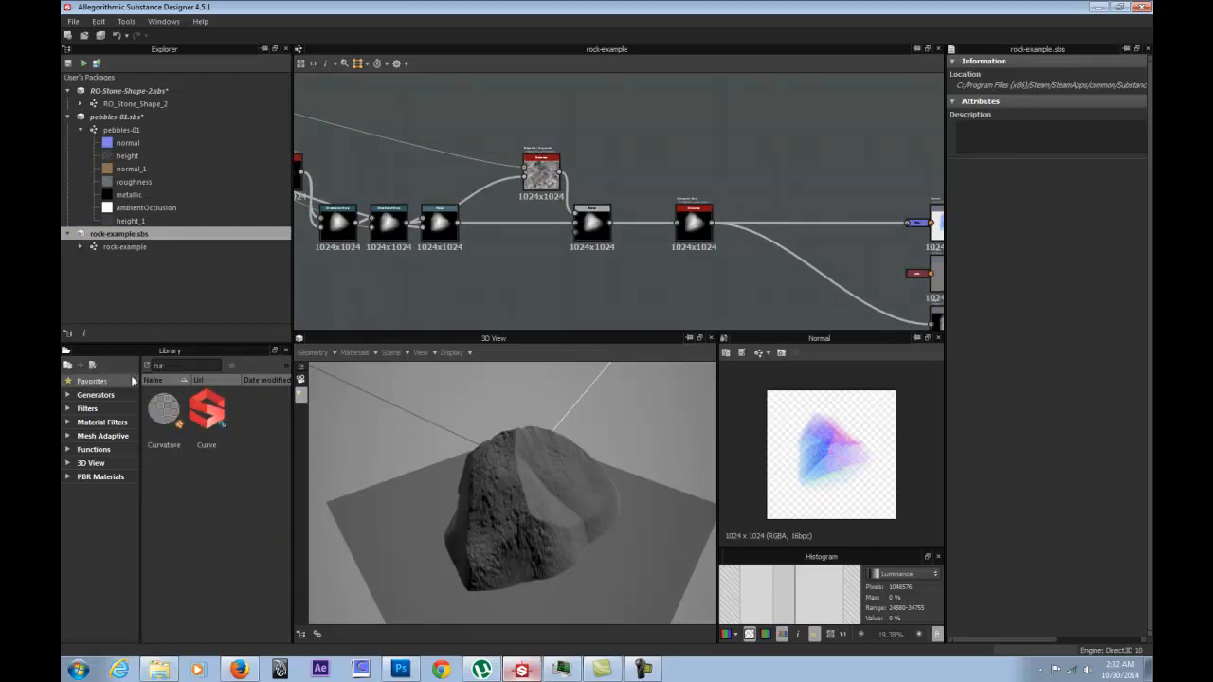
drag(163, 409, 659, 164)
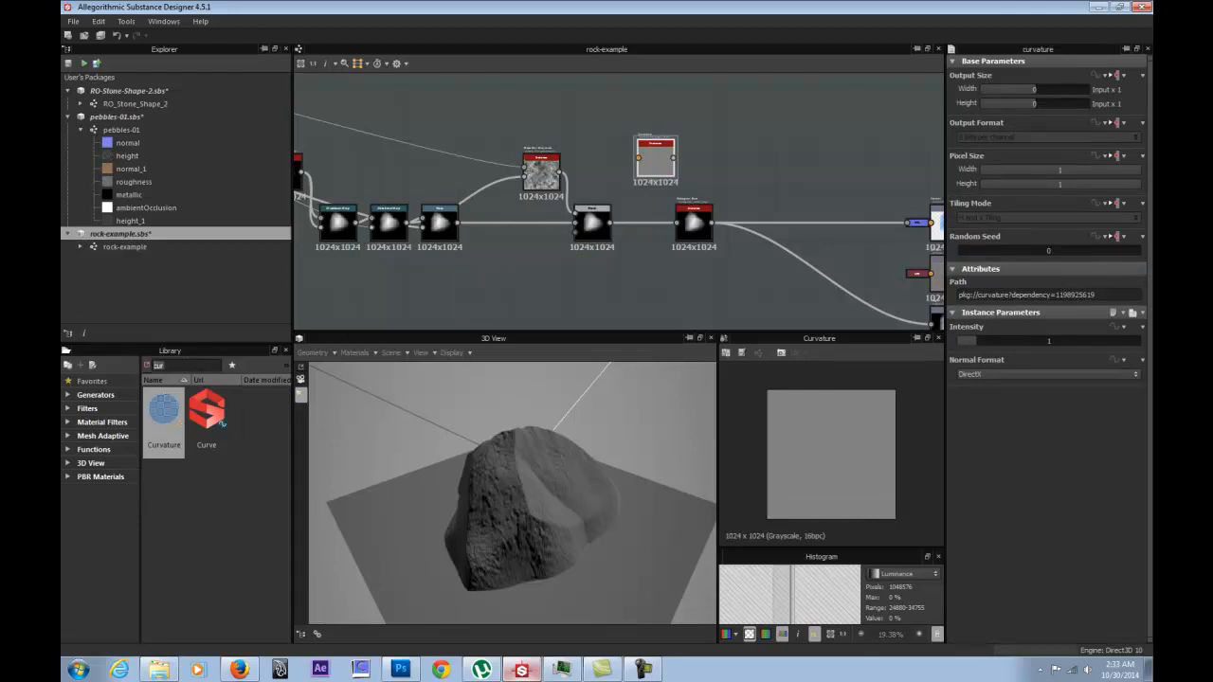
Search the library for "normal", add a Normal node to the graph, and place it directly above the Curvature node.
text(normal)
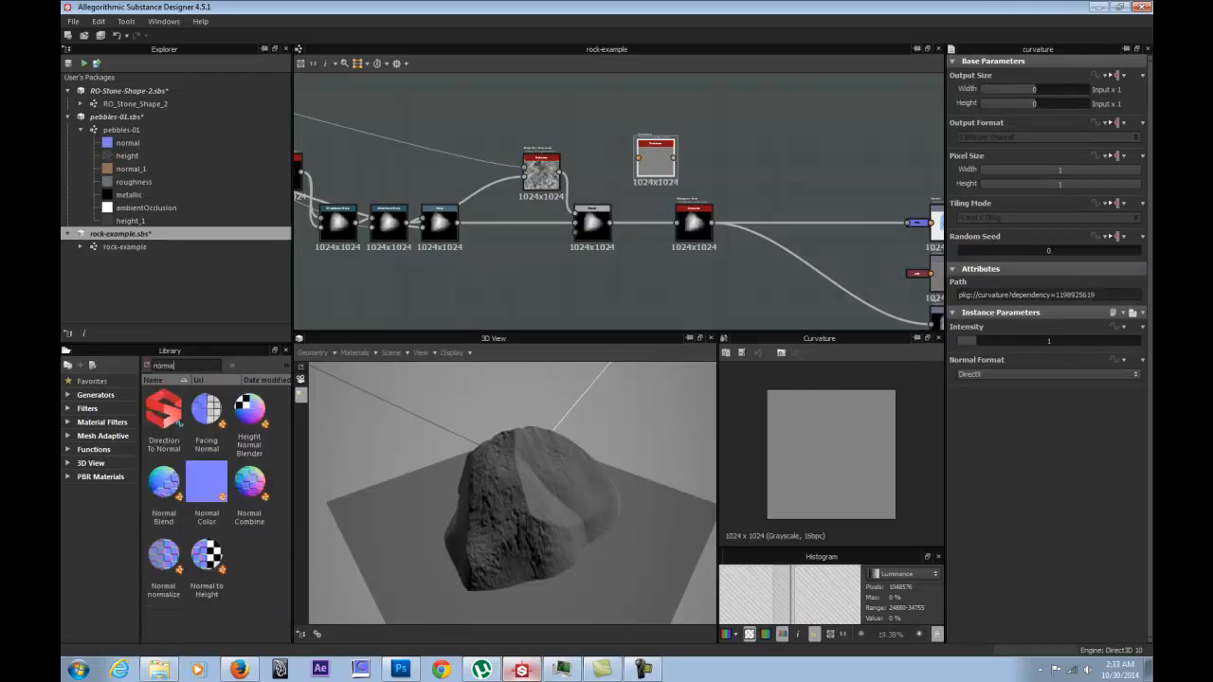
right_click(569, 111)
click(802, 302)
drag(566, 106, 858, 192)
scroll(653, 166, up, 3)
drag(772, 102, 685, 129)
middle_drag(664, 133, 418, 152)
scroll(418, 151, down, 3)
drag(427, 156, 513, 136)
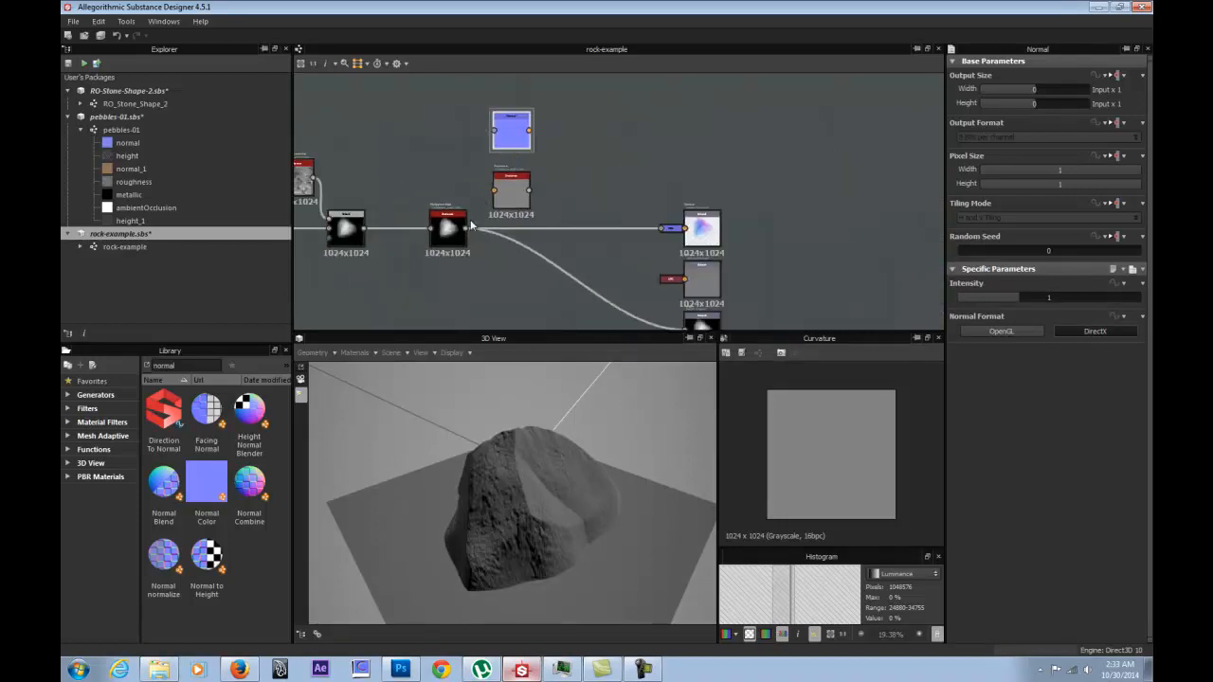
Feed the final Histogram Scan into the Normal node, connect that to the Curvature node, space them apart, and preview the Curvature.
drag(482, 180, 493, 130)
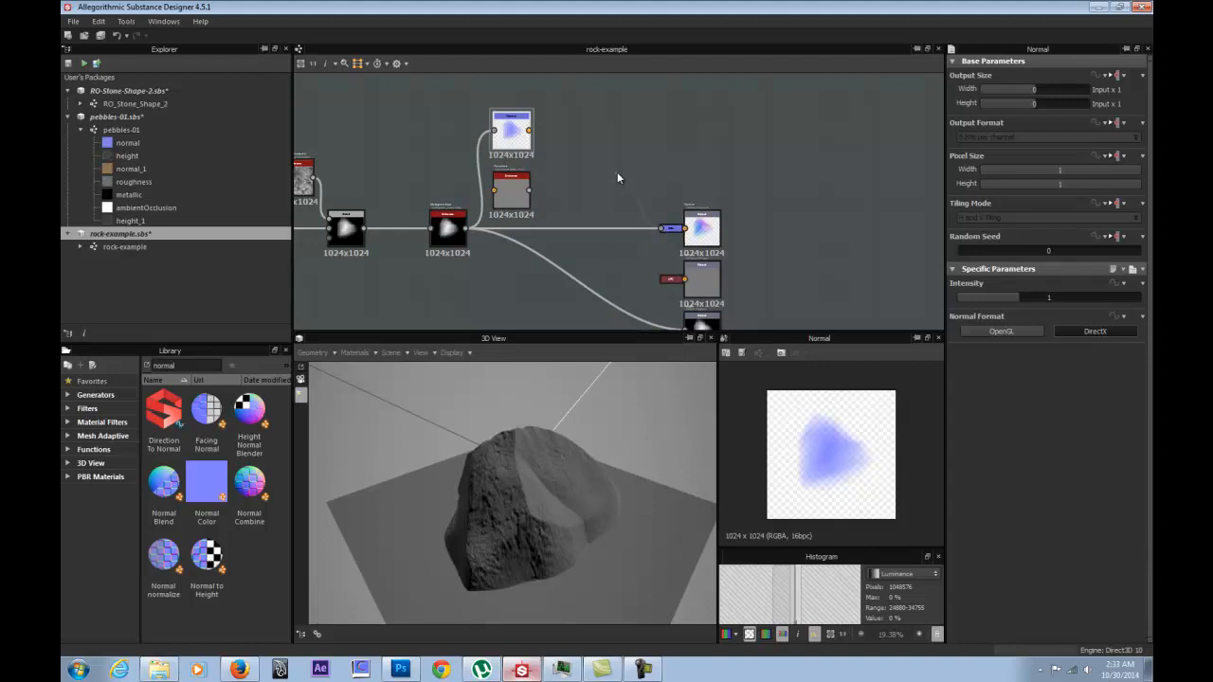
double_click(672, 231)
drag(514, 193, 647, 171)
drag(618, 226, 584, 218)
key(d)
drag(650, 155, 547, 113)
double_click(566, 109)
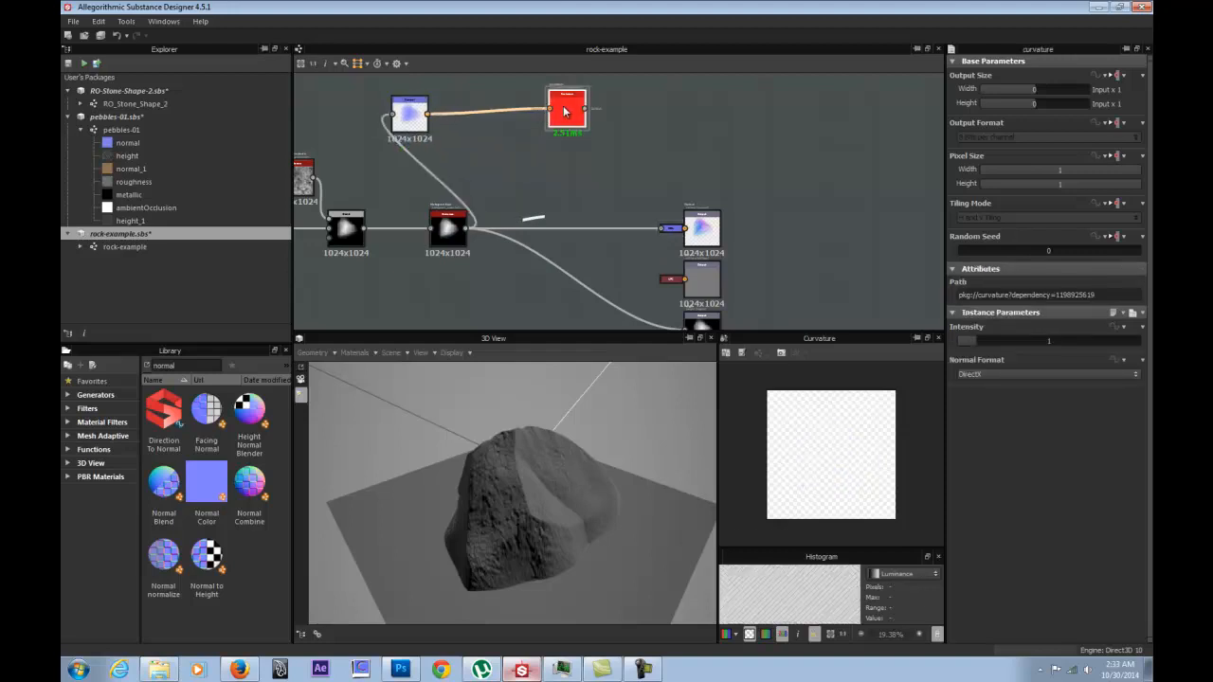
Set the Curvature node's Intensity to 7.79 and its Normal Format to OpenGL.
scroll(820, 463, up, 3)
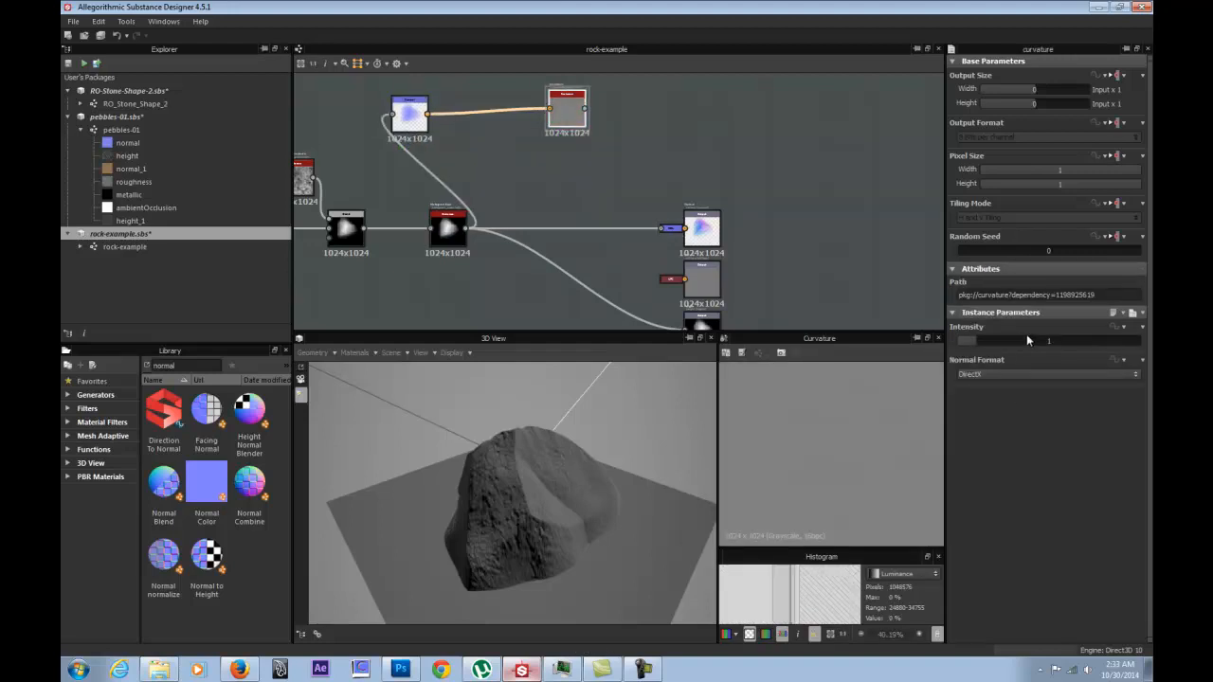
click(1100, 339)
click(1033, 376)
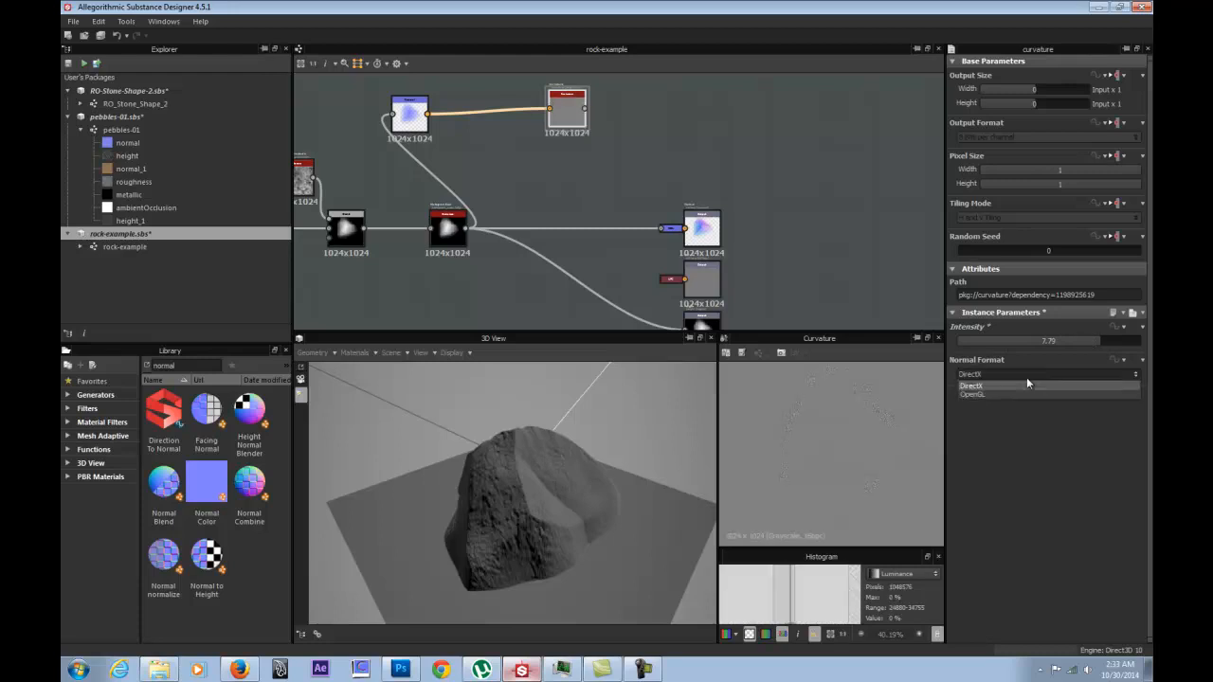
click(1019, 395)
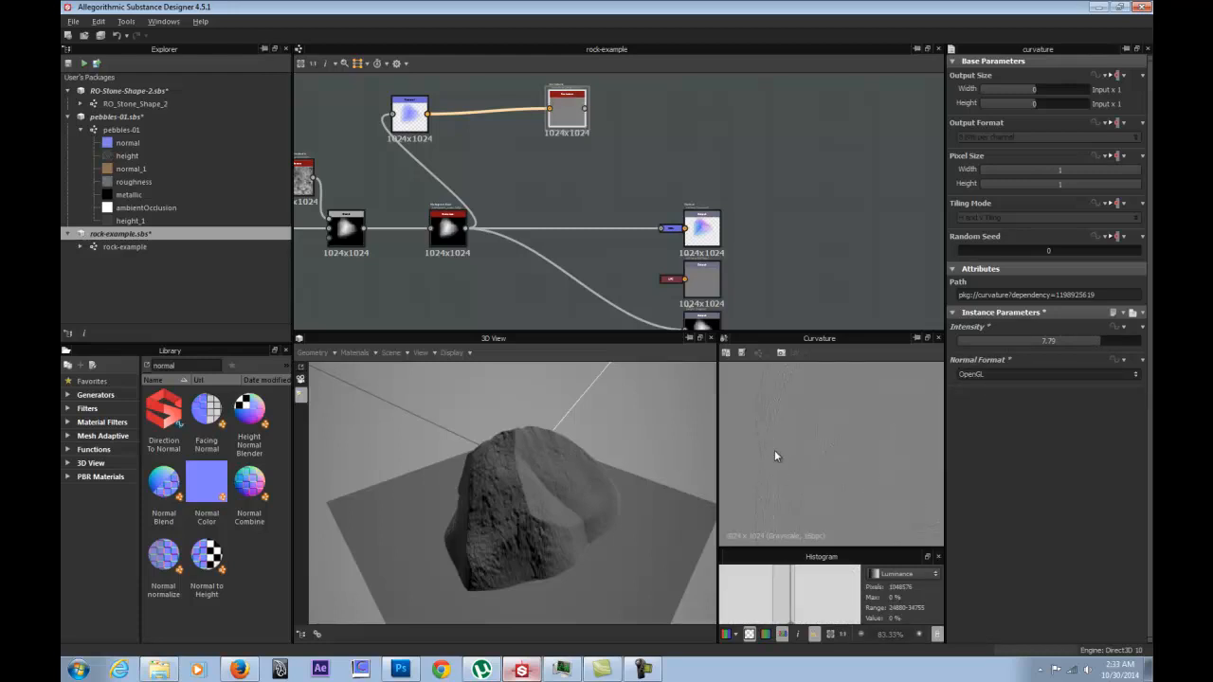
Set the Curvature node's Intensity to 10 and preview the Normal node with transparency display turned off.
click(1137, 345)
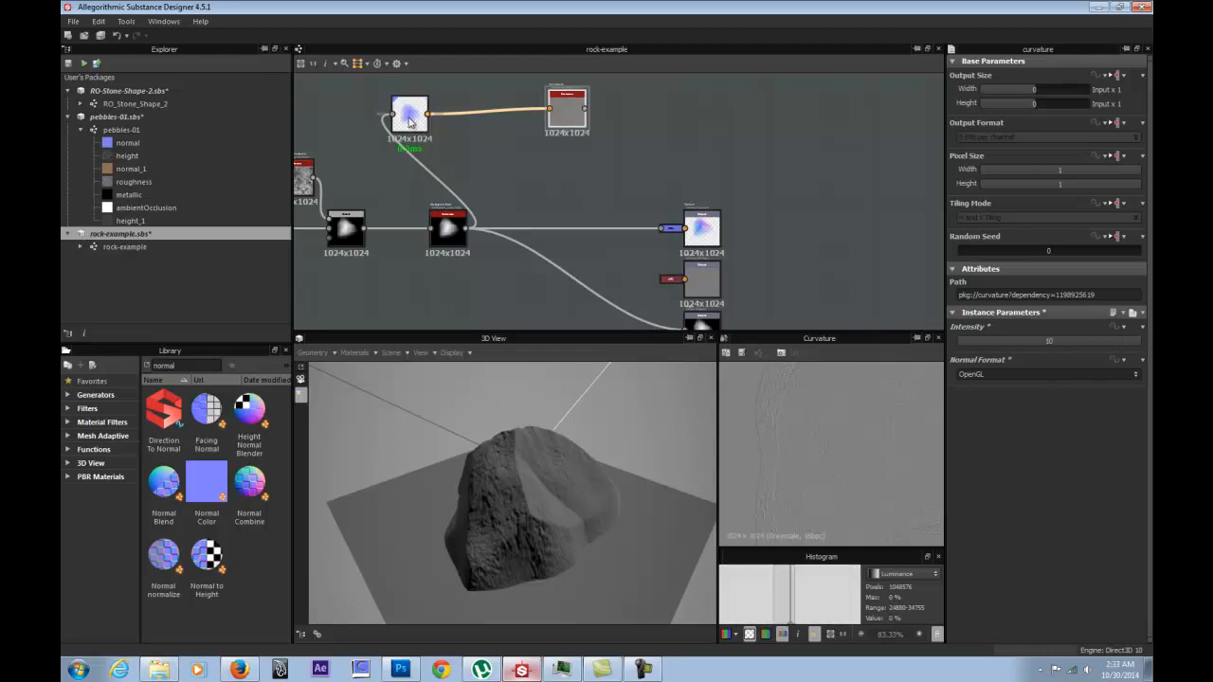
double_click(410, 116)
click(749, 634)
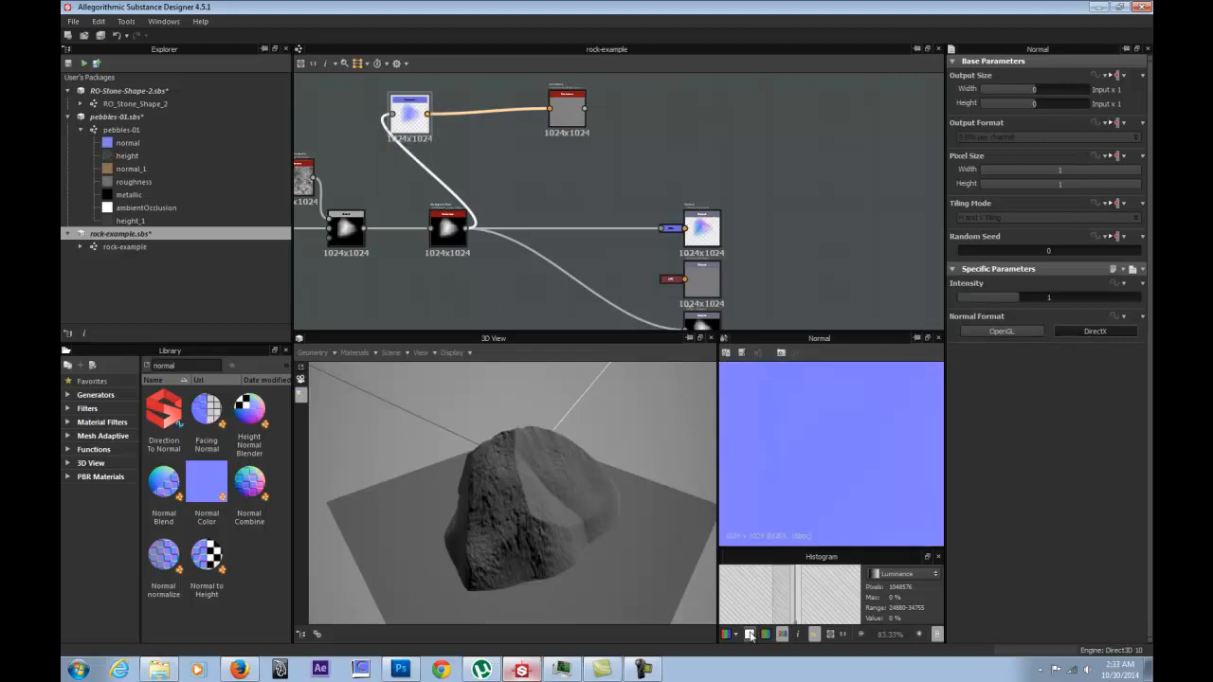
Try an Intensity of 40 on the Normal node, and settle on 30.
scroll(803, 442, down, 5)
double_click(1047, 298)
text(40)
key(Return)
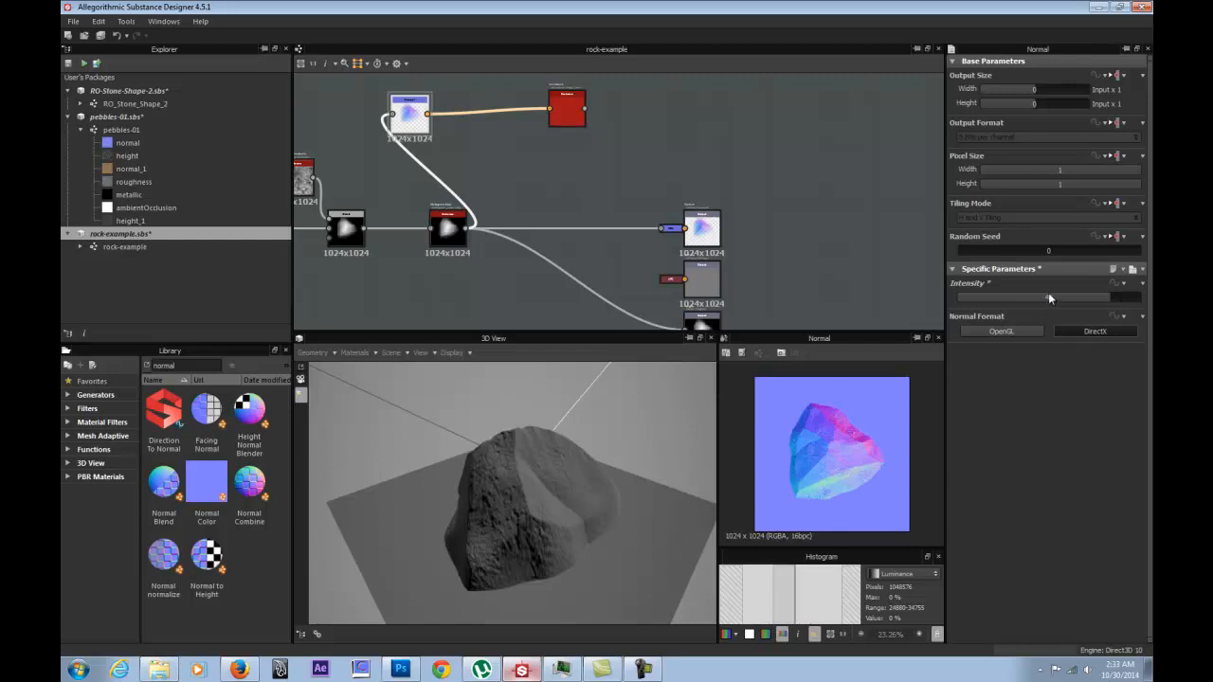
text(30)
key(Return)
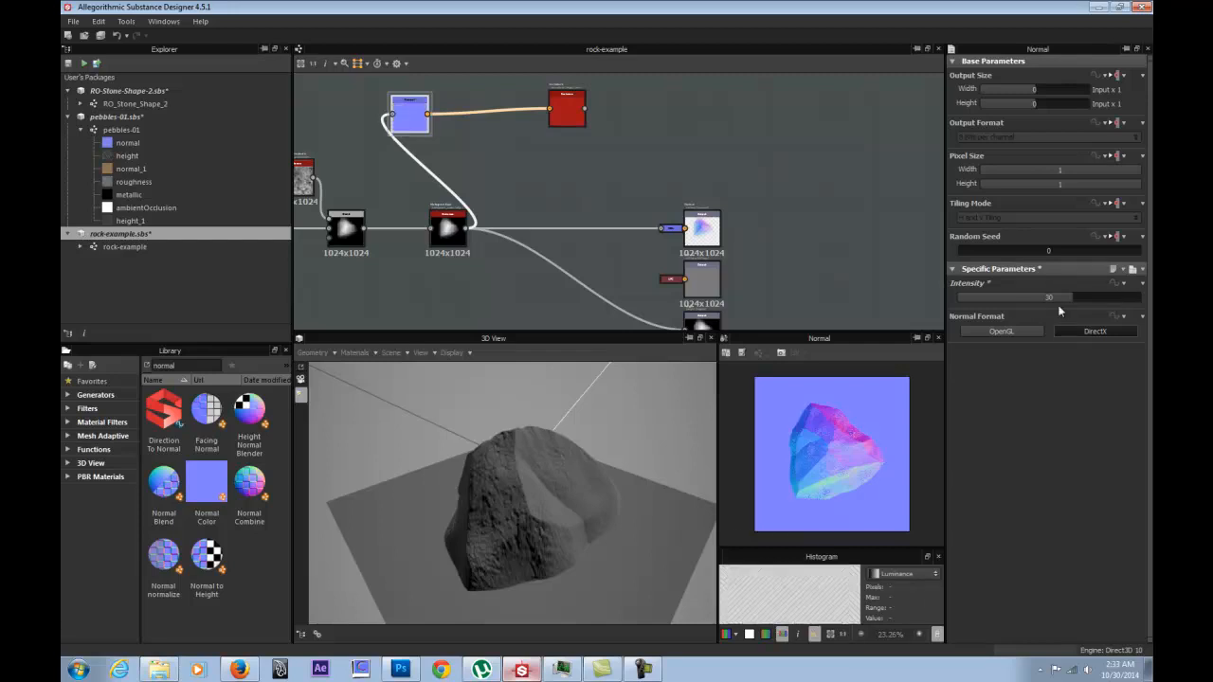
Preview the Curvature node and switch its Normal Format to DirectX.
click(557, 106)
double_click(557, 106)
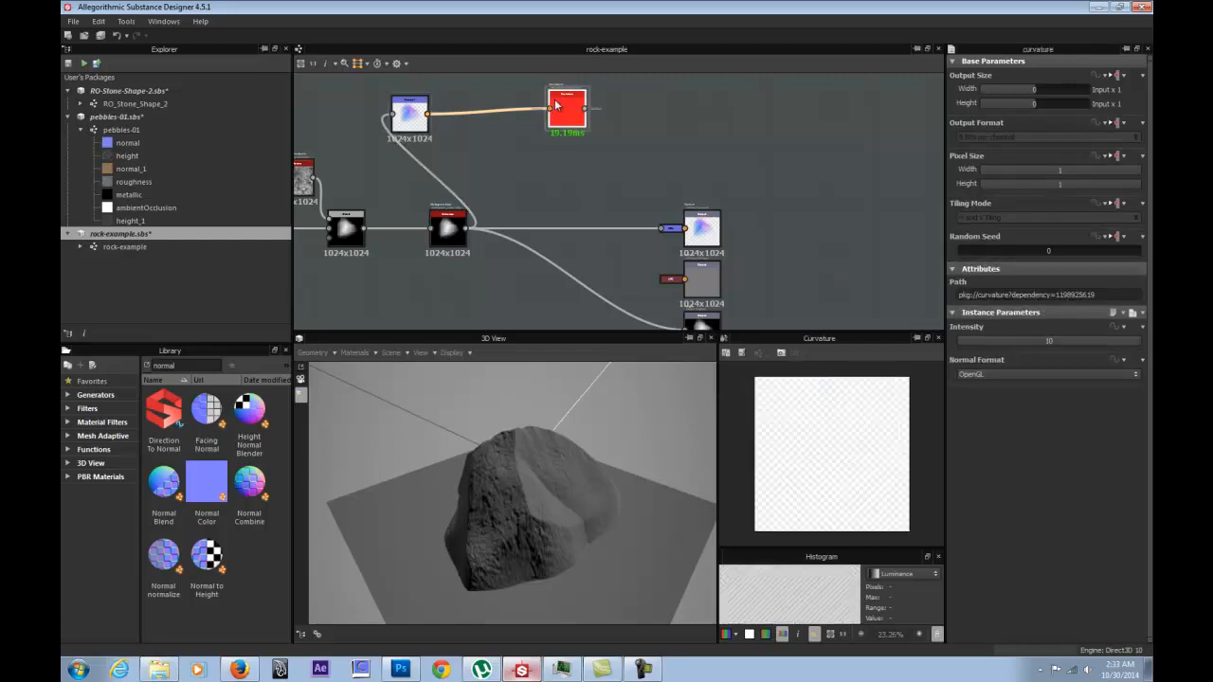
scroll(854, 453, up, 5)
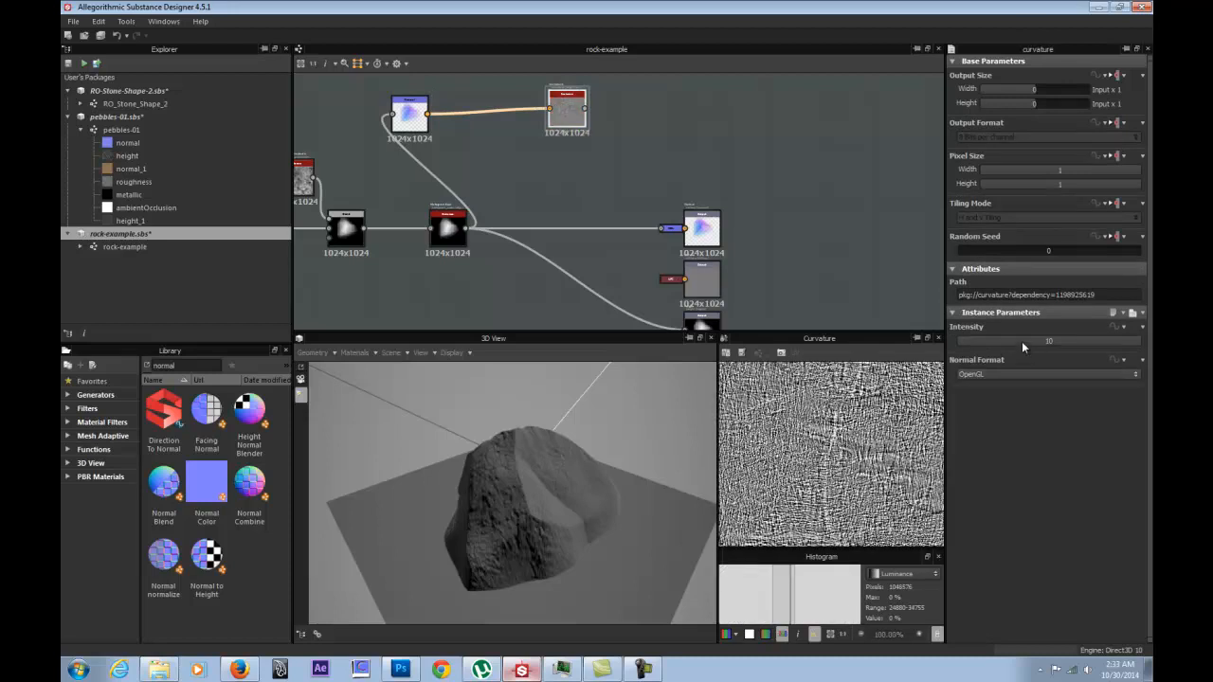
click(1012, 375)
click(994, 385)
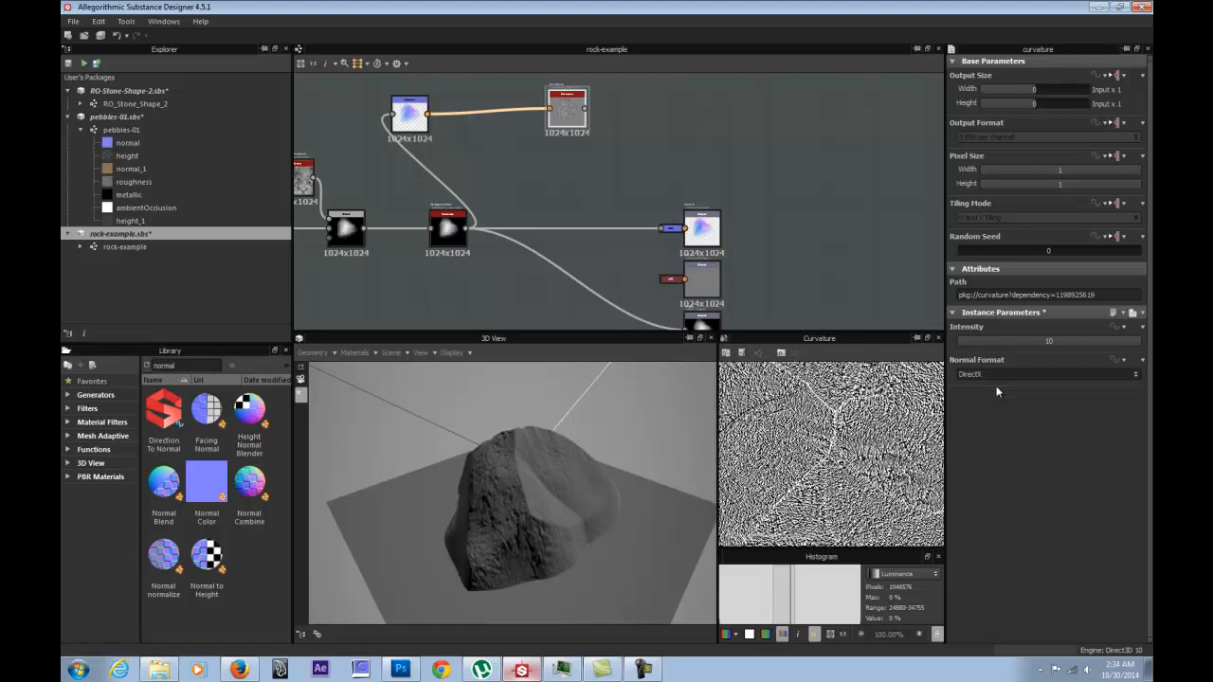
Preview the Normal node and examine the fine surface detail of its normal map up close.
scroll(820, 462, down, 3)
middle_drag(420, 119, 582, 171)
double_click(581, 171)
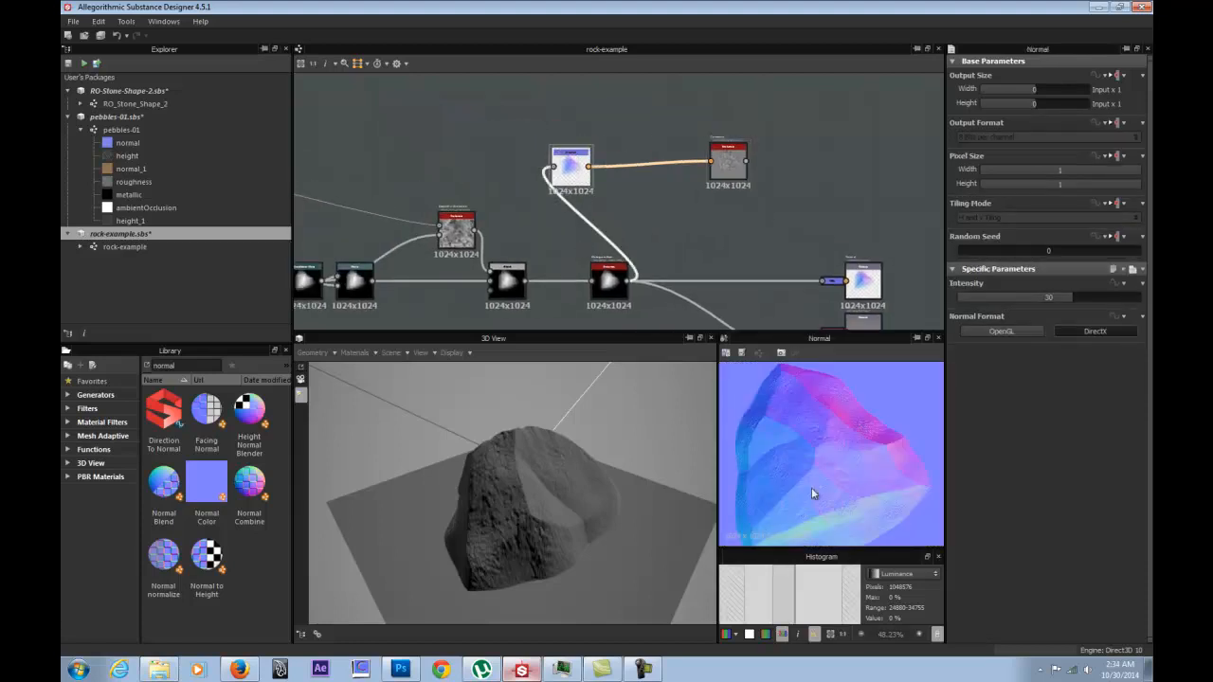
scroll(813, 482, up, 5)
scroll(844, 486, down, 2)
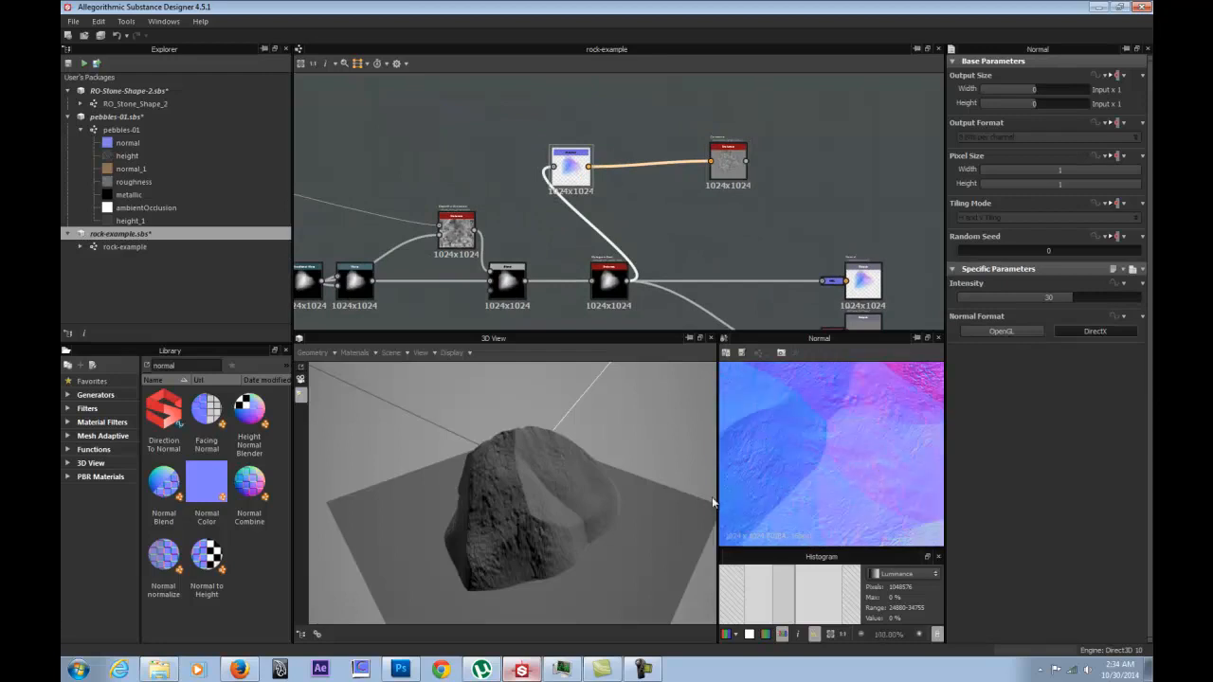
Move the Normal and Curvature nodes back along the graph, above the nodes that precede the warps.
middle_drag(554, 229, 693, 213)
middle_drag(604, 201, 628, 186)
drag(889, 135, 771, 95)
click(727, 142)
drag(728, 142, 601, 131)
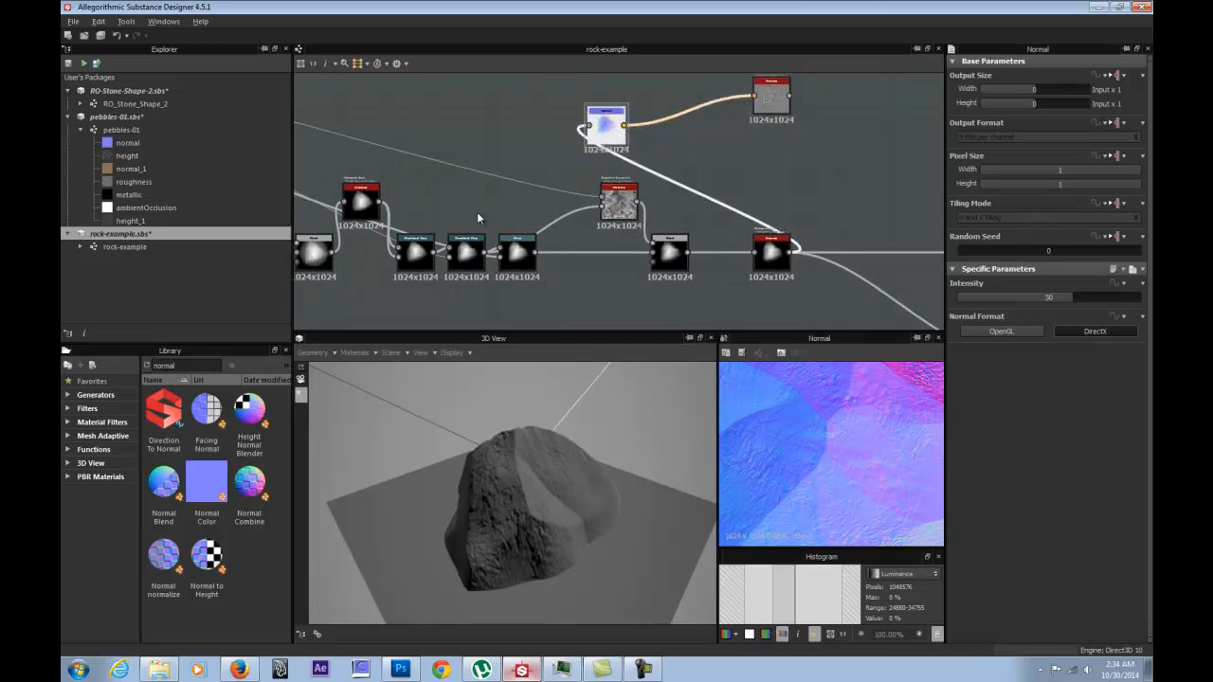
middle_drag(494, 226, 648, 190)
drag(769, 116, 592, 116)
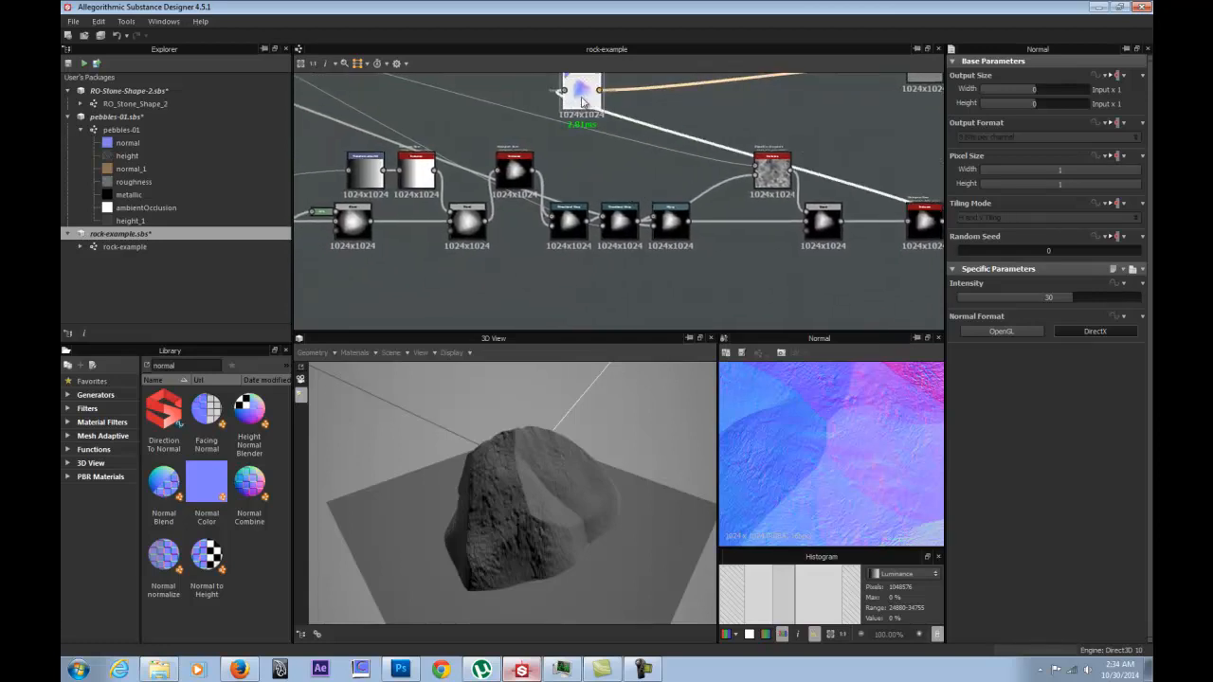
Feed the Normal node from the Histogram Scan before the warp nodes, and preview the Curvature in a widened 2D view.
middle_drag(489, 191, 602, 210)
scroll(603, 210, up, 3)
middle_drag(684, 197, 509, 334)
drag(513, 328, 579, 164)
scroll(753, 230, down, 3)
middle_drag(762, 202, 524, 195)
click(791, 161)
double_click(792, 166)
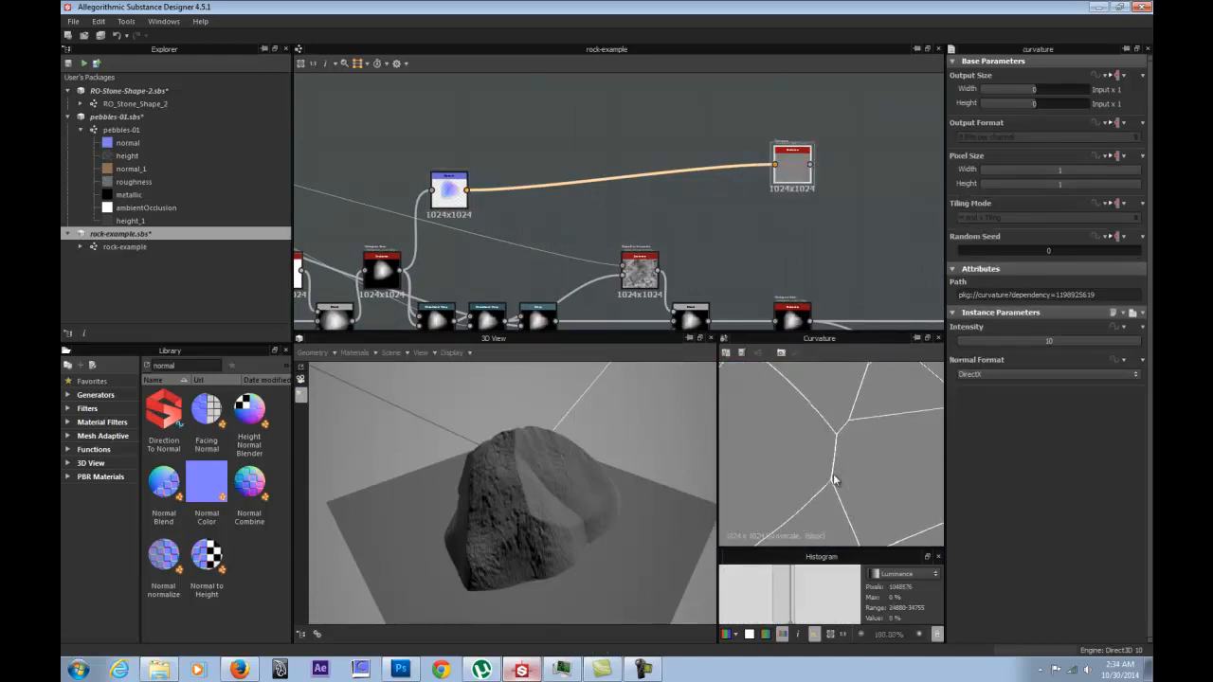
drag(717, 422, 570, 408)
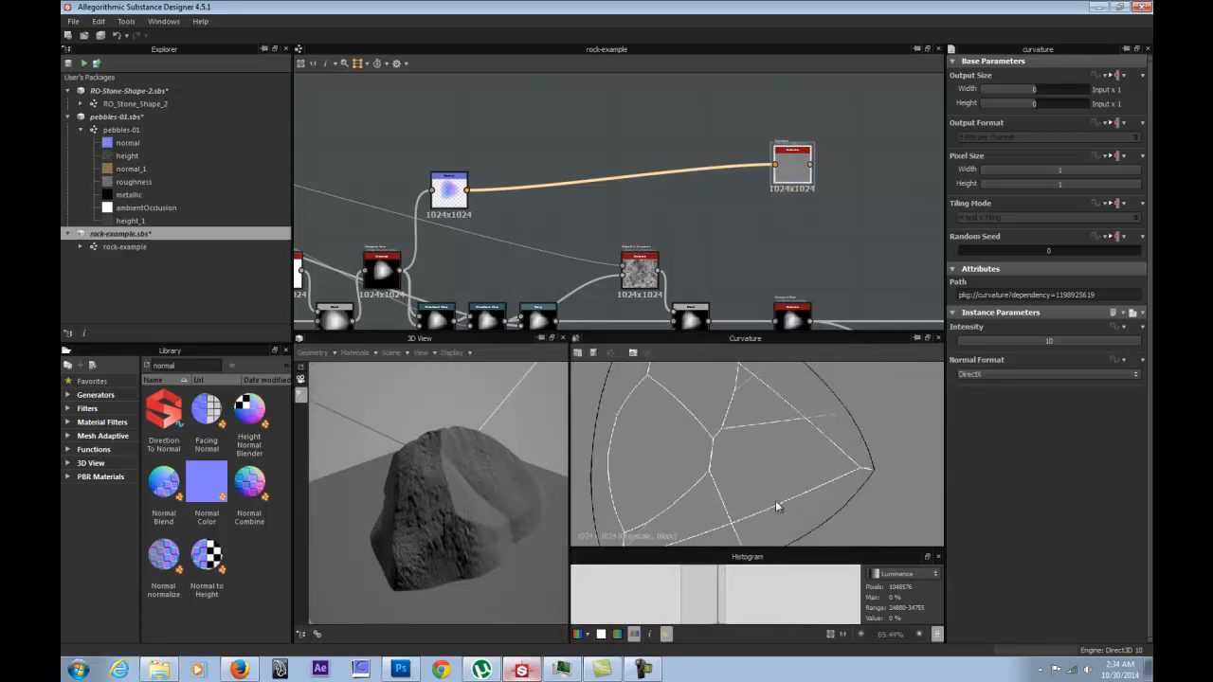
Place the Normal and Curvature nodes side by side above the Histogram Scan that feeds them.
drag(796, 165, 518, 194)
drag(442, 199, 380, 178)
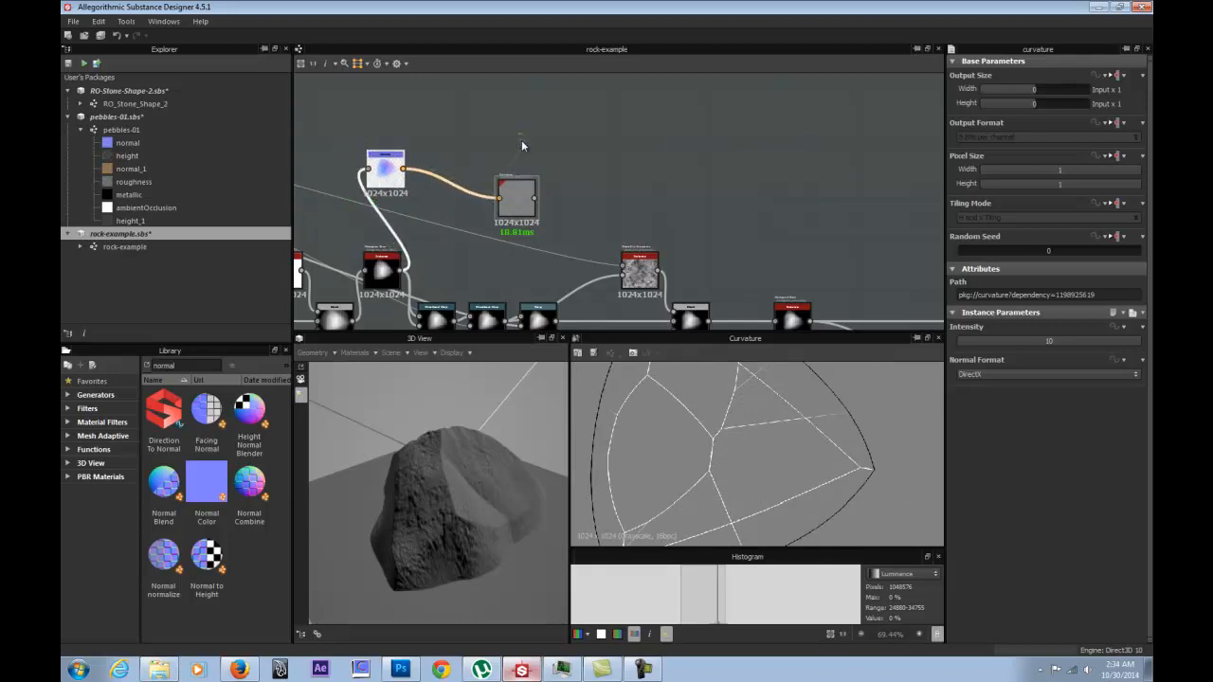
drag(518, 197, 437, 170)
Add a Levels node after the Curvature and raise its input black point to isolate the white edge lines on black.
middle_drag(522, 233, 640, 243)
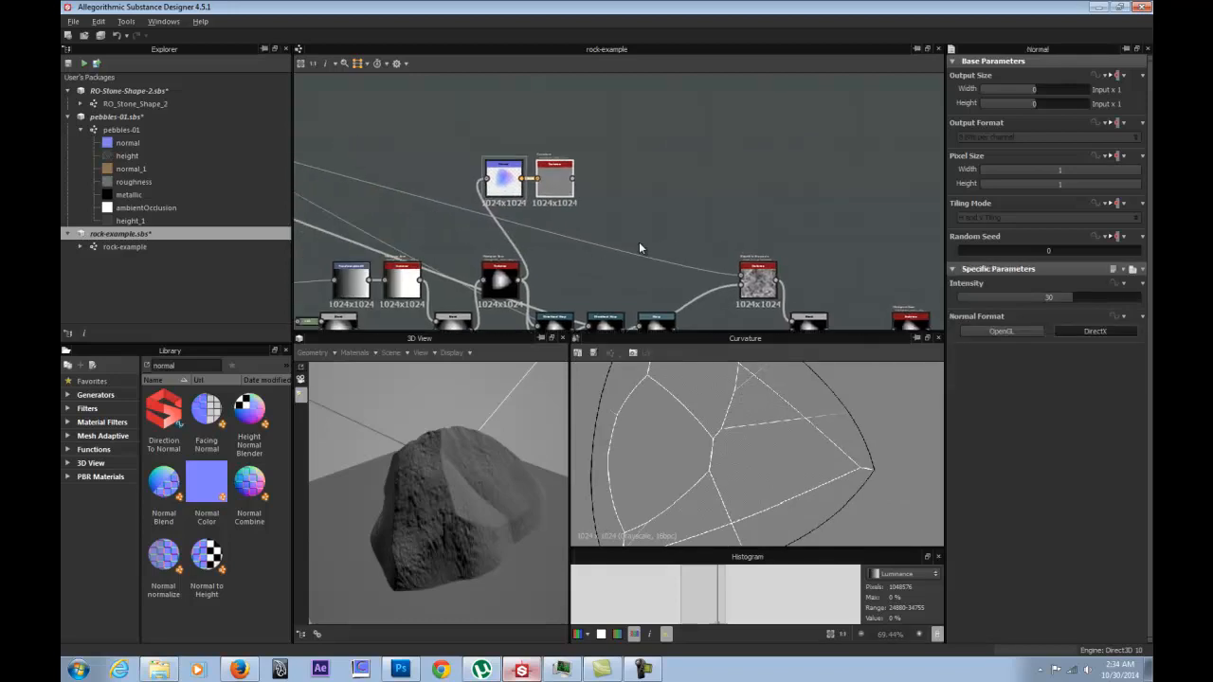
scroll(606, 197, up, 3)
right_click(618, 166)
mouse_move(656, 175)
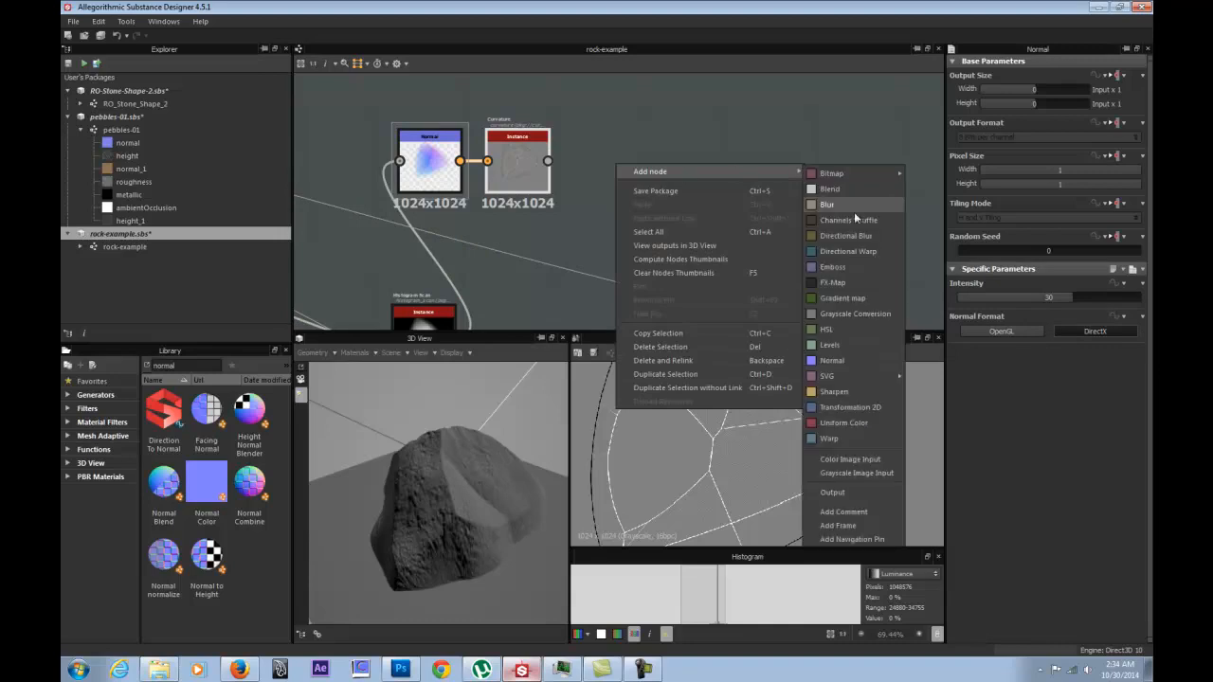
click(830, 345)
double_click(622, 162)
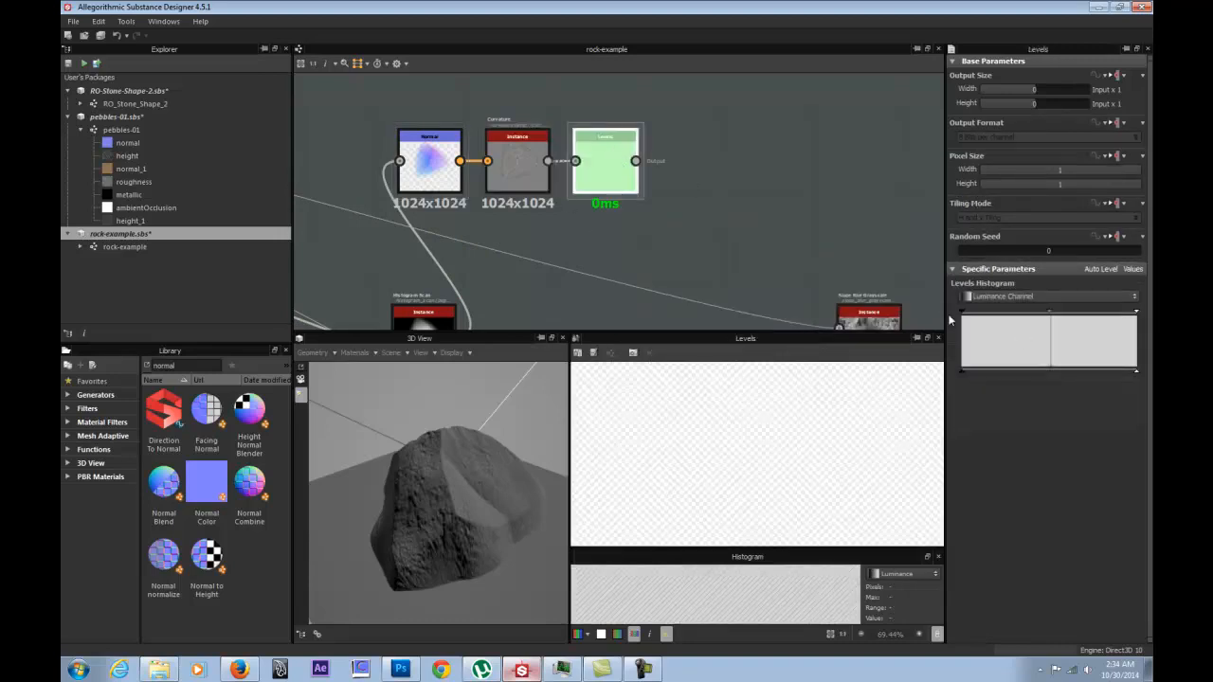
drag(962, 311, 1066, 318)
scroll(765, 469, up, 4)
scroll(766, 474, up, 1)
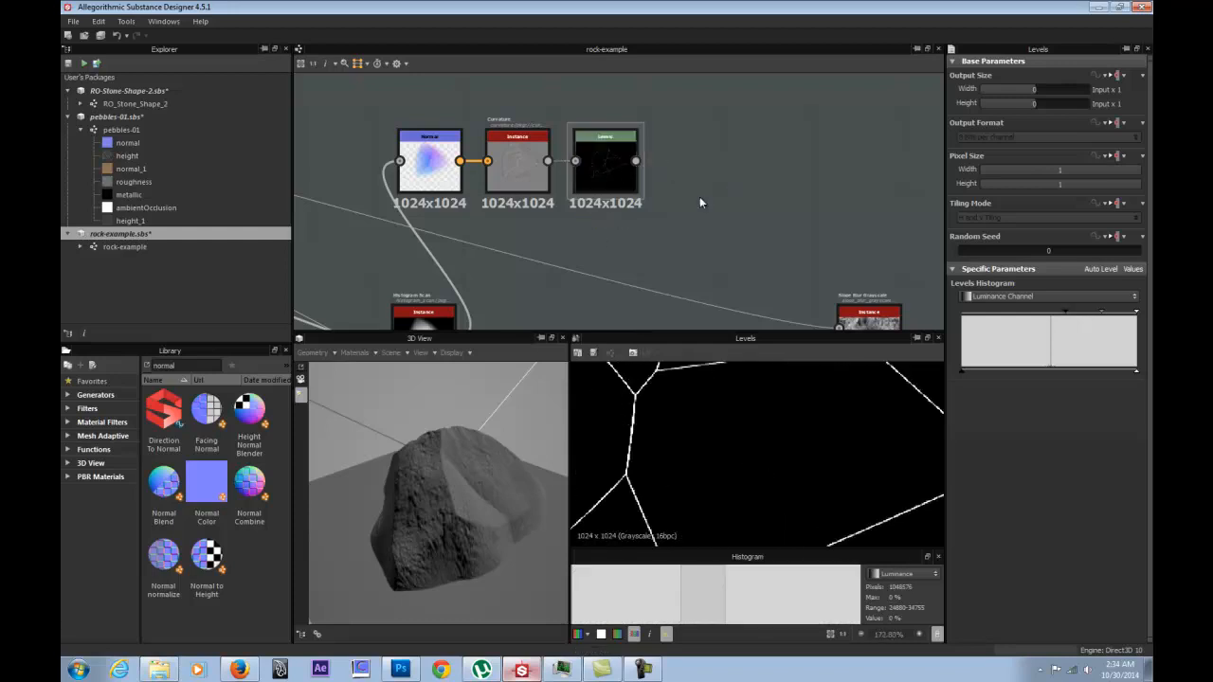
Search the library for "blur", add a Blur HQ Grayscale after the Levels node, and set its Intensity to 1.65.
double_click(163, 365)
text(blur)
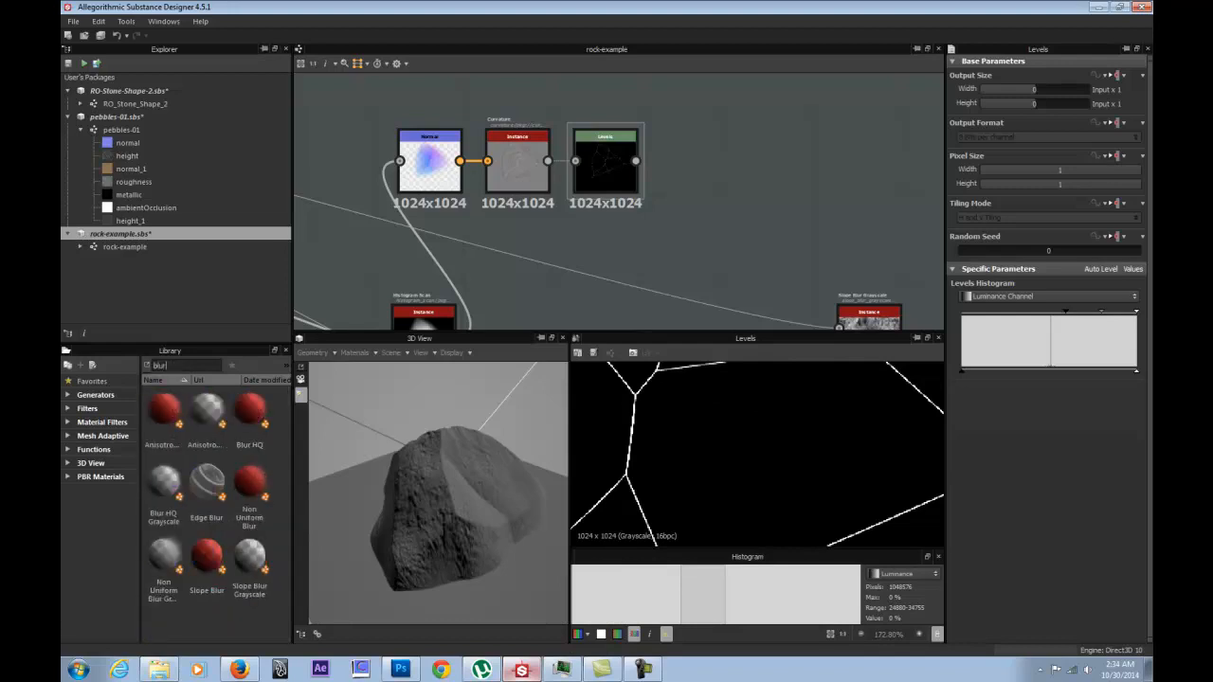
drag(163, 485, 718, 168)
drag(633, 162, 684, 162)
double_click(684, 163)
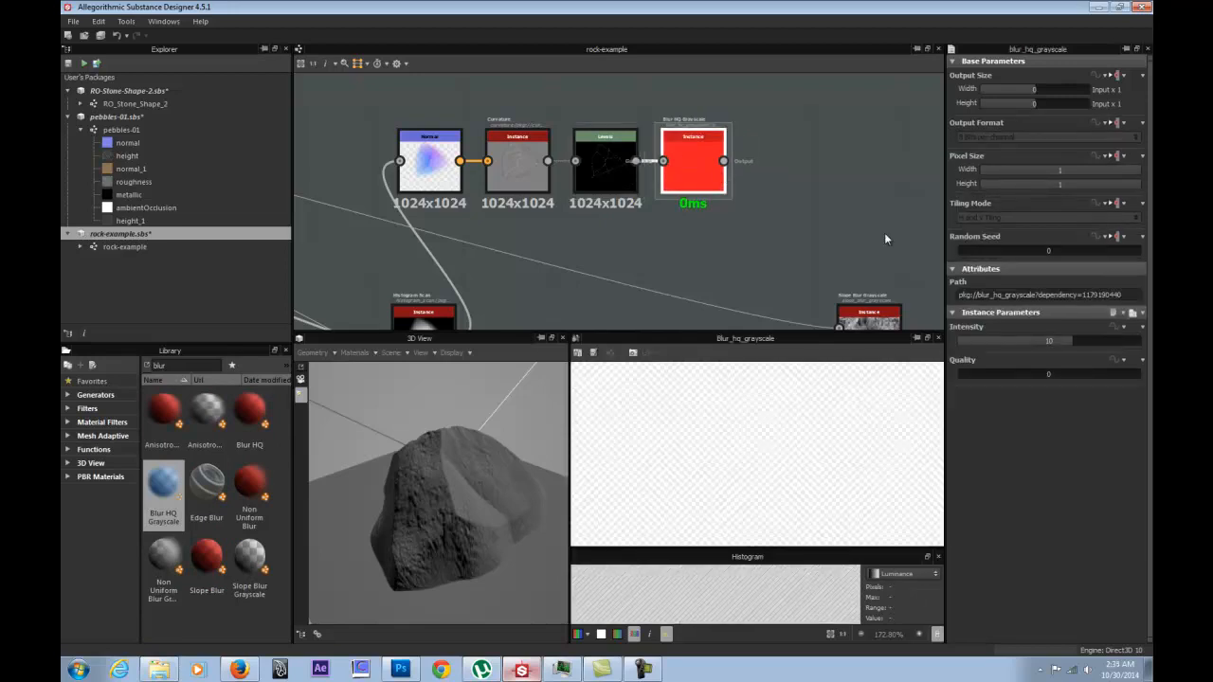
drag(1008, 340, 975, 344)
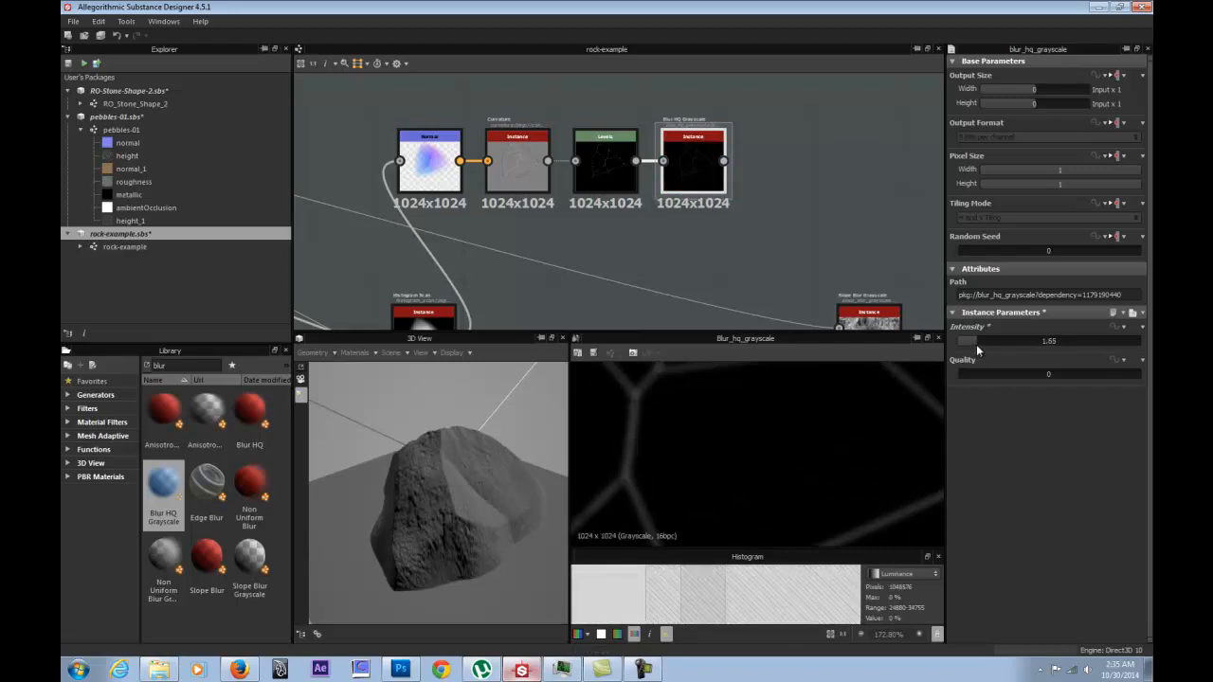
Add a second Levels node after the Blur HQ Grayscale.
scroll(735, 229, down, 2)
middle_drag(731, 222, 617, 276)
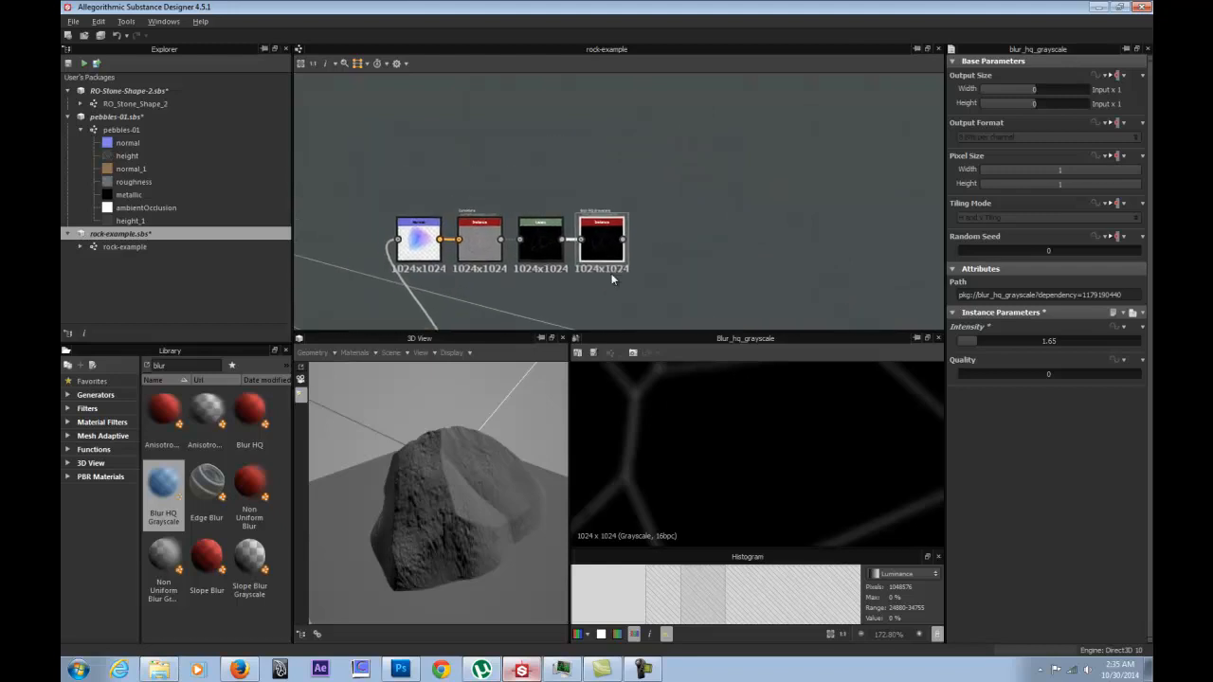
middle_drag(744, 281, 690, 223)
right_click(708, 201)
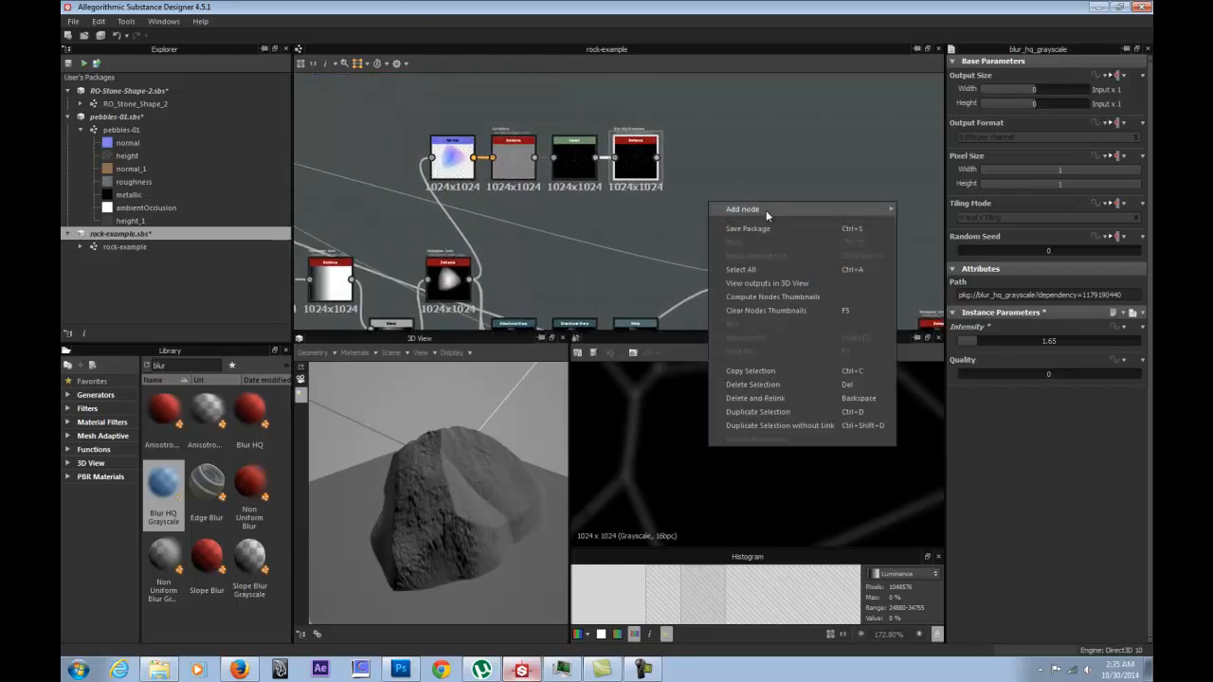
mouse_move(766, 209)
click(939, 386)
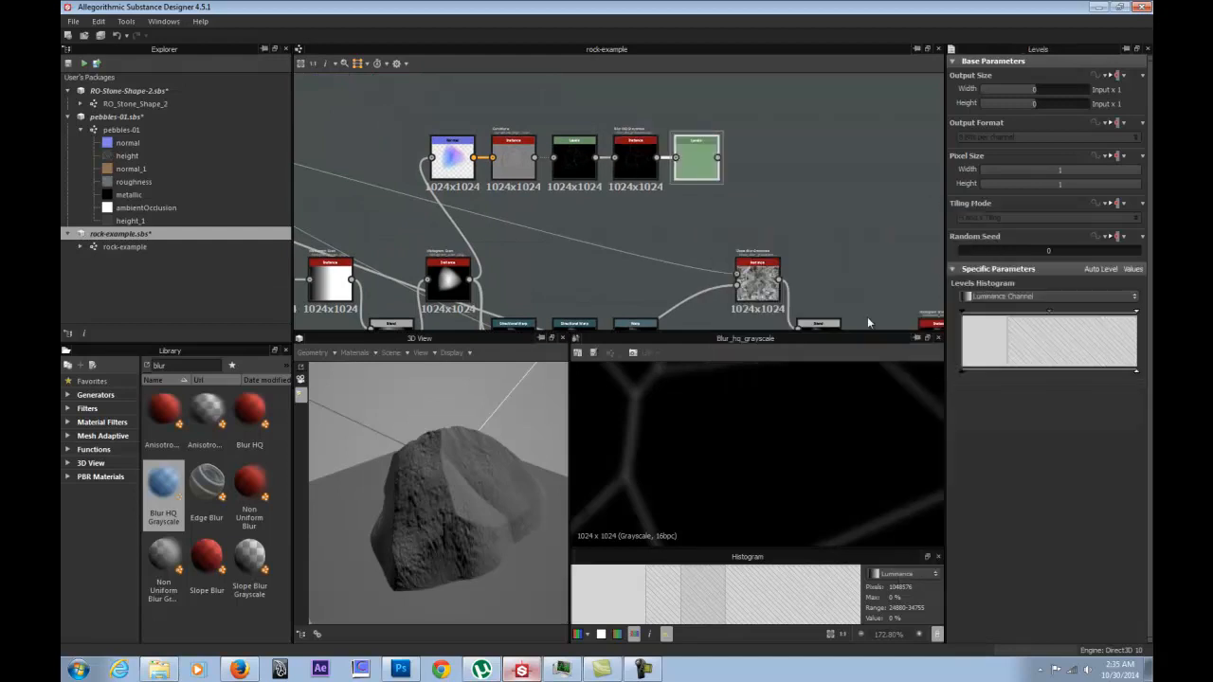
Reorder the branch so the Curvature feeds the Blur HQ Grayscale directly and the original Levels node follows the blur.
middle_drag(605, 180, 654, 251)
scroll(653, 252, up, 3)
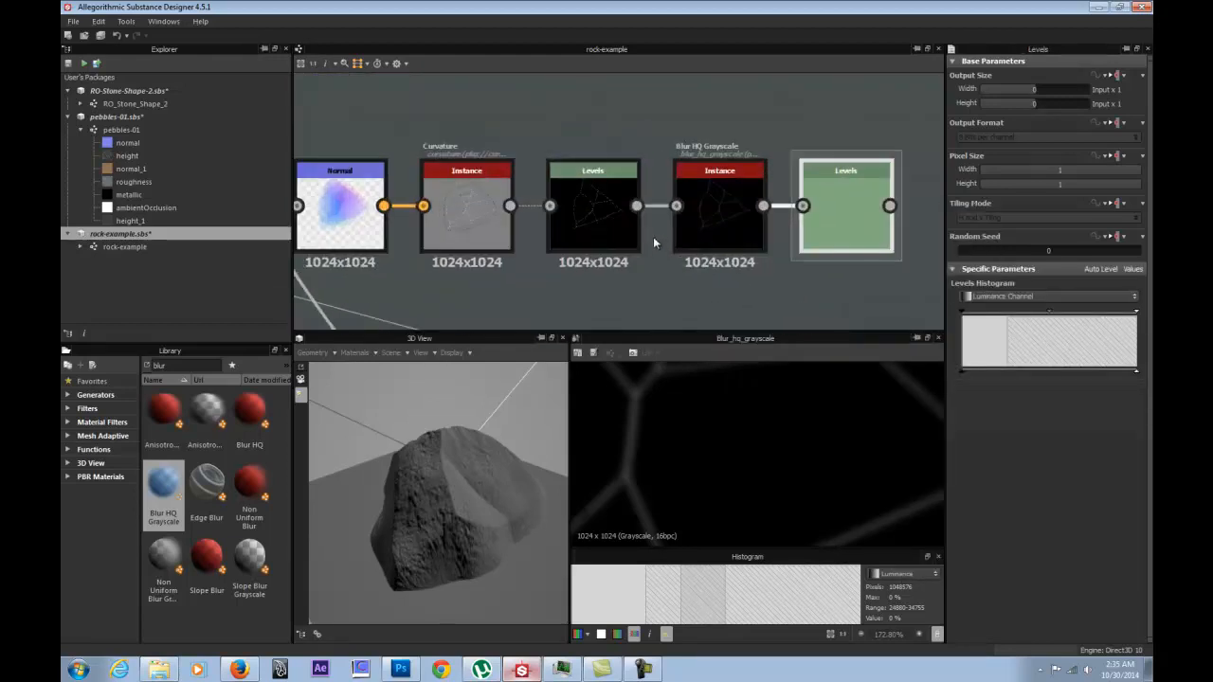
drag(678, 198, 676, 205)
drag(587, 206, 587, 79)
click(699, 210)
drag(699, 216, 636, 217)
mouse_move(593, 104)
mouse_down()
mouse_move(773, 138)
mouse_move(782, 168)
mouse_up()
drag(699, 205, 738, 139)
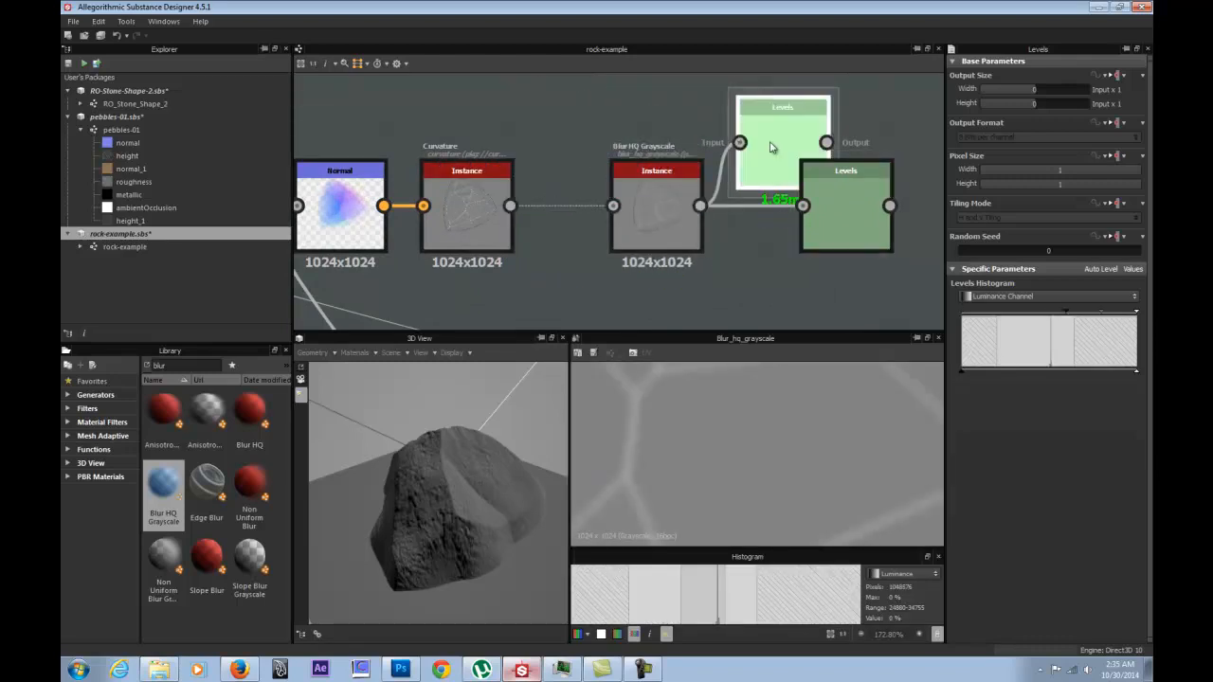
drag(664, 198, 612, 198)
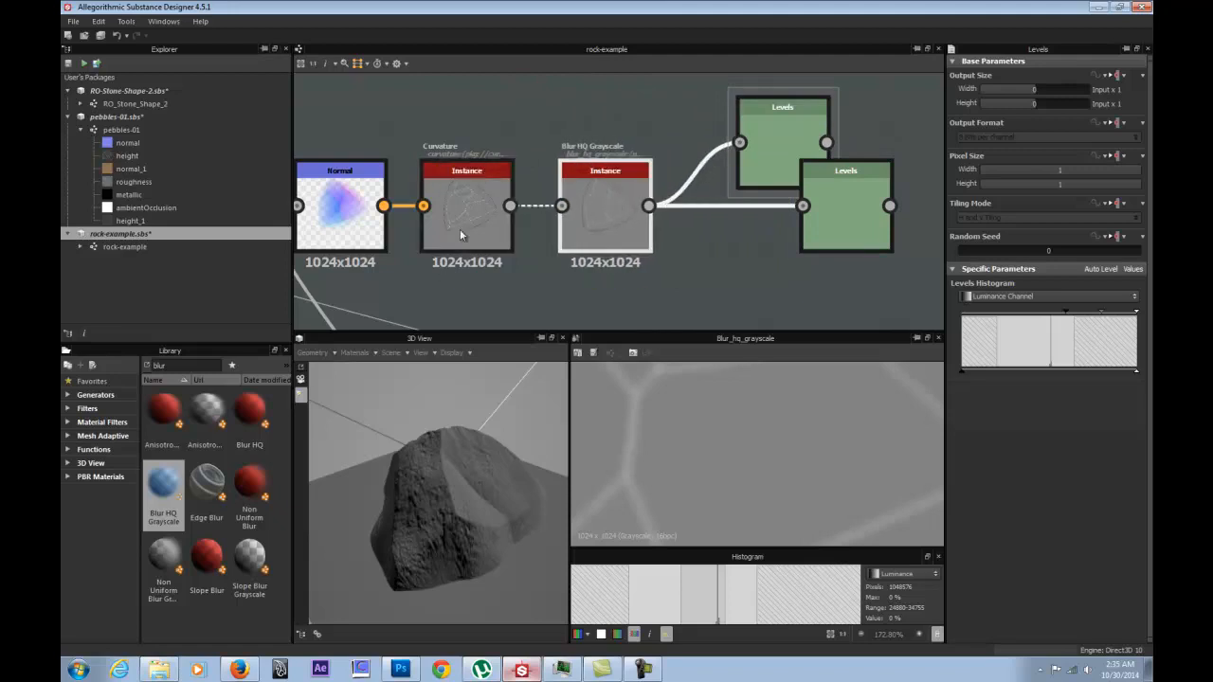
Preview the Levels node after the blur and narrow its input black and white points around the edge lines' brightness.
drag(779, 148, 726, 165)
double_click(726, 165)
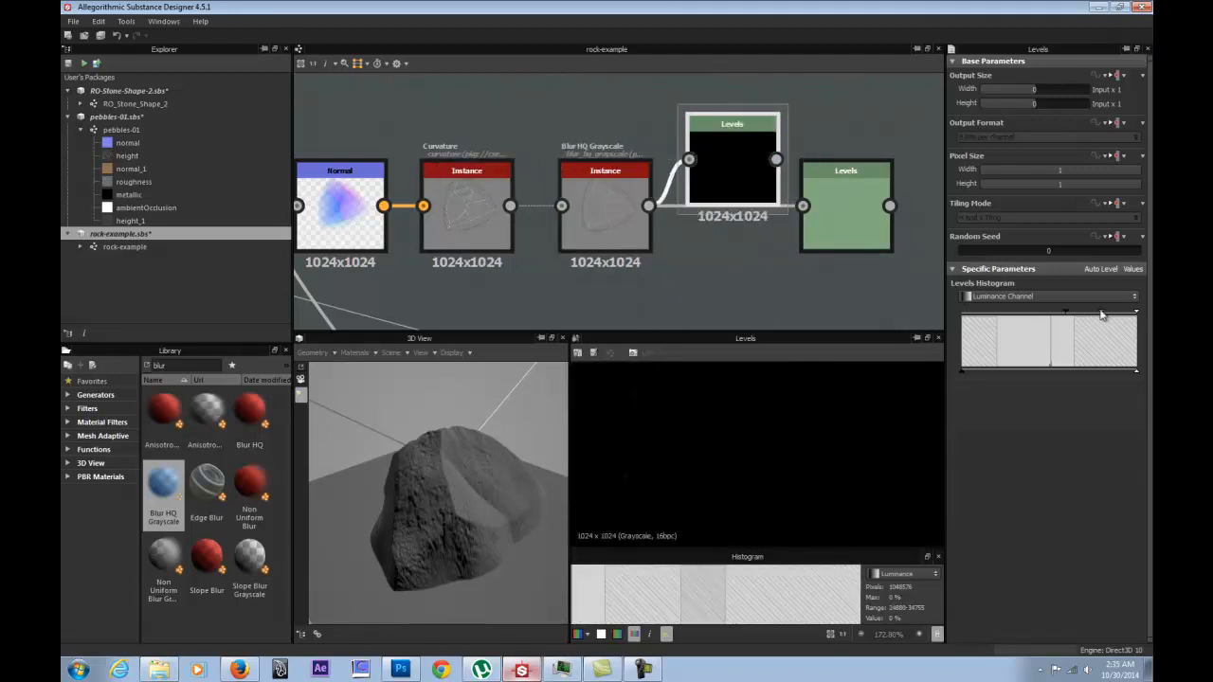
drag(1068, 315, 1040, 316)
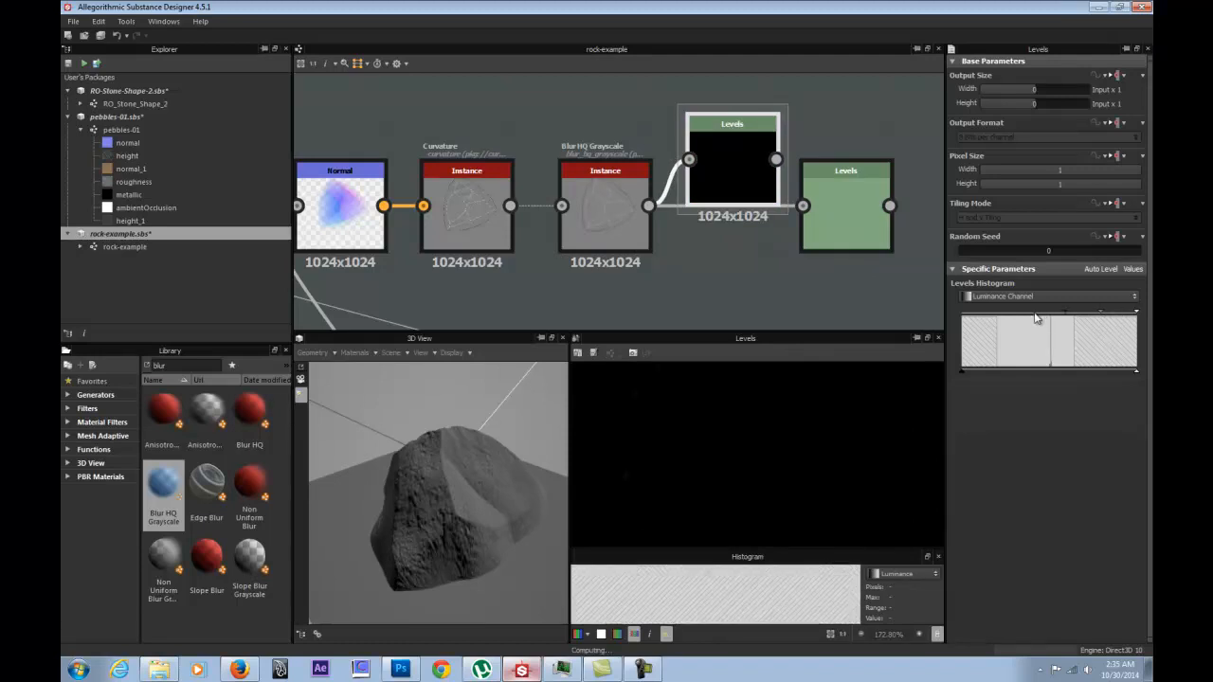
drag(1136, 316, 1070, 316)
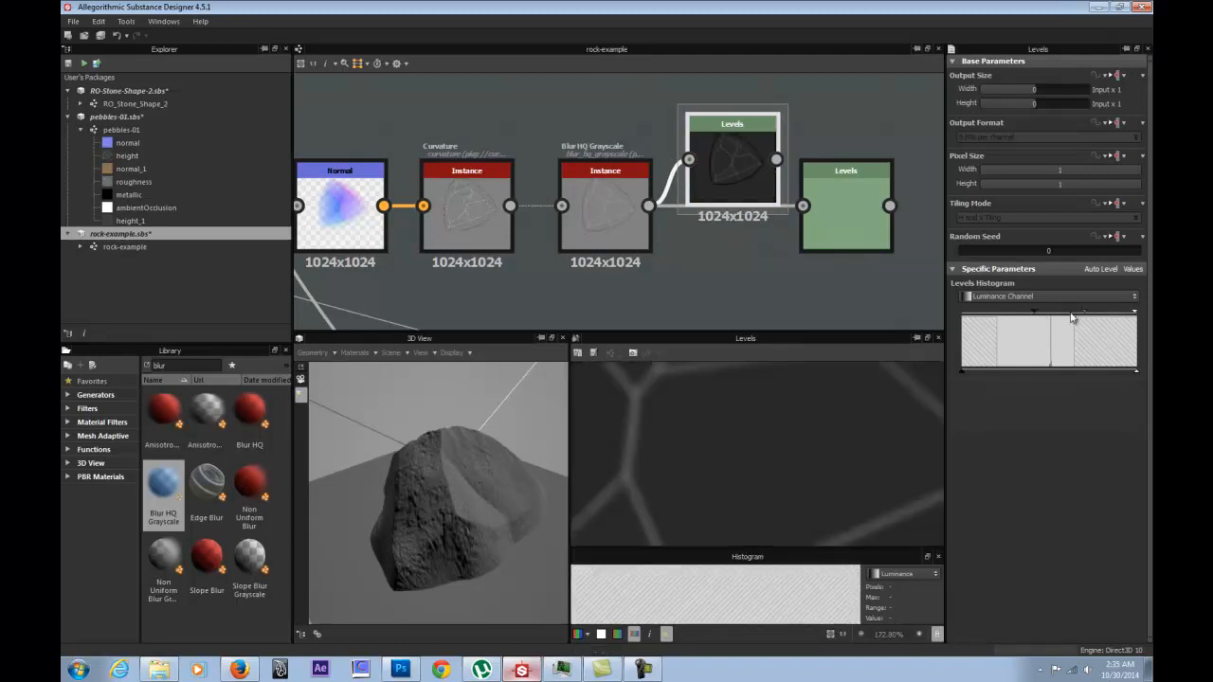
drag(1037, 311, 1058, 316)
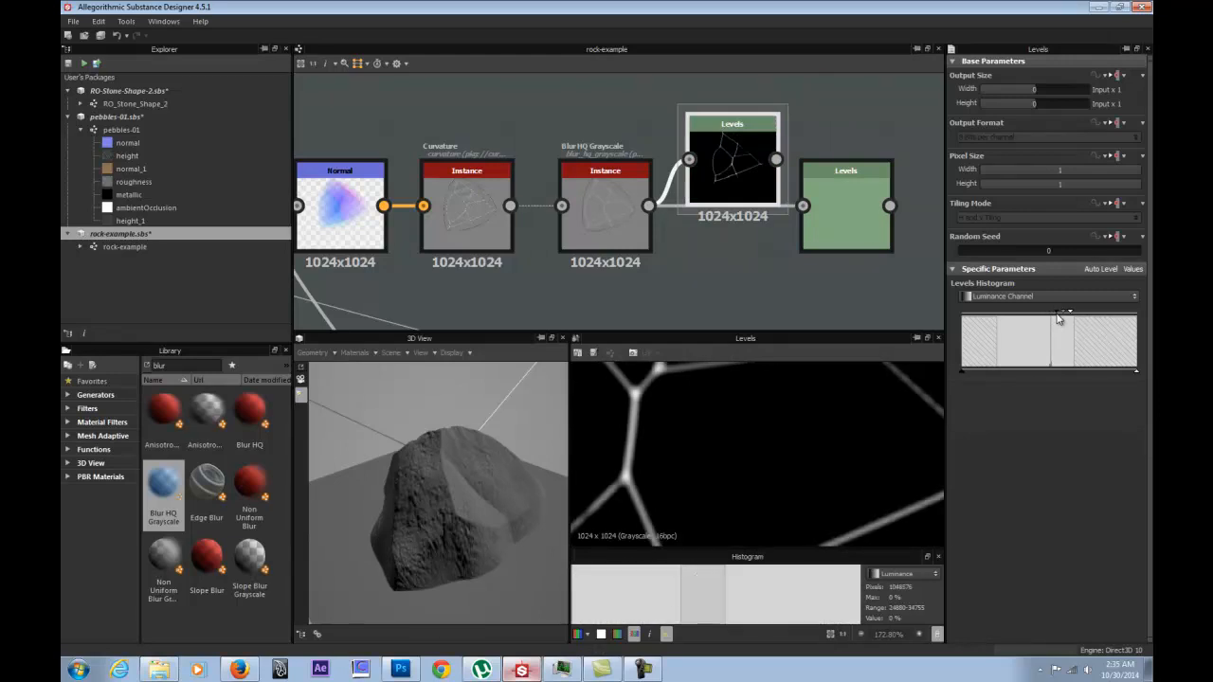
Delete the unused second Levels node and align the remaining Levels node with the blur.
drag(863, 224, 904, 216)
key(Delete)
drag(727, 173, 735, 243)
Move the final Histogram Scan farther along the chain and insert a new Blend node between it and the last Blend.
scroll(768, 456, down, 6)
scroll(835, 277, down, 3)
middle_drag(818, 347, 656, 149)
middle_drag(725, 223, 427, 245)
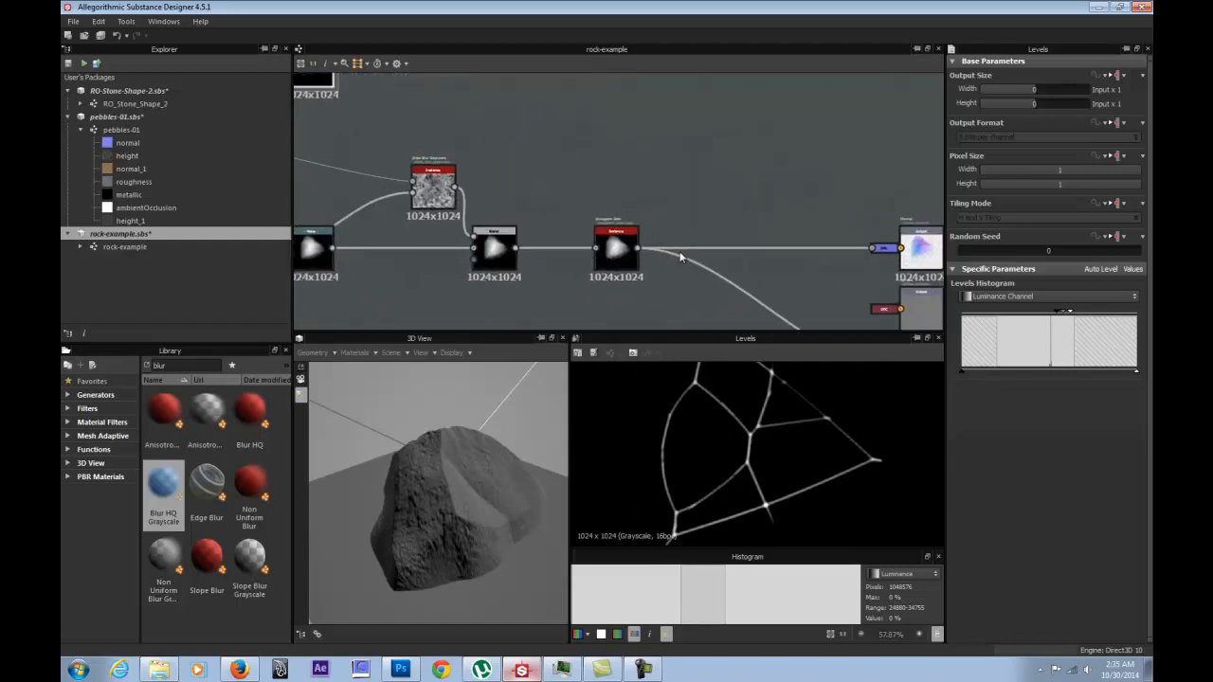
drag(616, 248, 725, 253)
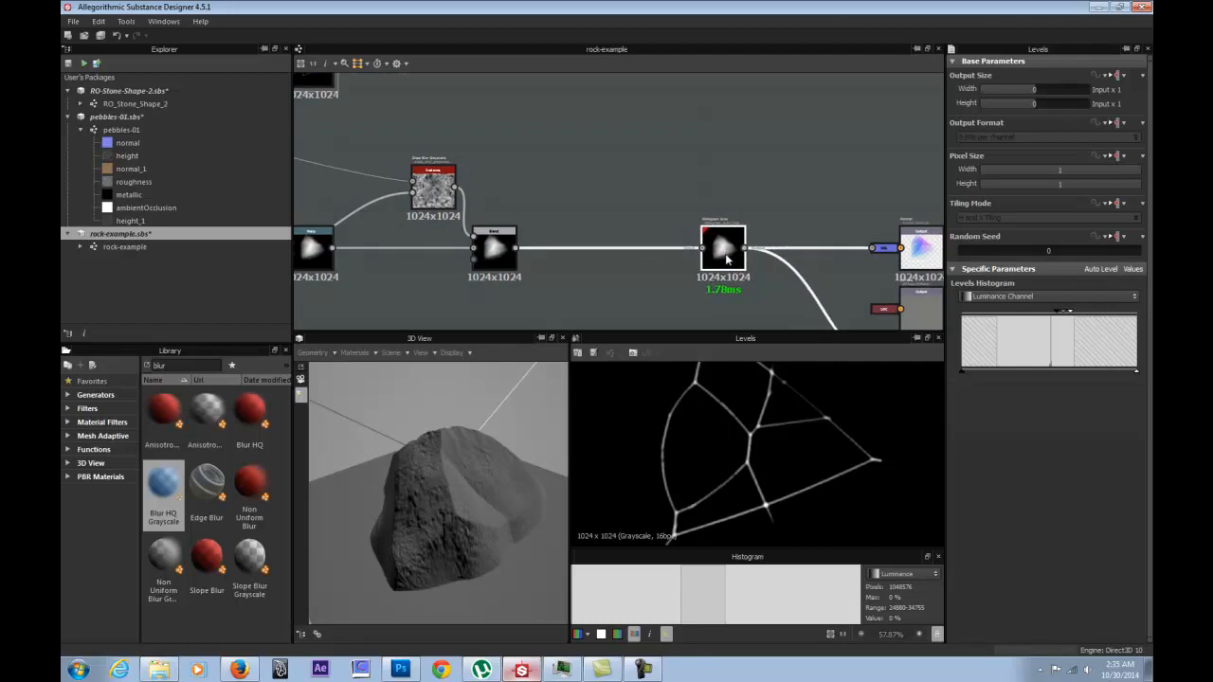
click(493, 248)
right_click(573, 207)
mouse_move(663, 215)
click(812, 232)
Connect the edge branch's Levels output to the new Blend node's foreground input.
middle_drag(559, 167, 704, 219)
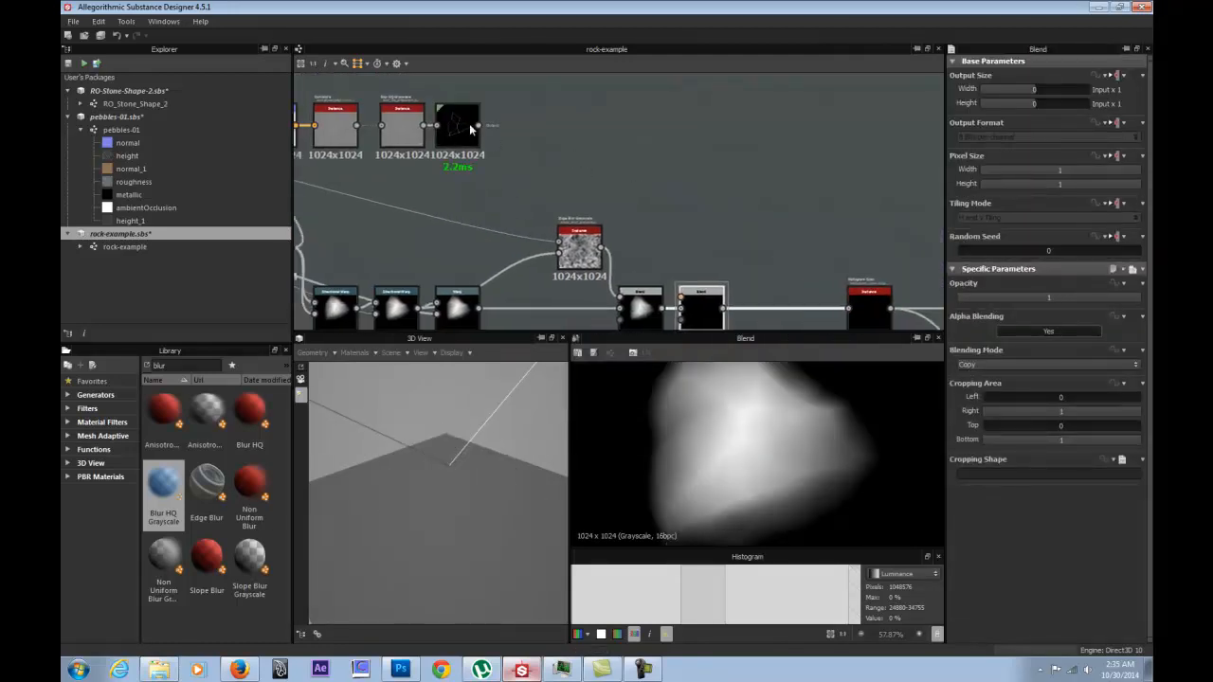
drag(480, 126, 682, 298)
scroll(691, 291, down, 3)
middle_drag(653, 236, 588, 134)
scroll(597, 202, up, 3)
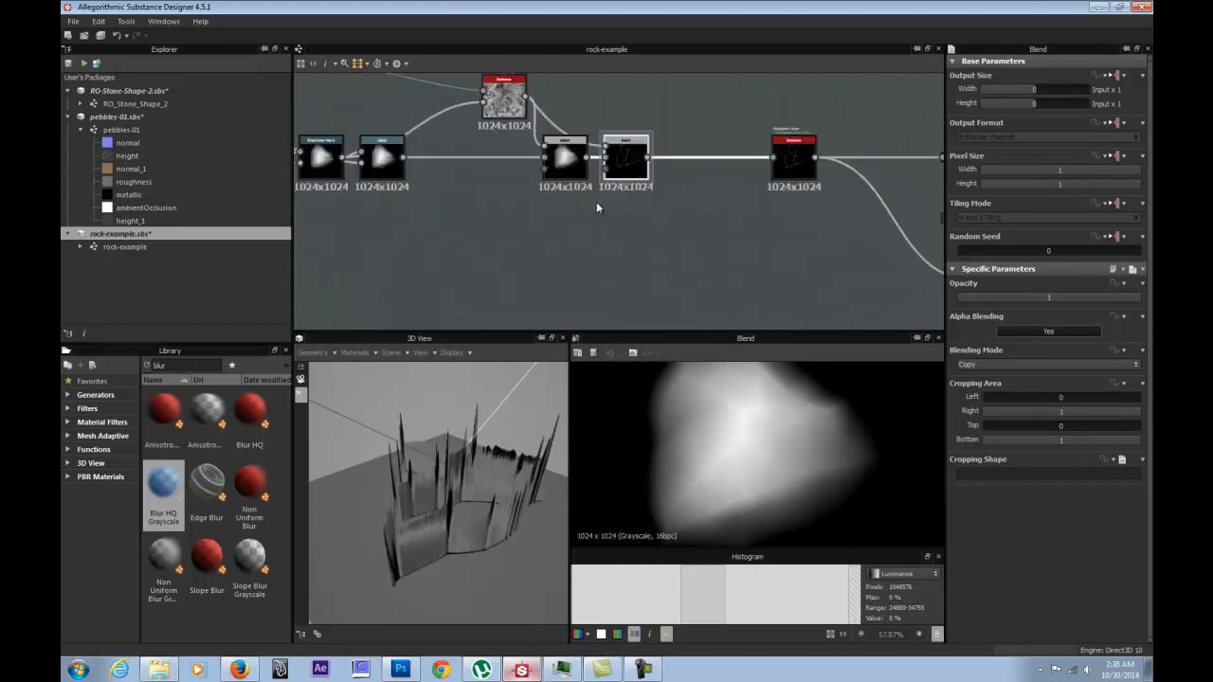
Try blending the edge lines in the new Blend node with Multiply at an opacity of 0.06.
middle_drag(532, 178, 607, 248)
click(993, 363)
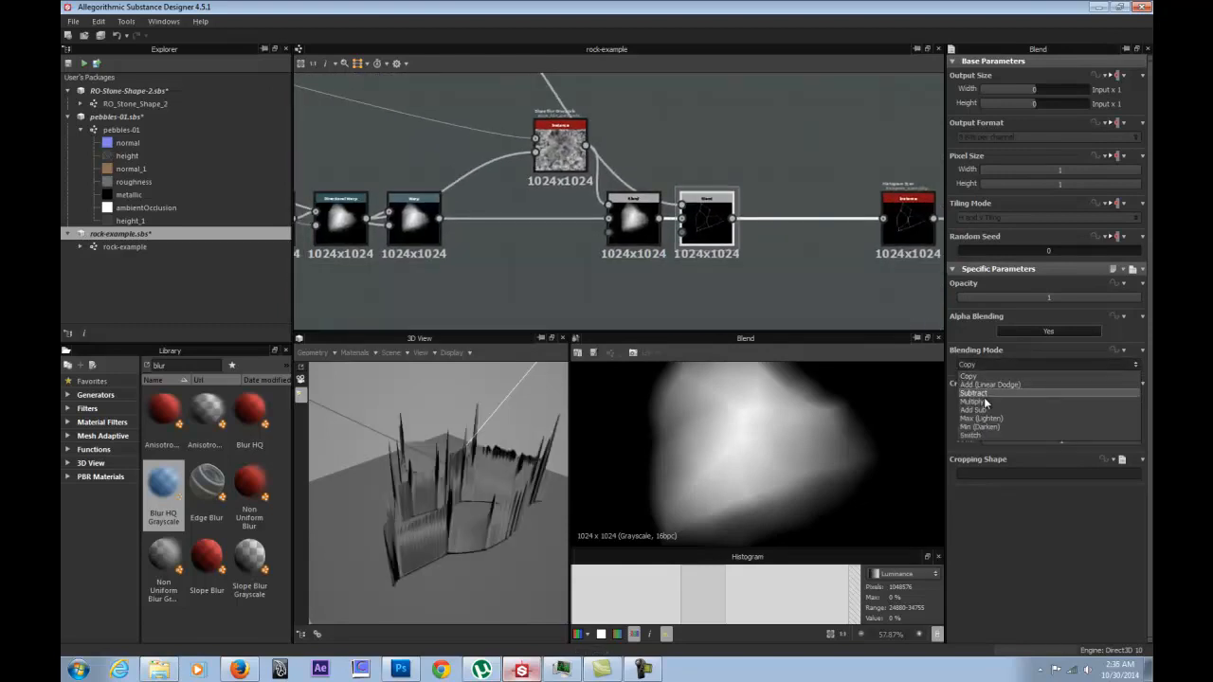
click(983, 399)
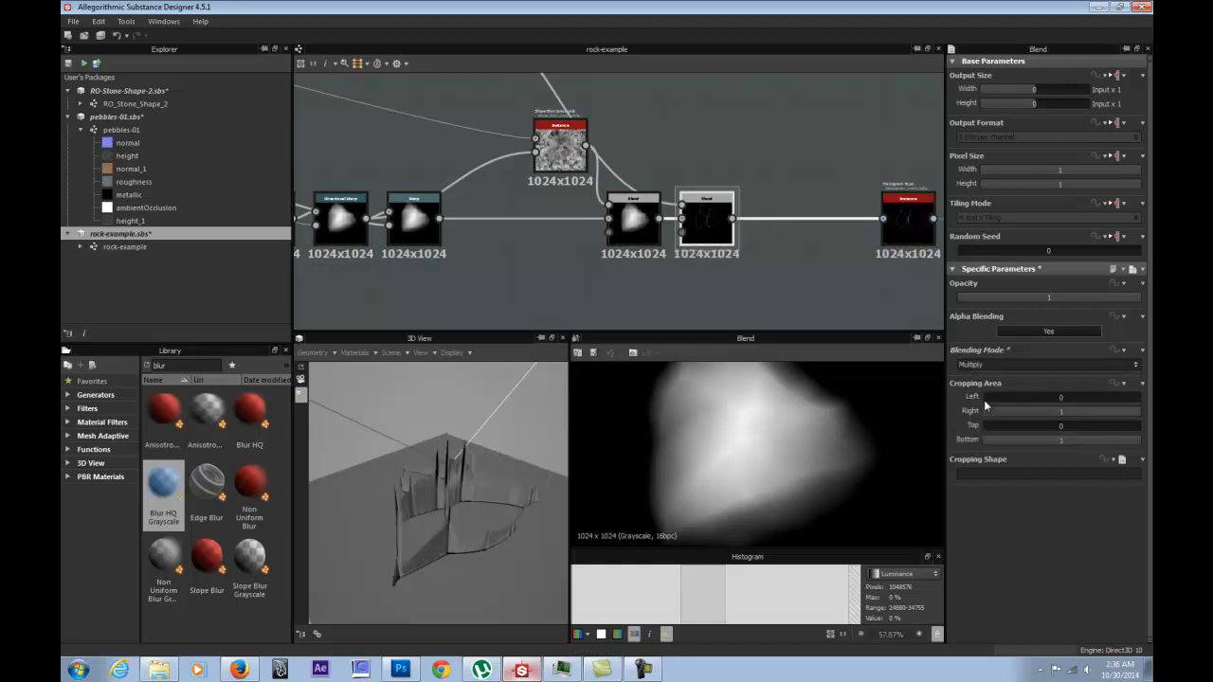
click(967, 298)
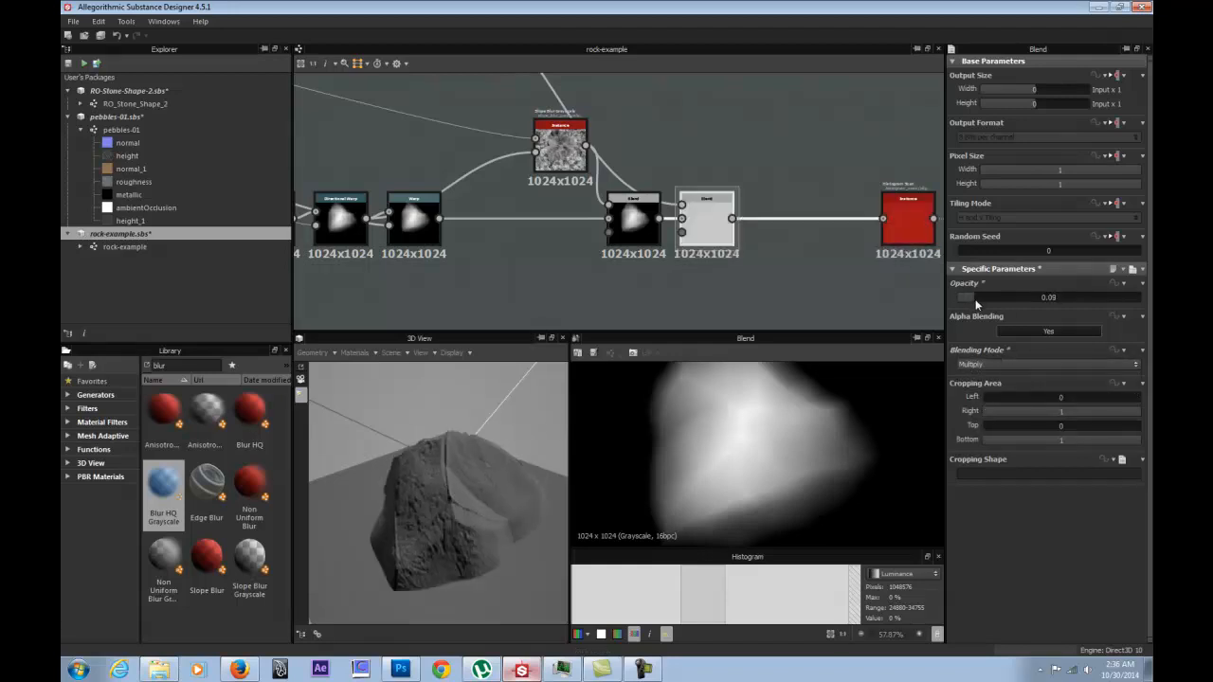
click(967, 299)
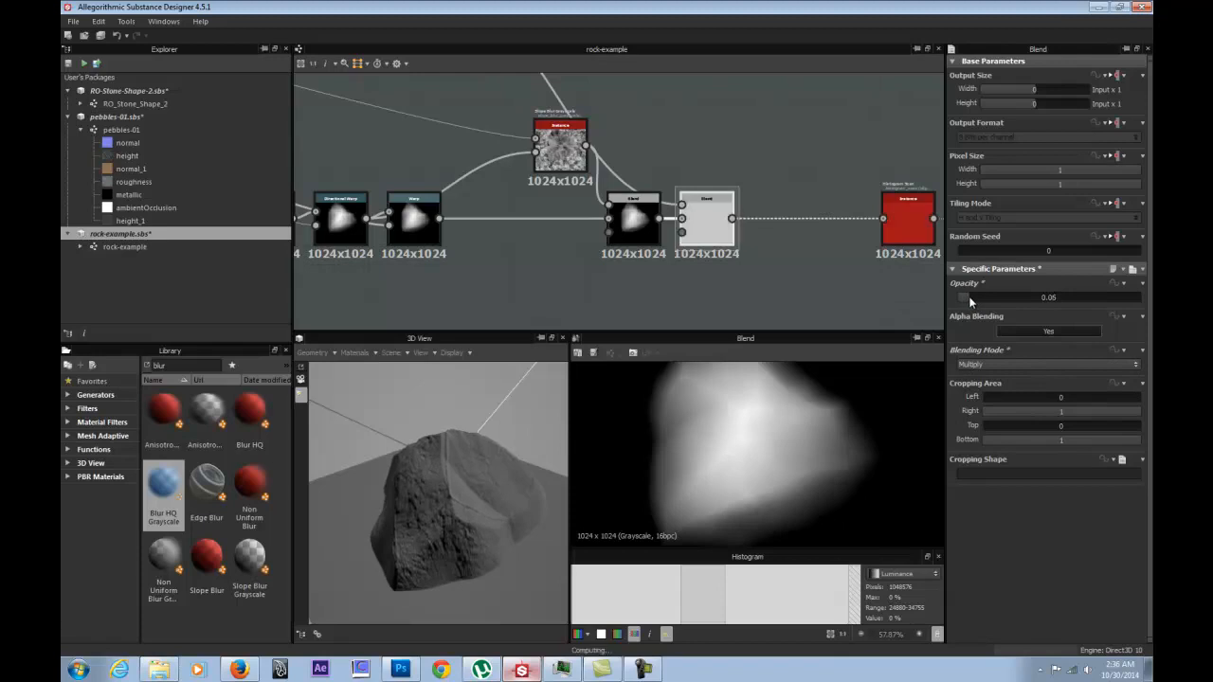
Try feeding the edge branch's Normal node from the first Directional Warp and from the second Directional Warp.
middle_drag(389, 120, 682, 162)
scroll(633, 229, up, 2)
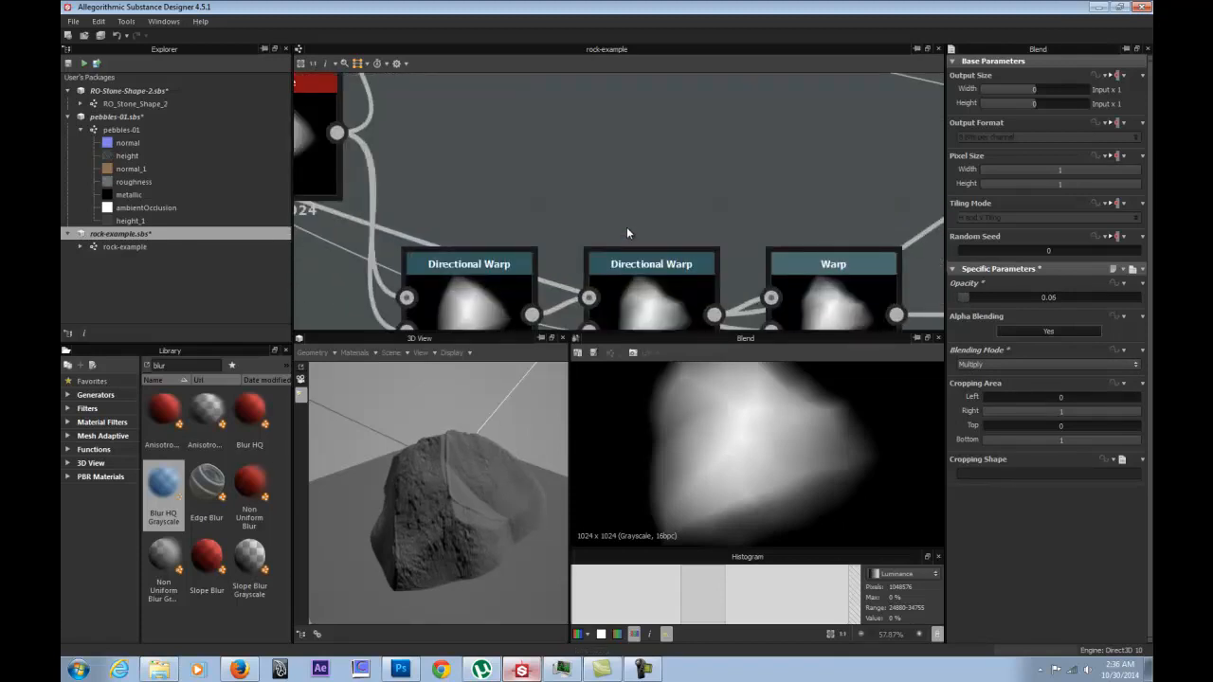
scroll(627, 226, down, 2)
scroll(692, 248, up, 2)
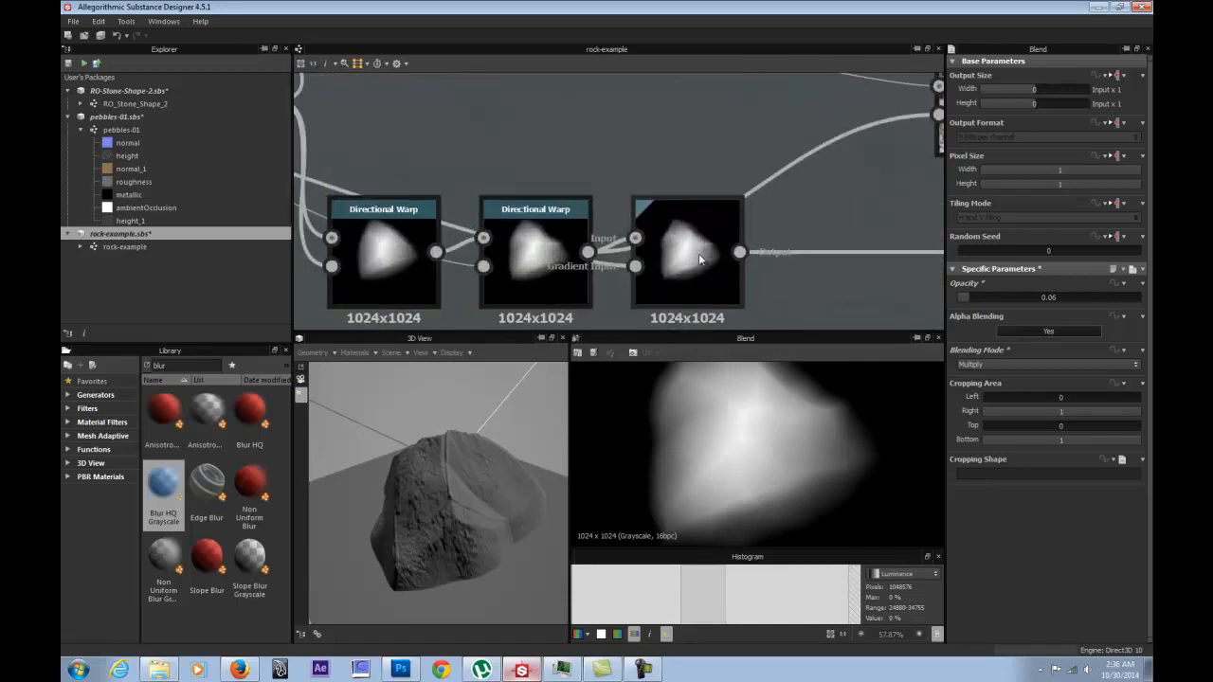
scroll(699, 253, down, 2)
middle_drag(705, 237, 572, 161)
scroll(589, 216, down, 2)
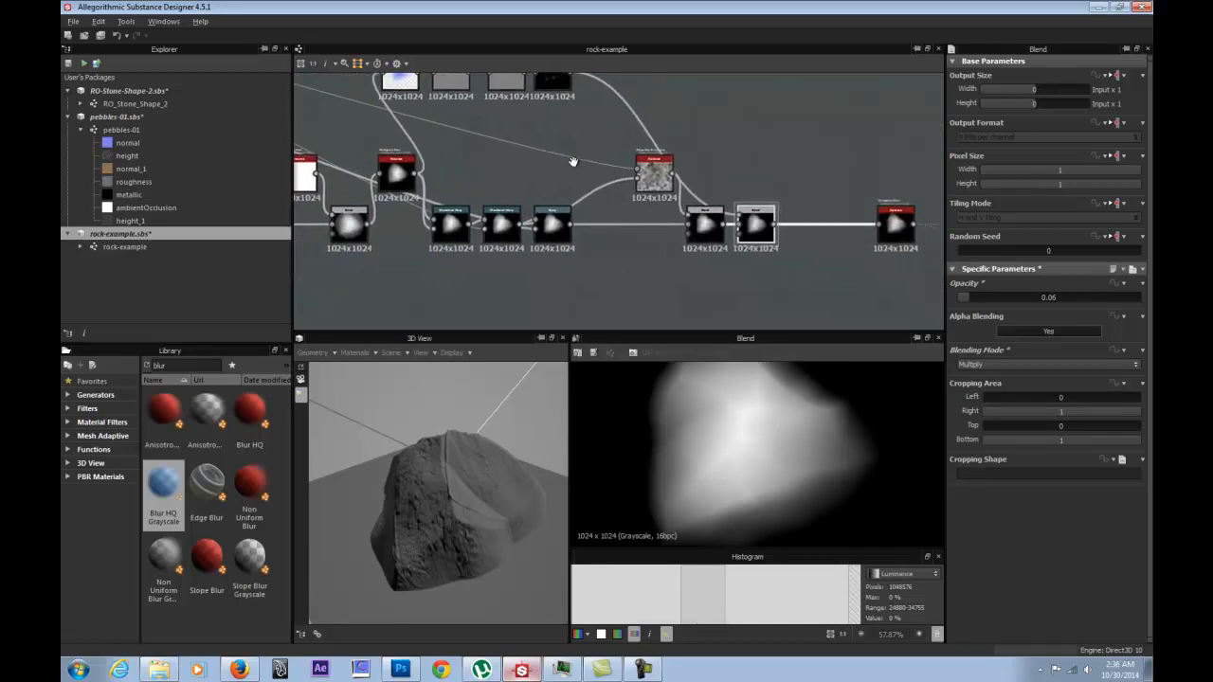
drag(499, 460, 476, 454)
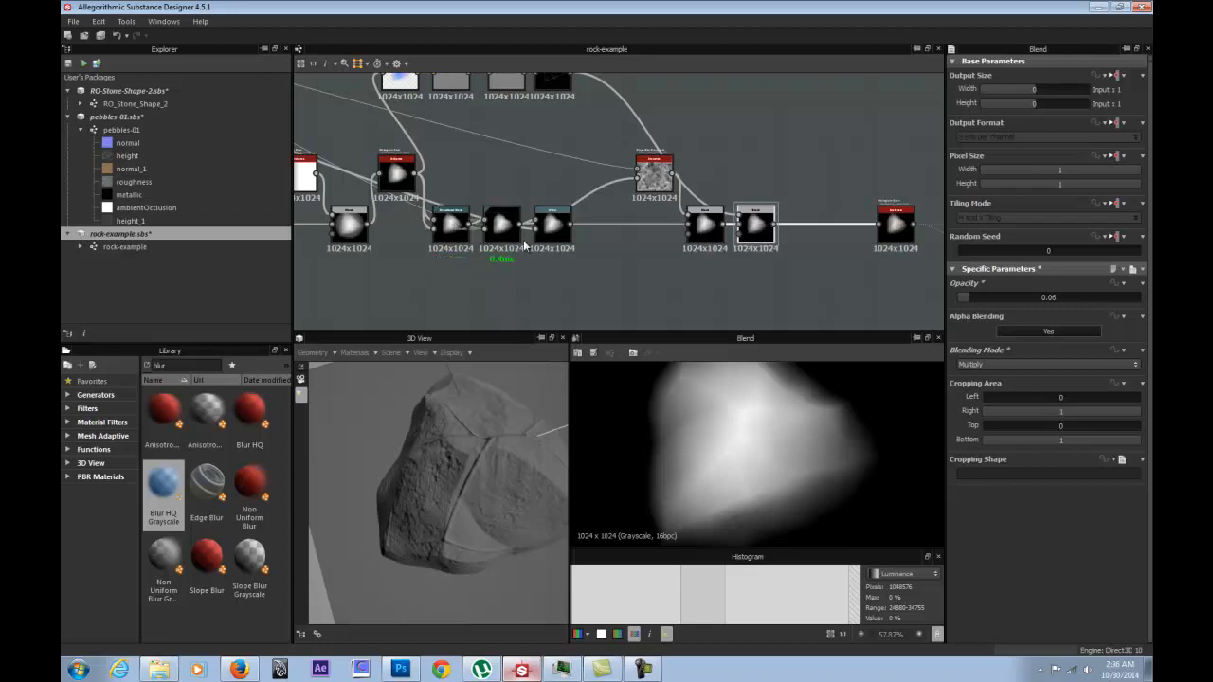
middle_drag(438, 149, 443, 186)
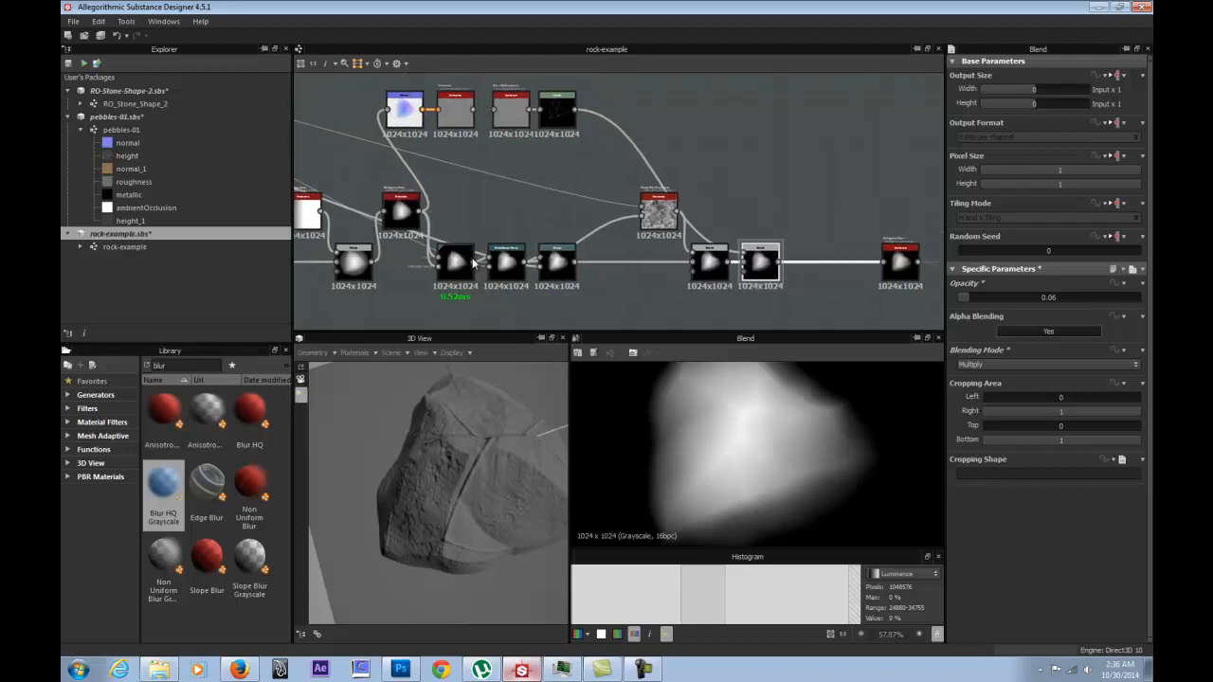
drag(473, 261, 388, 112)
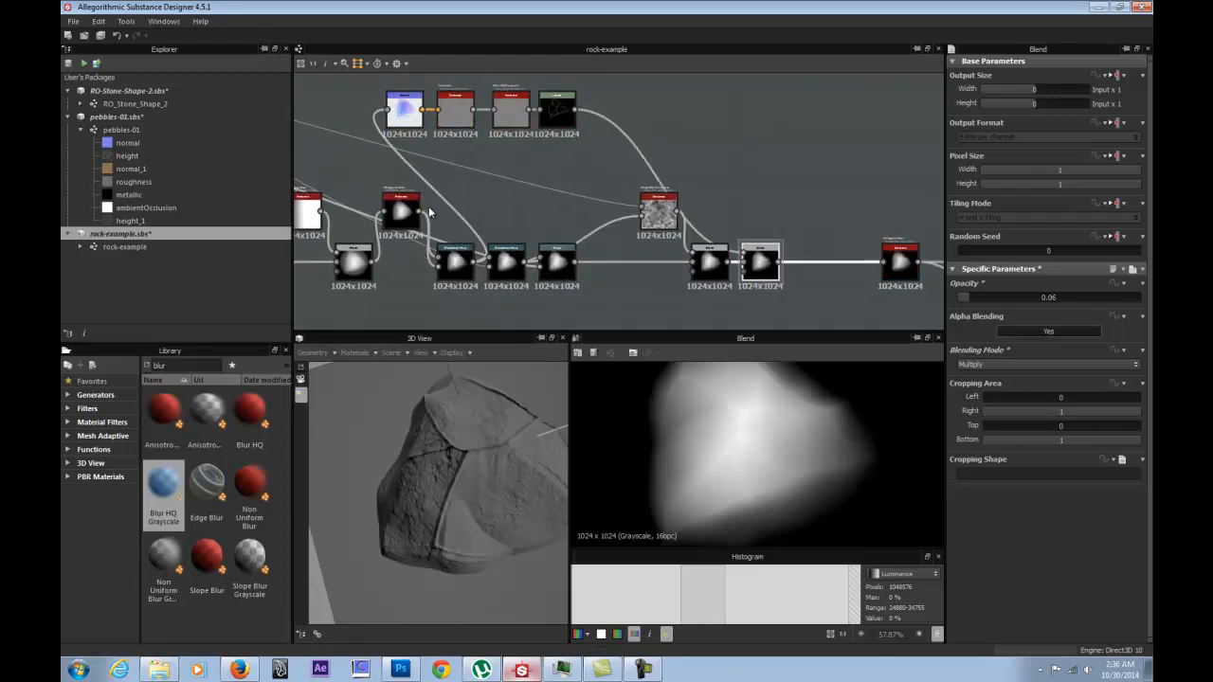
drag(531, 265, 387, 112)
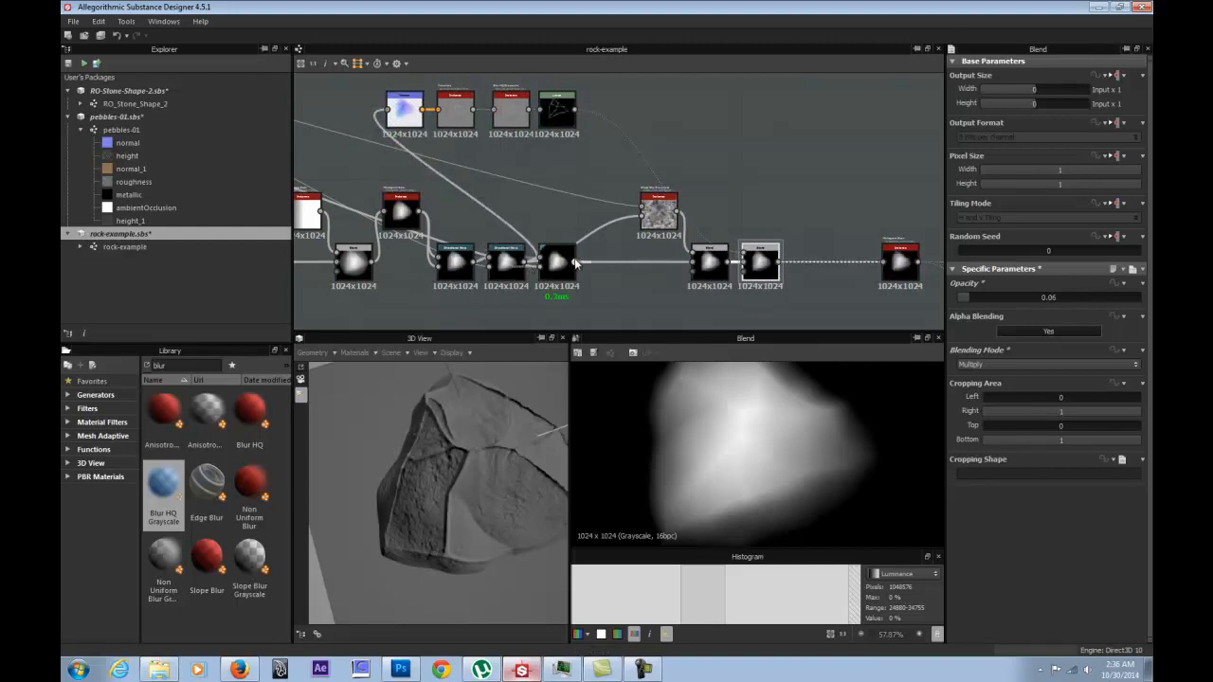
Connect the Warp node's output to the edge branch's Normal node and check the rock's facet edges in 3D.
drag(571, 259, 387, 111)
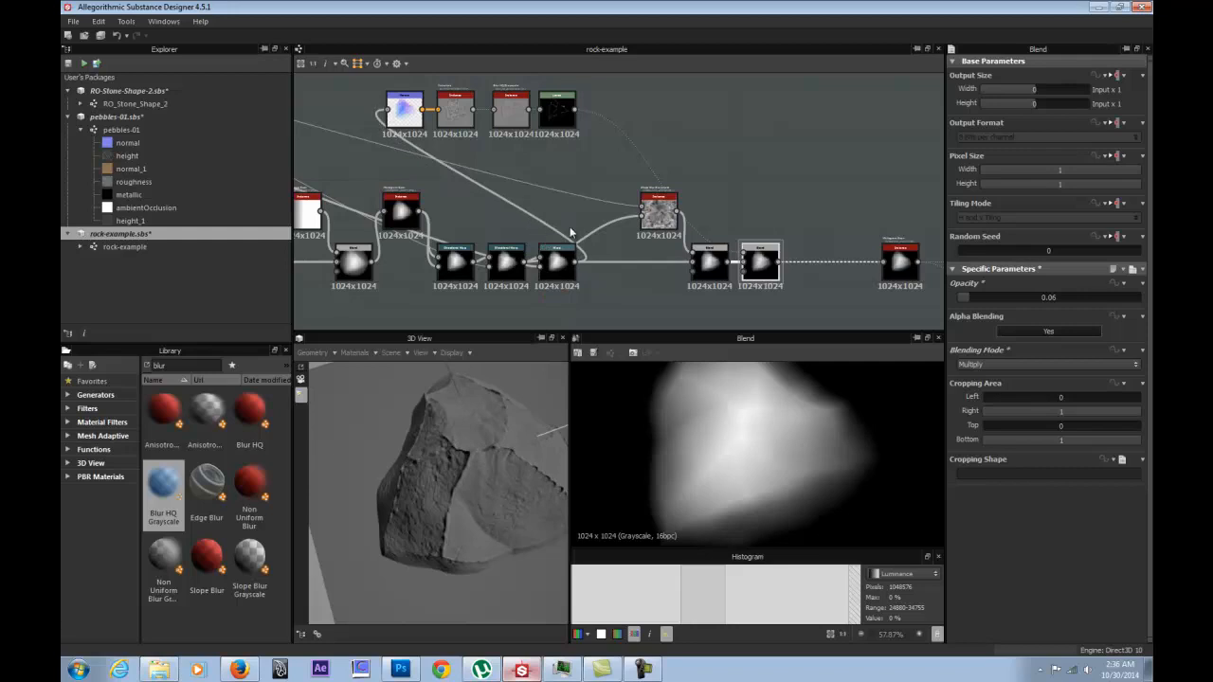
drag(466, 453, 398, 364)
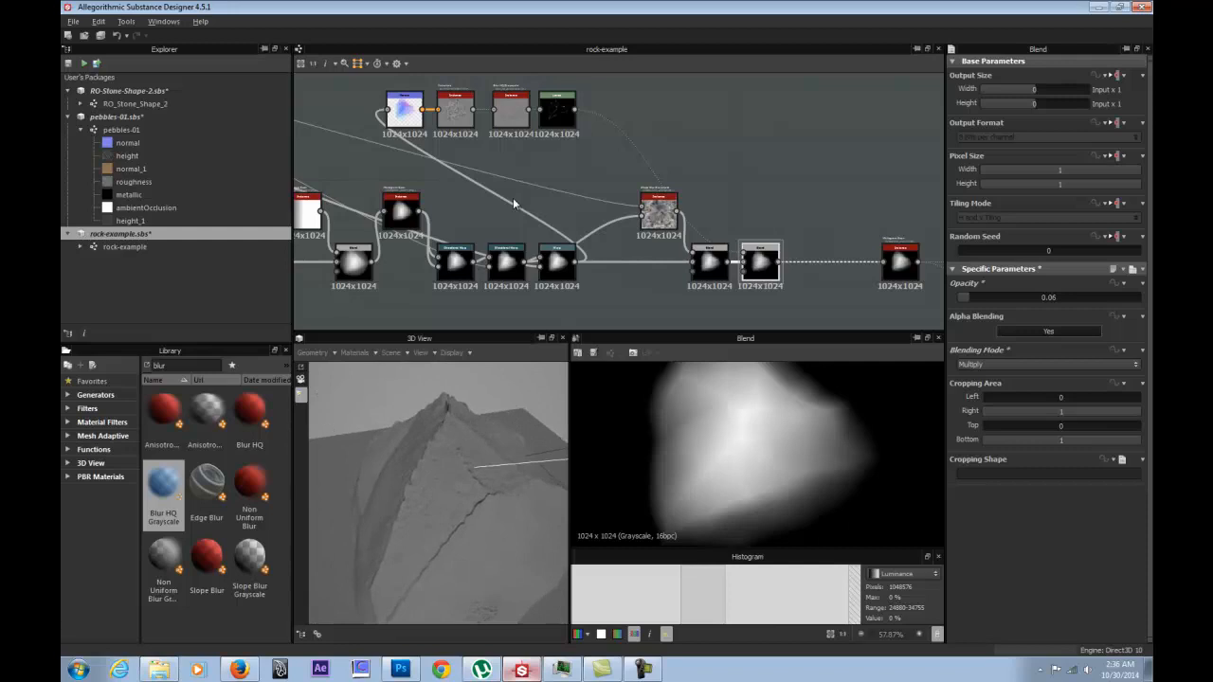
drag(509, 400, 549, 467)
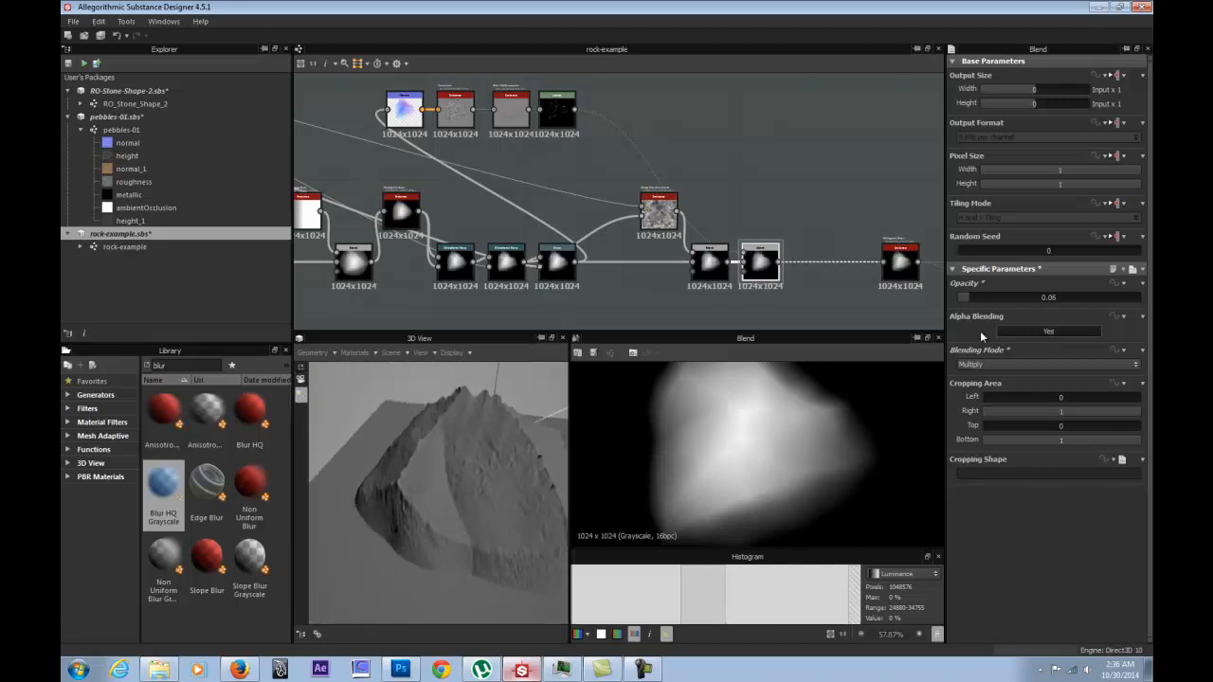
Switch the edge Blend node to Subtract with an opacity of 0.02 and check the rock from several sides.
click(997, 363)
click(993, 391)
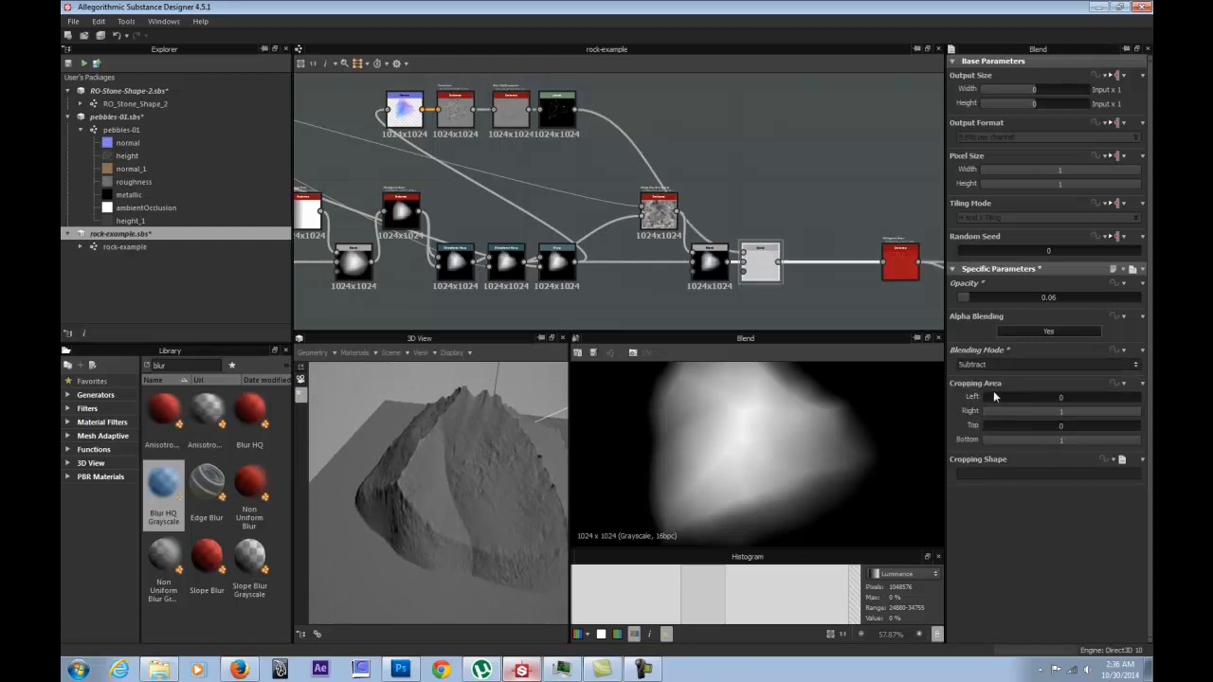
drag(422, 479, 342, 577)
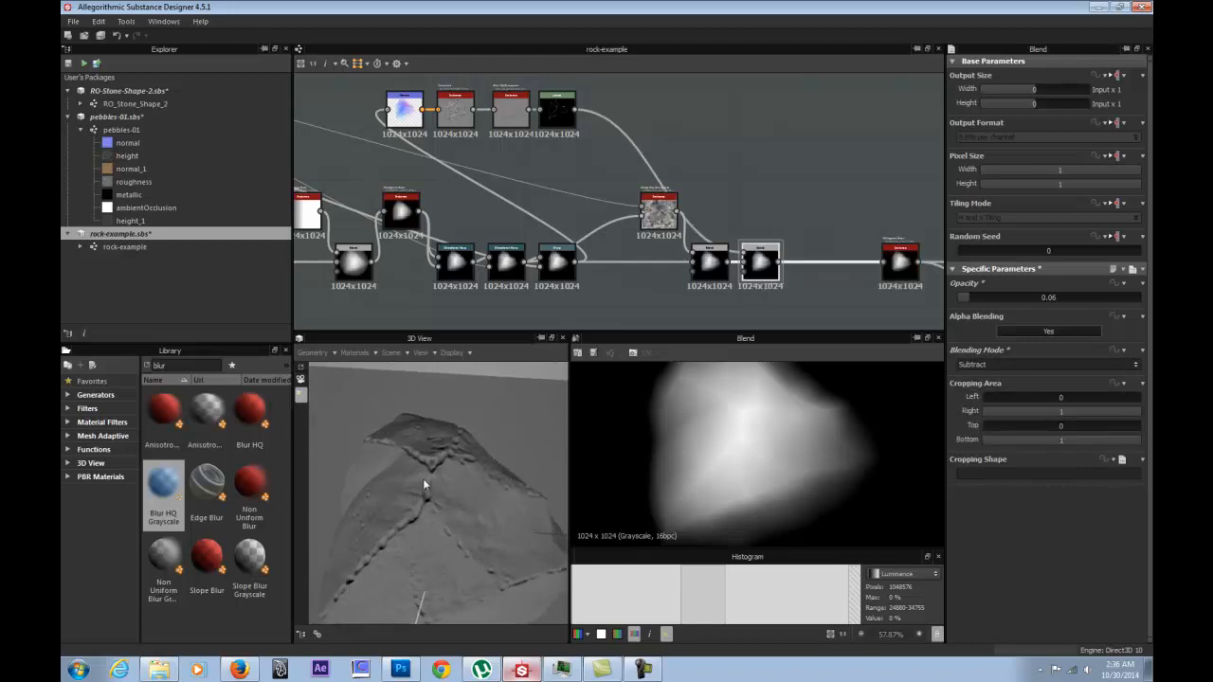
click(962, 298)
click(963, 298)
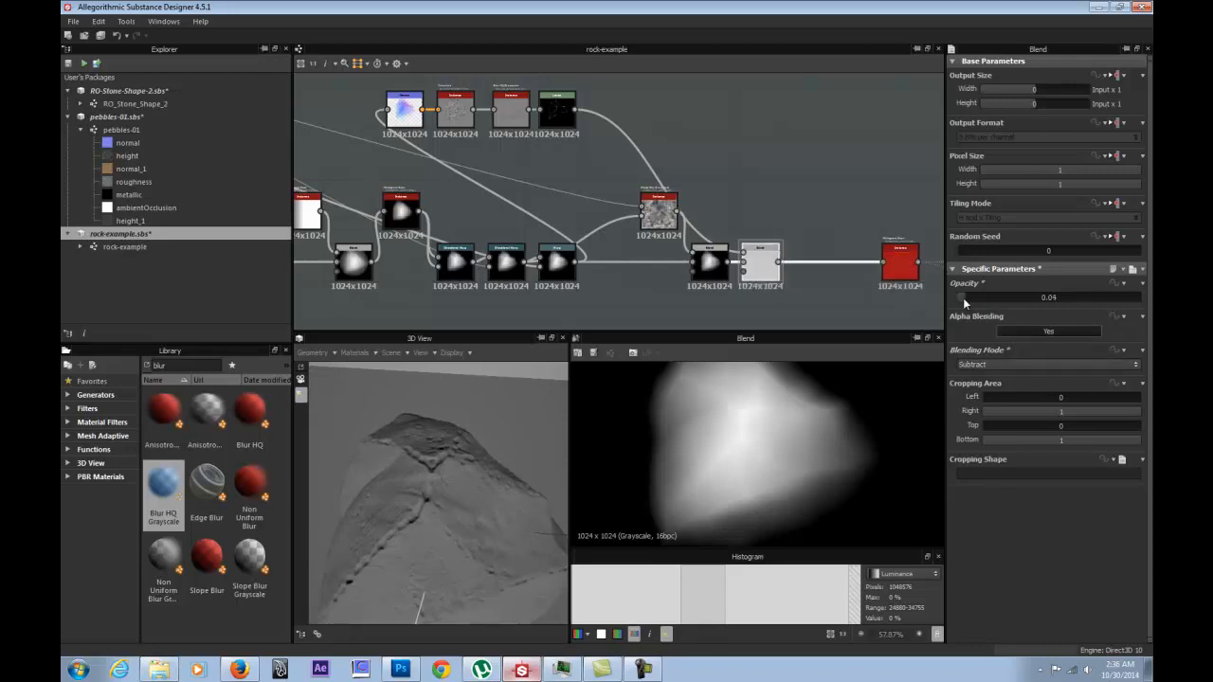
drag(492, 469, 328, 492)
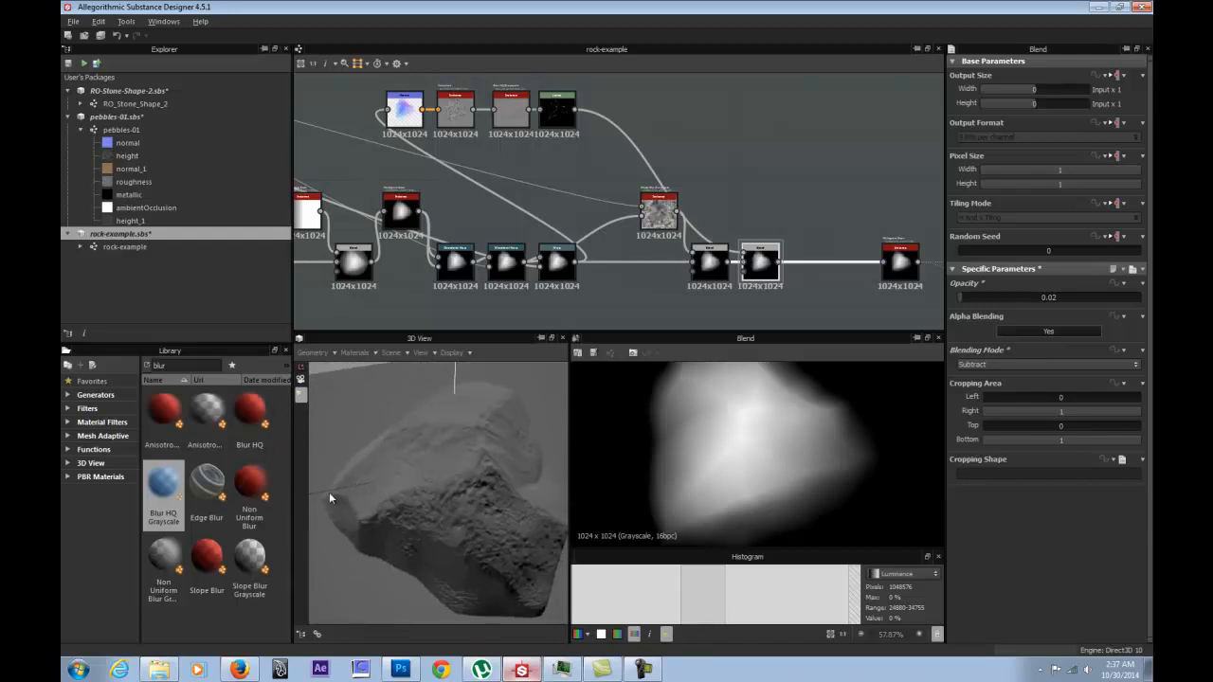
drag(519, 580, 369, 442)
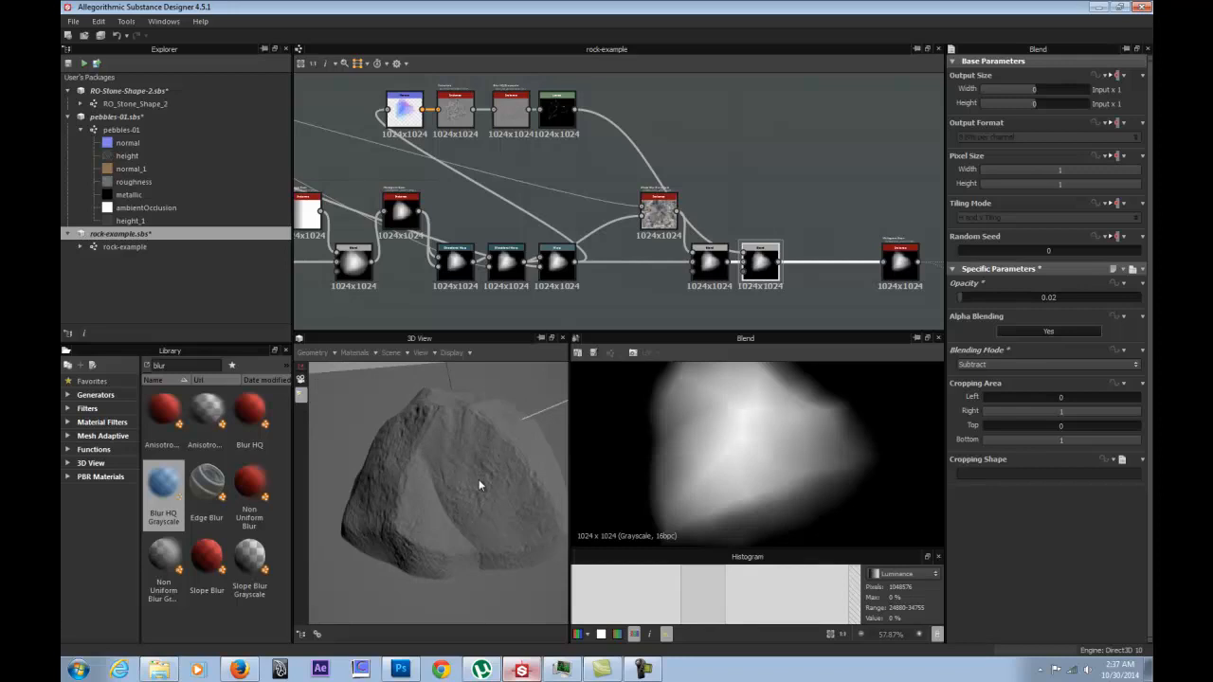
drag(465, 482, 460, 506)
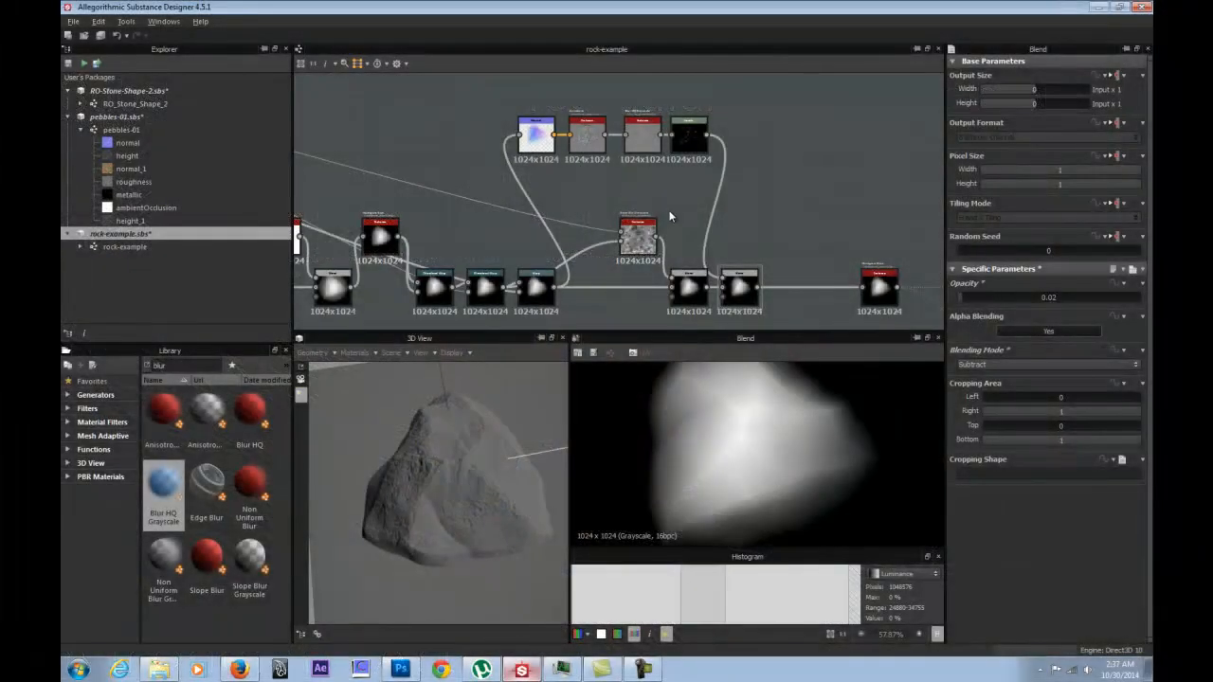
Preview the Slope Blur Grayscale node, check the rock in 3D, and save the rock-example.sbs package.
double_click(640, 236)
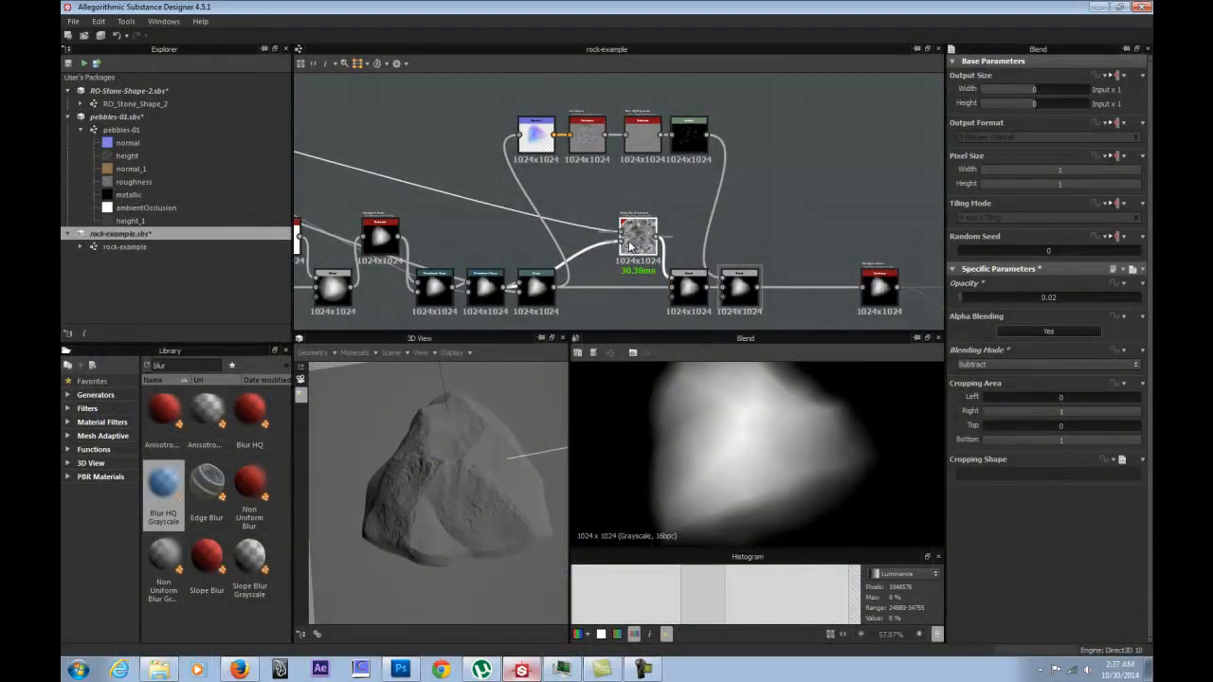
middle_drag(732, 252, 569, 195)
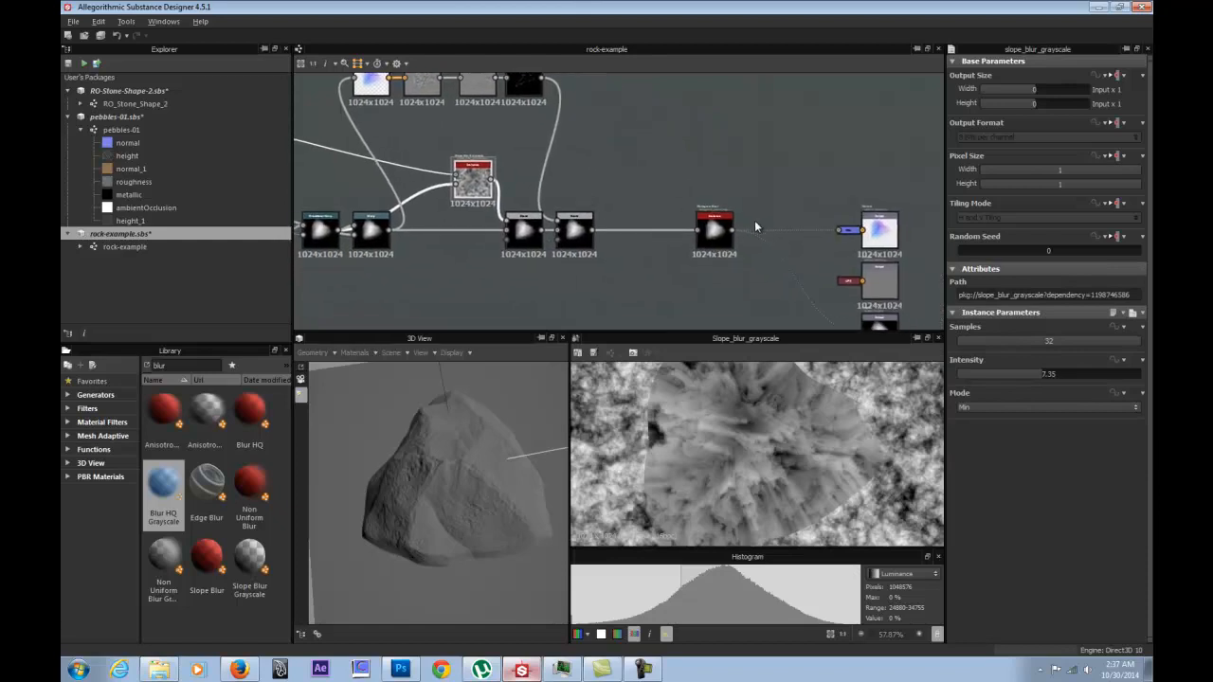
middle_drag(756, 217, 563, 181)
drag(476, 479, 351, 445)
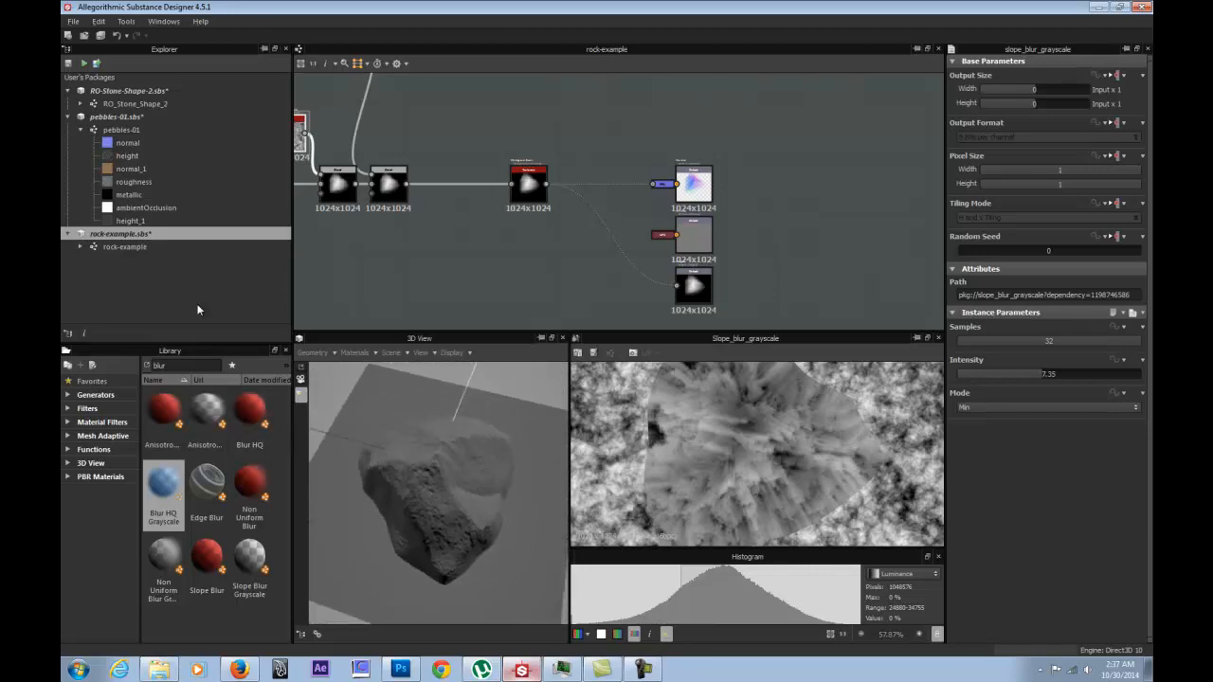
click(143, 234)
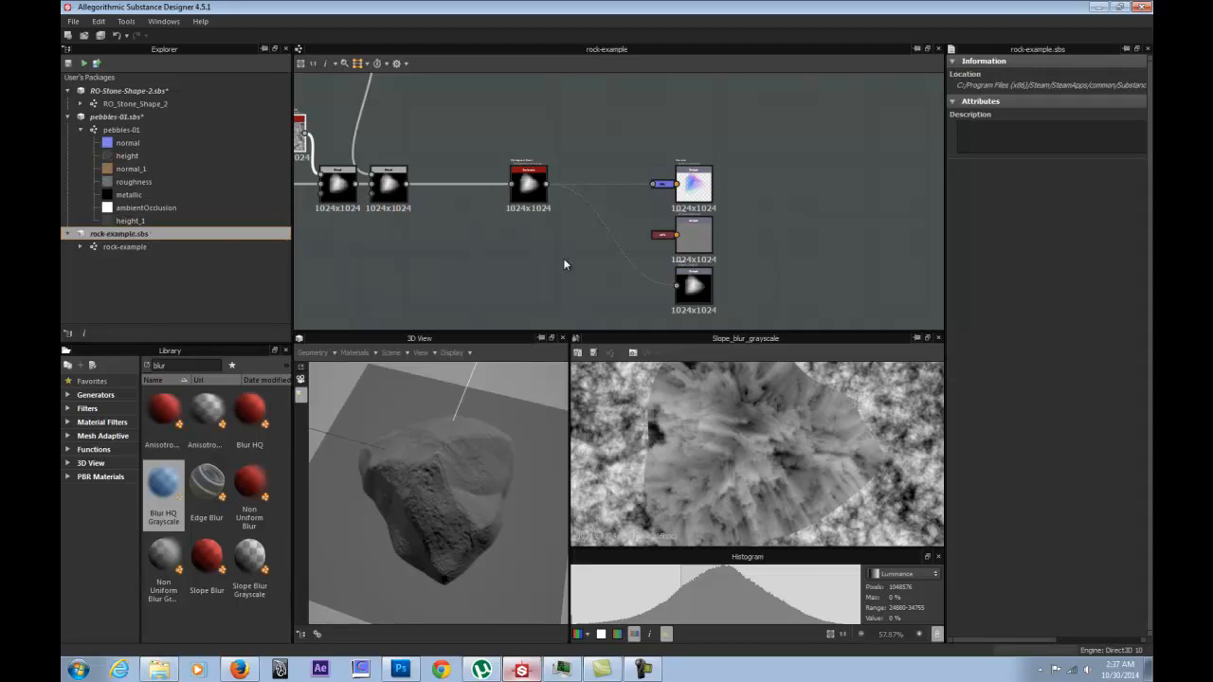
Review the whole node graph from the outputs back to the starting gradient and shape nodes.
drag(454, 468, 405, 414)
middle_drag(475, 257, 684, 293)
scroll(578, 286, down, 2)
middle_drag(497, 232, 697, 241)
scroll(661, 237, down, 2)
middle_drag(485, 203, 561, 179)
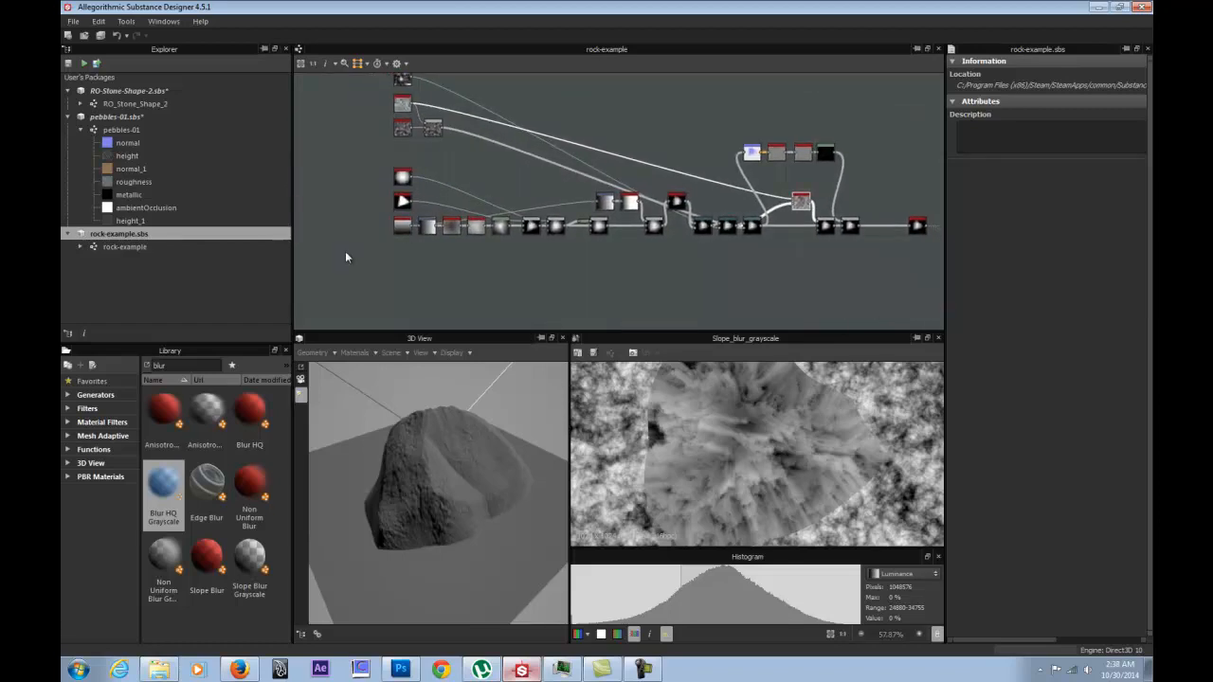
middle_drag(723, 158, 861, 153)
scroll(560, 159, up, 3)
middle_drag(451, 127, 558, 97)
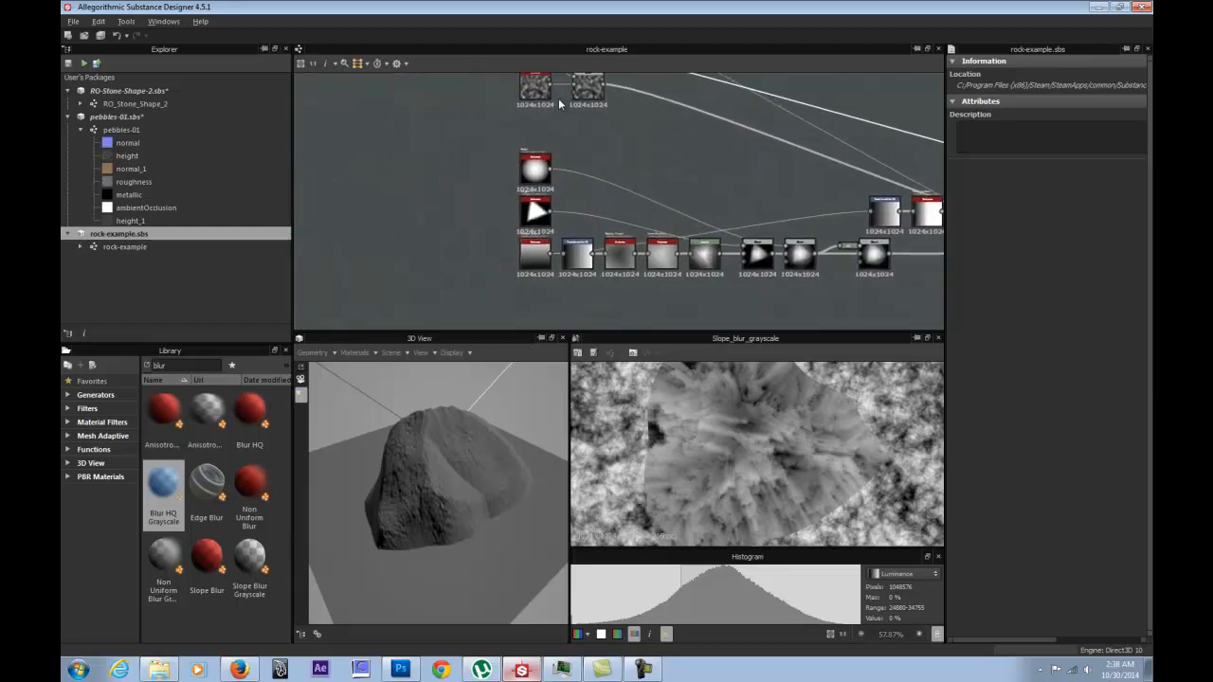
View the exposable parameters of the triangular polygon node and leave without exposing any.
scroll(535, 159, up, 3)
click(536, 159)
click(558, 252)
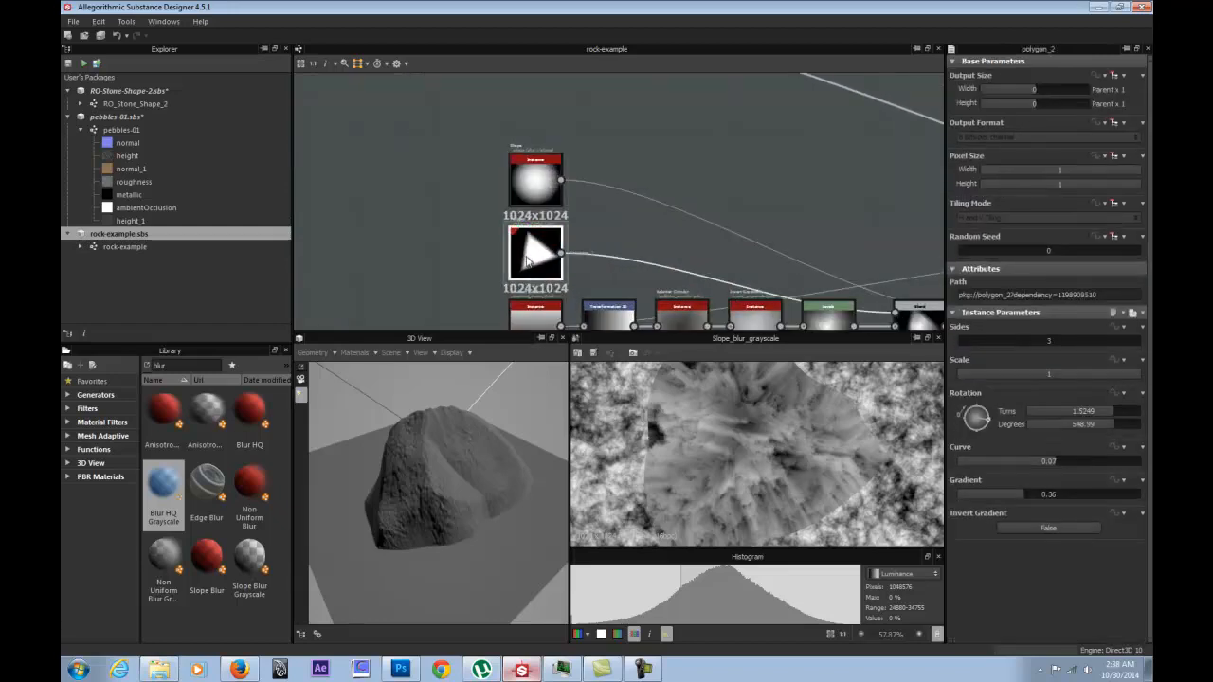
right_click(539, 255)
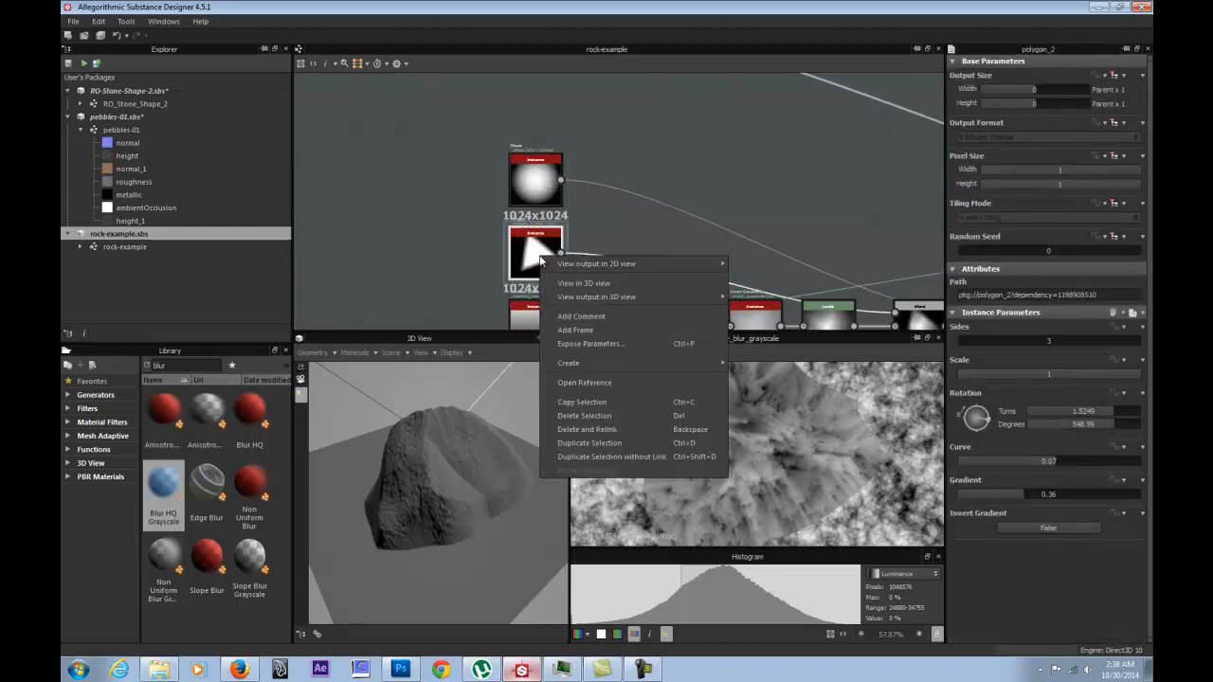
click(582, 343)
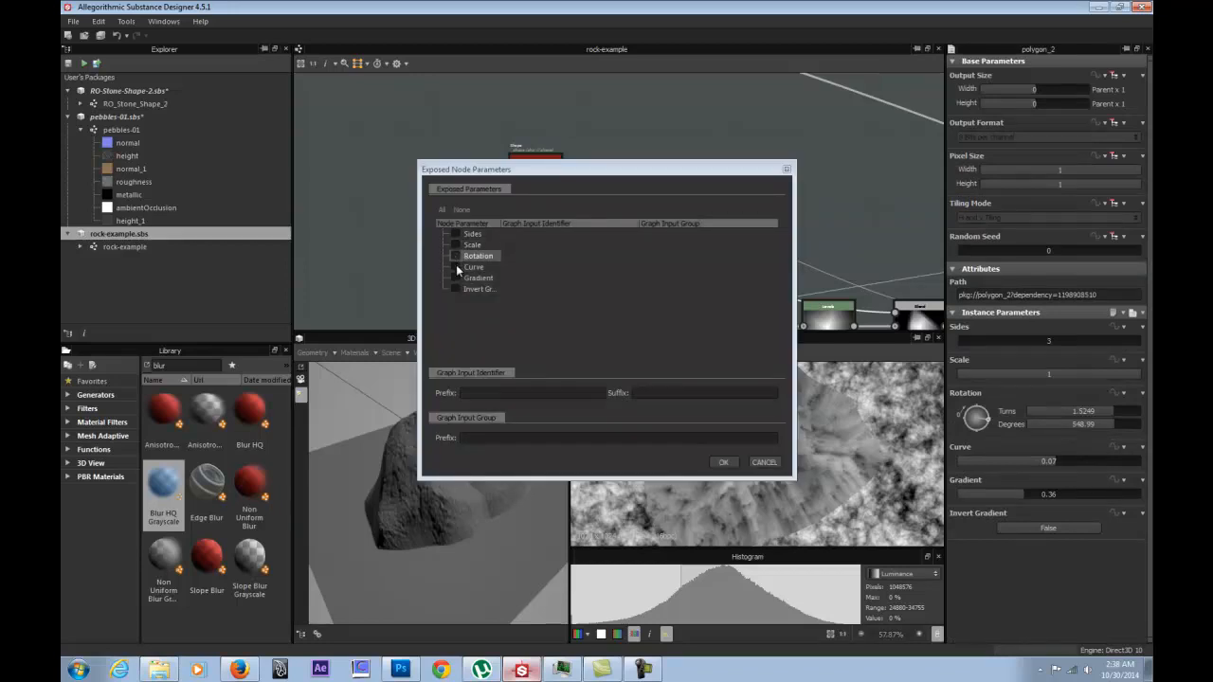
click(785, 169)
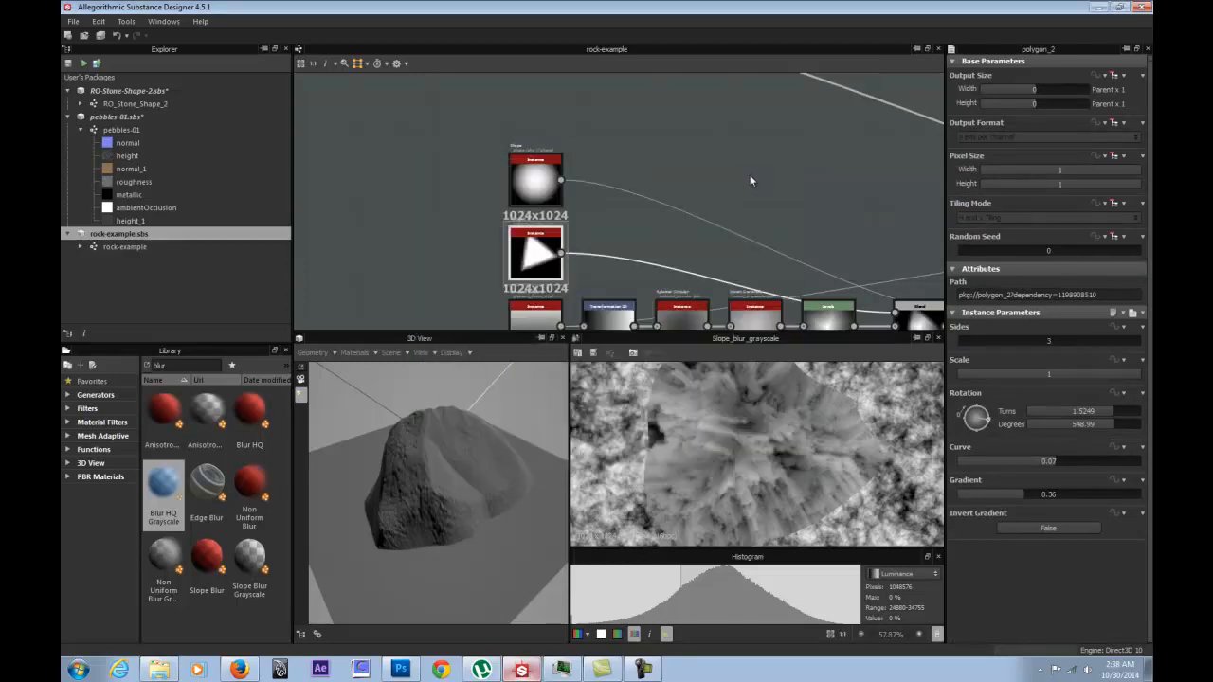
Examine the node chain from the starting shapes through the warps and Slope Blur to the Normal and Curvature edge branch.
middle_drag(596, 224, 575, 143)
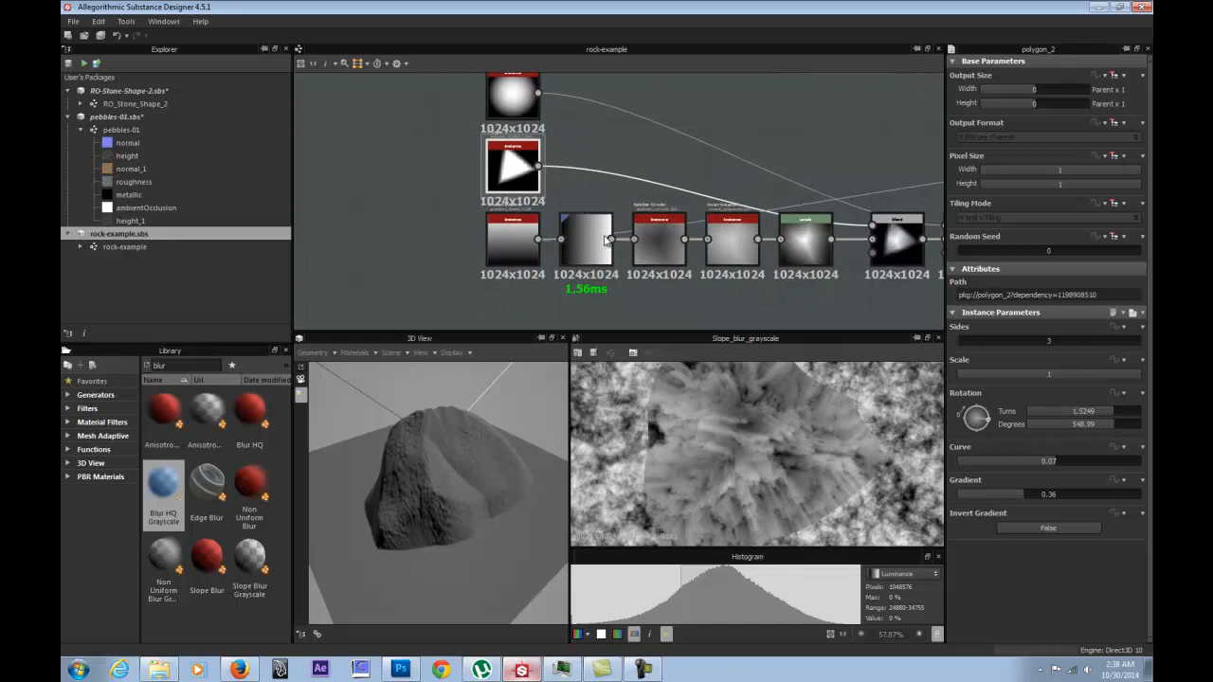
scroll(605, 240, down, 1)
middle_drag(717, 193, 370, 235)
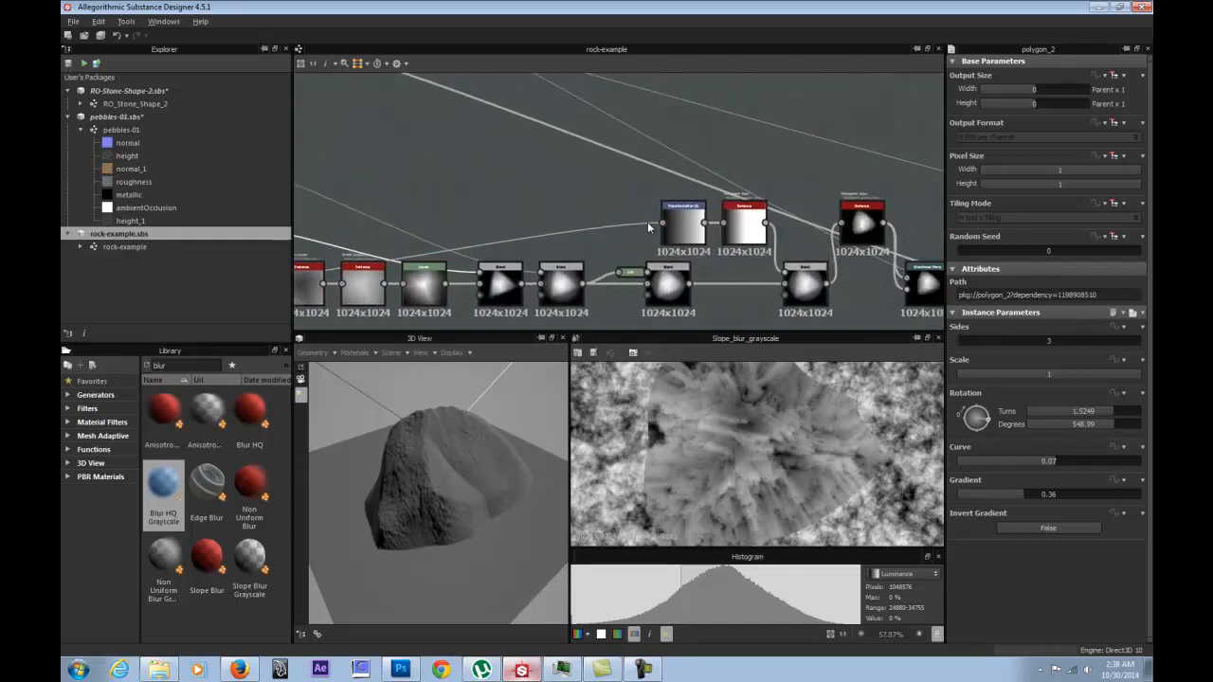
middle_drag(648, 227, 466, 222)
middle_drag(708, 205, 404, 203)
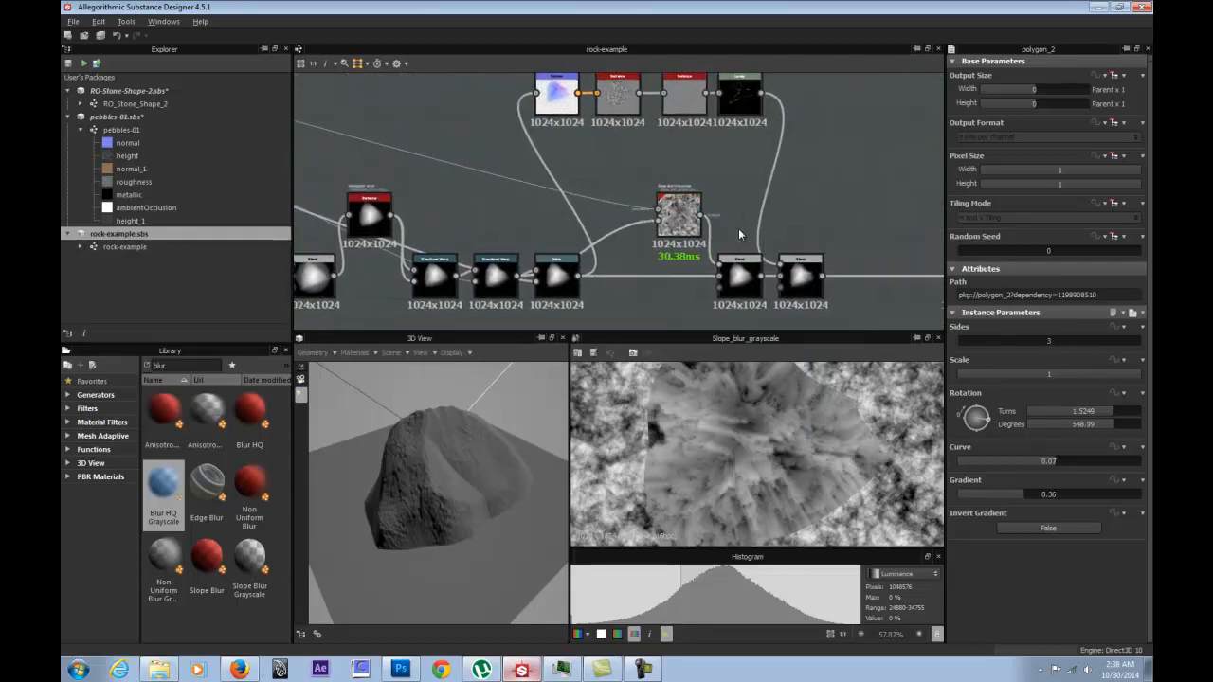
middle_drag(740, 234, 506, 196)
middle_drag(762, 213, 720, 219)
middle_drag(544, 202, 682, 215)
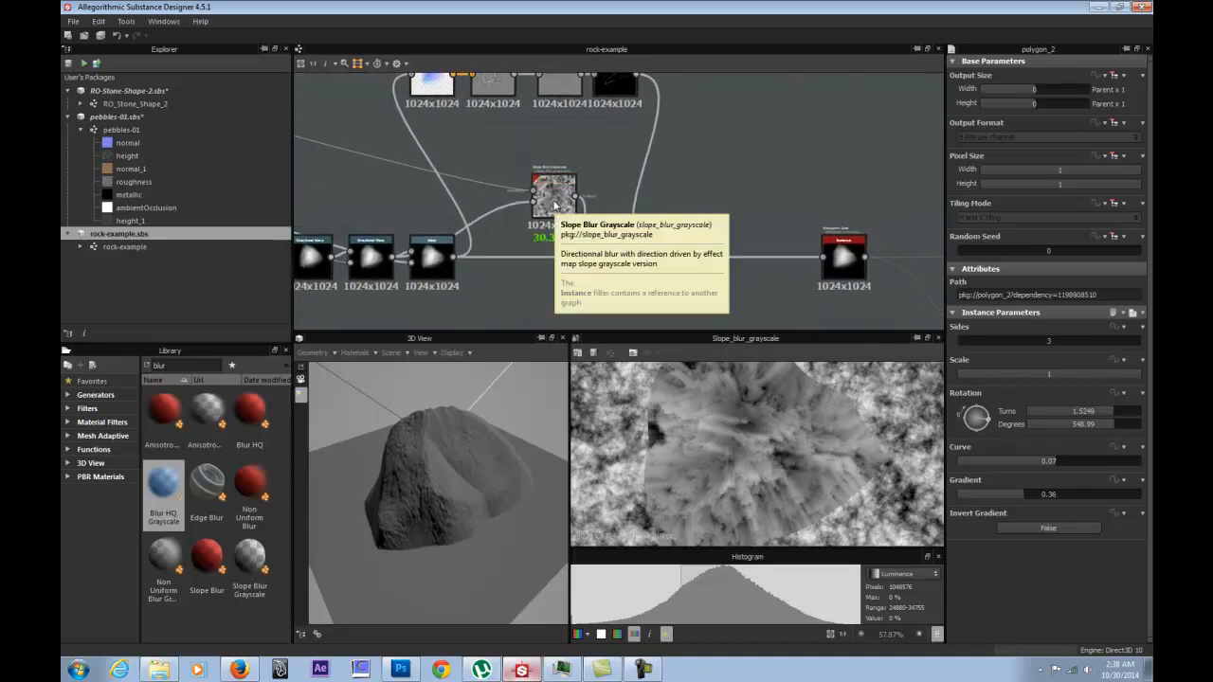
middle_drag(514, 130, 571, 215)
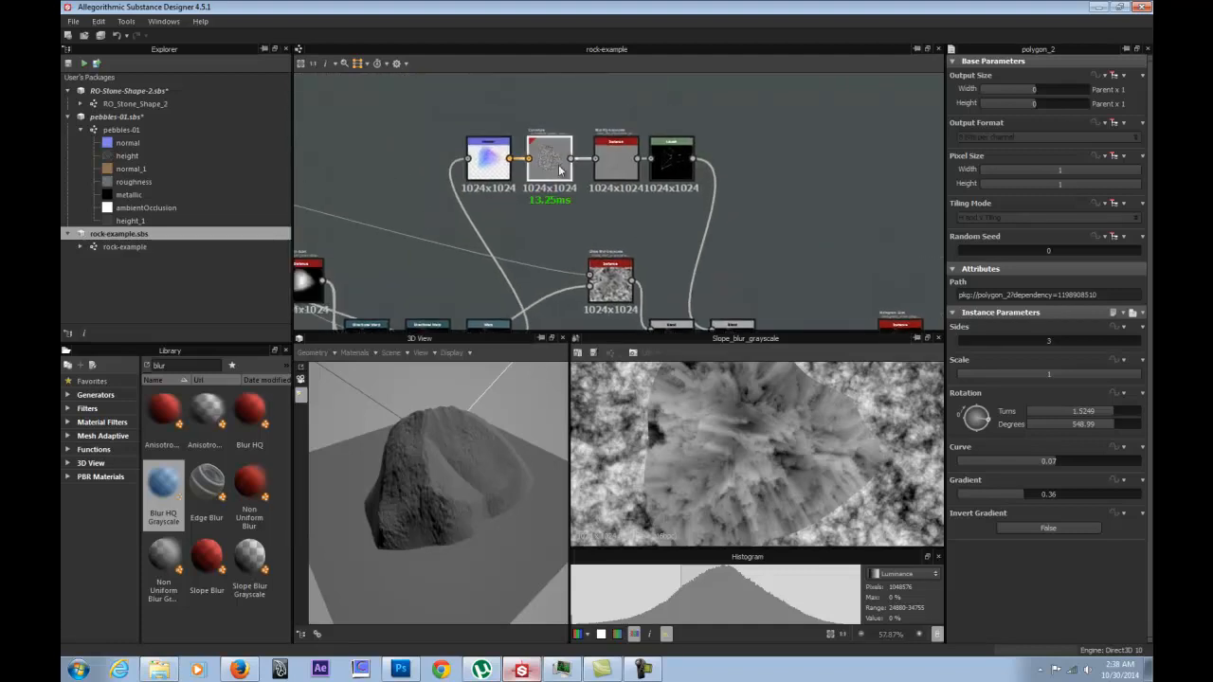
Preview the Curvature node's output in the edge branch.
double_click(559, 170)
click(774, 169)
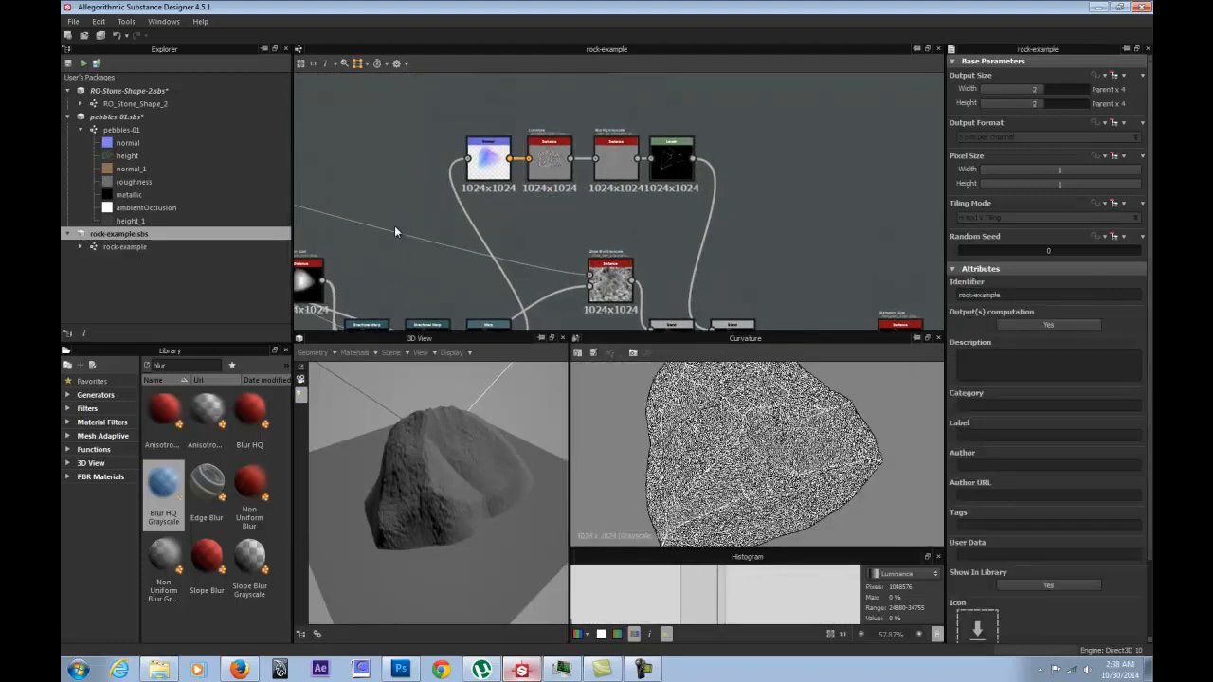
Save the RO-Stone-Shape-2.sbs package and open its RO_Stone_Shape_2 graph.
click(152, 91)
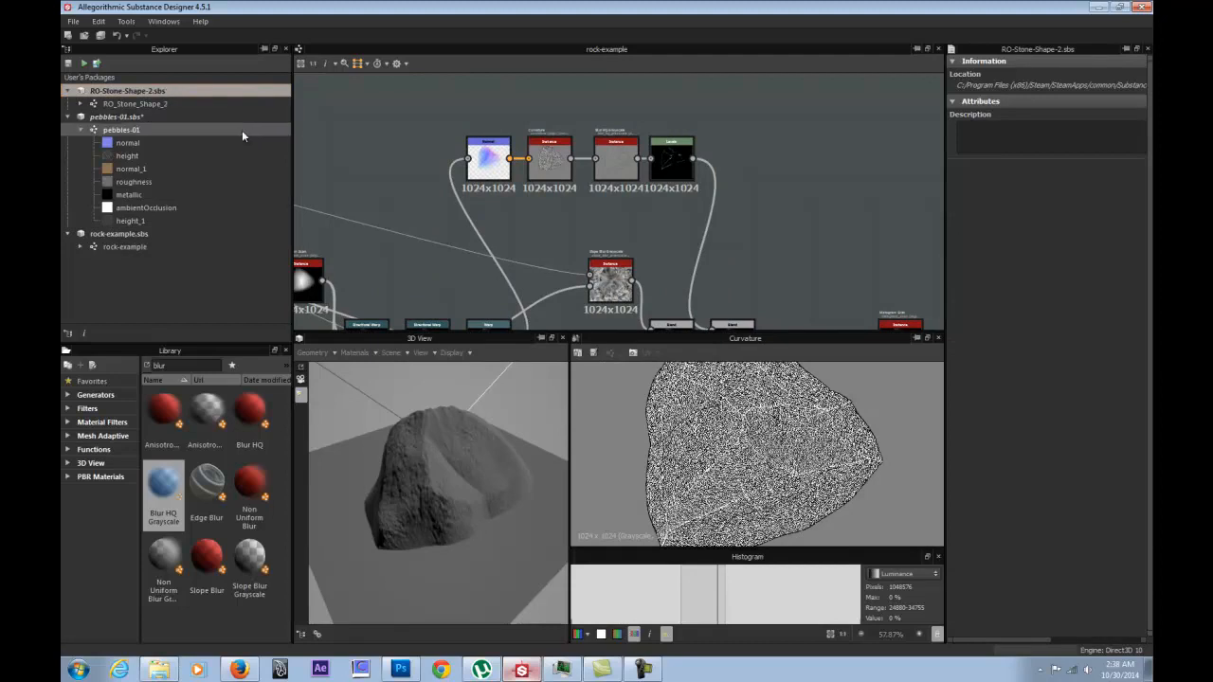
double_click(136, 104)
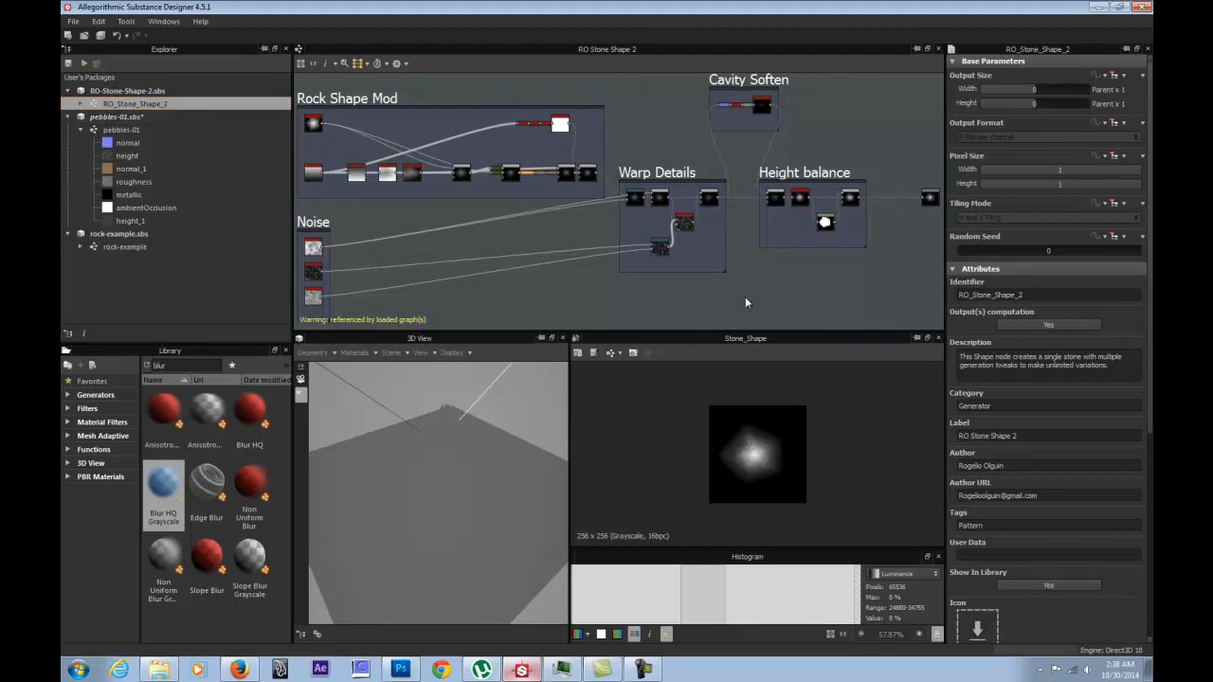
View the settings of the graph's shape 1 Shape Sides input parameter and collapse them again.
scroll(986, 430, down, 5)
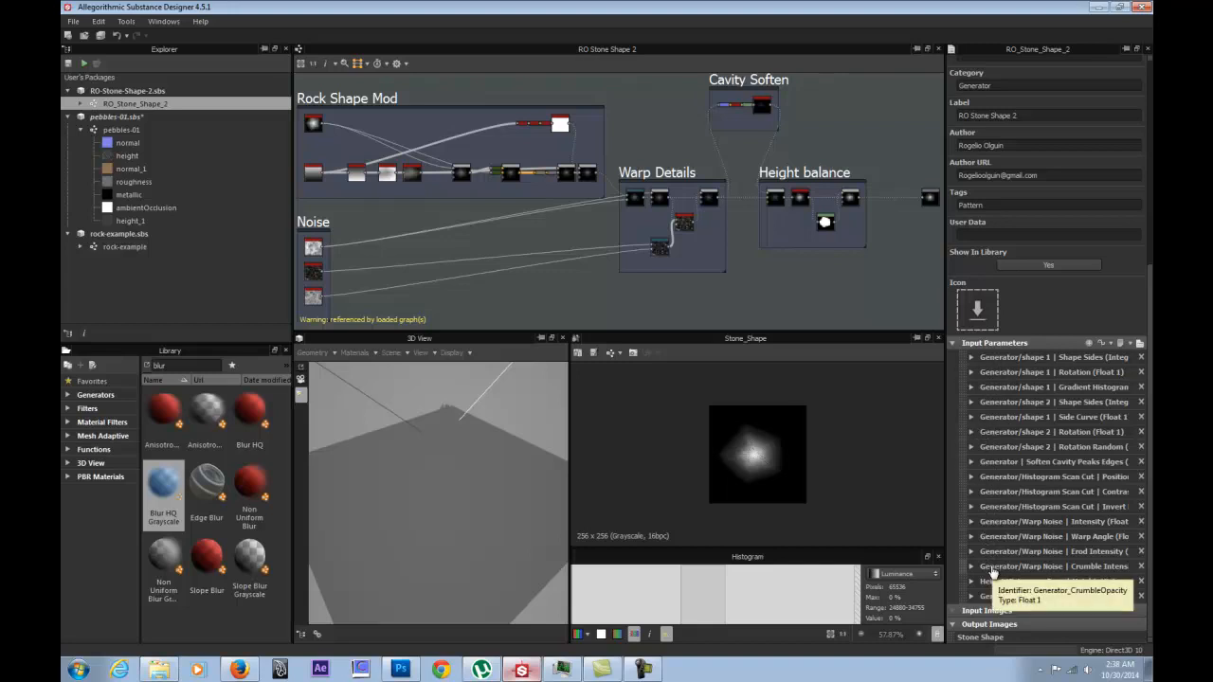
click(970, 357)
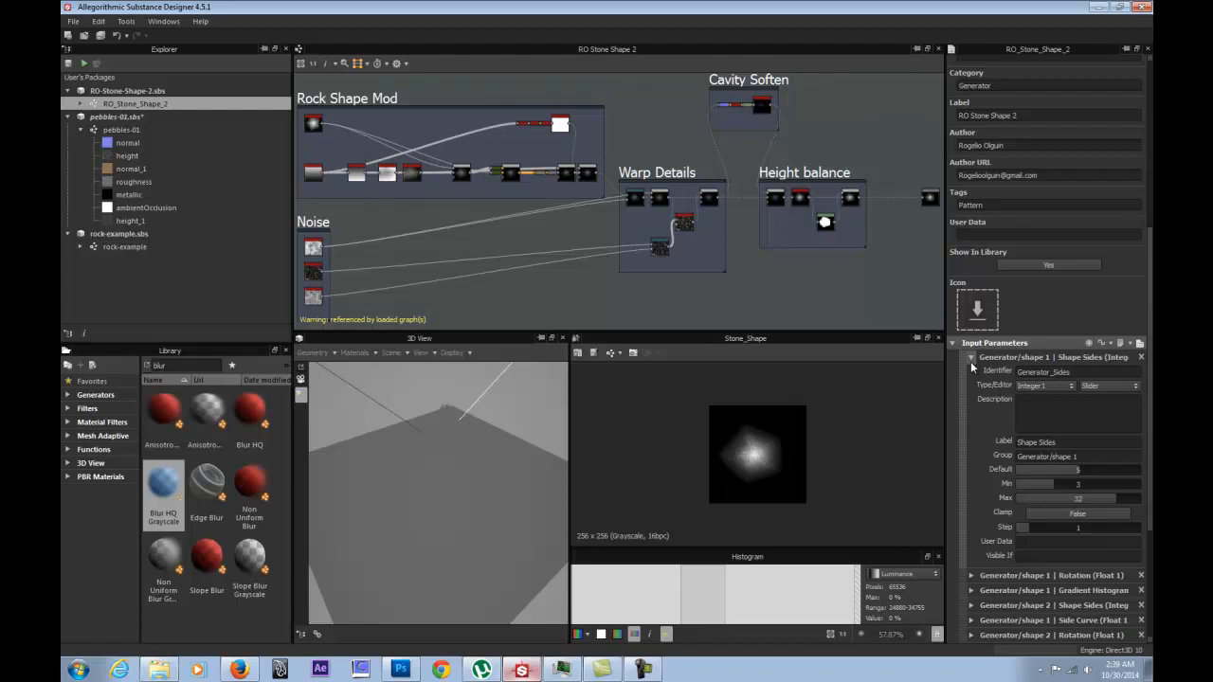
click(970, 357)
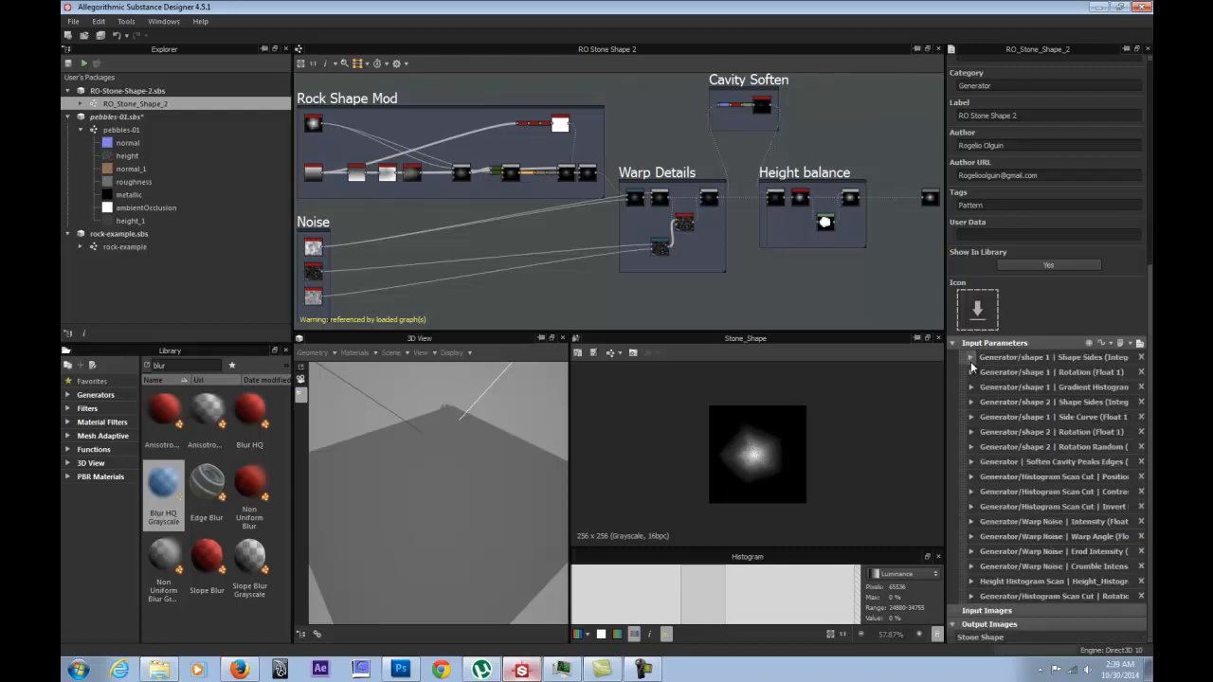
Check the Height Histogram Scan input parameter's settings and move the Histogram Scan Cut Rotation parameter above it.
click(976, 582)
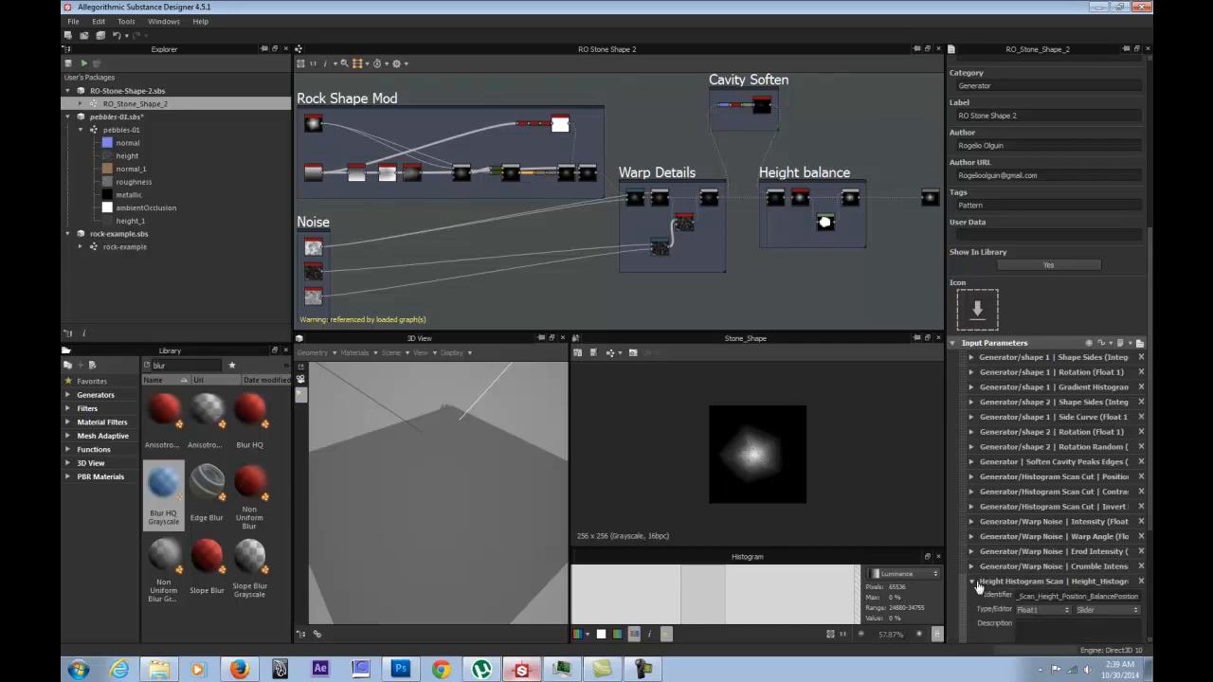
scroll(1043, 579, down, 3)
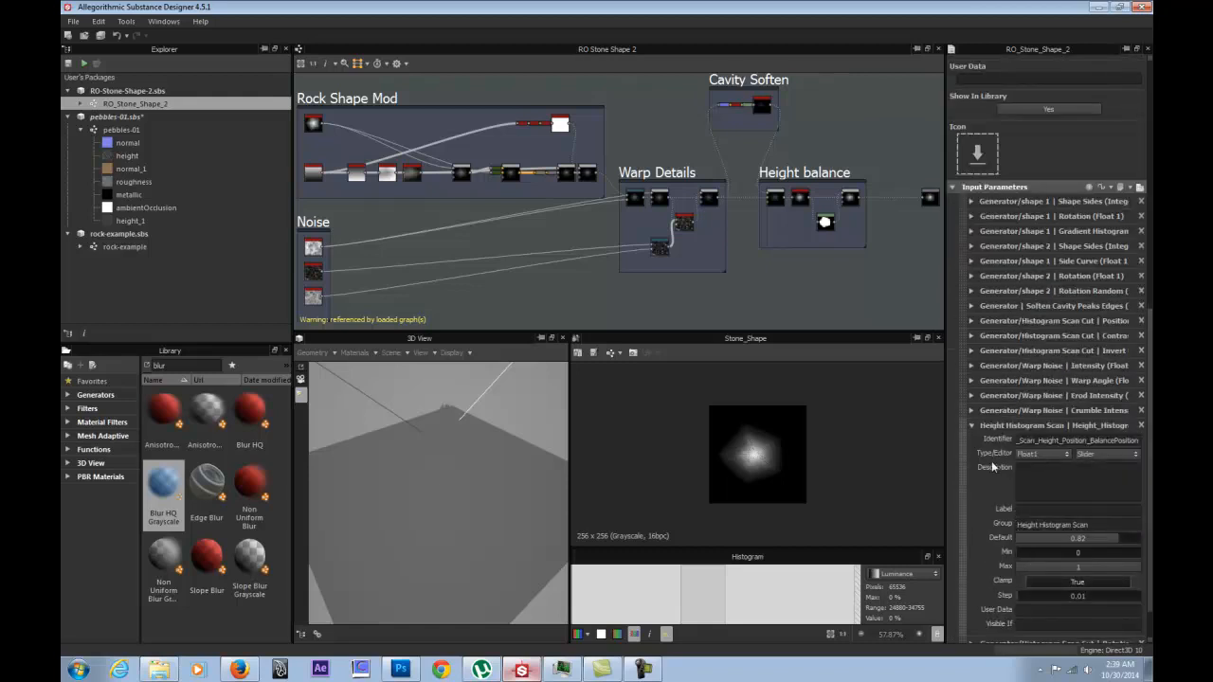
click(971, 425)
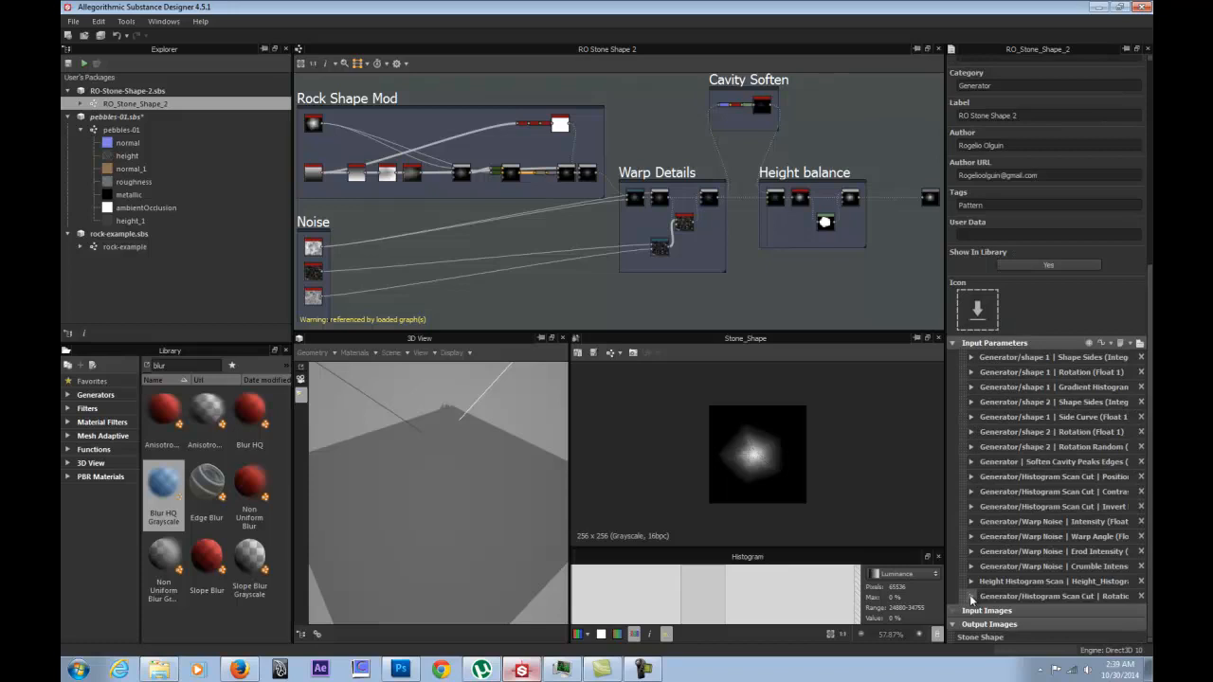
drag(965, 594, 967, 581)
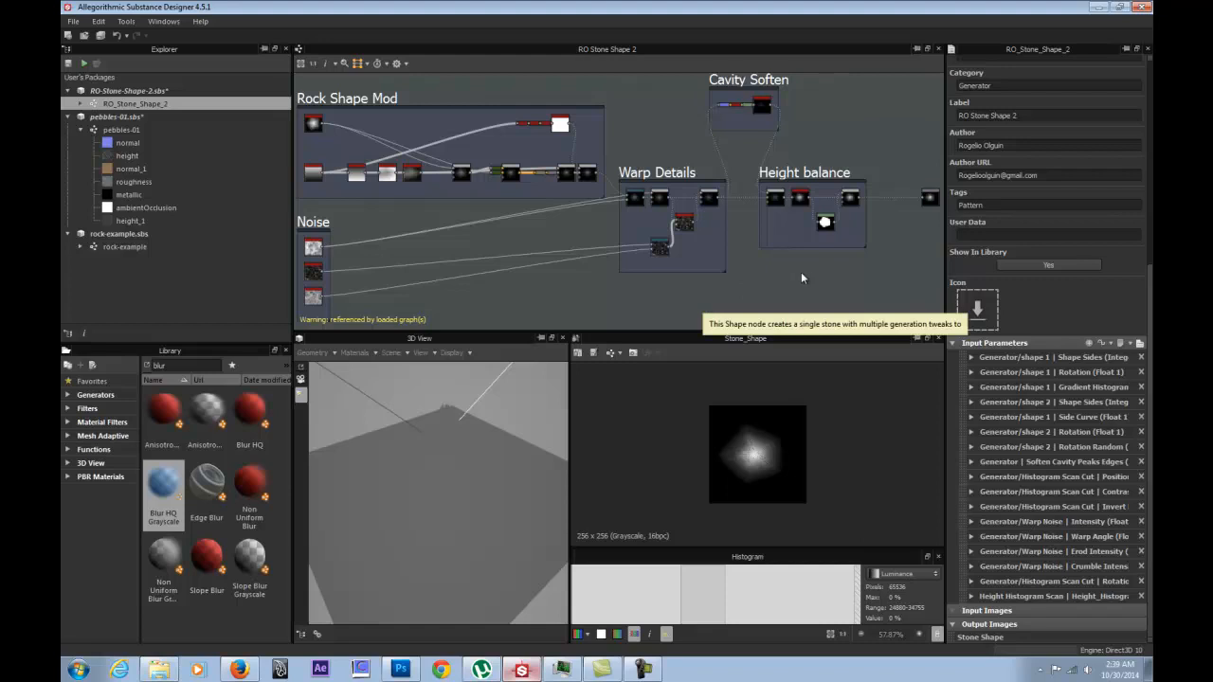
Review the shape 1 Shape Sides and Rotation input parameters and the framed node groups from Rock Shape Mod to Height balance.
click(972, 358)
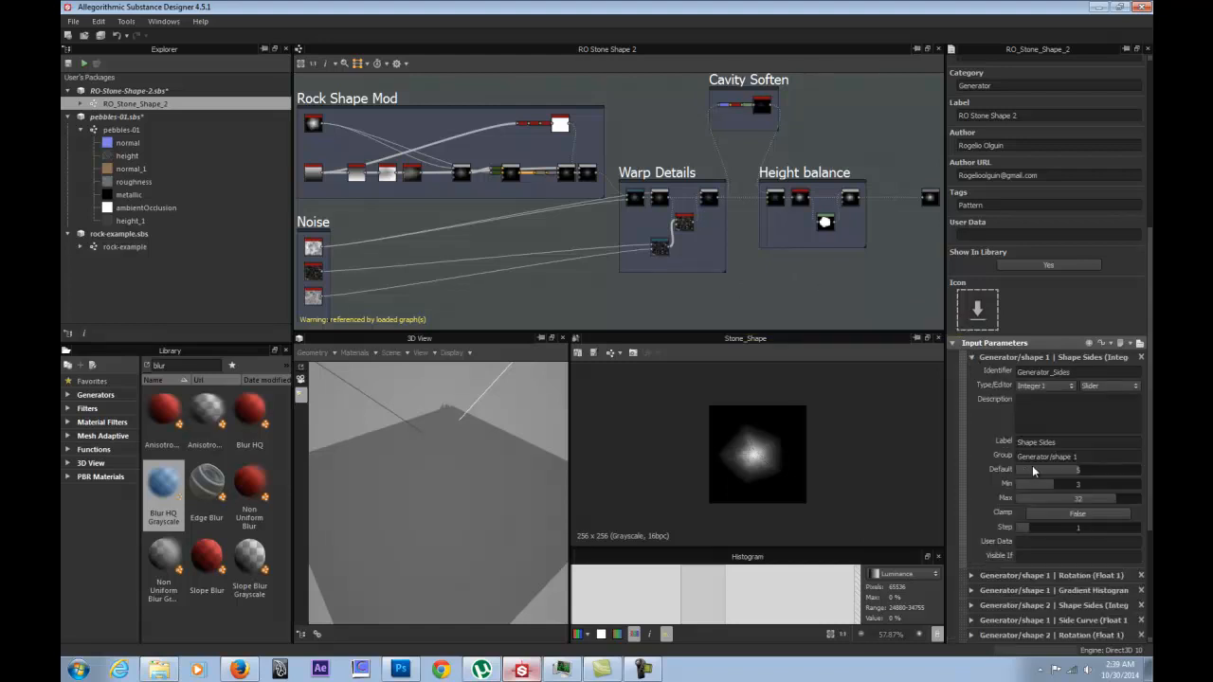
click(972, 357)
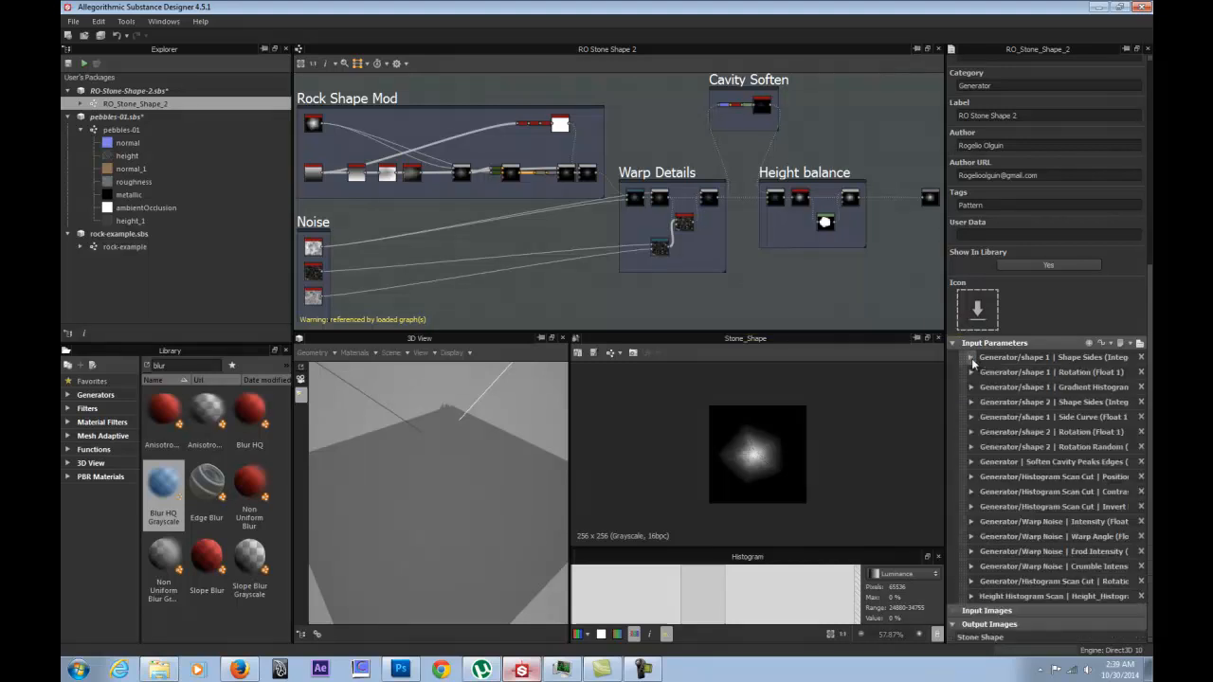
click(970, 371)
click(970, 372)
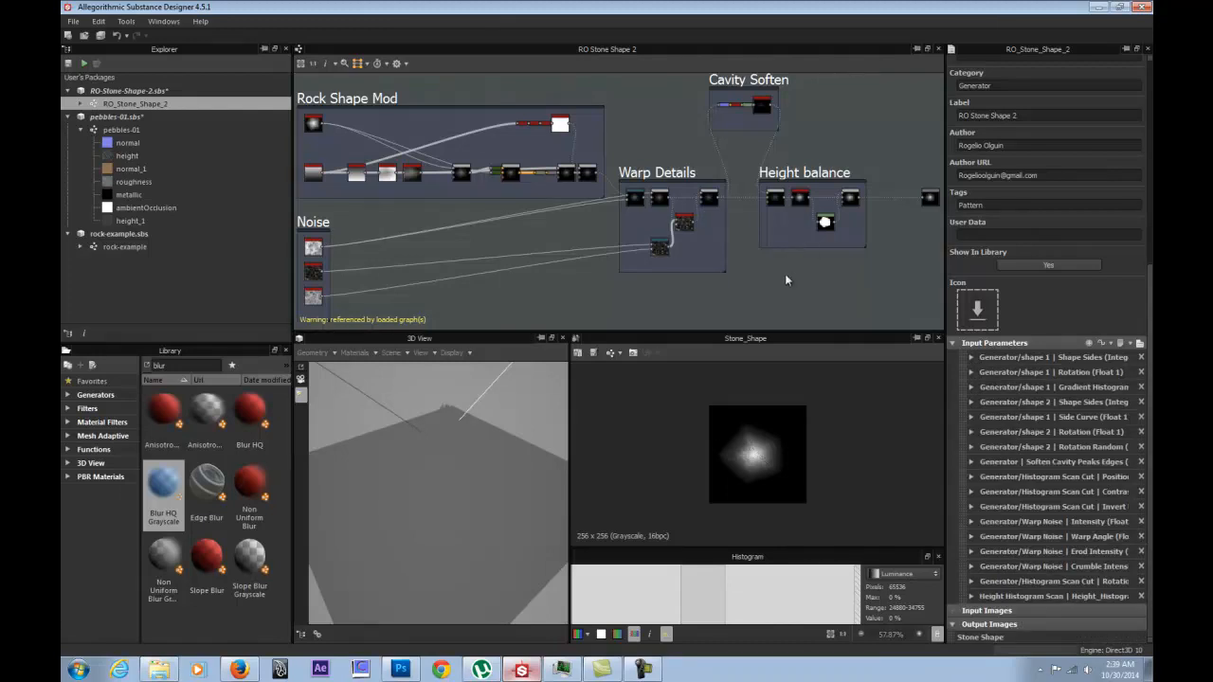
middle_drag(838, 266, 657, 254)
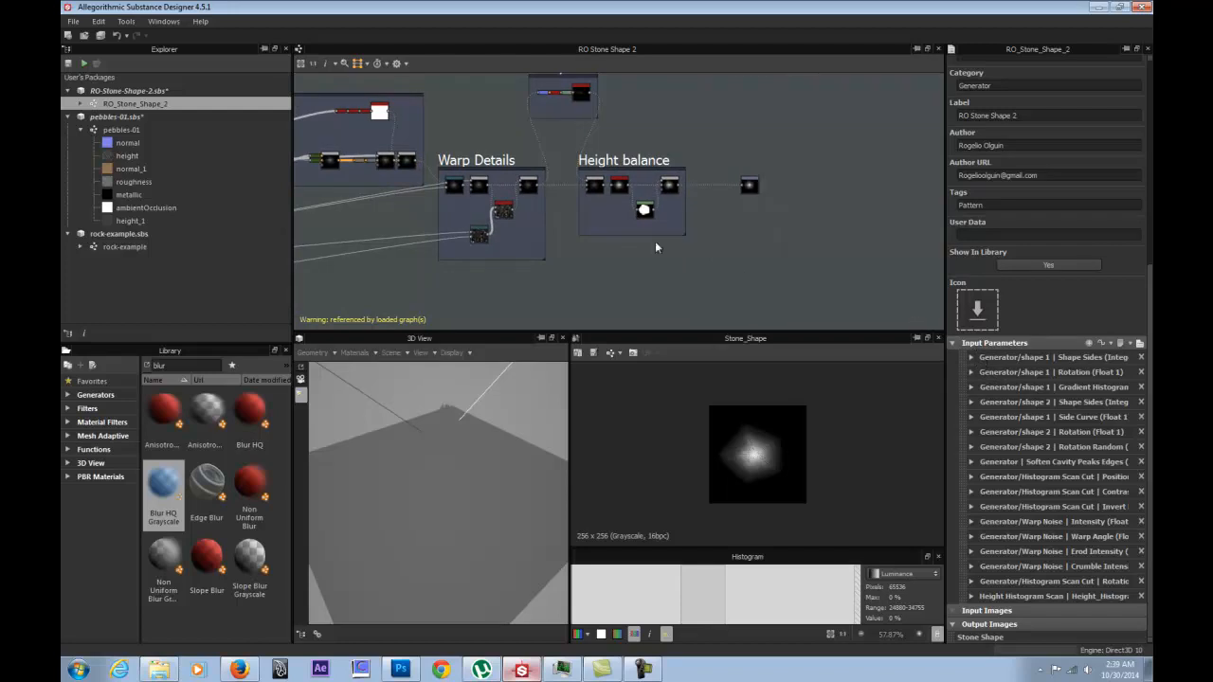
middle_drag(568, 274, 680, 202)
scroll(829, 279, down, 1)
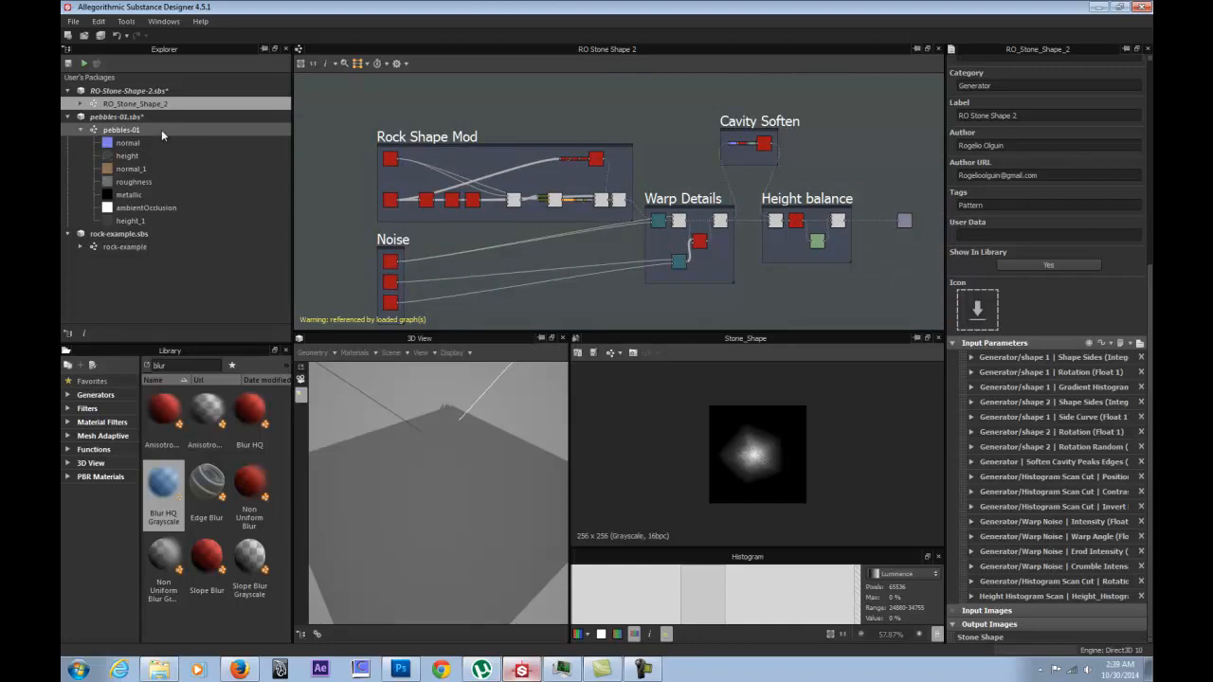
Select the rock-example.sbs package among the loaded packages.
click(121, 234)
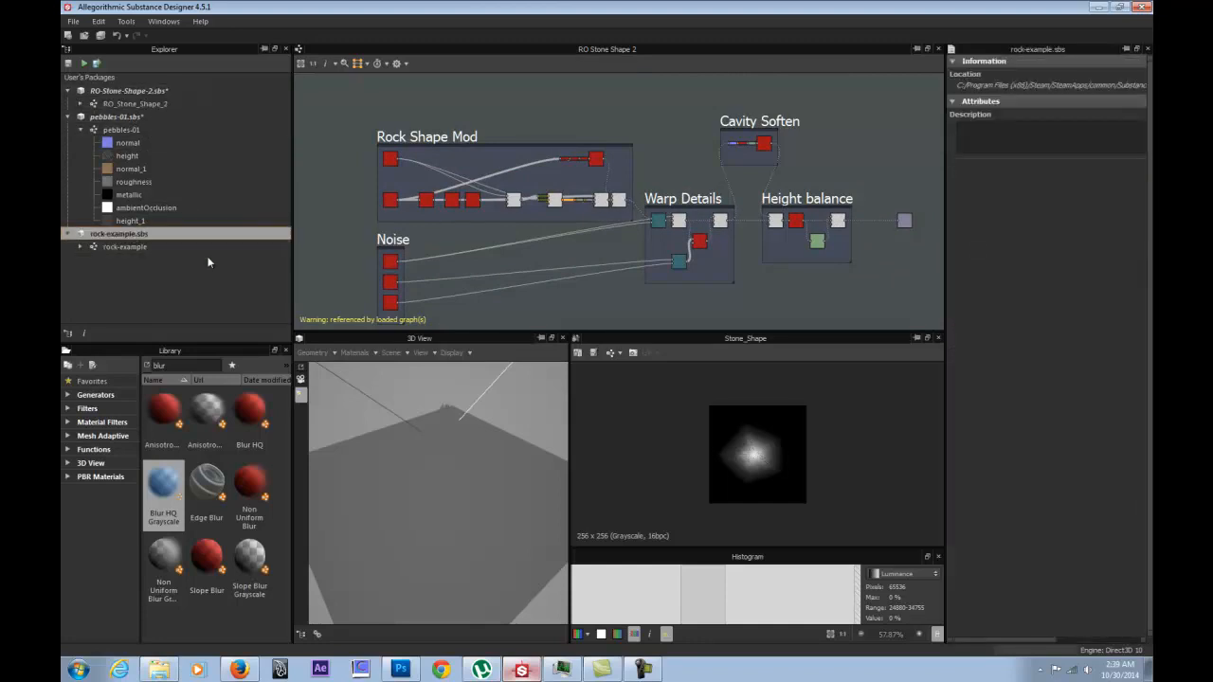
click(120, 246)
click(123, 233)
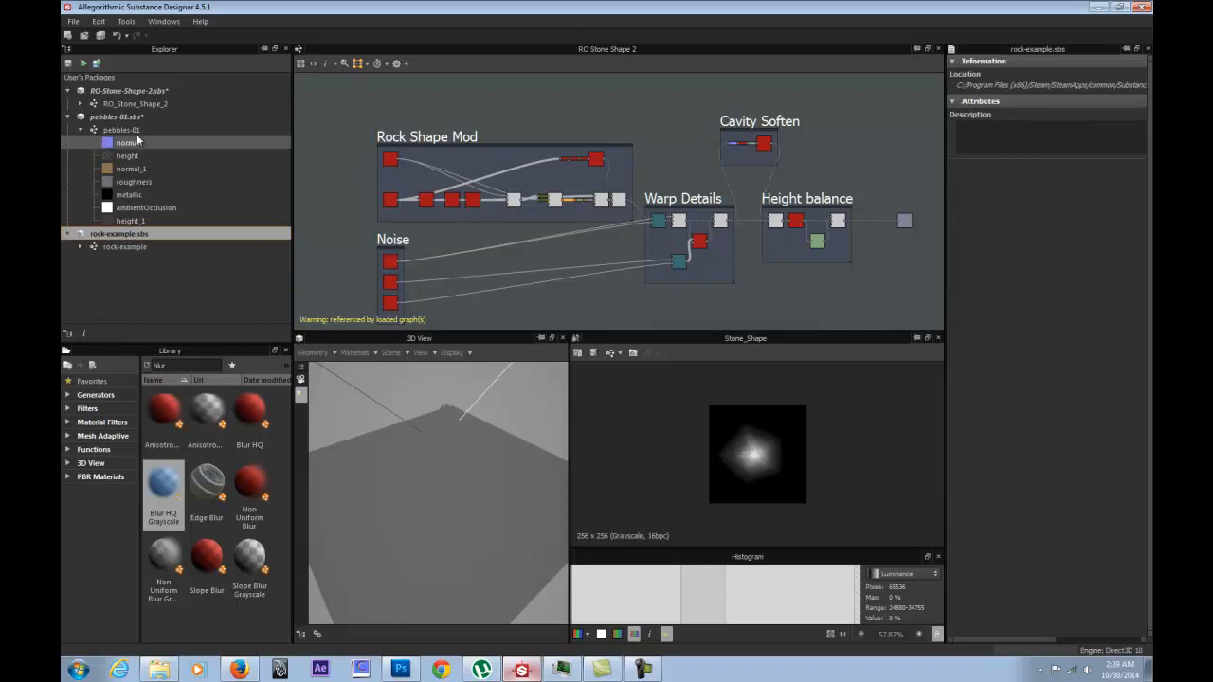